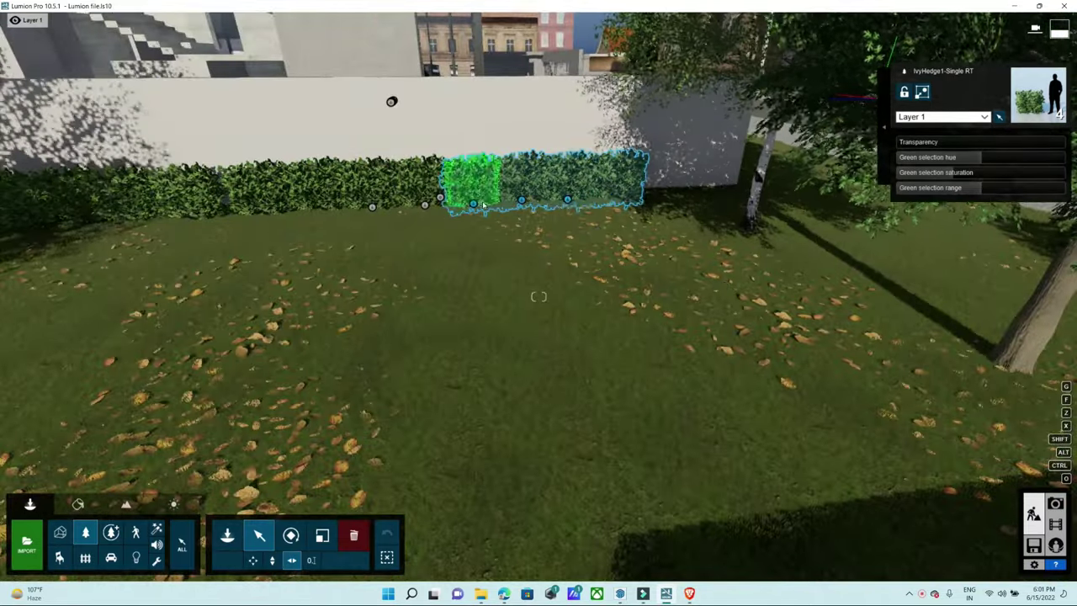
- Rotate the IvyHedge row's heading and move it to the lawn's front corner by the sidewalk
{"action": "key", "text": "ctrl"}
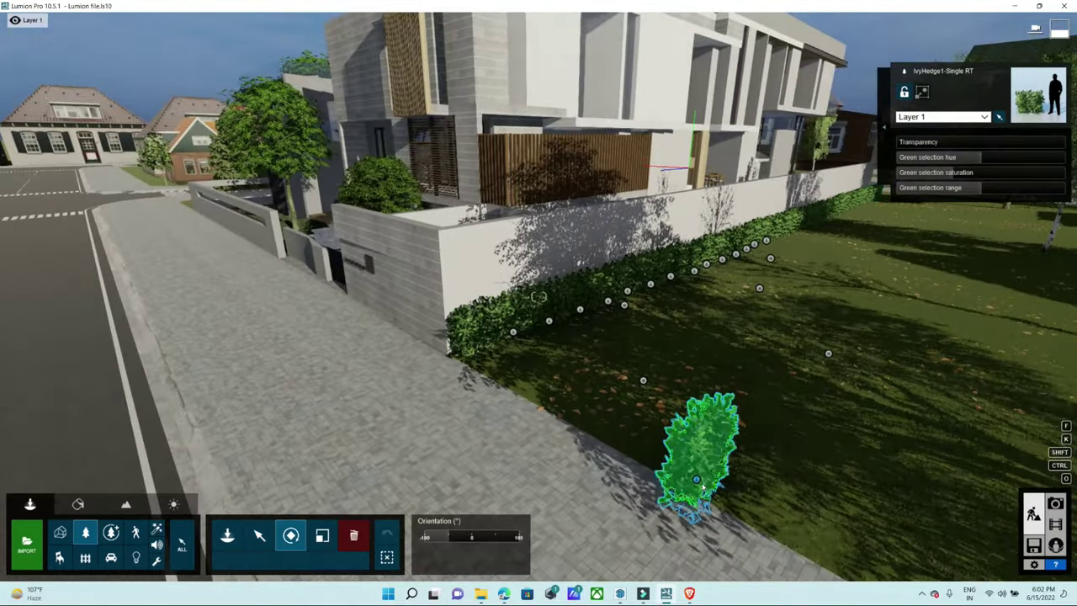
{"action": "left_click_drag", "start_coordinate": [703, 486], "coordinate": [715, 483]}
{"action": "right_click_drag", "start_coordinate": [698, 471], "coordinate": [685, 418]}
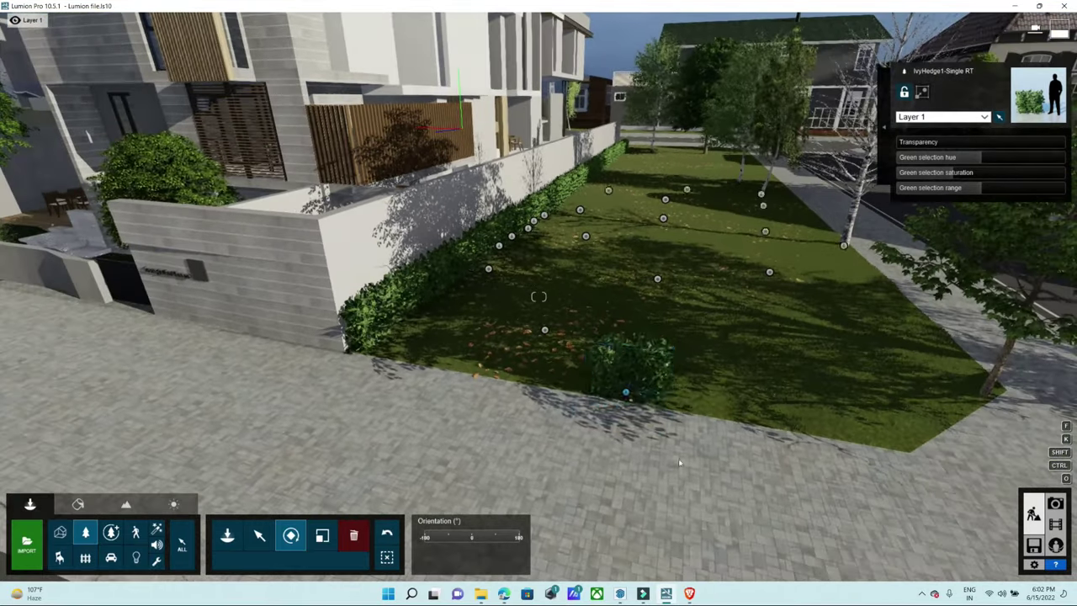
{"action": "left_click", "coordinate": [259, 535]}
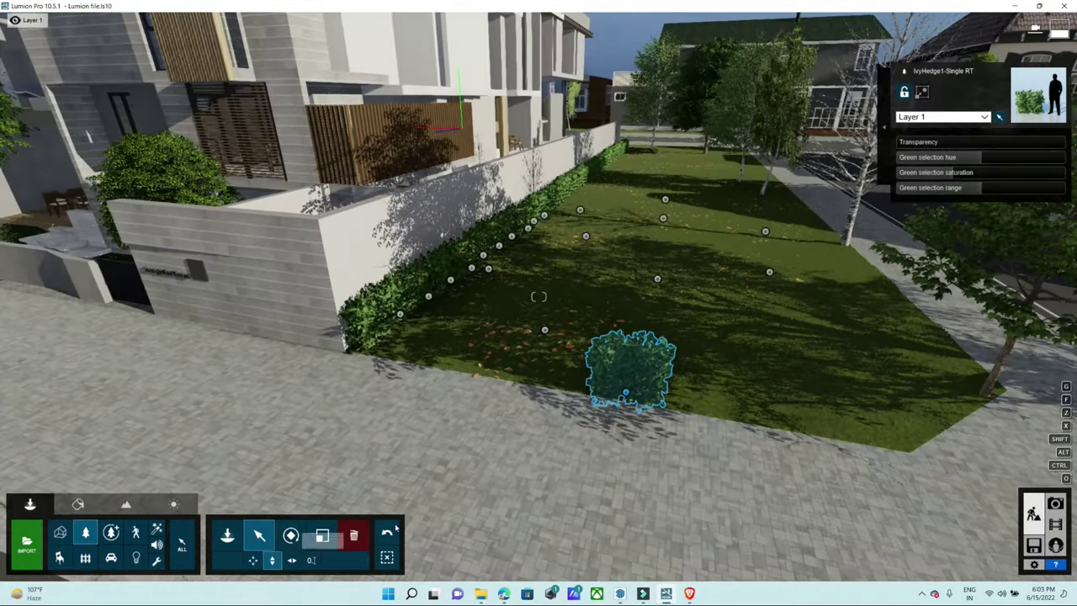
{"action": "left_click_drag", "start_coordinate": [625, 392], "coordinate": [829, 409]}
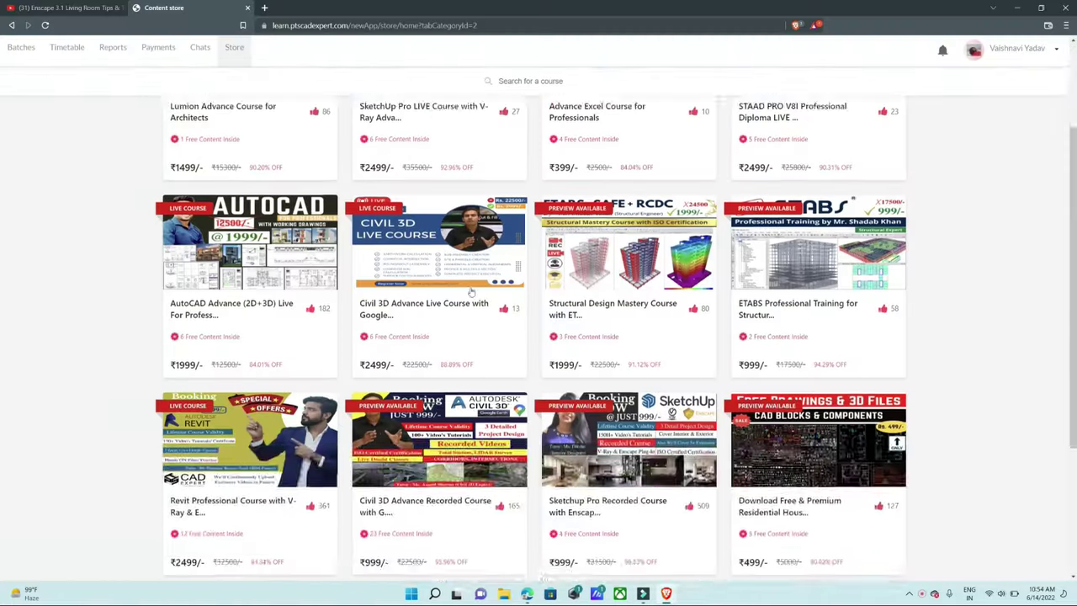
- Open the Lumion Advance Course for Architects page and expand its full description with Read More
{"action": "scroll", "coordinate": [471, 292], "scroll_direction": "up", "scroll_amount": 2}
{"action": "left_click", "coordinate": [220, 246]}
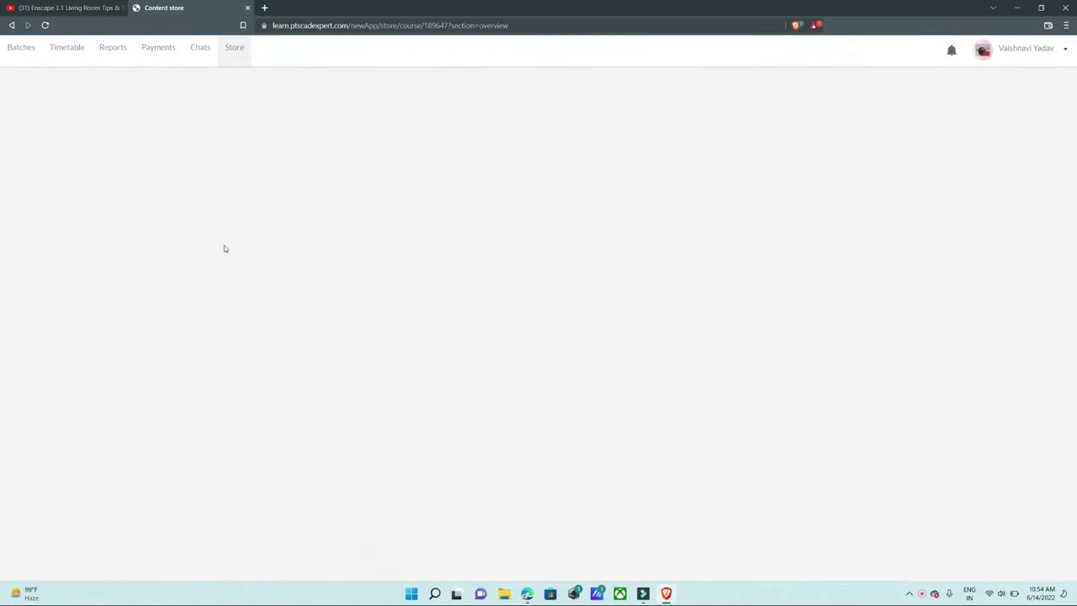
{"action": "scroll", "coordinate": [440, 253], "scroll_direction": "down", "scroll_amount": 3}
{"action": "scroll", "coordinate": [433, 262], "scroll_direction": "up", "scroll_amount": 3}
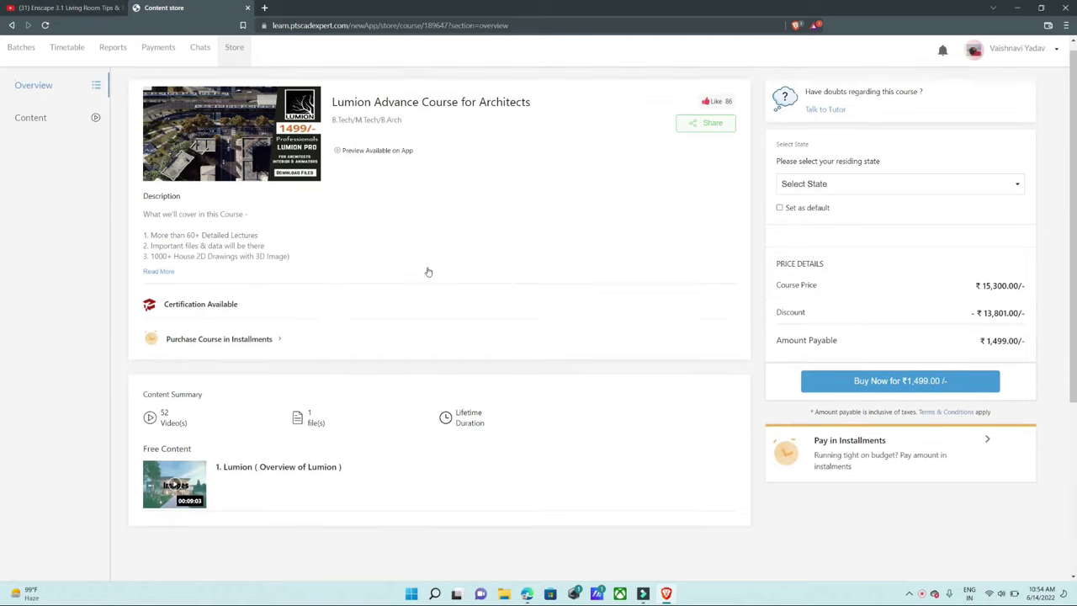
{"action": "left_click", "coordinate": [158, 271]}
{"action": "scroll", "coordinate": [200, 302], "scroll_direction": "down", "scroll_amount": 5}
{"action": "scroll", "coordinate": [200, 303], "scroll_direction": "up", "scroll_amount": 5}
{"action": "scroll", "coordinate": [200, 303], "scroll_direction": "up", "scroll_amount": 5}
{"action": "scroll", "coordinate": [200, 303], "scroll_direction": "up", "scroll_amount": 3}
- Show the course Content list and scroll through the lecture videos
{"action": "left_click", "coordinate": [30, 117]}
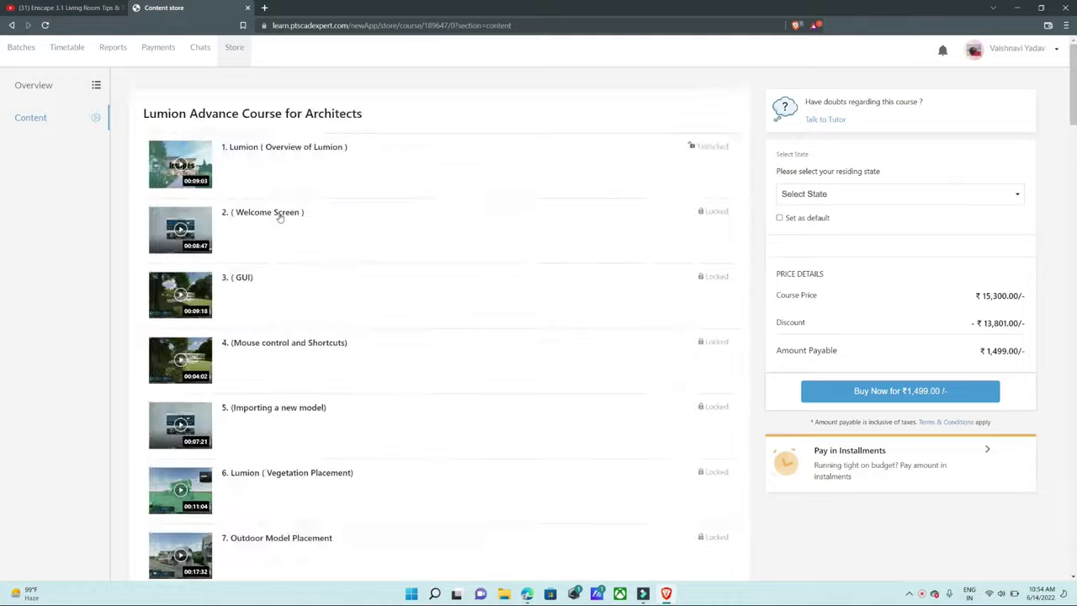
{"action": "scroll", "coordinate": [280, 216], "scroll_direction": "down", "scroll_amount": 3}
{"action": "scroll", "coordinate": [280, 216], "scroll_direction": "down", "scroll_amount": 4}
{"action": "scroll", "coordinate": [280, 216], "scroll_direction": "down", "scroll_amount": 5}
{"action": "scroll", "coordinate": [281, 217], "scroll_direction": "down", "scroll_amount": 3}
{"action": "scroll", "coordinate": [277, 218], "scroll_direction": "down", "scroll_amount": 5}
{"action": "scroll", "coordinate": [278, 218], "scroll_direction": "down", "scroll_amount": 4}
{"action": "scroll", "coordinate": [277, 218], "scroll_direction": "down", "scroll_amount": 7}
{"action": "scroll", "coordinate": [278, 218], "scroll_direction": "down", "scroll_amount": 3}
{"action": "scroll", "coordinate": [277, 216], "scroll_direction": "down", "scroll_amount": 3}
{"action": "scroll", "coordinate": [275, 212], "scroll_direction": "down", "scroll_amount": 3}
{"action": "scroll", "coordinate": [319, 322], "scroll_direction": "down", "scroll_amount": 1}
{"action": "scroll", "coordinate": [327, 319], "scroll_direction": "up", "scroll_amount": 8}
{"action": "scroll", "coordinate": [327, 319], "scroll_direction": "up", "scroll_amount": 3}
{"action": "scroll", "coordinate": [328, 318], "scroll_direction": "up", "scroll_amount": 3}
{"action": "scroll", "coordinate": [327, 316], "scroll_direction": "up", "scroll_amount": 3}
{"action": "scroll", "coordinate": [328, 311], "scroll_direction": "up", "scroll_amount": 3}
{"action": "scroll", "coordinate": [328, 309], "scroll_direction": "up", "scroll_amount": 2}
{"action": "scroll", "coordinate": [329, 308], "scroll_direction": "up", "scroll_amount": 4}
{"action": "scroll", "coordinate": [329, 308], "scroll_direction": "up", "scroll_amount": 3}
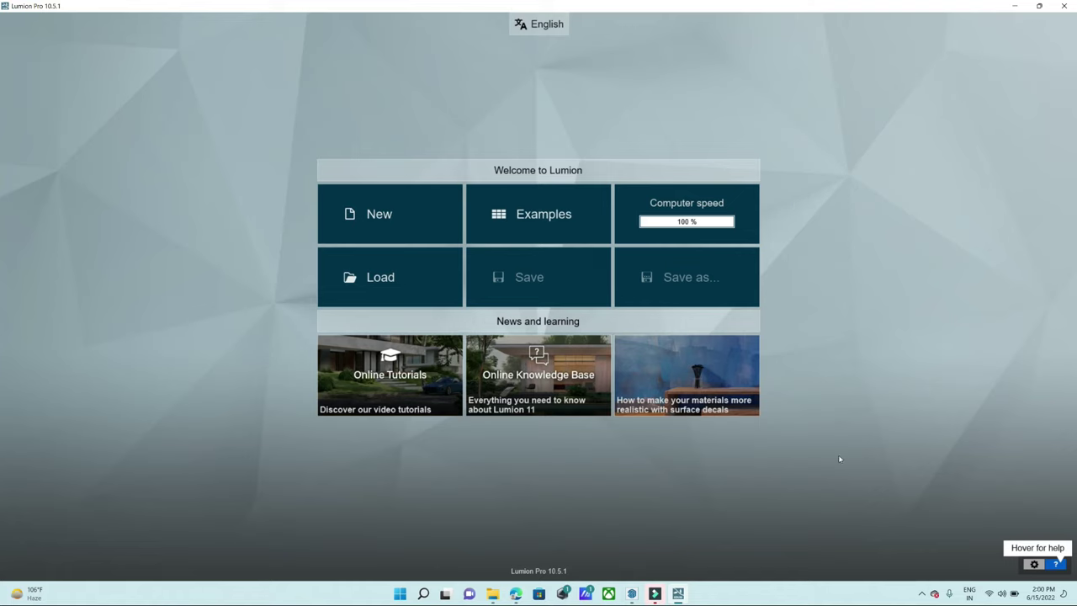
- Start a new Lumion project, then bring the SketchUp villa window forward
{"action": "left_click", "coordinate": [377, 215]}
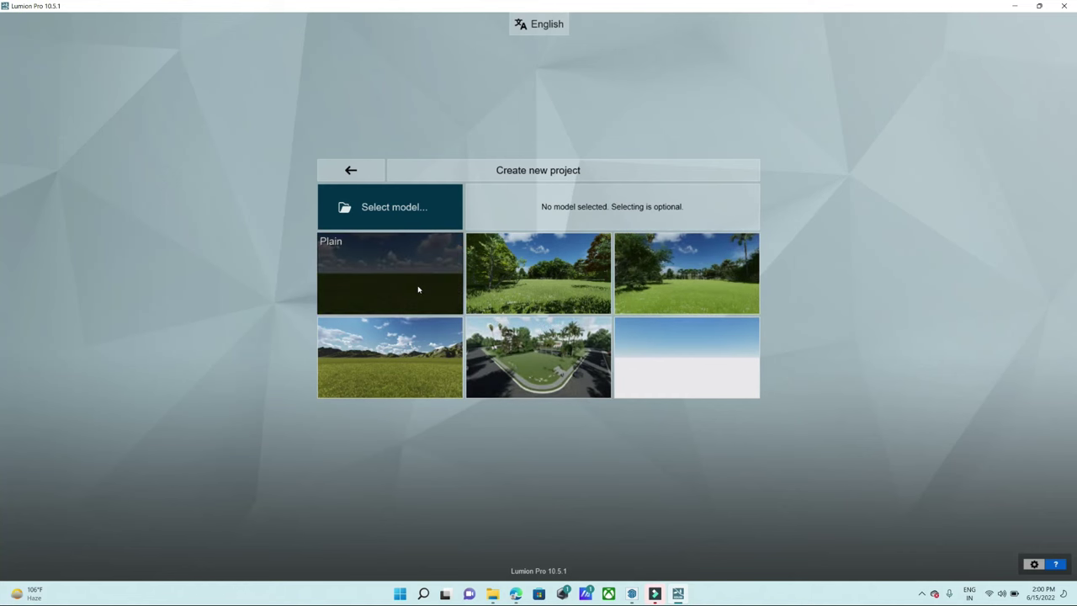
{"action": "left_click", "coordinate": [638, 596]}
- Zoom around the villa and its site in SketchUp, then minimize SketchUp to reveal Lumion
{"action": "scroll", "coordinate": [692, 159], "scroll_direction": "up", "scroll_amount": 3}
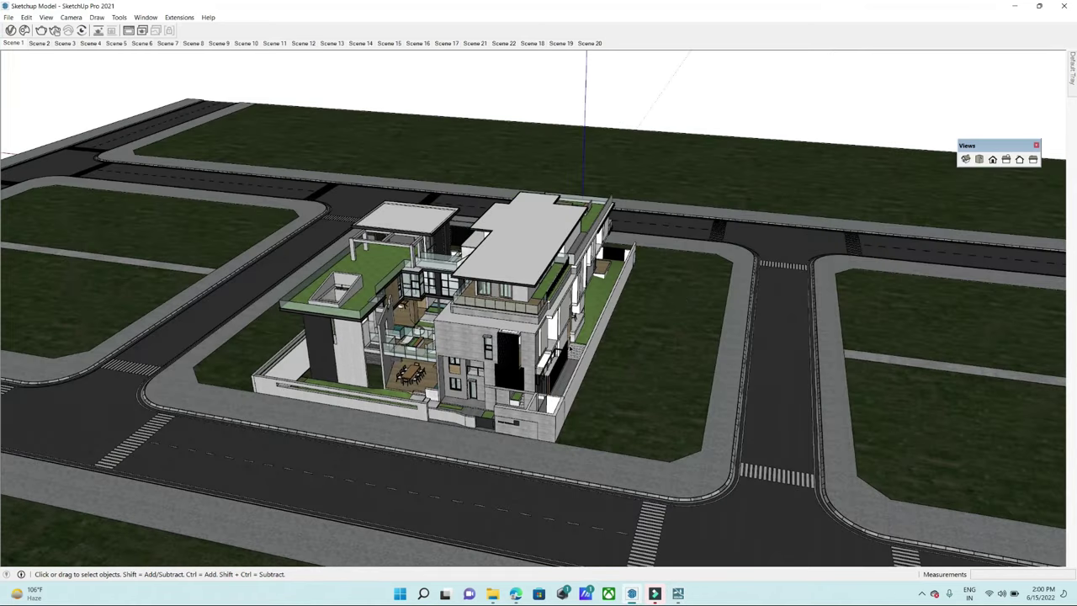
{"action": "scroll", "coordinate": [616, 287], "scroll_direction": "down", "scroll_amount": 3}
{"action": "scroll", "coordinate": [616, 286], "scroll_direction": "down", "scroll_amount": 3}
{"action": "scroll", "coordinate": [616, 287], "scroll_direction": "down", "scroll_amount": 2}
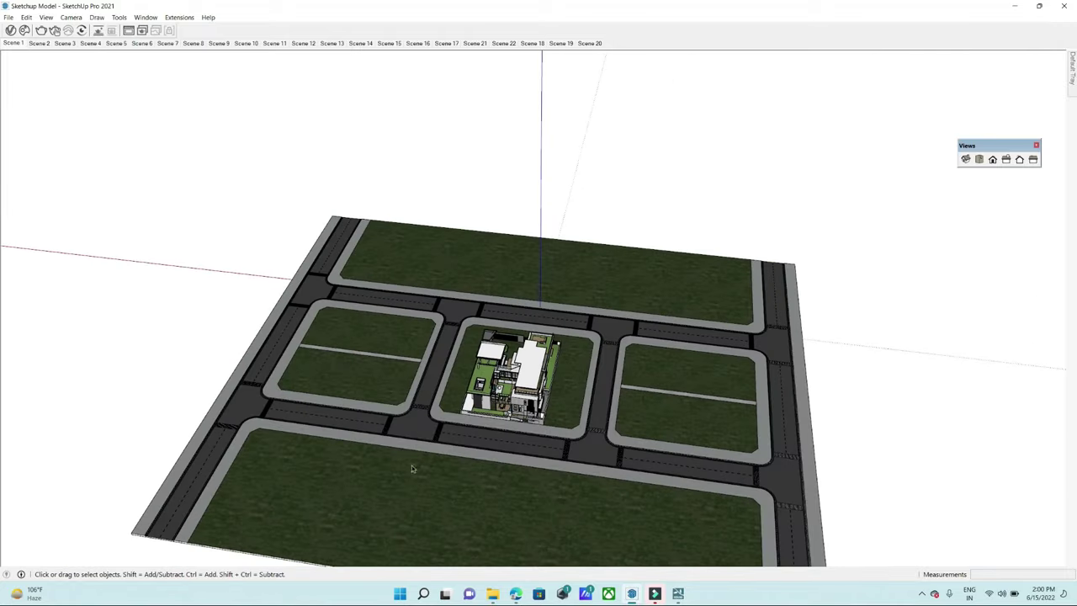
{"action": "scroll", "coordinate": [614, 377], "scroll_direction": "up", "scroll_amount": 2}
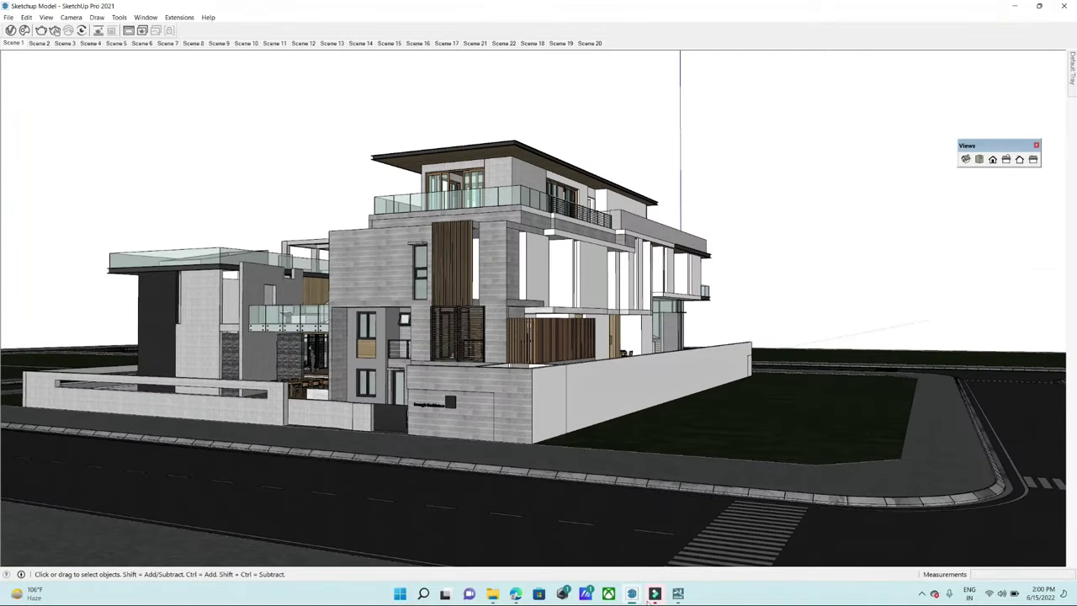
{"action": "left_click", "coordinate": [632, 594]}
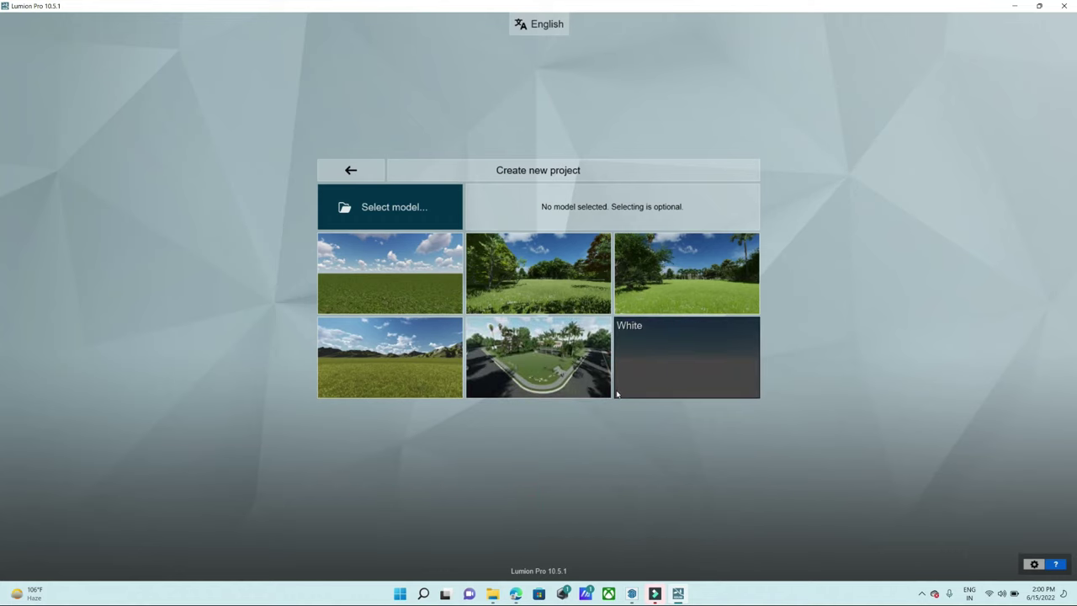
{"action": "left_click", "coordinate": [631, 594]}
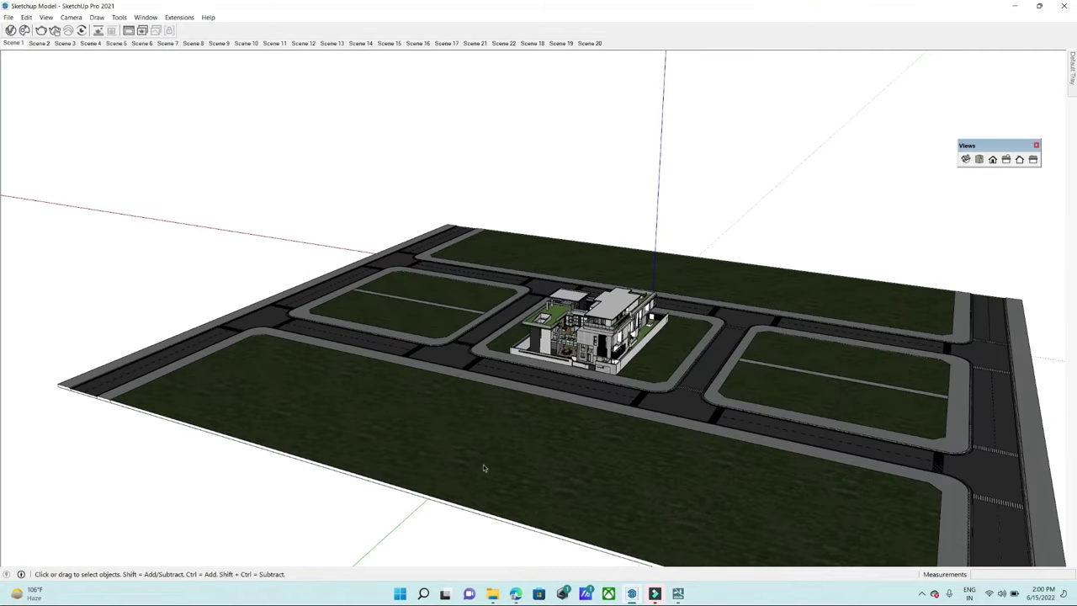
{"action": "scroll", "coordinate": [588, 404], "scroll_direction": "up", "scroll_amount": 2}
{"action": "scroll", "coordinate": [664, 344], "scroll_direction": "up", "scroll_amount": 2}
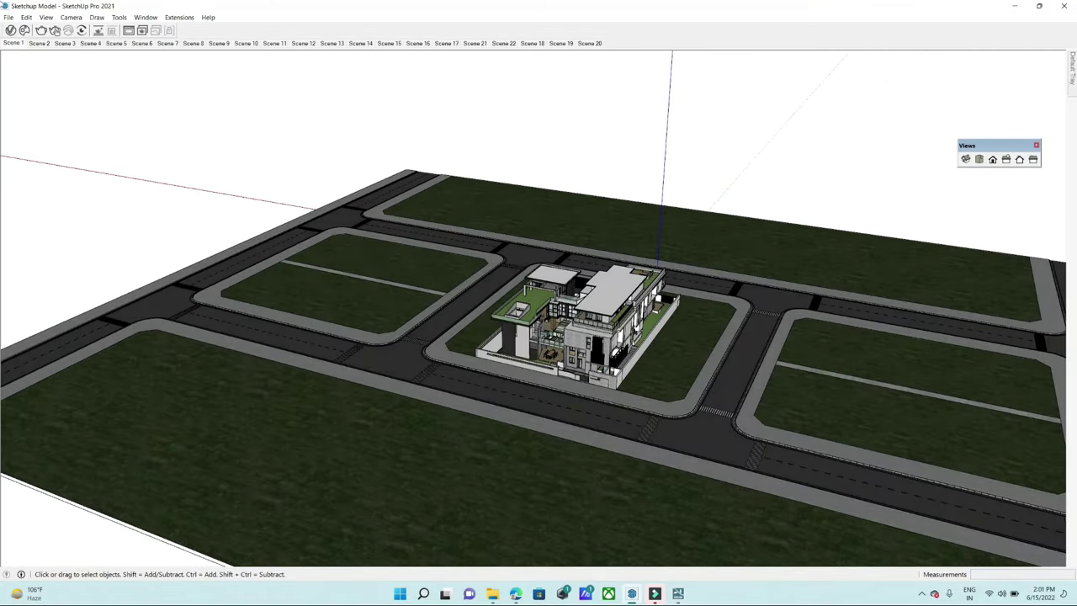
{"action": "left_click", "coordinate": [1012, 6]}
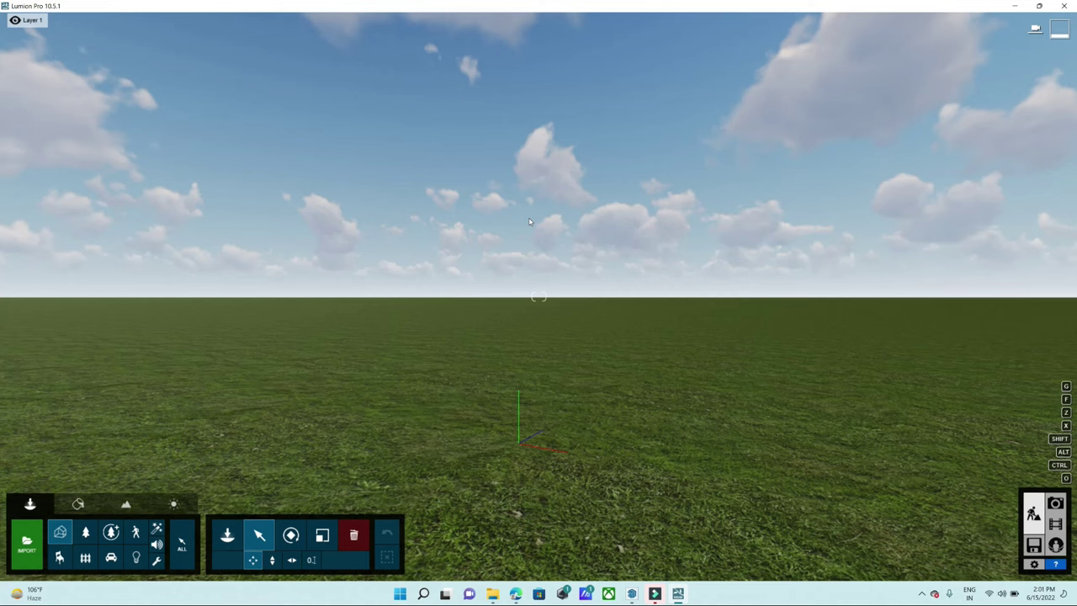
- Look around the empty Plain scene's grass field and cloudy sky with the camera
{"action": "right_click_drag", "start_coordinate": [488, 279], "coordinate": [538, 185]}
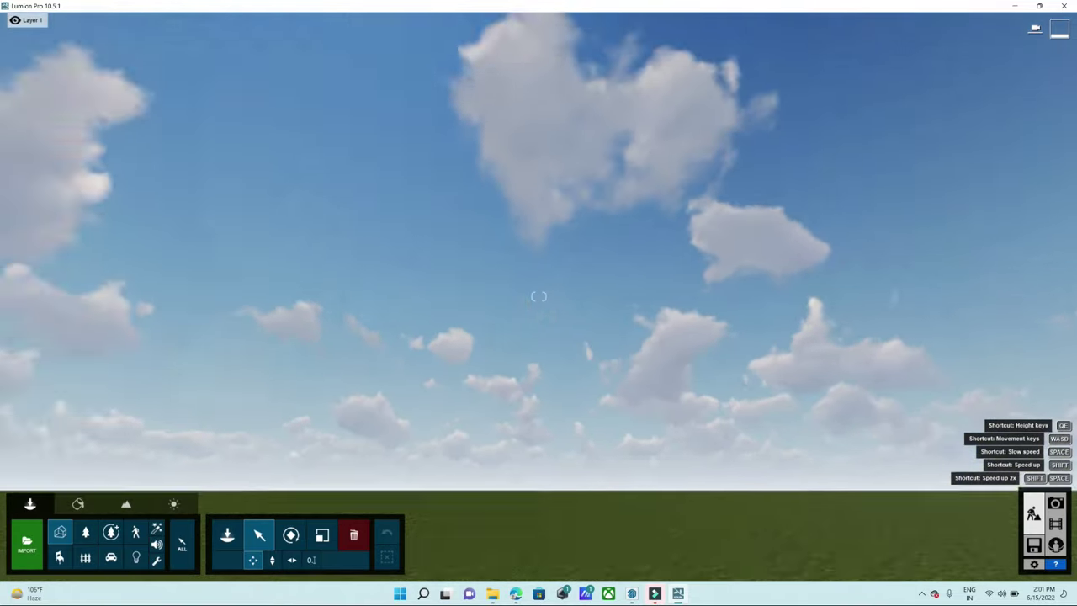
{"action": "mouse_move", "coordinate": [538, 296]}
{"action": "right_mouse_down"}
{"action": "mouse_move", "coordinate": [539, 168]}
{"action": "mouse_move", "coordinate": [538, 379]}
{"action": "right_mouse_up"}
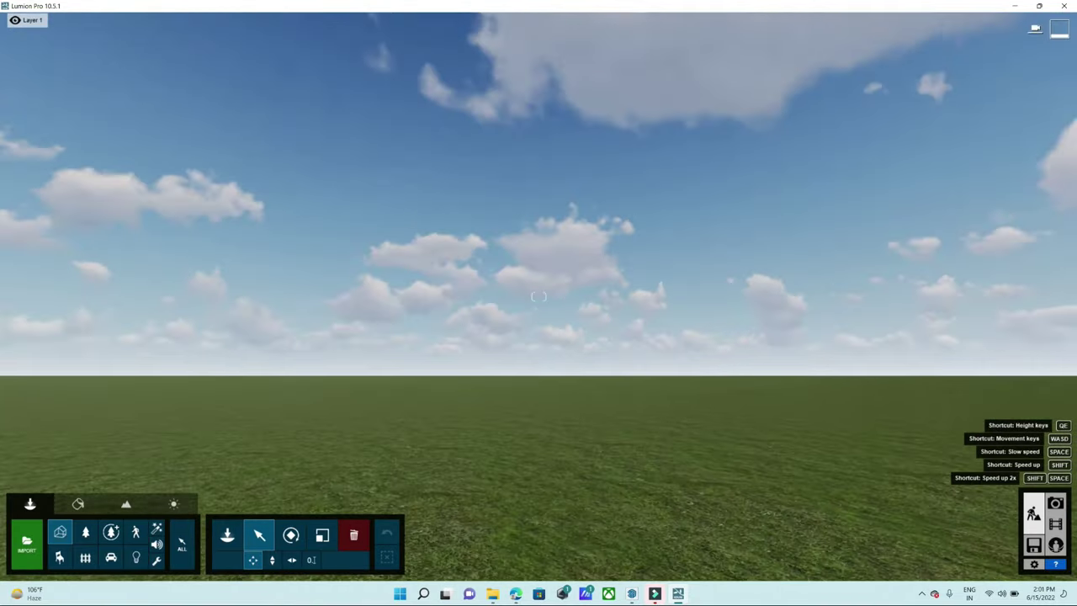
{"action": "right_click_drag", "start_coordinate": [538, 296], "coordinate": [538, 336]}
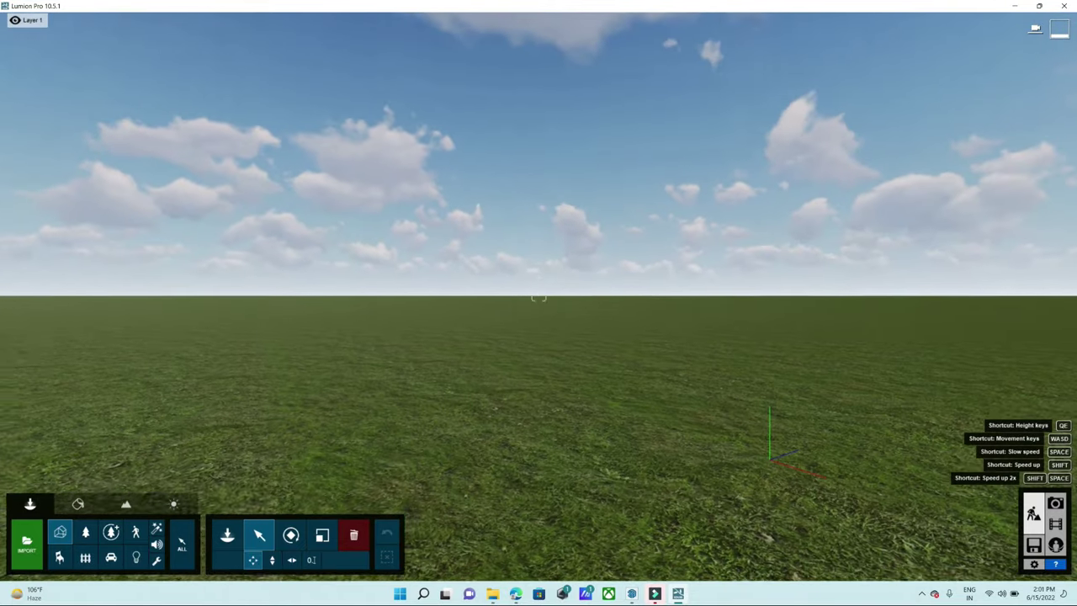
{"action": "mouse_move", "coordinate": [538, 296]}
{"action": "right_mouse_down"}
{"action": "mouse_move", "coordinate": [485, 277]}
{"action": "mouse_move", "coordinate": [480, 211]}
{"action": "mouse_move", "coordinate": [539, 278]}
{"action": "mouse_move", "coordinate": [538, 319]}
{"action": "mouse_move", "coordinate": [539, 293]}
{"action": "mouse_move", "coordinate": [505, 259]}
{"action": "mouse_move", "coordinate": [520, 229]}
{"action": "right_mouse_up"}
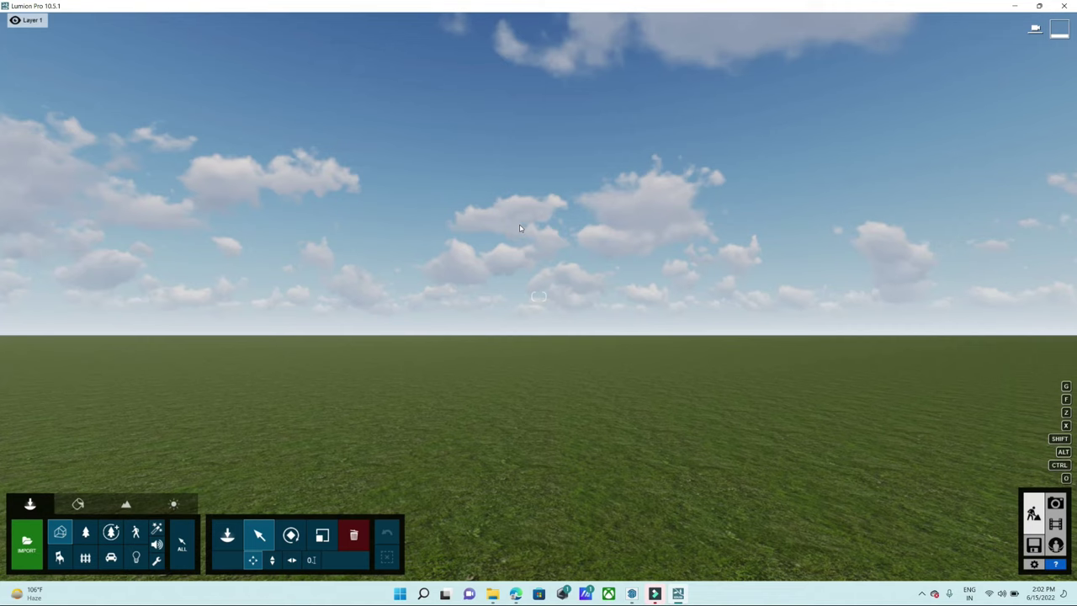
{"action": "right_click", "coordinate": [519, 224]}
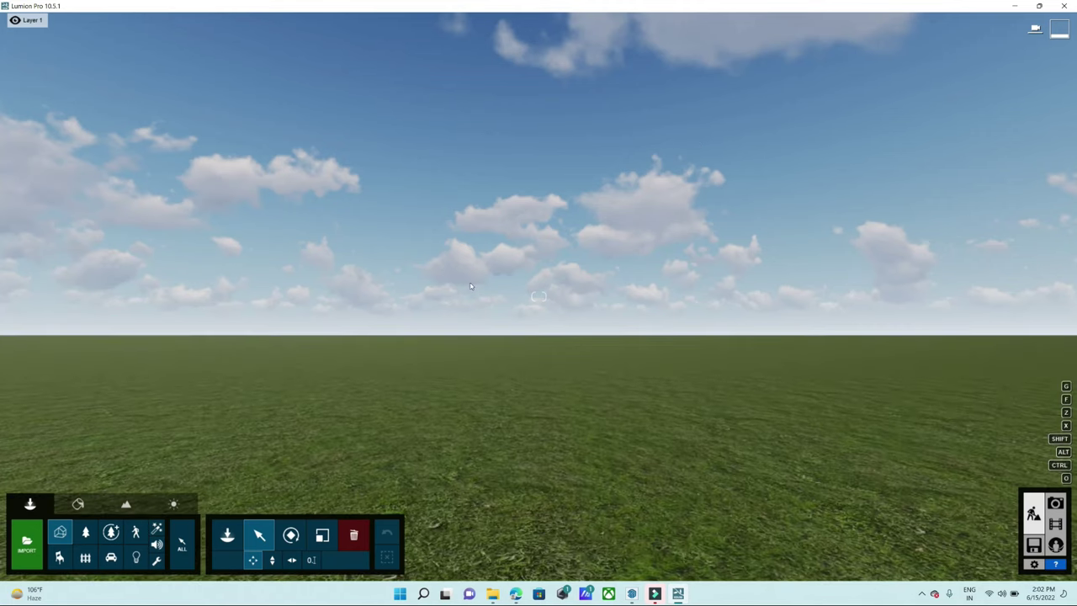
{"action": "mouse_move", "coordinate": [624, 319]}
{"action": "right_mouse_down"}
{"action": "mouse_move", "coordinate": [618, 290]}
{"action": "mouse_move", "coordinate": [527, 288]}
{"action": "right_mouse_up"}
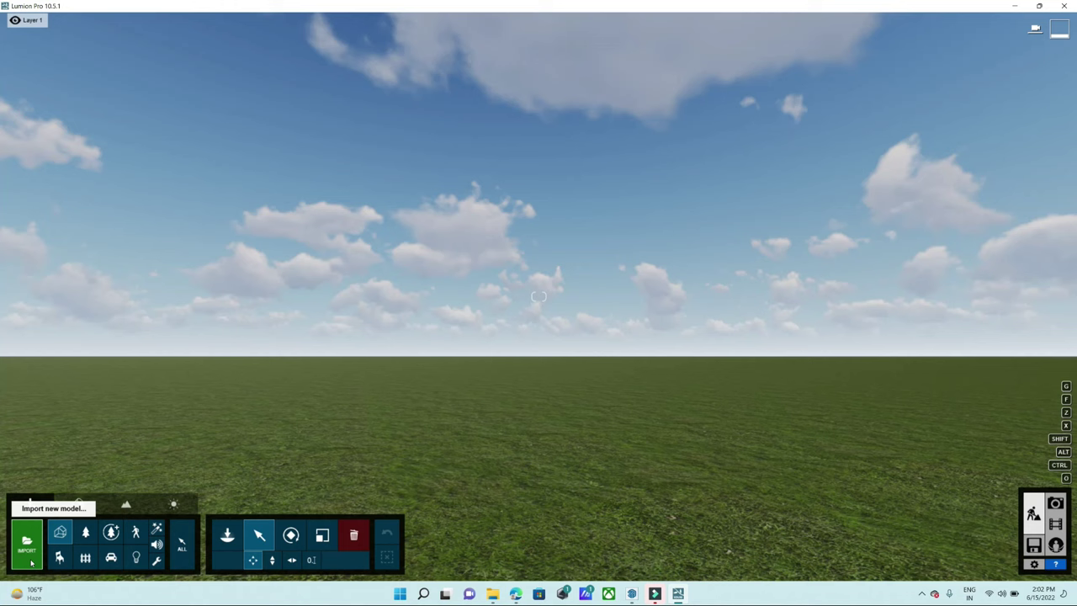
- Open the Import new model browser, centre it, and review the list of importable file formats
{"action": "left_click", "coordinate": [30, 547]}
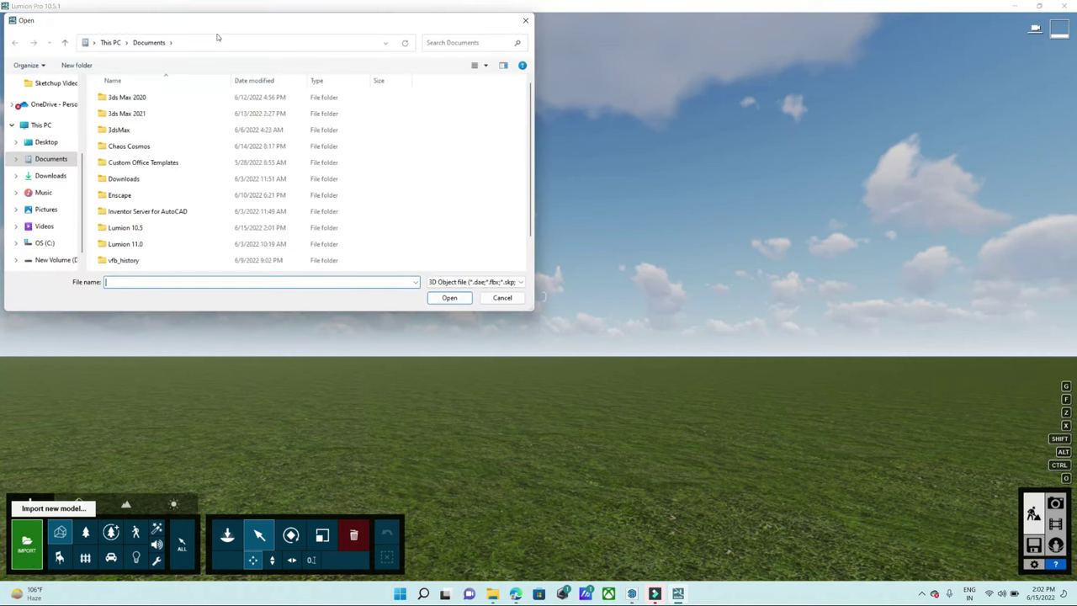
{"action": "left_click_drag", "start_coordinate": [218, 28], "coordinate": [347, 76]}
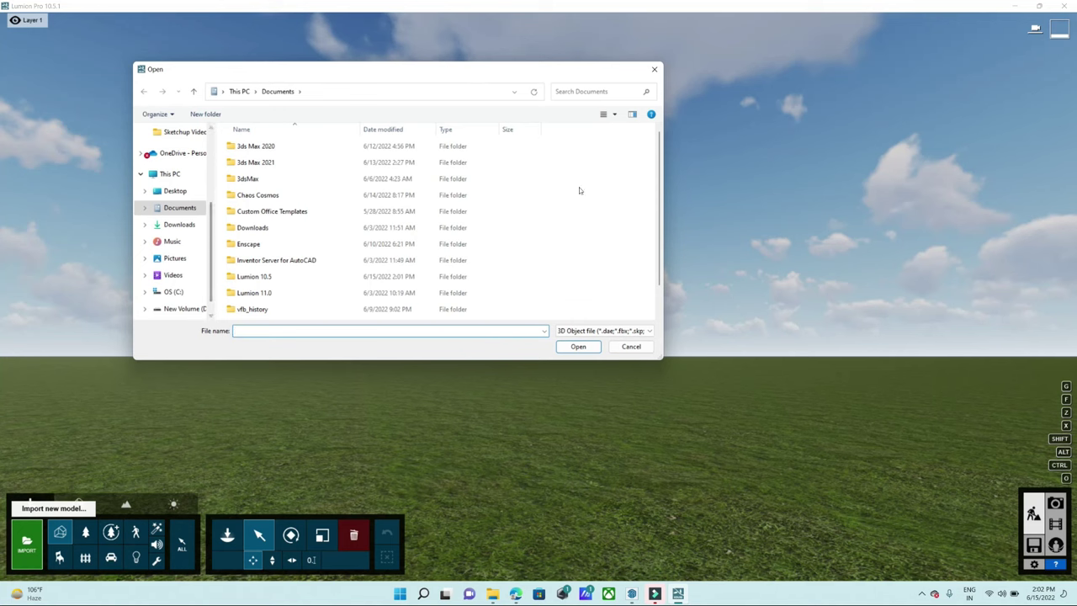
{"action": "left_click", "coordinate": [581, 330]}
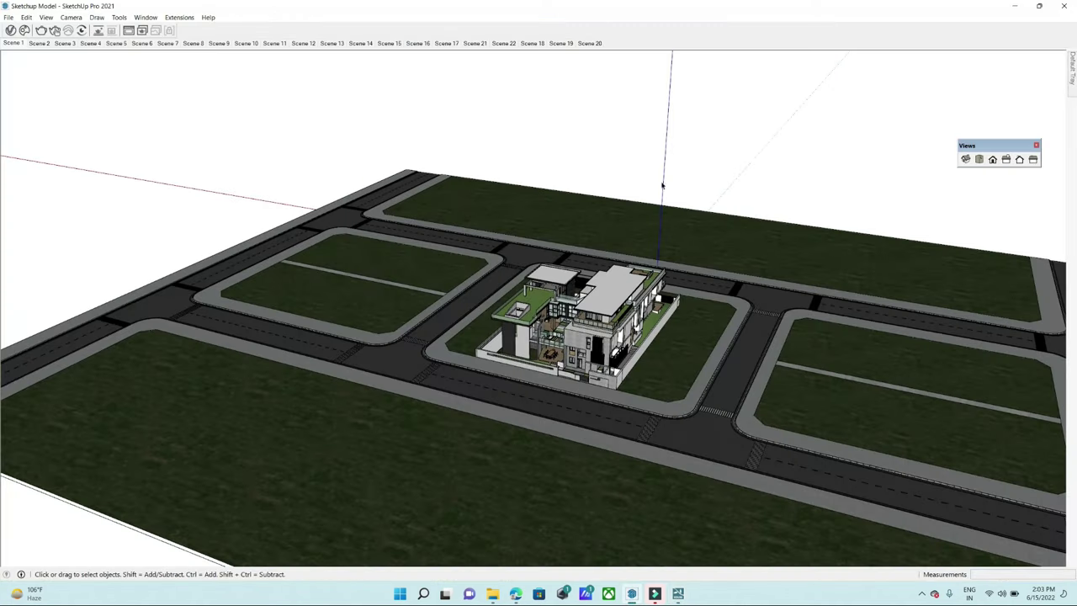
{"action": "left_click", "coordinate": [648, 139]}
- Copy the model folder's path from SketchUp's Save As dialog, then cancel without saving
{"action": "middle_click_drag", "start_coordinate": [490, 144], "coordinate": [568, 260]}
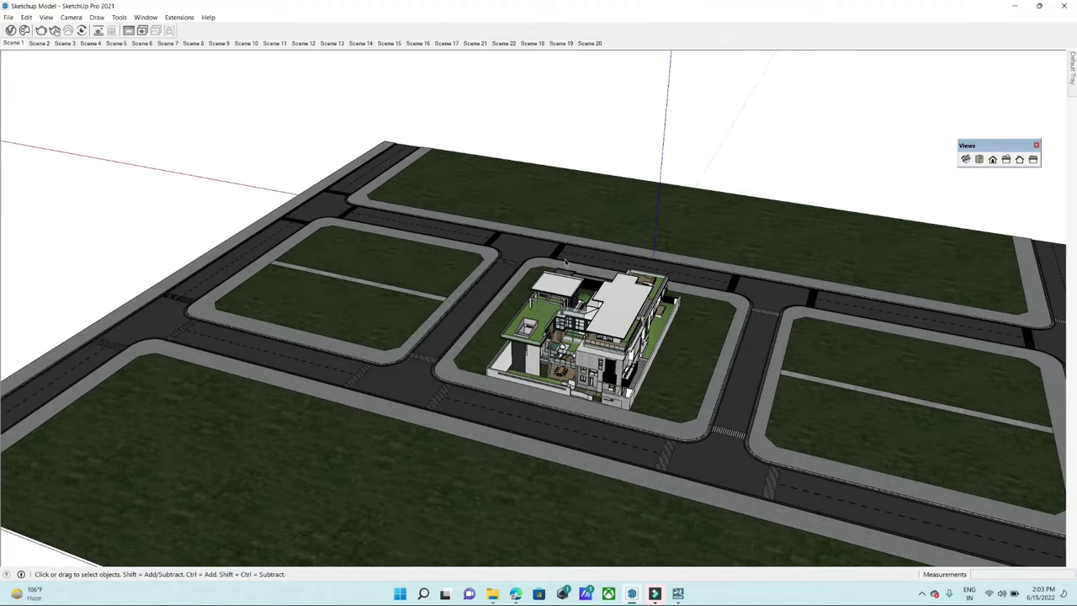
{"action": "left_click", "coordinate": [8, 16]}
{"action": "left_click", "coordinate": [31, 77]}
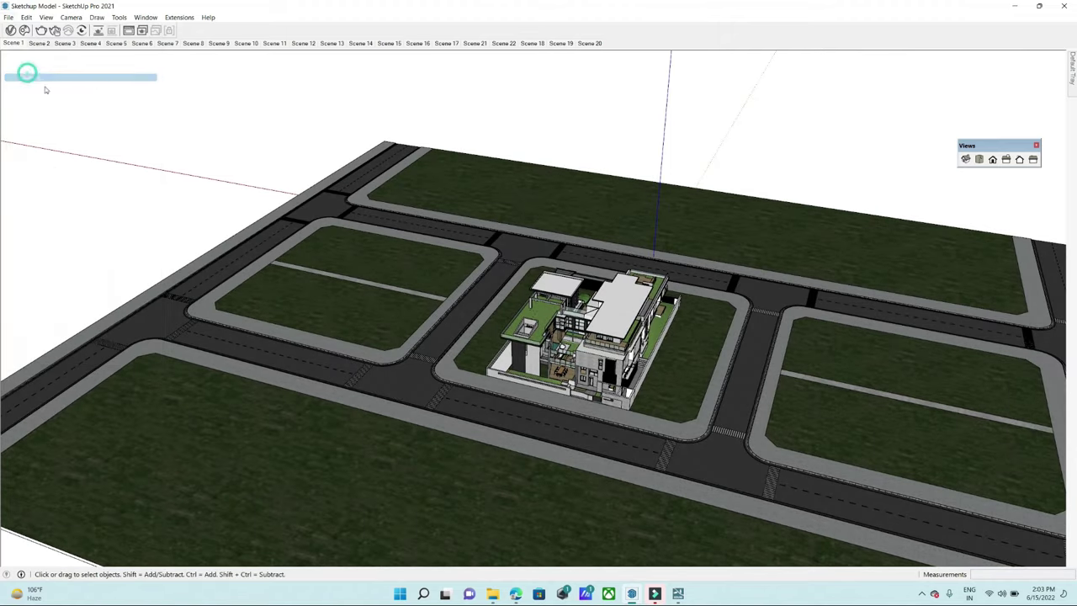
{"action": "left_click", "coordinate": [501, 268]}
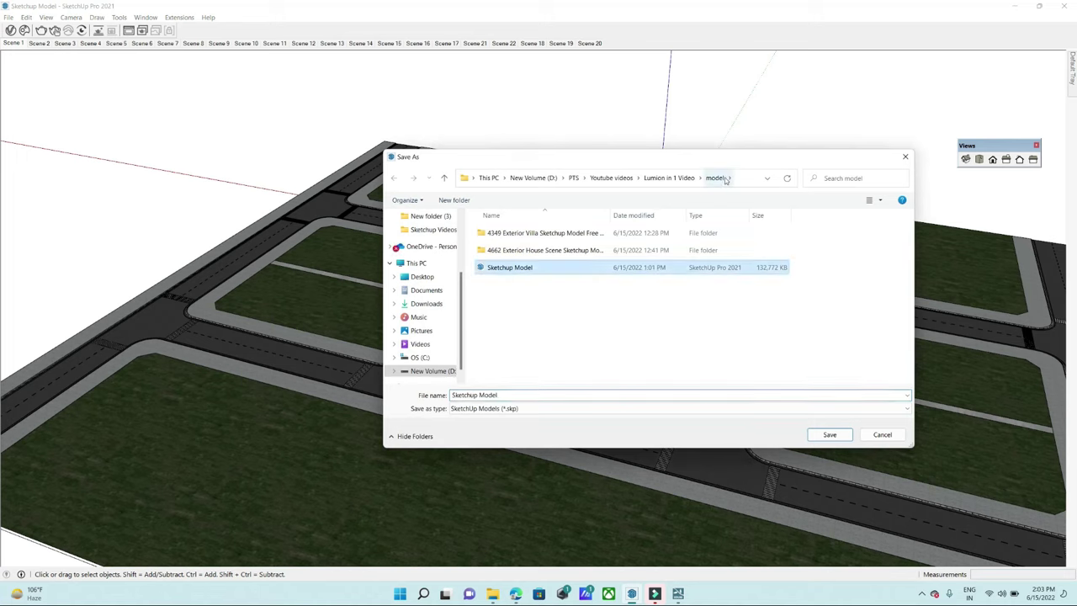
{"action": "left_click", "coordinate": [766, 178]}
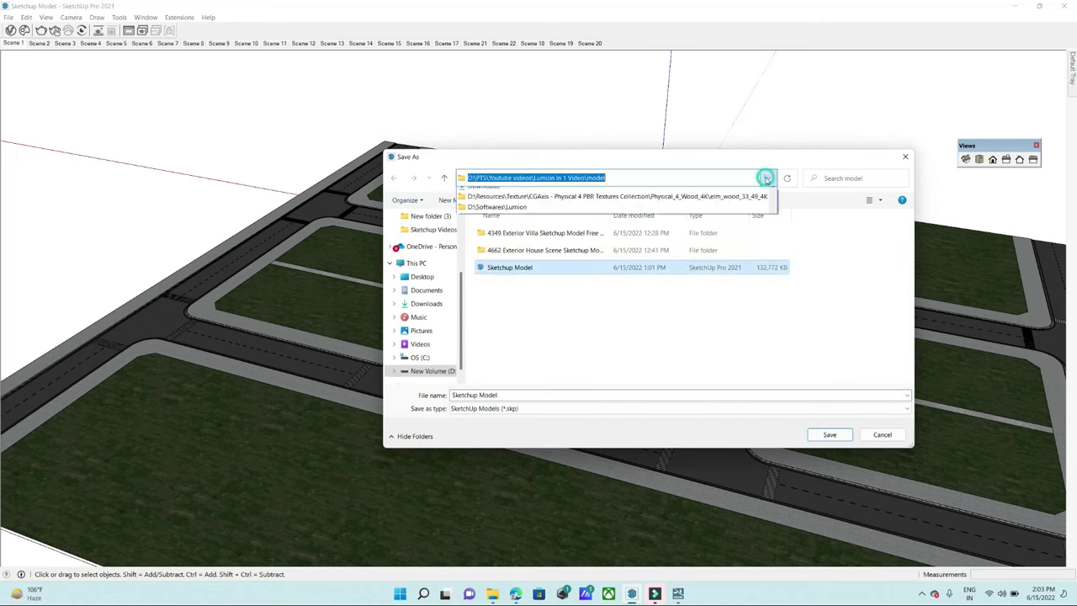
{"action": "left_click", "coordinate": [647, 353]}
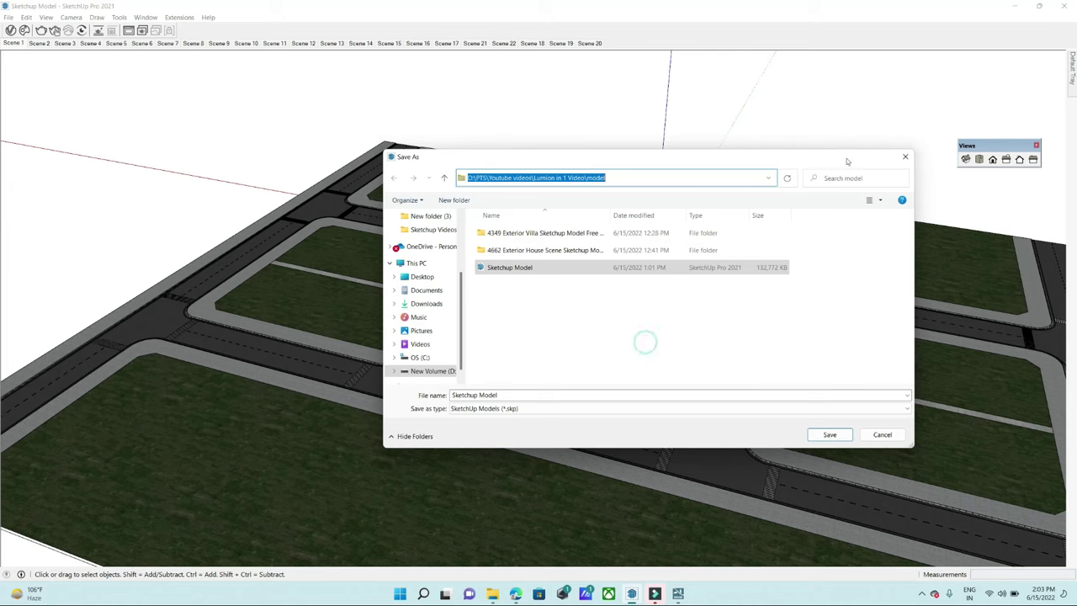
{"action": "left_click", "coordinate": [905, 157]}
- Paste the folder path into Lumion's browser, filter to Sketchup file (*.skp), and open Sketchup Model
{"action": "left_click", "coordinate": [1018, 12]}
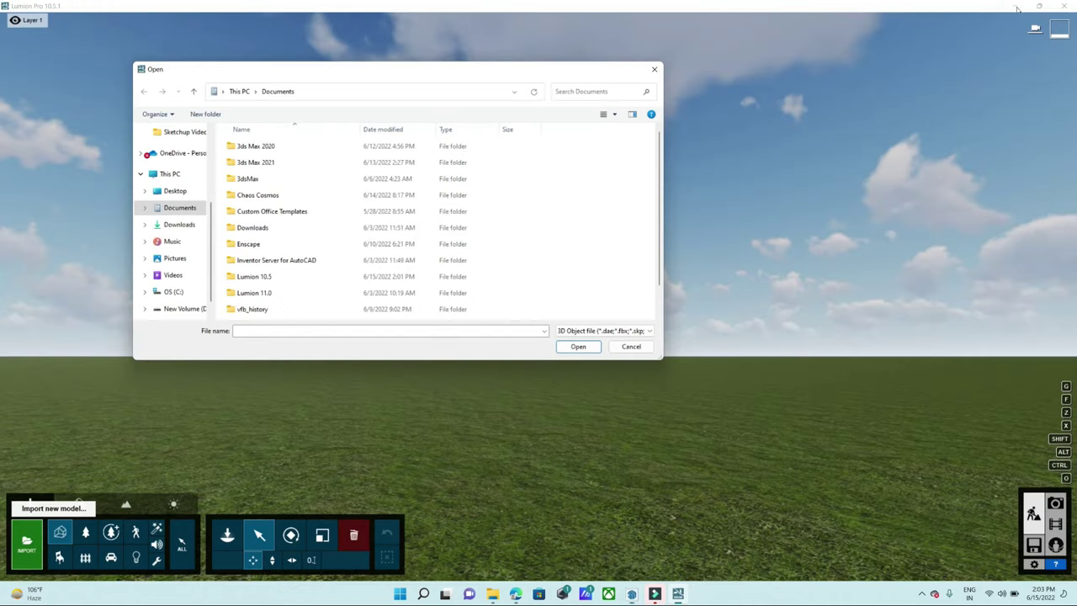
{"action": "left_click", "coordinate": [307, 331]}
{"action": "type", "text": "D:\\PTS\\Youtube videos\\Lumion in 1 Video\\model"}
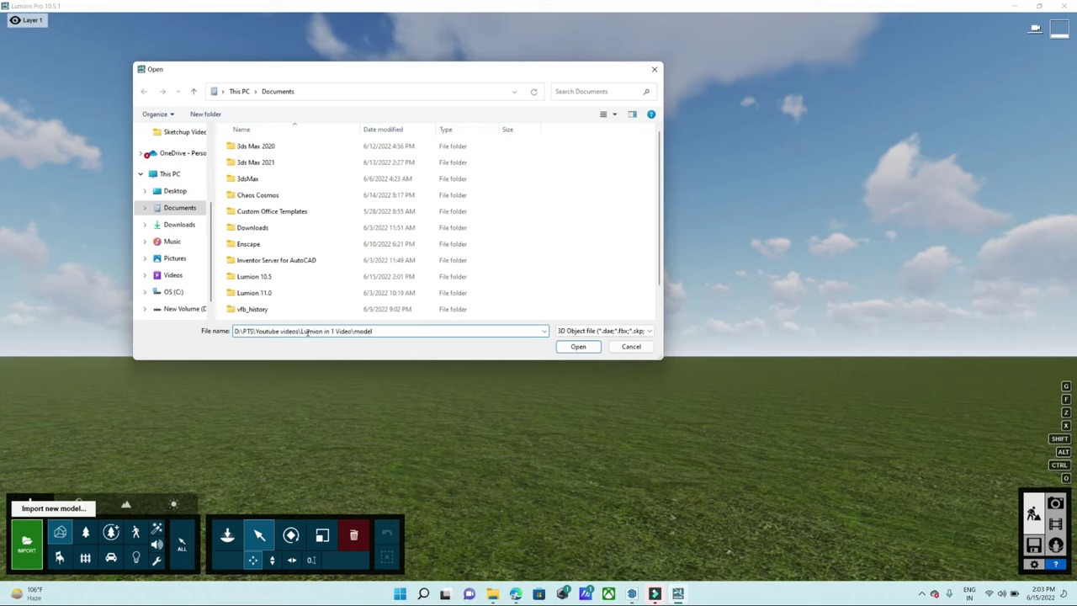
{"action": "key", "text": "Return"}
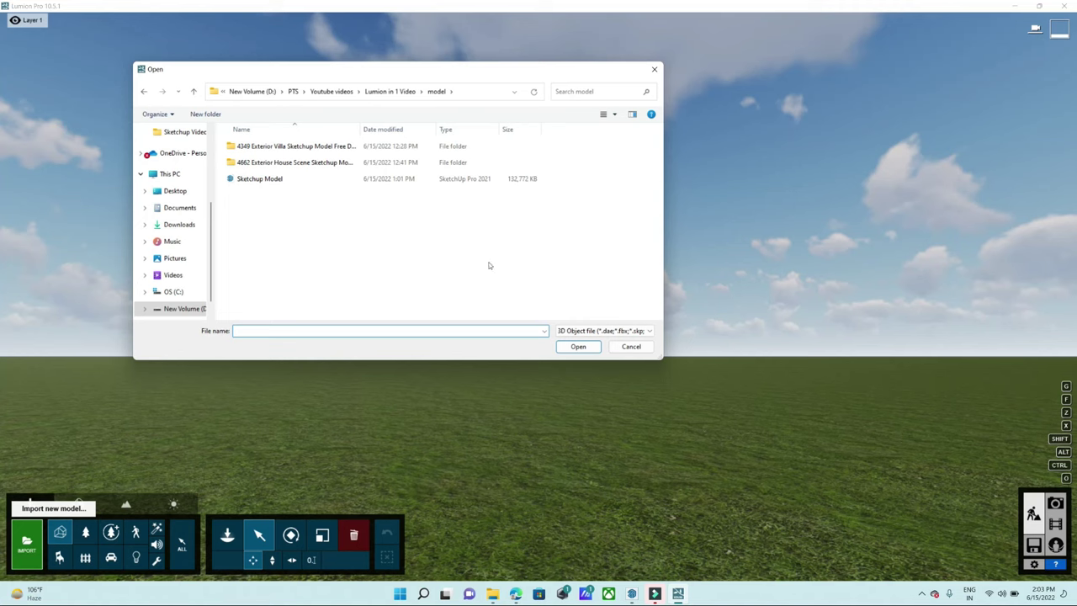
{"action": "left_click", "coordinate": [604, 331]}
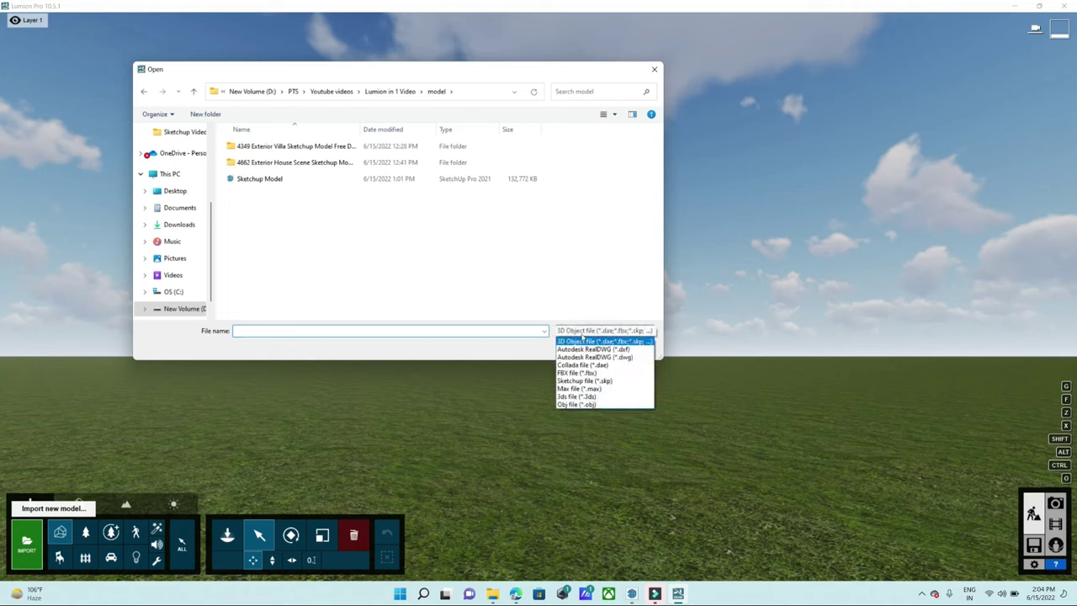
{"action": "left_click", "coordinate": [584, 380]}
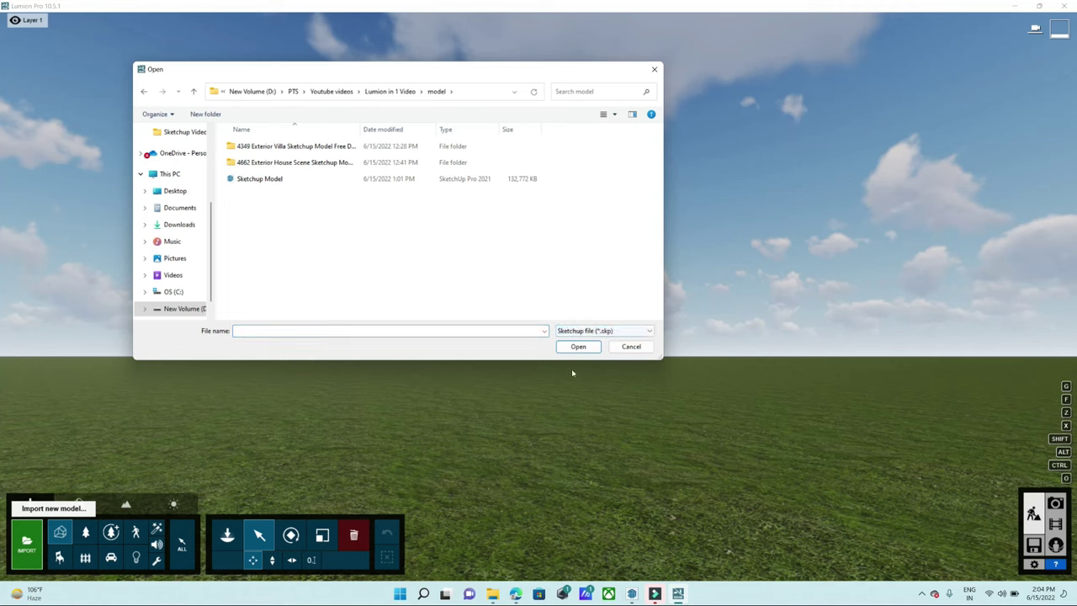
{"action": "left_click", "coordinate": [318, 178]}
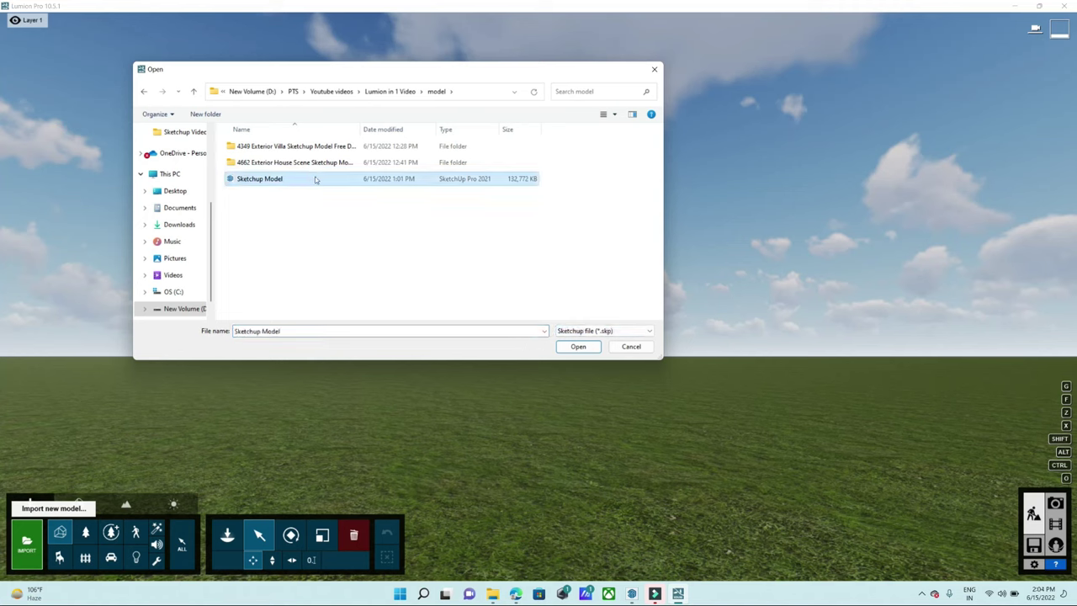
{"action": "left_click", "coordinate": [578, 347]}
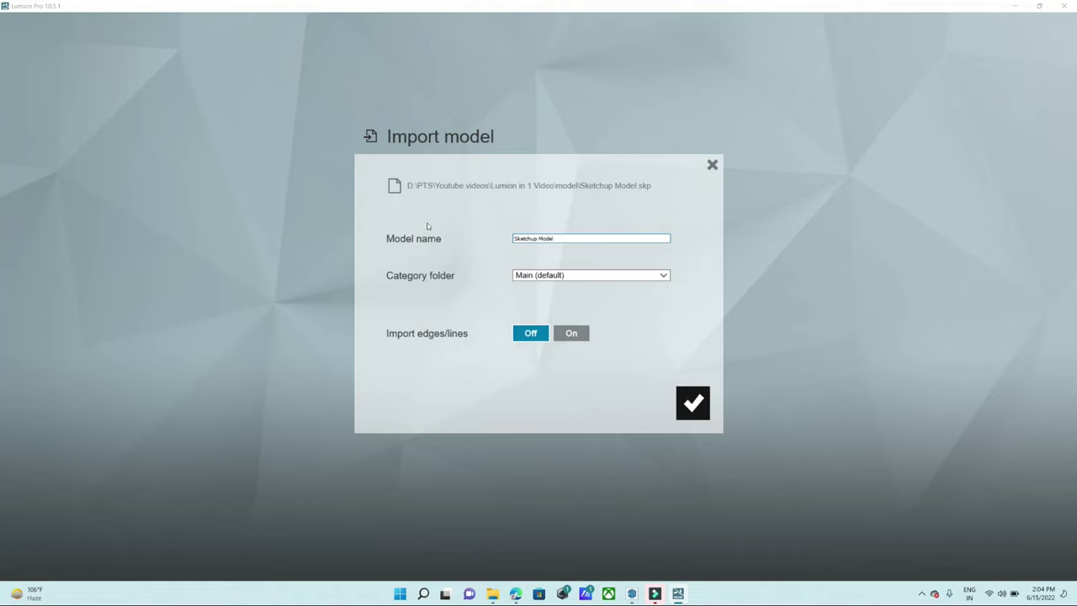
- Rename the model to Exterior, create the Exterior Project category folder, and confirm the import
{"action": "left_click", "coordinate": [555, 242]}
{"action": "key", "text": "BackSpace"}
{"action": "type", "text": "Exterior"}
{"action": "left_click", "coordinate": [555, 277]}
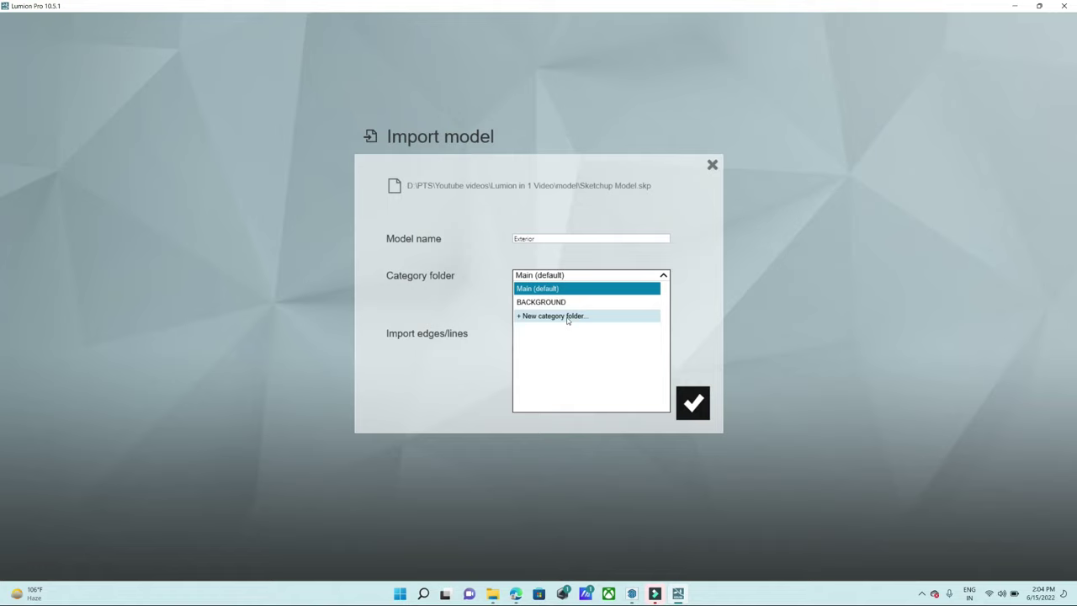
{"action": "left_click", "coordinate": [563, 316]}
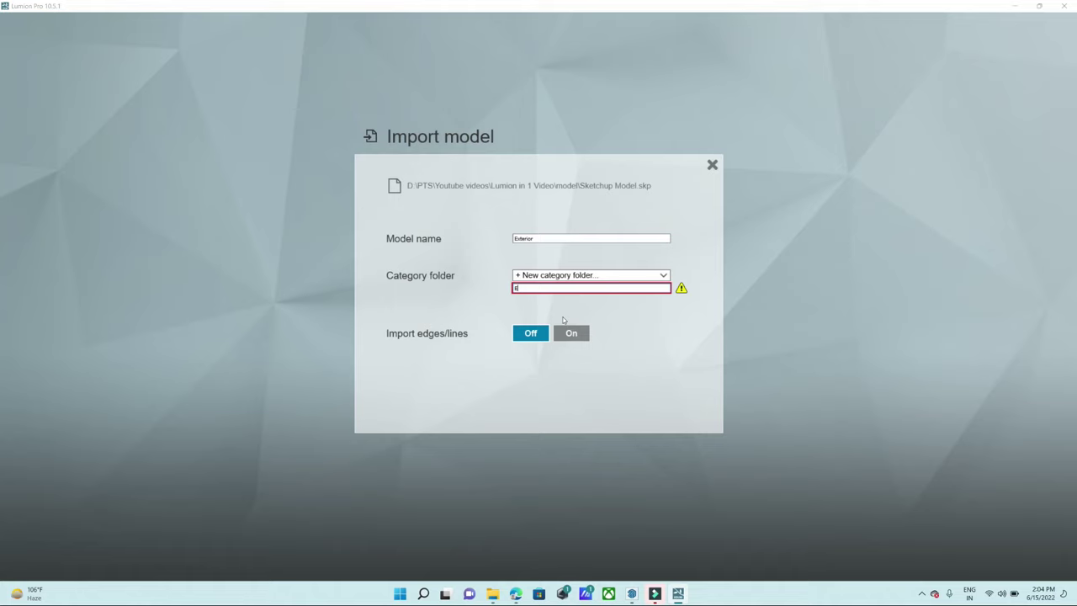
{"action": "type", "text": "xterior Project"}
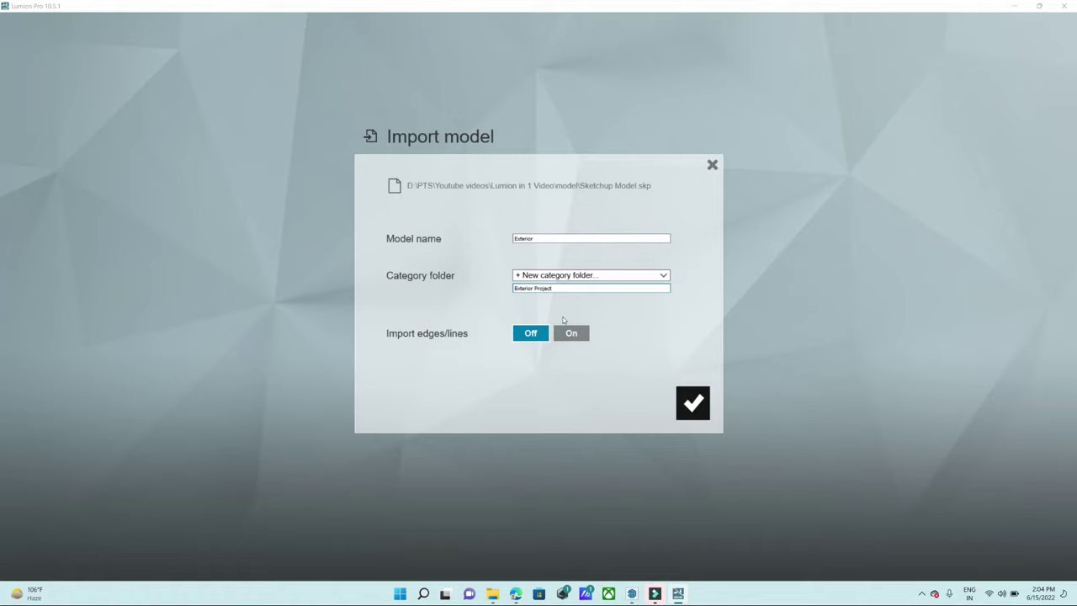
{"action": "left_click", "coordinate": [582, 275]}
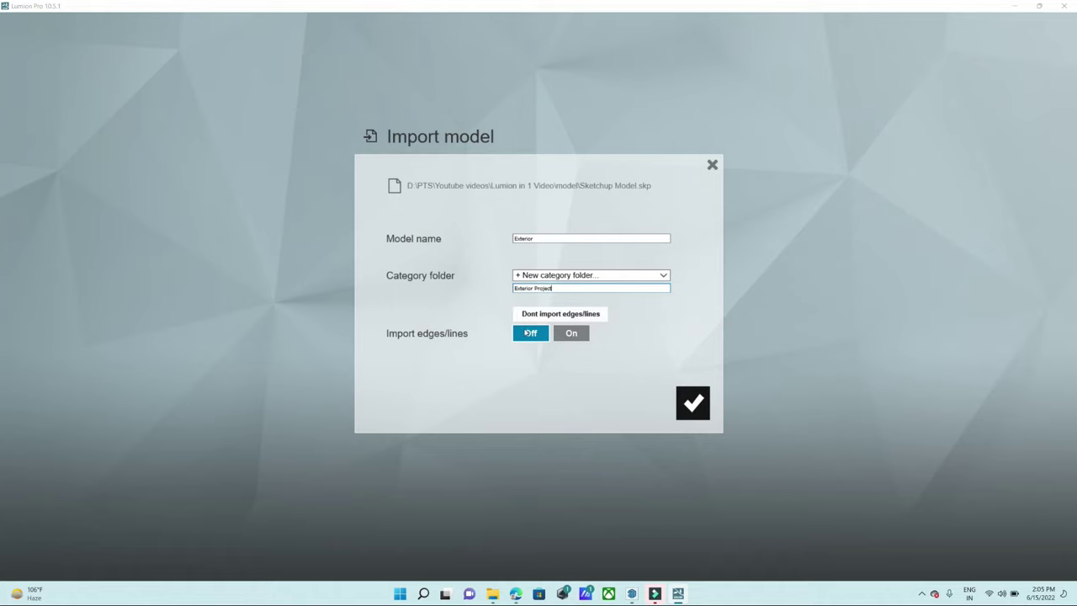
{"action": "left_click", "coordinate": [697, 409]}
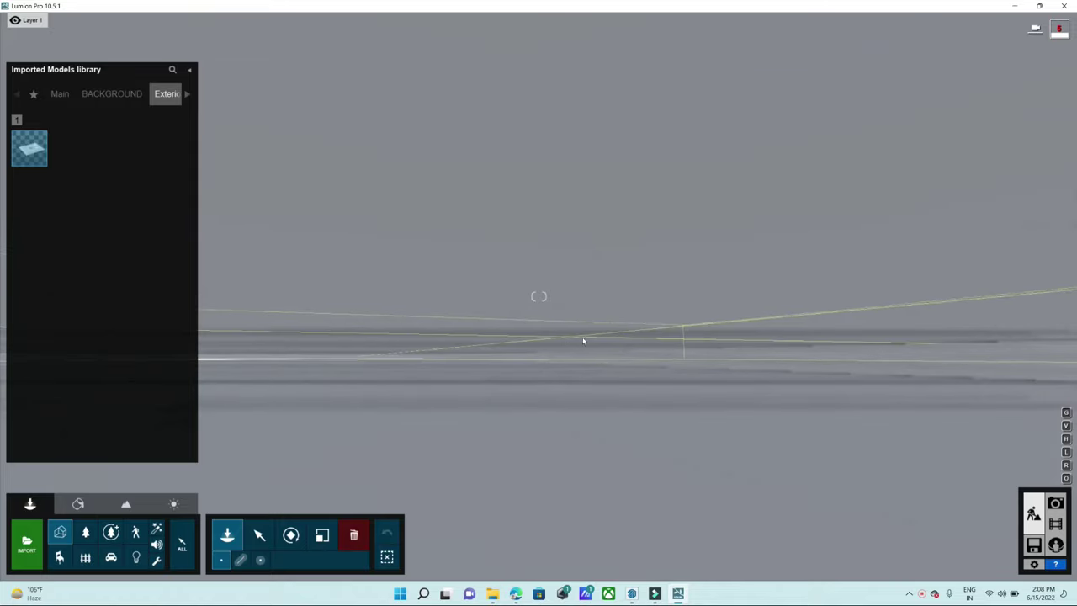
- Place the imported villa in the scene and swing the camera toward the street intersection
{"action": "left_click", "coordinate": [599, 340]}
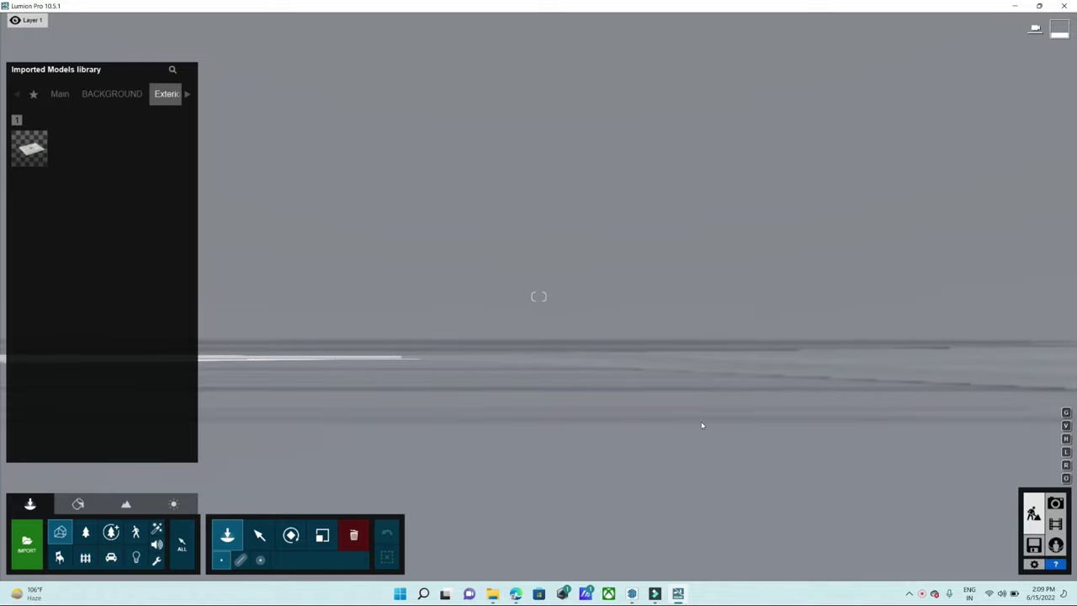
{"action": "mouse_move", "coordinate": [702, 425]}
{"action": "right_mouse_down"}
{"action": "mouse_move", "coordinate": [765, 413]}
{"action": "mouse_move", "coordinate": [762, 471]}
{"action": "right_mouse_up"}
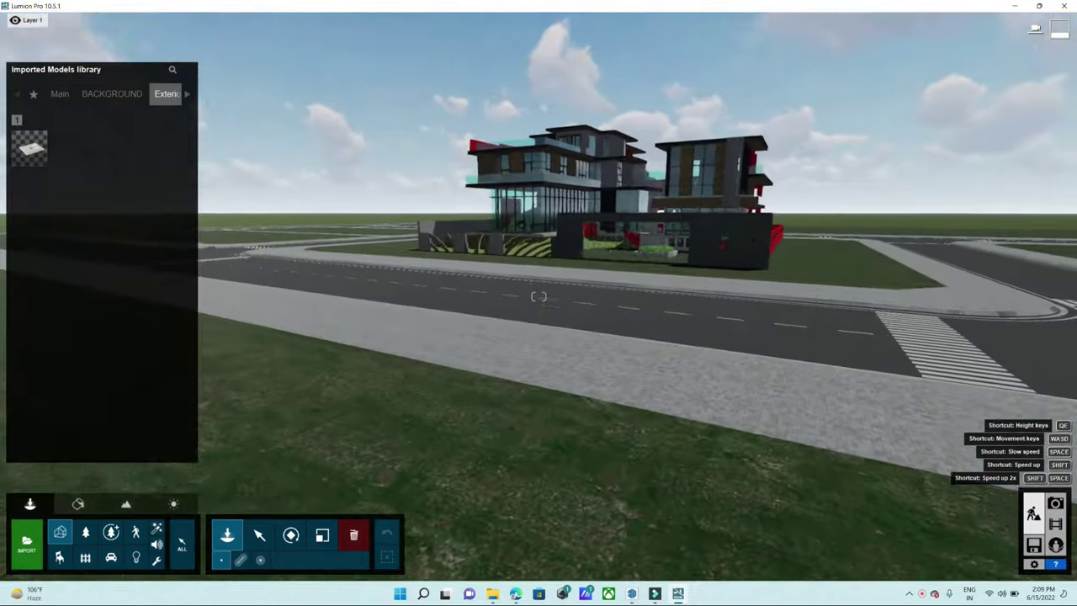
{"action": "key", "text": "w"}
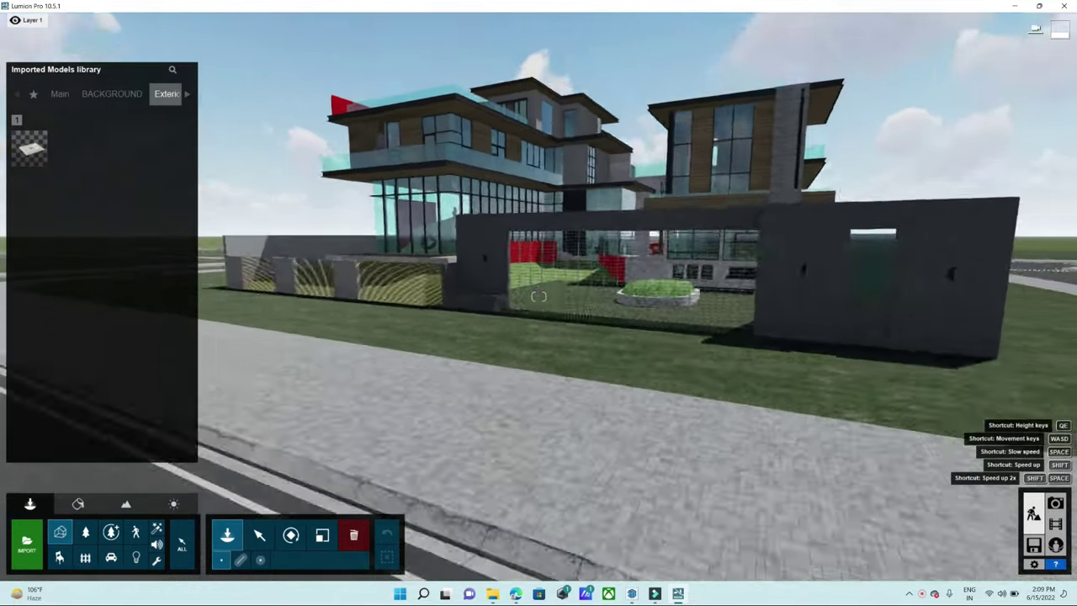
{"action": "key", "text": "s"}
{"action": "right_click_drag", "start_coordinate": [538, 296], "coordinate": [706, 428]}
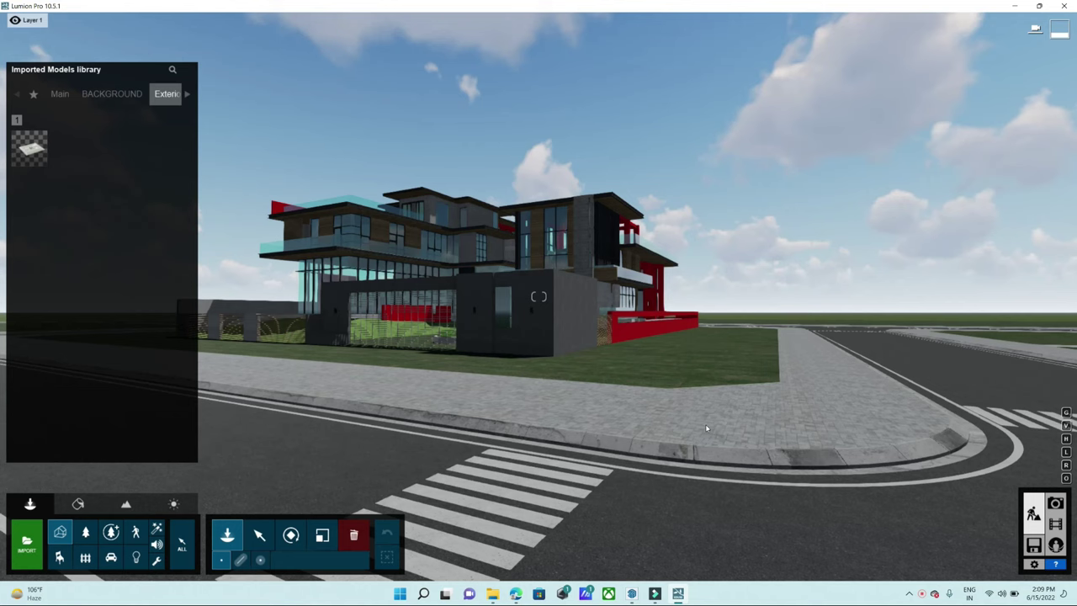
{"action": "left_click", "coordinate": [633, 594]}
{"action": "scroll", "coordinate": [571, 337], "scroll_direction": "down", "scroll_amount": 5}
{"action": "scroll", "coordinate": [572, 337], "scroll_direction": "down", "scroll_amount": 3}
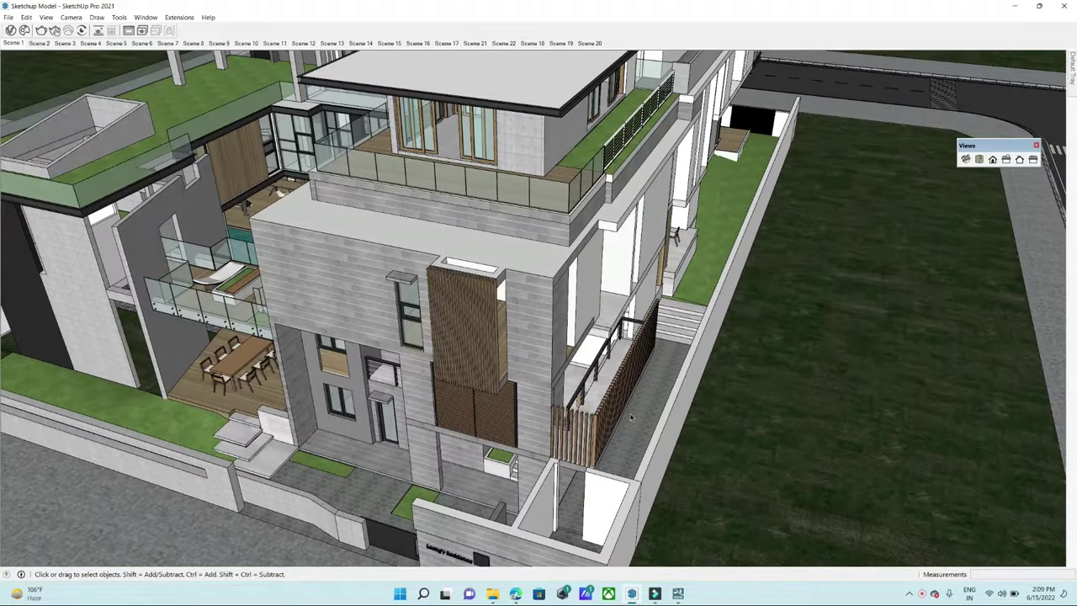
{"action": "middle_click_drag", "start_coordinate": [555, 303], "coordinate": [569, 268]}
{"action": "left_click", "coordinate": [681, 594]}
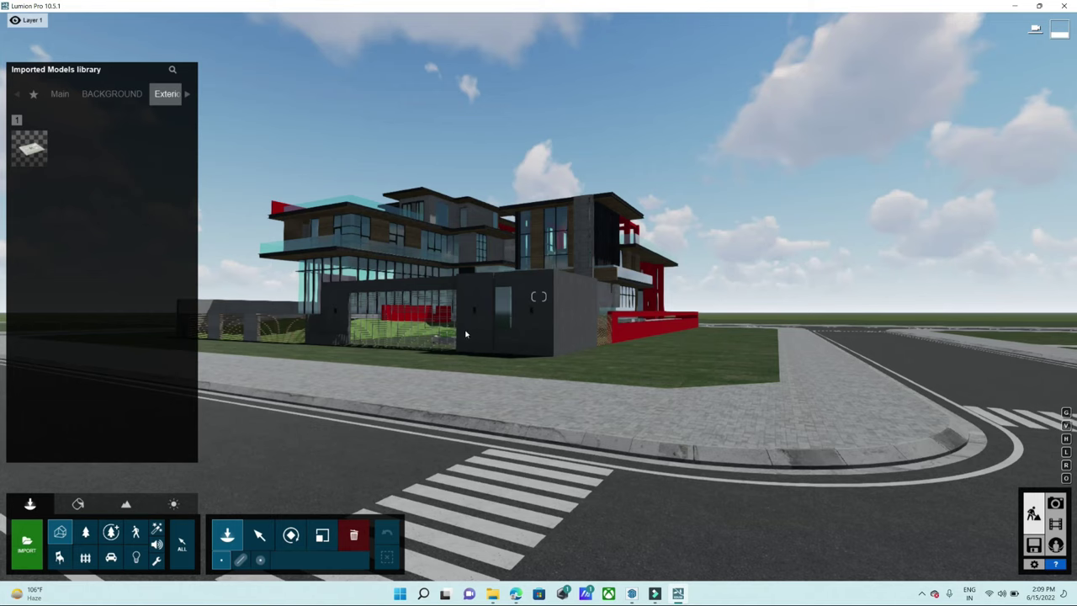
- Rotate the sun around the house, adjust its height, enable Real Skies and open the sky library
{"action": "left_click", "coordinate": [173, 503]}
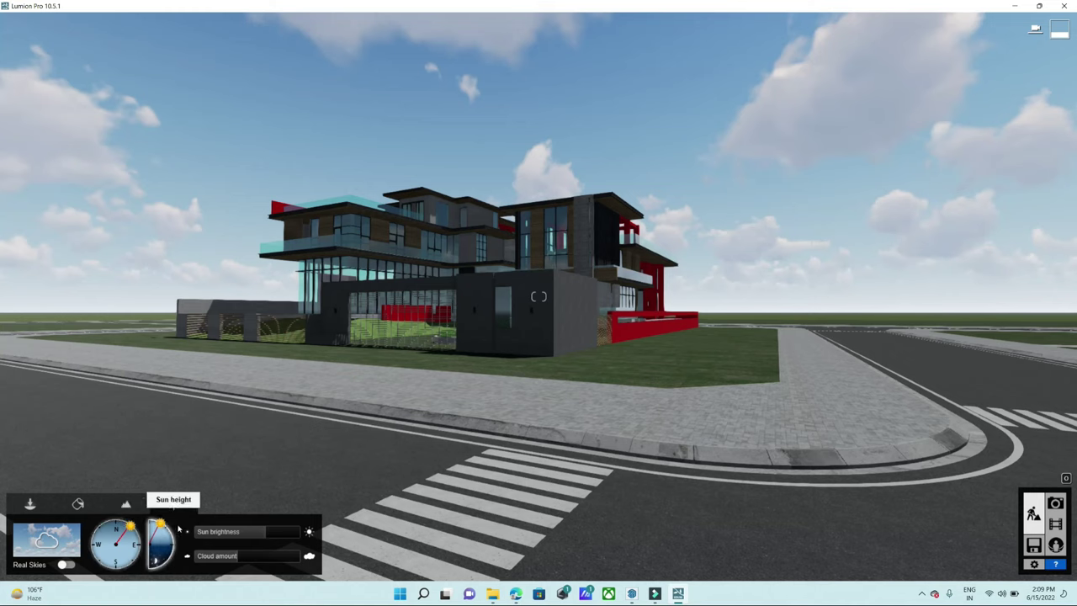
{"action": "mouse_move", "coordinate": [129, 525]}
{"action": "left_mouse_down"}
{"action": "mouse_move", "coordinate": [96, 562]}
{"action": "mouse_move", "coordinate": [106, 598]}
{"action": "mouse_move", "coordinate": [129, 568]}
{"action": "left_mouse_up"}
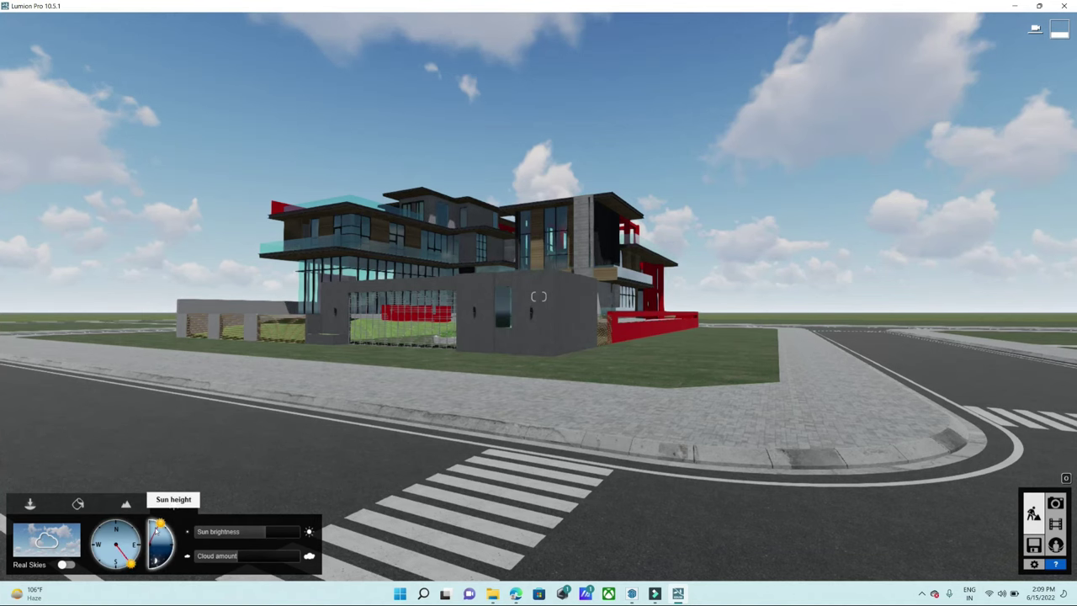
{"action": "mouse_move", "coordinate": [160, 525]}
{"action": "left_mouse_down"}
{"action": "mouse_move", "coordinate": [168, 530]}
{"action": "mouse_move", "coordinate": [161, 513]}
{"action": "left_mouse_up"}
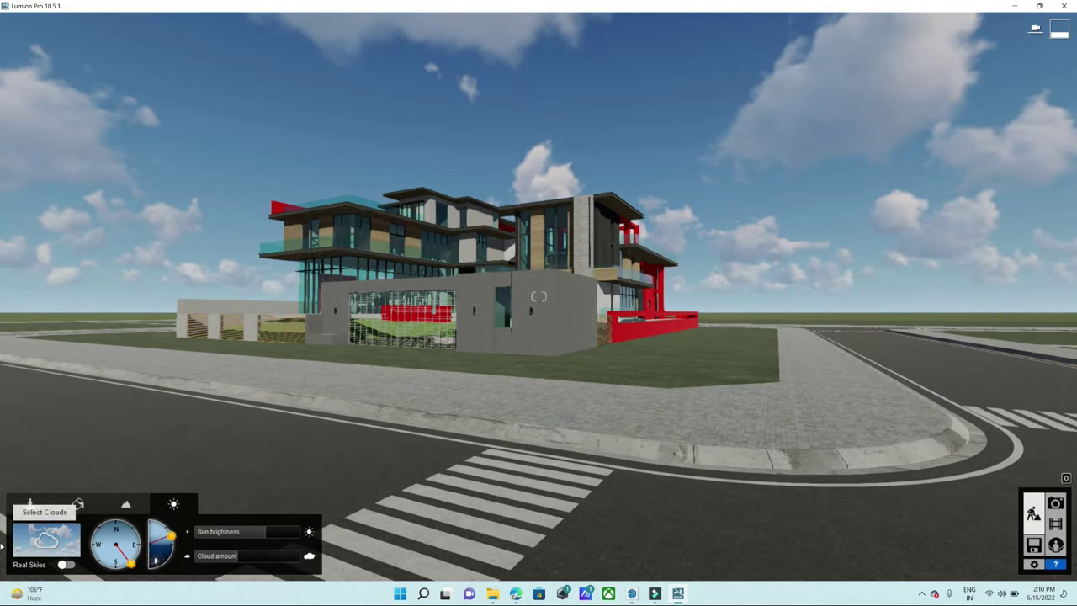
{"action": "left_click", "coordinate": [68, 565]}
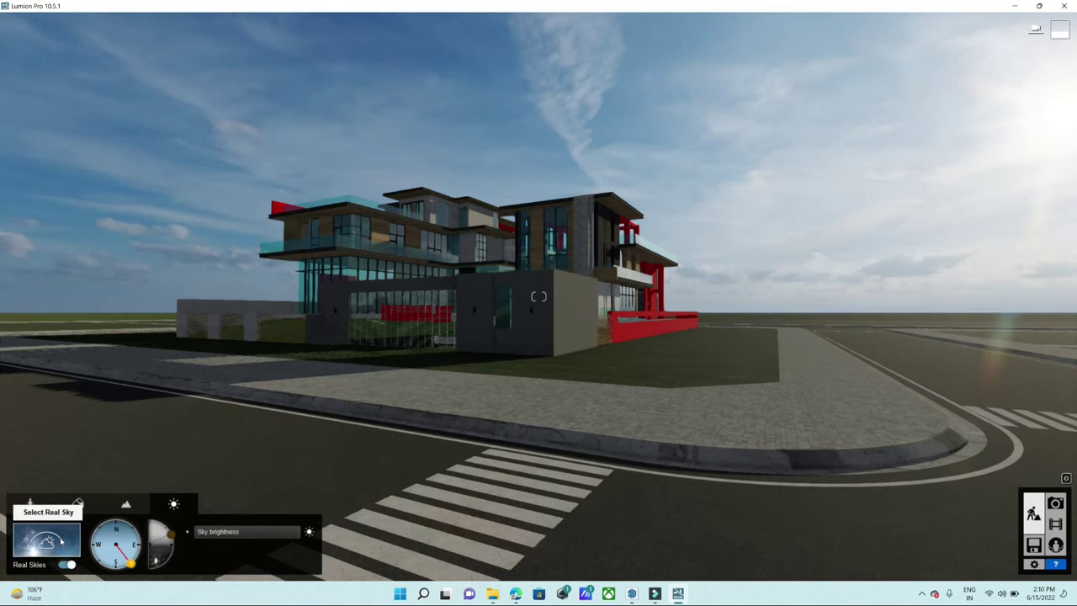
{"action": "left_click", "coordinate": [60, 540]}
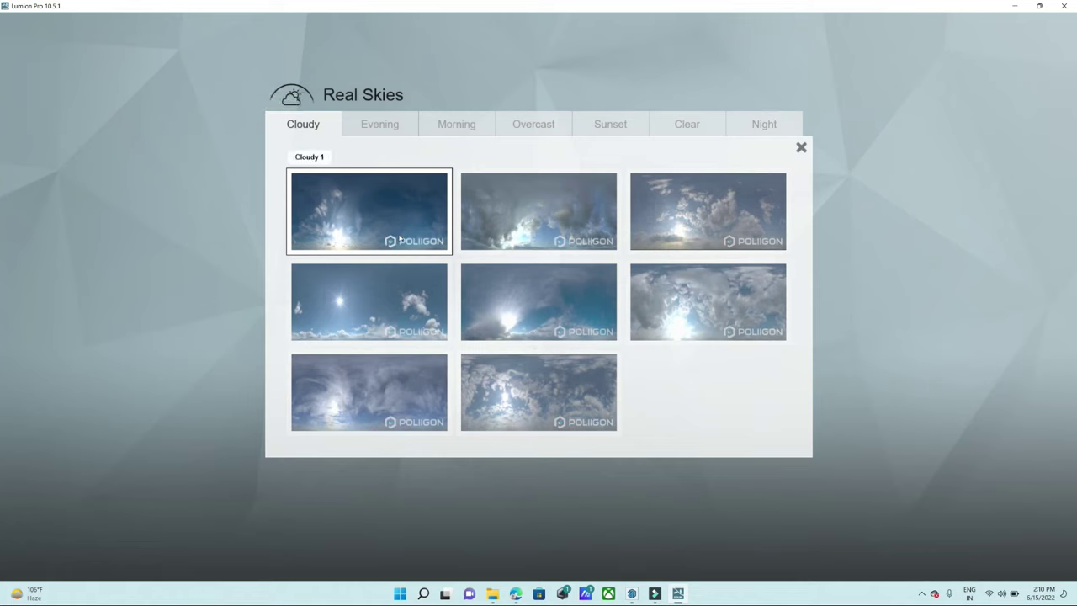
- Browse the Evening, Overcast, Sunset, Clear and Night skies, then apply Morning 3
{"action": "left_click", "coordinate": [390, 124]}
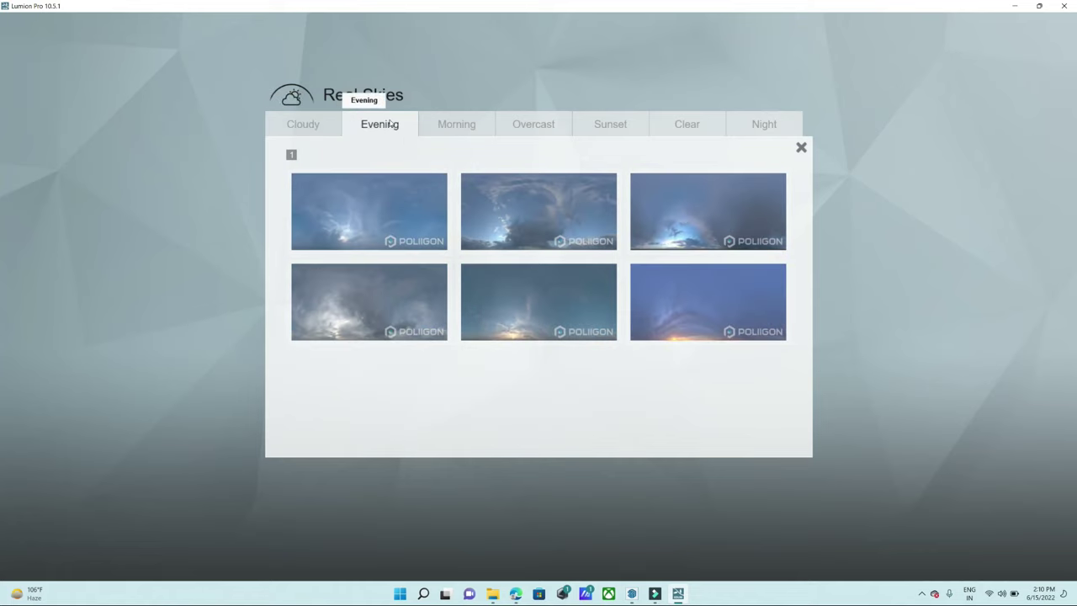
{"action": "left_click", "coordinate": [458, 127]}
{"action": "left_click", "coordinate": [545, 132]}
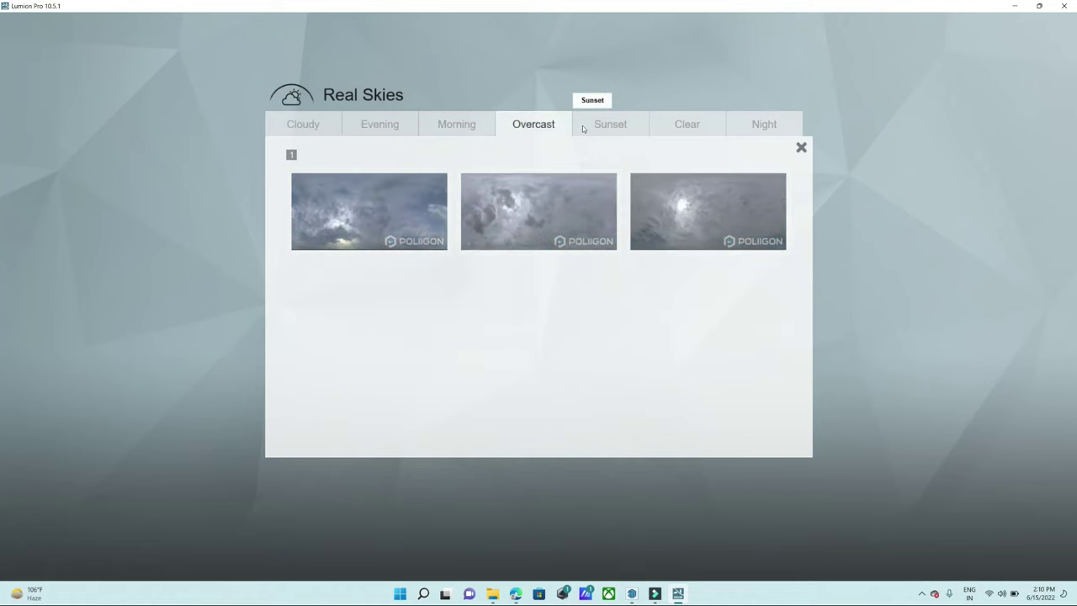
{"action": "left_click", "coordinate": [589, 126]}
{"action": "left_click", "coordinate": [686, 125]}
{"action": "left_click", "coordinate": [742, 124]}
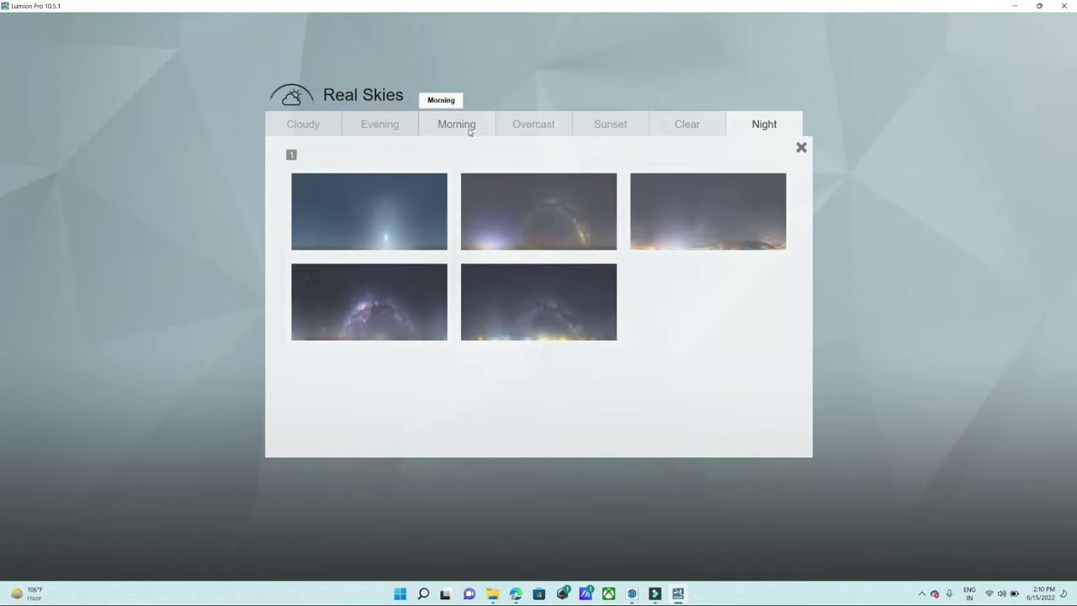
{"action": "left_click", "coordinate": [468, 129]}
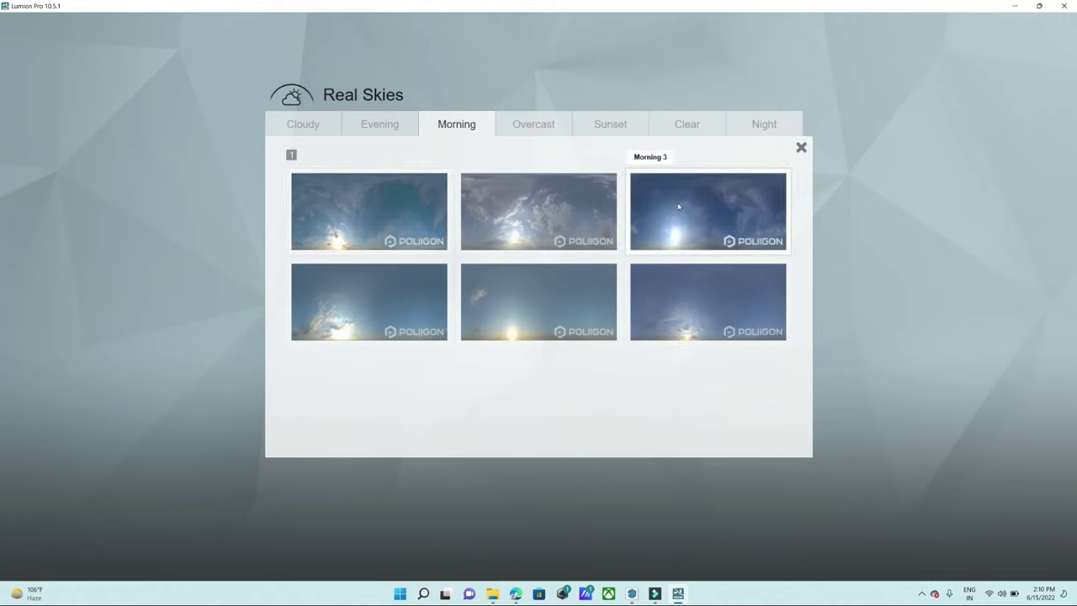
{"action": "left_click", "coordinate": [658, 267]}
{"action": "mouse_move", "coordinate": [445, 431]}
{"action": "right_mouse_down"}
{"action": "mouse_move", "coordinate": [639, 353]}
{"action": "mouse_move", "coordinate": [776, 345]}
{"action": "right_mouse_up"}
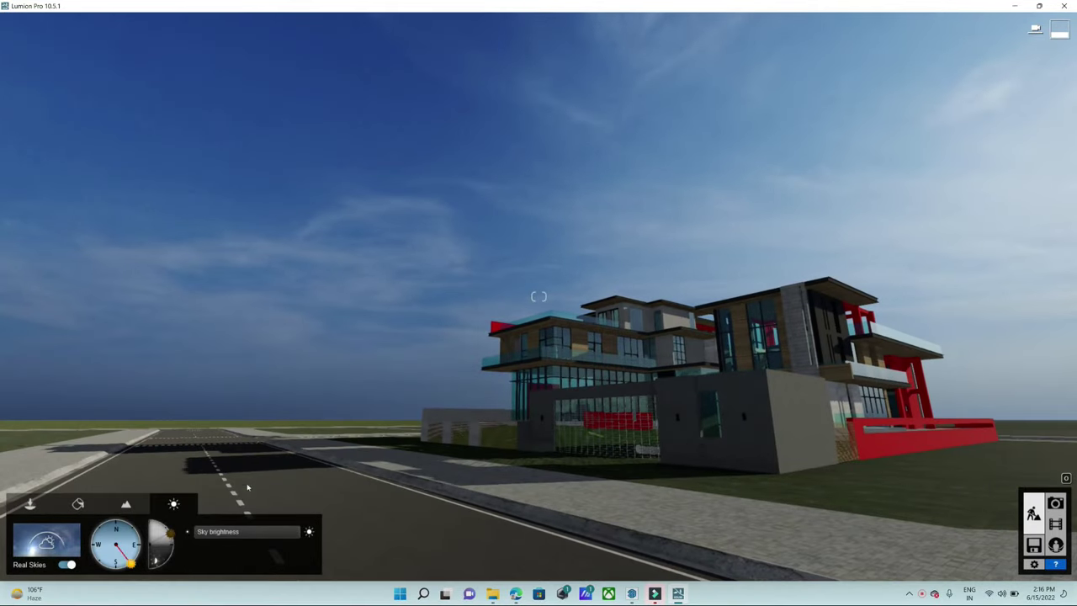
- Swing the sun toward the north-west and south-west while framing the residence from the road
{"action": "mouse_move", "coordinate": [133, 565]}
{"action": "left_mouse_down"}
{"action": "mouse_move", "coordinate": [96, 543]}
{"action": "mouse_move", "coordinate": [99, 562]}
{"action": "left_mouse_up"}
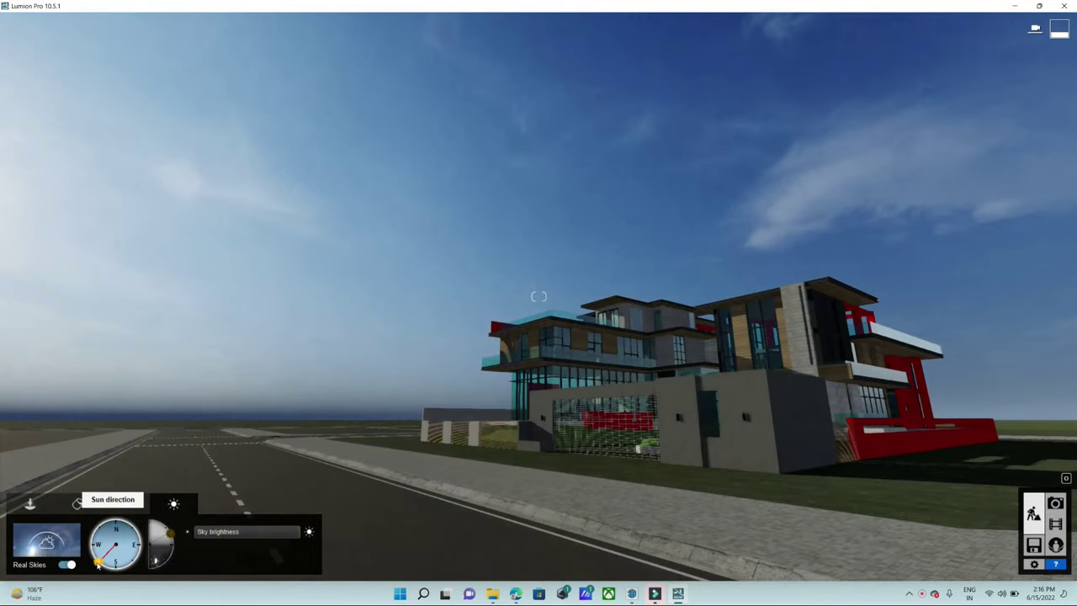
{"action": "right_click_drag", "start_coordinate": [372, 505], "coordinate": [336, 504]}
{"action": "key", "text": "w"}
{"action": "mouse_move", "coordinate": [539, 296]}
{"action": "right_mouse_down"}
{"action": "mouse_move", "coordinate": [504, 320]}
{"action": "mouse_move", "coordinate": [656, 286]}
{"action": "right_mouse_up"}
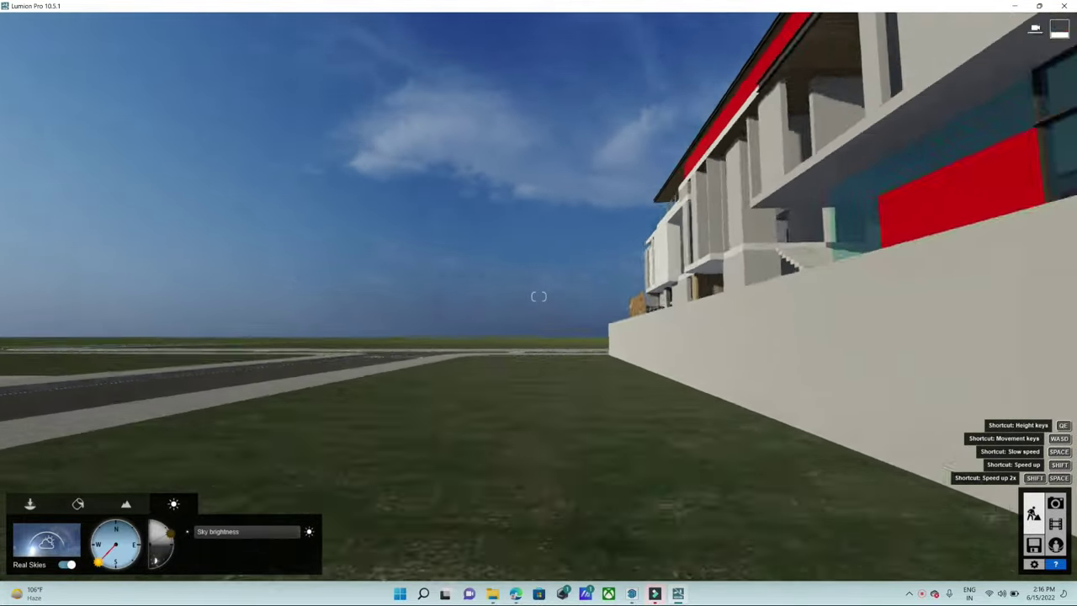
{"action": "right_click_drag", "start_coordinate": [538, 296], "coordinate": [421, 336]}
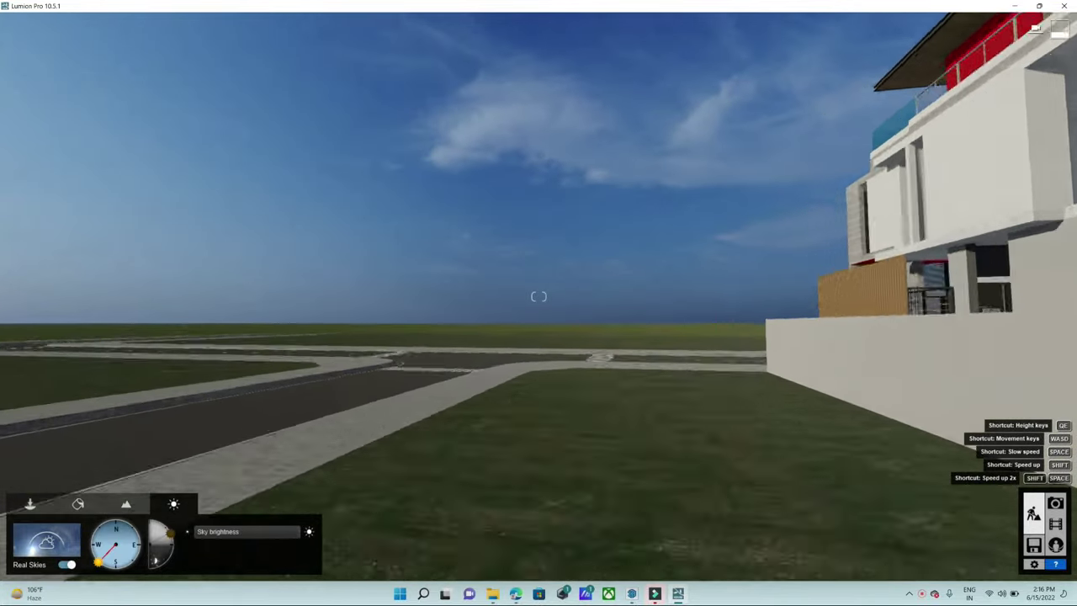
{"action": "right_click_drag", "start_coordinate": [539, 296], "coordinate": [690, 290]}
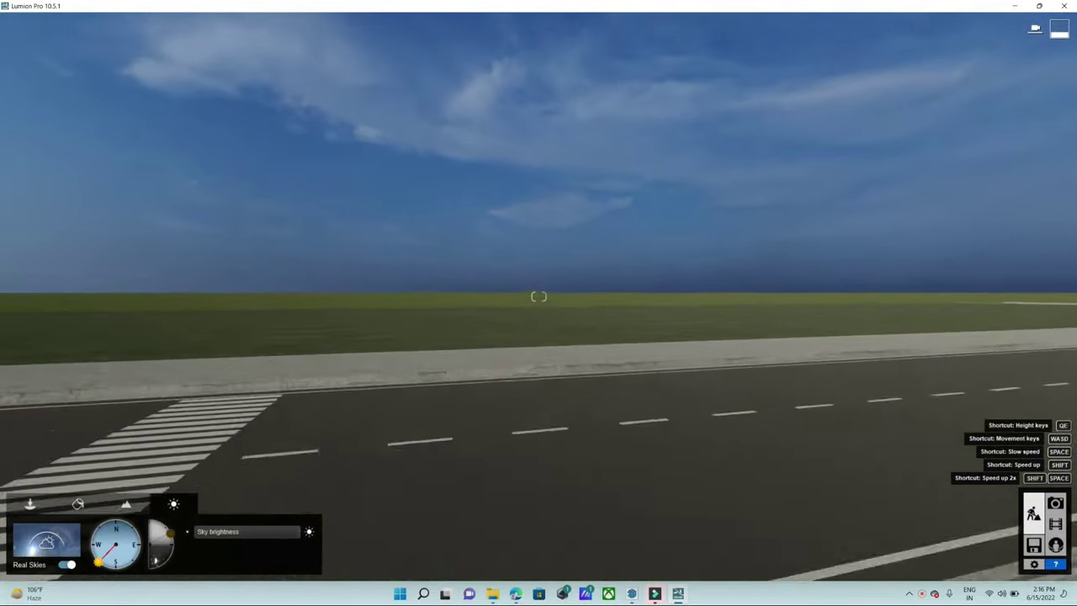
{"action": "key", "text": "s"}
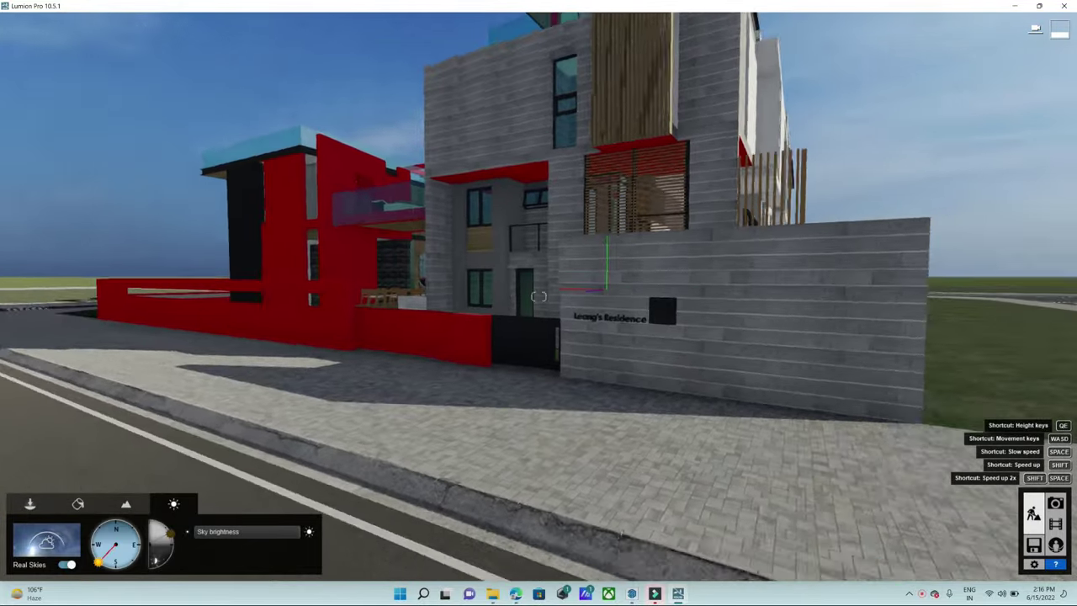
{"action": "key", "text": "w"}
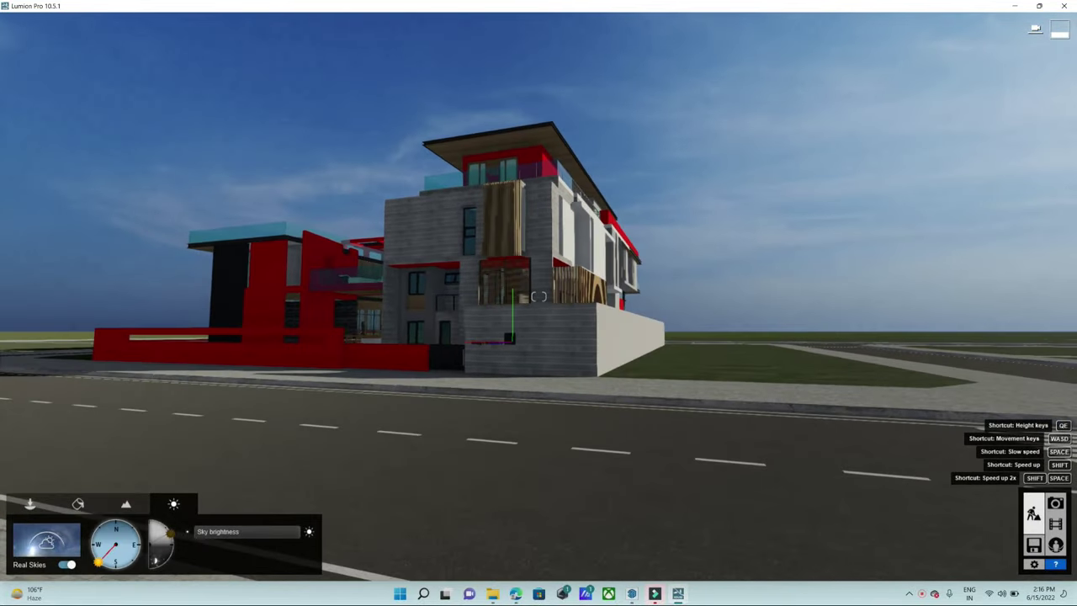
{"action": "right_click_drag", "start_coordinate": [538, 296], "coordinate": [505, 252]}
{"action": "right_click_drag", "start_coordinate": [539, 296], "coordinate": [572, 244]}
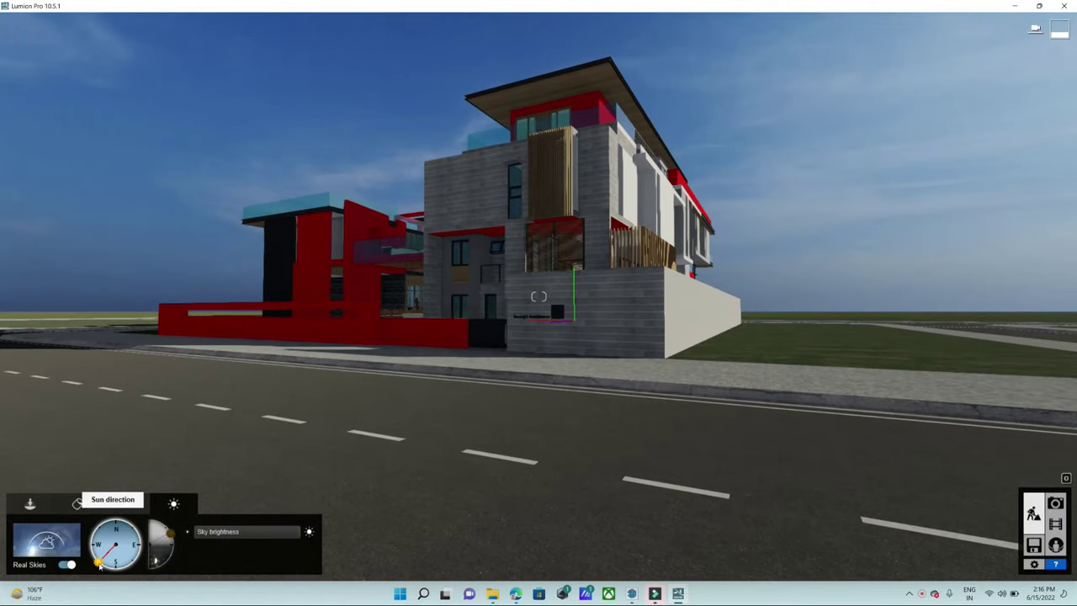
- Settle the sun in the west, lower sky brightness to 1.0, and enter the Material Editor
{"action": "mouse_move", "coordinate": [98, 559]}
{"action": "left_mouse_down"}
{"action": "mouse_move", "coordinate": [95, 543]}
{"action": "mouse_move", "coordinate": [143, 519]}
{"action": "mouse_move", "coordinate": [99, 562]}
{"action": "mouse_move", "coordinate": [96, 546]}
{"action": "left_mouse_up"}
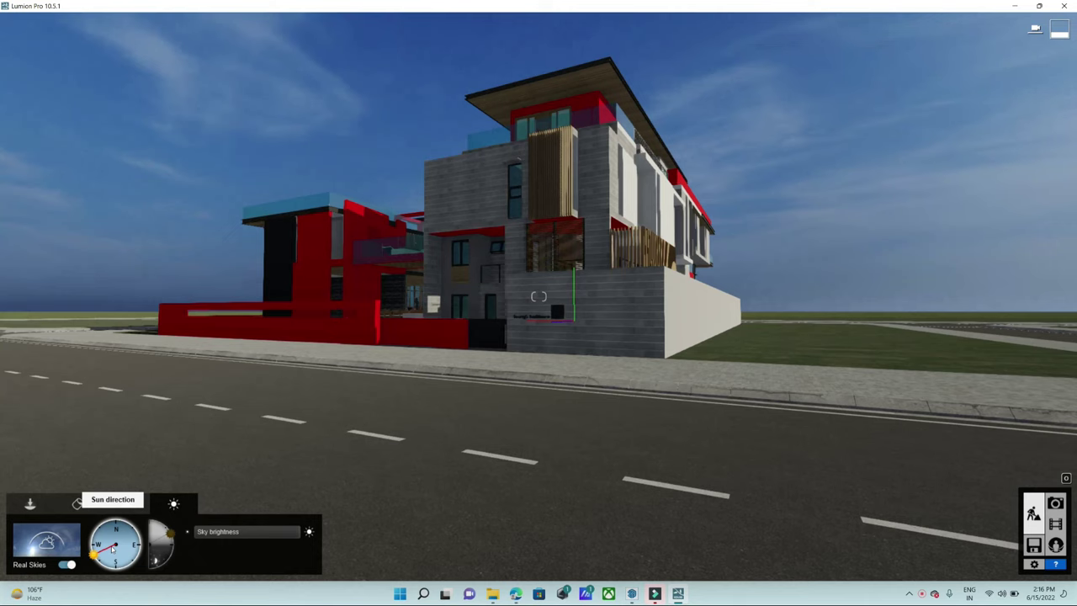
{"action": "left_click_drag", "start_coordinate": [284, 535], "coordinate": [301, 541]}
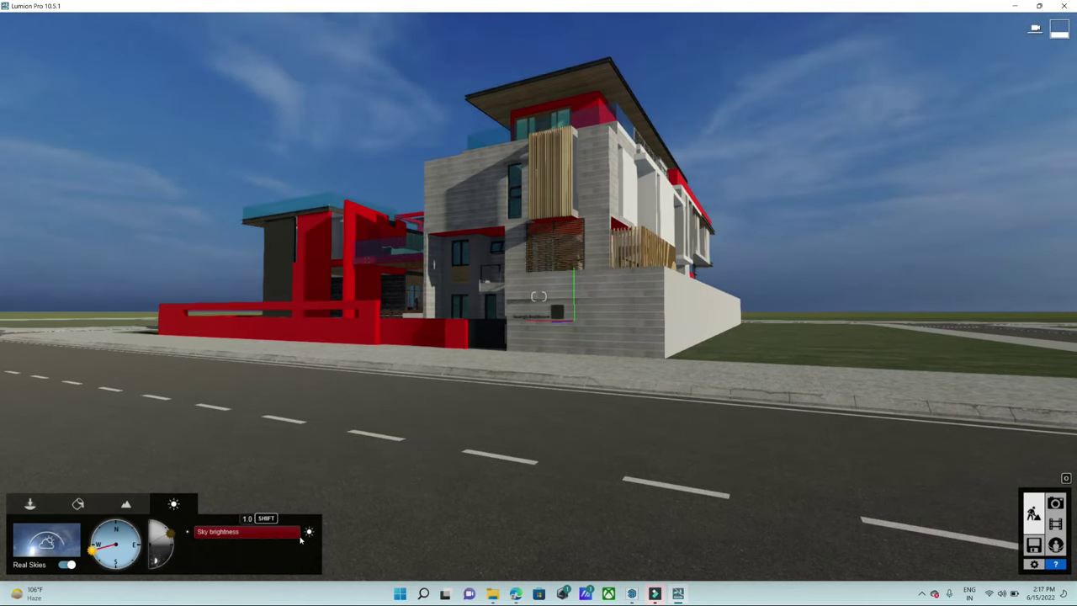
{"action": "left_click", "coordinate": [77, 503]}
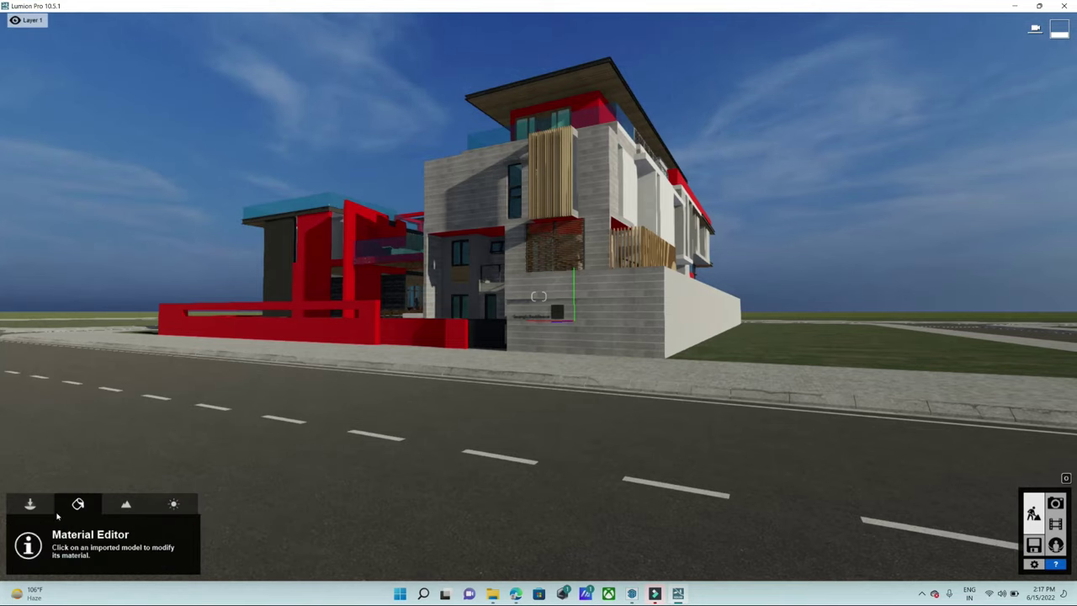
- Fly up to the red forecourt planter wall and select its marble san material
{"action": "right_click_drag", "start_coordinate": [621, 376], "coordinate": [581, 378]}
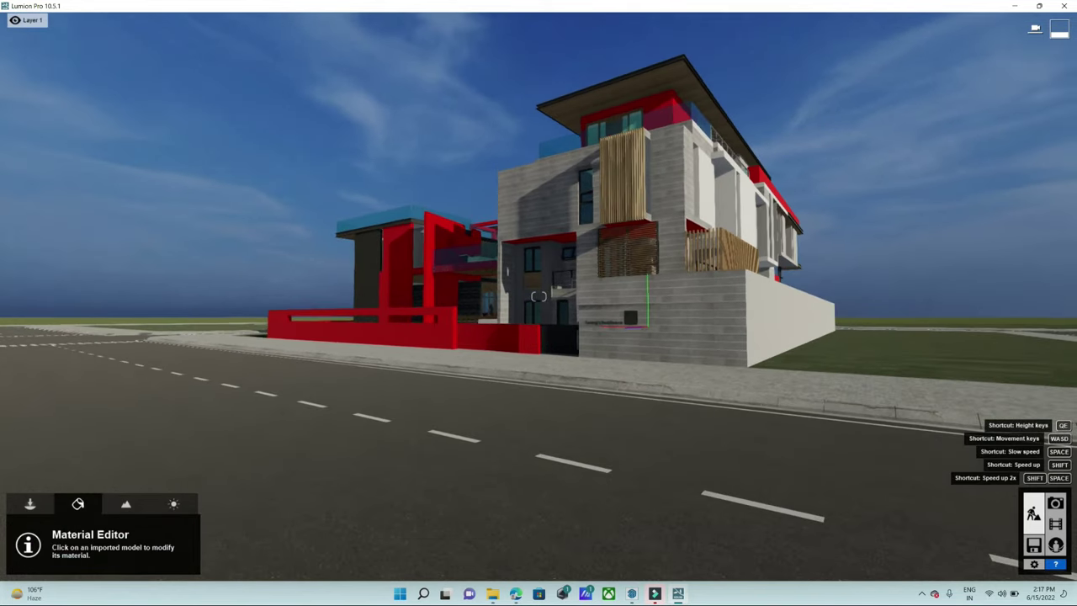
{"action": "key", "text": "w"}
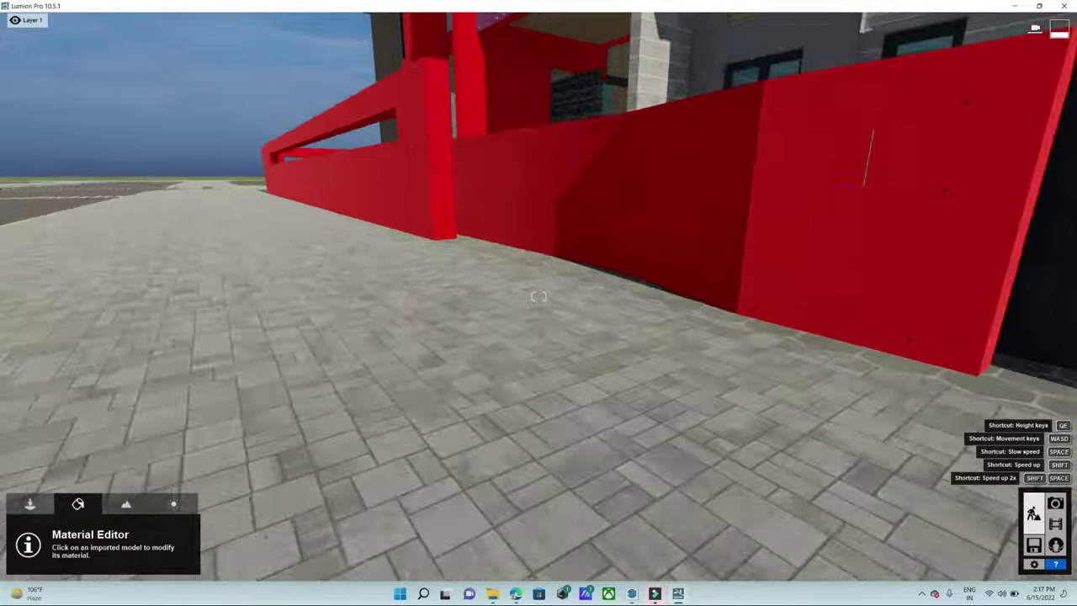
{"action": "key", "text": "s"}
{"action": "right_click_drag", "start_coordinate": [538, 296], "coordinate": [764, 402]}
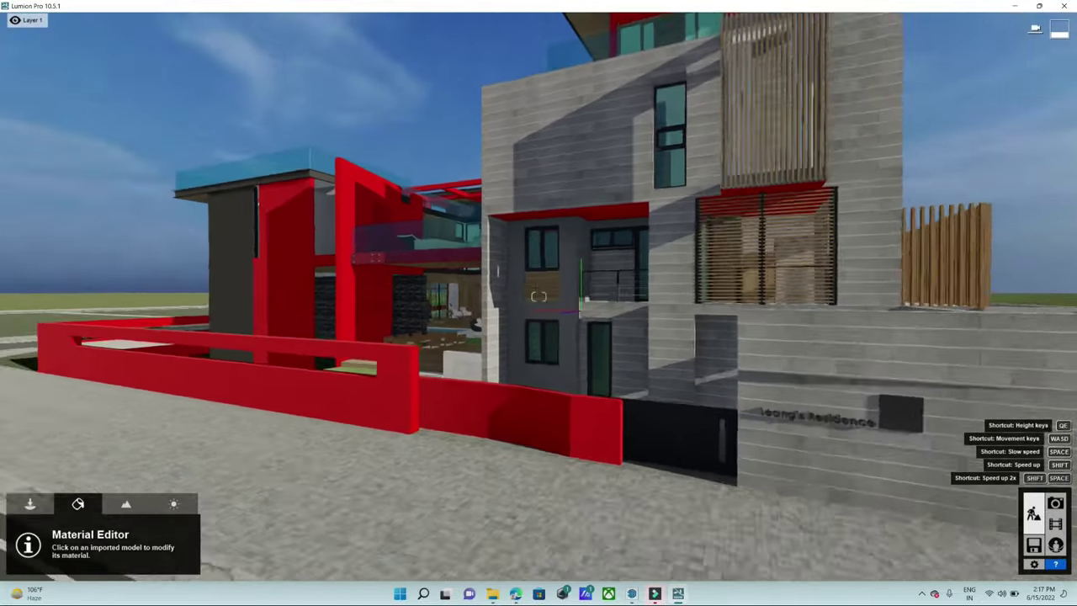
{"action": "key", "text": "w"}
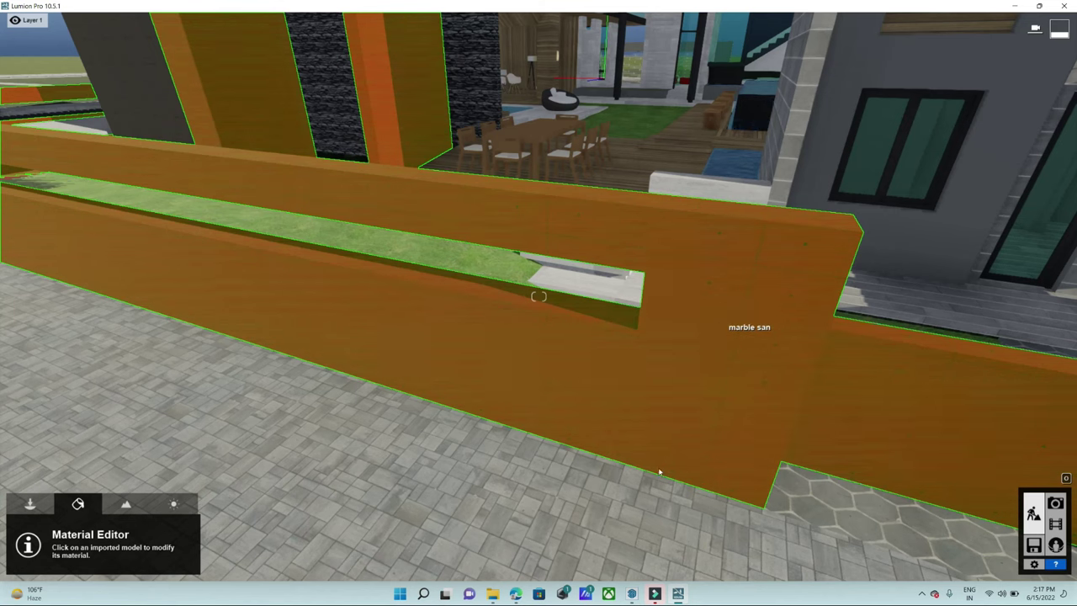
{"action": "left_click", "coordinate": [685, 347]}
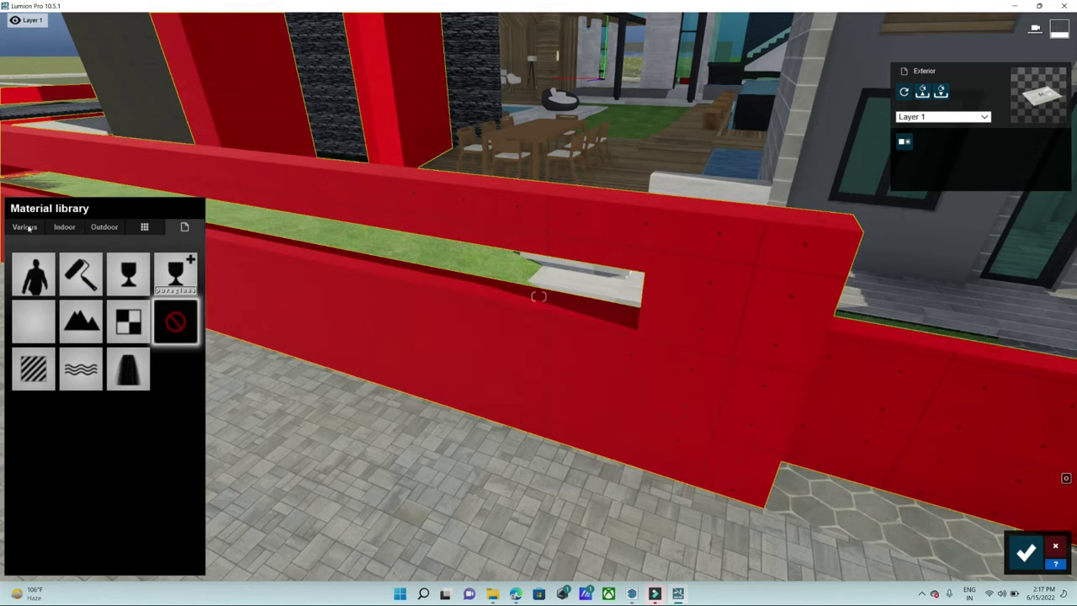
- Try several Outdoor > Concrete materials on the red wall and settle on the smooth grey one
{"action": "left_click", "coordinate": [106, 228]}
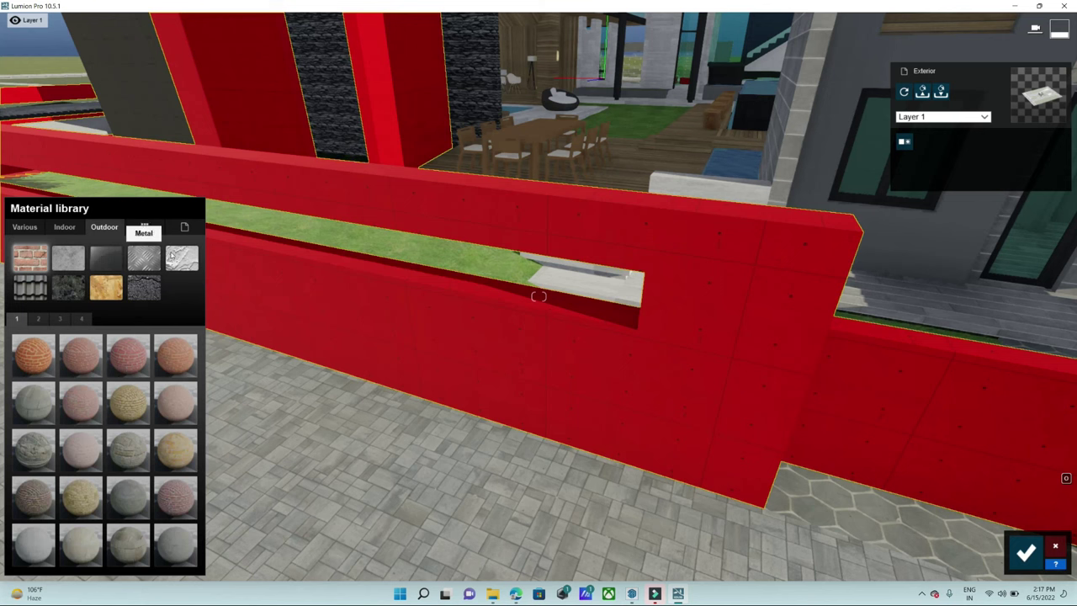
{"action": "left_click", "coordinate": [67, 261]}
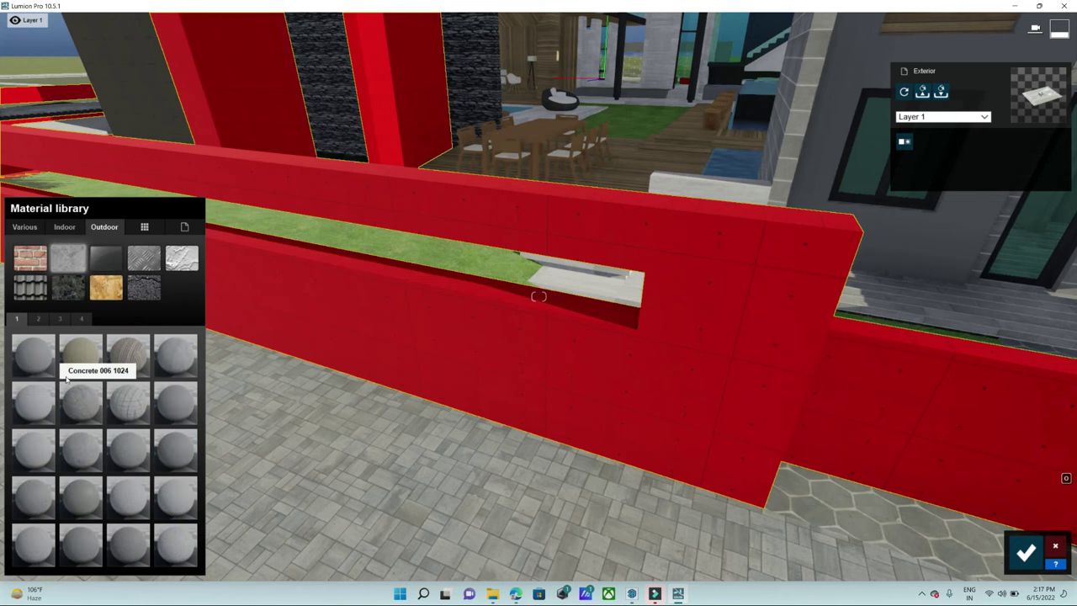
{"action": "left_click", "coordinate": [34, 353]}
{"action": "scroll", "coordinate": [538, 337], "scroll_direction": "down", "scroll_amount": 5}
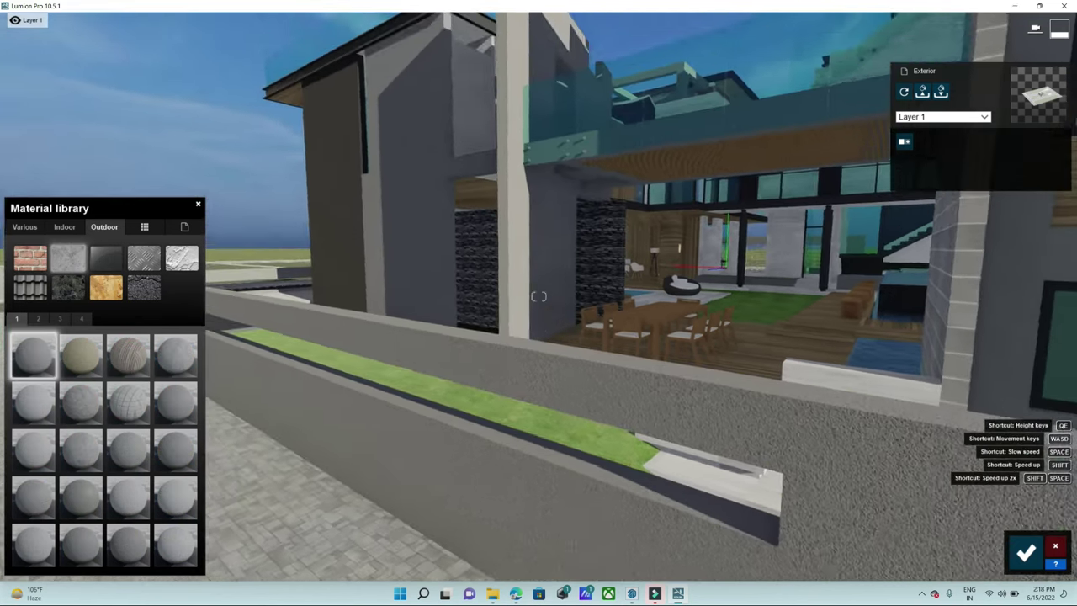
{"action": "left_click", "coordinate": [175, 402]}
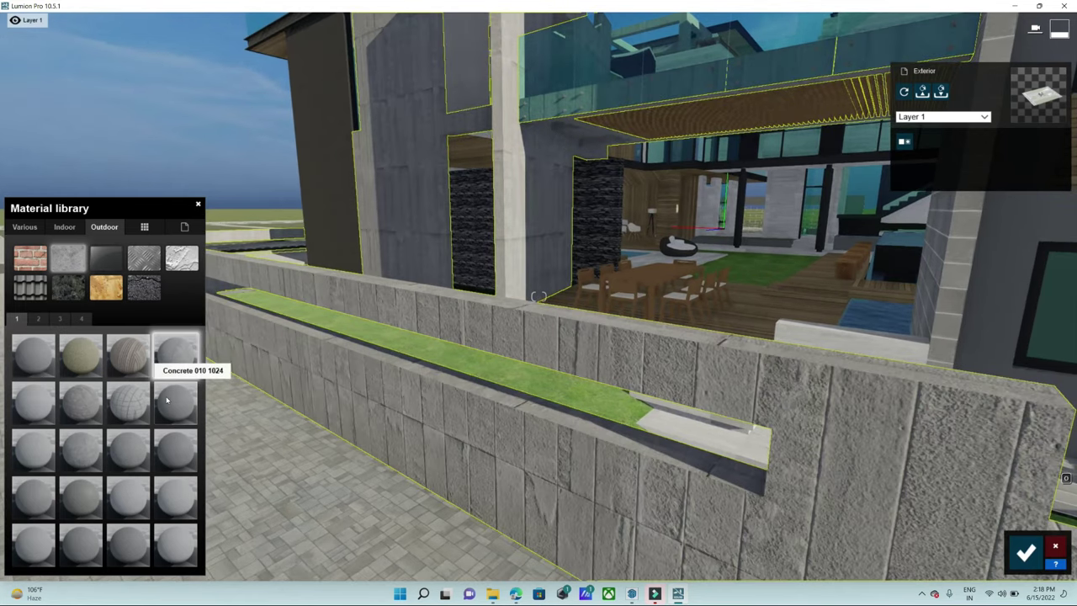
{"action": "scroll", "coordinate": [125, 461], "scroll_direction": "up", "scroll_amount": 3}
{"action": "left_click", "coordinate": [126, 461]}
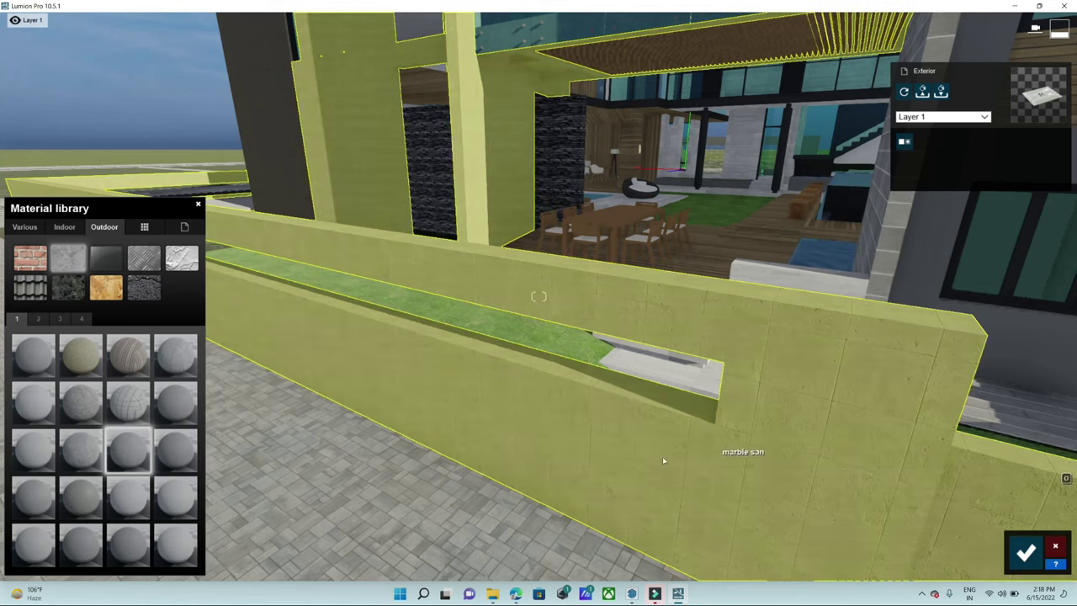
{"action": "right_click_drag", "start_coordinate": [662, 455], "coordinate": [485, 463]}
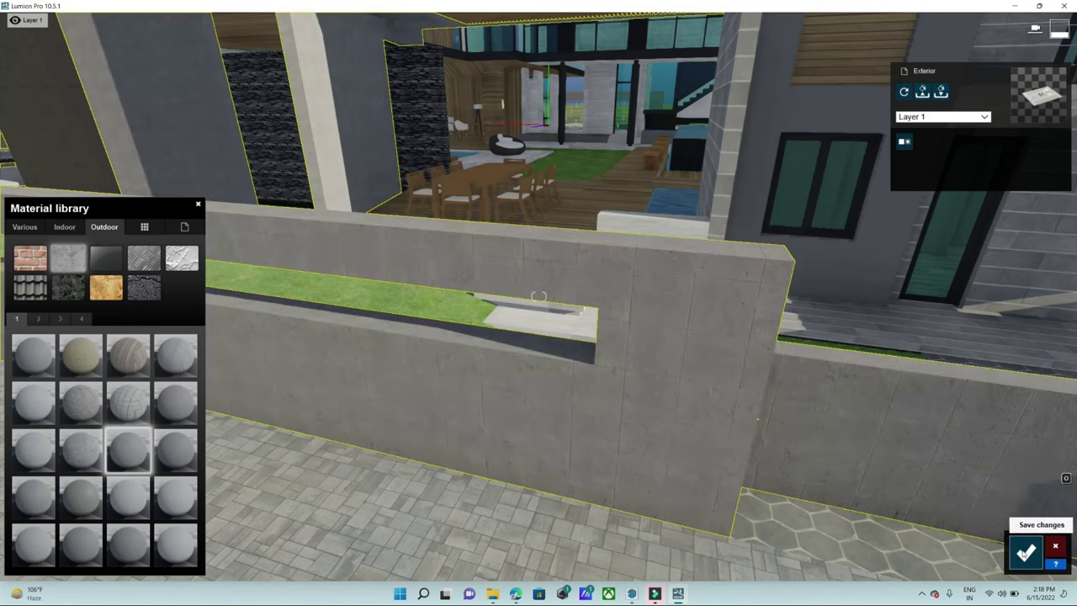
- Confirm the wall's concrete and raise the Concrete 013 1024 map scale to 4.7
{"action": "left_click", "coordinate": [1025, 552]}
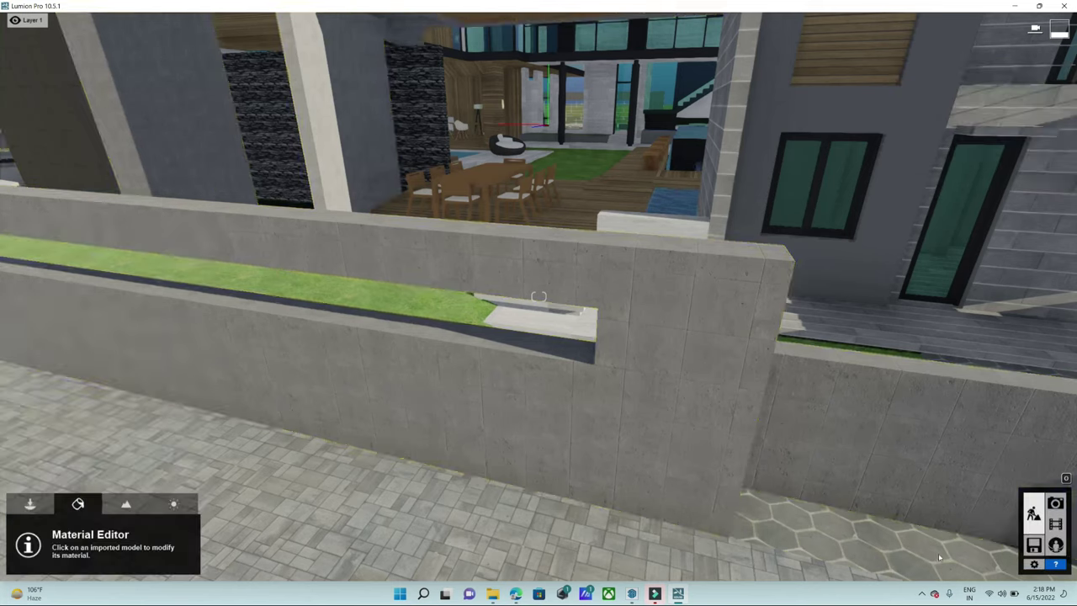
{"action": "left_click", "coordinate": [653, 410]}
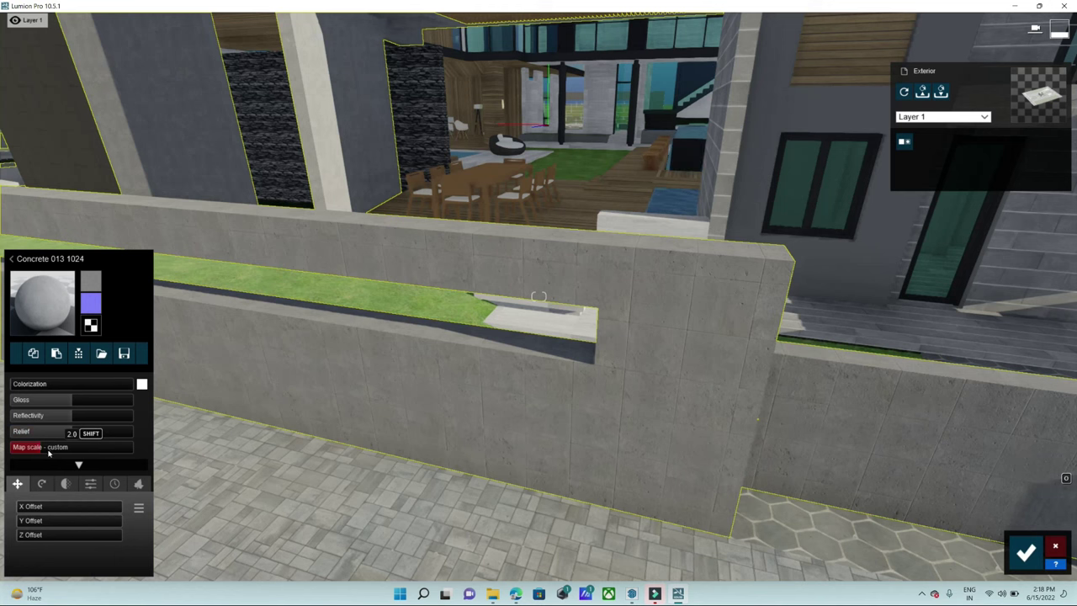
{"action": "left_click_drag", "start_coordinate": [41, 448], "coordinate": [45, 449]}
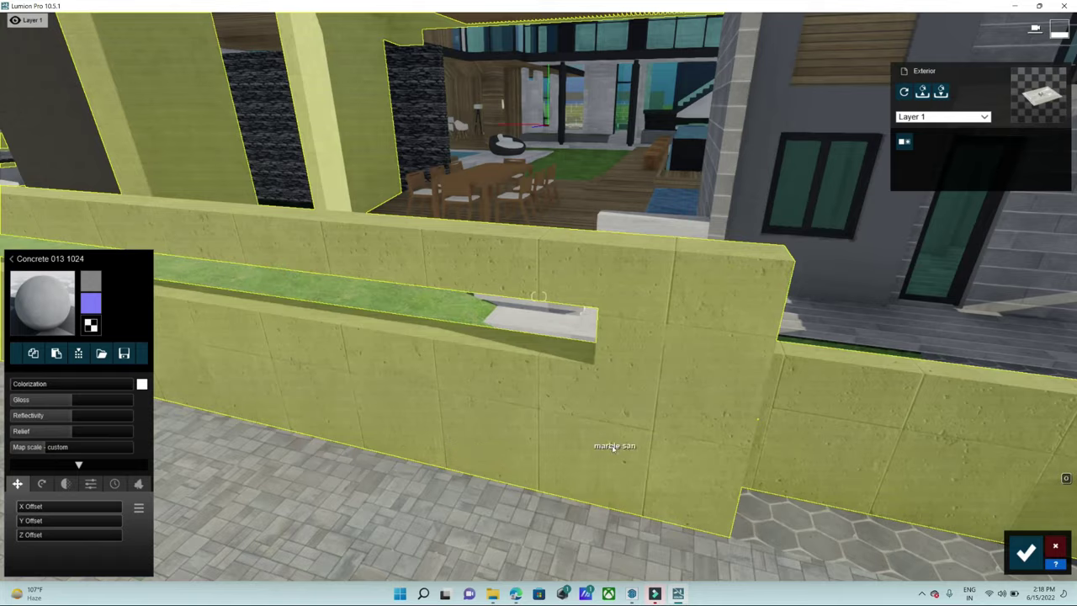
- Orbit to the sign wall and select the residence name-sign lettering's Black Steel material
{"action": "right_click_drag", "start_coordinate": [613, 445], "coordinate": [588, 446]}
{"action": "right_click_drag", "start_coordinate": [538, 296], "coordinate": [664, 358]}
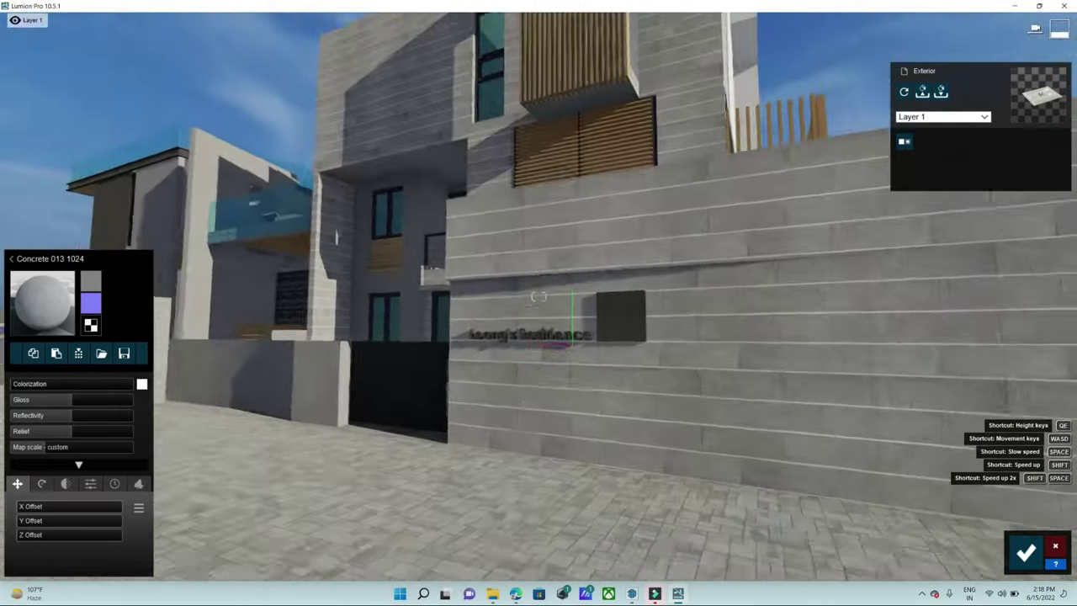
{"action": "scroll", "coordinate": [663, 357], "scroll_direction": "up", "scroll_amount": 3}
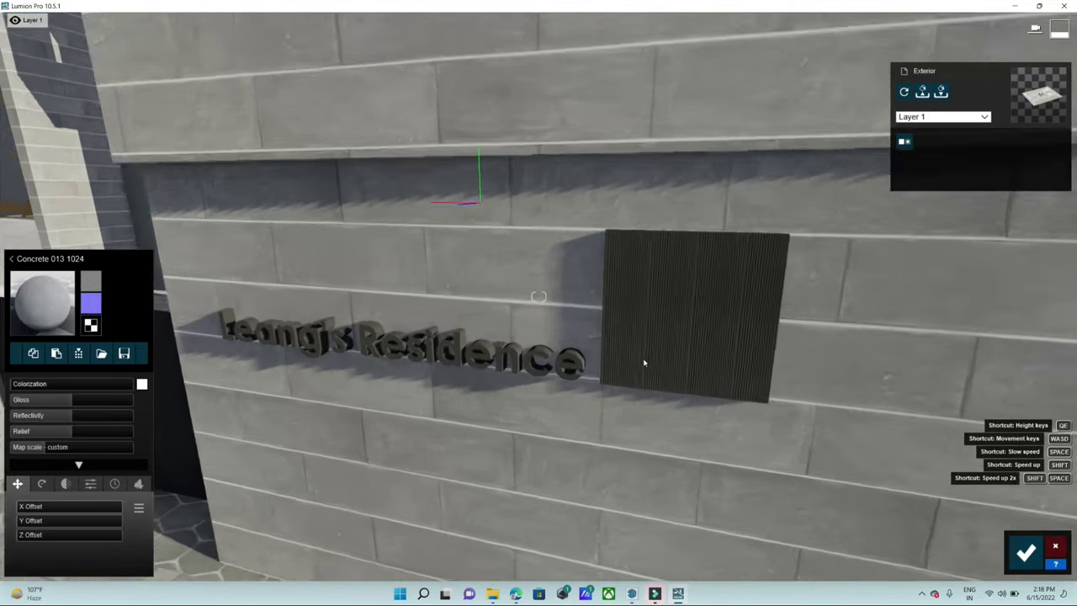
{"action": "left_click", "coordinate": [588, 380]}
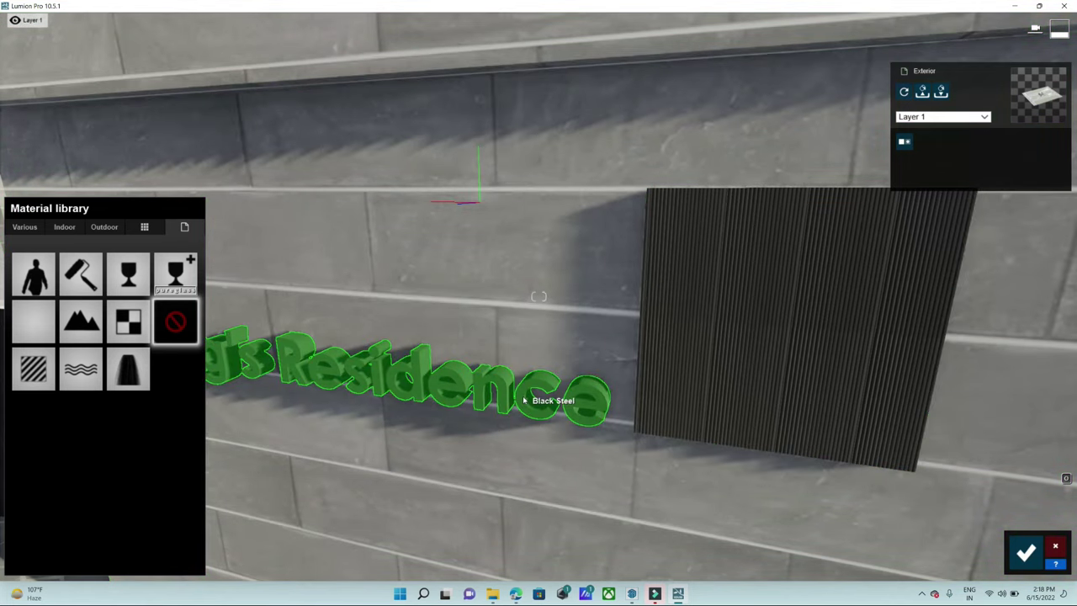
- Give the sign lettering a Standard material with gloss 0.6 and colorization 0.5, and save it
{"action": "left_click", "coordinate": [33, 375]}
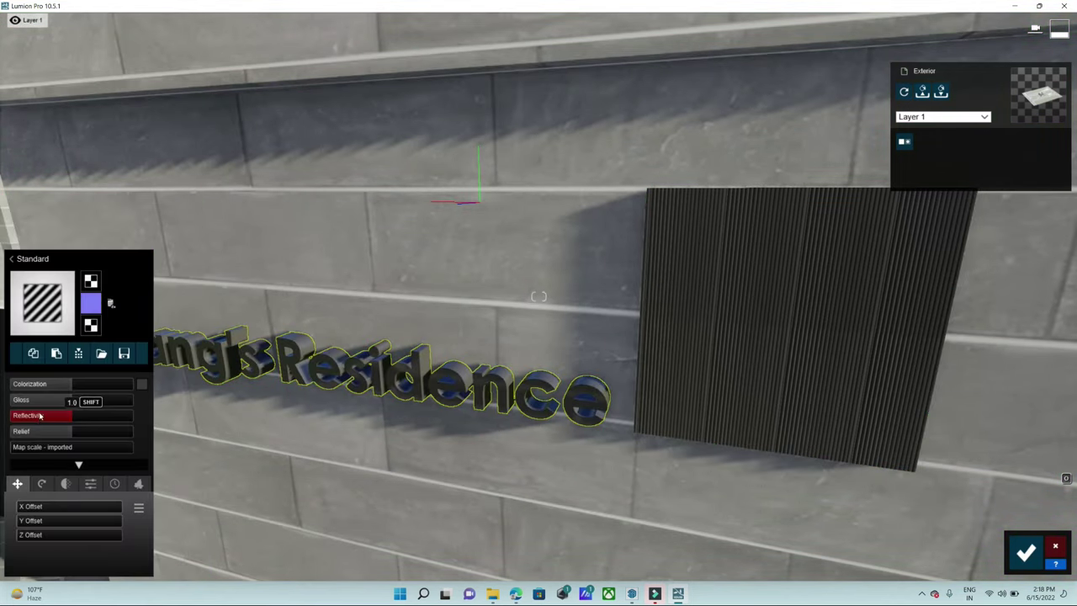
{"action": "left_click_drag", "start_coordinate": [71, 404], "coordinate": [40, 425]}
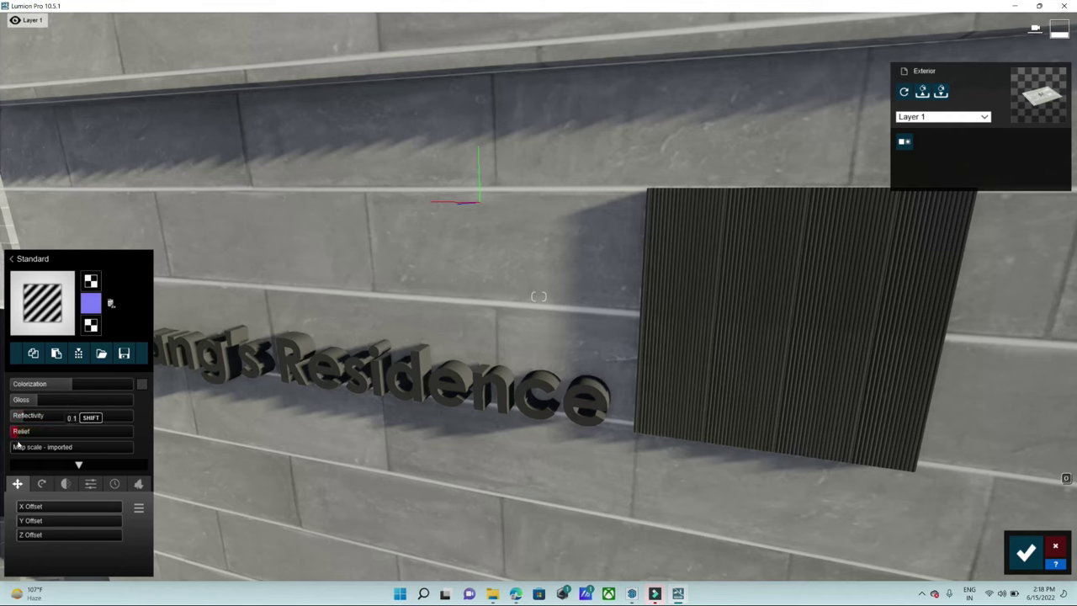
{"action": "left_click_drag", "start_coordinate": [70, 387], "coordinate": [75, 385]}
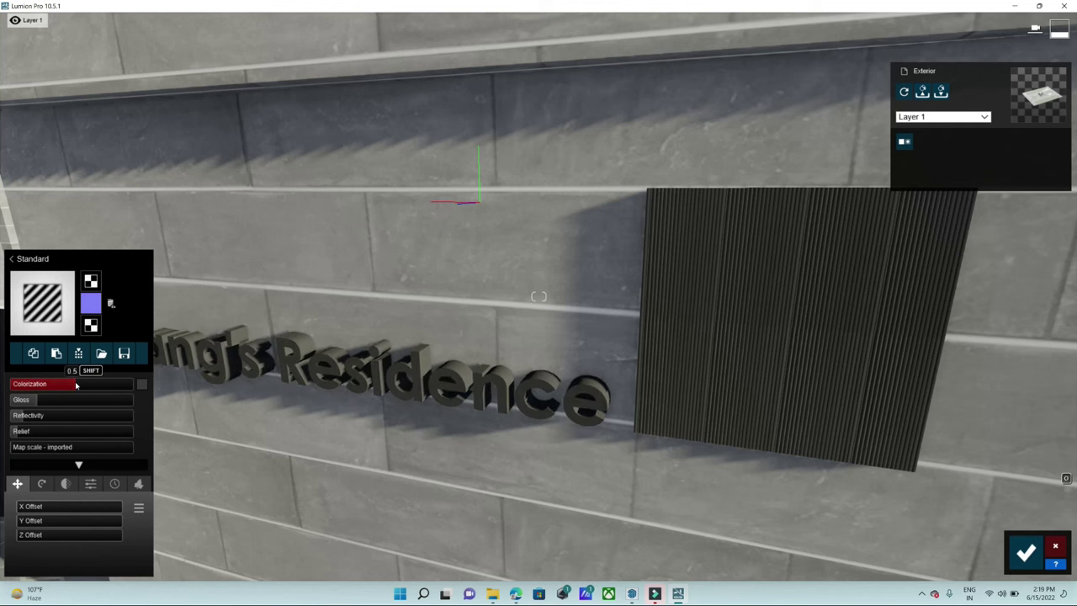
{"action": "mouse_move", "coordinate": [578, 389]}
{"action": "right_mouse_down"}
{"action": "mouse_move", "coordinate": [580, 437]}
{"action": "mouse_move", "coordinate": [581, 391]}
{"action": "right_mouse_up"}
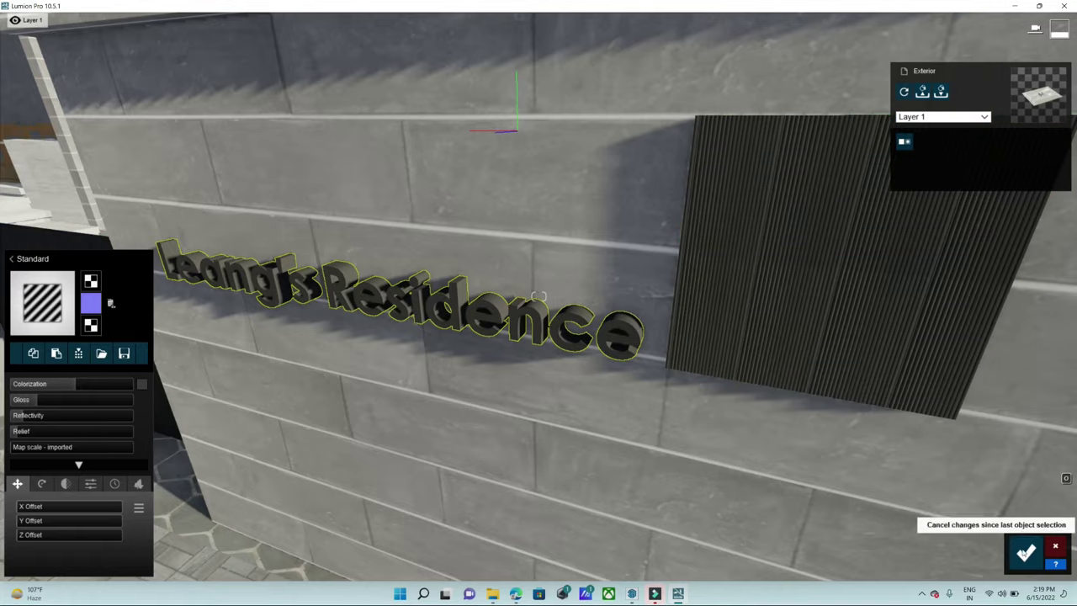
{"action": "left_click", "coordinate": [1055, 546]}
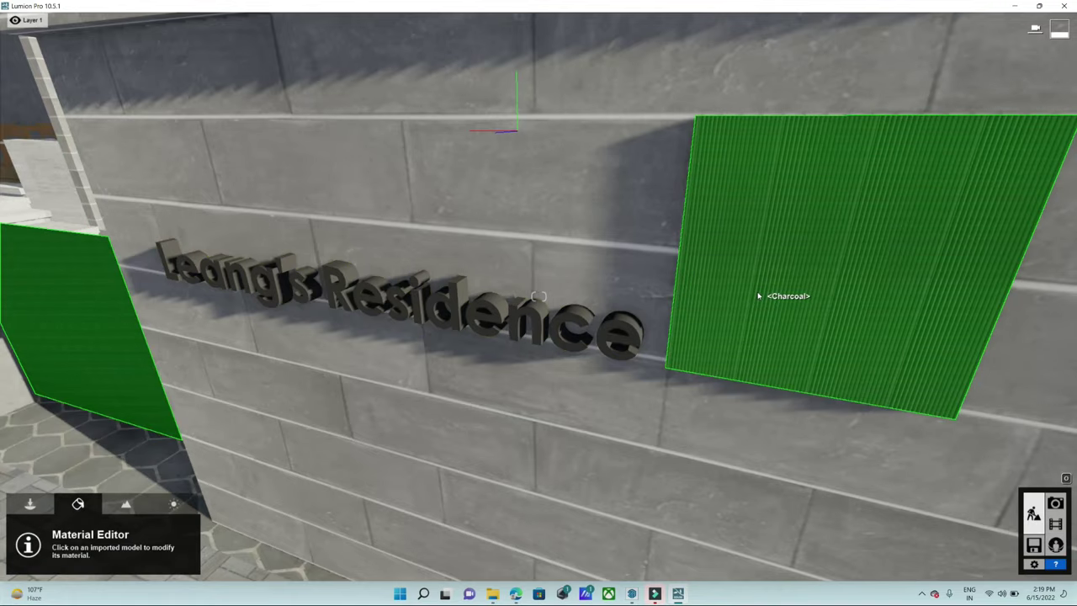
- Select the striped charcoal panel and try Indoor Metal options: Aluminium, hexagonal and rectangular meshes
{"action": "left_click", "coordinate": [765, 278]}
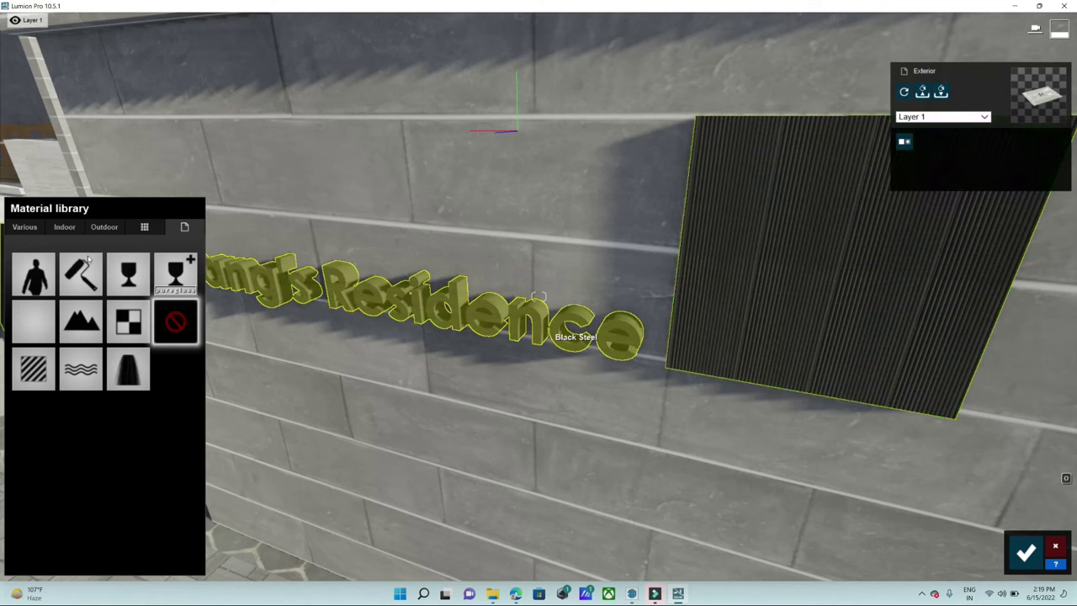
{"action": "left_click", "coordinate": [25, 227]}
{"action": "left_click", "coordinate": [104, 227]}
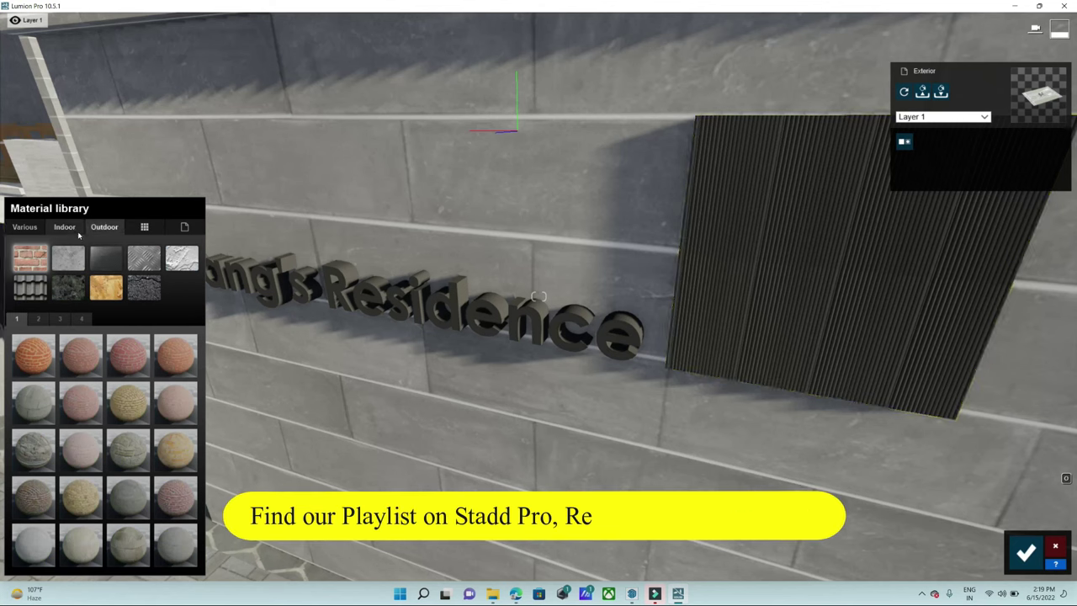
{"action": "left_click", "coordinate": [140, 261]}
{"action": "left_click", "coordinate": [146, 262]}
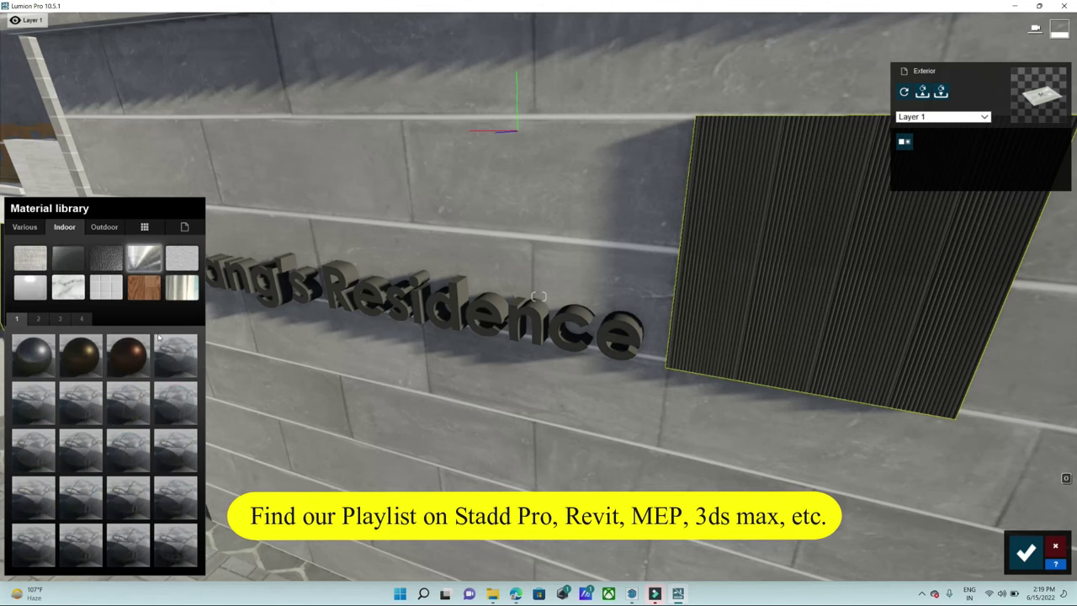
{"action": "left_click", "coordinate": [51, 357]}
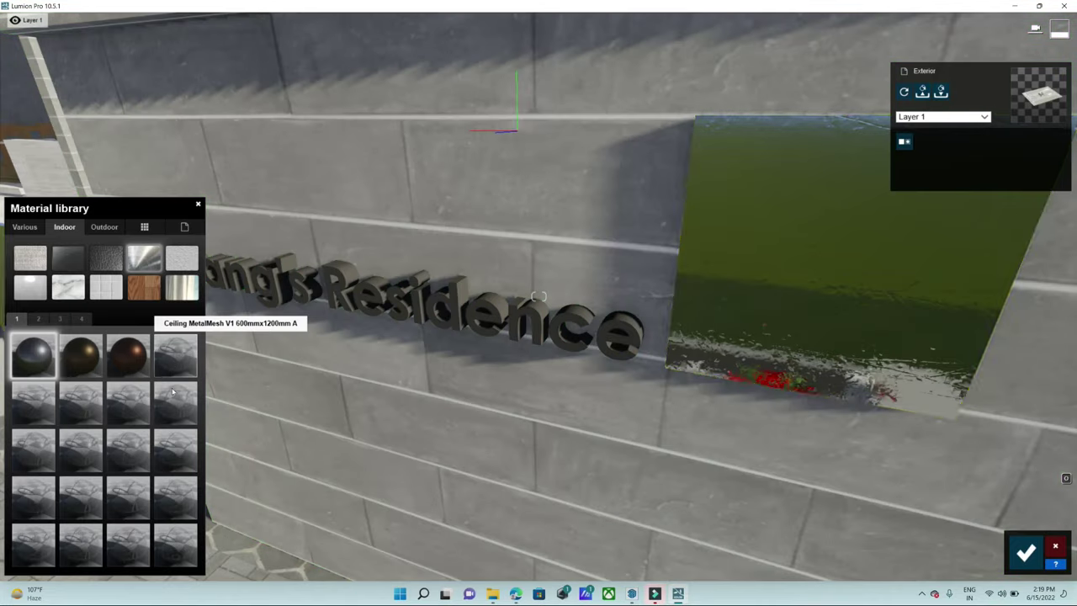
{"action": "left_click", "coordinate": [172, 355]}
{"action": "left_click", "coordinate": [110, 395]}
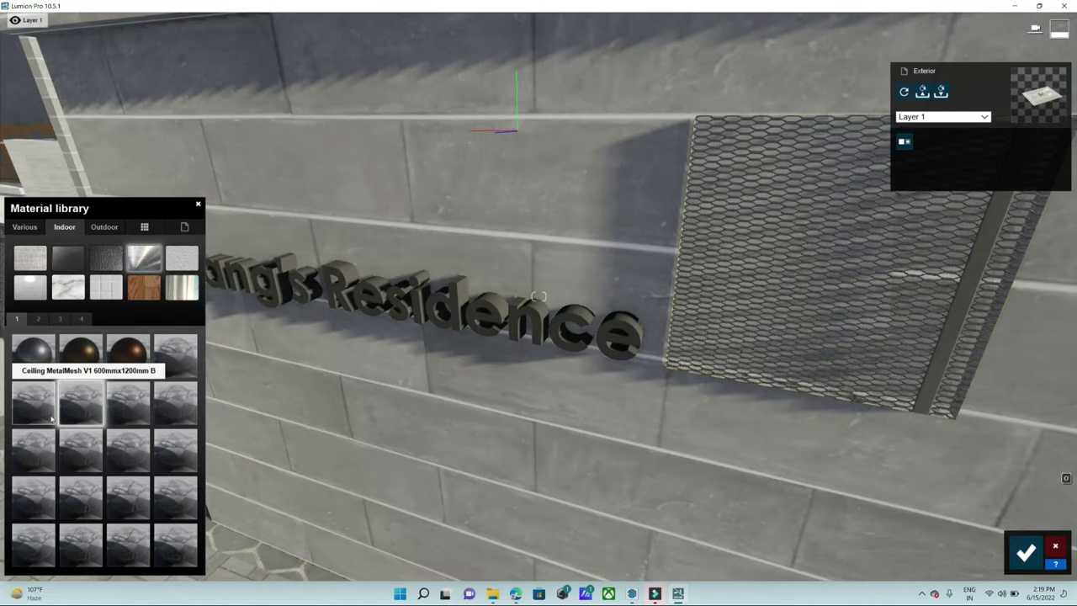
{"action": "left_click", "coordinate": [81, 450]}
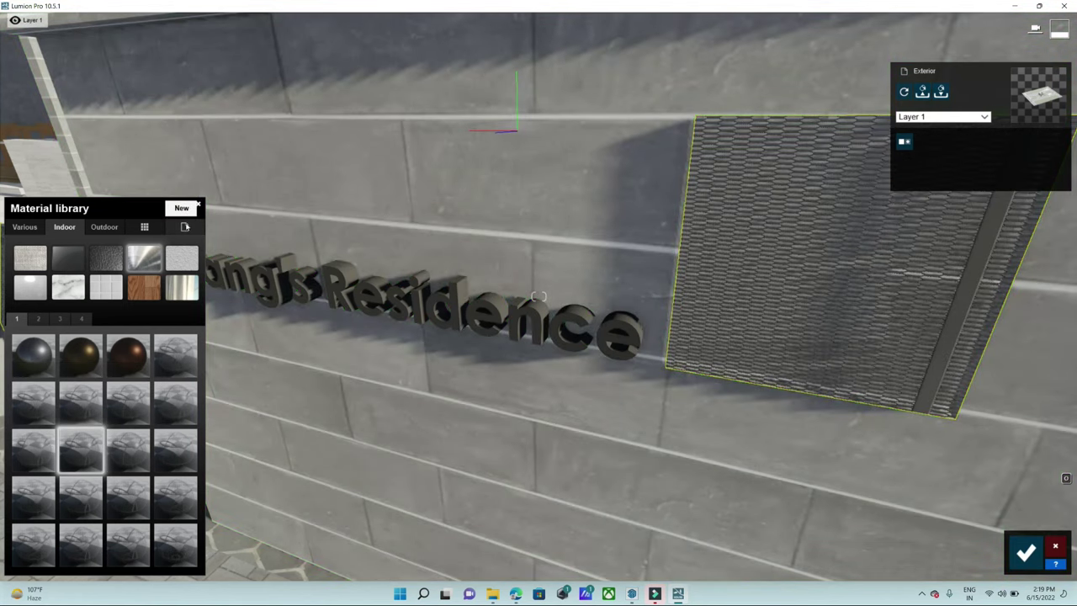
- Replace them with a new Standard material at gloss about 0.3 and reflectivity 0.5
{"action": "left_click", "coordinate": [181, 208]}
{"action": "left_click", "coordinate": [28, 365]}
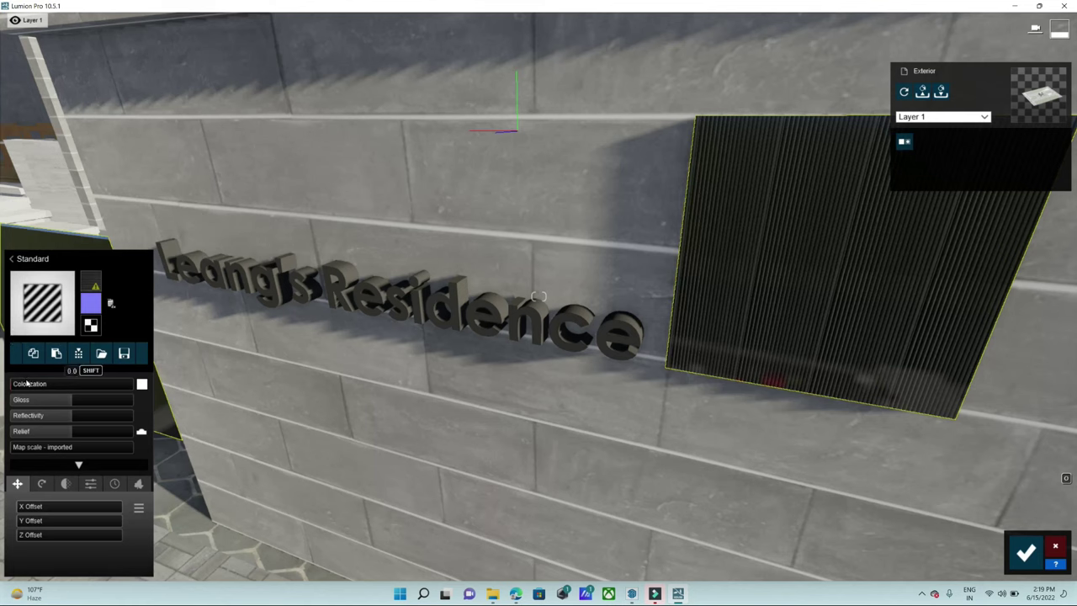
{"action": "left_click_drag", "start_coordinate": [71, 398], "coordinate": [32, 403]}
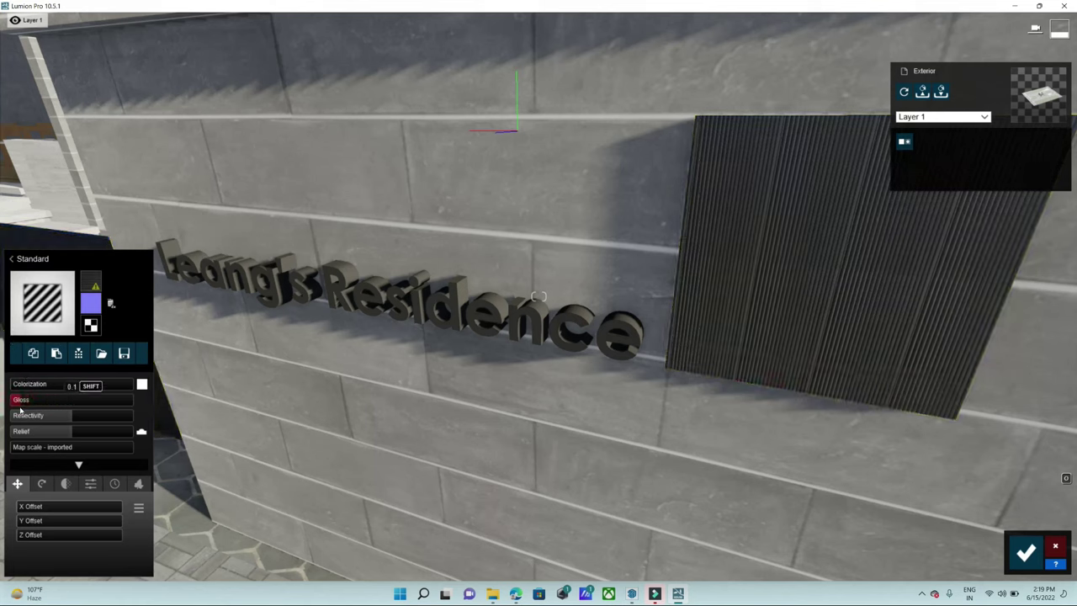
{"action": "mouse_move", "coordinate": [73, 418]}
{"action": "left_mouse_down"}
{"action": "mouse_move", "coordinate": [41, 418]}
{"action": "mouse_move", "coordinate": [37, 437]}
{"action": "left_mouse_up"}
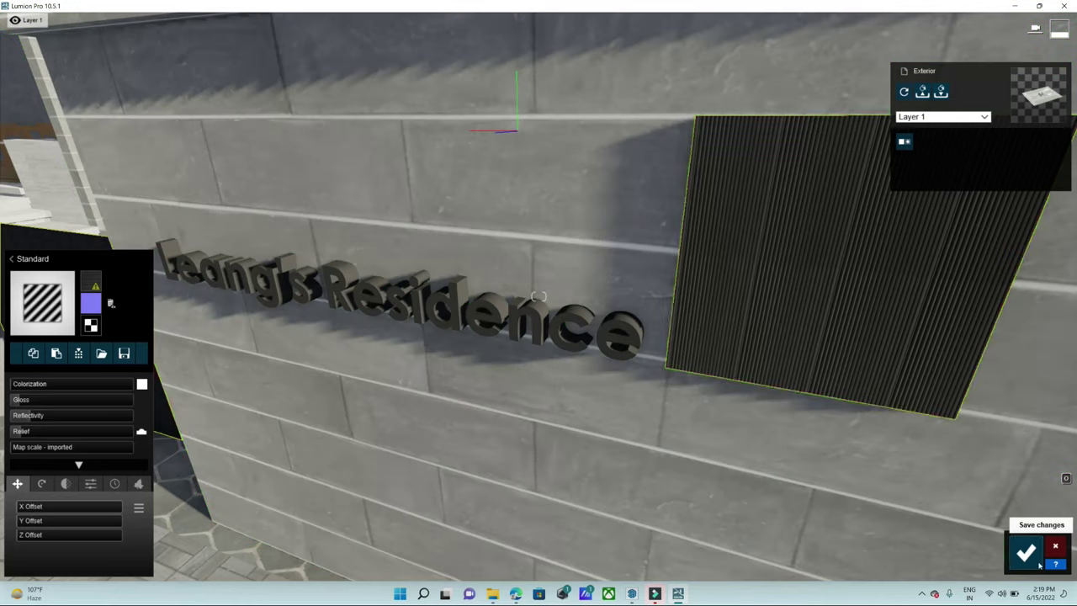
- Save the panel material, then trial Checkerboard Grass 02 on the Material25 lawn and discard it
{"action": "left_click", "coordinate": [1026, 552]}
{"action": "right_click_drag", "start_coordinate": [538, 296], "coordinate": [539, 296]}
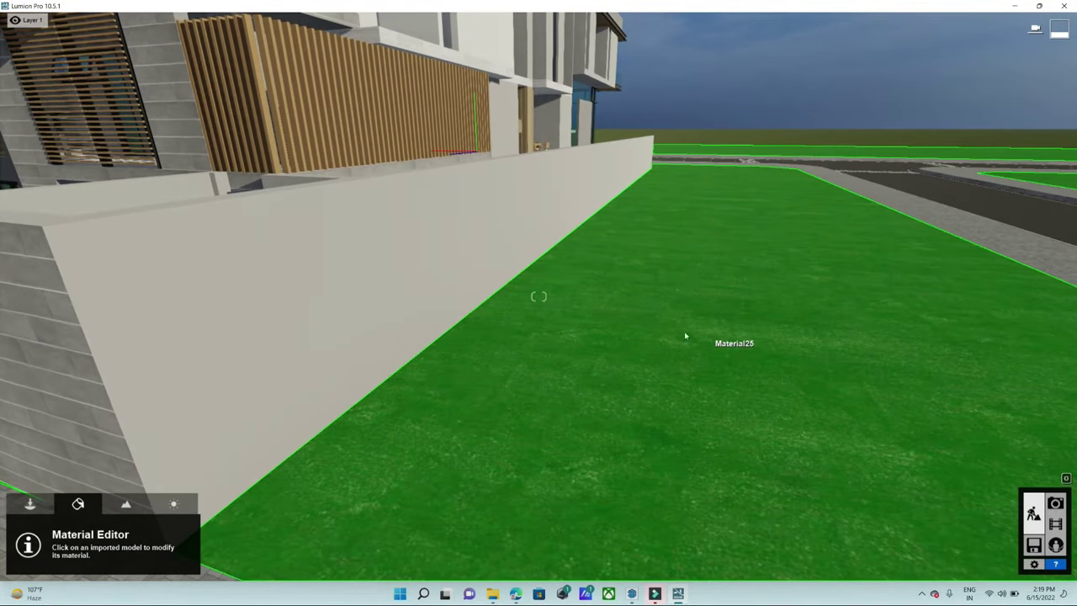
{"action": "left_click", "coordinate": [568, 490]}
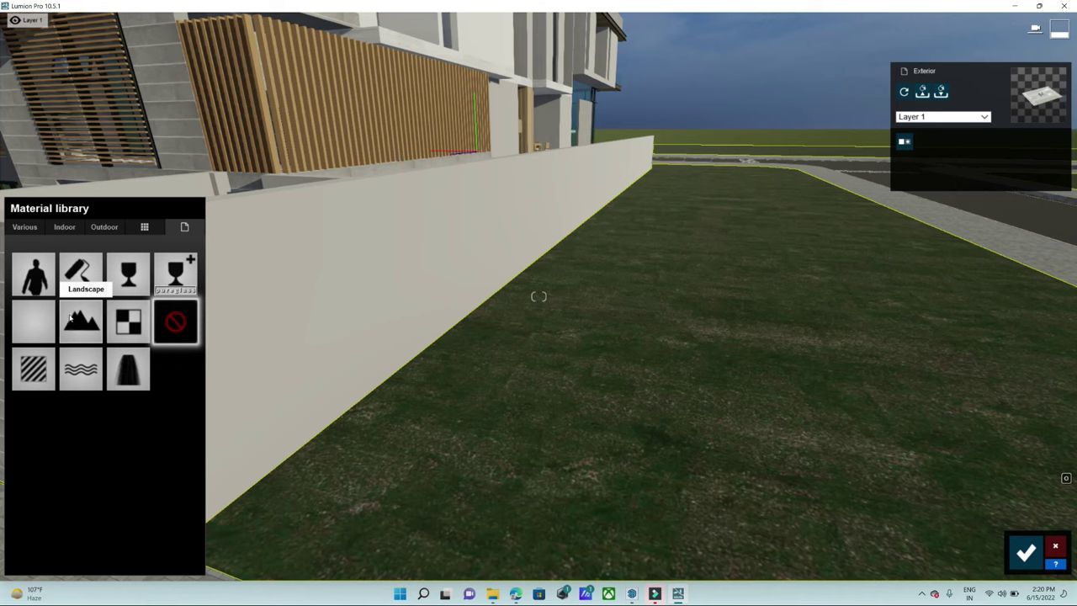
{"action": "left_click", "coordinate": [31, 229]}
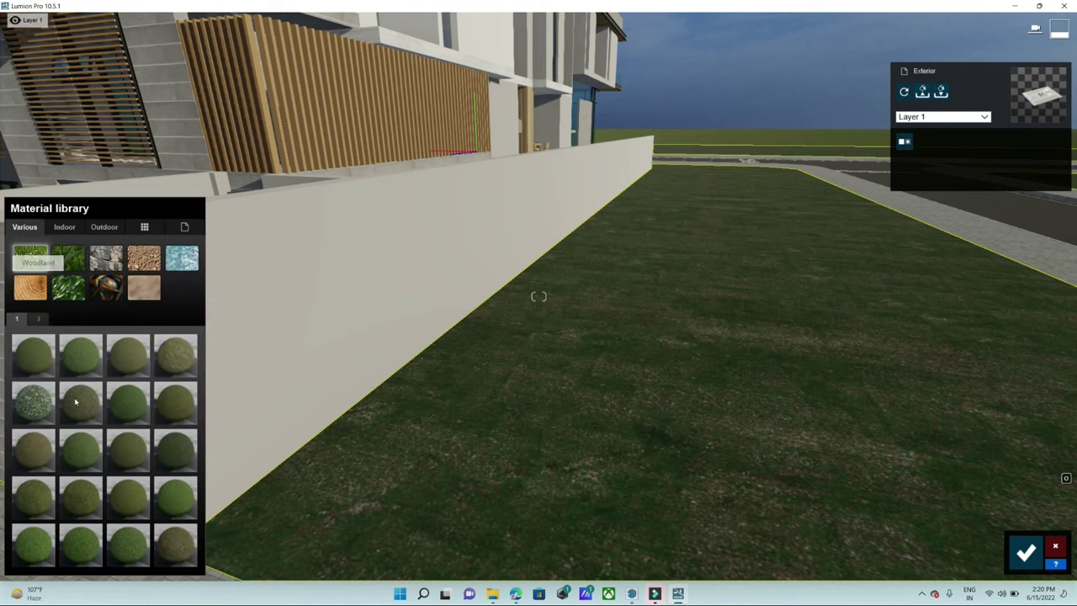
{"action": "left_click", "coordinate": [72, 256]}
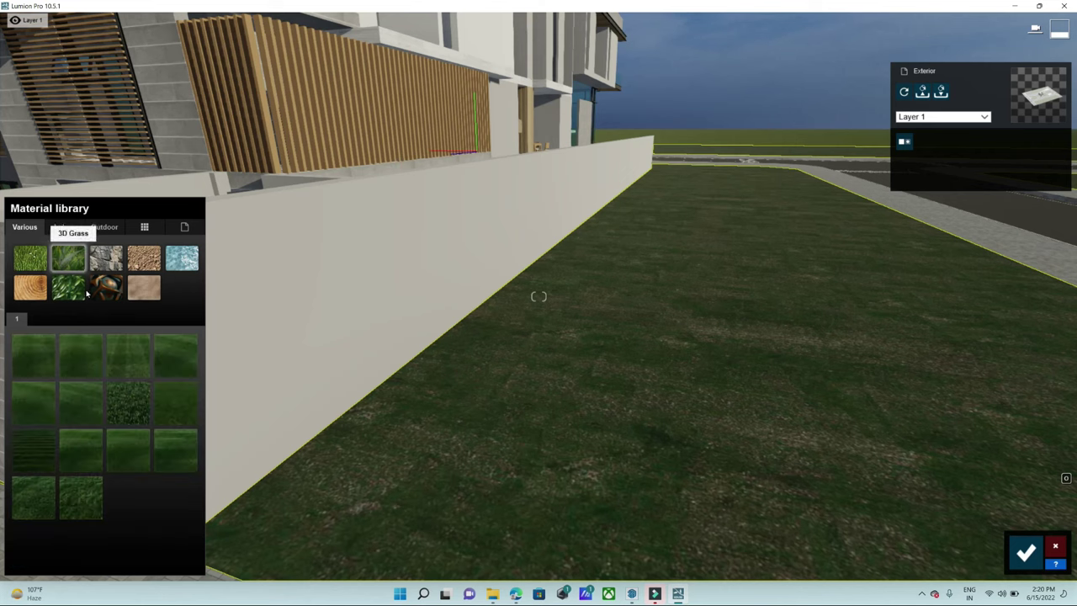
{"action": "left_click", "coordinate": [78, 375]}
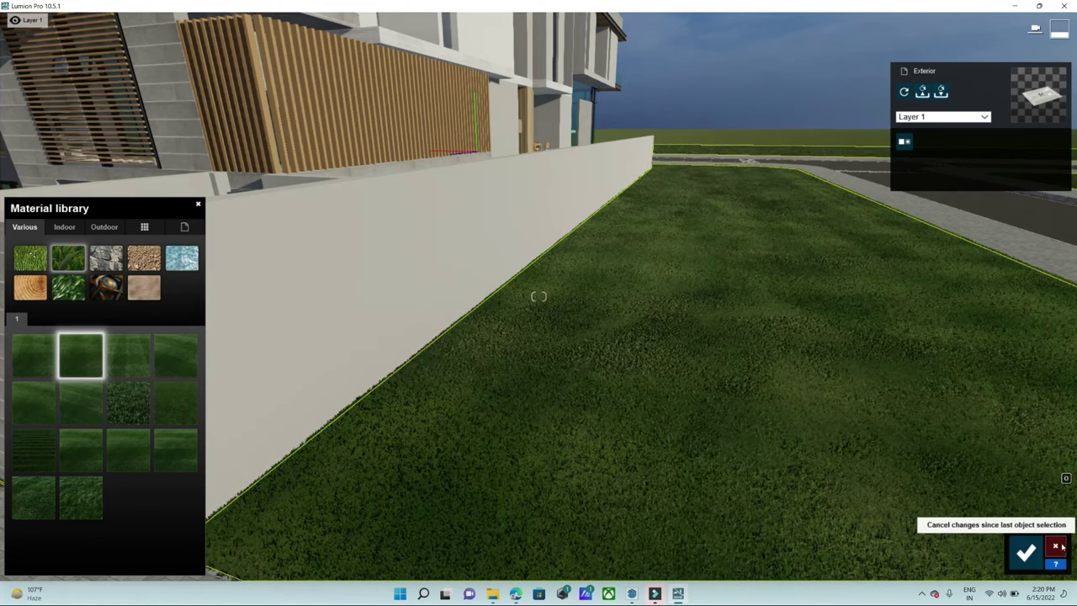
{"action": "left_click", "coordinate": [1054, 546]}
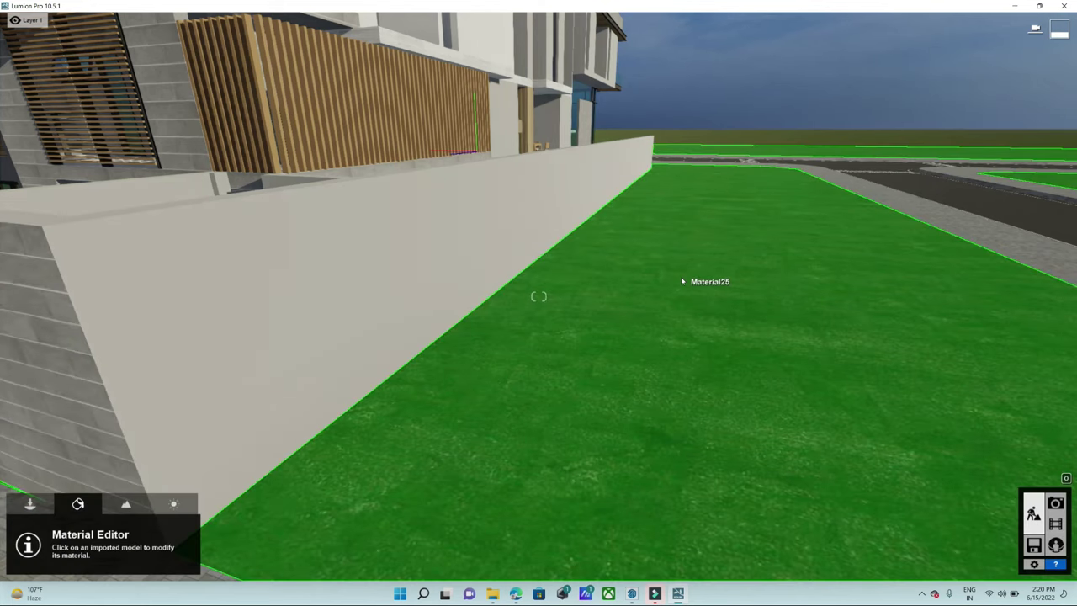
- Assign the Various > Landscape material to the Material25 lawn and confirm it
{"action": "left_click", "coordinate": [709, 290]}
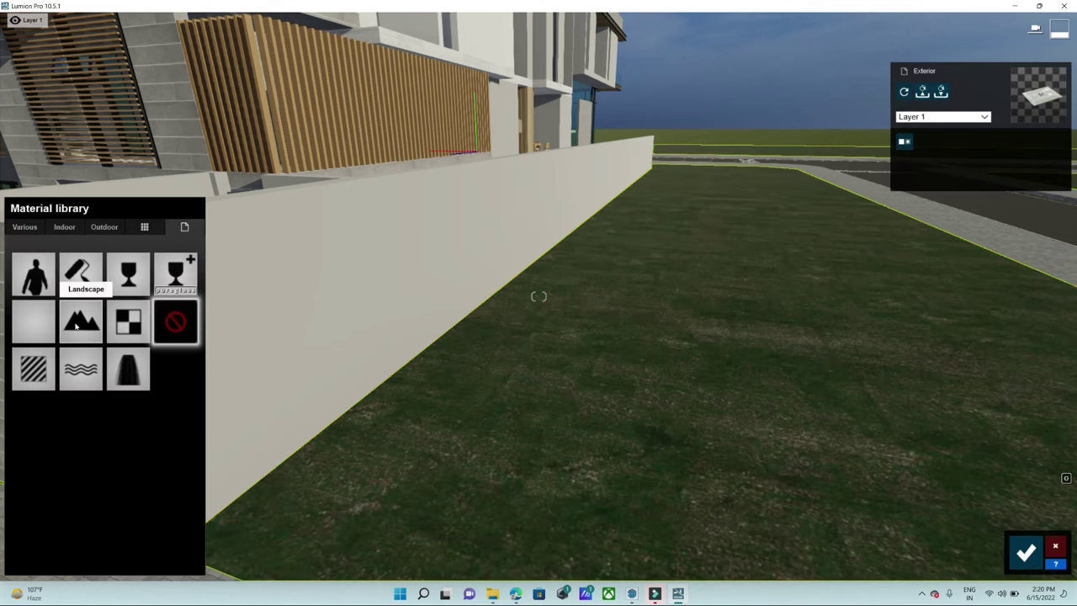
{"action": "left_click", "coordinate": [75, 326]}
{"action": "right_click_drag", "start_coordinate": [642, 398], "coordinate": [673, 420]}
{"action": "right_click_drag", "start_coordinate": [538, 296], "coordinate": [650, 395]}
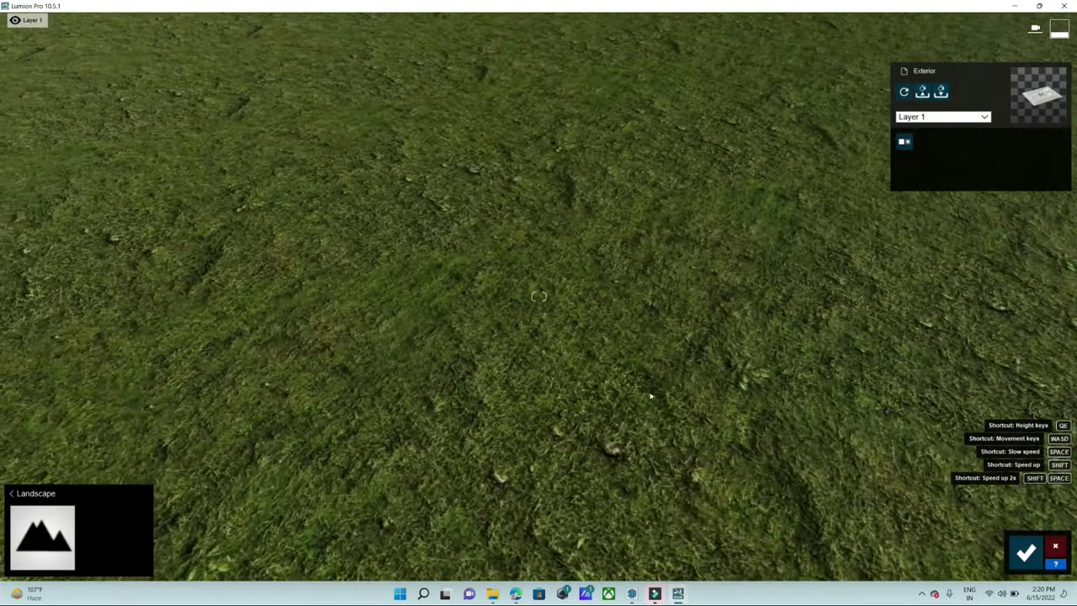
{"action": "left_click", "coordinate": [1024, 552]}
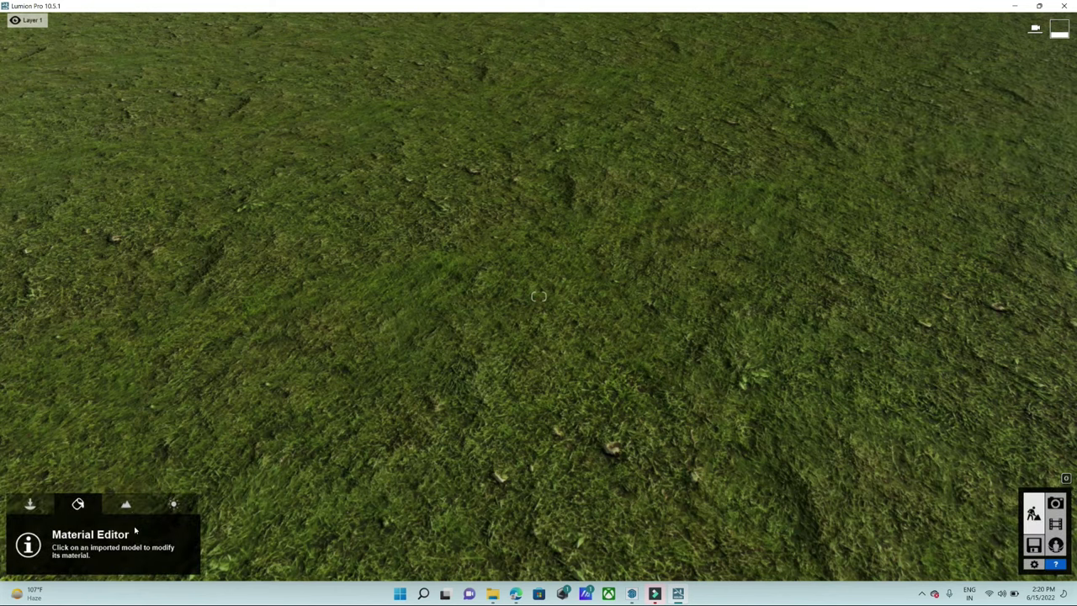
- Open the Landscape tools' Grass settings and bring the camera down close to the lawn
{"action": "left_click", "coordinate": [126, 504]}
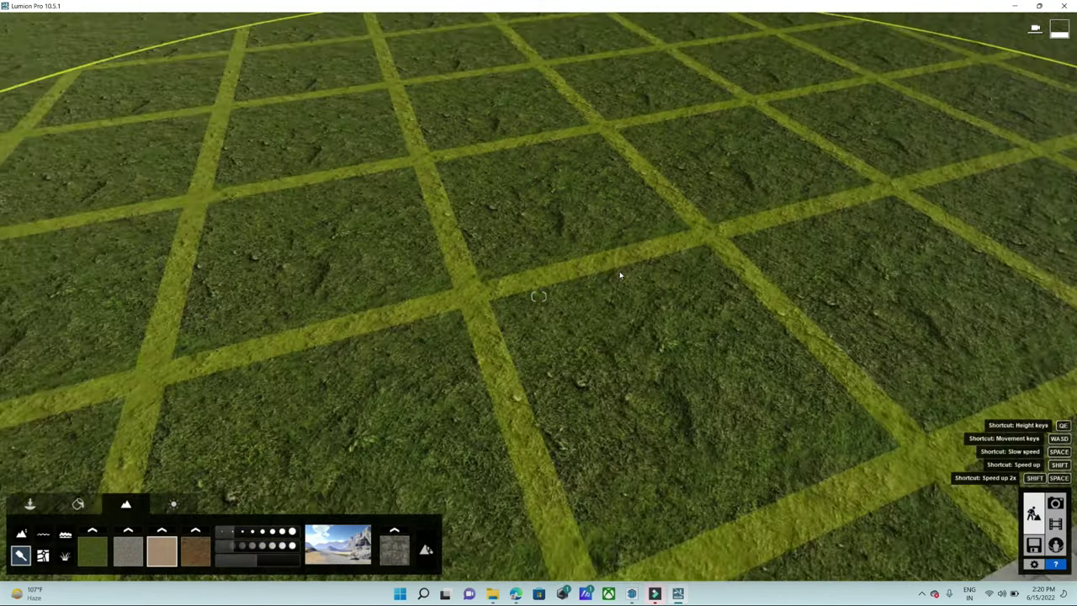
{"action": "right_click_drag", "start_coordinate": [620, 275], "coordinate": [553, 325]}
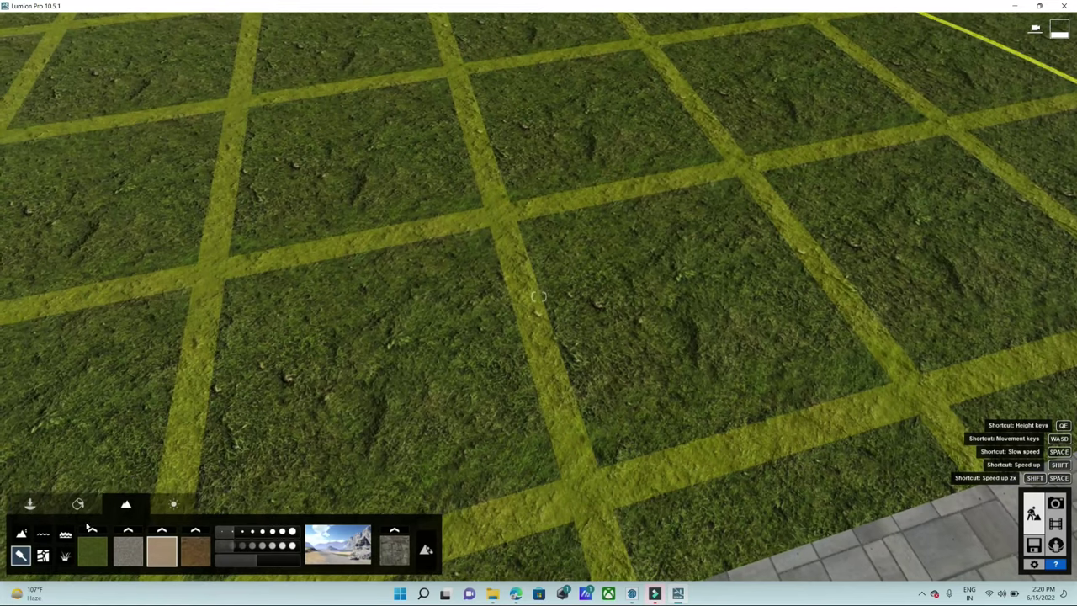
{"action": "left_click", "coordinate": [64, 558]}
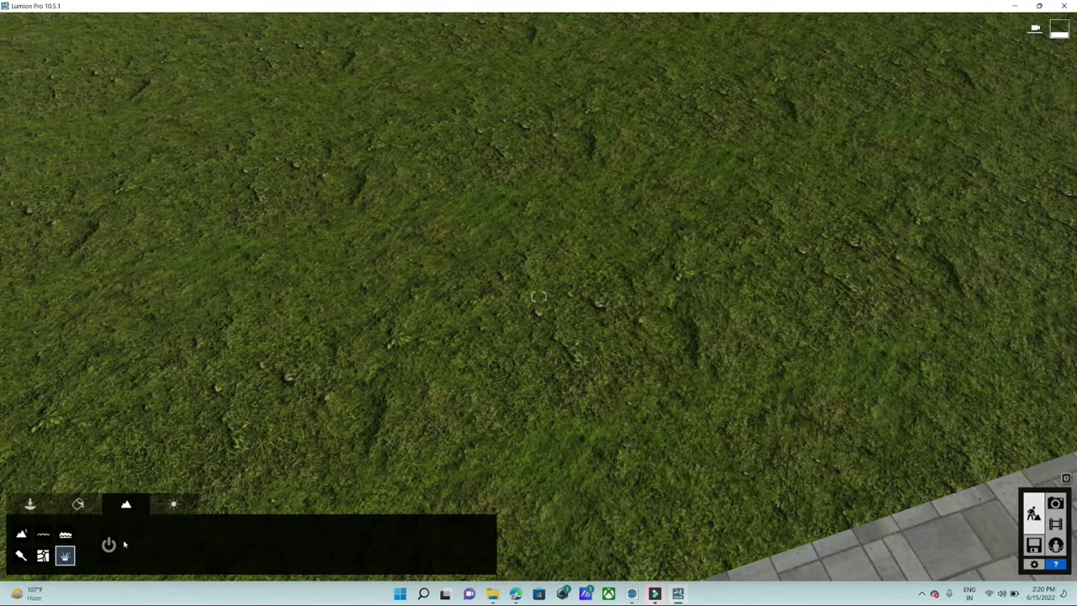
{"action": "right_click_drag", "start_coordinate": [497, 413], "coordinate": [501, 403]}
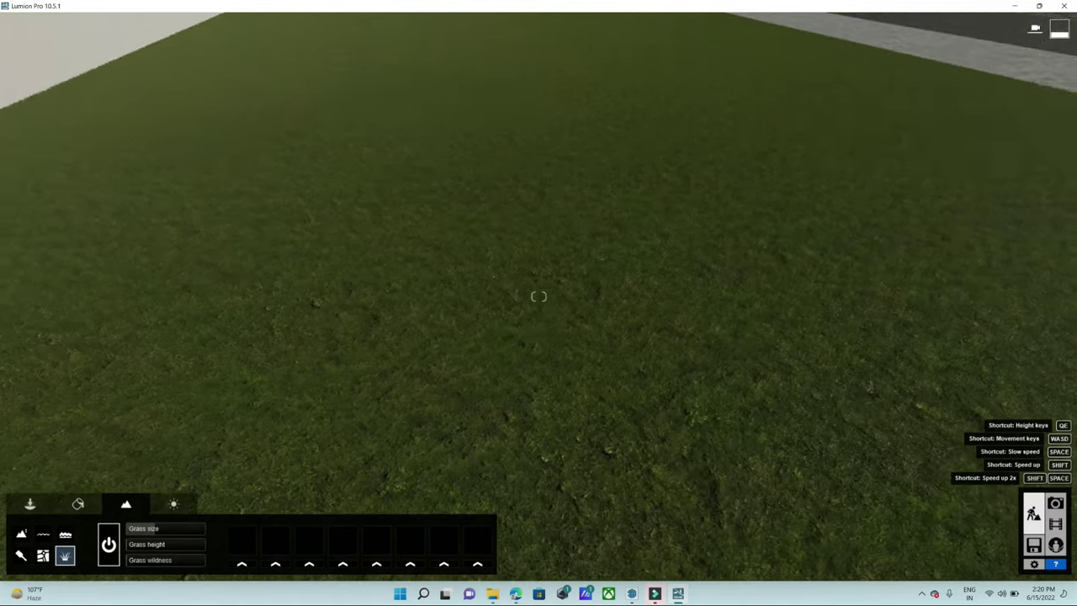
{"action": "key", "text": "e"}
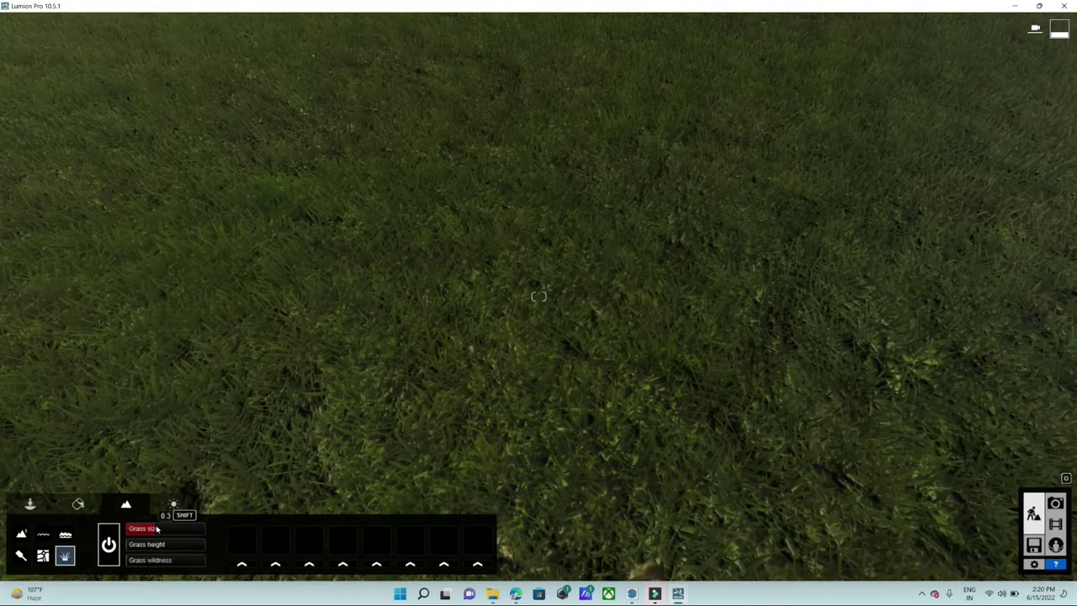
{"action": "right_click_drag", "start_coordinate": [337, 379], "coordinate": [336, 379]}
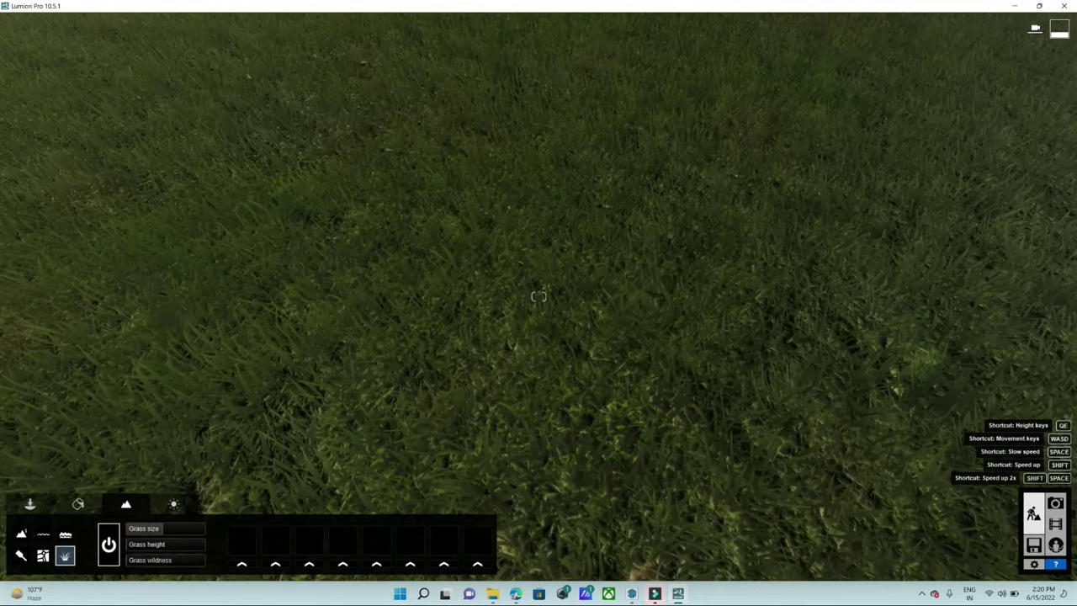
{"action": "key", "text": "q"}
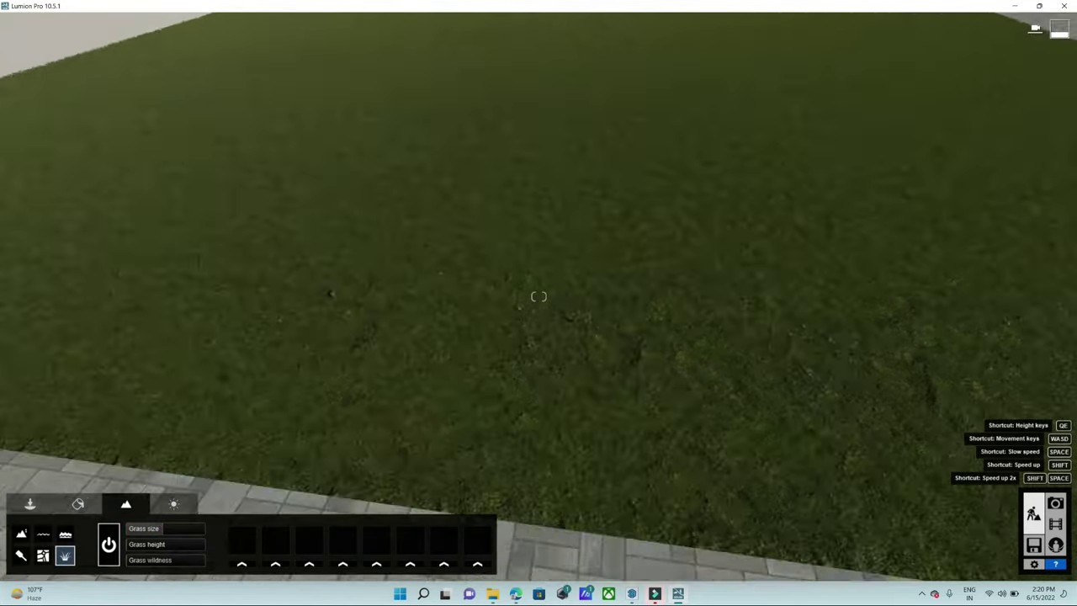
{"action": "key", "text": "e"}
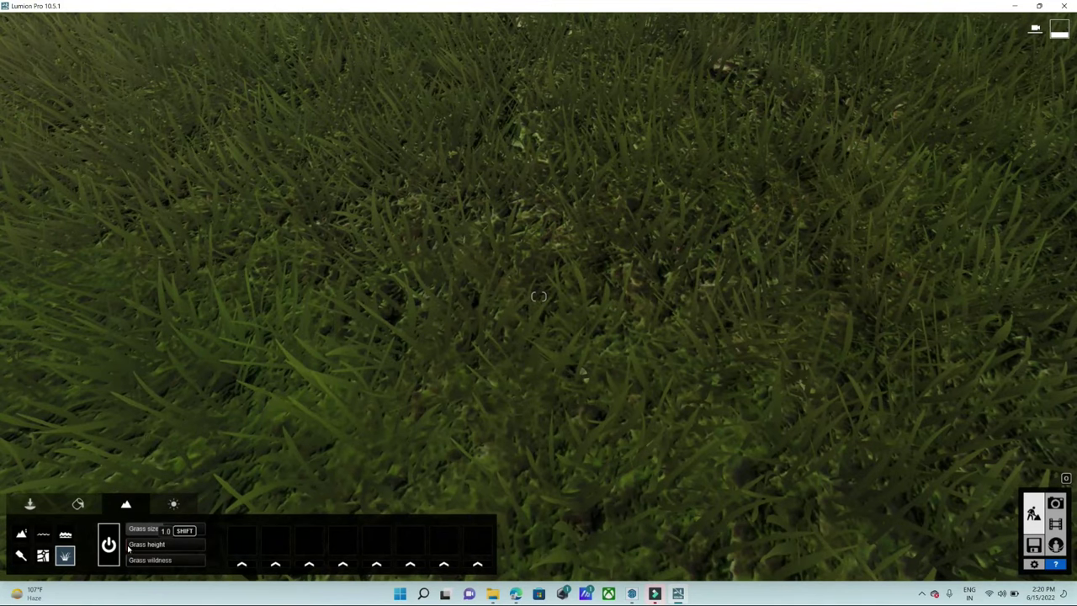
- Raise the grass height and increase grass wildness from 0.5 to 3.4
{"action": "mouse_move", "coordinate": [136, 547]}
{"action": "left_mouse_down"}
{"action": "mouse_move", "coordinate": [167, 545]}
{"action": "mouse_move", "coordinate": [173, 530]}
{"action": "left_mouse_up"}
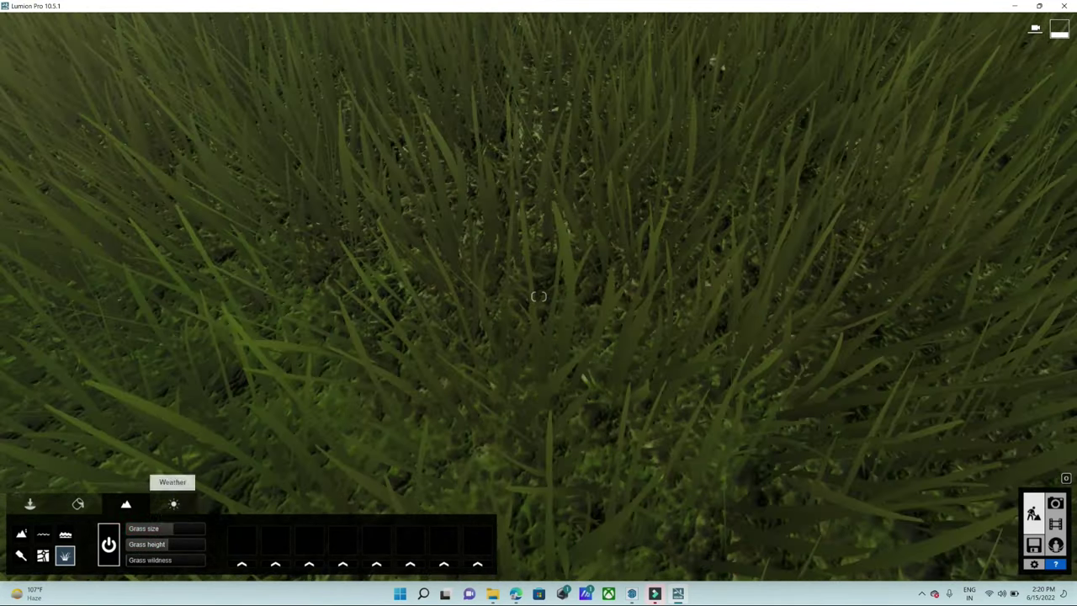
{"action": "key", "text": "q"}
{"action": "right_click_drag", "start_coordinate": [140, 538], "coordinate": [140, 561]}
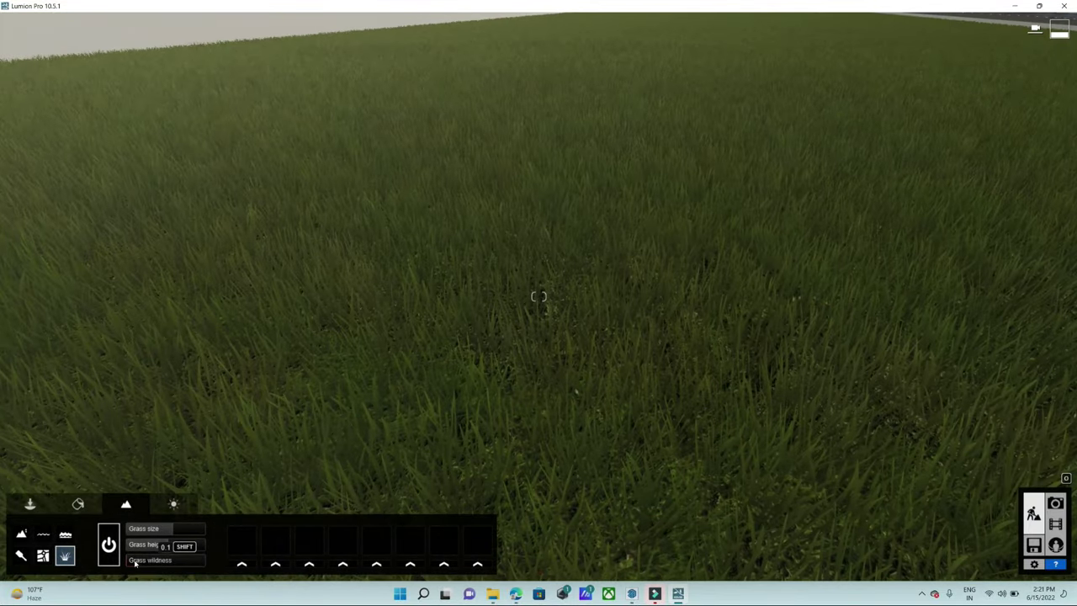
{"action": "mouse_move", "coordinate": [155, 566]}
{"action": "left_mouse_down"}
{"action": "mouse_move", "coordinate": [192, 564]}
{"action": "mouse_move", "coordinate": [170, 567]}
{"action": "left_mouse_up"}
{"action": "right_click_drag", "start_coordinate": [487, 406], "coordinate": [487, 361]}
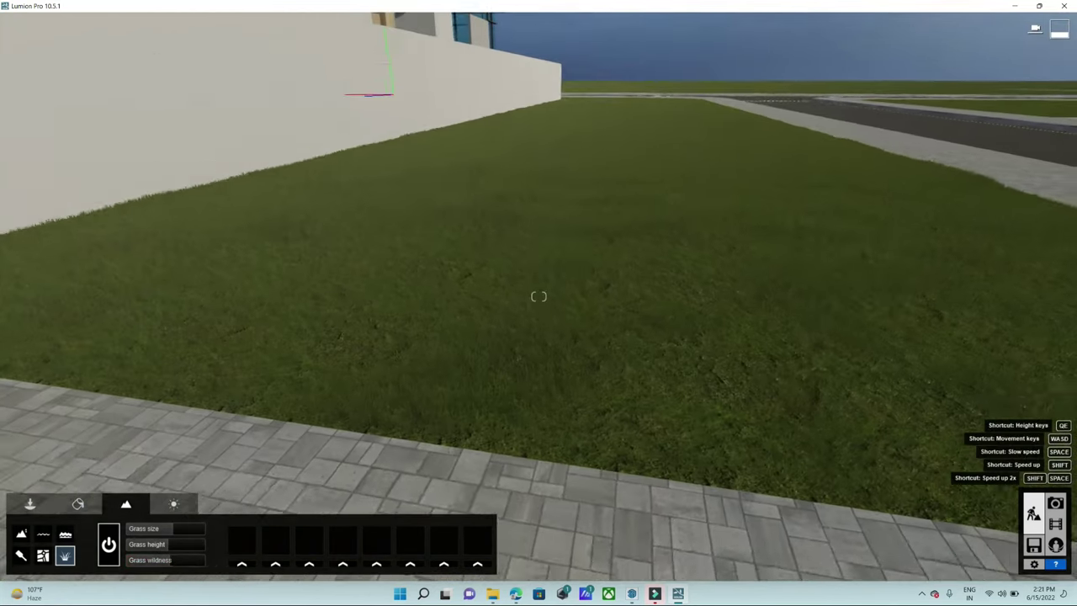
{"action": "mouse_move", "coordinate": [538, 296]}
{"action": "right_mouse_down"}
{"action": "mouse_move", "coordinate": [370, 296]}
{"action": "mouse_move", "coordinate": [505, 252]}
{"action": "mouse_move", "coordinate": [471, 252]}
{"action": "mouse_move", "coordinate": [471, 210]}
{"action": "mouse_move", "coordinate": [471, 235]}
{"action": "mouse_move", "coordinate": [631, 354]}
{"action": "mouse_move", "coordinate": [642, 447]}
{"action": "right_mouse_up"}
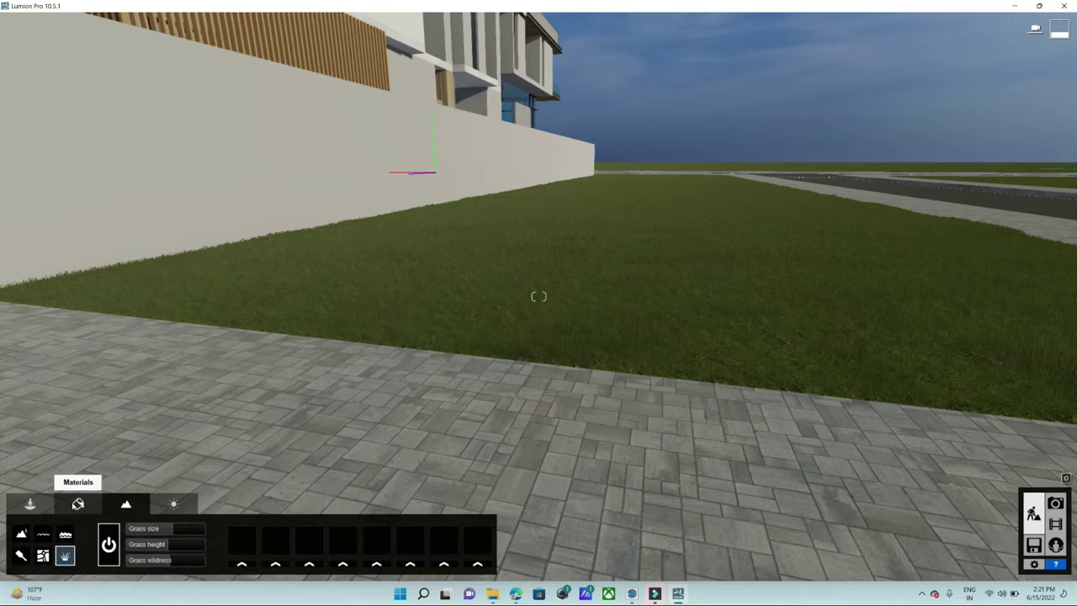
- Give the paved walkway a Standard material with lower gloss and relief raised to 1.4
{"action": "left_click", "coordinate": [77, 503]}
{"action": "mouse_move", "coordinate": [373, 319]}
{"action": "right_mouse_down"}
{"action": "mouse_move", "coordinate": [432, 276]}
{"action": "mouse_move", "coordinate": [305, 401]}
{"action": "mouse_move", "coordinate": [377, 400]}
{"action": "right_mouse_up"}
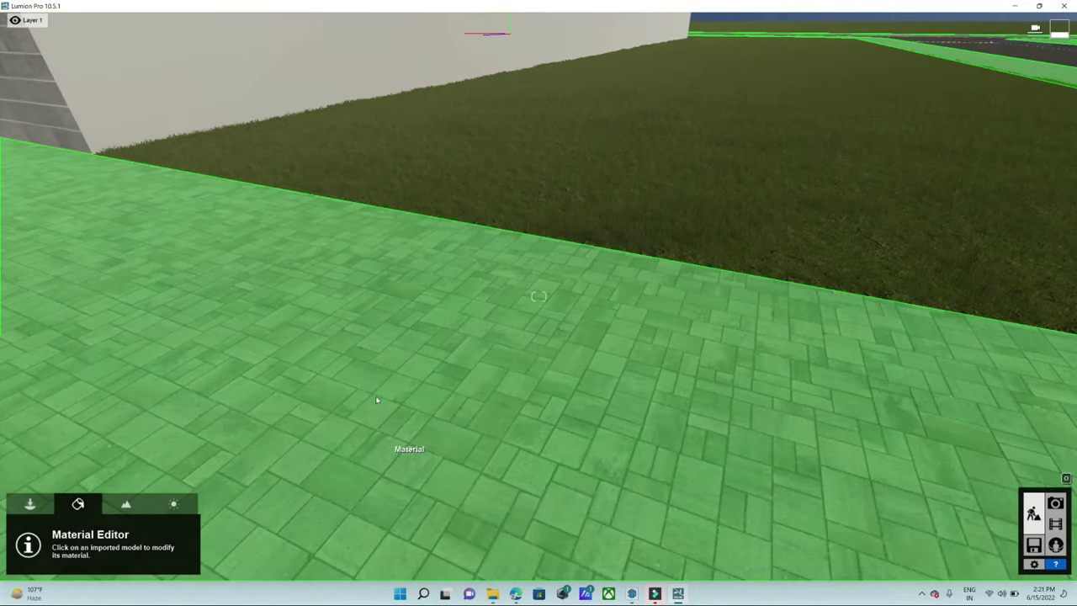
{"action": "left_click", "coordinate": [462, 337]}
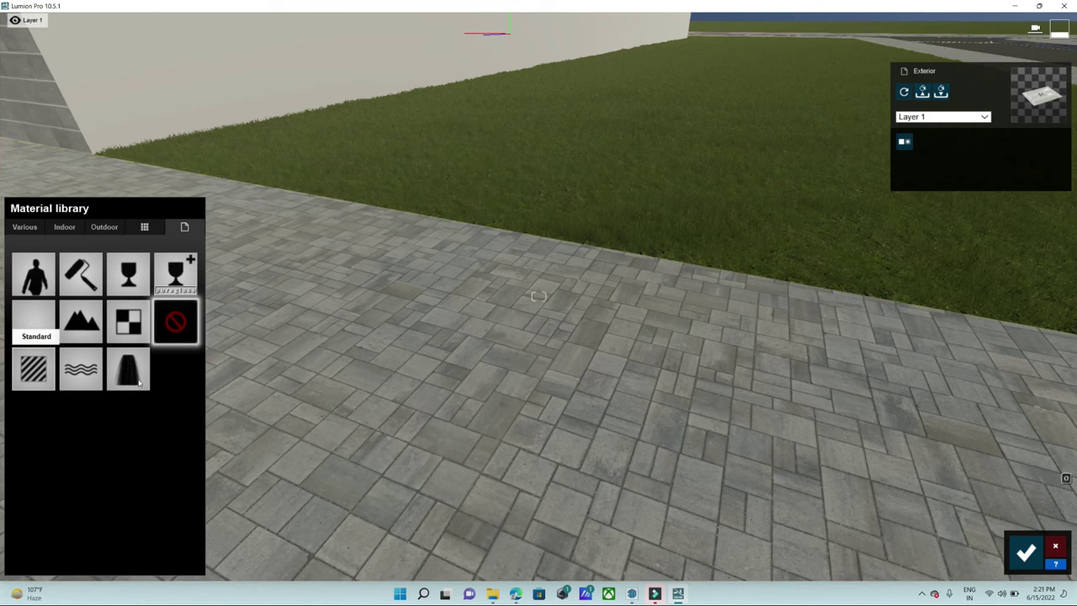
{"action": "left_click", "coordinate": [34, 368]}
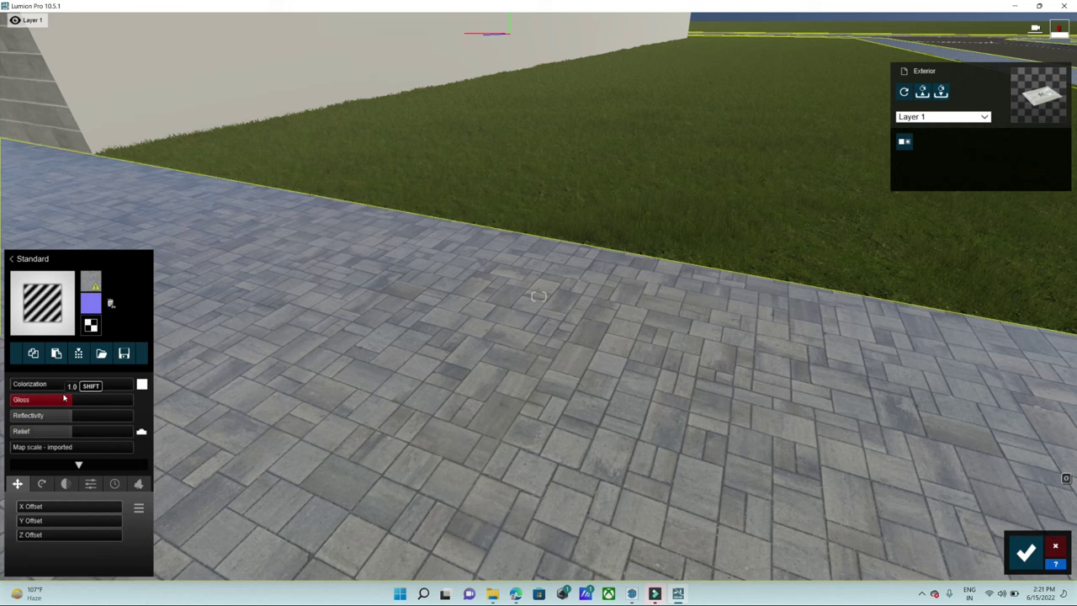
{"action": "mouse_move", "coordinate": [70, 404]}
{"action": "left_mouse_down"}
{"action": "mouse_move", "coordinate": [28, 410]}
{"action": "mouse_move", "coordinate": [22, 428]}
{"action": "left_mouse_up"}
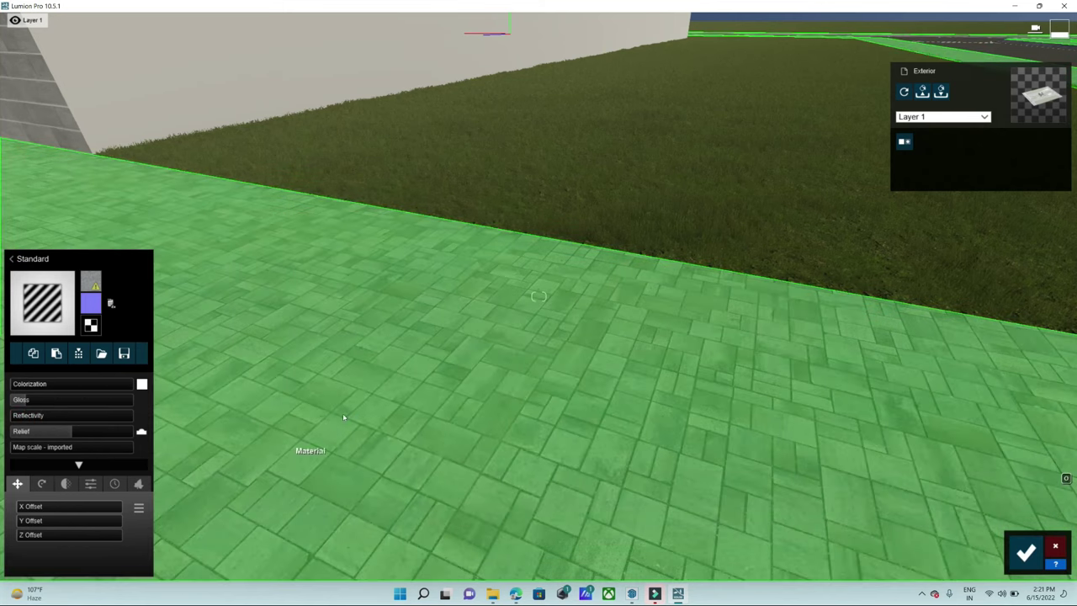
{"action": "right_click_drag", "start_coordinate": [10, 429], "coordinate": [89, 434]}
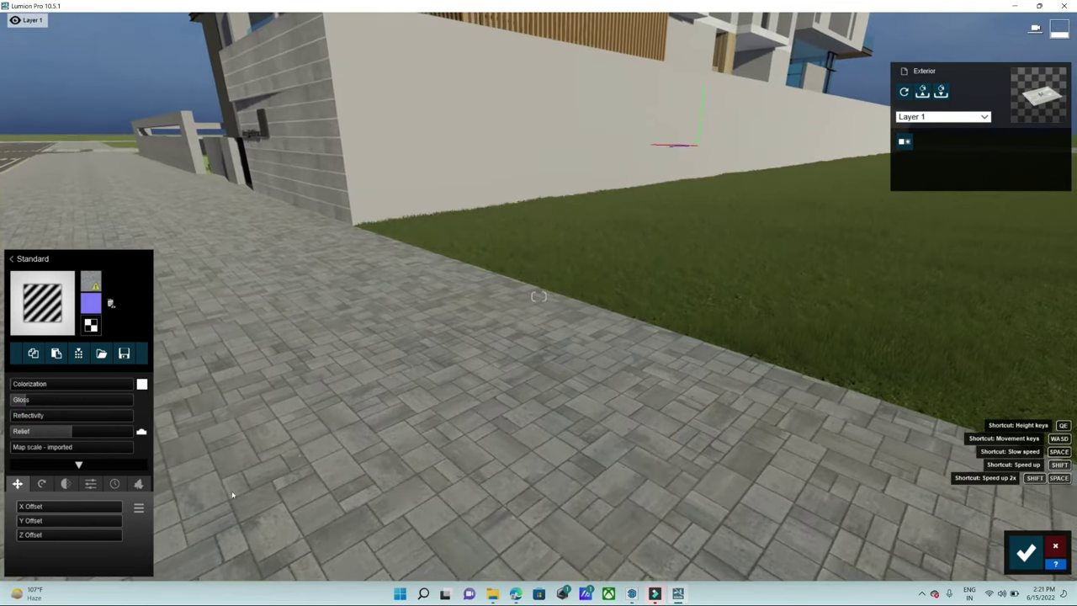
{"action": "left_click_drag", "start_coordinate": [80, 432], "coordinate": [107, 434]}
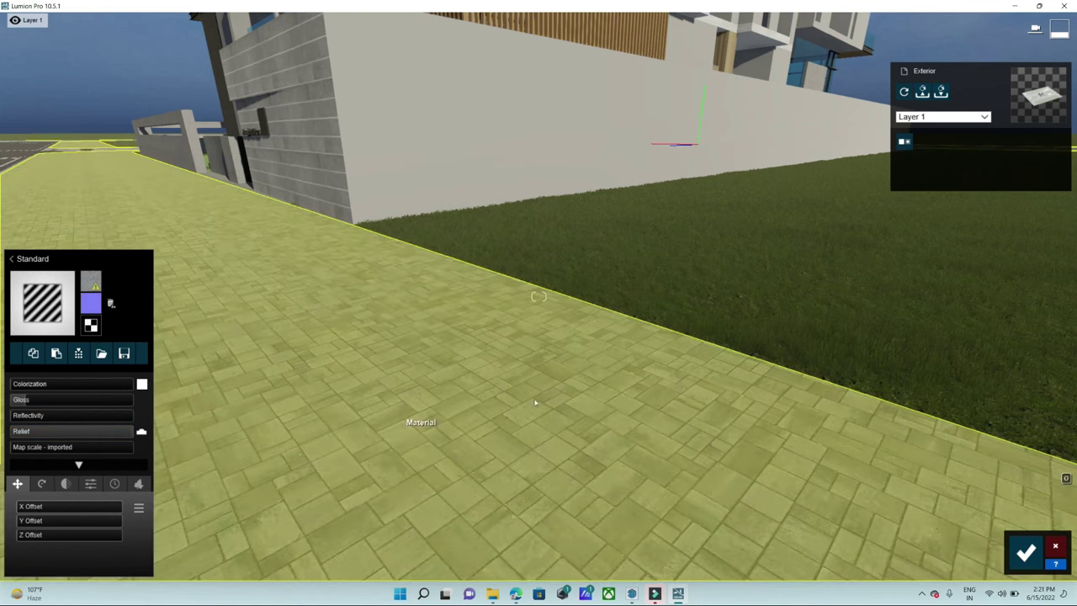
- Add light weathering of 0.3 and worn edges to the pavement material
{"action": "right_click_drag", "start_coordinate": [649, 365], "coordinate": [589, 365]}
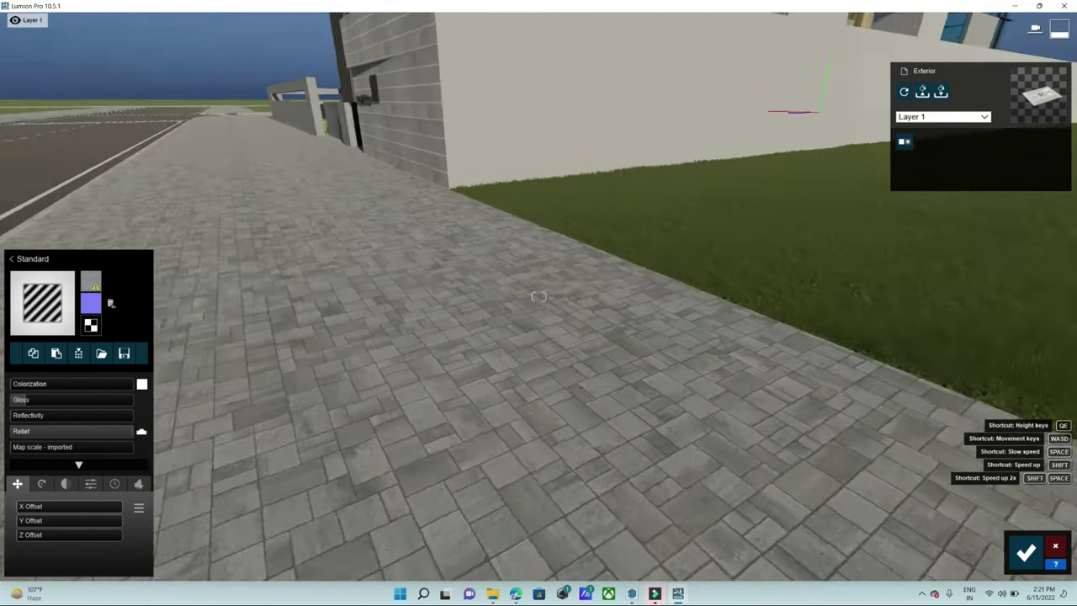
{"action": "right_click_drag", "start_coordinate": [538, 296], "coordinate": [781, 319]}
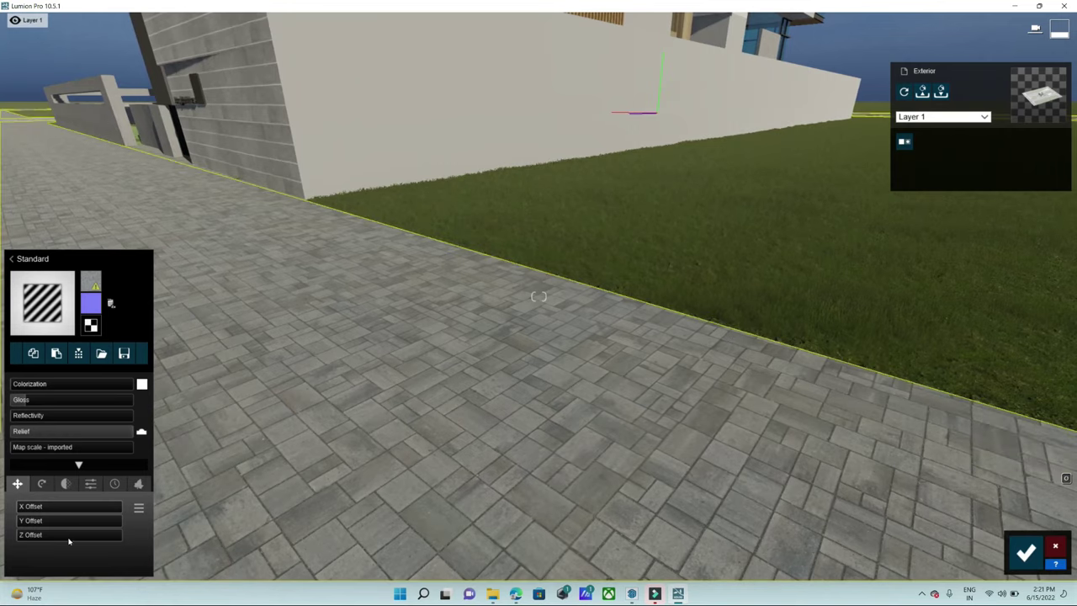
{"action": "left_click", "coordinate": [114, 483]}
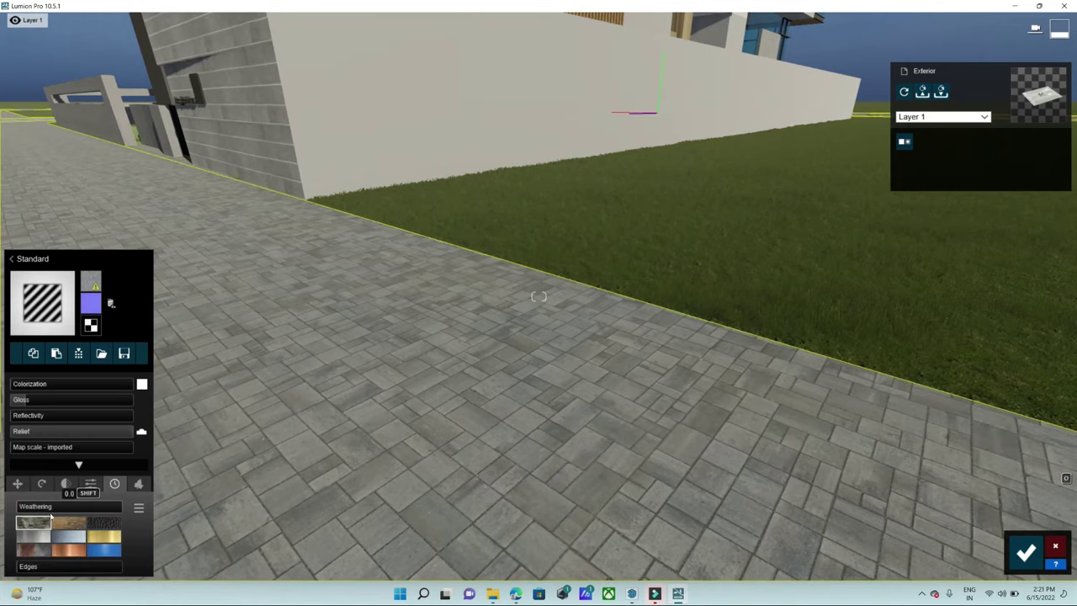
{"action": "left_click_drag", "start_coordinate": [35, 507], "coordinate": [56, 509]}
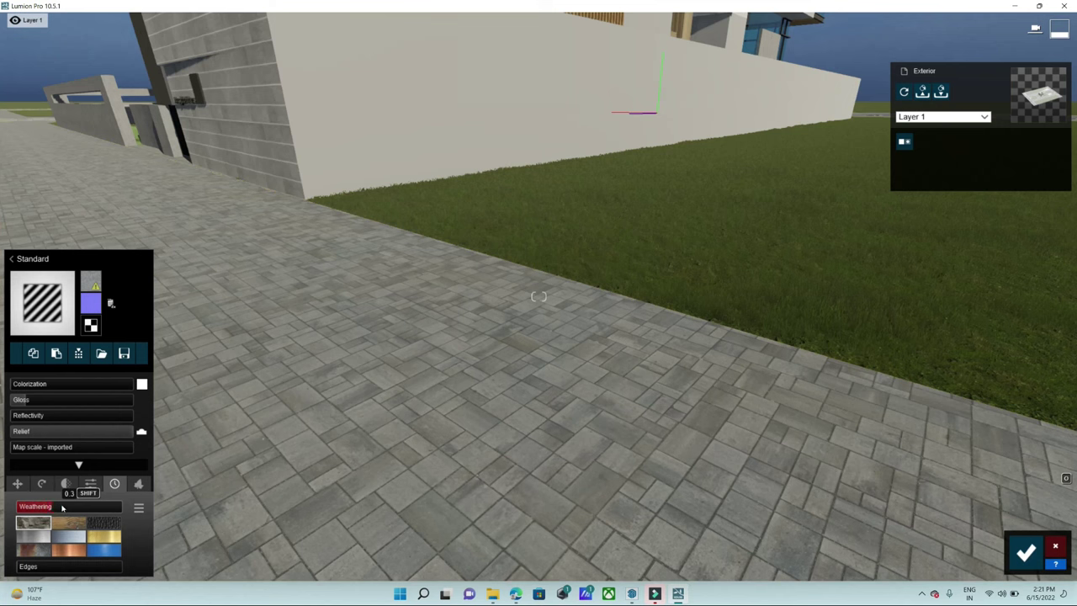
{"action": "left_click_drag", "start_coordinate": [30, 569], "coordinate": [100, 565]}
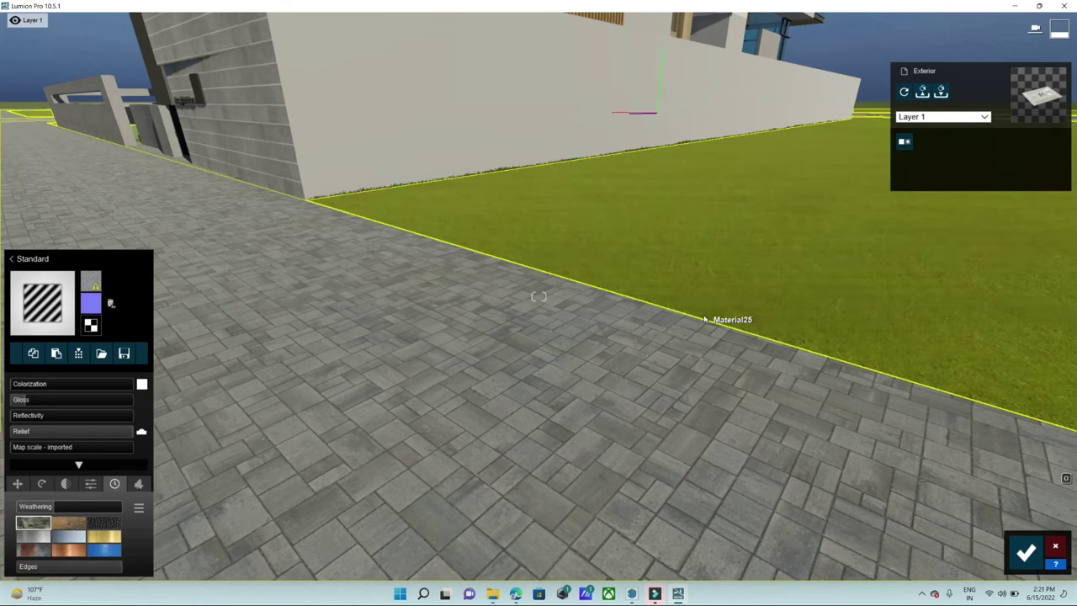
{"action": "right_click_drag", "start_coordinate": [583, 387], "coordinate": [471, 391]}
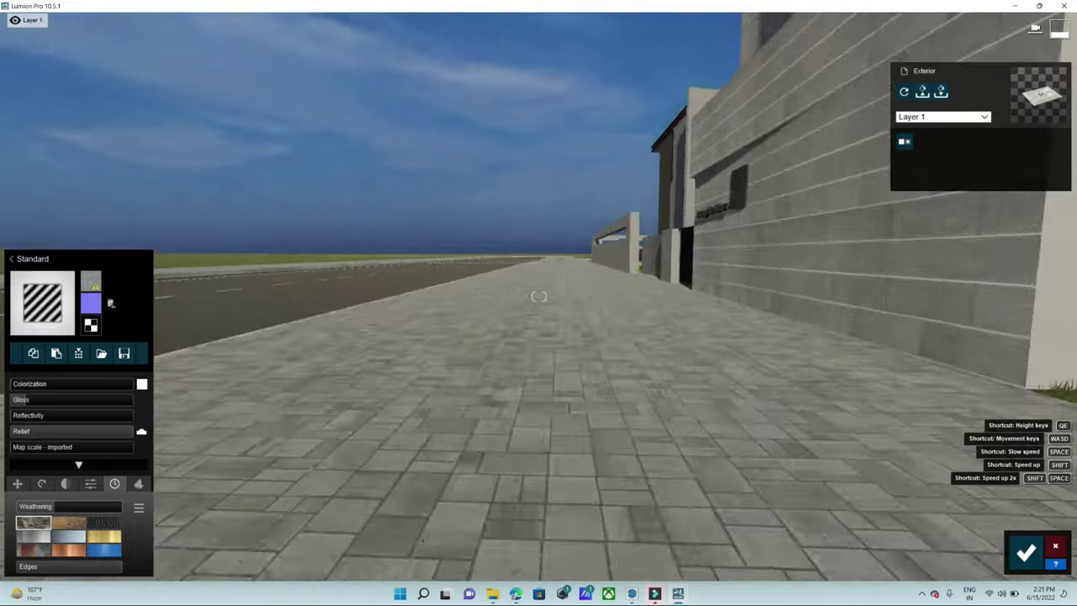
{"action": "right_click_drag", "start_coordinate": [538, 296], "coordinate": [656, 299]}
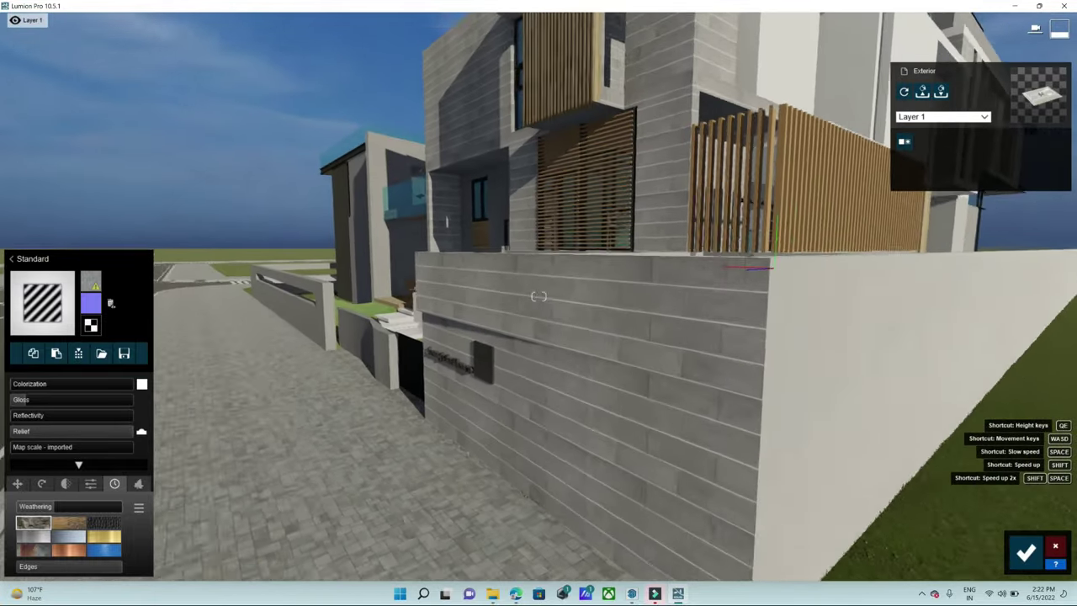
{"action": "right_click_drag", "start_coordinate": [538, 296], "coordinate": [471, 302]}
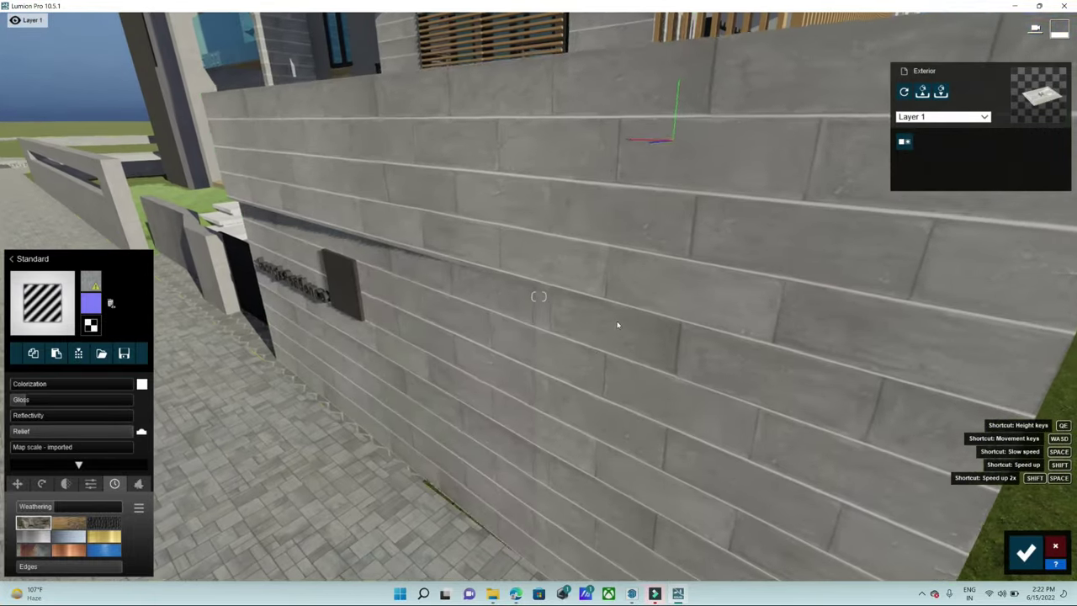
- Set the boundary wall's Standard material to gloss 0.5 and weathering 1.0
{"action": "left_click", "coordinate": [622, 320]}
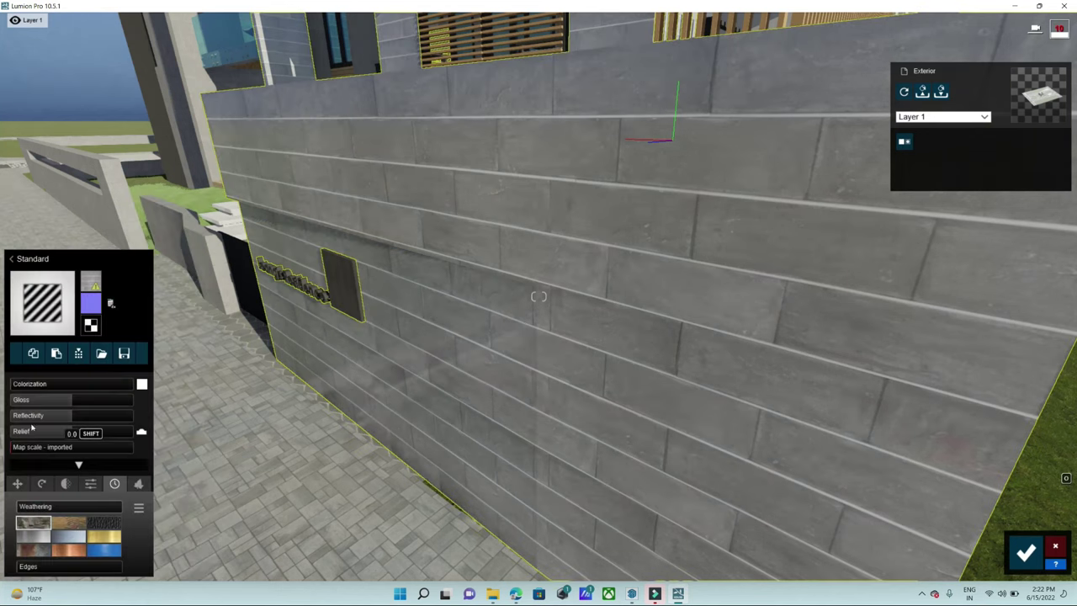
{"action": "left_click_drag", "start_coordinate": [61, 404], "coordinate": [36, 408]}
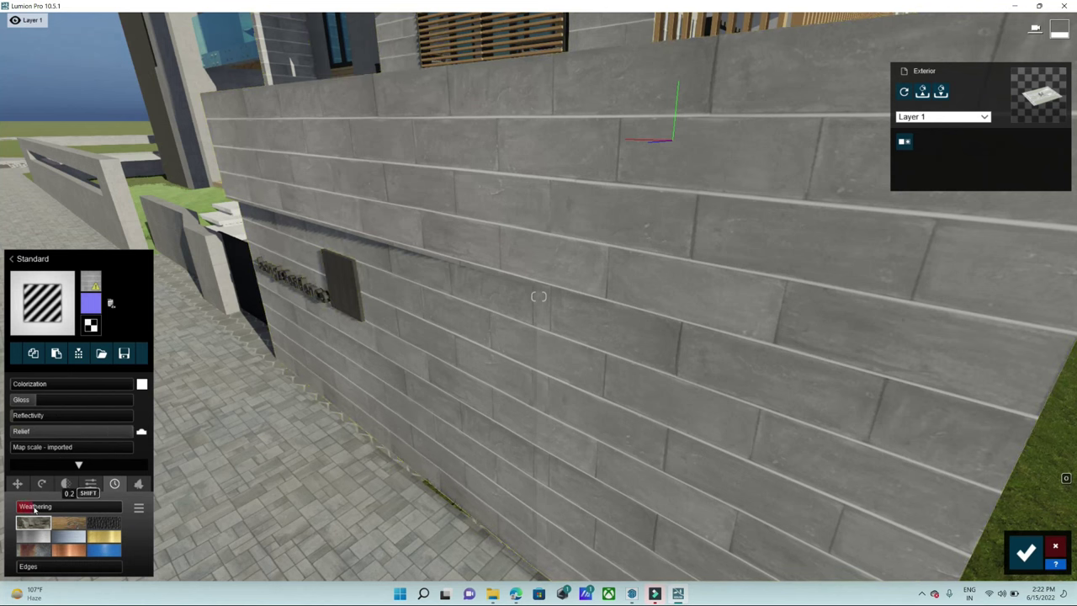
{"action": "mouse_move", "coordinate": [40, 509]}
{"action": "left_mouse_down"}
{"action": "mouse_move", "coordinate": [124, 506]}
{"action": "mouse_move", "coordinate": [25, 508]}
{"action": "mouse_move", "coordinate": [3, 531]}
{"action": "mouse_move", "coordinate": [32, 535]}
{"action": "left_mouse_up"}
{"action": "right_click_drag", "start_coordinate": [356, 489], "coordinate": [319, 471]}
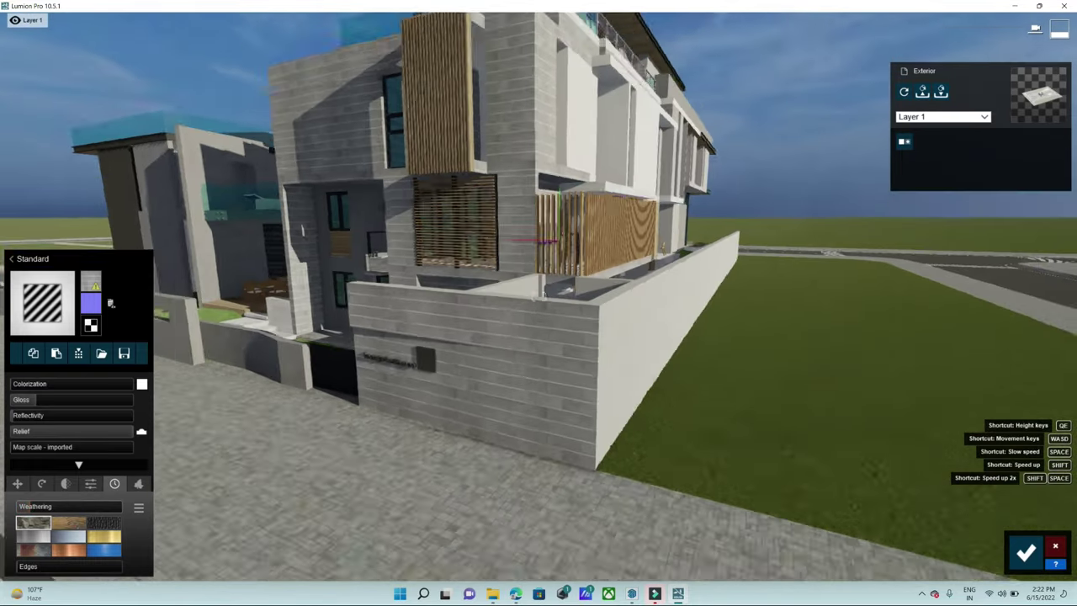
{"action": "right_click_drag", "start_coordinate": [538, 303], "coordinate": [538, 296]}
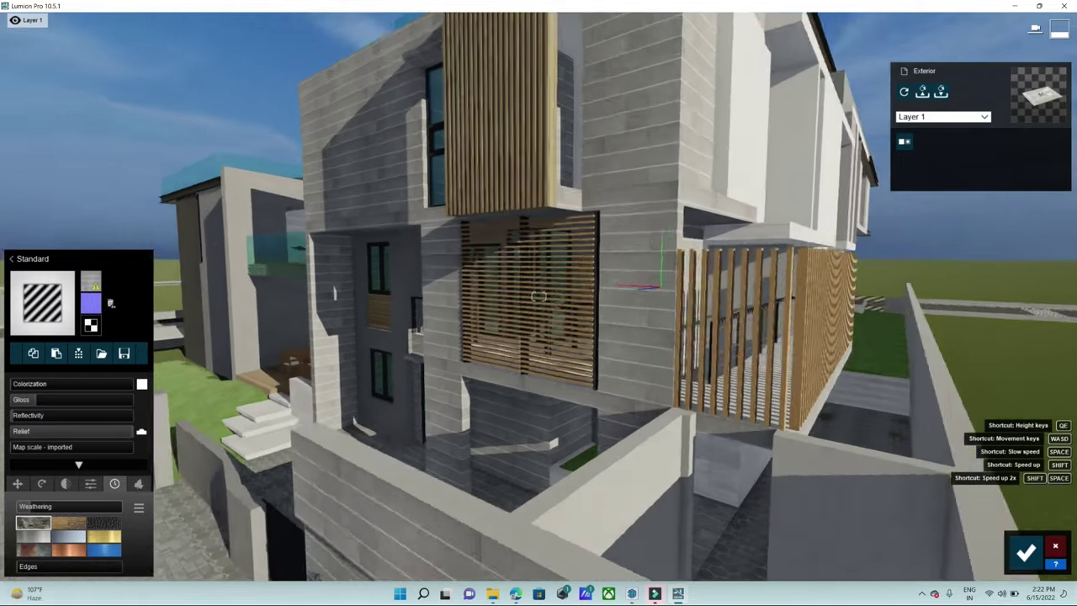
- Apply Standard to the grey courtyard wall and bring its weathering down to 0.1
{"action": "mouse_move", "coordinate": [538, 297]}
{"action": "right_mouse_down"}
{"action": "mouse_move", "coordinate": [588, 584]}
{"action": "mouse_move", "coordinate": [597, 579]}
{"action": "right_mouse_up"}
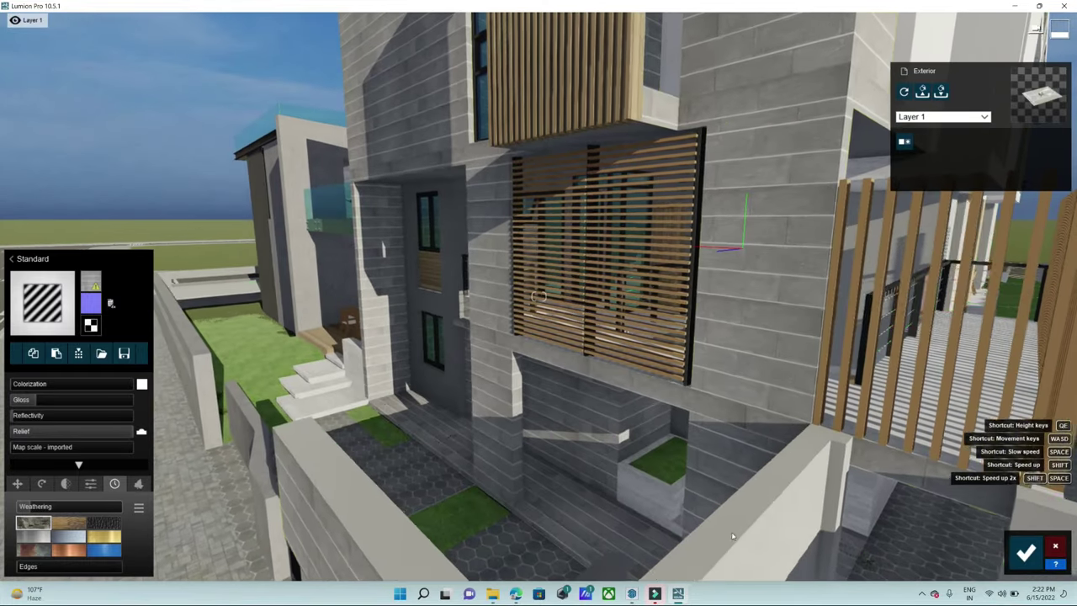
{"action": "left_click", "coordinate": [755, 540]}
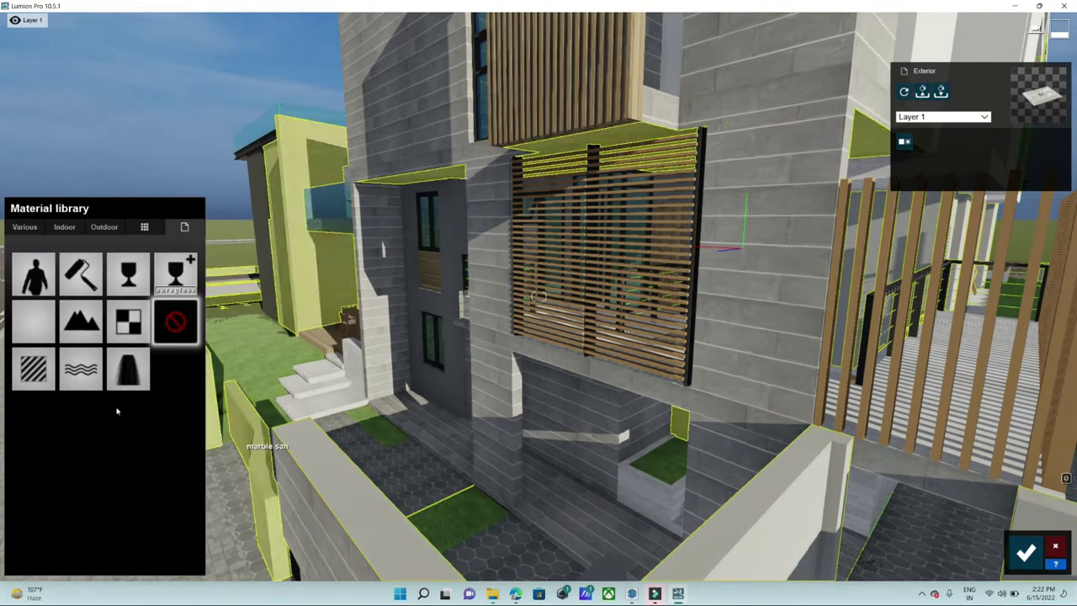
{"action": "left_click", "coordinate": [34, 386]}
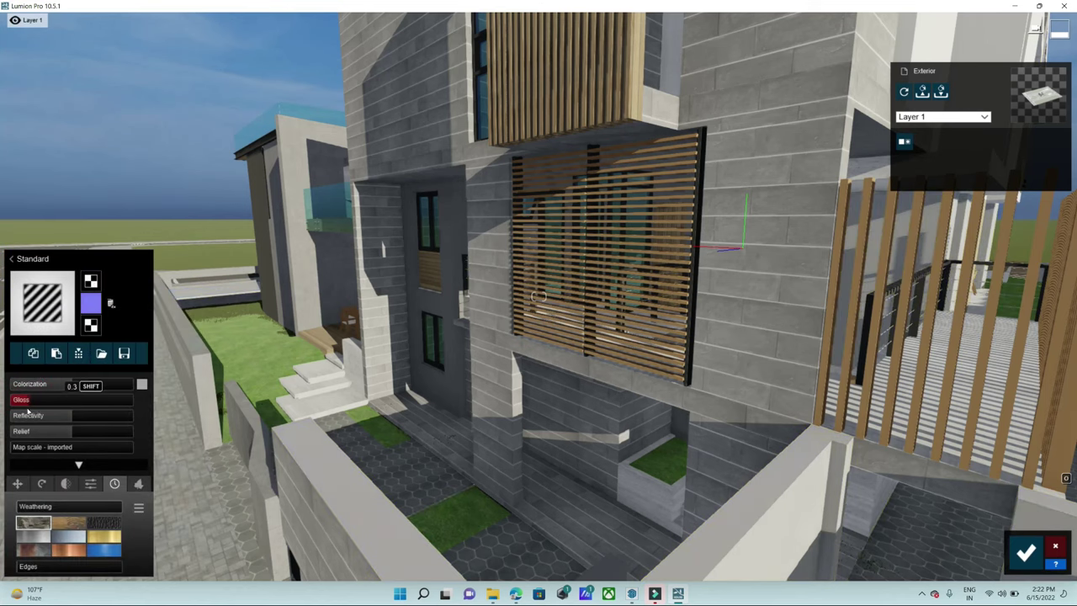
{"action": "right_click_drag", "start_coordinate": [454, 404], "coordinate": [252, 437]}
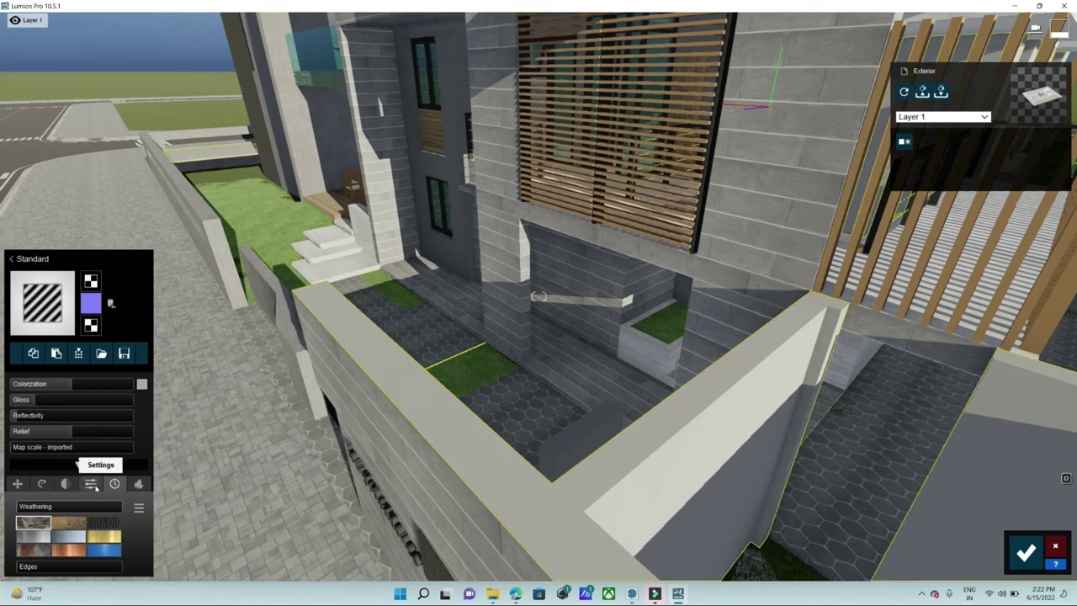
{"action": "left_click_drag", "start_coordinate": [23, 509], "coordinate": [76, 509]}
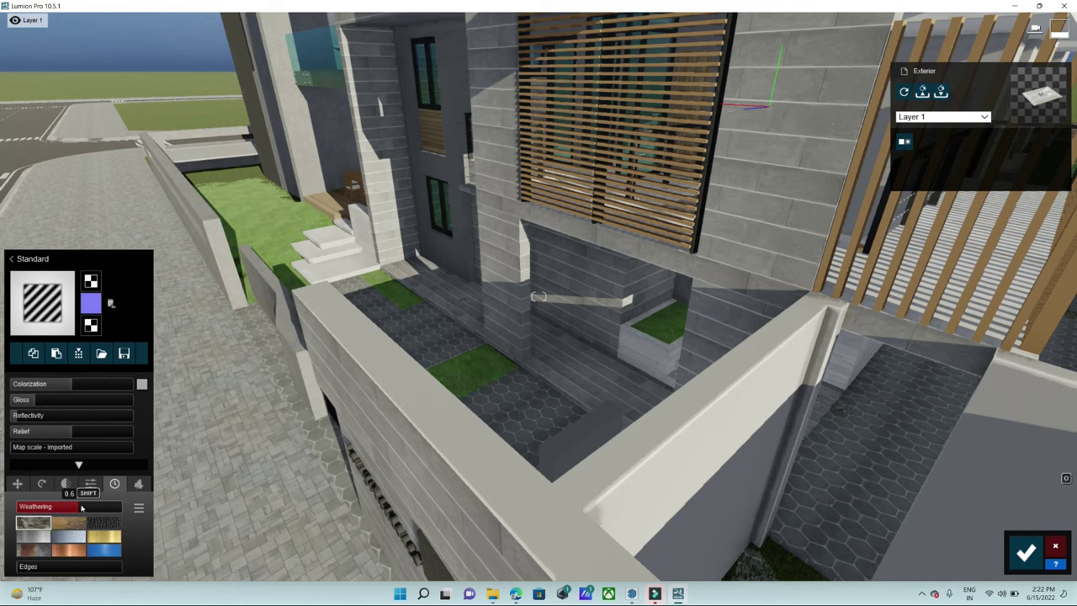
{"action": "right_click_drag", "start_coordinate": [480, 433], "coordinate": [150, 385]}
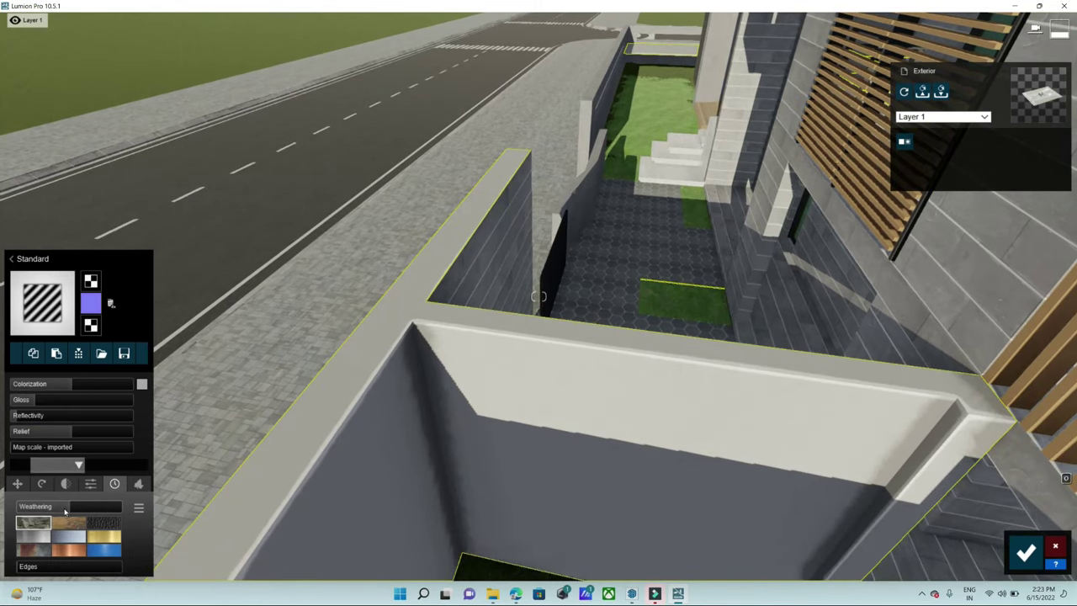
{"action": "left_click_drag", "start_coordinate": [30, 510], "coordinate": [28, 511]}
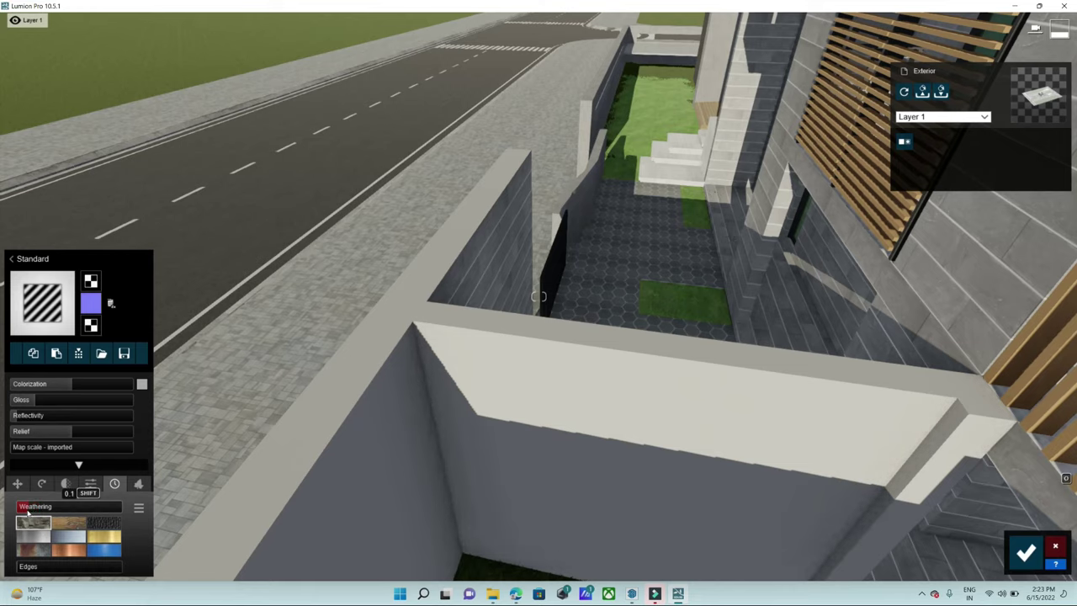
{"action": "right_click_drag", "start_coordinate": [190, 452], "coordinate": [337, 446]}
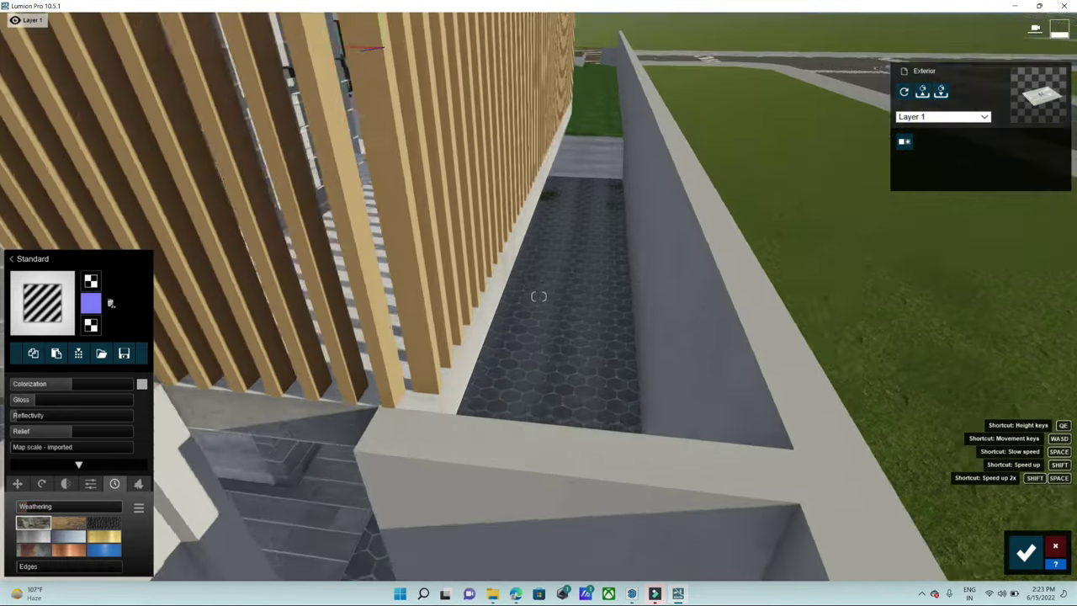
- Give the hexagonal Pave Out Main paving Standard with gloss 0.3, stronger relief and reflectivity 0.0
{"action": "right_click_drag", "start_coordinate": [538, 296], "coordinate": [539, 296]}
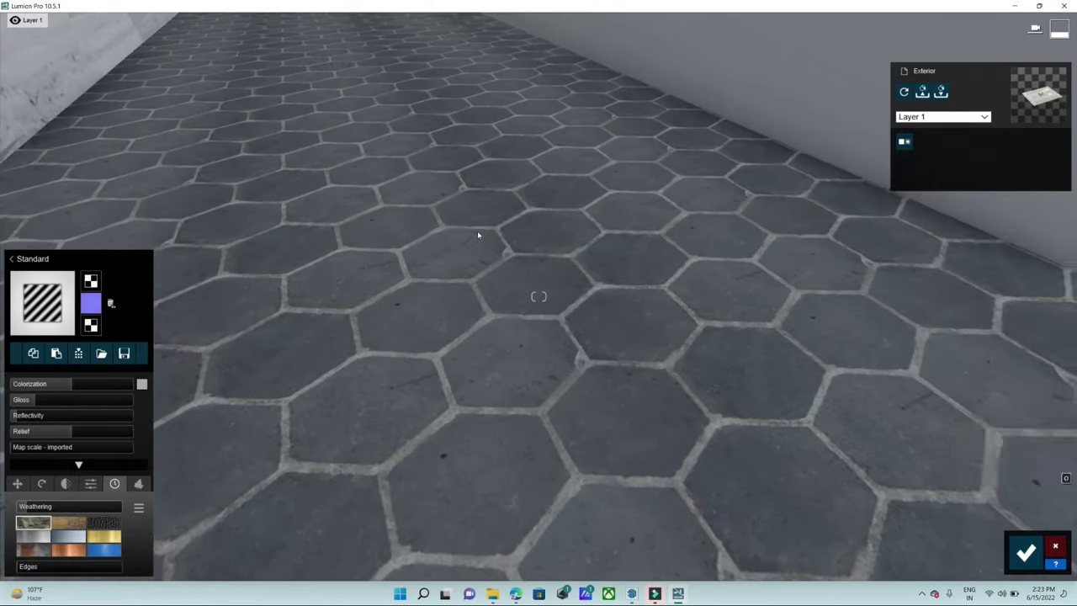
{"action": "left_click", "coordinate": [482, 230]}
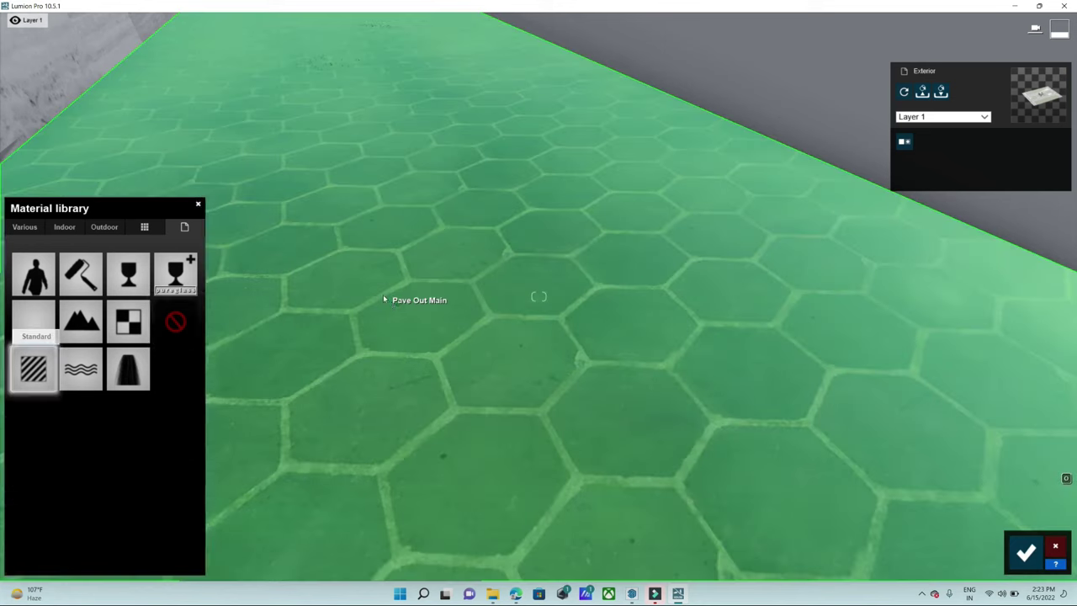
{"action": "left_click", "coordinate": [383, 298]}
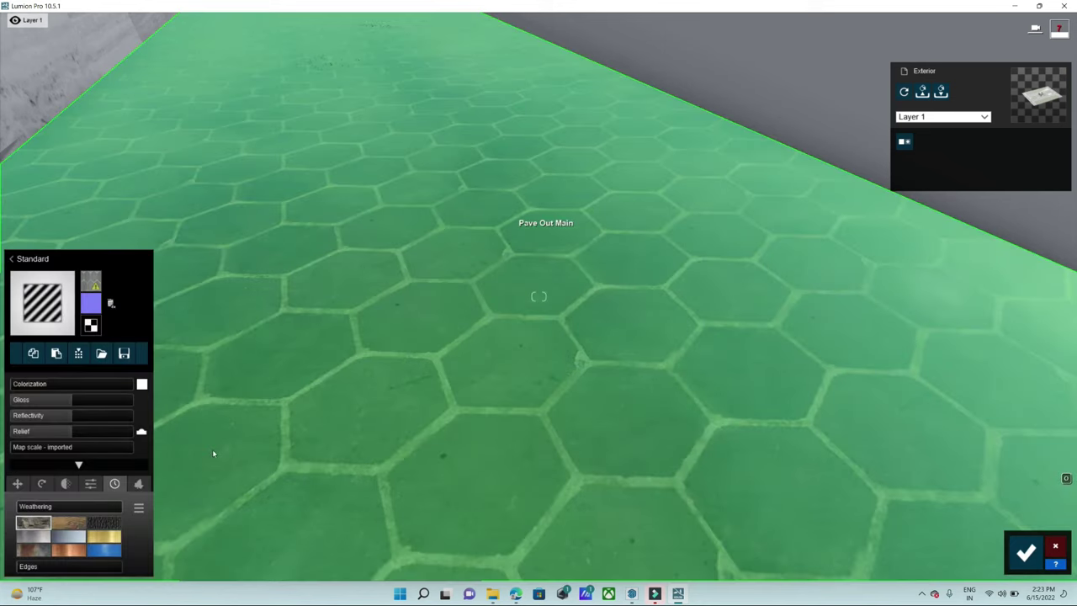
{"action": "left_click", "coordinate": [54, 406]}
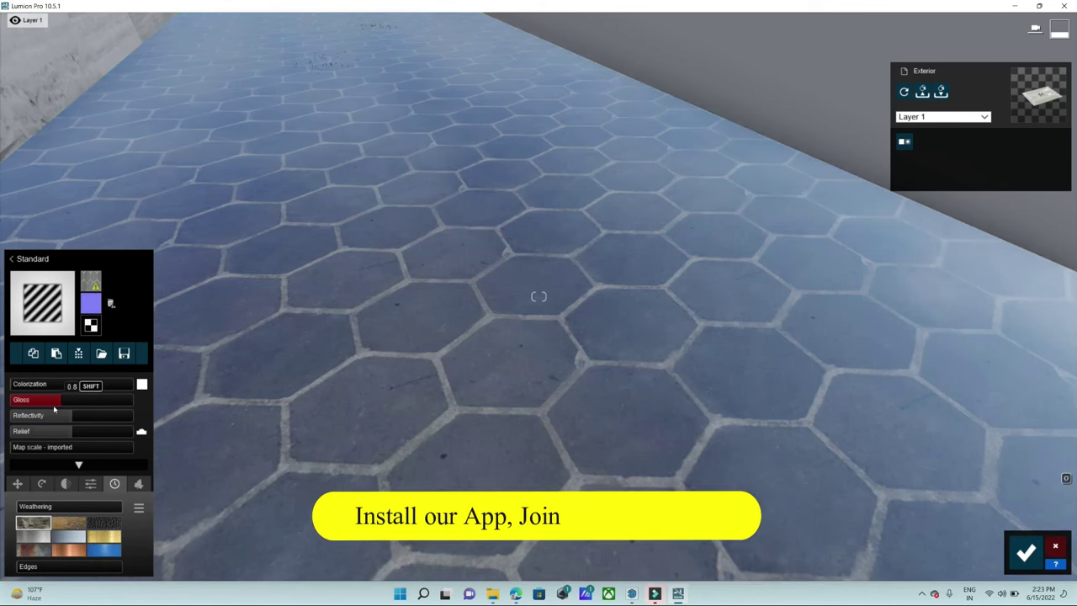
{"action": "left_click_drag", "start_coordinate": [53, 408], "coordinate": [5, 410]}
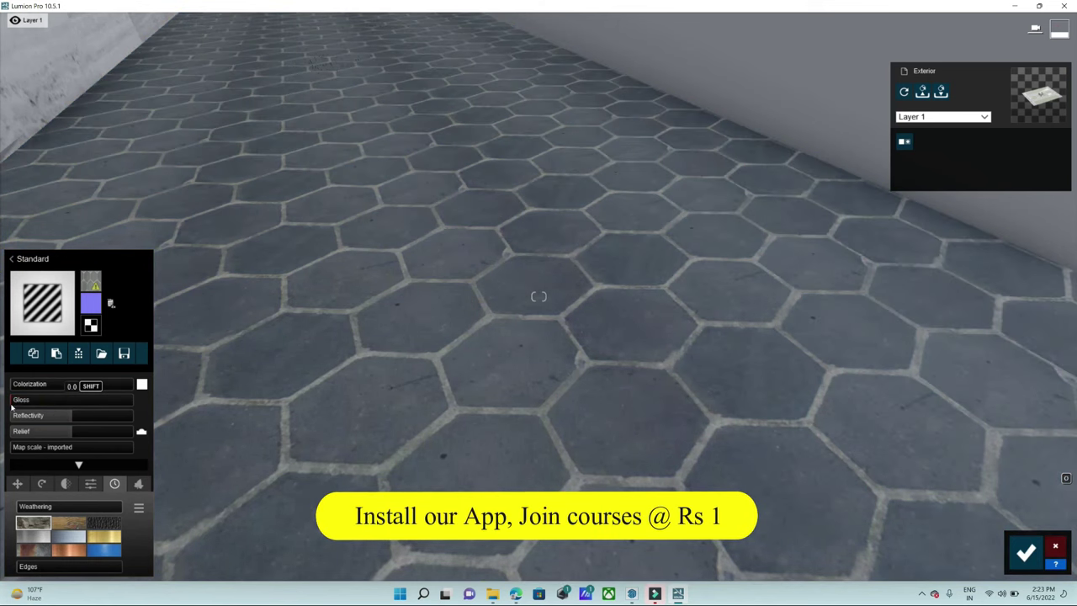
{"action": "left_click", "coordinate": [27, 400]}
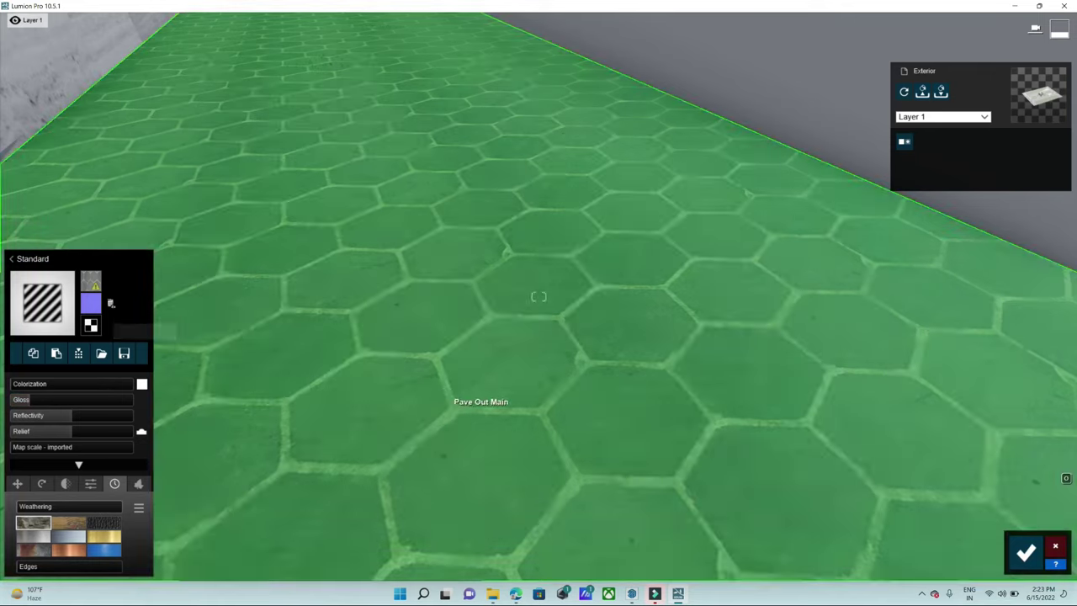
{"action": "right_click_drag", "start_coordinate": [464, 425], "coordinate": [404, 377]}
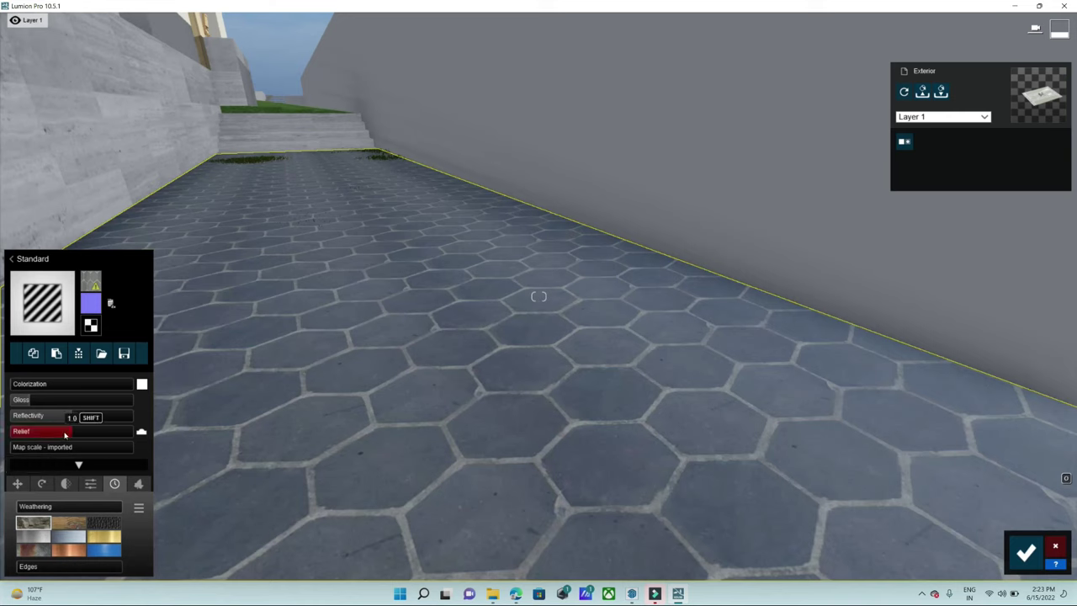
{"action": "left_click_drag", "start_coordinate": [70, 434], "coordinate": [166, 430]}
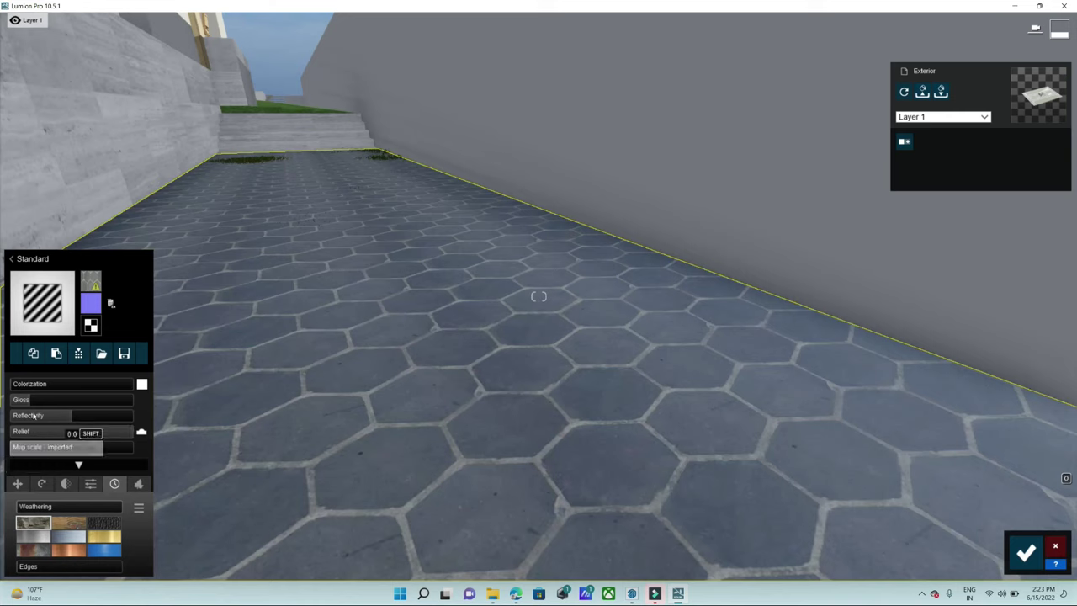
{"action": "mouse_move", "coordinate": [72, 416]}
{"action": "left_mouse_down"}
{"action": "mouse_move", "coordinate": [4, 421]}
{"action": "mouse_move", "coordinate": [32, 402]}
{"action": "left_mouse_up"}
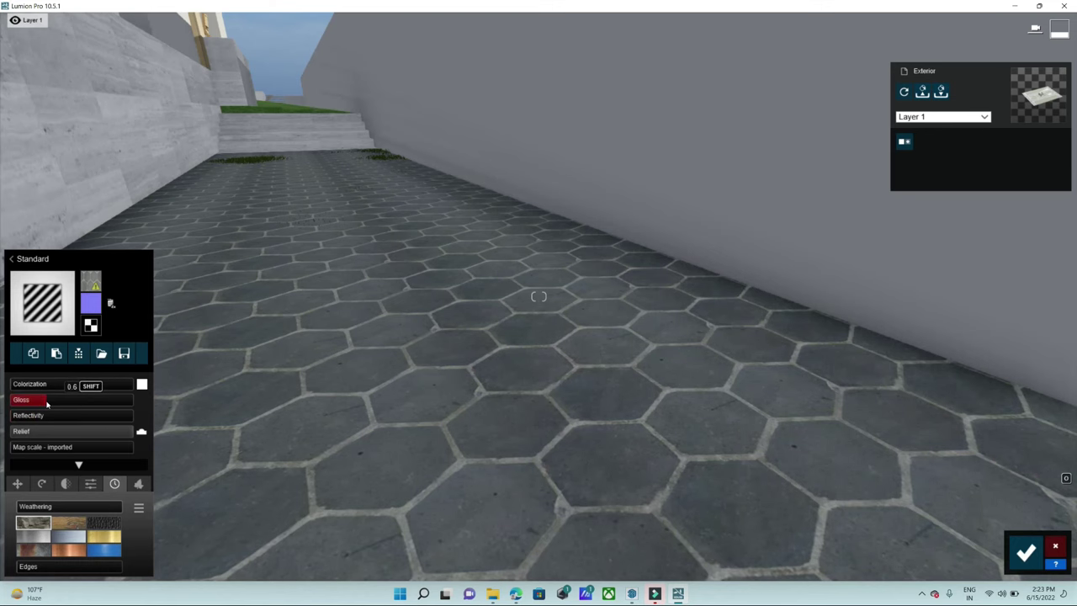
{"action": "mouse_move", "coordinate": [538, 296]}
{"action": "right_mouse_down"}
{"action": "mouse_move", "coordinate": [505, 278]}
{"action": "mouse_move", "coordinate": [486, 394]}
{"action": "right_mouse_up"}
- Apply Standard to the travertine stairs with low gloss, some weathering and slightly lower reflectivity
{"action": "key", "text": "w"}
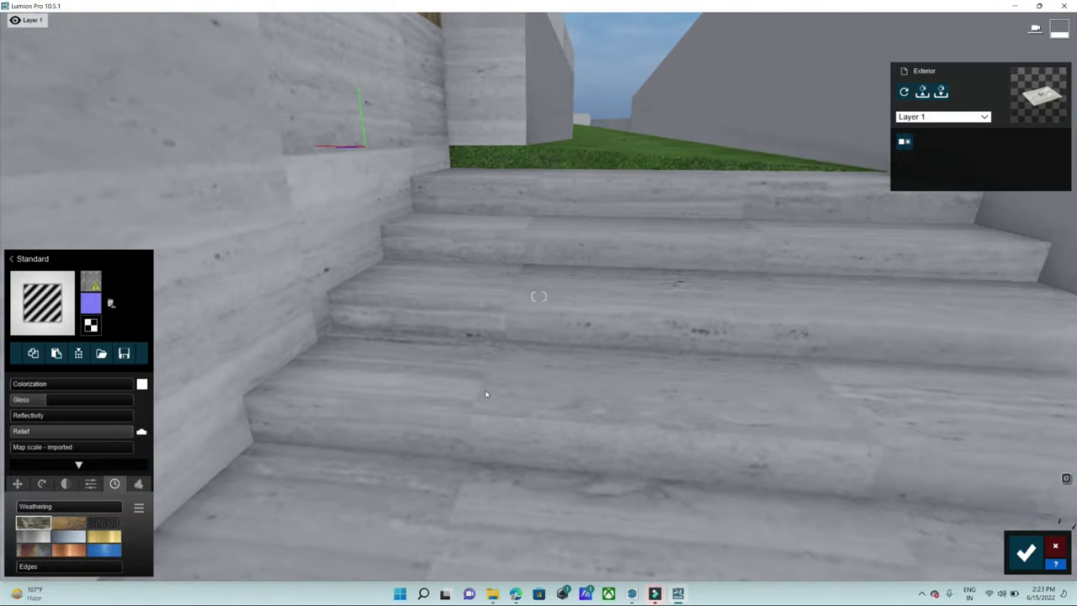
{"action": "left_click", "coordinate": [485, 394]}
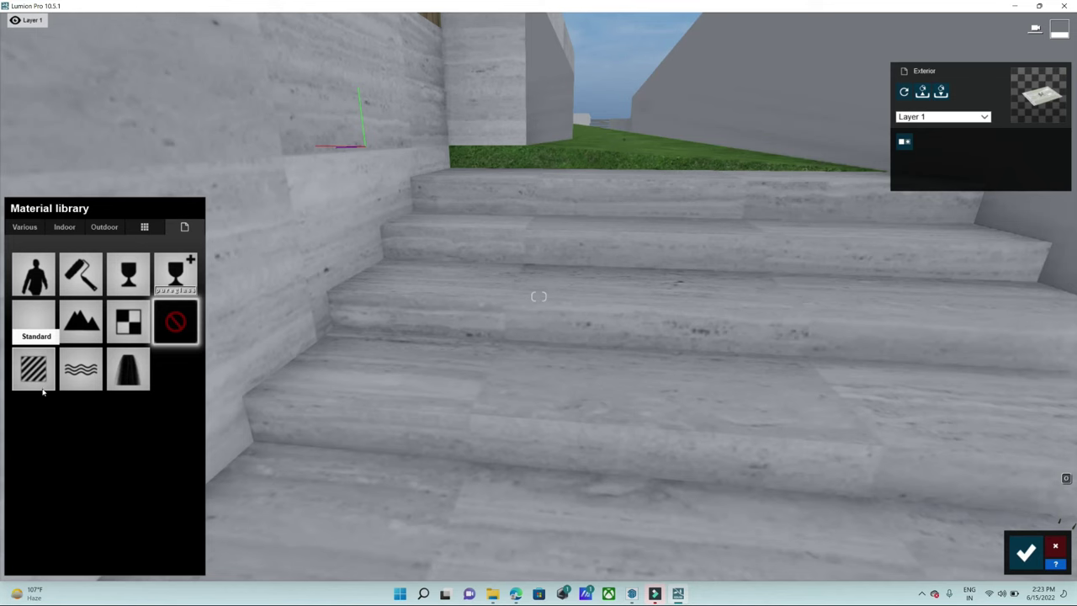
{"action": "left_click", "coordinate": [43, 390]}
{"action": "left_click_drag", "start_coordinate": [50, 409], "coordinate": [11, 407]}
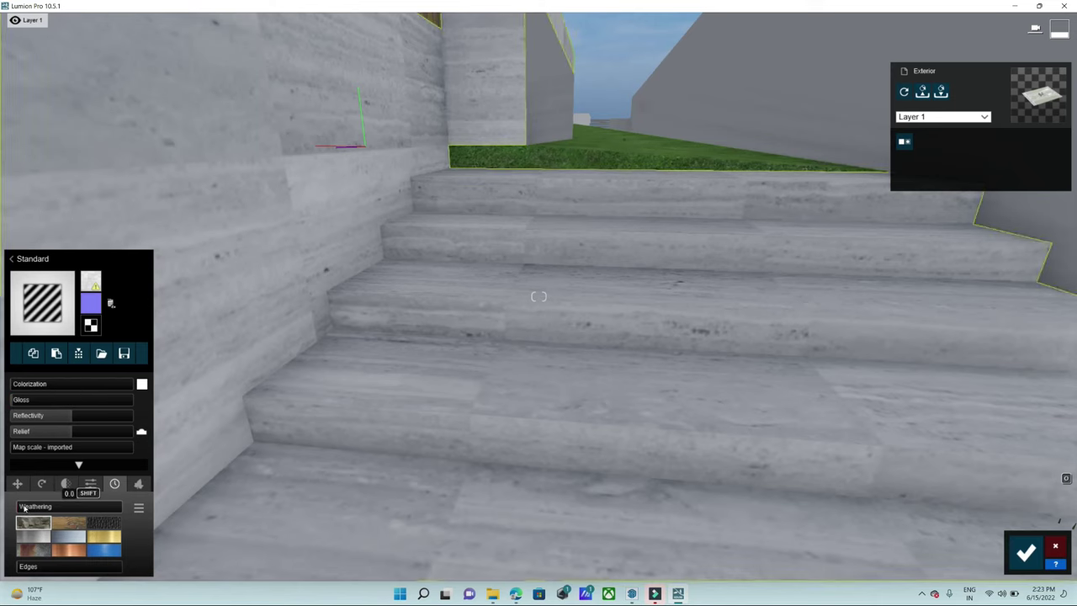
{"action": "left_click_drag", "start_coordinate": [23, 507], "coordinate": [46, 509]}
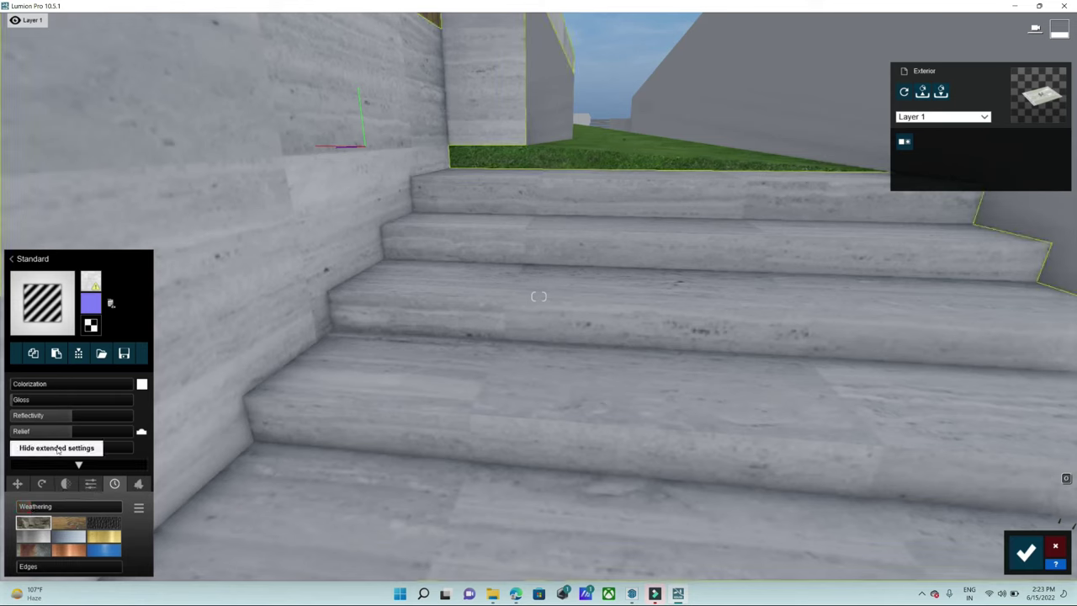
{"action": "mouse_move", "coordinate": [67, 419]}
{"action": "left_mouse_down"}
{"action": "mouse_move", "coordinate": [36, 428]}
{"action": "mouse_move", "coordinate": [38, 408]}
{"action": "left_mouse_up"}
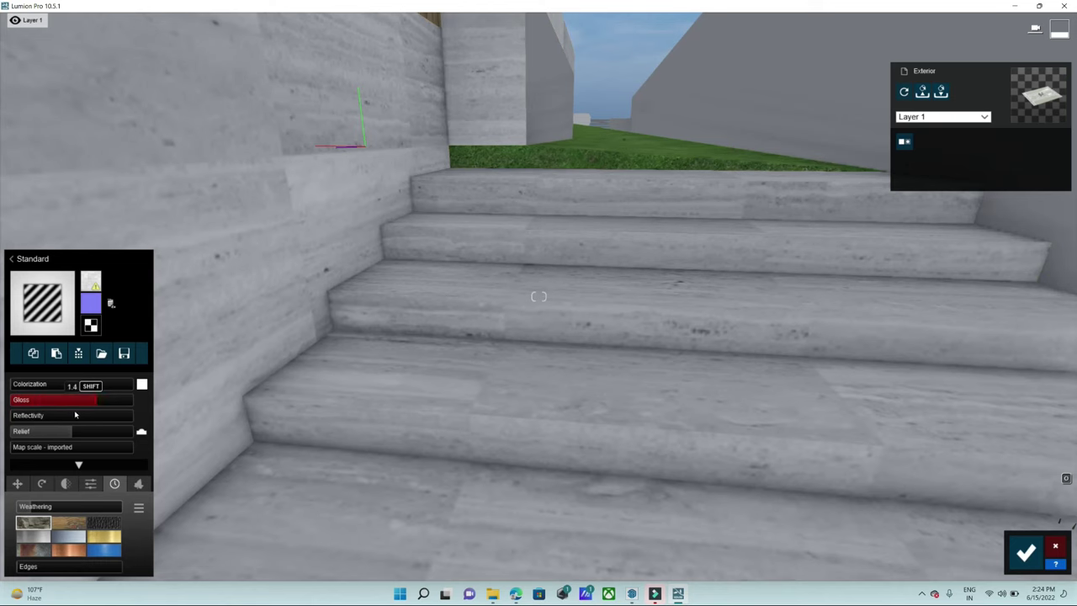
{"action": "right_click_drag", "start_coordinate": [19, 409], "coordinate": [19, 471]}
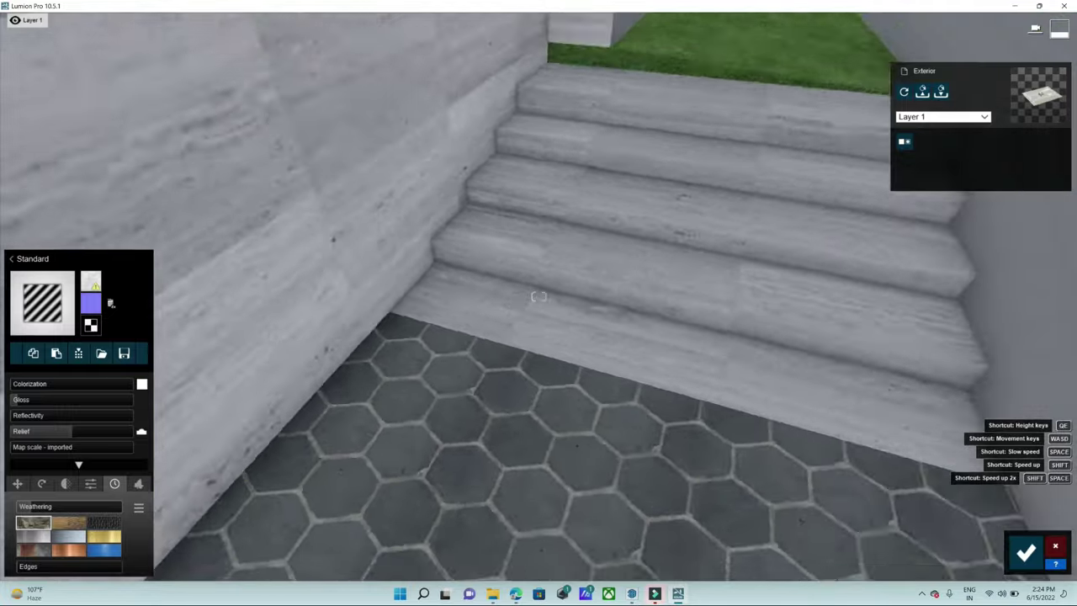
{"action": "right_click_drag", "start_coordinate": [539, 296], "coordinate": [538, 296]}
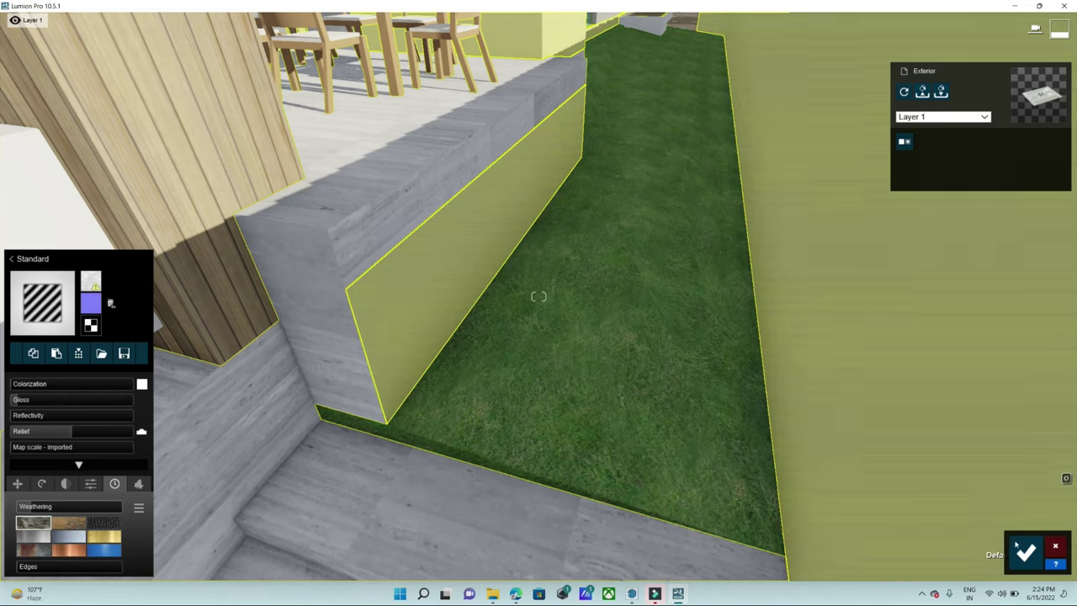
- Confirm the stair material and select the grass strip between the courtyard walls
{"action": "left_click", "coordinate": [1025, 552]}
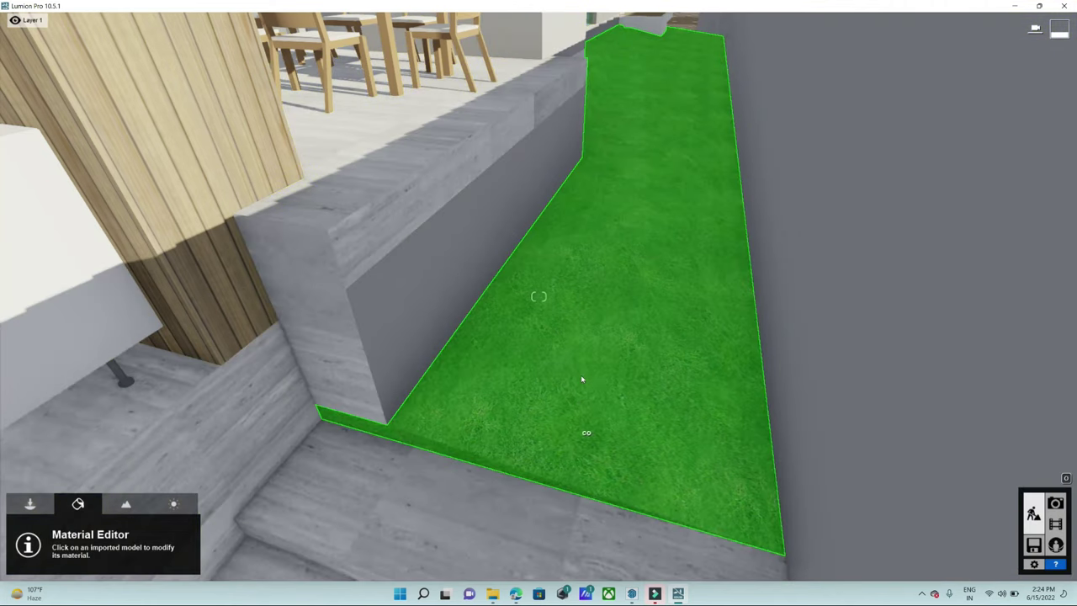
{"action": "left_click", "coordinate": [529, 502]}
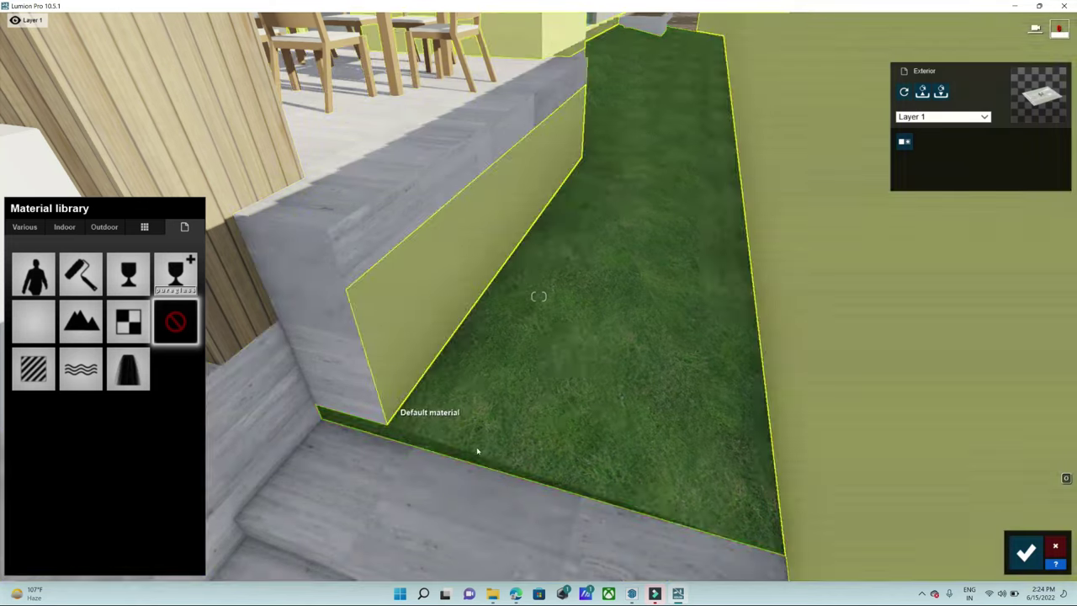
{"action": "right_click_drag", "start_coordinate": [476, 446], "coordinate": [471, 547]}
{"action": "right_click_drag", "start_coordinate": [538, 296], "coordinate": [538, 252]}
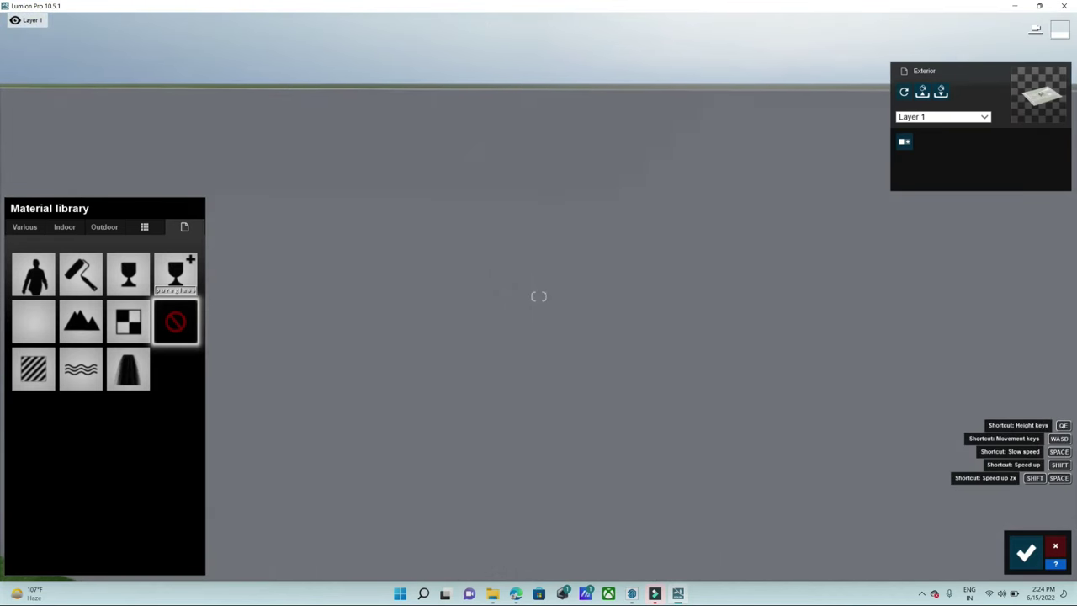
{"action": "right_click_drag", "start_coordinate": [539, 296], "coordinate": [539, 353]}
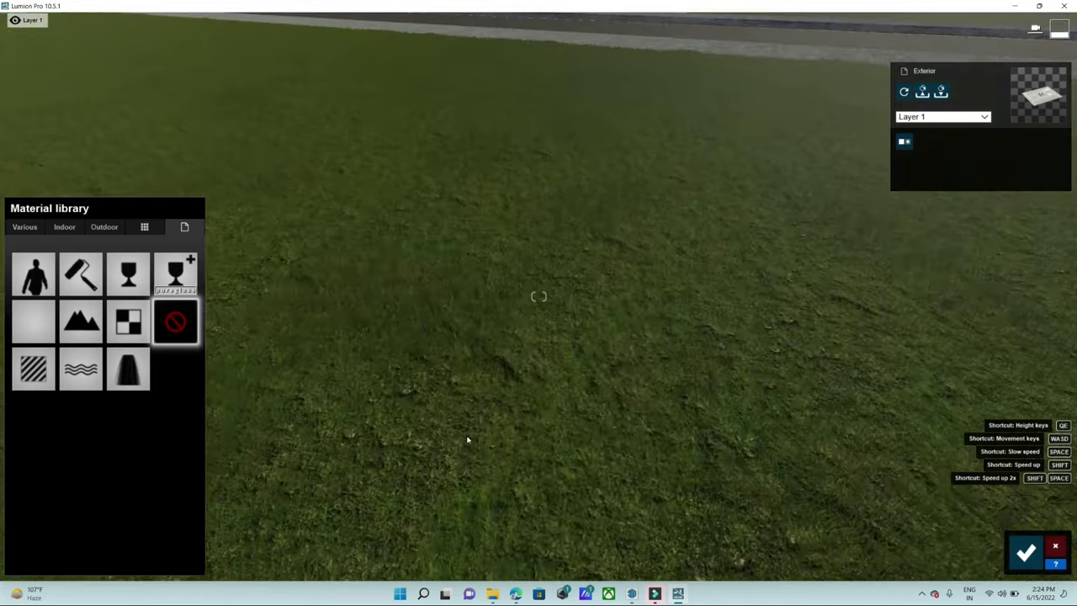
{"action": "right_click_drag", "start_coordinate": [539, 296], "coordinate": [505, 296]}
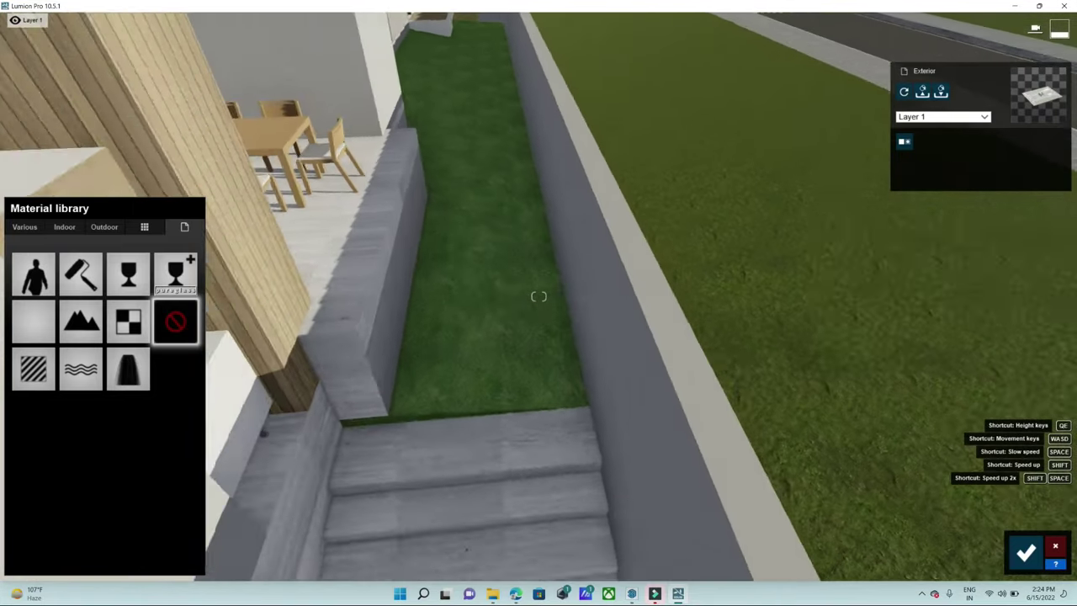
{"action": "key", "text": "w"}
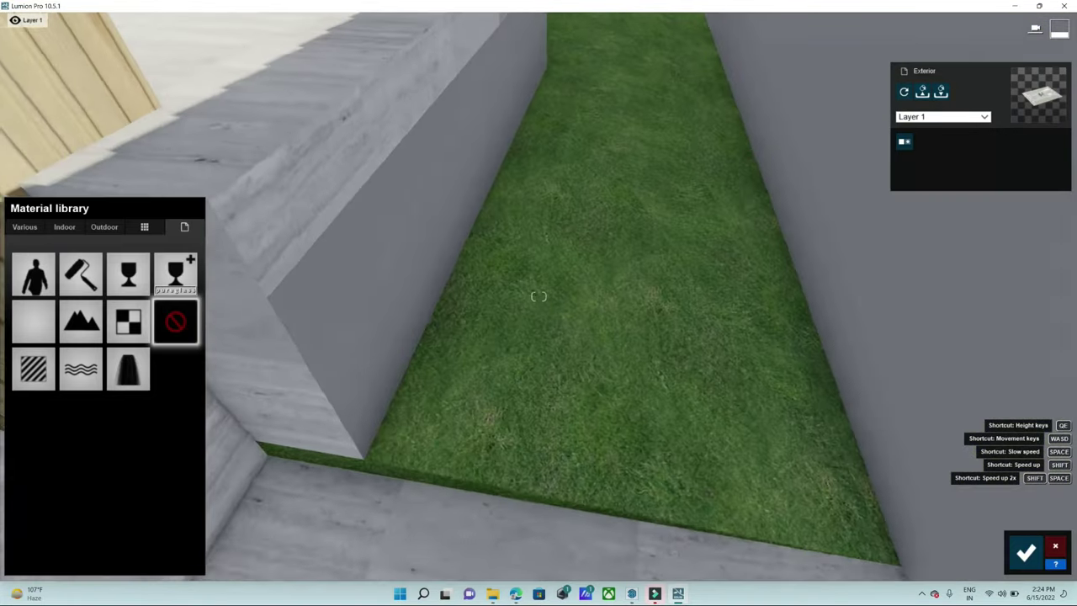
- Give the grass strip a darker Various > 3D Grass material and save it
{"action": "left_click", "coordinate": [34, 227]}
{"action": "left_click", "coordinate": [68, 259]}
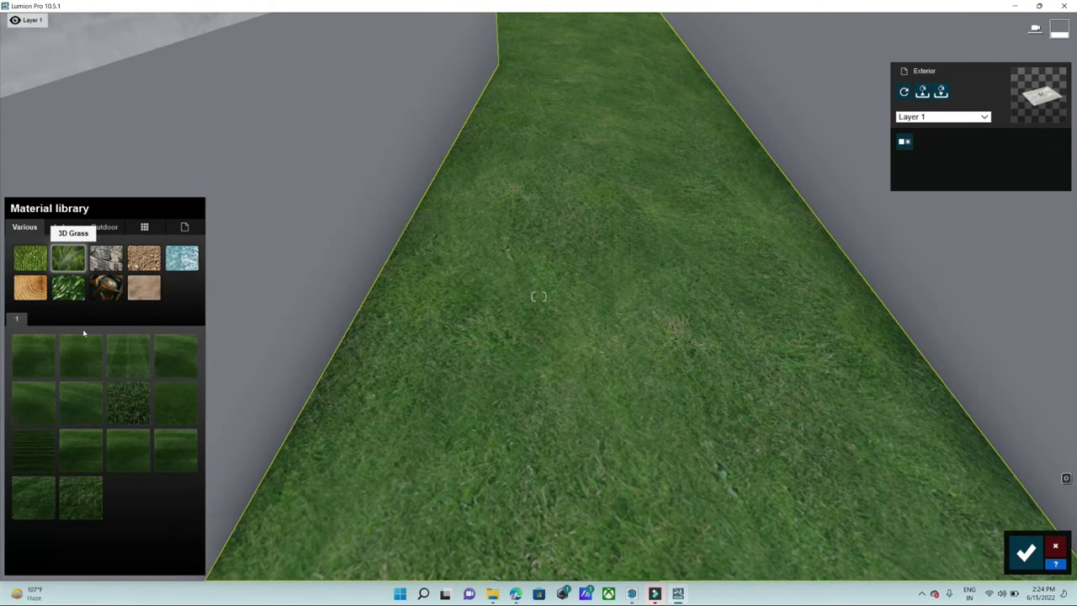
{"action": "left_click", "coordinate": [175, 357]}
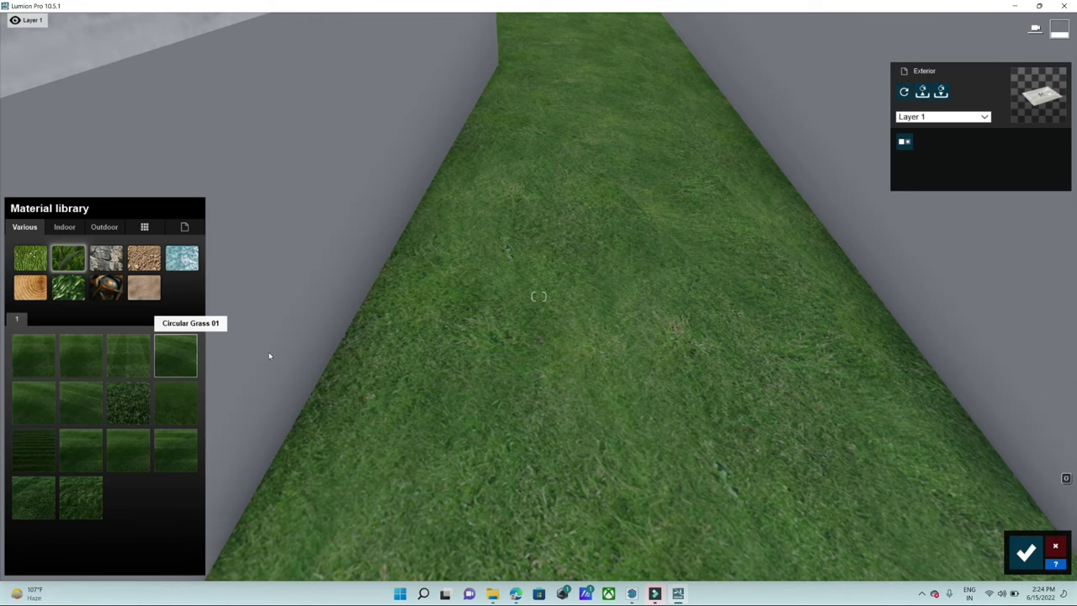
{"action": "left_click", "coordinate": [175, 358]}
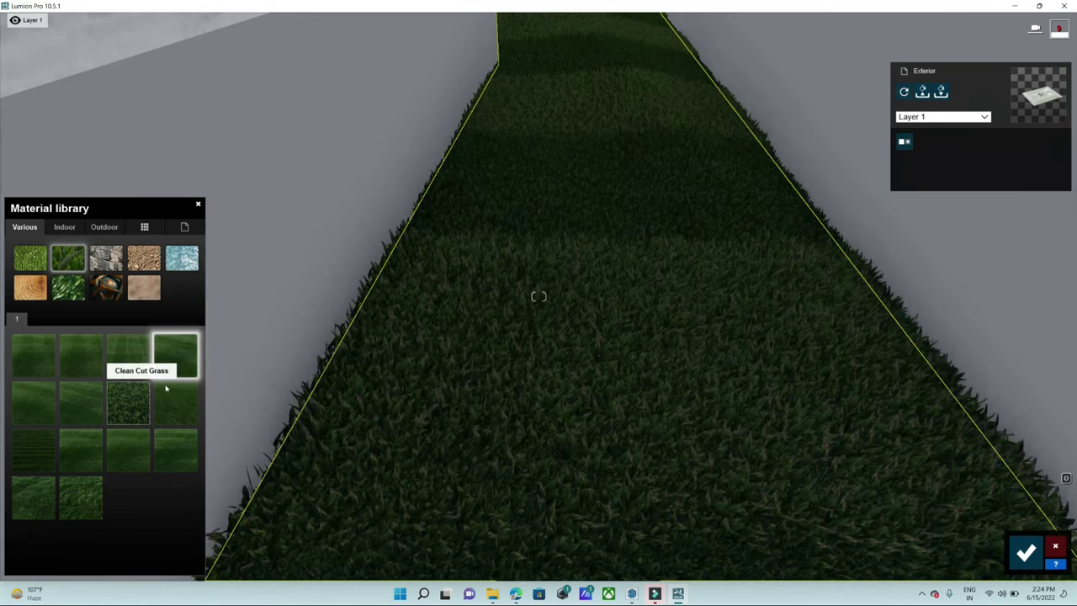
{"action": "left_click", "coordinate": [164, 419]}
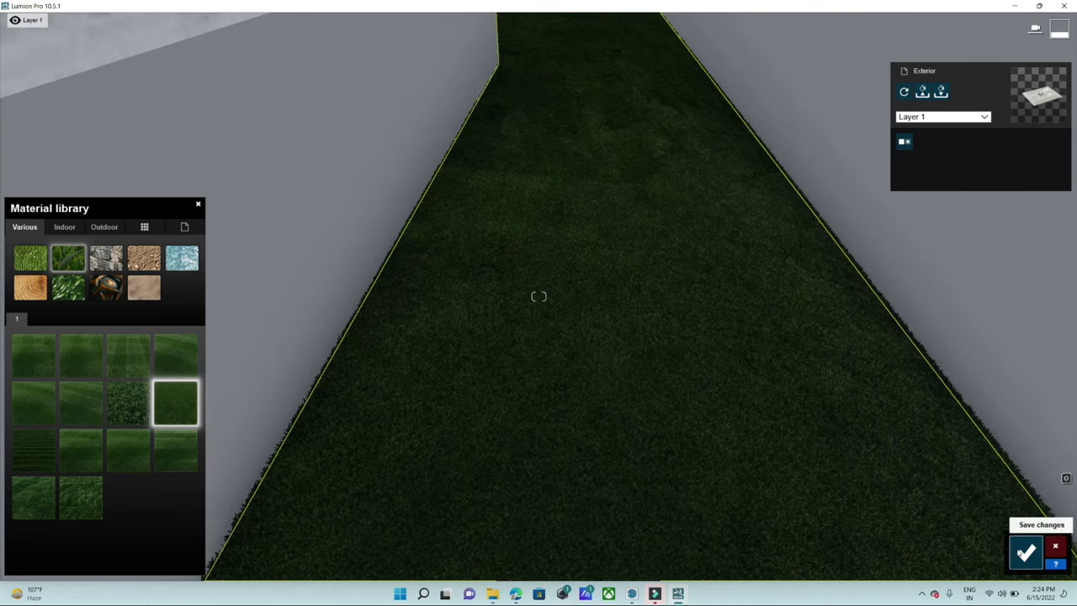
{"action": "left_click", "coordinate": [1026, 553]}
{"action": "right_click_drag", "start_coordinate": [538, 297], "coordinate": [538, 296]}
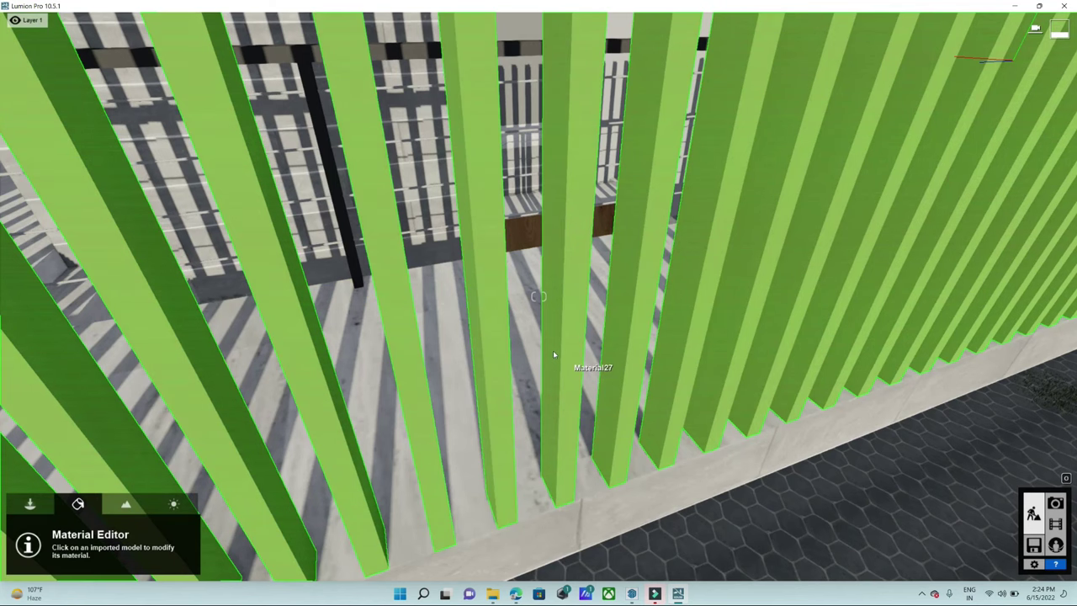
- Apply Standard to the wooden slats with gloss 0.6 and a darker brown tint (R 114 G 88 B 59)
{"action": "left_click", "coordinate": [552, 357]}
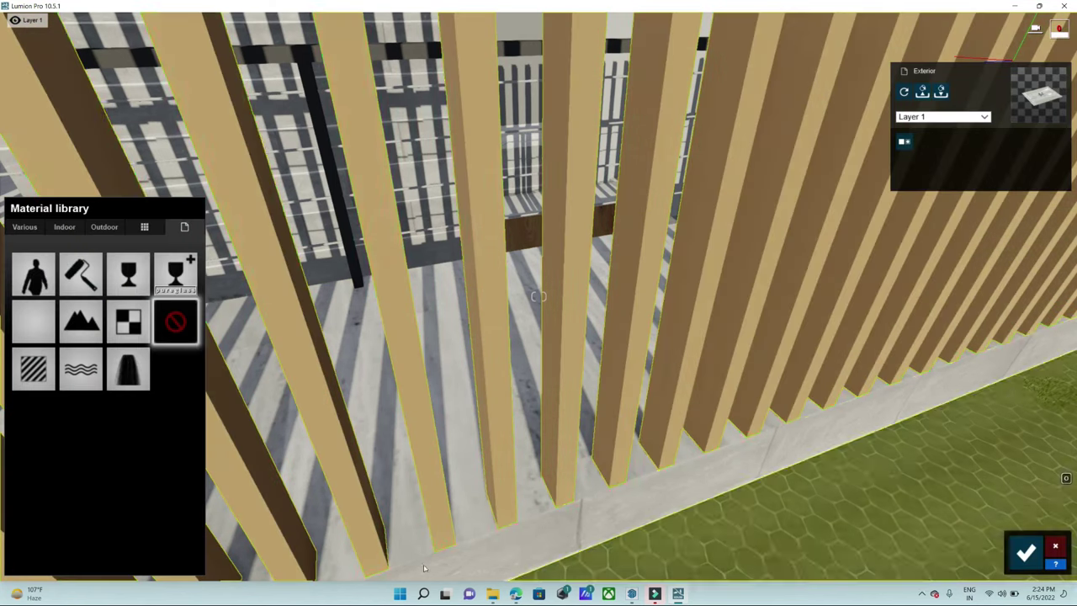
{"action": "left_click", "coordinate": [42, 383]}
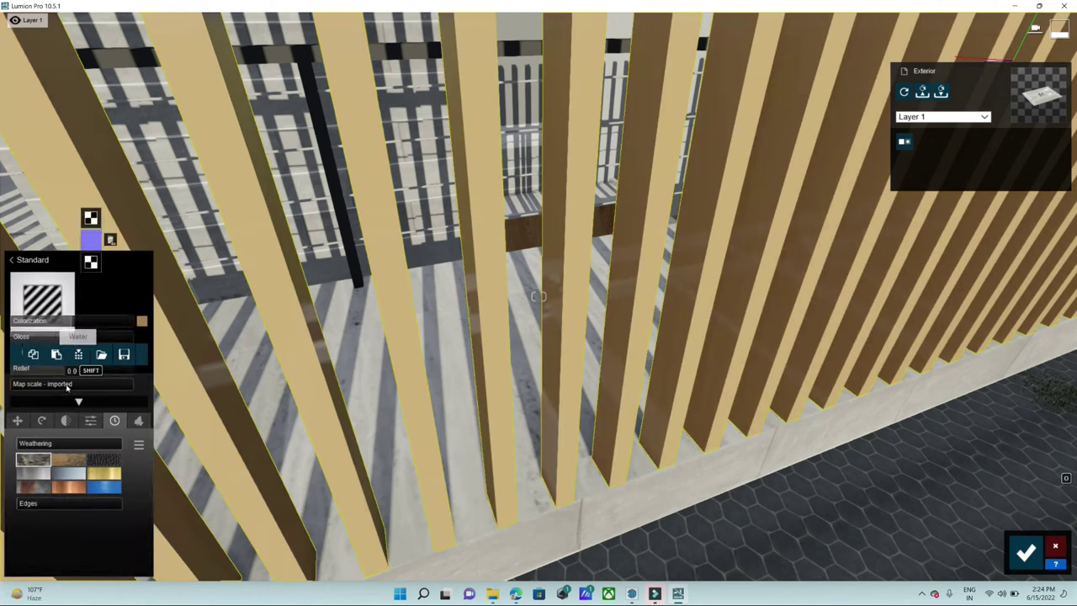
{"action": "left_click", "coordinate": [60, 407]}
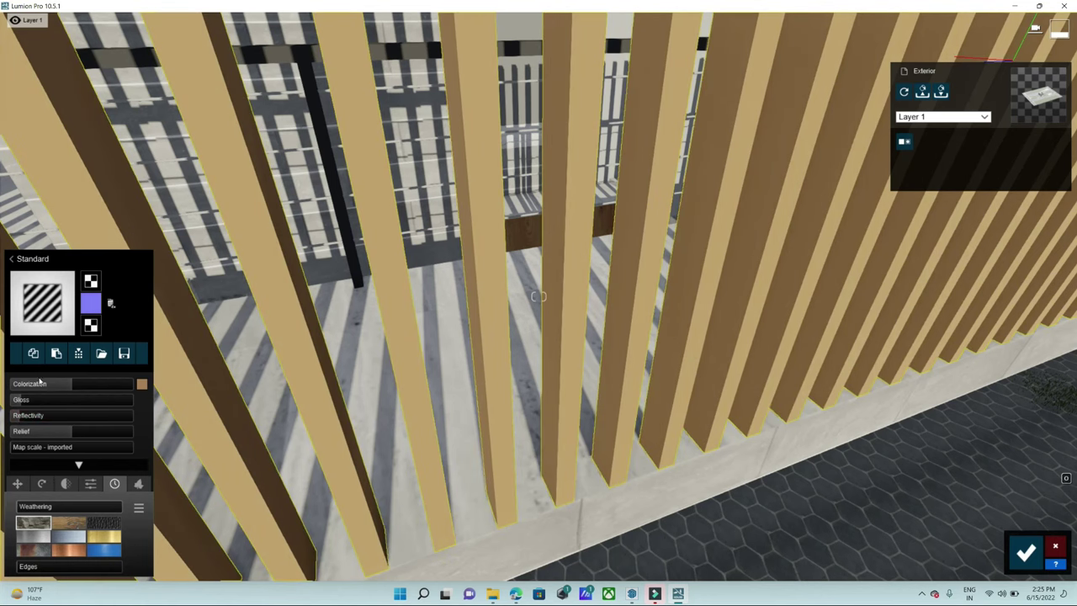
{"action": "left_click", "coordinate": [143, 385]}
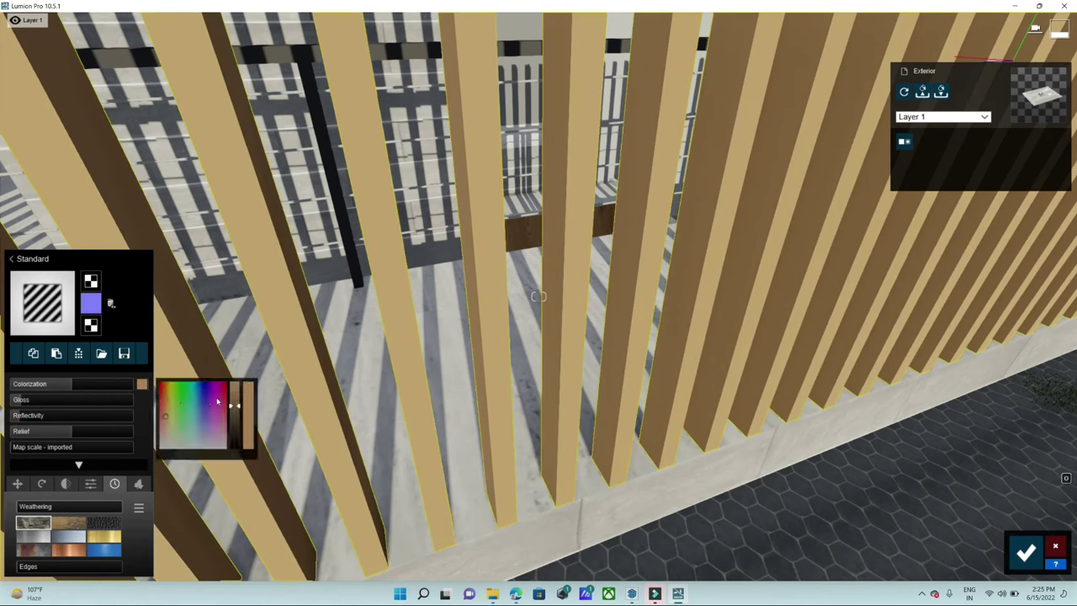
{"action": "left_click_drag", "start_coordinate": [237, 412], "coordinate": [237, 418]}
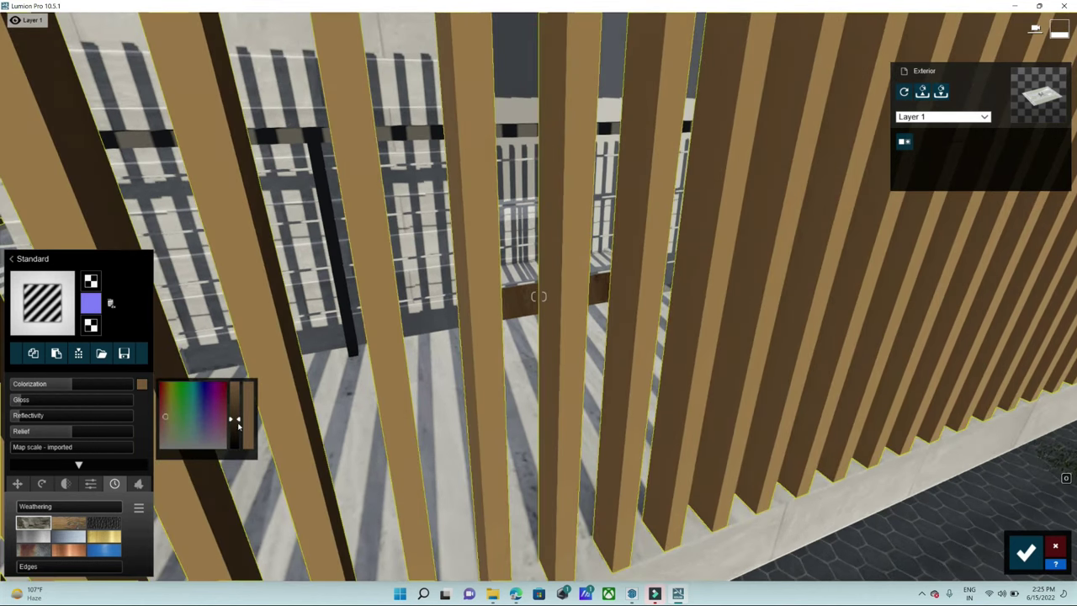
{"action": "left_click_drag", "start_coordinate": [237, 418], "coordinate": [238, 427]}
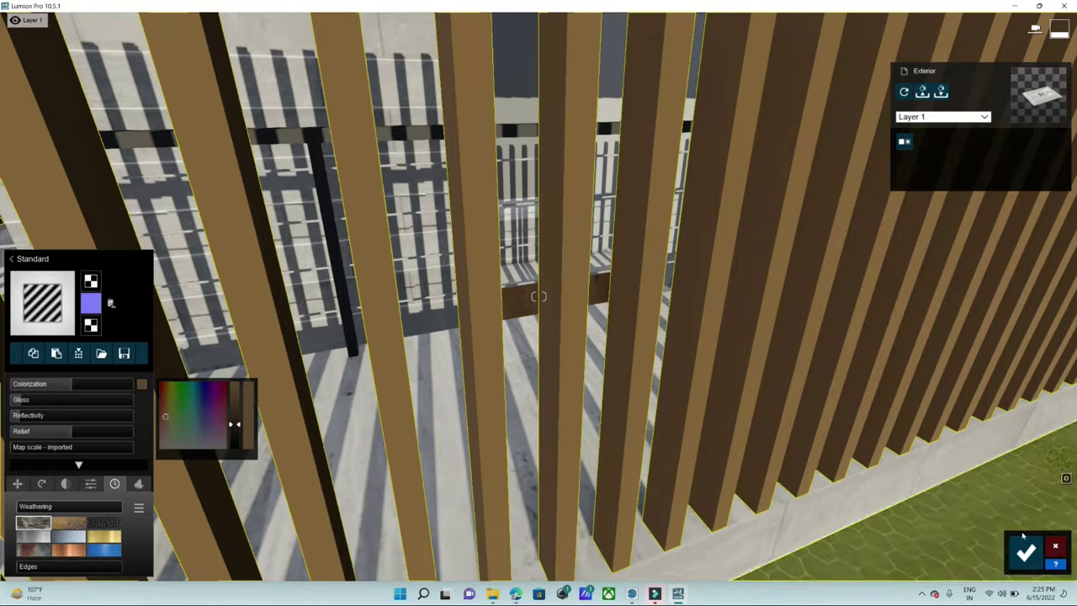
- Keep the slat material changes and zoom out from the villa
{"action": "left_click", "coordinate": [1025, 552]}
{"action": "scroll", "coordinate": [590, 435], "scroll_direction": "down", "scroll_amount": 10}
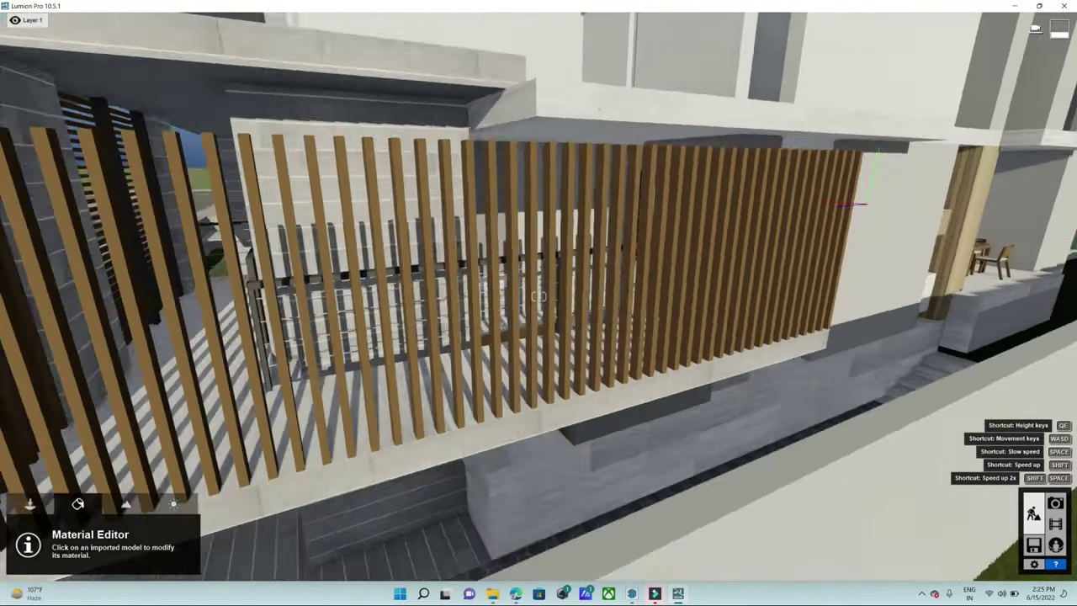
{"action": "scroll", "coordinate": [591, 435], "scroll_direction": "down", "scroll_amount": 5}
{"action": "scroll", "coordinate": [590, 435], "scroll_direction": "down", "scroll_amount": 5}
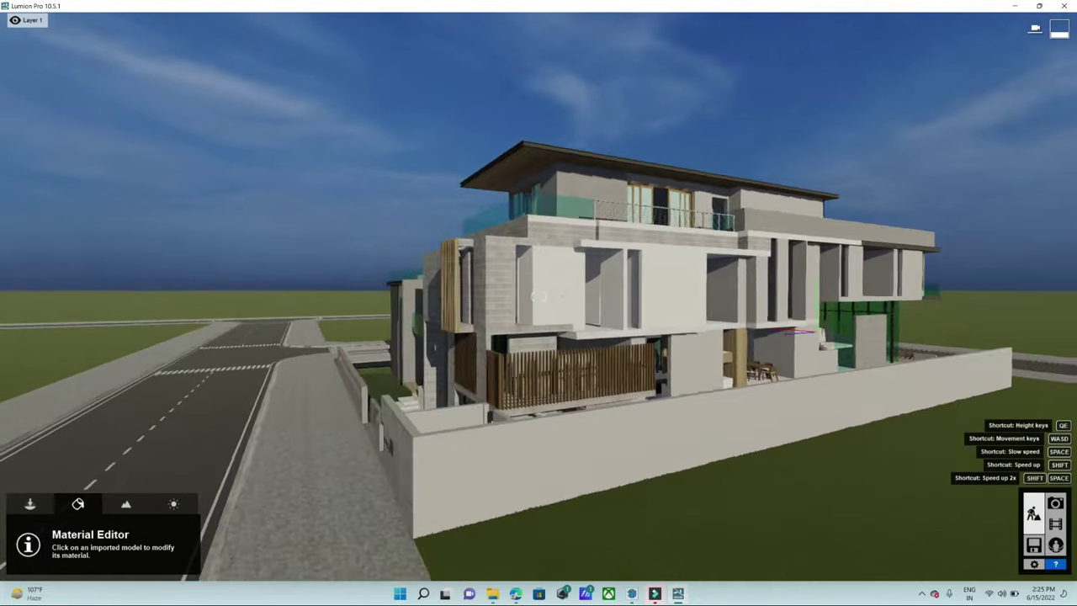
- Orbit to the house's left side and close in on the glass balcony
{"action": "right_click_drag", "start_coordinate": [539, 296], "coordinate": [455, 296]}
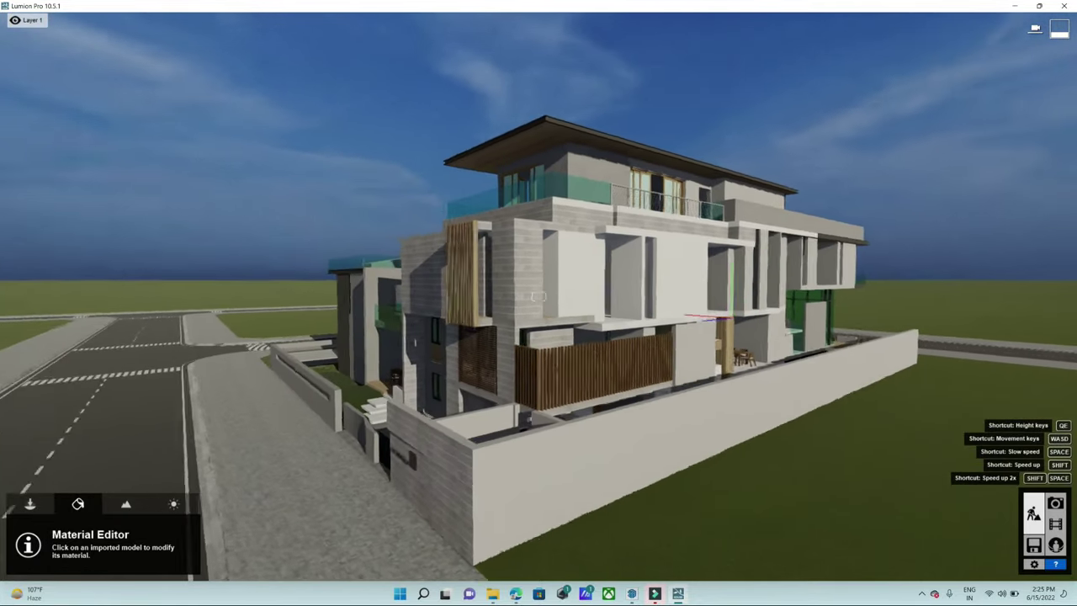
{"action": "right_click_drag", "start_coordinate": [539, 296], "coordinate": [454, 296]}
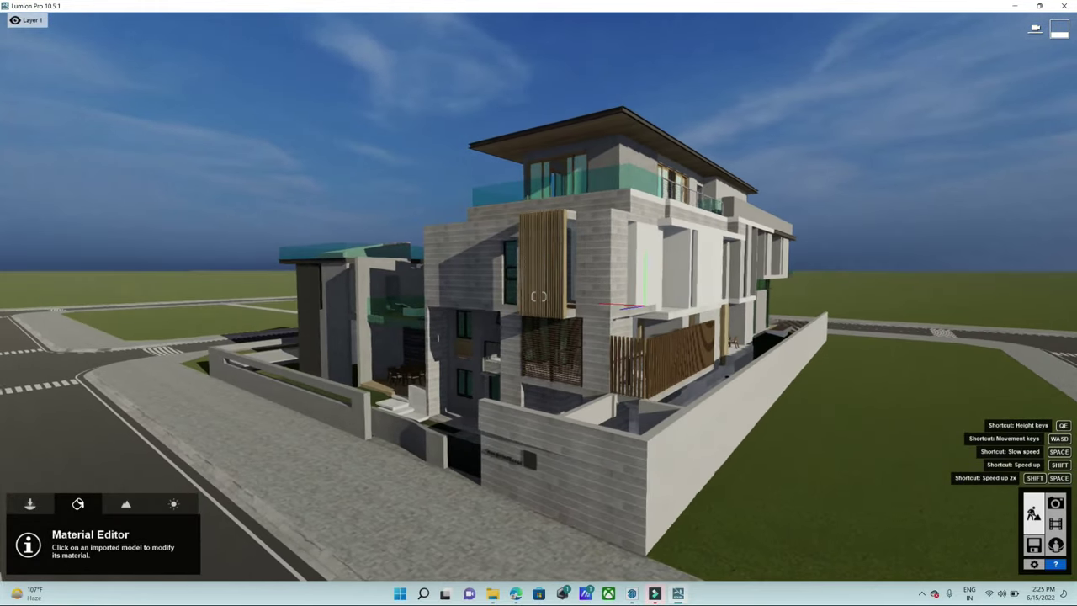
{"action": "scroll", "coordinate": [538, 296], "scroll_direction": "up", "scroll_amount": 3}
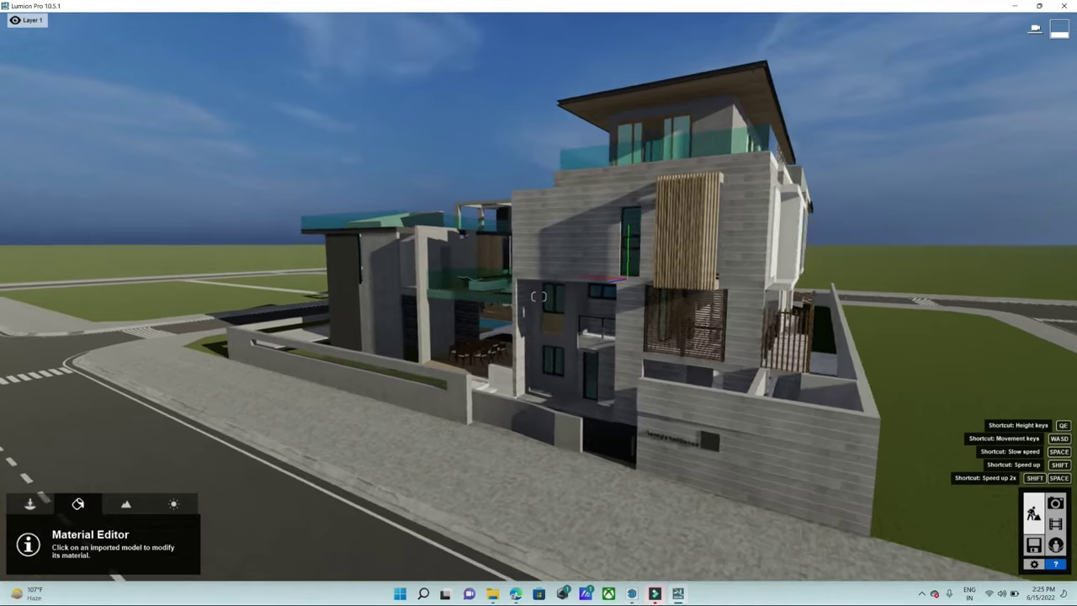
{"action": "scroll", "coordinate": [539, 296], "scroll_direction": "up", "scroll_amount": 5}
{"action": "right_click_drag", "start_coordinate": [538, 296], "coordinate": [576, 318]}
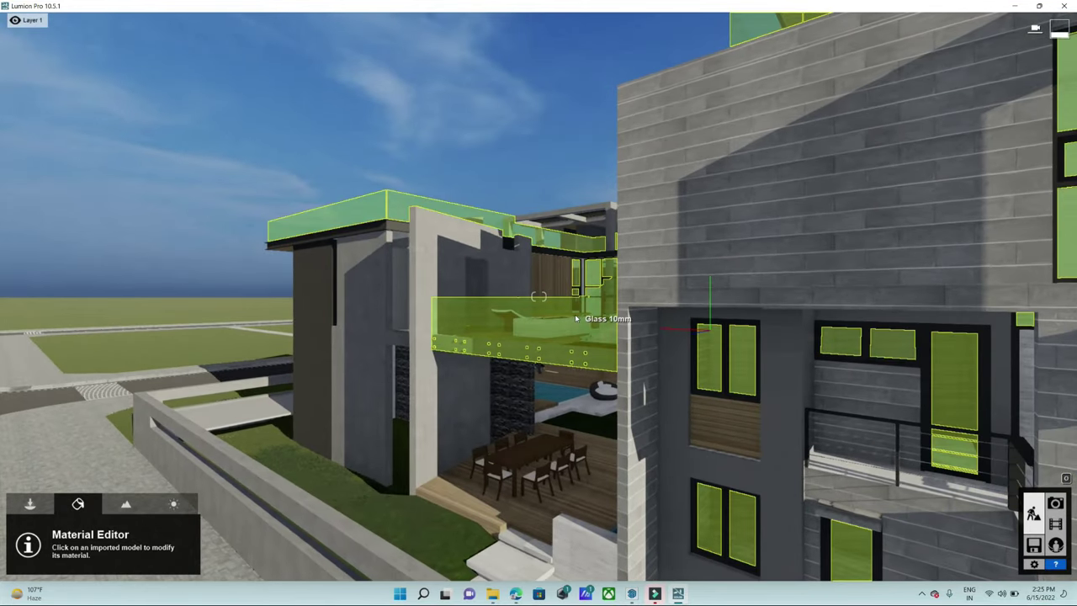
- Replace the teal balcony glass with clear Interior Glass 001 from the Indoor library
{"action": "left_click", "coordinate": [576, 318]}
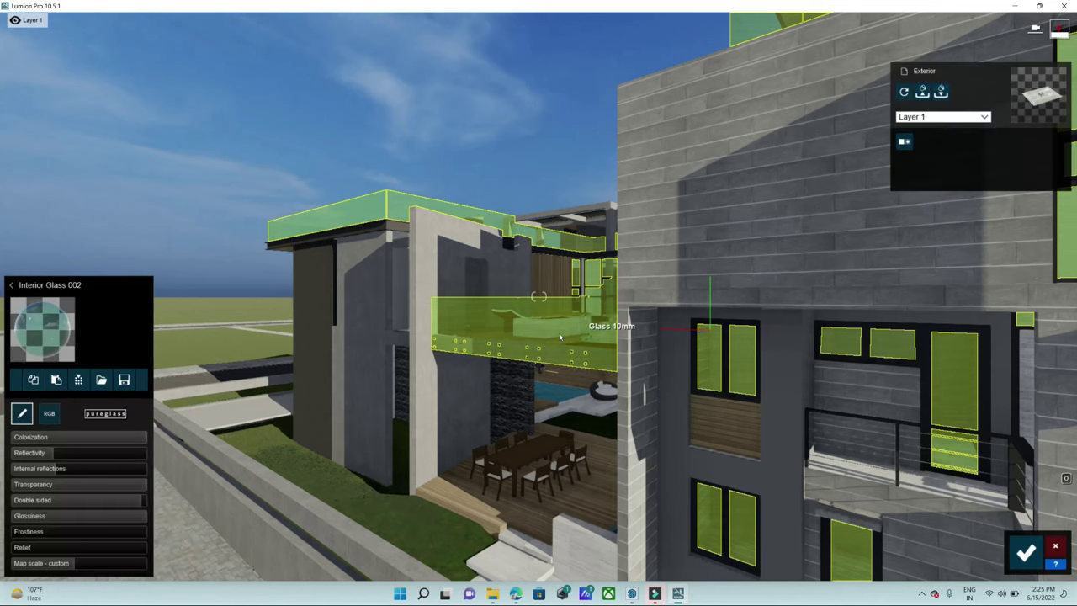
{"action": "left_click", "coordinate": [12, 285]}
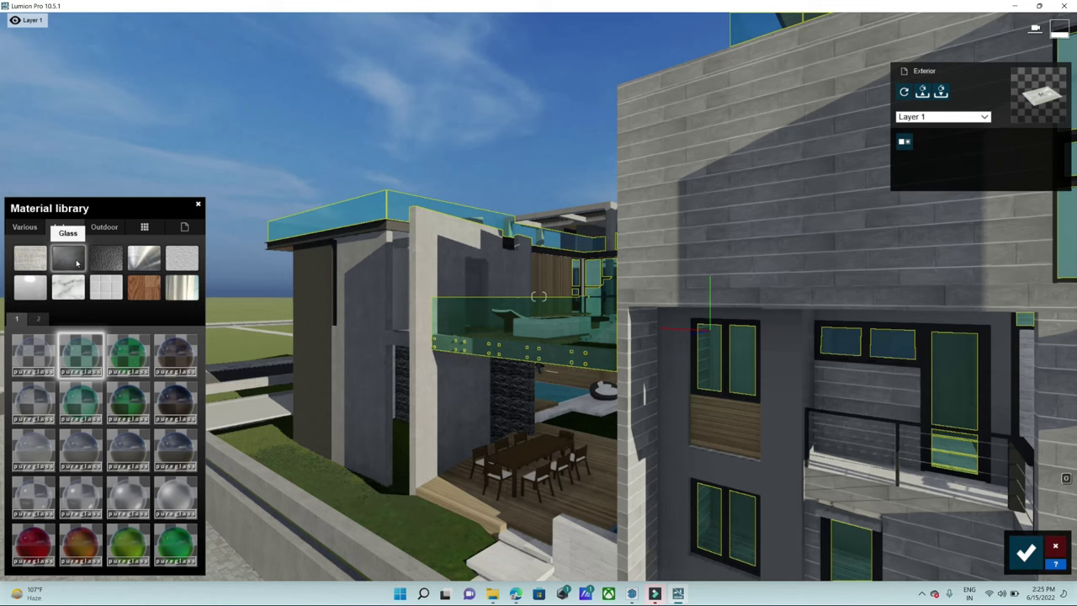
{"action": "left_click", "coordinate": [38, 363]}
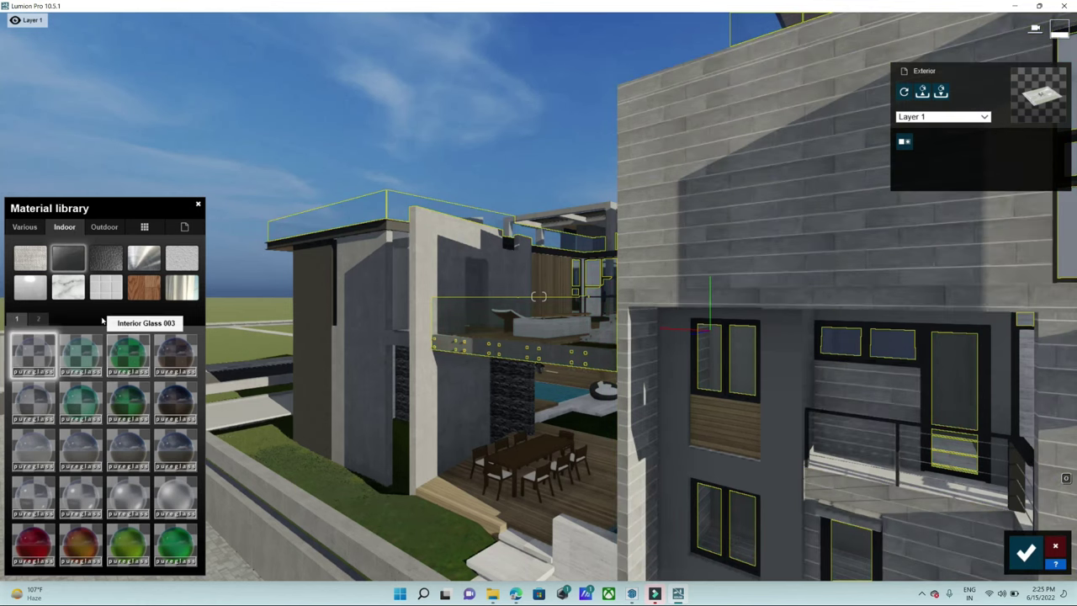
{"action": "left_click", "coordinate": [26, 227]}
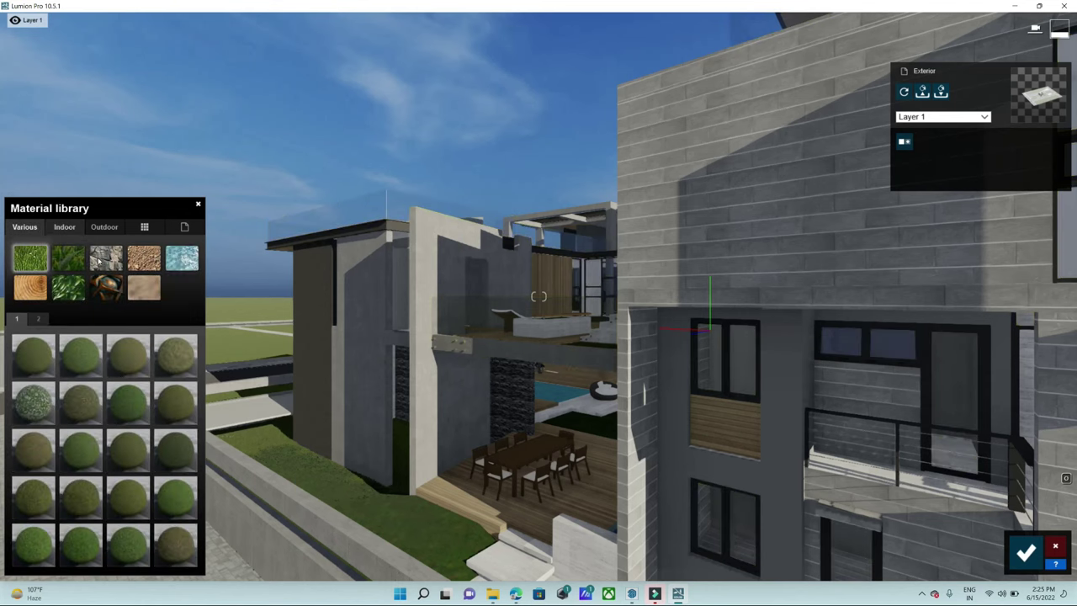
{"action": "left_click", "coordinate": [63, 228]}
- Fly inside toward the black steel stair railings
{"action": "key", "text": "w"}
{"action": "mouse_move", "coordinate": [538, 296]}
{"action": "right_mouse_down"}
{"action": "mouse_move", "coordinate": [714, 415]}
{"action": "mouse_move", "coordinate": [513, 422]}
{"action": "right_mouse_up"}
{"action": "key", "text": "w"}
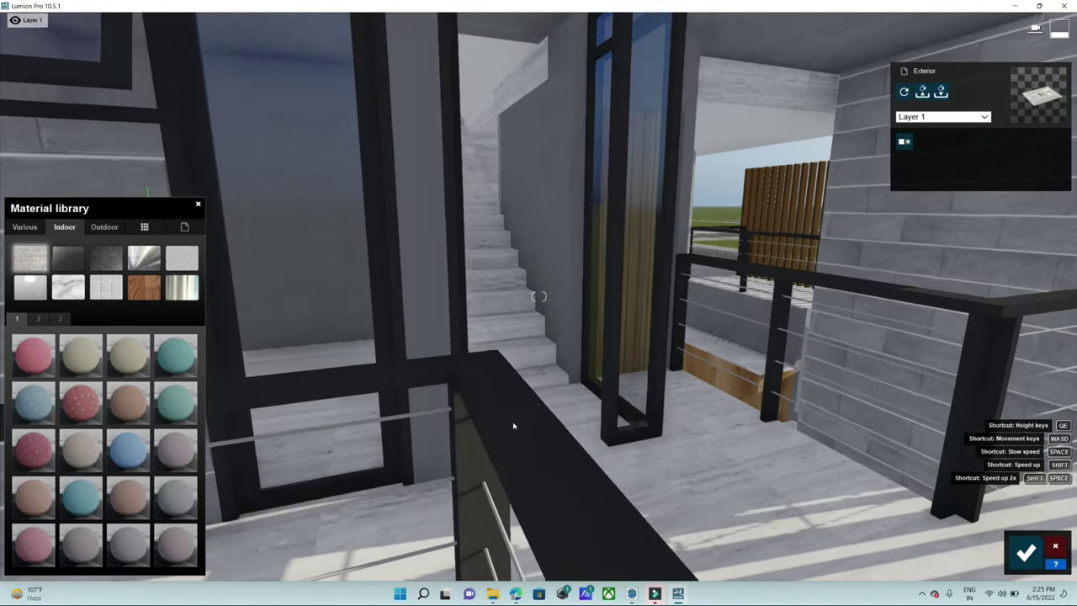
- Give the black steel railings Standard with gloss 0.6, reflectivity 0.5 and weathering 0.0
{"action": "left_click", "coordinate": [513, 422]}
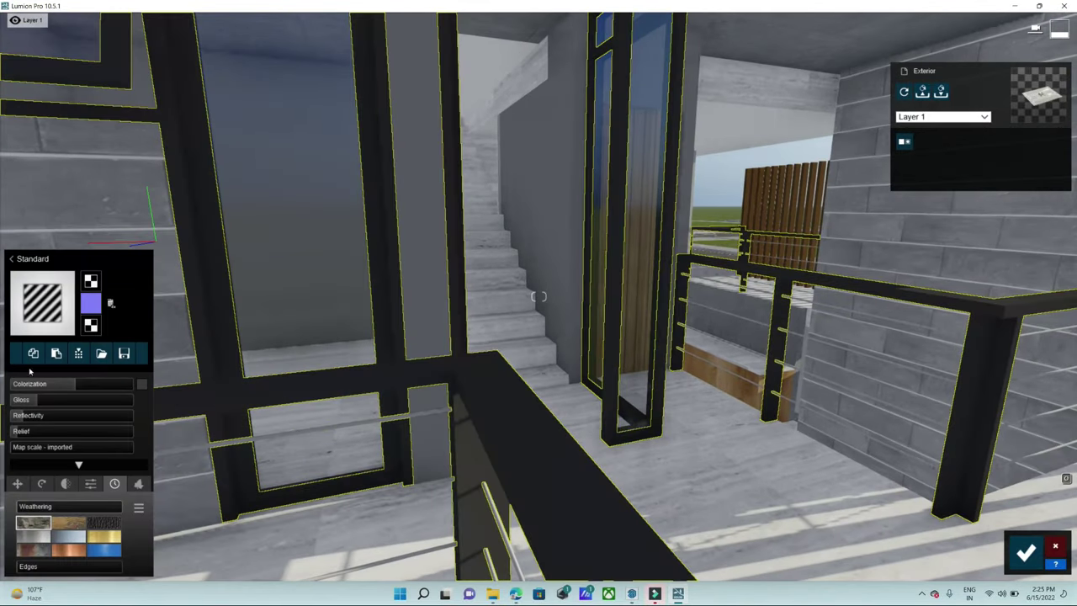
{"action": "mouse_move", "coordinate": [43, 405]}
{"action": "left_mouse_down"}
{"action": "mouse_move", "coordinate": [67, 407]}
{"action": "mouse_move", "coordinate": [42, 406]}
{"action": "left_mouse_up"}
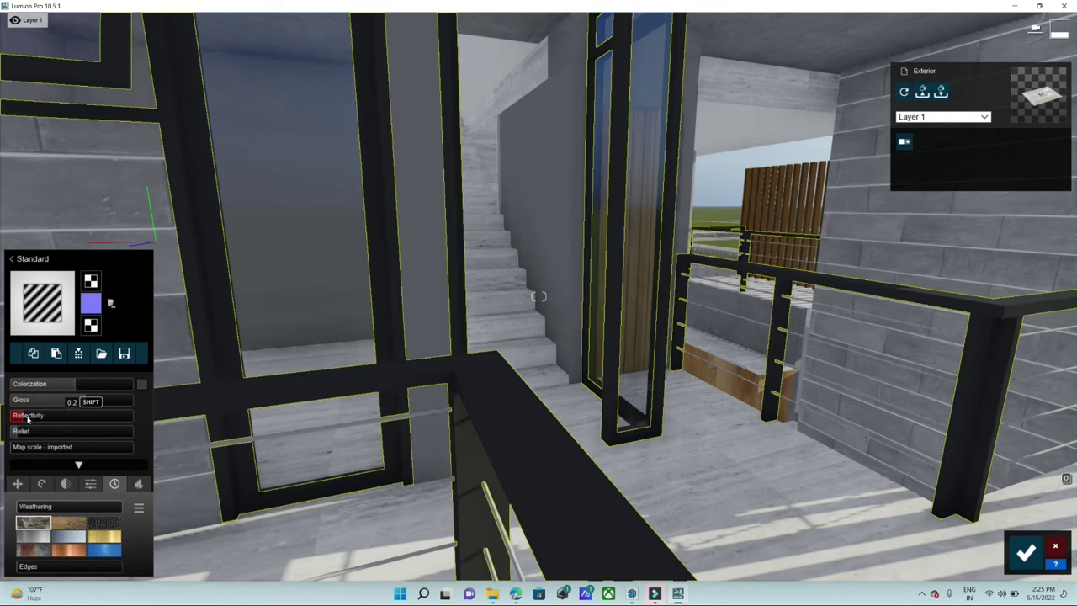
{"action": "left_click", "coordinate": [41, 417]}
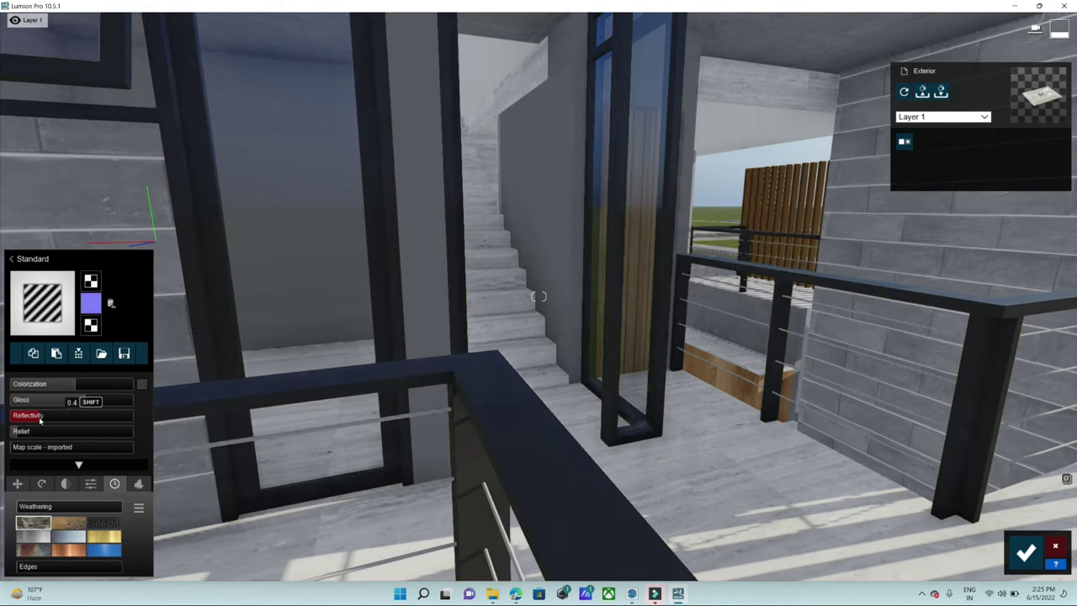
{"action": "mouse_move", "coordinate": [78, 464]}
{"action": "left_click", "coordinate": [69, 536]}
{"action": "mouse_move", "coordinate": [20, 509]}
{"action": "left_mouse_down"}
{"action": "mouse_move", "coordinate": [35, 508]}
{"action": "mouse_move", "coordinate": [1, 519]}
{"action": "left_mouse_up"}
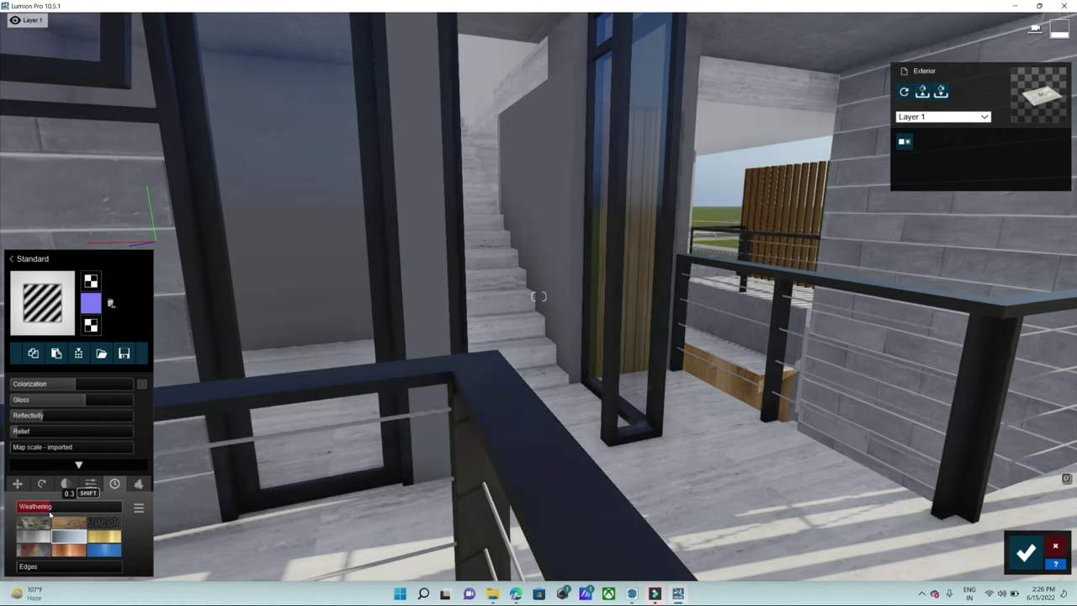
{"action": "left_click_drag", "start_coordinate": [19, 518], "coordinate": [13, 521]}
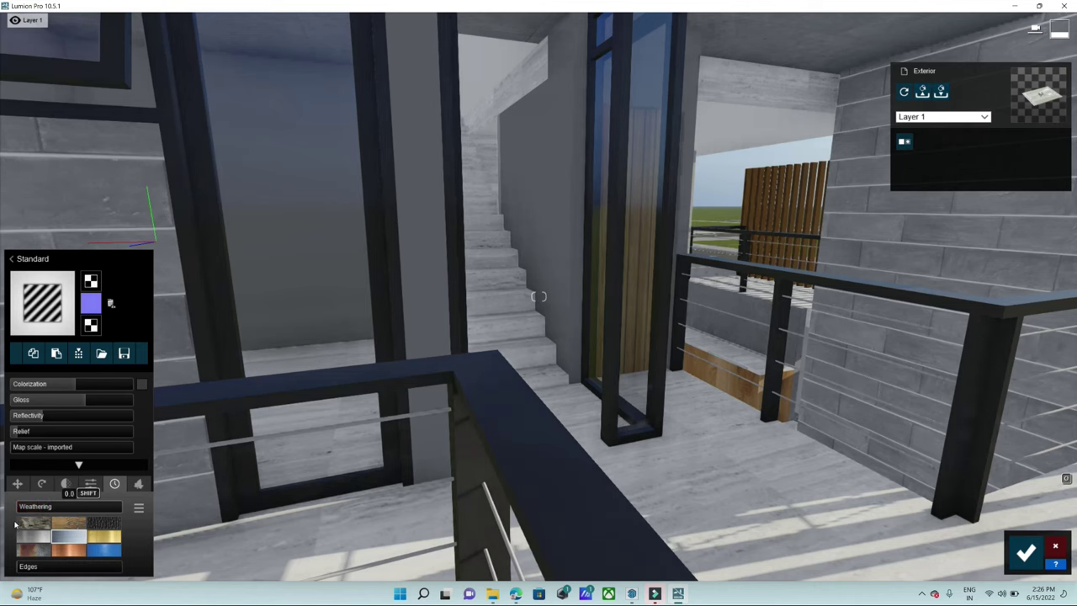
{"action": "right_click_drag", "start_coordinate": [28, 522], "coordinate": [202, 521]}
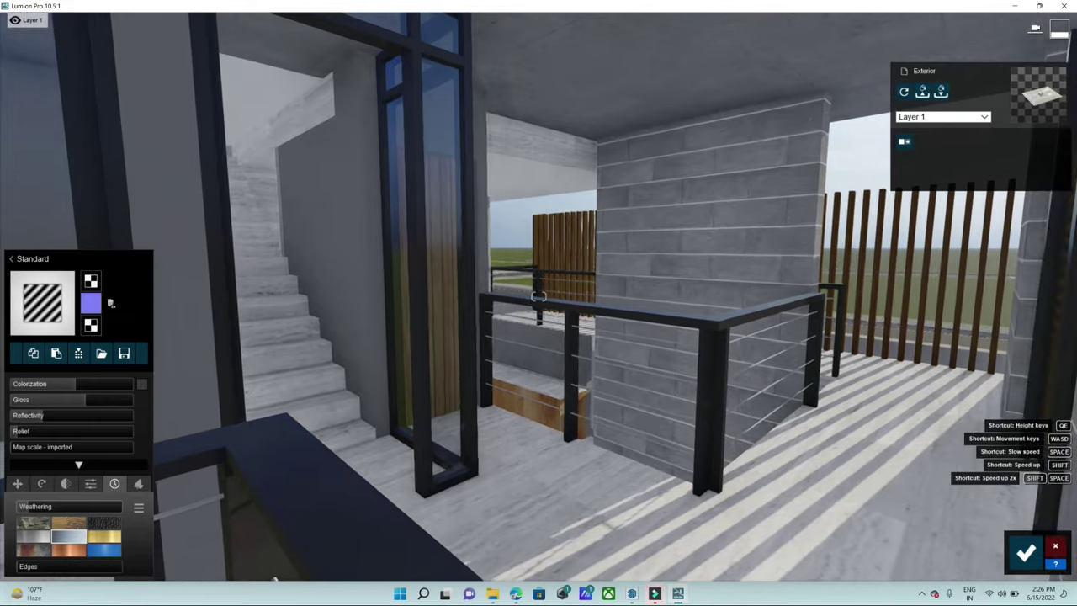
{"action": "right_click_drag", "start_coordinate": [538, 296], "coordinate": [454, 297]}
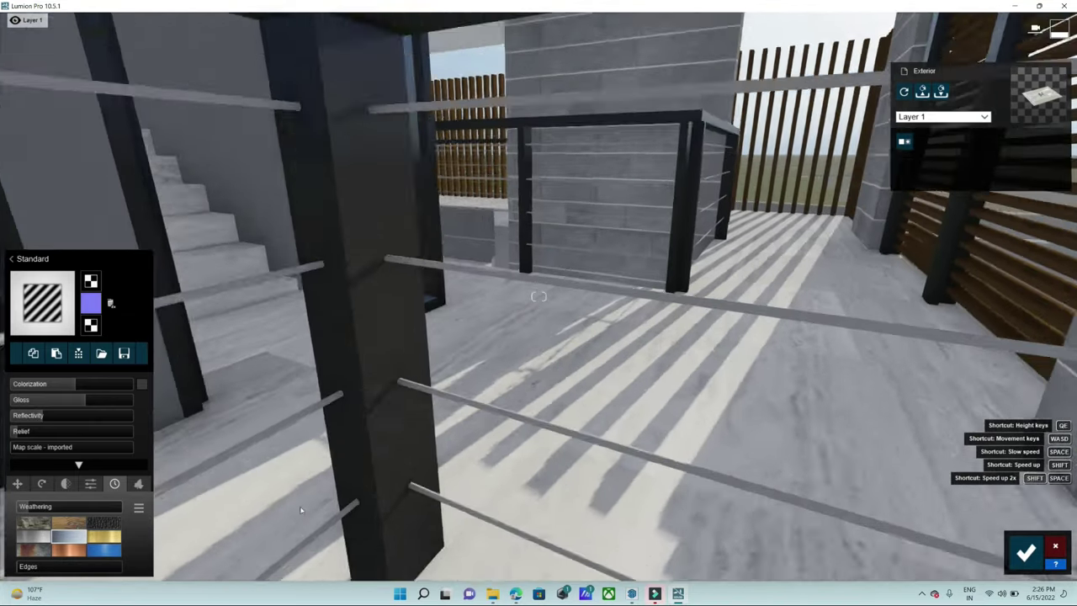
{"action": "mouse_move", "coordinate": [538, 296]}
{"action": "right_mouse_down"}
{"action": "mouse_move", "coordinate": [335, 413]}
{"action": "mouse_move", "coordinate": [383, 413]}
{"action": "right_mouse_up"}
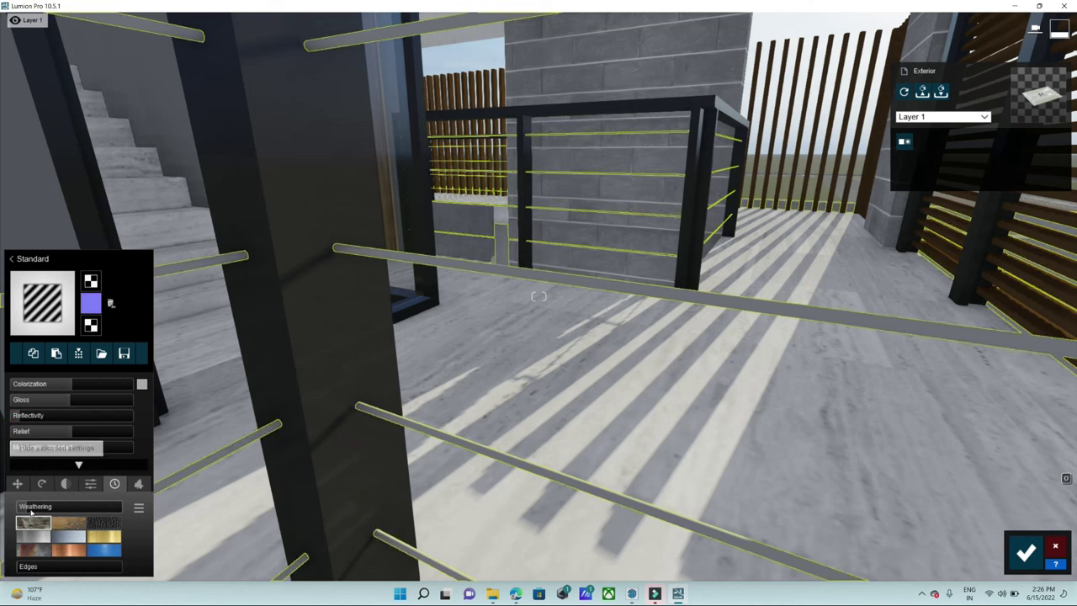
- Pick a different weathering pattern for the wooden slat material, then view the balcony from outside
{"action": "left_click", "coordinate": [69, 536]}
{"action": "mouse_move", "coordinate": [34, 507]}
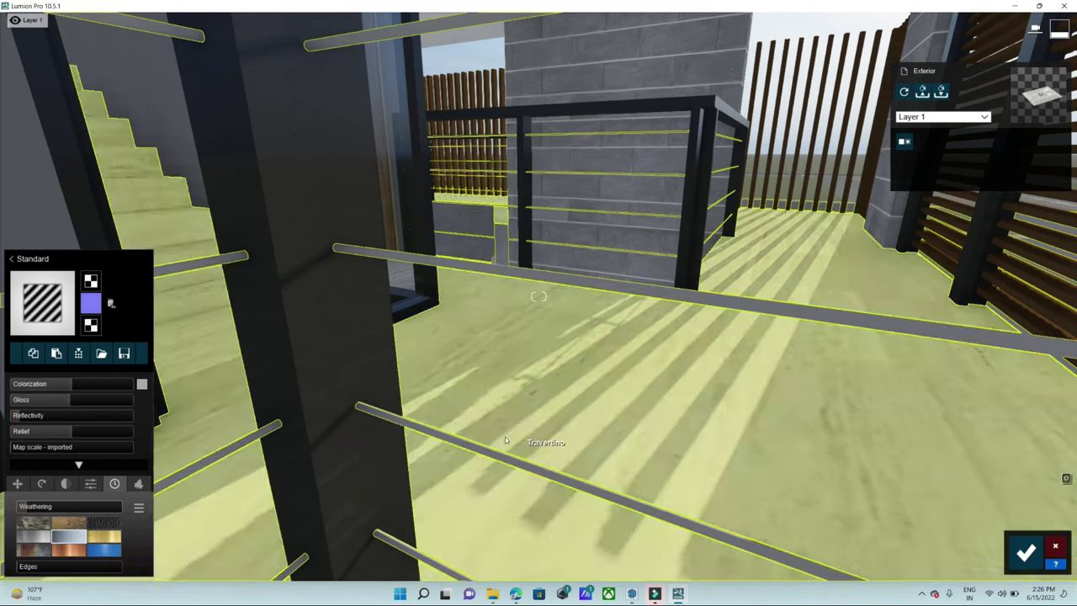
{"action": "right_click_drag", "start_coordinate": [518, 442], "coordinate": [538, 421]}
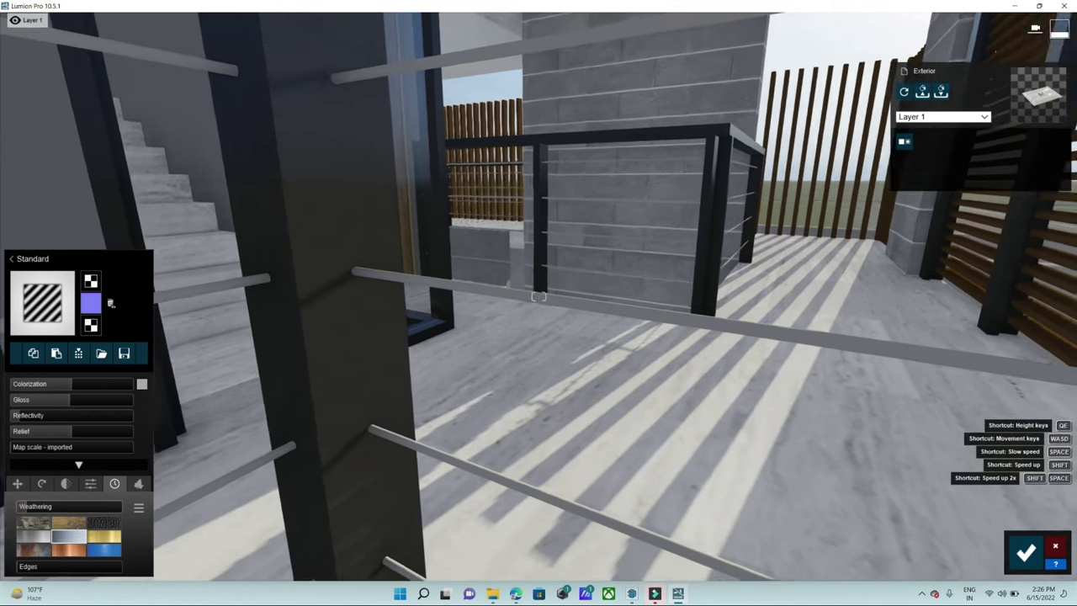
{"action": "scroll", "coordinate": [538, 296], "scroll_direction": "down", "scroll_amount": 3}
{"action": "scroll", "coordinate": [539, 296], "scroll_direction": "down", "scroll_amount": 5}
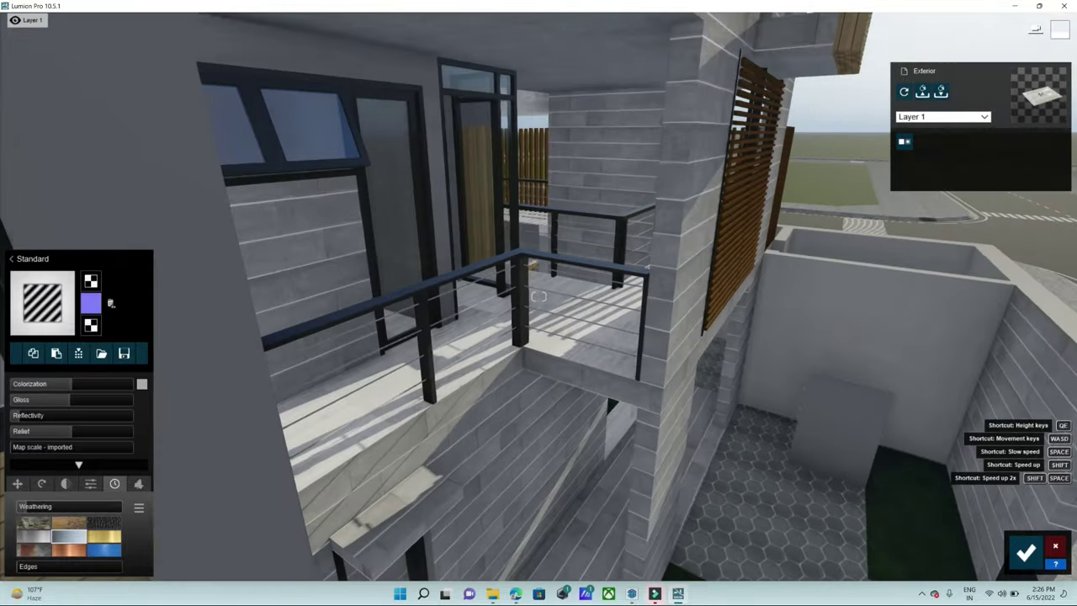
{"action": "scroll", "coordinate": [538, 296], "scroll_direction": "up", "scroll_amount": 5}
{"action": "right_click_drag", "start_coordinate": [538, 296], "coordinate": [711, 449]}
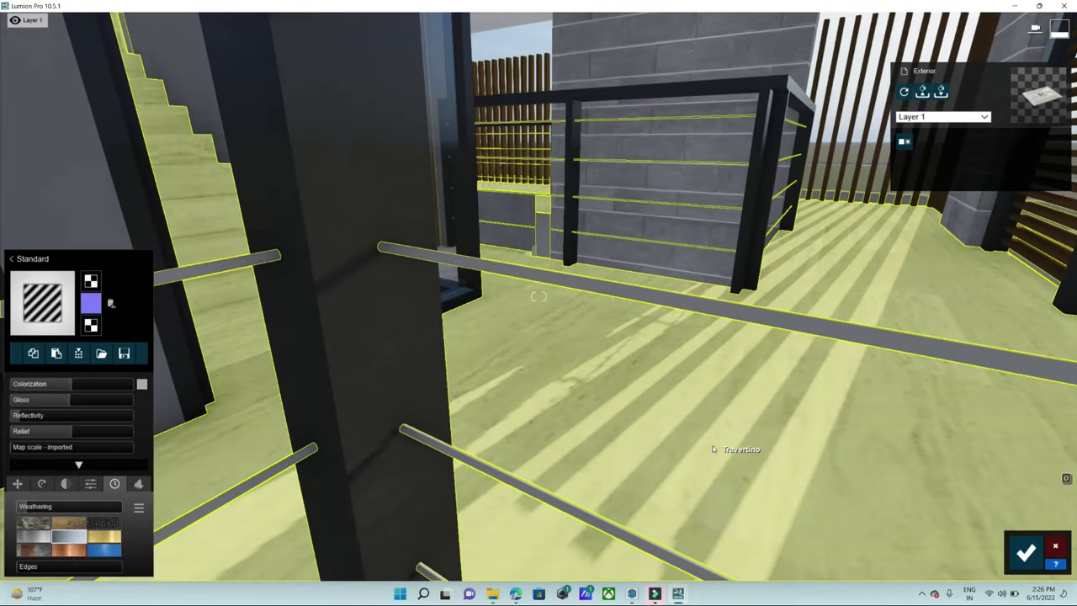
{"action": "right_click_drag", "start_coordinate": [619, 457], "coordinate": [538, 296]}
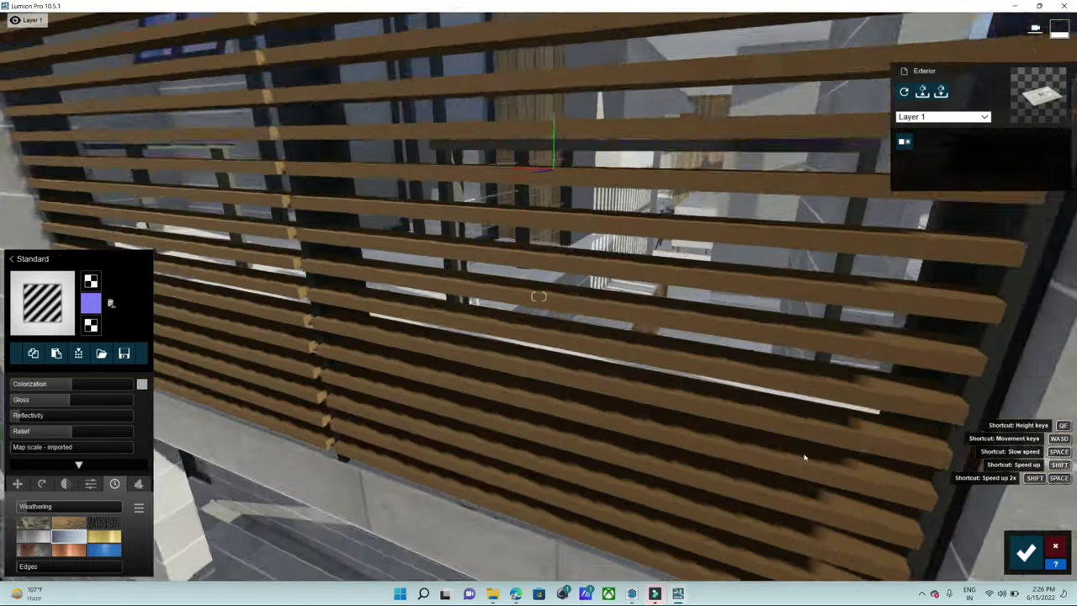
- Accept the wooden slat material changes
{"action": "right_click_drag", "start_coordinate": [538, 296], "coordinate": [793, 360]}
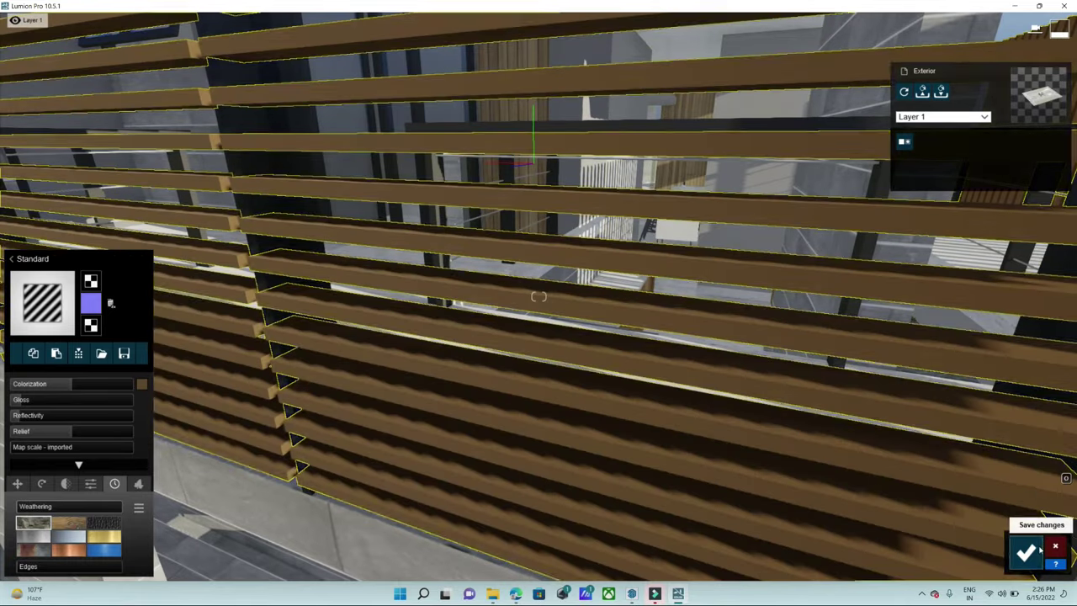
{"action": "left_click", "coordinate": [1025, 552]}
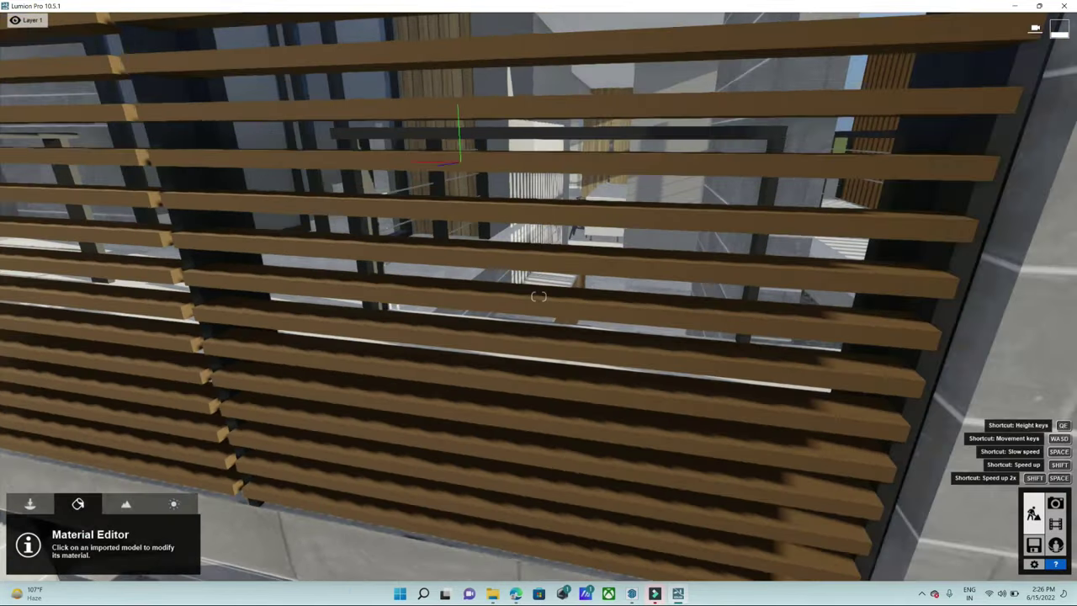
{"action": "right_click_drag", "start_coordinate": [1025, 551], "coordinate": [1025, 552]}
- Fly the camera up to the top-floor glass doors
{"action": "scroll", "coordinate": [539, 296], "scroll_direction": "down", "scroll_amount": 10}
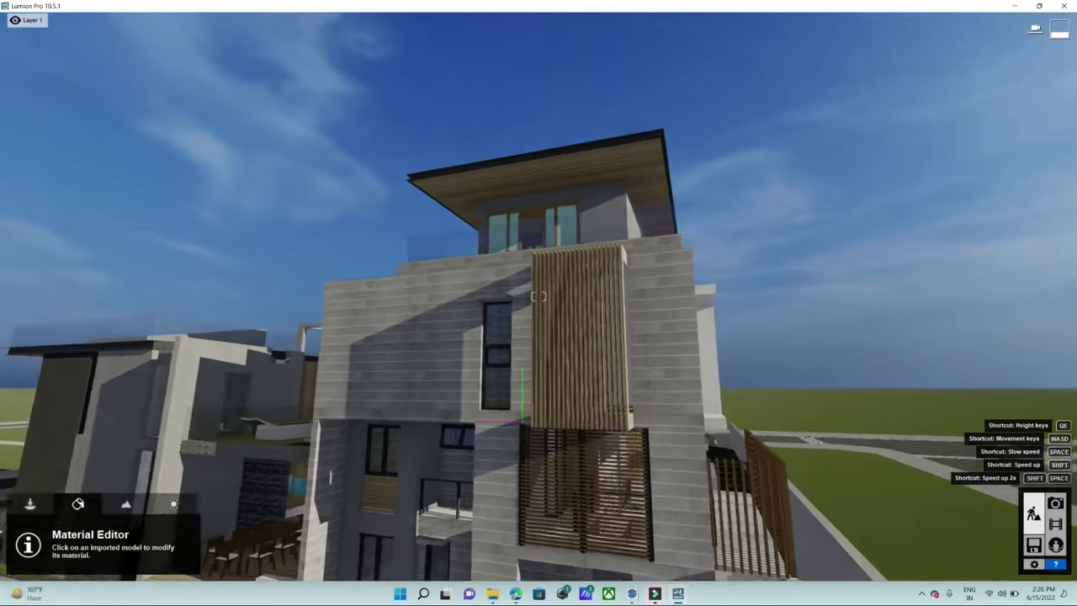
{"action": "scroll", "coordinate": [538, 296], "scroll_direction": "up", "scroll_amount": 3}
{"action": "scroll", "coordinate": [538, 296], "scroll_direction": "up", "scroll_amount": 3}
{"action": "scroll", "coordinate": [538, 296], "scroll_direction": "up", "scroll_amount": 3}
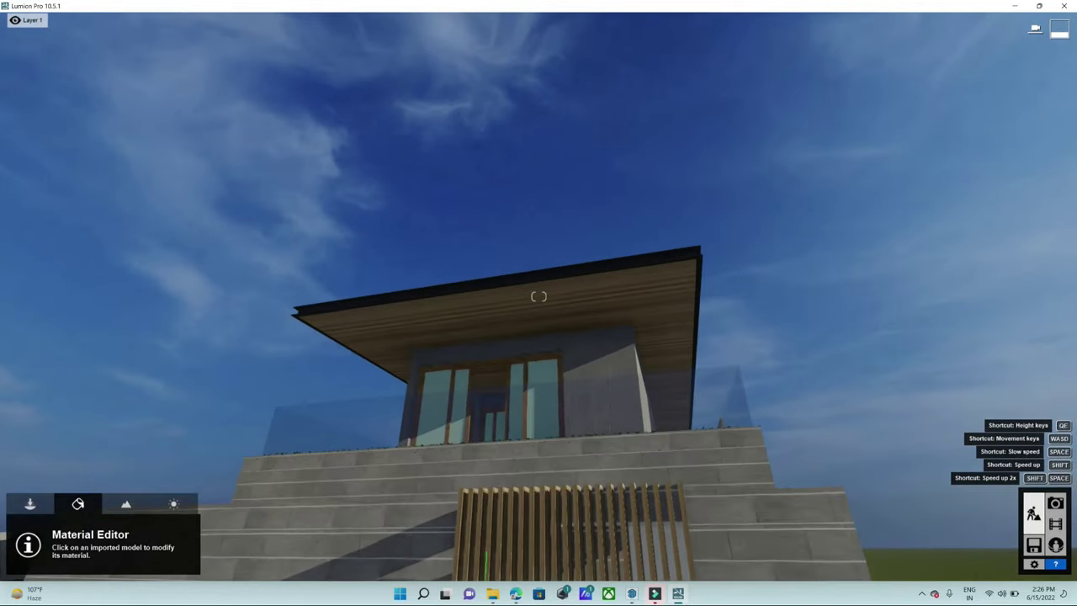
{"action": "scroll", "coordinate": [538, 296], "scroll_direction": "up", "scroll_amount": 3}
{"action": "scroll", "coordinate": [539, 296], "scroll_direction": "up", "scroll_amount": 3}
{"action": "scroll", "coordinate": [539, 296], "scroll_direction": "up", "scroll_amount": 3}
{"action": "scroll", "coordinate": [538, 296], "scroll_direction": "up", "scroll_amount": 3}
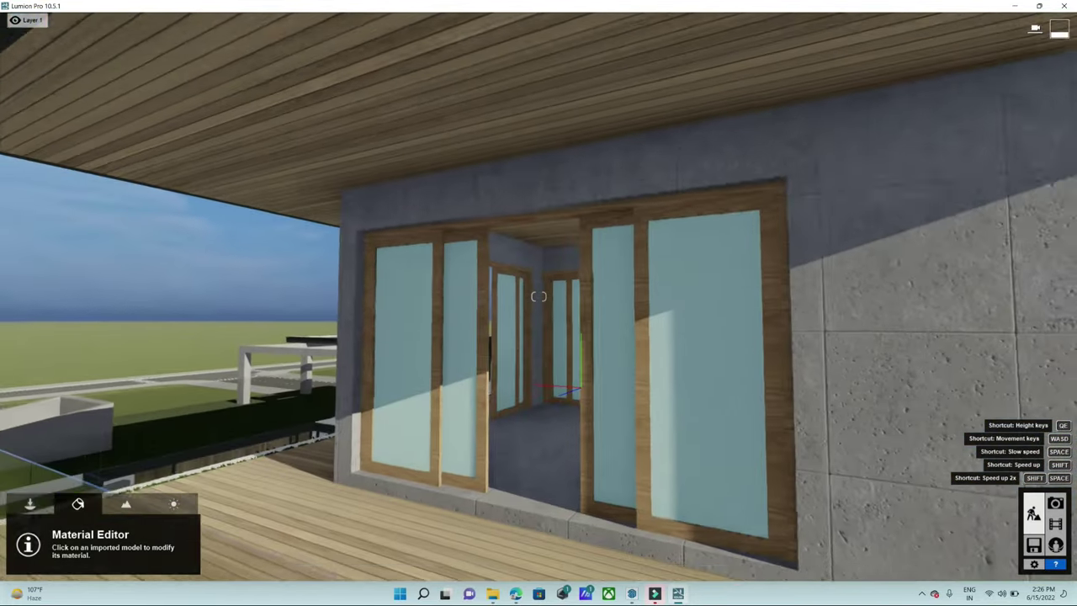
{"action": "scroll", "coordinate": [538, 296], "scroll_direction": "up", "scroll_amount": 3}
{"action": "scroll", "coordinate": [539, 296], "scroll_direction": "up", "scroll_amount": 3}
{"action": "scroll", "coordinate": [538, 296], "scroll_direction": "up", "scroll_amount": 3}
{"action": "scroll", "coordinate": [538, 296], "scroll_direction": "up", "scroll_amount": 3}
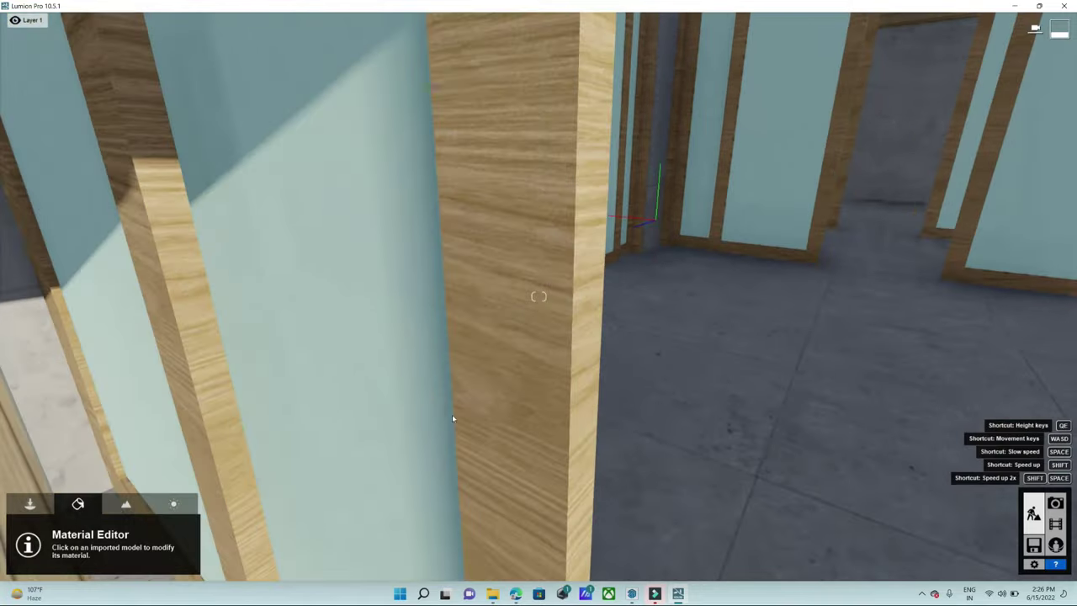
{"action": "scroll", "coordinate": [451, 414], "scroll_direction": "down", "scroll_amount": 2}
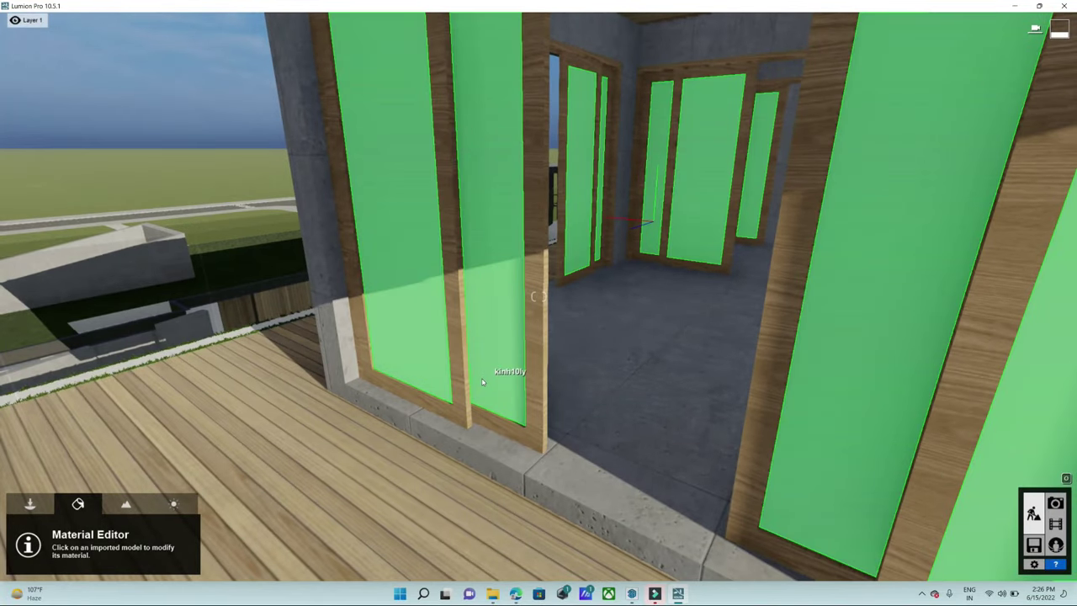
- Replace the teal door panes with Interior Glass 001 from Indoor > Glass
{"action": "left_click", "coordinate": [481, 382]}
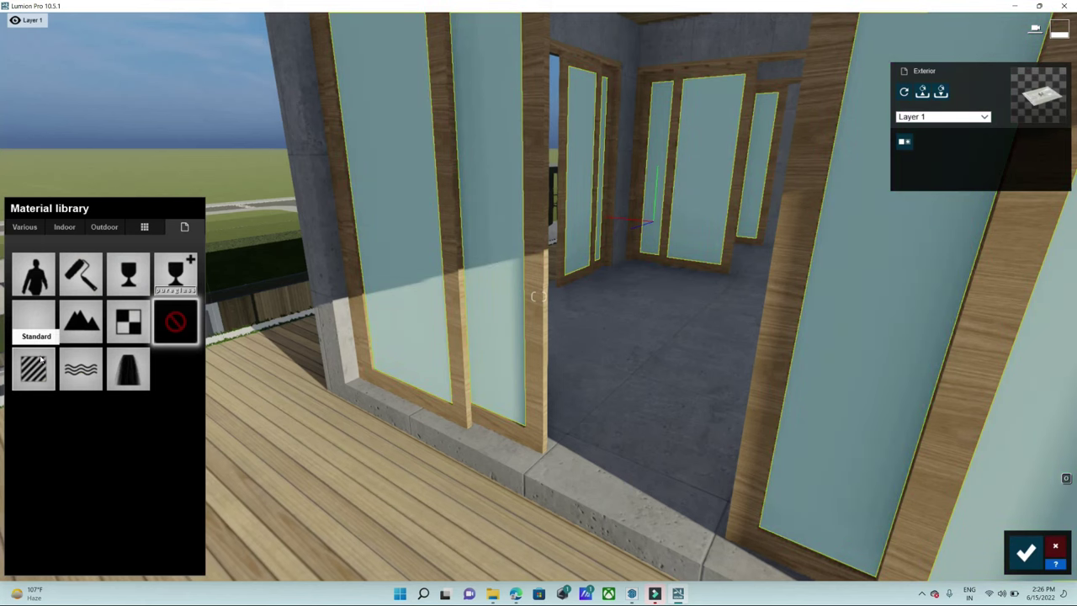
{"action": "left_click", "coordinate": [64, 227]}
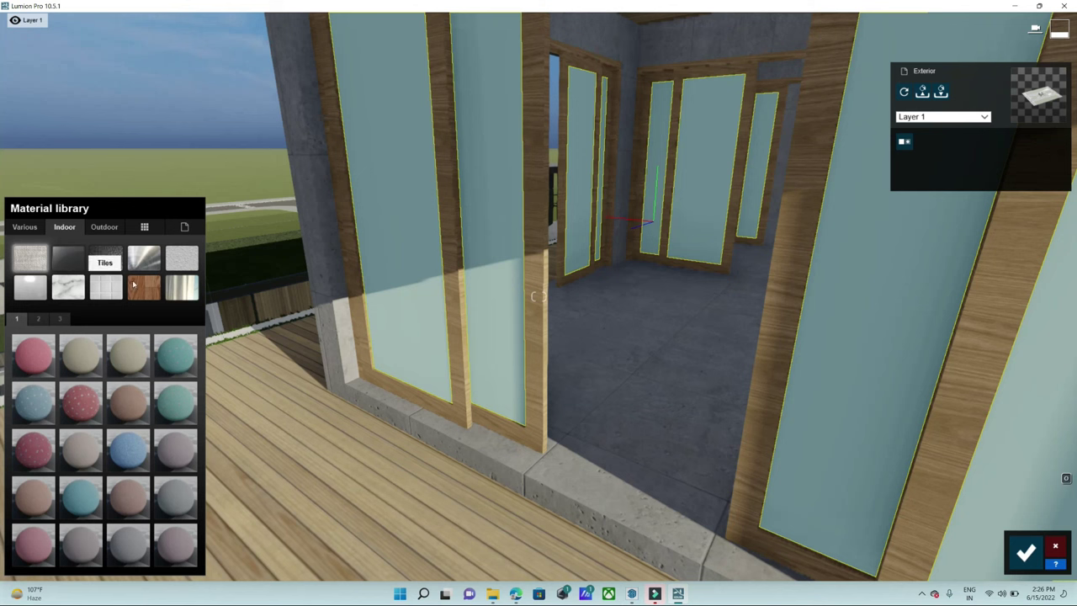
{"action": "left_click", "coordinate": [68, 257]}
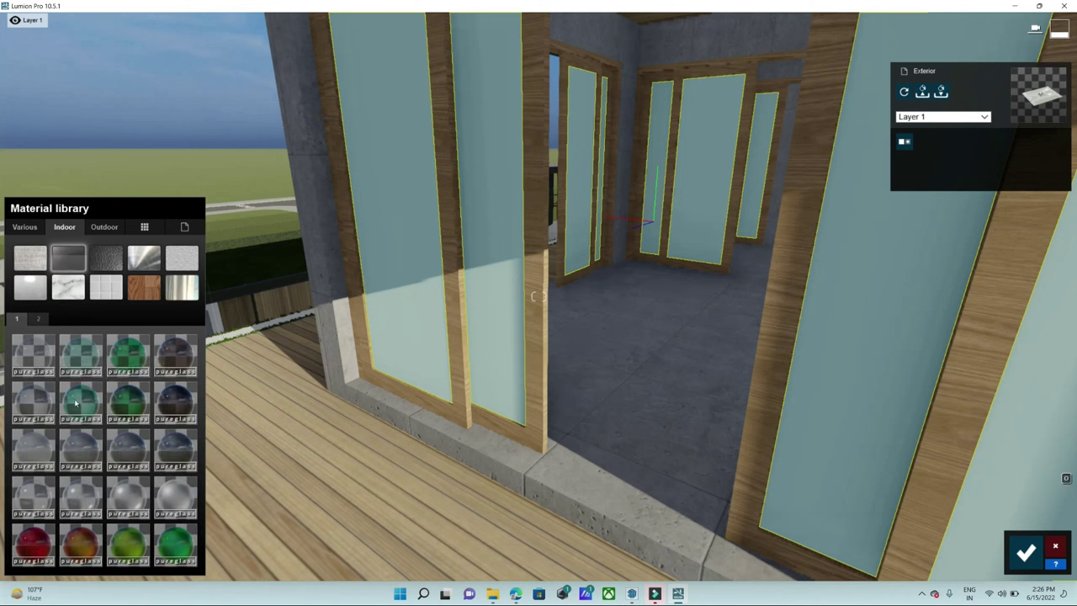
{"action": "left_click", "coordinate": [45, 354]}
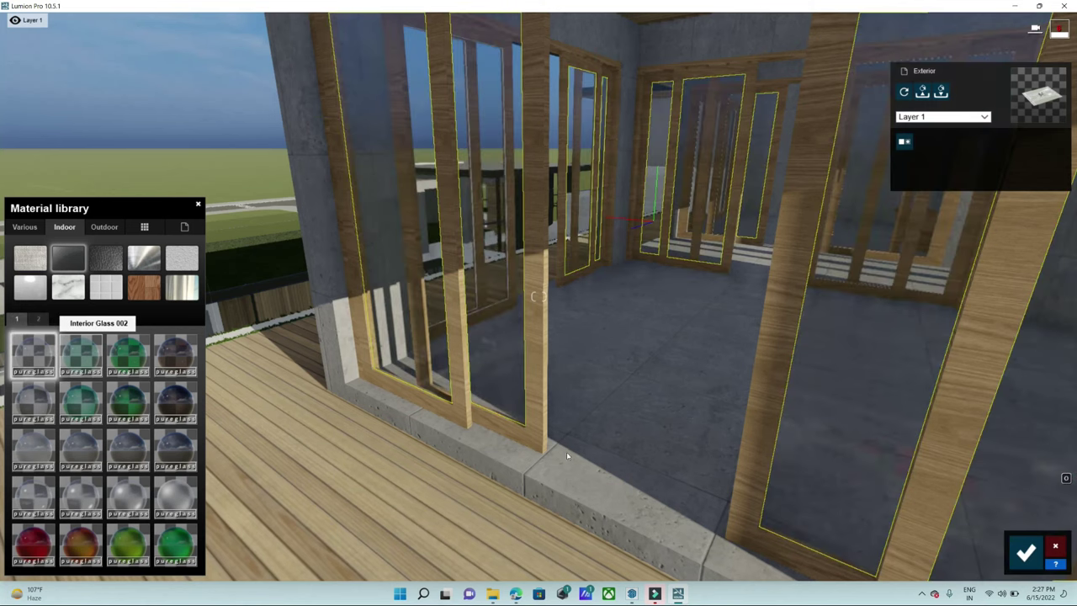
{"action": "left_click", "coordinate": [532, 430]}
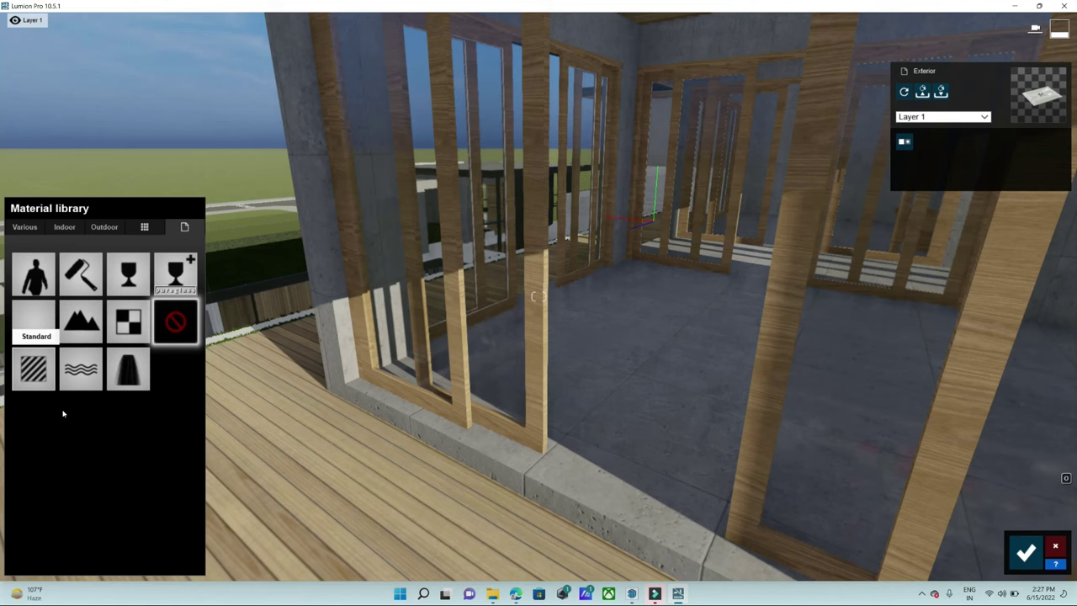
- Drop the door frames' Gloss to 0 for a fully matte finish
{"action": "left_click", "coordinate": [33, 319]}
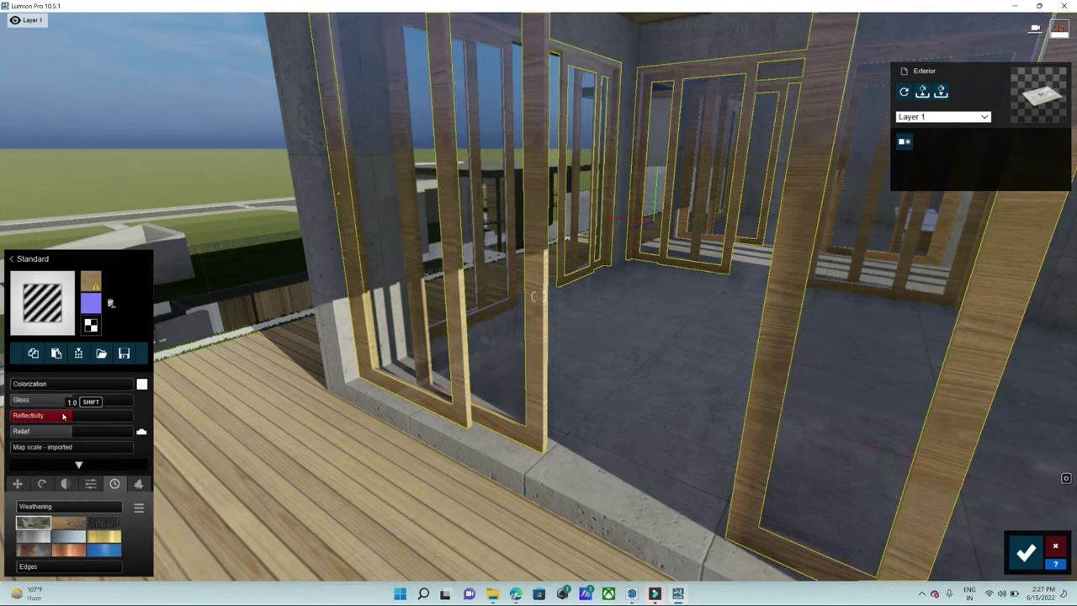
{"action": "mouse_move", "coordinate": [69, 401]}
{"action": "left_mouse_down"}
{"action": "mouse_move", "coordinate": [12, 404]}
{"action": "mouse_move", "coordinate": [40, 412]}
{"action": "left_mouse_up"}
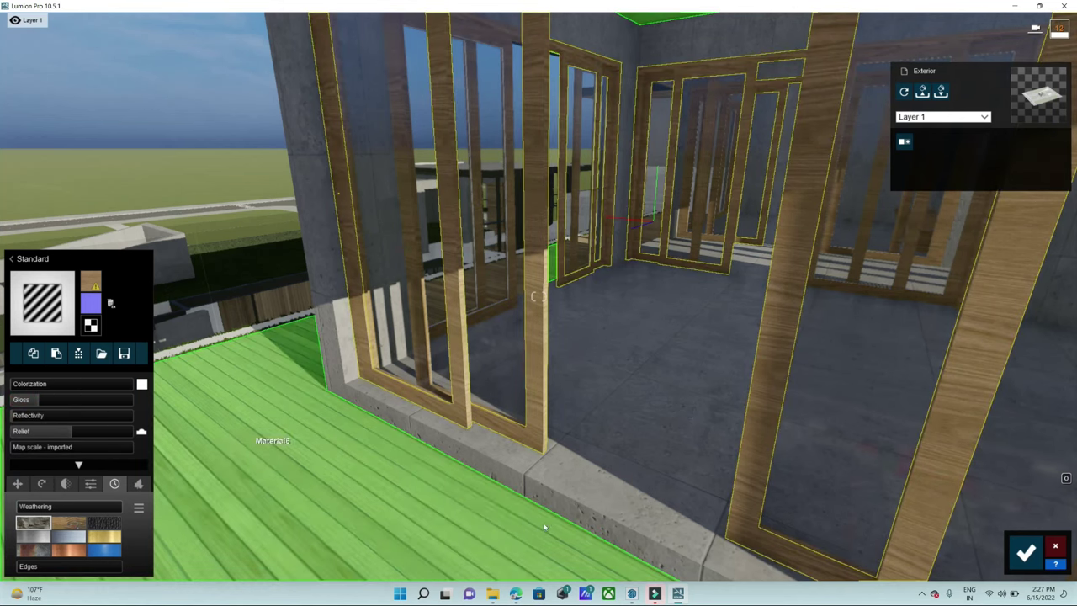
{"action": "right_click_drag", "start_coordinate": [469, 512], "coordinate": [536, 515]}
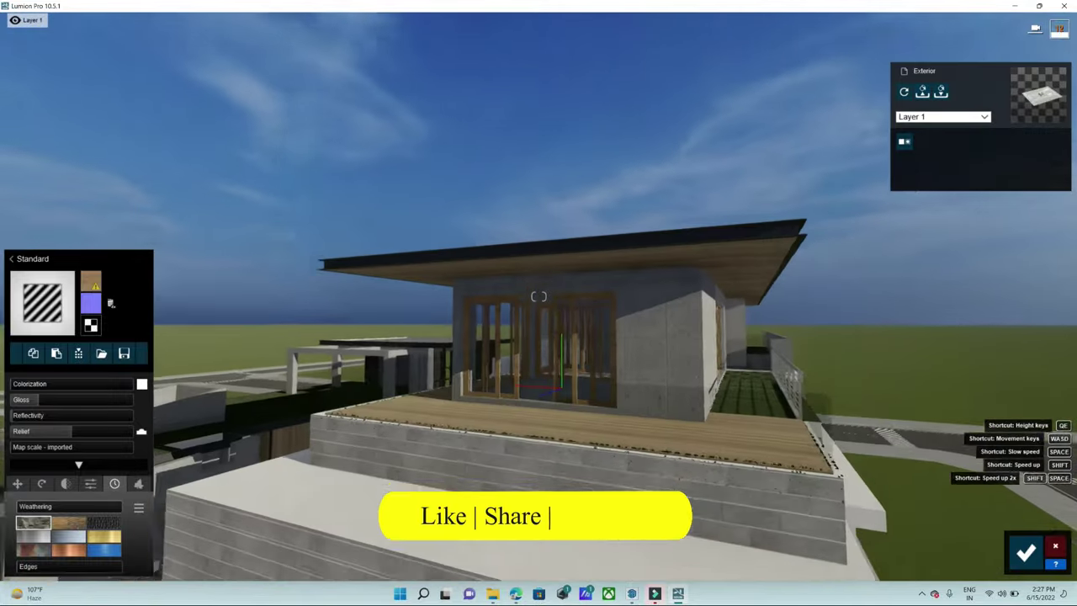
- Give the roof overhang soffit a lighter planked wood from Indoor > Wood
{"action": "key", "text": "w"}
{"action": "right_click_drag", "start_coordinate": [538, 403], "coordinate": [551, 413]}
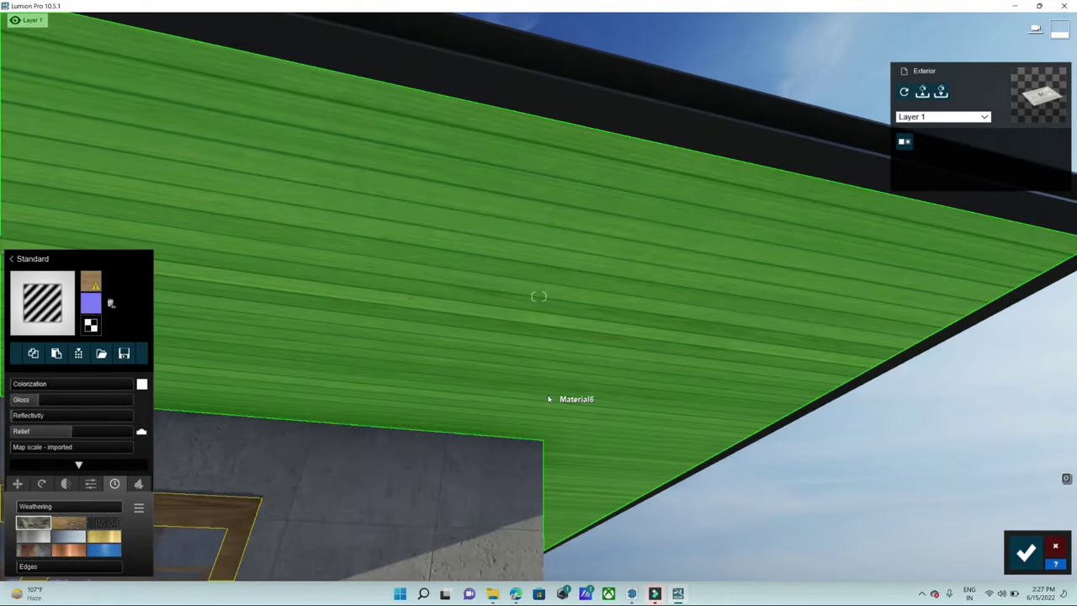
{"action": "left_click", "coordinate": [546, 401]}
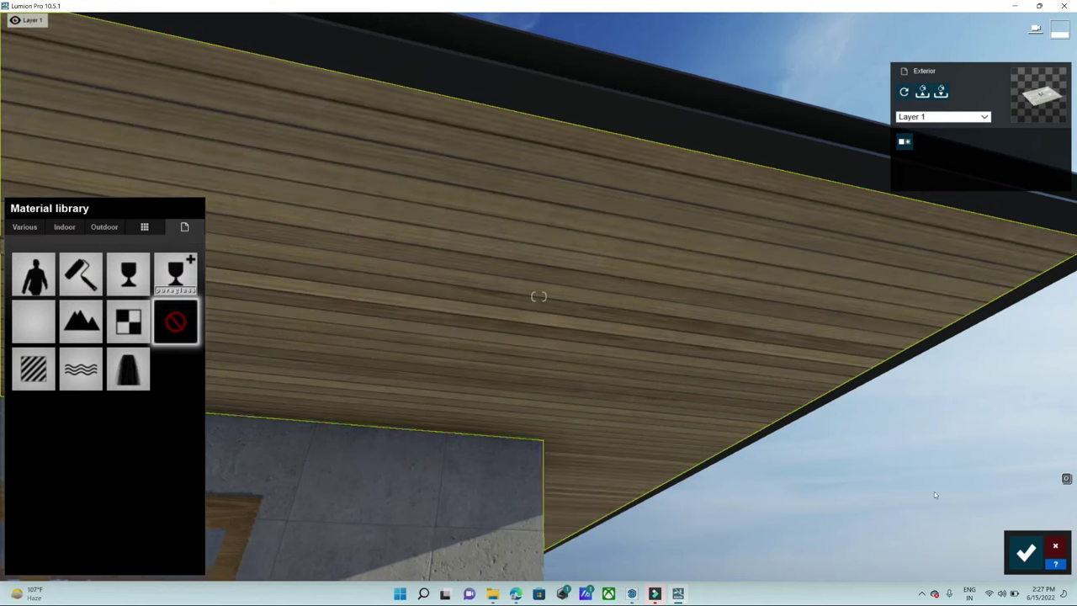
{"action": "left_click", "coordinate": [102, 228]}
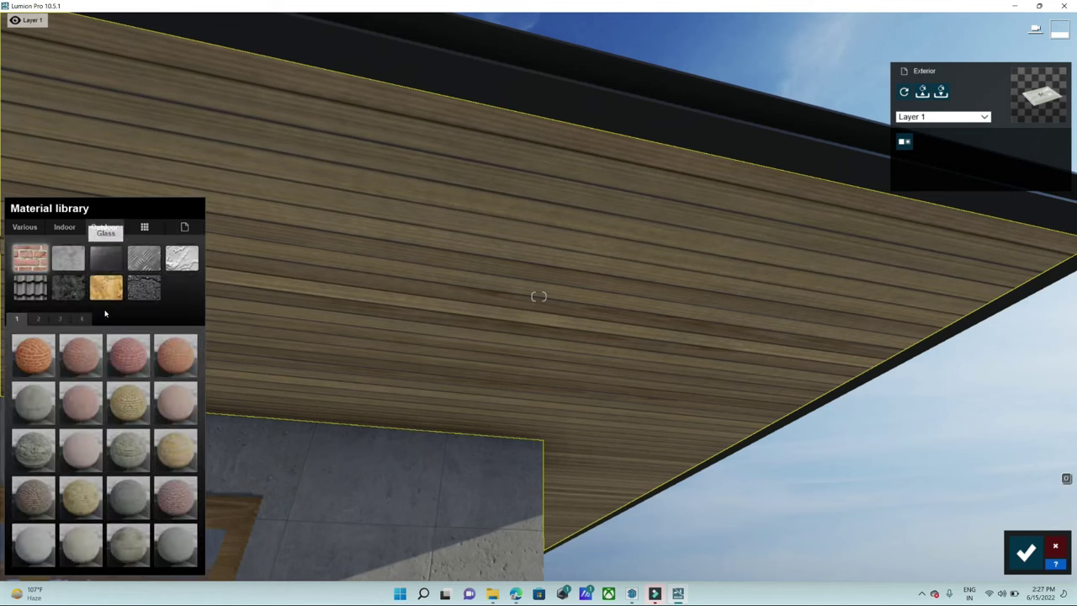
{"action": "left_click", "coordinate": [70, 231]}
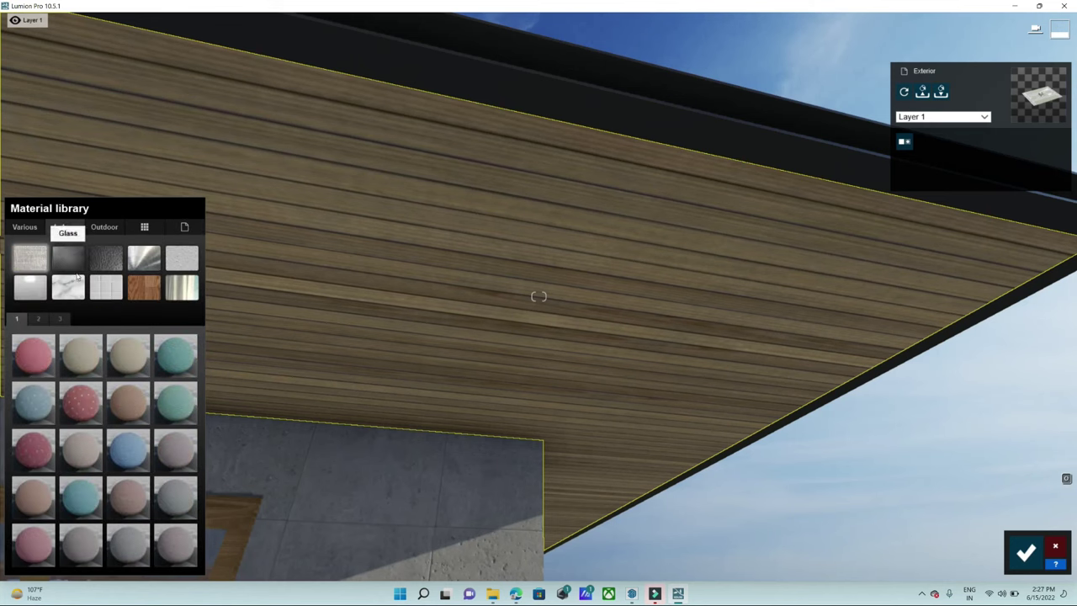
{"action": "left_click", "coordinate": [146, 286]}
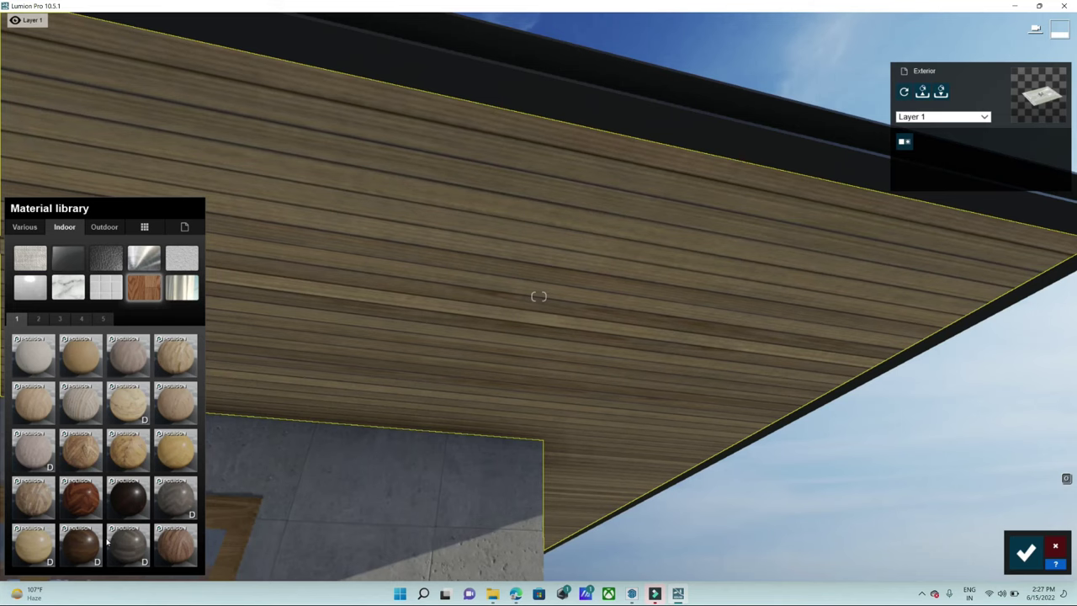
{"action": "left_click", "coordinate": [81, 358]}
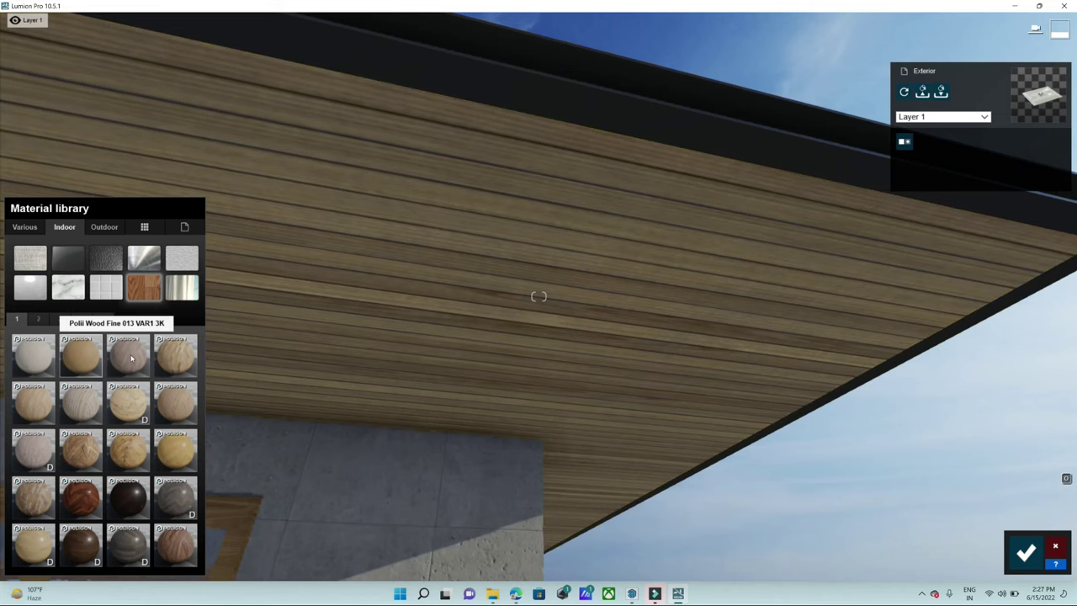
{"action": "left_click", "coordinate": [175, 360]}
{"action": "left_click", "coordinate": [175, 360]}
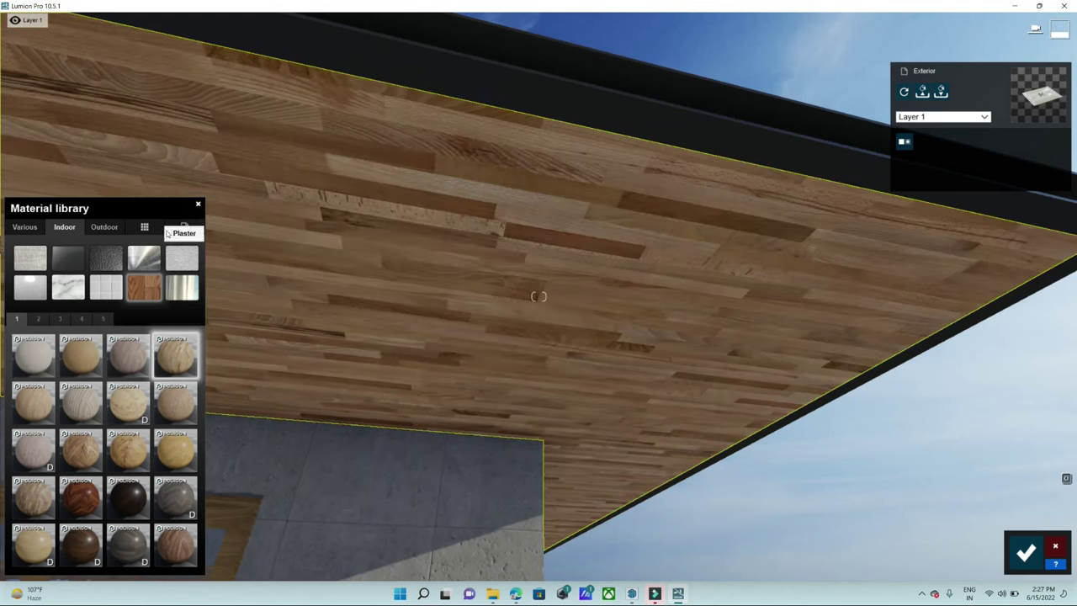
{"action": "left_click", "coordinate": [185, 229]}
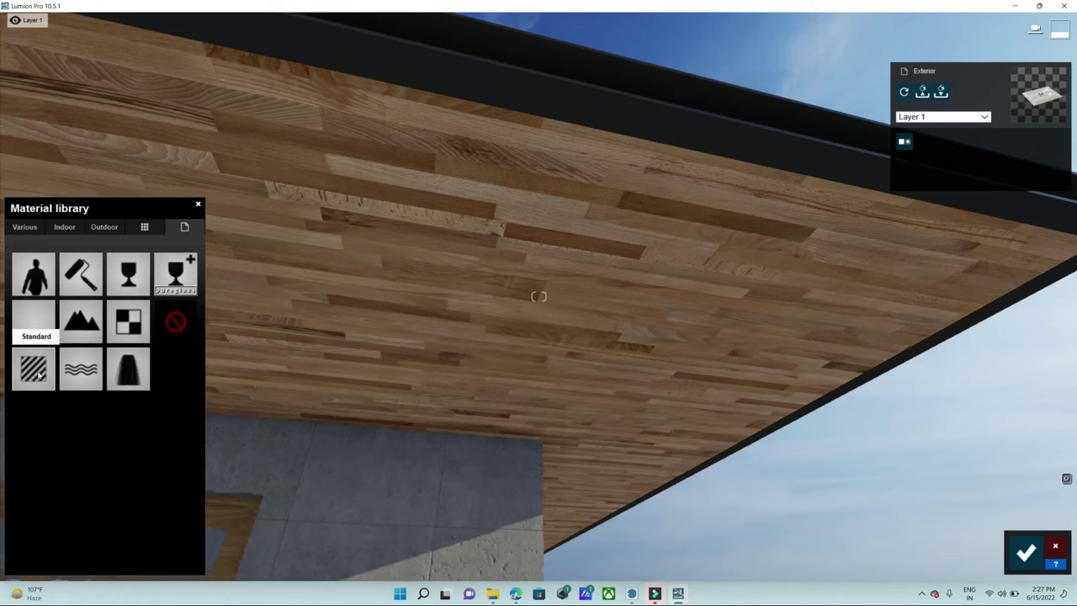
- Set the soffit to a Standard material with Gloss around 1.4 and save
{"action": "left_click", "coordinate": [36, 368]}
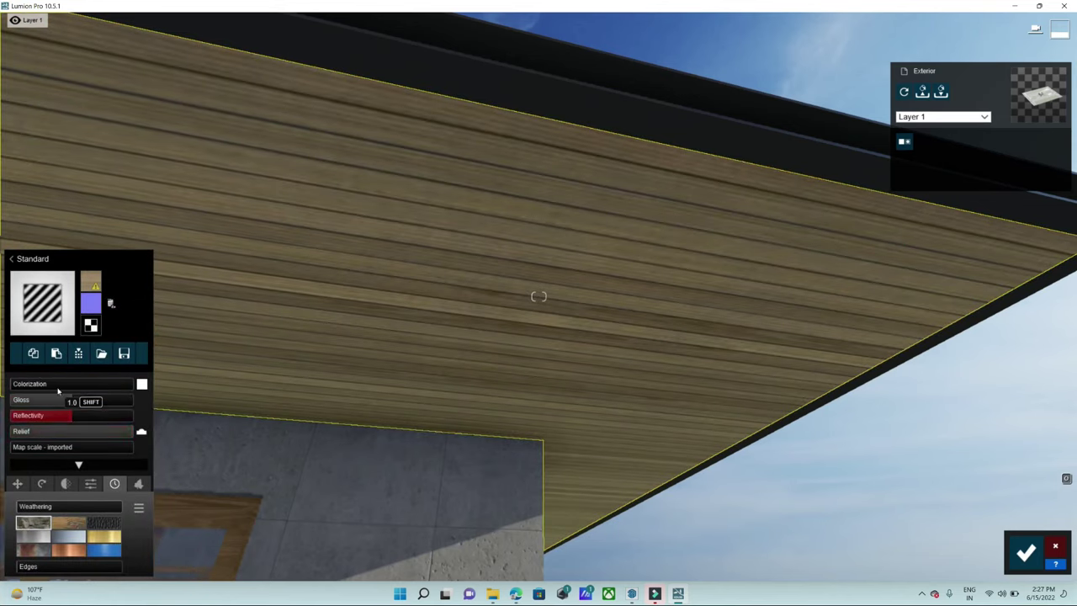
{"action": "mouse_move", "coordinate": [71, 401]}
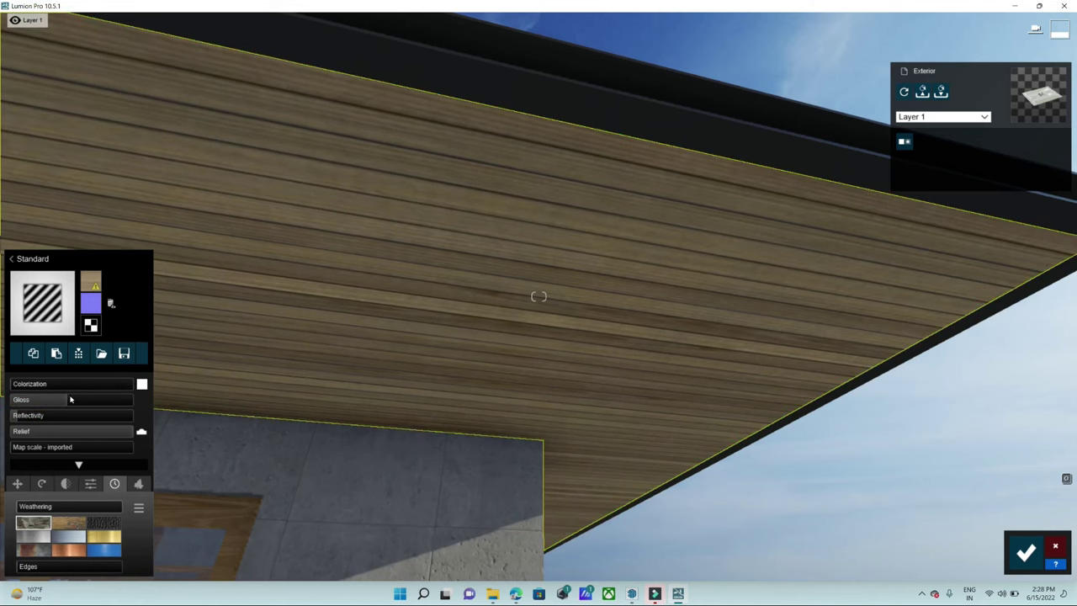
{"action": "left_click", "coordinate": [91, 401]}
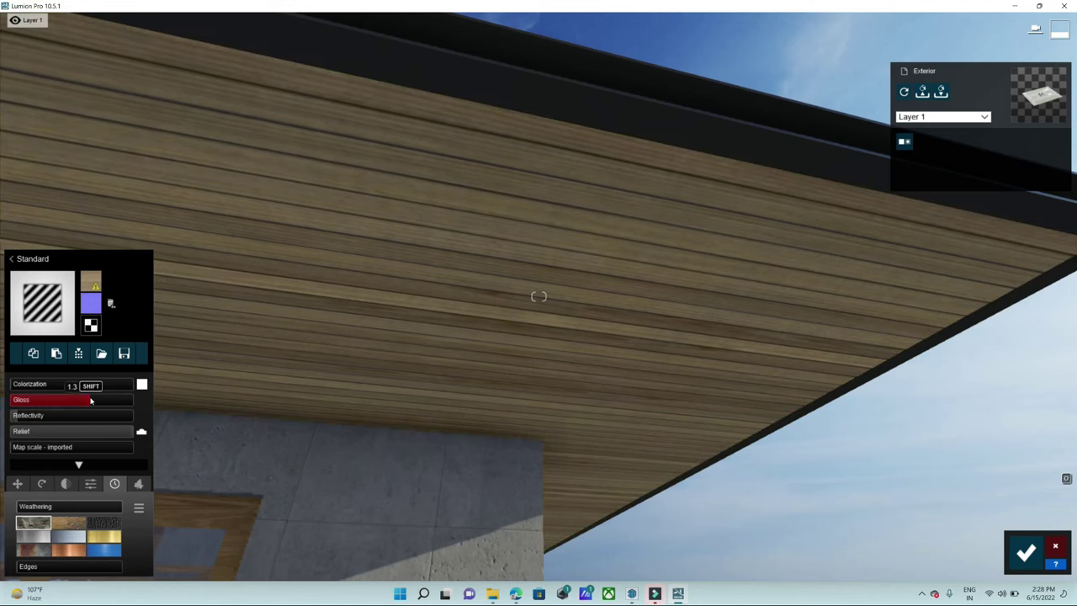
{"action": "left_click", "coordinate": [620, 130]}
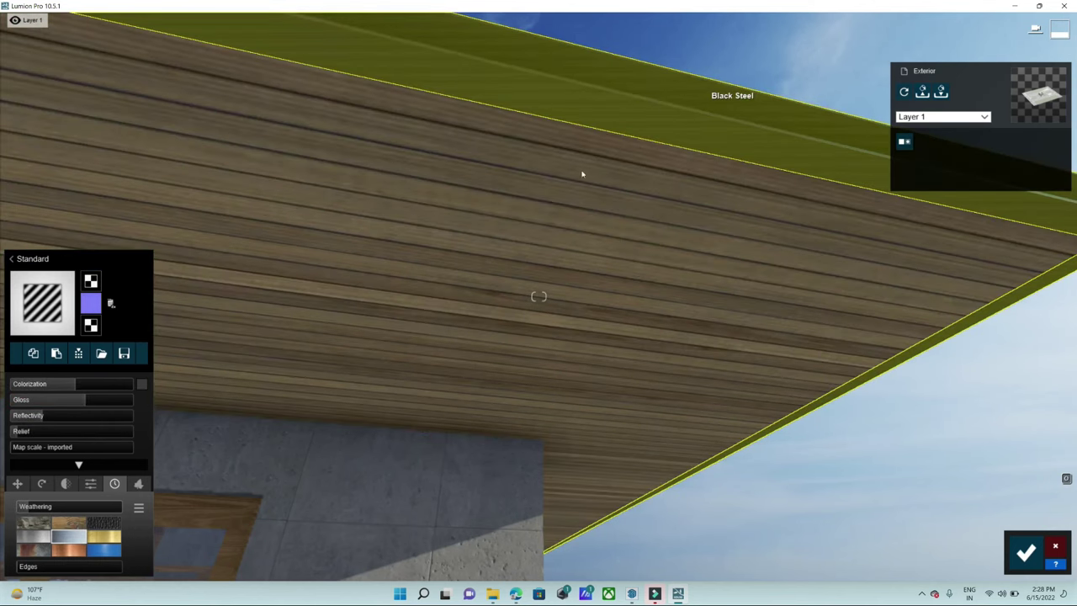
{"action": "left_click_drag", "start_coordinate": [92, 403], "coordinate": [97, 403]}
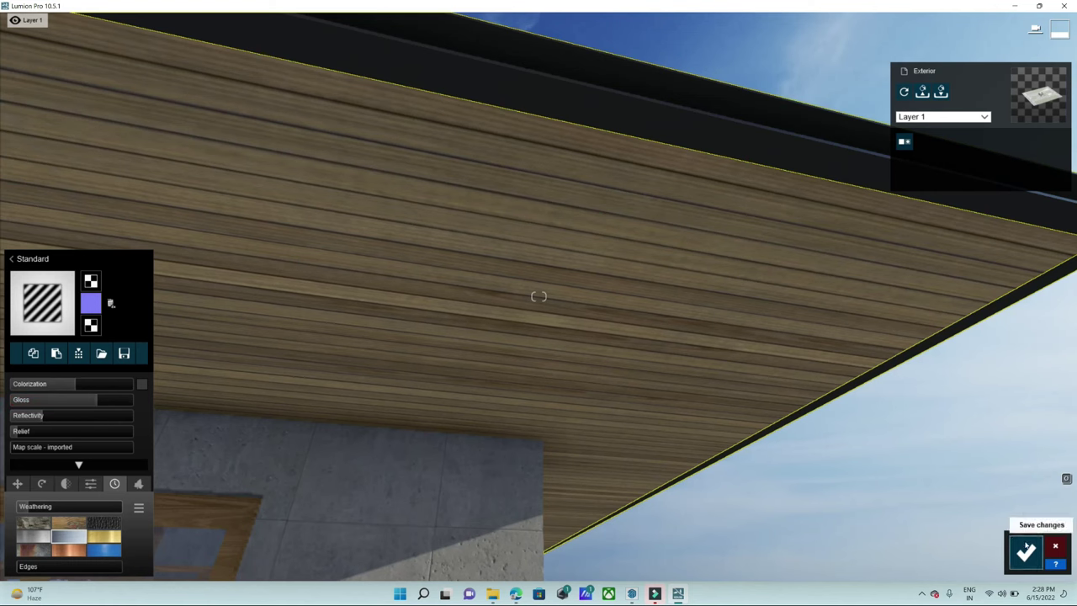
{"action": "left_click", "coordinate": [1025, 551]}
- Pull the view back over the whole house toward its side wall
{"action": "right_click_drag", "start_coordinate": [1025, 551], "coordinate": [925, 504]}
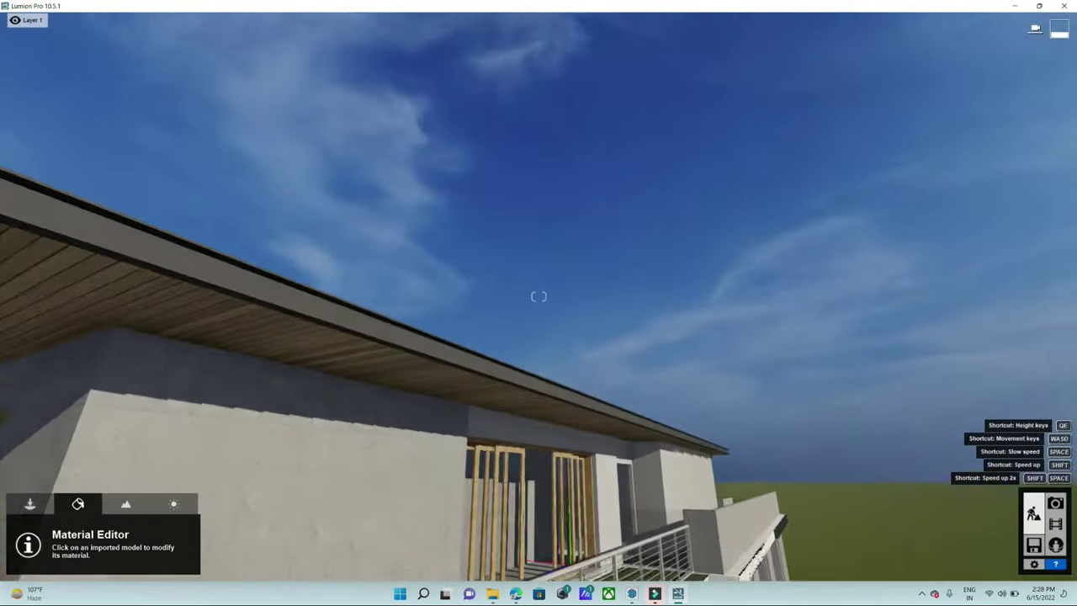
{"action": "right_click_drag", "start_coordinate": [538, 296], "coordinate": [539, 296]}
{"action": "key", "text": "s"}
{"action": "key", "text": "s"}
{"action": "right_click_drag", "start_coordinate": [538, 296], "coordinate": [457, 416]}
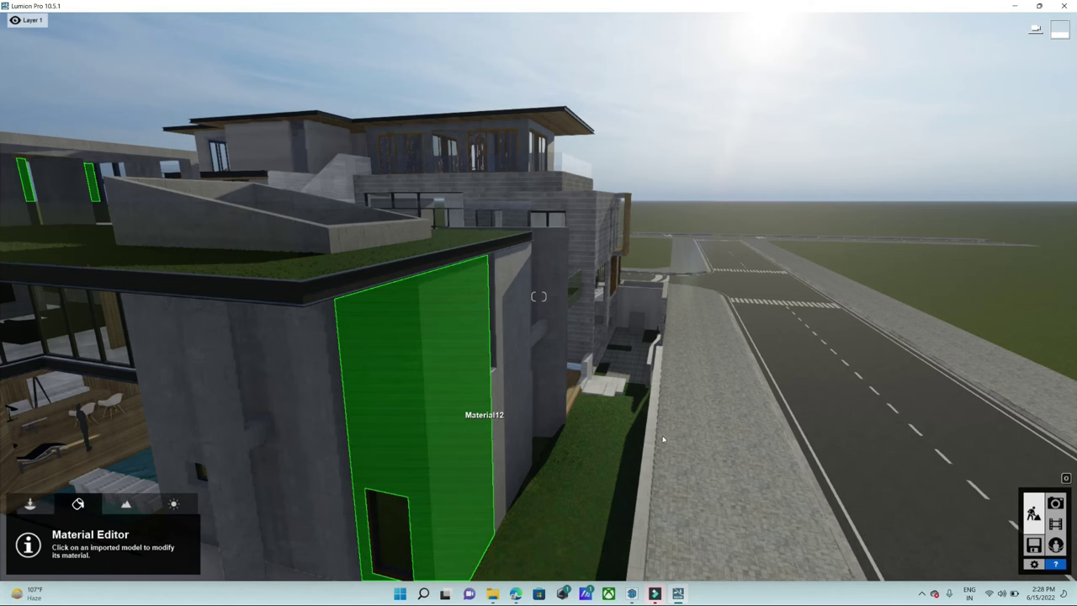
- Give the dark side wall a Standard material with Gloss 0.2 and Reflectivity 0.7
{"action": "left_click", "coordinate": [587, 466]}
{"action": "right_click_drag", "start_coordinate": [588, 466], "coordinate": [538, 296]}
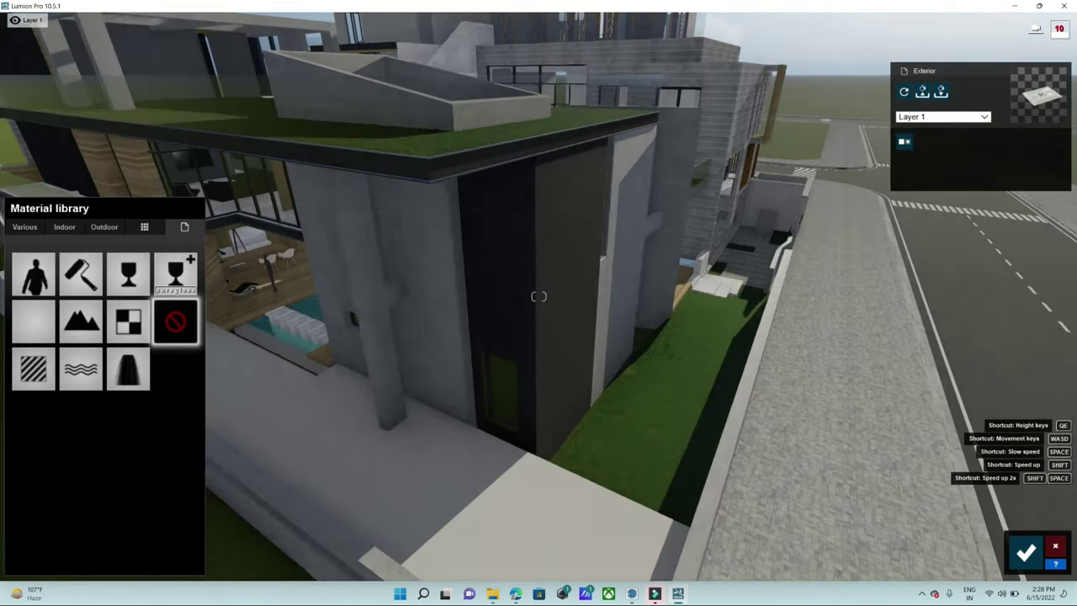
{"action": "key", "text": "w"}
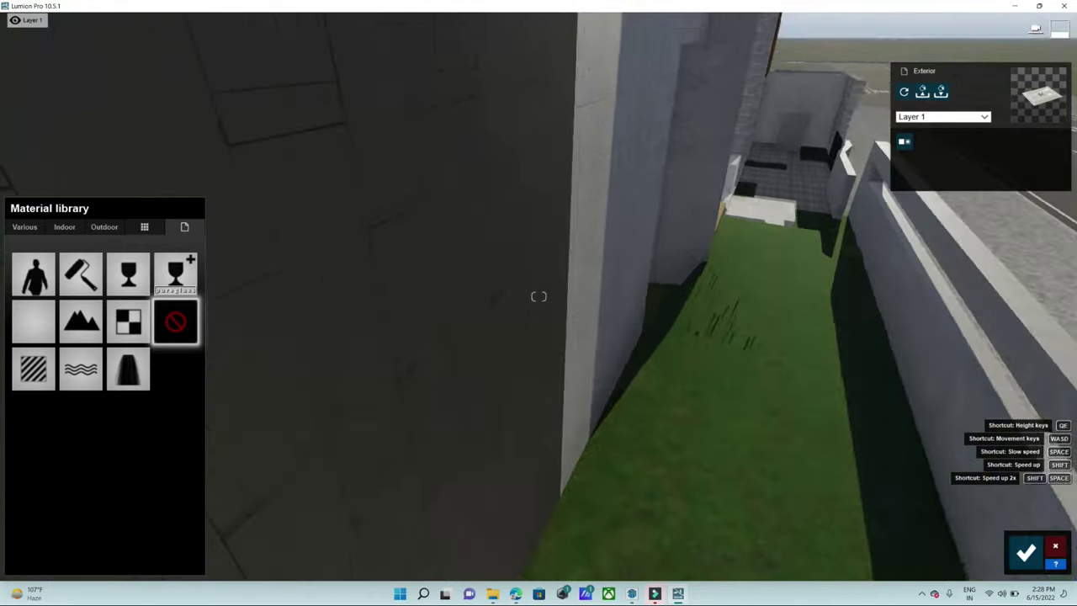
{"action": "right_click_drag", "start_coordinate": [539, 296], "coordinate": [43, 378]}
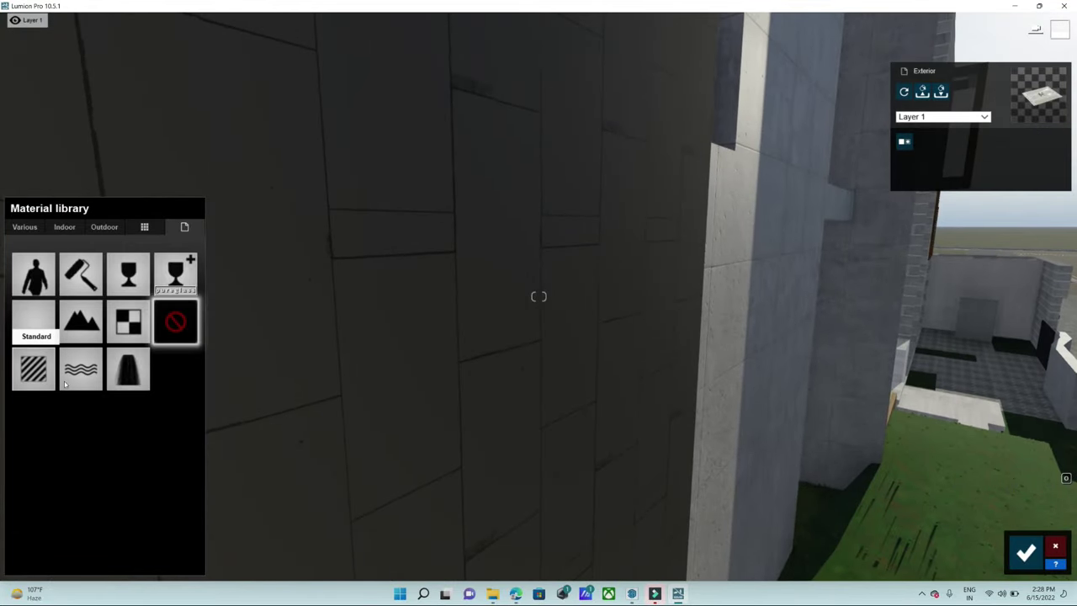
{"action": "left_click", "coordinate": [59, 395]}
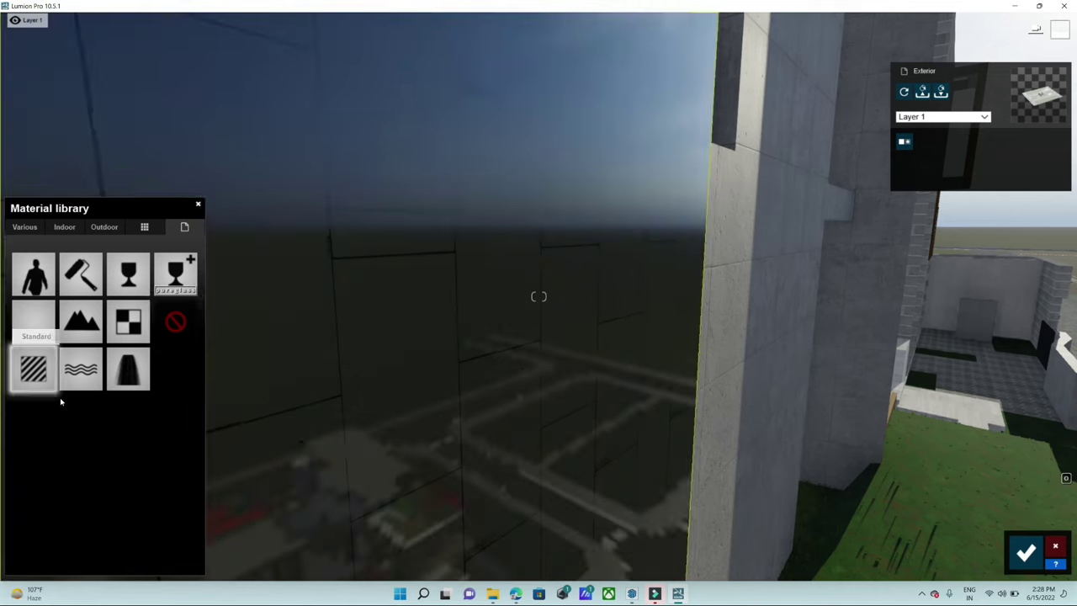
{"action": "left_click_drag", "start_coordinate": [69, 404], "coordinate": [3, 410]}
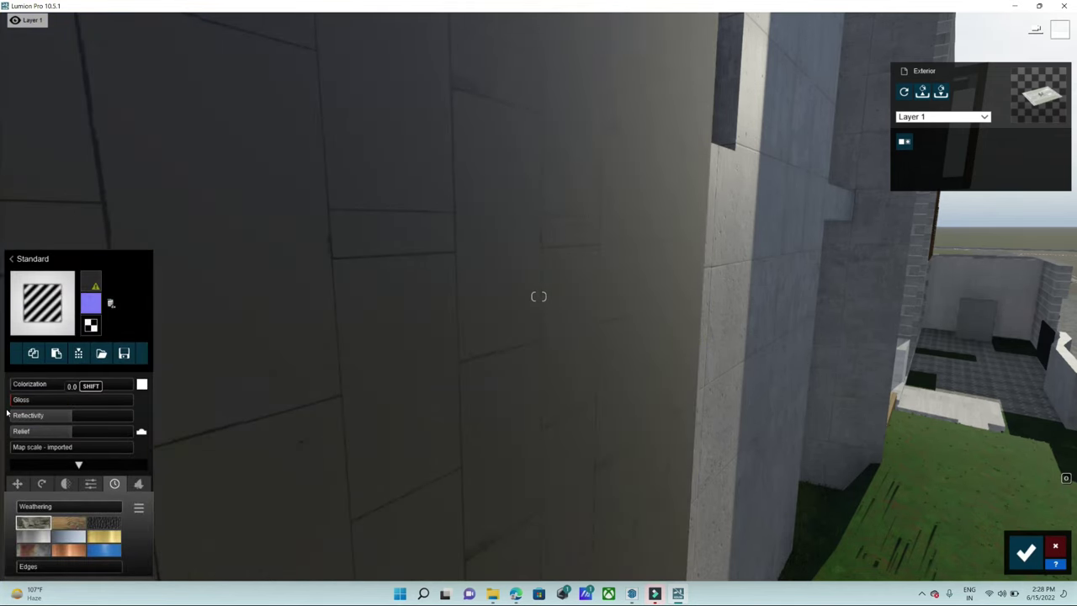
{"action": "left_click_drag", "start_coordinate": [56, 423], "coordinate": [58, 425]}
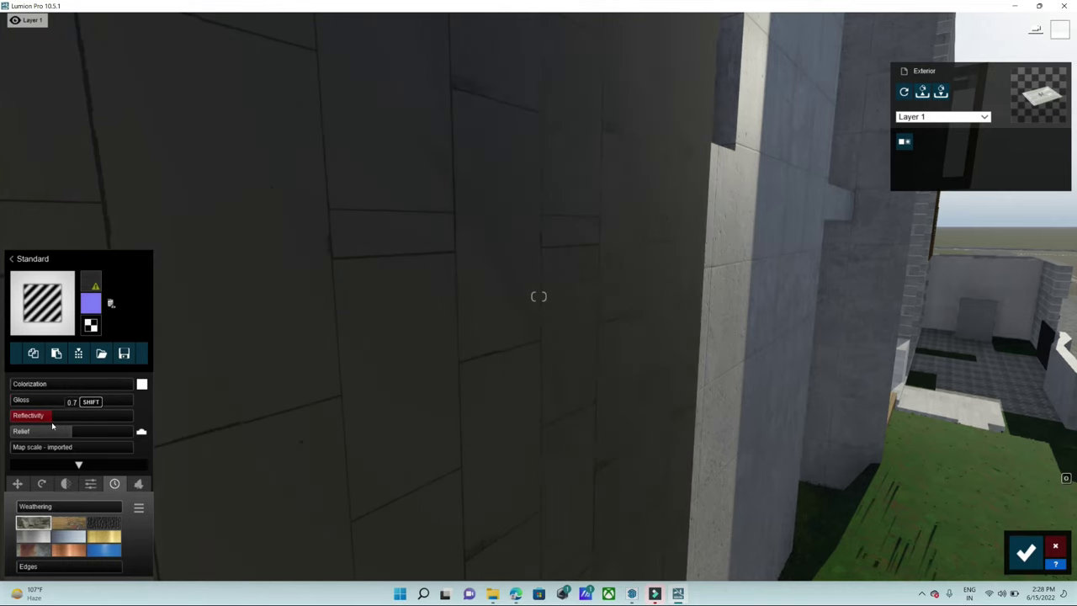
{"action": "mouse_move", "coordinate": [17, 402]}
{"action": "left_mouse_down"}
{"action": "mouse_move", "coordinate": [31, 401]}
{"action": "mouse_move", "coordinate": [38, 424]}
{"action": "left_mouse_up"}
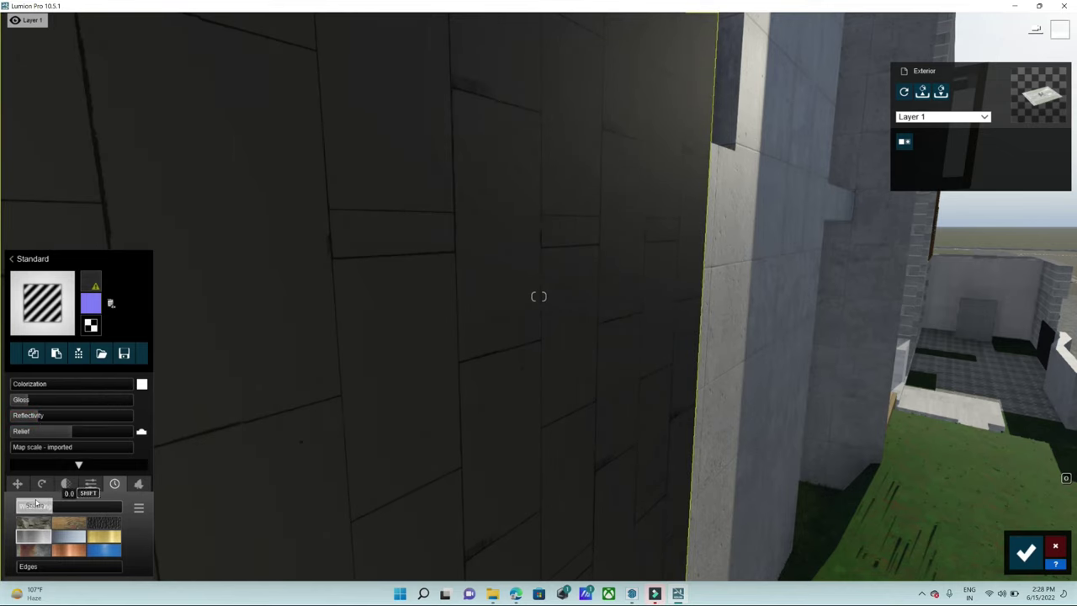
- Fly past the dark wall and along the front façade and pool to view the lawn
{"action": "right_click_drag", "start_coordinate": [538, 336], "coordinate": [438, 336]}
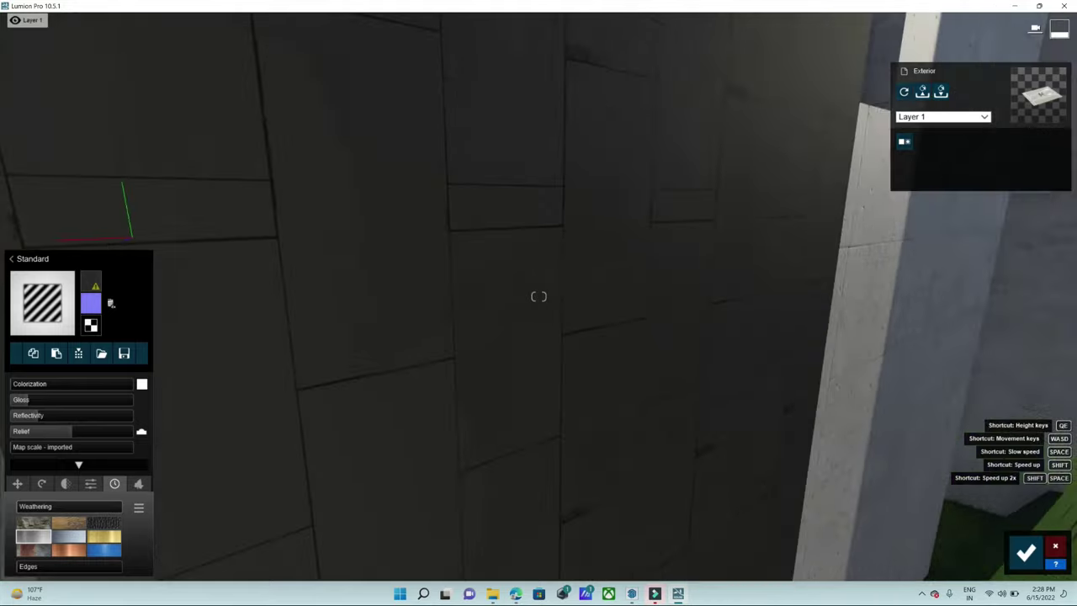
{"action": "key", "text": "s"}
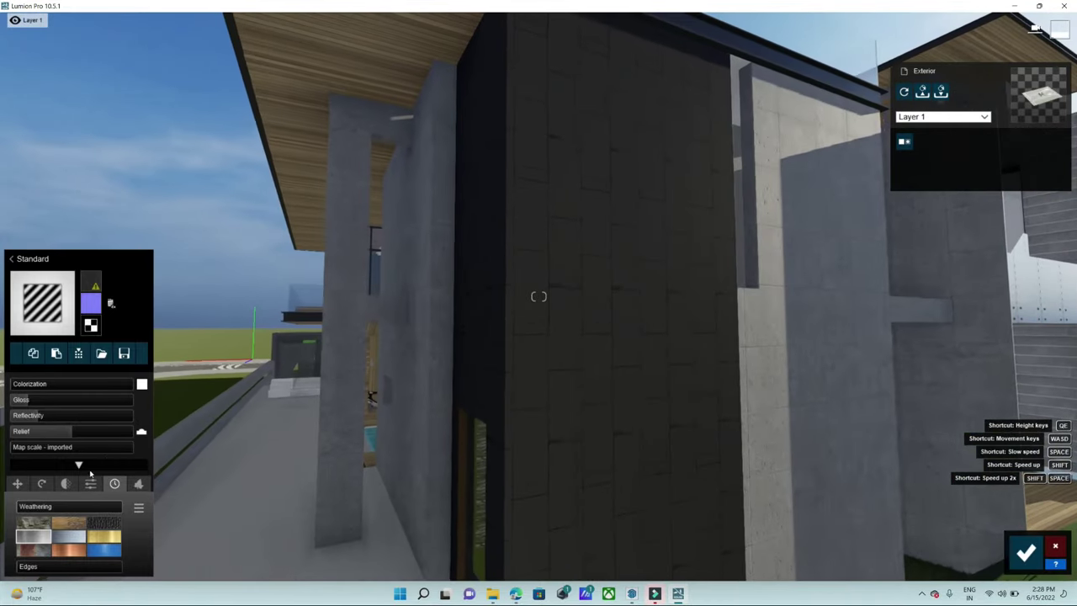
{"action": "right_click_drag", "start_coordinate": [438, 337], "coordinate": [195, 433]}
{"action": "right_click_drag", "start_coordinate": [503, 476], "coordinate": [471, 471]}
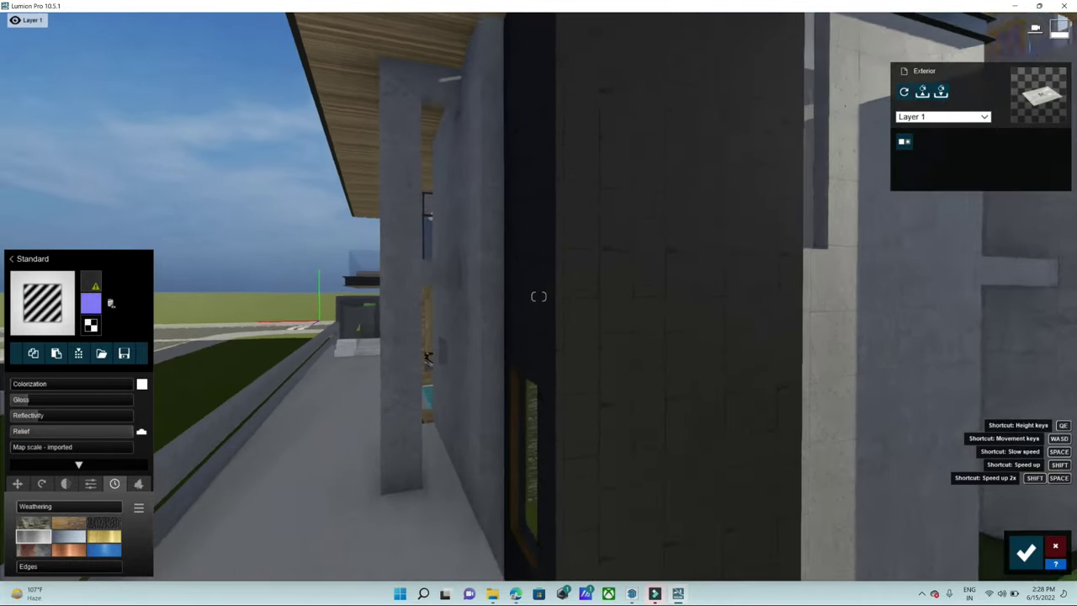
{"action": "right_click_drag", "start_coordinate": [538, 296], "coordinate": [639, 296]}
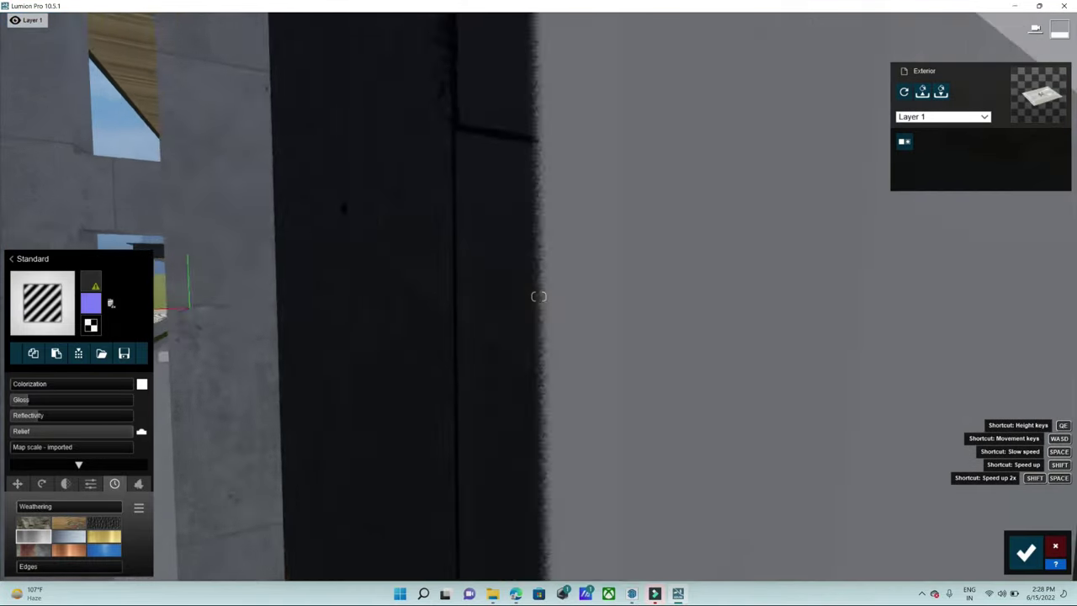
{"action": "key", "text": "s"}
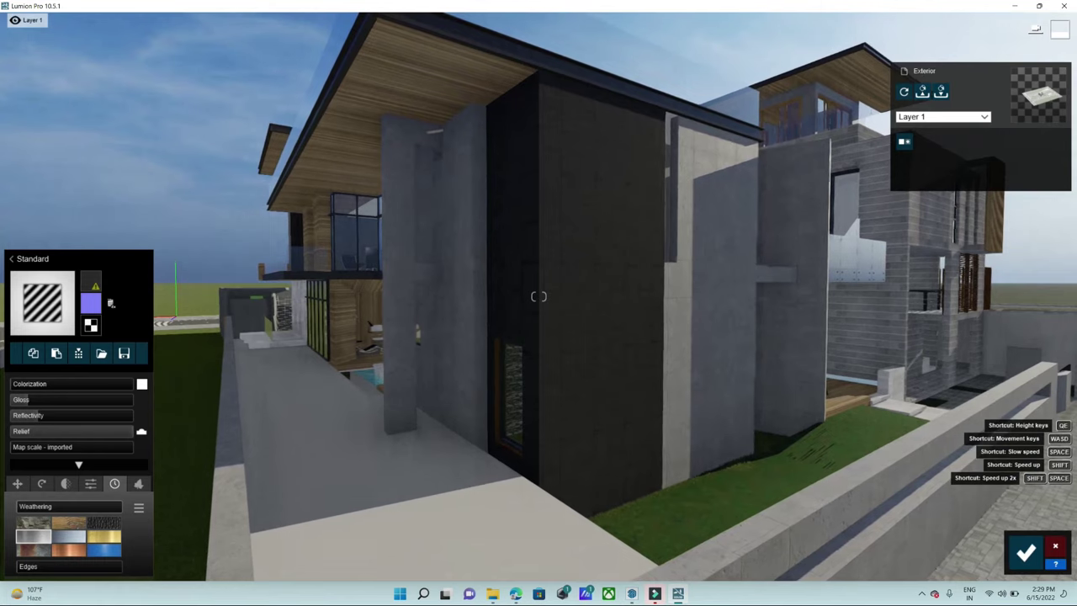
{"action": "key", "text": "a"}
{"action": "key", "text": "a"}
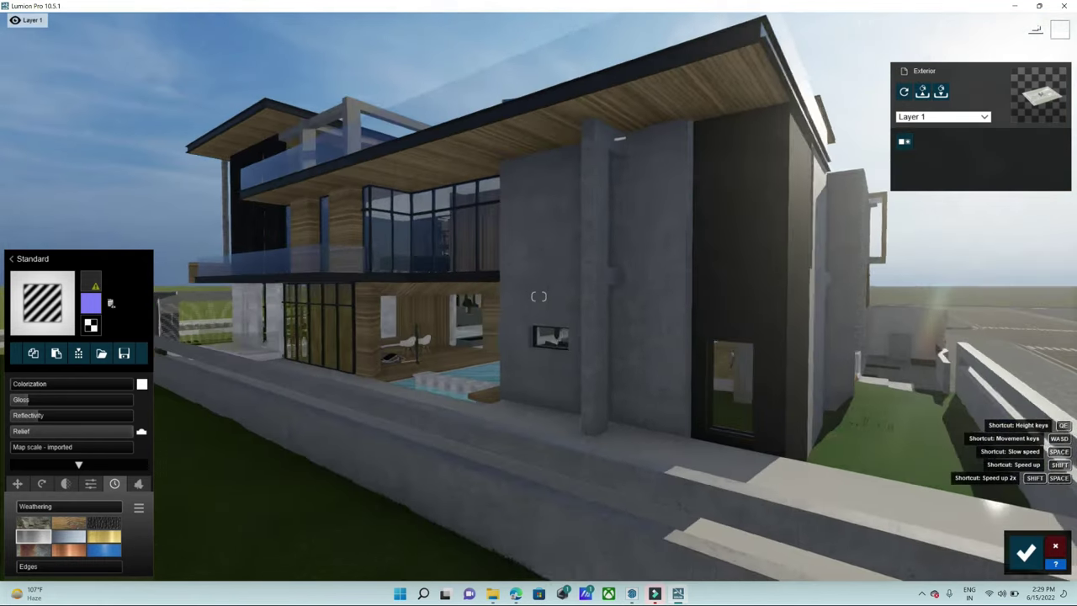
{"action": "key", "text": "a"}
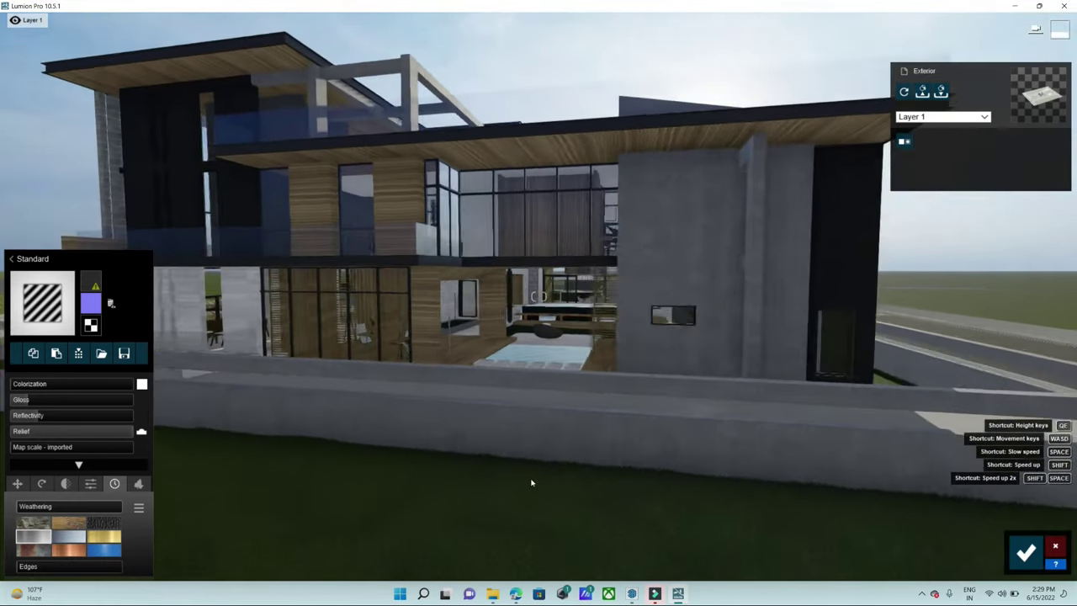
{"action": "key", "text": "a"}
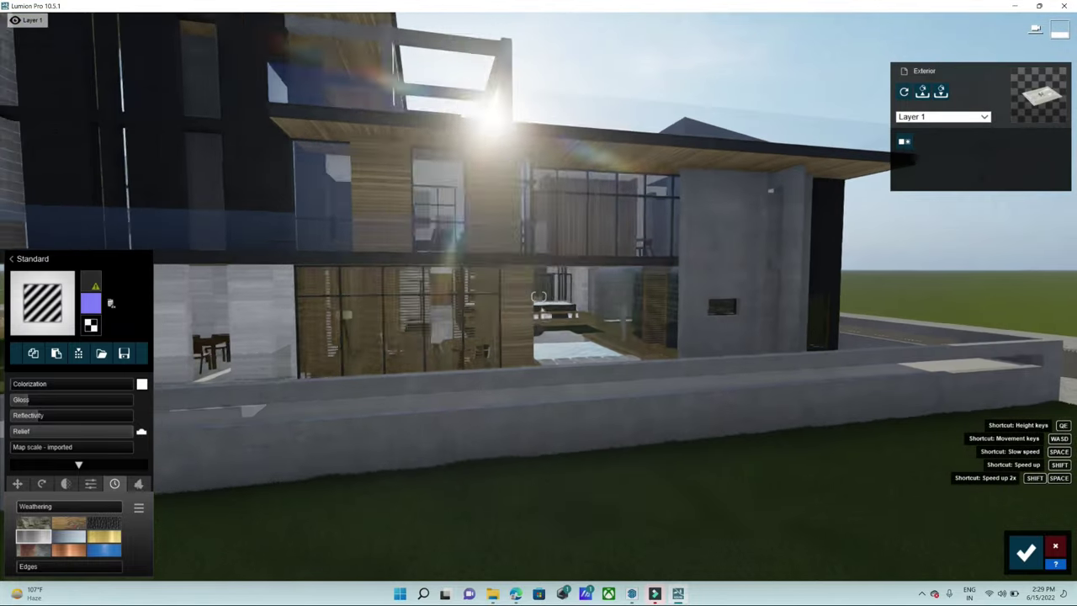
{"action": "key", "text": "a"}
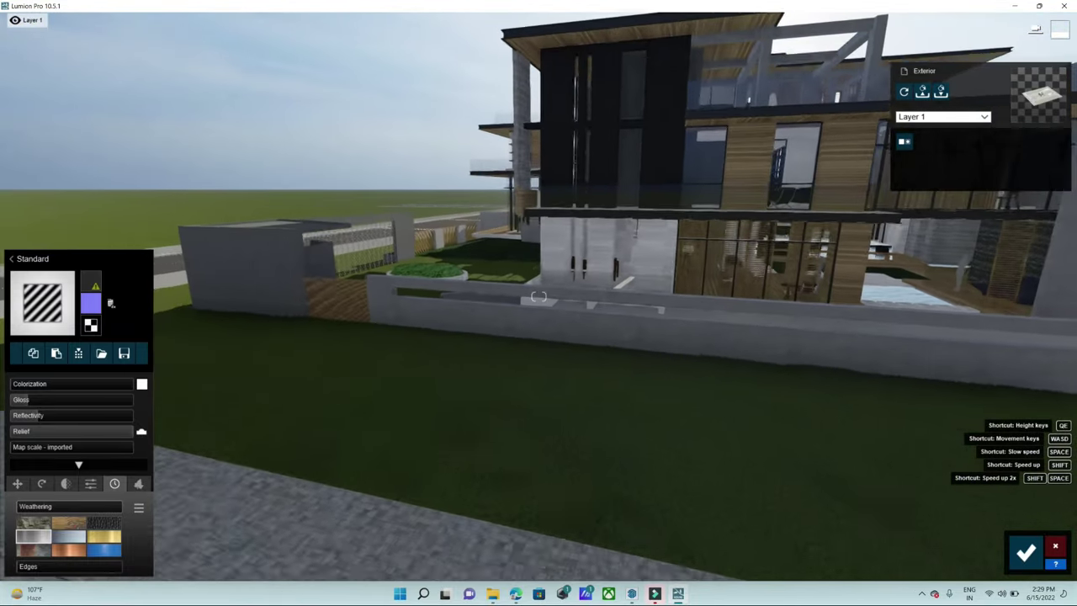
{"action": "key", "text": "a"}
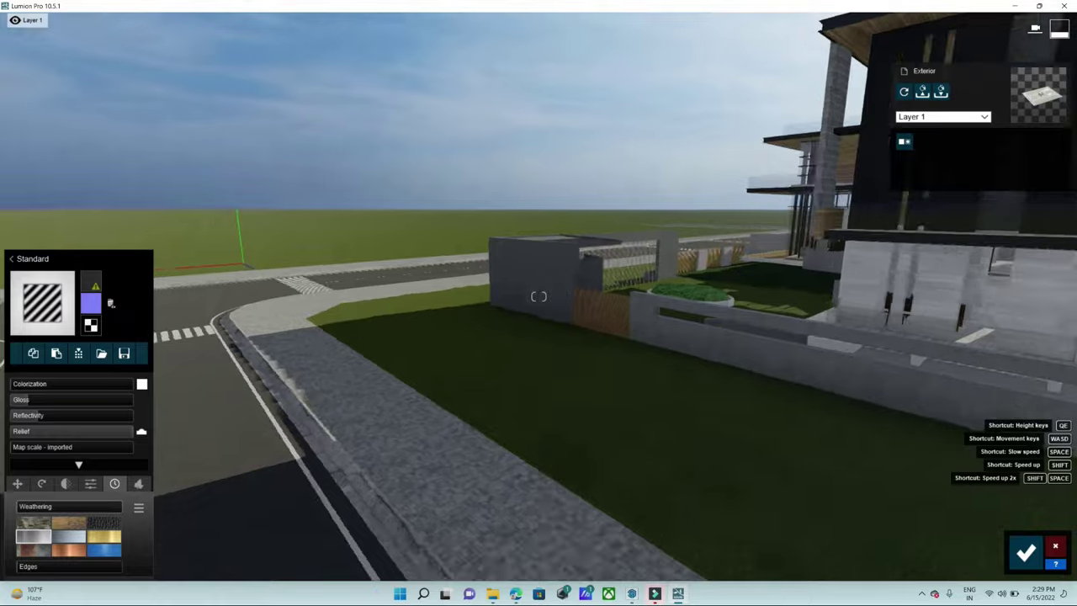
- Cover the garden wall block with a light concrete from Outdoor > Concrete
{"action": "key", "text": "w"}
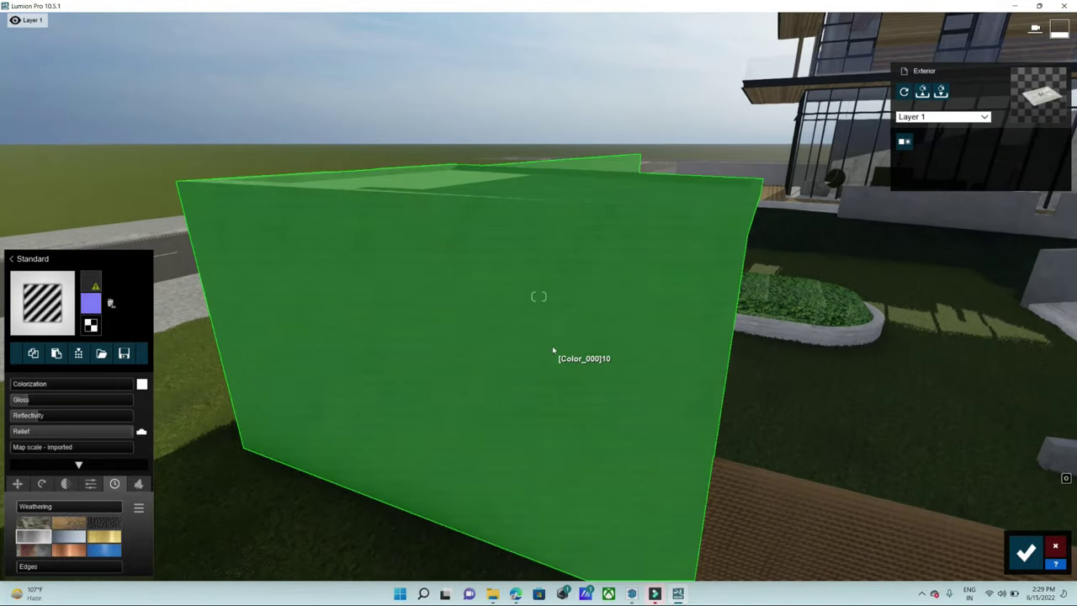
{"action": "left_click", "coordinate": [548, 356]}
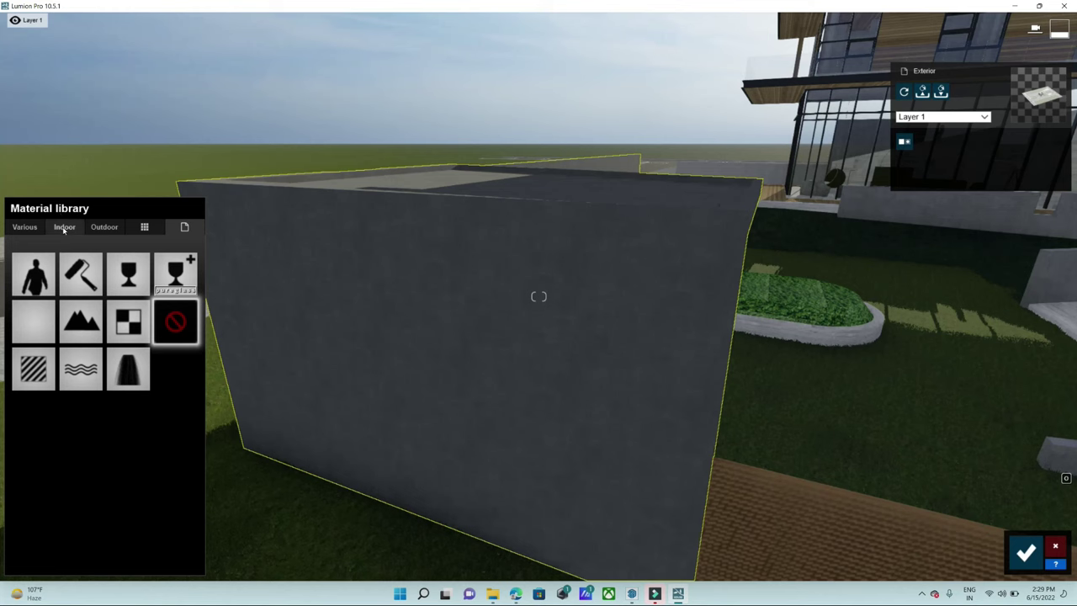
{"action": "left_click", "coordinate": [96, 229]}
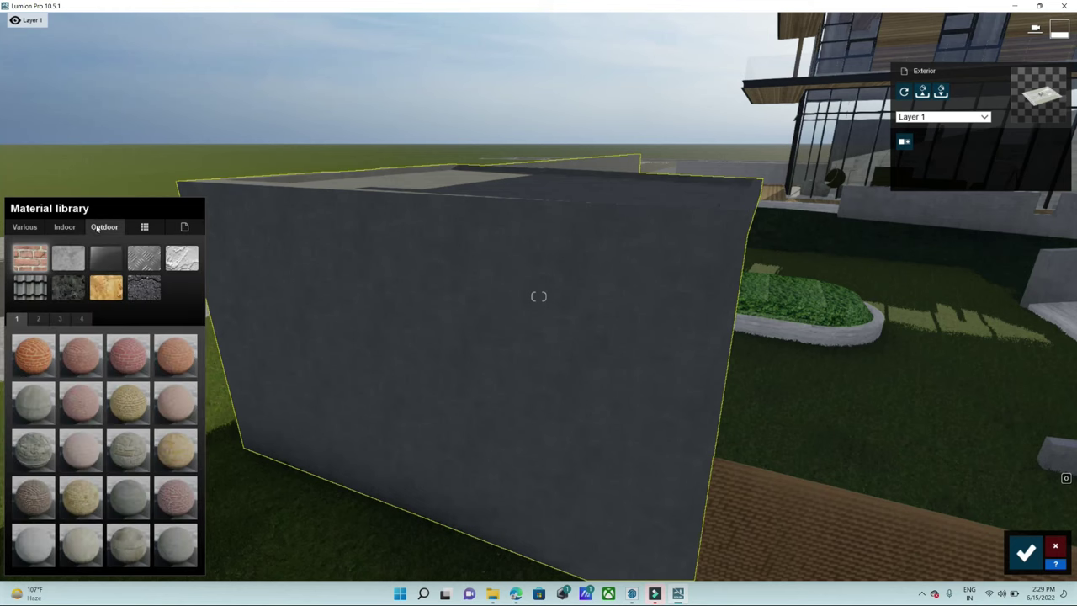
{"action": "left_click", "coordinate": [80, 268]}
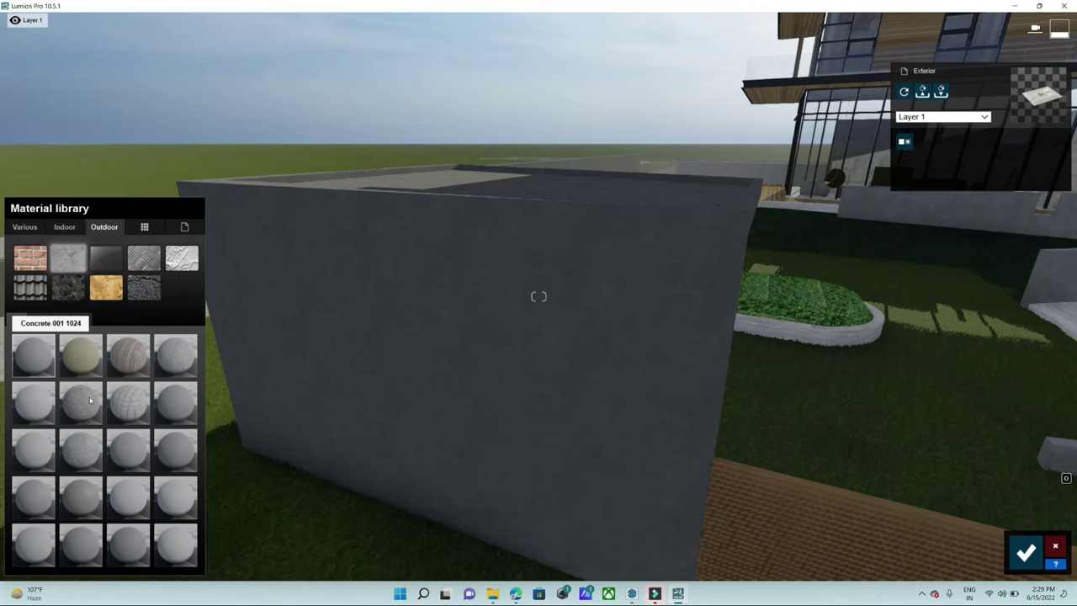
{"action": "left_click", "coordinate": [90, 400]}
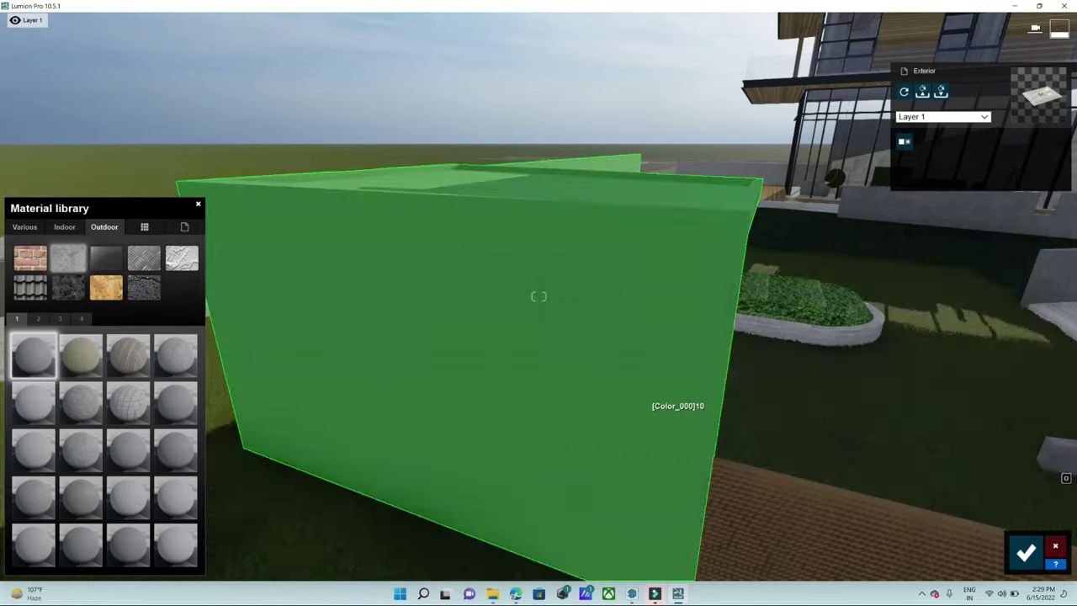
- Give the wooden gate panel a Standard material showing its wood grain
{"action": "mouse_move", "coordinate": [648, 393]}
{"action": "right_mouse_down"}
{"action": "mouse_move", "coordinate": [642, 409]}
{"action": "mouse_move", "coordinate": [603, 357]}
{"action": "right_mouse_up"}
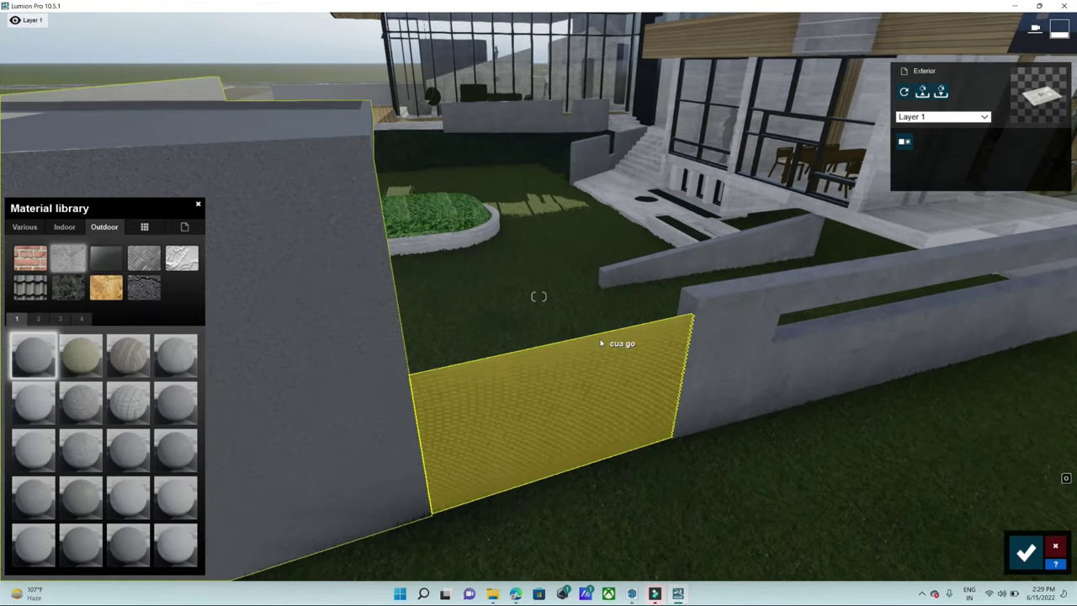
{"action": "left_click", "coordinate": [601, 343]}
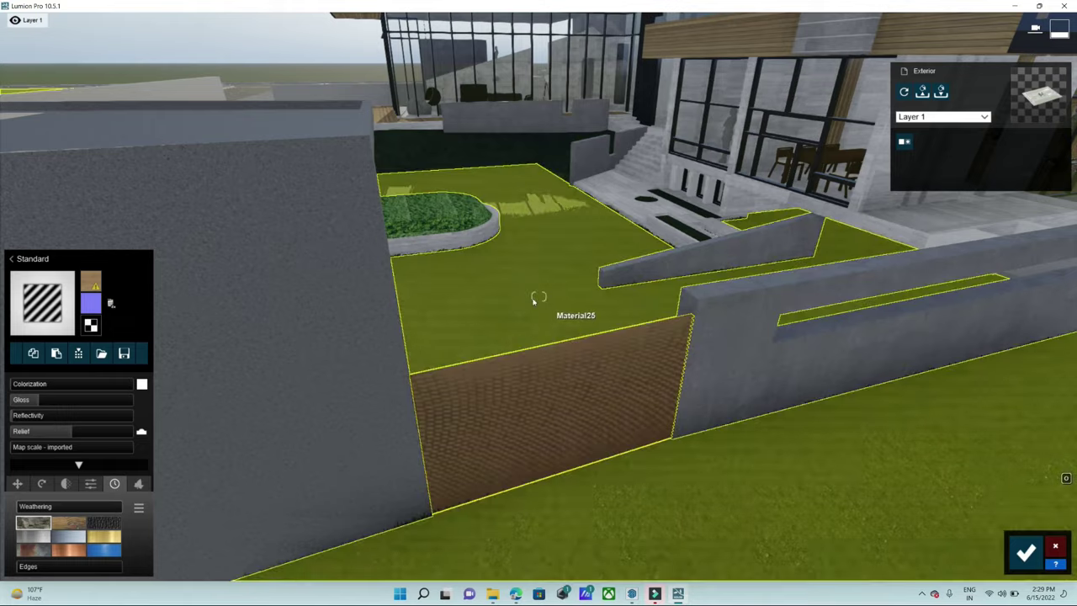
{"action": "right_click_drag", "start_coordinate": [536, 298], "coordinate": [471, 260]}
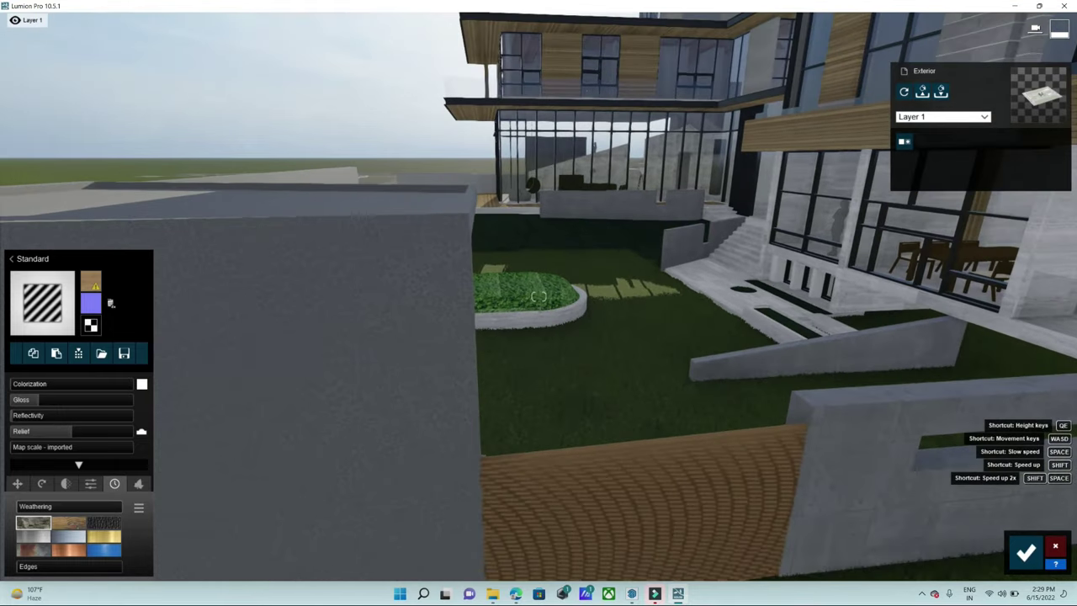
{"action": "key", "text": "w"}
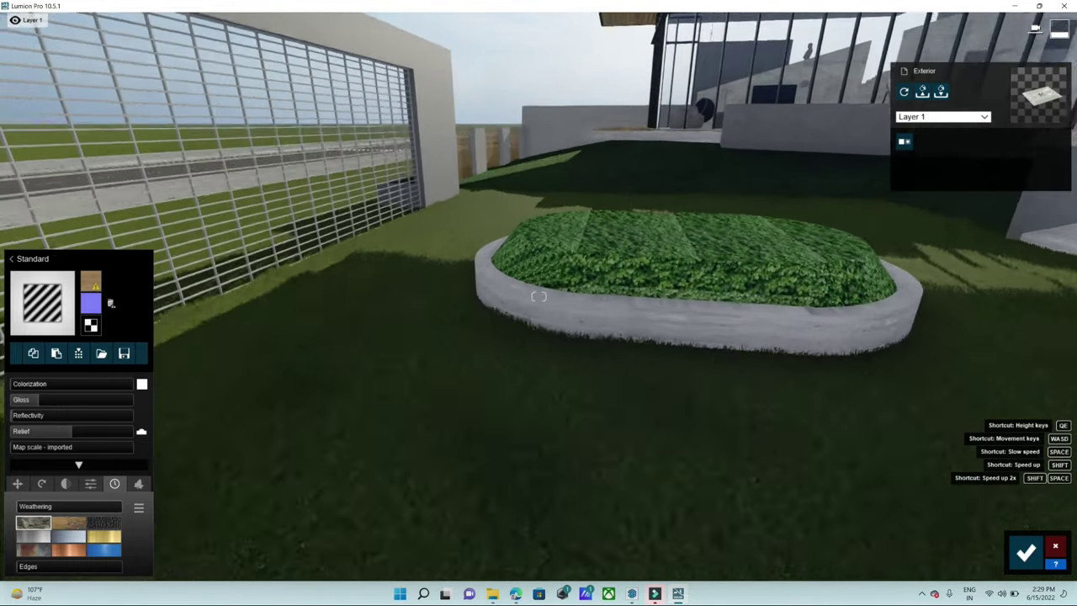
{"action": "key", "text": "w"}
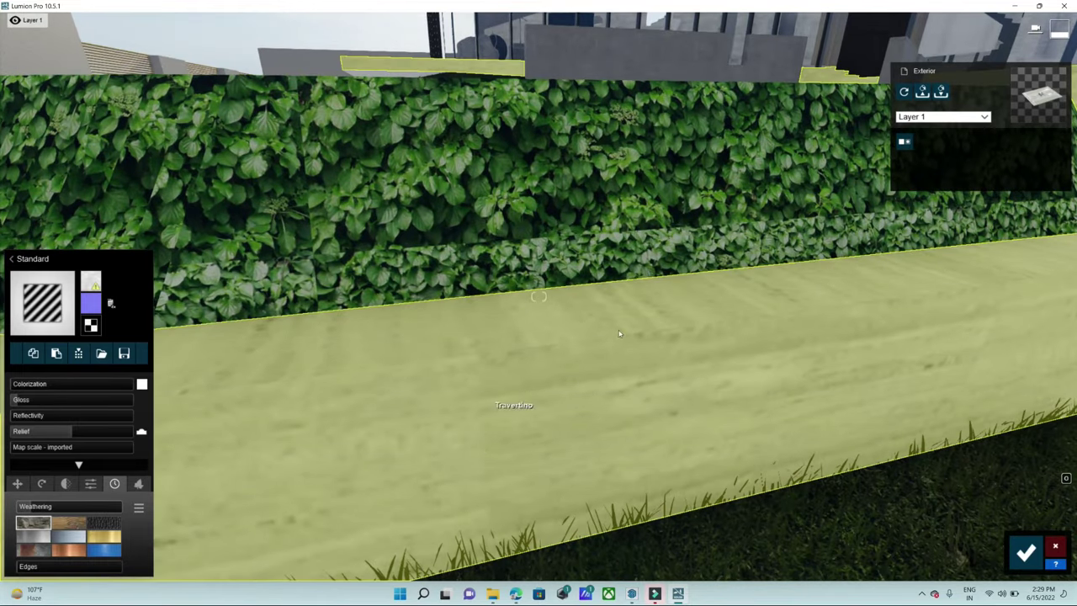
- Swap the planter hedge's ivy for the Landscape material with grass and soil
{"action": "key", "text": "s"}
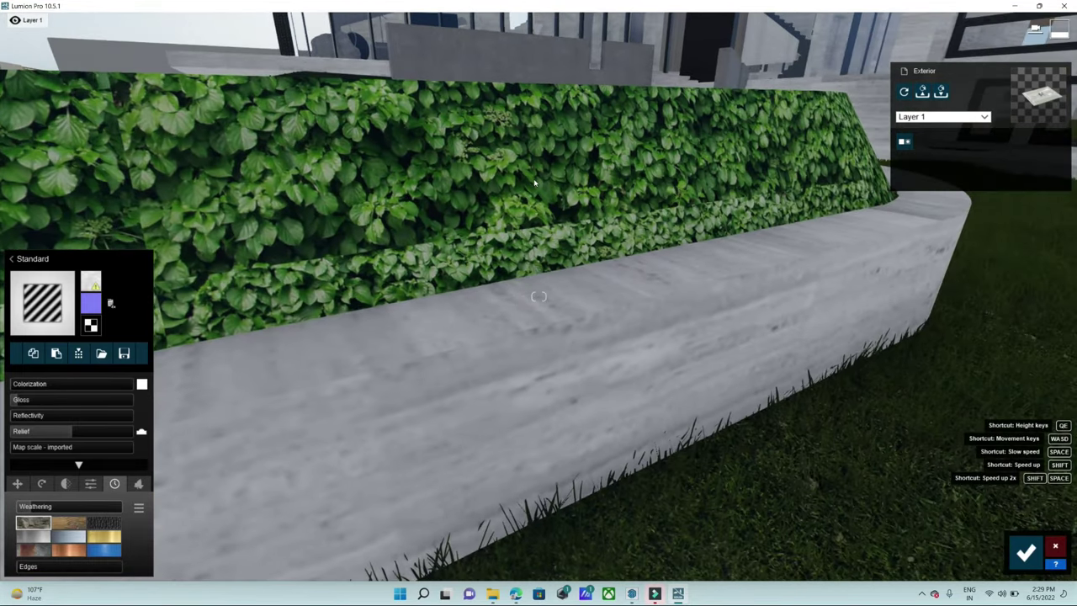
{"action": "left_click", "coordinate": [533, 182]}
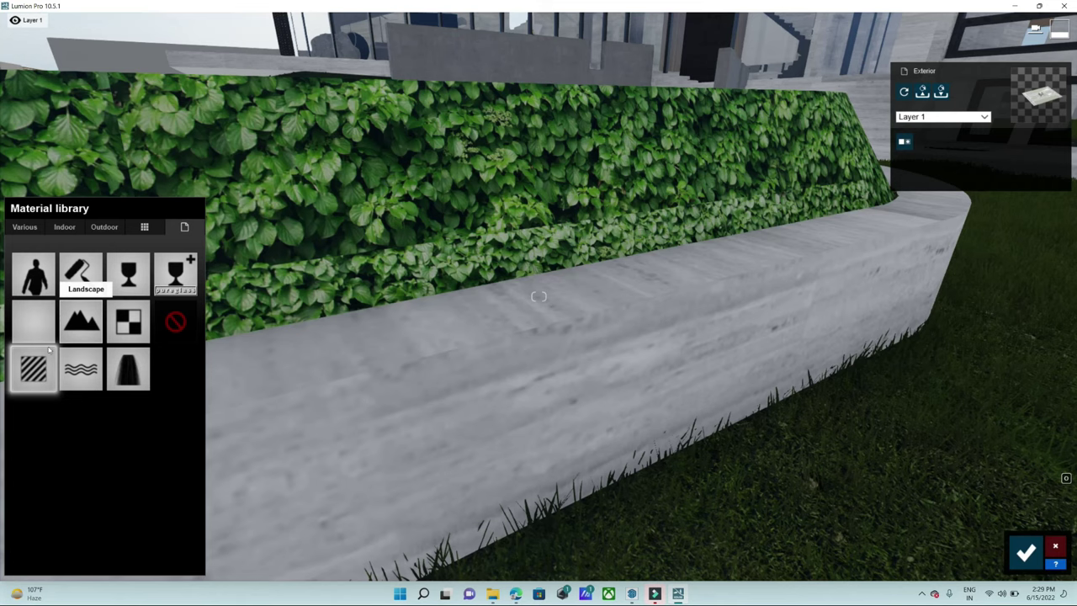
{"action": "left_click", "coordinate": [81, 317]}
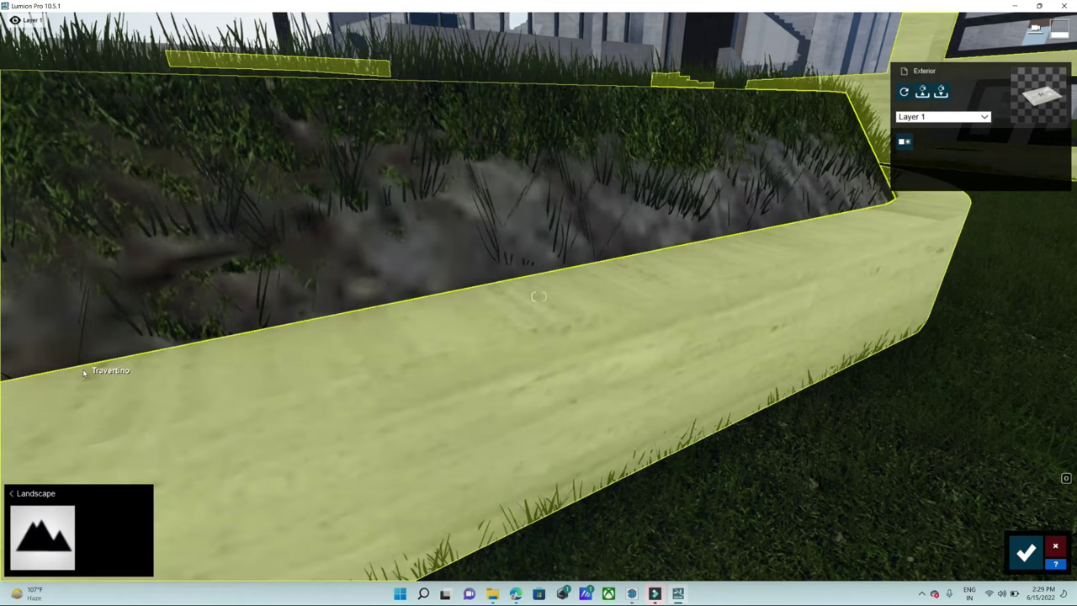
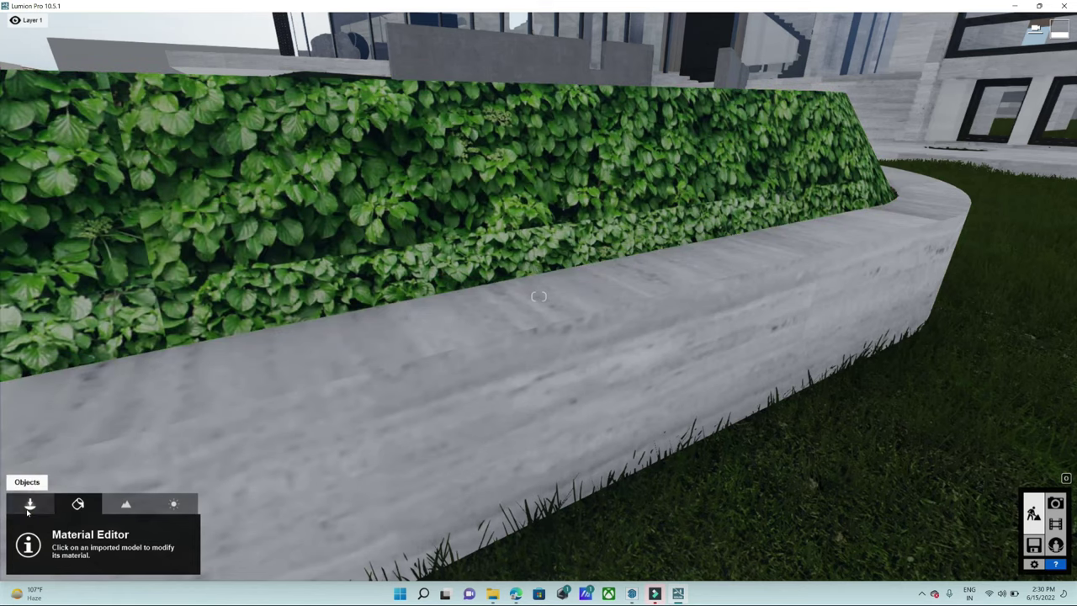
- Select the hedge surface and browse the Various > Leaves material collection
{"action": "left_click", "coordinate": [31, 506]}
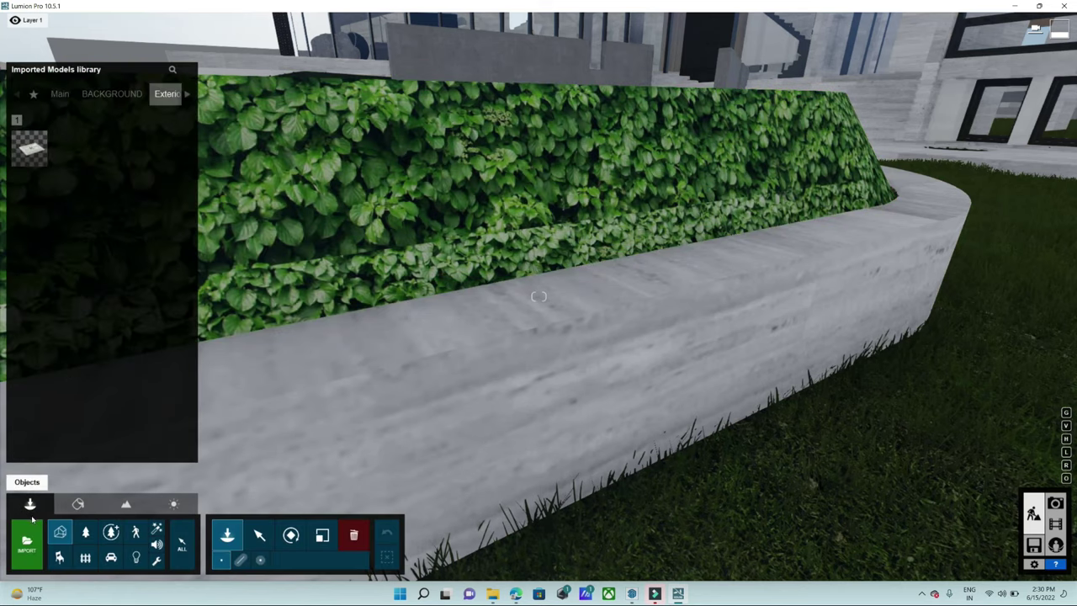
{"action": "left_click", "coordinate": [77, 503]}
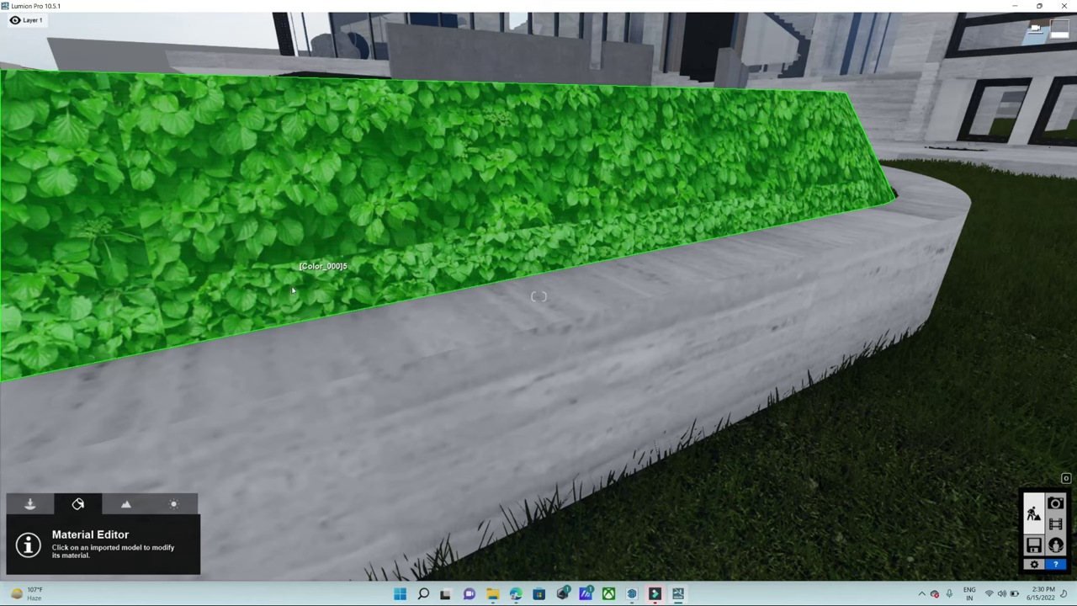
{"action": "left_click", "coordinate": [293, 290]}
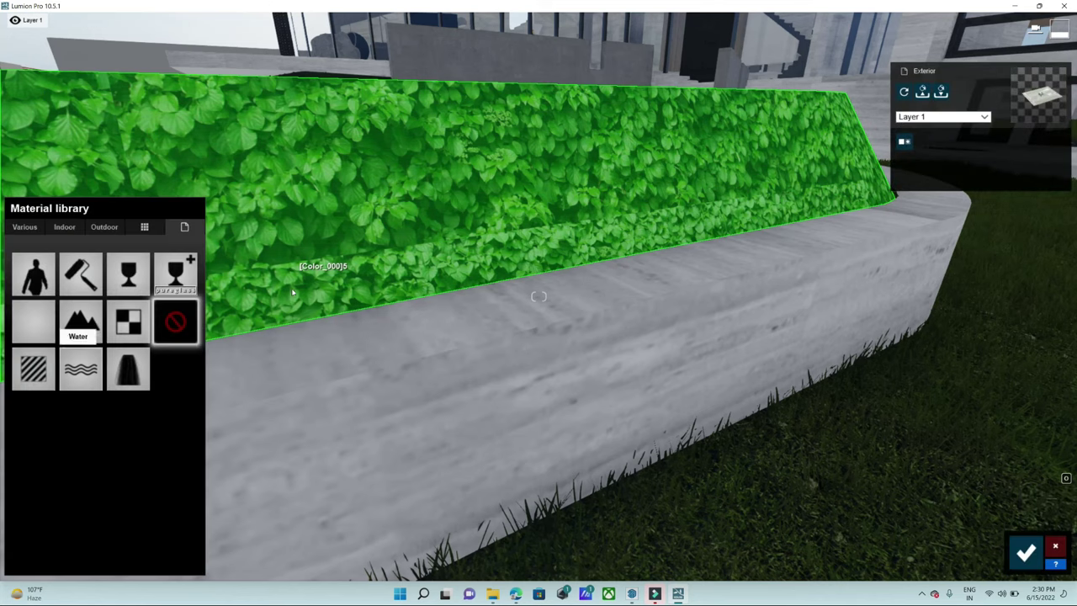
{"action": "left_click", "coordinate": [32, 227]}
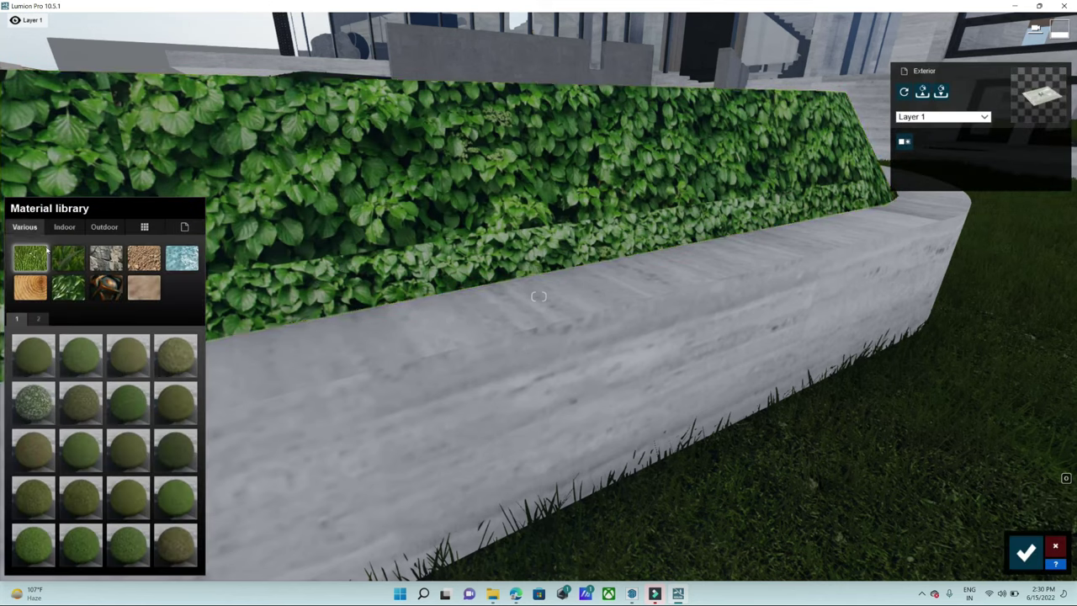
{"action": "left_click", "coordinate": [69, 288]}
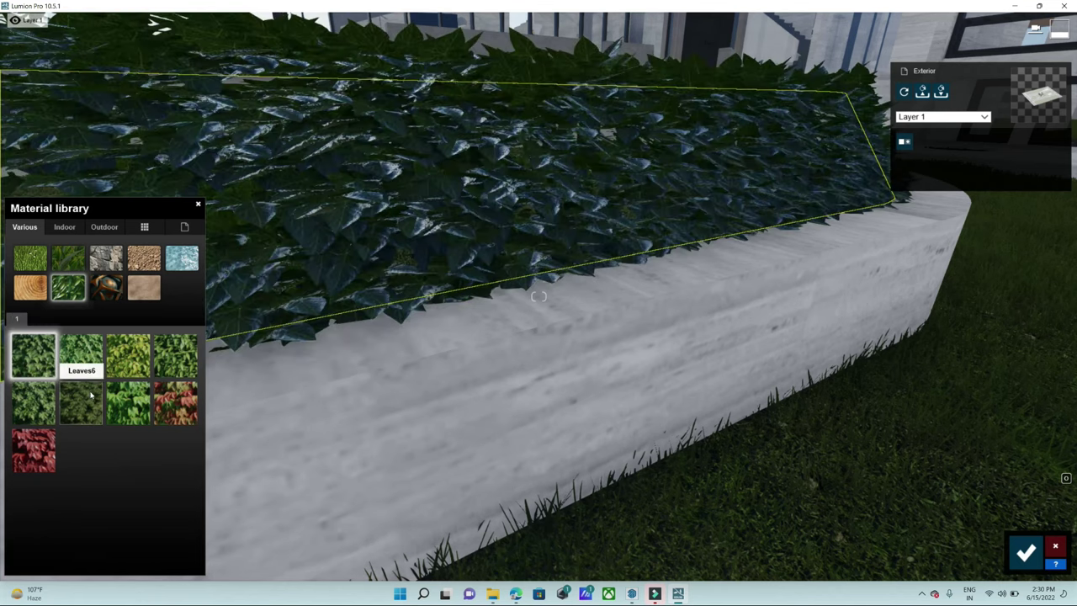
- Apply the dark Leaves6 ivy material to the hedge and pull the camera back
{"action": "key", "text": "w"}
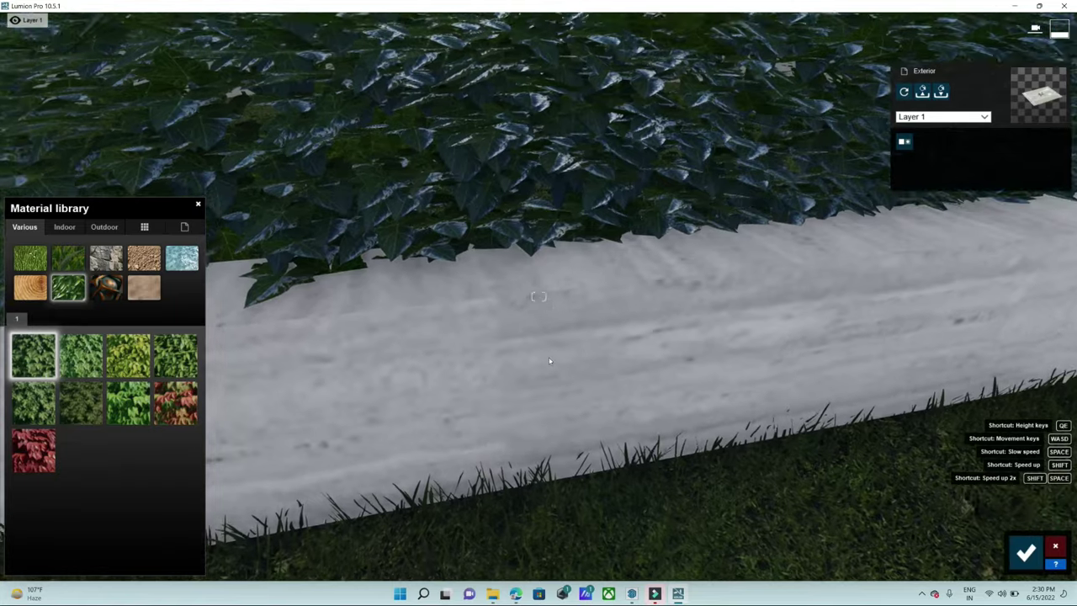
{"action": "left_click", "coordinate": [81, 399]}
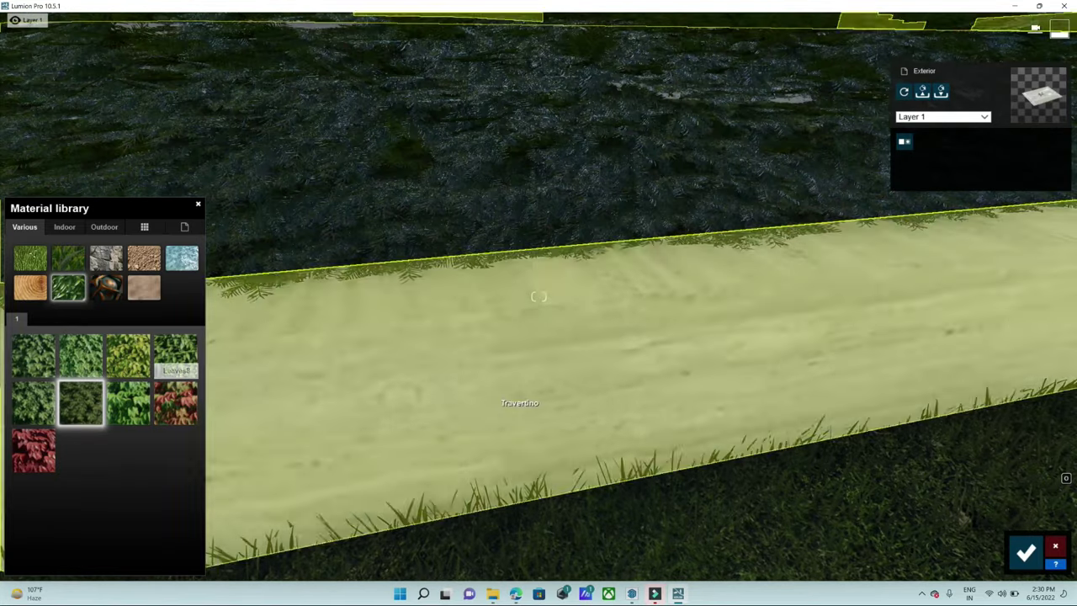
{"action": "key", "text": "q"}
{"action": "key", "text": "s"}
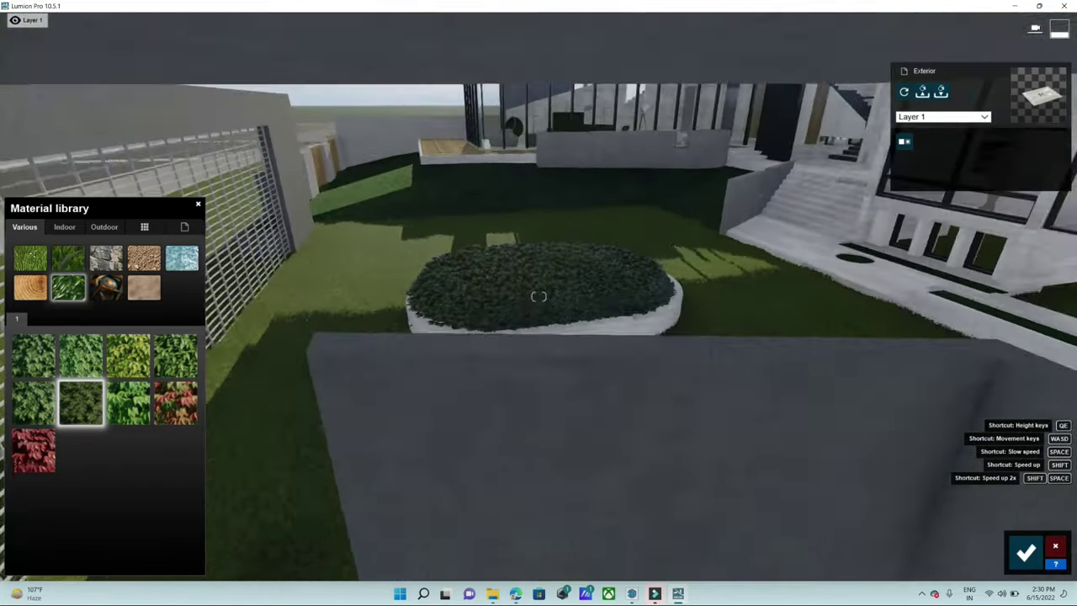
{"action": "key", "text": "s"}
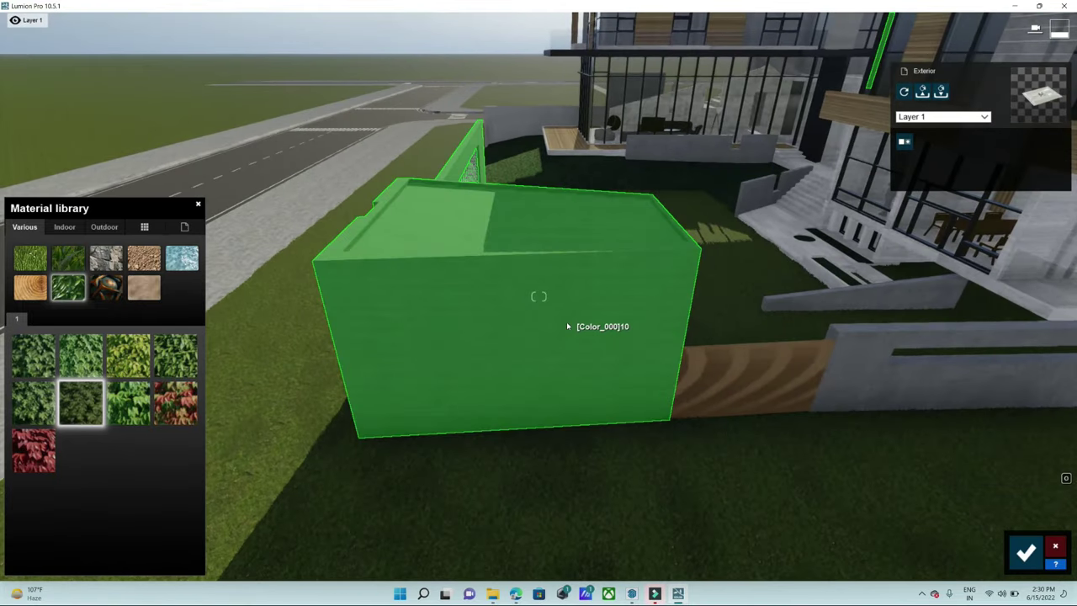
- Give the small grey box a material from Outdoor > Concrete and save the material edits
{"action": "left_click", "coordinate": [566, 322]}
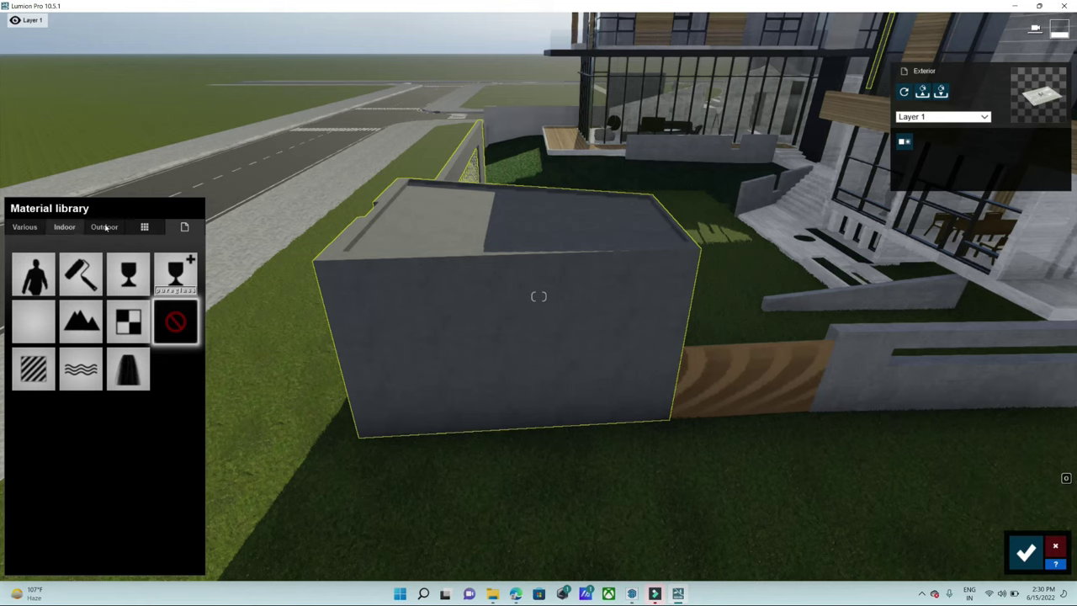
{"action": "left_click", "coordinate": [105, 227]}
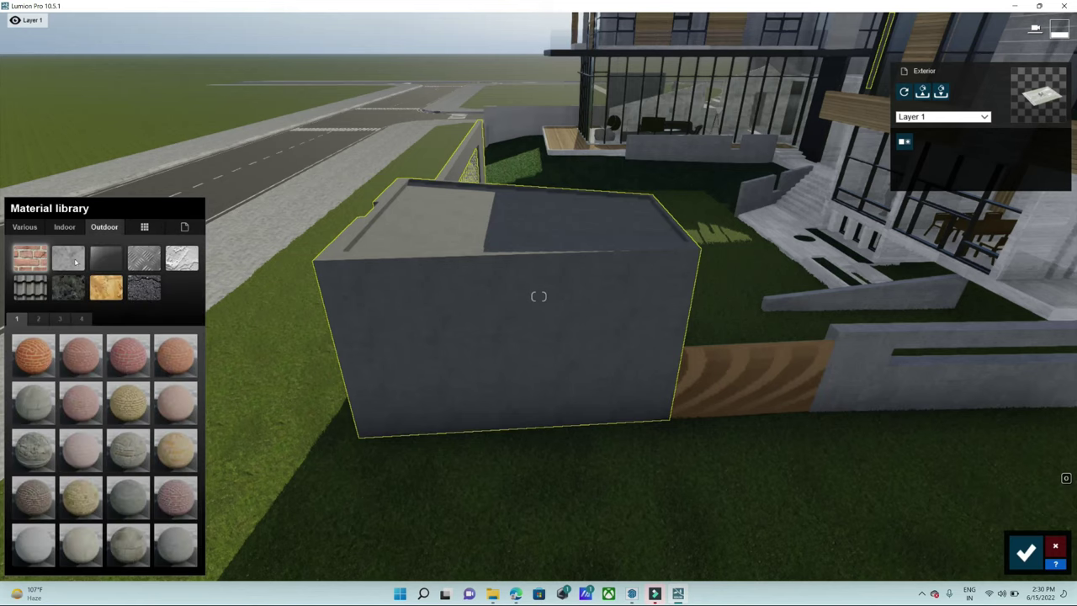
{"action": "left_click", "coordinate": [63, 269]}
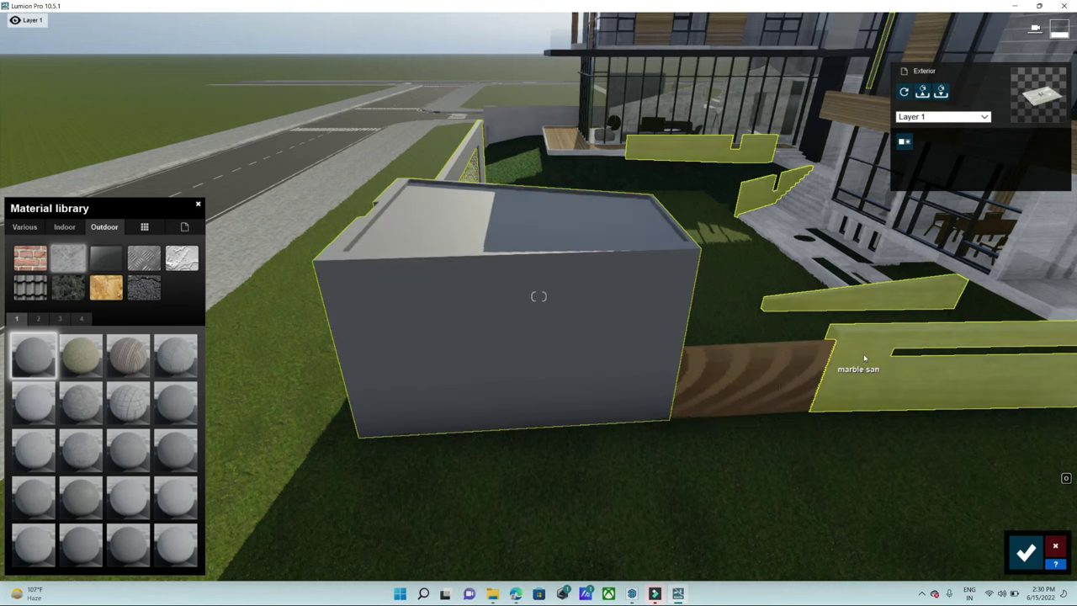
{"action": "right_click_drag", "start_coordinate": [863, 353], "coordinate": [926, 336]}
{"action": "right_click_drag", "start_coordinate": [538, 296], "coordinate": [538, 296]}
{"action": "left_click", "coordinate": [663, 392]}
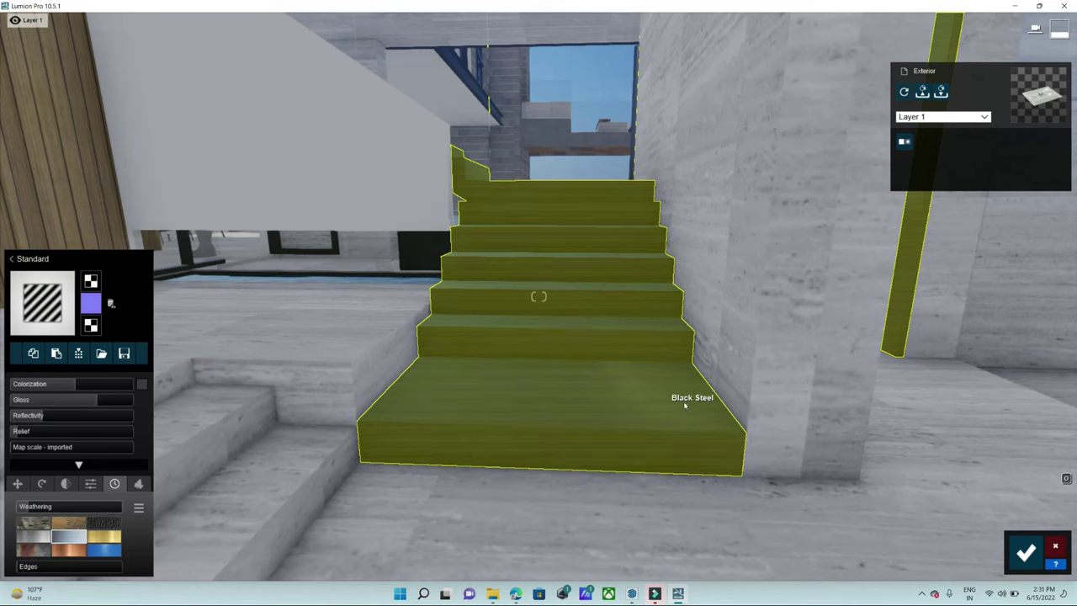
{"action": "left_click", "coordinate": [1025, 551]}
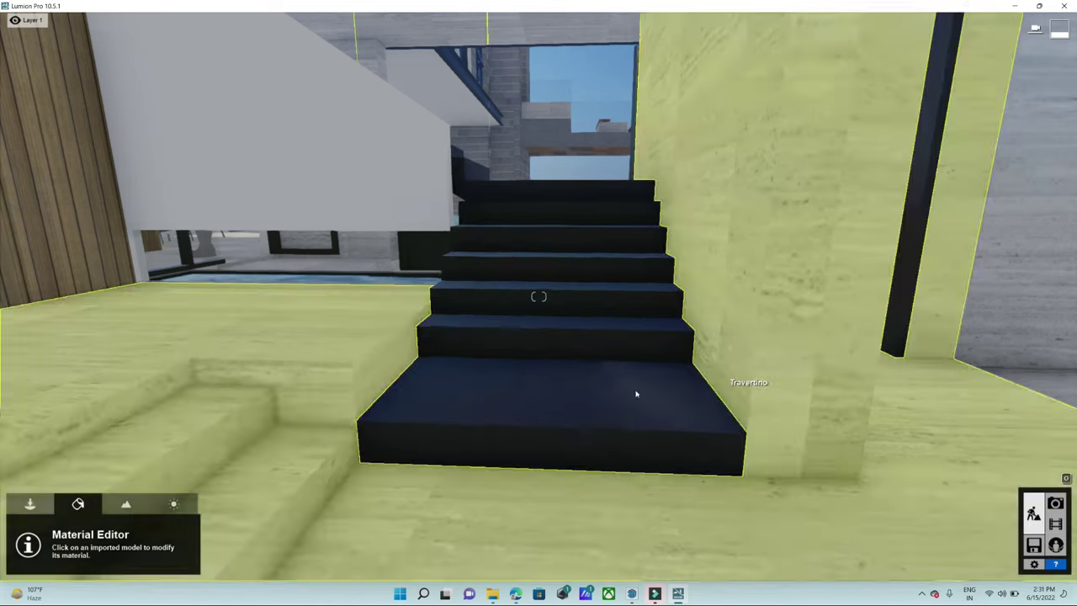
{"action": "mouse_move", "coordinate": [637, 392]}
{"action": "right_mouse_down"}
{"action": "mouse_move", "coordinate": [471, 395]}
{"action": "mouse_move", "coordinate": [609, 358]}
{"action": "right_mouse_up"}
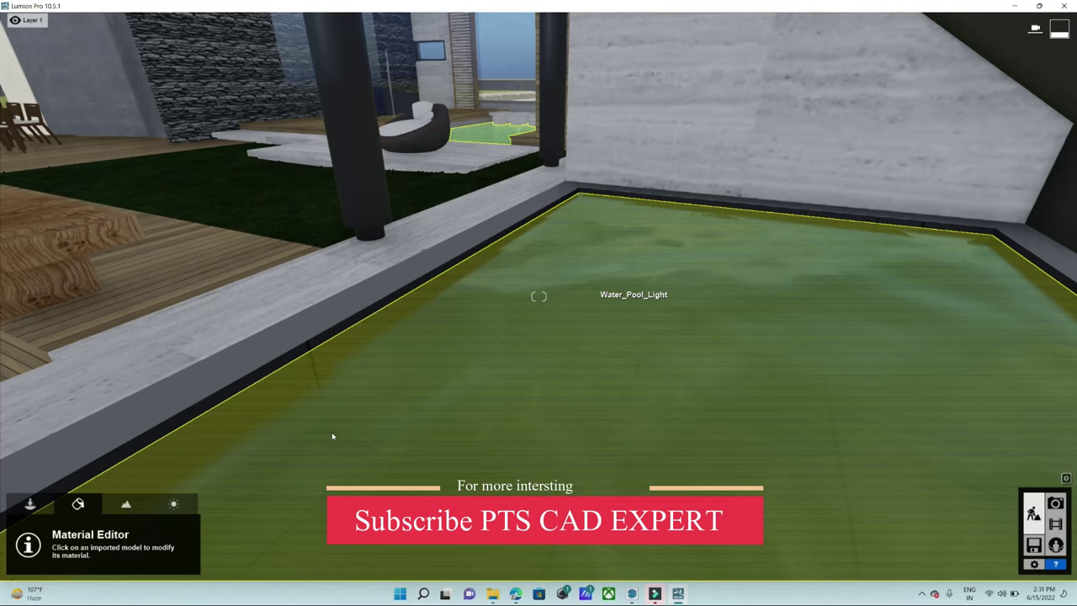
- Tune the pool Water material: wave height, glossiness 0.8, wave scale 2.5, and light foam
{"action": "left_click", "coordinate": [332, 435]}
{"action": "mouse_move", "coordinate": [47, 464]}
{"action": "left_mouse_down"}
{"action": "mouse_move", "coordinate": [105, 472]}
{"action": "mouse_move", "coordinate": [24, 474]}
{"action": "left_mouse_up"}
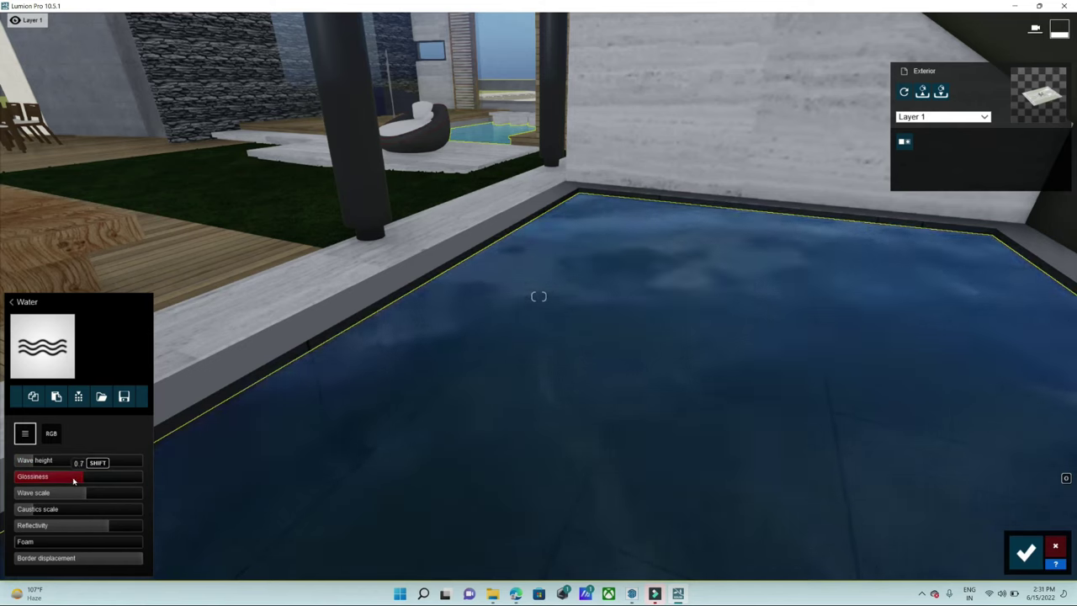
{"action": "mouse_move", "coordinate": [67, 484]}
{"action": "left_mouse_down"}
{"action": "mouse_move", "coordinate": [99, 481]}
{"action": "mouse_move", "coordinate": [61, 495]}
{"action": "left_mouse_up"}
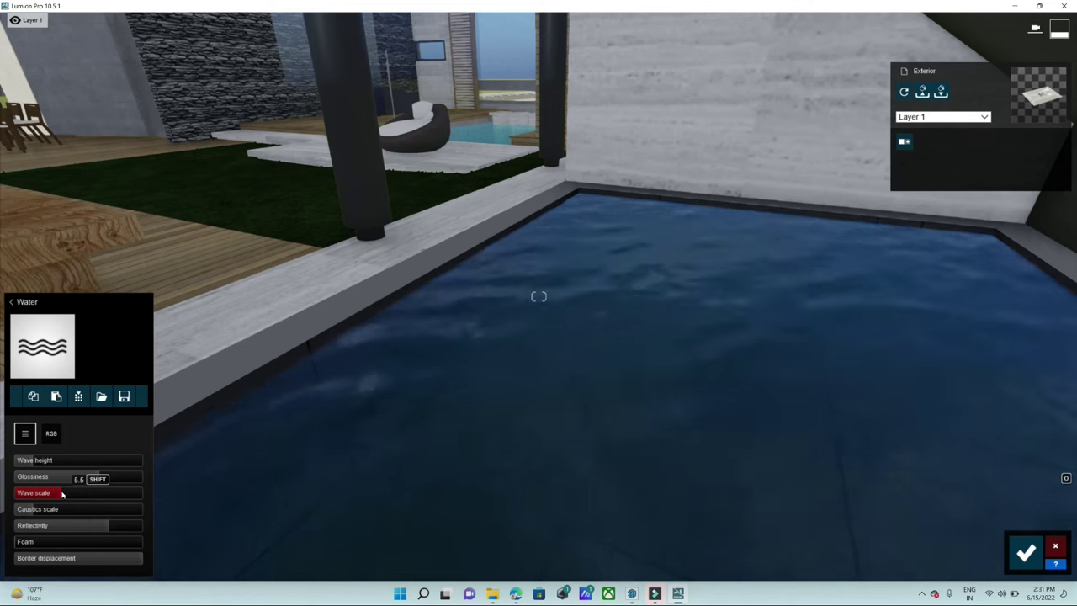
{"action": "left_click_drag", "start_coordinate": [61, 494], "coordinate": [48, 493]}
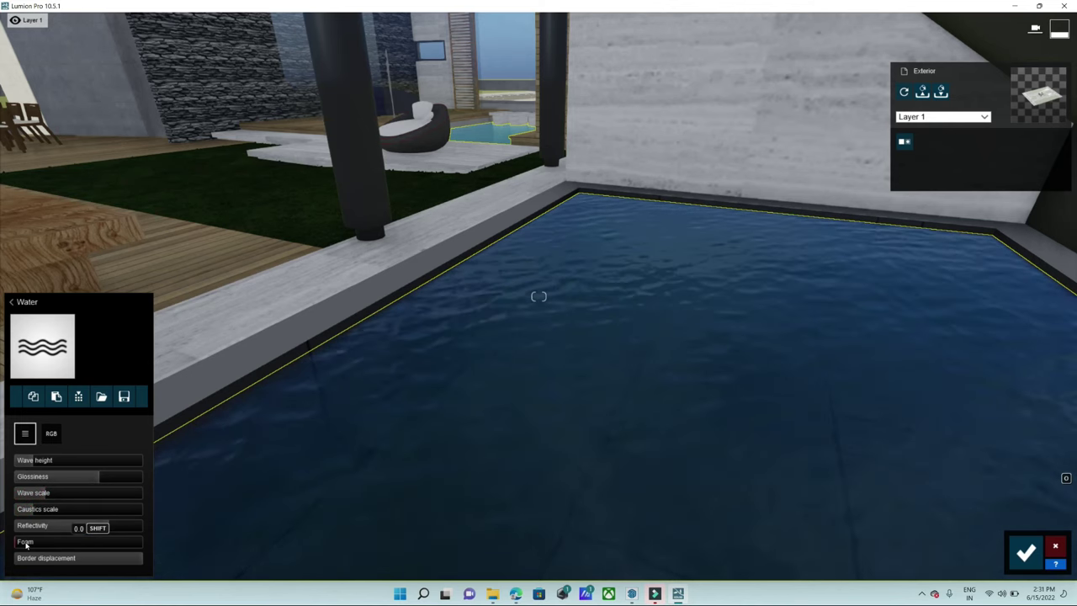
{"action": "mouse_move", "coordinate": [37, 543]}
{"action": "left_mouse_down"}
{"action": "mouse_move", "coordinate": [12, 538]}
{"action": "mouse_move", "coordinate": [37, 542]}
{"action": "left_mouse_up"}
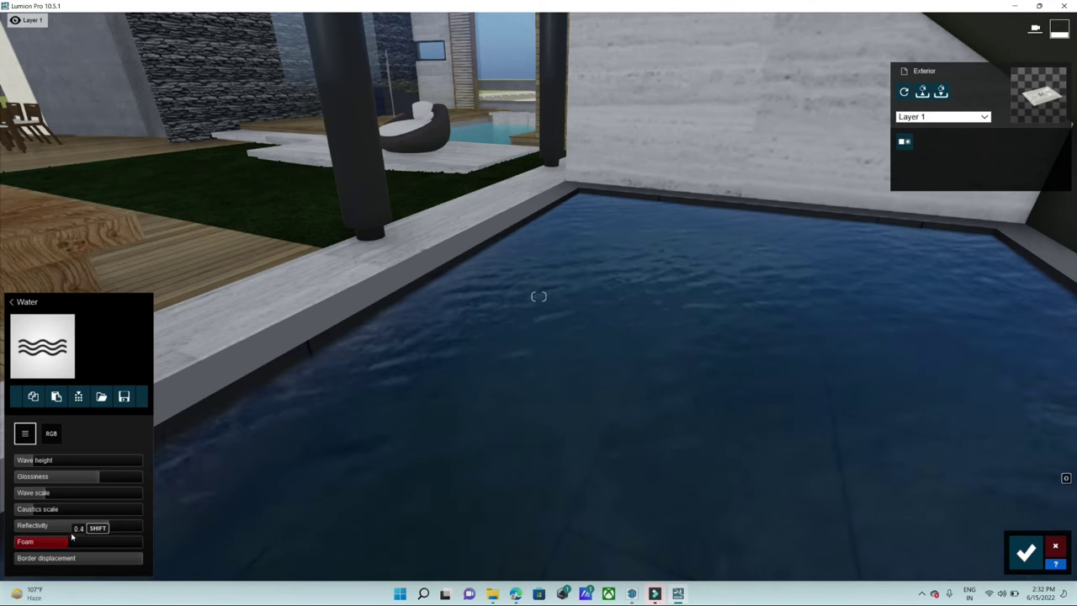
{"action": "right_click_drag", "start_coordinate": [305, 457], "coordinate": [589, 429]}
{"action": "right_click_drag", "start_coordinate": [538, 296], "coordinate": [353, 296]}
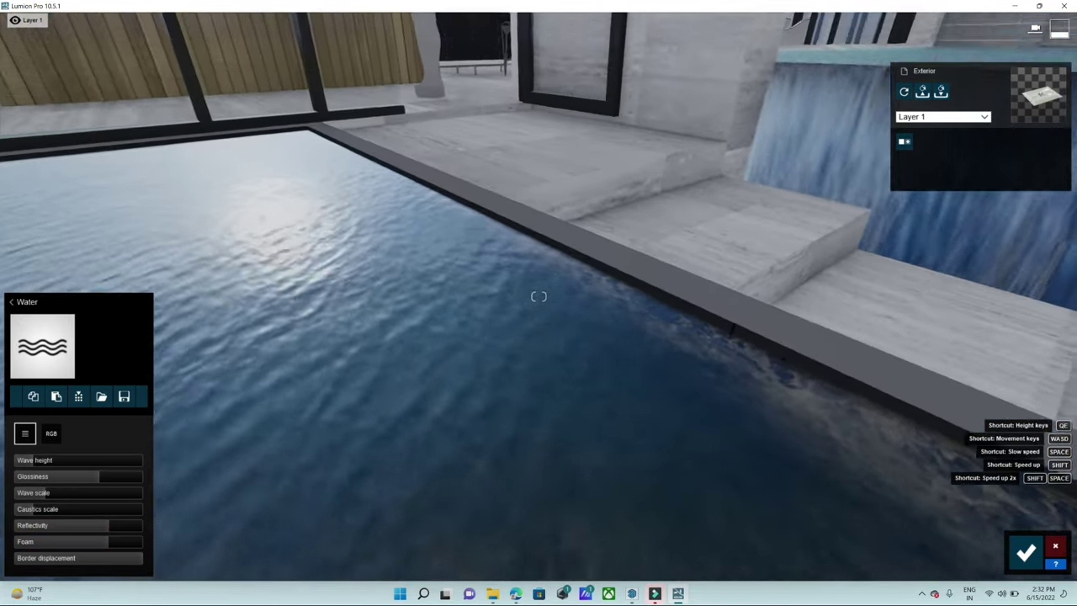
{"action": "right_click_drag", "start_coordinate": [538, 296], "coordinate": [723, 296]}
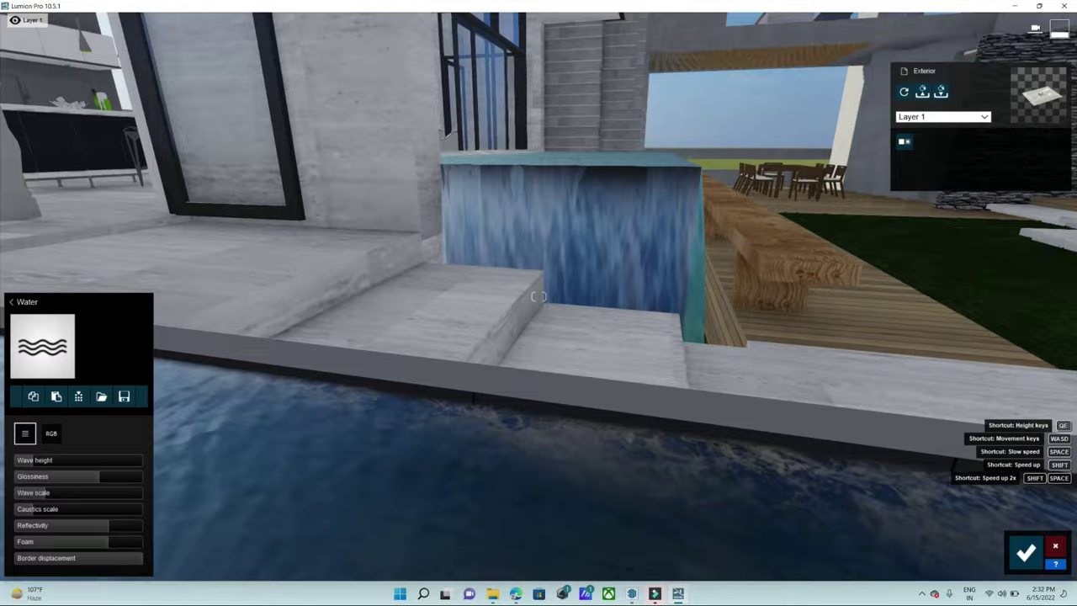
{"action": "right_click_drag", "start_coordinate": [538, 296], "coordinate": [724, 296]}
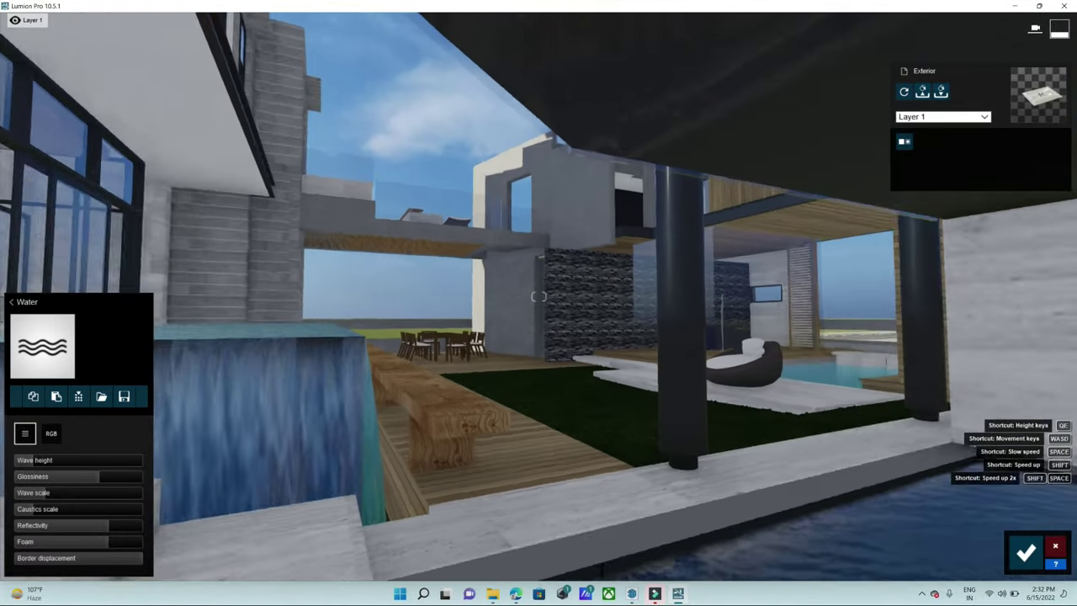
- Give the lounge chair shell a Standard material with no gloss and adjusted relief
{"action": "key", "text": "w"}
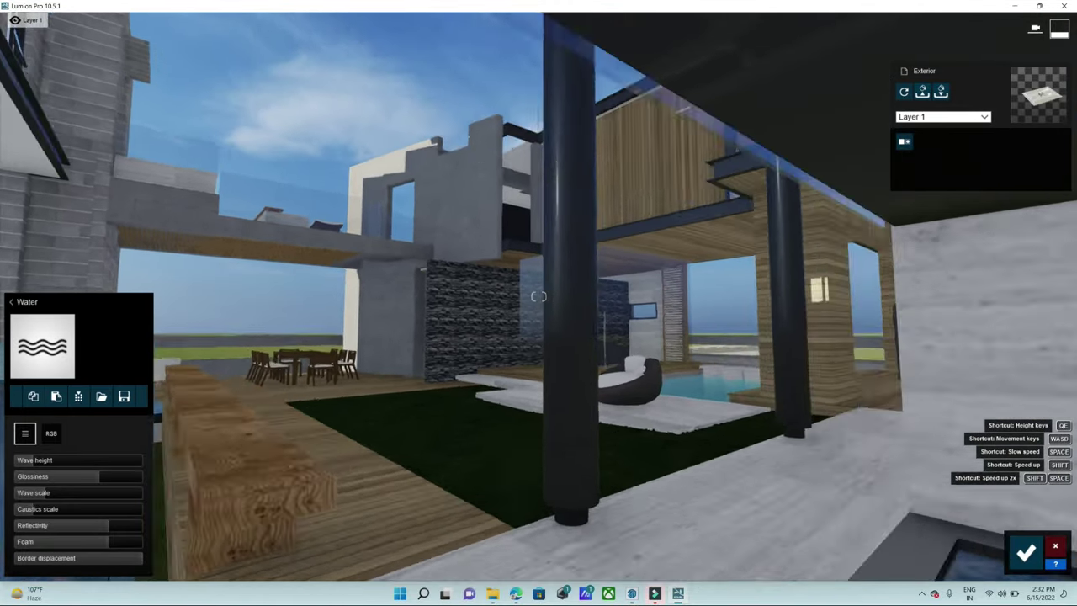
{"action": "key", "text": "w"}
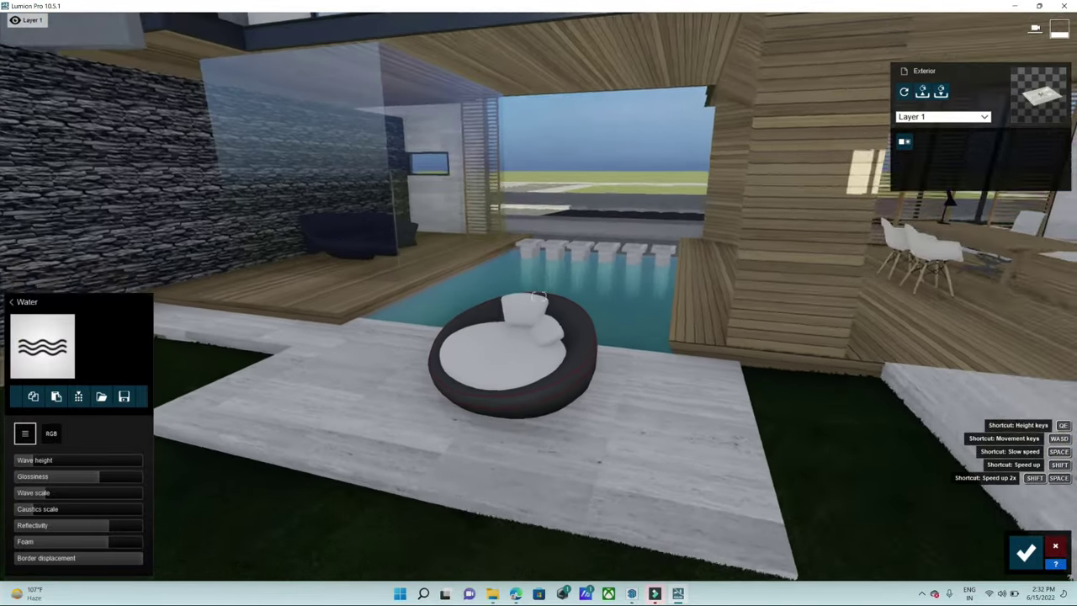
{"action": "right_click_drag", "start_coordinate": [538, 297], "coordinate": [539, 403]}
{"action": "key", "text": "w"}
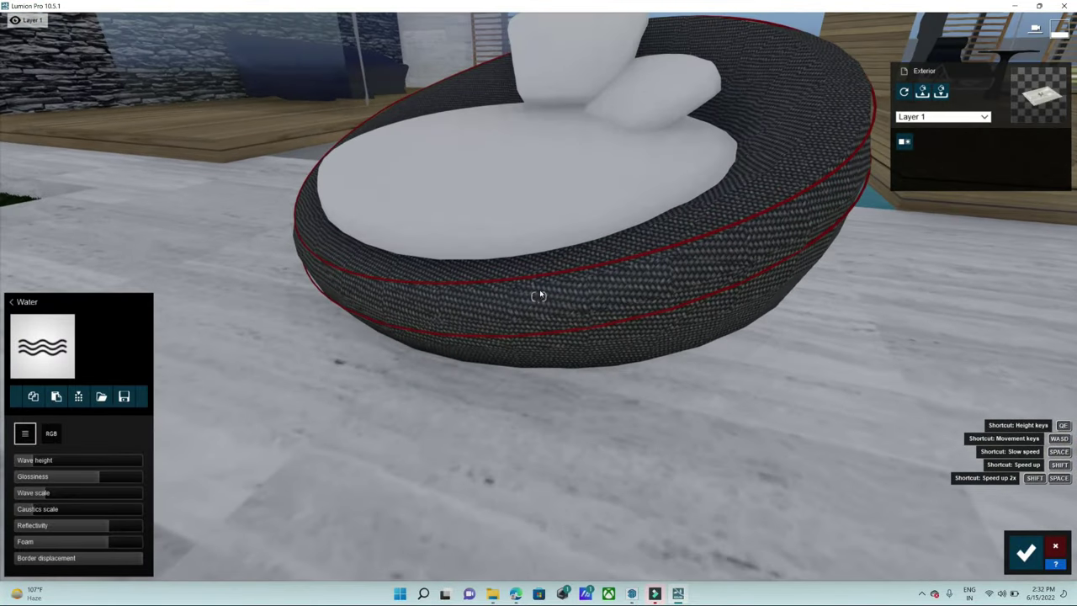
{"action": "left_click", "coordinate": [471, 332]}
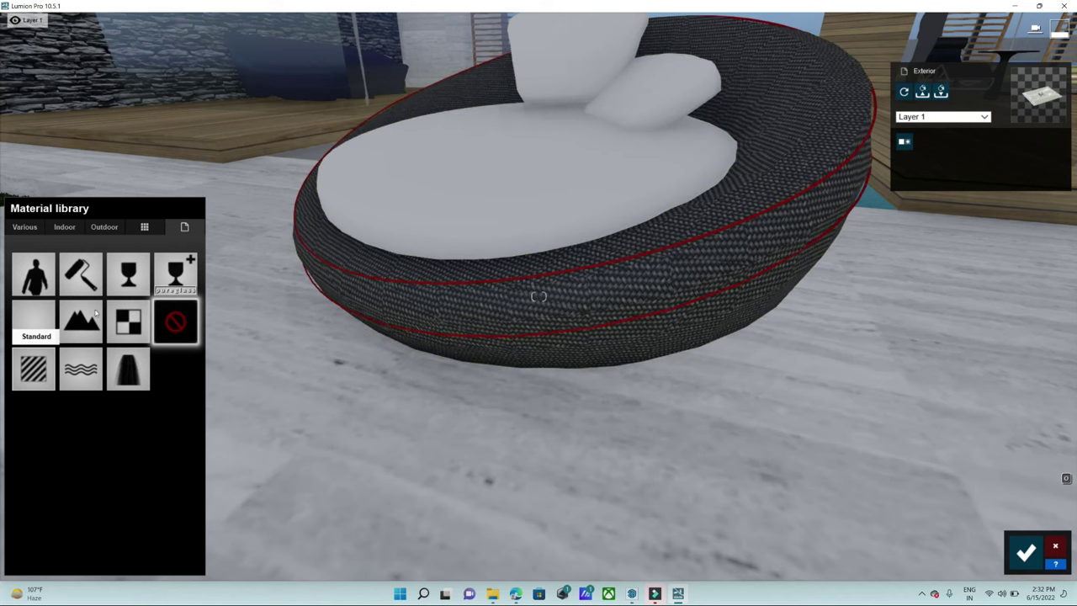
{"action": "left_click", "coordinate": [34, 318]}
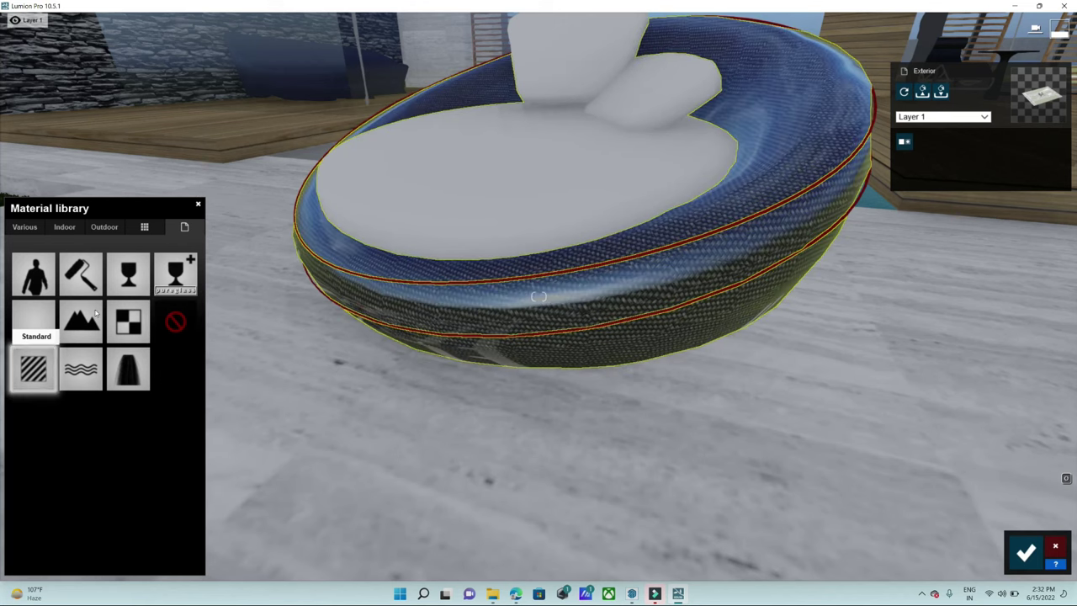
{"action": "mouse_move", "coordinate": [68, 405]}
{"action": "left_mouse_down"}
{"action": "mouse_move", "coordinate": [14, 409]}
{"action": "mouse_move", "coordinate": [42, 417]}
{"action": "left_mouse_up"}
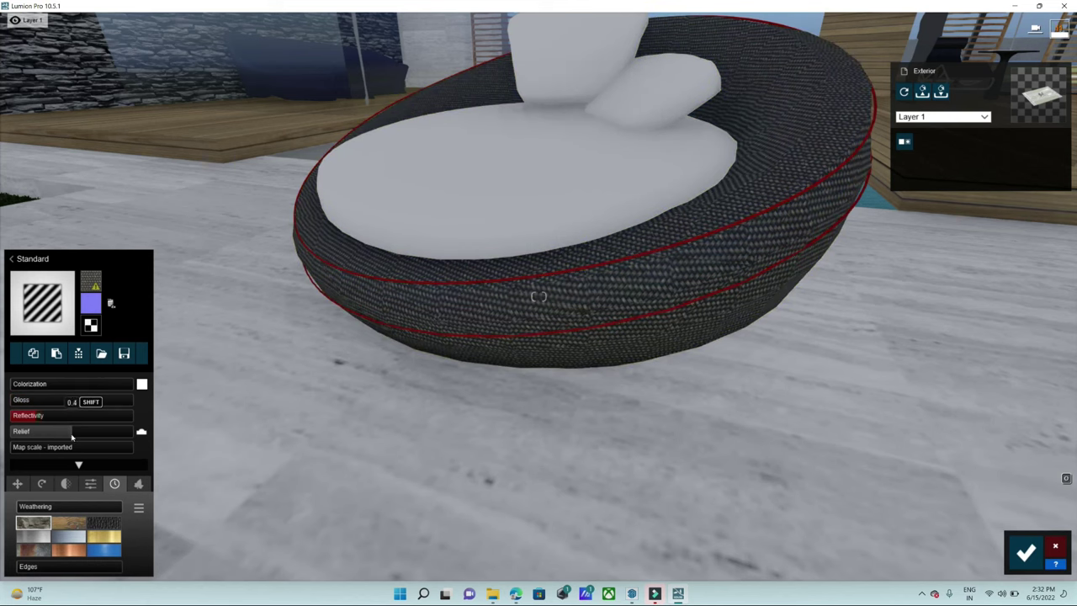
{"action": "left_click", "coordinate": [71, 432]}
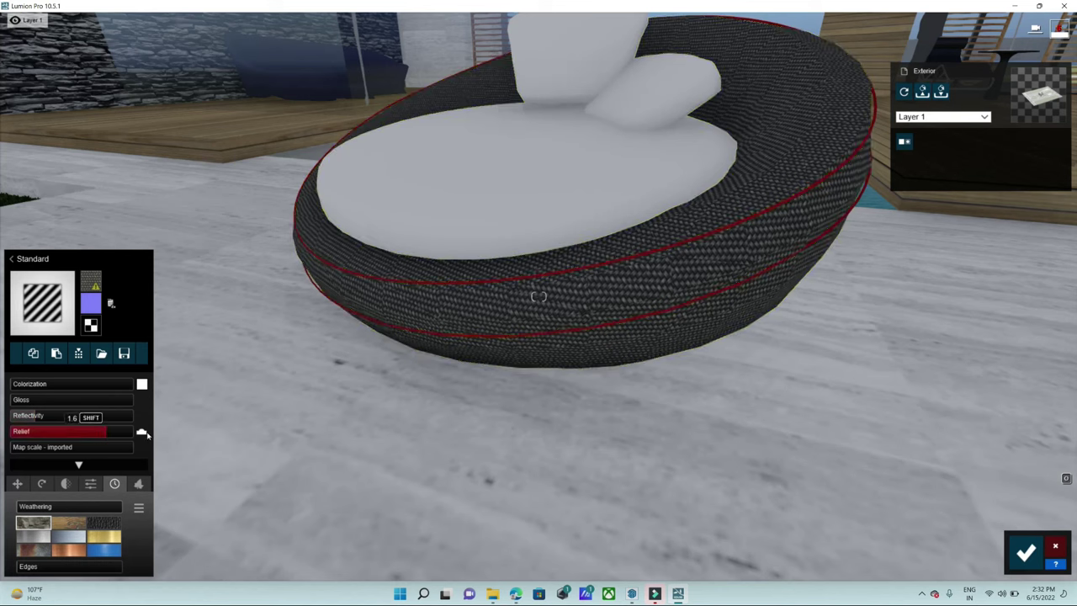
- Give the seat cushion a Standard material with its sheen removed
{"action": "left_click", "coordinate": [502, 219]}
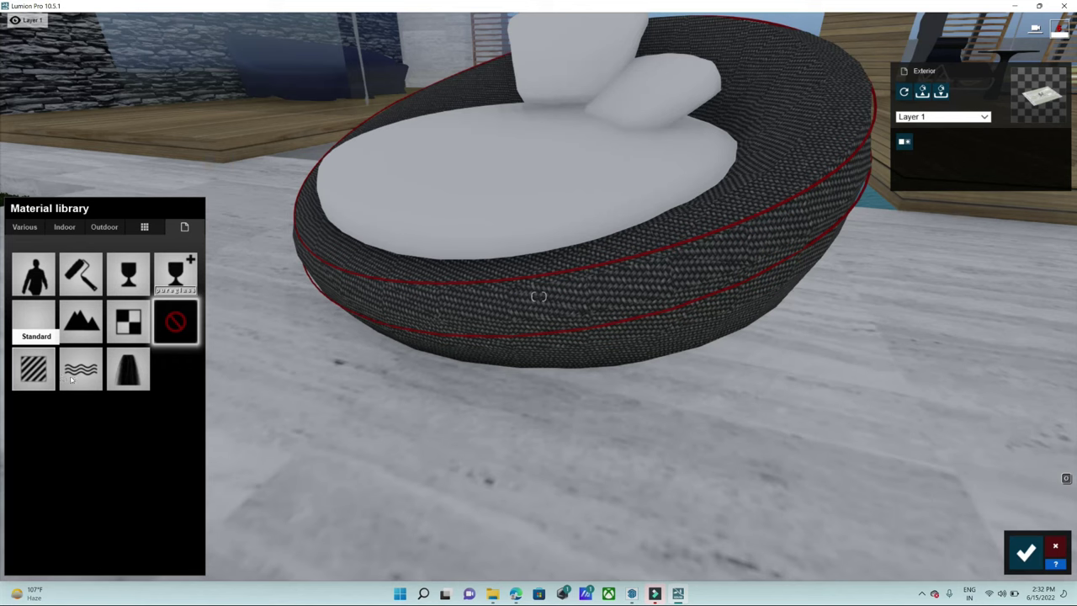
{"action": "left_click", "coordinate": [71, 379]}
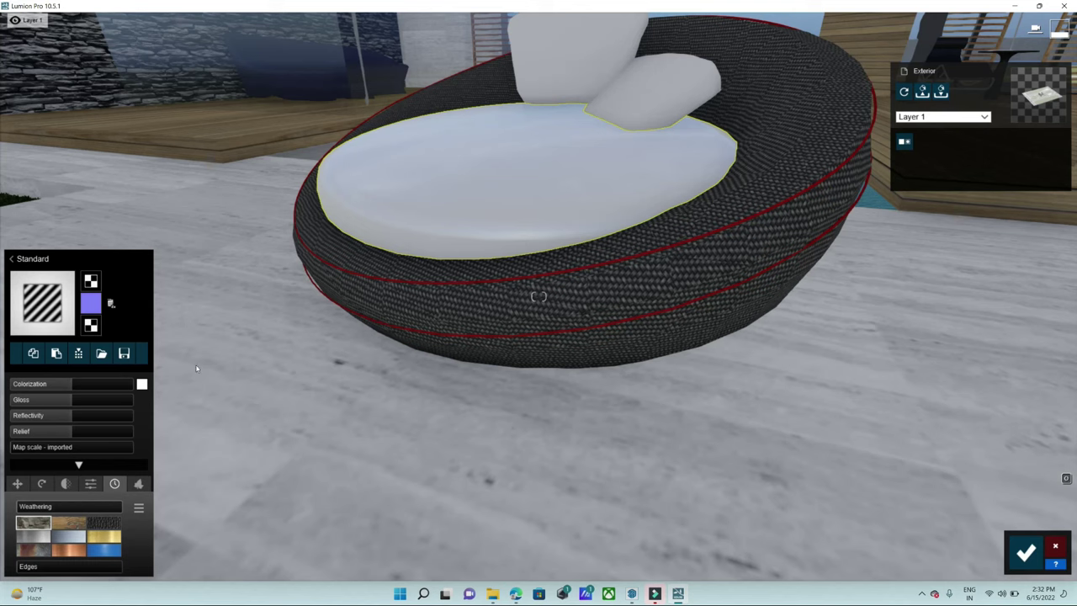
{"action": "mouse_move", "coordinate": [72, 383]}
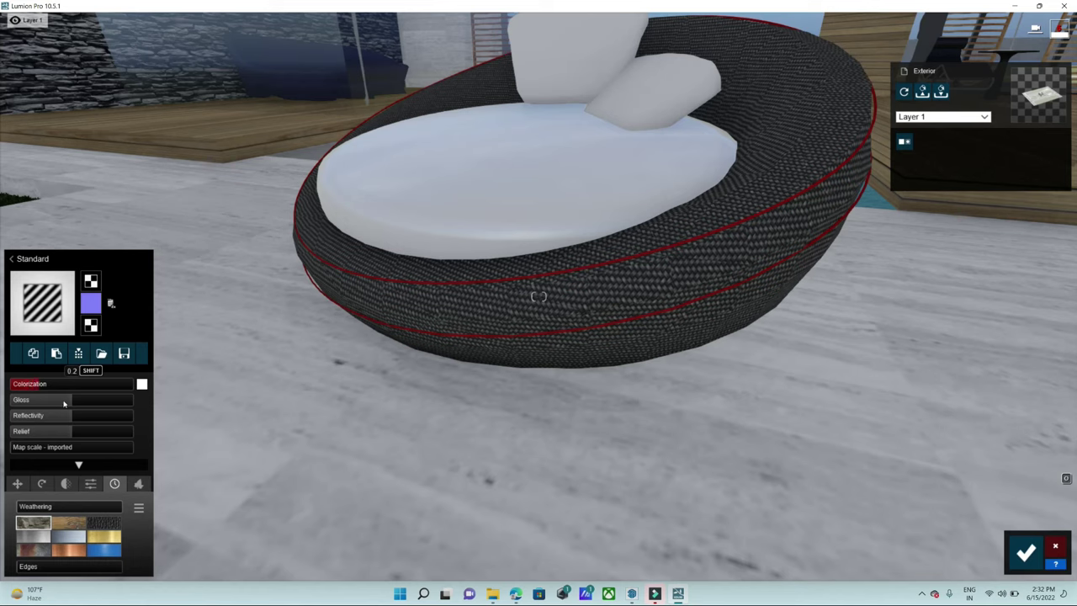
{"action": "left_click_drag", "start_coordinate": [64, 404], "coordinate": [20, 407]}
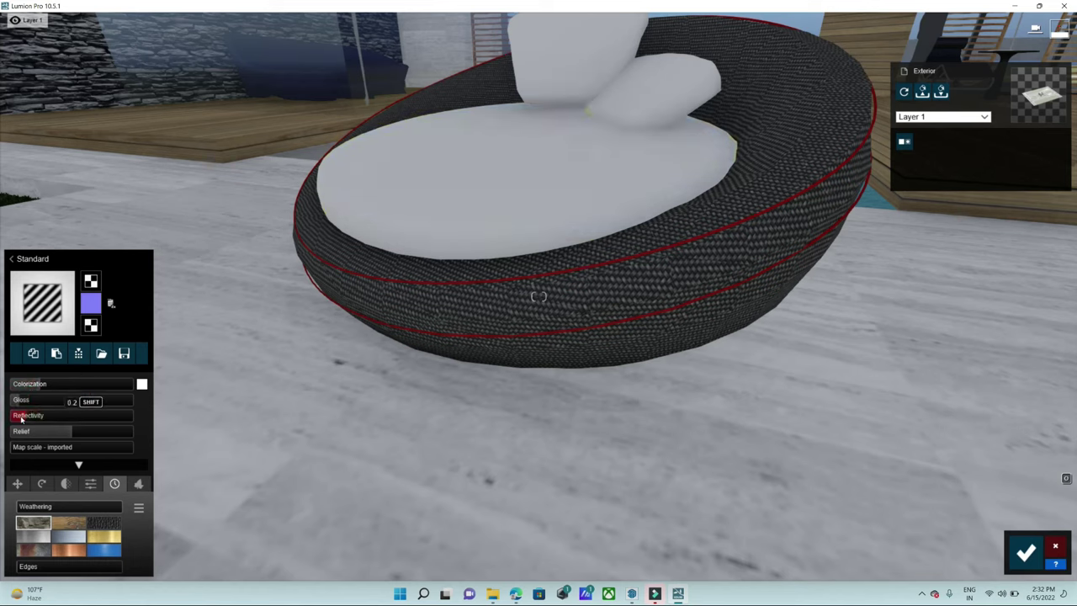
- Apply the Standard material to the two pillows on the round bed
{"action": "key", "text": "d"}
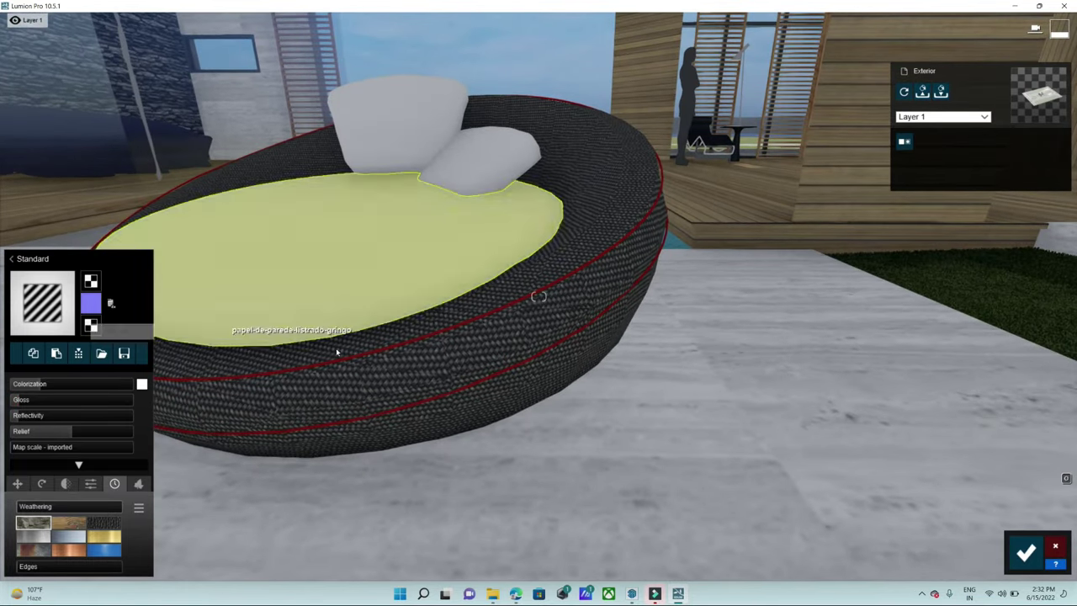
{"action": "key", "text": "s"}
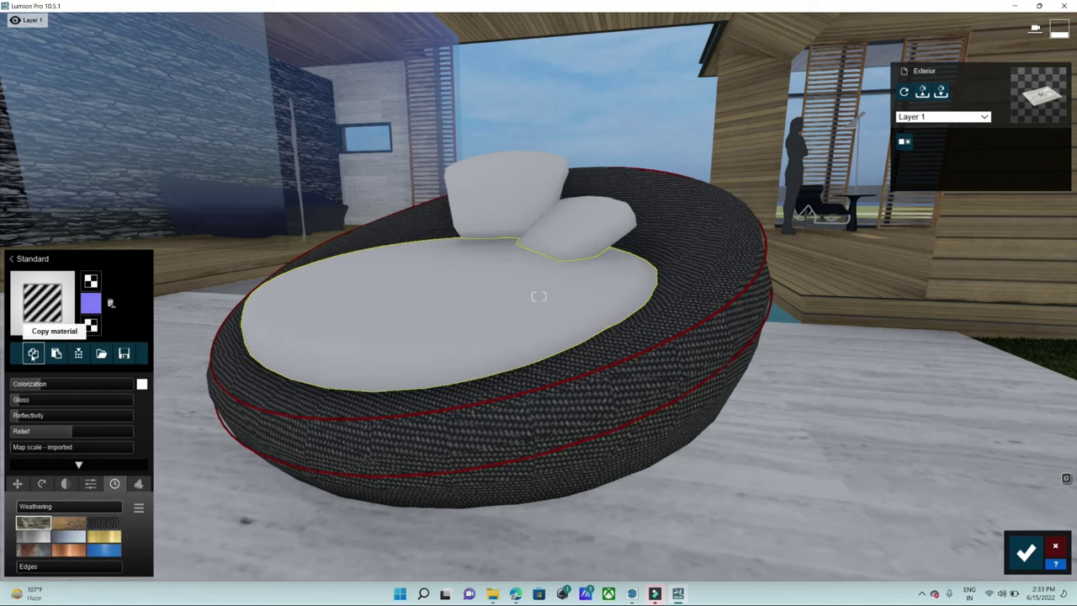
{"action": "left_click", "coordinate": [500, 200]}
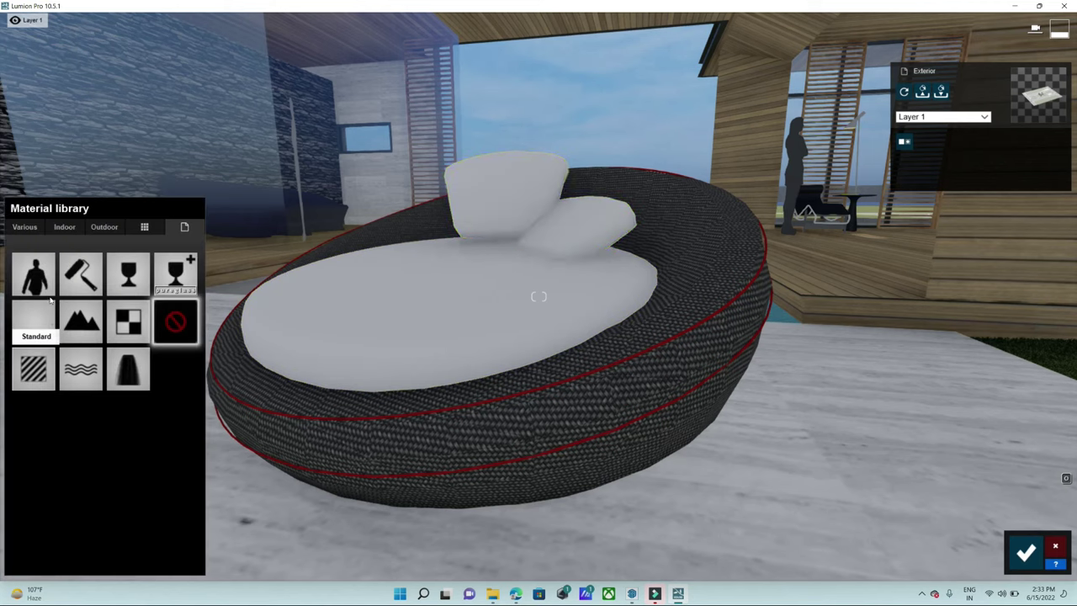
{"action": "left_click", "coordinate": [35, 320]}
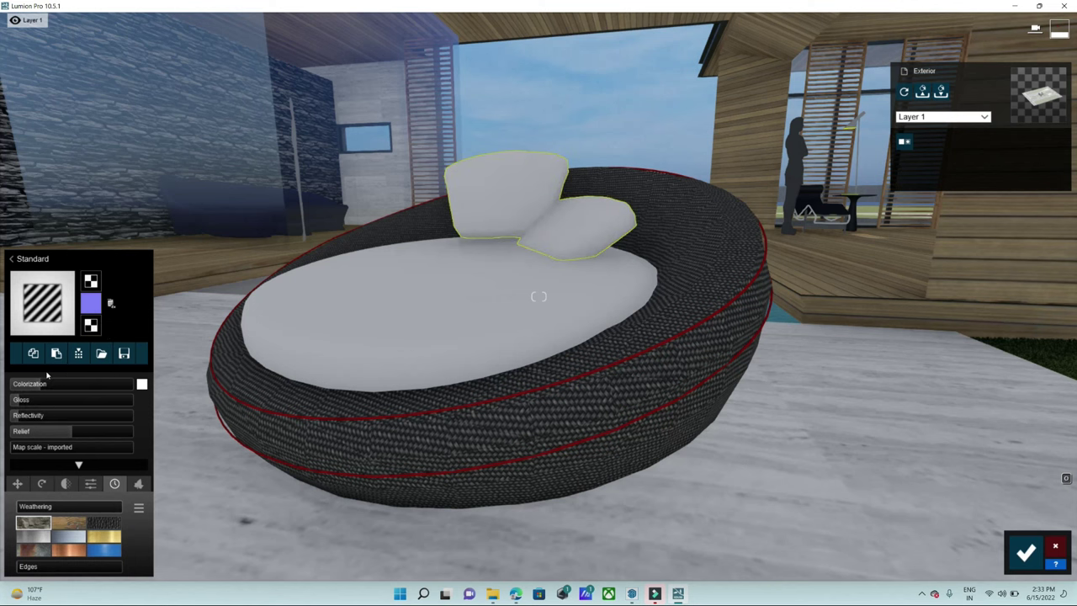
- Give the stacked-stone wall a Standard material with maximum relief and low gloss
{"action": "right_click_drag", "start_coordinate": [466, 333], "coordinate": [404, 362]}
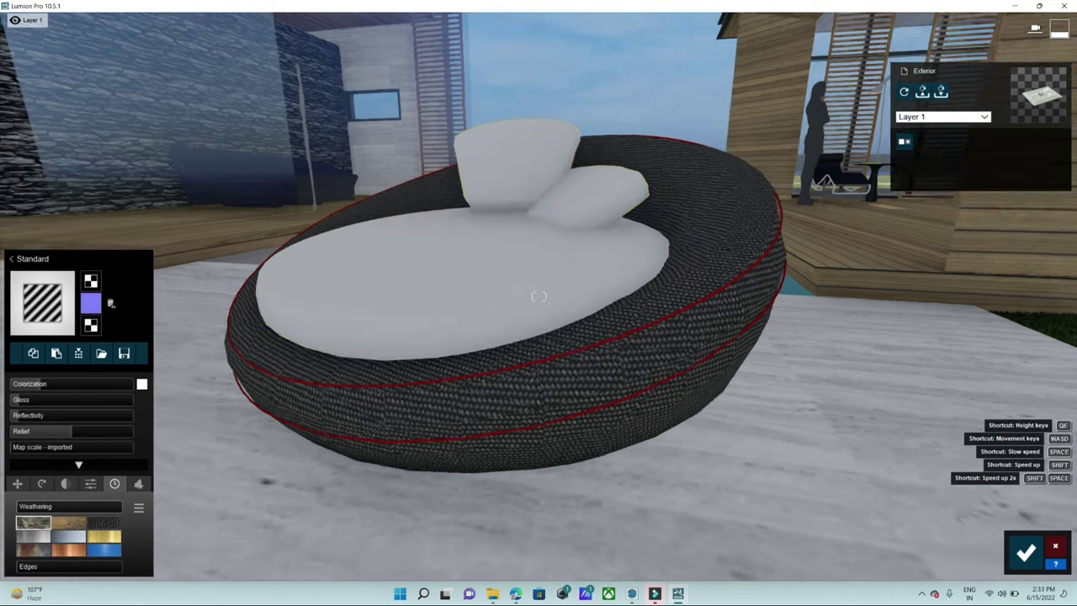
{"action": "scroll", "coordinate": [539, 296], "scroll_direction": "down", "scroll_amount": 10}
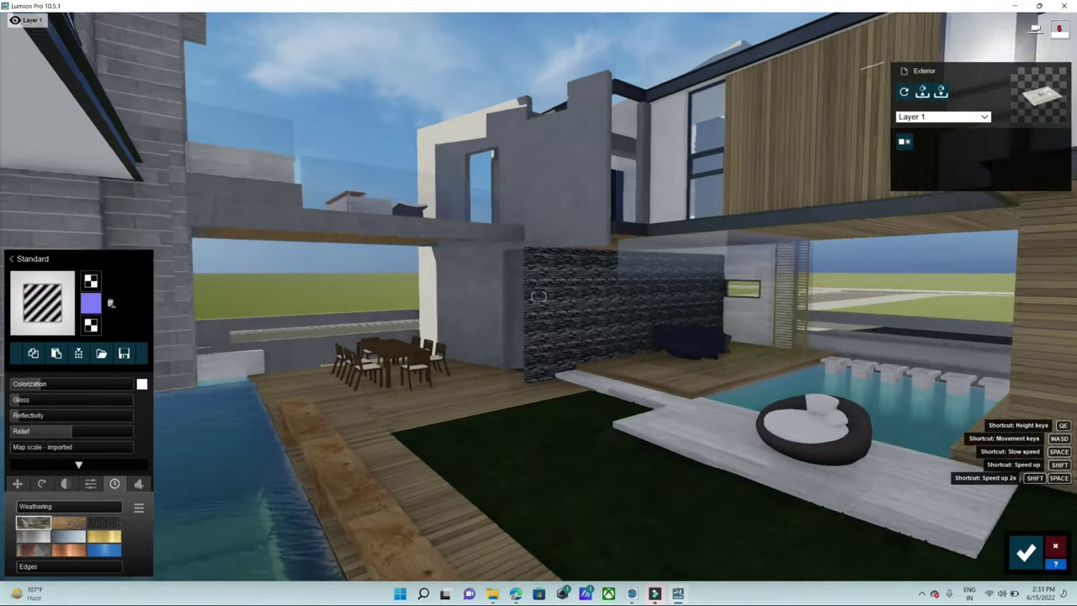
{"action": "right_click_drag", "start_coordinate": [539, 296], "coordinate": [538, 296]}
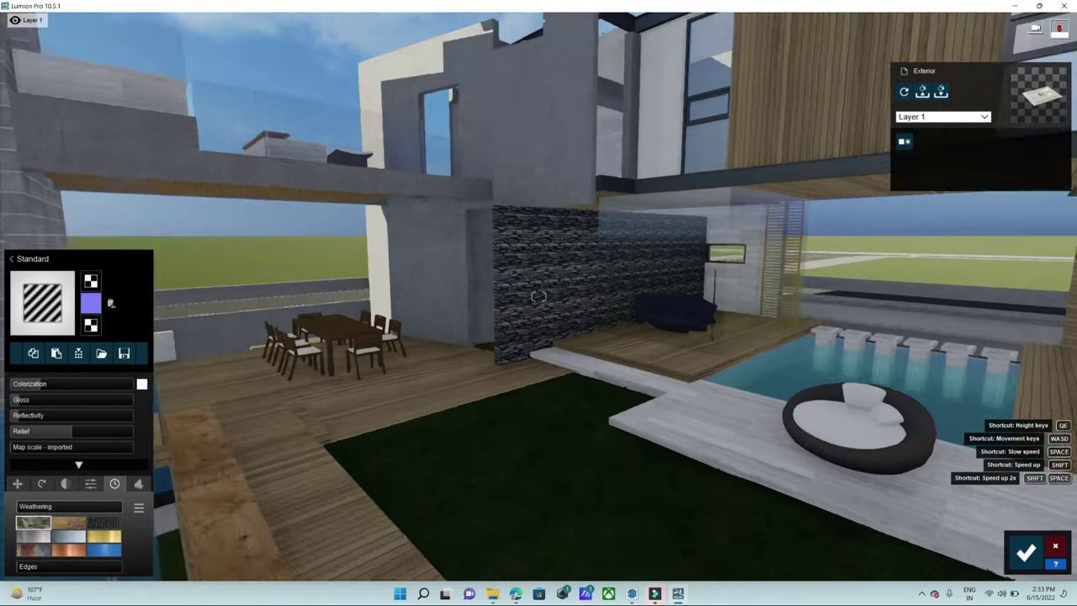
{"action": "scroll", "coordinate": [467, 311], "scroll_direction": "up", "scroll_amount": 10}
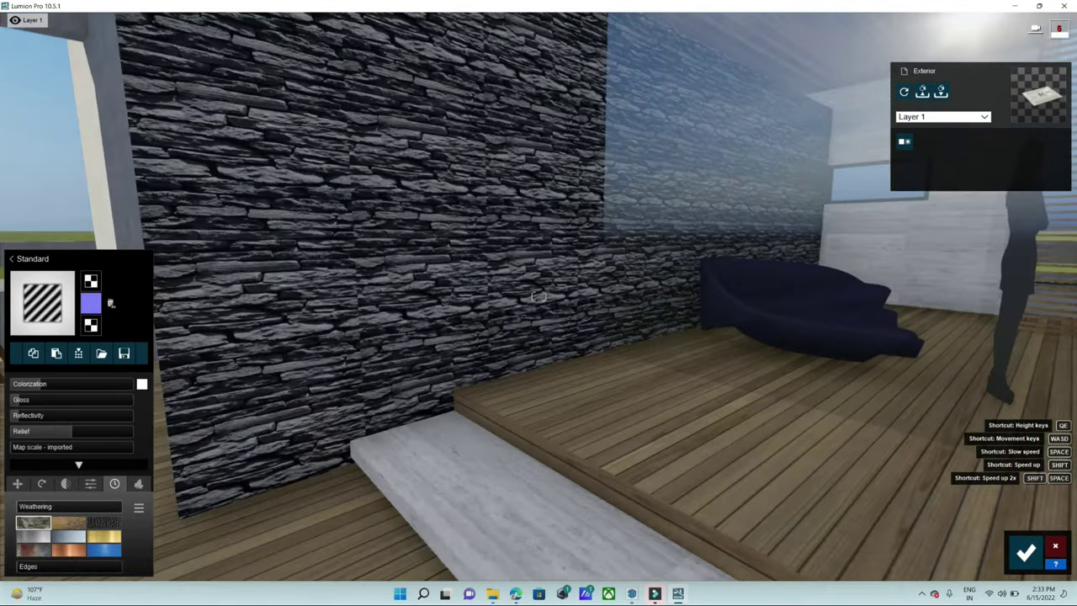
{"action": "scroll", "coordinate": [468, 259], "scroll_direction": "up", "scroll_amount": 10}
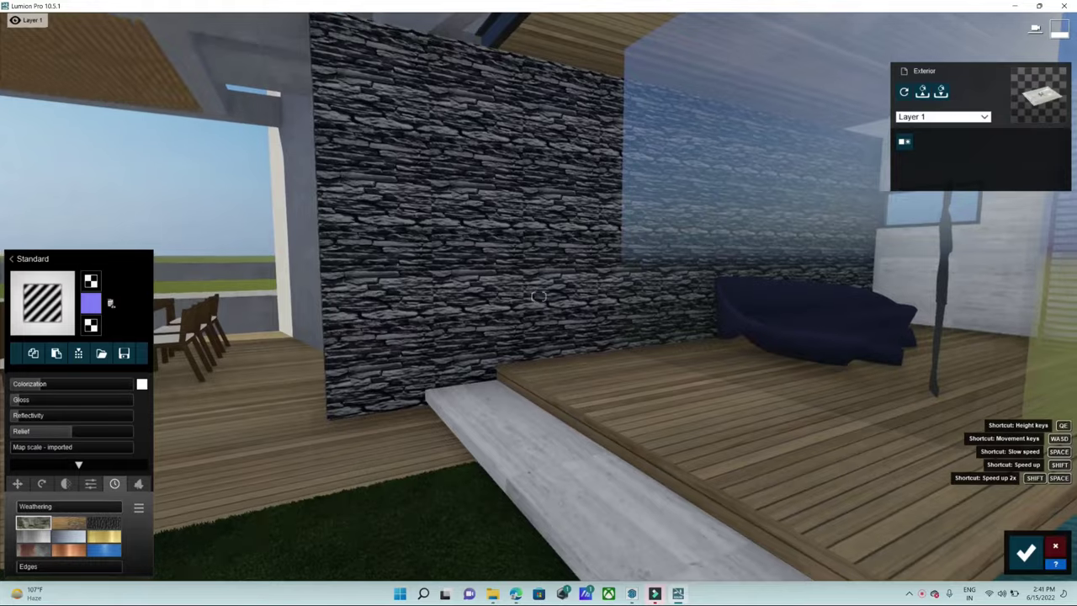
{"action": "left_click", "coordinate": [529, 363]}
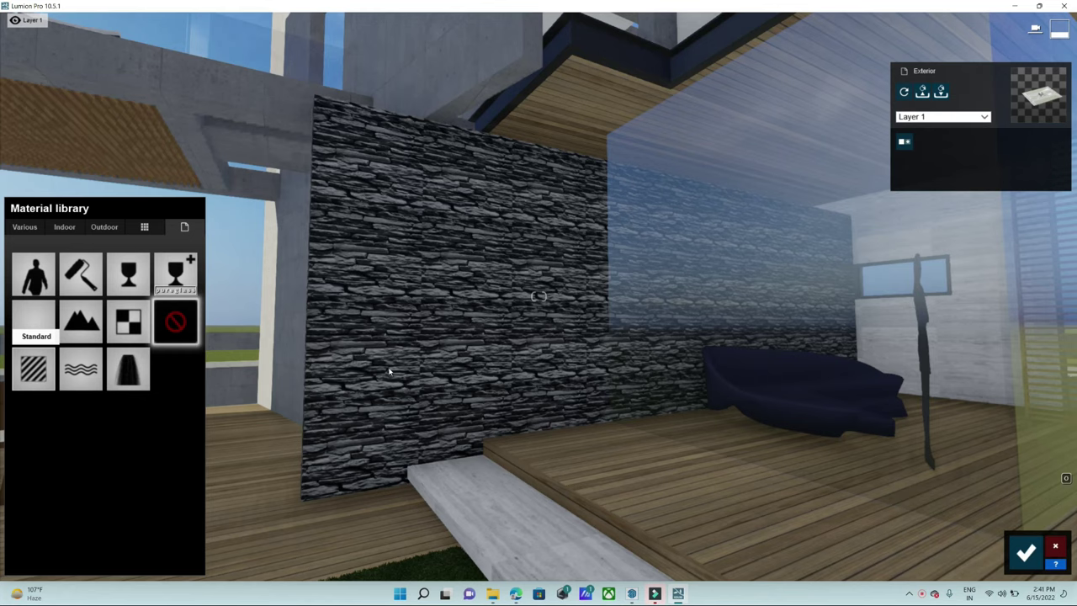
{"action": "scroll", "coordinate": [406, 368], "scroll_direction": "up", "scroll_amount": 5}
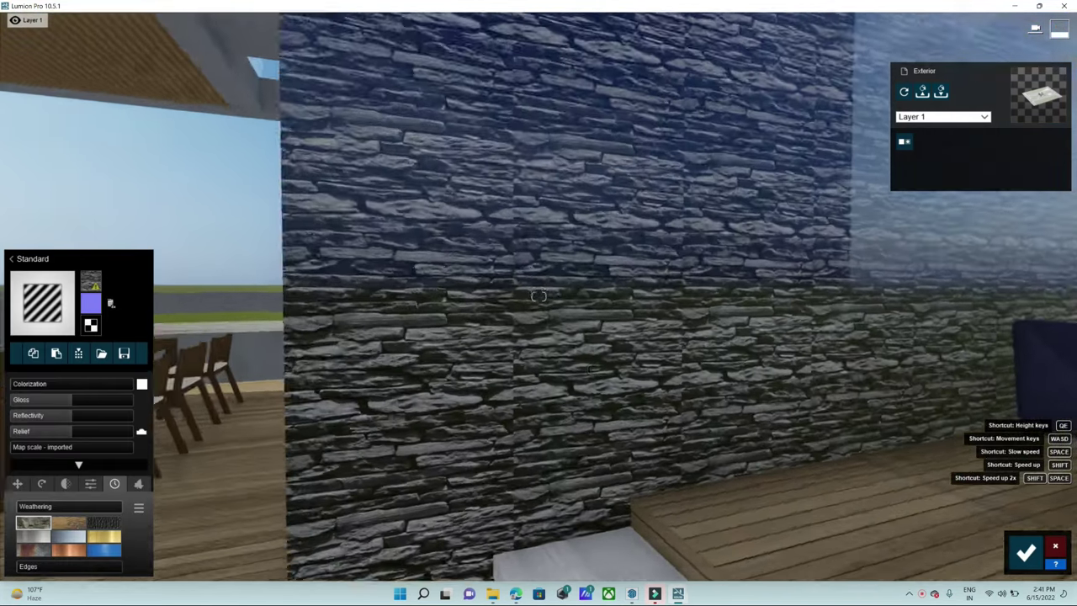
{"action": "right_click_drag", "start_coordinate": [539, 296], "coordinate": [6, 304]}
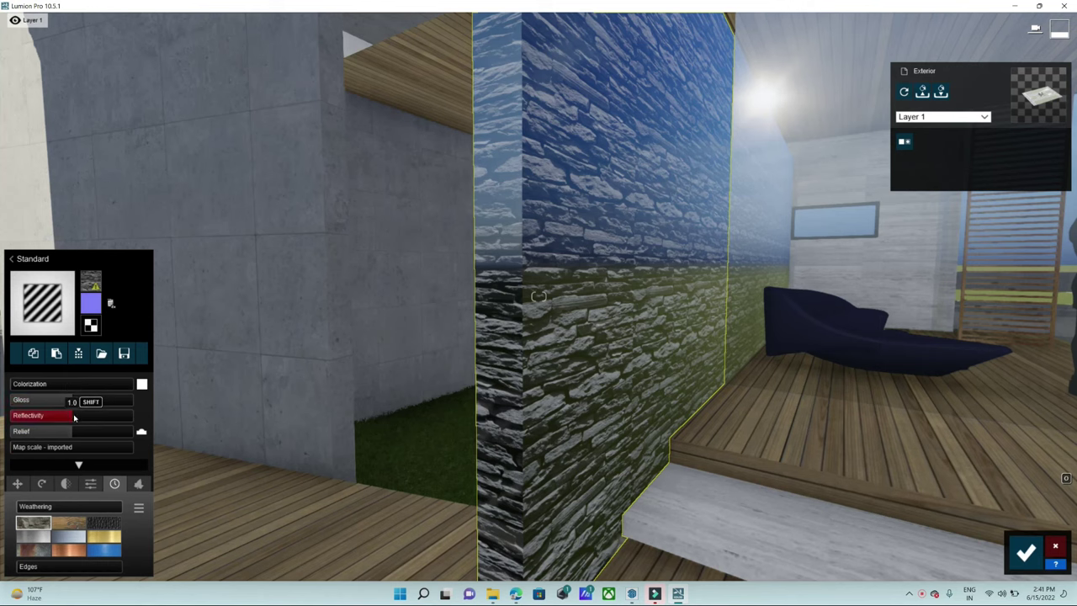
{"action": "left_click_drag", "start_coordinate": [68, 431], "coordinate": [199, 439]}
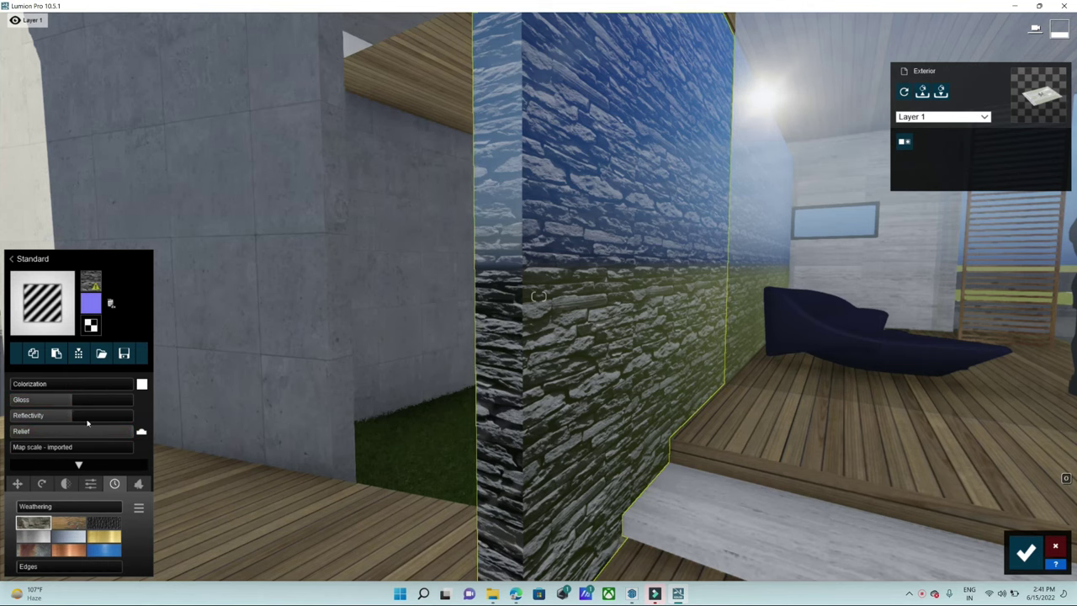
{"action": "left_click", "coordinate": [57, 403]}
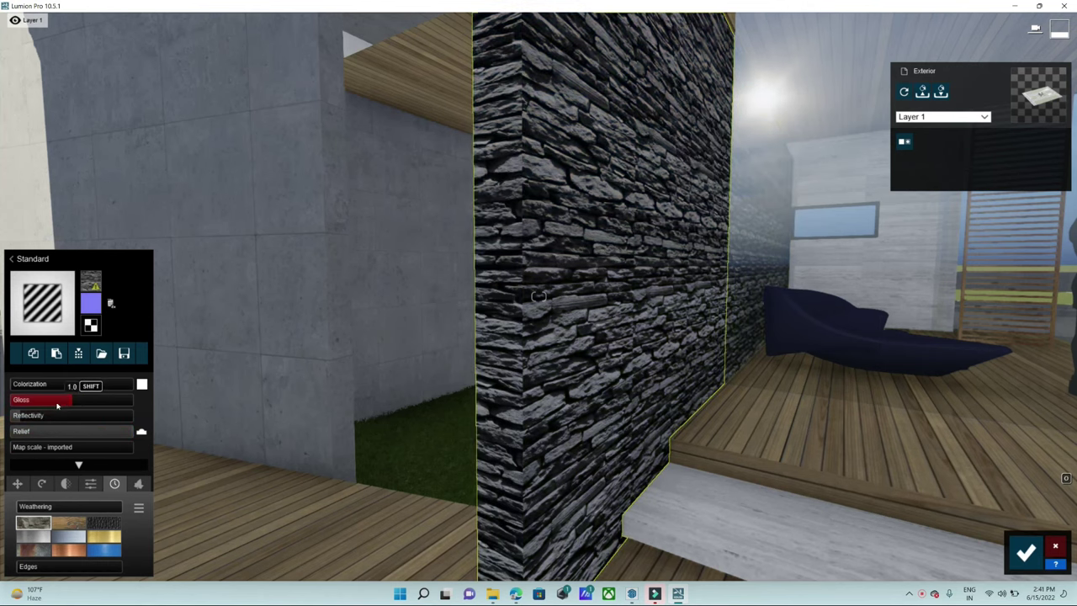
{"action": "left_click_drag", "start_coordinate": [72, 405], "coordinate": [26, 411]}
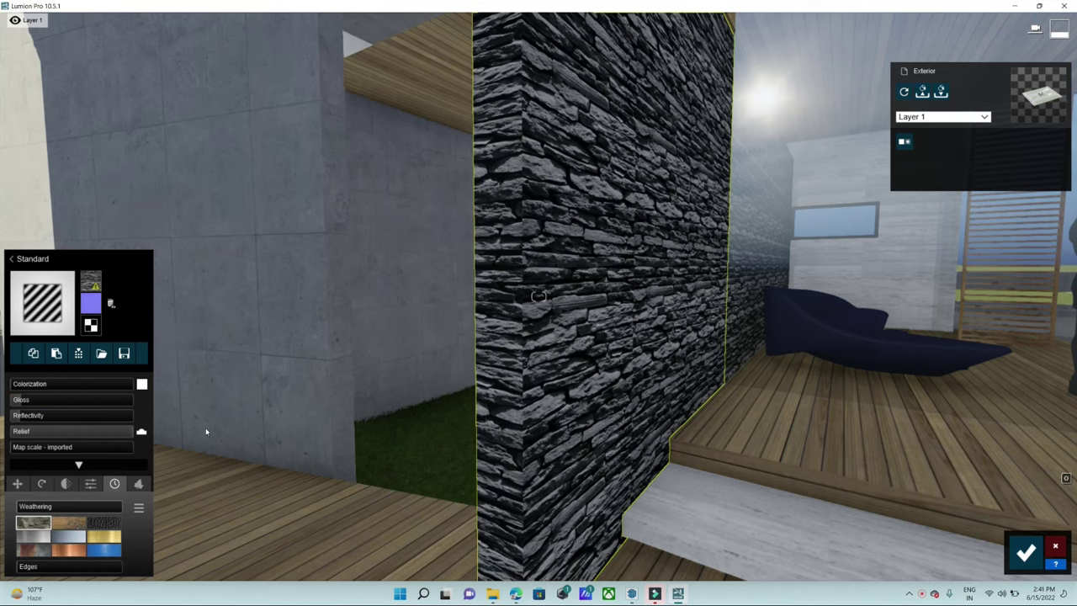
- Minimize Lumion to leave the desktop showing
{"action": "key", "text": "ctrl"}
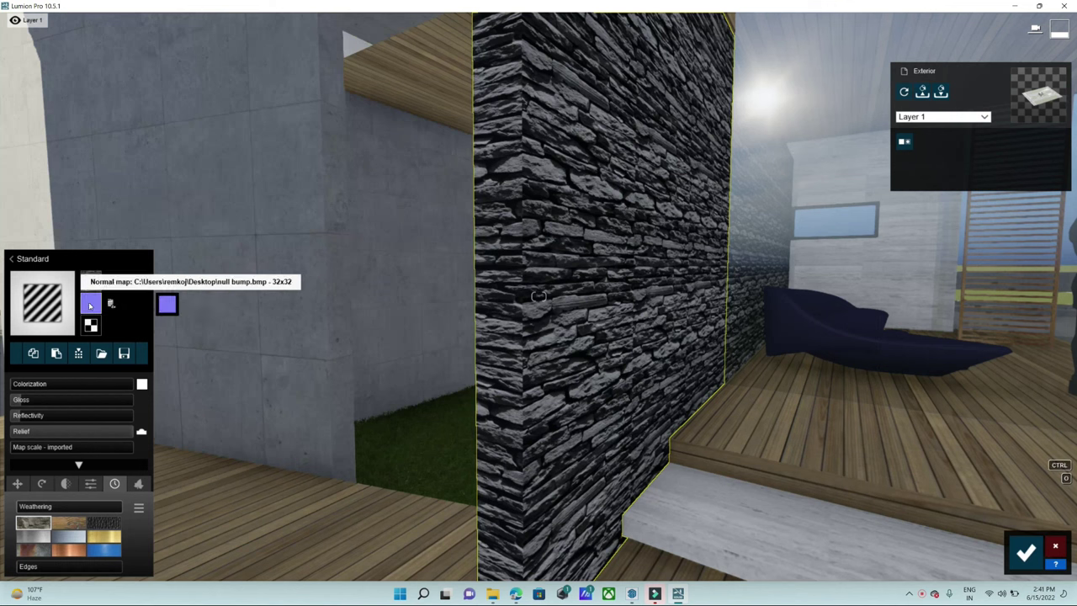
{"action": "left_click", "coordinate": [110, 303]}
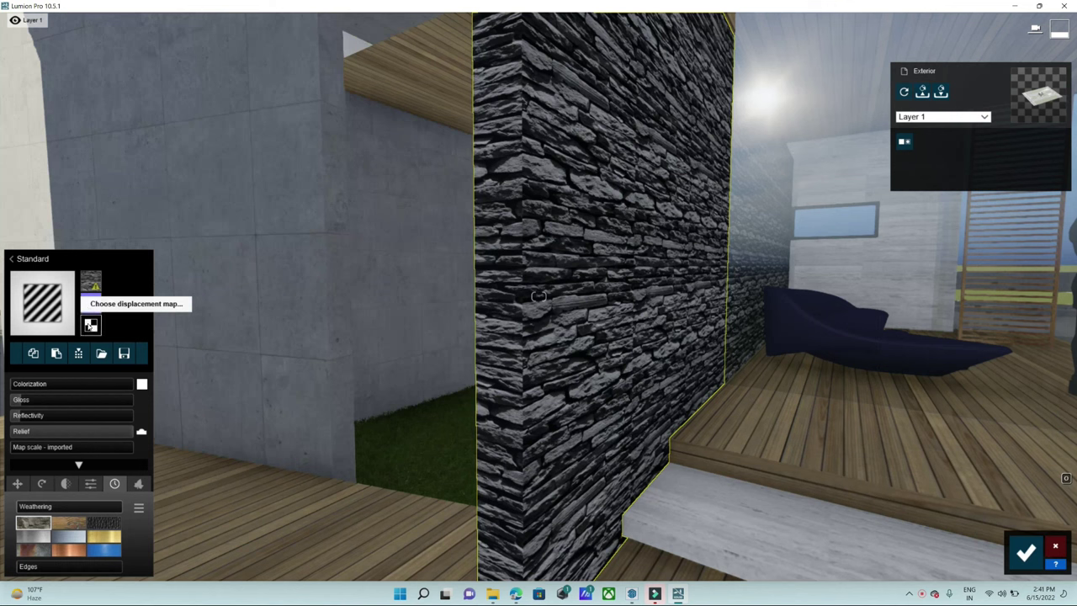
{"action": "key", "text": "ctrl"}
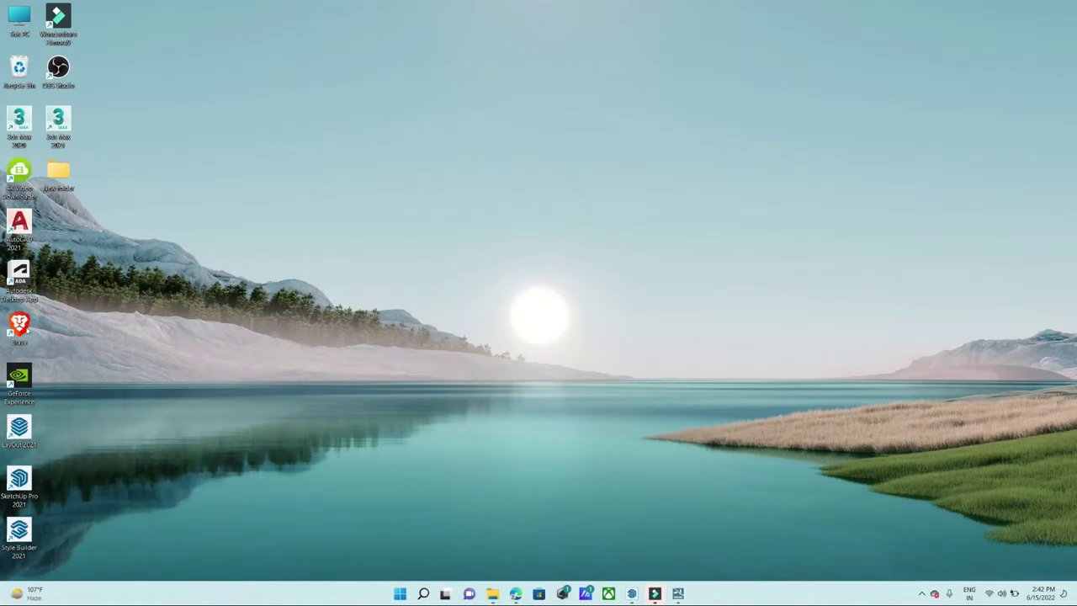
- In Brave, search for Poliigon and open its Textures catalogue filtered to Rocks
{"action": "double_click", "coordinate": [19, 328]}
{"action": "type", "text": "pol"}
{"action": "key", "text": "Down"}
{"action": "key", "text": "Down"}
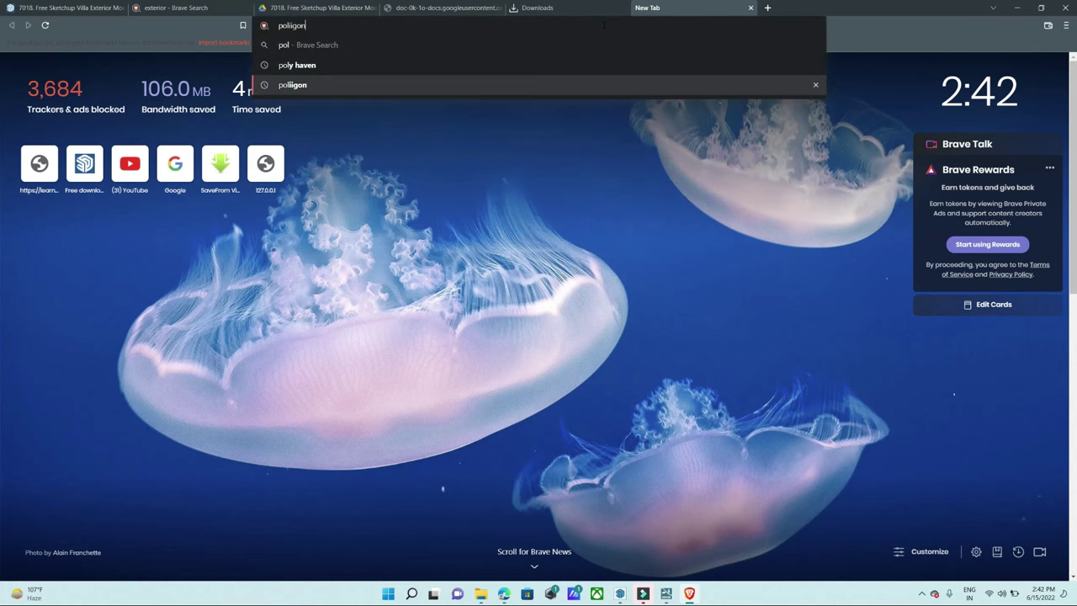
{"action": "key", "text": "Return"}
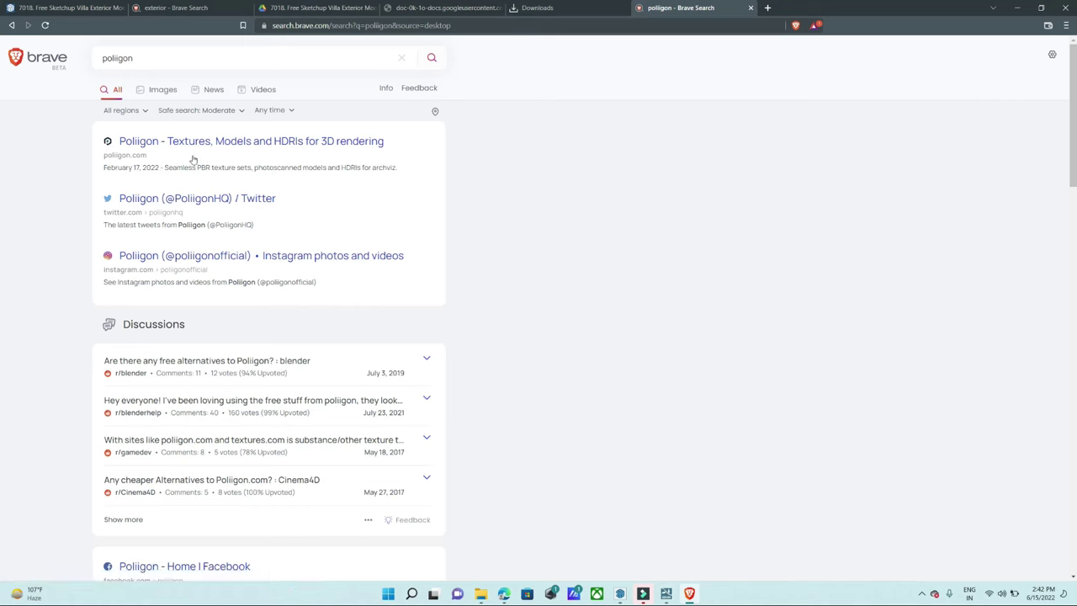
{"action": "left_click", "coordinate": [195, 140]}
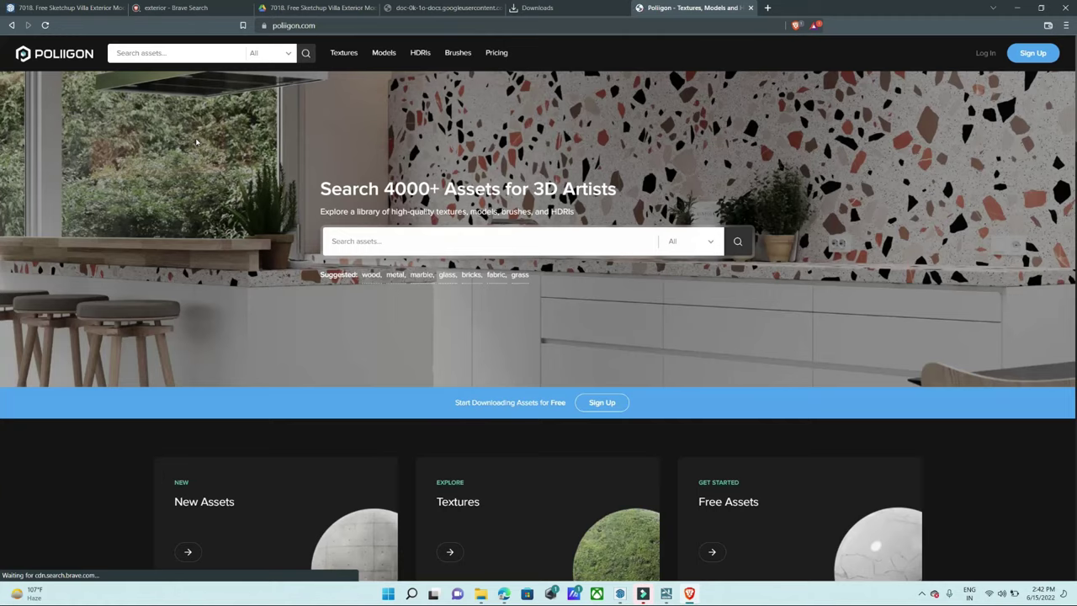
{"action": "scroll", "coordinate": [465, 261], "scroll_direction": "down", "scroll_amount": 1}
{"action": "left_click", "coordinate": [488, 457]}
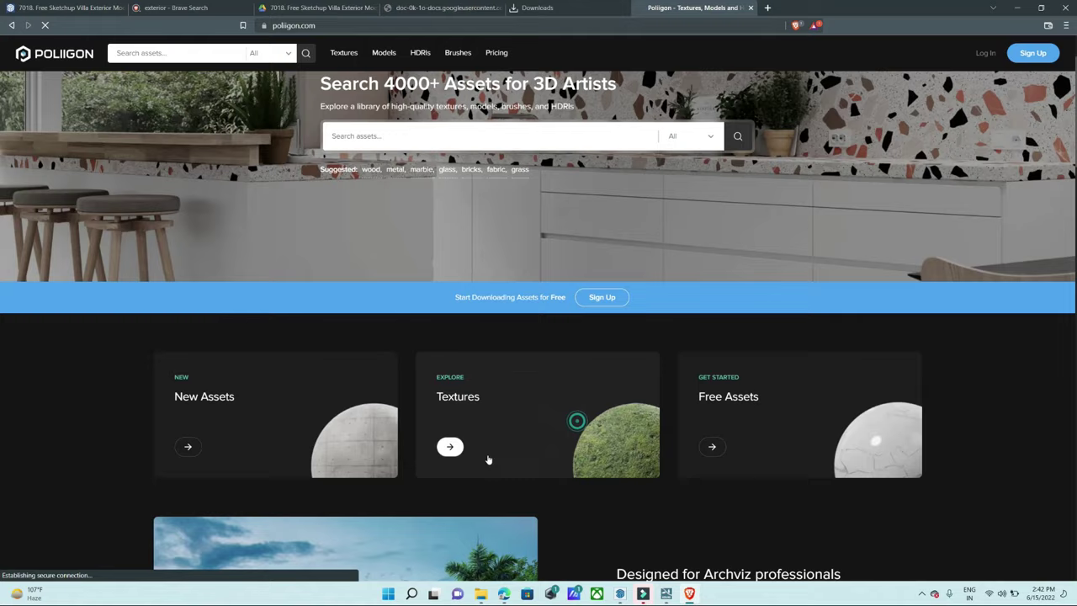
{"action": "scroll", "coordinate": [50, 404], "scroll_direction": "down", "scroll_amount": 3}
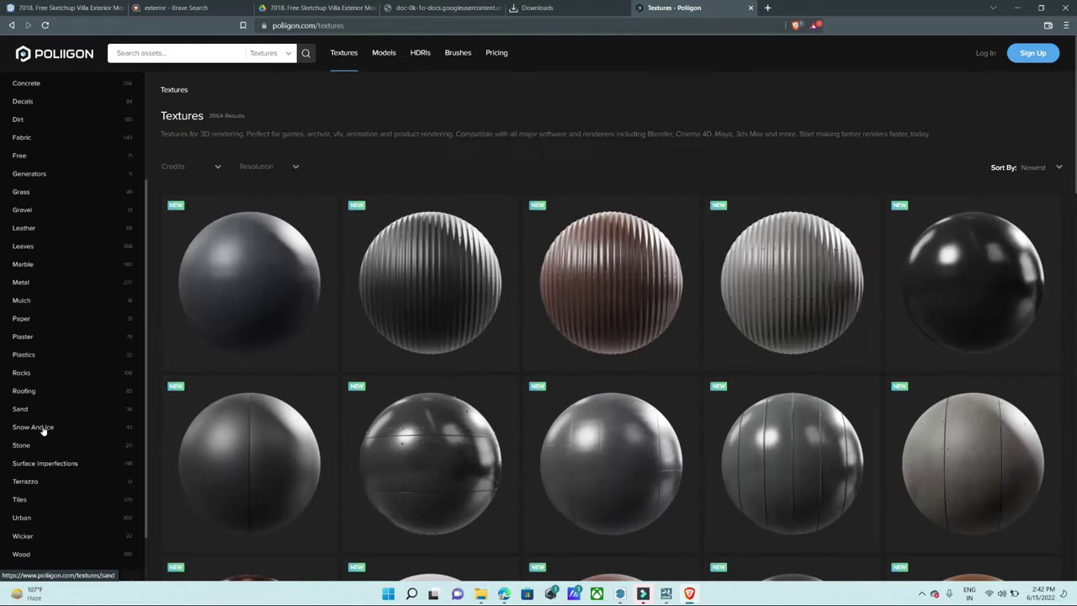
{"action": "left_click", "coordinate": [25, 370]}
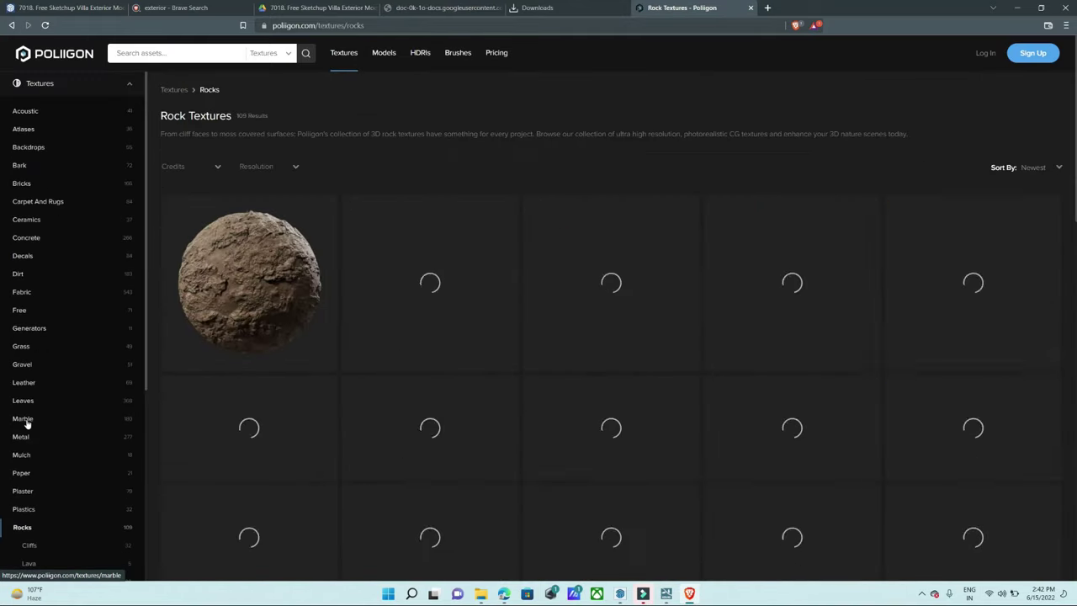
- In a new tab, search for 'poly haven' and open the Poly Haven website
{"action": "left_click", "coordinate": [765, 8]}
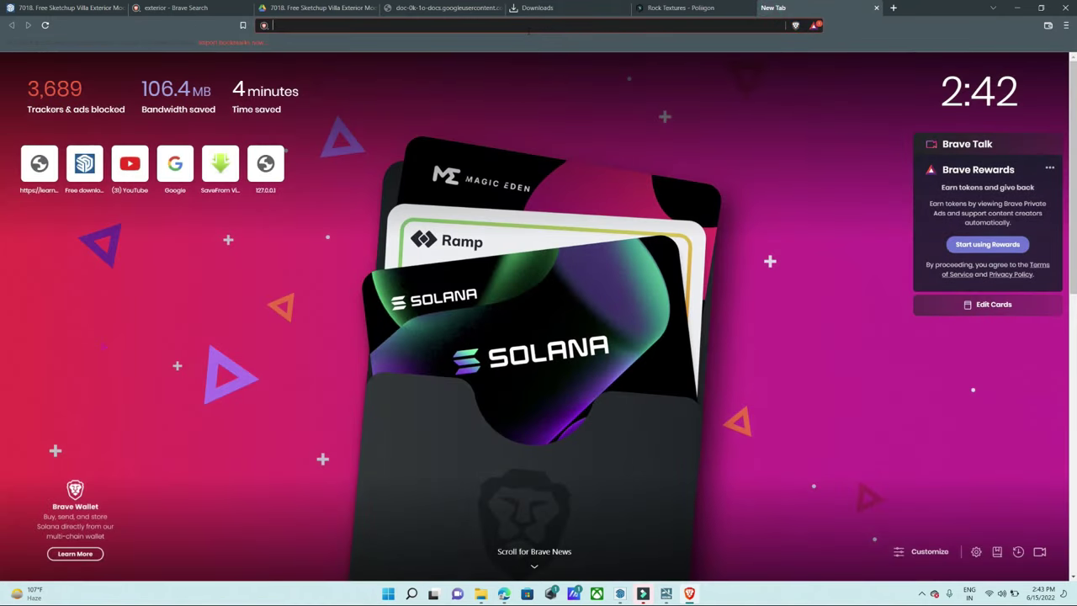
{"action": "type", "text": "poly"}
{"action": "key", "text": "Down"}
{"action": "key", "text": "Return"}
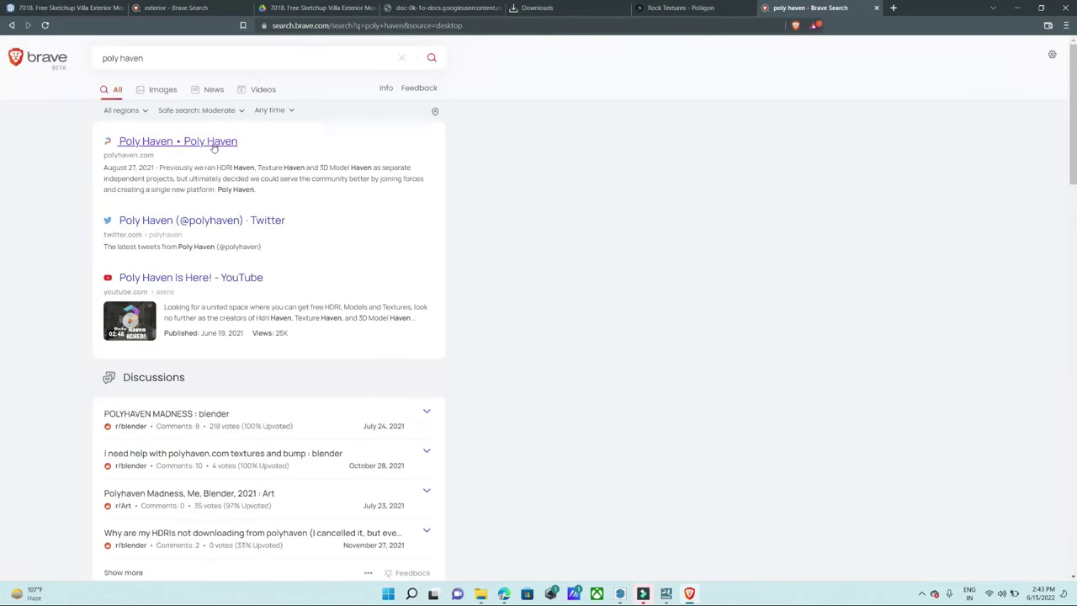
{"action": "left_click", "coordinate": [214, 143]}
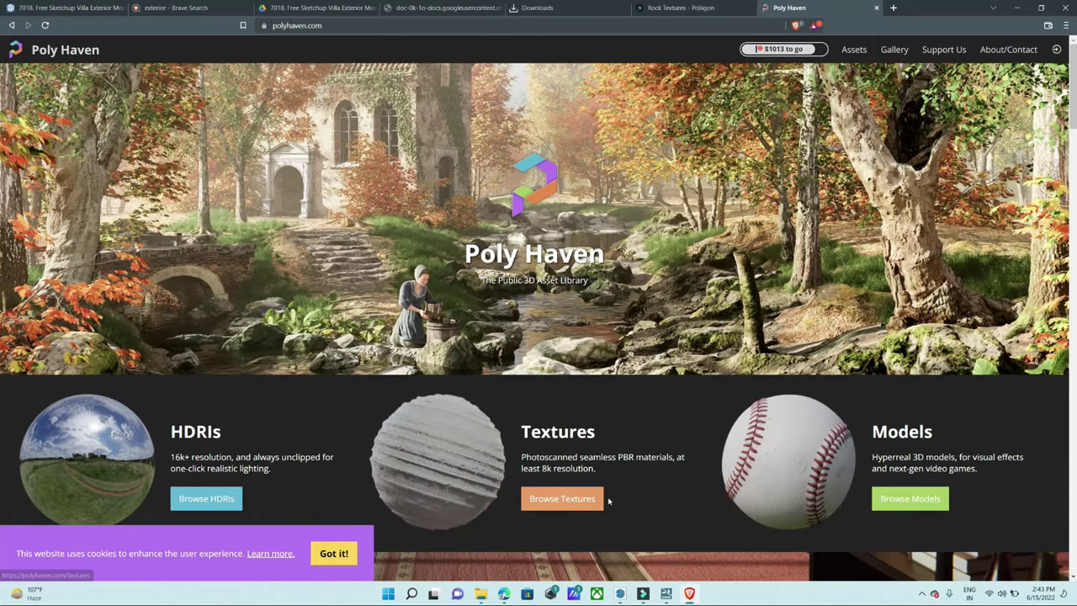
- Browse Poly Haven's textures and open the Castle Wall Slates texture page
{"action": "left_click", "coordinate": [571, 501]}
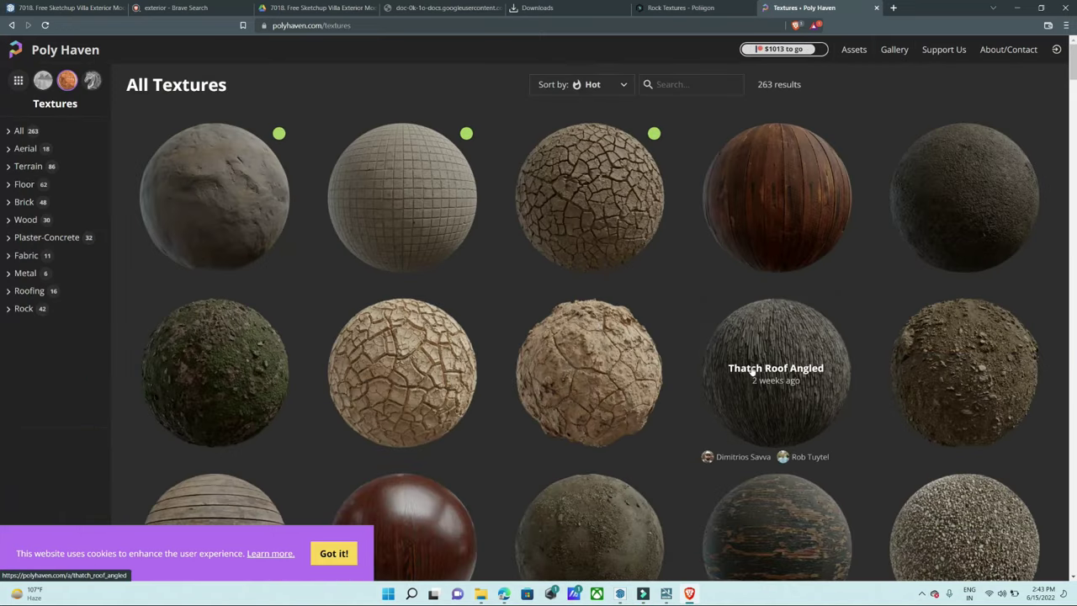
{"action": "scroll", "coordinate": [752, 371], "scroll_direction": "down", "scroll_amount": 2}
{"action": "scroll", "coordinate": [752, 371], "scroll_direction": "down", "scroll_amount": 2}
{"action": "scroll", "coordinate": [752, 371], "scroll_direction": "down", "scroll_amount": 2}
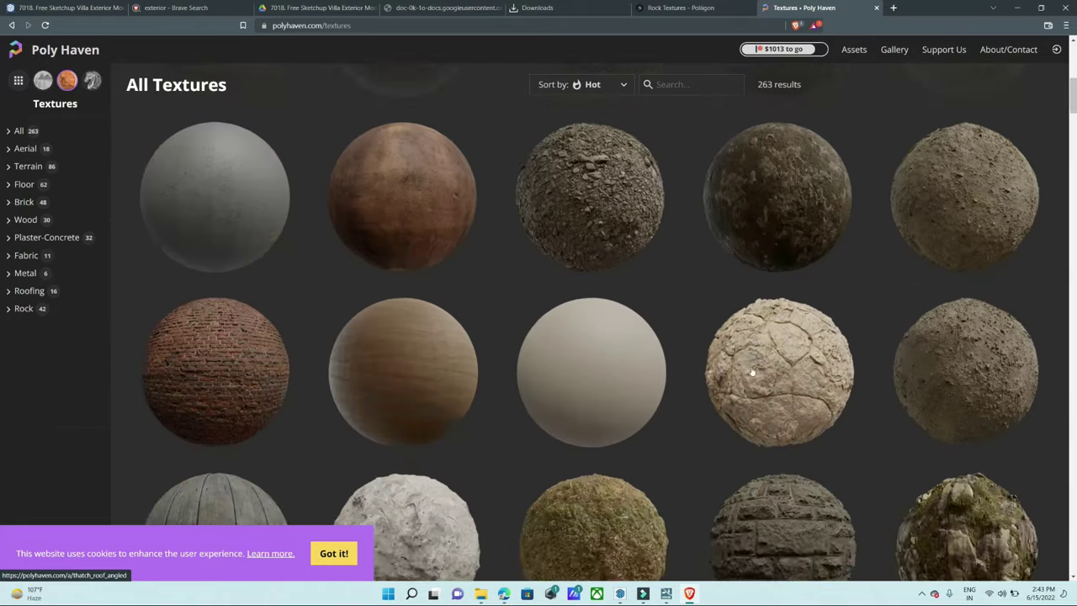
{"action": "scroll", "coordinate": [752, 371], "scroll_direction": "down", "scroll_amount": 3}
{"action": "scroll", "coordinate": [752, 371], "scroll_direction": "down", "scroll_amount": 1}
{"action": "scroll", "coordinate": [752, 371], "scroll_direction": "down", "scroll_amount": 4}
{"action": "scroll", "coordinate": [752, 371], "scroll_direction": "down", "scroll_amount": 3}
{"action": "scroll", "coordinate": [752, 371], "scroll_direction": "down", "scroll_amount": 3}
{"action": "scroll", "coordinate": [752, 371], "scroll_direction": "down", "scroll_amount": 2}
{"action": "scroll", "coordinate": [752, 371], "scroll_direction": "down", "scroll_amount": 1}
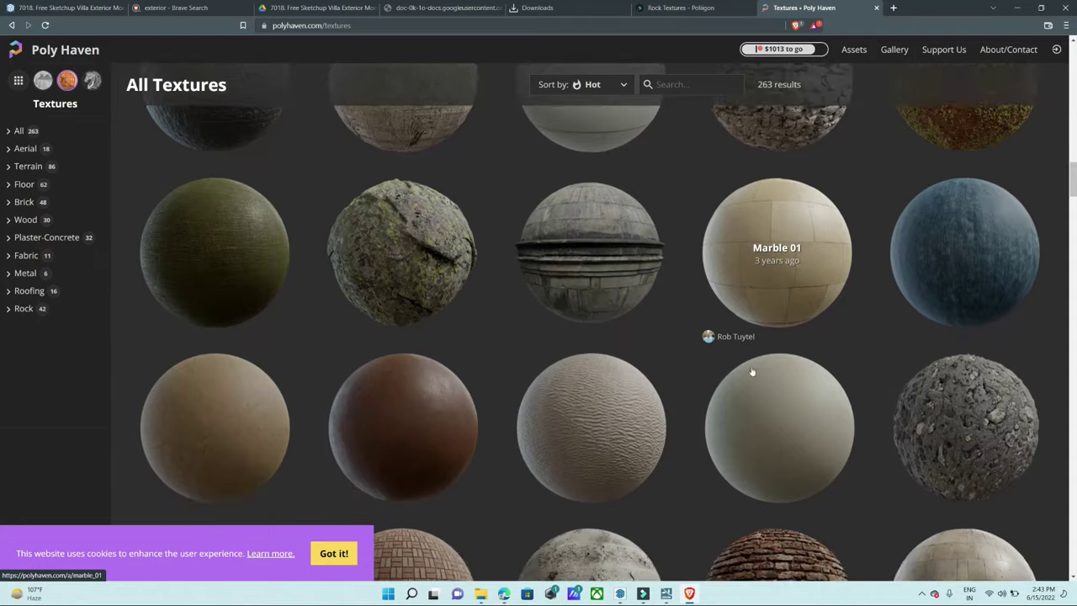
{"action": "scroll", "coordinate": [752, 371], "scroll_direction": "down", "scroll_amount": 3}
{"action": "scroll", "coordinate": [752, 370], "scroll_direction": "down", "scroll_amount": 2}
{"action": "scroll", "coordinate": [752, 371], "scroll_direction": "down", "scroll_amount": 2}
{"action": "scroll", "coordinate": [752, 371], "scroll_direction": "down", "scroll_amount": 2}
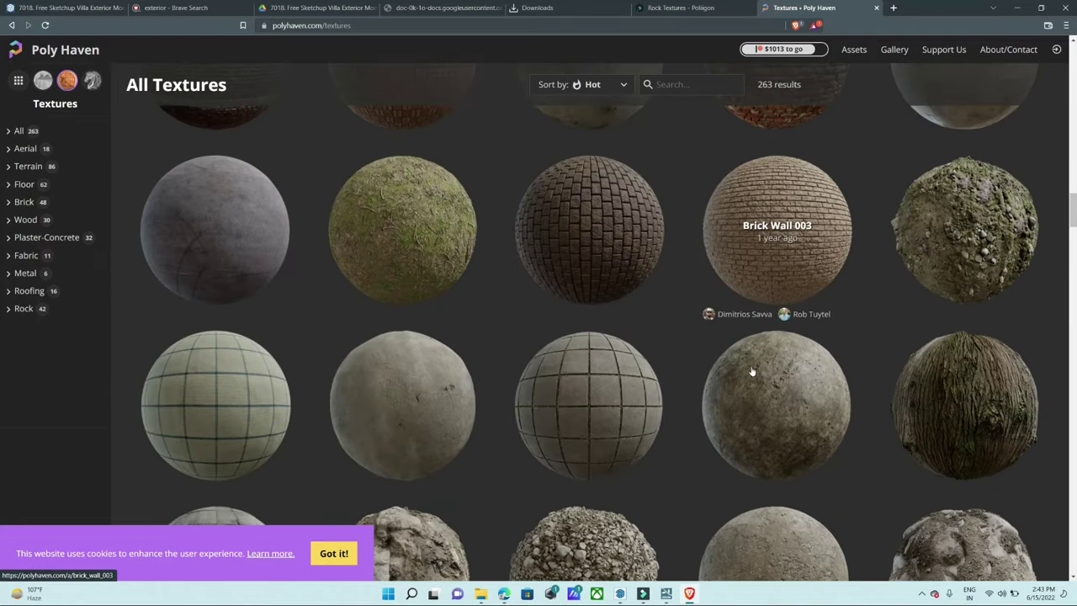
{"action": "scroll", "coordinate": [752, 371], "scroll_direction": "down", "scroll_amount": 2}
{"action": "scroll", "coordinate": [752, 370], "scroll_direction": "down", "scroll_amount": 2}
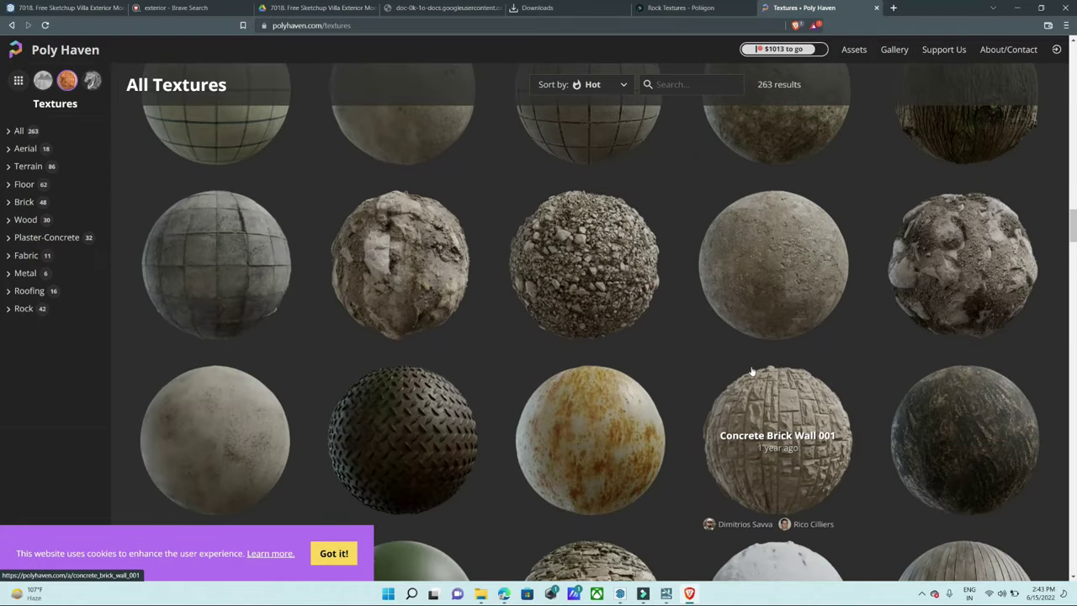
{"action": "scroll", "coordinate": [752, 371], "scroll_direction": "down", "scroll_amount": 2}
{"action": "scroll", "coordinate": [752, 371], "scroll_direction": "down", "scroll_amount": 2}
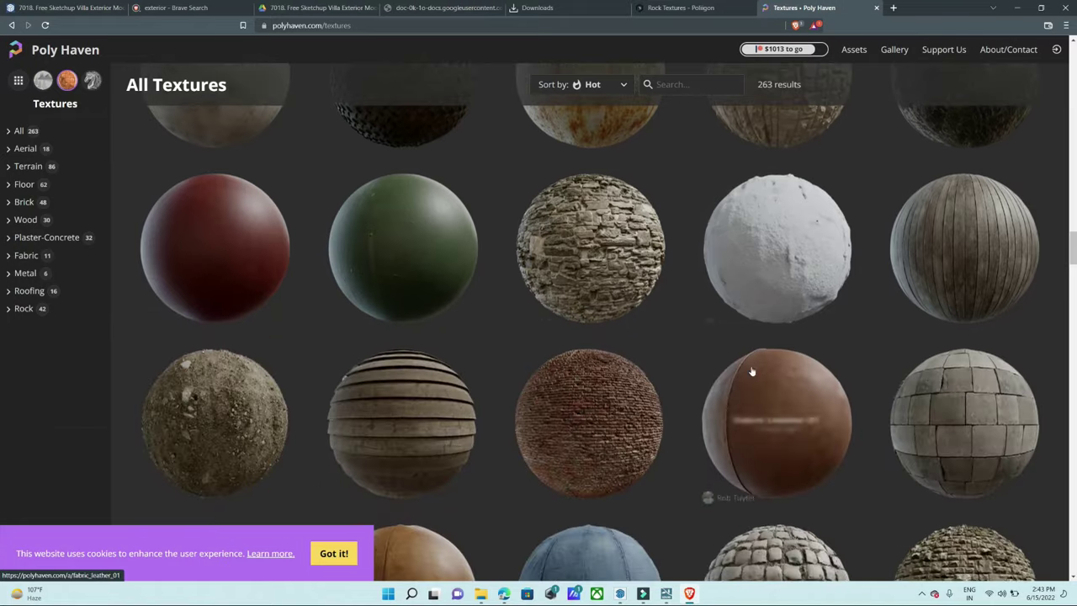
{"action": "scroll", "coordinate": [613, 243], "scroll_direction": "down", "scroll_amount": 1}
{"action": "left_click", "coordinate": [615, 242]}
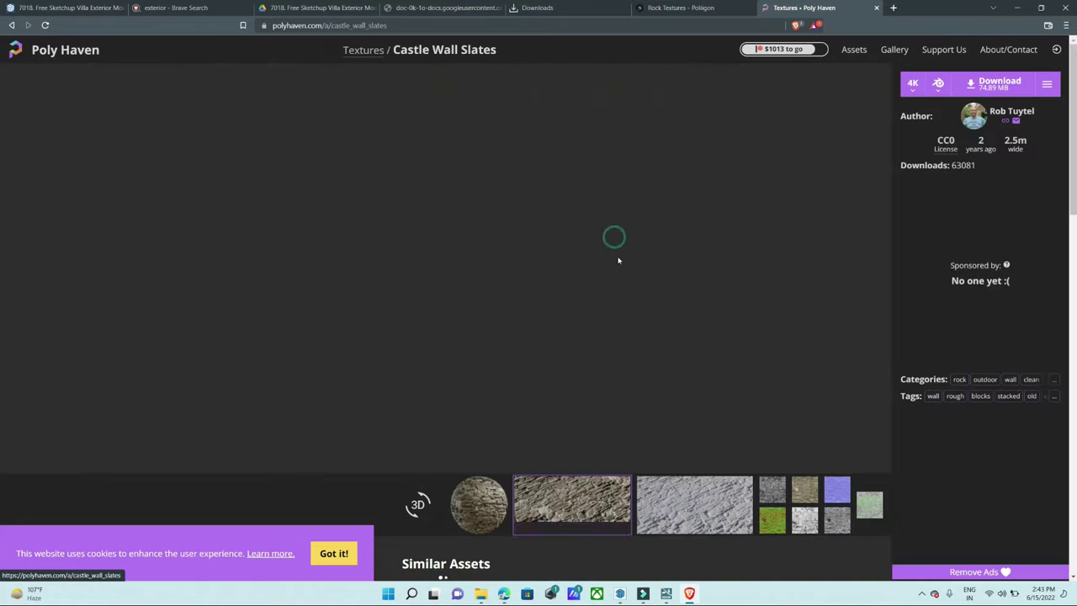
- Download the 4K texture into a new Desktop folder named 'Material'
{"action": "left_click", "coordinate": [997, 82]}
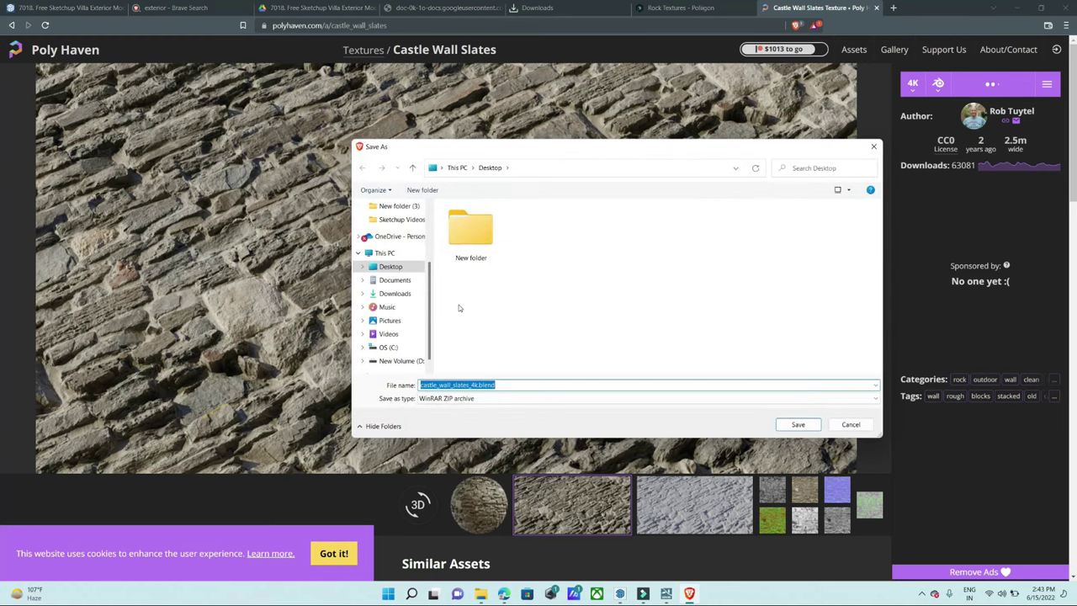
{"action": "right_click", "coordinate": [533, 260]}
{"action": "left_click", "coordinate": [663, 372]}
{"action": "type", "text": "Ma"}
{"action": "type", "text": "ial"}
{"action": "key", "text": "Return"}
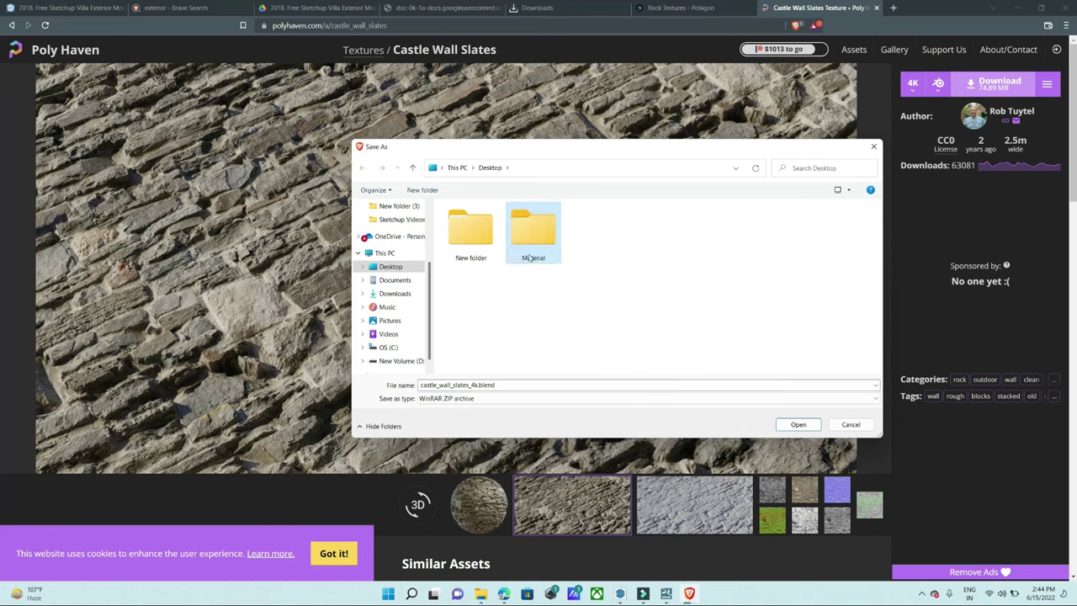
{"action": "double_click", "coordinate": [529, 252]}
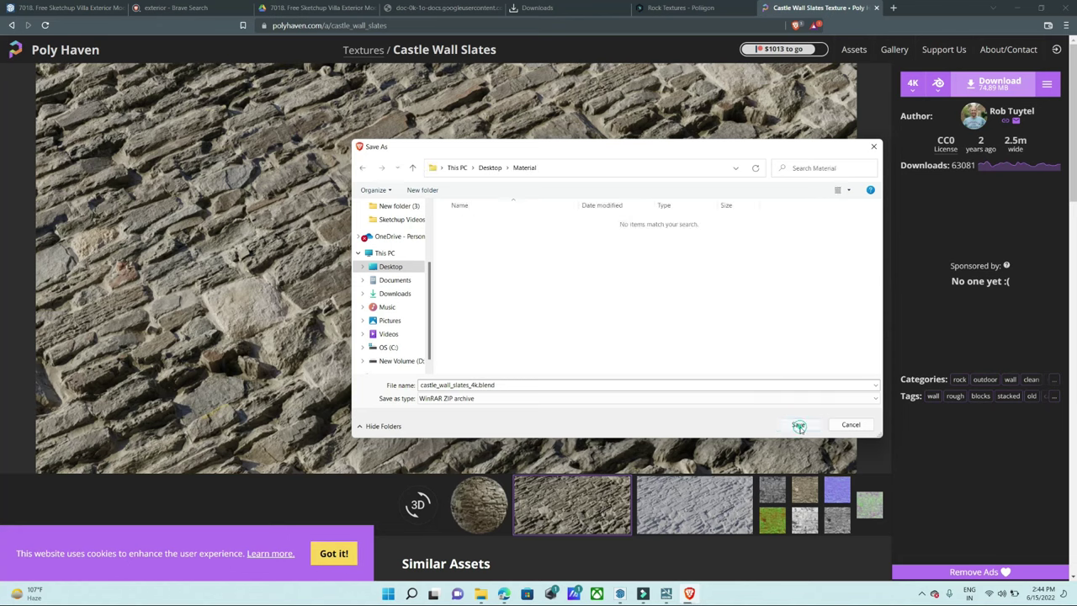
{"action": "left_click", "coordinate": [798, 426]}
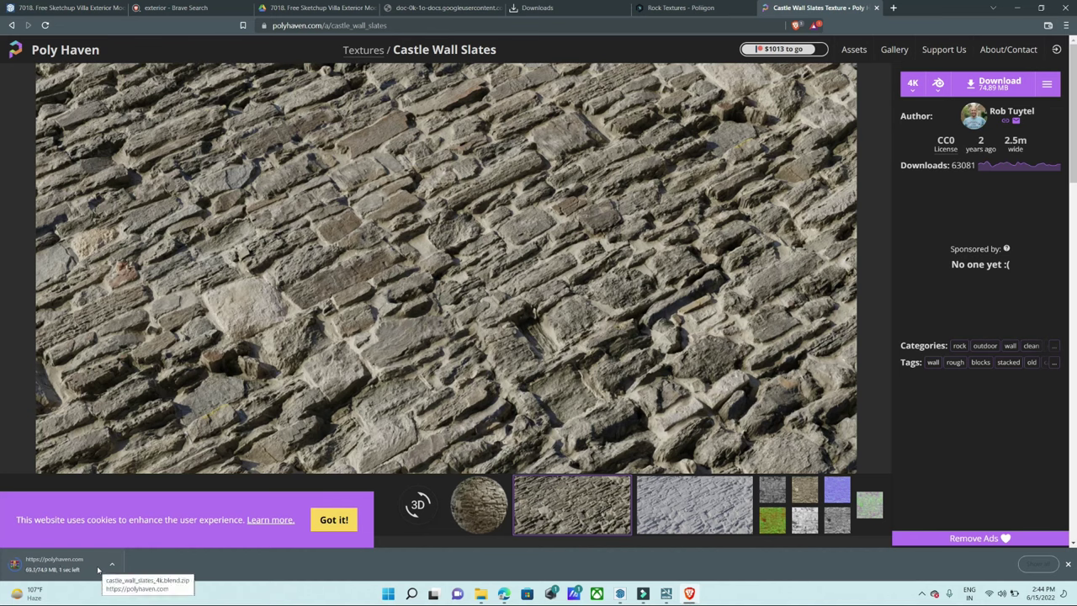
- Extract the castle_wall_slates_4k zip in place inside the Desktop Material folder
{"action": "key", "text": "super+d"}
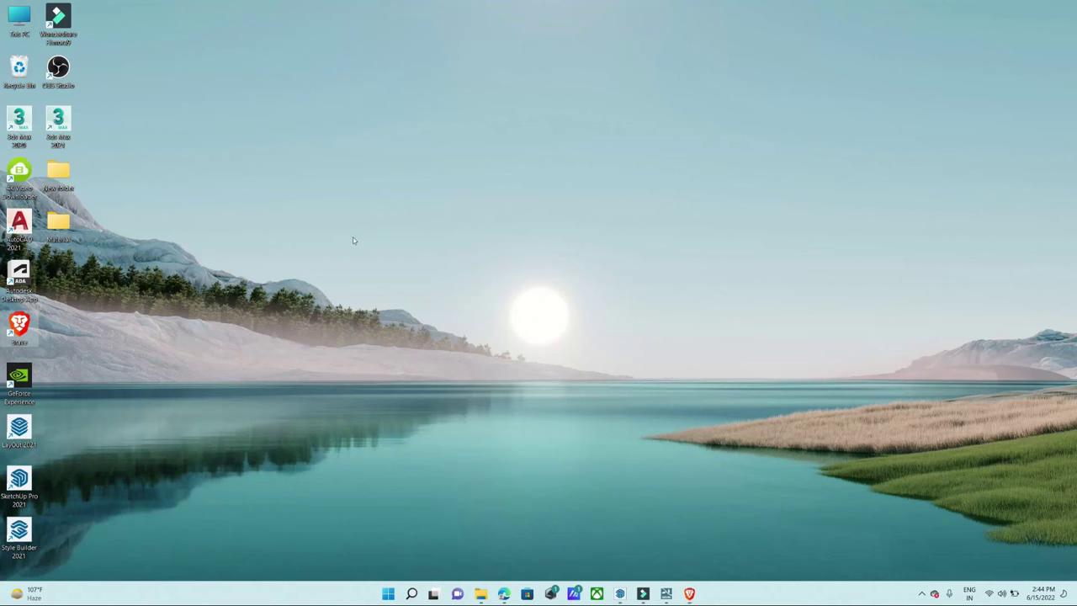
{"action": "double_click", "coordinate": [59, 223]}
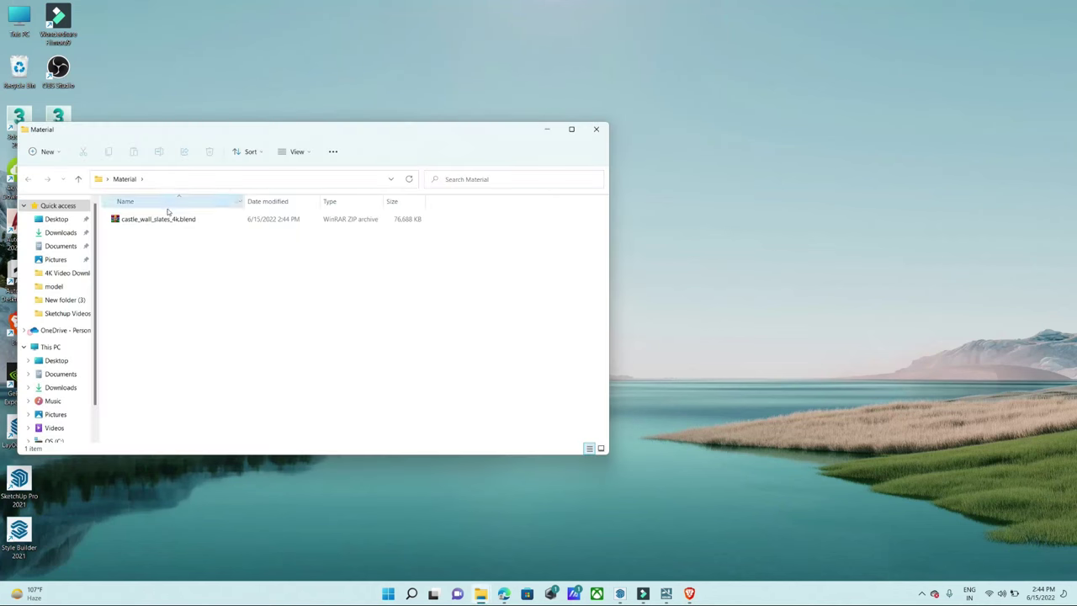
{"action": "left_click", "coordinate": [169, 219]}
{"action": "right_click", "coordinate": [173, 219]}
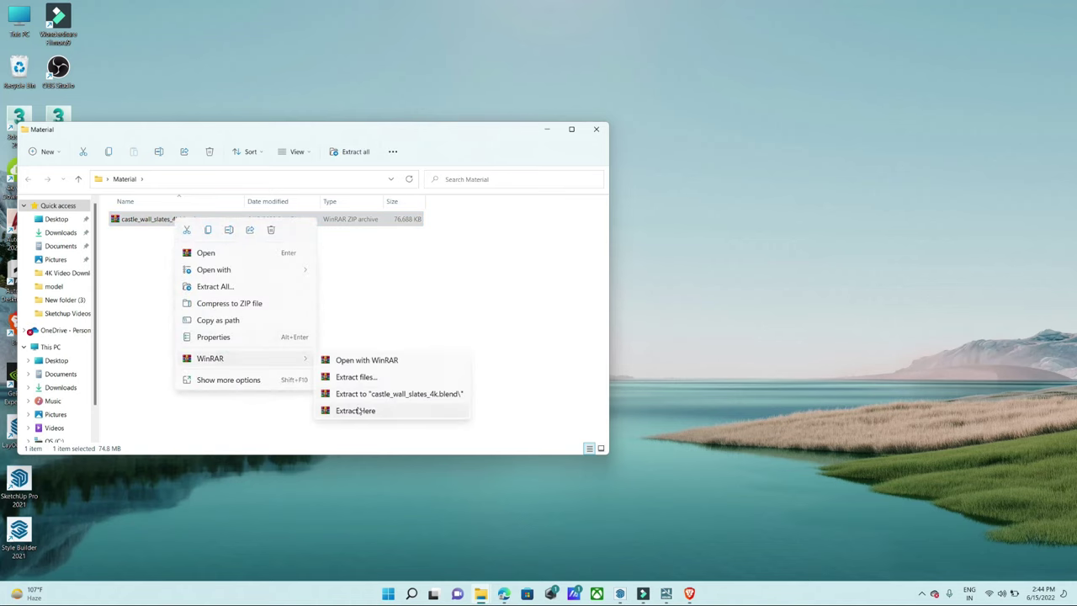
{"action": "mouse_move", "coordinate": [209, 358]}
{"action": "left_click", "coordinate": [357, 408]}
- Open the extracted textures folder full-screen, then switch back to Lumion
{"action": "left_click", "coordinate": [571, 131]}
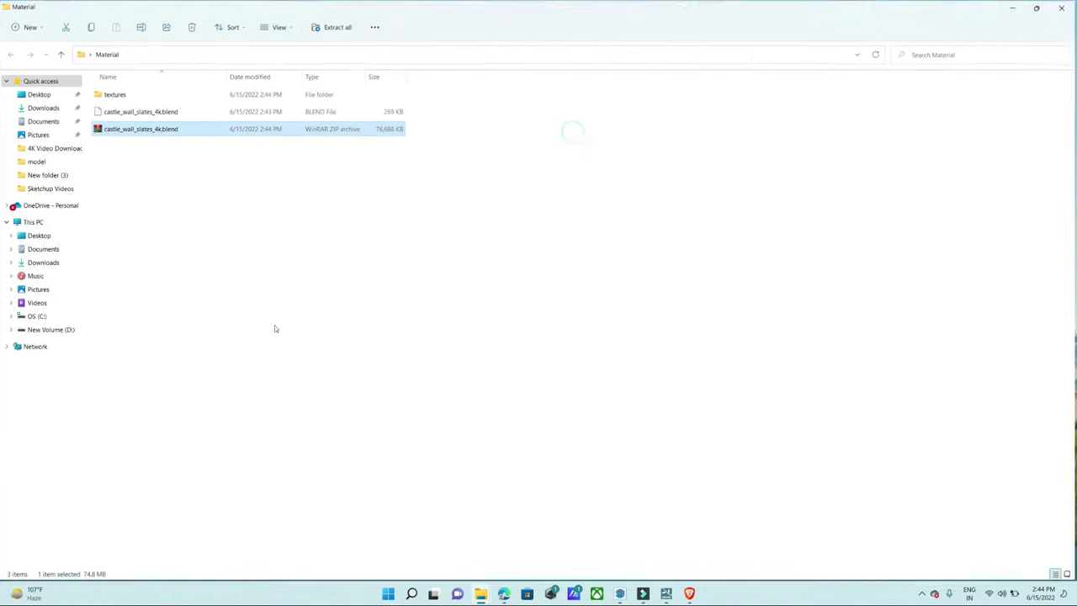
{"action": "double_click", "coordinate": [185, 95]}
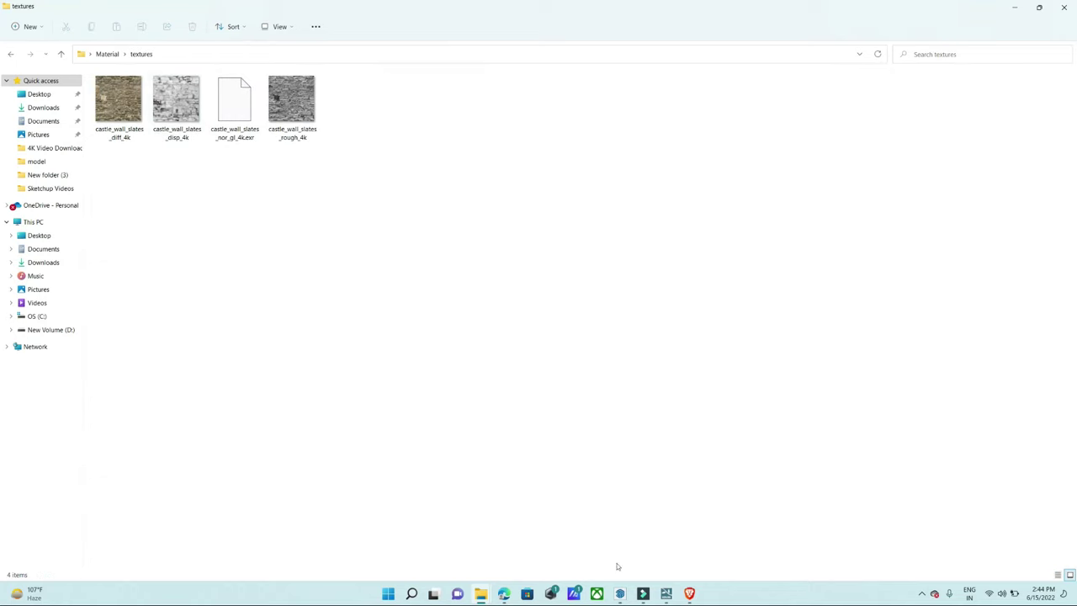
{"action": "left_click", "coordinate": [666, 593]}
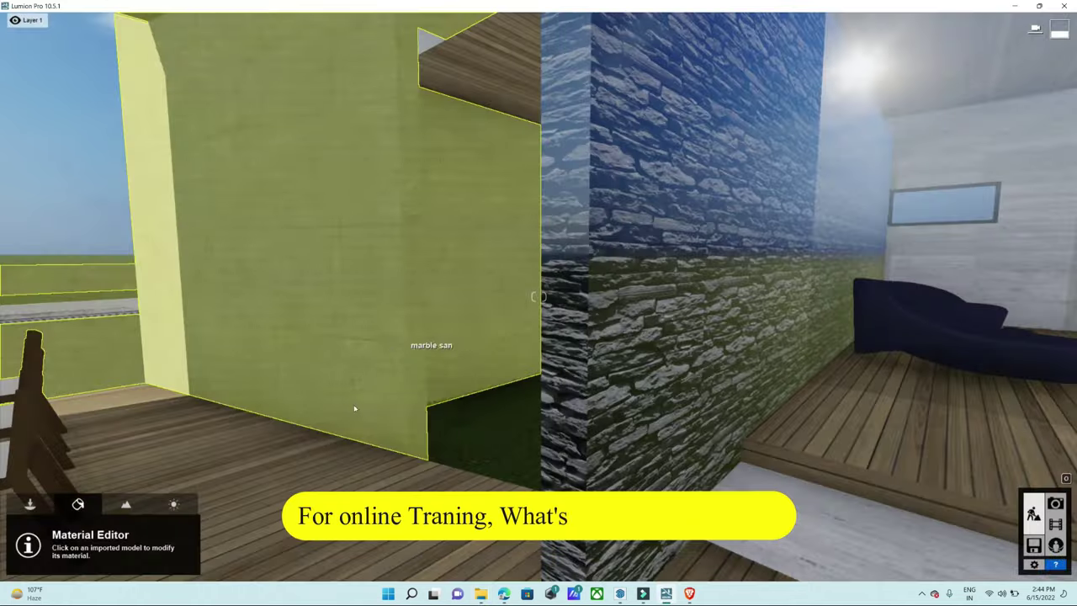
- Select the stone wall and replace its normal map with one generated from the colour map
{"action": "left_click", "coordinate": [589, 327]}
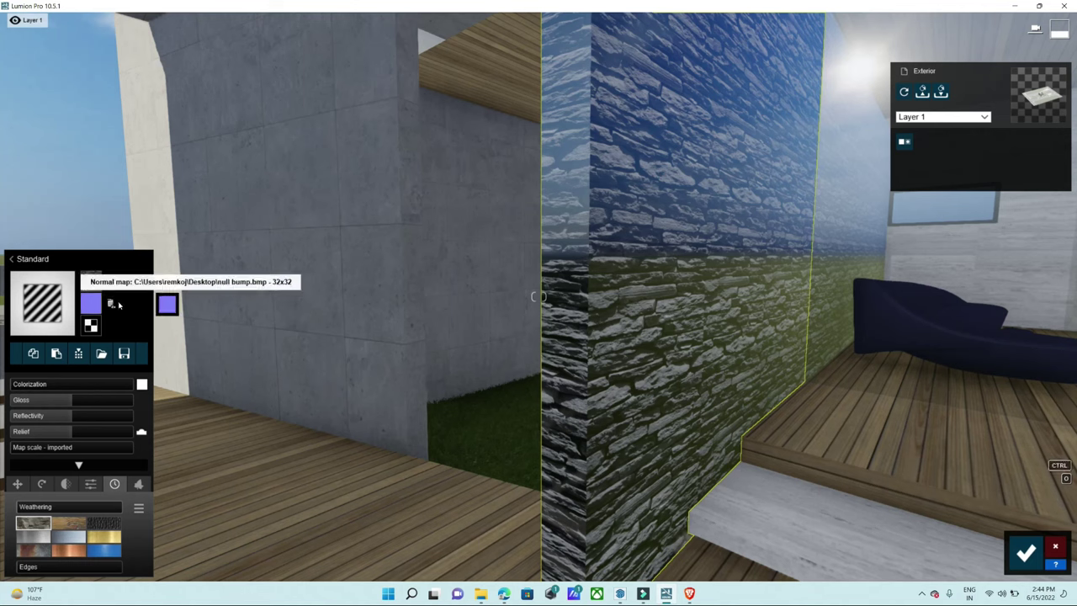
{"action": "left_click", "coordinate": [111, 304]}
{"action": "left_click", "coordinate": [110, 303]}
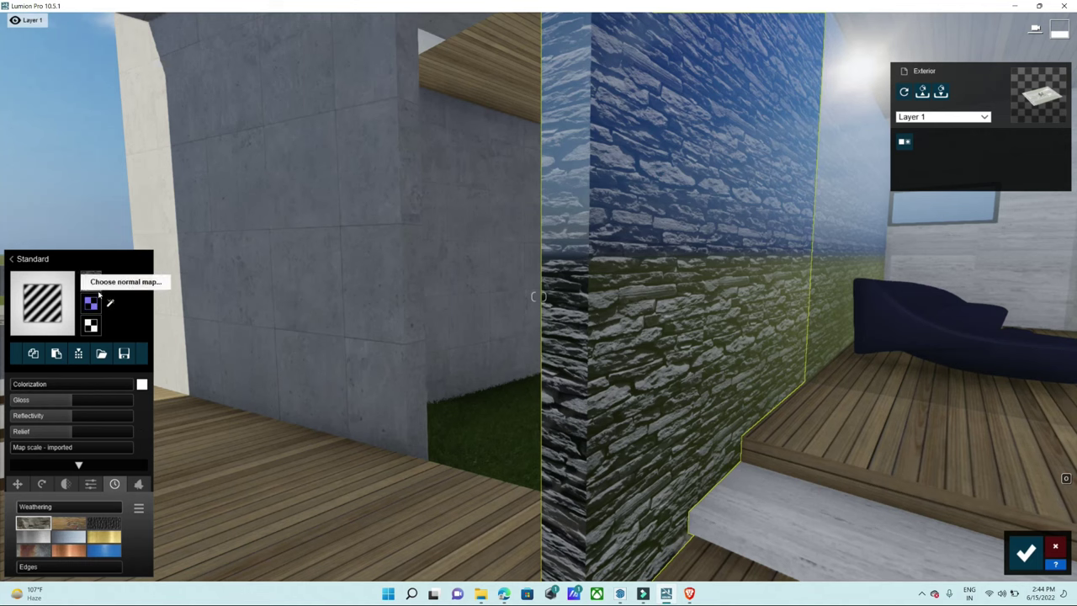
- Load castle_wall_slates_diff_4k as the colour map and castle_wall_slates_disp_4k as the displacement map
{"action": "left_click", "coordinate": [96, 280]}
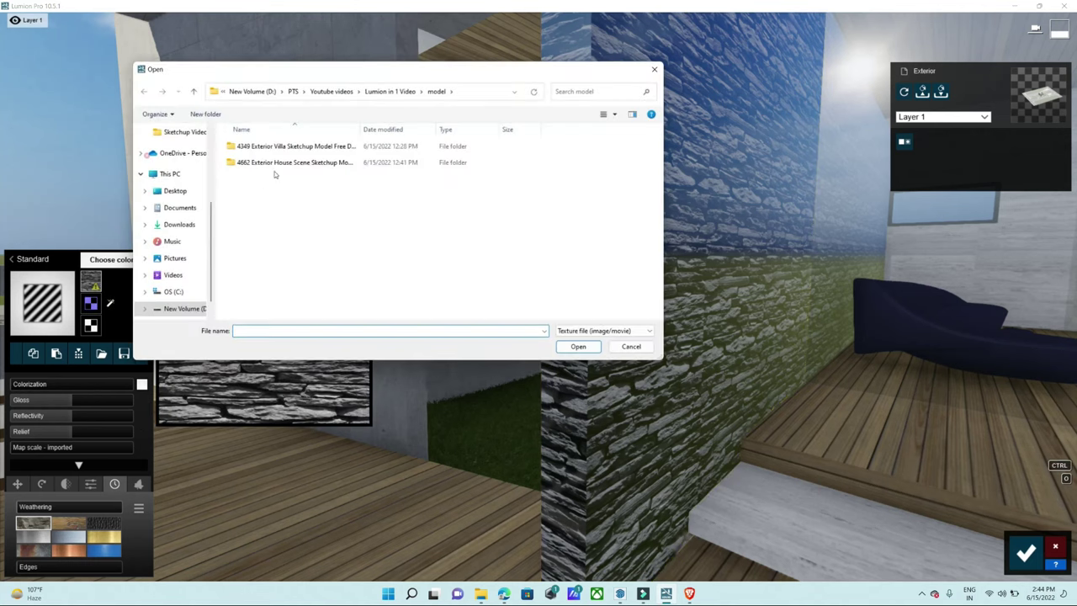
{"action": "left_click", "coordinate": [177, 190]}
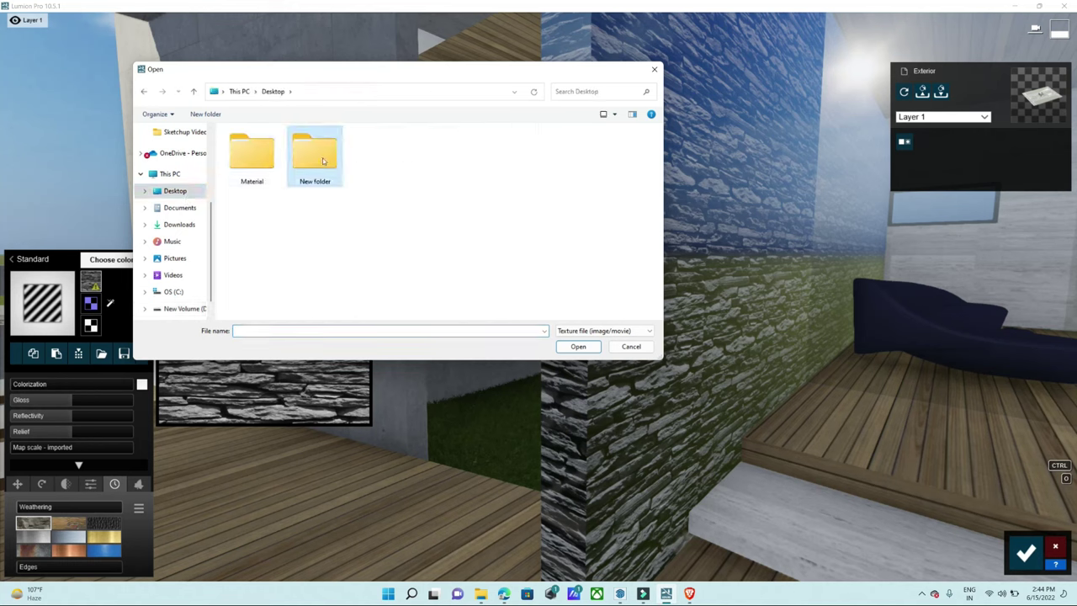
{"action": "double_click", "coordinate": [261, 165]}
{"action": "double_click", "coordinate": [261, 151]}
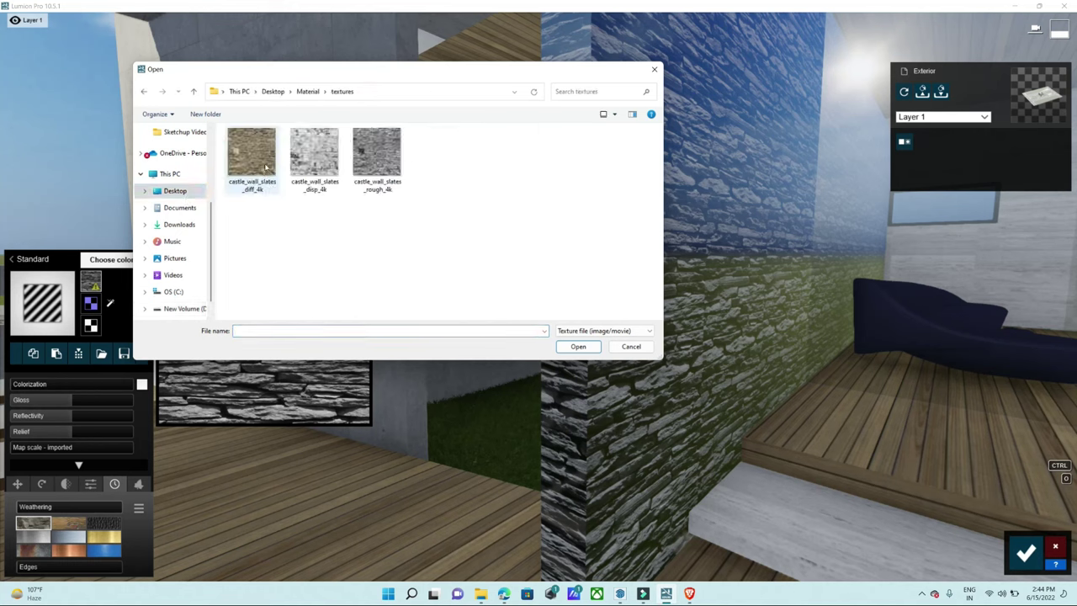
{"action": "left_click", "coordinate": [251, 172]}
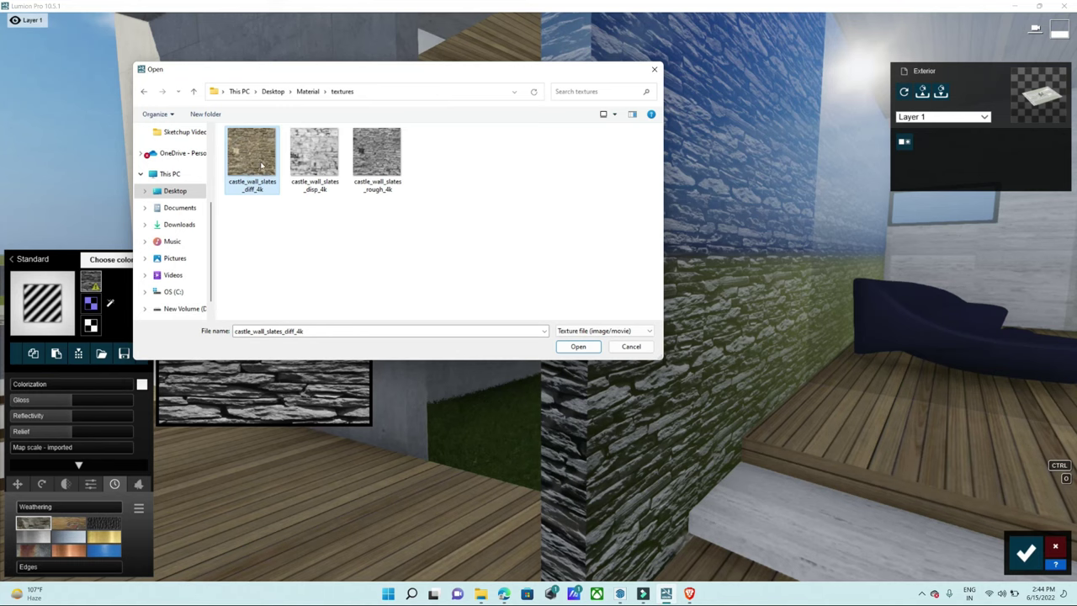
{"action": "double_click", "coordinate": [261, 165]}
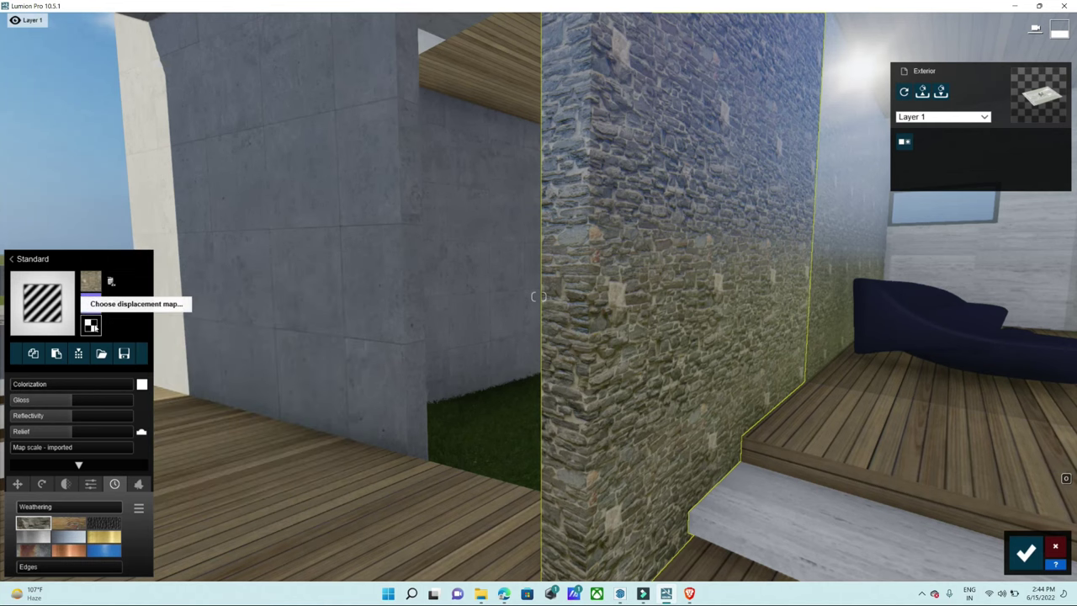
{"action": "left_click", "coordinate": [90, 299]}
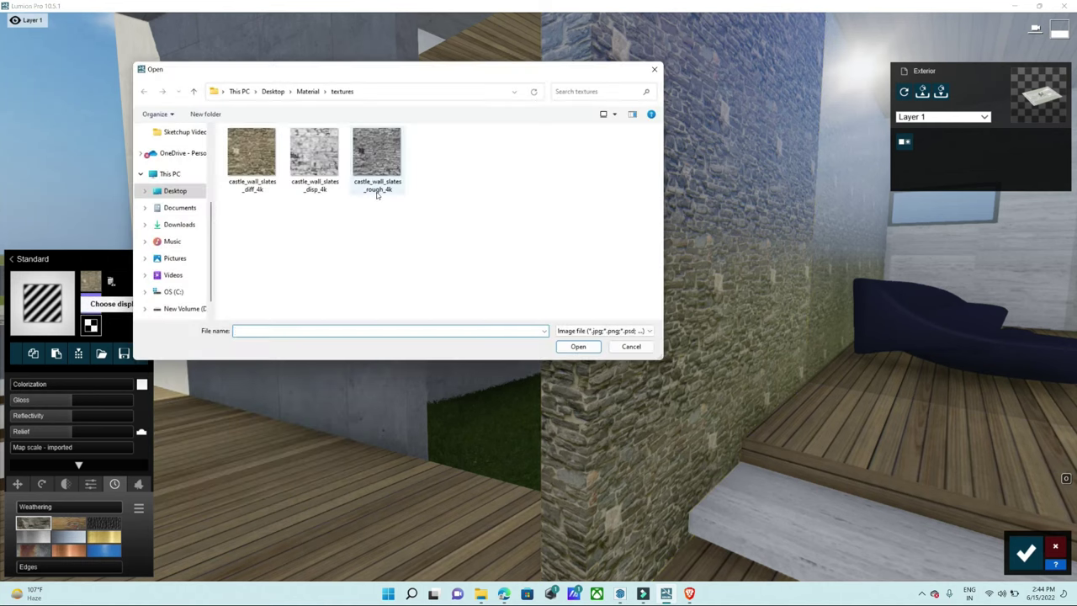
{"action": "double_click", "coordinate": [309, 177]}
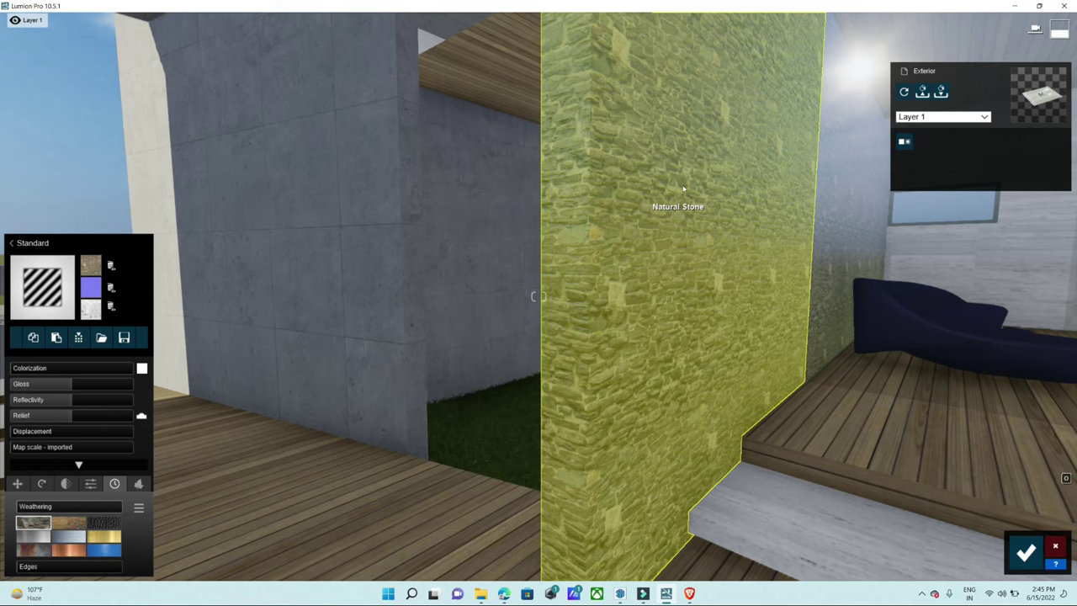
- Lower the stone wall's gloss to 0.2 and set its reflectivity to 0.5
{"action": "left_click", "coordinate": [18, 384]}
{"action": "left_click_drag", "start_coordinate": [15, 397], "coordinate": [34, 402]}
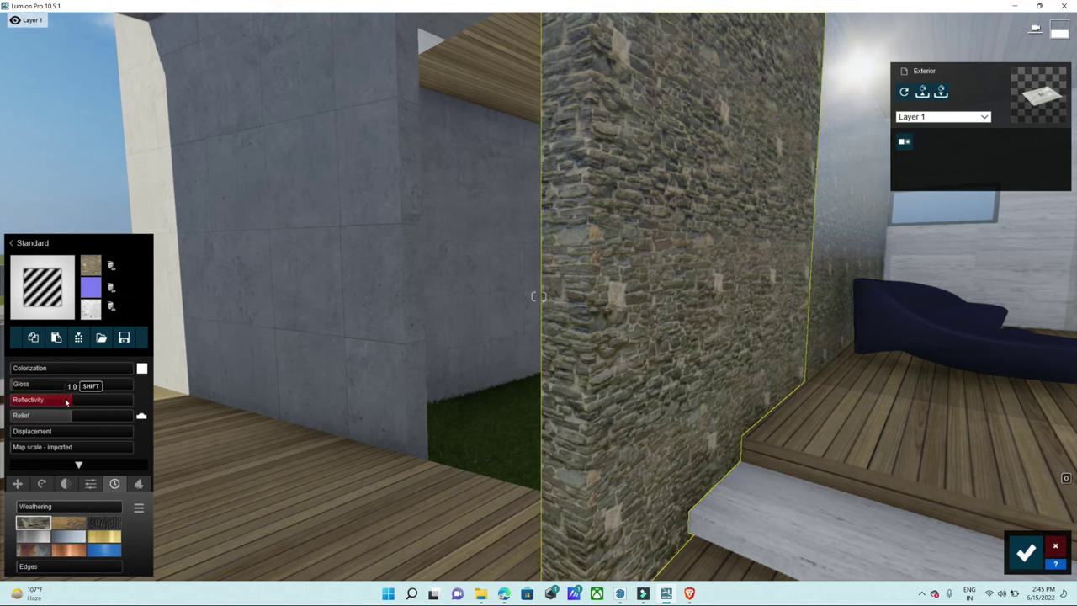
{"action": "key", "text": "w"}
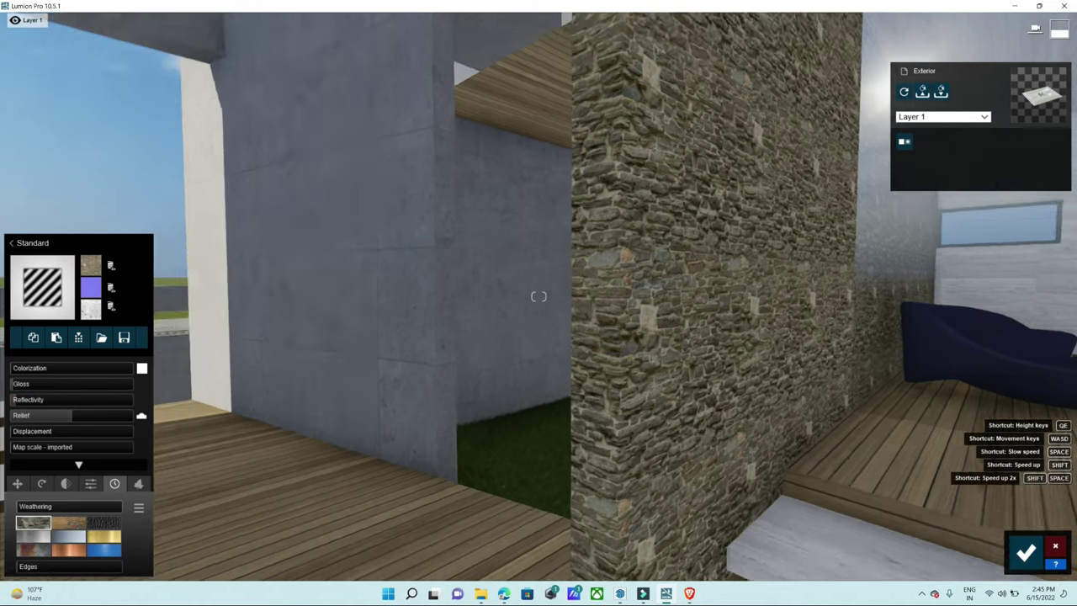
{"action": "key", "text": "d"}
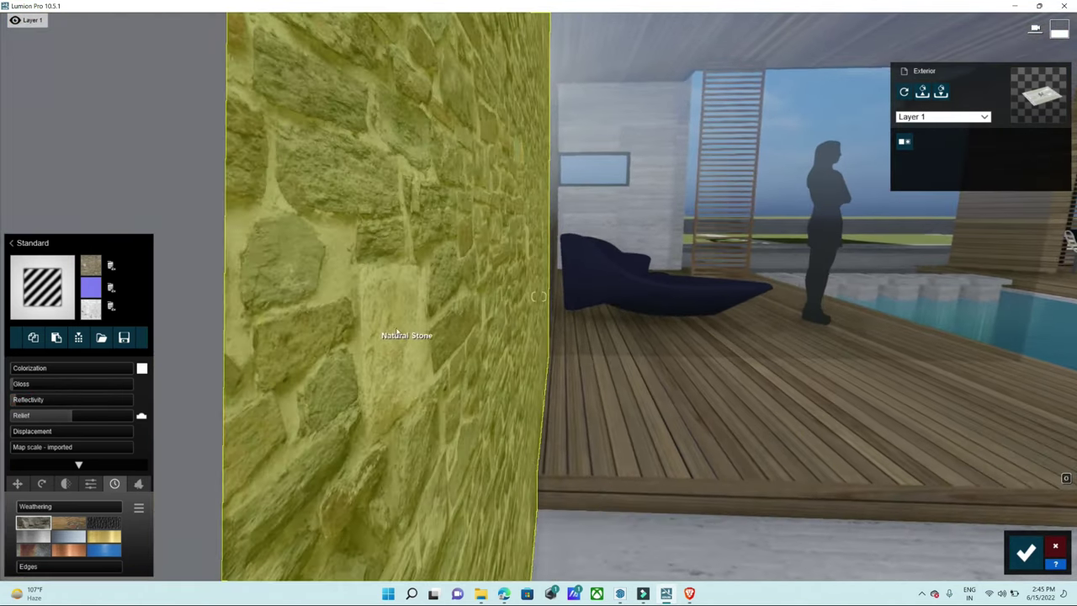
{"action": "right_click_drag", "start_coordinate": [535, 450], "coordinate": [189, 444]}
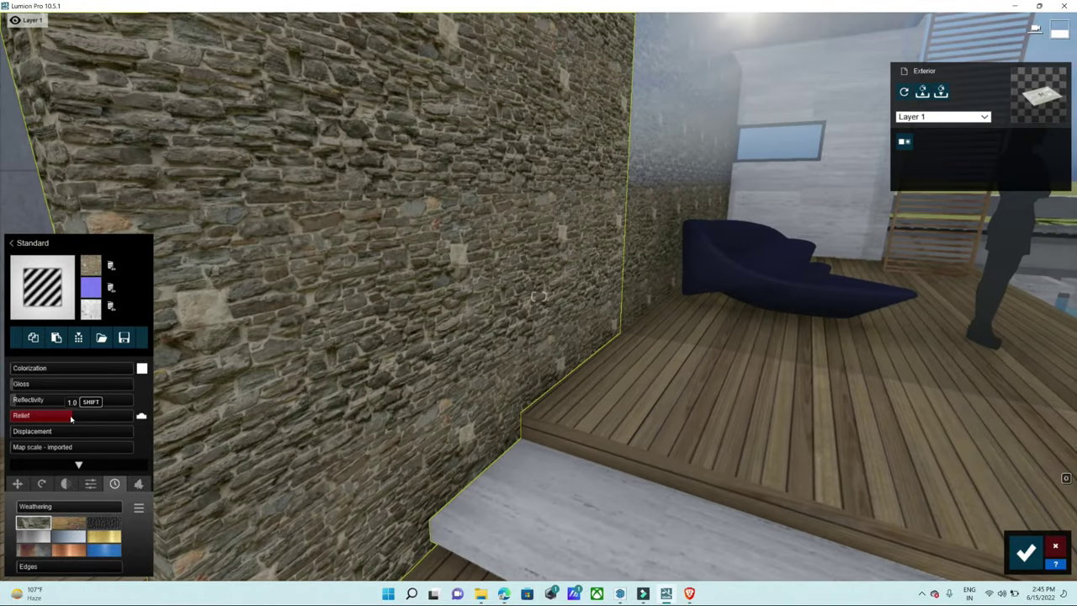
- Raise the stone wall's relief to 1.4
{"action": "left_click_drag", "start_coordinate": [108, 417], "coordinate": [124, 418]}
{"action": "left_click_drag", "start_coordinate": [240, 418], "coordinate": [112, 439]}
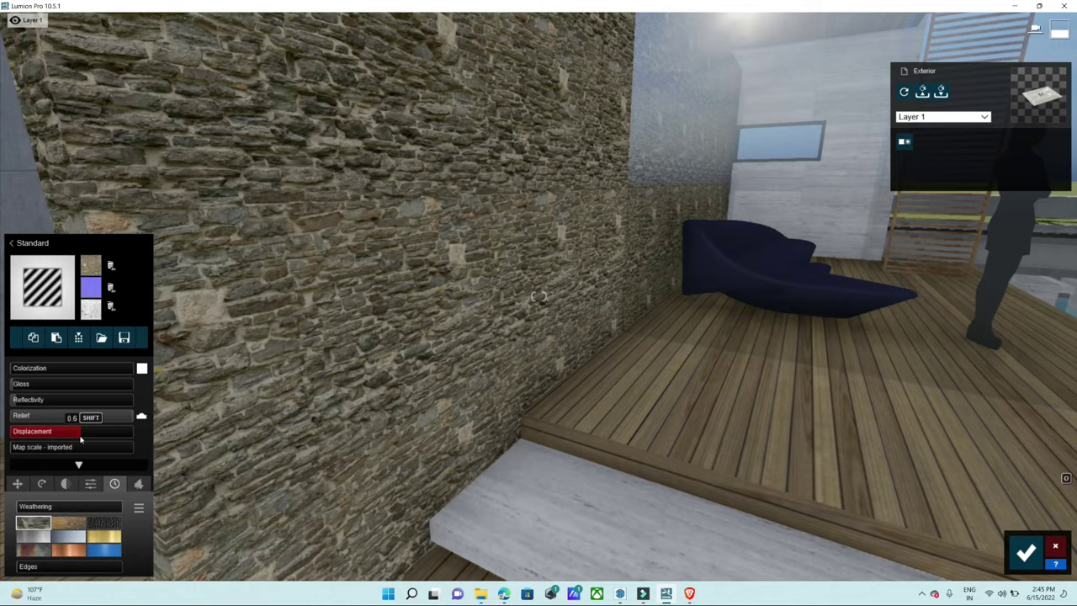
{"action": "right_click_drag", "start_coordinate": [337, 378], "coordinate": [219, 370]}
{"action": "right_click_drag", "start_coordinate": [538, 296], "coordinate": [639, 296]}
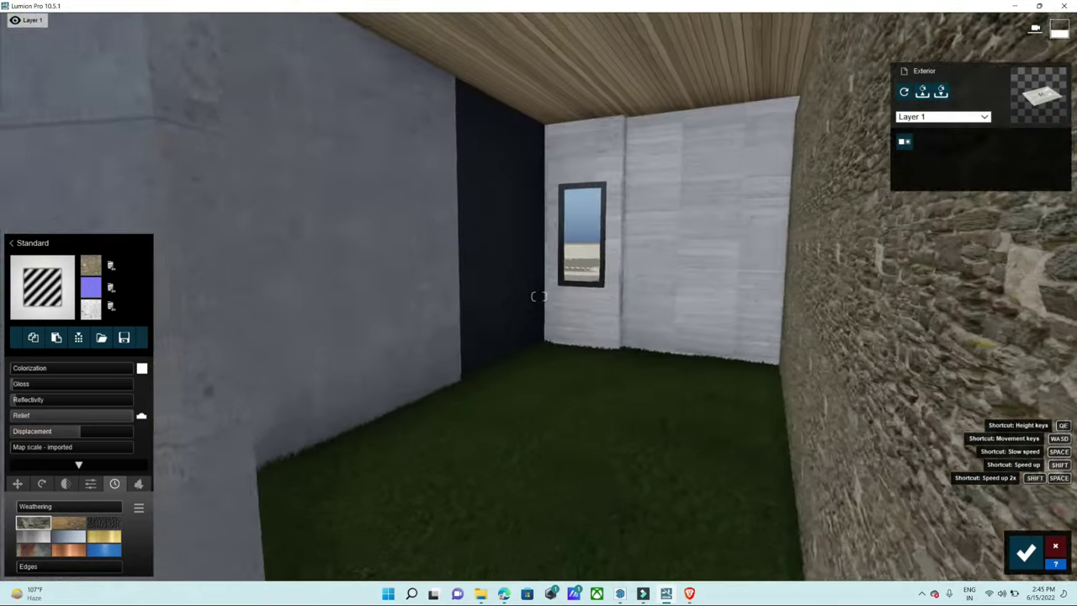
{"action": "right_click_drag", "start_coordinate": [538, 296], "coordinate": [437, 296]}
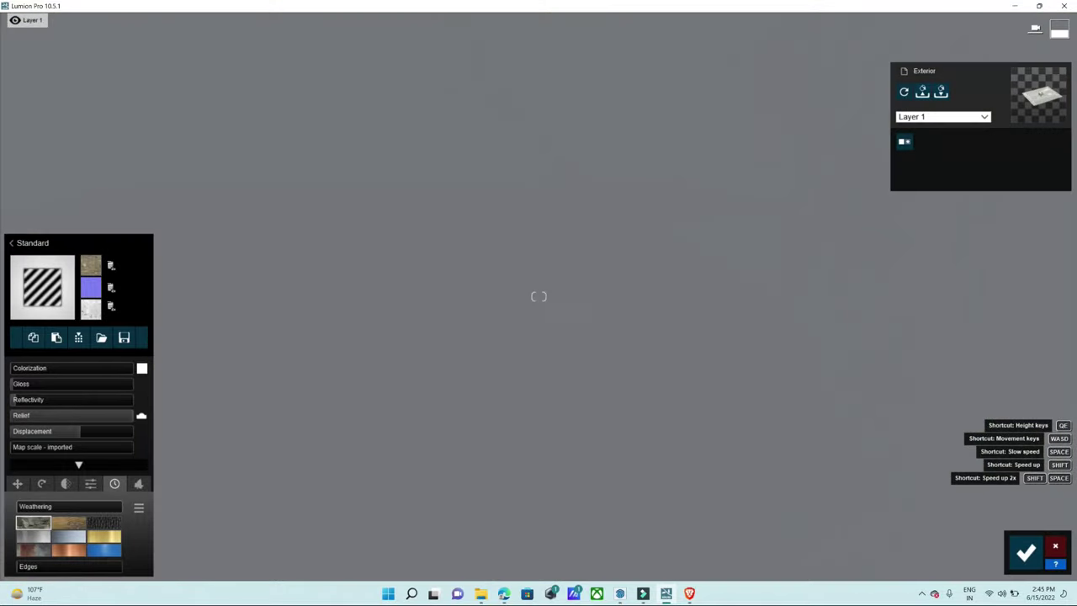
{"action": "right_click_drag", "start_coordinate": [538, 296], "coordinate": [505, 296]}
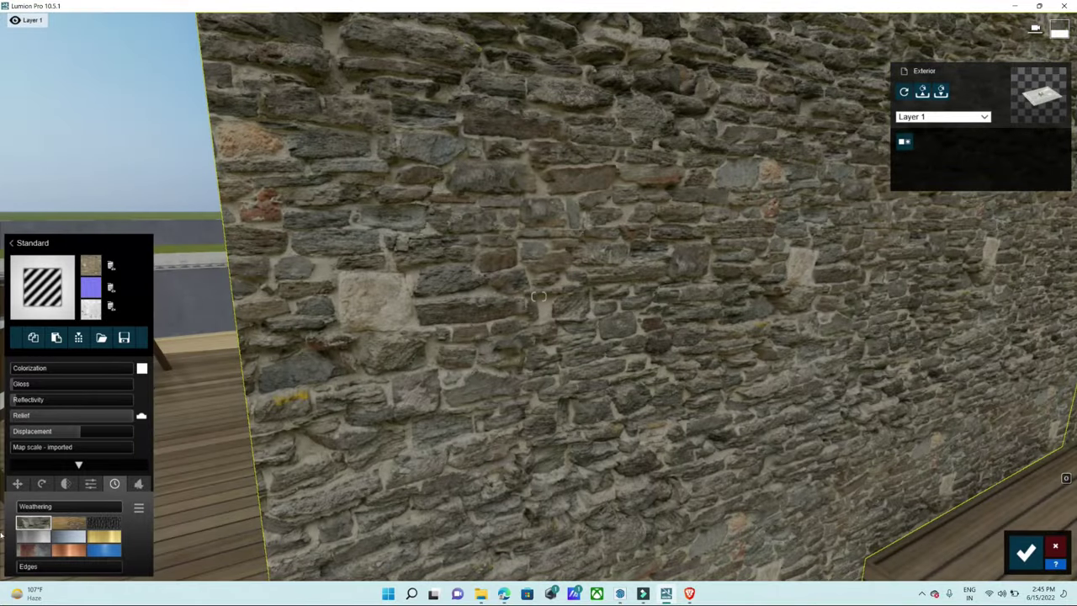
- Set the wall's displacement to 0.6 and inspect the raised slates from several angles
{"action": "left_click", "coordinate": [83, 434]}
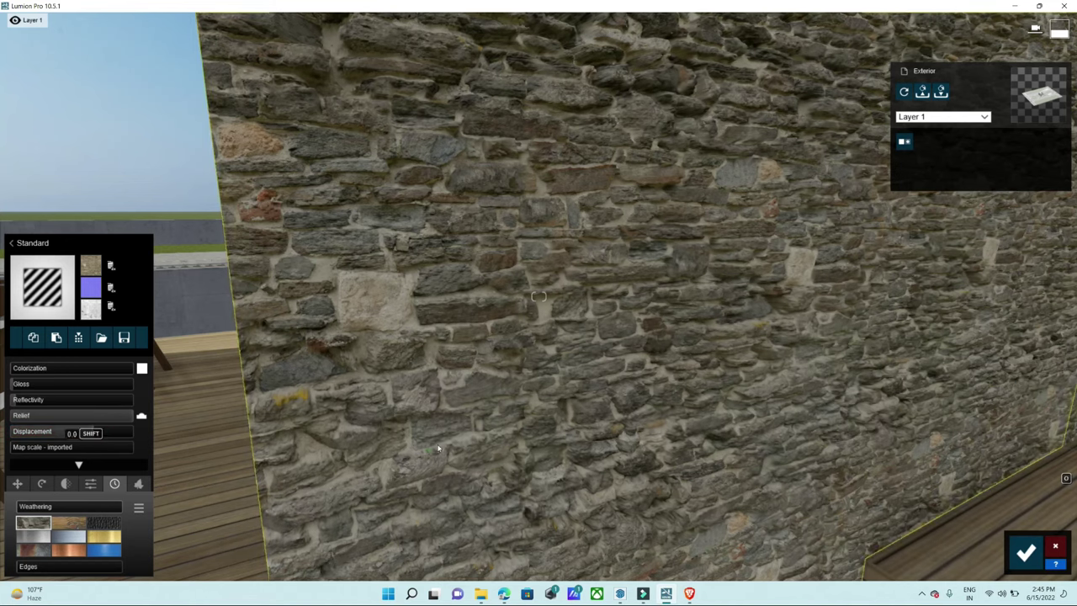
{"action": "right_click_drag", "start_coordinate": [539, 296], "coordinate": [437, 296]}
{"action": "mouse_move", "coordinate": [538, 296]}
{"action": "right_mouse_down"}
{"action": "mouse_move", "coordinate": [620, 239]}
{"action": "mouse_move", "coordinate": [538, 296]}
{"action": "mouse_move", "coordinate": [605, 296]}
{"action": "right_mouse_up"}
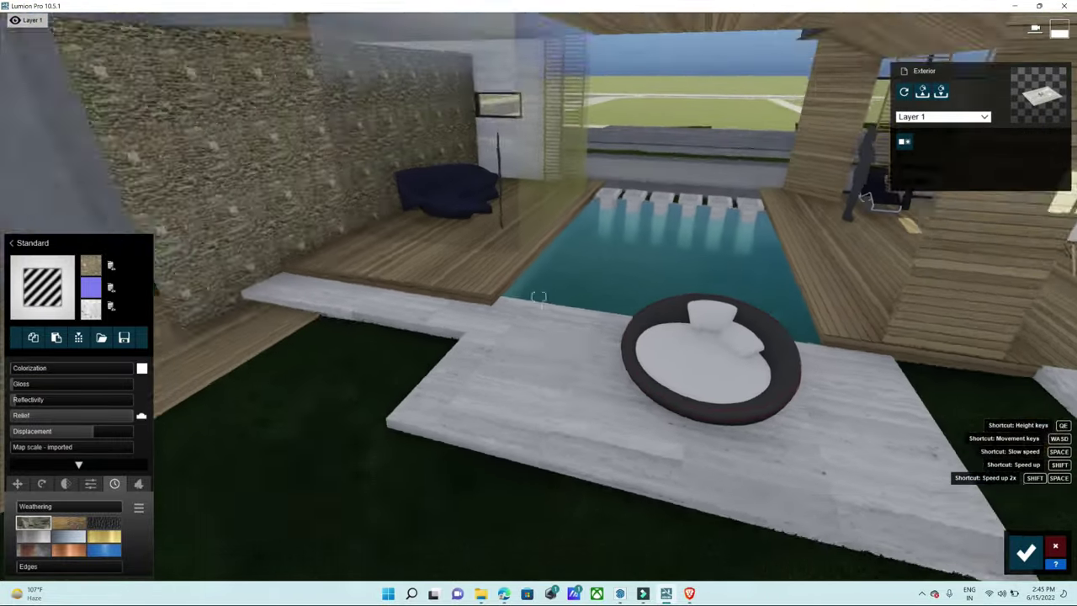
{"action": "right_click_drag", "start_coordinate": [539, 296], "coordinate": [471, 296]}
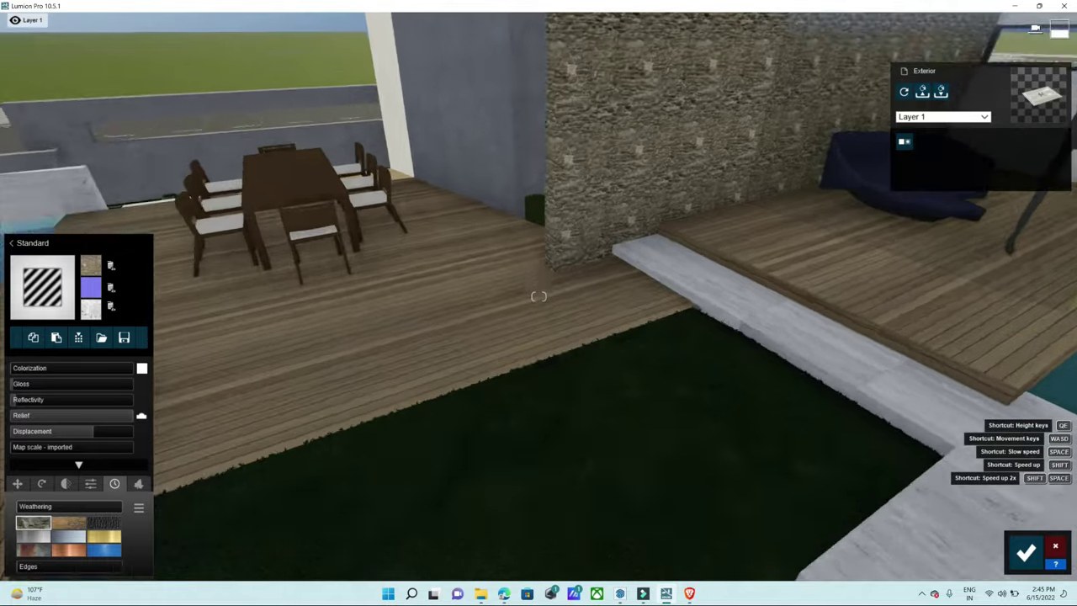
{"action": "right_click_drag", "start_coordinate": [538, 297], "coordinate": [606, 296]}
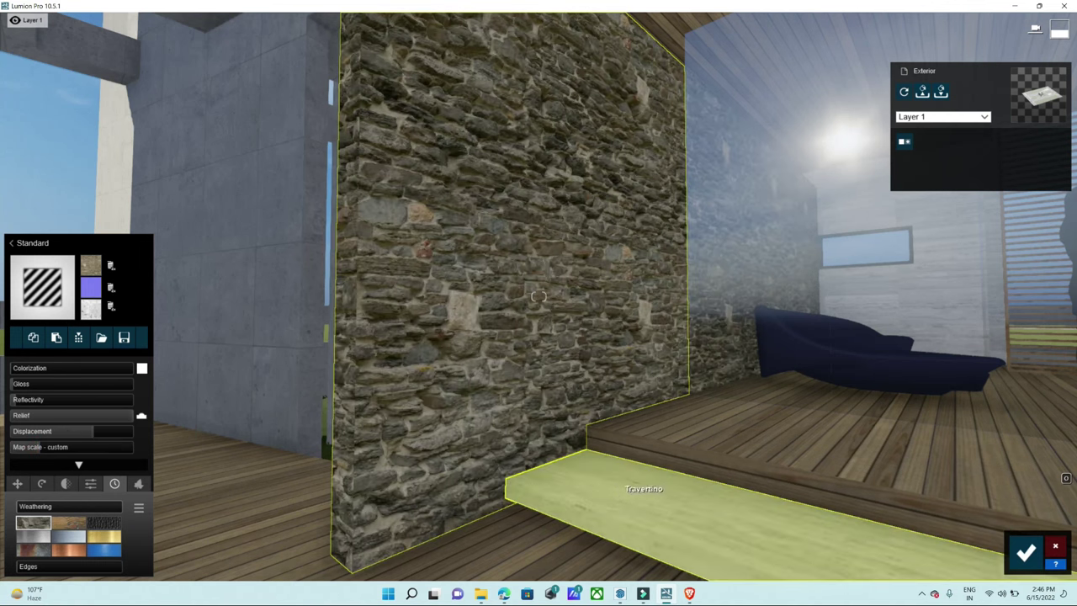
- Orbit around the house to inspect the stone wall, pool, balconies and the sidewalk by the road
{"action": "right_click_drag", "start_coordinate": [582, 492], "coordinate": [471, 492]}
{"action": "right_click_drag", "start_coordinate": [537, 295], "coordinate": [538, 296]}
{"action": "right_click_drag", "start_coordinate": [629, 443], "coordinate": [629, 443]}
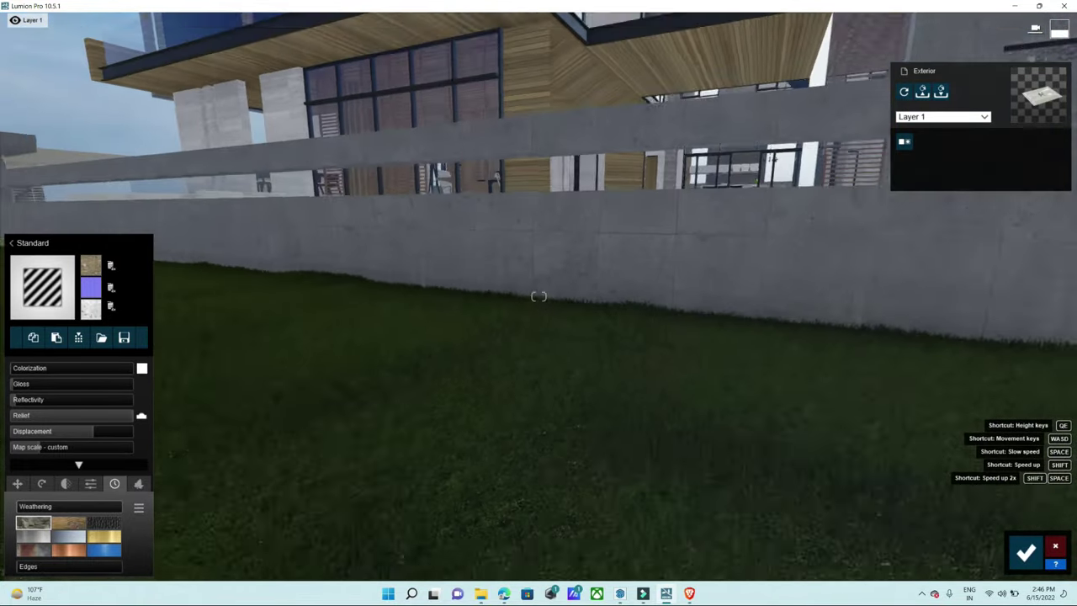
{"action": "right_click_drag", "start_coordinate": [538, 296], "coordinate": [538, 296]}
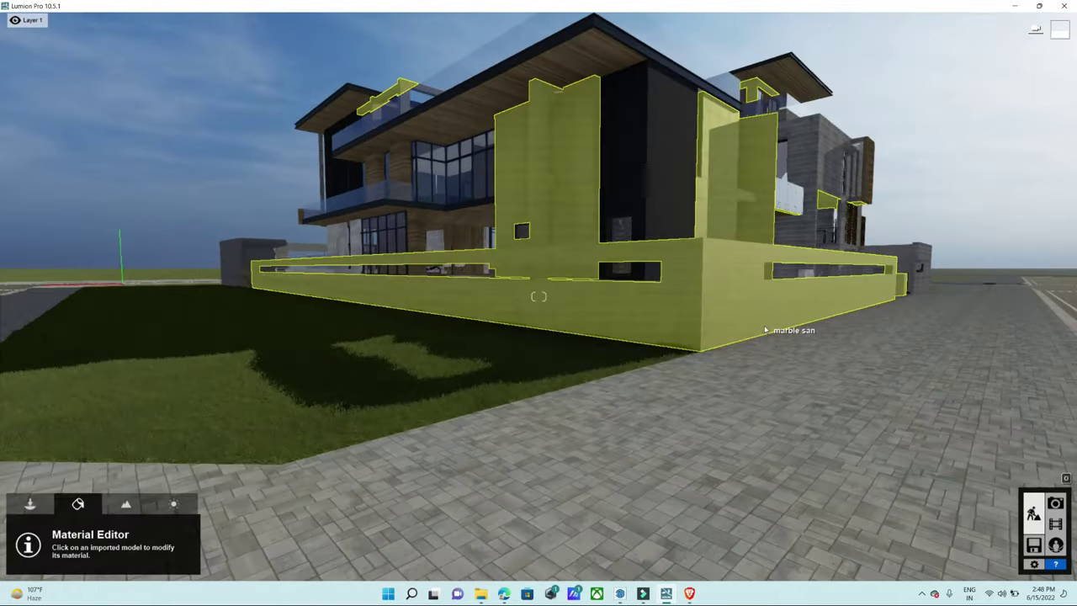
{"action": "right_click_drag", "start_coordinate": [647, 397], "coordinate": [3, 469]}
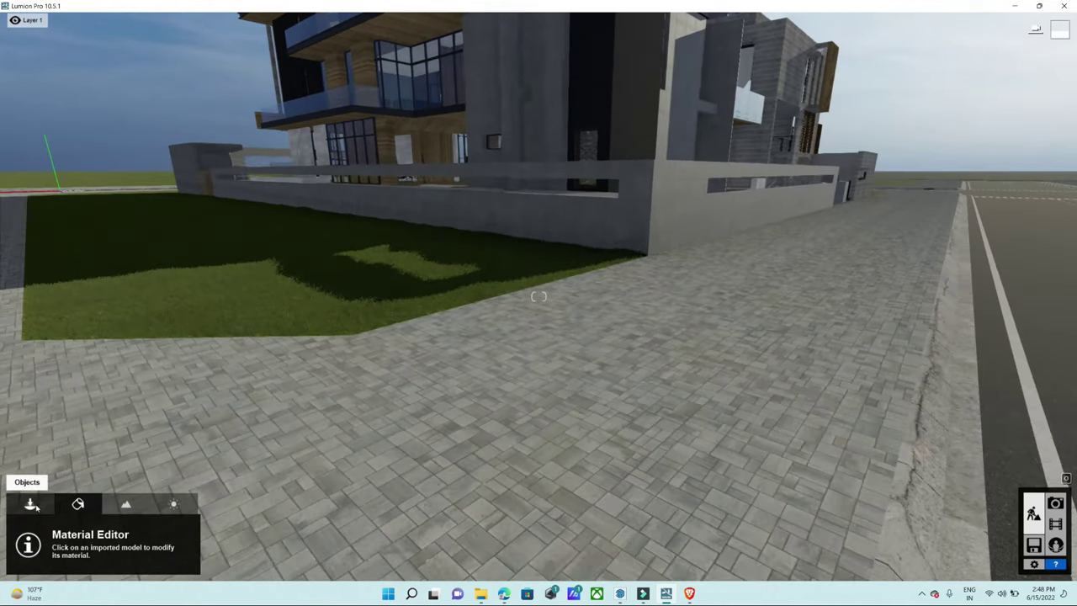
- Switch to object placement, open the Nature tree library, and rise to an aerial view down the road
{"action": "left_click", "coordinate": [35, 505]}
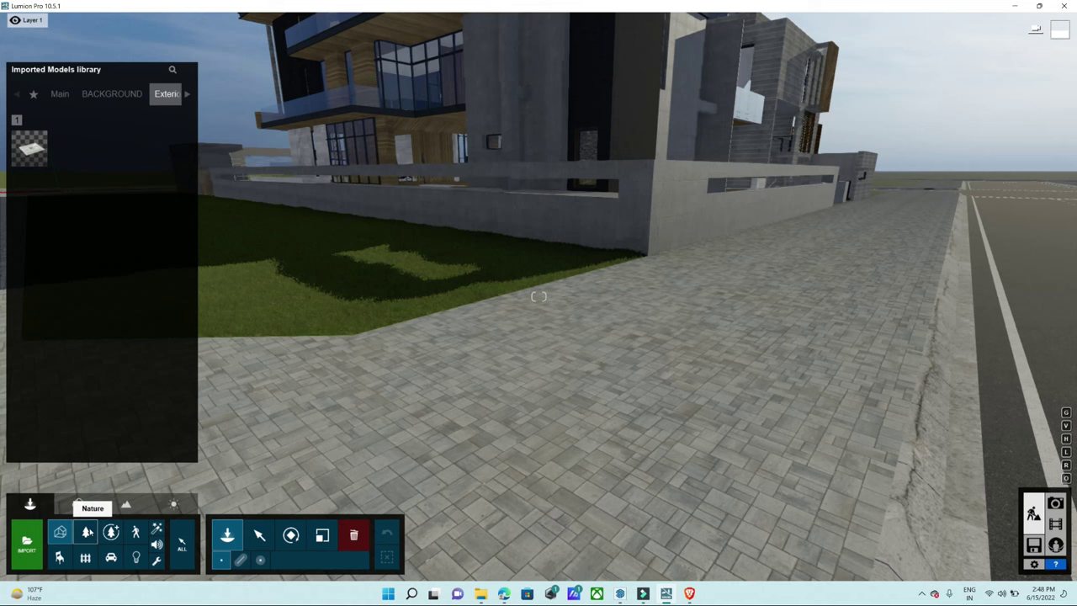
{"action": "left_click", "coordinate": [87, 532]}
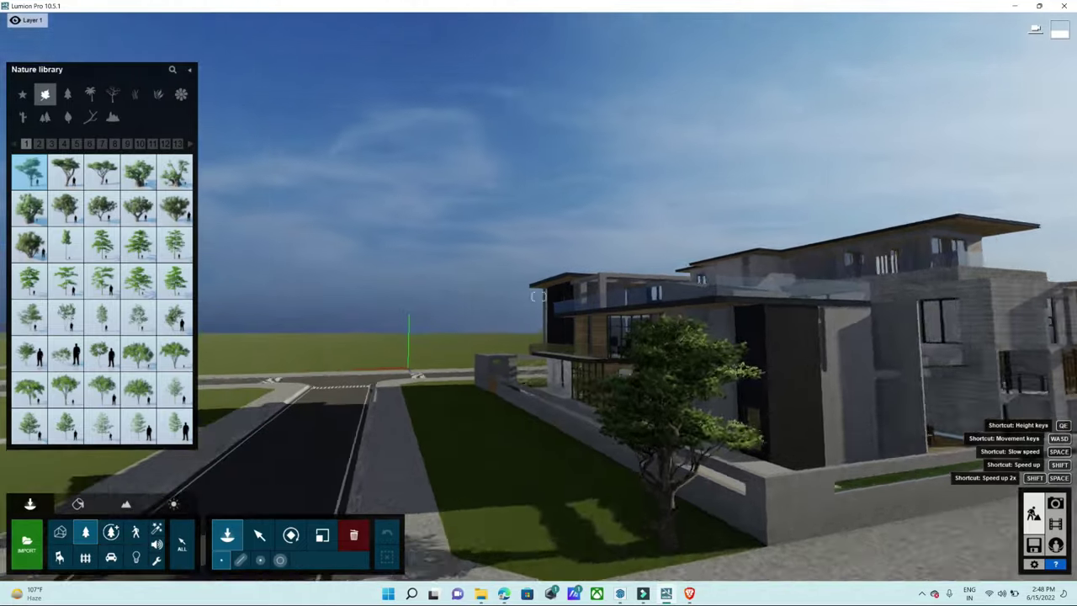
{"action": "right_click_drag", "start_coordinate": [538, 296], "coordinate": [538, 296]}
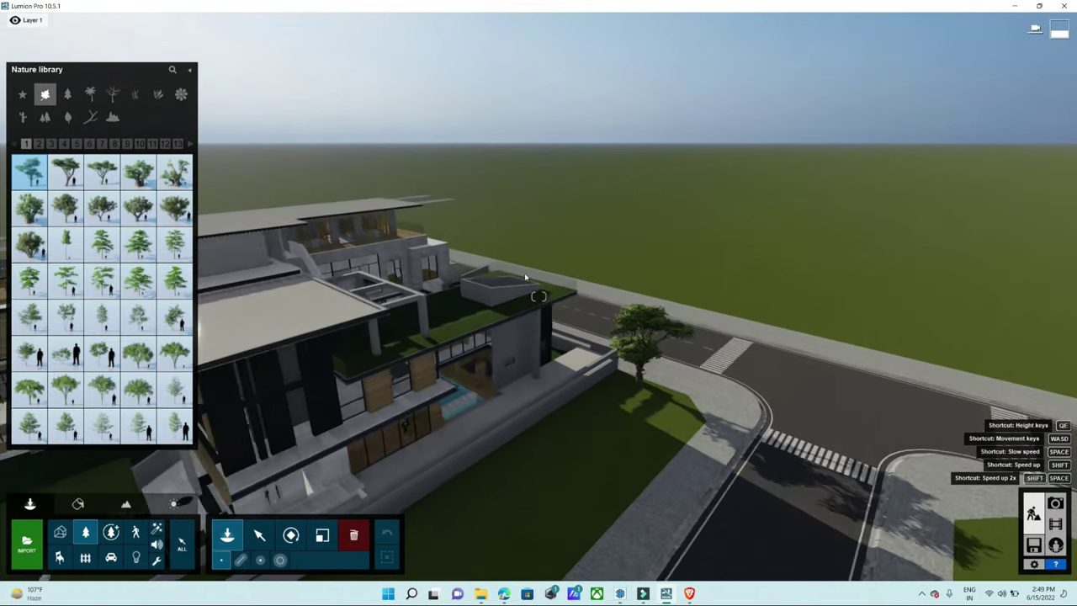
- Browse the Conifers, Palm, leafless, Grass, Plants and Flowers categories, then return to Conifers
{"action": "left_click", "coordinate": [69, 94]}
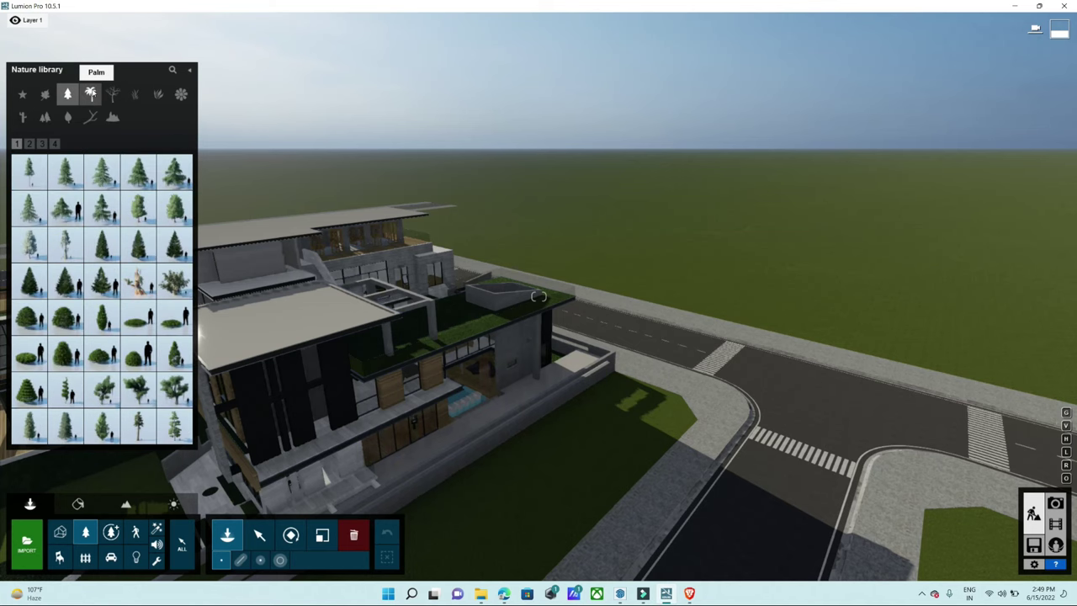
{"action": "left_click", "coordinate": [90, 95]}
{"action": "left_click", "coordinate": [114, 95]}
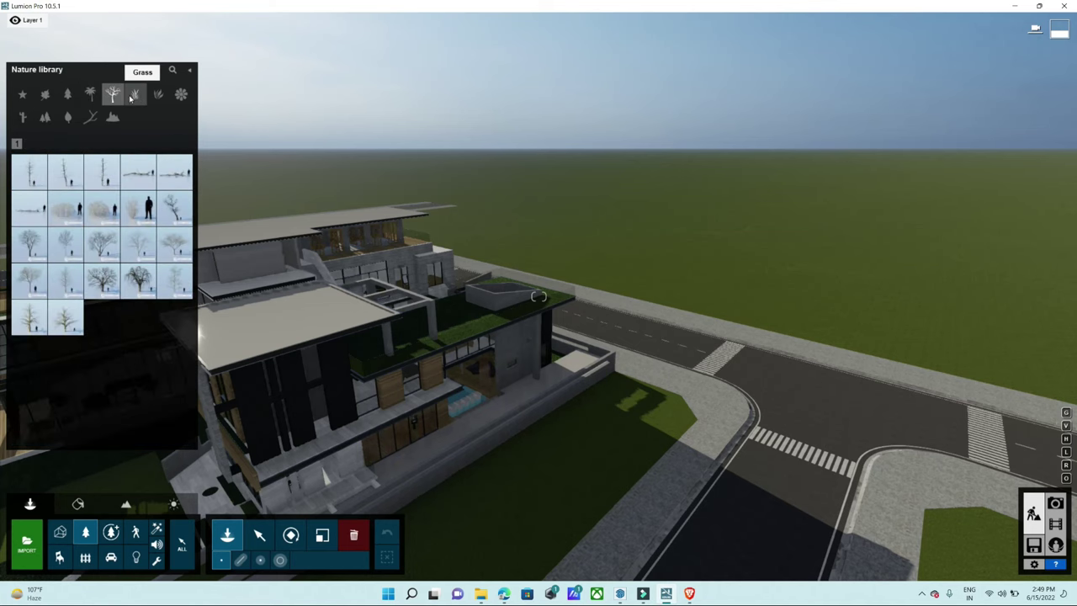
{"action": "left_click", "coordinate": [136, 94]}
{"action": "left_click", "coordinate": [157, 94]}
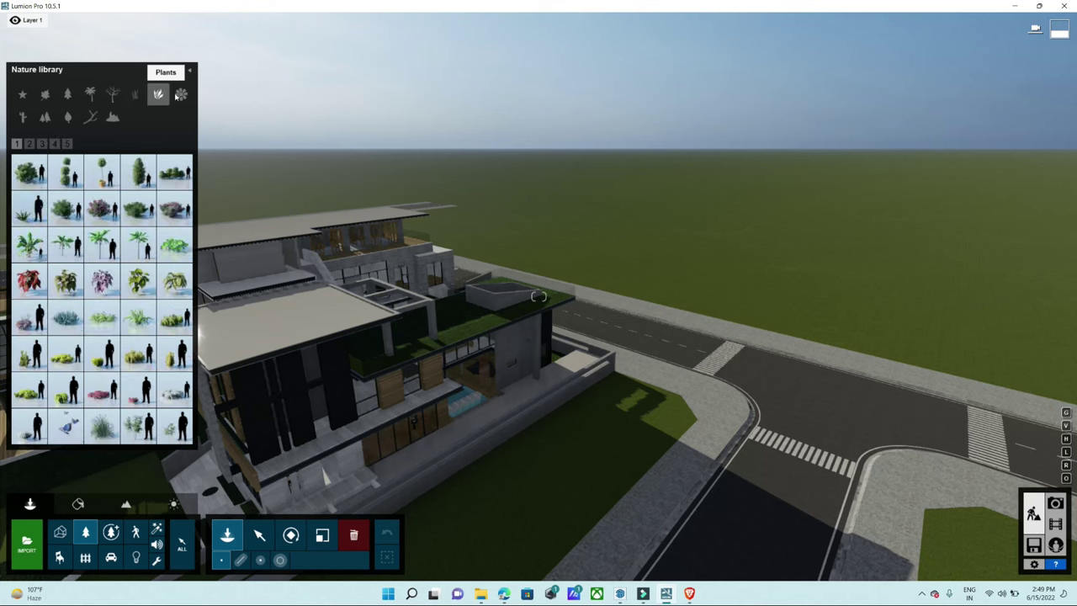
{"action": "left_click", "coordinate": [181, 94]}
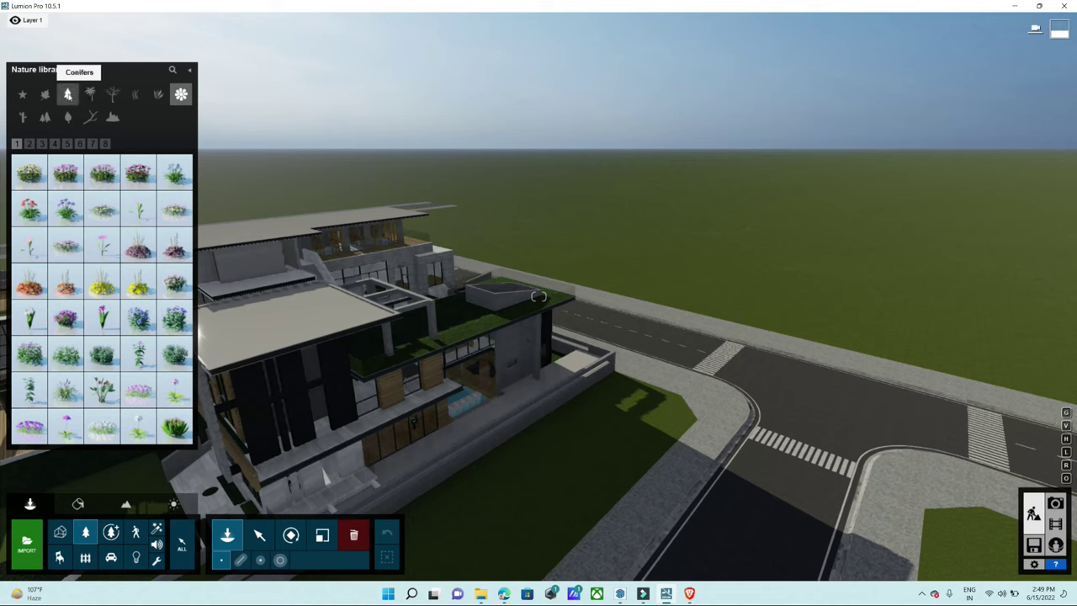
{"action": "left_click", "coordinate": [68, 93]}
{"action": "mouse_move", "coordinate": [30, 244]}
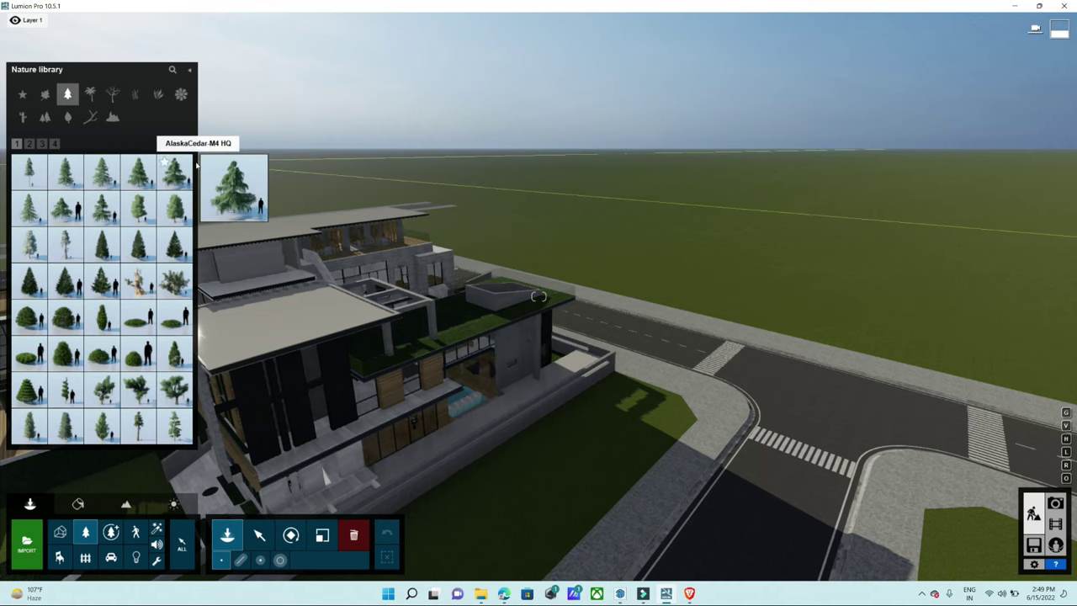
- Plant a JapaneseFalseCypress from conifers page 2 on the corner lawn and fly in close
{"action": "left_click", "coordinate": [32, 250]}
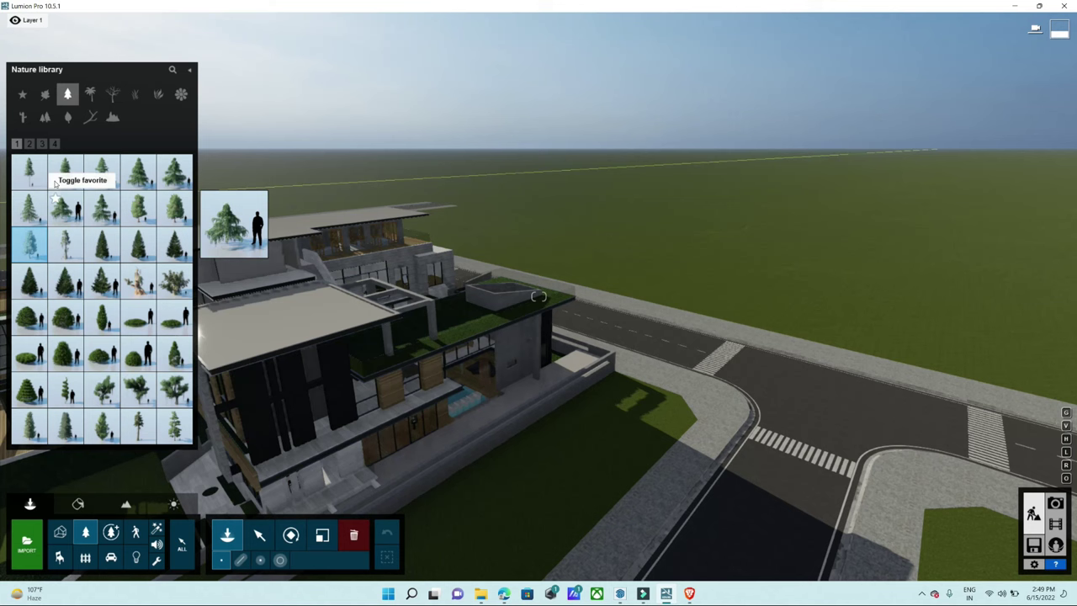
{"action": "left_click", "coordinate": [31, 145]}
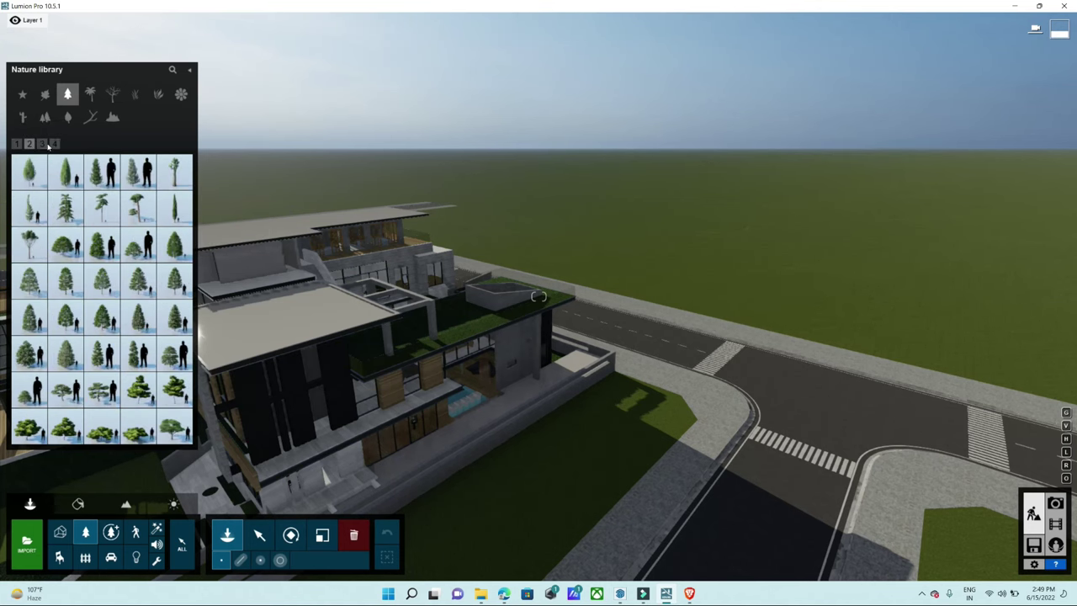
{"action": "left_click", "coordinate": [69, 355]}
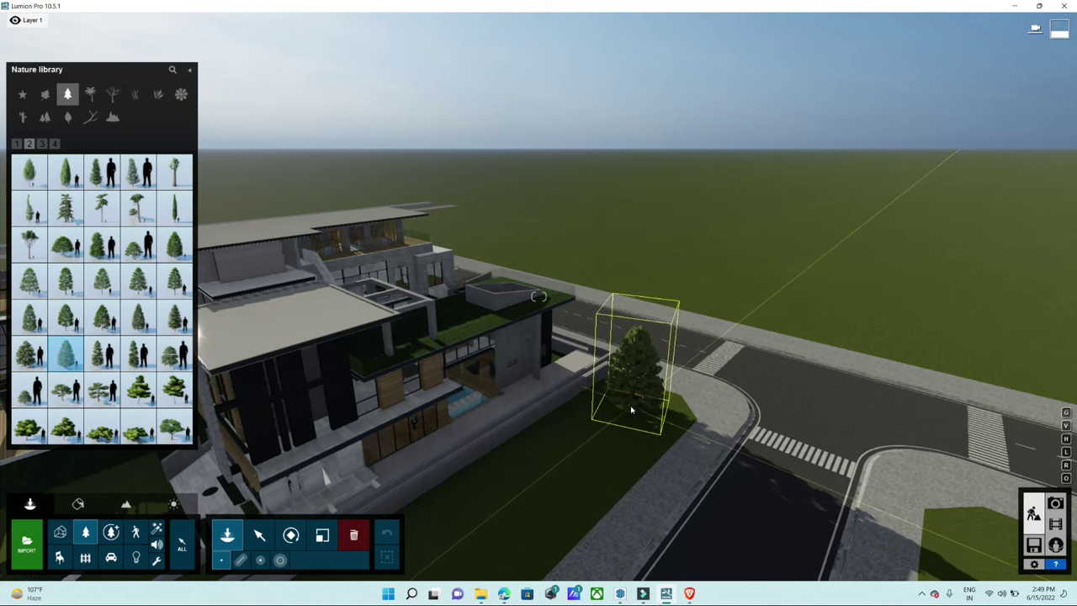
{"action": "left_click", "coordinate": [560, 404]}
{"action": "right_click_drag", "start_coordinate": [559, 403], "coordinate": [538, 337]}
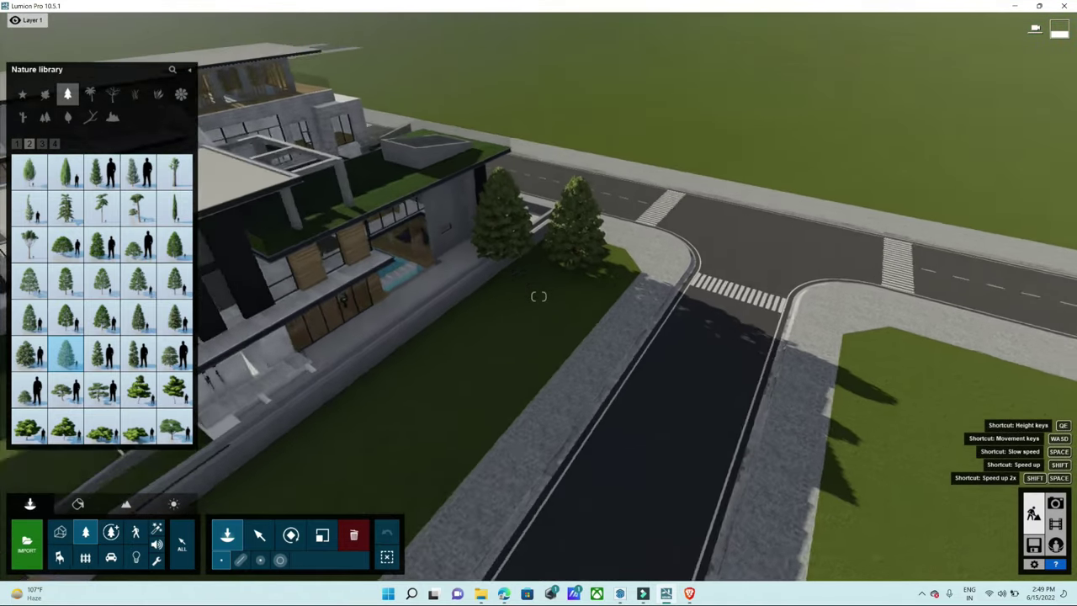
{"action": "key", "text": "w"}
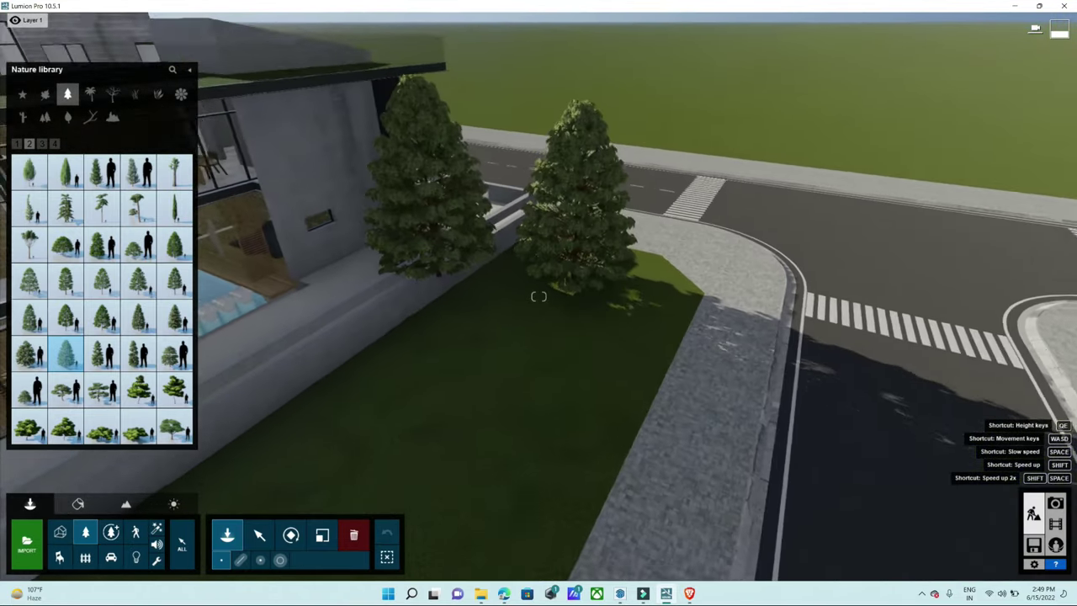
{"action": "key", "text": "w"}
{"action": "key", "text": "w"}
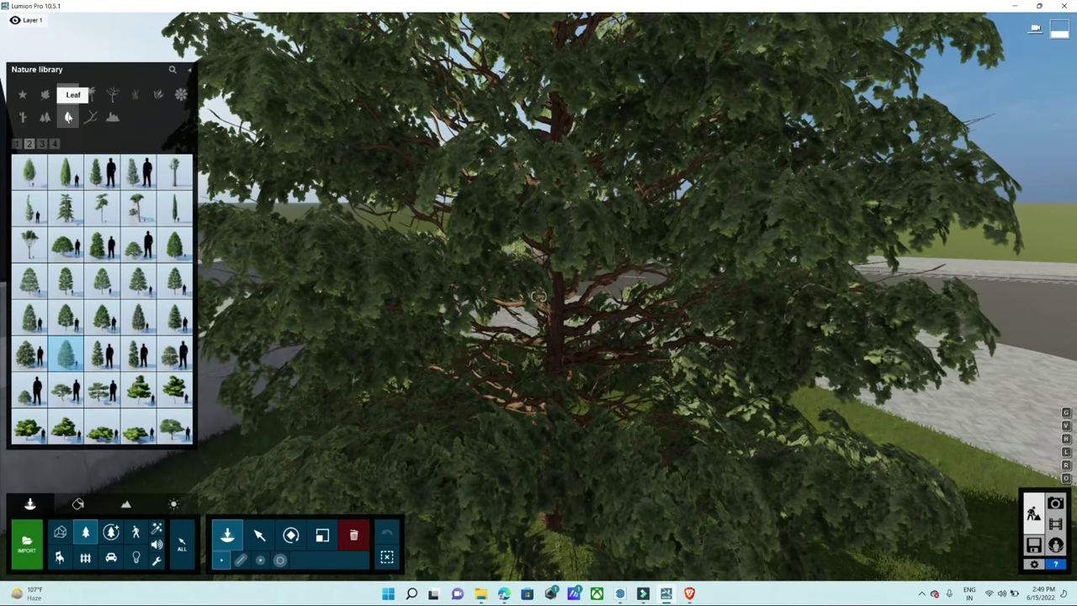
- Plant a BigLeaf Maple from broadleaf page 2 at the house corner, then fly back for an overview
{"action": "left_click", "coordinate": [68, 117]}
{"action": "left_click", "coordinate": [48, 96]}
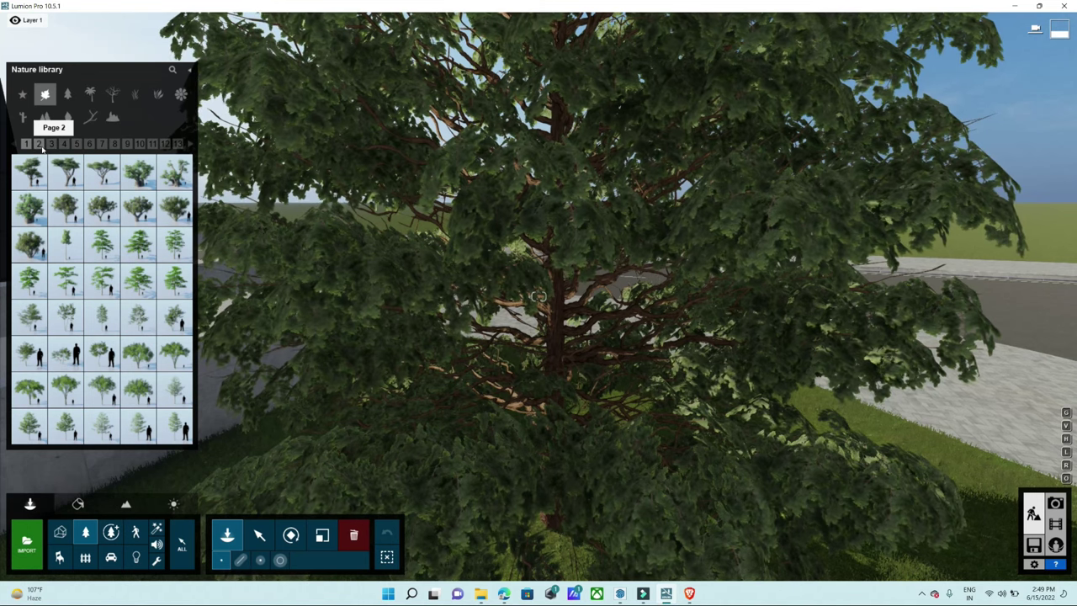
{"action": "left_click", "coordinate": [40, 145]}
{"action": "mouse_move", "coordinate": [66, 244]}
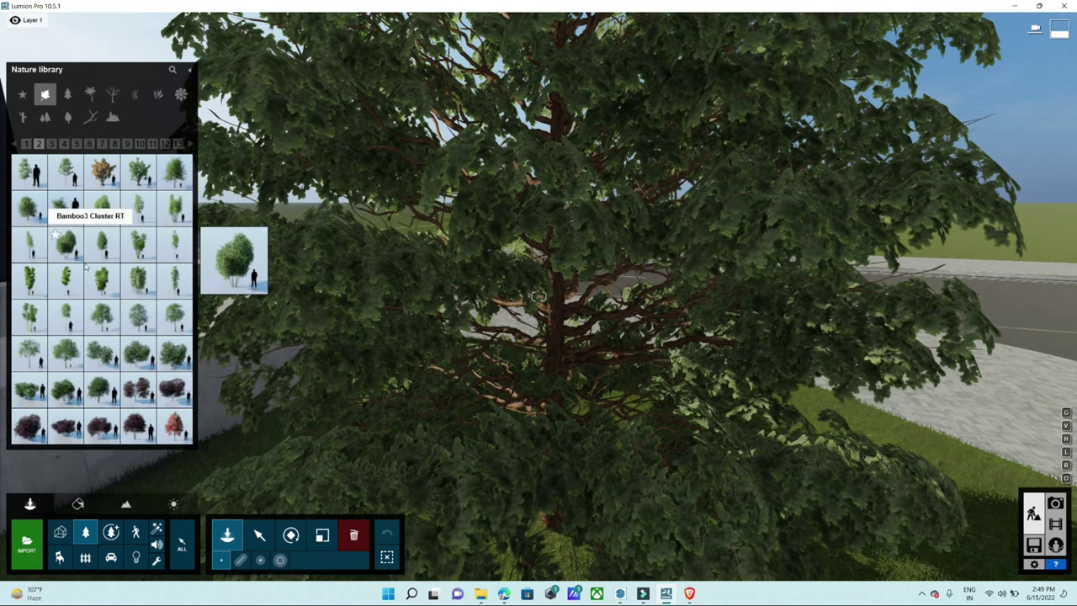
{"action": "left_click", "coordinate": [101, 315]}
{"action": "key", "text": "s"}
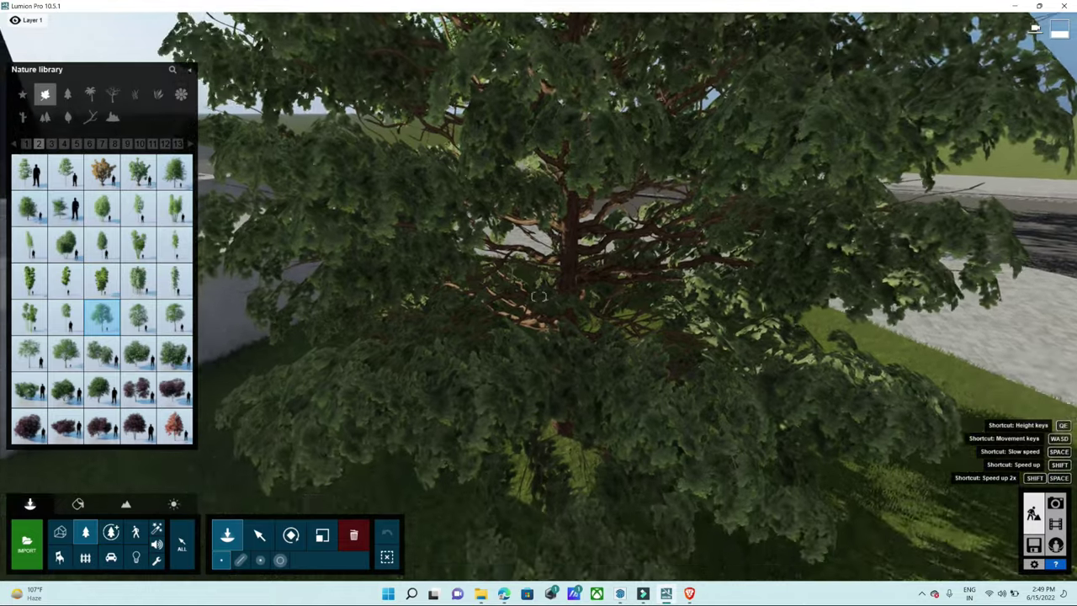
{"action": "key", "text": "s"}
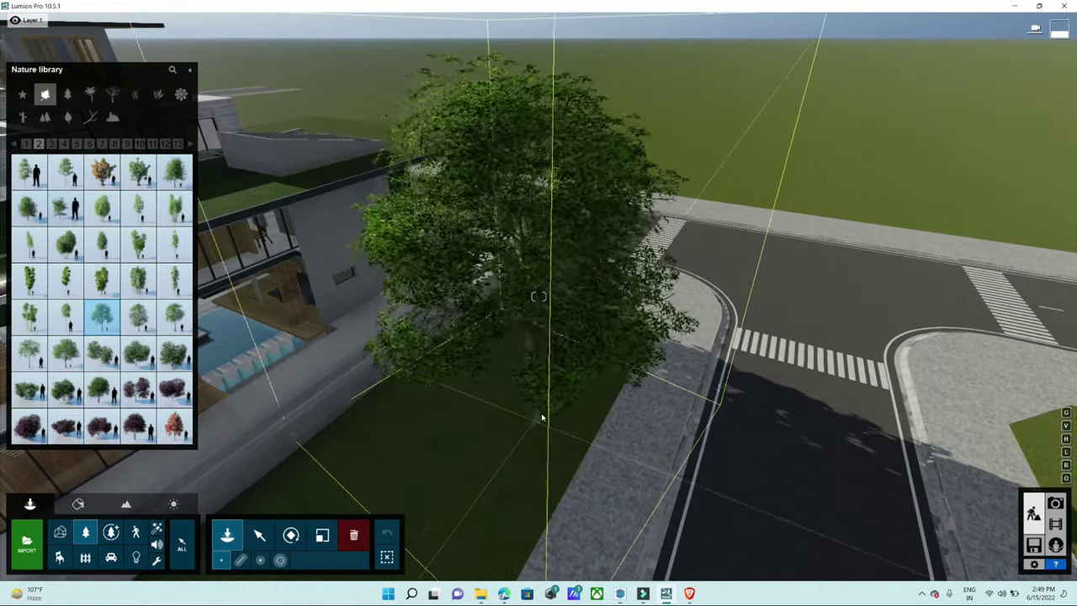
{"action": "left_click", "coordinate": [539, 449]}
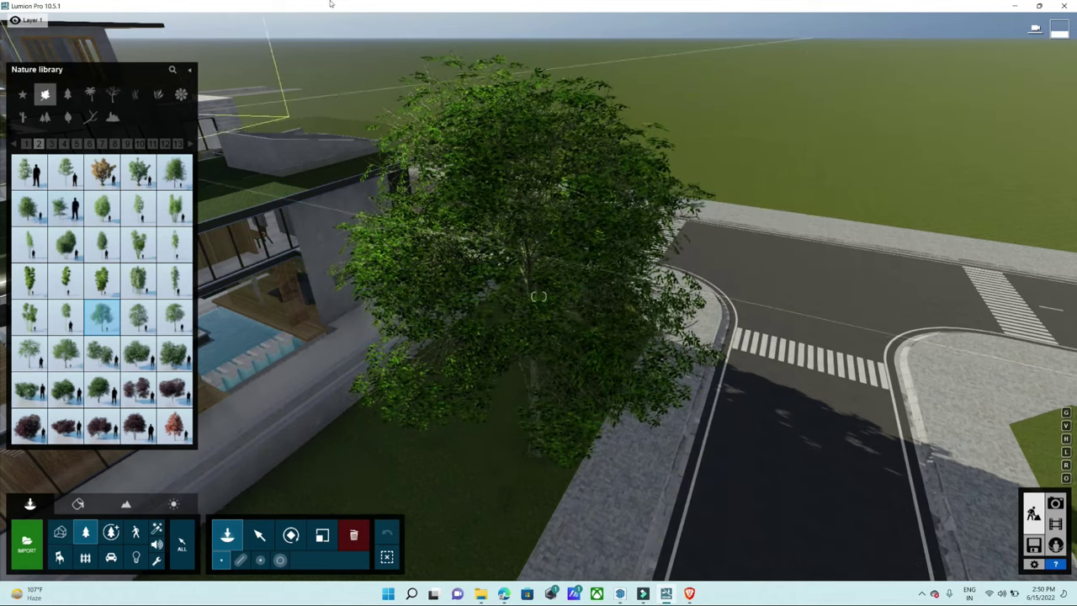
{"action": "right_click_drag", "start_coordinate": [539, 449], "coordinate": [540, 378]}
{"action": "key", "text": "s"}
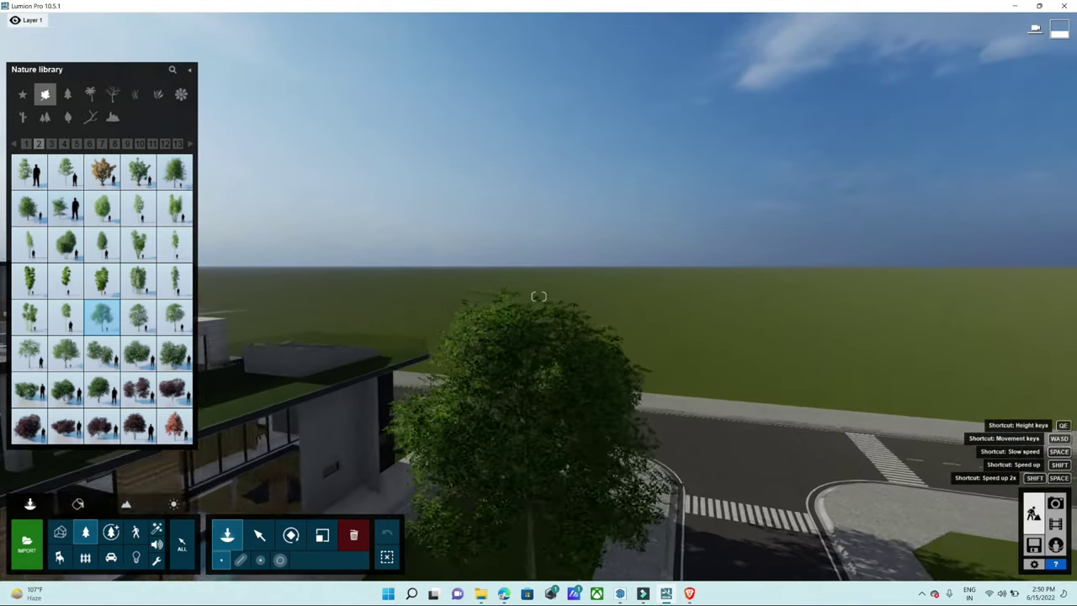
{"action": "key", "text": "s"}
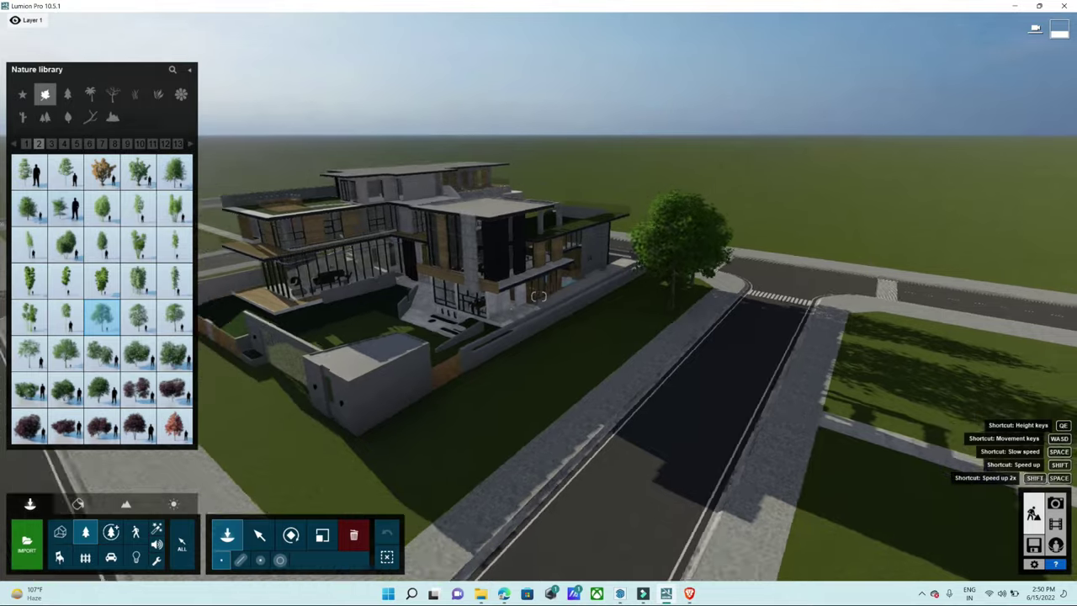
{"action": "key", "text": "w"}
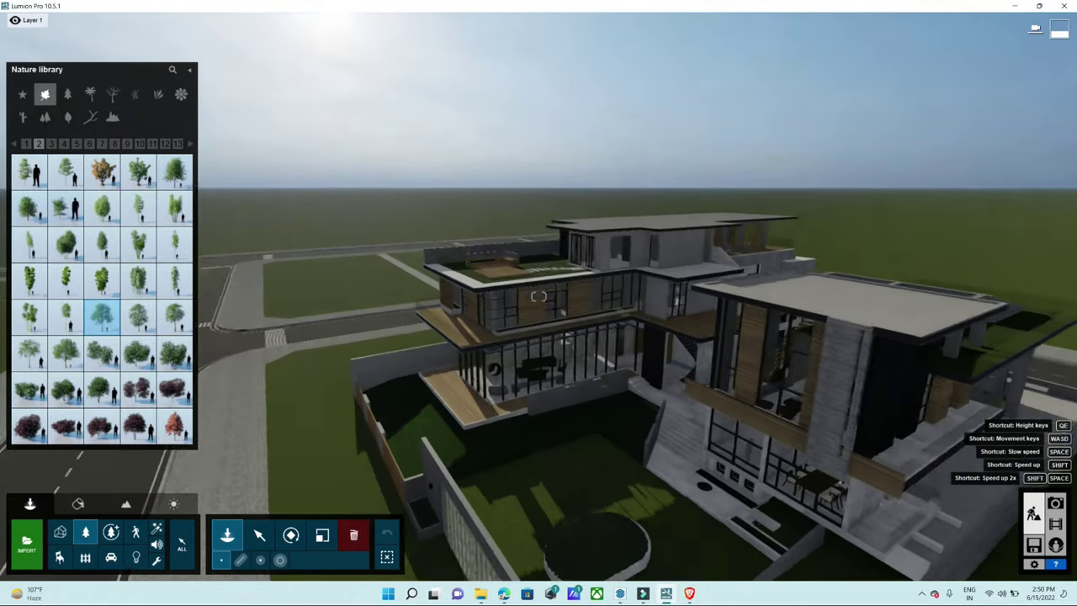
{"action": "right_click_drag", "start_coordinate": [538, 253], "coordinate": [538, 353]}
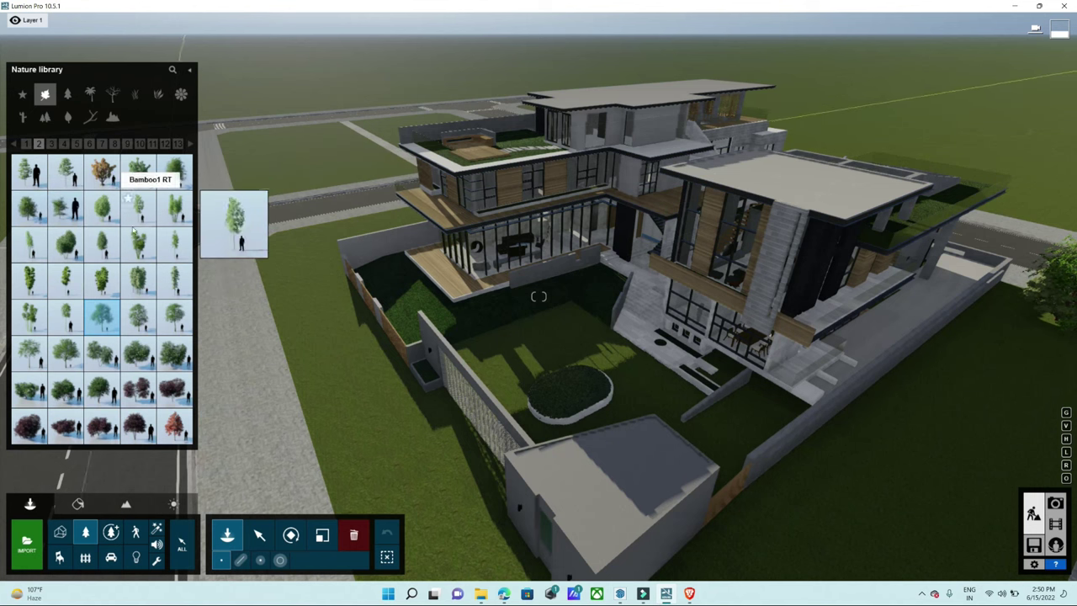
- Select Australian Willow Small, fly down to the dining-area planter, and show the Flowers category
{"action": "left_click", "coordinate": [63, 219]}
{"action": "right_click_drag", "start_coordinate": [670, 416], "coordinate": [536, 514]}
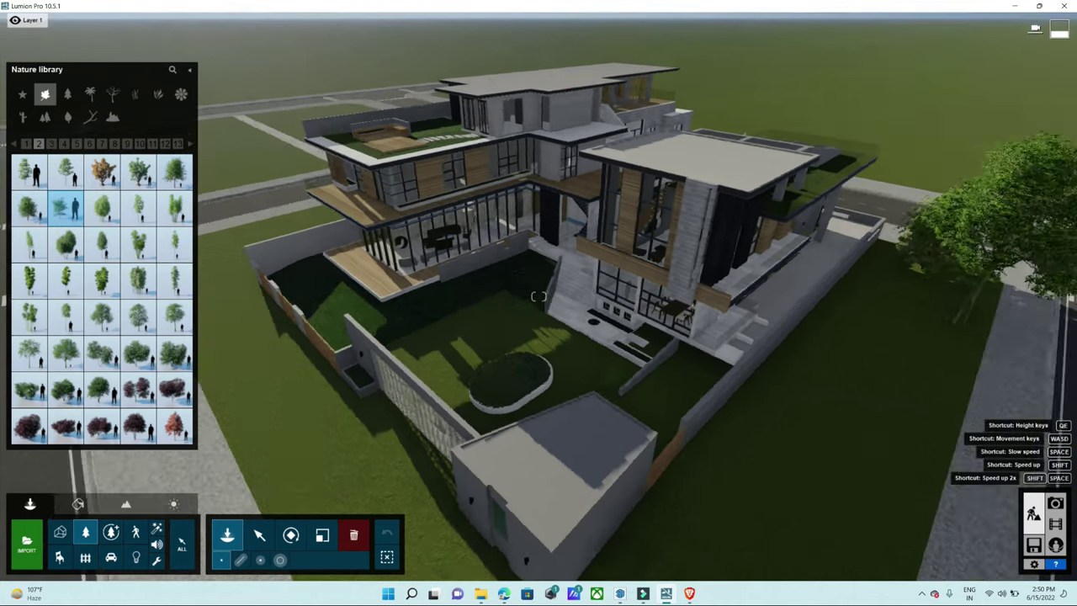
{"action": "key", "text": "w"}
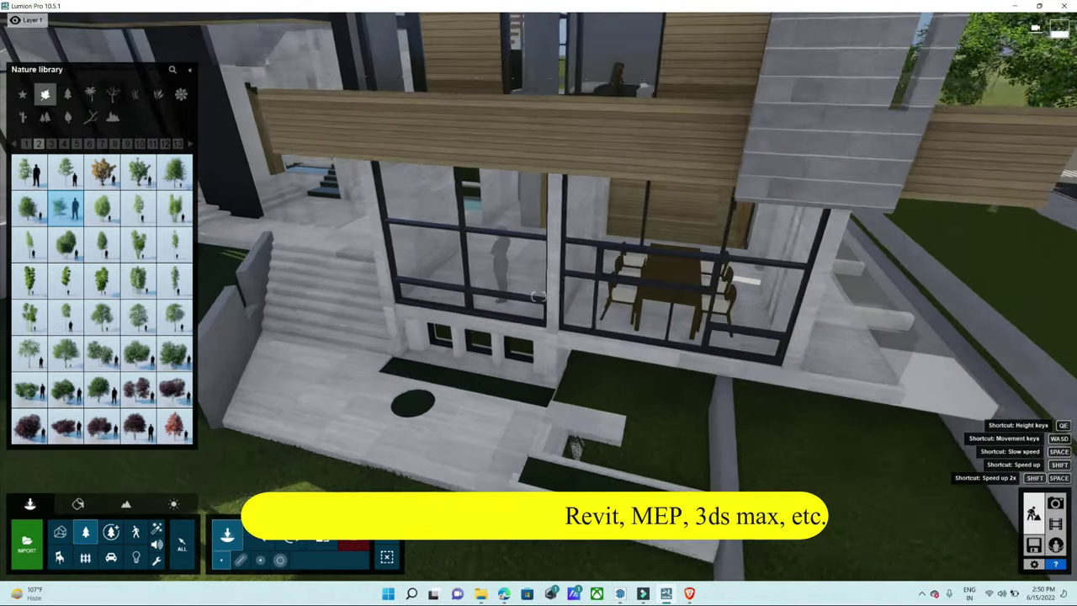
{"action": "right_click_drag", "start_coordinate": [757, 404], "coordinate": [639, 402]}
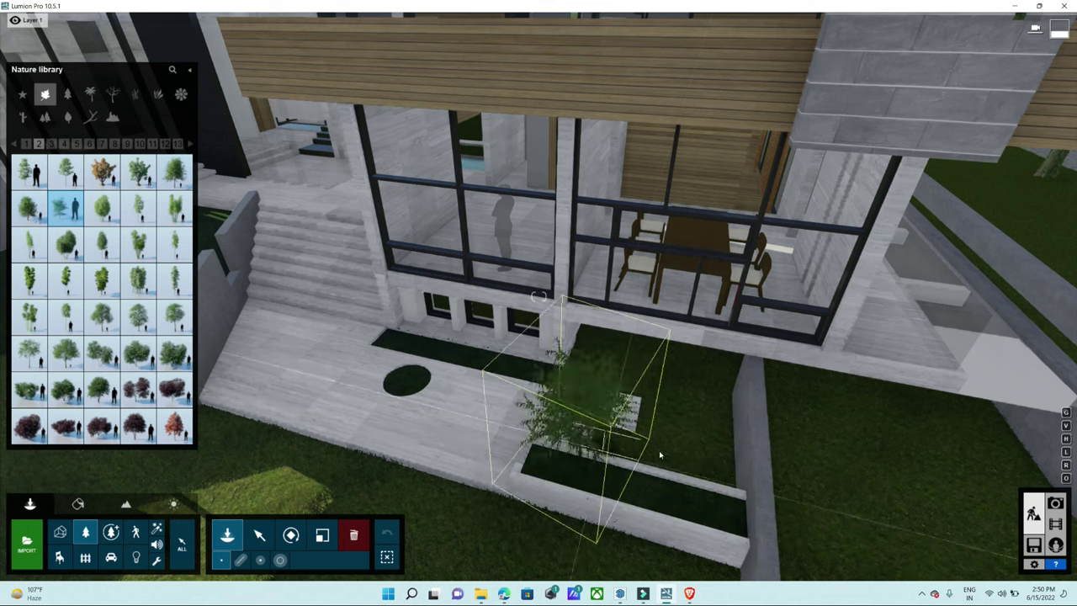
{"action": "left_click", "coordinate": [181, 95]}
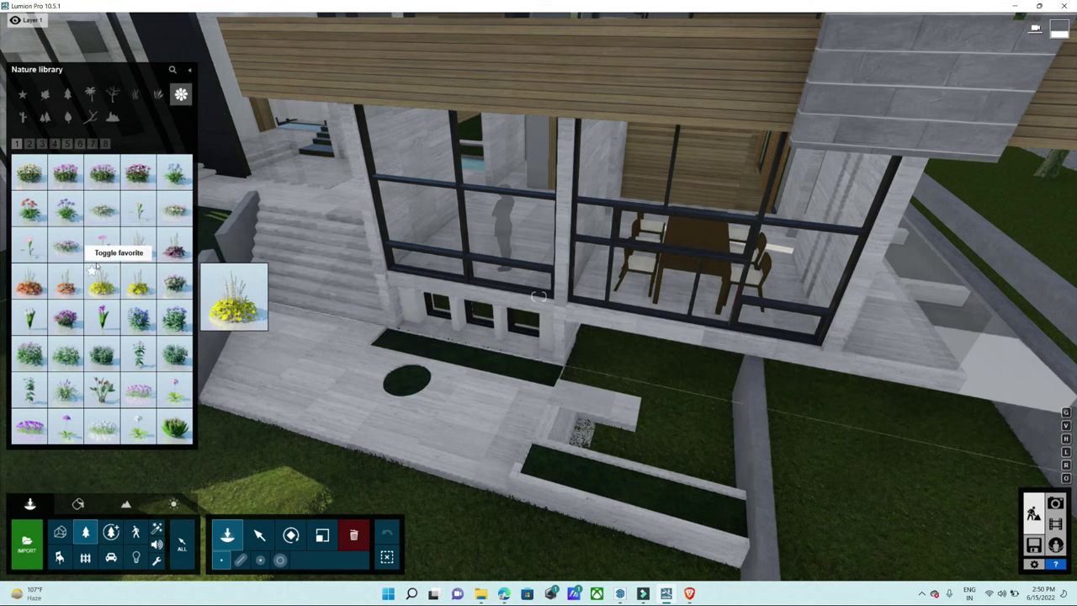
- Mass-place a line of Alpine Aster Purple Single flowers along the planter with direction 0.0
{"action": "left_click", "coordinate": [101, 246]}
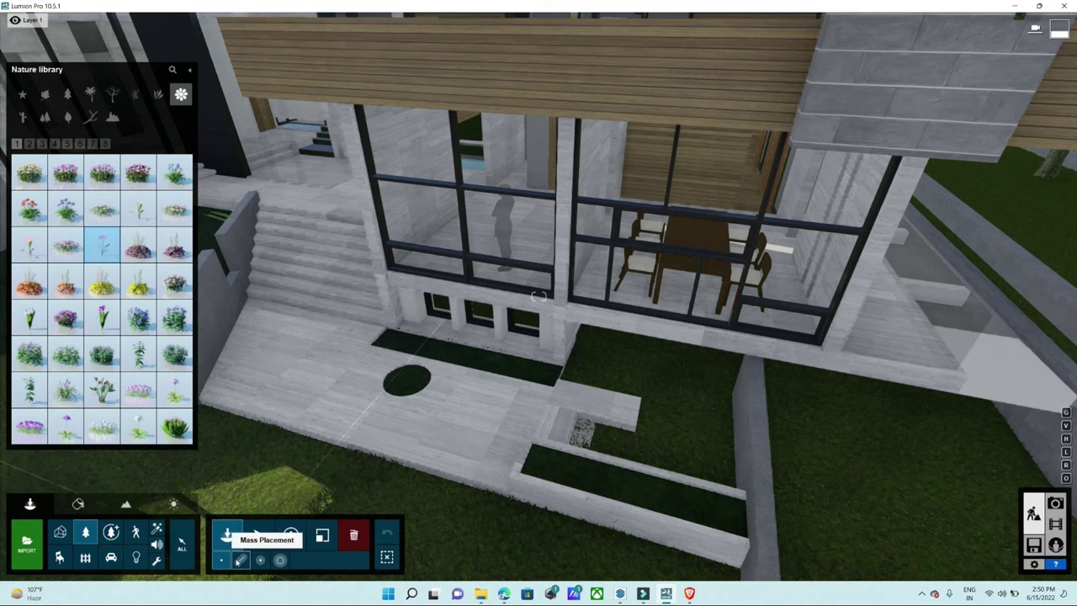
{"action": "left_click", "coordinate": [242, 559]}
{"action": "scroll", "coordinate": [734, 523], "scroll_direction": "up", "scroll_amount": 3}
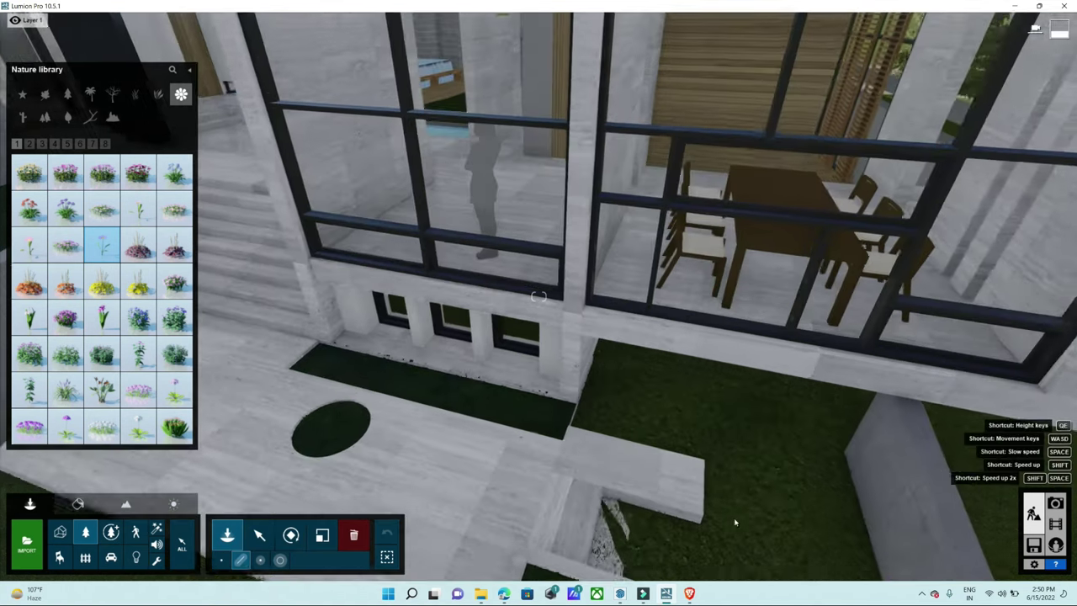
{"action": "scroll", "coordinate": [735, 523], "scroll_direction": "down", "scroll_amount": 5}
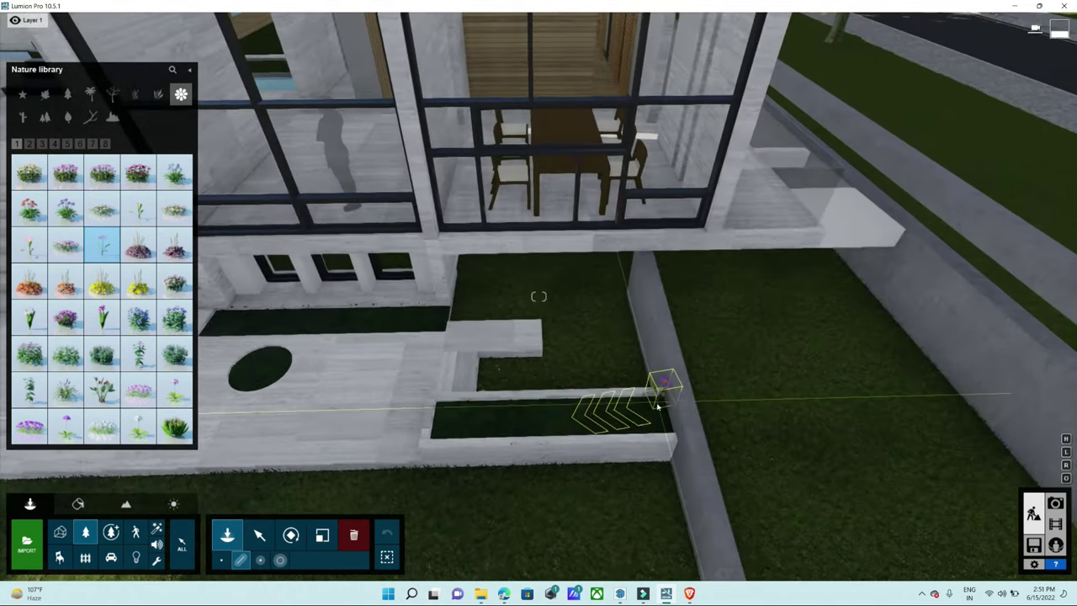
{"action": "left_click", "coordinate": [656, 409]}
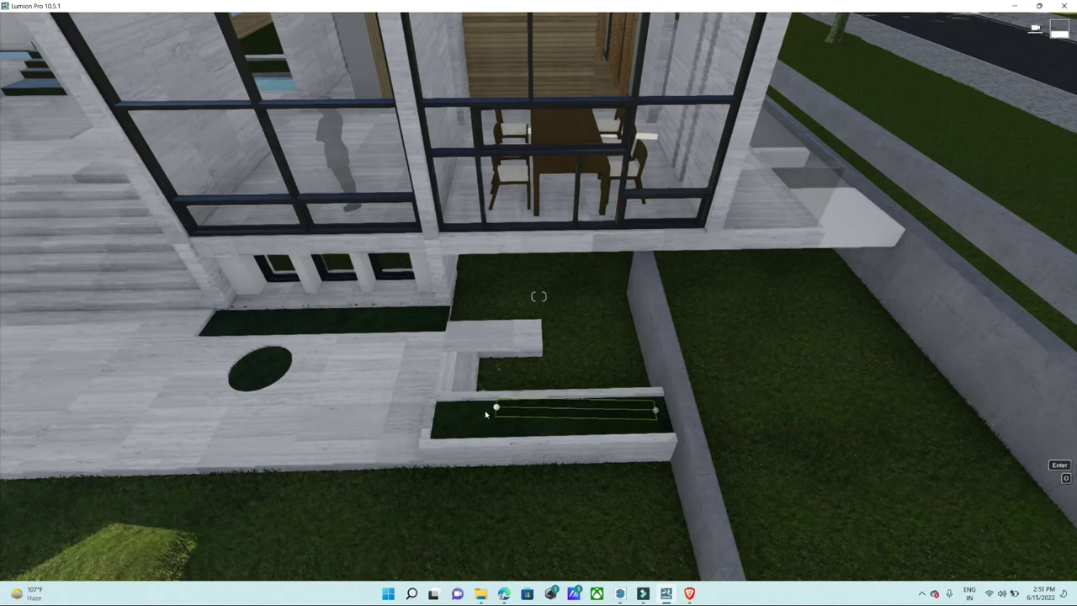
{"action": "left_click", "coordinate": [439, 414]}
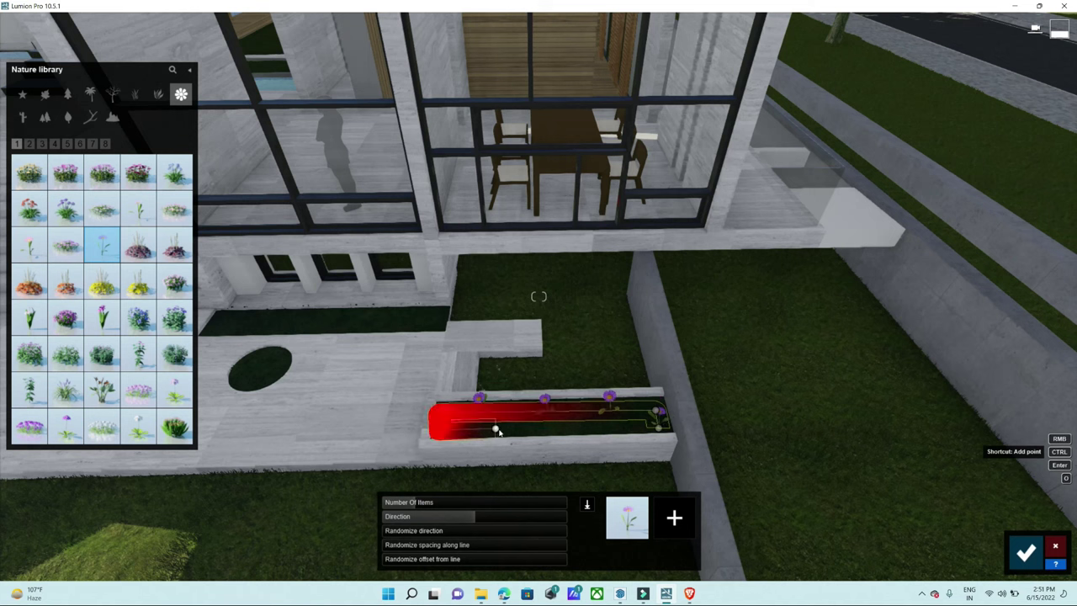
{"action": "left_click_drag", "start_coordinate": [585, 429], "coordinate": [601, 429]}
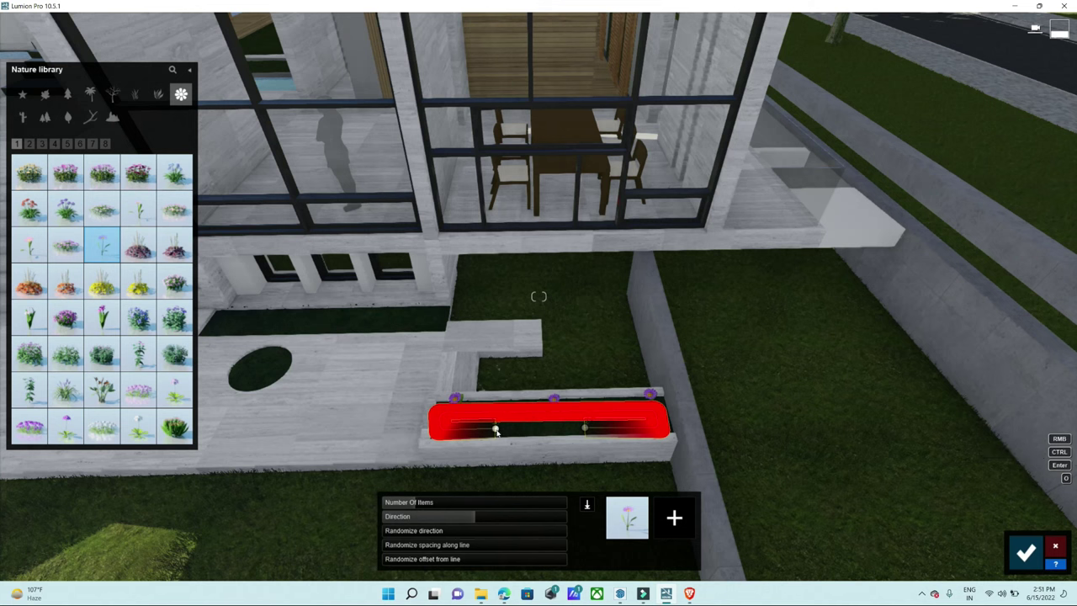
{"action": "left_click", "coordinate": [453, 435]}
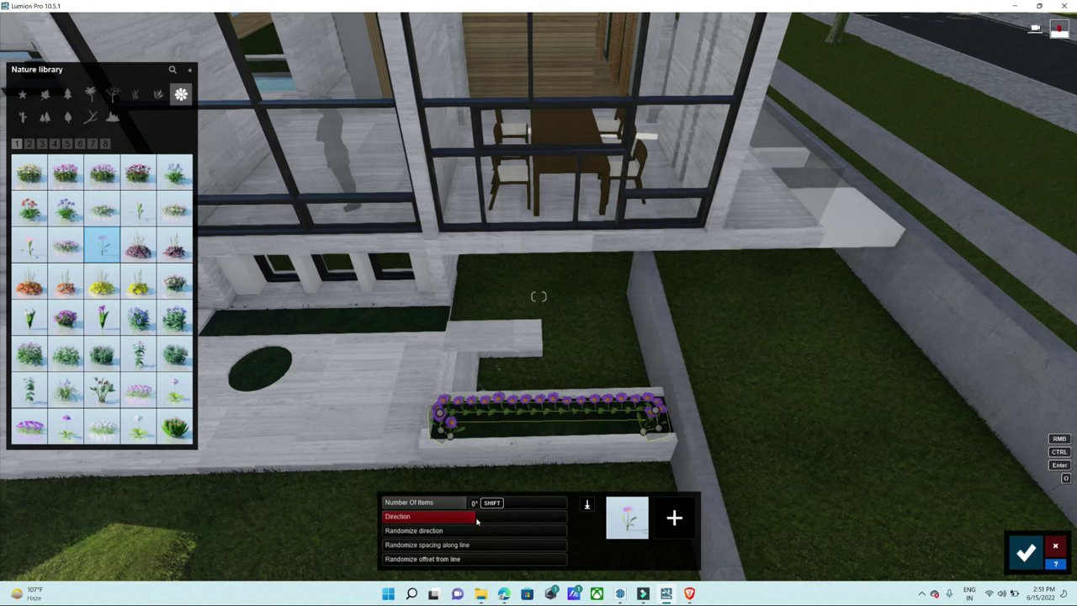
{"action": "left_click_drag", "start_coordinate": [470, 526], "coordinate": [414, 536]}
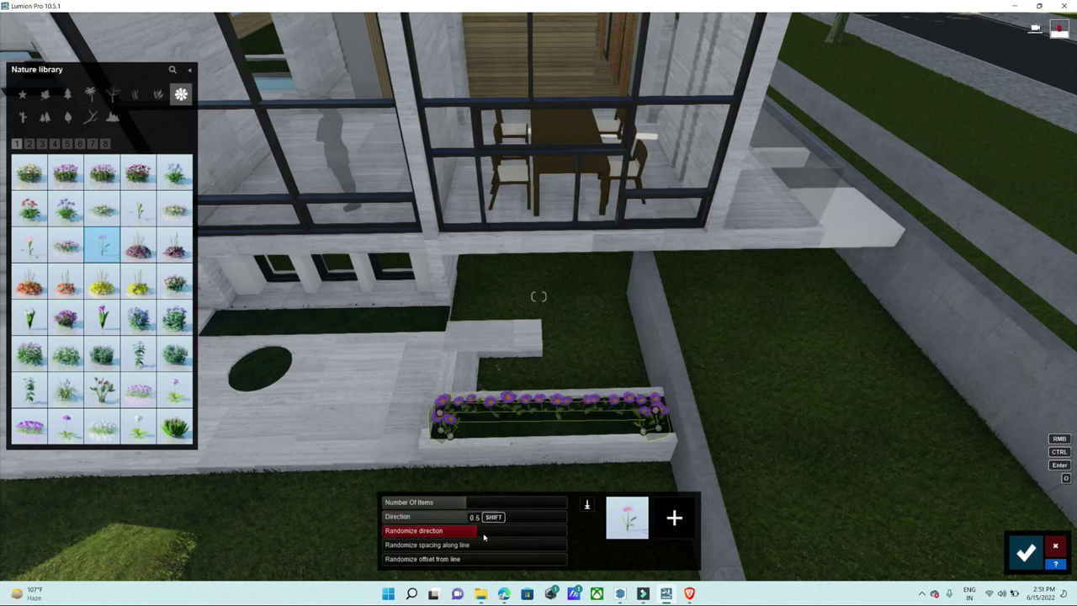
{"action": "key", "text": "Return"}
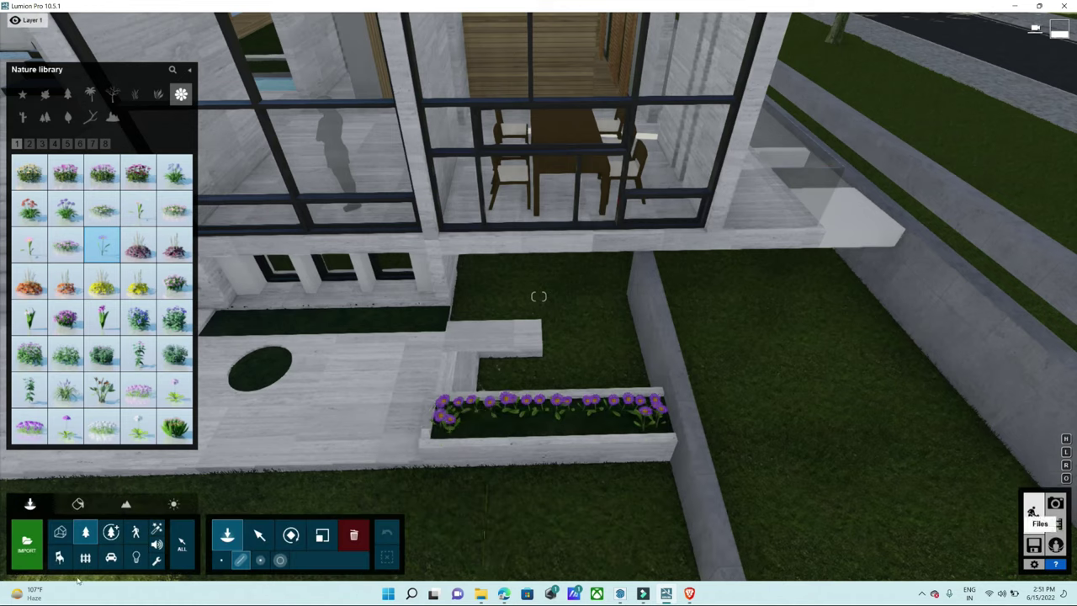
- Add three more rows of purple flowers in the planter, reducing the flower count in the second row
{"action": "scroll", "coordinate": [582, 443], "scroll_direction": "up", "scroll_amount": 5}
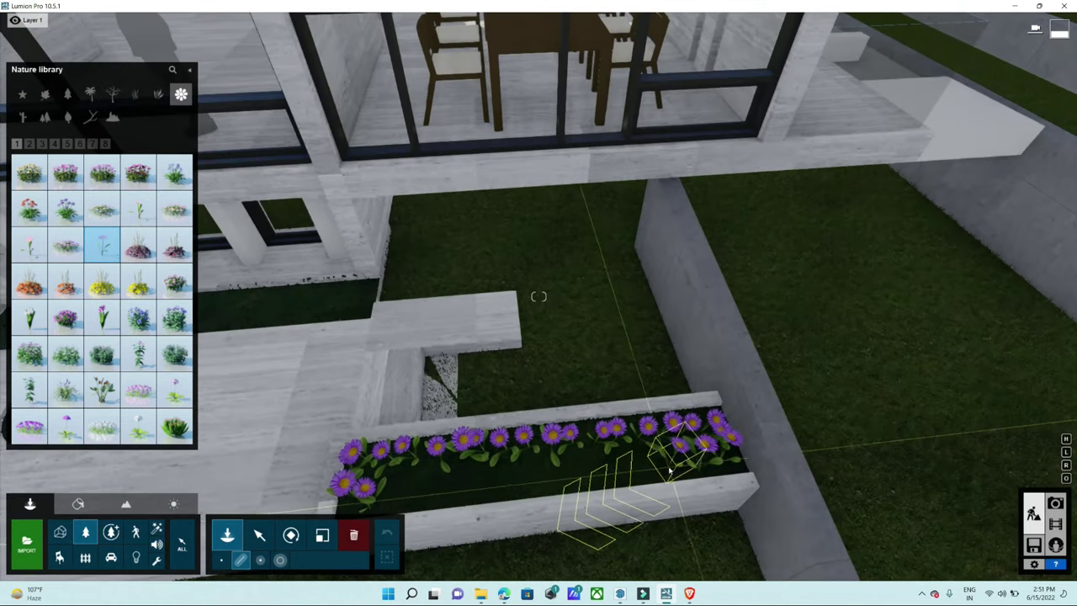
{"action": "left_click", "coordinate": [671, 469]}
{"action": "left_click", "coordinate": [362, 481]}
{"action": "left_click_drag", "start_coordinate": [463, 503], "coordinate": [441, 502]}
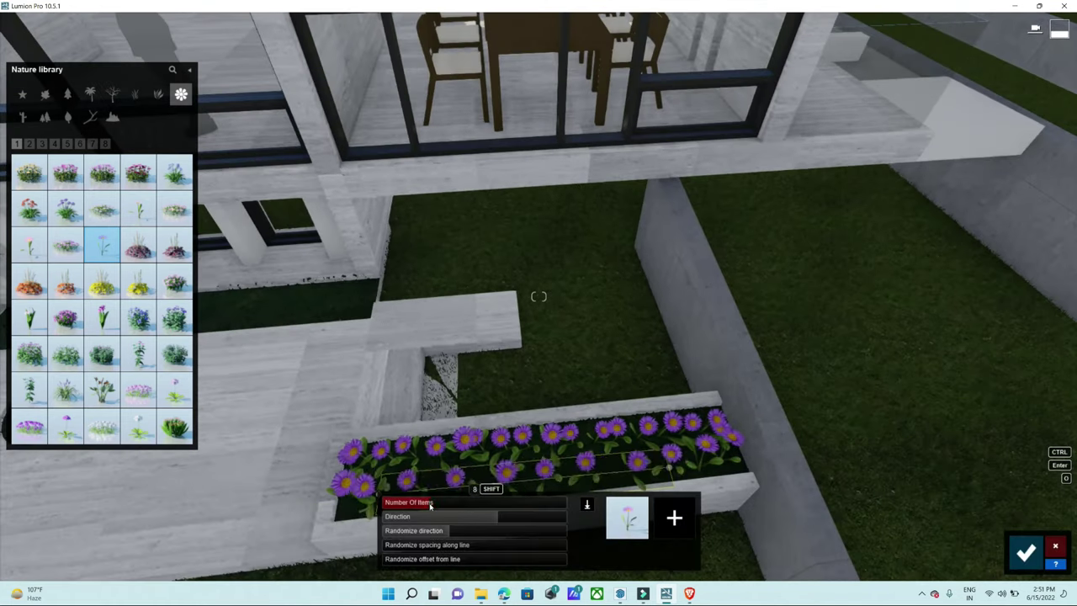
{"action": "left_click", "coordinate": [1026, 551]}
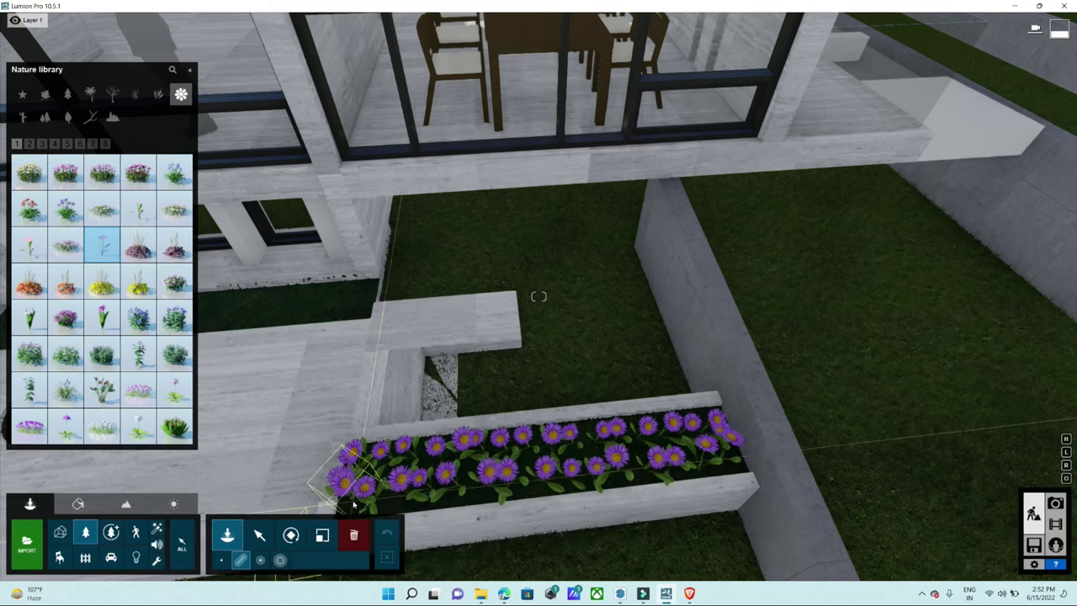
{"action": "left_click", "coordinate": [714, 440]}
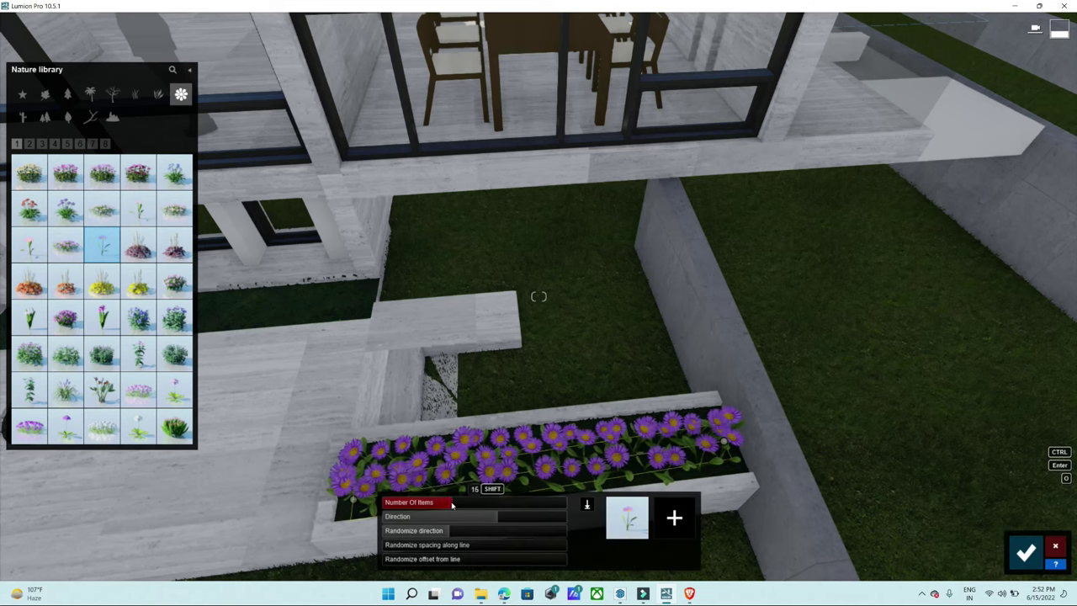
{"action": "left_click", "coordinate": [1026, 551]}
{"action": "left_click", "coordinate": [370, 510]}
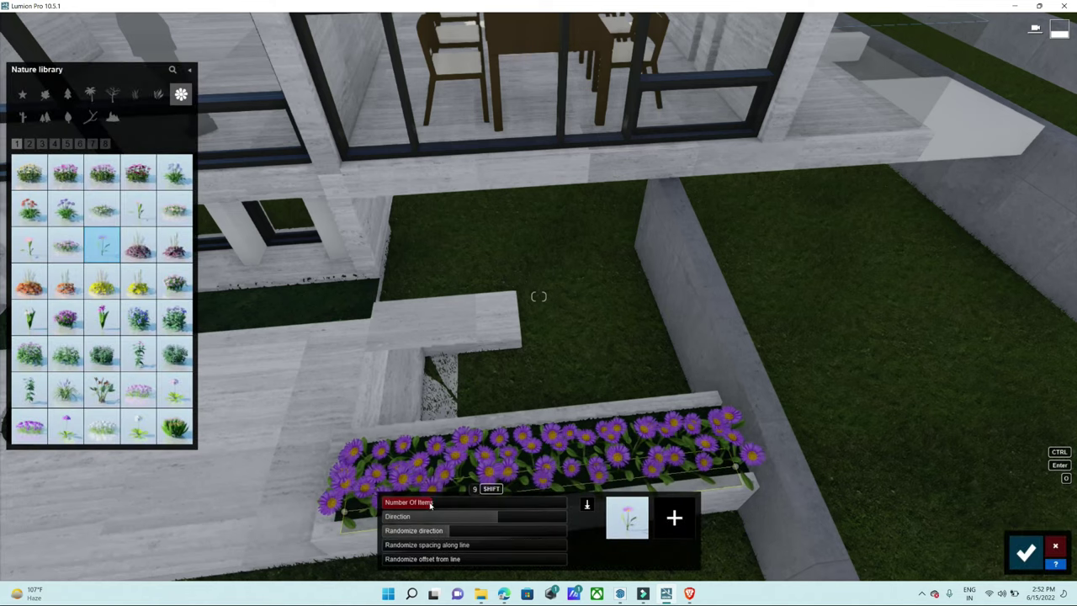
{"action": "left_click", "coordinate": [1027, 551]}
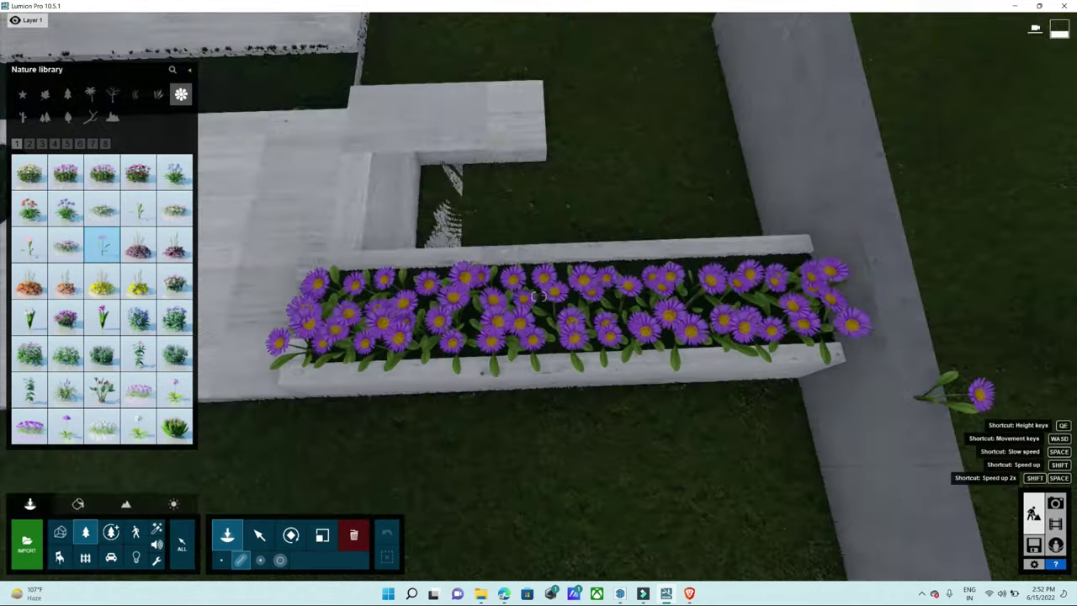
{"action": "right_click_drag", "start_coordinate": [538, 297], "coordinate": [538, 296]}
- Plant a broadleaf tree from page 2 on the lawn beside the wall
{"action": "left_click", "coordinate": [90, 95]}
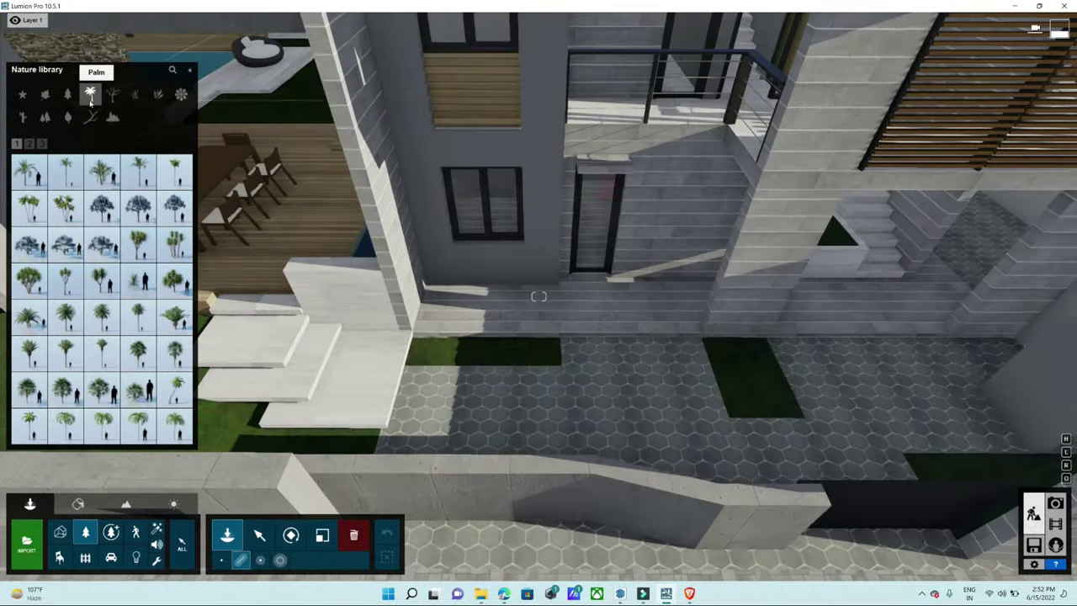
{"action": "left_click", "coordinate": [44, 95]}
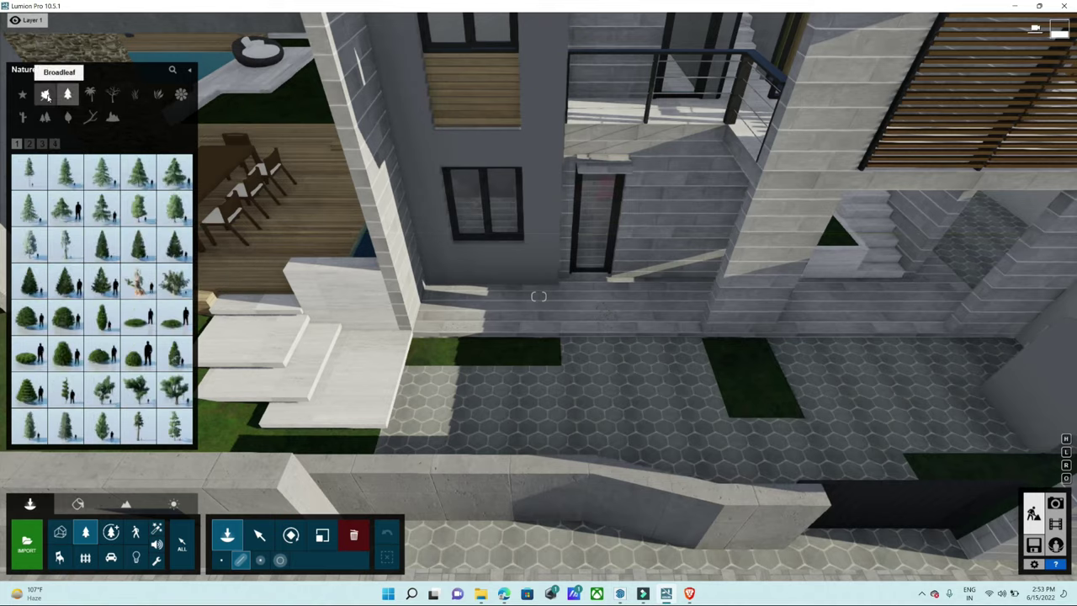
{"action": "left_click", "coordinate": [38, 144]}
{"action": "left_click", "coordinate": [66, 316]}
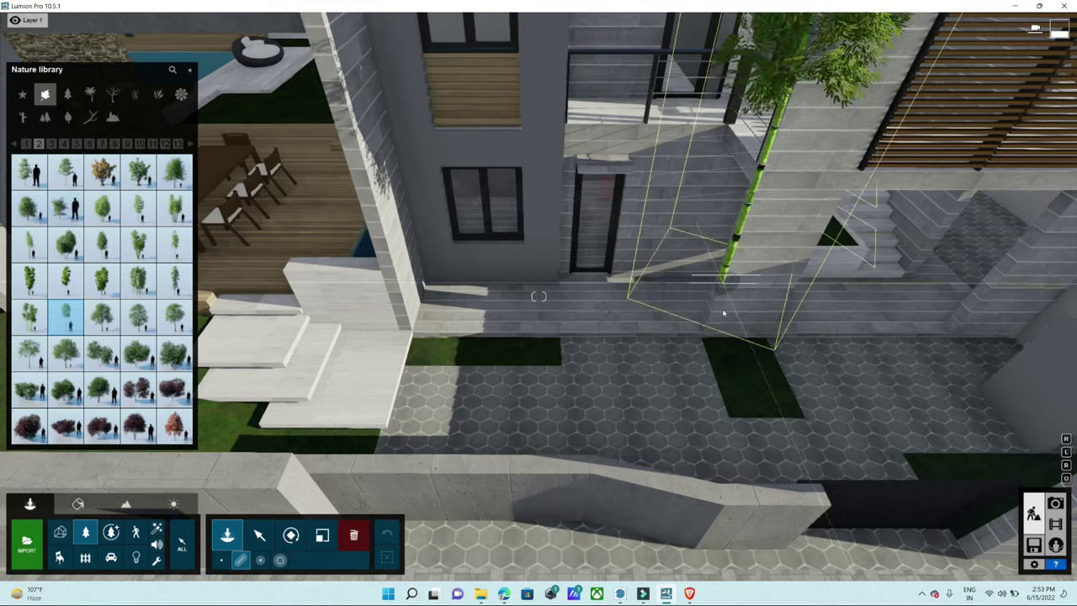
{"action": "left_click", "coordinate": [174, 315]}
{"action": "right_click_drag", "start_coordinate": [460, 294], "coordinate": [459, 294]}
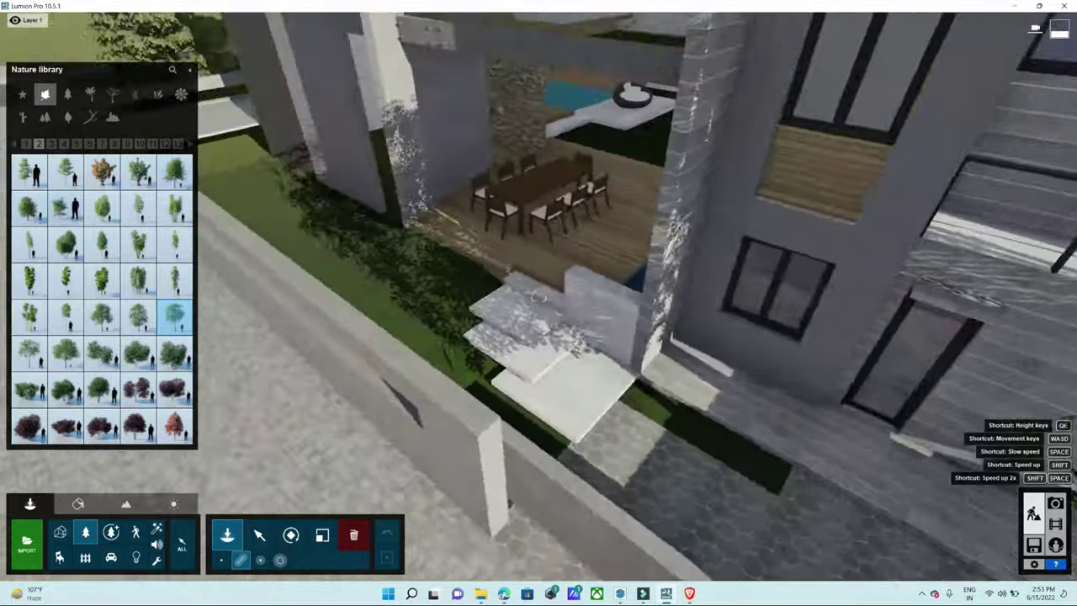
{"action": "left_click", "coordinate": [475, 301]}
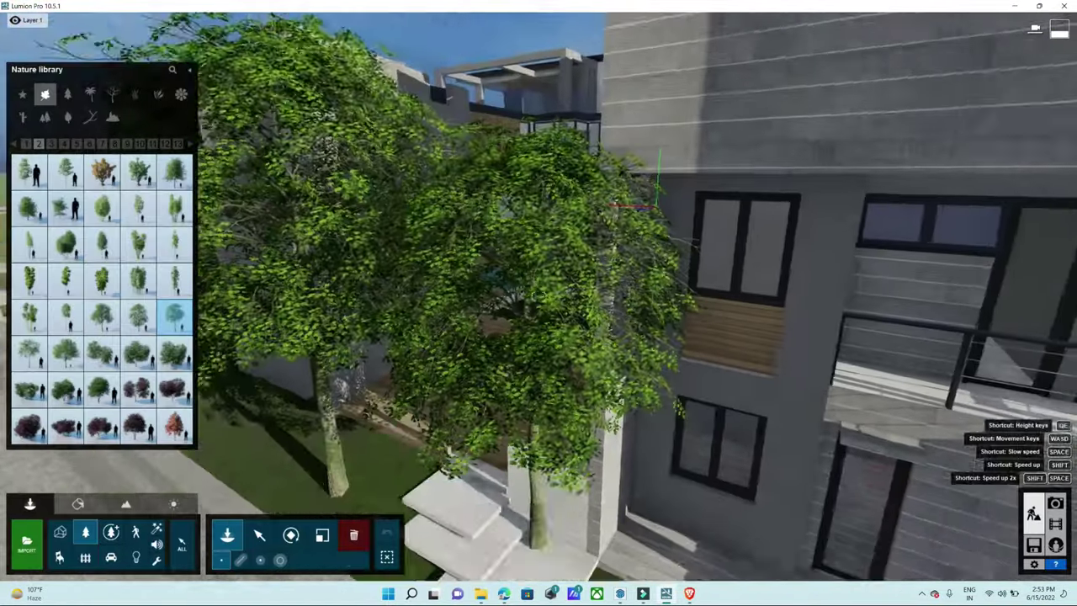
- Pick a birch tree from page 10 and plant two of them on the corner lawn
{"action": "left_click", "coordinate": [64, 143]}
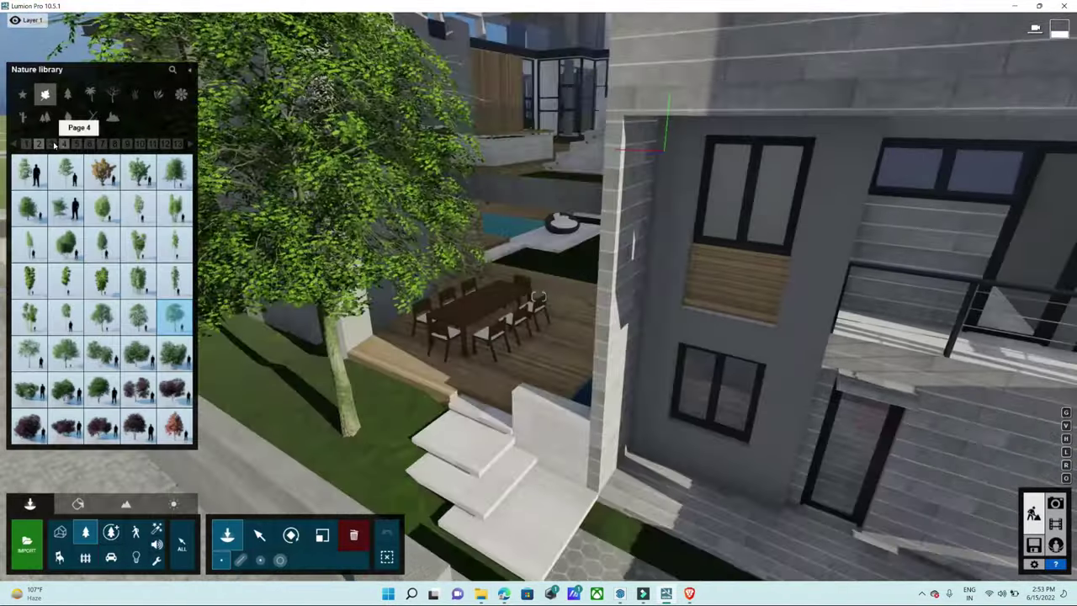
{"action": "left_click", "coordinate": [64, 145]}
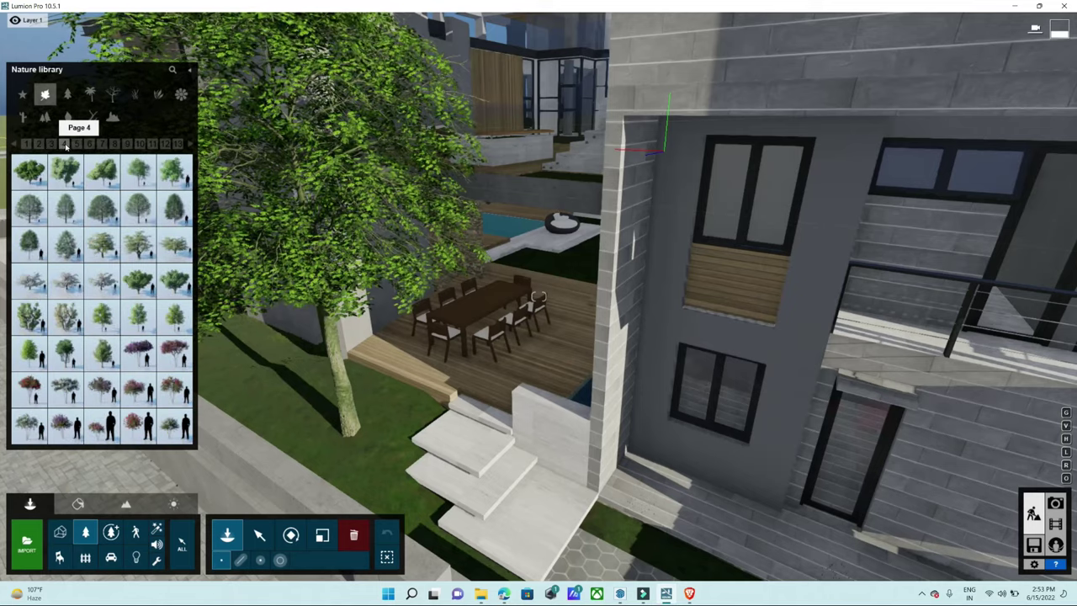
{"action": "left_click", "coordinate": [89, 145]}
{"action": "left_click", "coordinate": [102, 145]}
{"action": "left_click", "coordinate": [115, 145]}
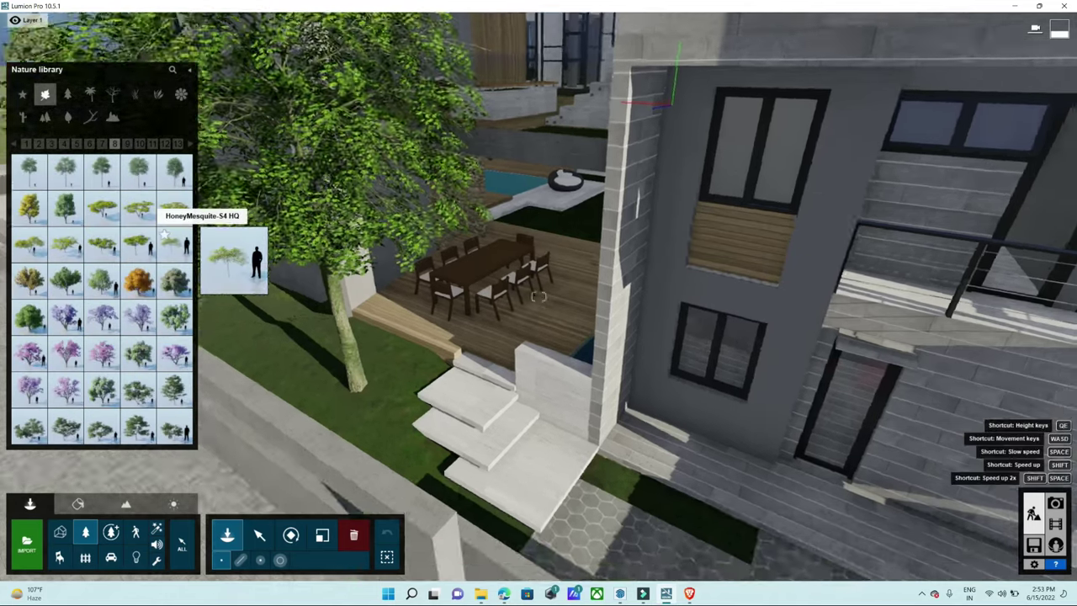
{"action": "left_click", "coordinate": [140, 145]}
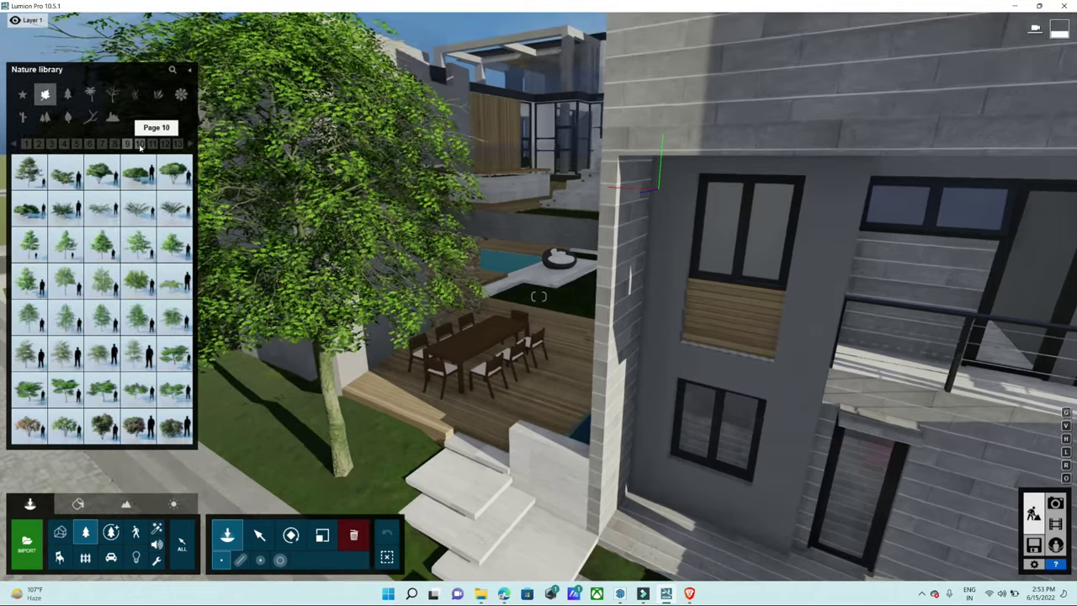
{"action": "left_click", "coordinate": [66, 389]}
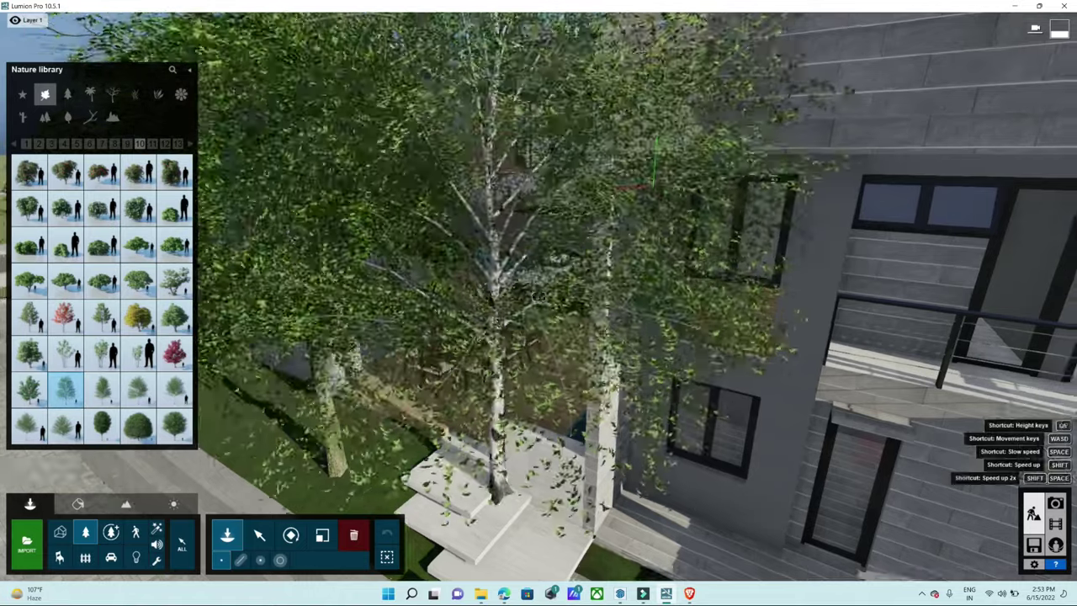
{"action": "right_click_drag", "start_coordinate": [538, 296], "coordinate": [565, 253]}
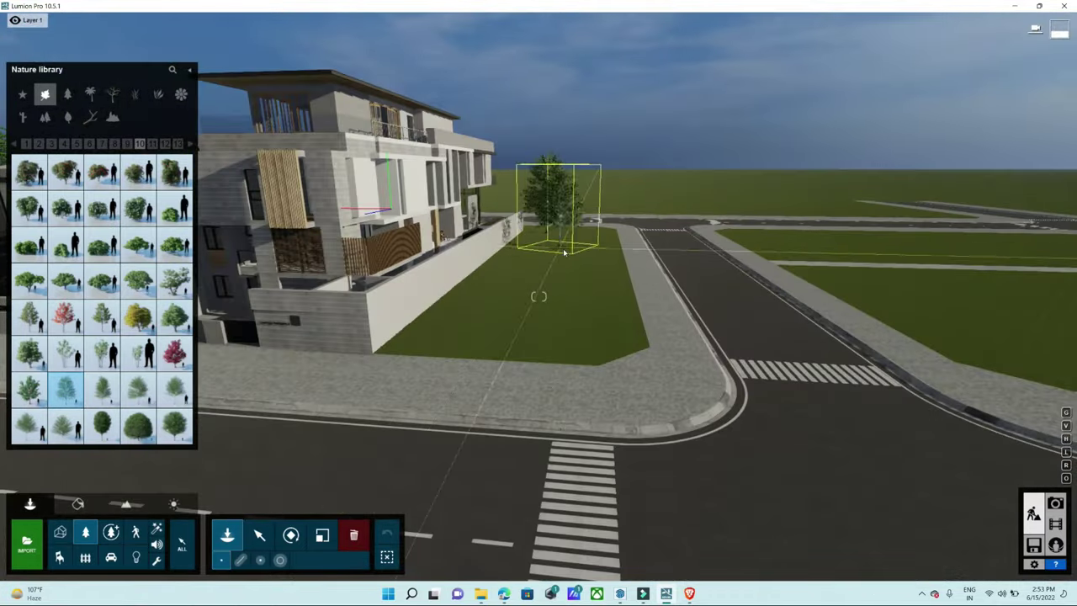
{"action": "left_click", "coordinate": [564, 252]}
{"action": "left_click", "coordinate": [594, 252]}
- Plant a tree from page 13 in front of the building and reposition it
{"action": "left_click", "coordinate": [102, 425]}
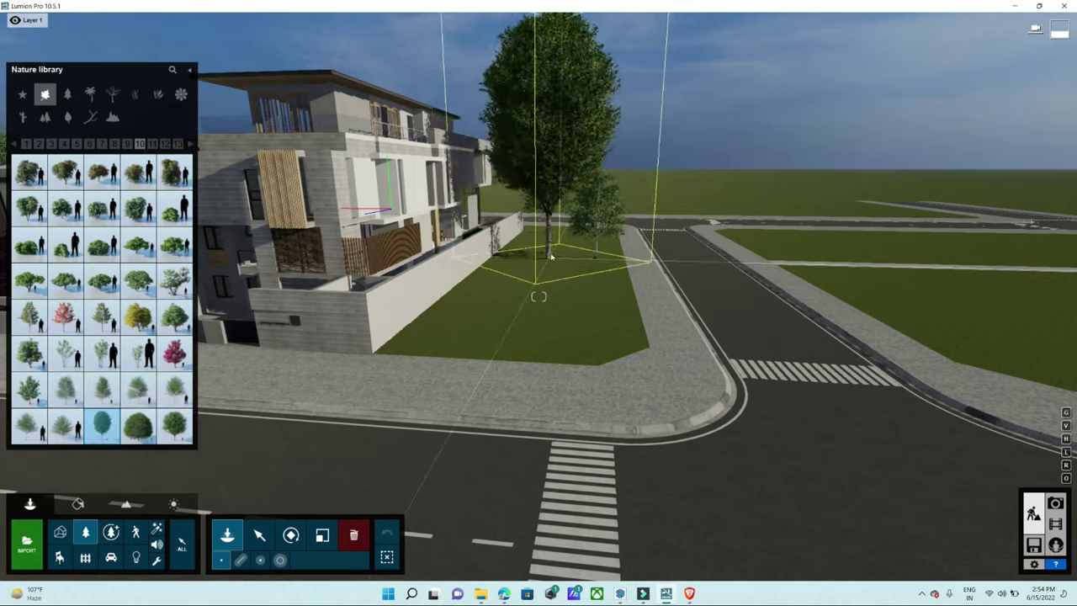
{"action": "left_click", "coordinate": [178, 144]}
{"action": "left_click", "coordinate": [65, 171]}
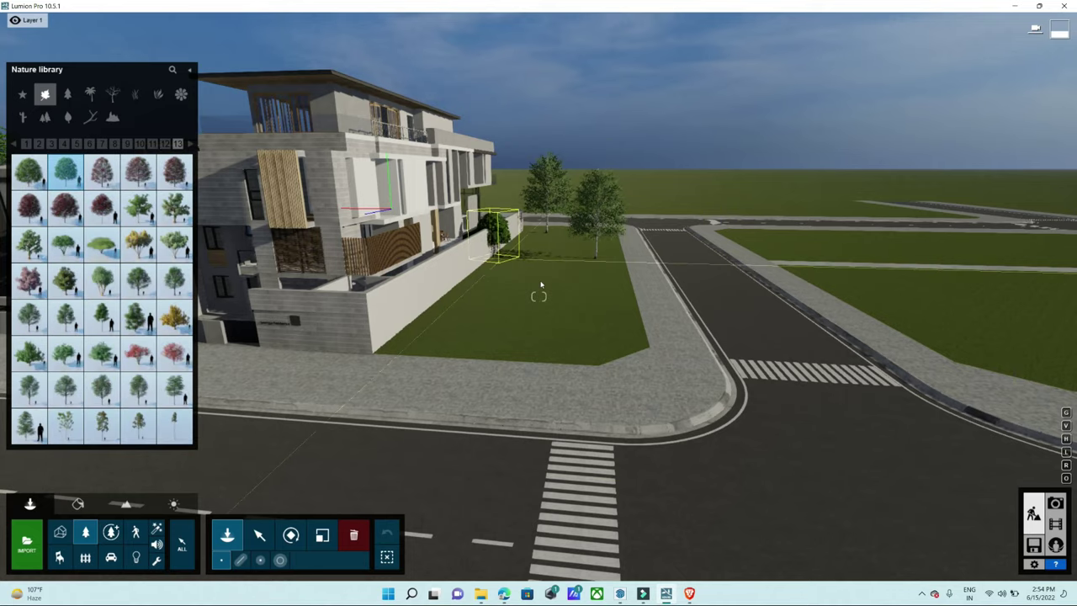
{"action": "right_click_drag", "start_coordinate": [507, 267], "coordinate": [538, 296]}
{"action": "left_click", "coordinate": [761, 454]}
{"action": "key", "text": "w"}
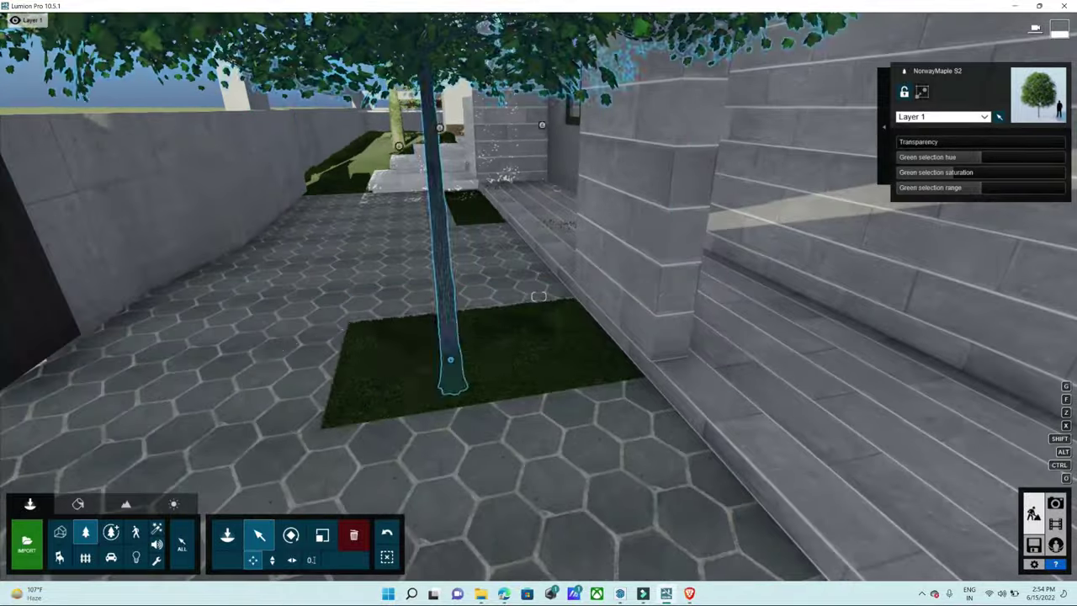
{"action": "left_click_drag", "start_coordinate": [360, 372], "coordinate": [538, 296]}
- Fly up over the house roof to view the roof and road, and reopen the Nature library
{"action": "key", "text": "s"}
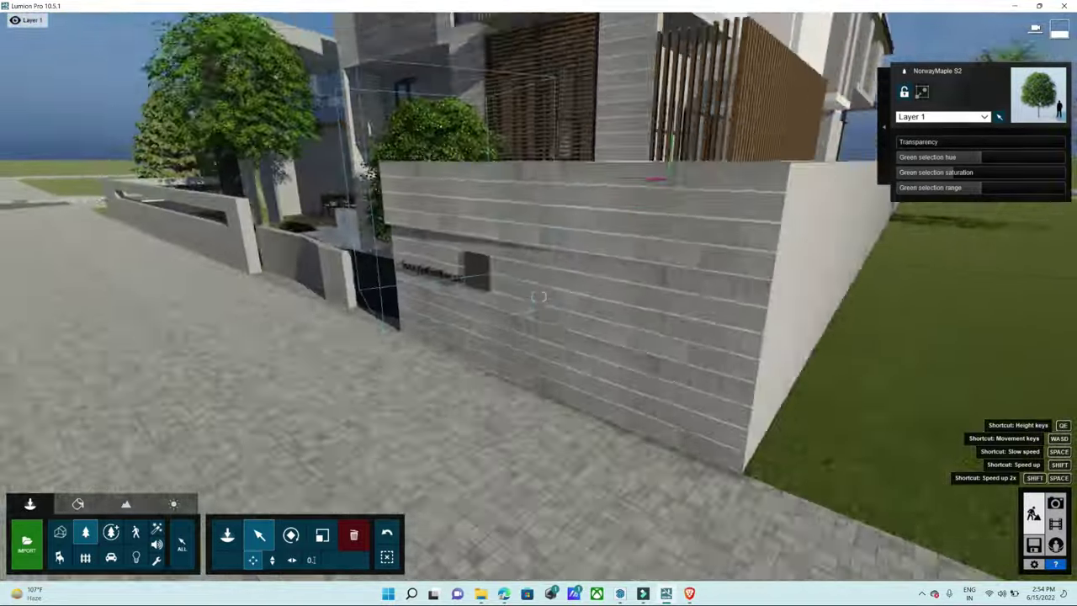
{"action": "key", "text": "w"}
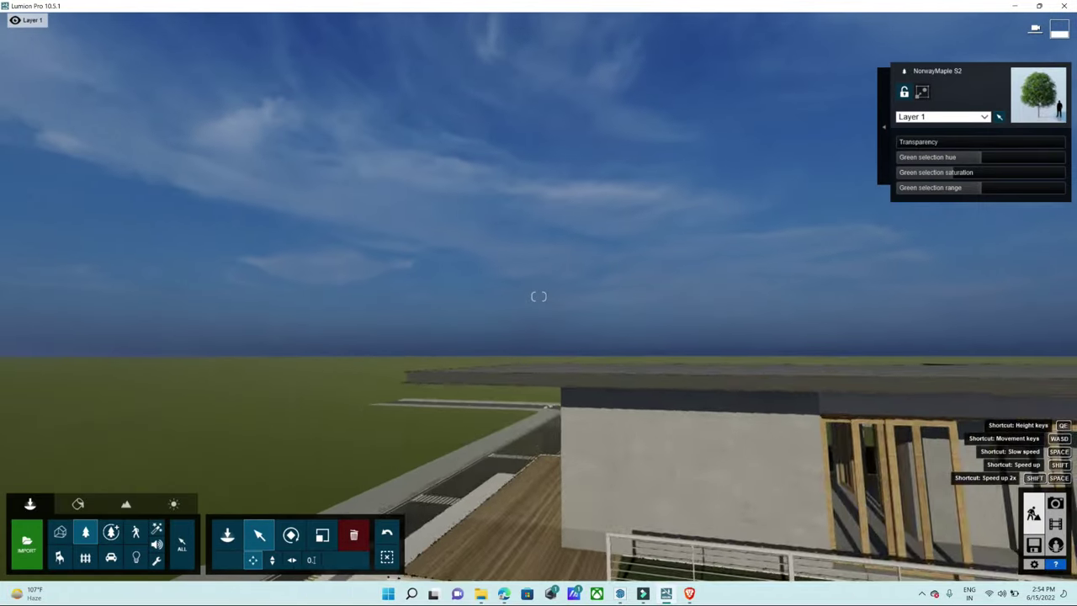
{"action": "right_click_drag", "start_coordinate": [539, 296], "coordinate": [262, 423]}
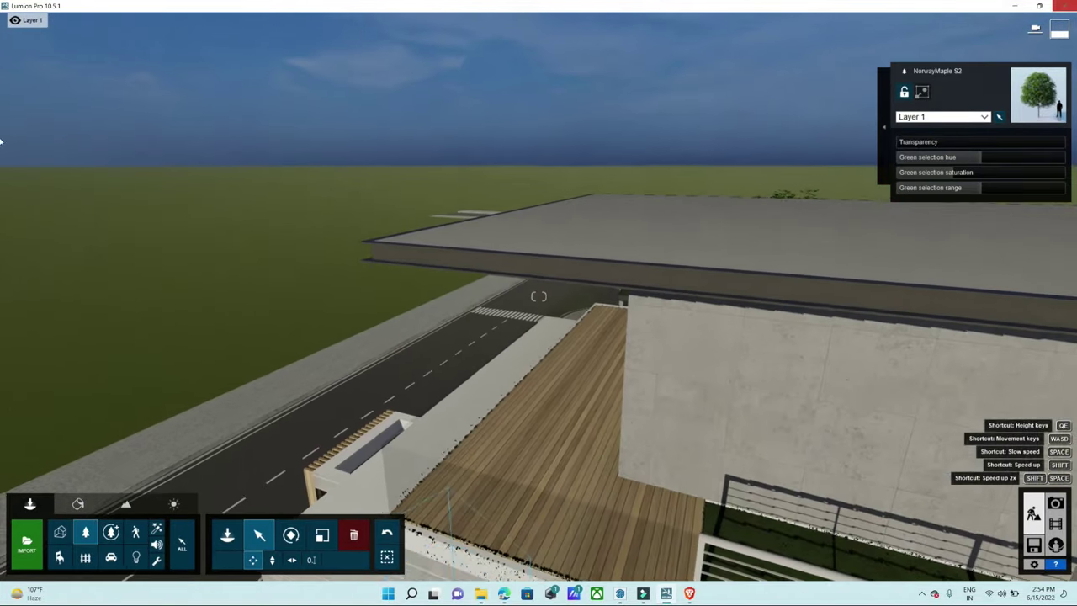
{"action": "left_click", "coordinate": [87, 532]}
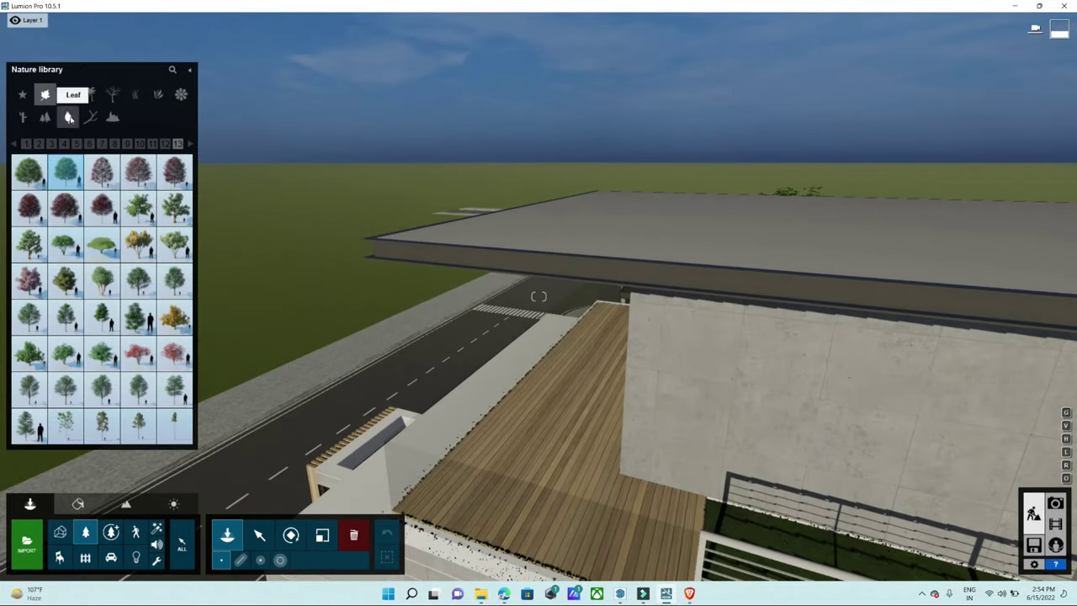
- Browse the Outdoor library's categories and pages, including benches, parasols, swings and industry objects
{"action": "left_click", "coordinate": [110, 532]}
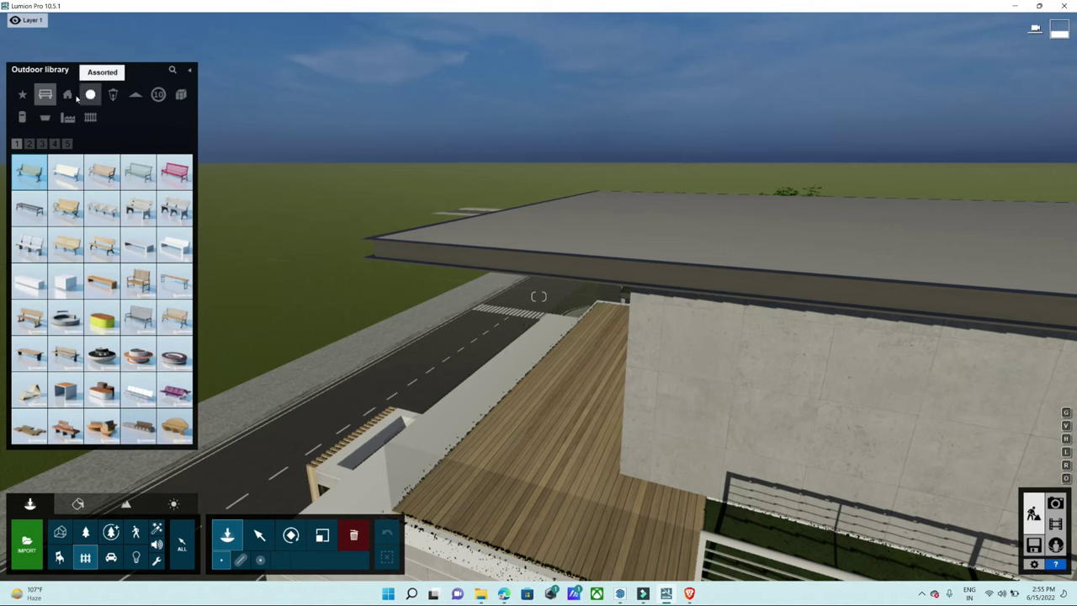
{"action": "left_click", "coordinate": [74, 96]}
{"action": "left_click", "coordinate": [136, 94]}
{"action": "left_click", "coordinate": [180, 94]}
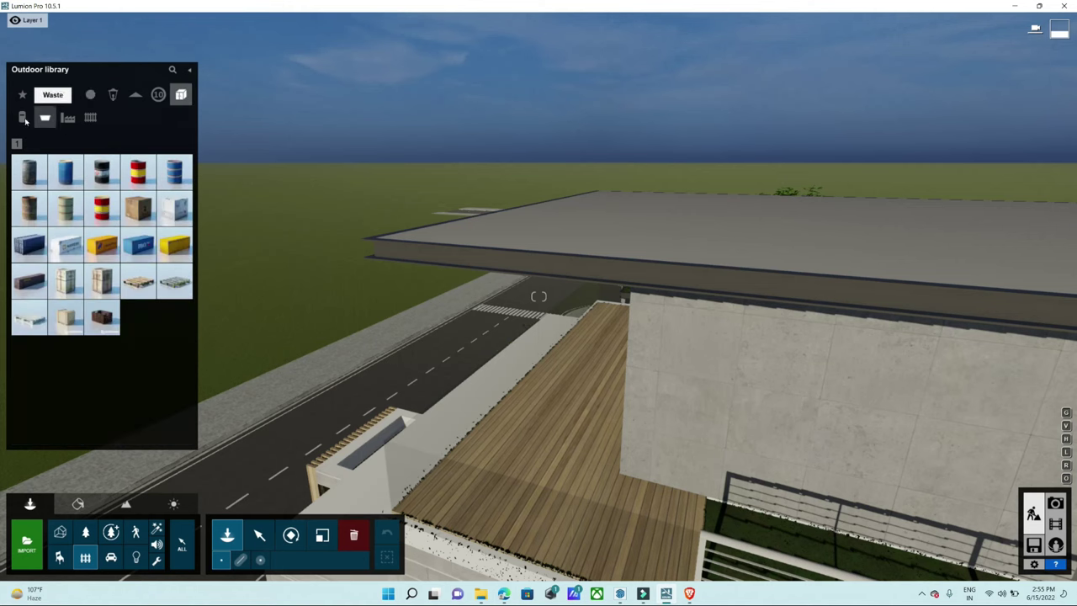
{"action": "left_click", "coordinate": [67, 117]}
{"action": "left_click", "coordinate": [90, 117]}
{"action": "left_click", "coordinate": [45, 95]}
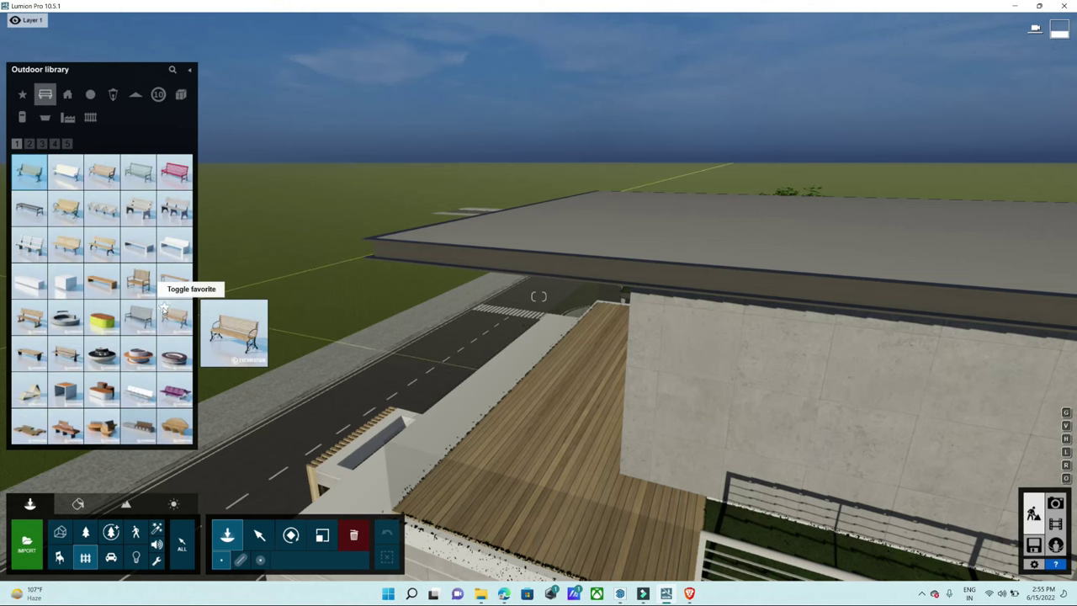
{"action": "left_click", "coordinate": [42, 143]}
{"action": "left_click", "coordinate": [55, 144]}
{"action": "left_click", "coordinate": [68, 144]}
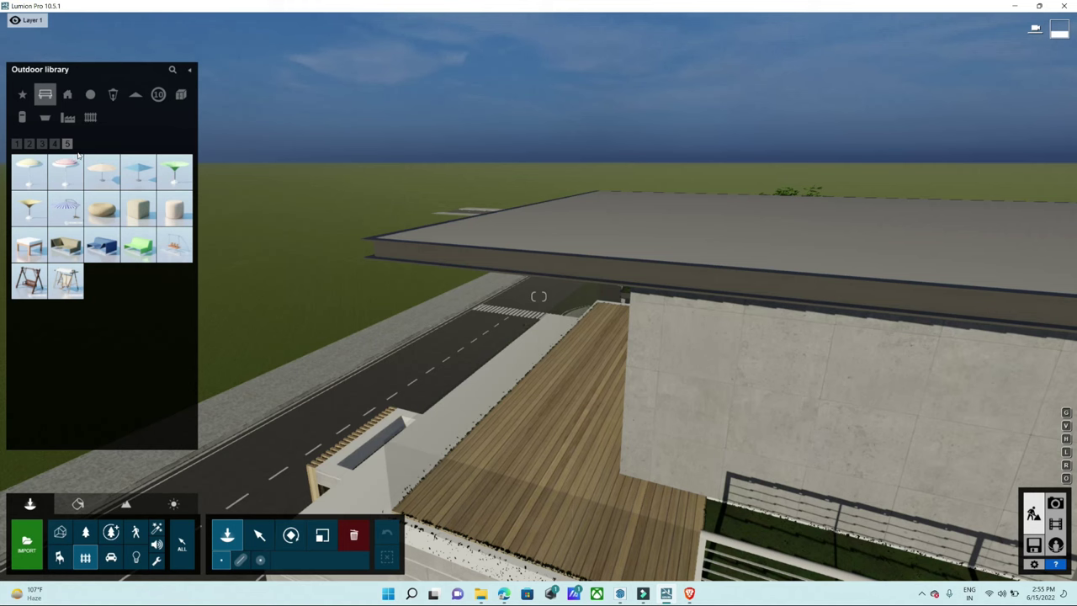
{"action": "left_click", "coordinate": [75, 118]}
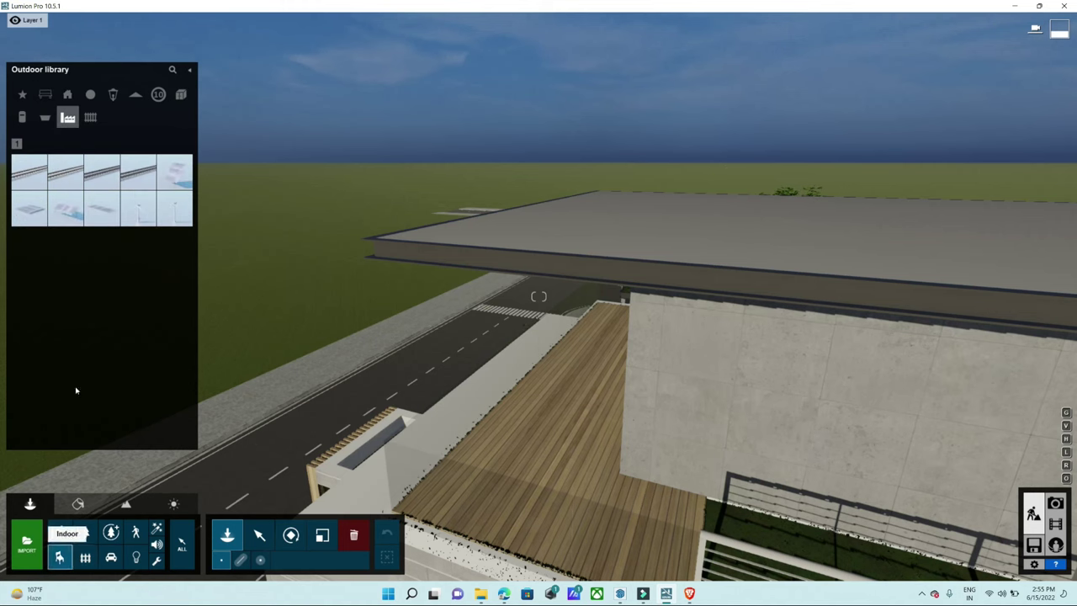
- Look at the Indoor library, then show the Nature library's fallen-leaves category
{"action": "left_click", "coordinate": [60, 532]}
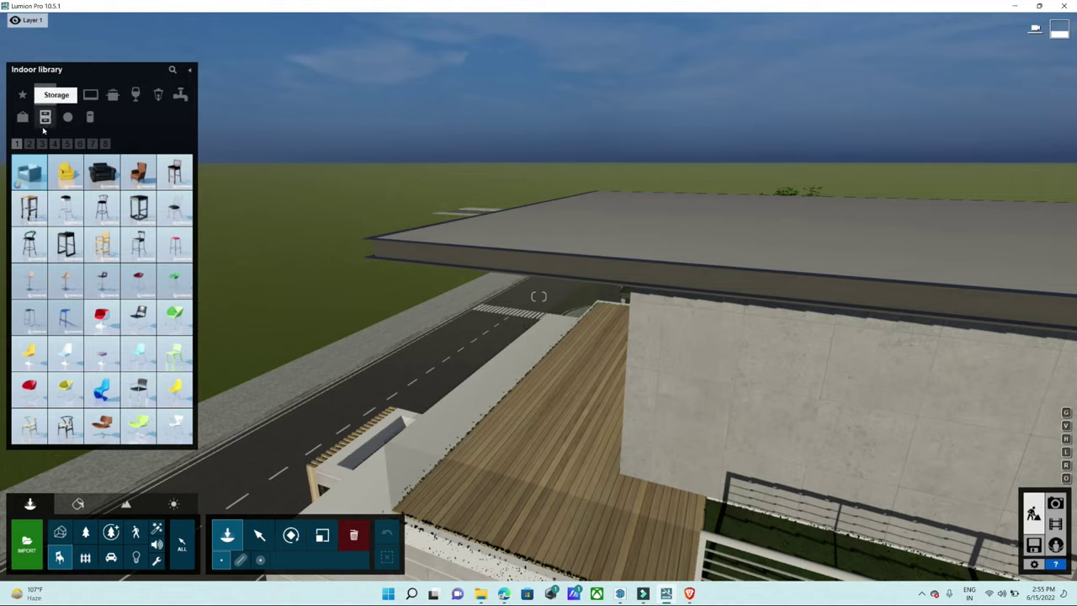
{"action": "left_click", "coordinate": [85, 533]}
{"action": "left_click", "coordinate": [68, 116]}
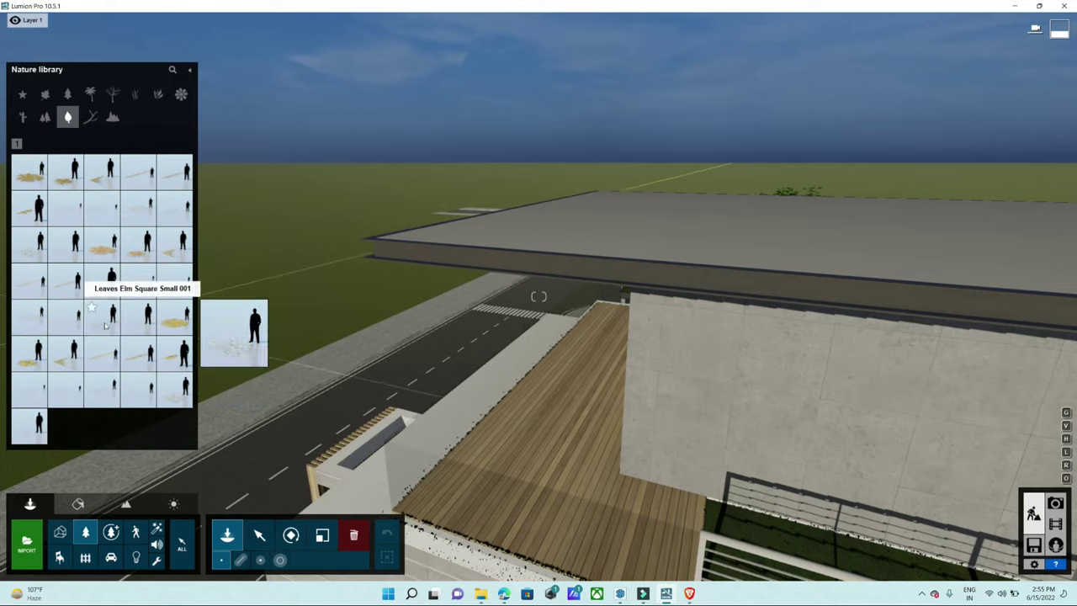
- Place a Leaves Elm patch on the side lawn and paint leaves at density 0.8, erasing the excess
{"action": "left_click", "coordinate": [106, 325]}
{"action": "right_click_drag", "start_coordinate": [253, 336], "coordinate": [277, 328]}
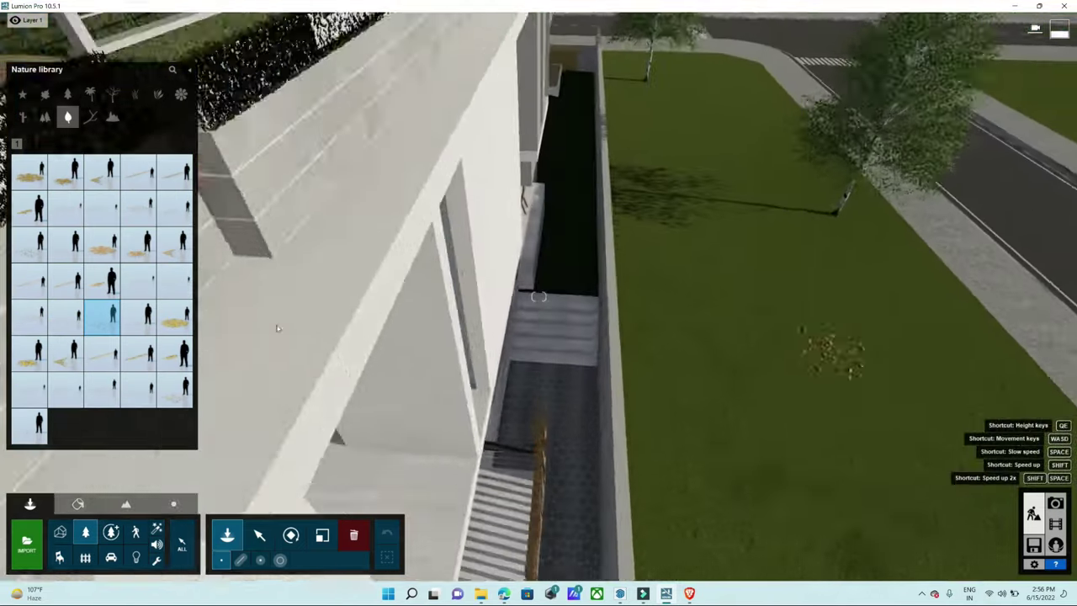
{"action": "scroll", "coordinate": [728, 286], "scroll_direction": "down", "scroll_amount": 5}
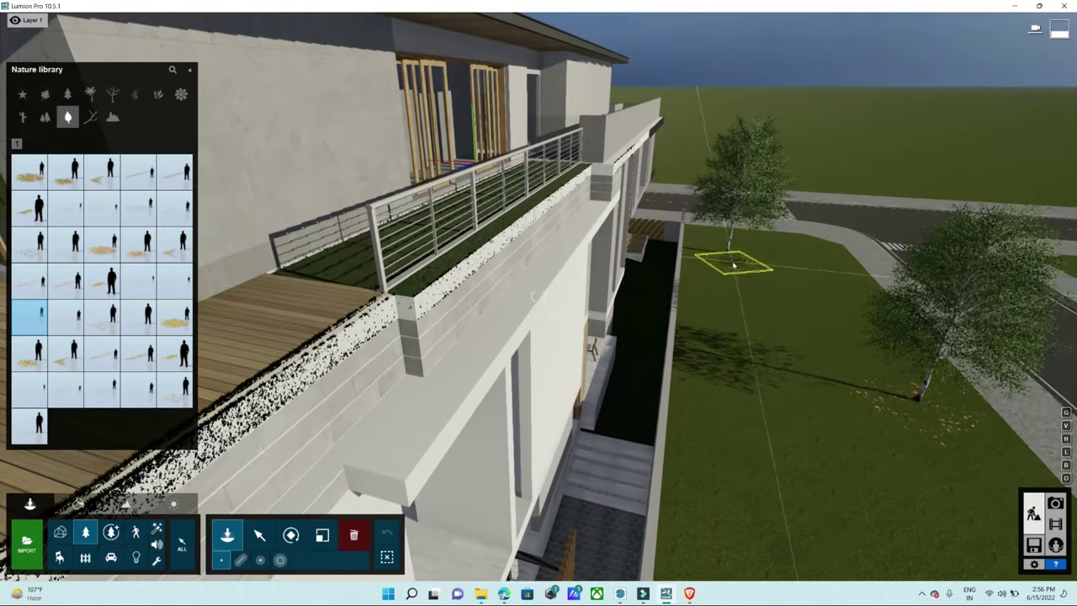
{"action": "left_click", "coordinate": [771, 259]}
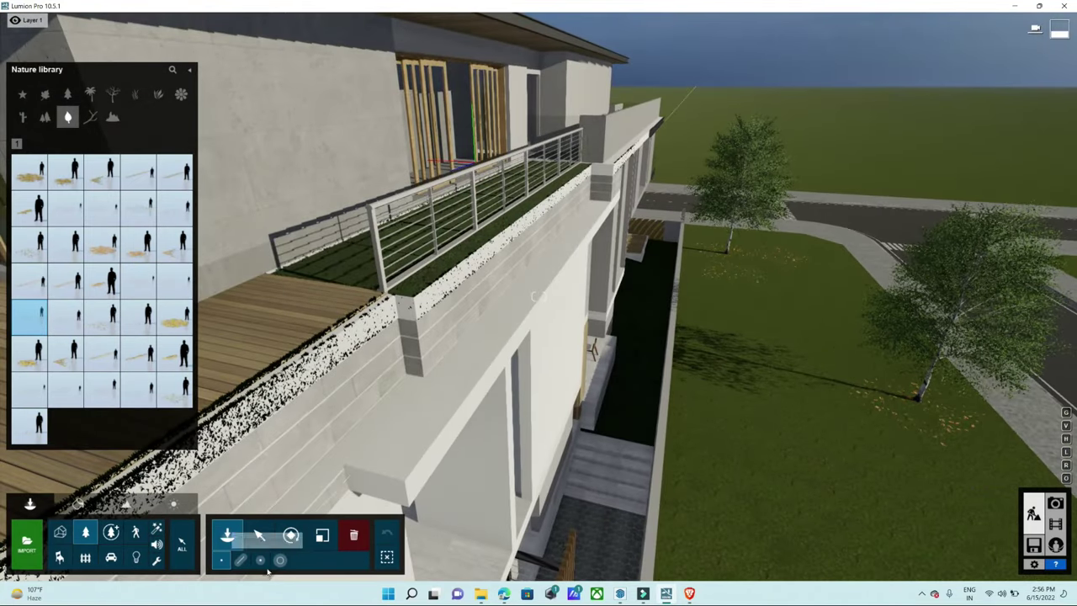
{"action": "left_click", "coordinate": [291, 535]}
{"action": "right_click_drag", "start_coordinate": [781, 298], "coordinate": [698, 298]}
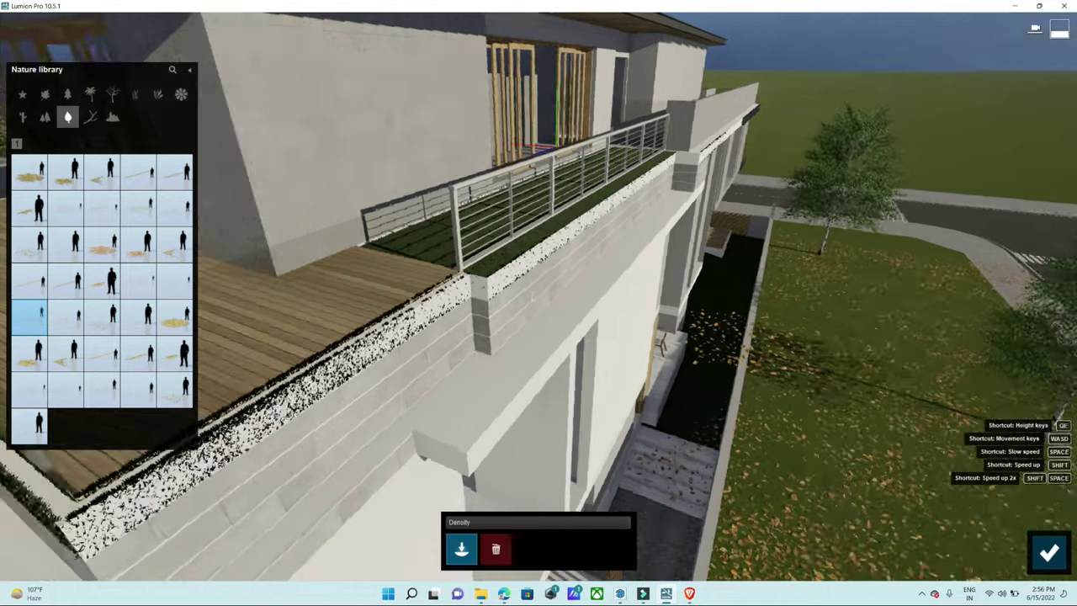
{"action": "left_click", "coordinate": [591, 528]}
{"action": "left_click", "coordinate": [496, 549]}
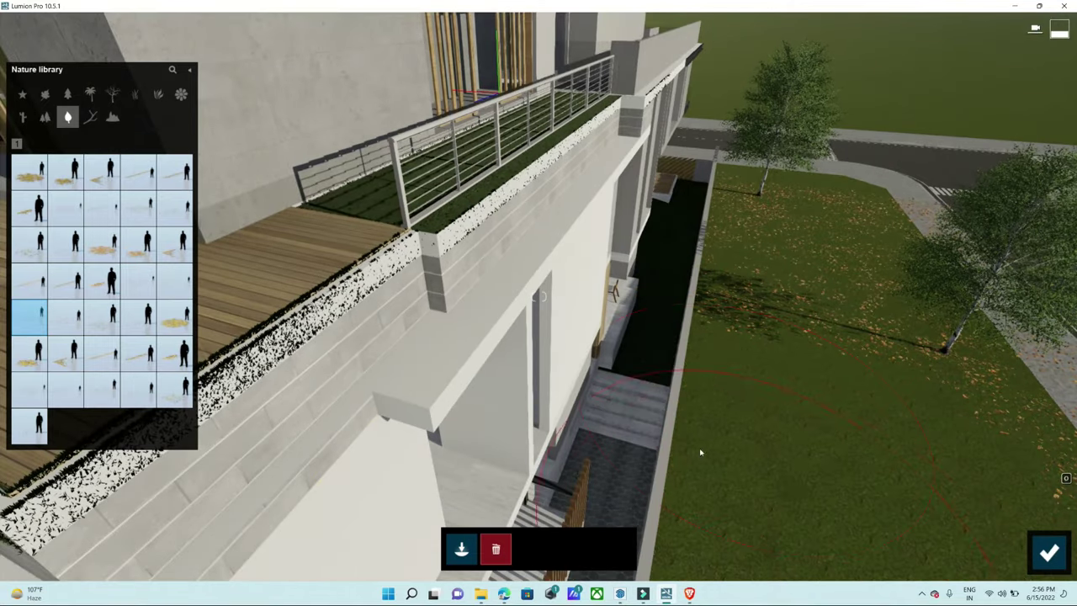
{"action": "right_click_drag", "start_coordinate": [613, 290], "coordinate": [461, 560]}
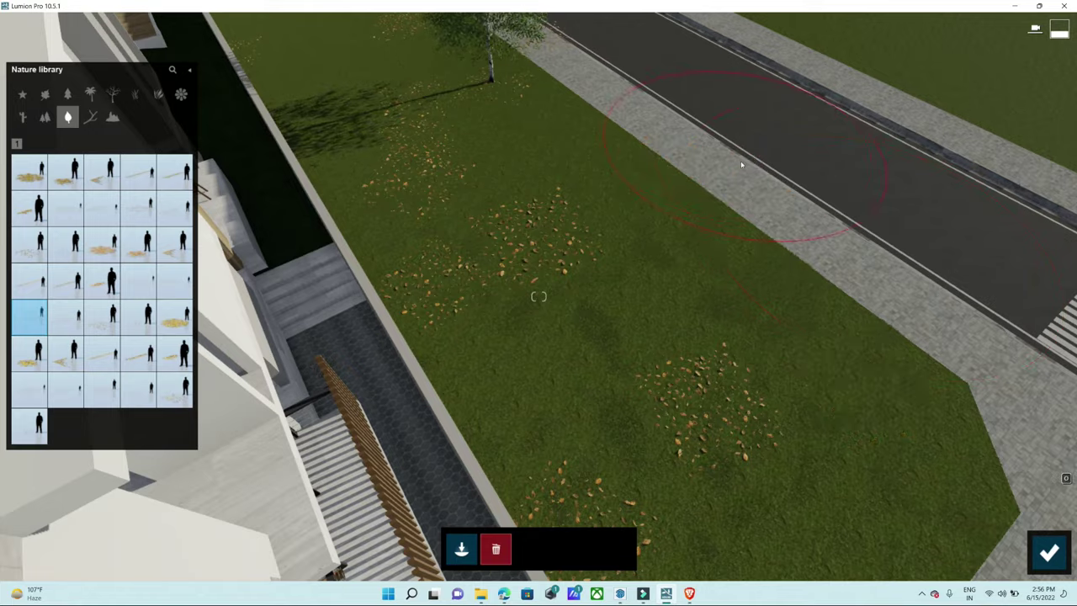
{"action": "right_click_drag", "start_coordinate": [741, 165], "coordinate": [589, 218]}
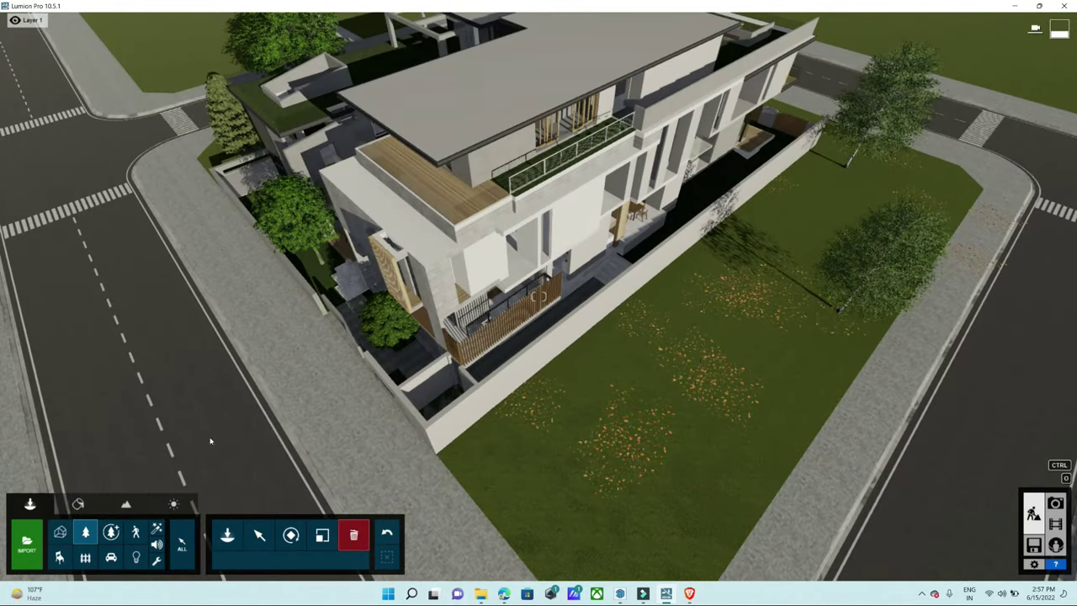
- Drag one elm-leaf patch left across the lawn, then fly around to view the house from the road
{"action": "left_click", "coordinate": [634, 426]}
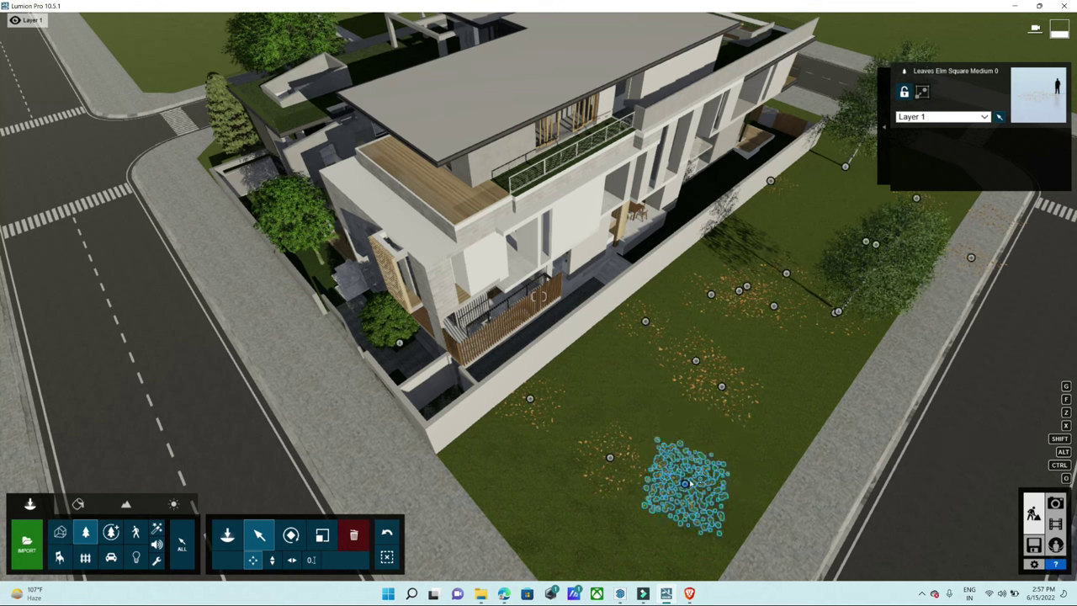
{"action": "mouse_move", "coordinate": [686, 484]}
{"action": "left_mouse_down"}
{"action": "mouse_move", "coordinate": [519, 479]}
{"action": "mouse_move", "coordinate": [616, 379]}
{"action": "left_mouse_up"}
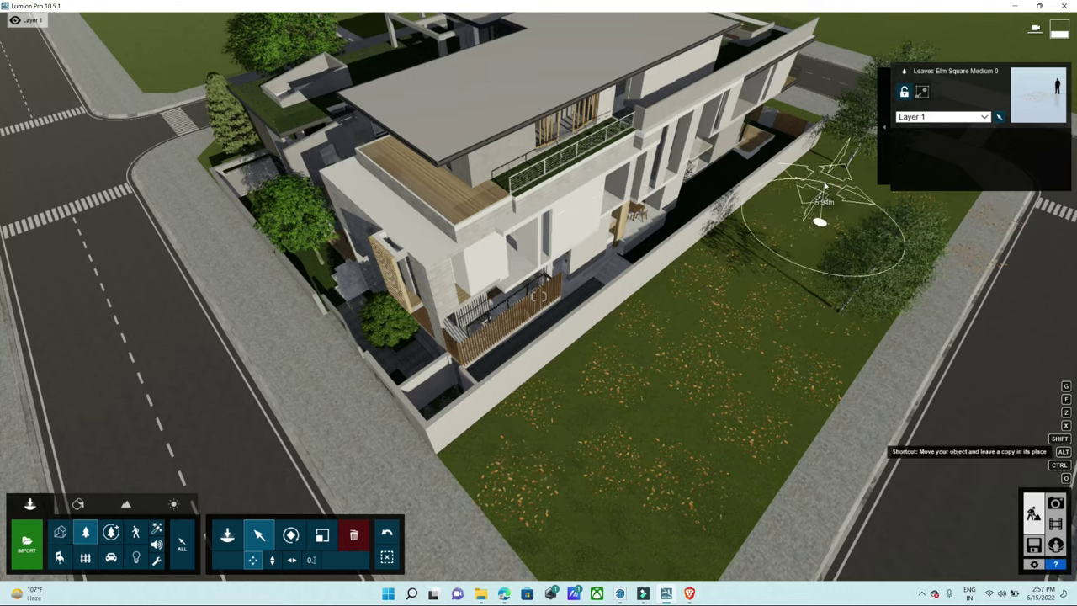
{"action": "key", "text": "shift+1"}
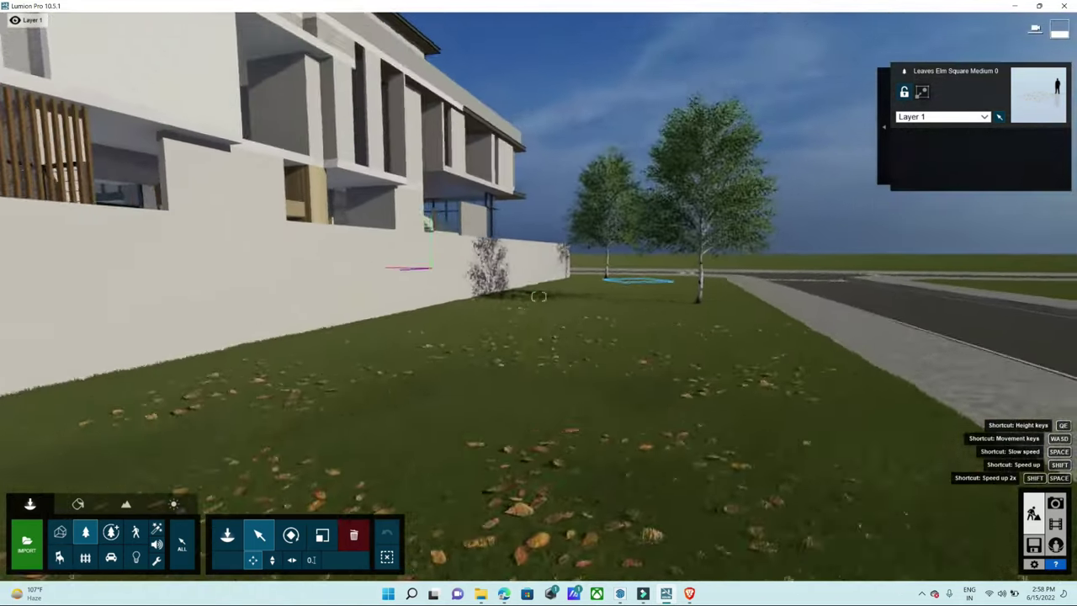
{"action": "right_click_drag", "start_coordinate": [538, 296], "coordinate": [538, 296]}
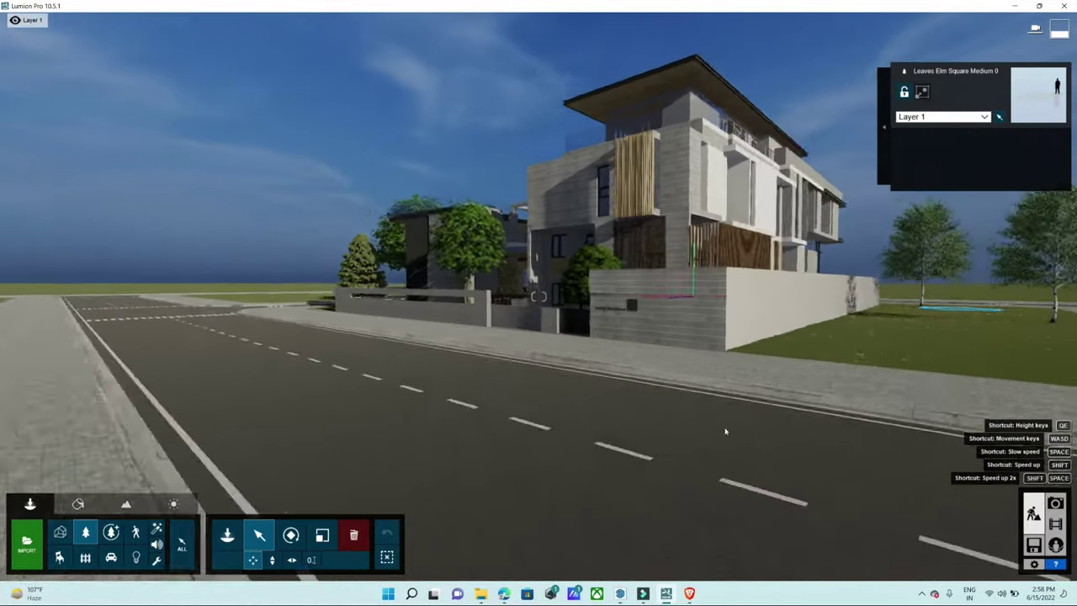
{"action": "right_click_drag", "start_coordinate": [538, 296], "coordinate": [537, 301]}
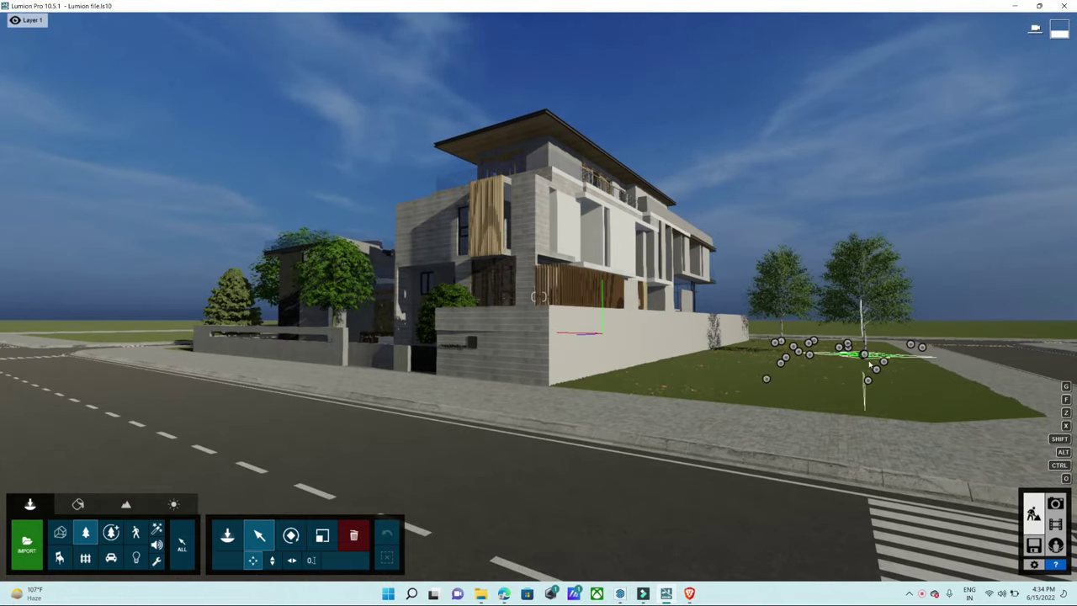
{"action": "right_click_drag", "start_coordinate": [869, 363], "coordinate": [413, 447]}
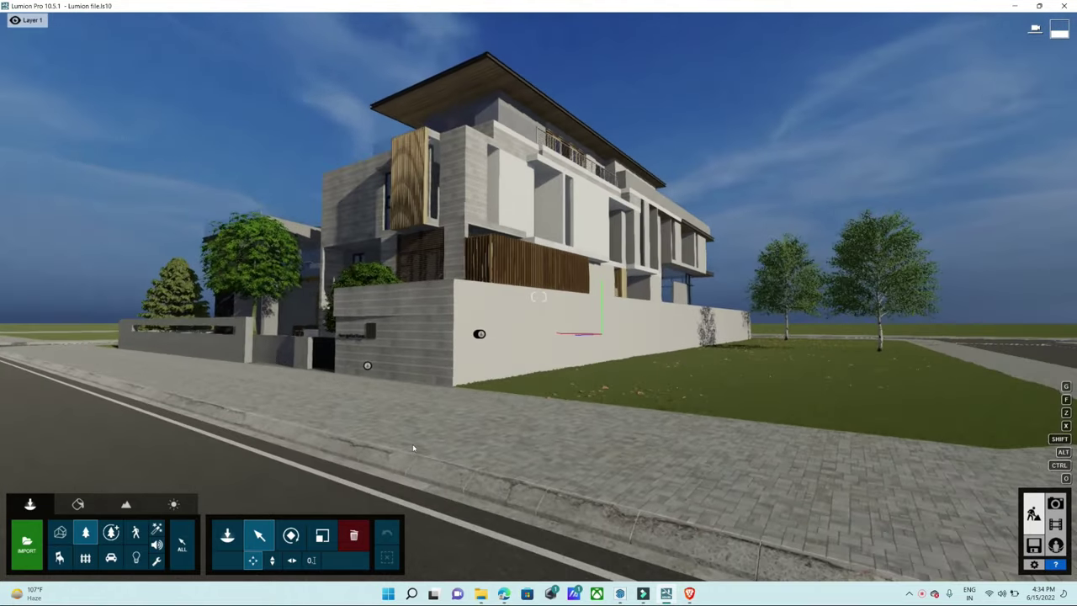
{"action": "right_click_drag", "start_coordinate": [992, 333], "coordinate": [539, 296]}
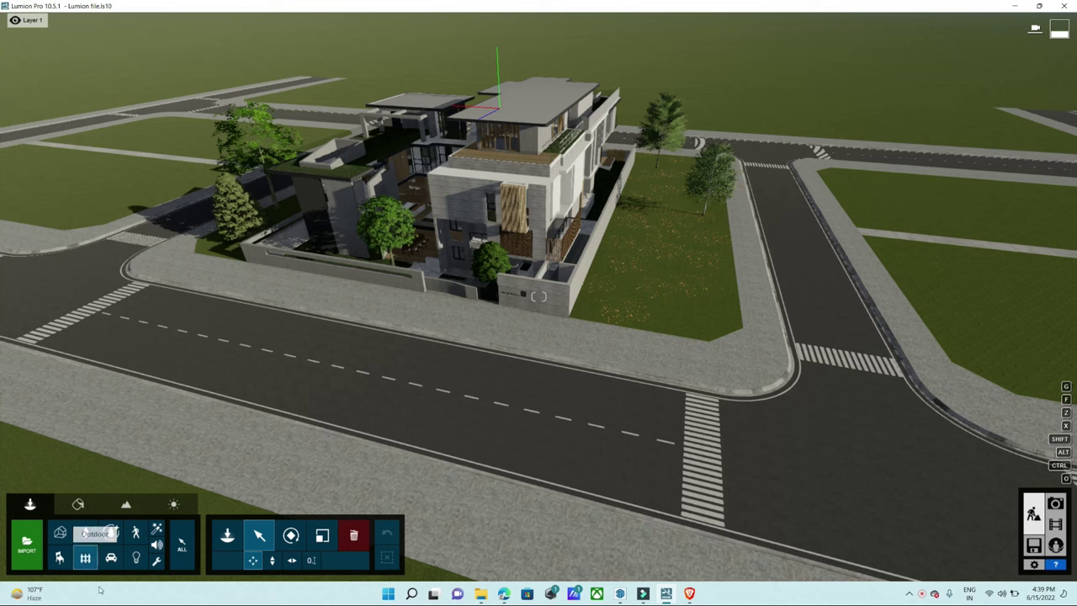
- Select House NL 002 from page 2 of the Outdoor buildings and preview it over the empty corner lot
{"action": "left_click", "coordinate": [92, 560]}
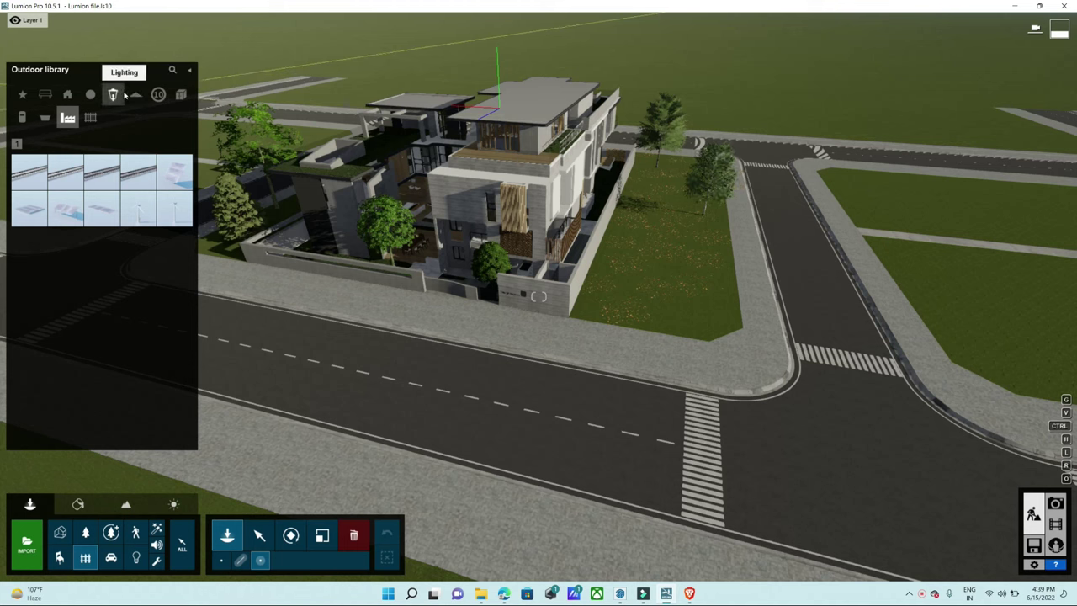
{"action": "left_click", "coordinate": [67, 94]}
{"action": "mouse_move", "coordinate": [65, 241]}
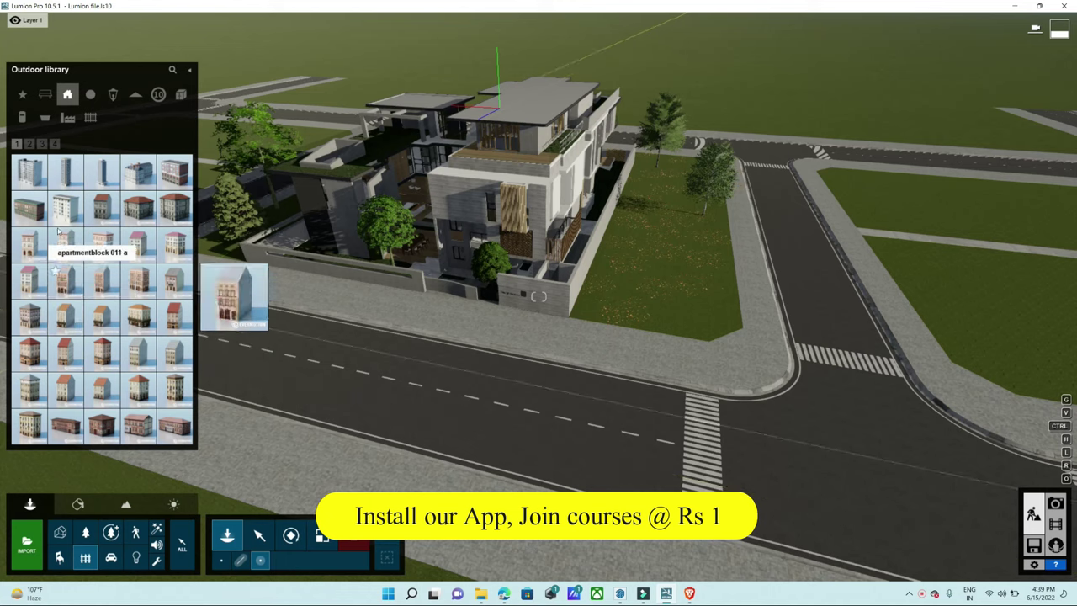
{"action": "left_click", "coordinate": [32, 144]}
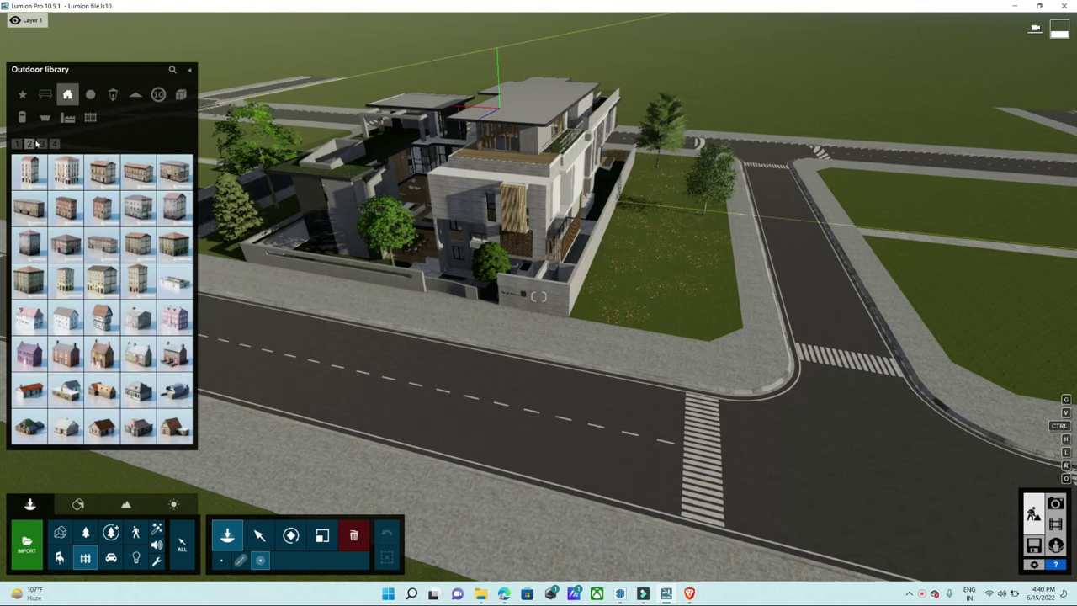
{"action": "mouse_move", "coordinate": [101, 389]}
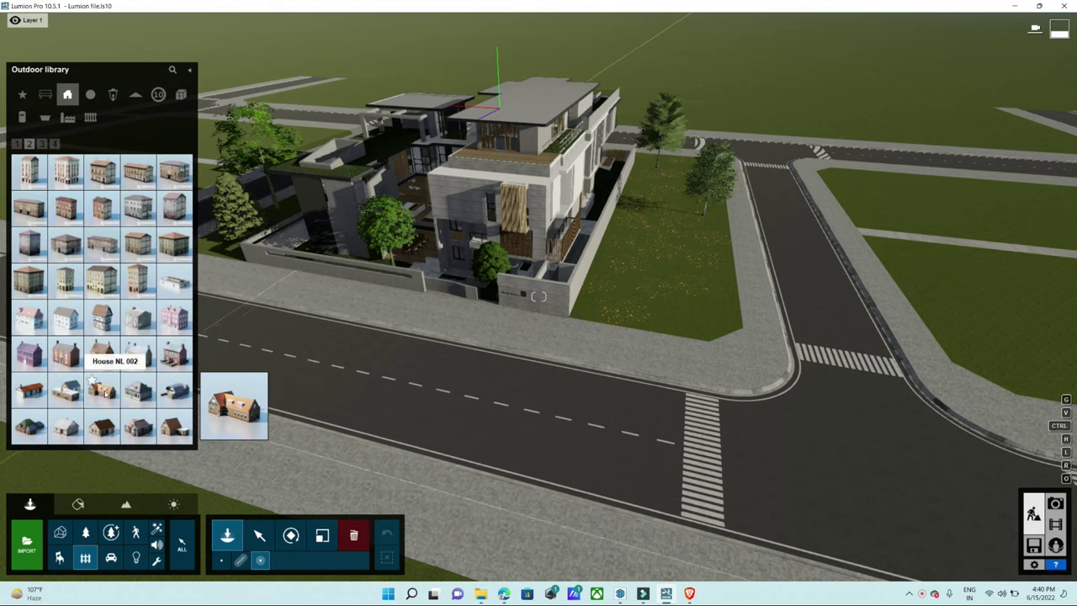
{"action": "left_click", "coordinate": [103, 391]}
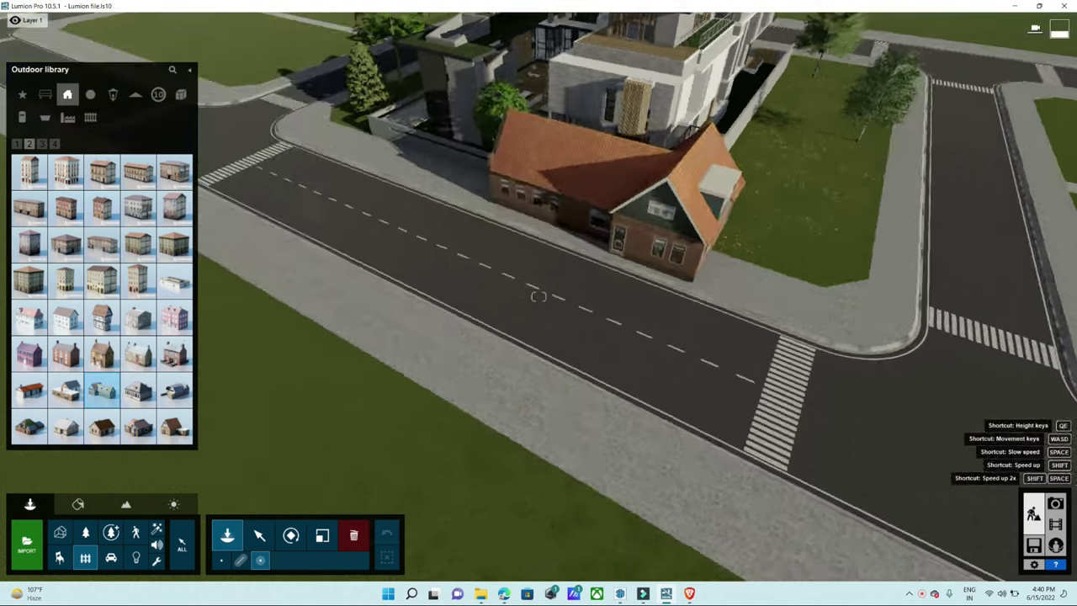
{"action": "right_click_drag", "start_coordinate": [409, 328], "coordinate": [538, 296]}
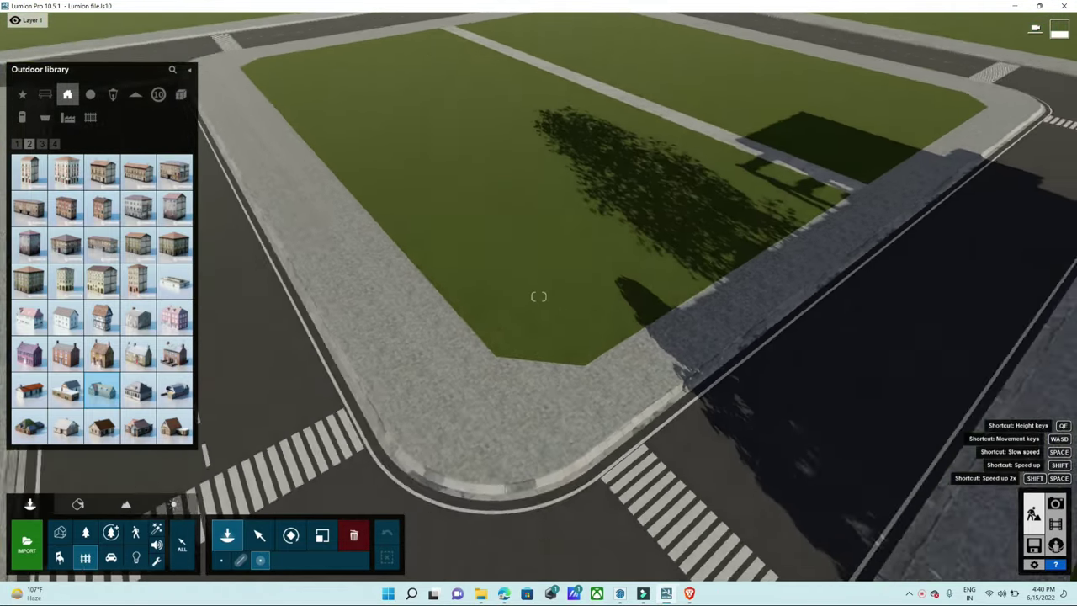
{"action": "right_click_drag", "start_coordinate": [538, 296], "coordinate": [502, 314]}
{"action": "left_click", "coordinate": [515, 254]}
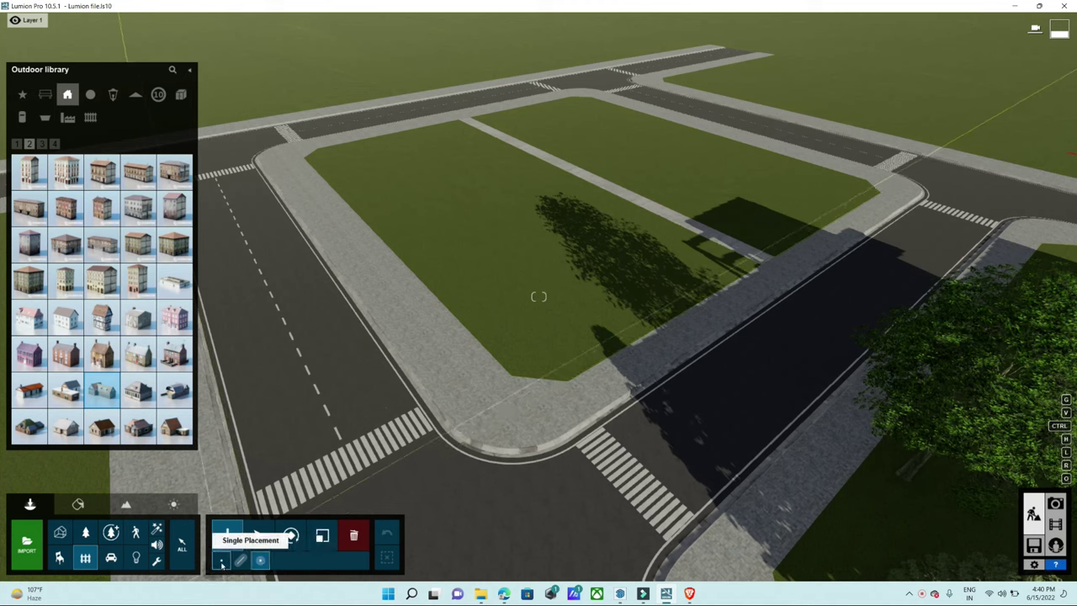
- Place a rotated single house and an apartment block on the corner lot
{"action": "left_click", "coordinate": [221, 563]}
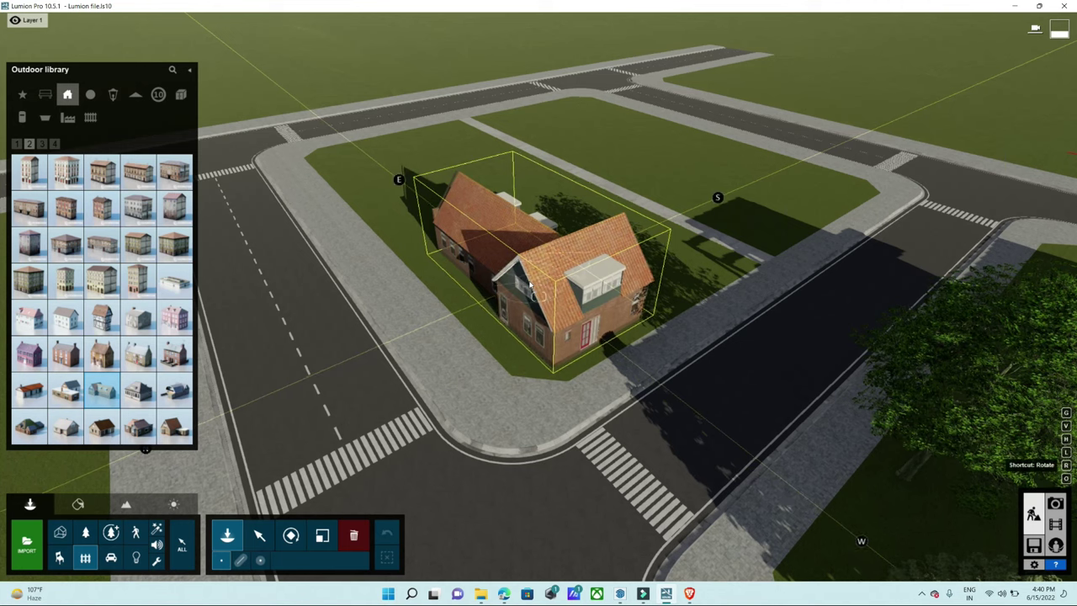
{"action": "left_click_drag", "start_coordinate": [530, 287], "coordinate": [546, 297]}
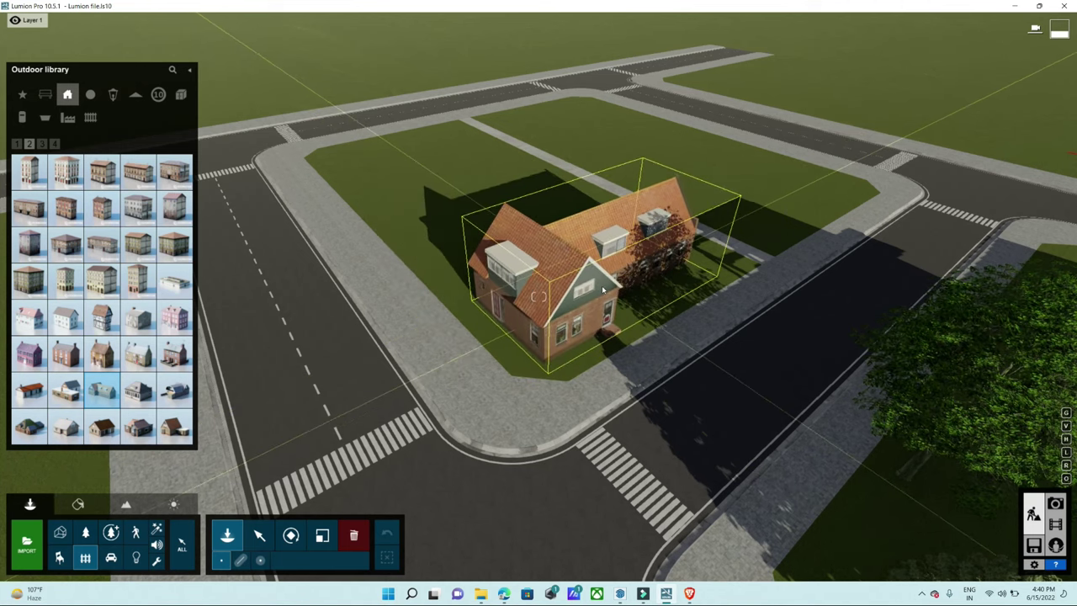
{"action": "left_click", "coordinate": [554, 289]}
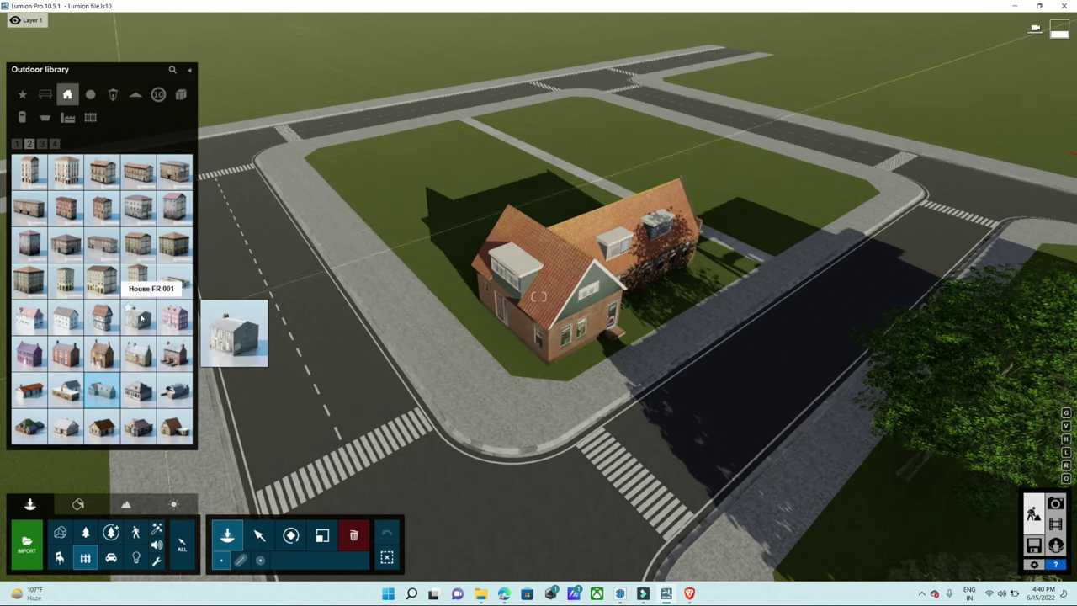
{"action": "middle_click_drag", "start_coordinate": [538, 295], "coordinate": [446, 311]}
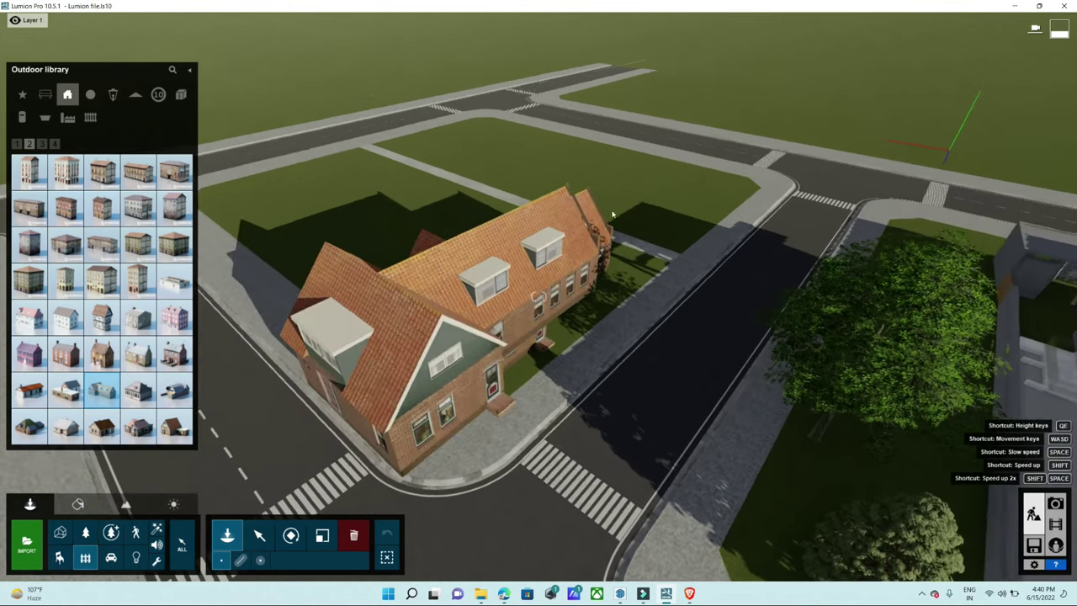
{"action": "left_click", "coordinate": [229, 199]}
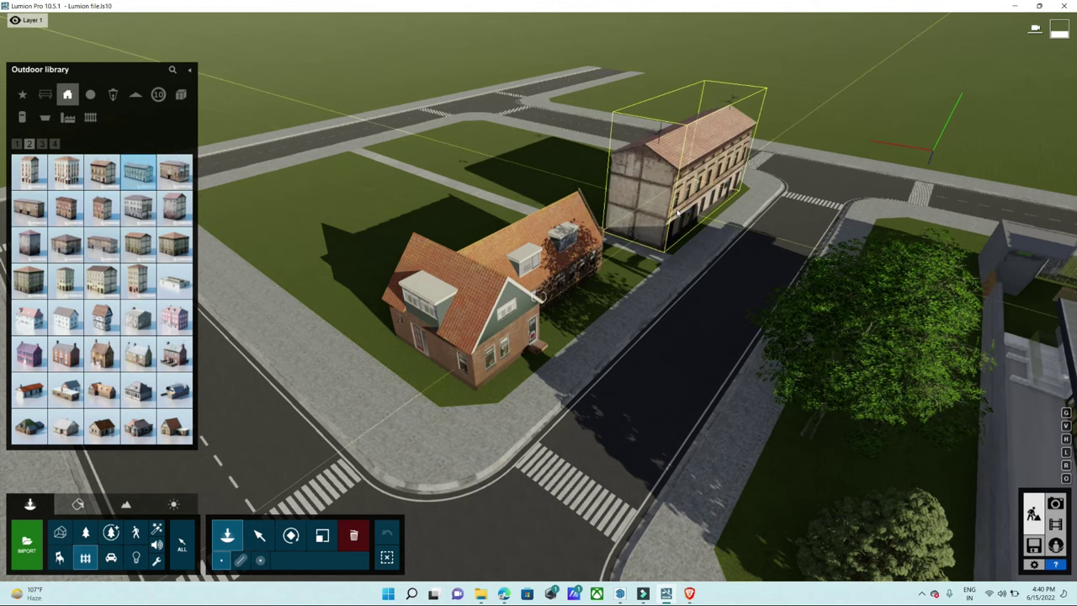
{"action": "left_click", "coordinate": [588, 252]}
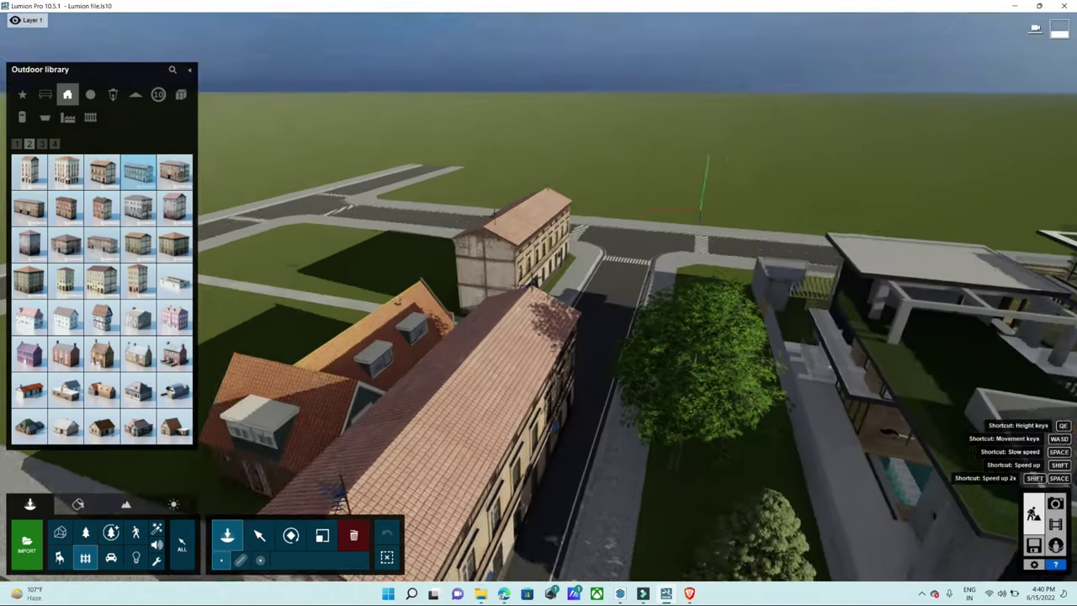
- Place a different house model on the far street block
{"action": "right_click_drag", "start_coordinate": [588, 252], "coordinate": [454, 245]}
{"action": "scroll", "coordinate": [455, 246], "scroll_direction": "down", "scroll_amount": 5}
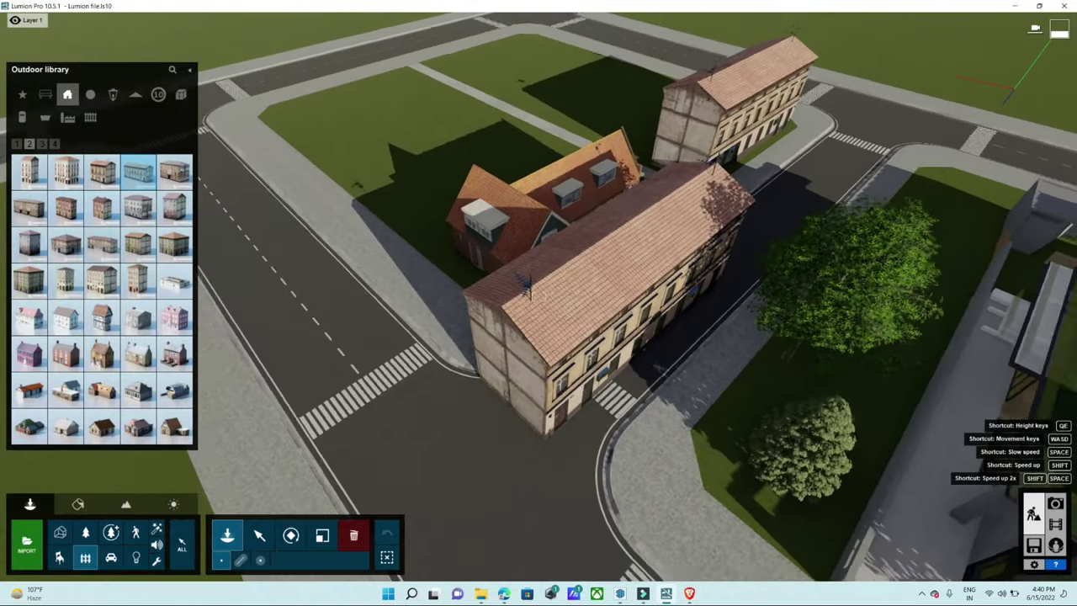
{"action": "left_click", "coordinate": [144, 404]}
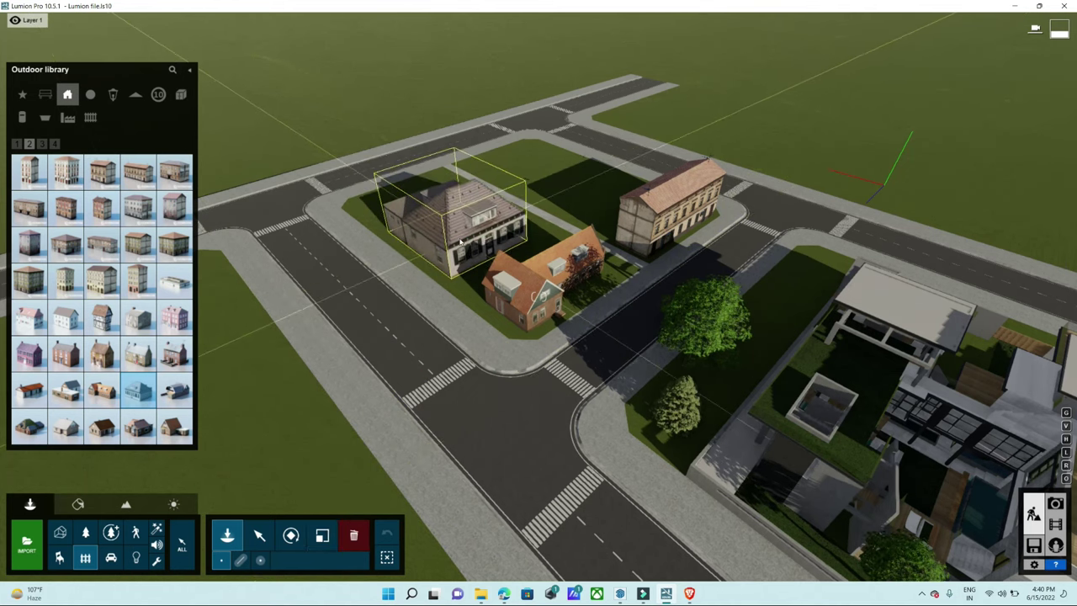
{"action": "key", "text": "d"}
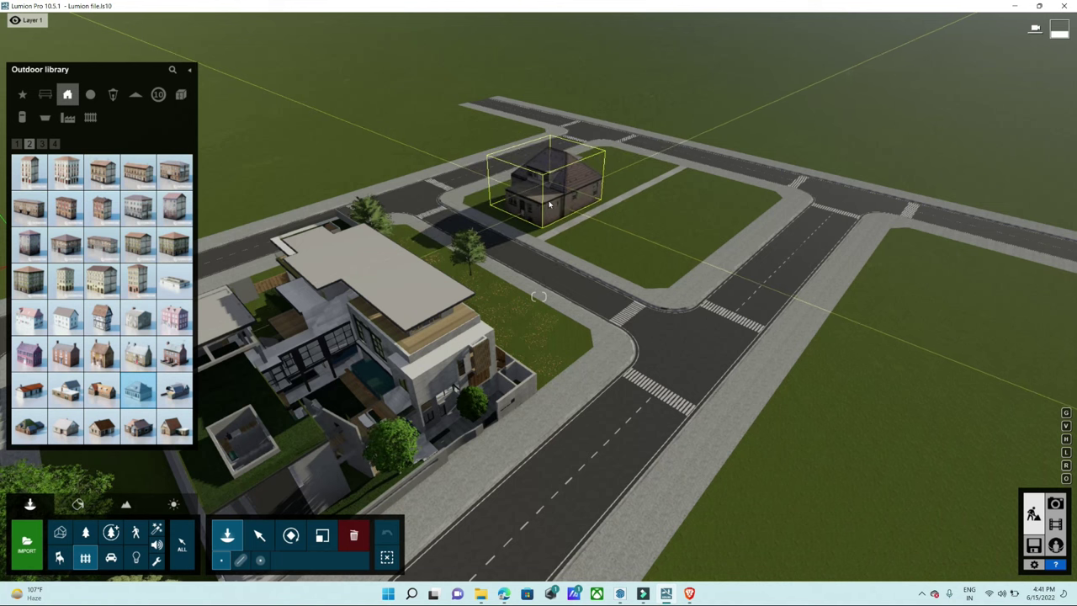
{"action": "left_click", "coordinate": [538, 180]}
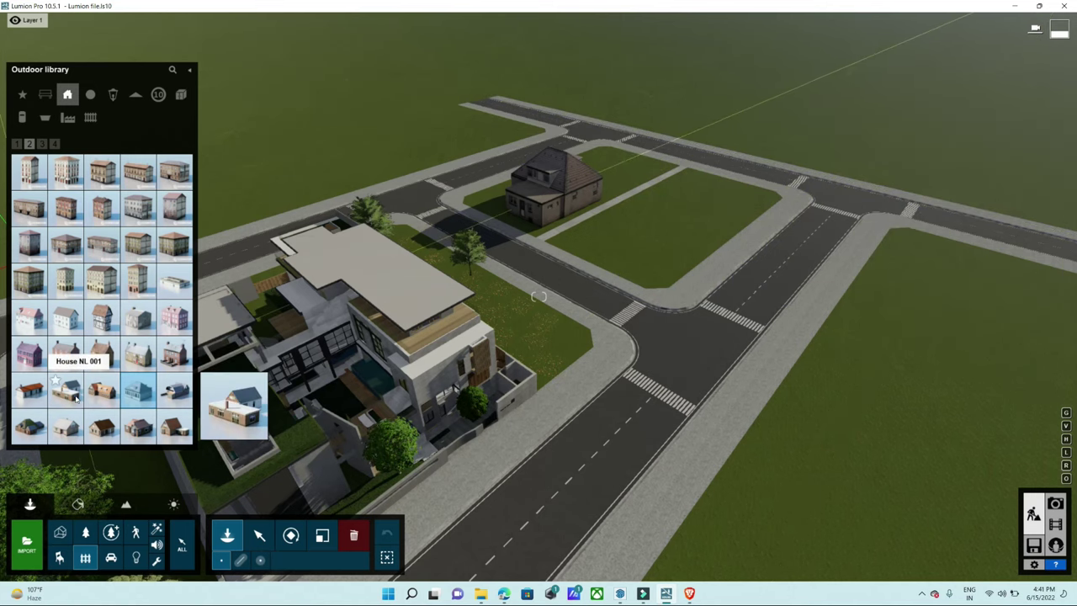
- Place a moss-roofed farmhouse on the empty block and a quarter-turned red-roofed house beside it
{"action": "left_click", "coordinate": [30, 426]}
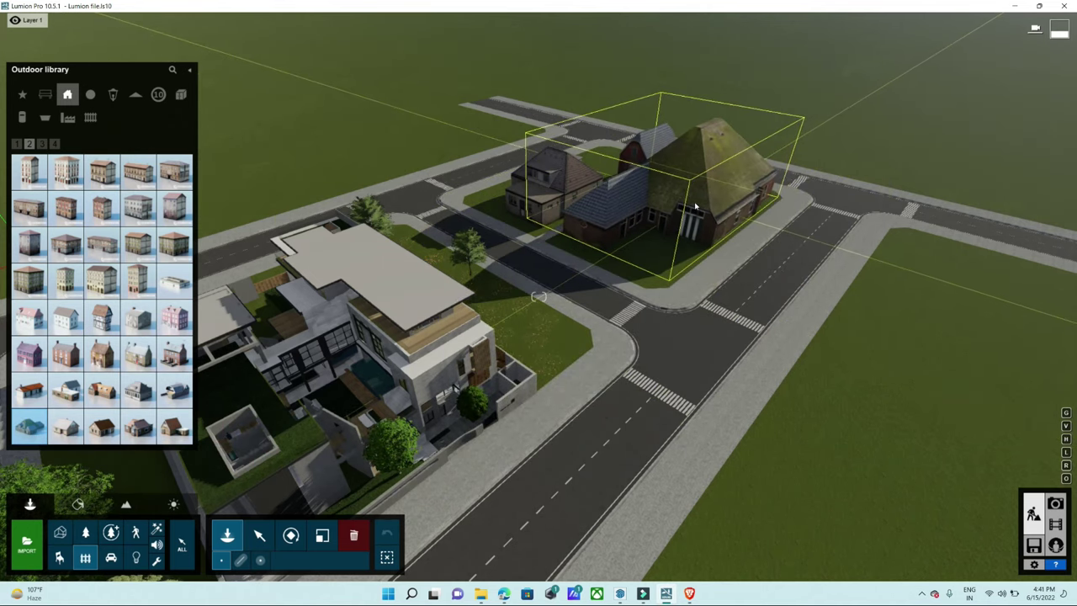
{"action": "right_click_drag", "start_coordinate": [665, 220], "coordinate": [543, 183]}
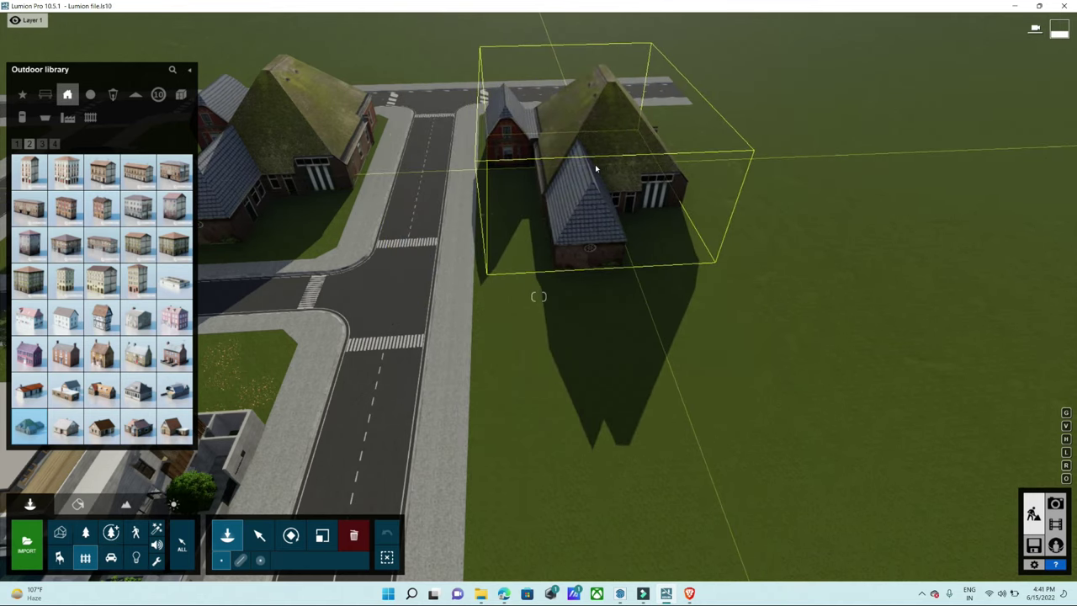
{"action": "left_click", "coordinate": [595, 169]}
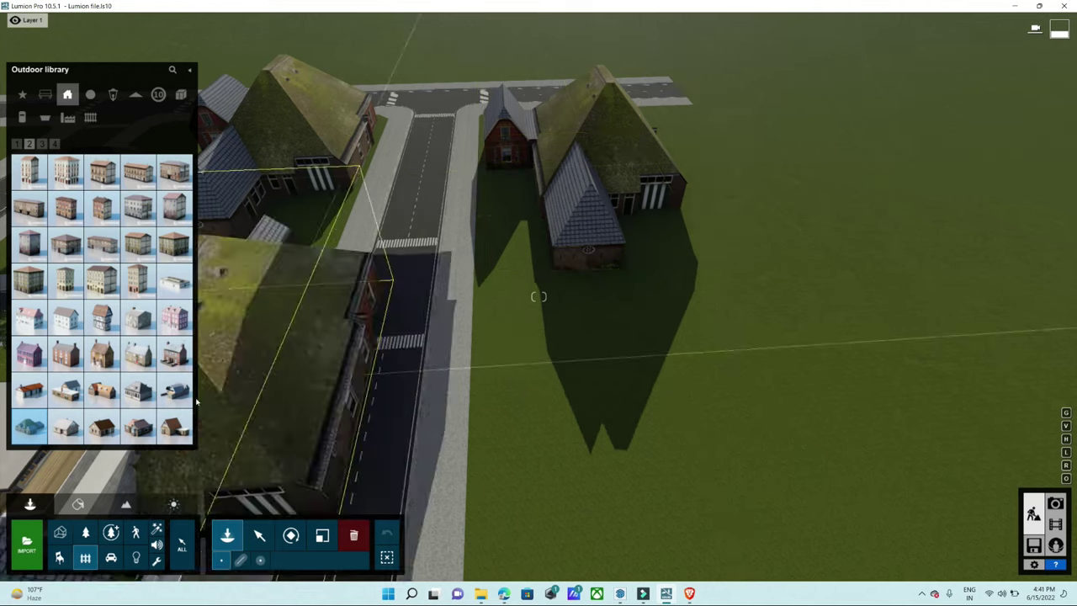
{"action": "left_click", "coordinate": [174, 427]}
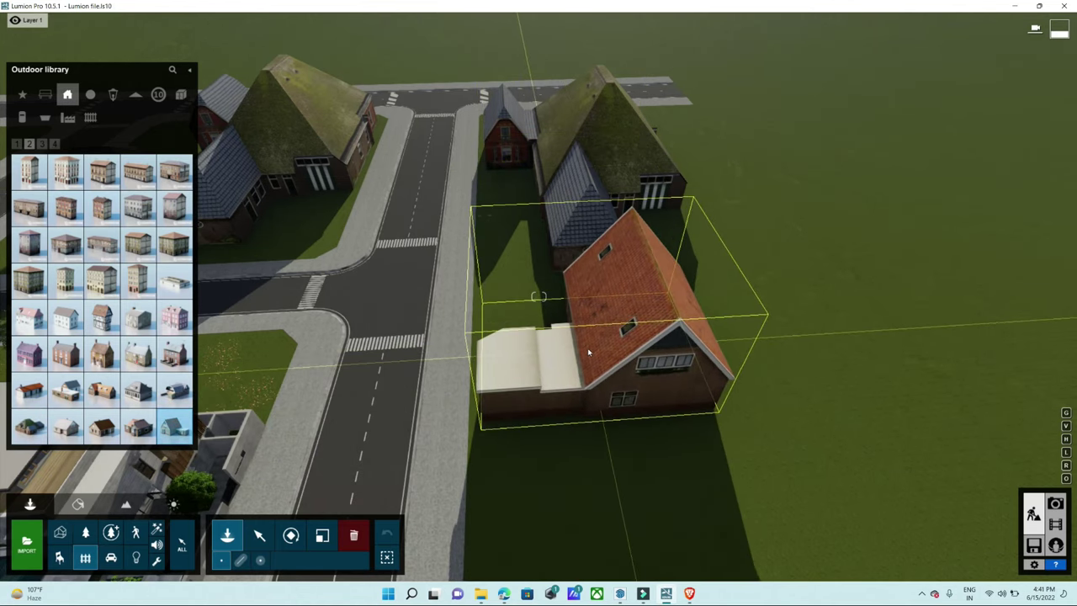
{"action": "key", "text": "r"}
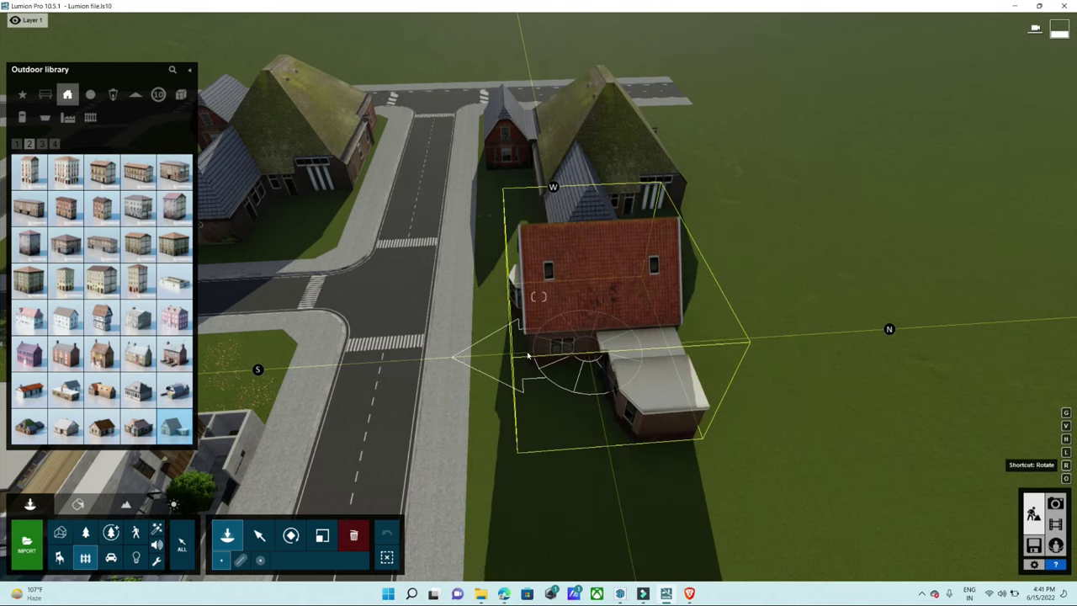
{"action": "left_click", "coordinate": [528, 356]}
- Reframe the view around the red-roofed house and select House NL 005
{"action": "right_click_drag", "start_coordinate": [528, 357], "coordinate": [589, 319]}
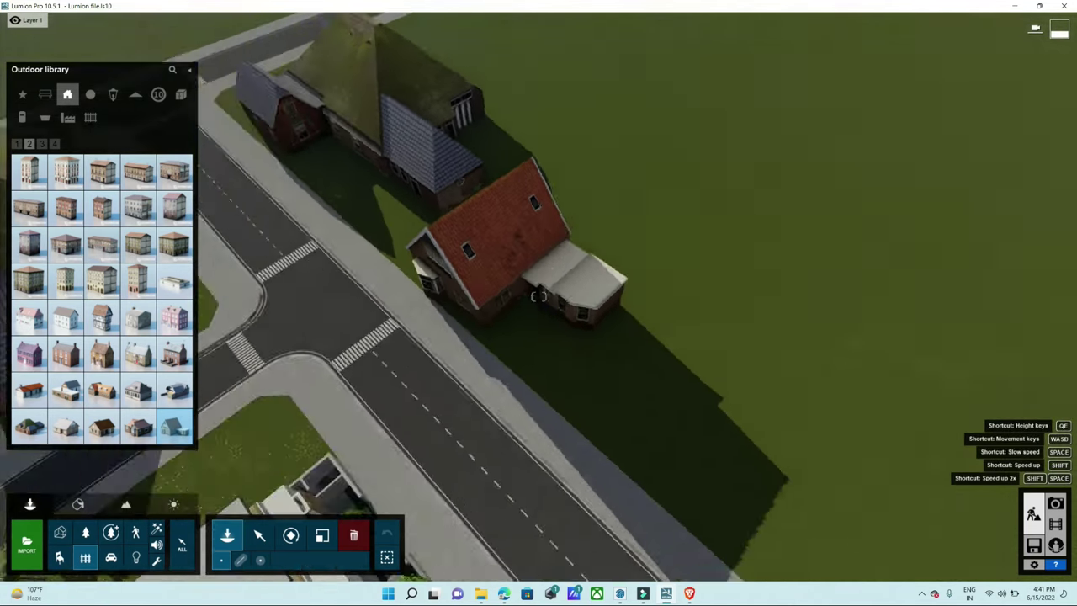
{"action": "right_click_drag", "start_coordinate": [539, 296], "coordinate": [538, 296]}
{"action": "right_click_drag", "start_coordinate": [556, 364], "coordinate": [710, 241]}
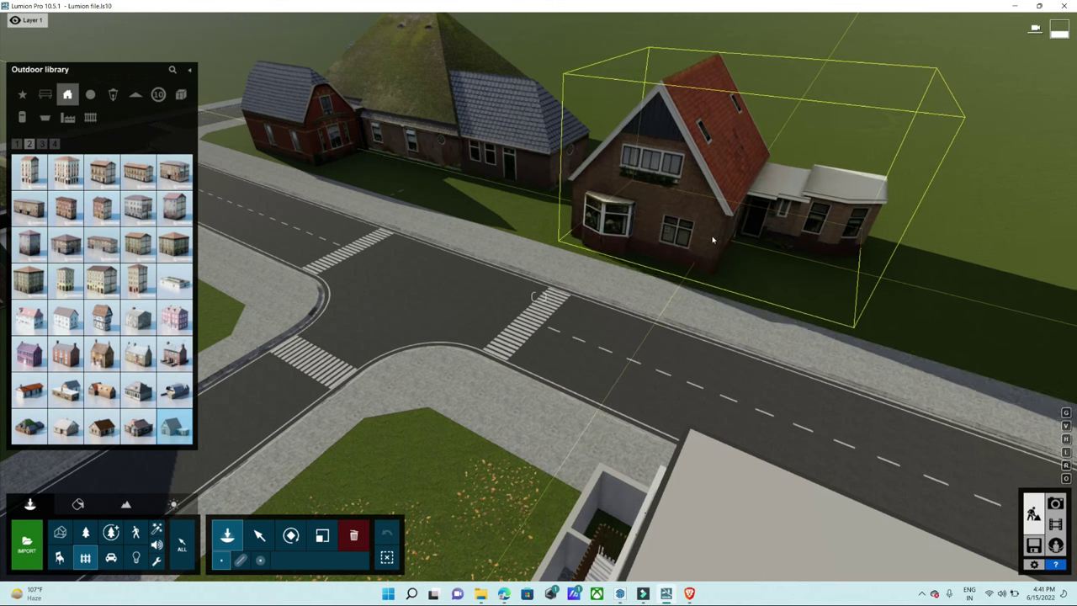
{"action": "scroll", "coordinate": [710, 242], "scroll_direction": "up", "scroll_amount": 5}
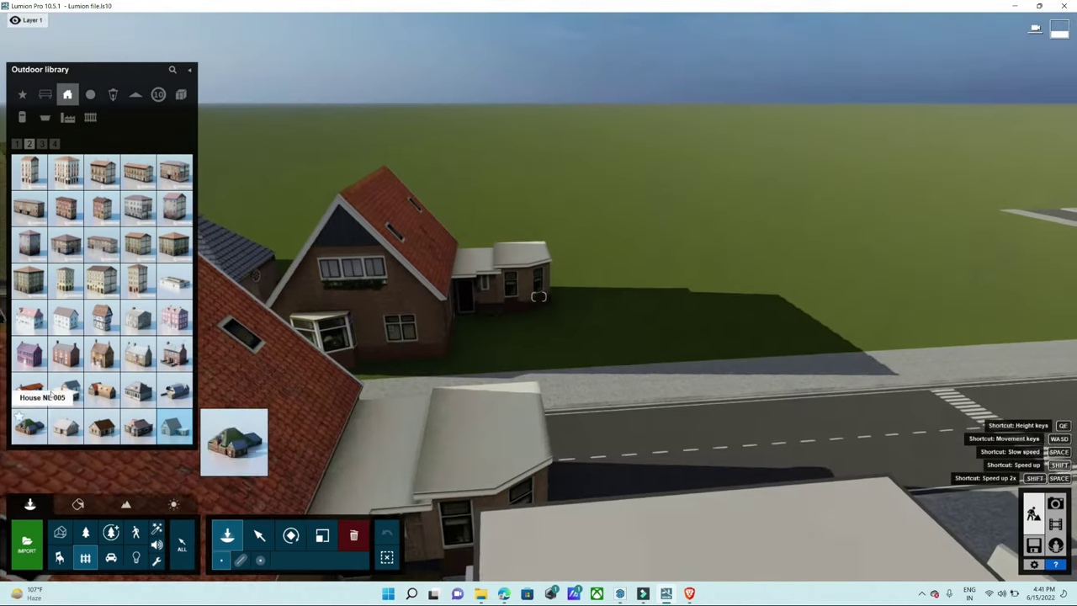
{"action": "left_click", "coordinate": [174, 353]}
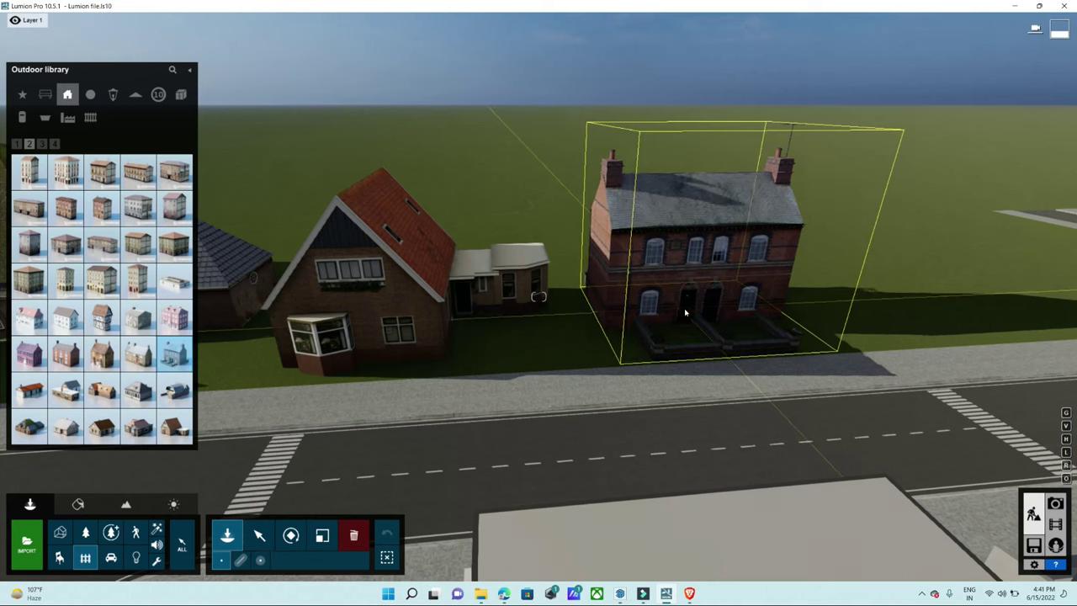
- Enlarge the brick house and place it beside the red-roofed house
{"action": "key", "text": "l"}
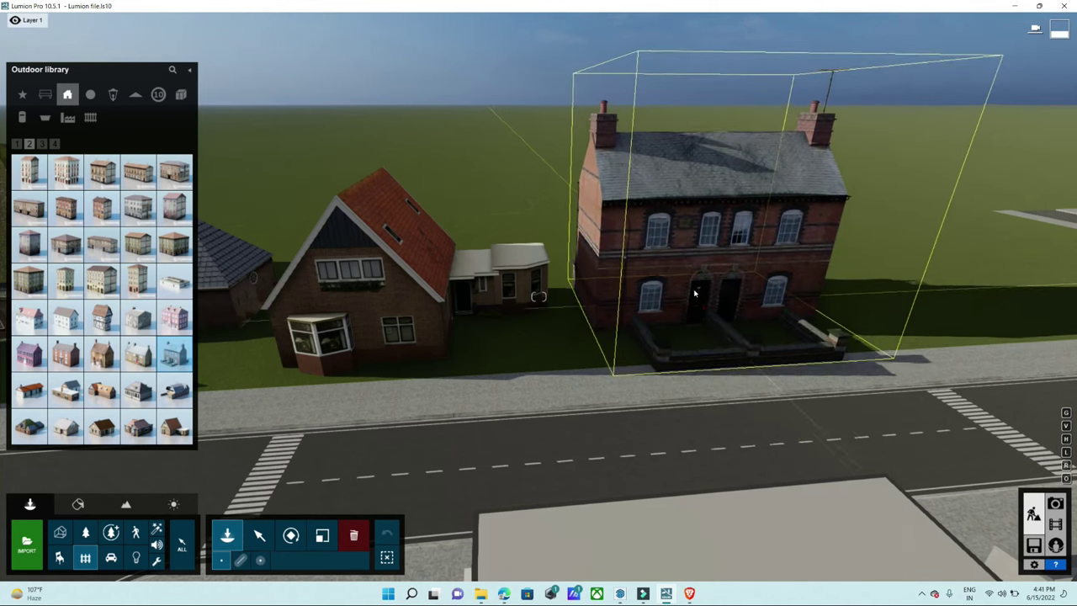
{"action": "left_click", "coordinate": [694, 293]}
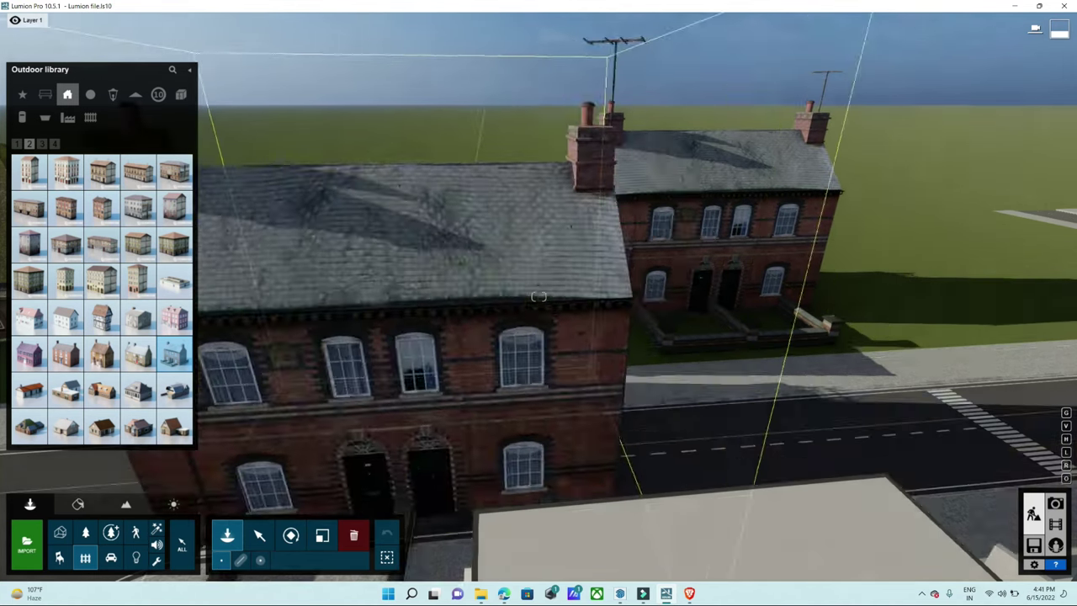
{"action": "scroll", "coordinate": [538, 296], "scroll_direction": "down", "scroll_amount": 8}
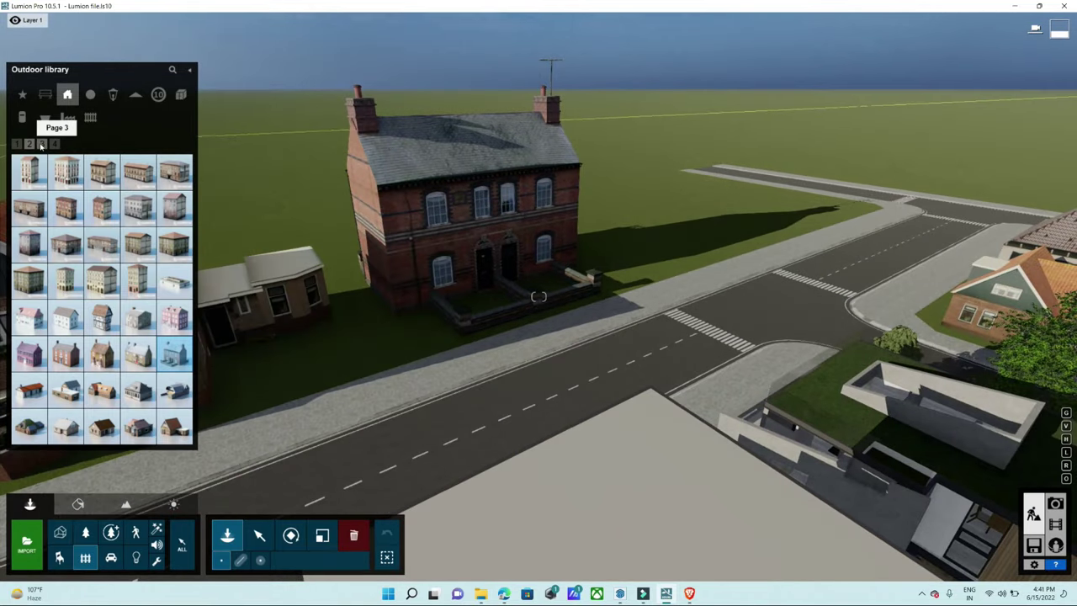
- Place House US 020 from library page 3 beside the brick house
{"action": "left_click", "coordinate": [40, 144]}
{"action": "left_click", "coordinate": [65, 427]}
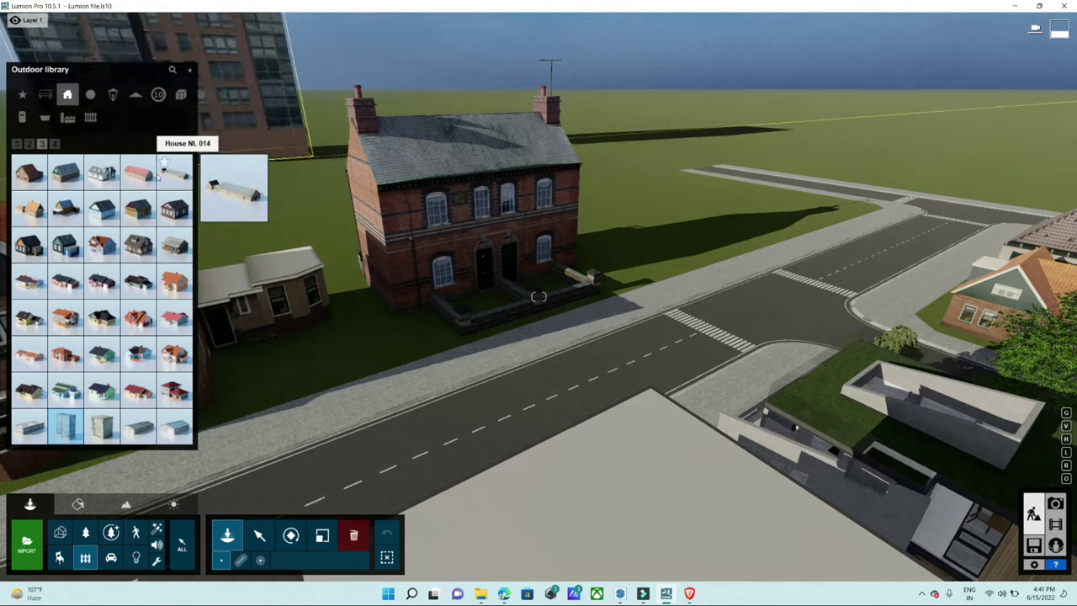
{"action": "left_click", "coordinate": [66, 389]}
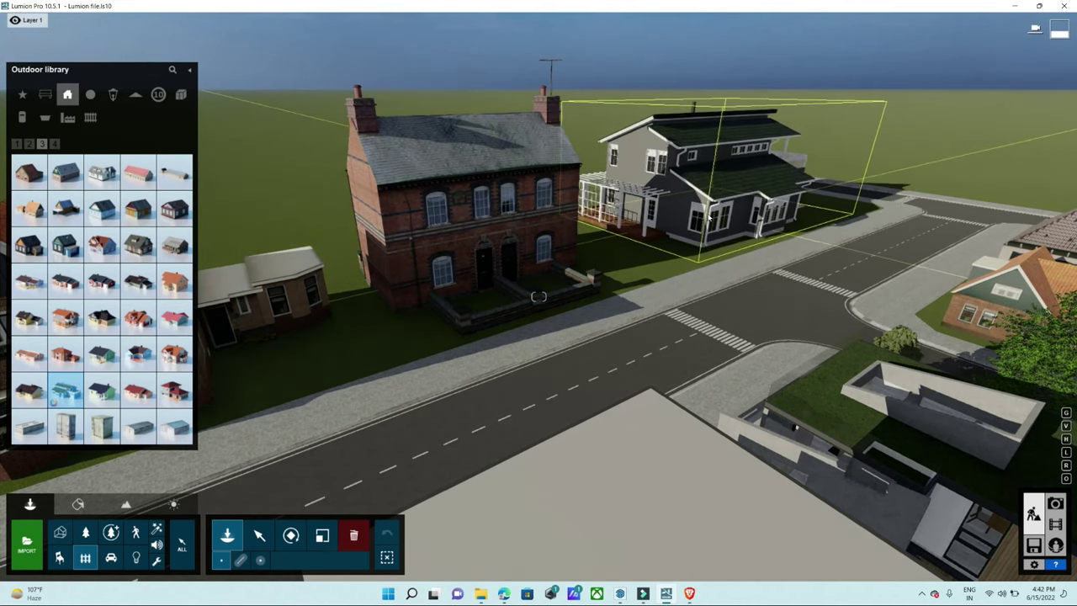
{"action": "left_click", "coordinate": [696, 220]}
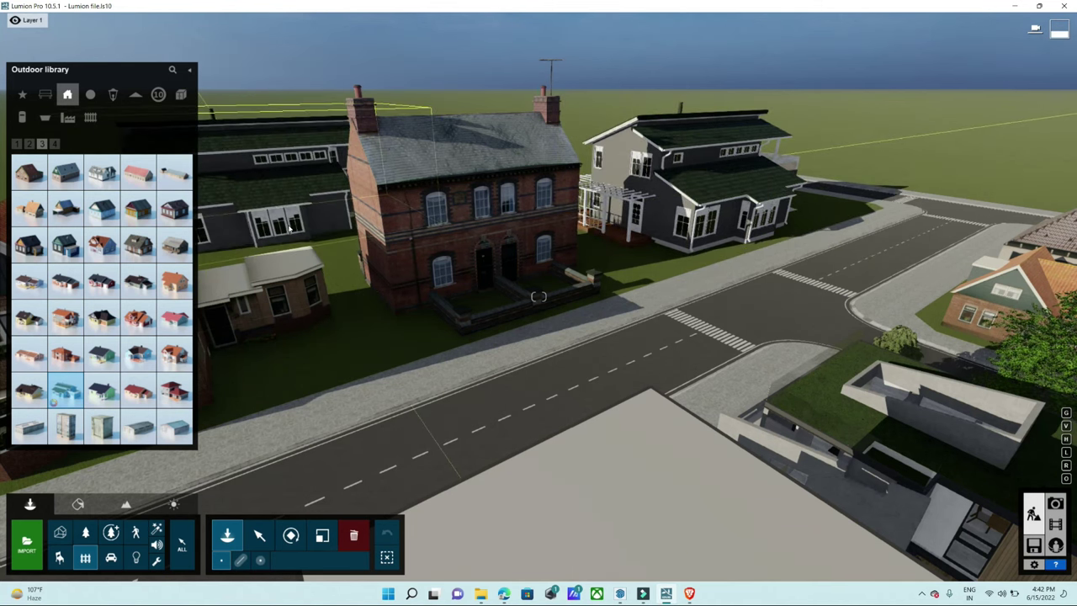
{"action": "right_click_drag", "start_coordinate": [405, 297], "coordinate": [437, 286]}
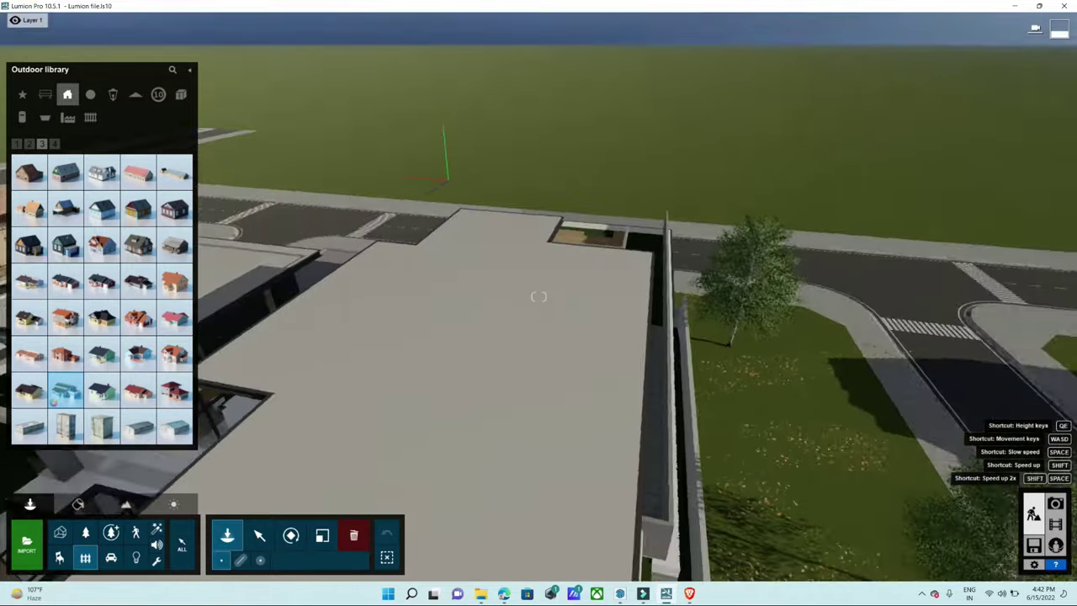
{"action": "right_click_drag", "start_coordinate": [539, 296], "coordinate": [539, 296]}
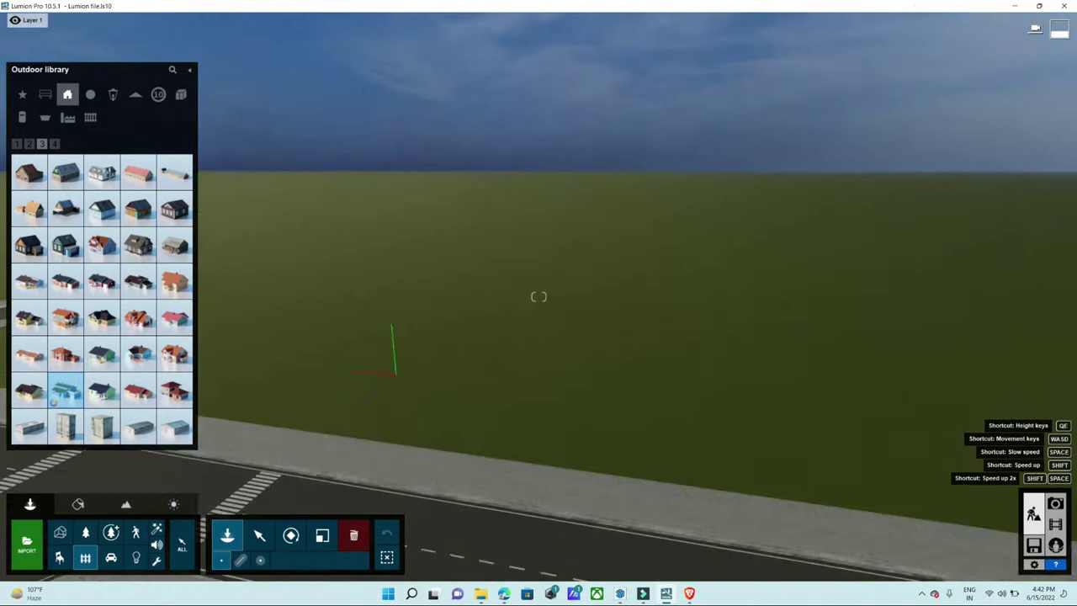
{"action": "right_click_drag", "start_coordinate": [538, 296], "coordinate": [538, 296]}
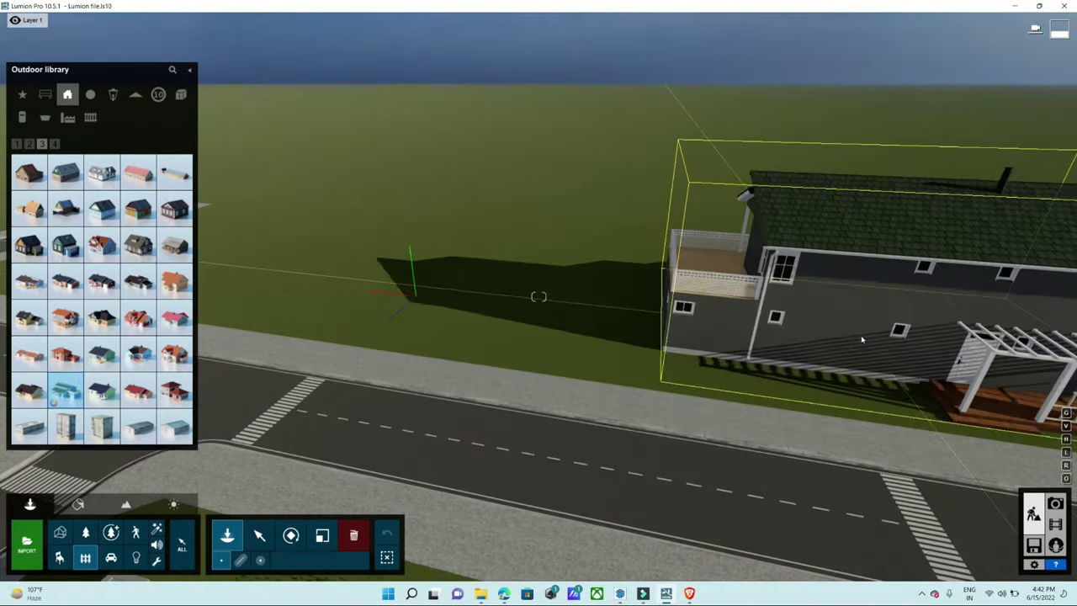
- Place the grey house by the road, then add House RU 004 rotated toward the road and enlarged
{"action": "left_click", "coordinate": [862, 334]}
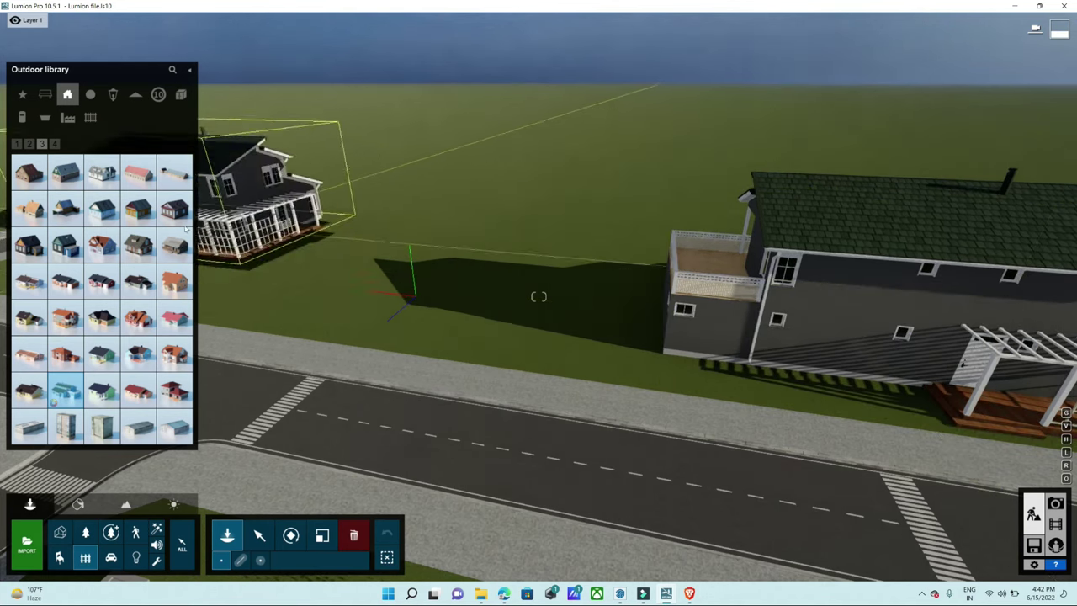
{"action": "left_click", "coordinate": [34, 248]}
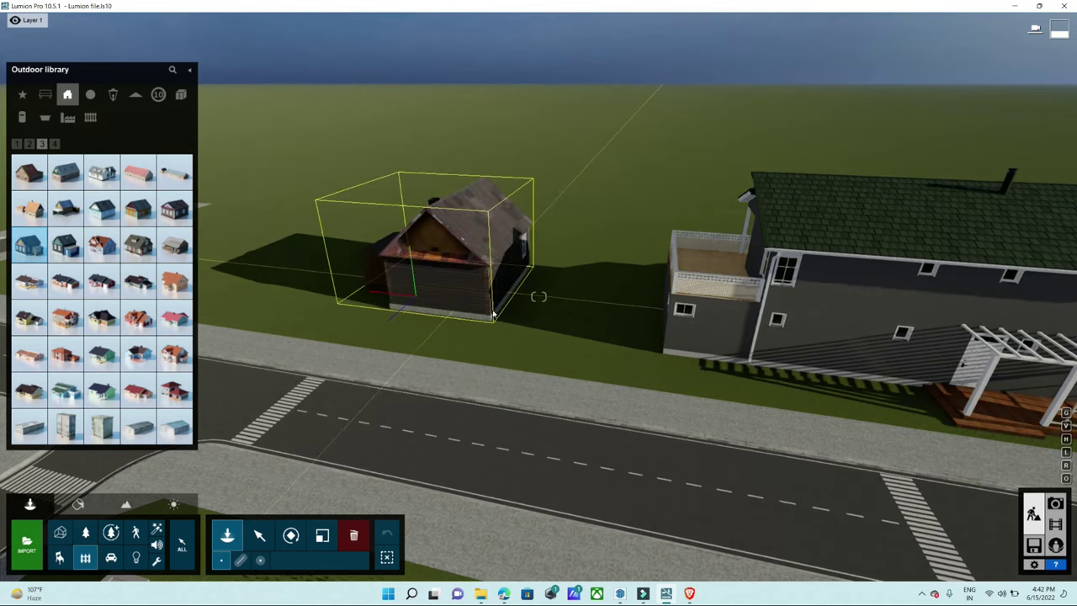
{"action": "key", "text": "r"}
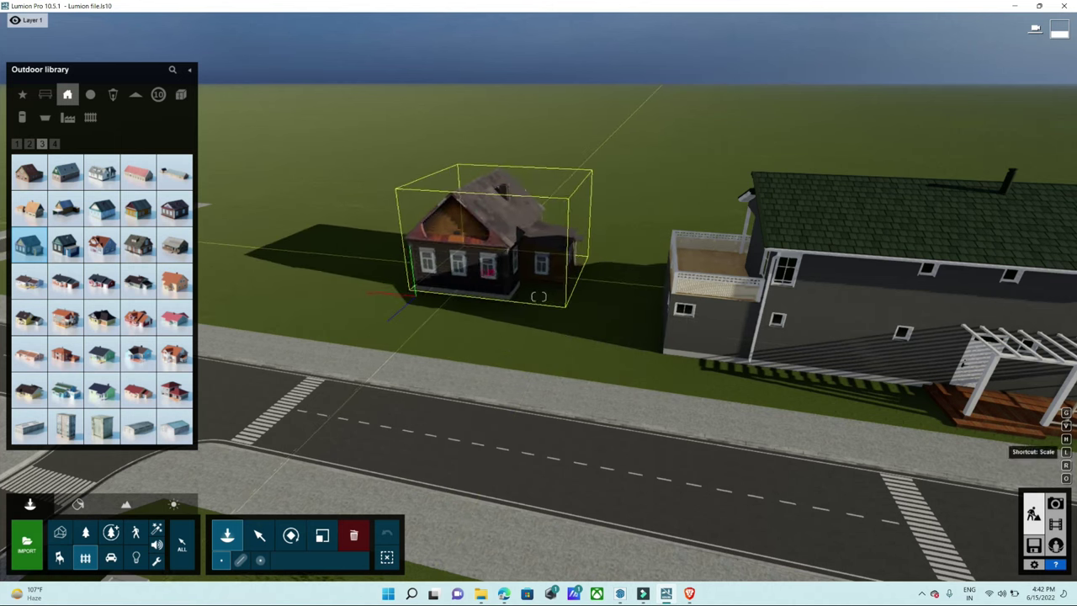
{"action": "key", "text": "l"}
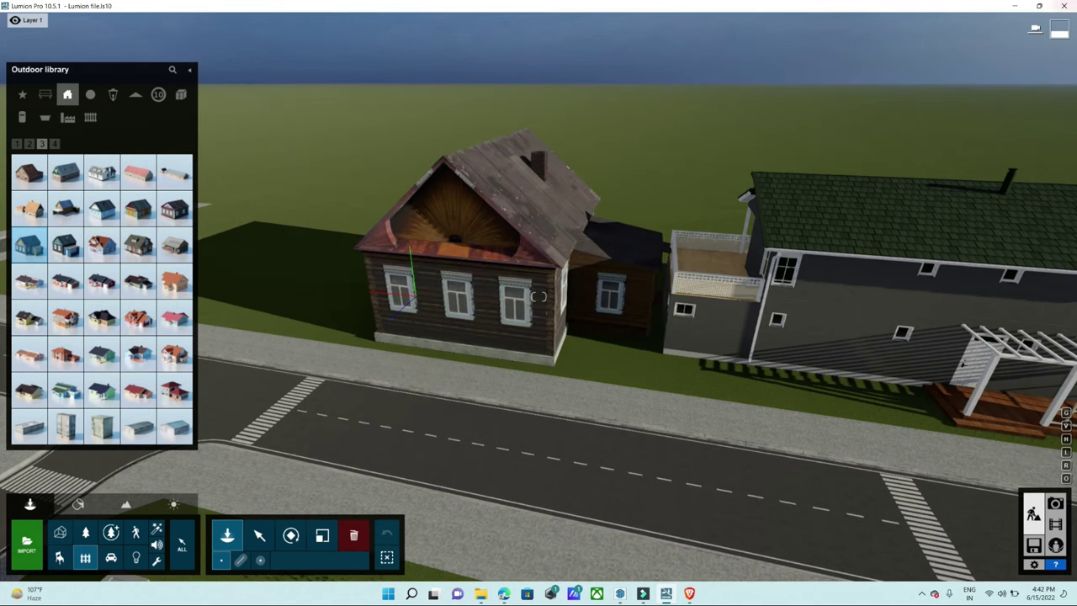
- Browse the building pages and try House NL 007 beside the wooden house
{"action": "left_click", "coordinate": [56, 145]}
{"action": "mouse_move", "coordinate": [102, 173]}
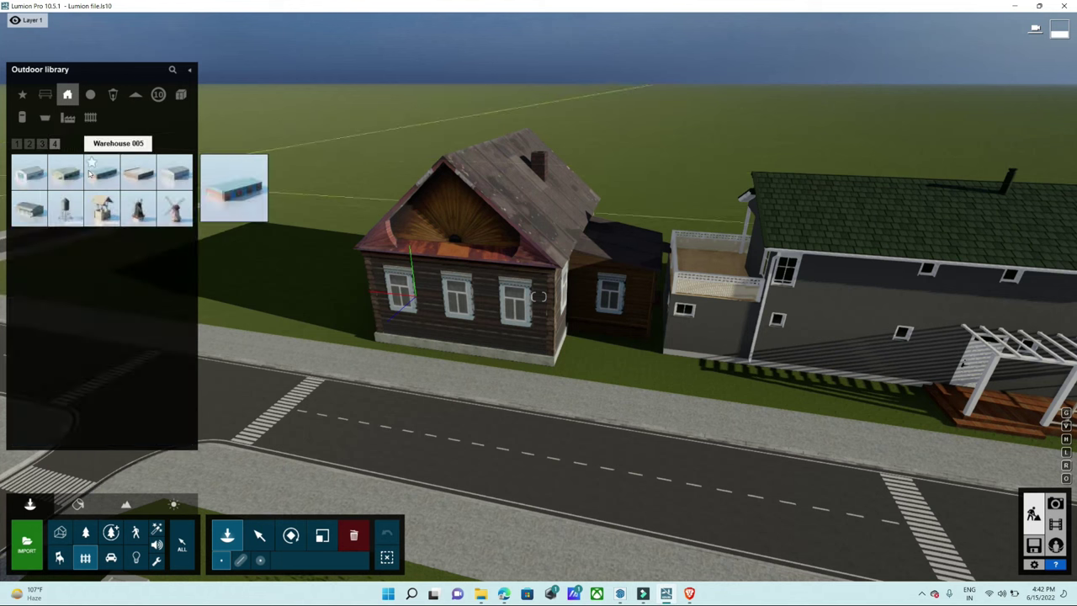
{"action": "left_click", "coordinate": [30, 145]}
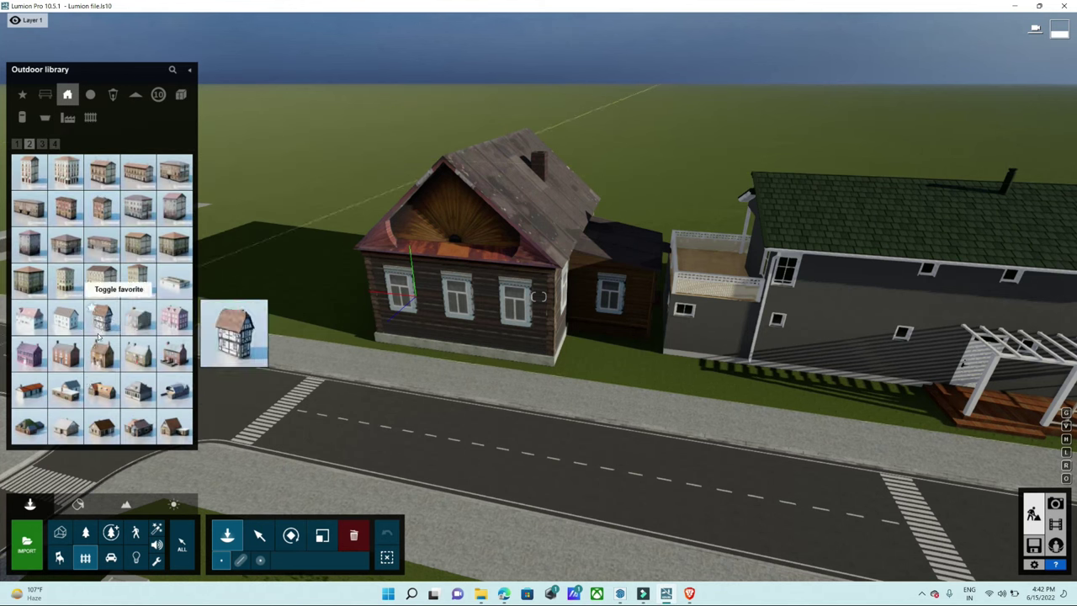
{"action": "left_click", "coordinate": [102, 431]}
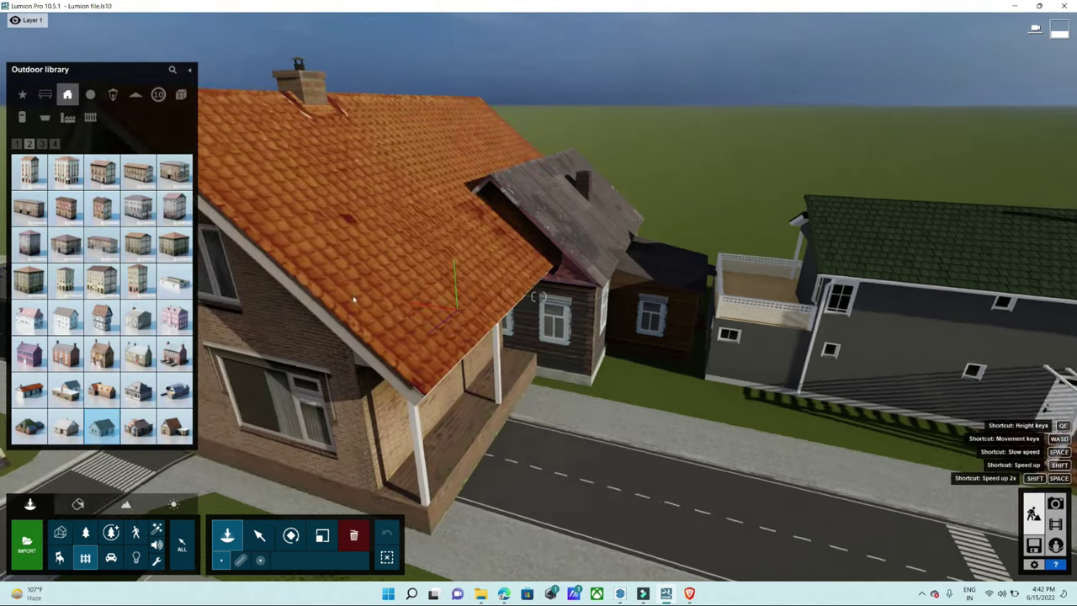
{"action": "left_click_drag", "start_coordinate": [439, 209], "coordinate": [390, 255]}
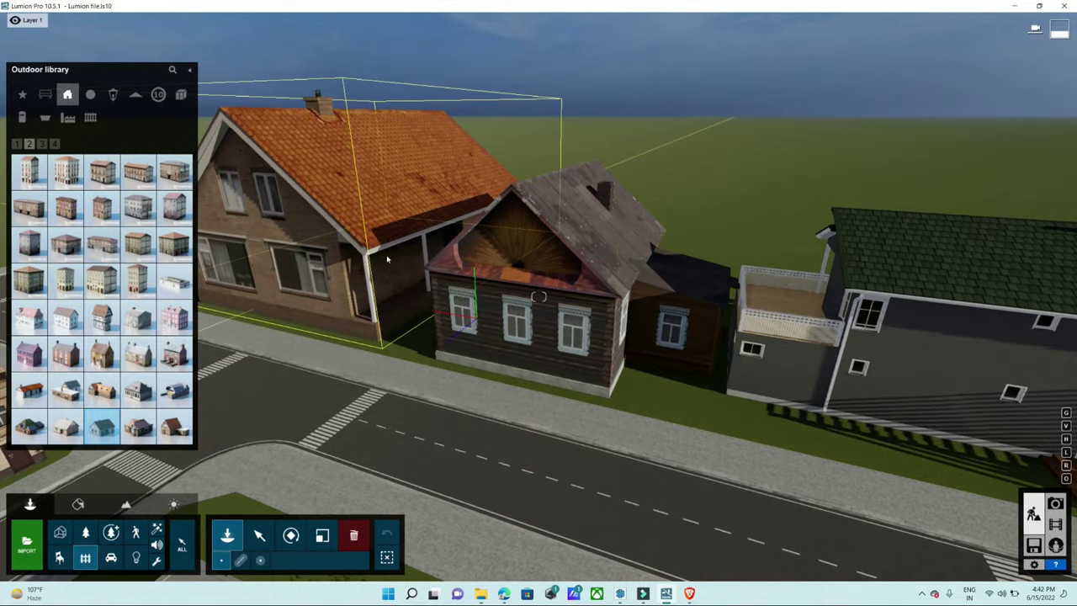
{"action": "right_click_drag", "start_coordinate": [390, 255], "coordinate": [389, 303]}
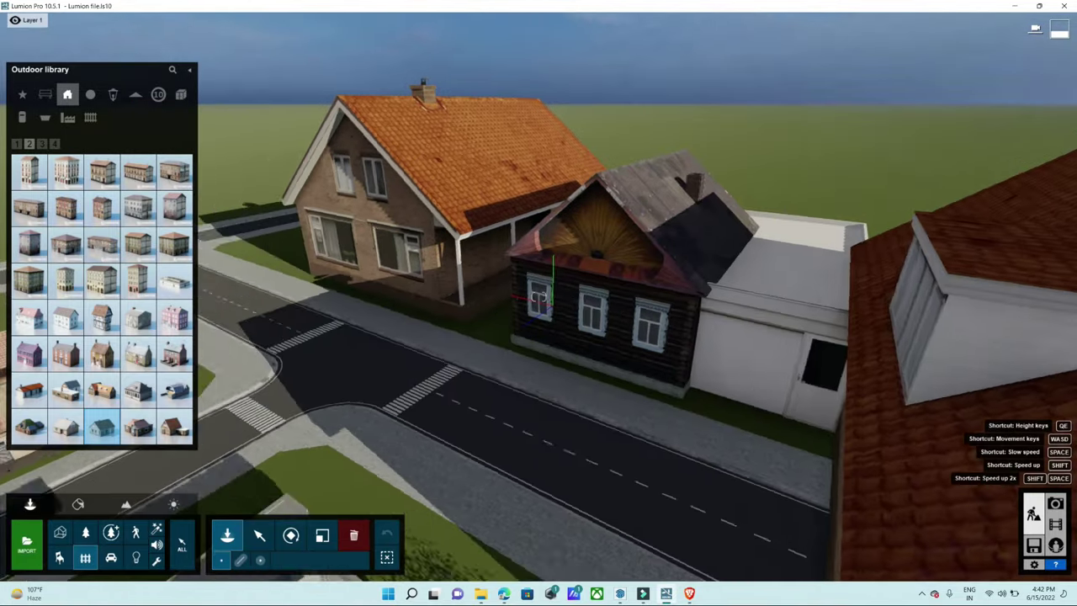
{"action": "scroll", "coordinate": [538, 296], "scroll_direction": "down", "scroll_amount": 5}
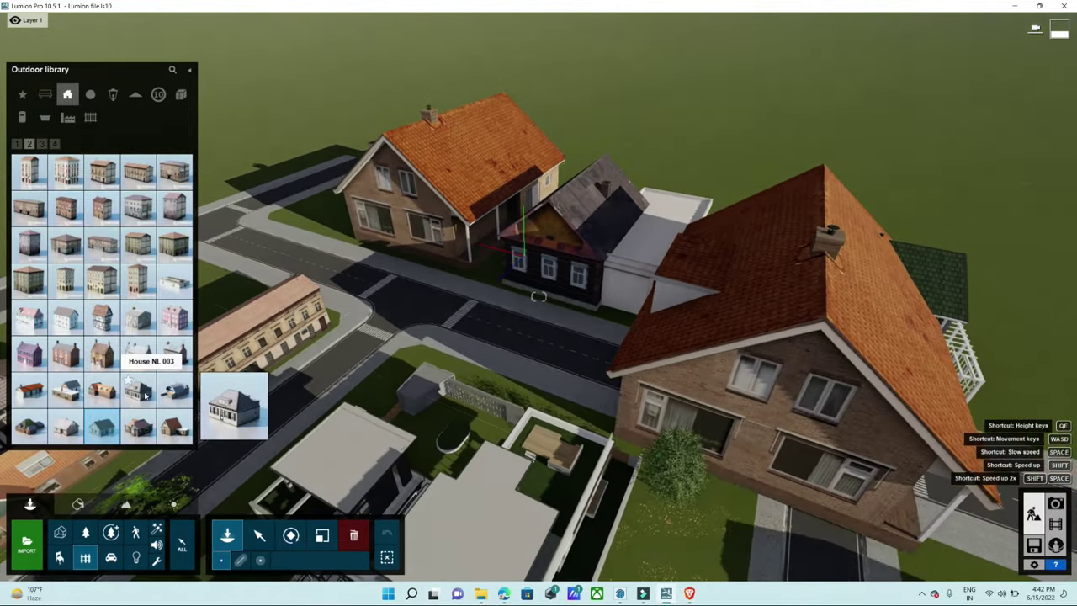
- Resize House NL 008 and place it on the upper-left street block
{"action": "left_click", "coordinate": [139, 389]}
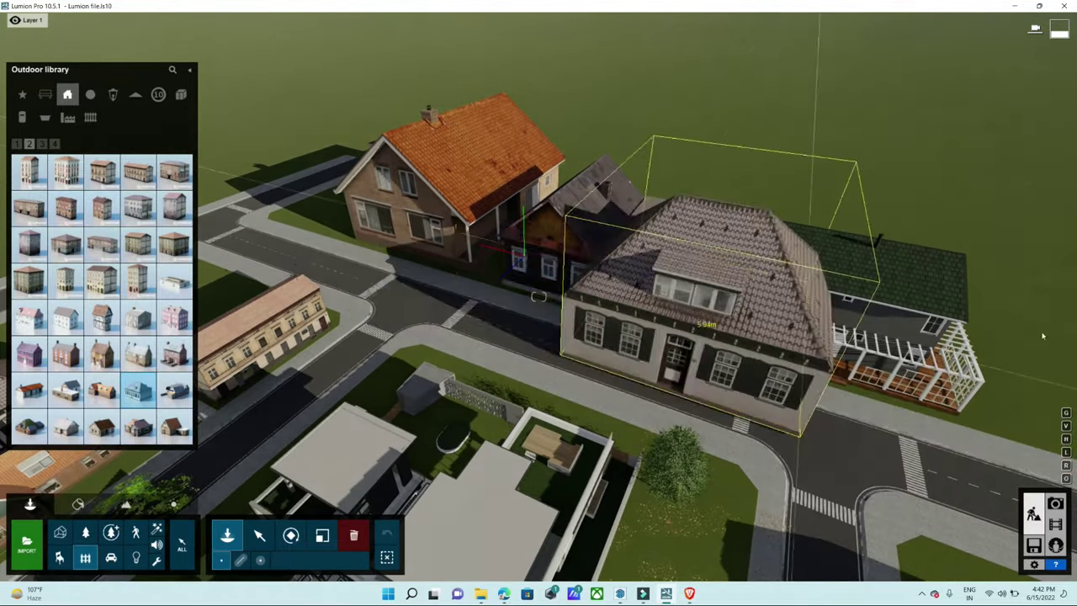
{"action": "right_click_drag", "start_coordinate": [539, 297], "coordinate": [638, 171]}
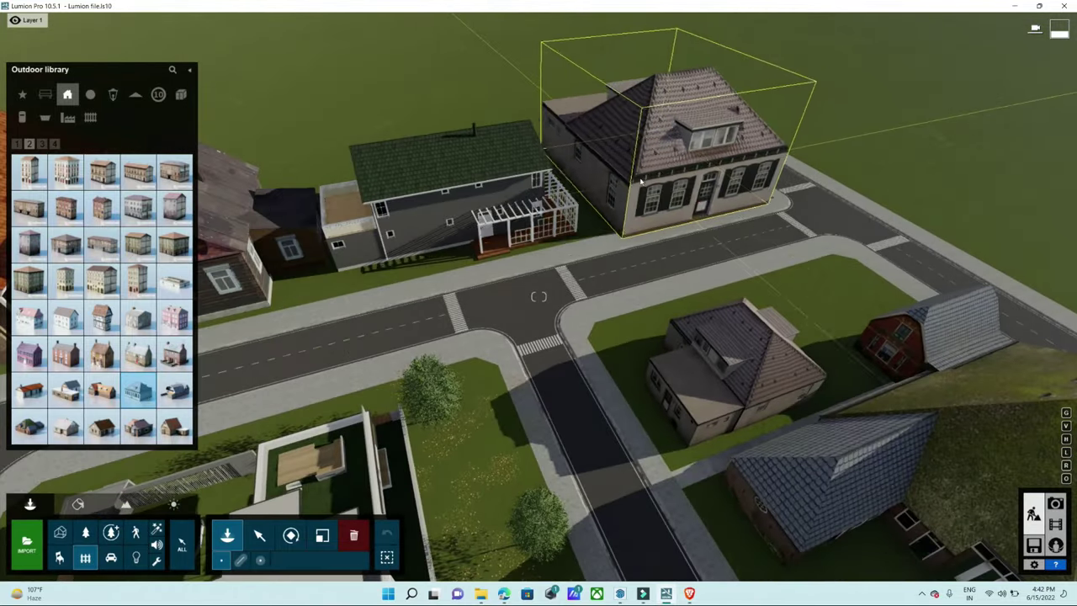
{"action": "right_click_drag", "start_coordinate": [635, 174], "coordinate": [471, 126]}
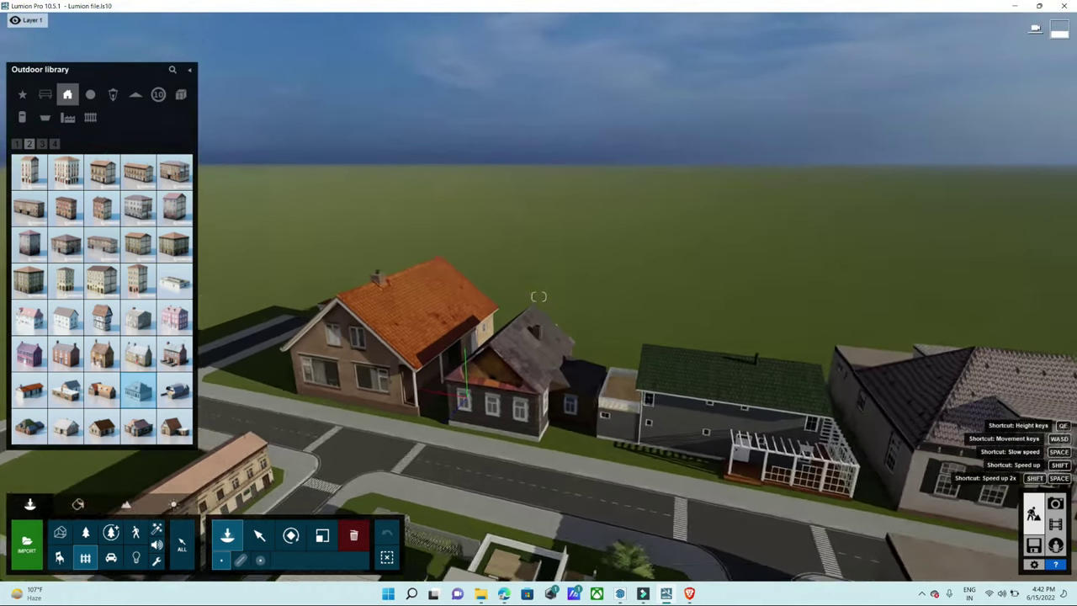
{"action": "right_click_drag", "start_coordinate": [538, 296], "coordinate": [382, 172]}
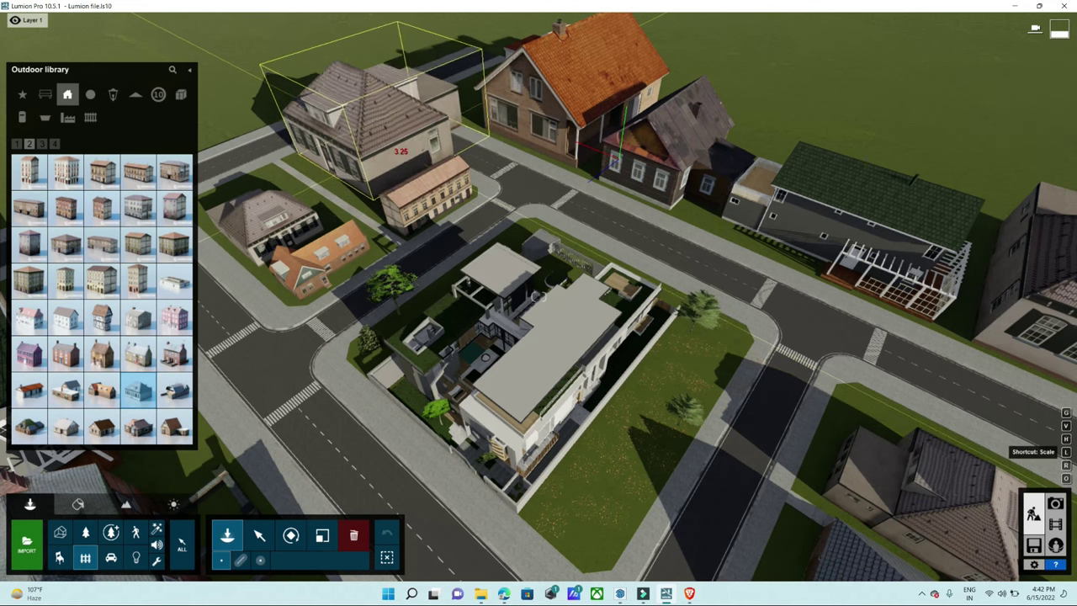
{"action": "key", "text": "l"}
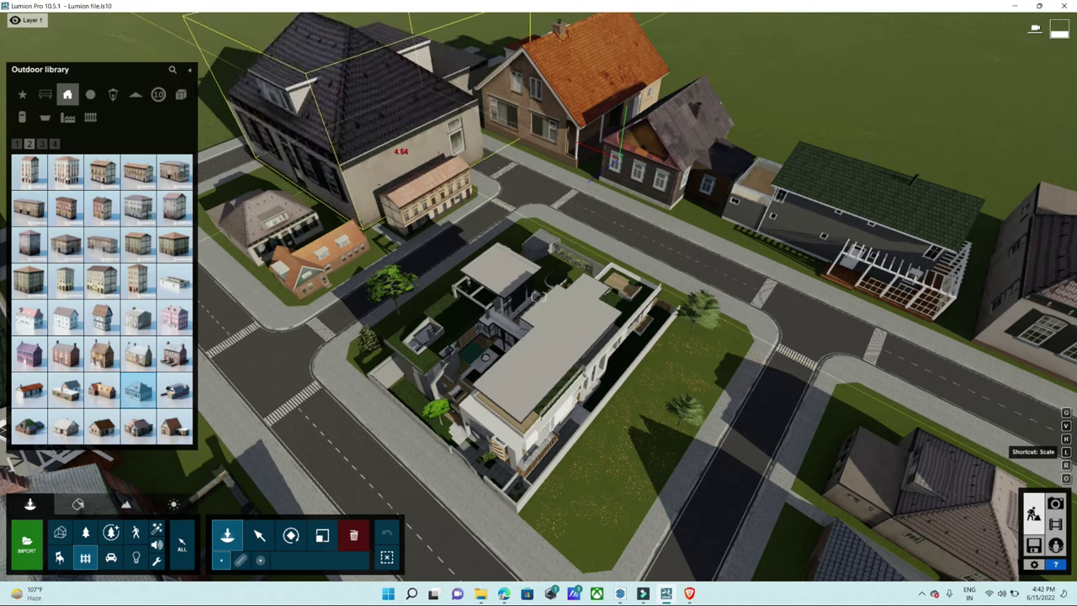
{"action": "key", "text": "l"}
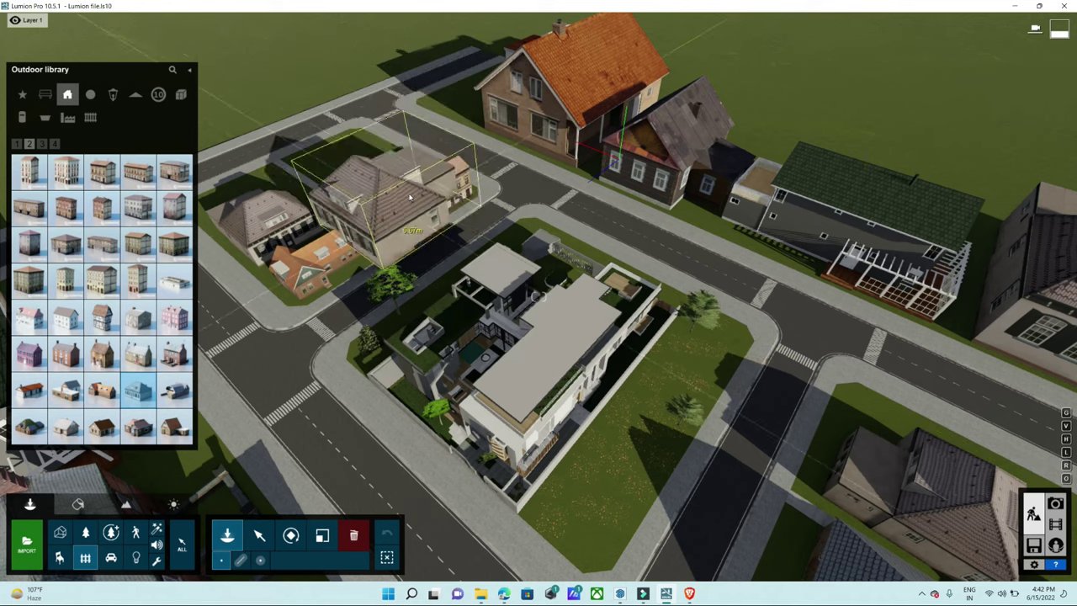
{"action": "key", "text": "l"}
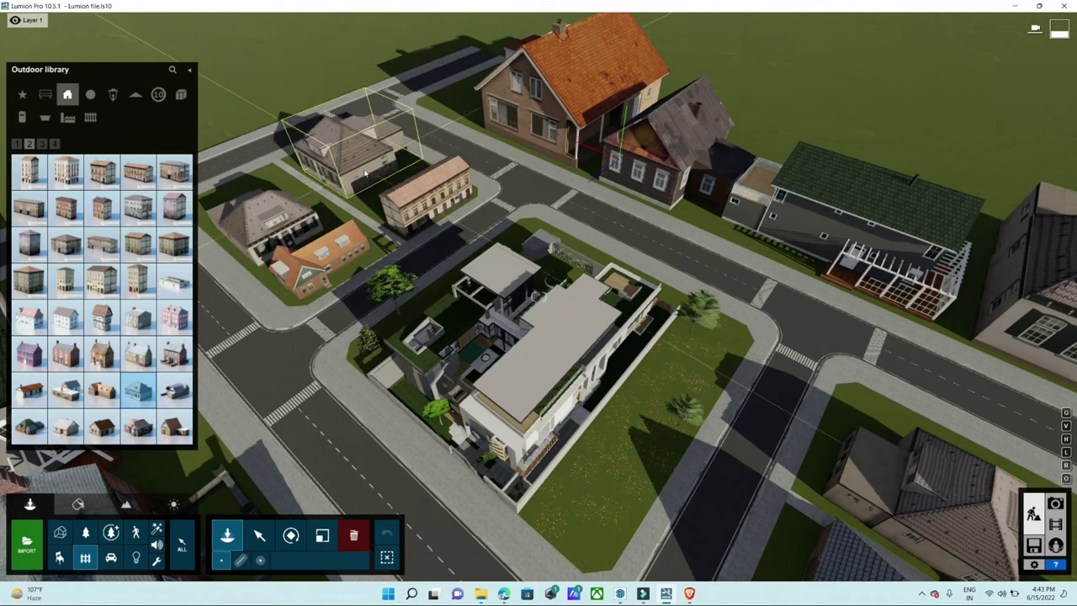
{"action": "left_click", "coordinate": [381, 171]}
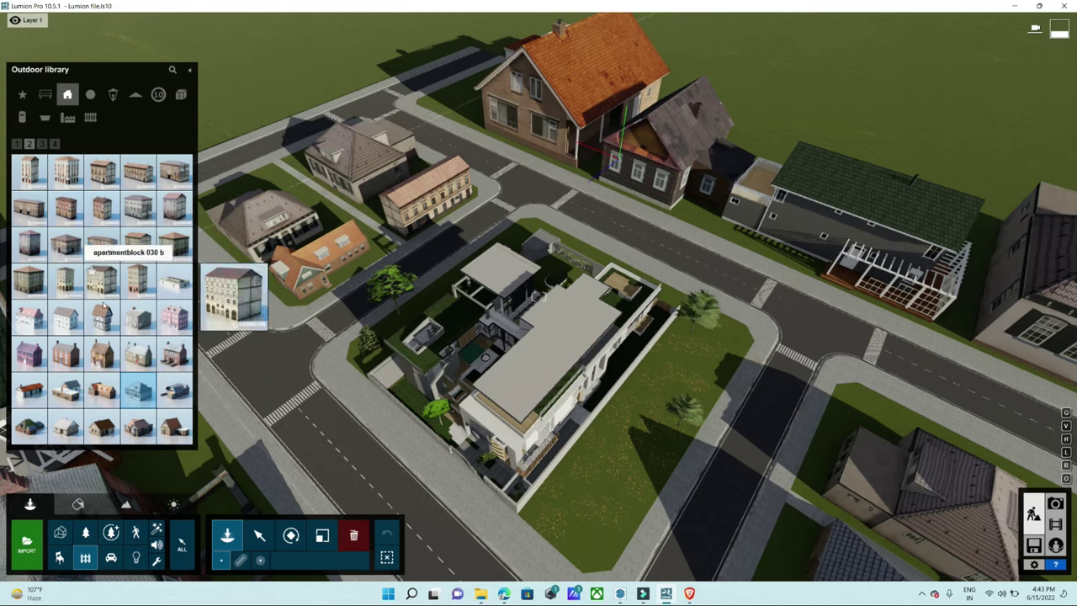
- Choose the EasternWhitePine from the Nature library's Conifers category
{"action": "left_click", "coordinate": [85, 533]}
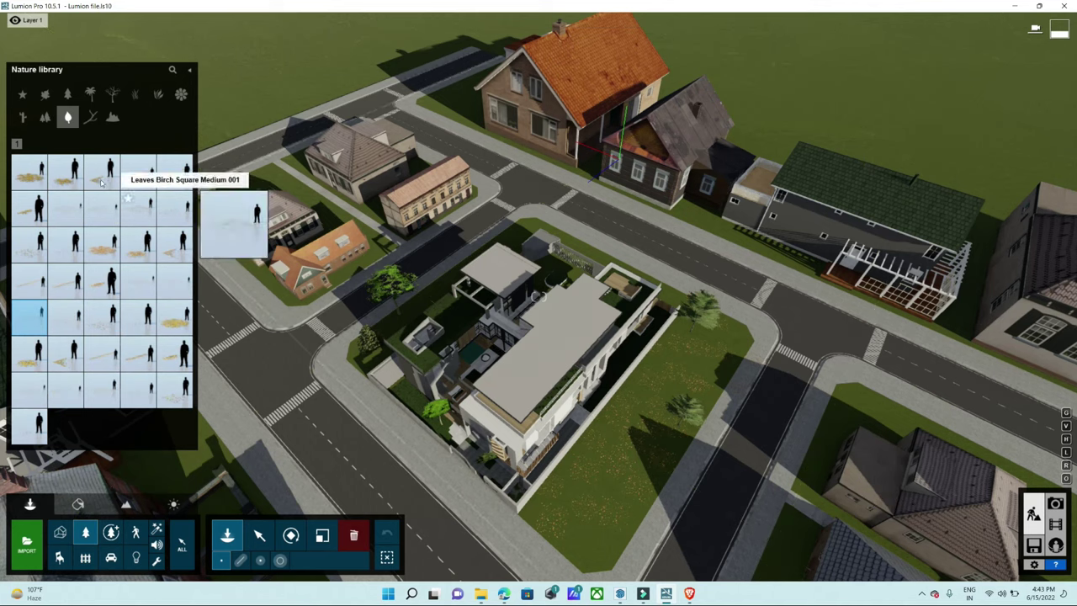
{"action": "left_click", "coordinate": [69, 95]}
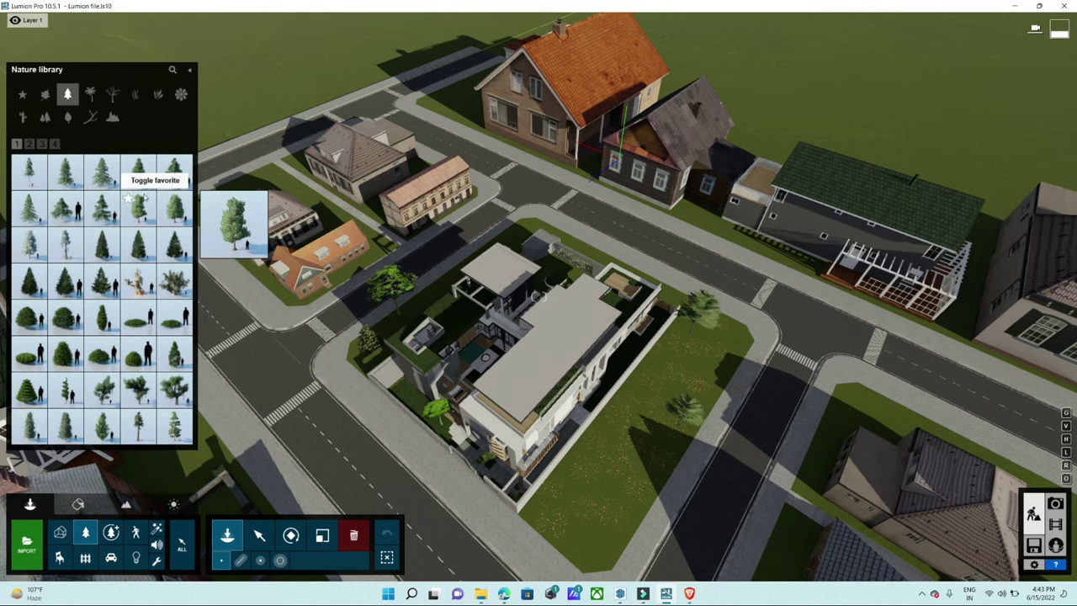
{"action": "left_click", "coordinate": [139, 245]}
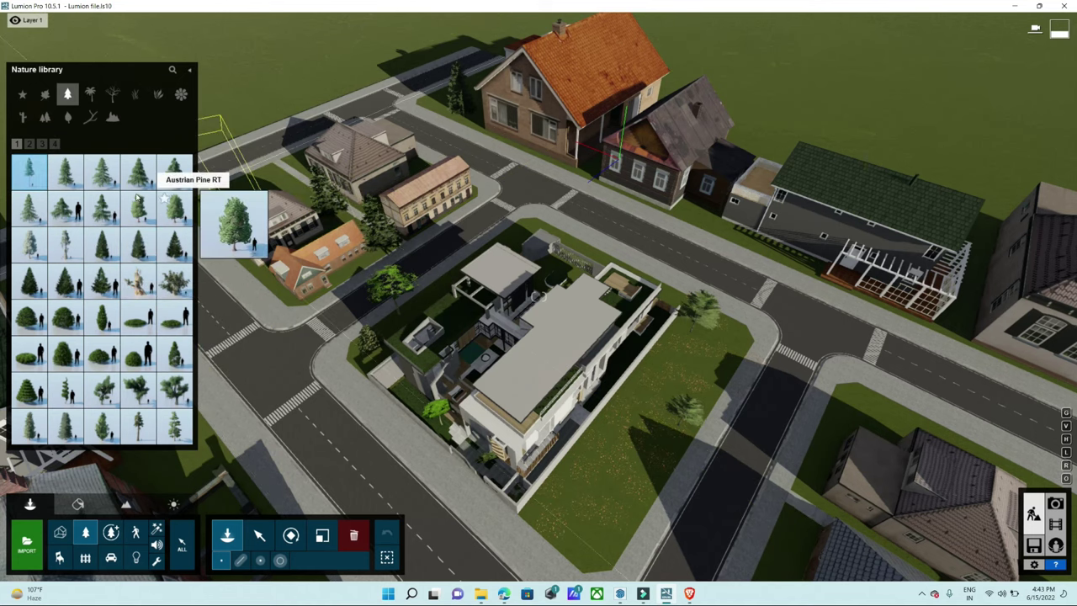
{"action": "left_click", "coordinate": [176, 433]}
- Flip through the other pages of the tree library
{"action": "scroll", "coordinate": [336, 196], "scroll_direction": "up", "scroll_amount": 3}
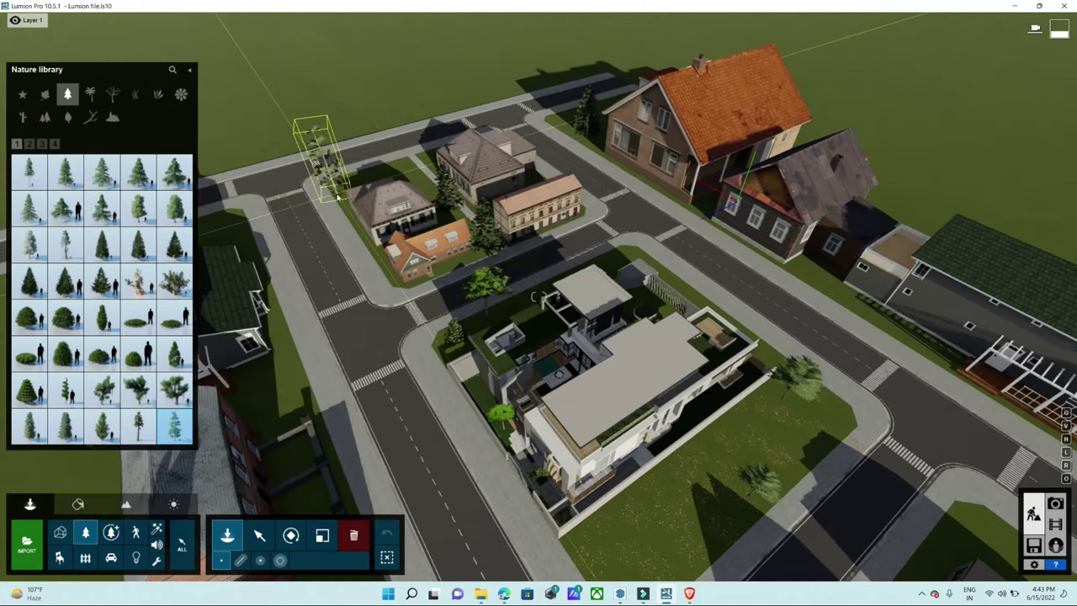
{"action": "left_click", "coordinate": [31, 145]}
{"action": "left_click", "coordinate": [52, 145]}
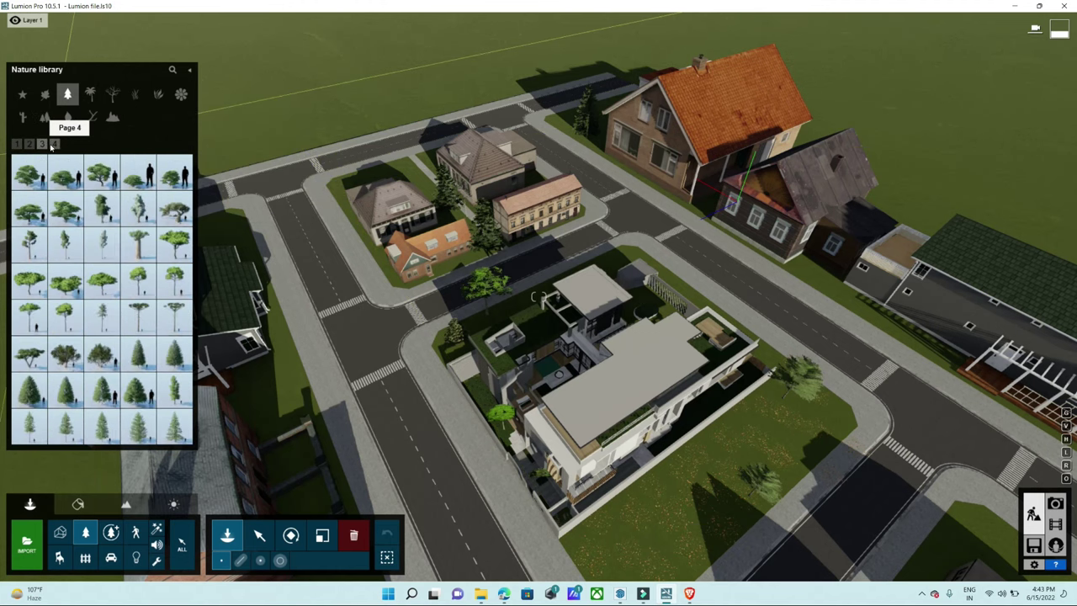
{"action": "left_click", "coordinate": [55, 144]}
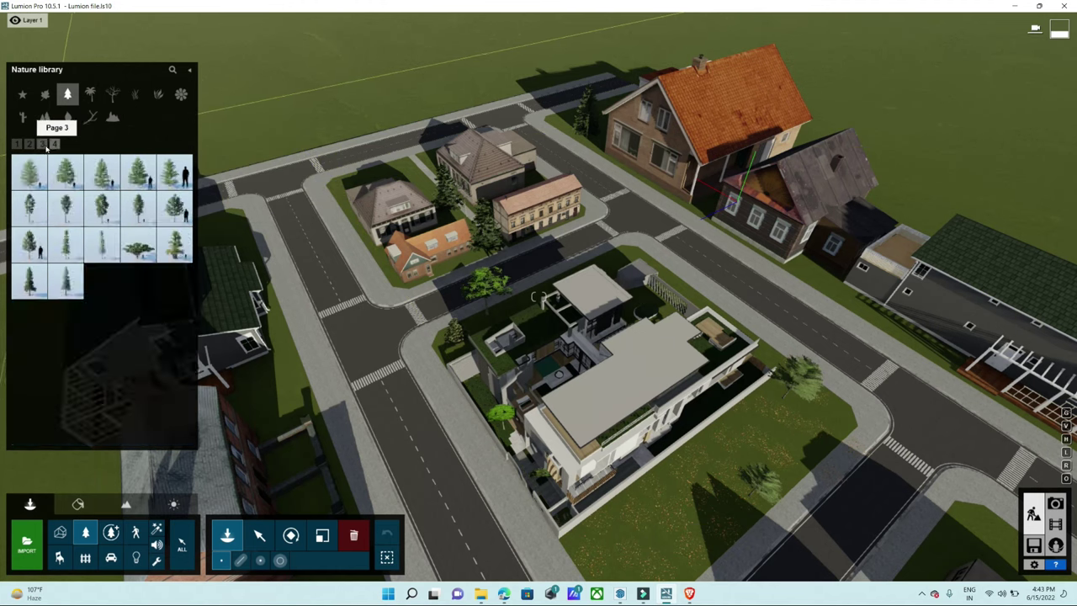
{"action": "left_click", "coordinate": [44, 145]}
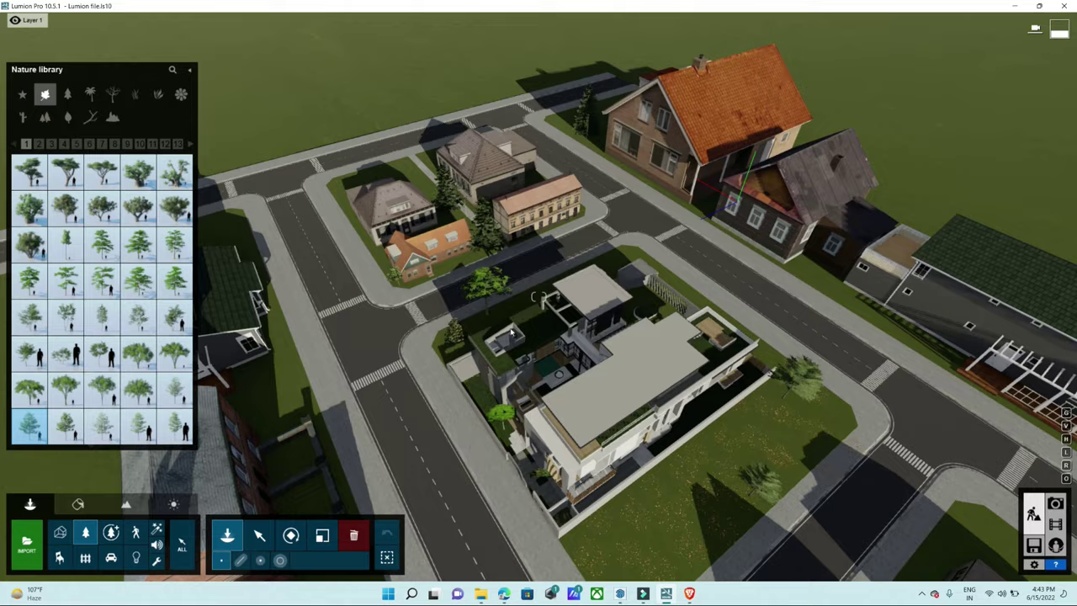
{"action": "key", "text": "w"}
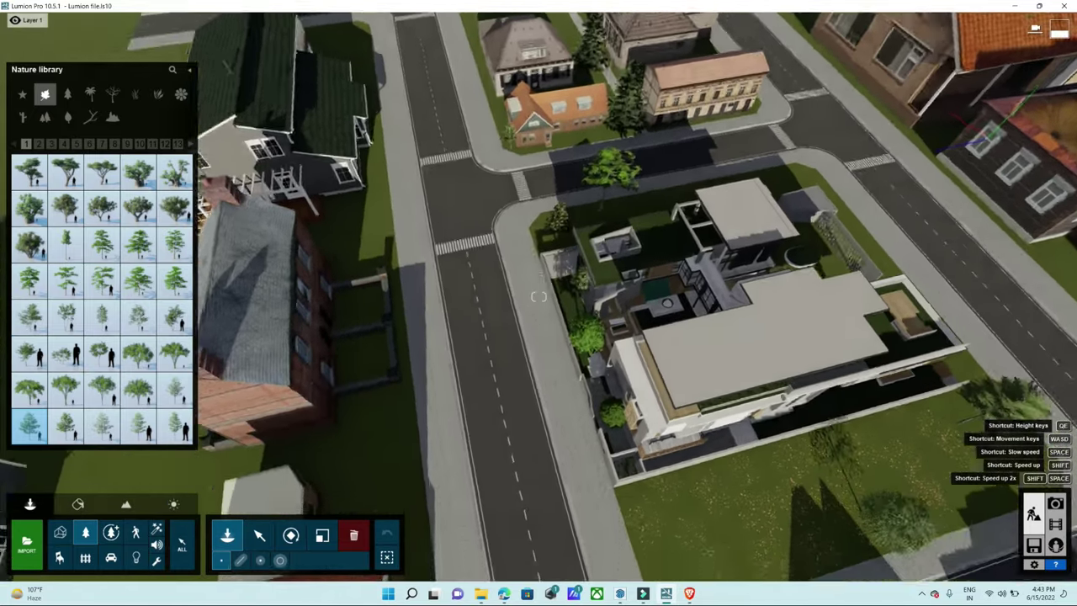
{"action": "key", "text": "w"}
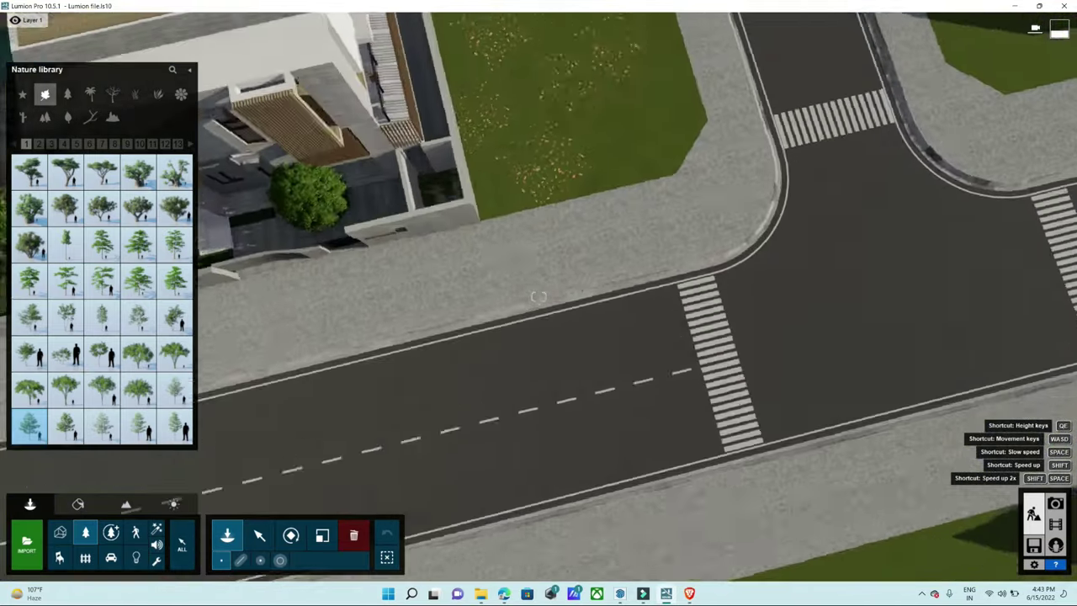
{"action": "key", "text": "w"}
{"action": "right_click_drag", "start_coordinate": [538, 296], "coordinate": [538, 296]}
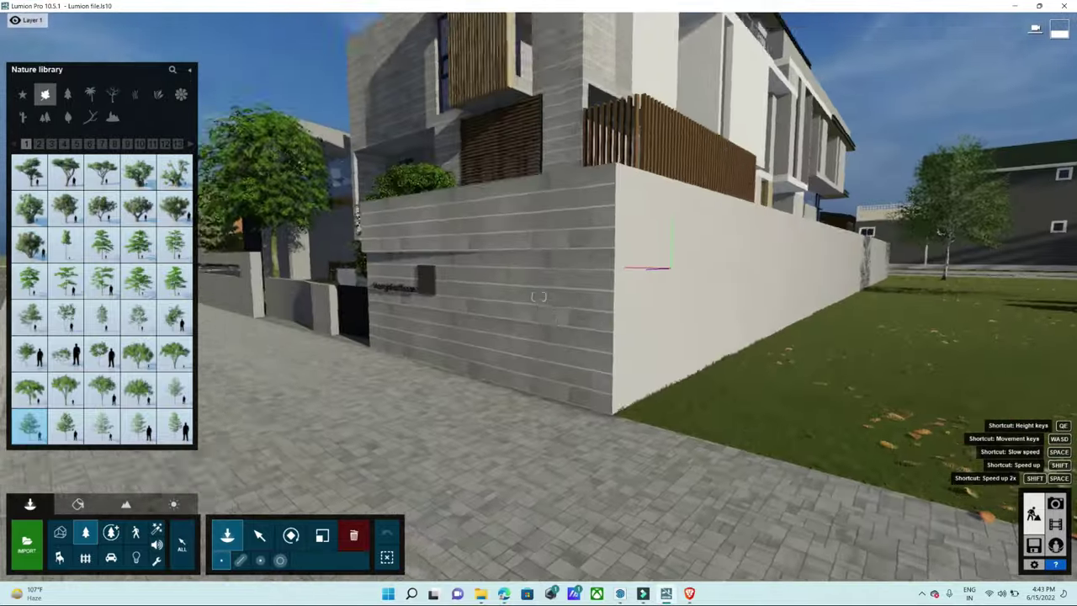
{"action": "key", "text": "s"}
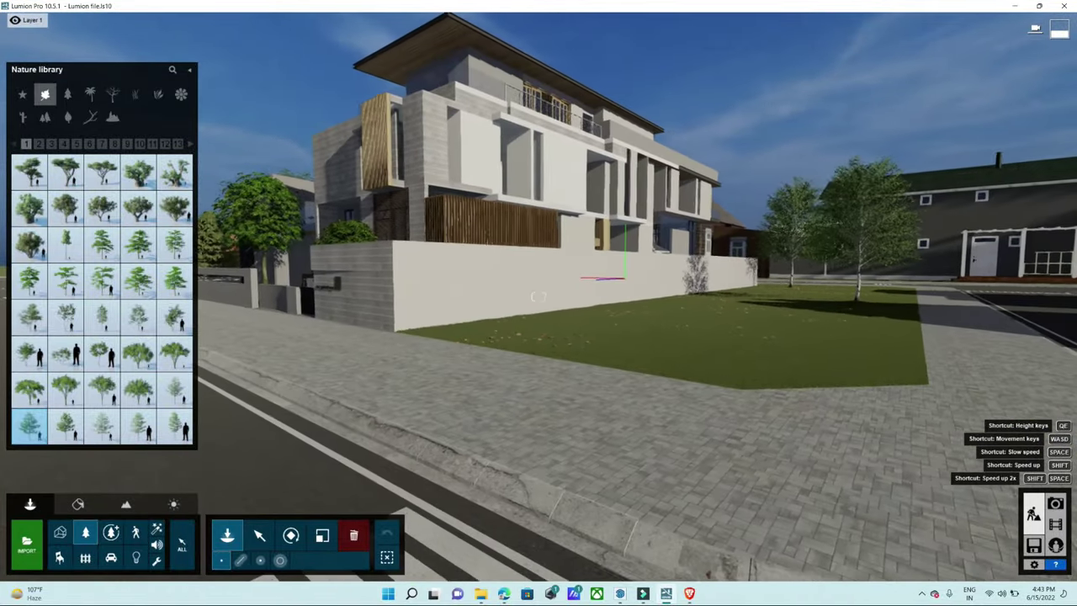
{"action": "key", "text": "s"}
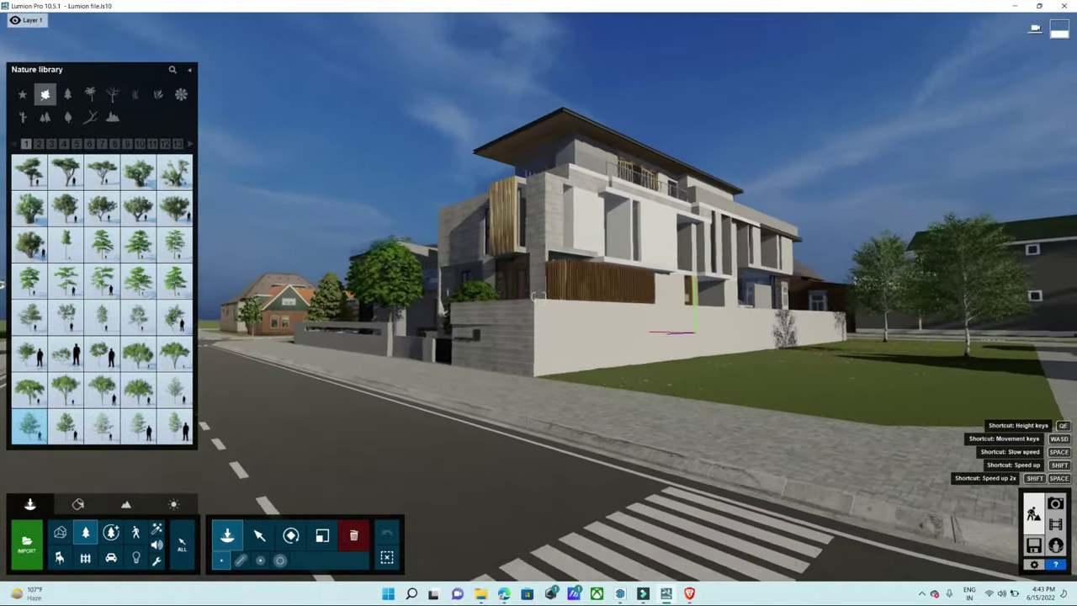
{"action": "key", "text": "w"}
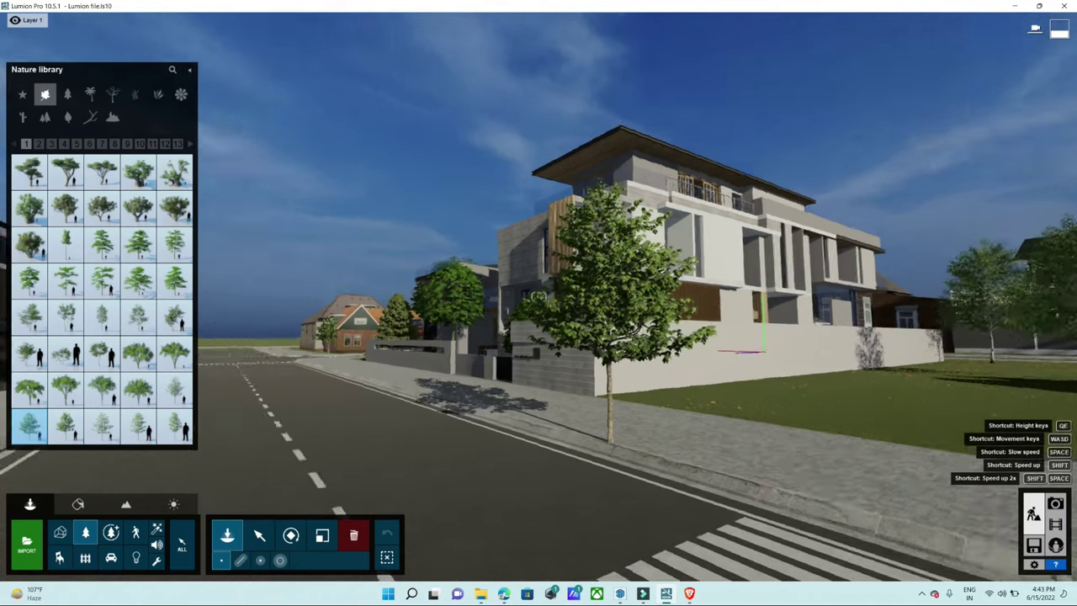
{"action": "right_click_drag", "start_coordinate": [639, 403], "coordinate": [525, 413]}
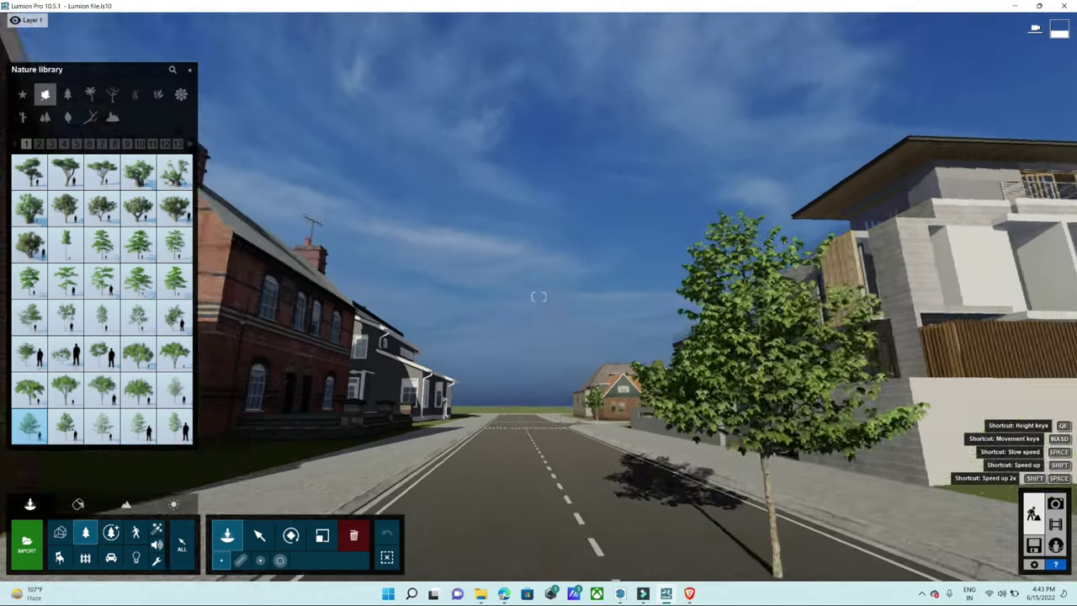
{"action": "right_click_drag", "start_coordinate": [567, 358], "coordinate": [568, 252]}
{"action": "right_click_drag", "start_coordinate": [538, 296], "coordinate": [649, 467]}
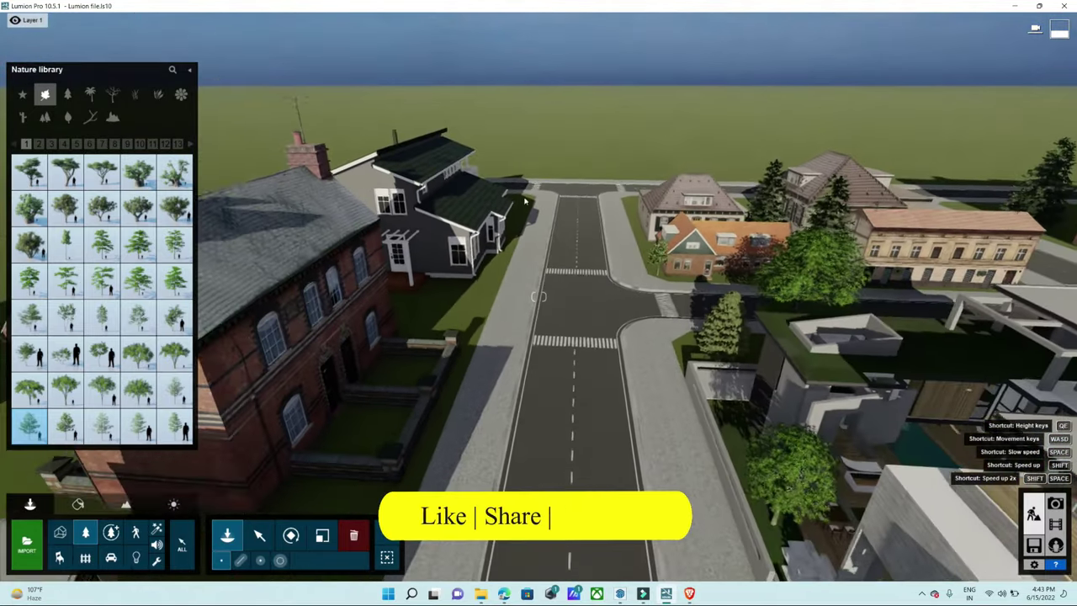
{"action": "right_click_drag", "start_coordinate": [650, 467], "coordinate": [649, 319]}
{"action": "key", "text": "w"}
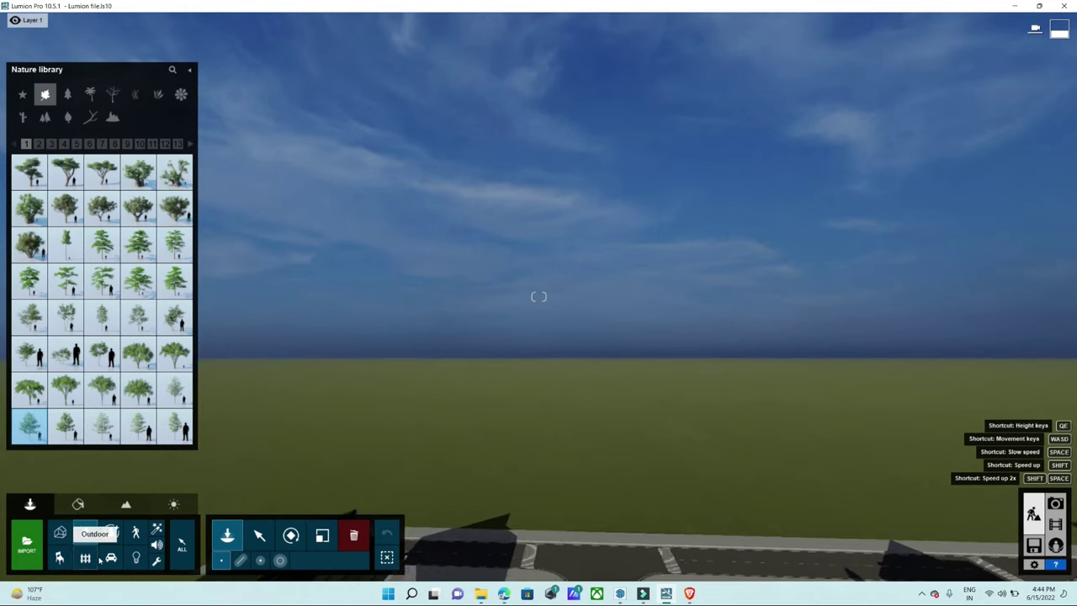
- Place two brick houses along the far street and select the pink House GB 001 townhouse
{"action": "right_click_drag", "start_coordinate": [514, 448], "coordinate": [467, 246]}
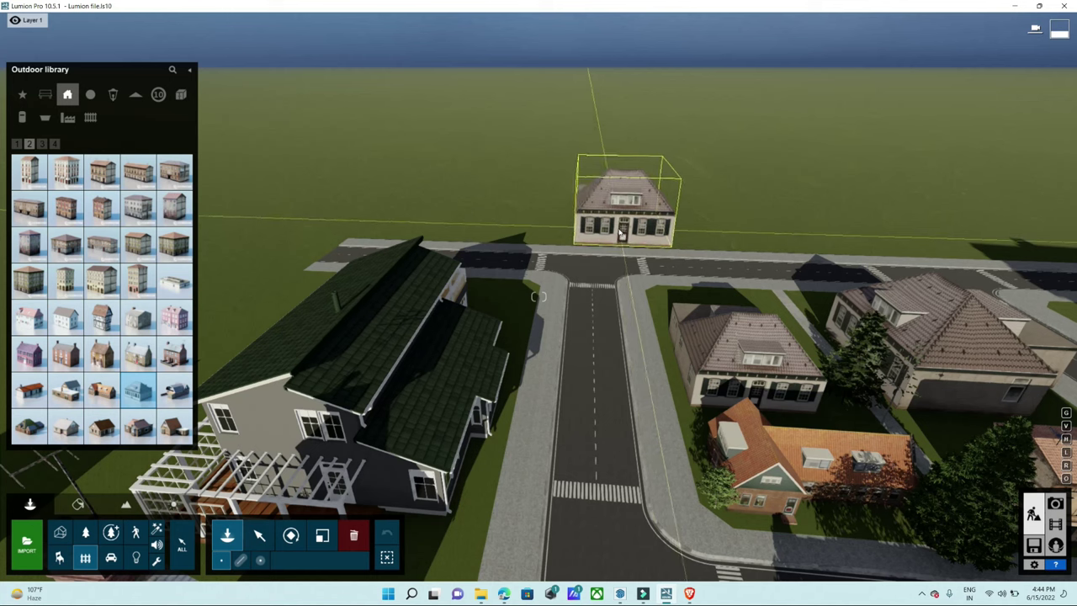
{"action": "left_click", "coordinate": [138, 427]}
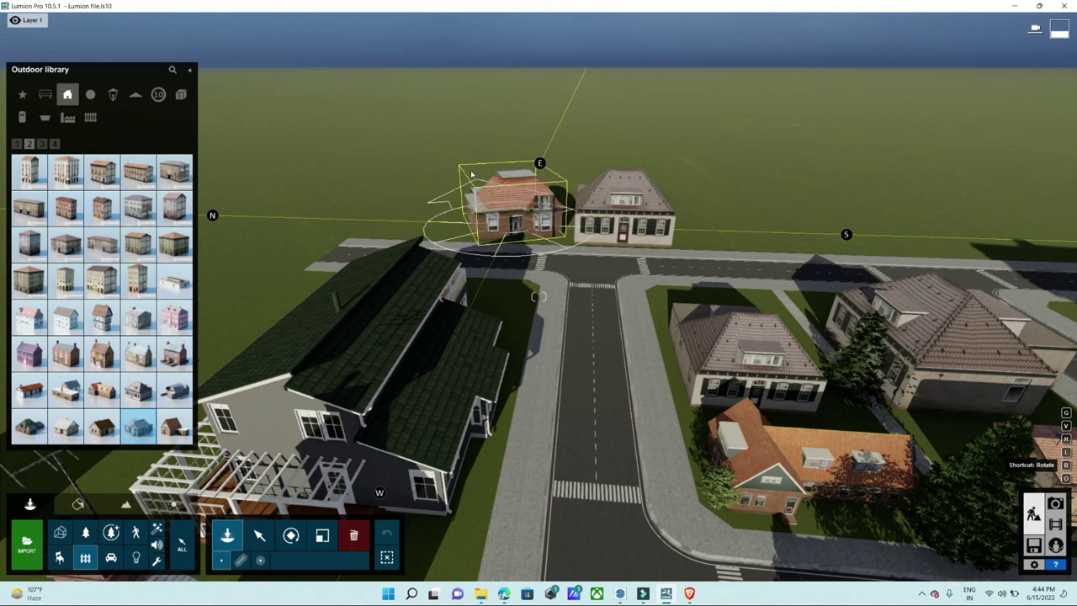
{"action": "left_click", "coordinate": [530, 226]}
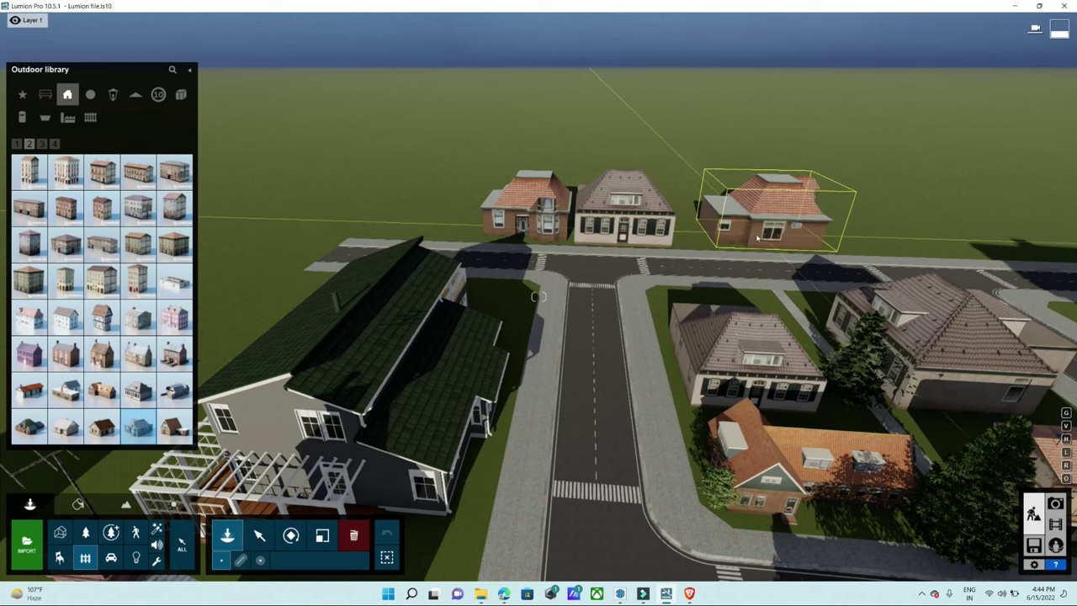
{"action": "left_click", "coordinate": [729, 237]}
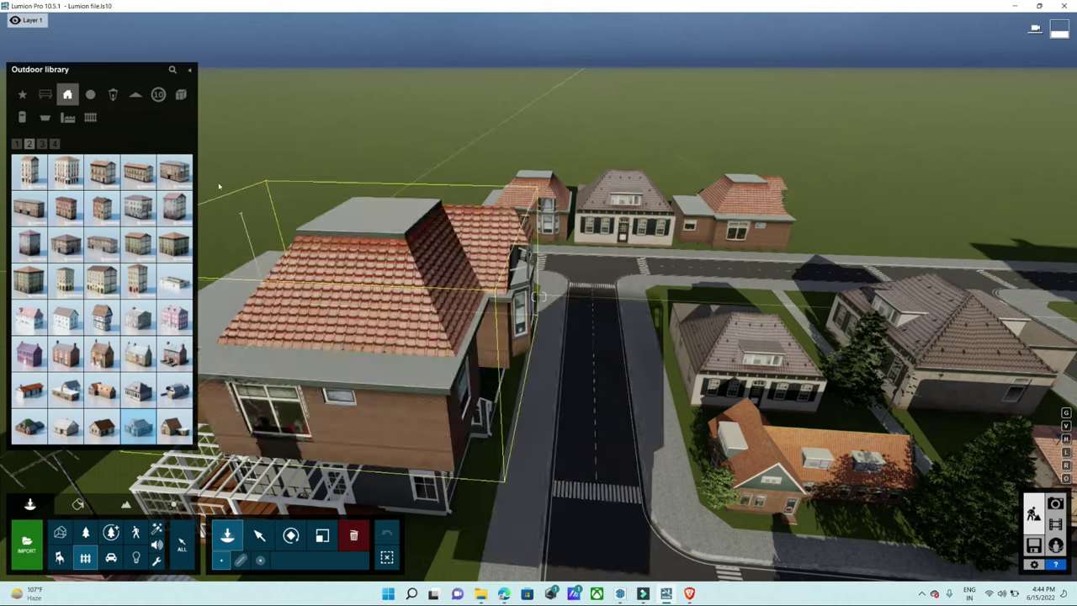
{"action": "left_click", "coordinate": [171, 319]}
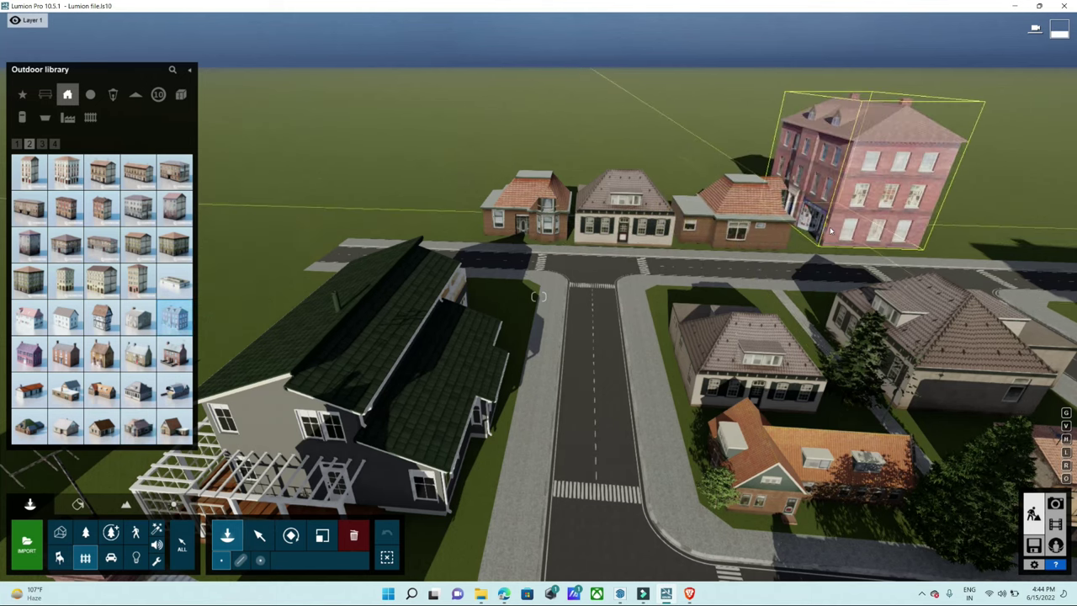
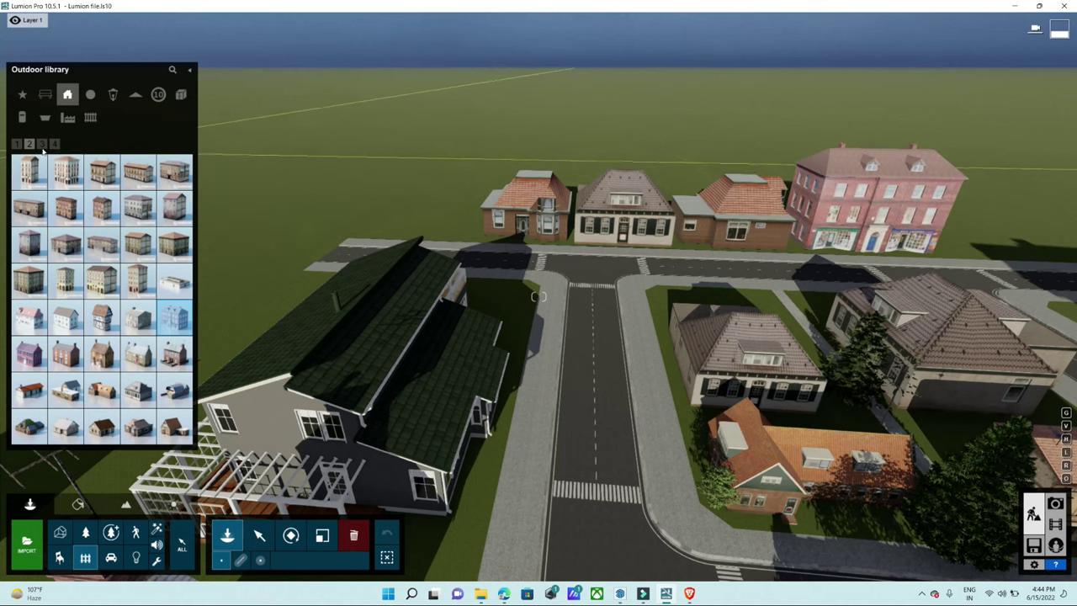
- Place an Outdoor library house at the left end of the roadside row, then centre the modern house
{"action": "left_click", "coordinate": [99, 427]}
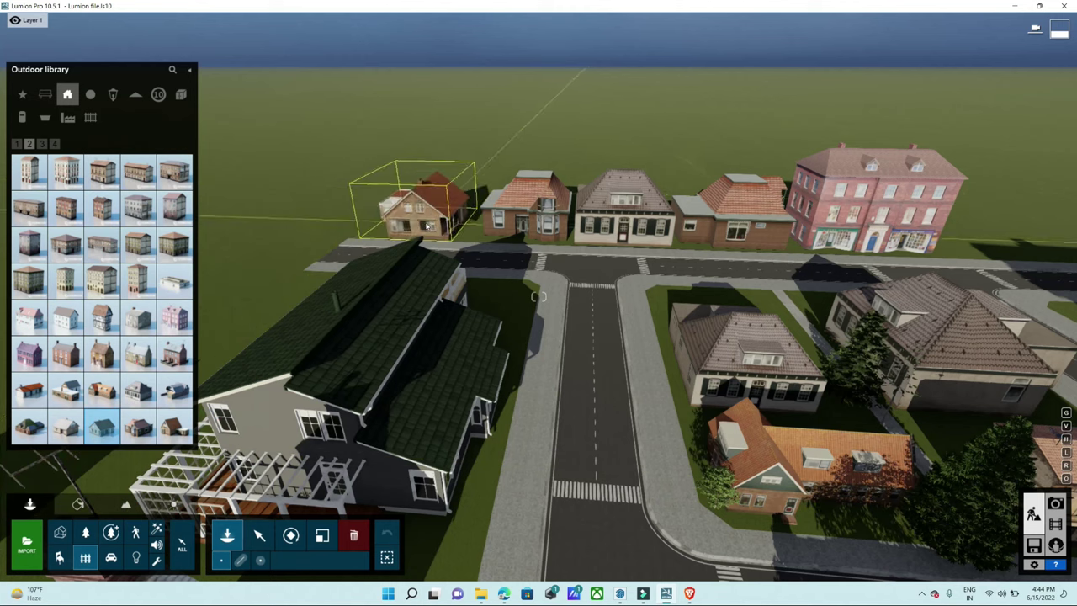
{"action": "left_click", "coordinate": [439, 222]}
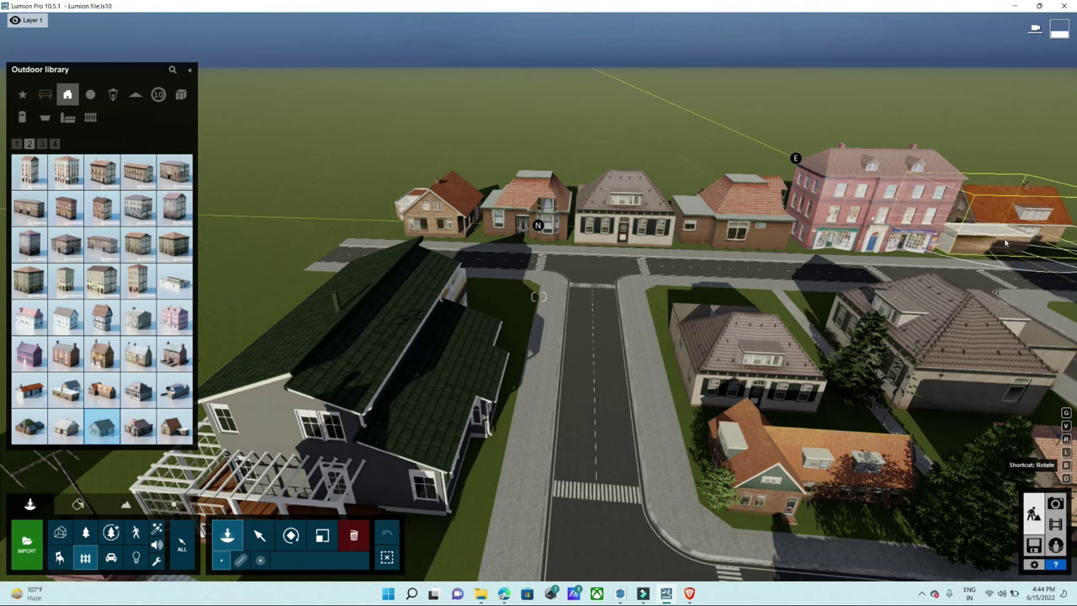
{"action": "right_click_drag", "start_coordinate": [971, 244], "coordinate": [286, 316]}
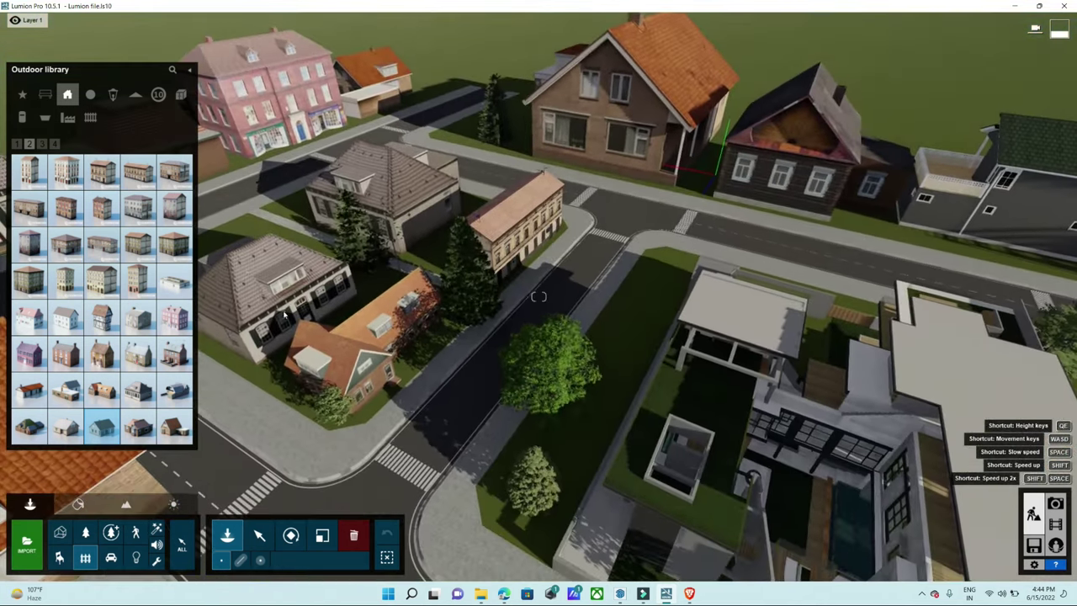
{"action": "right_click_drag", "start_coordinate": [538, 296], "coordinate": [538, 296]}
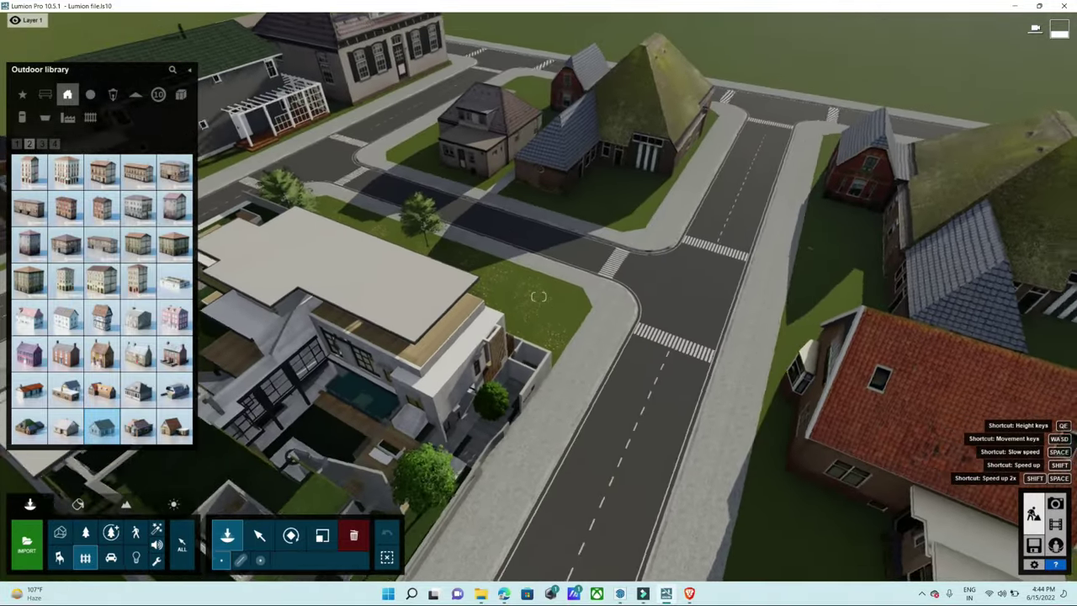
- Select the newly placed house to show its properties
{"action": "key", "text": "s"}
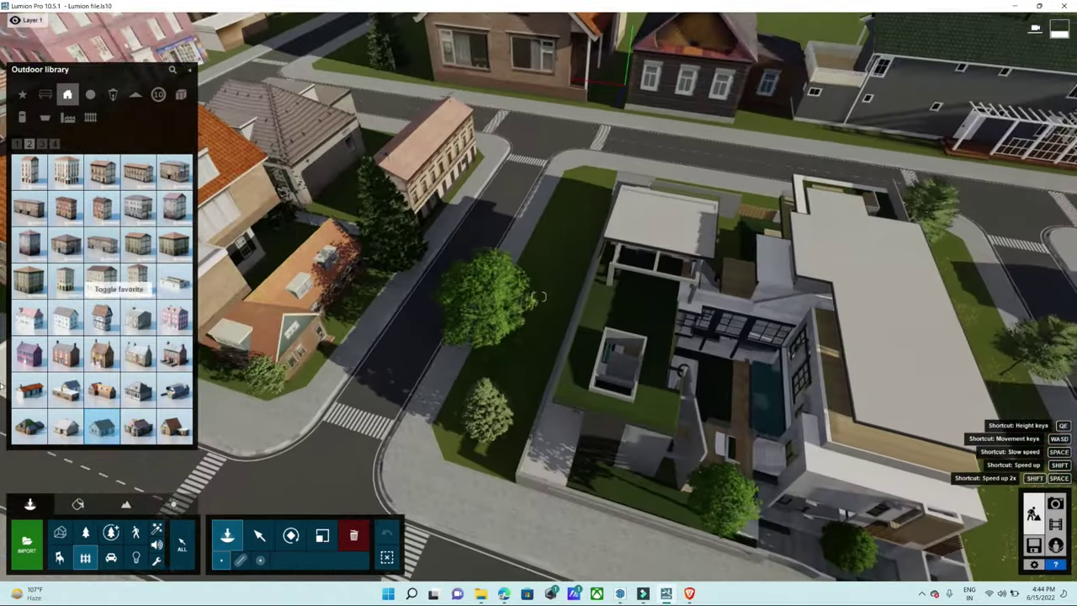
{"action": "left_click", "coordinate": [259, 535]}
{"action": "right_click_drag", "start_coordinate": [639, 286], "coordinate": [827, 273]}
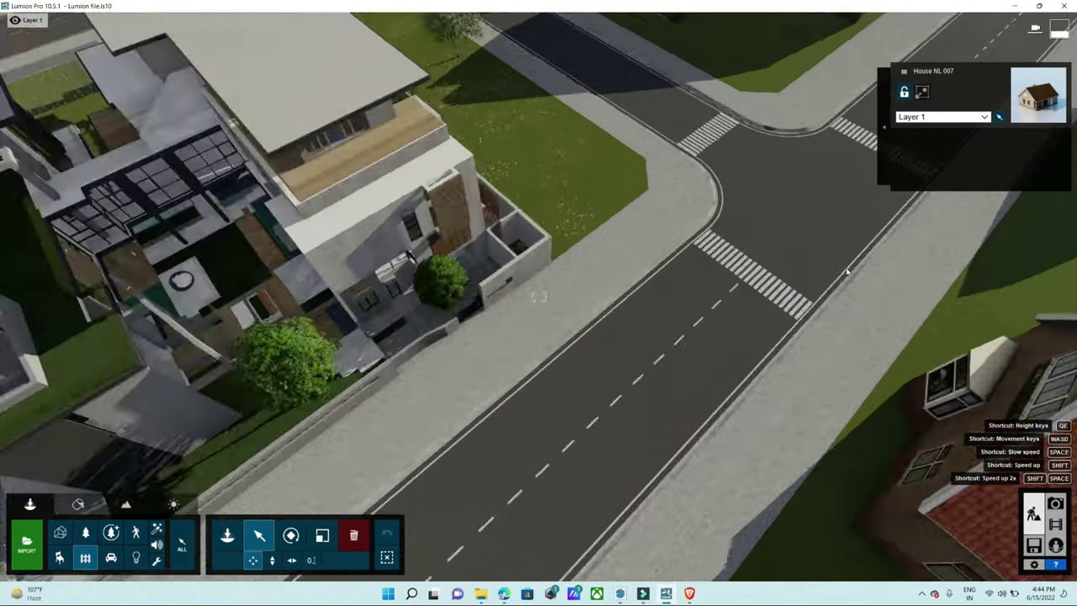
- Fly down to the crosswalk and frame the modern villa and its corner lawn
{"action": "scroll", "coordinate": [847, 271], "scroll_direction": "up", "scroll_amount": 10}
{"action": "right_click_drag", "start_coordinate": [848, 271], "coordinate": [848, 185]}
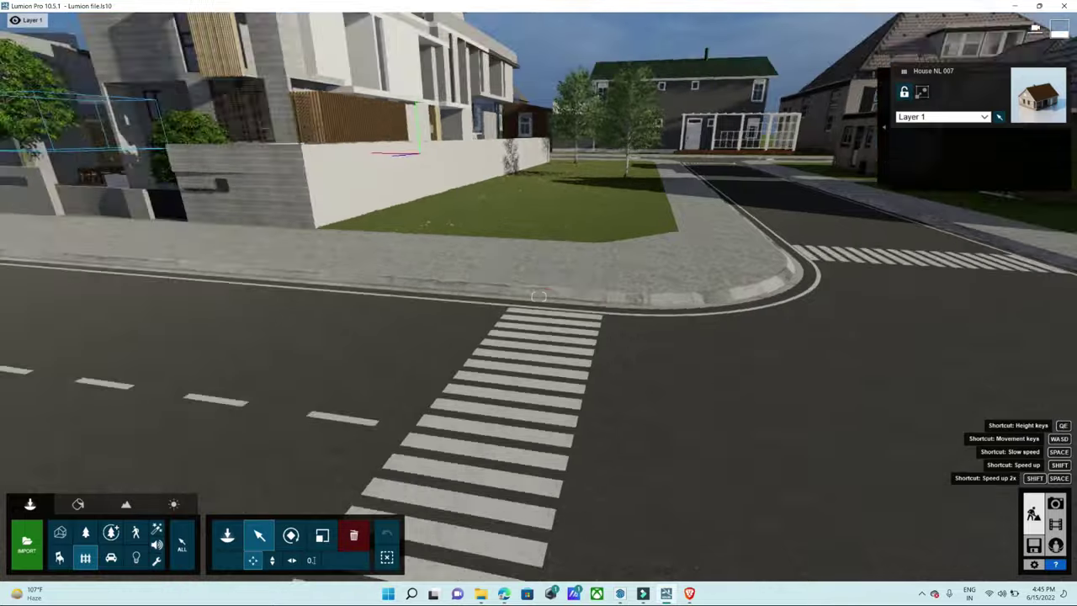
{"action": "scroll", "coordinate": [539, 296], "scroll_direction": "down", "scroll_amount": 5}
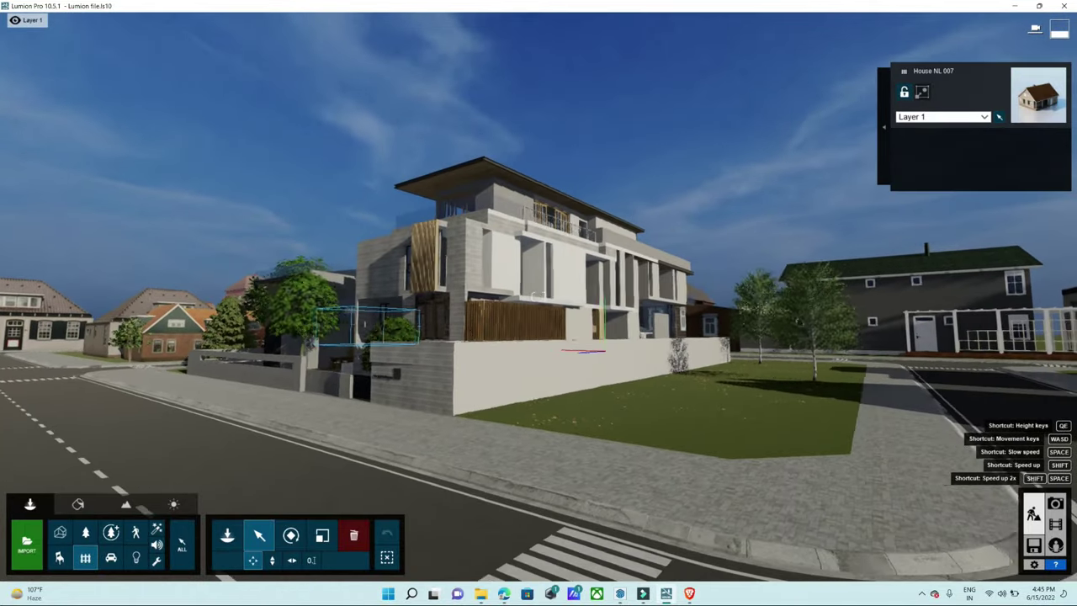
{"action": "key", "text": "a"}
{"action": "right_click_drag", "start_coordinate": [538, 296], "coordinate": [641, 367]}
{"action": "key", "text": "a"}
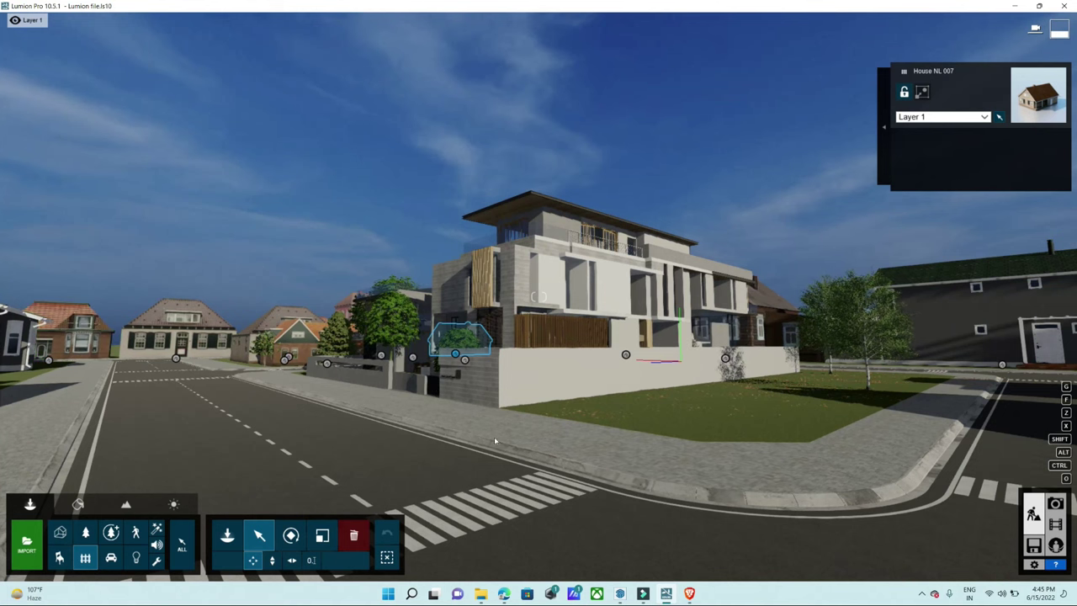
{"action": "key", "text": "d"}
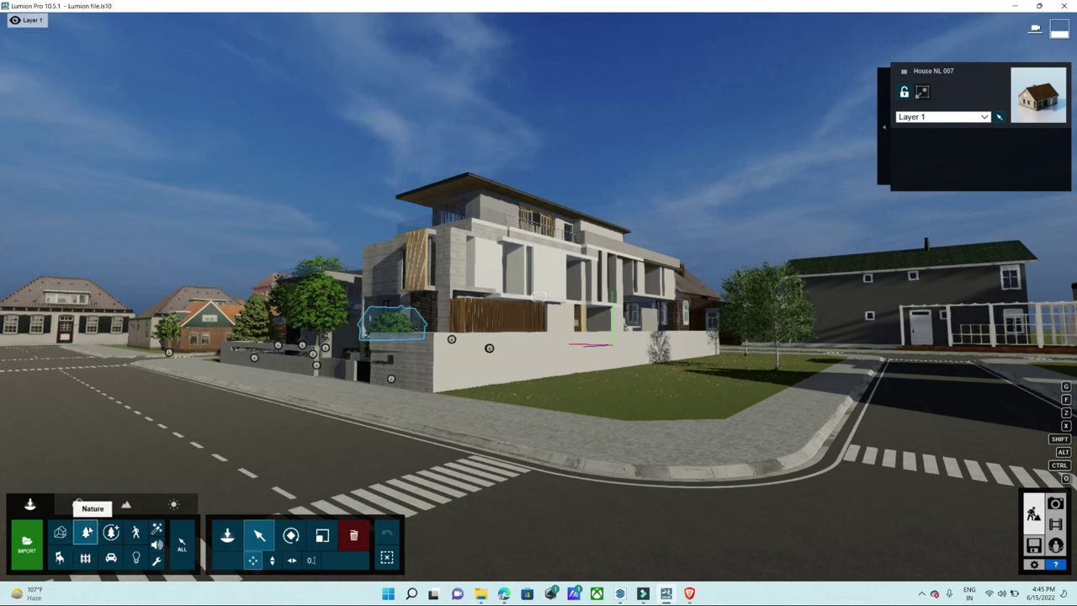
- Plant broadleaf trees on the corner lawn and near the garden wall
{"action": "left_click", "coordinate": [87, 532]}
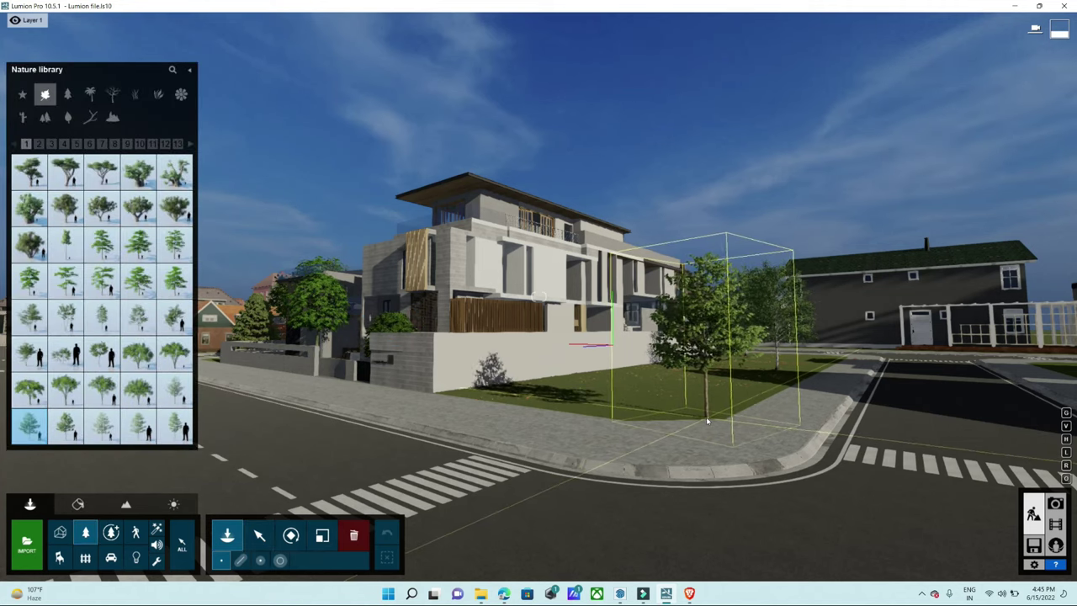
{"action": "left_click", "coordinate": [708, 420]}
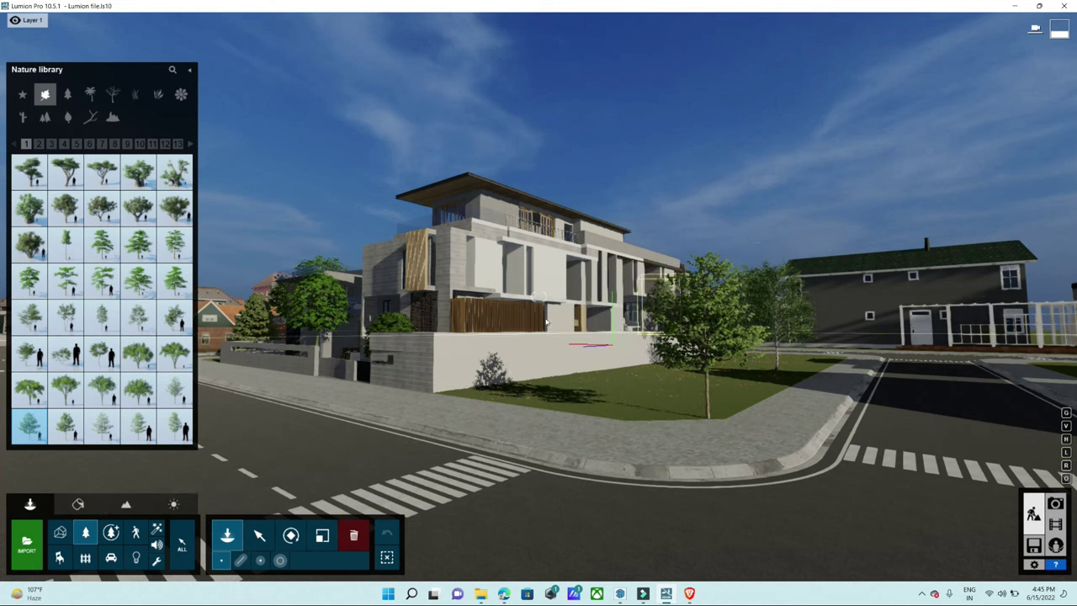
{"action": "left_click", "coordinate": [40, 144]}
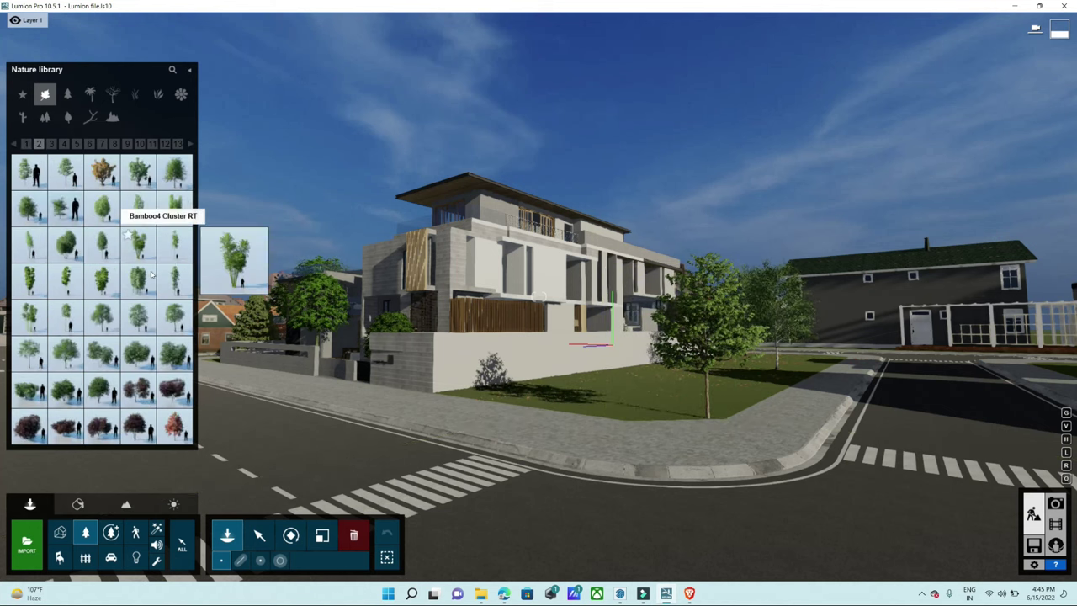
{"action": "left_click", "coordinate": [133, 173]}
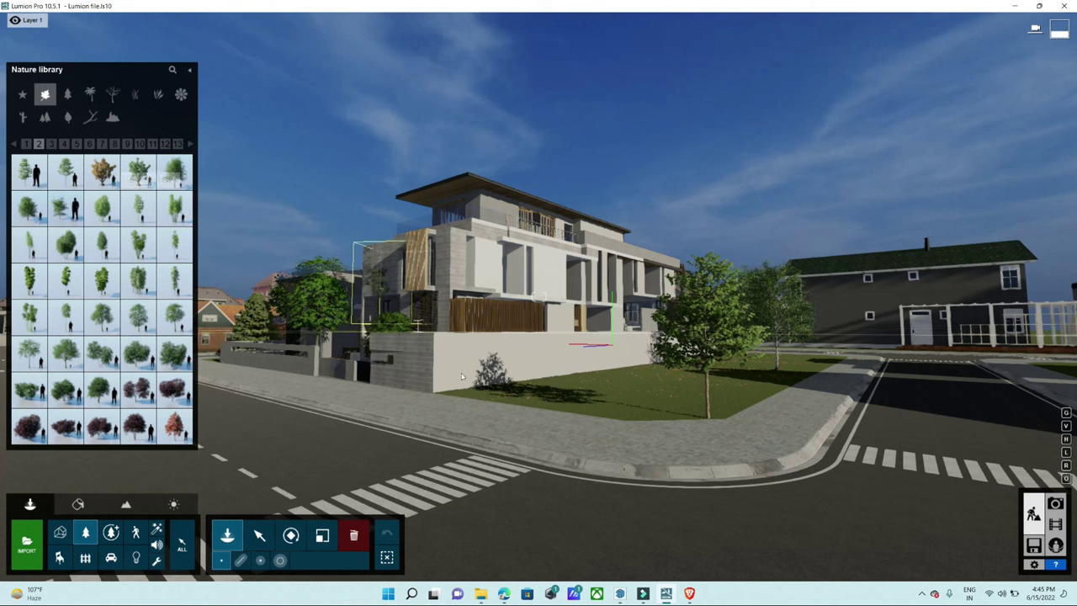
{"action": "left_click", "coordinate": [814, 399]}
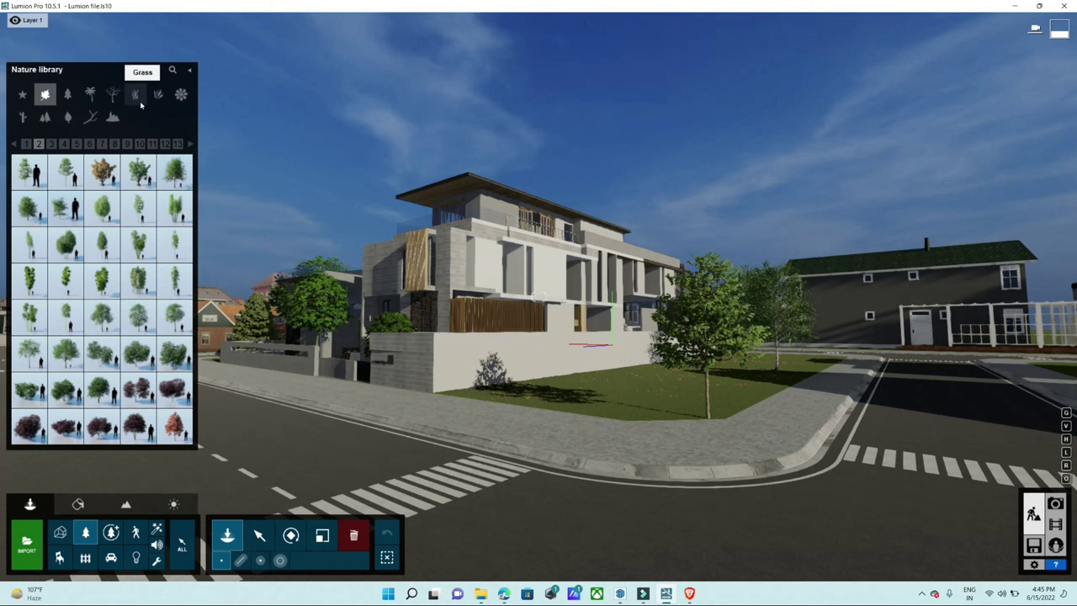
- Place a leafless tree at the lawn corner, then browse the grass, conifer and broadleaf categories
{"action": "left_click", "coordinate": [114, 94]}
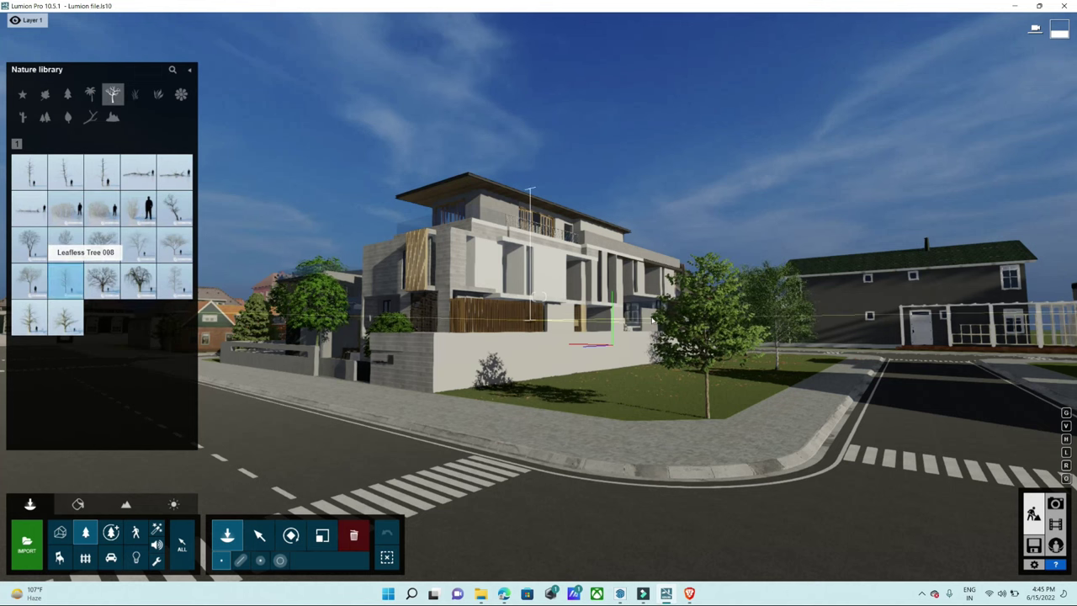
{"action": "left_click", "coordinate": [778, 393]}
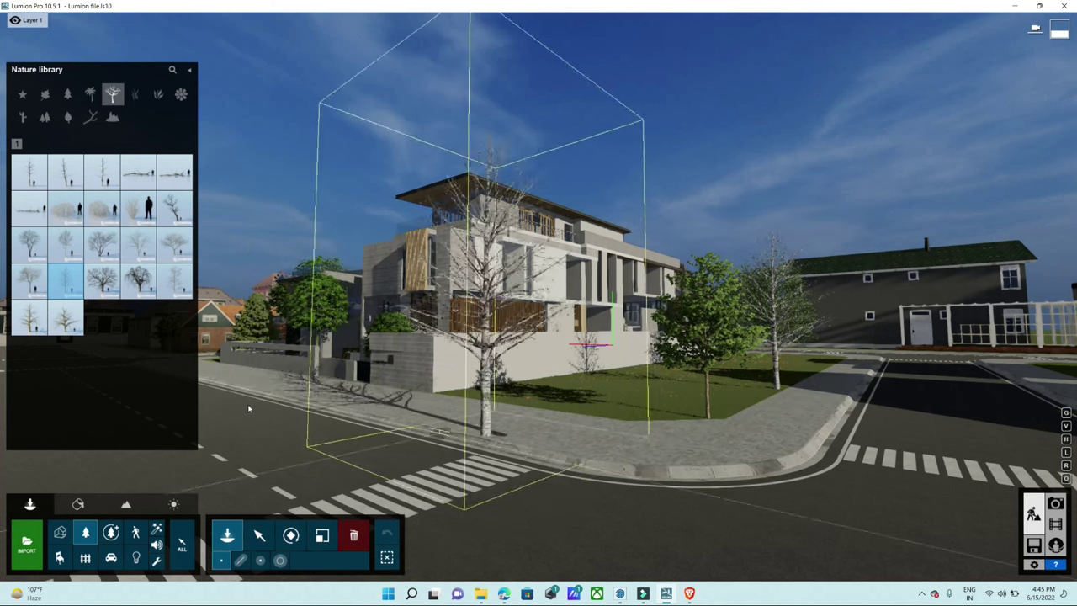
{"action": "left_click", "coordinate": [120, 221]}
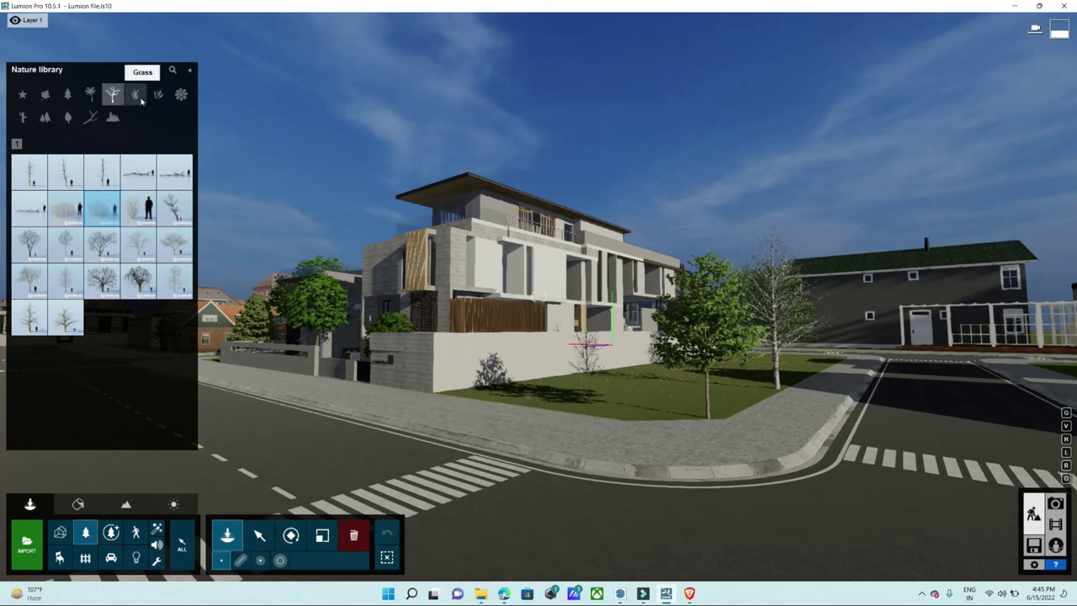
{"action": "left_click", "coordinate": [135, 95]}
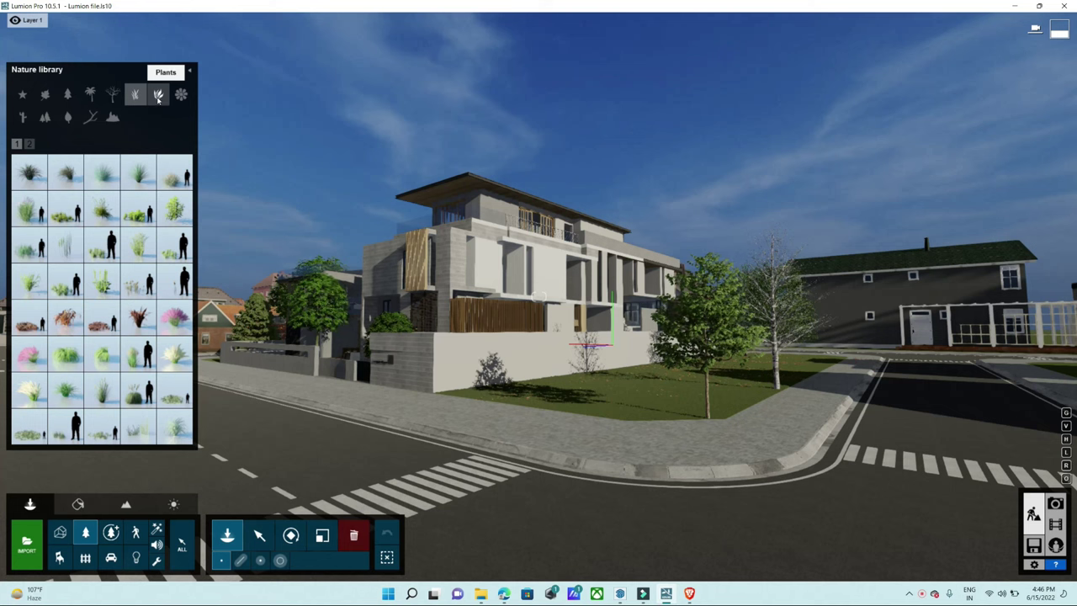
{"action": "left_click", "coordinate": [69, 95]}
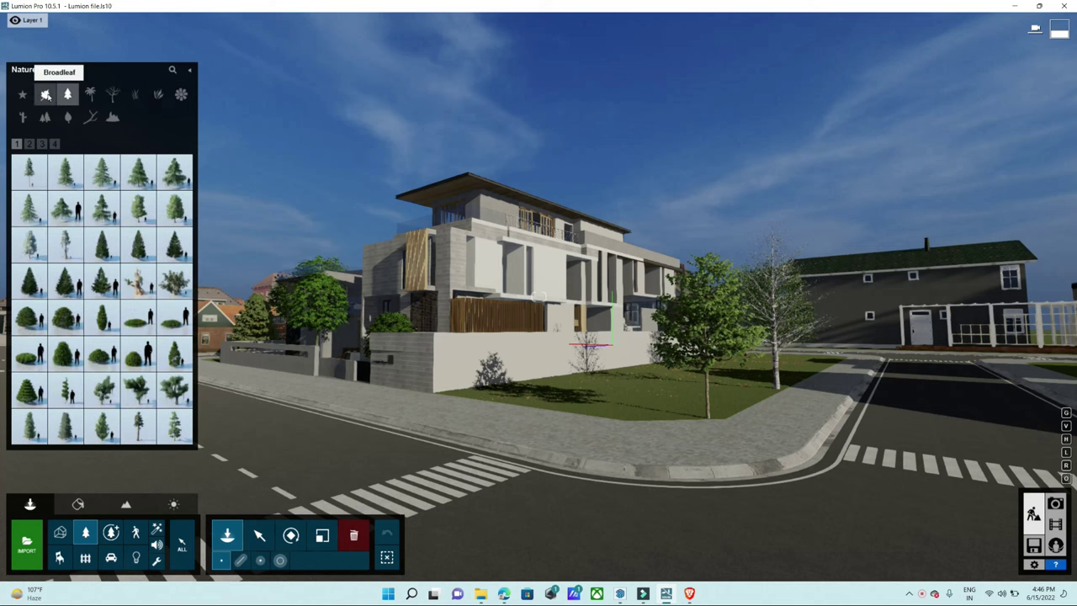
{"action": "left_click", "coordinate": [46, 96]}
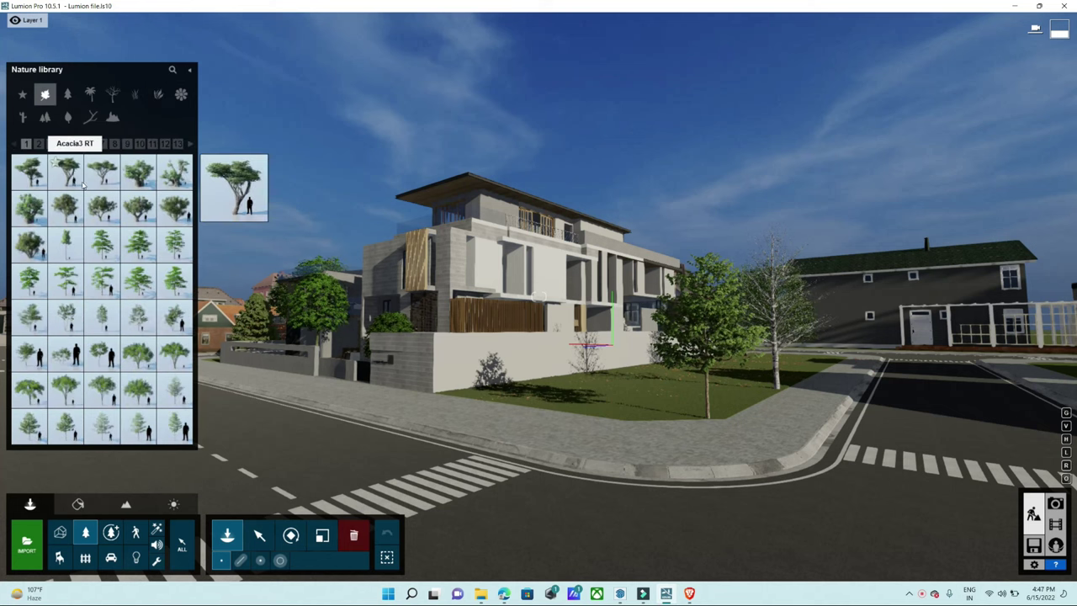
- From the last broadleaf page, plant an oak on the farmhouse lawn around the street corner
{"action": "left_click", "coordinate": [177, 145]}
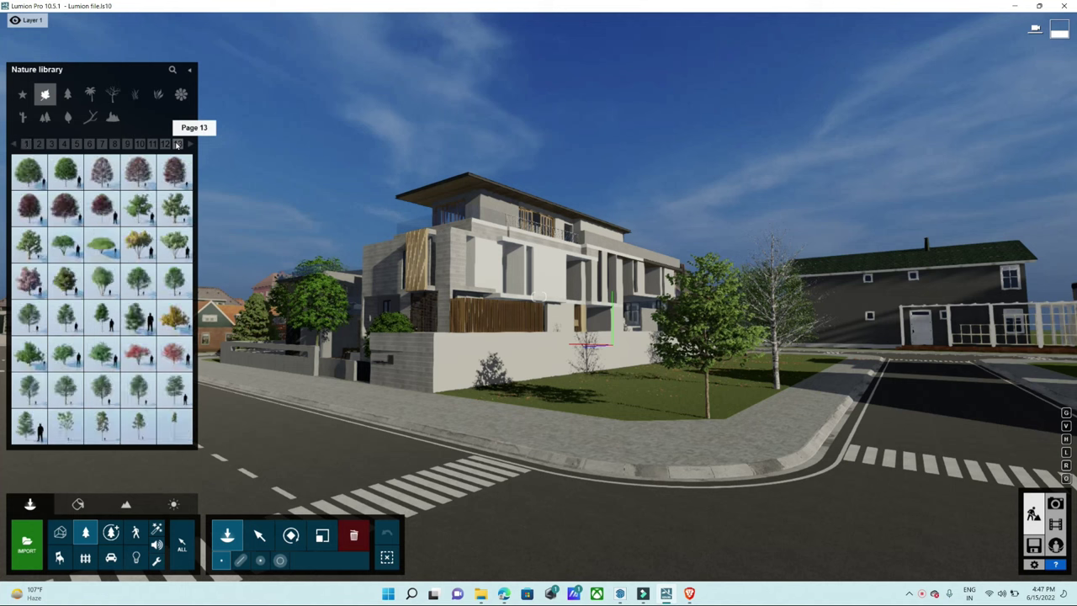
{"action": "left_click", "coordinate": [58, 385]}
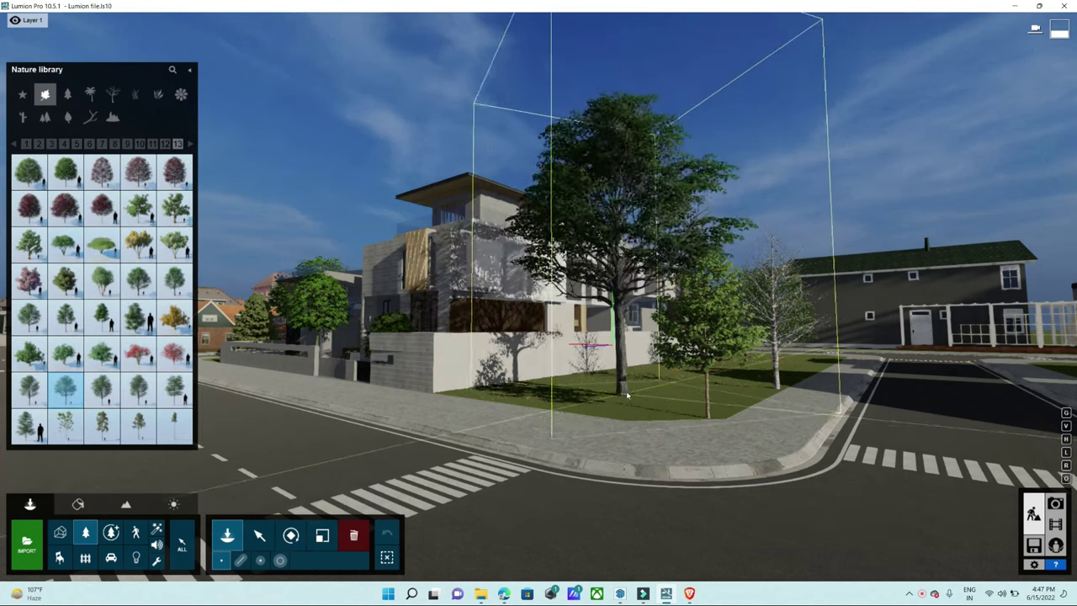
{"action": "mouse_move", "coordinate": [651, 370]}
{"action": "right_mouse_down"}
{"action": "mouse_move", "coordinate": [757, 370]}
{"action": "mouse_move", "coordinate": [629, 352]}
{"action": "right_mouse_up"}
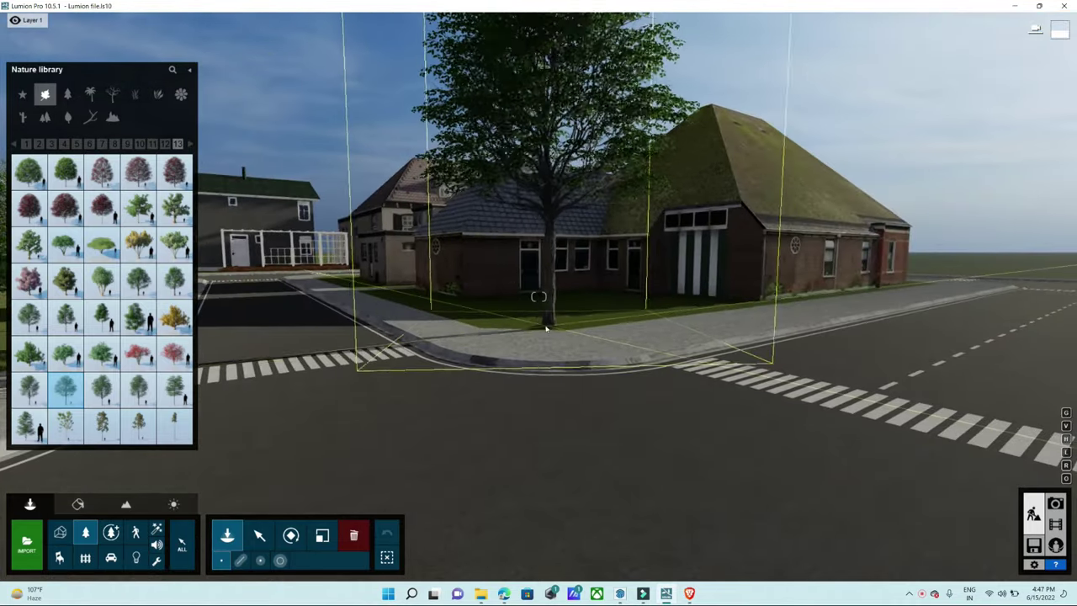
{"action": "mouse_move", "coordinate": [546, 328]}
{"action": "right_mouse_down"}
{"action": "mouse_move", "coordinate": [586, 345]}
{"action": "mouse_move", "coordinate": [539, 296]}
{"action": "mouse_move", "coordinate": [437, 303]}
{"action": "right_mouse_up"}
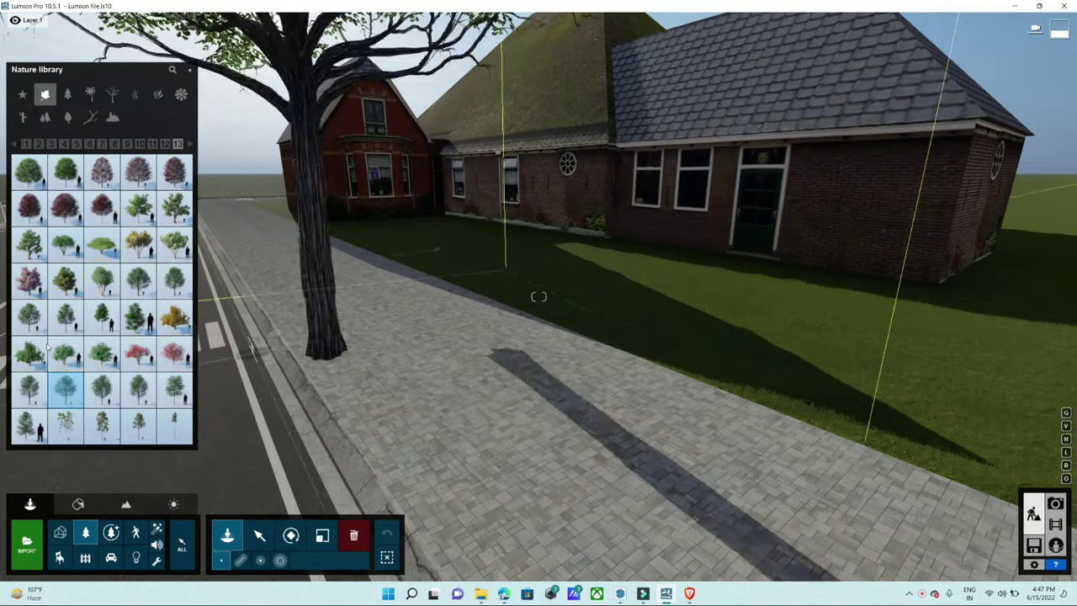
{"action": "left_click", "coordinate": [108, 400]}
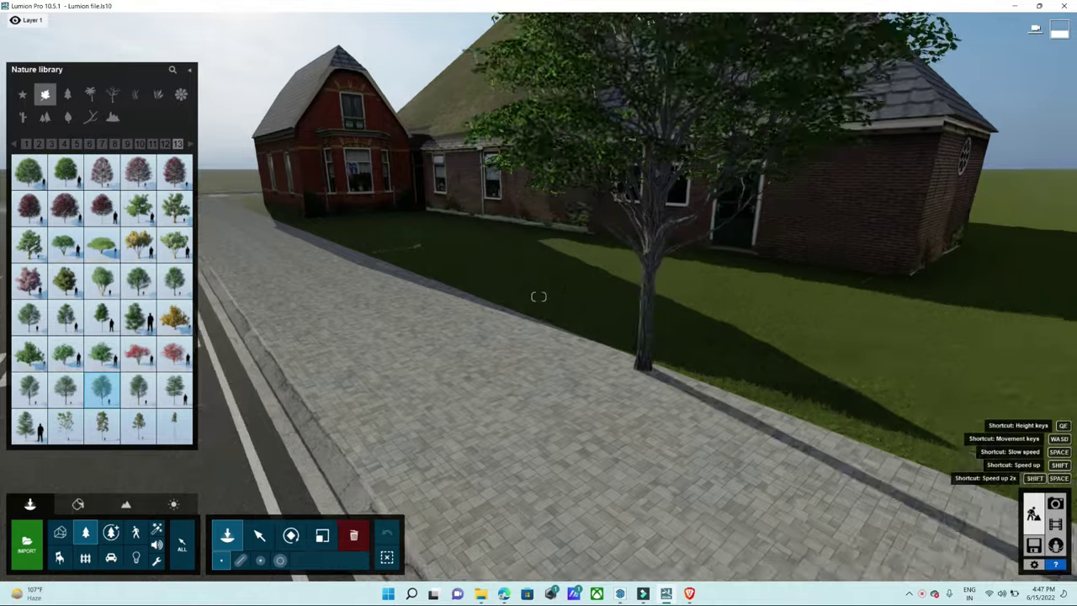
{"action": "right_click_drag", "start_coordinate": [539, 296], "coordinate": [681, 315]}
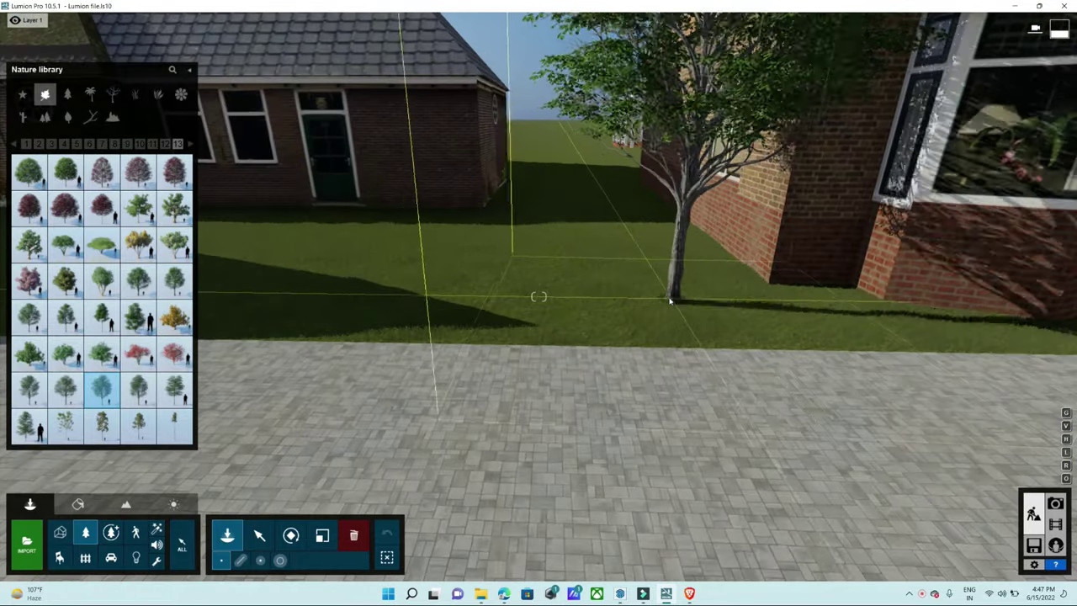
{"action": "left_click", "coordinate": [662, 306]}
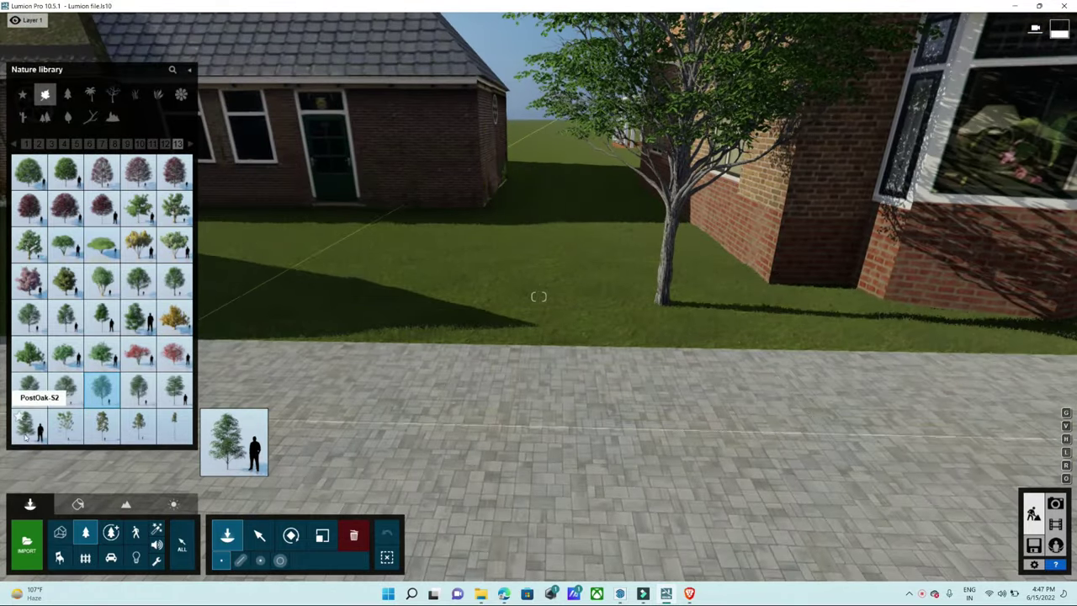
- Try the PostOak-S2 and first tree models, then glide along the sidewalk toward the houses
{"action": "left_click", "coordinate": [25, 434]}
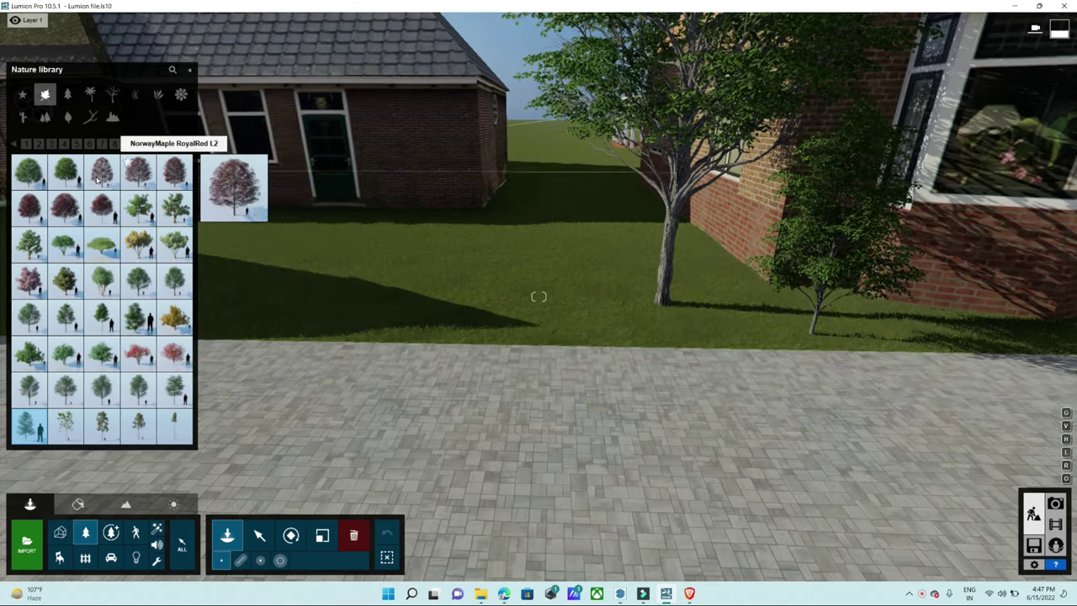
{"action": "mouse_move", "coordinate": [547, 322]}
{"action": "right_mouse_down"}
{"action": "mouse_move", "coordinate": [505, 319]}
{"action": "mouse_move", "coordinate": [721, 389]}
{"action": "mouse_move", "coordinate": [471, 309]}
{"action": "right_mouse_up"}
{"action": "left_click", "coordinate": [29, 172]}
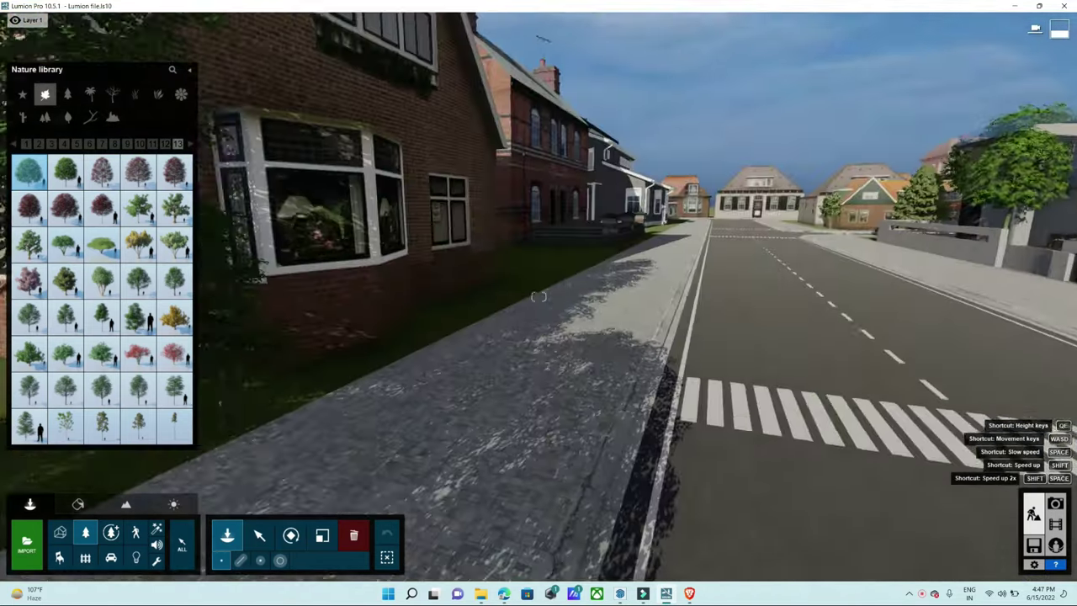
{"action": "key", "text": "w"}
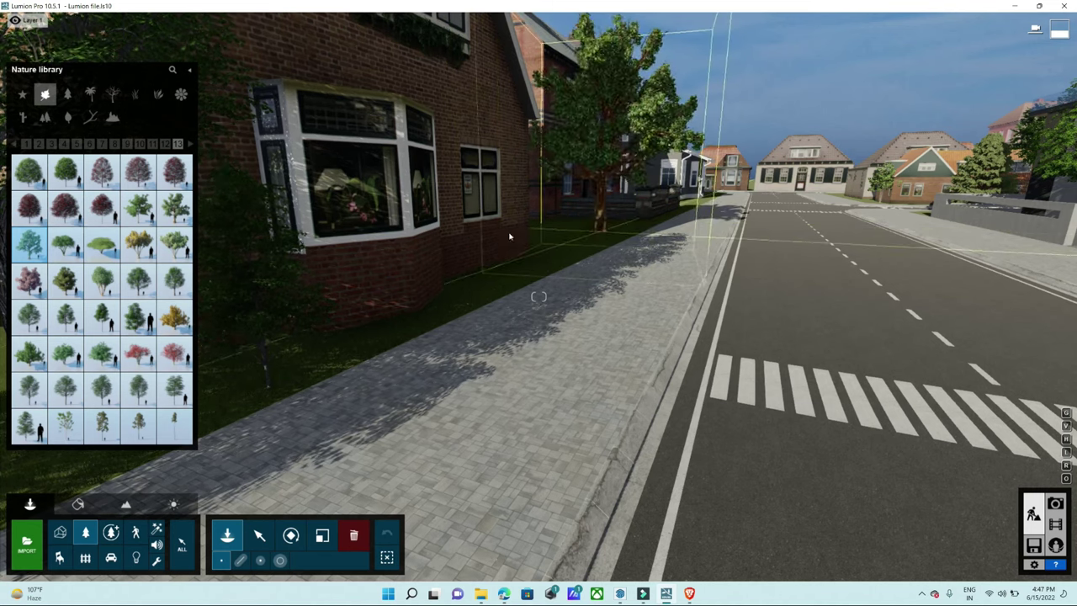
- Plant a Shumard Oak from the next tree page beside the curb
{"action": "left_click", "coordinate": [188, 145]}
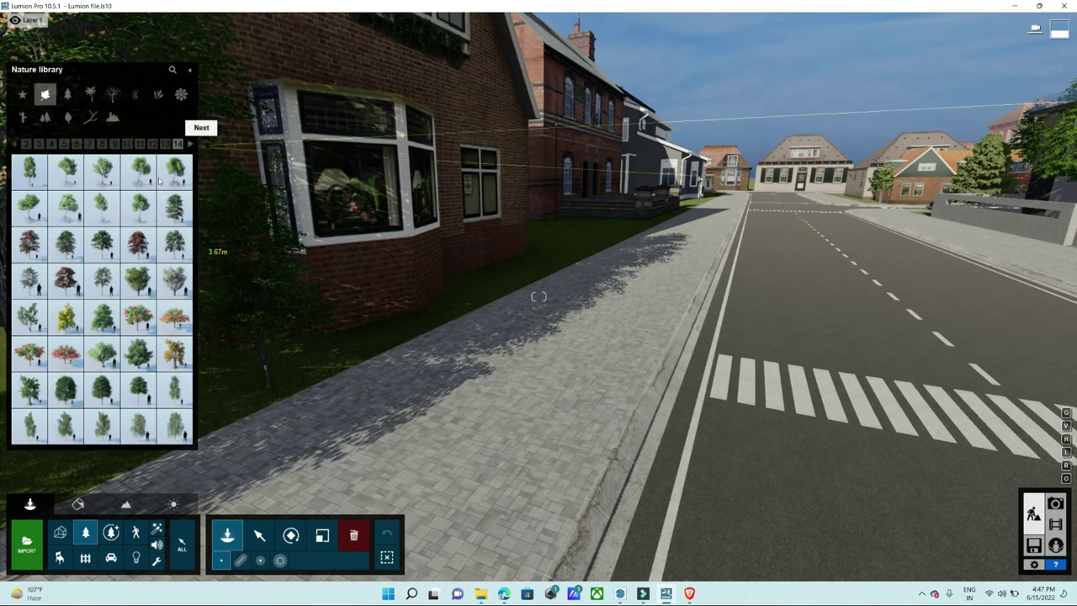
{"action": "left_click", "coordinate": [74, 401]}
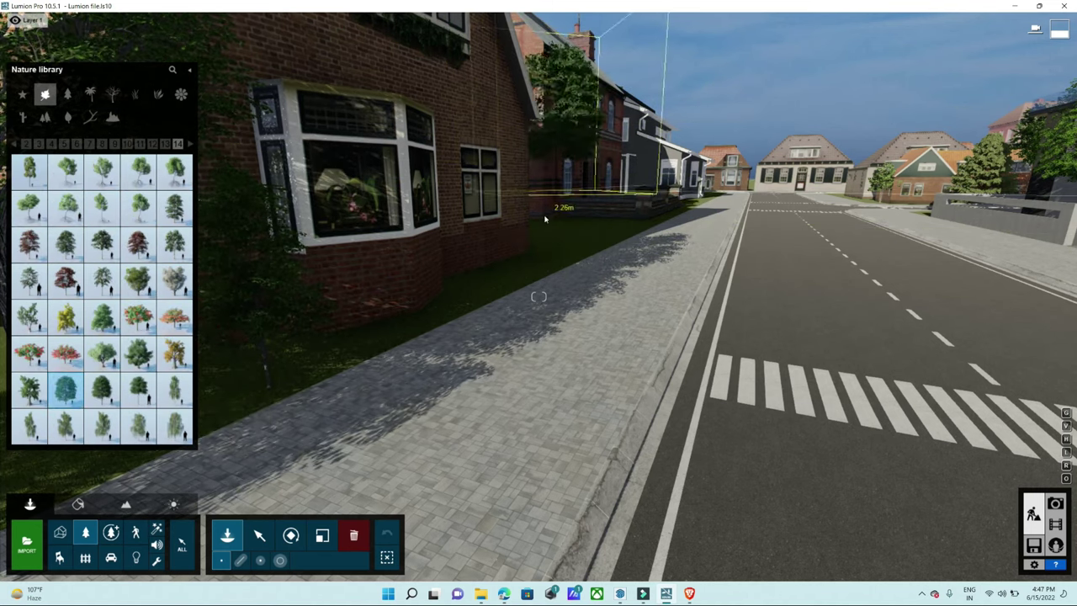
{"action": "left_click", "coordinate": [709, 333]}
- Plant a dark leafy tree and a silver birch on the modern house's lawn
{"action": "key", "text": "shift+1"}
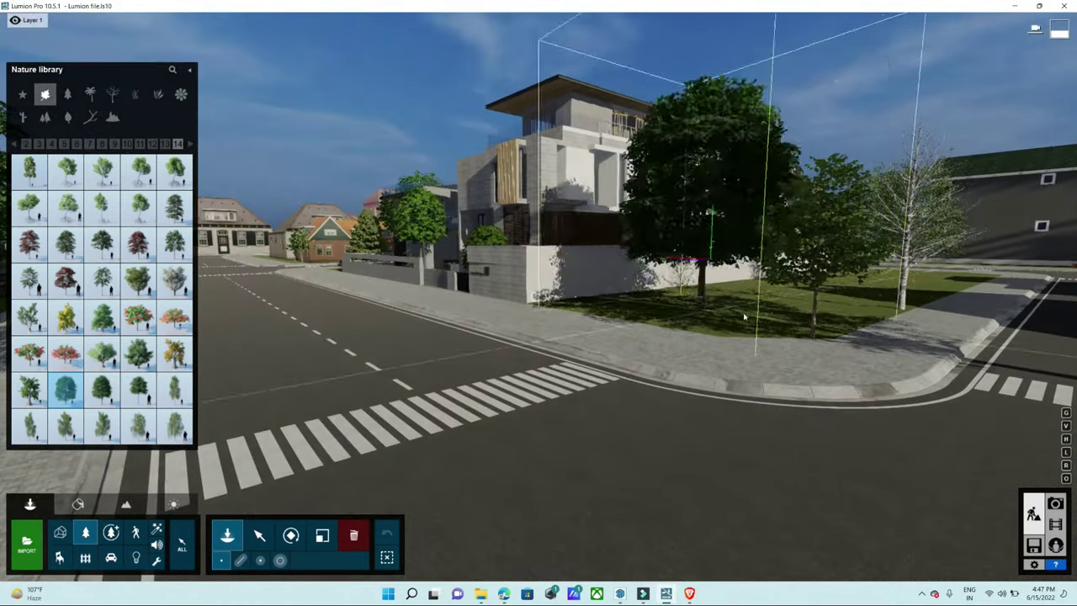
{"action": "key", "text": "w"}
{"action": "mouse_move", "coordinate": [728, 298]}
{"action": "right_mouse_down"}
{"action": "mouse_move", "coordinate": [690, 298]}
{"action": "mouse_move", "coordinate": [758, 319]}
{"action": "right_mouse_up"}
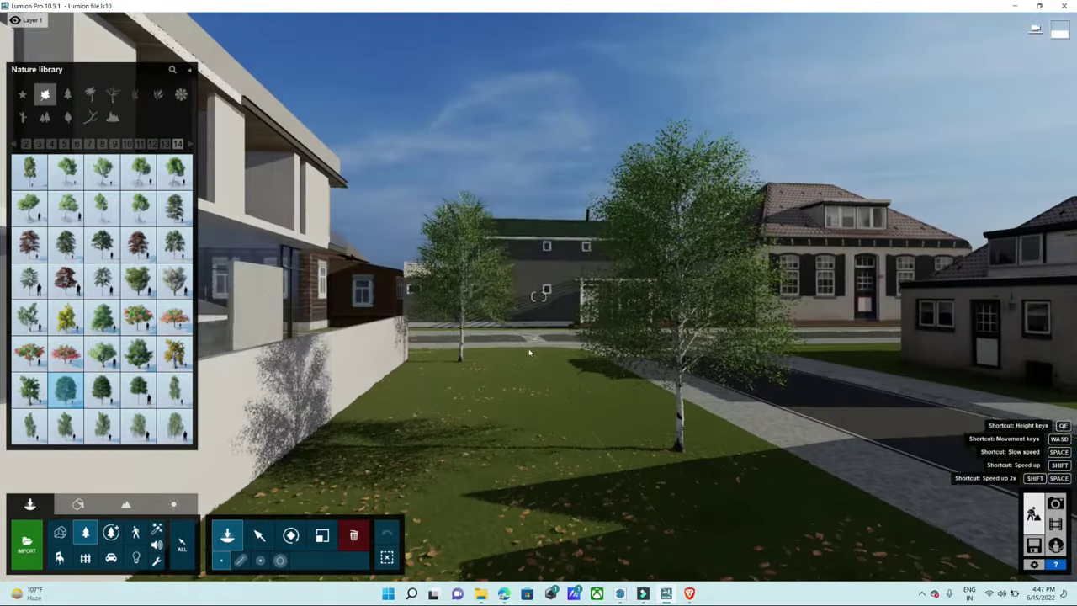
{"action": "left_click", "coordinate": [553, 360]}
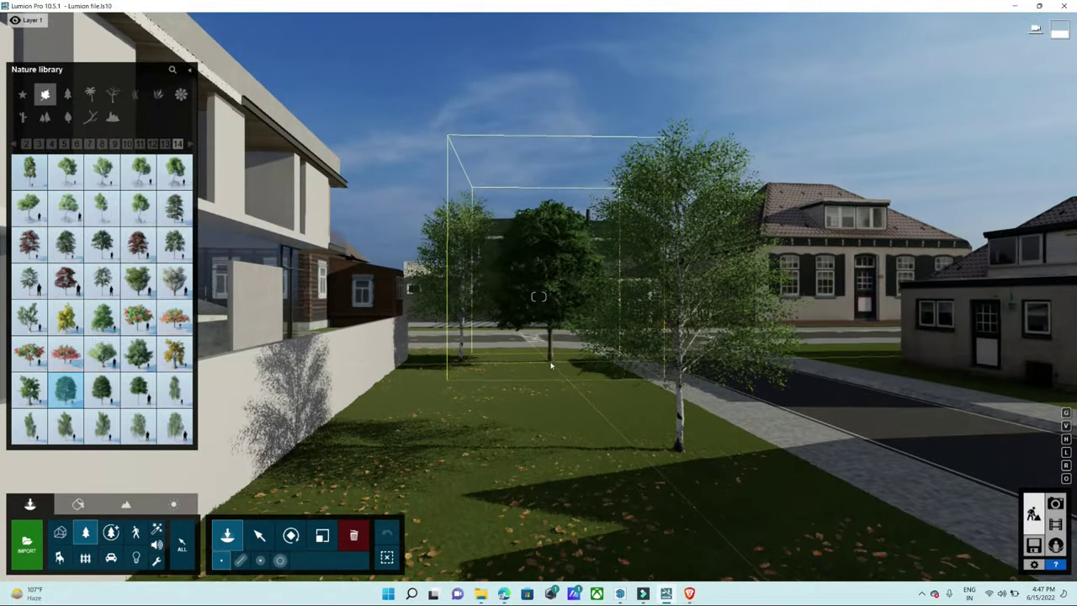
{"action": "mouse_move", "coordinate": [174, 426]}
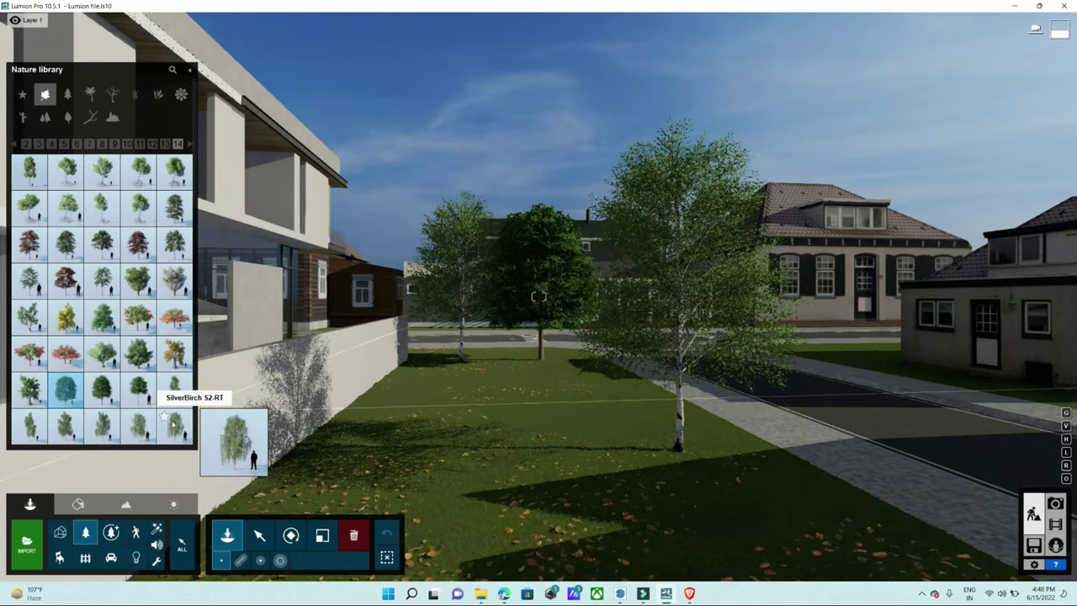
{"action": "left_click", "coordinate": [673, 502]}
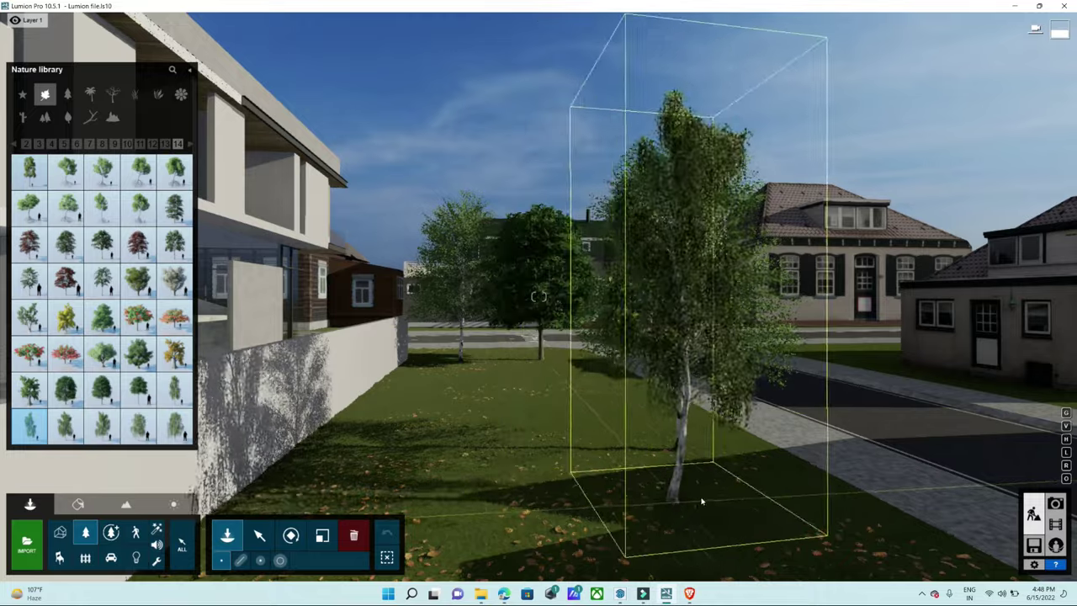
- Look down the street toward the intersection and fly to the pavement corner by the wall
{"action": "right_click_drag", "start_coordinate": [534, 439], "coordinate": [353, 395]}
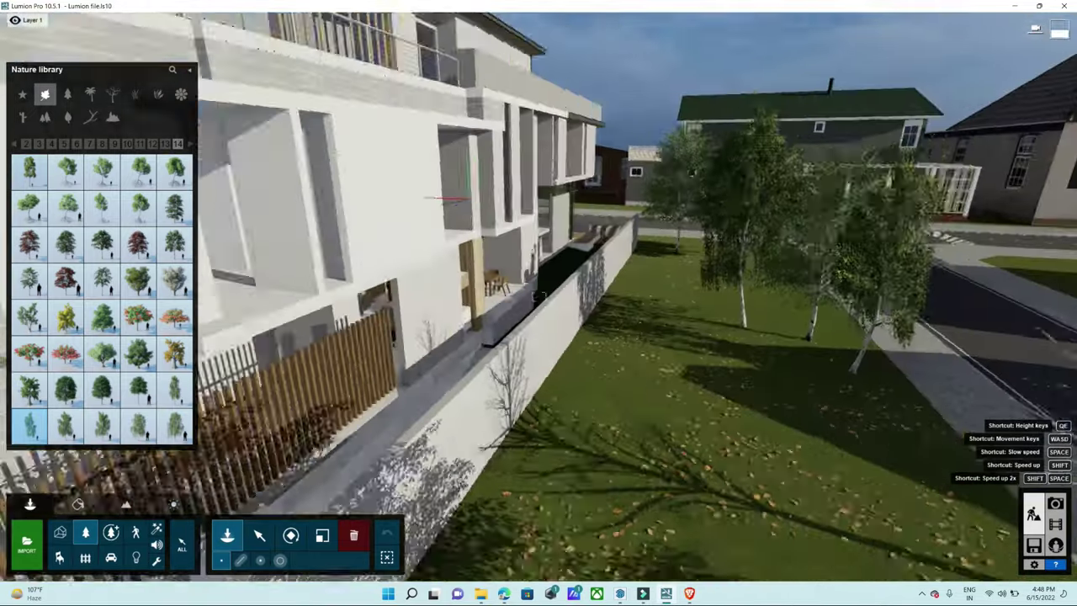
{"action": "mouse_move", "coordinate": [539, 297]}
{"action": "right_mouse_down"}
{"action": "mouse_move", "coordinate": [503, 407]}
{"action": "mouse_move", "coordinate": [538, 296]}
{"action": "mouse_move", "coordinate": [505, 303]}
{"action": "right_mouse_up"}
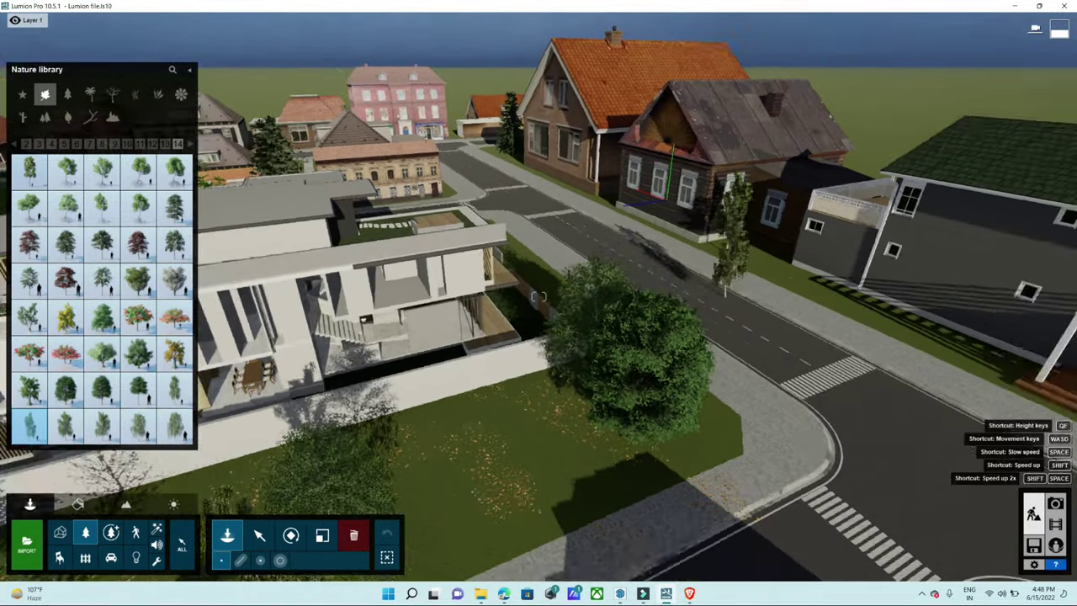
{"action": "right_click_drag", "start_coordinate": [538, 296], "coordinate": [804, 307]}
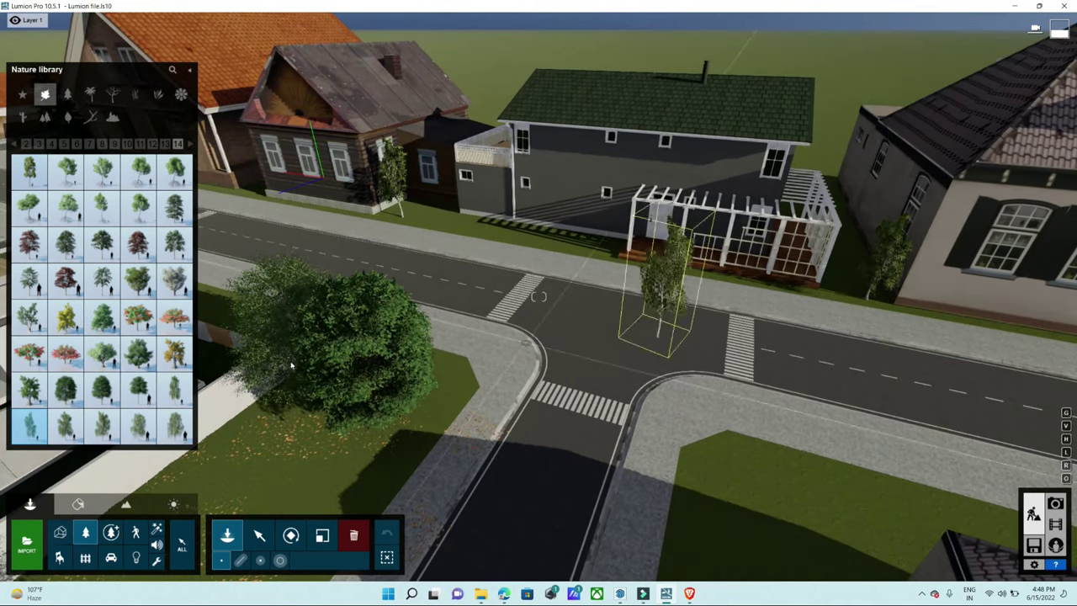
{"action": "scroll", "coordinate": [291, 365], "scroll_direction": "down", "scroll_amount": 5}
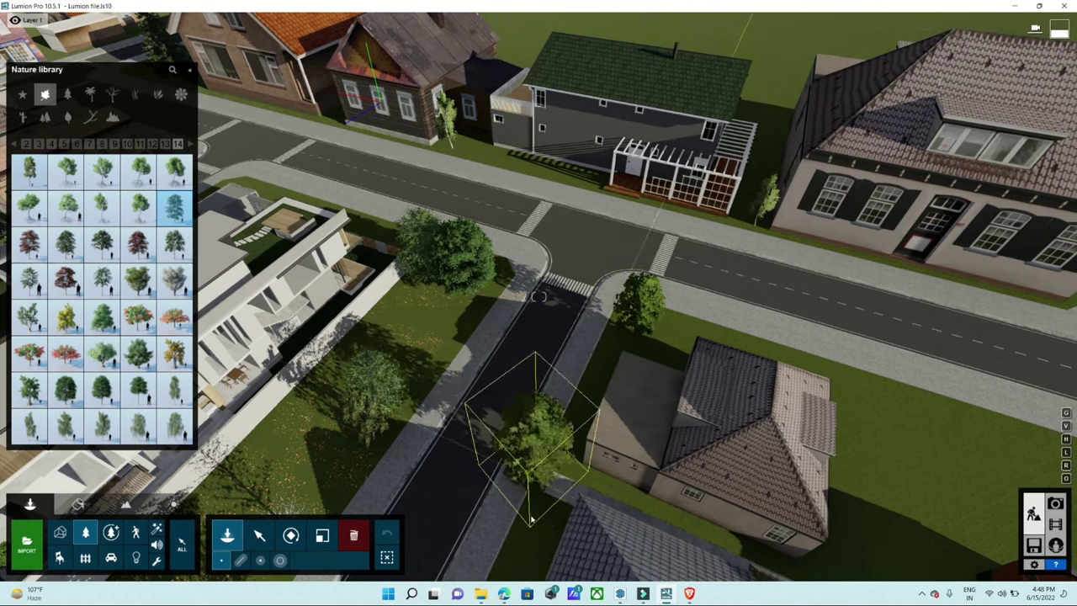
{"action": "right_click_drag", "start_coordinate": [525, 522], "coordinate": [526, 471]}
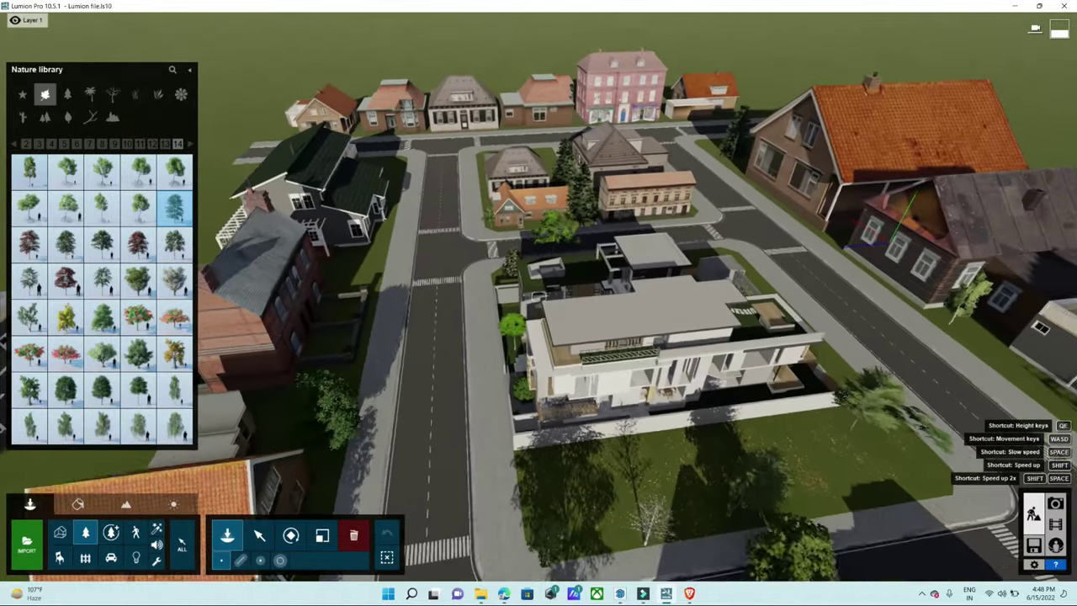
{"action": "key", "text": "w"}
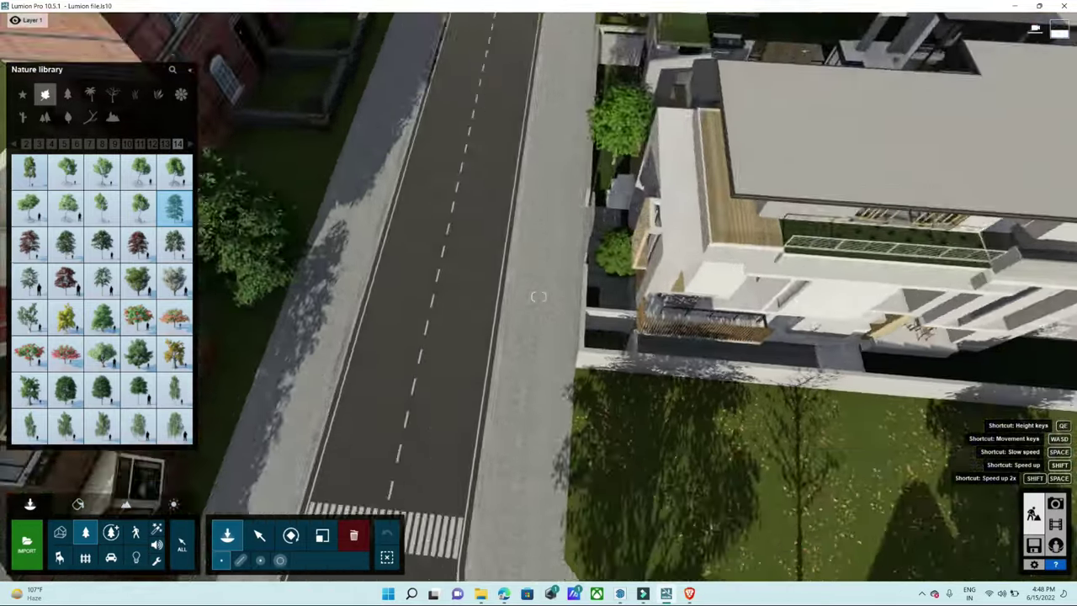
{"action": "right_click_drag", "start_coordinate": [539, 296], "coordinate": [539, 244]}
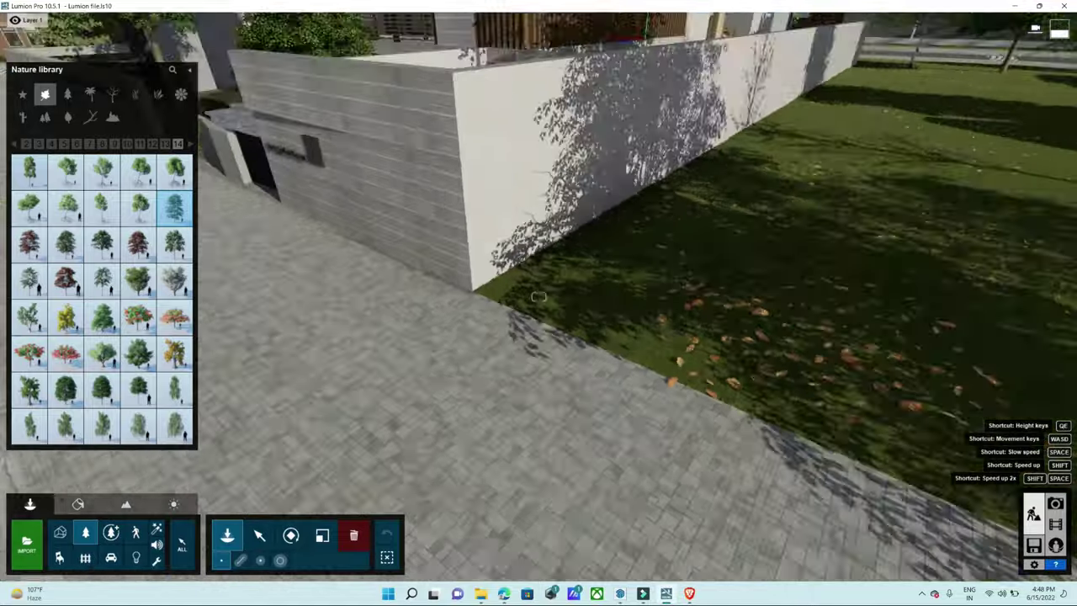
{"action": "key", "text": "w"}
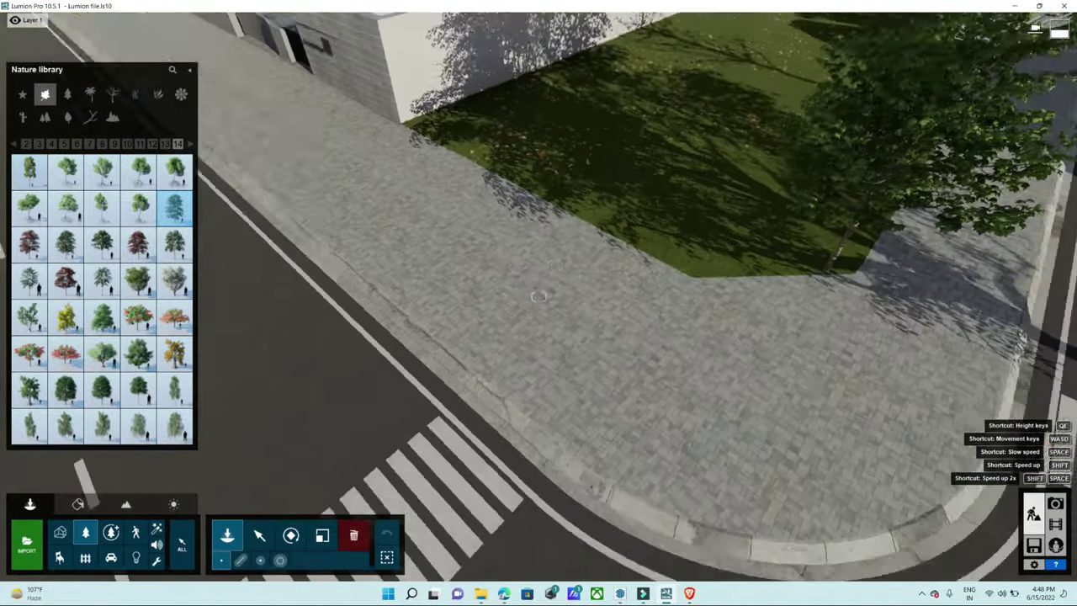
{"action": "right_click_drag", "start_coordinate": [539, 296], "coordinate": [538, 244]}
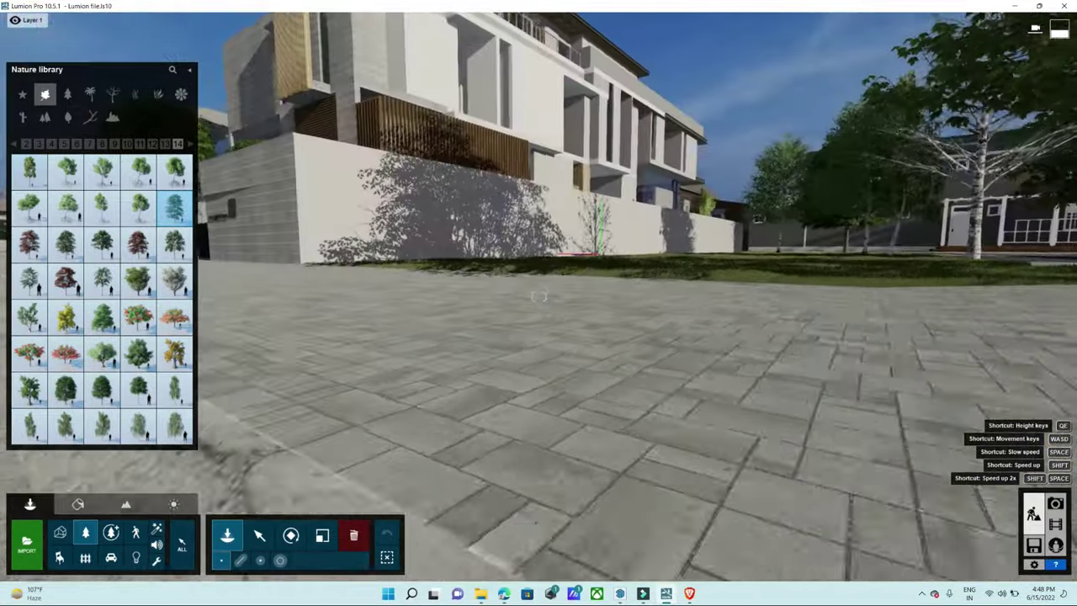
- Back up to see the whole house and pick the Cattail RT plant
{"action": "right_click_drag", "start_coordinate": [538, 296], "coordinate": [538, 297]}
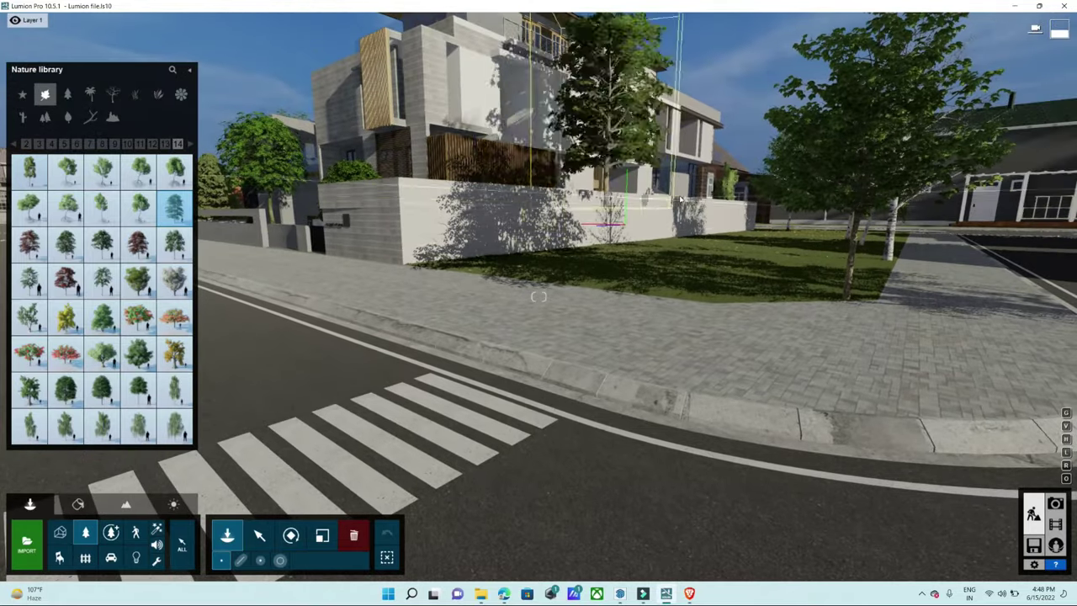
{"action": "key", "text": "s"}
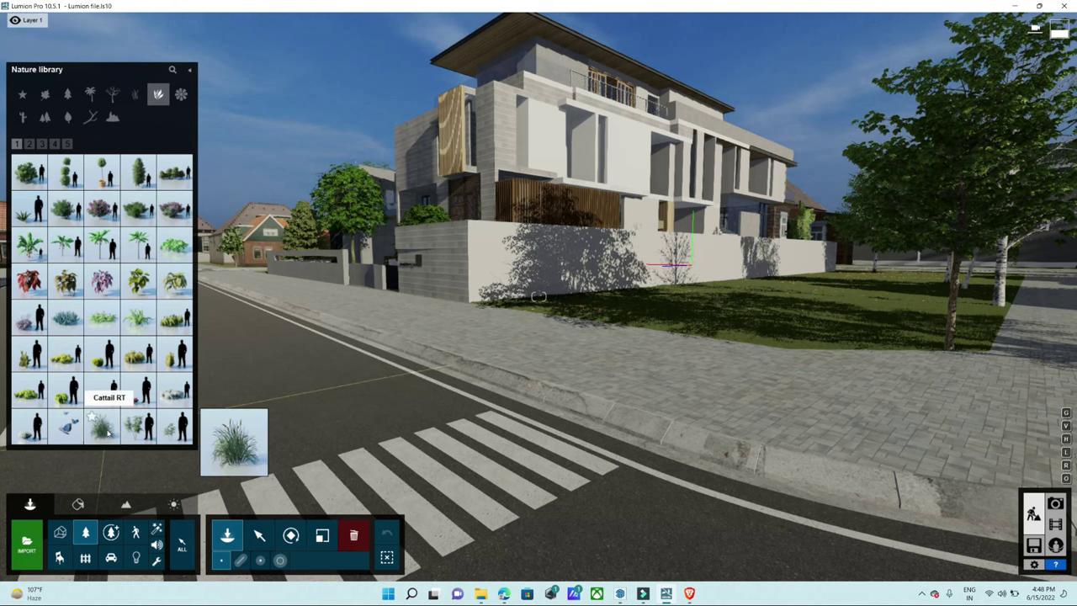
{"action": "left_click", "coordinate": [104, 430]}
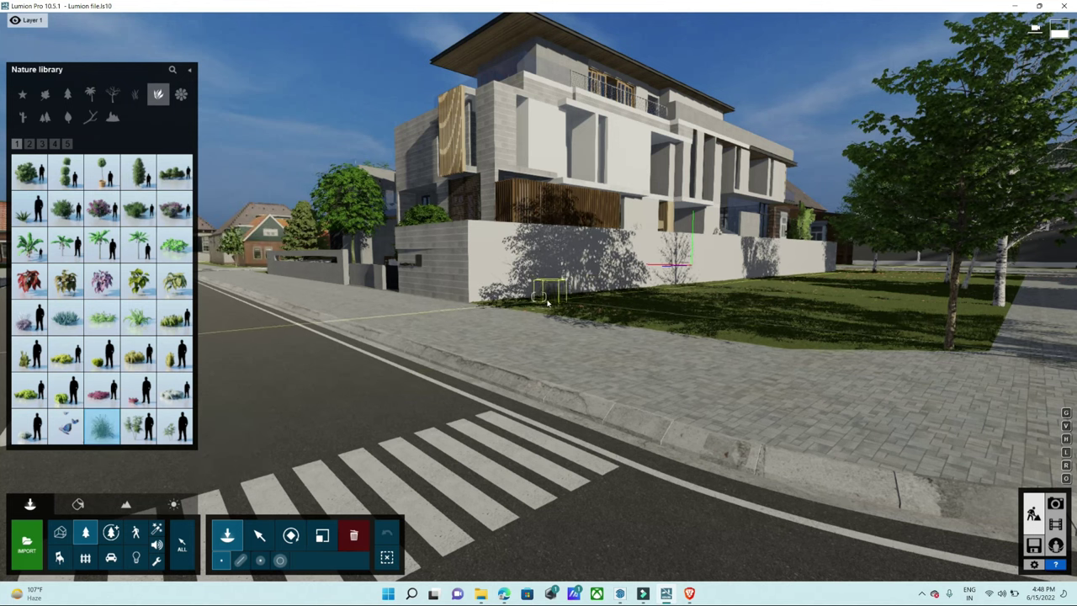
{"action": "right_click_drag", "start_coordinate": [589, 219], "coordinate": [631, 247]}
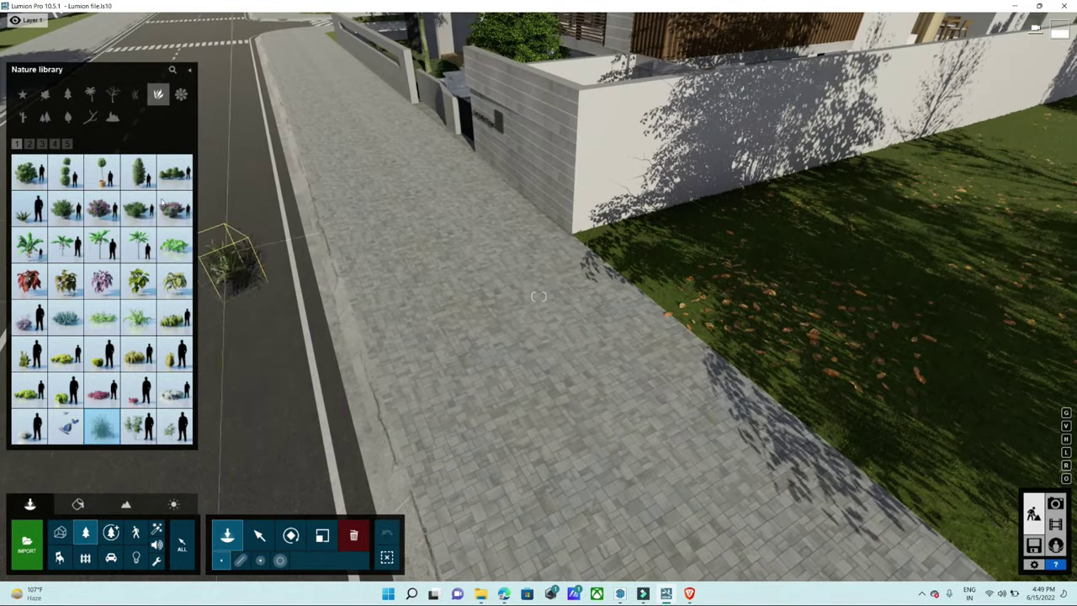
- Pick IvyHedge1-Single RT from plant page 3 and place it on the lawn by the wall
{"action": "left_click", "coordinate": [29, 144]}
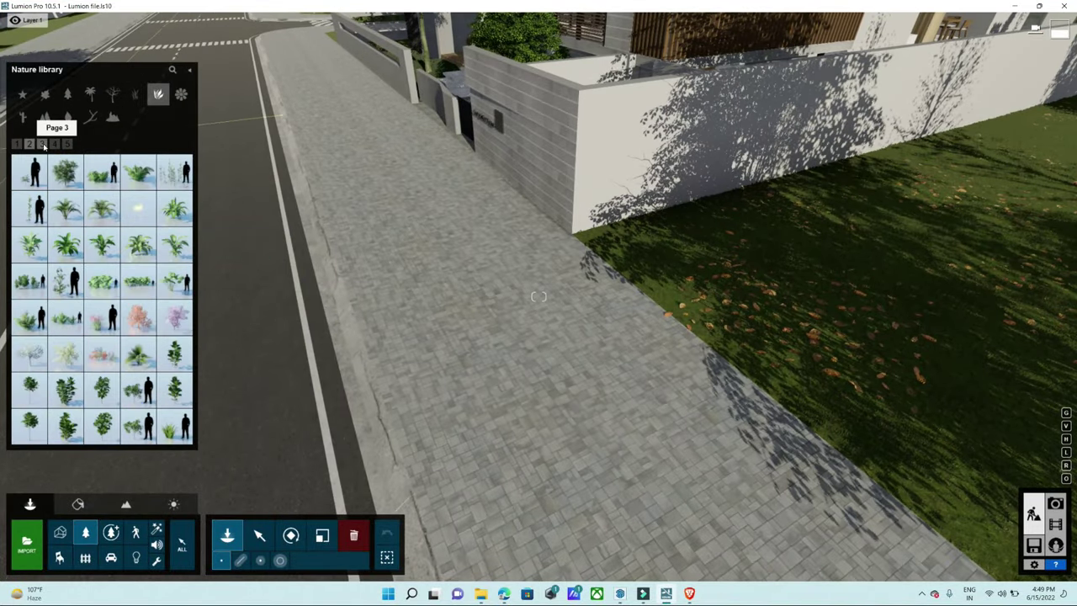
{"action": "left_click", "coordinate": [43, 144]}
{"action": "mouse_move", "coordinate": [139, 427]}
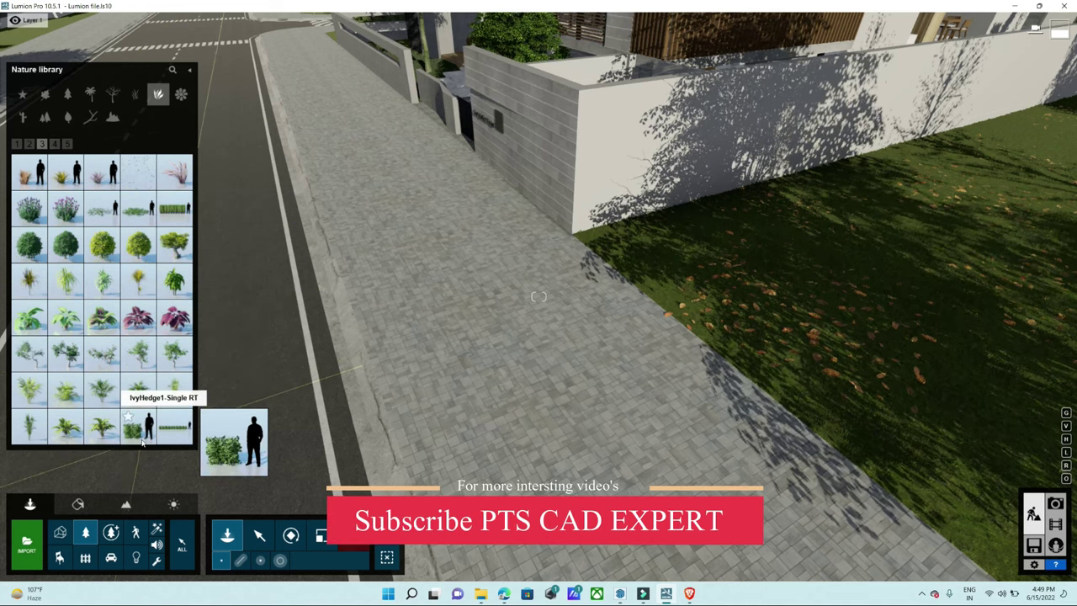
{"action": "left_click", "coordinate": [135, 429]}
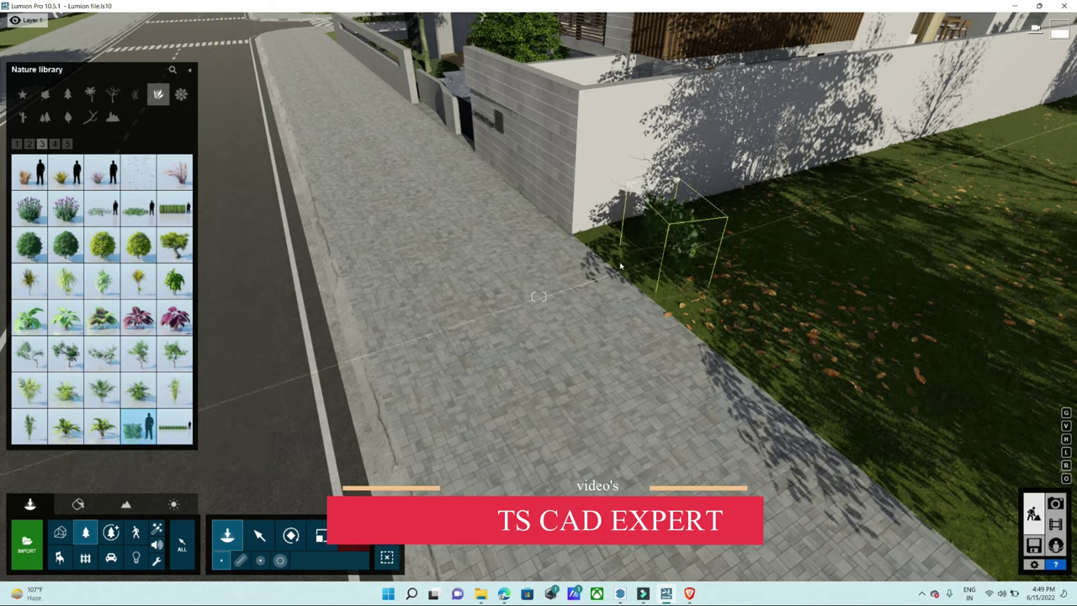
{"action": "left_click", "coordinate": [557, 268]}
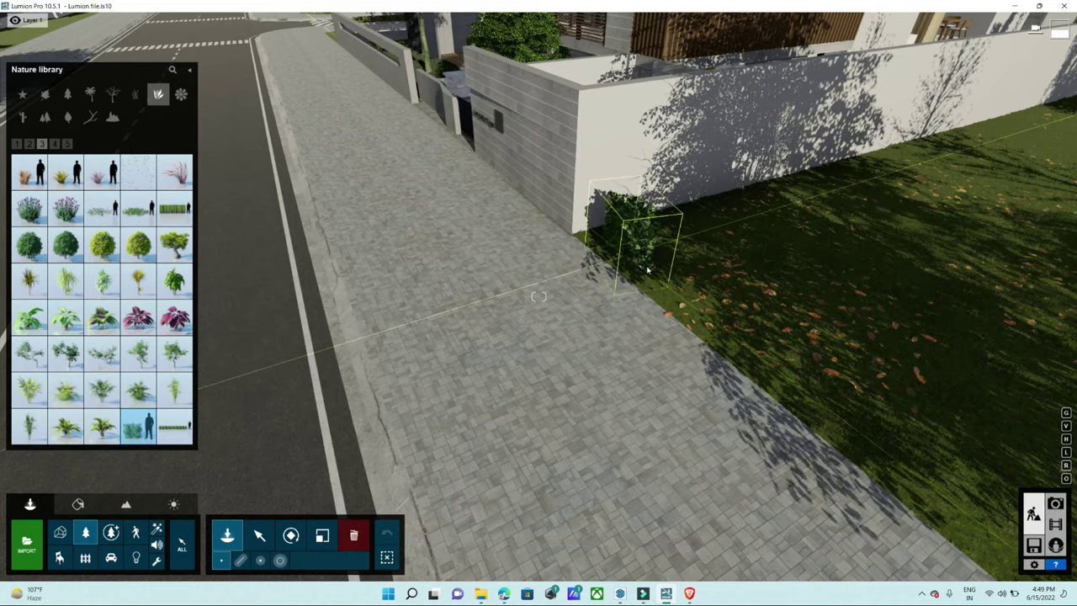
{"action": "left_click", "coordinate": [647, 269]}
- Move closer, rotate, and place a second ivy bush against the wall
{"action": "right_click_drag", "start_coordinate": [648, 269], "coordinate": [648, 319]}
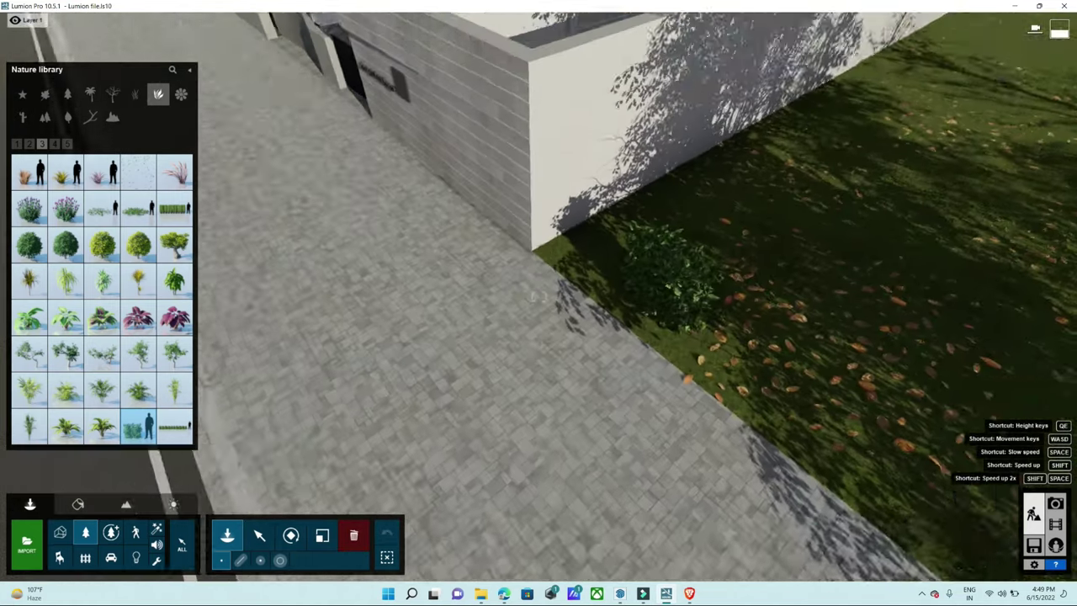
{"action": "key", "text": "w"}
{"action": "right_click_drag", "start_coordinate": [539, 296], "coordinate": [641, 193]}
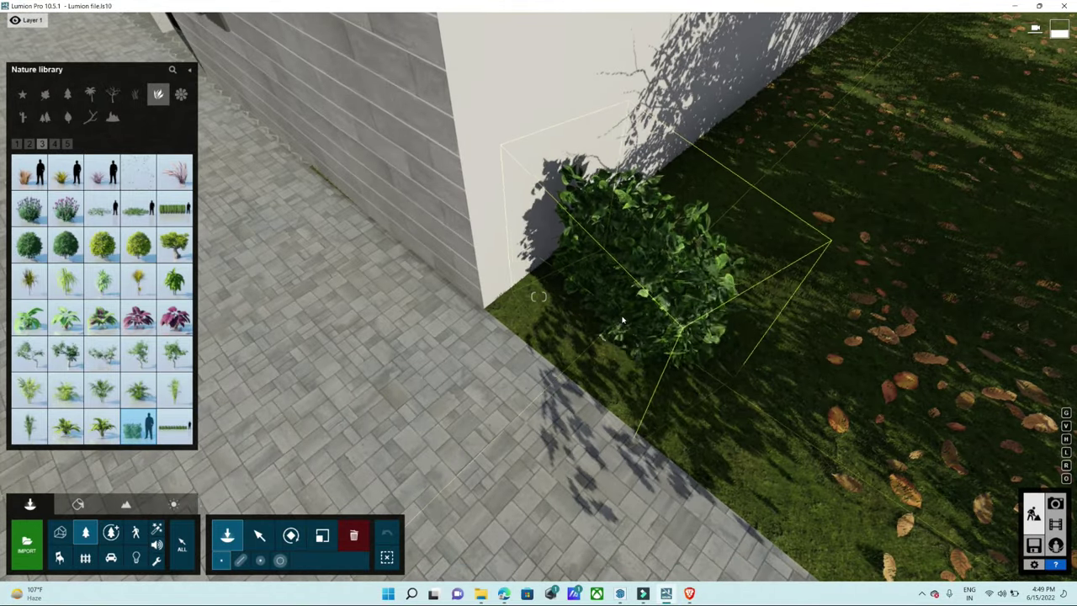
{"action": "key", "text": "r"}
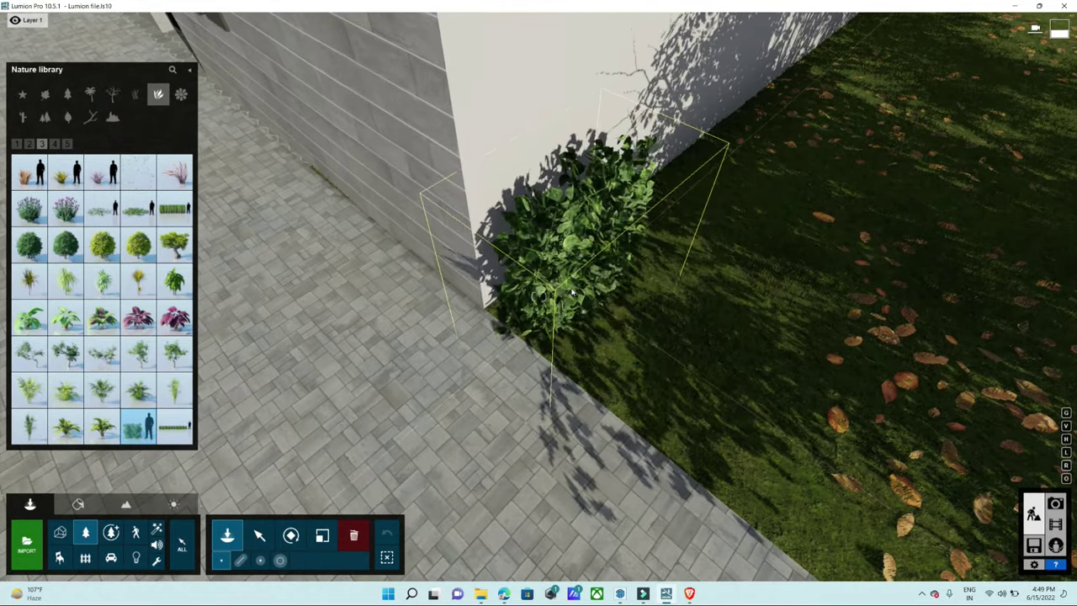
{"action": "left_click", "coordinate": [652, 295]}
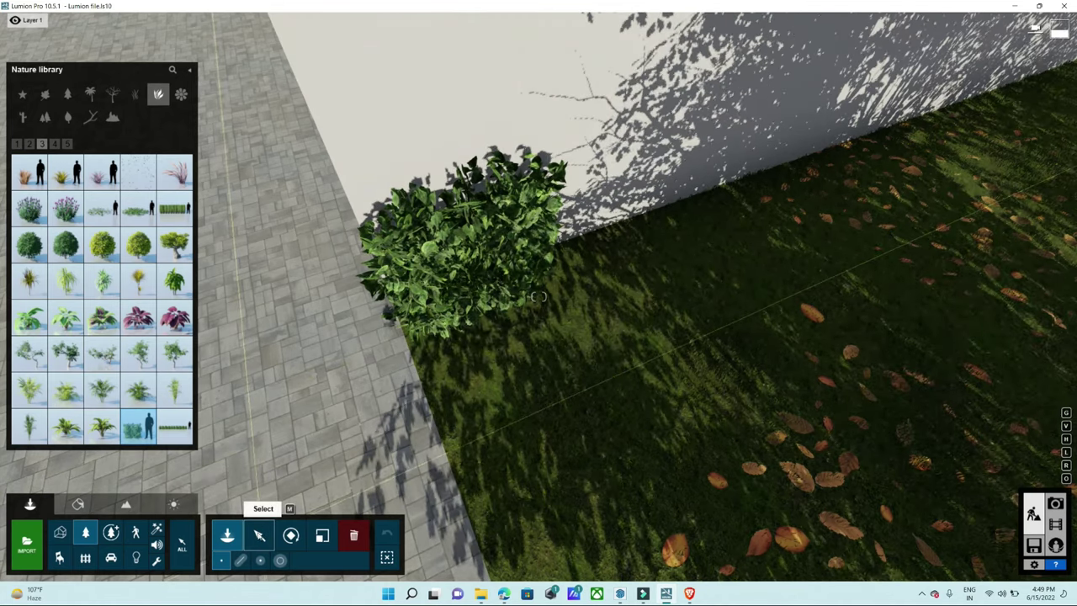
- Select the hedge bush by the wall and Alt-drag a copy beside the original
{"action": "left_click", "coordinate": [259, 535]}
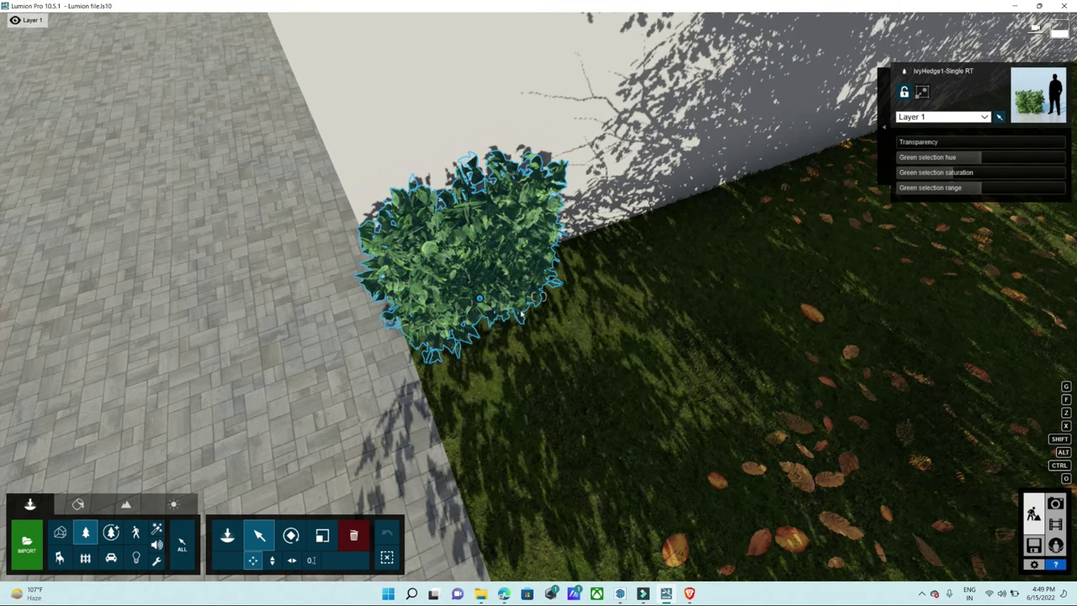
{"action": "key", "text": "q"}
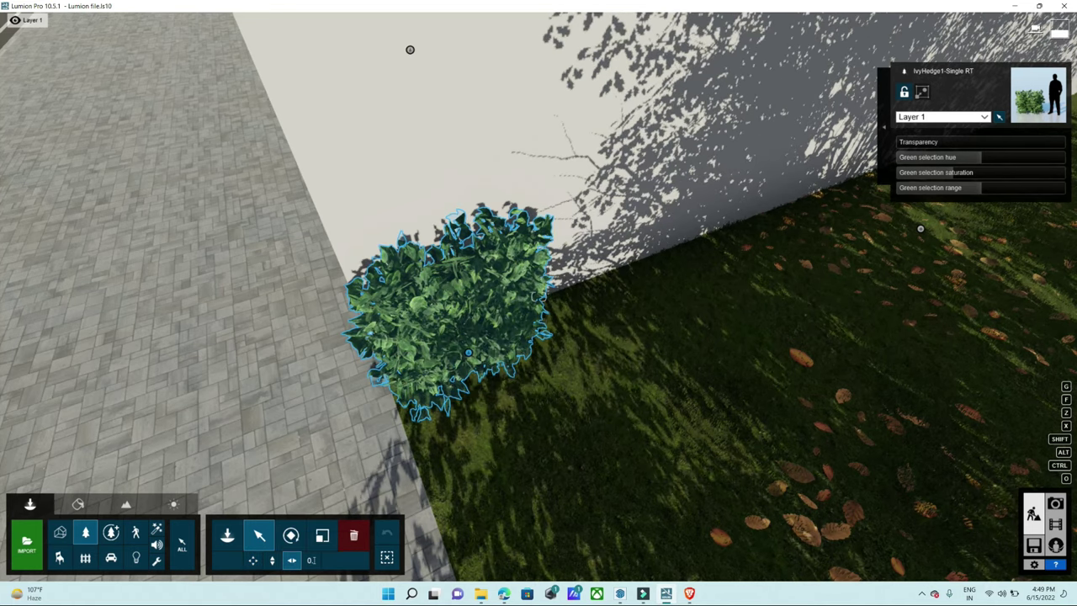
{"action": "key", "text": "d"}
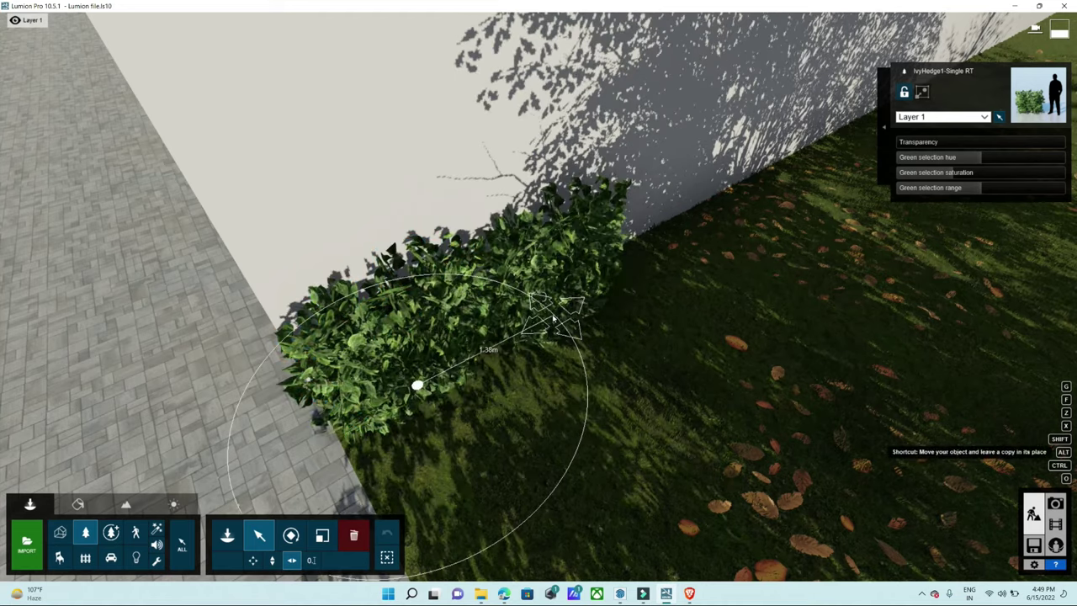
{"action": "mouse_move", "coordinate": [571, 374]}
{"action": "right_mouse_down"}
{"action": "mouse_move", "coordinate": [580, 361]}
{"action": "mouse_move", "coordinate": [580, 421]}
{"action": "right_mouse_up"}
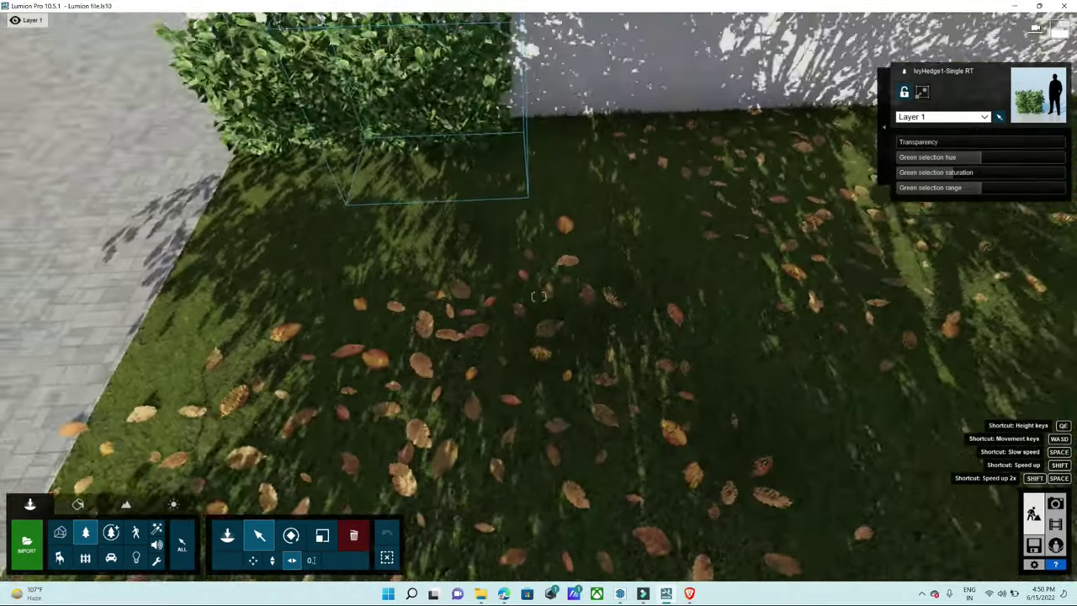
{"action": "right_click_drag", "start_coordinate": [580, 420], "coordinate": [482, 367]}
{"action": "left_click", "coordinate": [443, 357]}
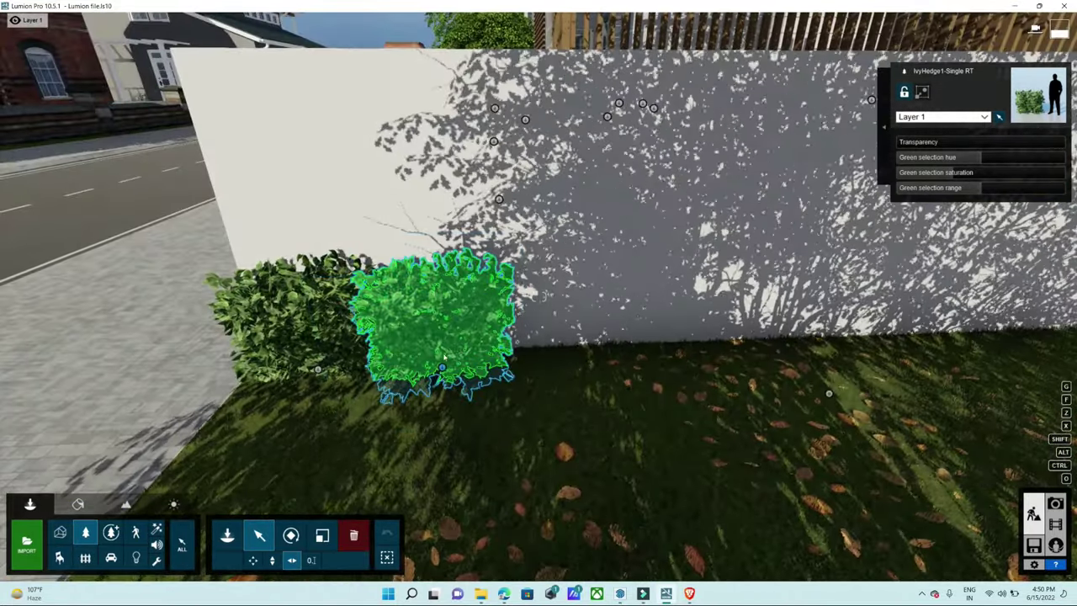
{"action": "mouse_move", "coordinate": [531, 368]}
{"action": "left_mouse_down"}
{"action": "mouse_move", "coordinate": [443, 362]}
{"action": "mouse_move", "coordinate": [562, 360]}
{"action": "left_mouse_up"}
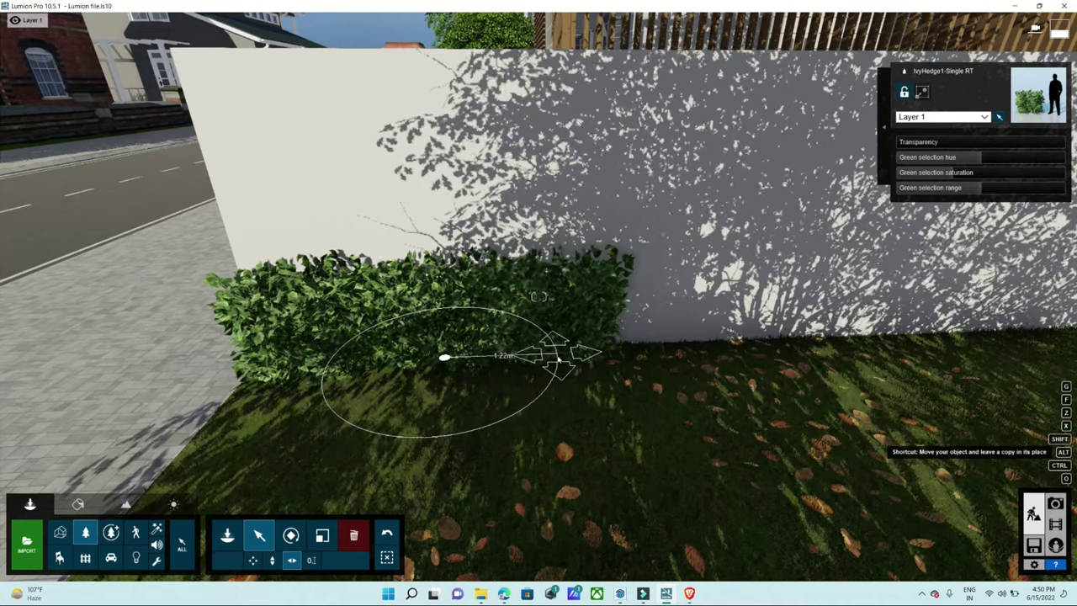
{"action": "left_click_drag", "start_coordinate": [562, 360], "coordinate": [572, 358], "text": "alt"}
- Rotate the copy into line, then copy a hedge rightward to fill the gap
{"action": "right_click_drag", "start_coordinate": [572, 357], "coordinate": [572, 395]}
{"action": "right_click_drag", "start_coordinate": [539, 296], "coordinate": [538, 296]}
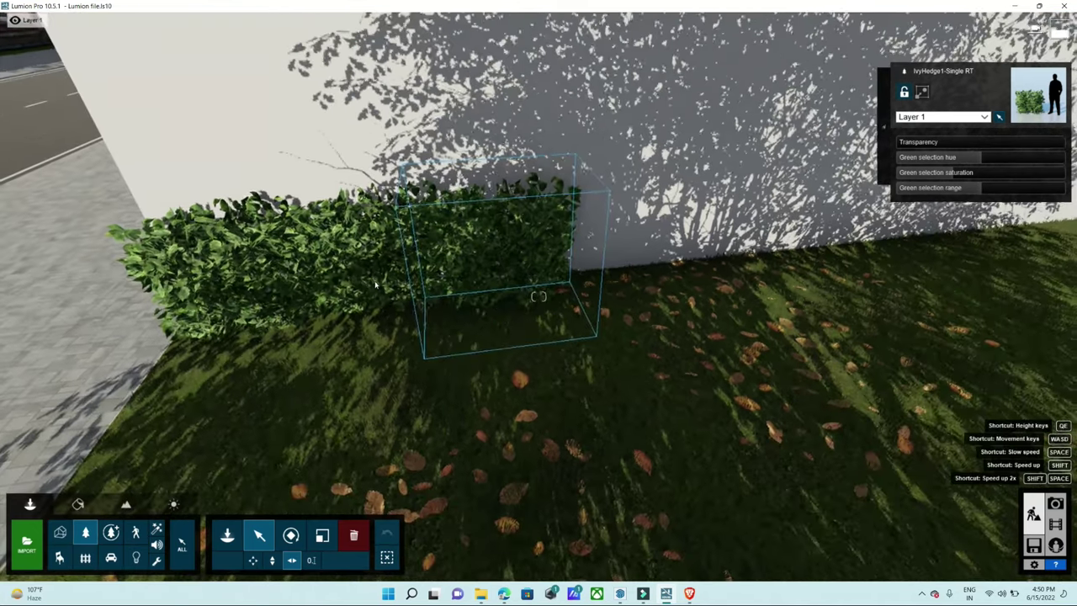
{"action": "left_click", "coordinate": [291, 535]}
{"action": "left_click_drag", "start_coordinate": [505, 294], "coordinate": [507, 298]}
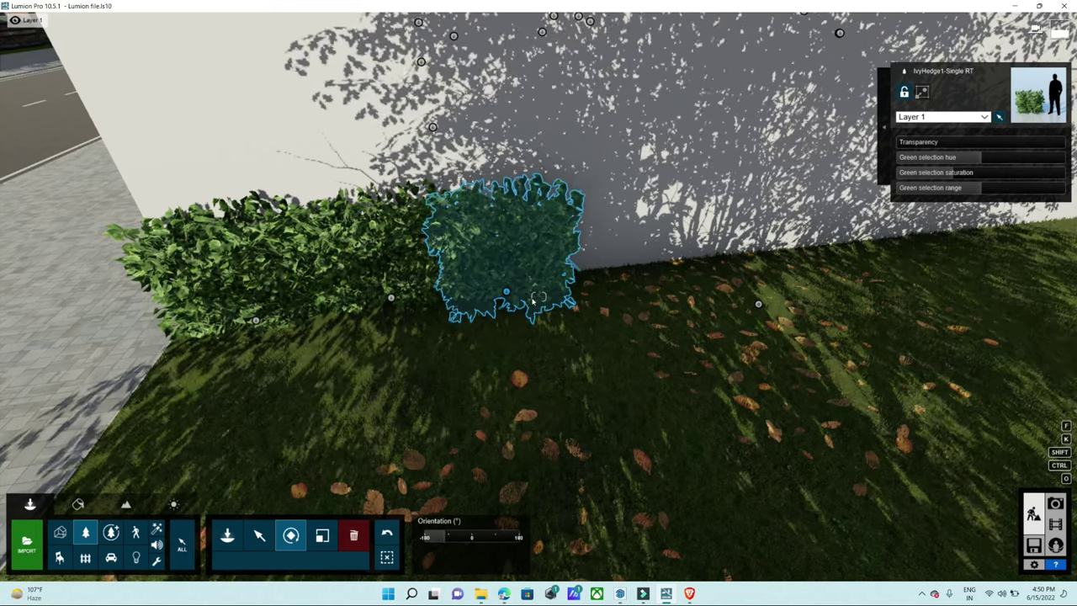
{"action": "left_click", "coordinate": [260, 538]}
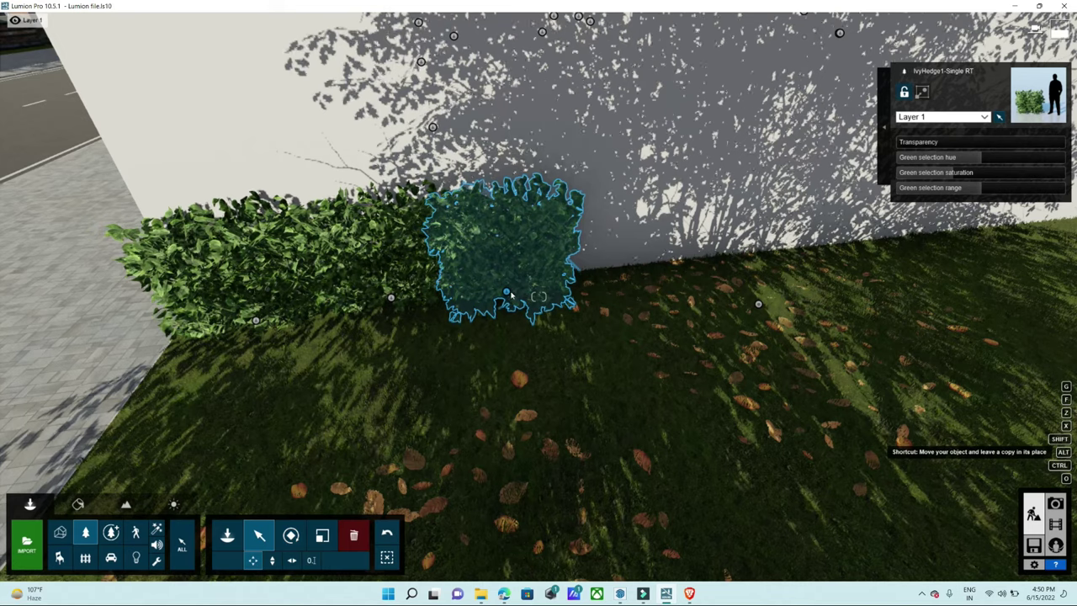
{"action": "left_click_drag", "start_coordinate": [506, 291], "coordinate": [621, 280], "text": "alt"}
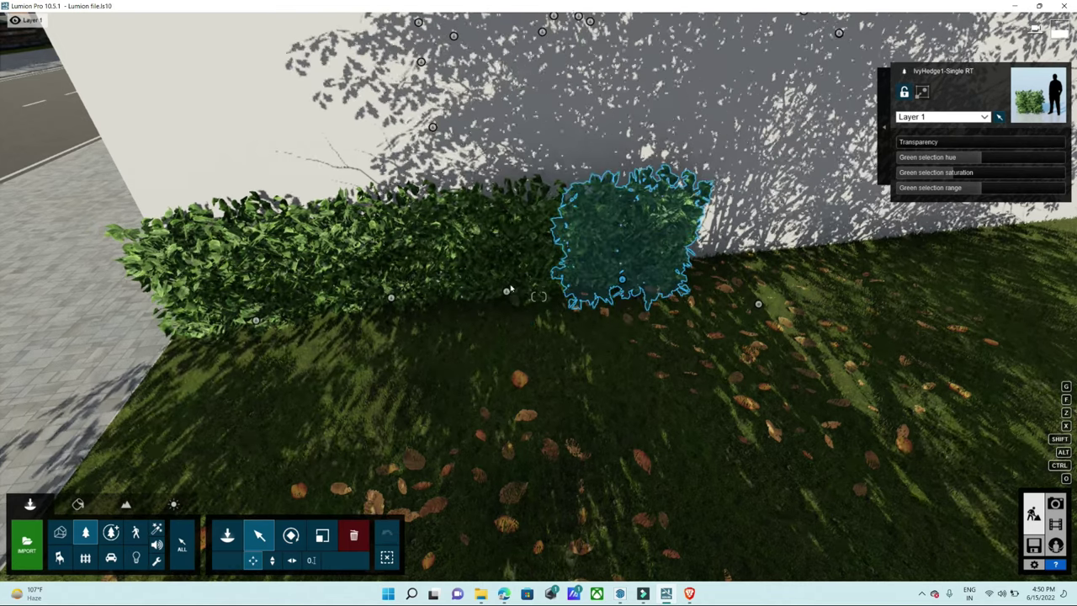
{"action": "left_click", "coordinate": [506, 292], "text": "ctrl"}
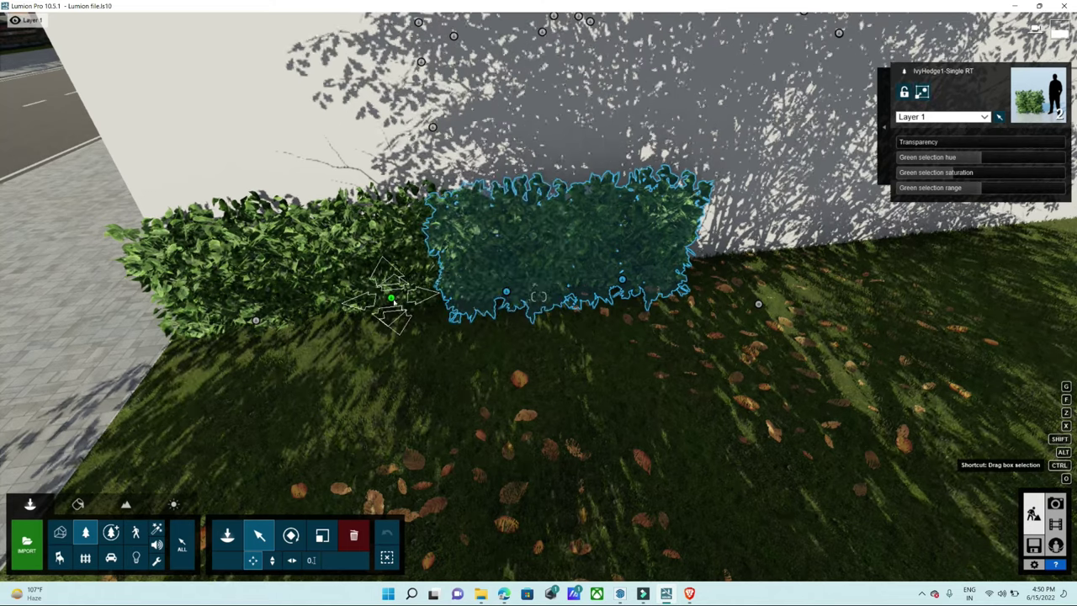
- Select all four hedge pieces and rotate them into line with the wall
{"action": "left_click", "coordinate": [391, 298], "text": "ctrl"}
{"action": "left_click", "coordinate": [281, 317], "text": "ctrl"}
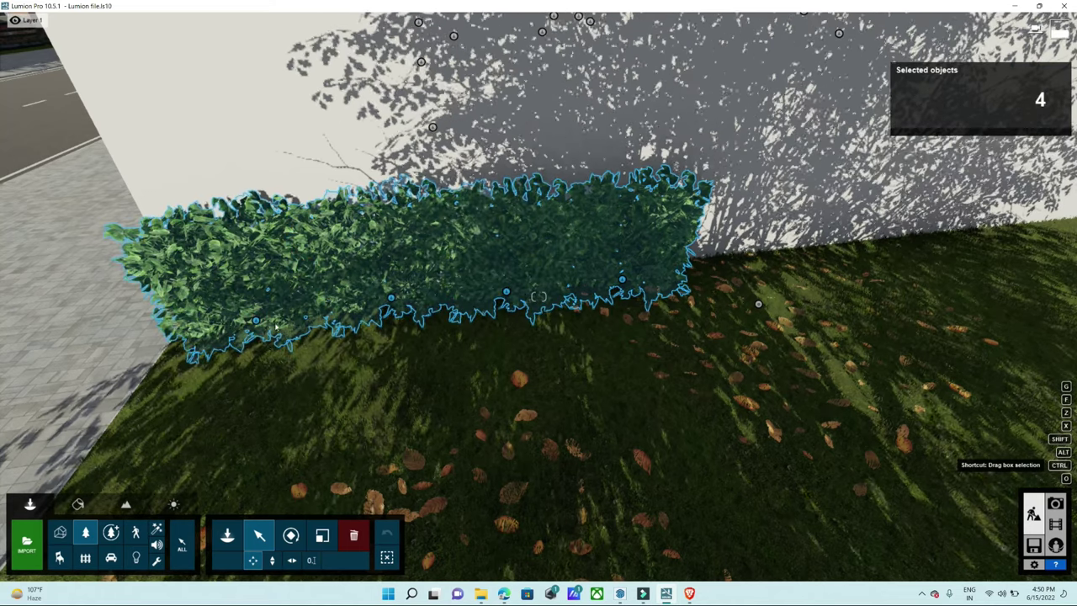
{"action": "left_click_drag", "start_coordinate": [433, 332], "coordinate": [724, 282]}
{"action": "right_click_drag", "start_coordinate": [723, 282], "coordinate": [494, 292]}
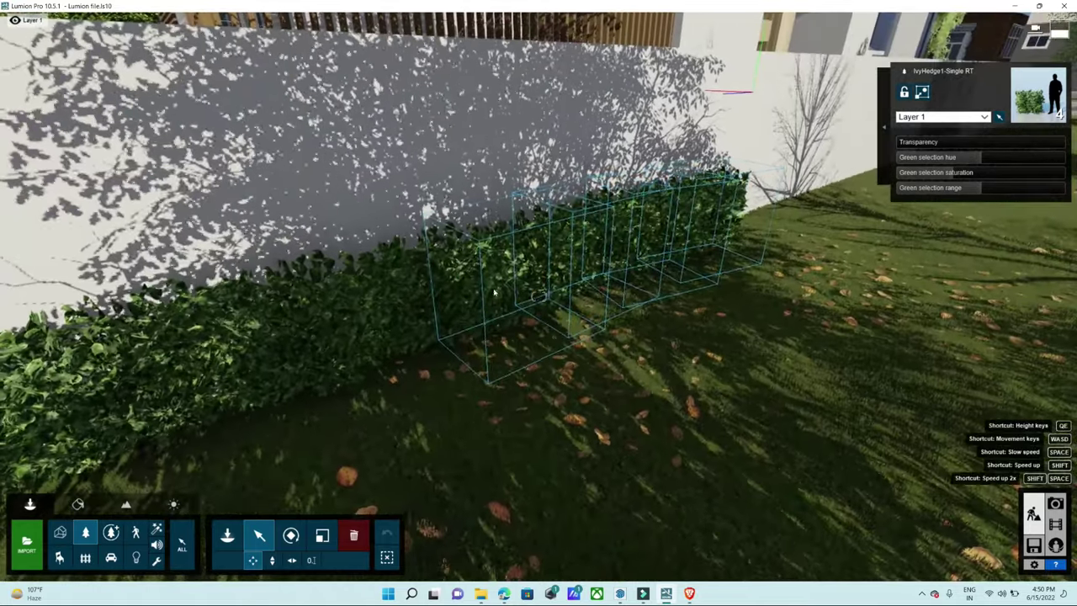
{"action": "left_click_drag", "start_coordinate": [539, 296], "coordinate": [753, 239]}
{"action": "right_click_drag", "start_coordinate": [752, 239], "coordinate": [539, 296]}
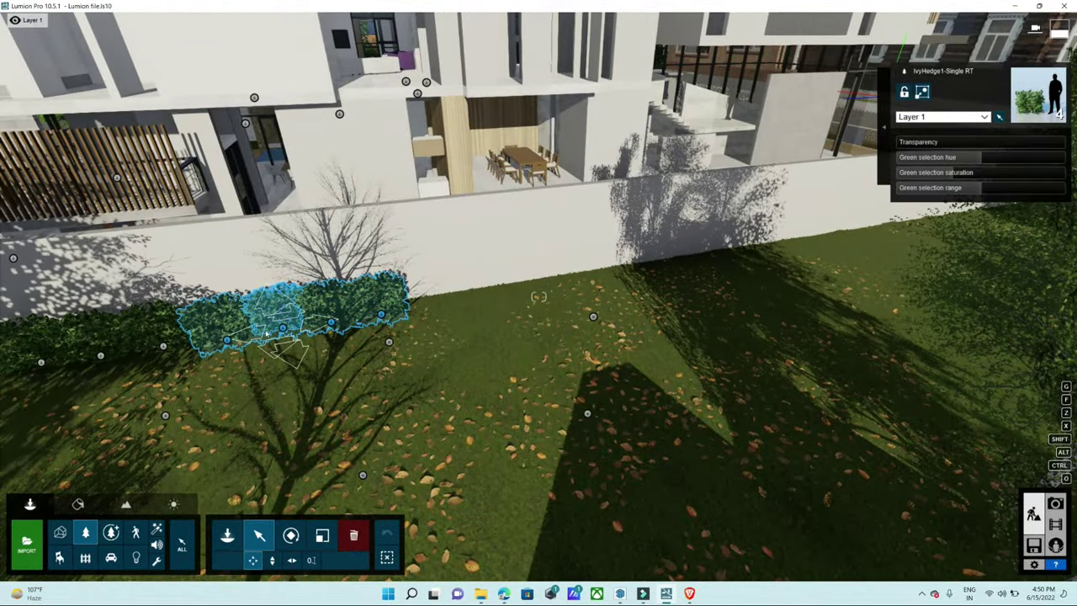
- Slide the four-piece hedge group along the wall and copy it further right
{"action": "left_click_drag", "start_coordinate": [229, 341], "coordinate": [384, 321]}
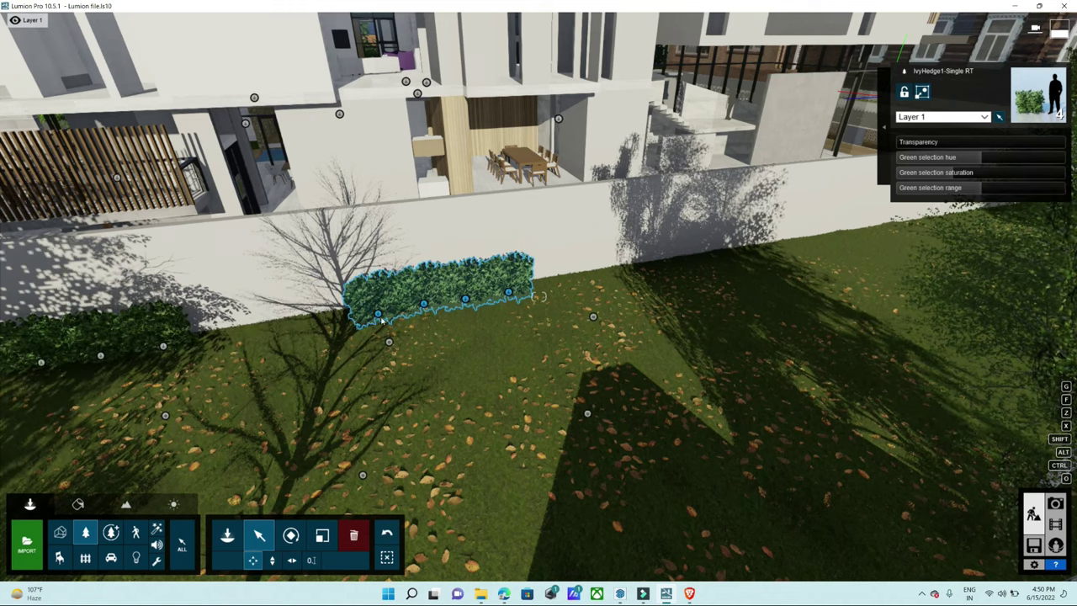
{"action": "mouse_move", "coordinate": [378, 314]}
{"action": "left_mouse_down"}
{"action": "mouse_move", "coordinate": [219, 343]}
{"action": "mouse_move", "coordinate": [426, 313]}
{"action": "left_mouse_up"}
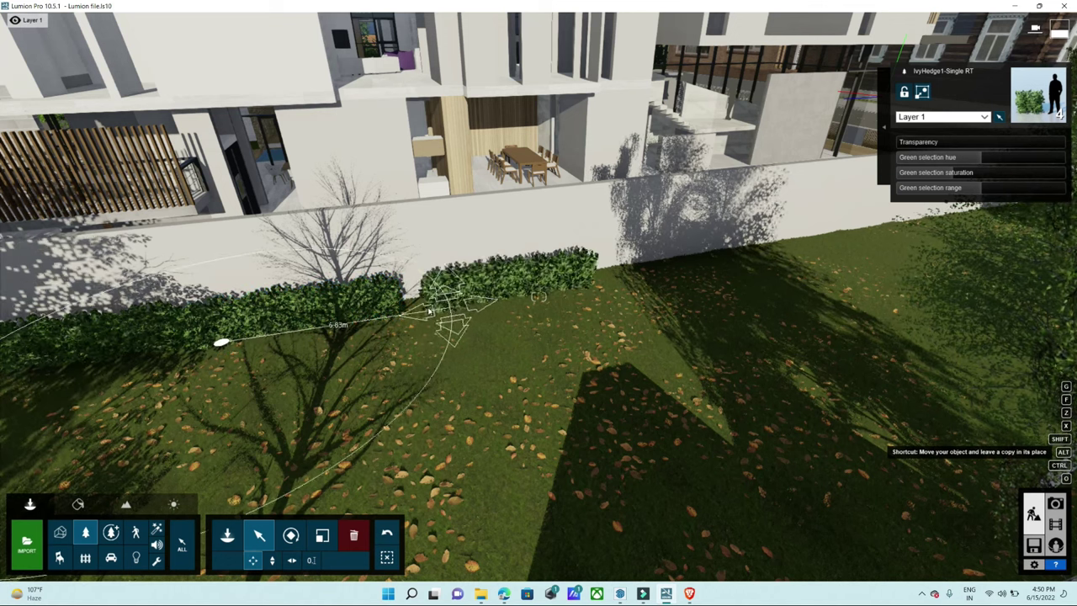
{"action": "mouse_move", "coordinate": [425, 307]}
{"action": "left_mouse_down", "text": "alt"}
{"action": "mouse_move", "coordinate": [732, 256]}
{"action": "mouse_move", "coordinate": [716, 263]}
{"action": "left_mouse_up", "text": "alt"}
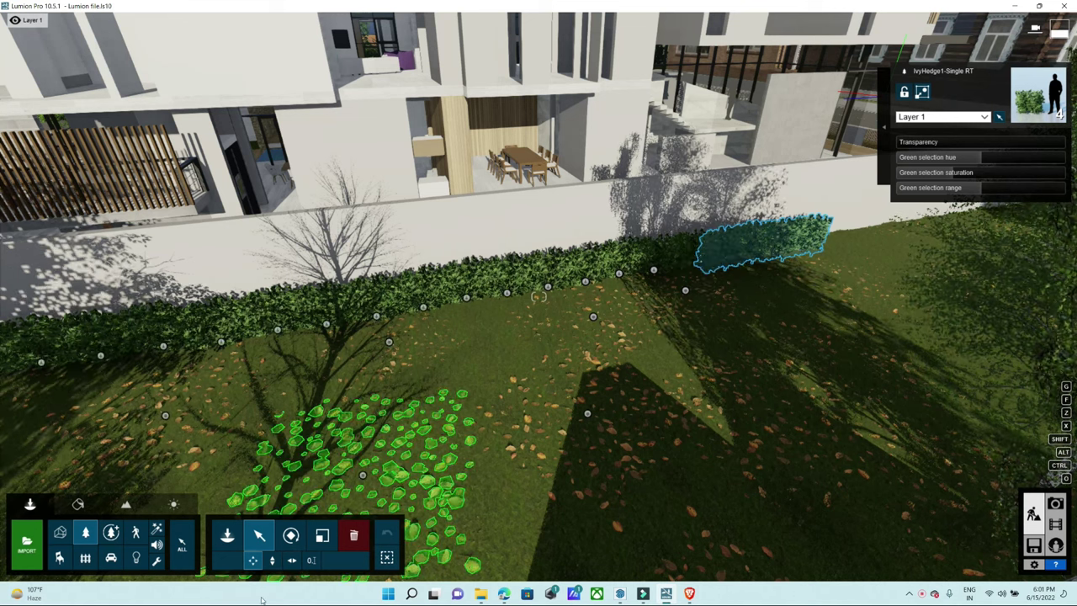
- With Move horizontal, copy the hedge section rightward along the wall
{"action": "left_click", "coordinate": [291, 560]}
{"action": "left_click_drag", "start_coordinate": [715, 275], "coordinate": [837, 242], "text": "alt"}
{"action": "right_click_drag", "start_coordinate": [837, 242], "coordinate": [1009, 252]}
{"action": "key", "text": "w"}
{"action": "mouse_move", "coordinate": [538, 296]}
{"action": "right_mouse_down"}
{"action": "mouse_move", "coordinate": [588, 296]}
{"action": "mouse_move", "coordinate": [670, 367]}
{"action": "right_mouse_up"}
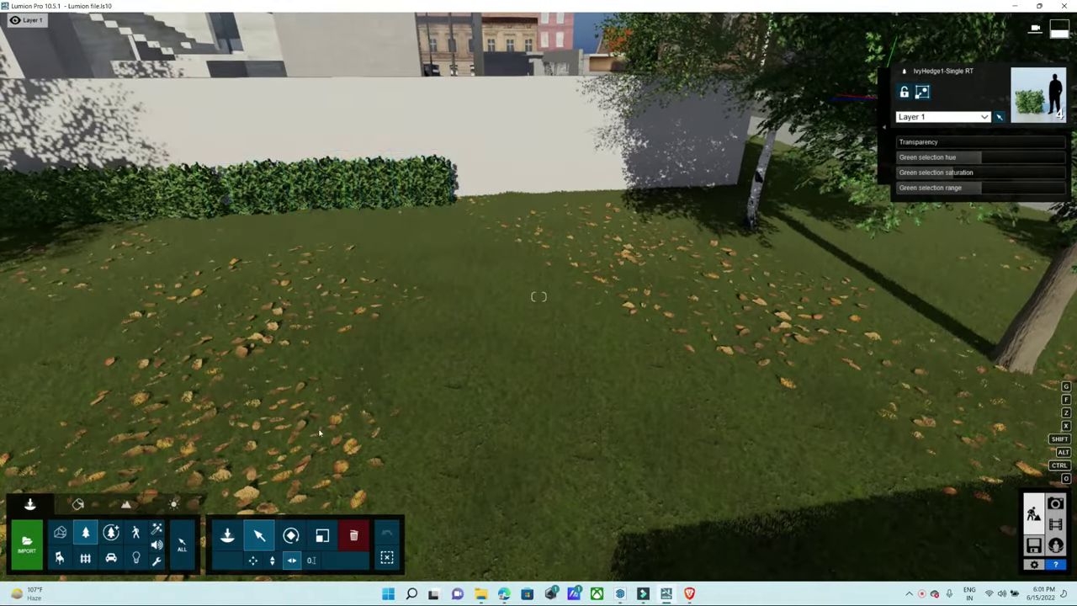
- Reselect the hedge copy and move the final piece to the far end of the wall
{"action": "mouse_move", "coordinate": [266, 214]}
{"action": "left_mouse_down", "text": "alt"}
{"action": "mouse_move", "coordinate": [476, 202]}
{"action": "mouse_move", "coordinate": [557, 212]}
{"action": "left_mouse_up", "text": "alt"}
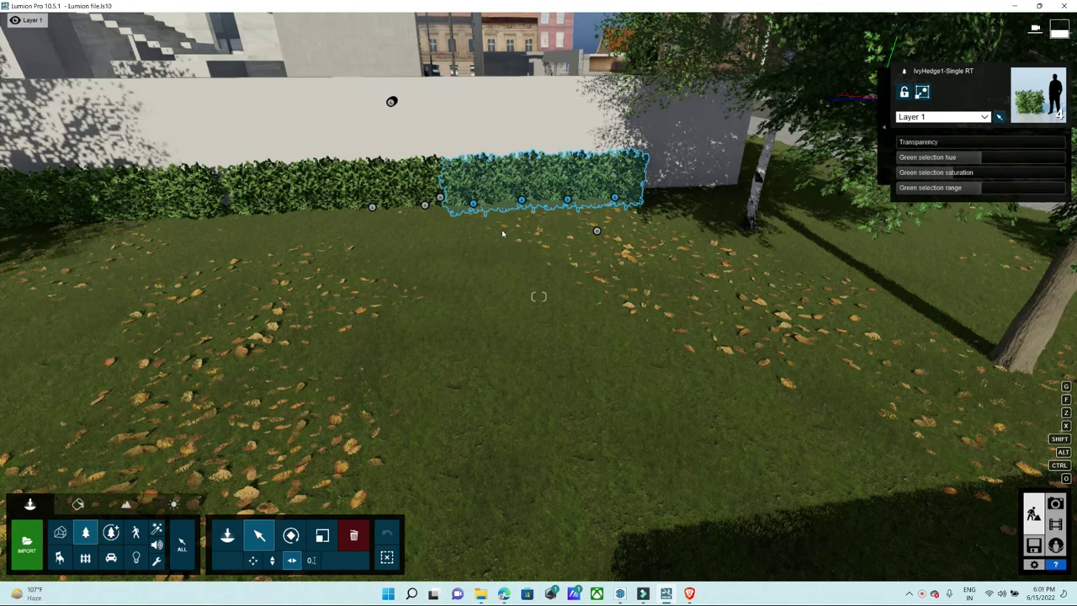
{"action": "left_click", "coordinate": [437, 201]}
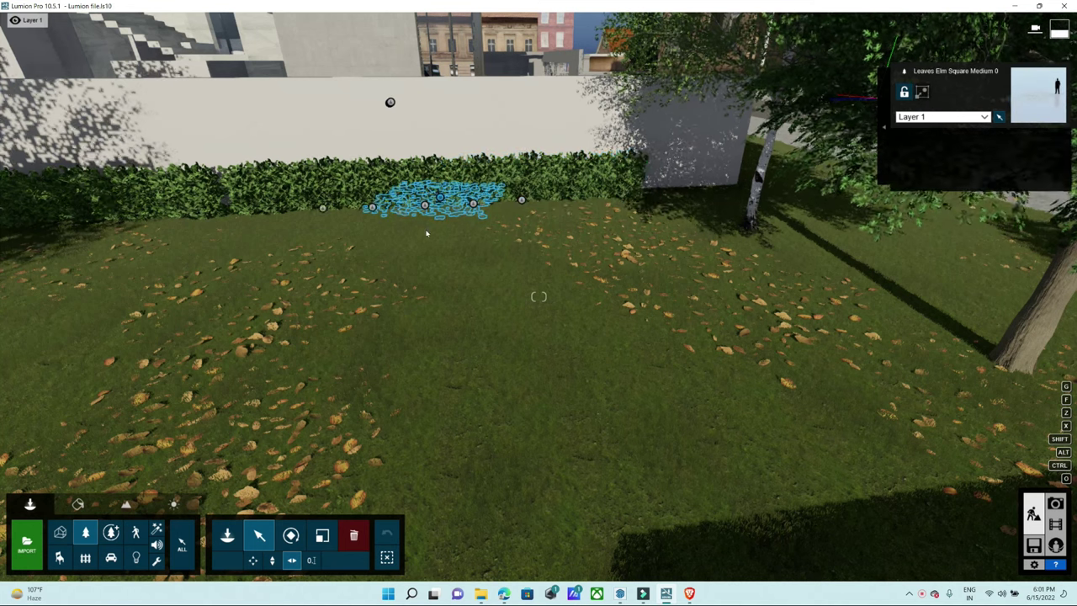
{"action": "left_click", "coordinate": [613, 198]}
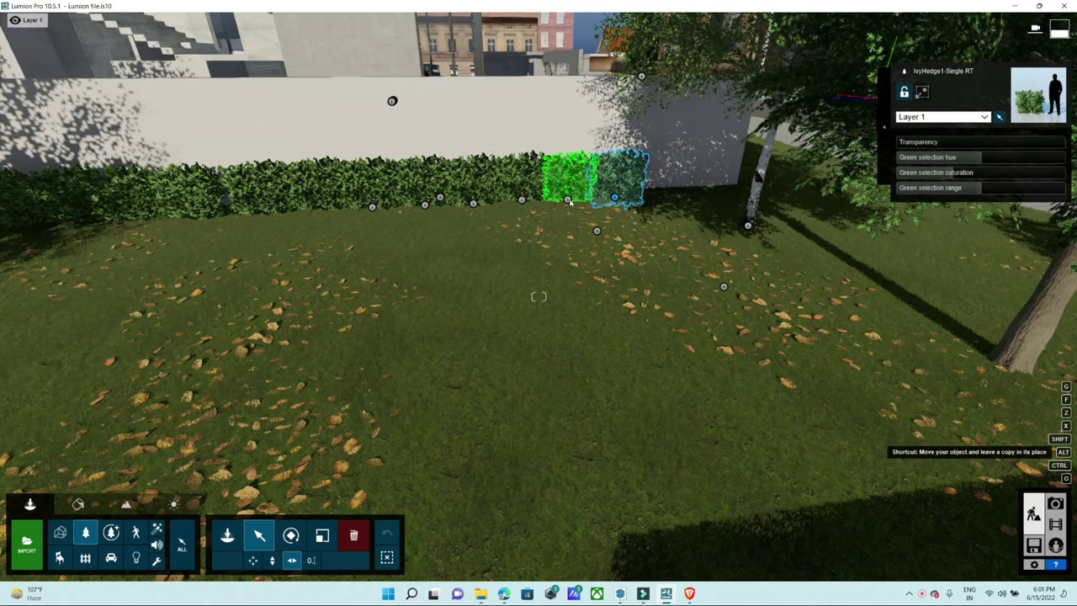
{"action": "left_click_drag", "start_coordinate": [568, 203], "coordinate": [673, 195]}
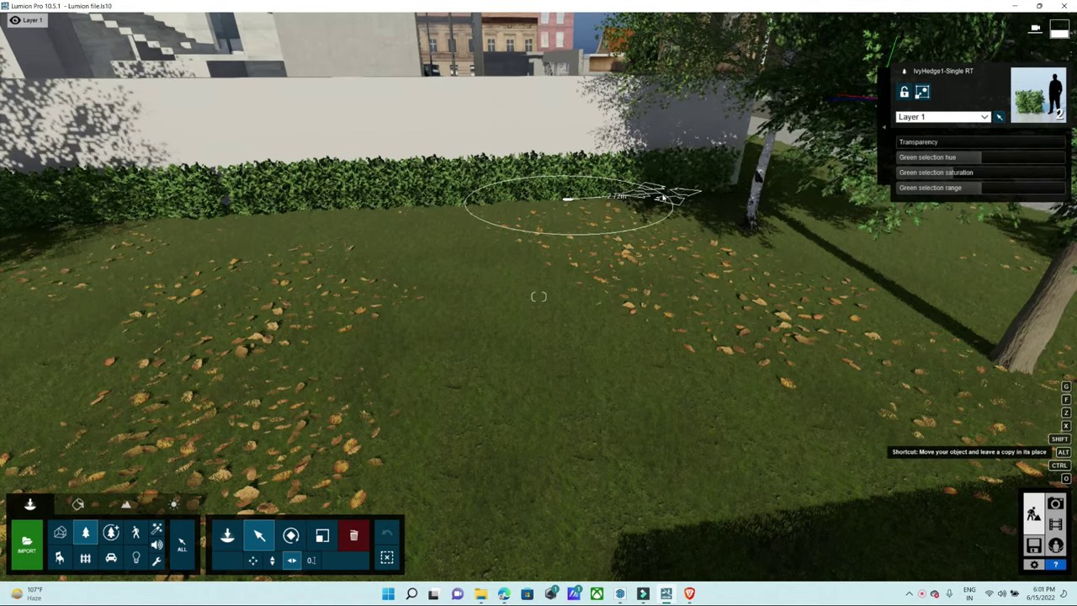
{"action": "left_click_drag", "start_coordinate": [666, 198], "coordinate": [673, 196]}
{"action": "right_click_drag", "start_coordinate": [673, 195], "coordinate": [504, 202]}
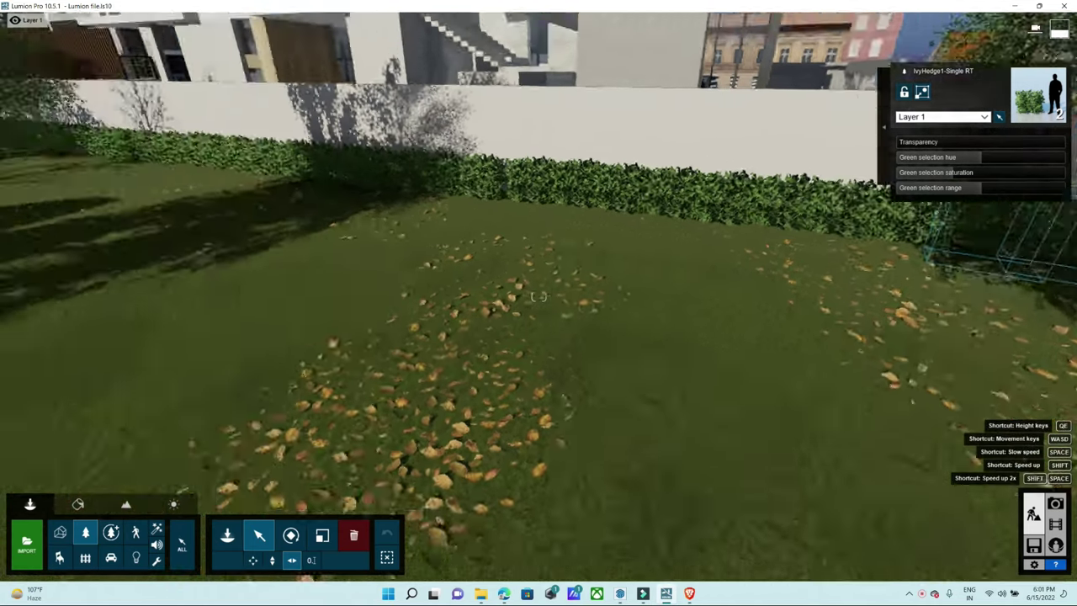
{"action": "right_click_drag", "start_coordinate": [539, 296], "coordinate": [538, 296]}
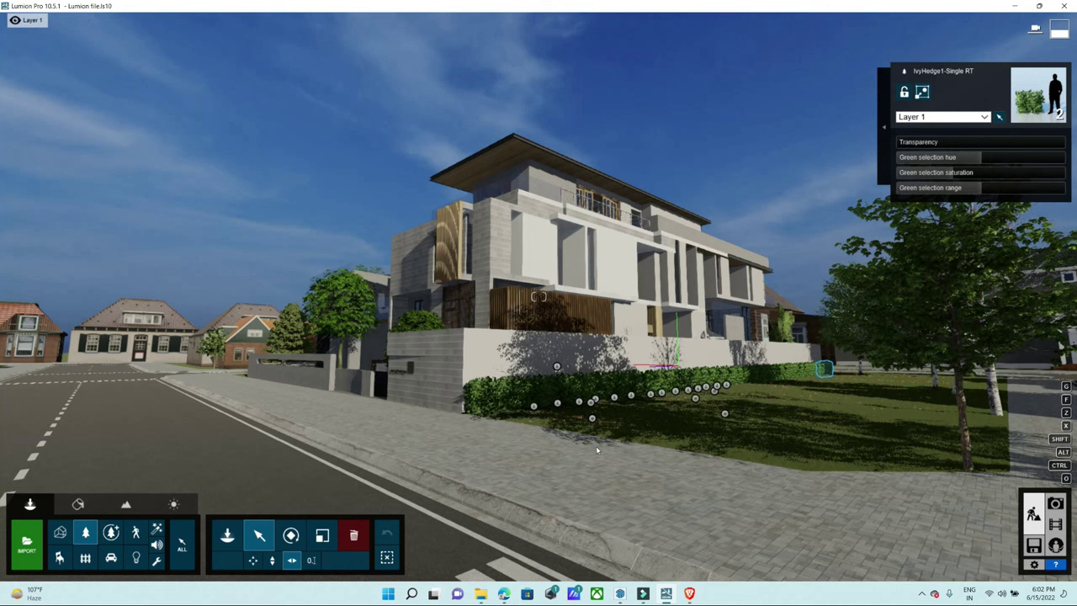
- Copy an ivy hedge piece onto the lawn near the sidewalk and rotate it to face the other way
{"action": "right_click_drag", "start_coordinate": [597, 450], "coordinate": [531, 298]}
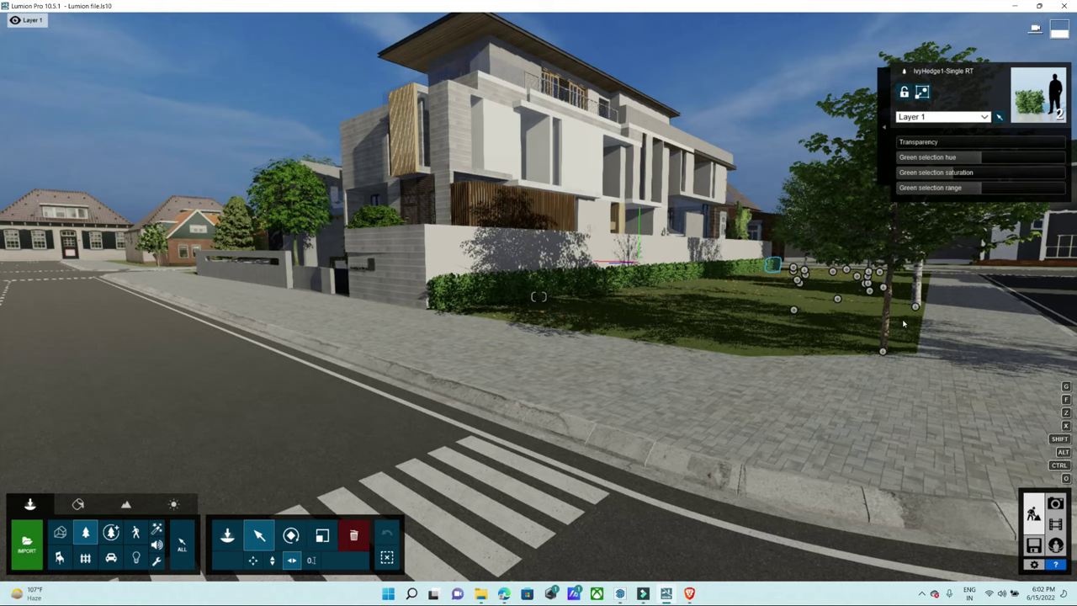
{"action": "mouse_move", "coordinate": [601, 373]}
{"action": "right_mouse_down"}
{"action": "mouse_move", "coordinate": [589, 320]}
{"action": "mouse_move", "coordinate": [539, 294]}
{"action": "right_mouse_up"}
{"action": "key", "text": "w"}
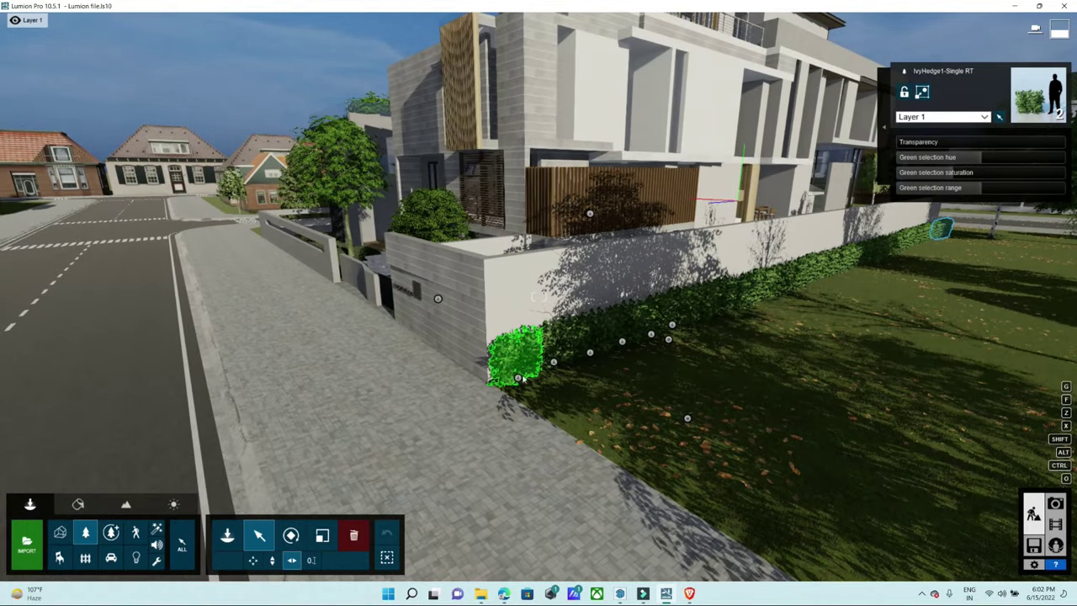
{"action": "scroll", "coordinate": [518, 380], "scroll_direction": "down", "scroll_amount": 3}
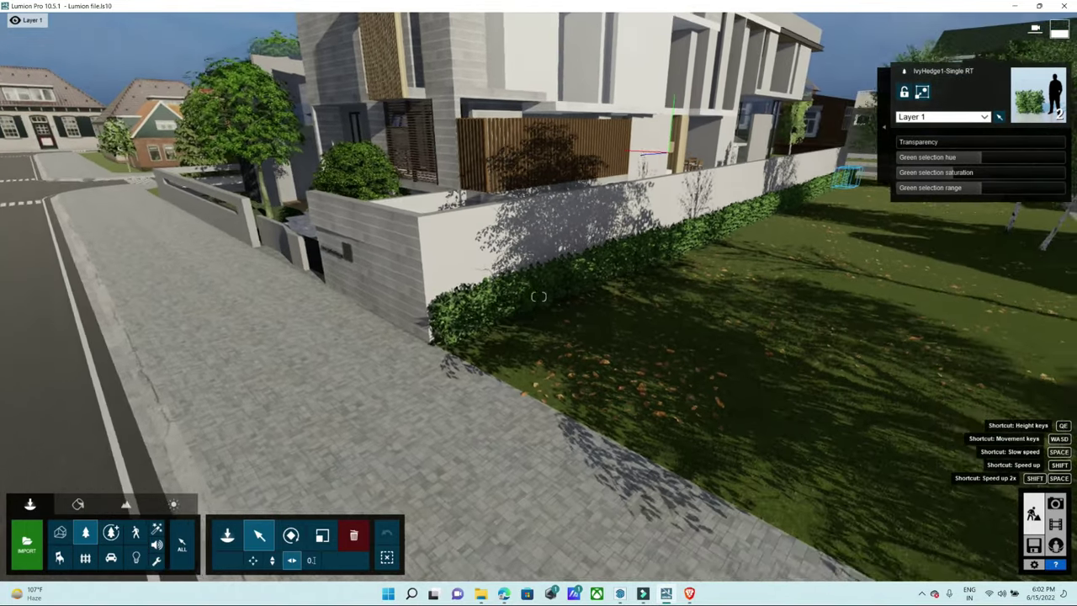
{"action": "left_click_drag", "start_coordinate": [476, 350], "coordinate": [696, 480], "text": "alt"}
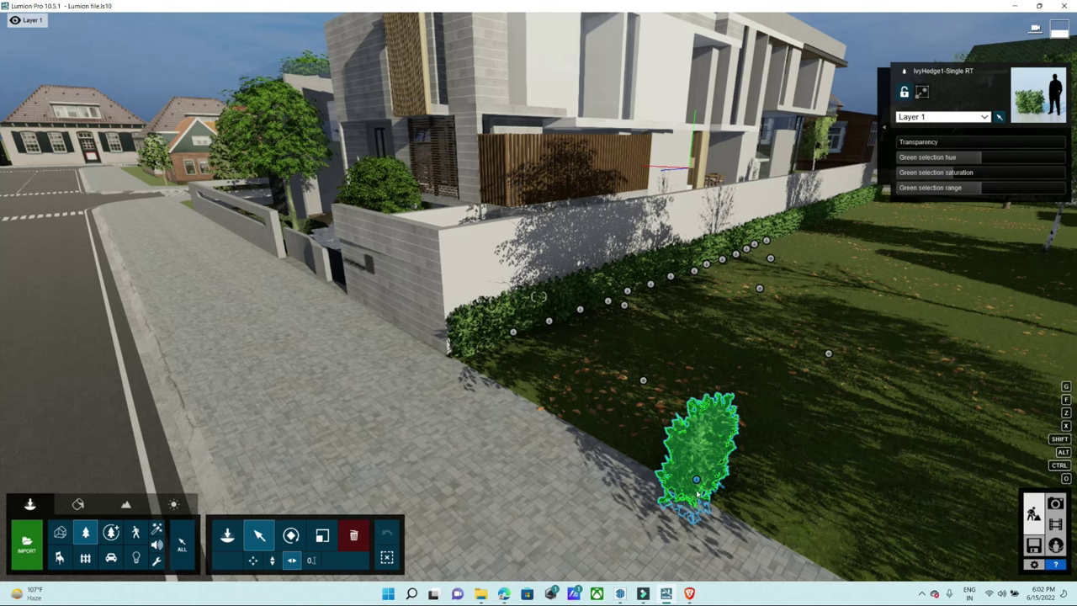
{"action": "key", "text": "r"}
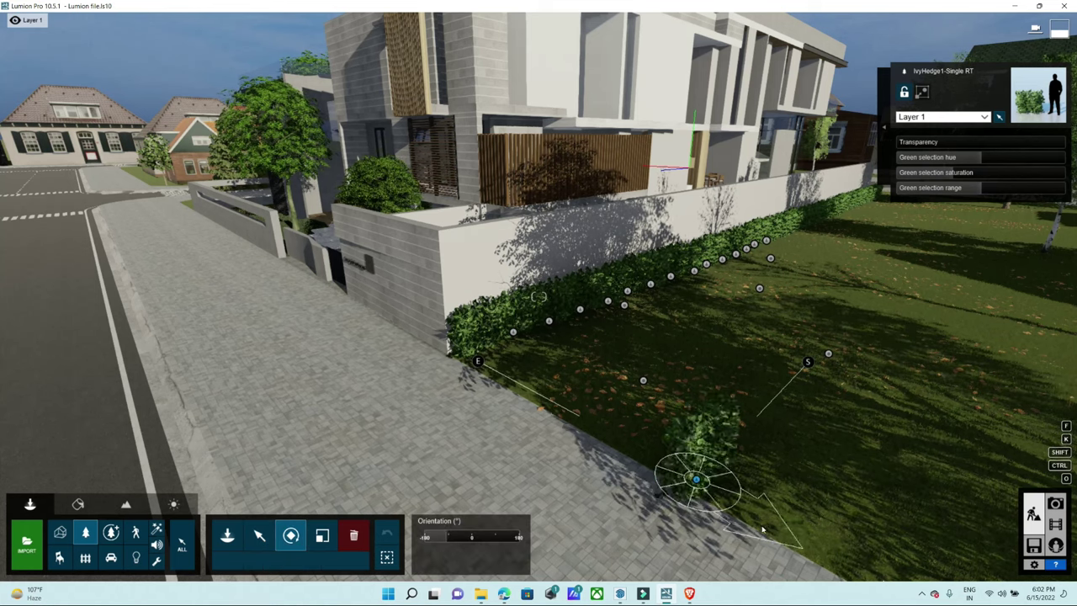
{"action": "left_click_drag", "start_coordinate": [762, 528], "coordinate": [660, 523]}
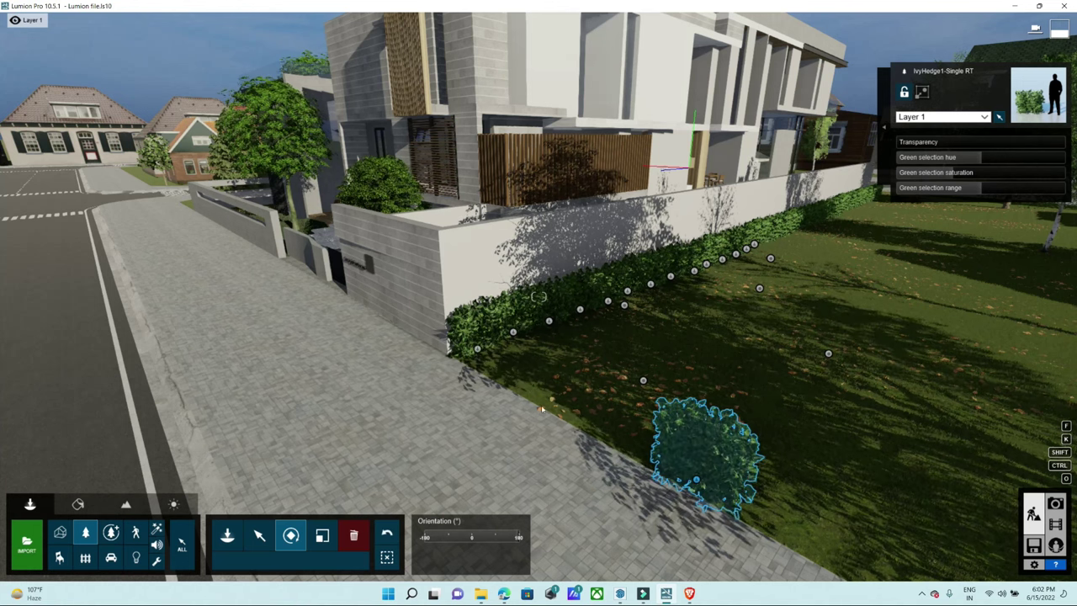
- Fine-tune the copy's rotation, slide it along the lawn edge and drop another copy further along
{"action": "right_click_drag", "start_coordinate": [543, 410], "coordinate": [639, 395]}
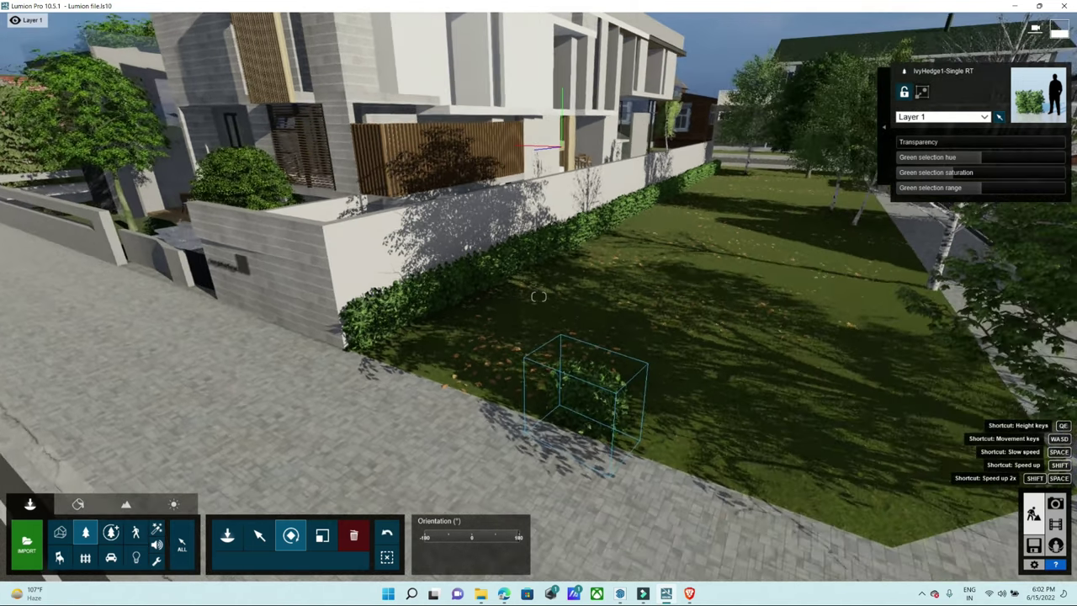
{"action": "key", "text": "s"}
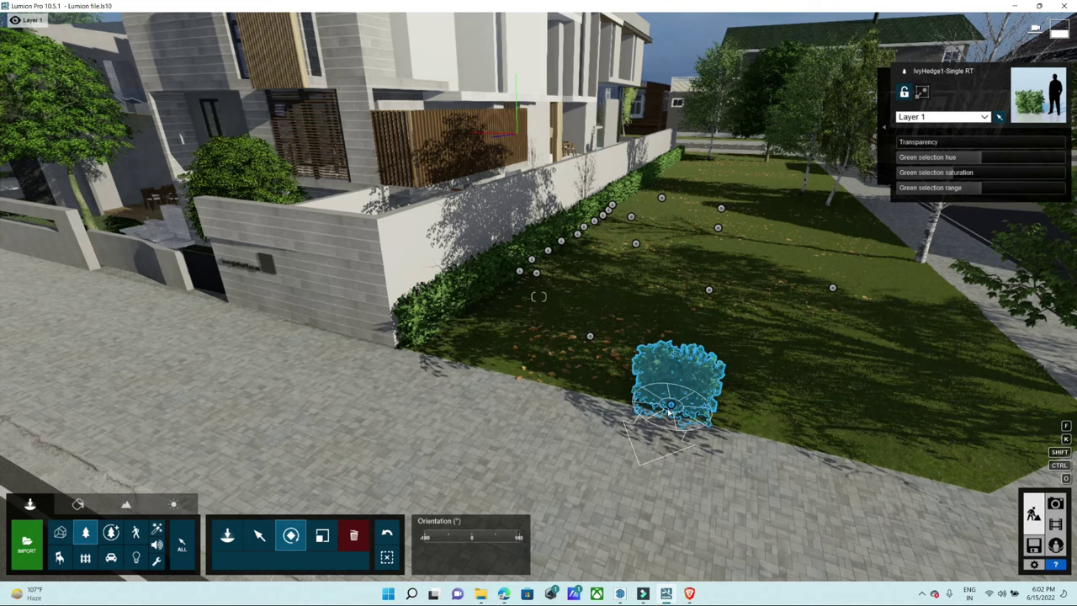
{"action": "left_click_drag", "start_coordinate": [669, 410], "coordinate": [666, 427]}
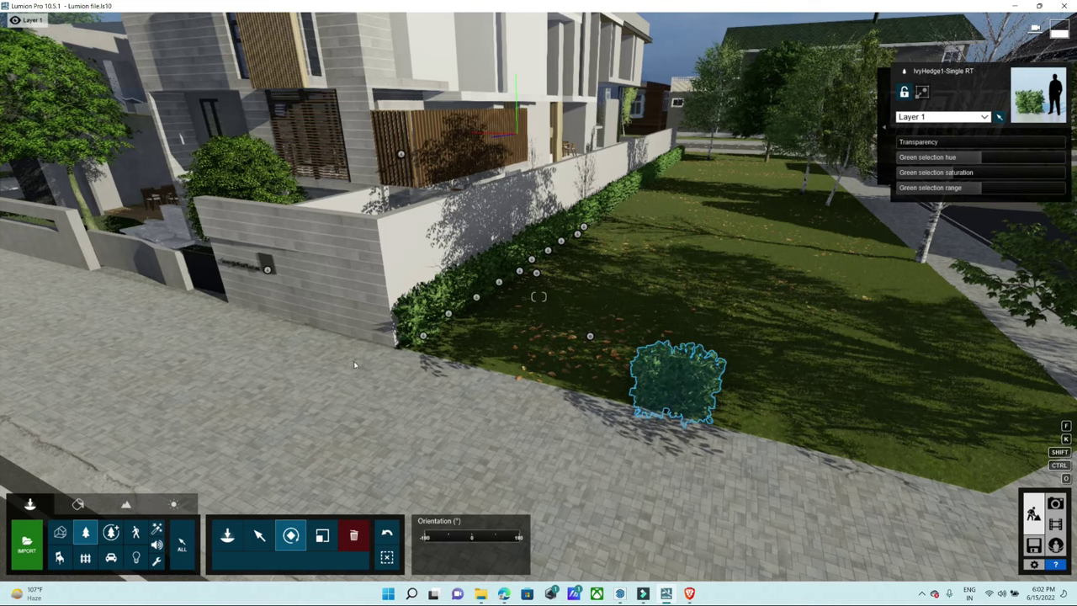
{"action": "left_click_drag", "start_coordinate": [670, 407], "coordinate": [671, 411]}
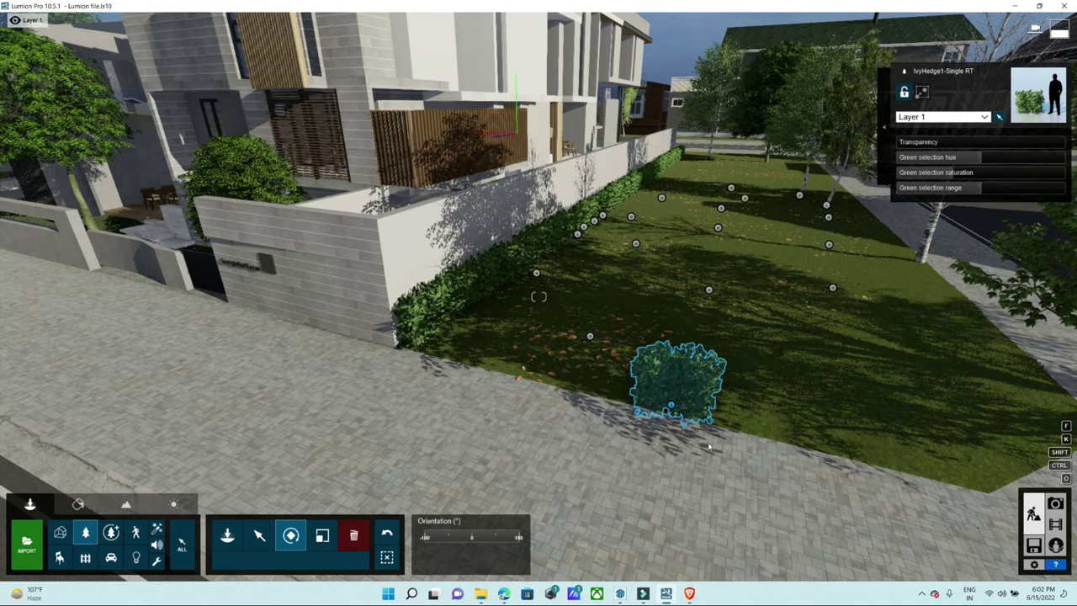
{"action": "middle_click_drag", "start_coordinate": [674, 462], "coordinate": [568, 419]}
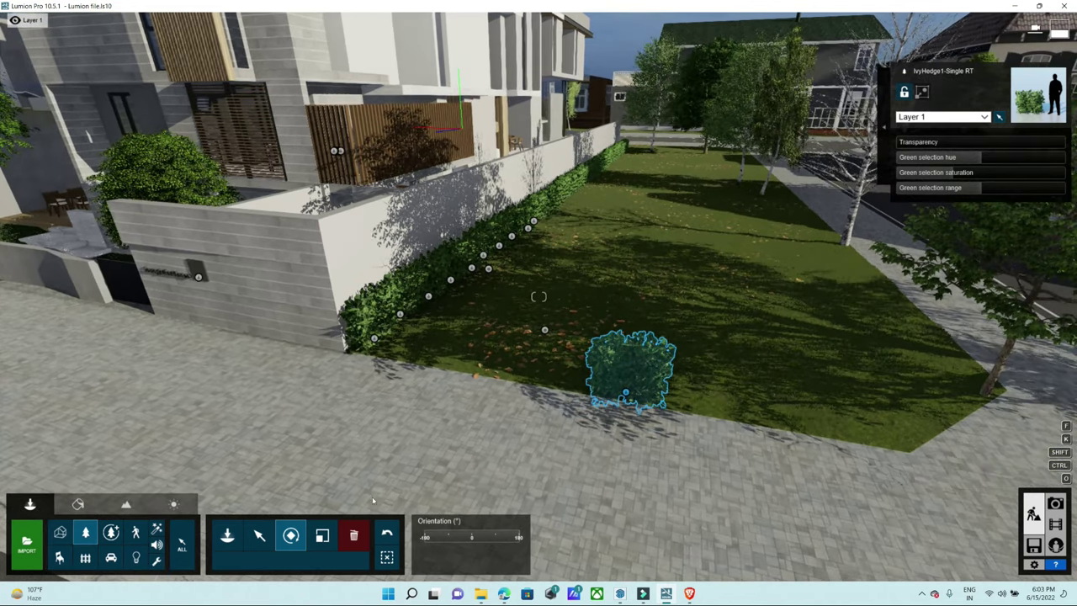
{"action": "key", "text": "m"}
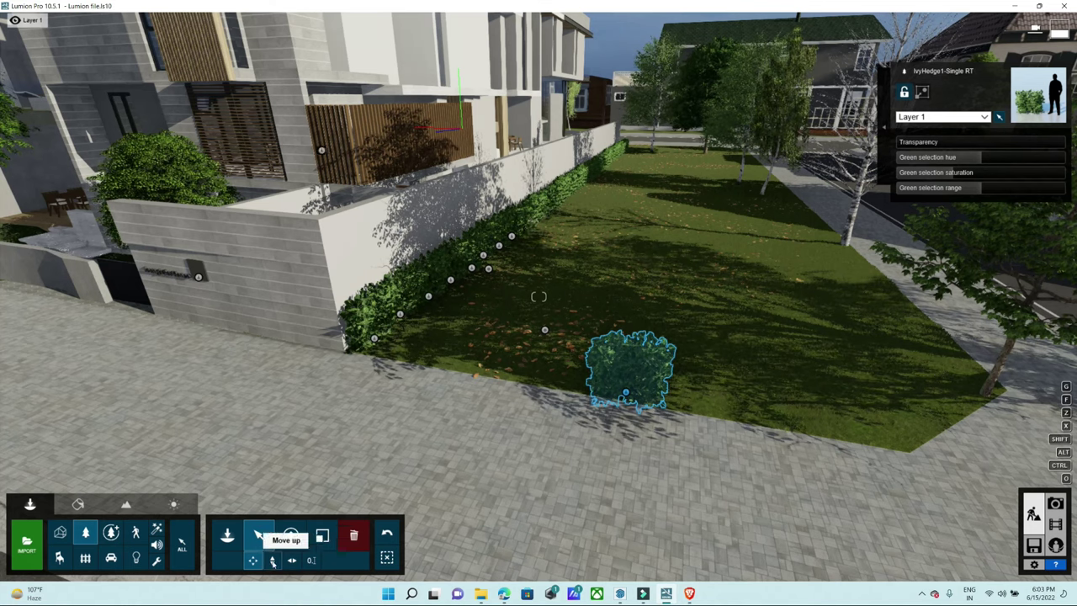
{"action": "left_click_drag", "start_coordinate": [627, 398], "coordinate": [870, 443]}
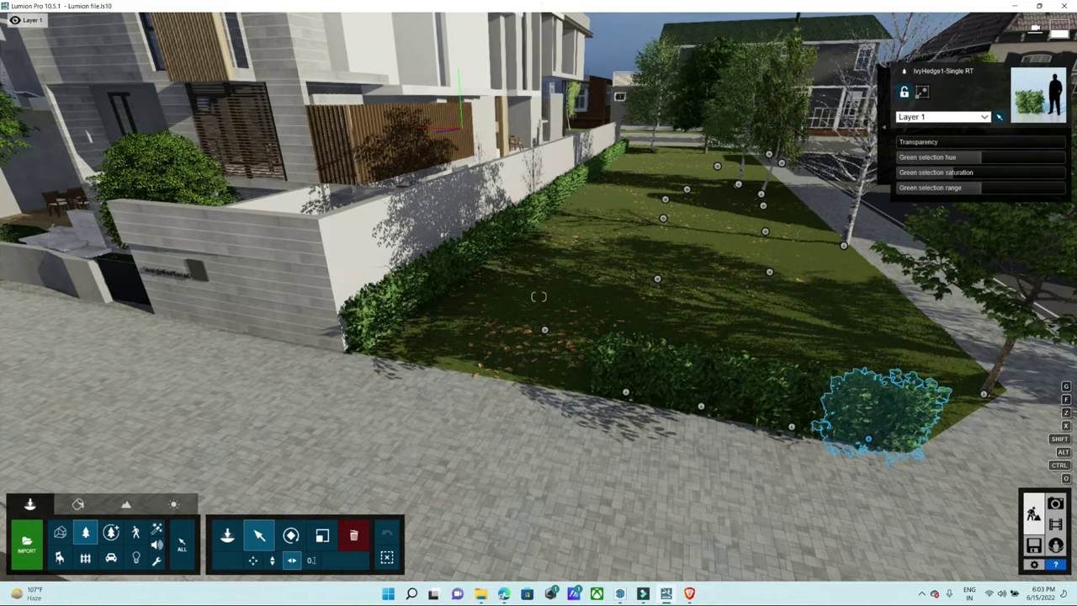
{"action": "right_click_drag", "start_coordinate": [870, 444], "coordinate": [757, 437]}
- Rotate the corner hedge to follow the lawn edge and move it about 1.27 m to the corner
{"action": "key", "text": "w"}
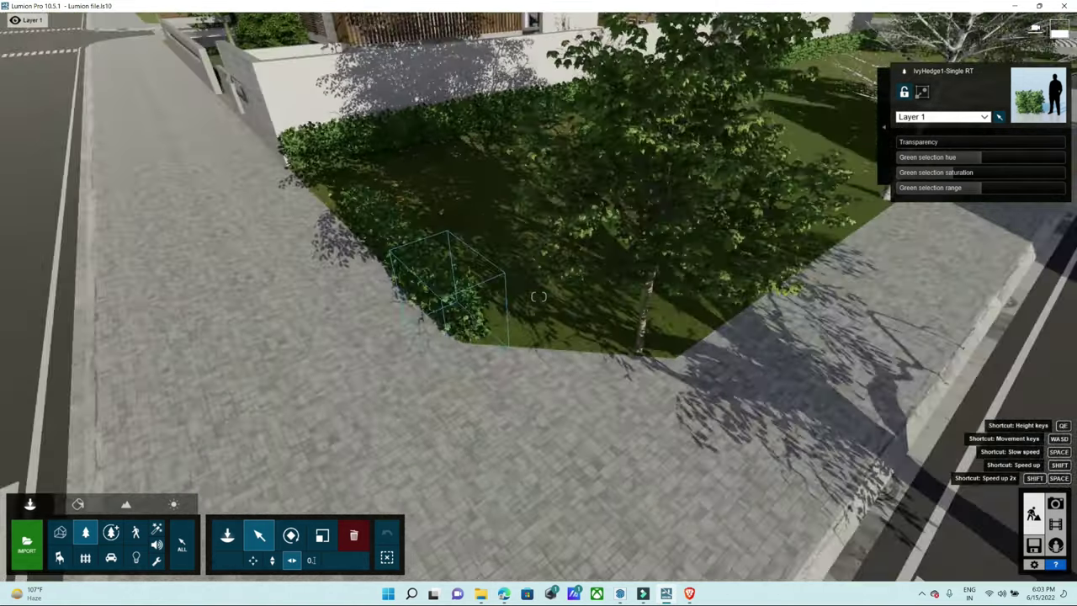
{"action": "key", "text": "s"}
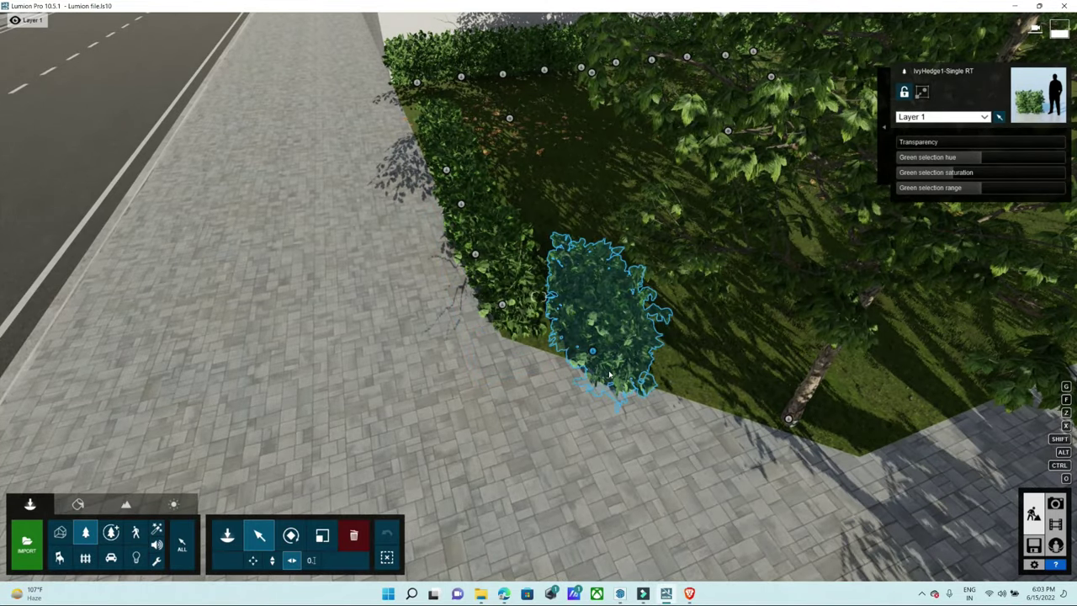
{"action": "key", "text": "r"}
{"action": "left_click_drag", "start_coordinate": [598, 356], "coordinate": [624, 358]}
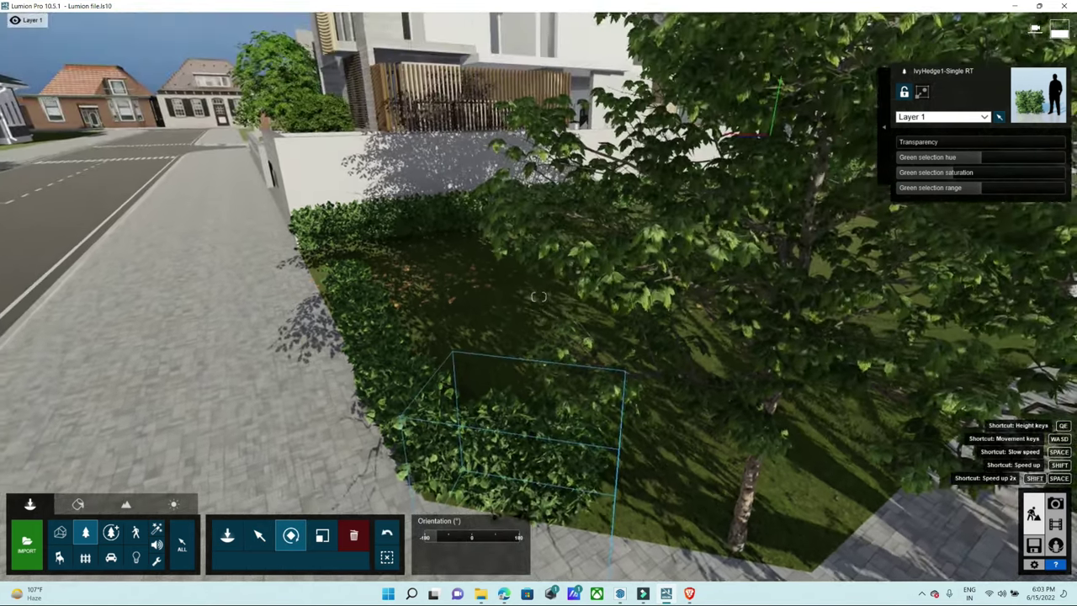
{"action": "right_click_drag", "start_coordinate": [541, 513], "coordinate": [554, 446]}
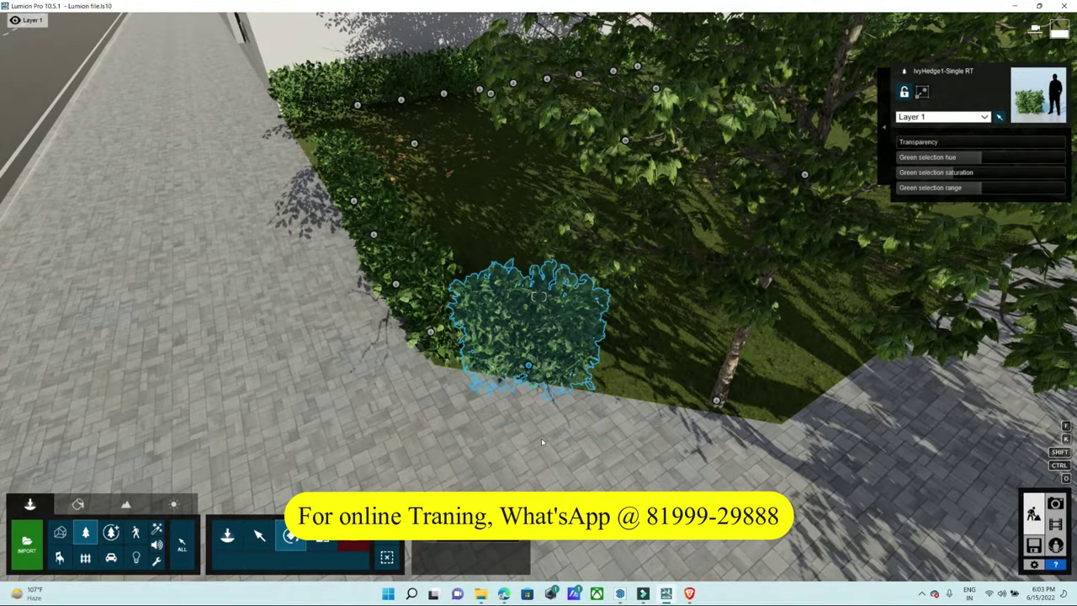
{"action": "left_click_drag", "start_coordinate": [528, 366], "coordinate": [645, 393]}
{"action": "right_click_drag", "start_coordinate": [646, 394], "coordinate": [538, 296]}
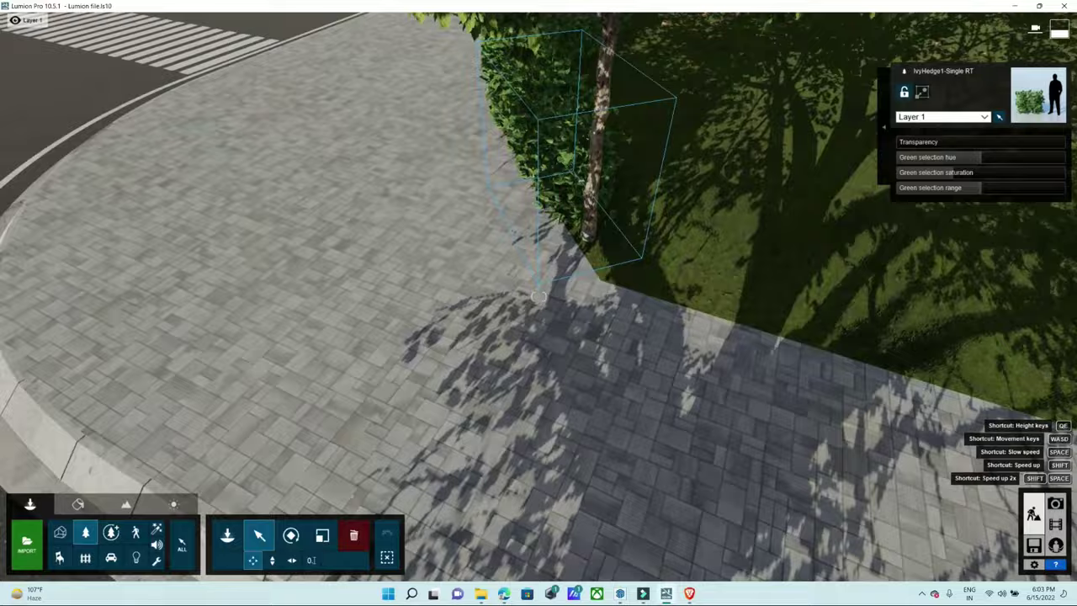
{"action": "right_click_drag", "start_coordinate": [538, 296], "coordinate": [709, 443]}
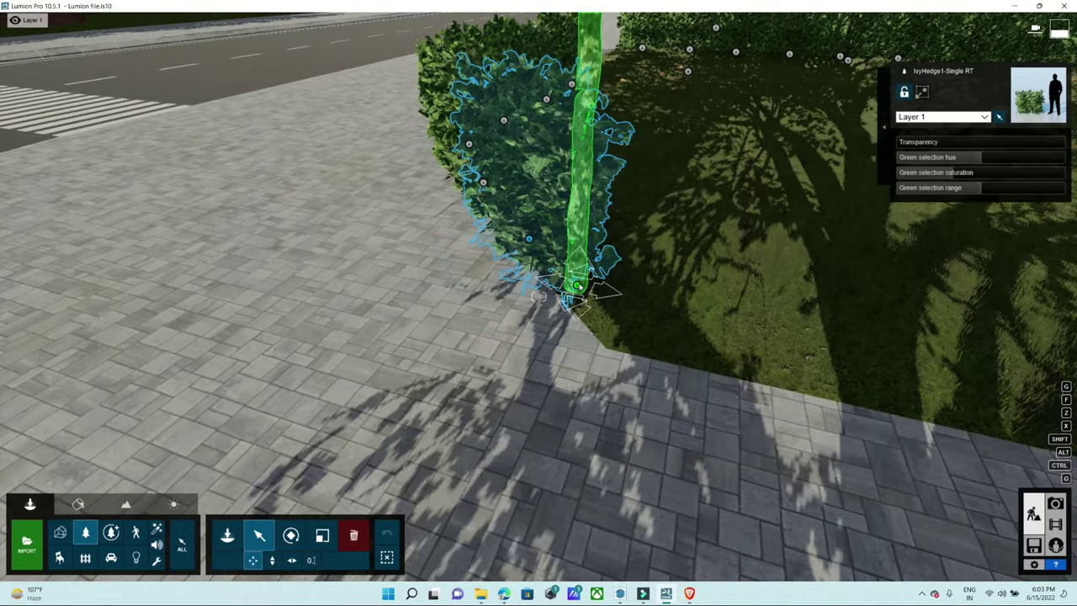
- Shift the sycamore about 1.13 m and place a hedge copy about 1.15 m around the corner
{"action": "left_click_drag", "start_coordinate": [575, 286], "coordinate": [703, 254]}
{"action": "mouse_move", "coordinate": [703, 254]}
{"action": "right_mouse_down"}
{"action": "mouse_move", "coordinate": [424, 331]}
{"action": "mouse_move", "coordinate": [488, 320]}
{"action": "right_mouse_up"}
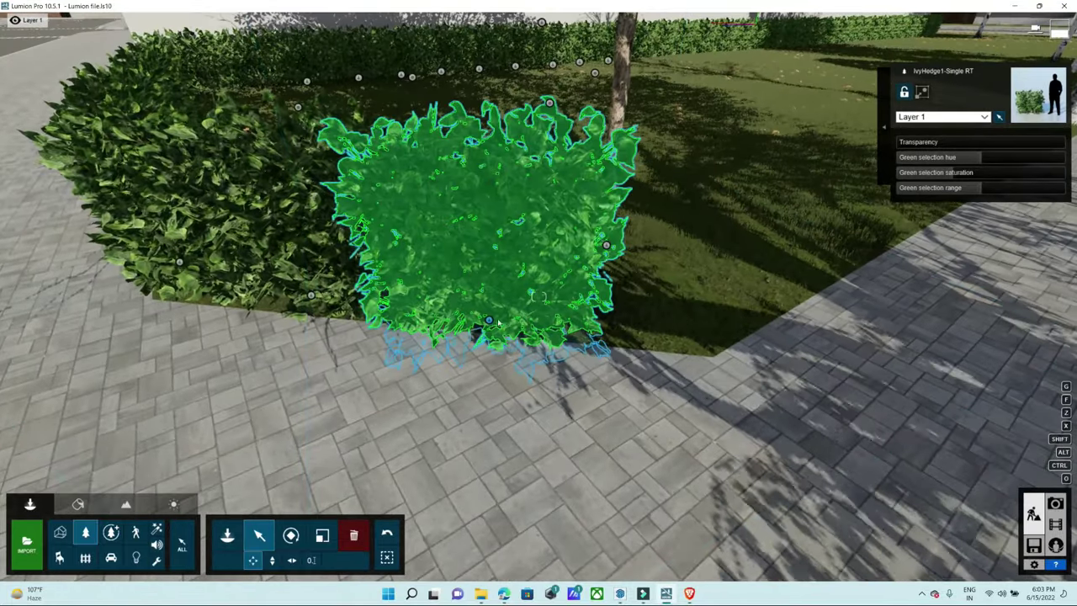
{"action": "left_click_drag", "start_coordinate": [488, 321], "coordinate": [490, 322], "text": "alt"}
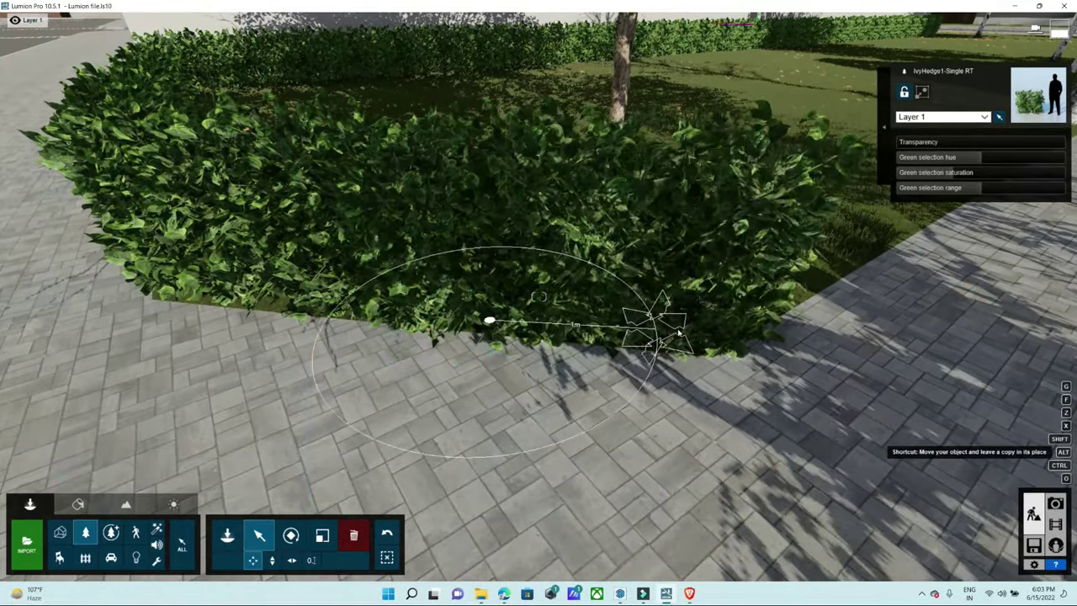
{"action": "left_click_drag", "start_coordinate": [679, 334], "coordinate": [656, 322], "text": "alt"}
{"action": "right_click_drag", "start_coordinate": [656, 322], "coordinate": [589, 302]}
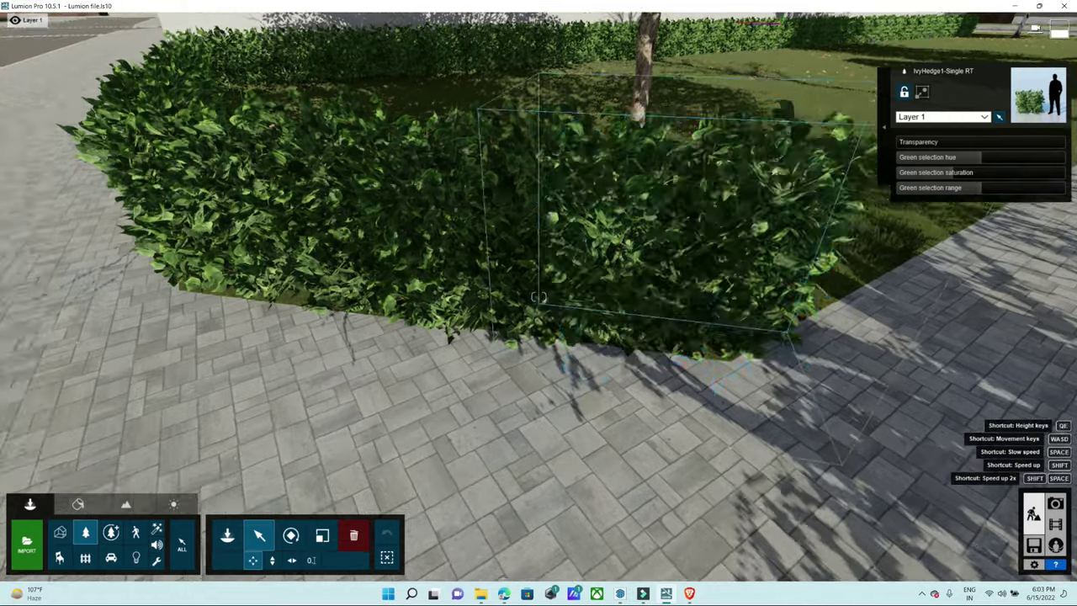
{"action": "key", "text": "s"}
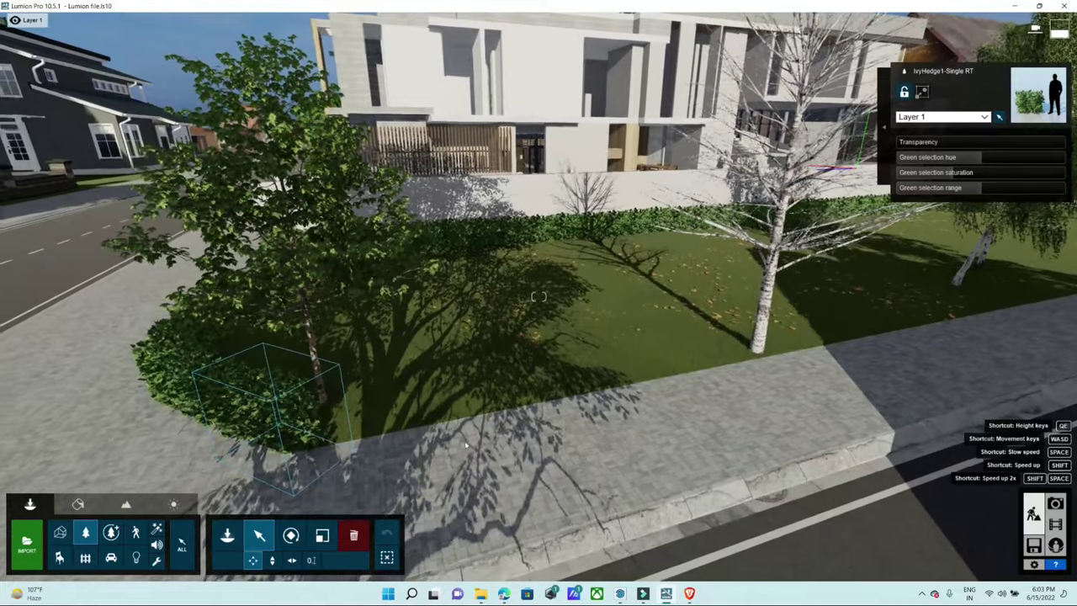
{"action": "mouse_move", "coordinate": [589, 353]}
{"action": "right_mouse_down"}
{"action": "mouse_move", "coordinate": [505, 355]}
{"action": "mouse_move", "coordinate": [538, 336]}
{"action": "right_mouse_up"}
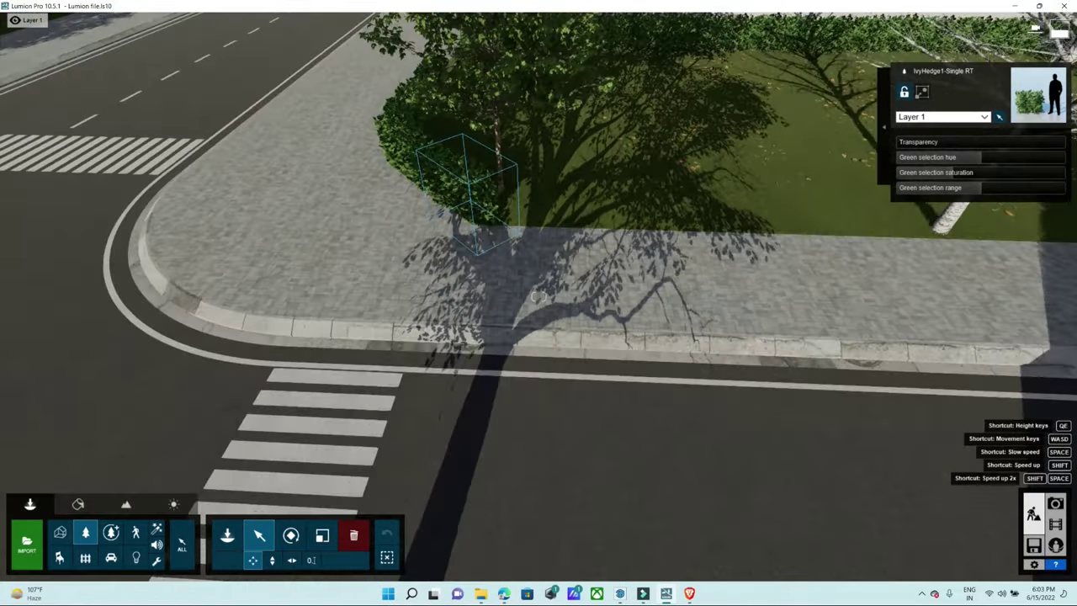
{"action": "key", "text": "w"}
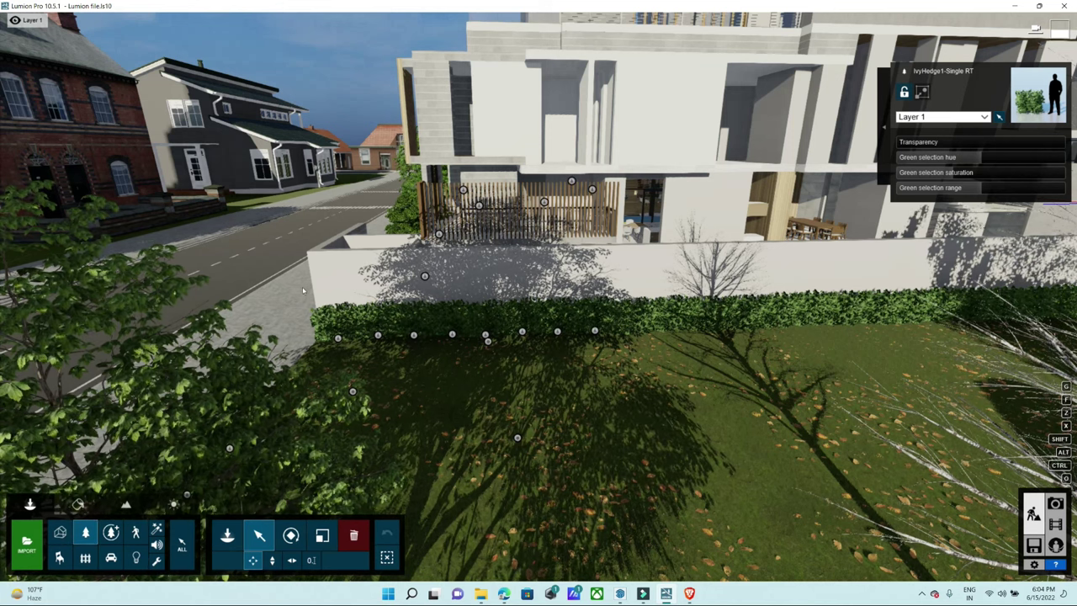
- Box-select the hedge pieces along the wall, excluding the plant clusters caught in the selection
{"action": "left_click", "coordinate": [487, 341]}
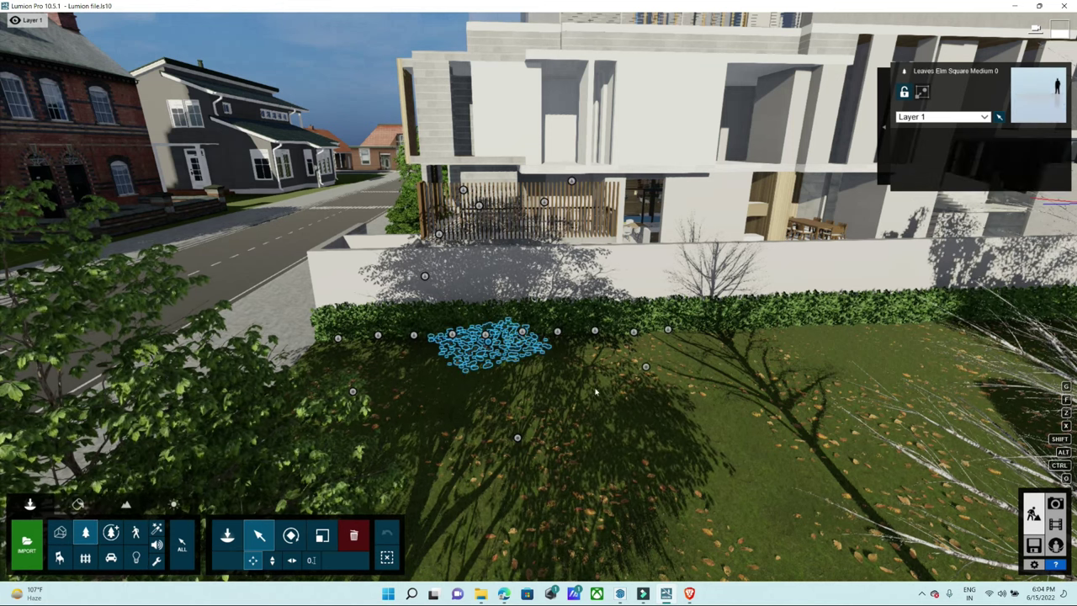
{"action": "key", "text": "alt"}
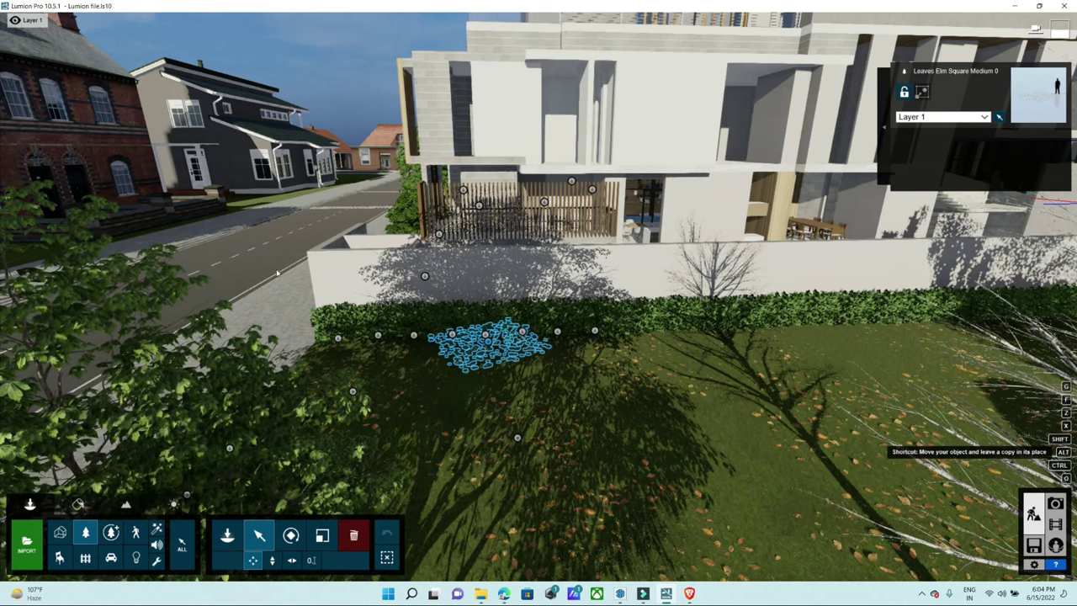
{"action": "right_click_drag", "start_coordinate": [276, 271], "coordinate": [237, 221]}
{"action": "mouse_move", "coordinate": [237, 222]}
{"action": "left_mouse_down", "text": "ctrl"}
{"action": "mouse_move", "coordinate": [480, 289]}
{"action": "mouse_move", "coordinate": [820, 291]}
{"action": "left_mouse_up", "text": "ctrl"}
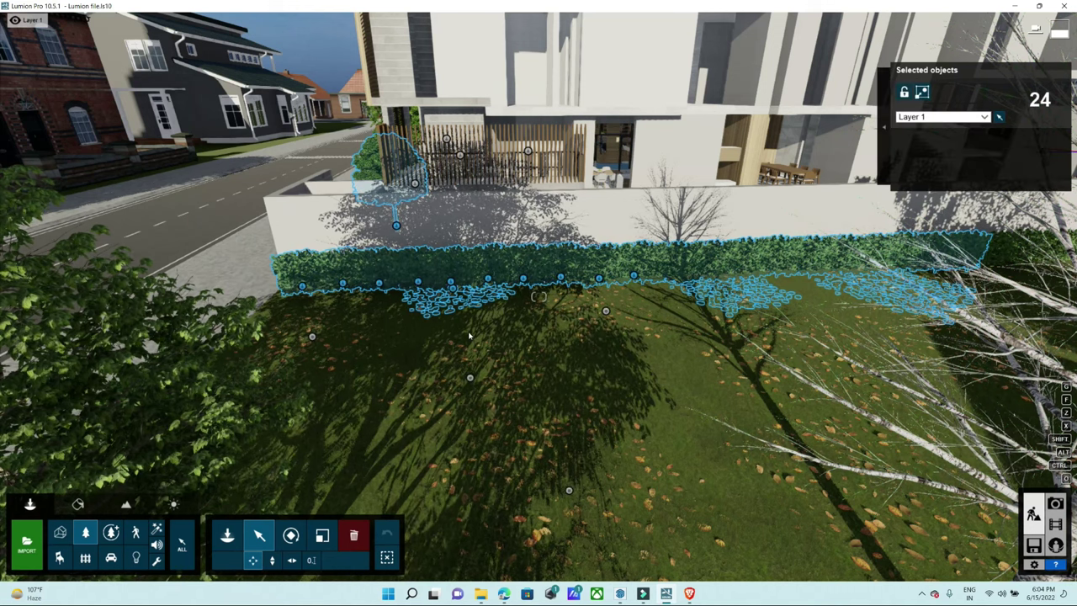
{"action": "mouse_move", "coordinate": [452, 286]}
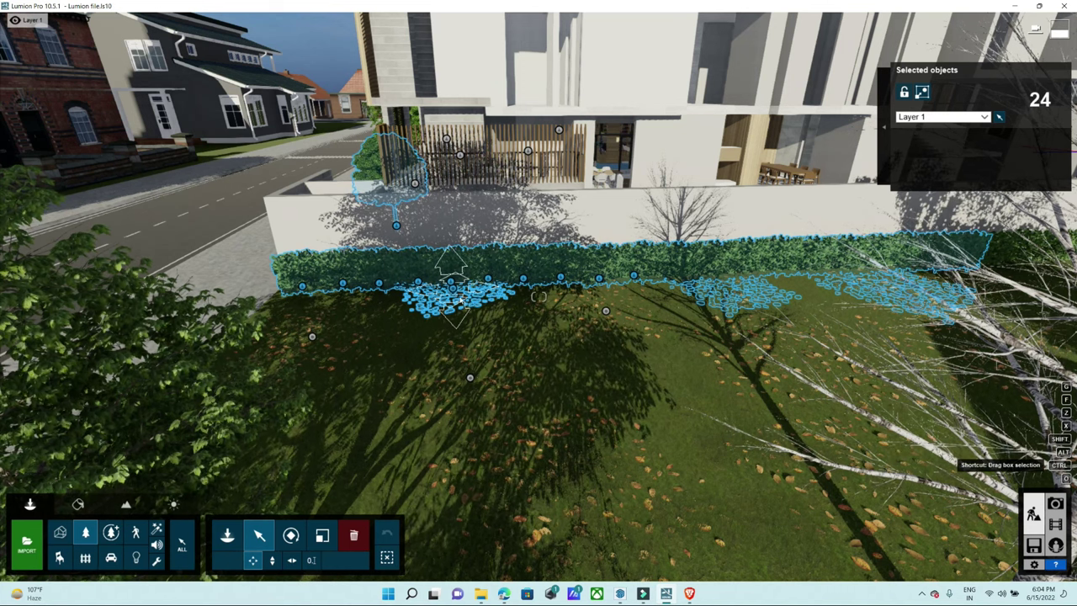
{"action": "left_click", "coordinate": [452, 286], "text": "ctrl"}
{"action": "left_click", "coordinate": [729, 293], "text": "ctrl"}
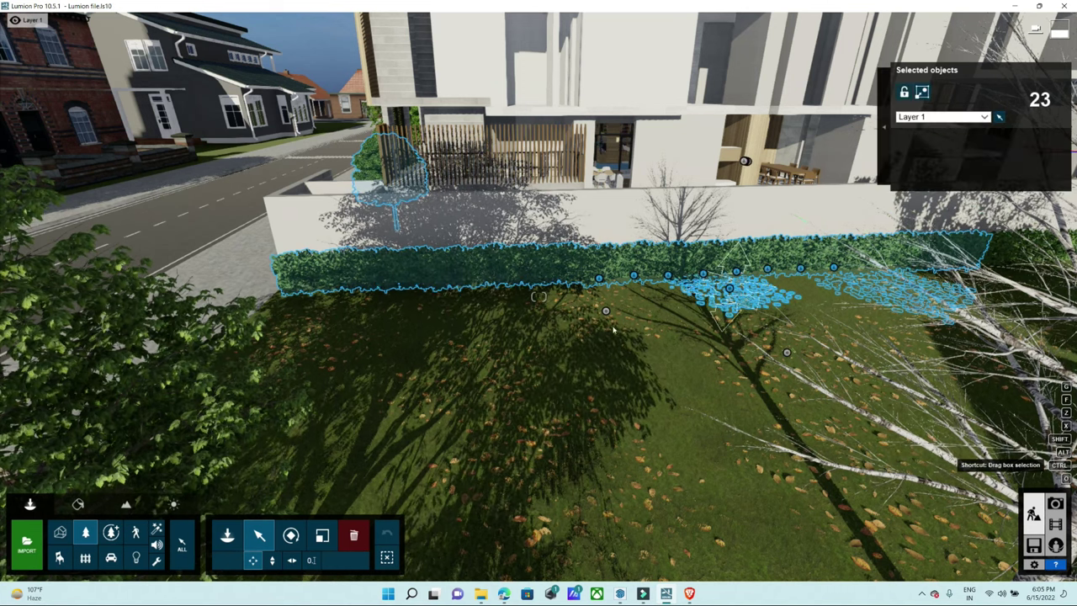
{"action": "left_click", "coordinate": [538, 296], "text": "ctrl"}
{"action": "right_click_drag", "start_coordinate": [539, 296], "coordinate": [538, 296]}
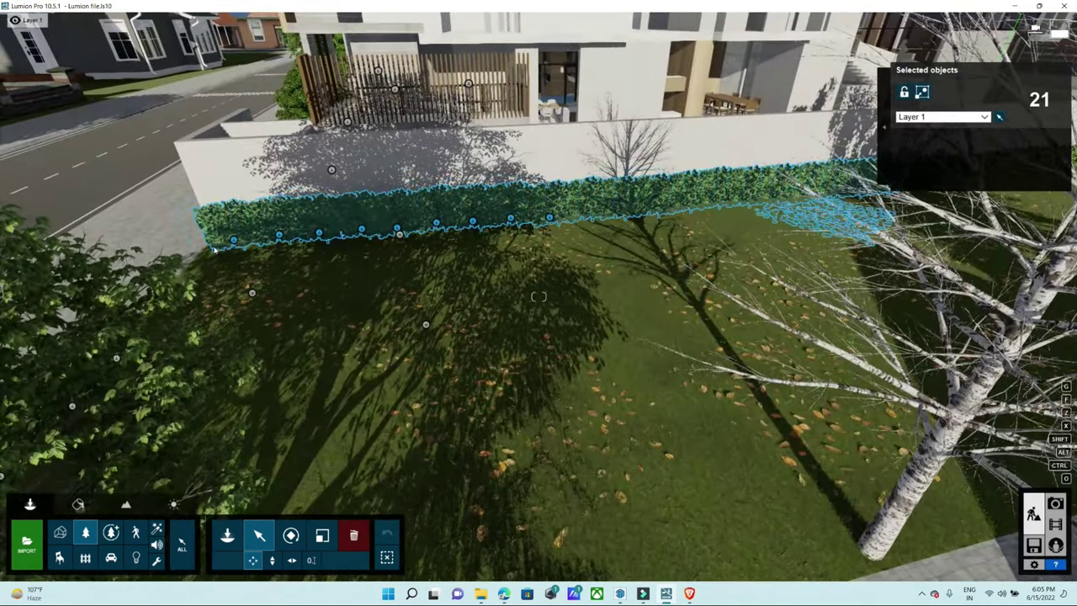
- Copy the selected hedge row toward the front lawn edge, then select the leaves patch by the road
{"action": "left_click", "coordinate": [236, 244]}
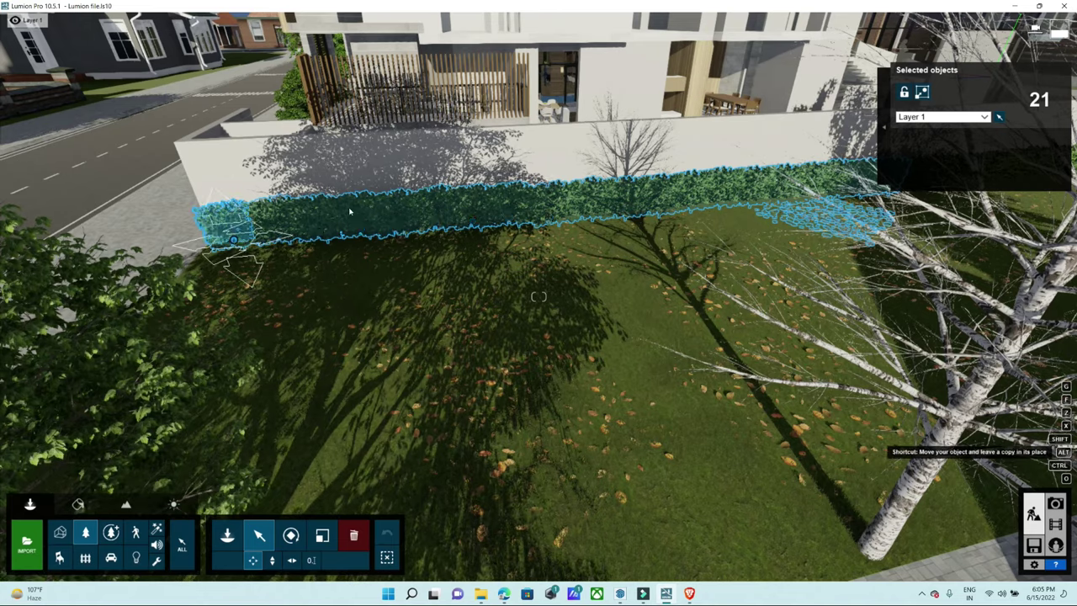
{"action": "left_click_drag", "start_coordinate": [349, 212], "coordinate": [347, 519], "text": "alt"}
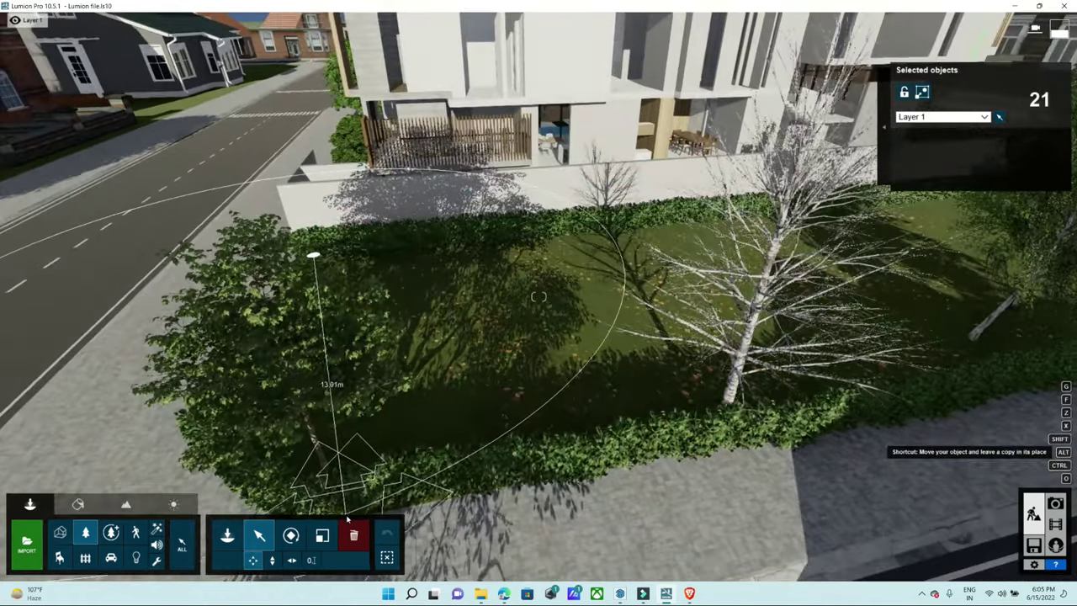
{"action": "right_click_drag", "start_coordinate": [347, 519], "coordinate": [538, 519]}
{"action": "mouse_move", "coordinate": [589, 296]}
{"action": "right_mouse_down"}
{"action": "mouse_move", "coordinate": [538, 296]}
{"action": "mouse_move", "coordinate": [627, 267]}
{"action": "right_mouse_up"}
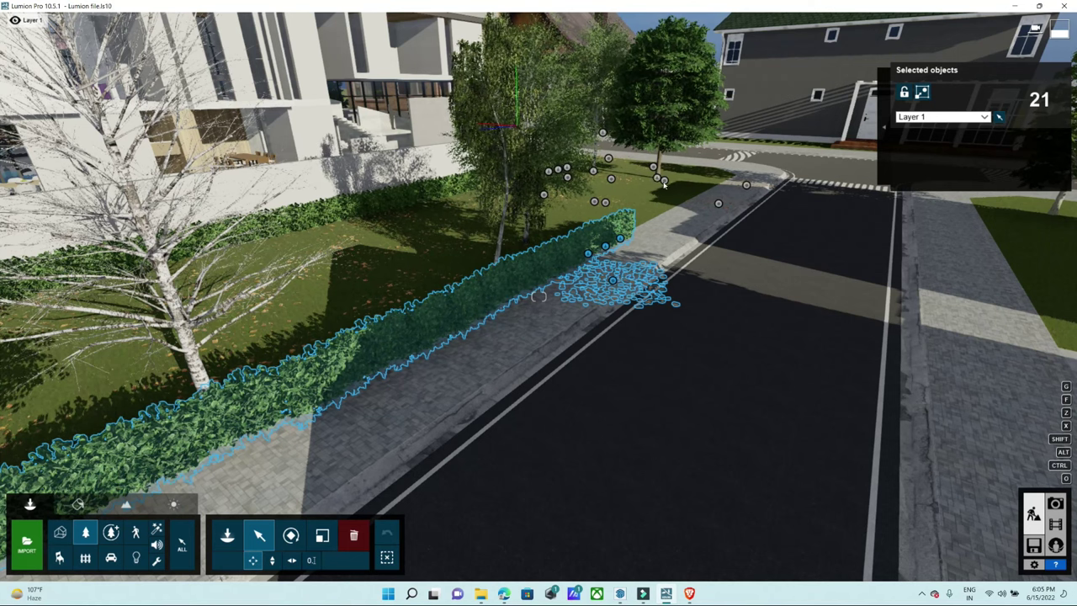
{"action": "left_click", "coordinate": [663, 182]}
{"action": "left_click", "coordinate": [613, 283]}
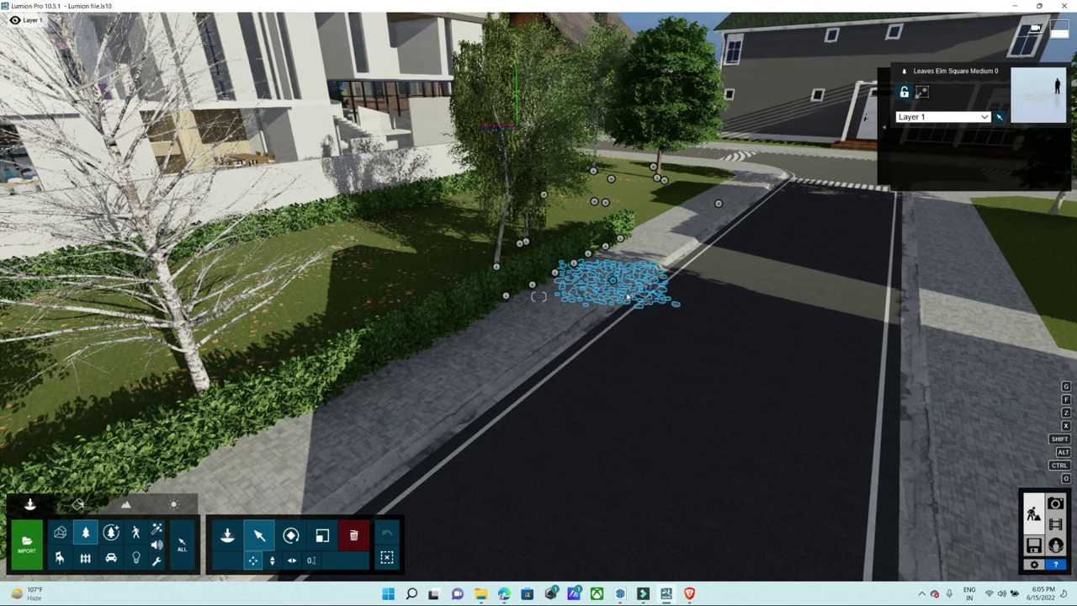
- Delete the leaves patch beside the road
{"action": "left_click", "coordinate": [360, 535]}
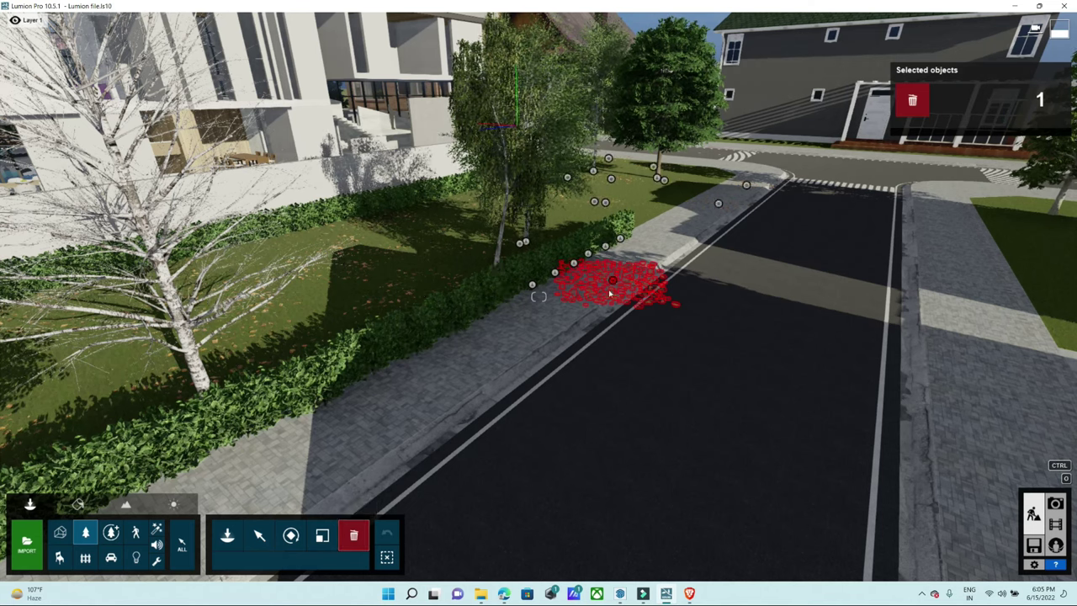
{"action": "left_click", "coordinate": [613, 284]}
{"action": "key", "text": "a"}
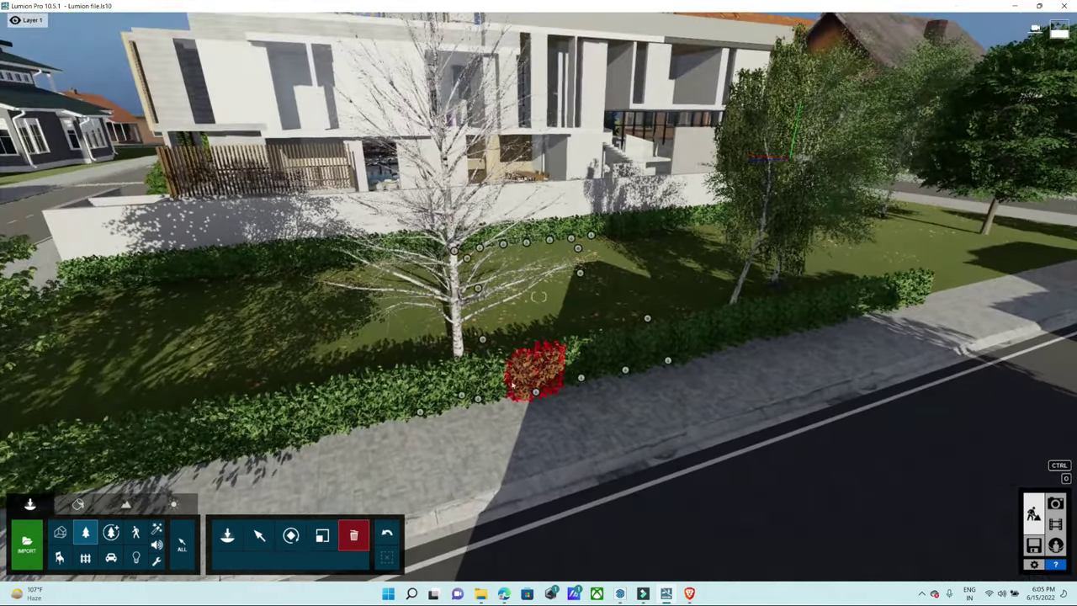
- Select the hedge piece by the birch and the hedge pieces along the sidewalk
{"action": "left_click", "coordinate": [259, 535]}
{"action": "left_click", "coordinate": [532, 387]}
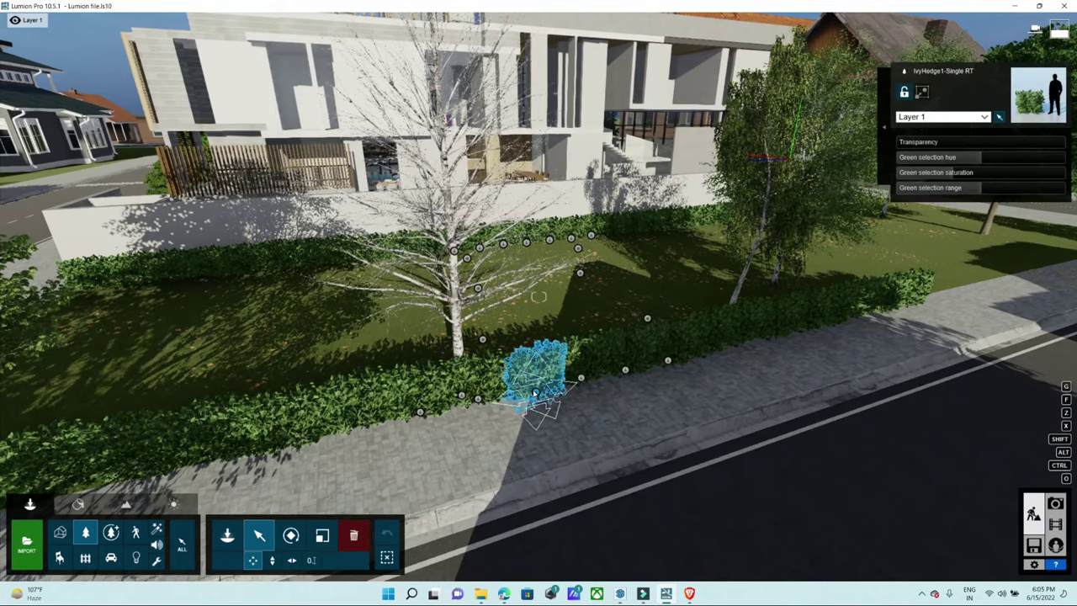
{"action": "mouse_move", "coordinate": [534, 390]}
{"action": "right_mouse_down"}
{"action": "mouse_move", "coordinate": [513, 437]}
{"action": "mouse_move", "coordinate": [576, 456]}
{"action": "mouse_move", "coordinate": [1047, 291]}
{"action": "mouse_move", "coordinate": [499, 339]}
{"action": "mouse_move", "coordinate": [741, 360]}
{"action": "right_mouse_up"}
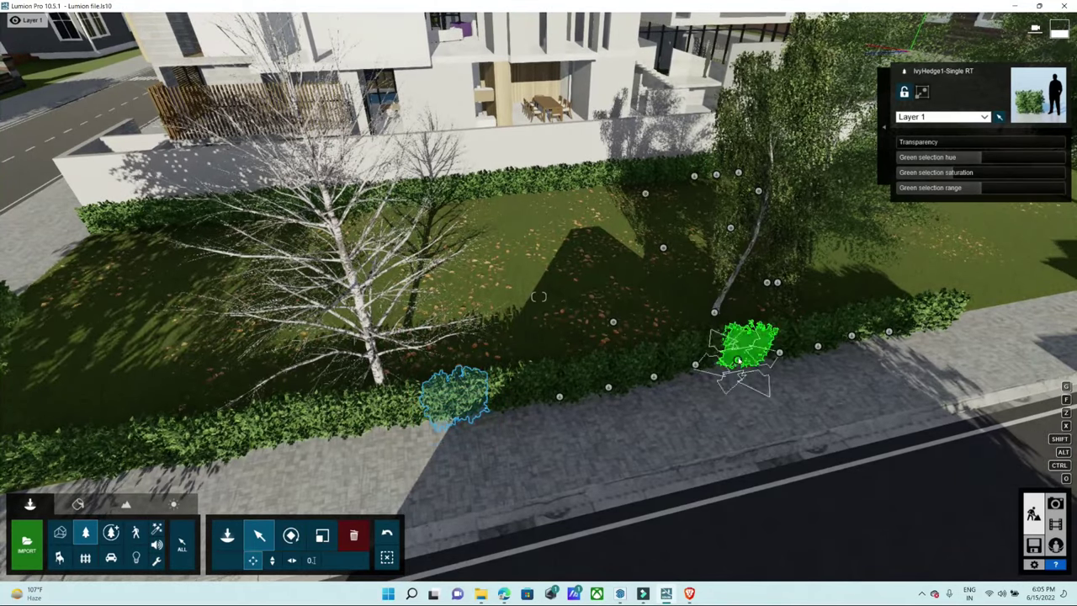
{"action": "left_click", "coordinate": [740, 360]}
{"action": "left_click", "coordinate": [791, 339], "text": "ctrl"}
{"action": "left_click", "coordinate": [833, 333], "text": "ctrl"}
{"action": "left_click", "coordinate": [866, 323], "text": "ctrl"}
{"action": "left_click", "coordinate": [898, 318], "text": "ctrl"}
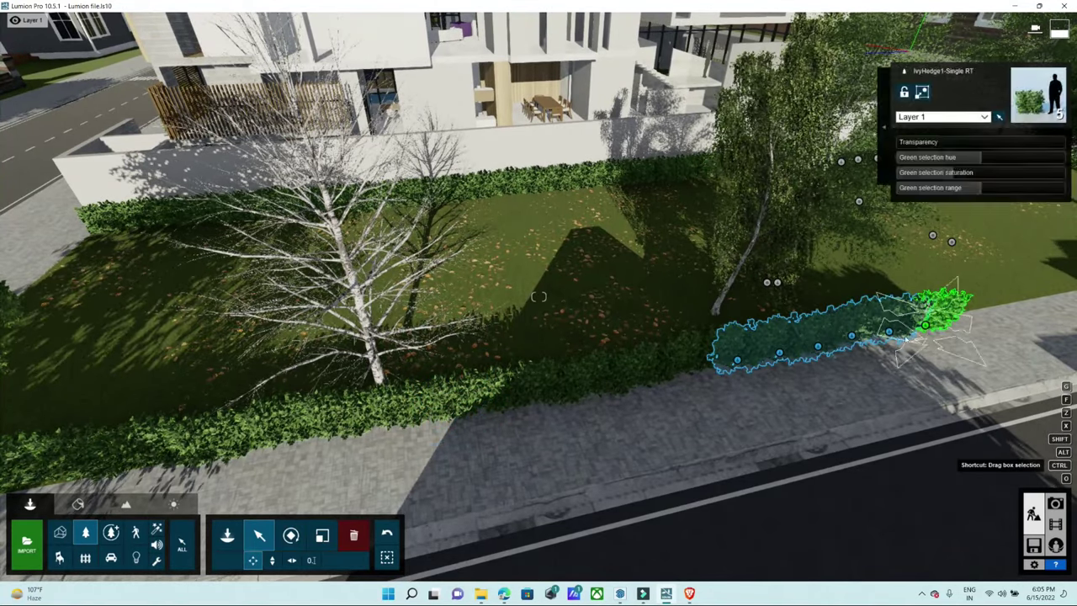
- Move a hedge piece about 7.5 m to close the row at the street corner
{"action": "right_click_drag", "start_coordinate": [841, 336], "coordinate": [626, 357]}
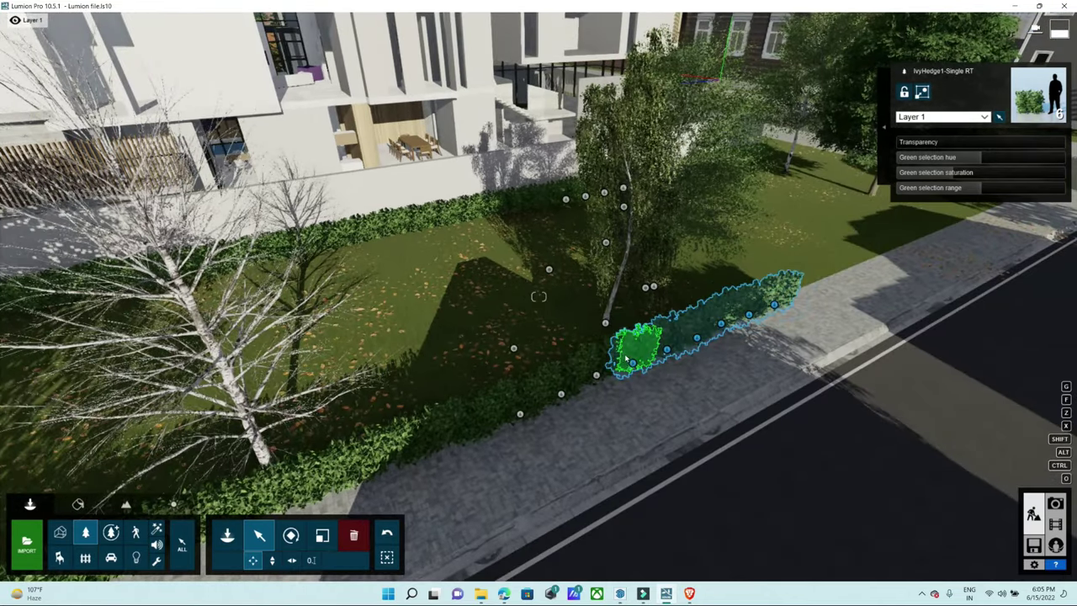
{"action": "left_click_drag", "start_coordinate": [632, 363], "coordinate": [794, 300]}
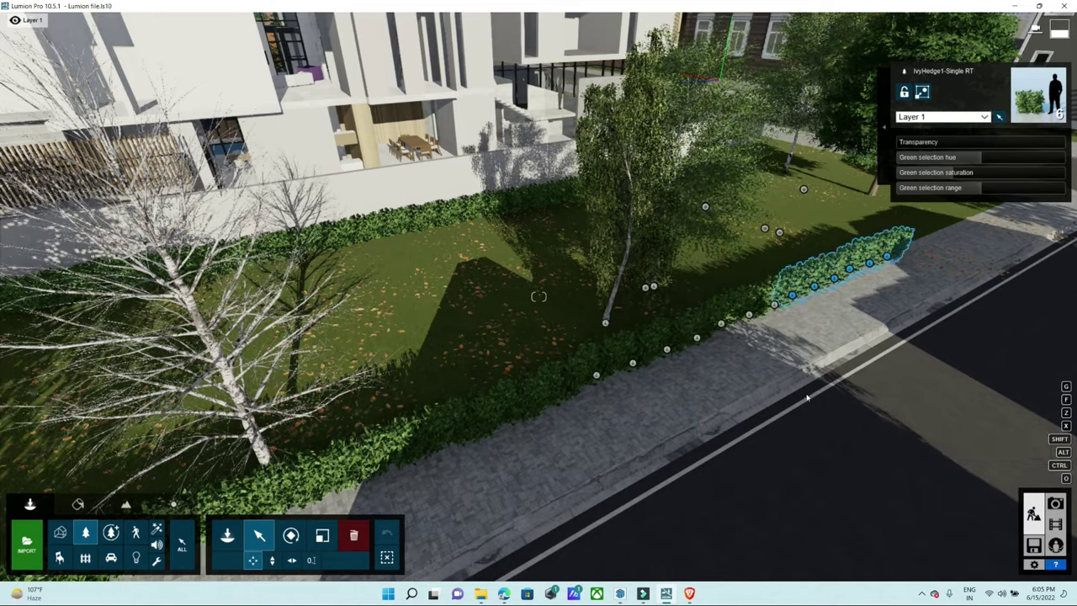
{"action": "right_click_drag", "start_coordinate": [795, 300], "coordinate": [682, 373]}
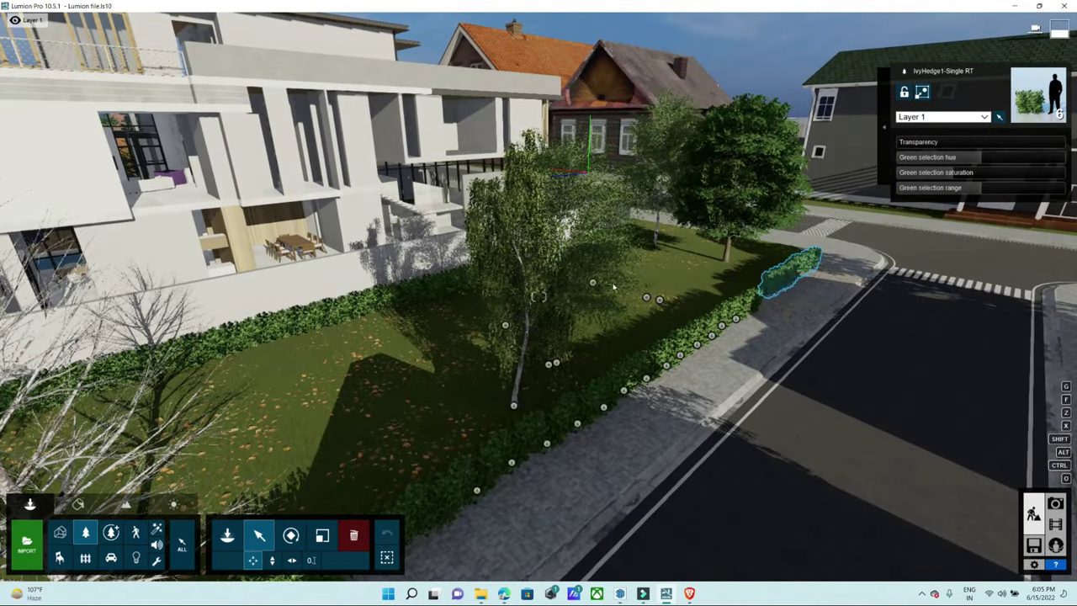
{"action": "right_click_drag", "start_coordinate": [613, 287], "coordinate": [3, 522]}
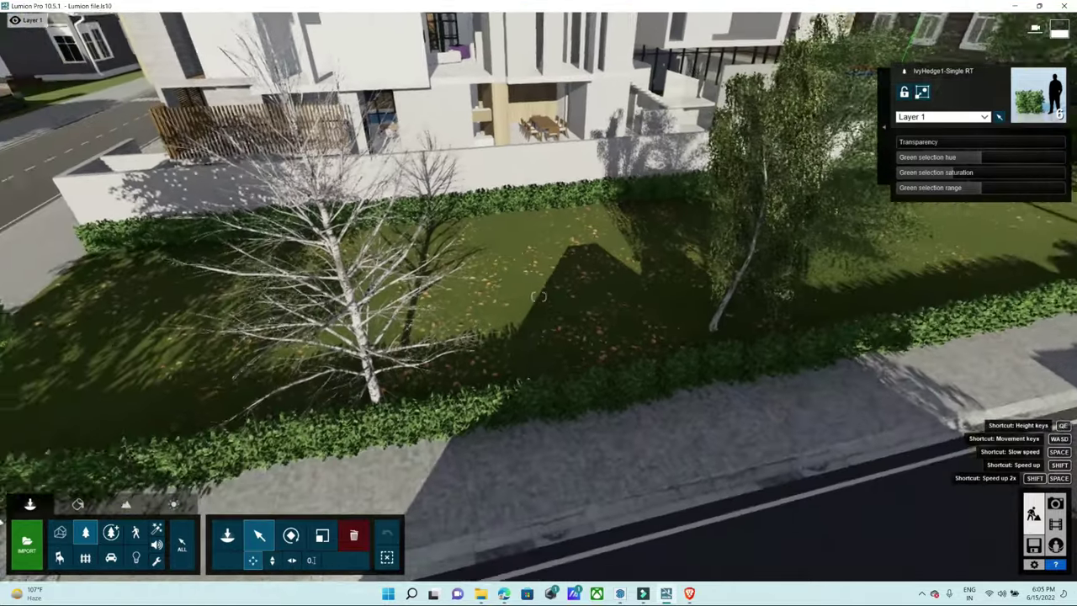
{"action": "right_click_drag", "start_coordinate": [538, 297], "coordinate": [538, 296]}
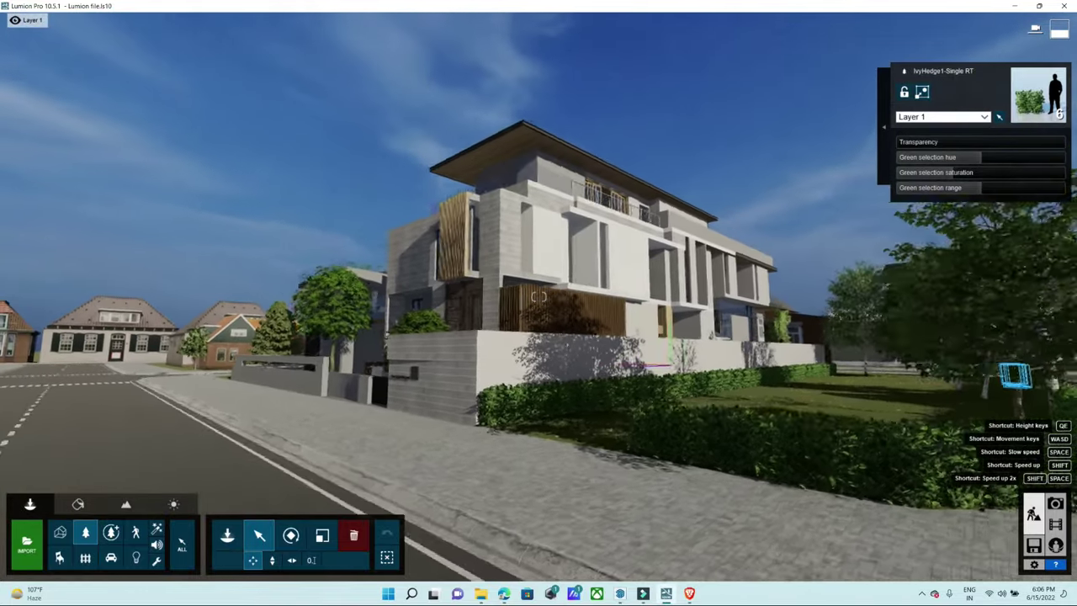
{"action": "key", "text": "w"}
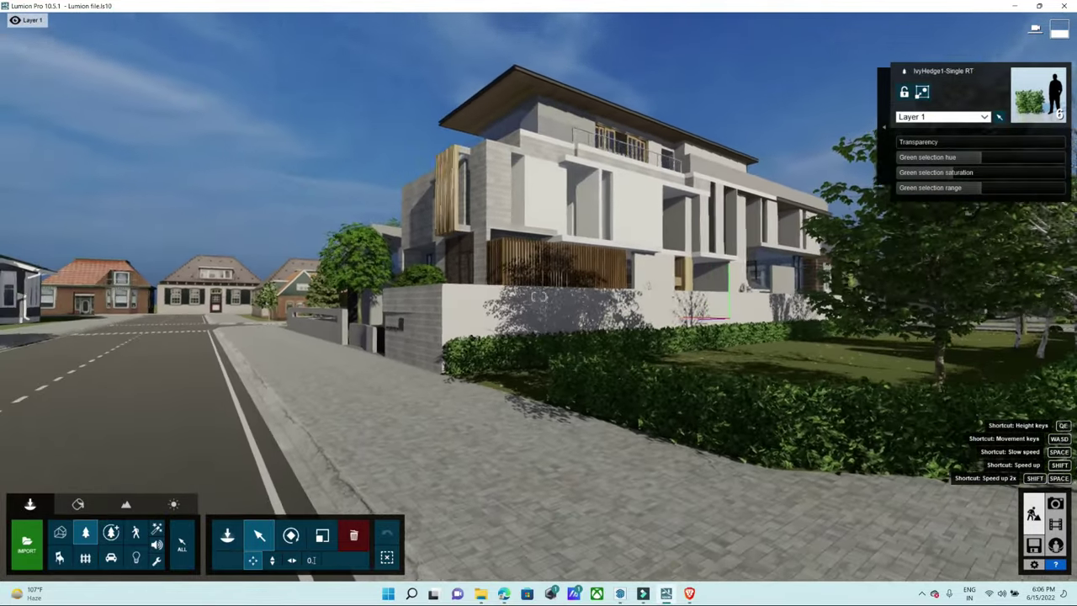
{"action": "key", "text": "s"}
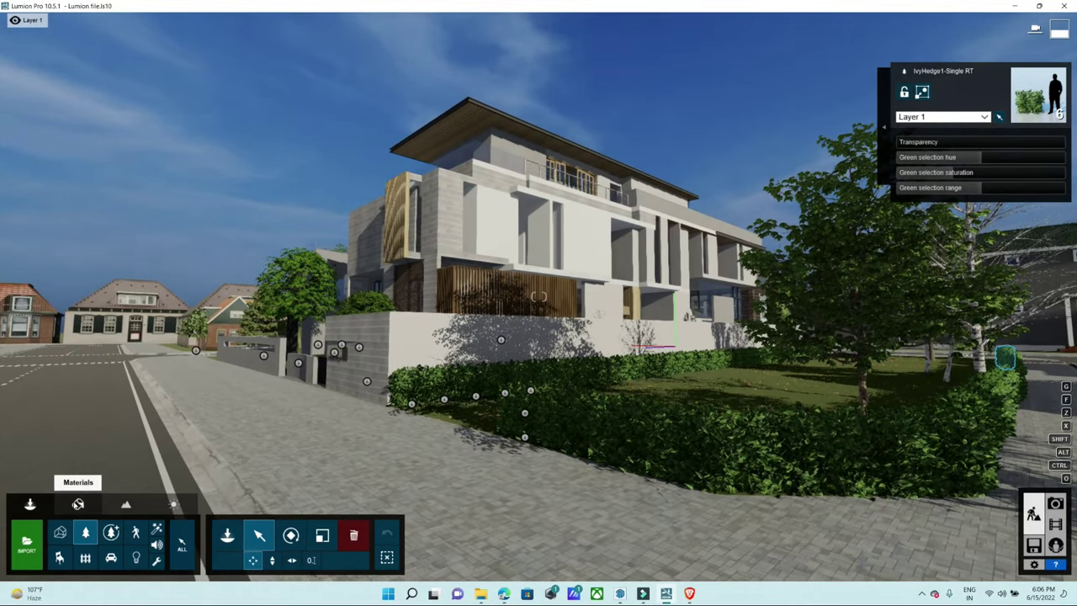
- Open the Nature library and bring the view down over the hedge onto the lawn
{"action": "left_click", "coordinate": [85, 532]}
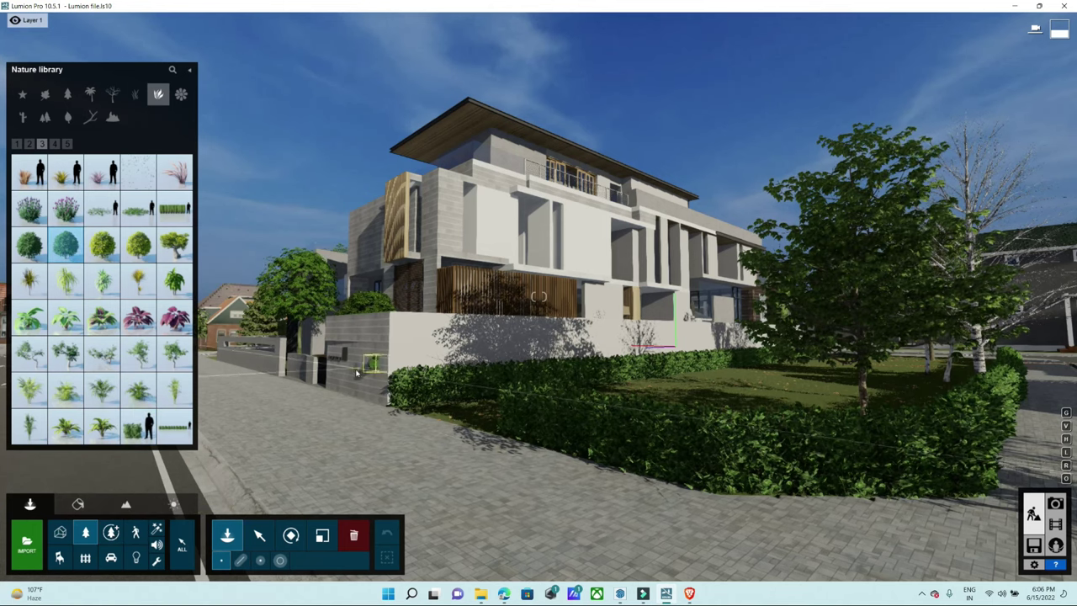
{"action": "key", "text": "w"}
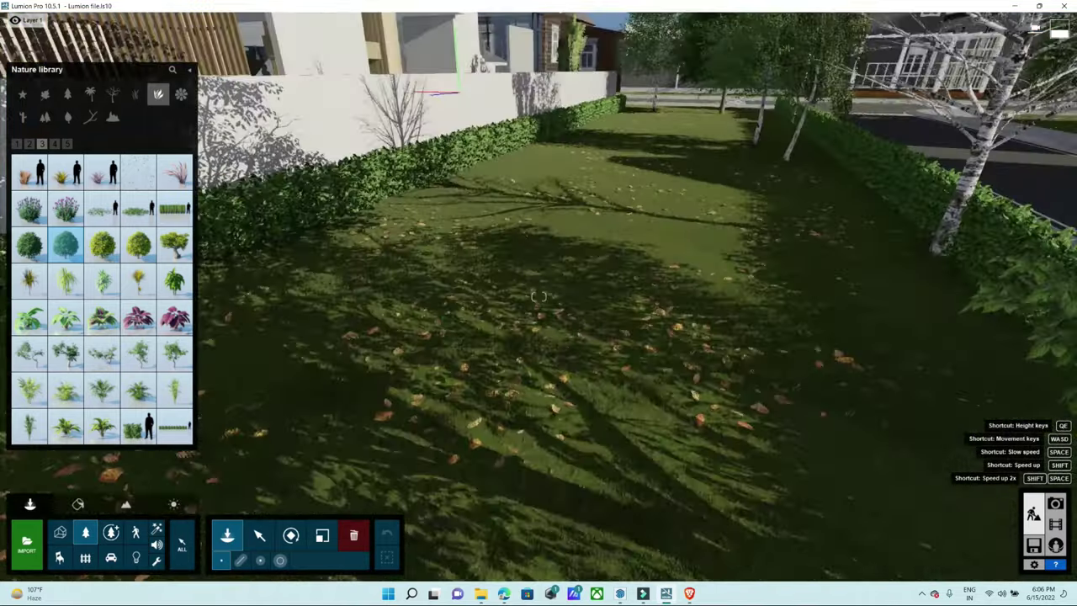
{"action": "right_click_drag", "start_coordinate": [538, 296], "coordinate": [528, 296]}
{"action": "key", "text": "w"}
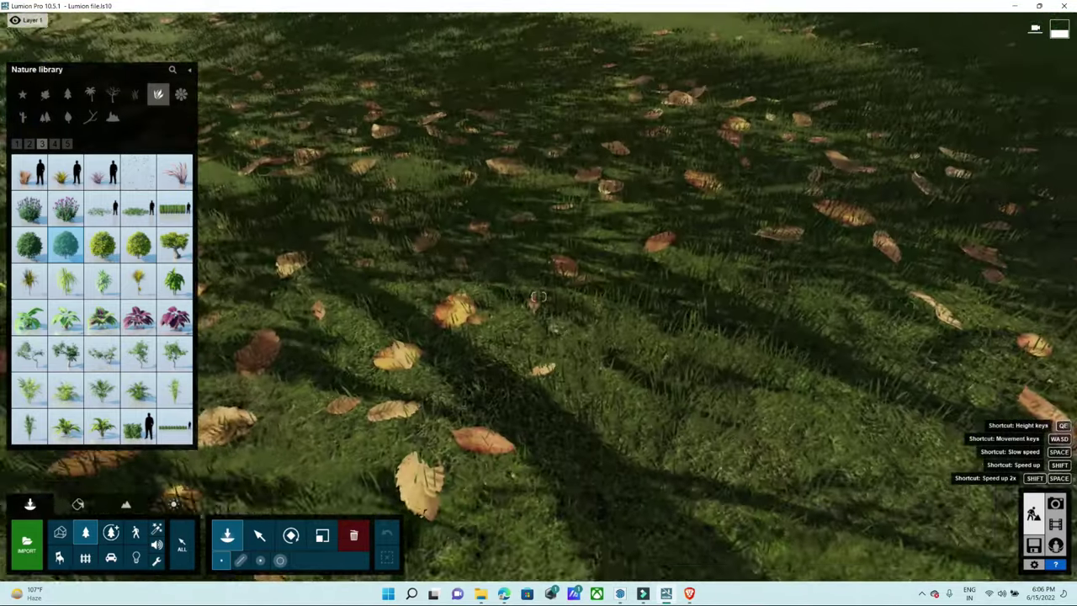
{"action": "key", "text": "s"}
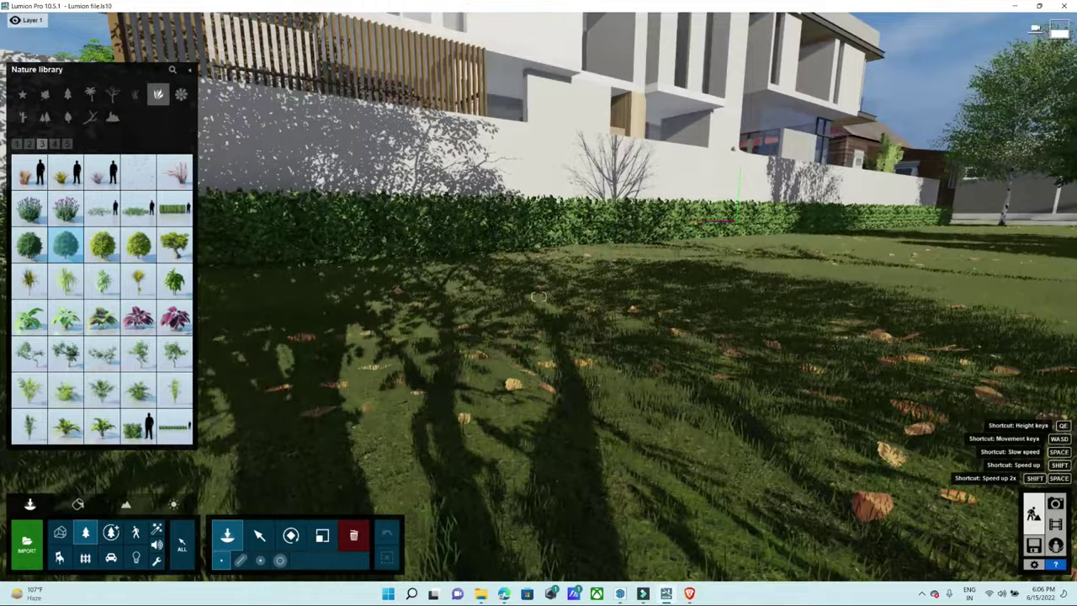
{"action": "key", "text": "s"}
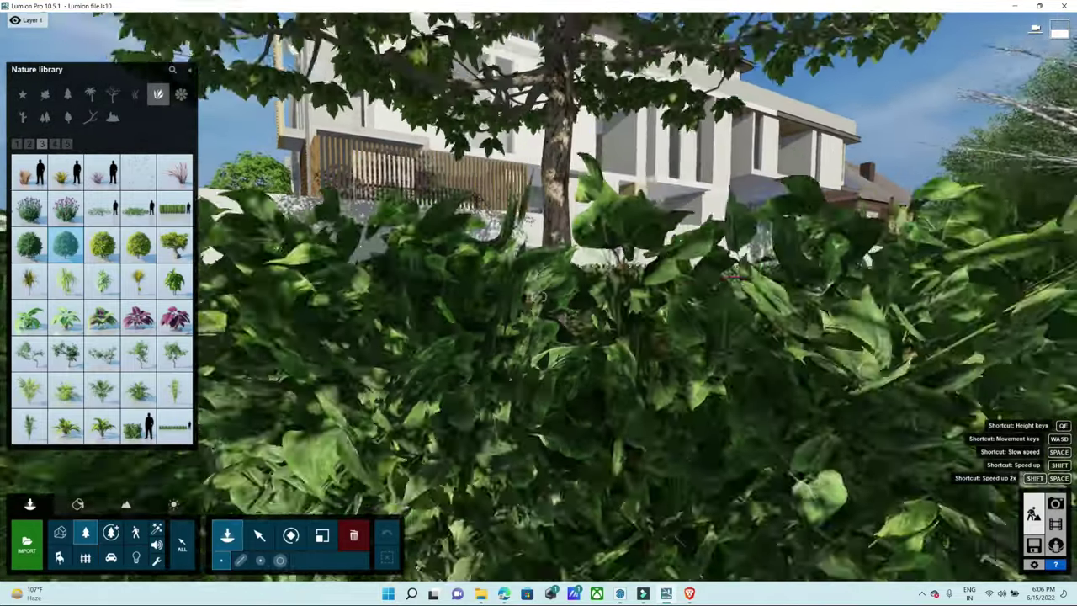
{"action": "key", "text": "s"}
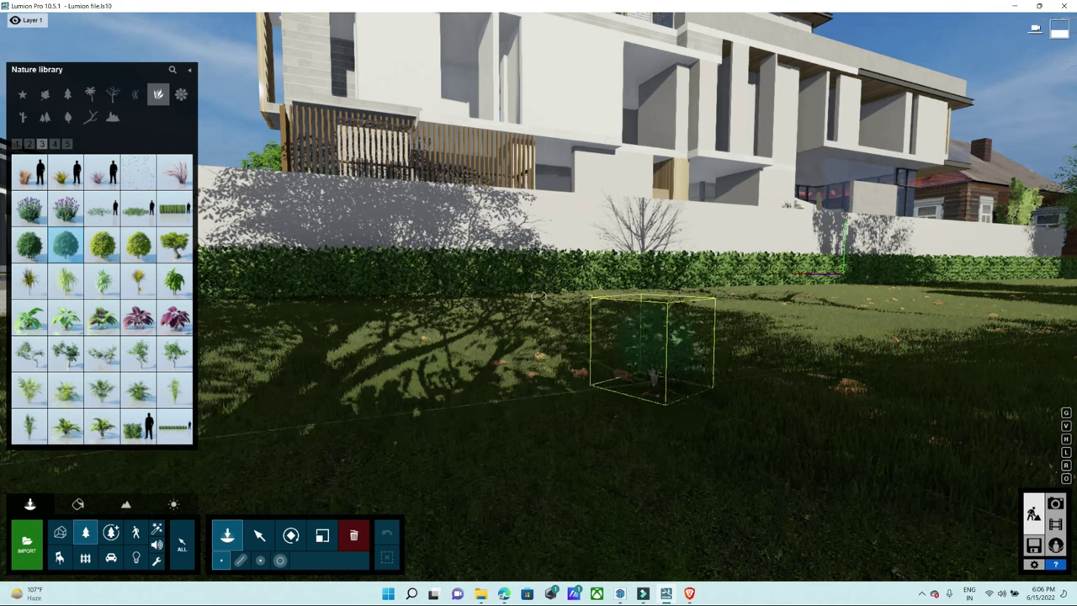
- Switch to paint placement, show the Grass category and try Grass Green 006 x1
{"action": "left_click", "coordinate": [279, 561]}
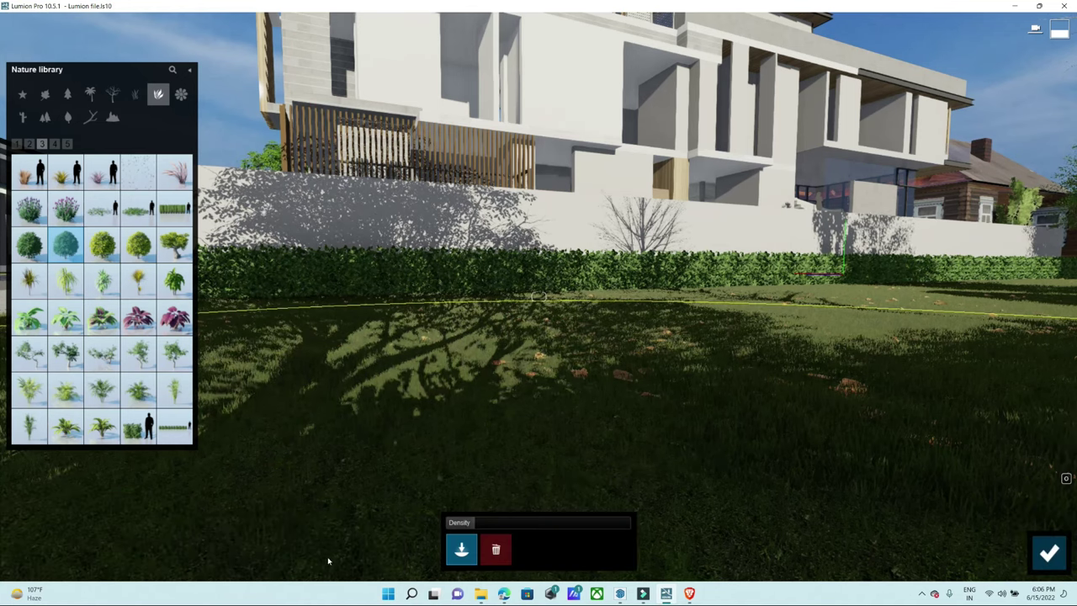
{"action": "left_click", "coordinate": [68, 95]}
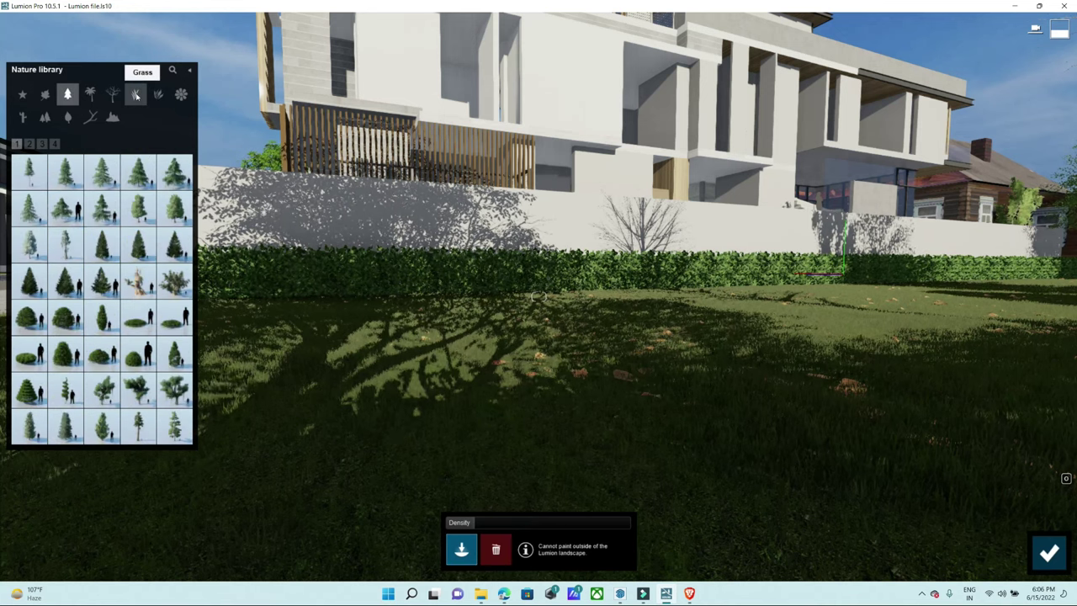
{"action": "left_click", "coordinate": [135, 95]}
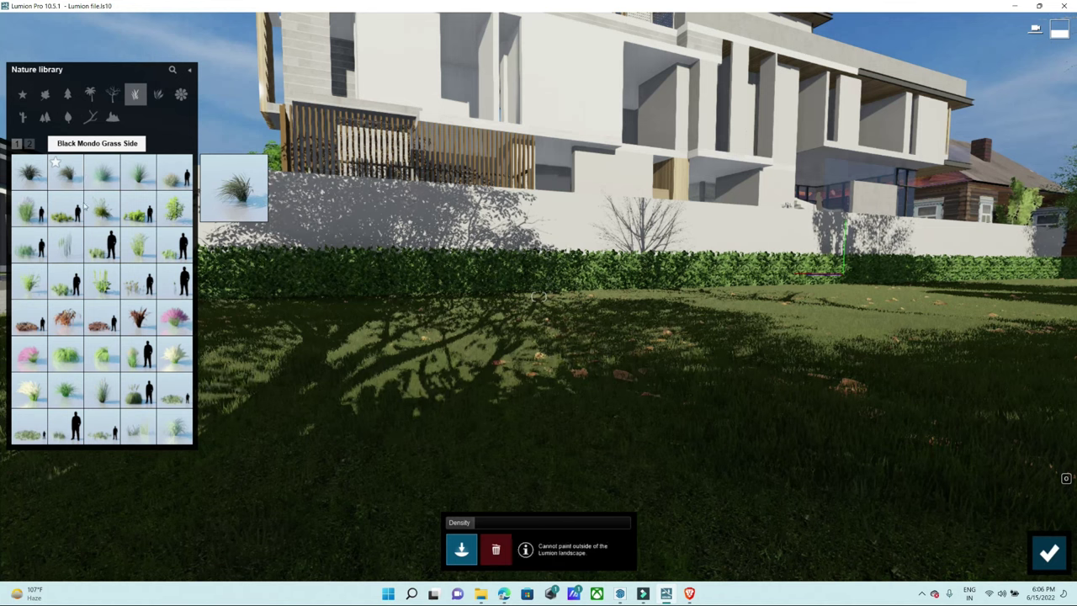
{"action": "left_click", "coordinate": [80, 181]}
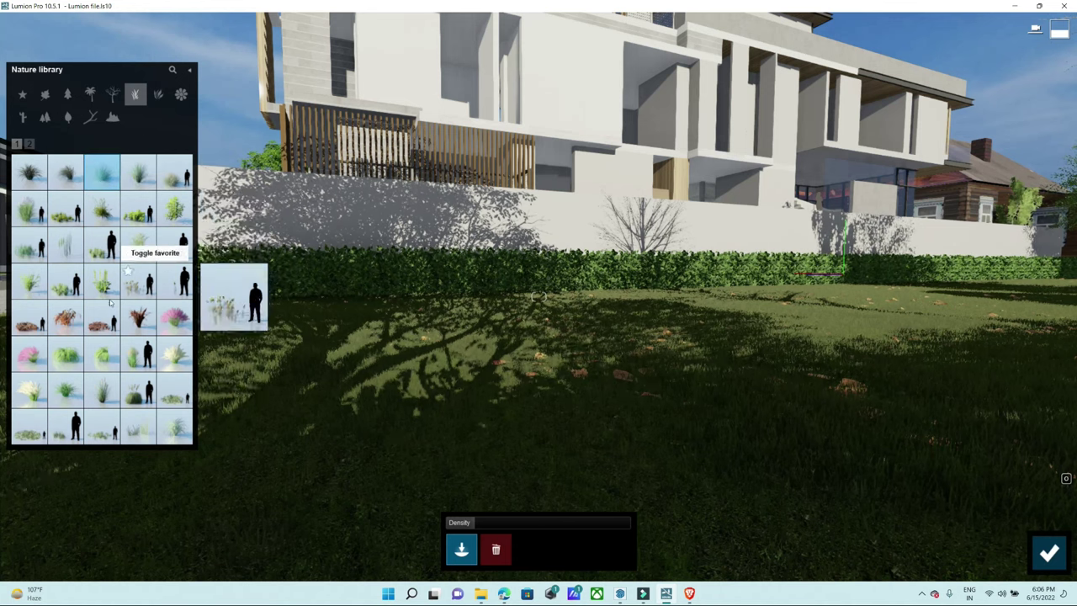
{"action": "left_click", "coordinate": [72, 179]}
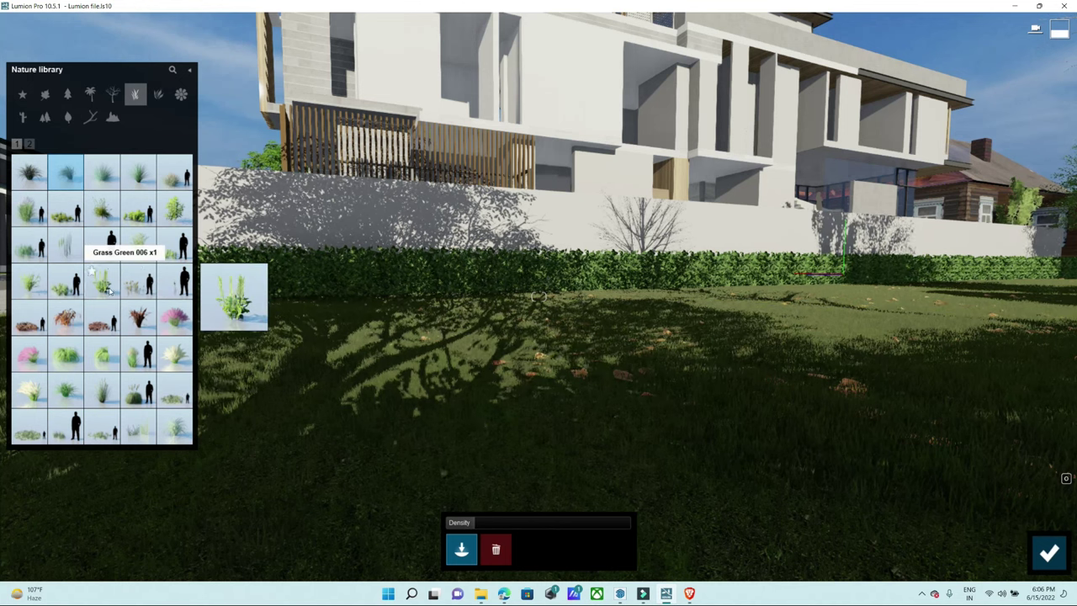
{"action": "left_click", "coordinate": [102, 282]}
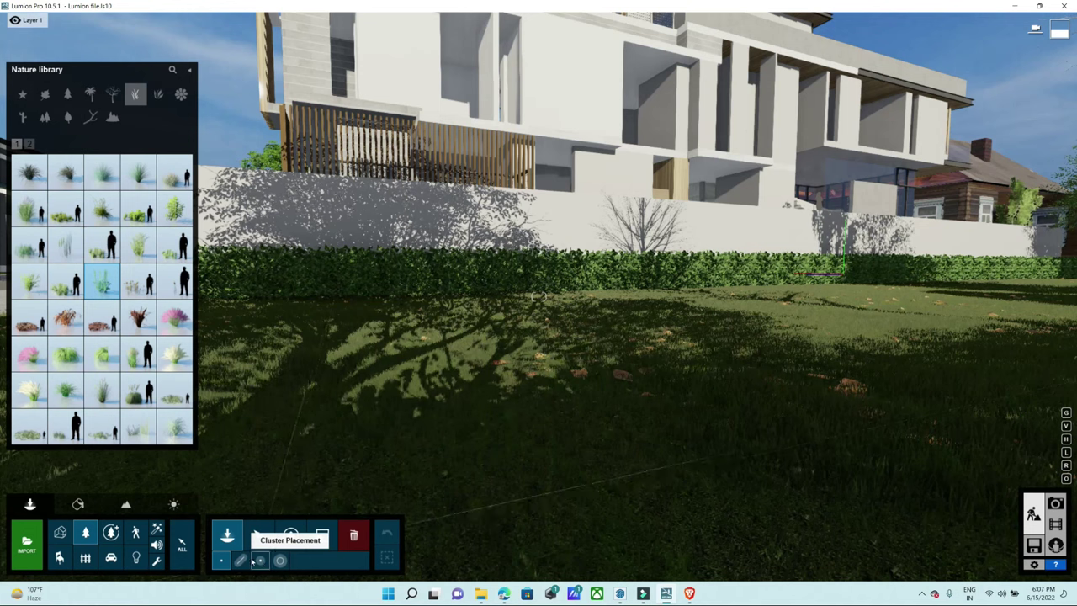
- Enable Cluster Placement and choose the tall grass in the top row
{"action": "left_click", "coordinate": [259, 559]}
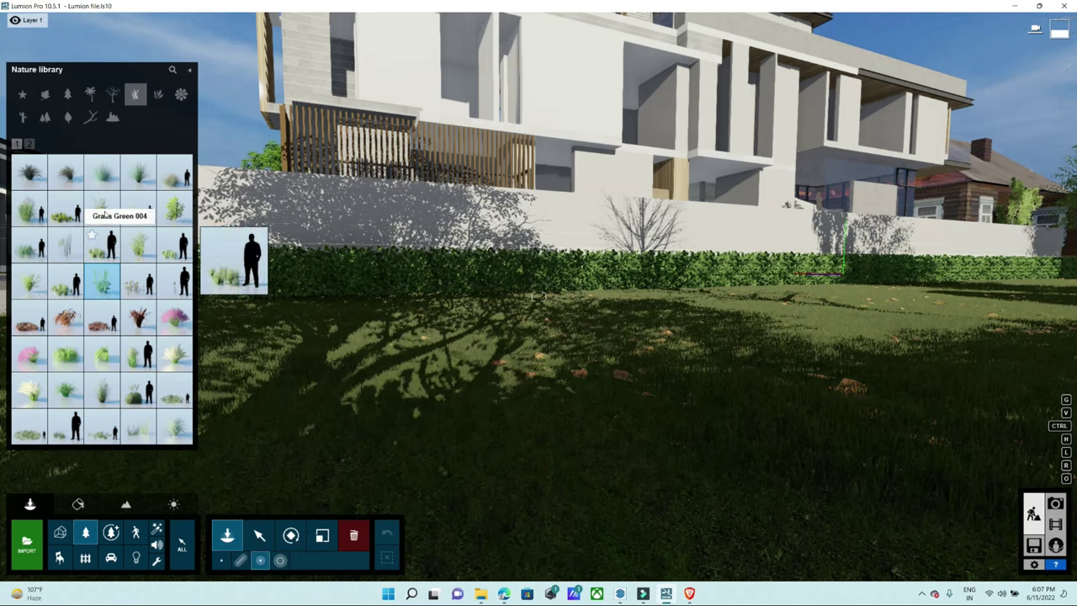
{"action": "left_click", "coordinate": [107, 184]}
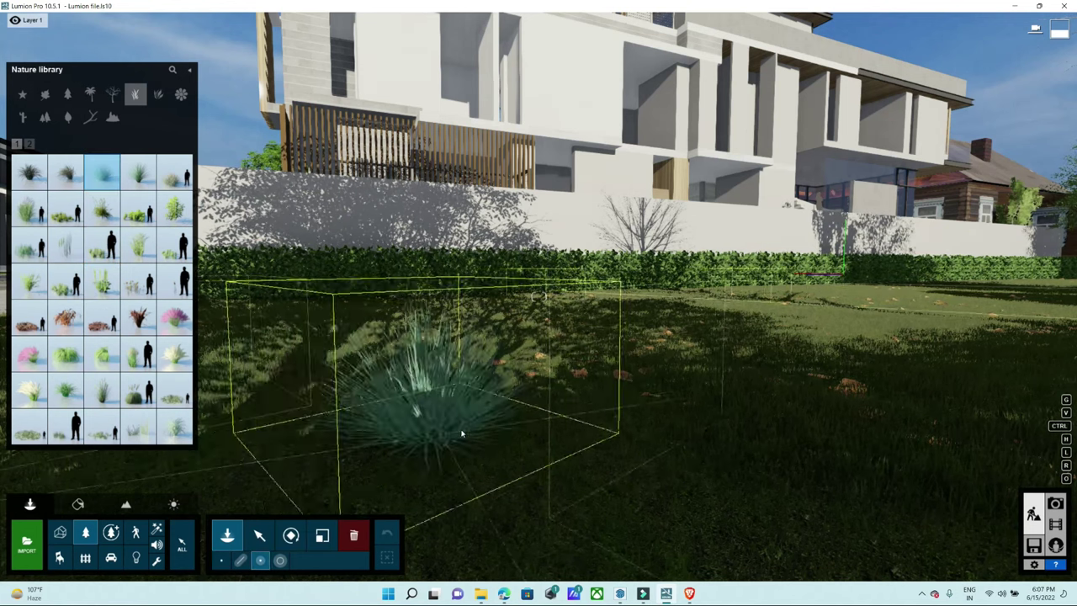
{"action": "left_click", "coordinate": [57, 183]}
{"action": "mouse_move", "coordinate": [28, 173]}
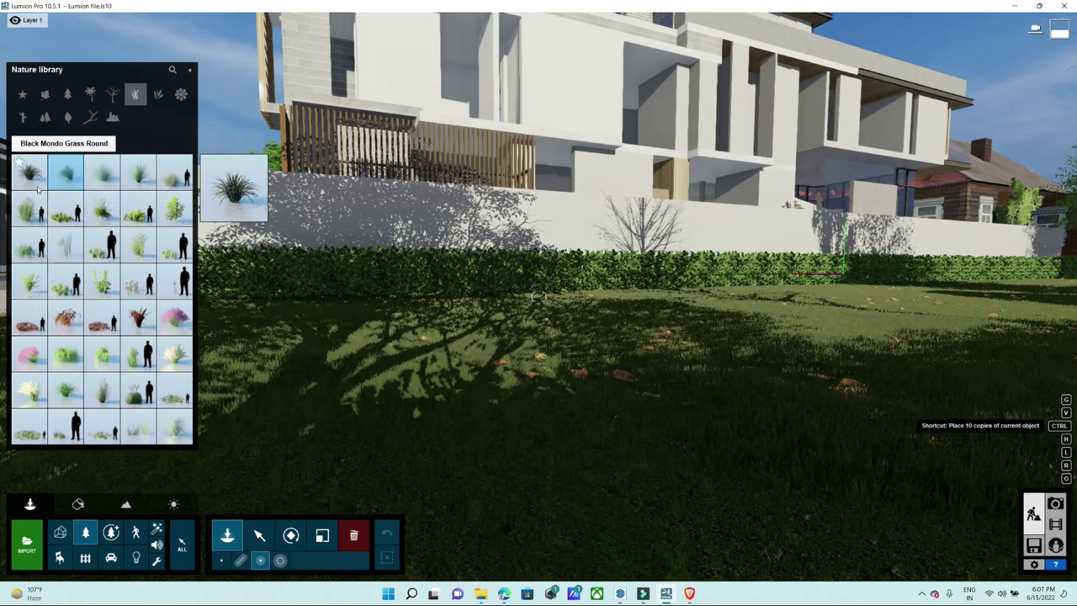
{"action": "left_click", "coordinate": [138, 174]}
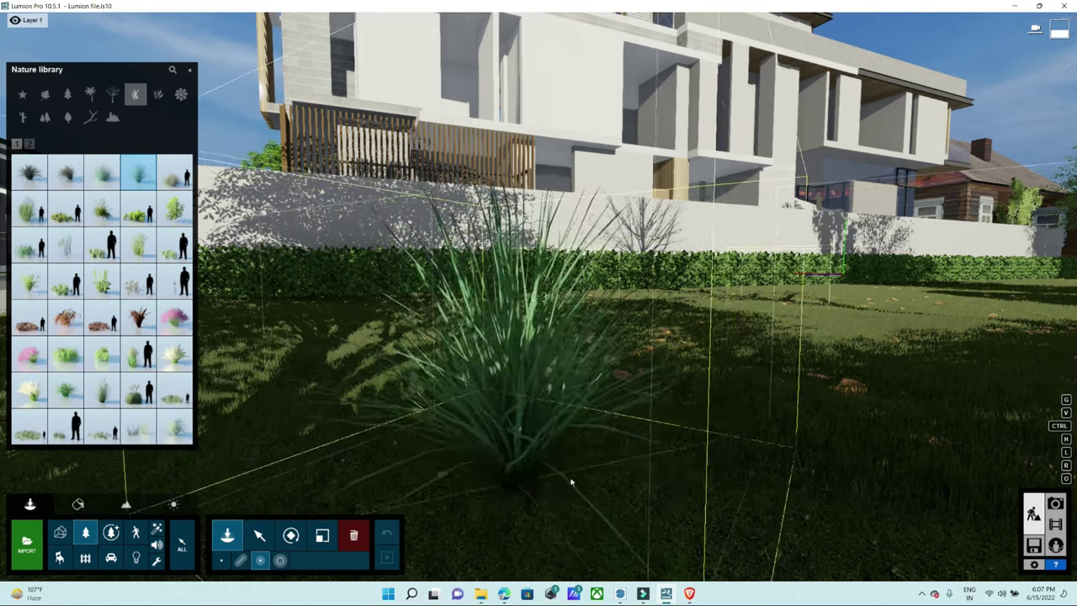
- Paint grass clumps across the lawn and pick Rough Grass1 RT to scatter
{"action": "left_click", "coordinate": [280, 561]}
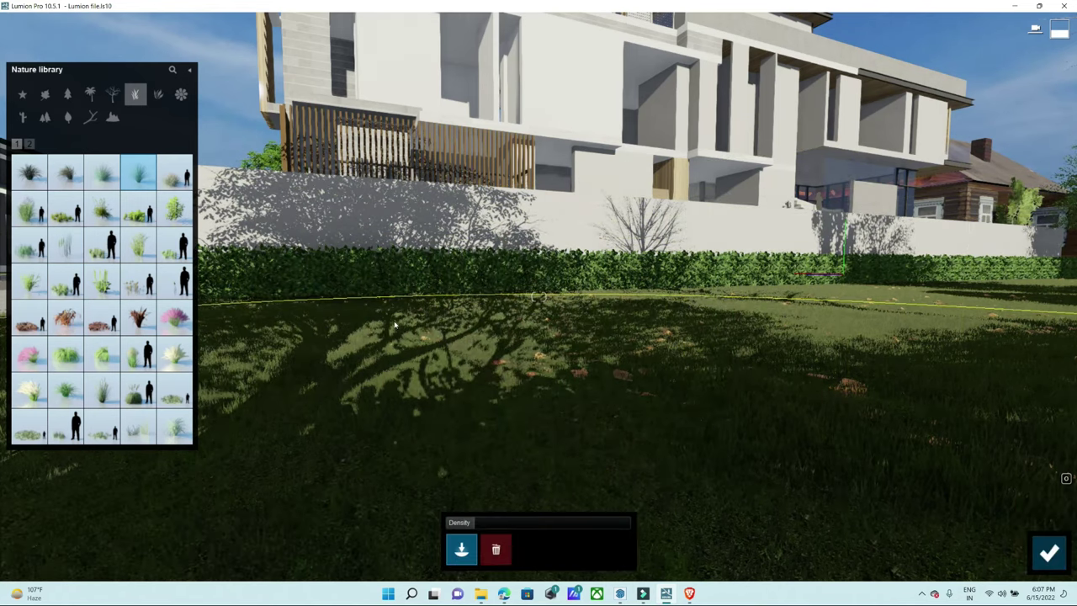
{"action": "left_click_drag", "start_coordinate": [516, 383], "coordinate": [661, 384]}
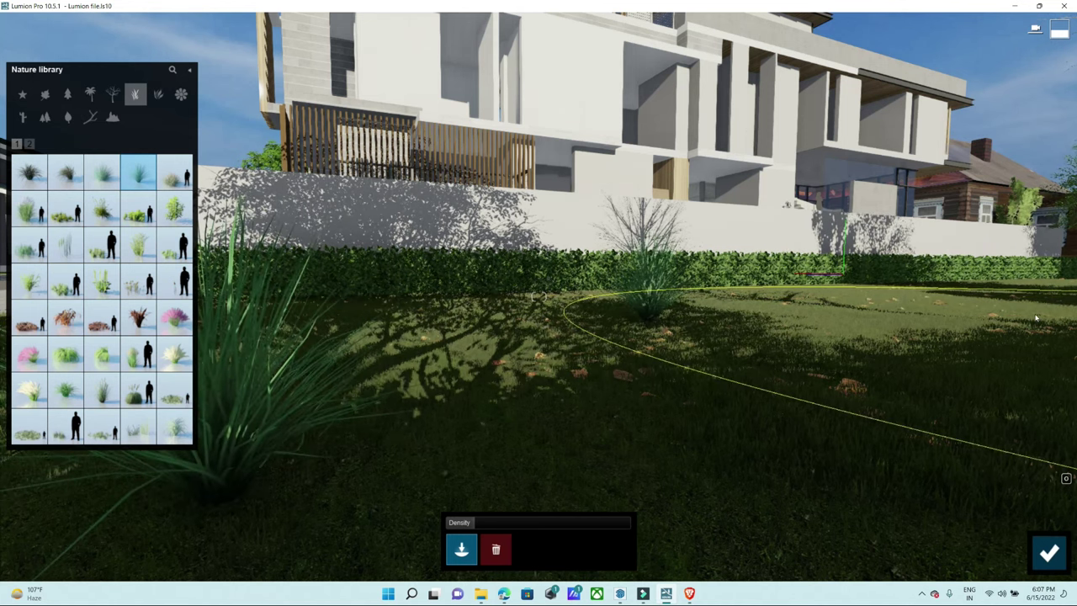
{"action": "right_click_drag", "start_coordinate": [1038, 320], "coordinate": [1059, 353]}
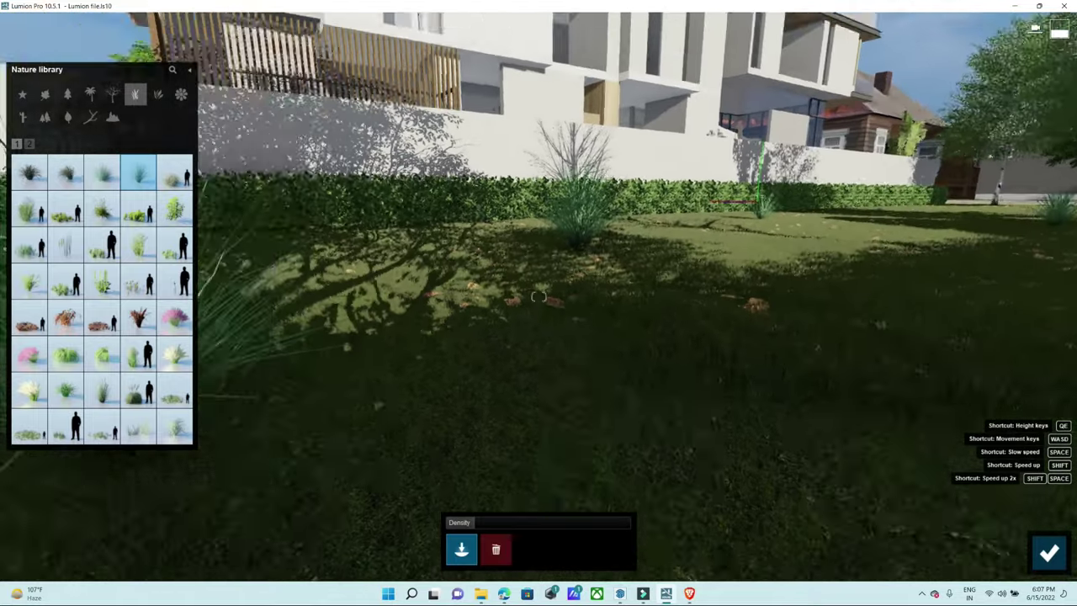
{"action": "right_click_drag", "start_coordinate": [538, 296], "coordinate": [525, 273]}
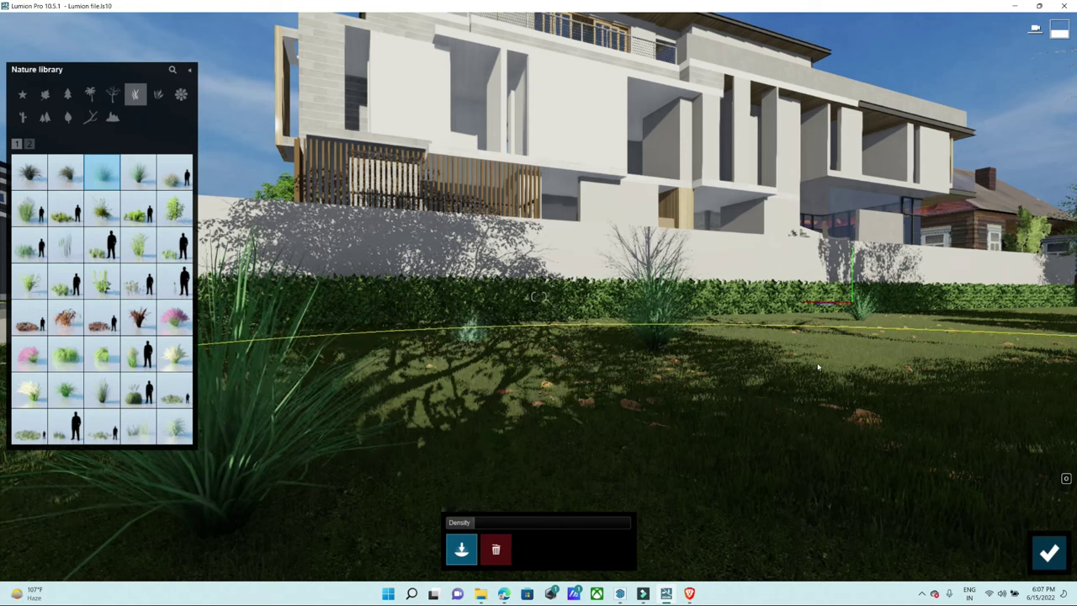
{"action": "left_click", "coordinate": [64, 436]}
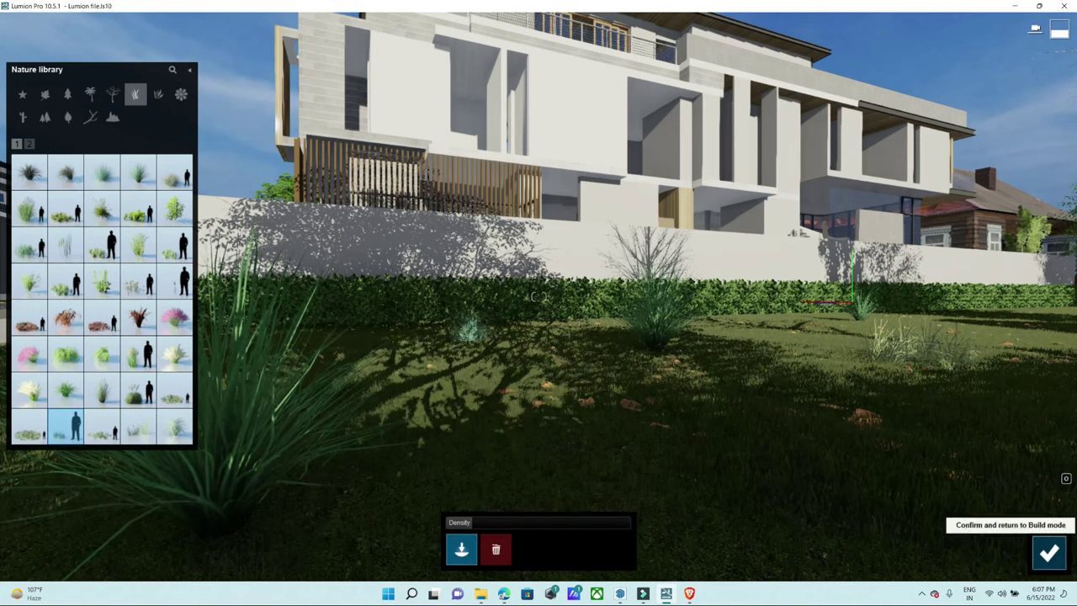
- Confirm back to Build mode with Single Placement and view the whole house
{"action": "left_click", "coordinate": [1048, 551]}
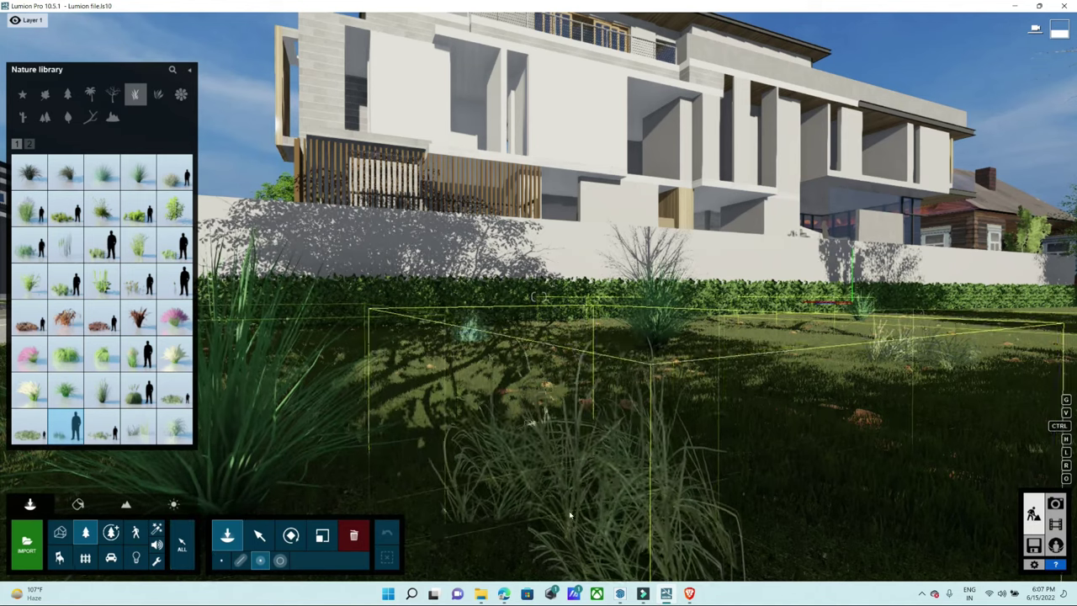
{"action": "left_click", "coordinate": [222, 561]}
{"action": "right_click_drag", "start_coordinate": [778, 454], "coordinate": [757, 446]}
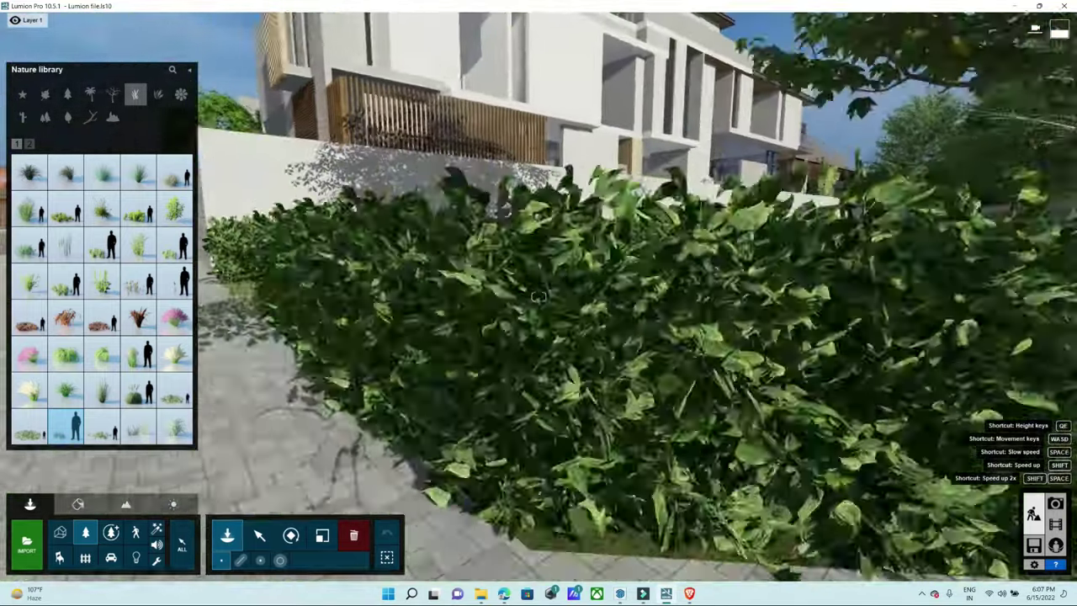
{"action": "right_click_drag", "start_coordinate": [538, 296], "coordinate": [664, 246]}
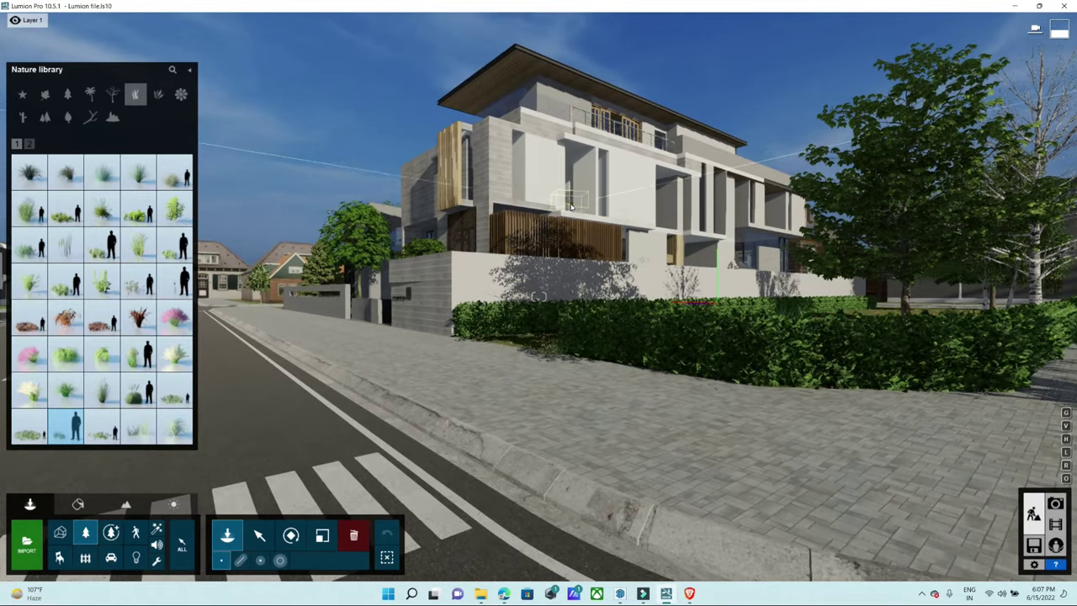
- Raise the view to the house facade and page through the Nature library's flower plants
{"action": "right_click_drag", "start_coordinate": [577, 278], "coordinate": [538, 296]}
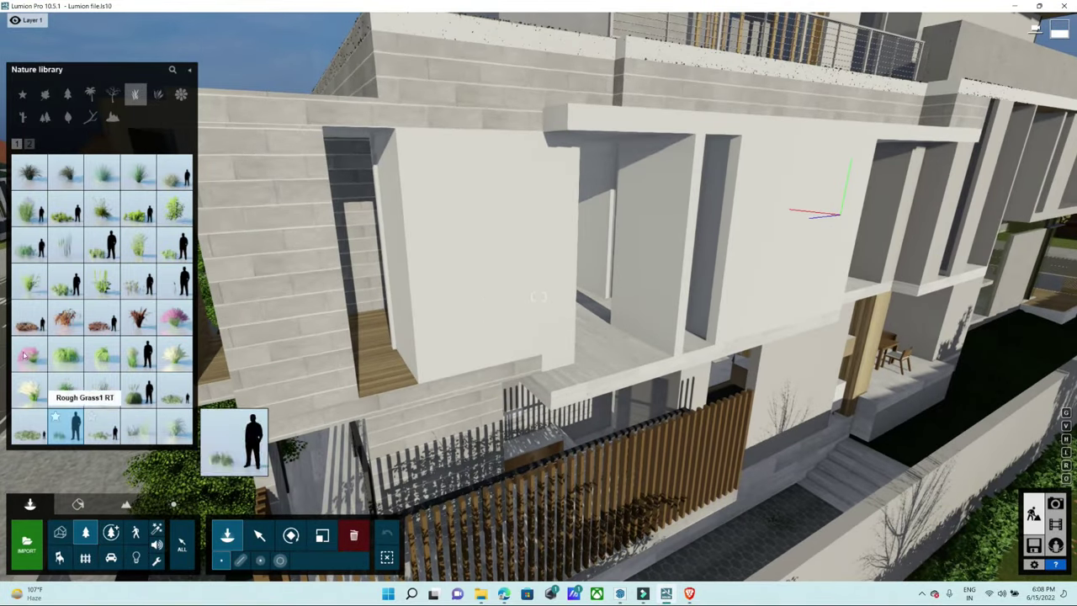
{"action": "left_click", "coordinate": [181, 94]}
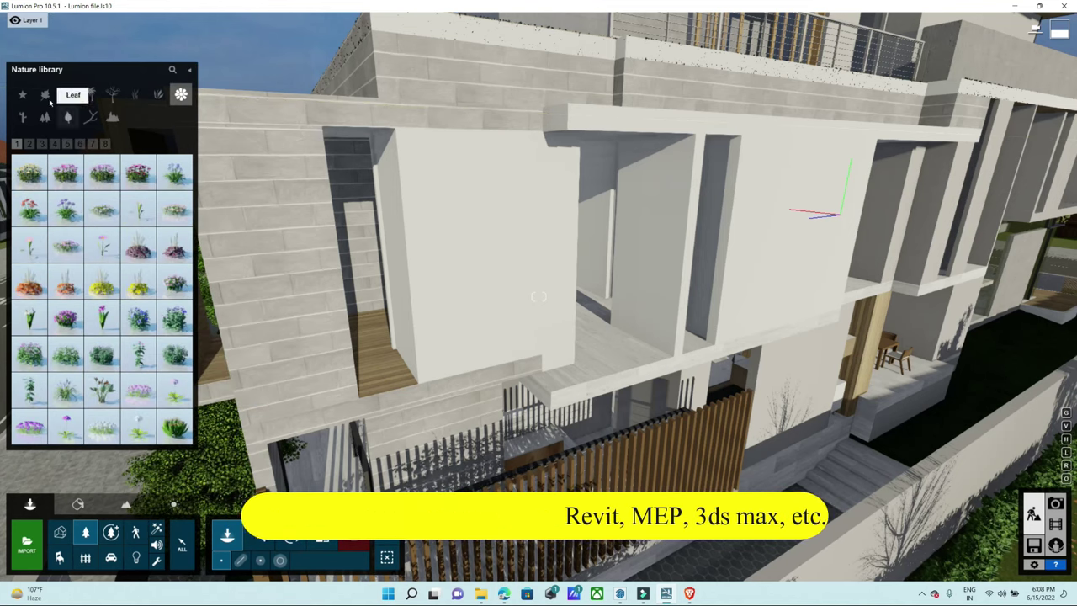
{"action": "left_click", "coordinate": [29, 145]}
{"action": "left_click", "coordinate": [55, 145]}
{"action": "left_click", "coordinate": [68, 145]}
{"action": "left_click", "coordinate": [80, 144]}
{"action": "left_click", "coordinate": [92, 145]}
{"action": "left_click", "coordinate": [105, 145]}
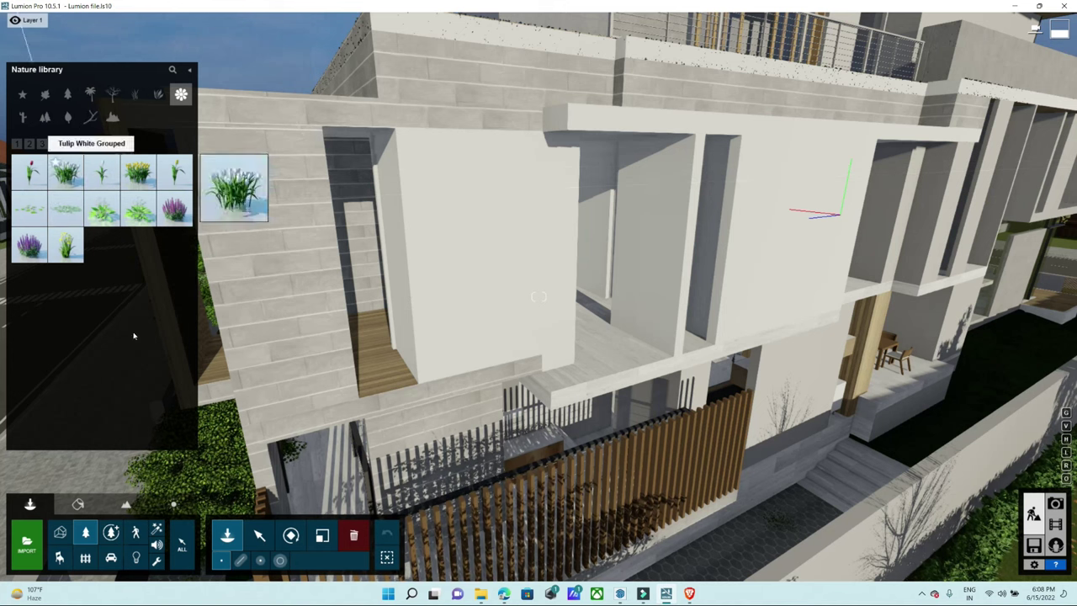
- Open the Outdoor library's Assorted category and go to the plant pots and vases page
{"action": "left_click", "coordinate": [85, 559]}
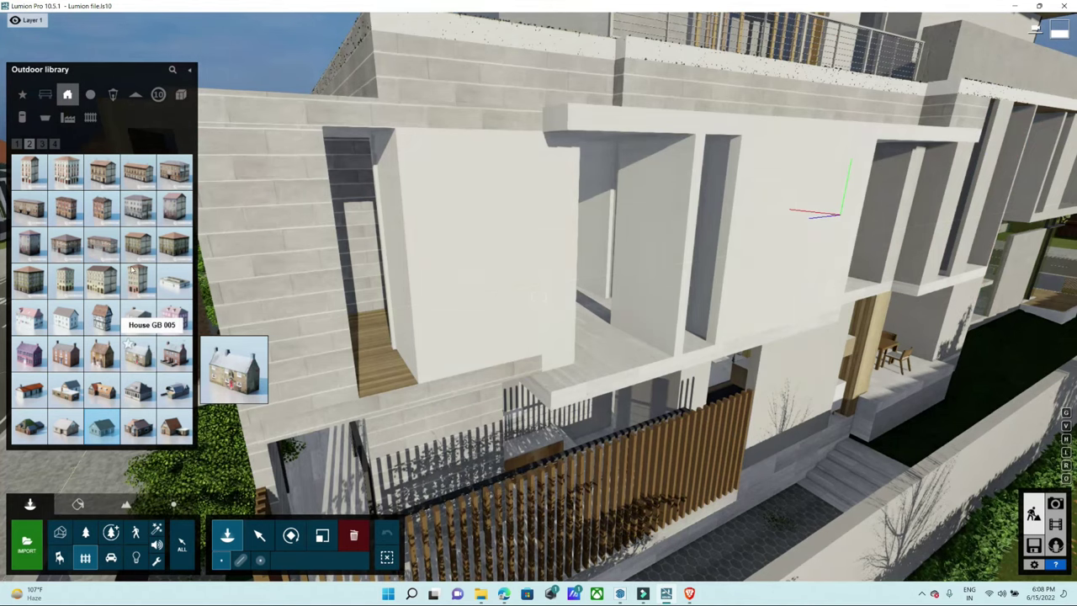
{"action": "left_click", "coordinate": [67, 118]}
{"action": "left_click", "coordinate": [90, 119]}
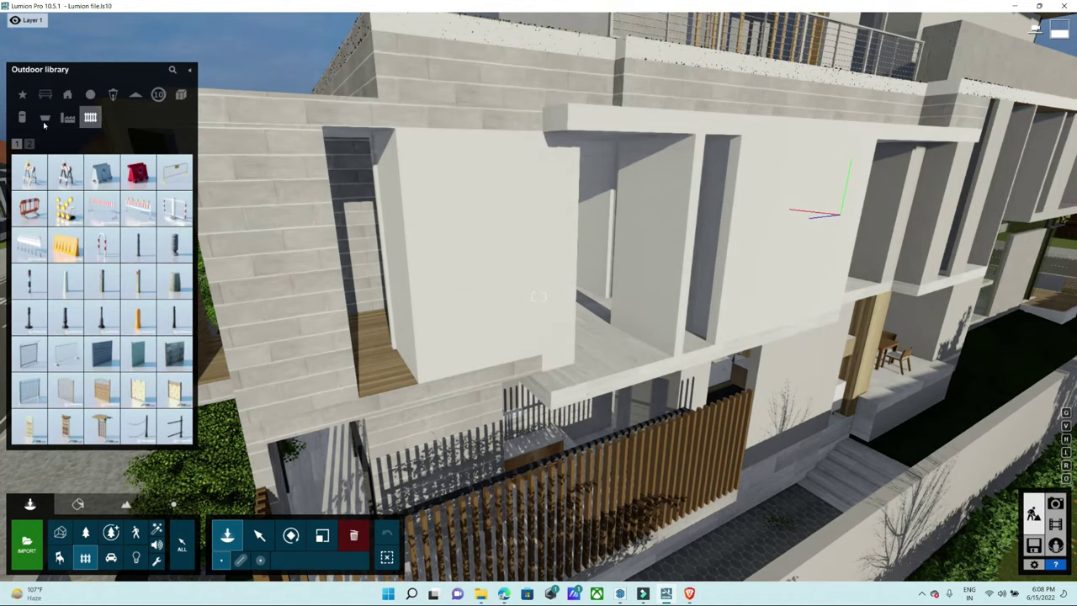
{"action": "left_click", "coordinate": [24, 94]}
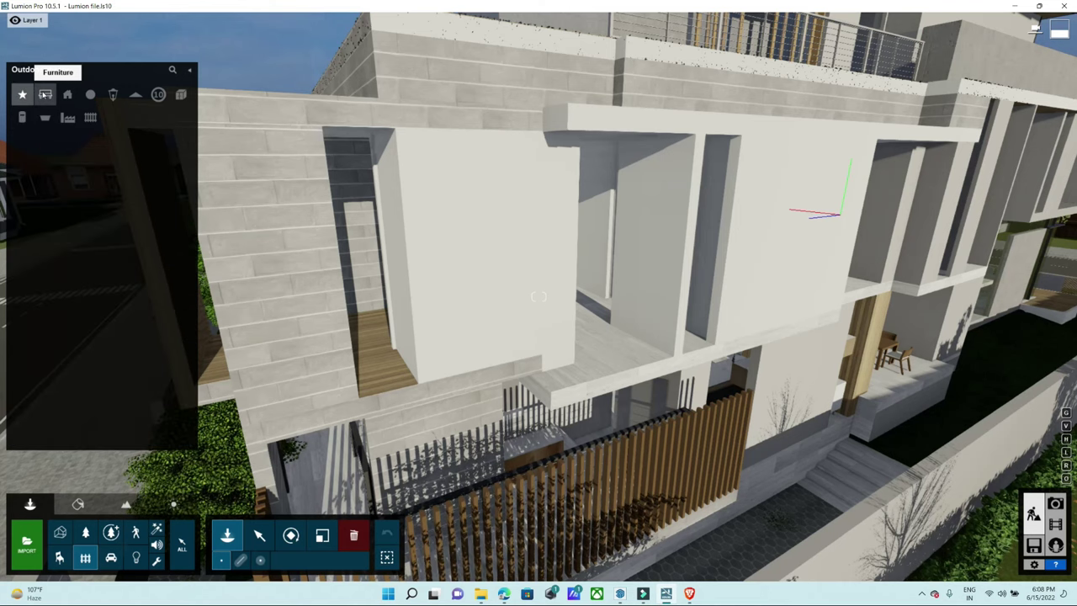
{"action": "left_click", "coordinate": [45, 94]}
{"action": "left_click", "coordinate": [67, 94]}
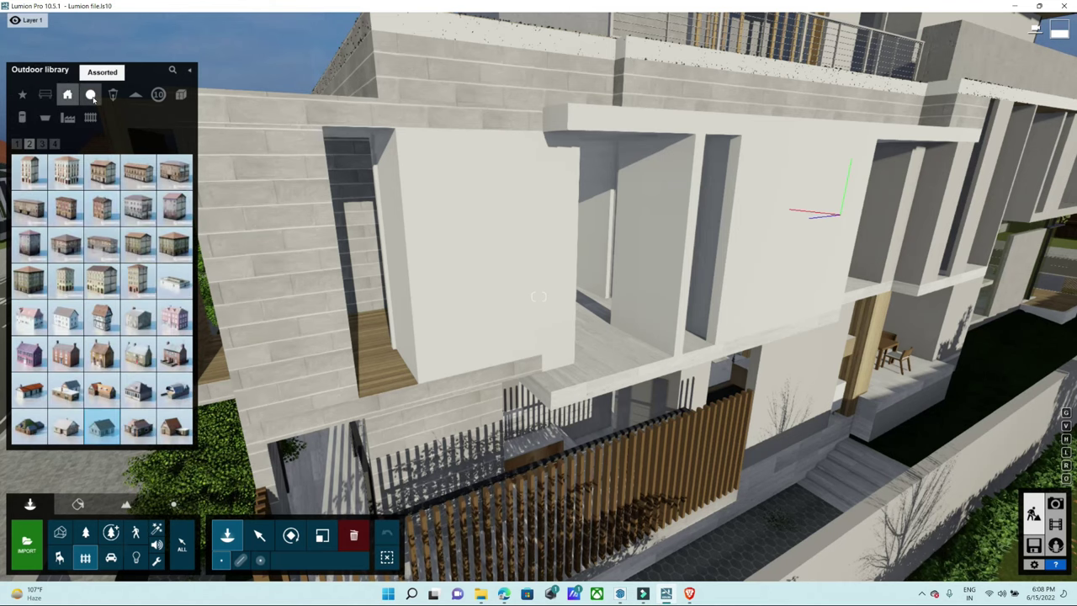
{"action": "left_click", "coordinate": [92, 96]}
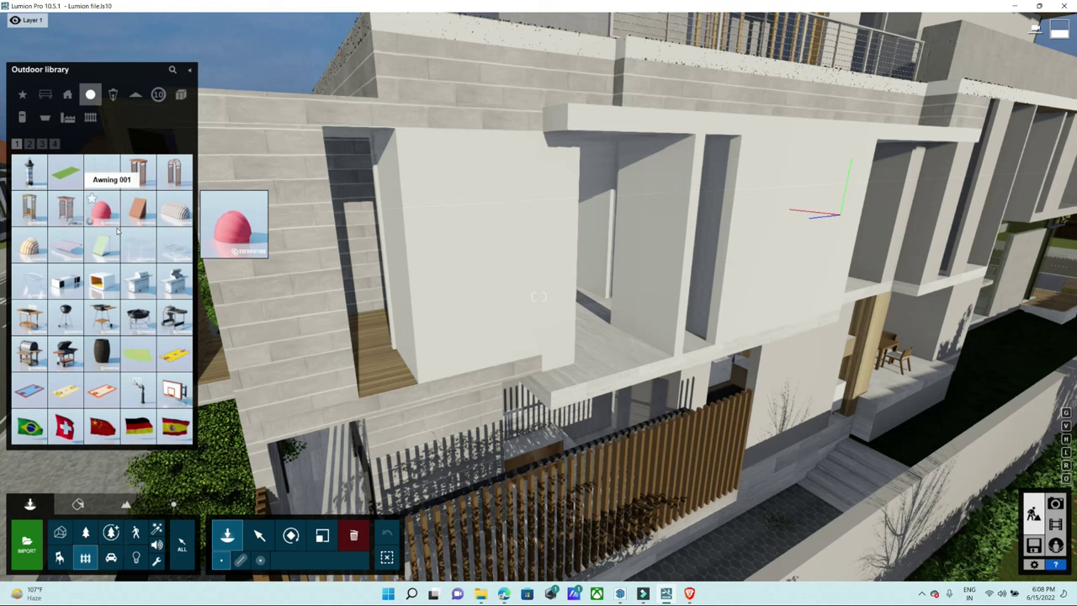
{"action": "left_click", "coordinate": [67, 95]}
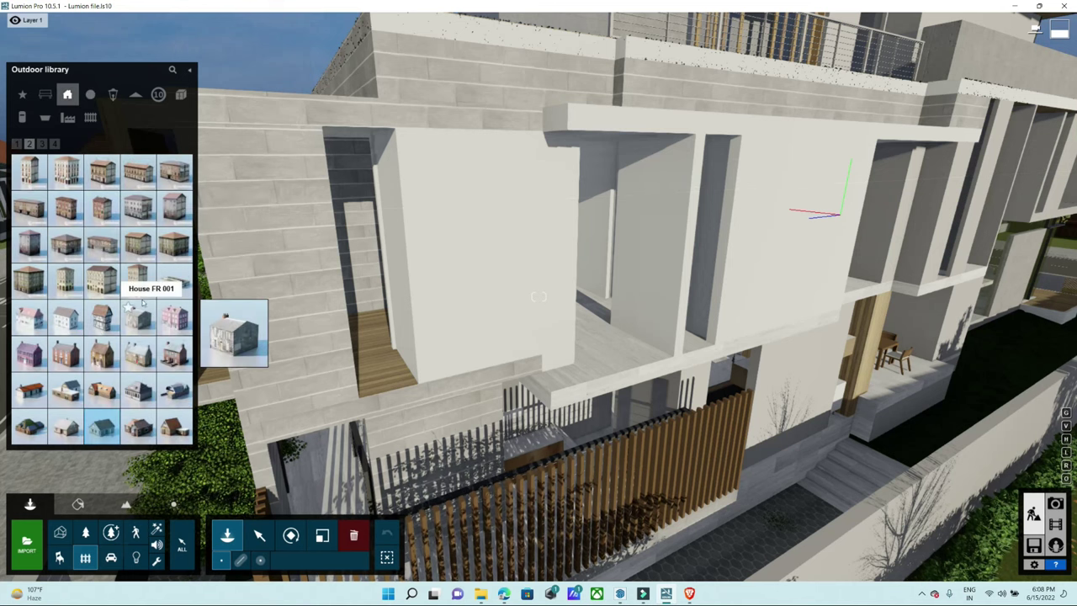
{"action": "left_click", "coordinate": [42, 145]}
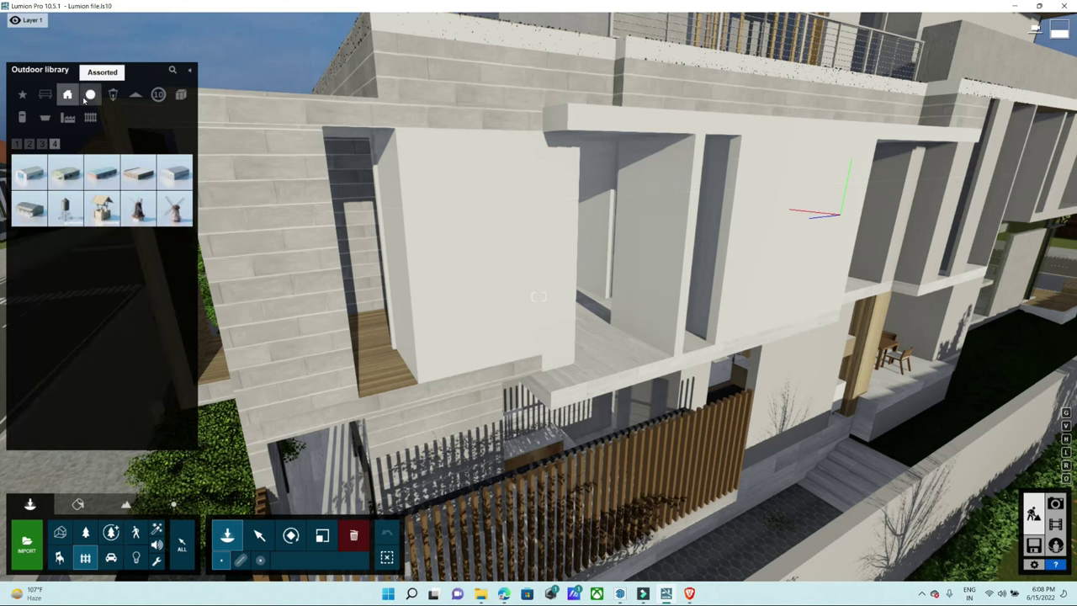
{"action": "left_click", "coordinate": [88, 96]}
{"action": "left_click", "coordinate": [30, 145]}
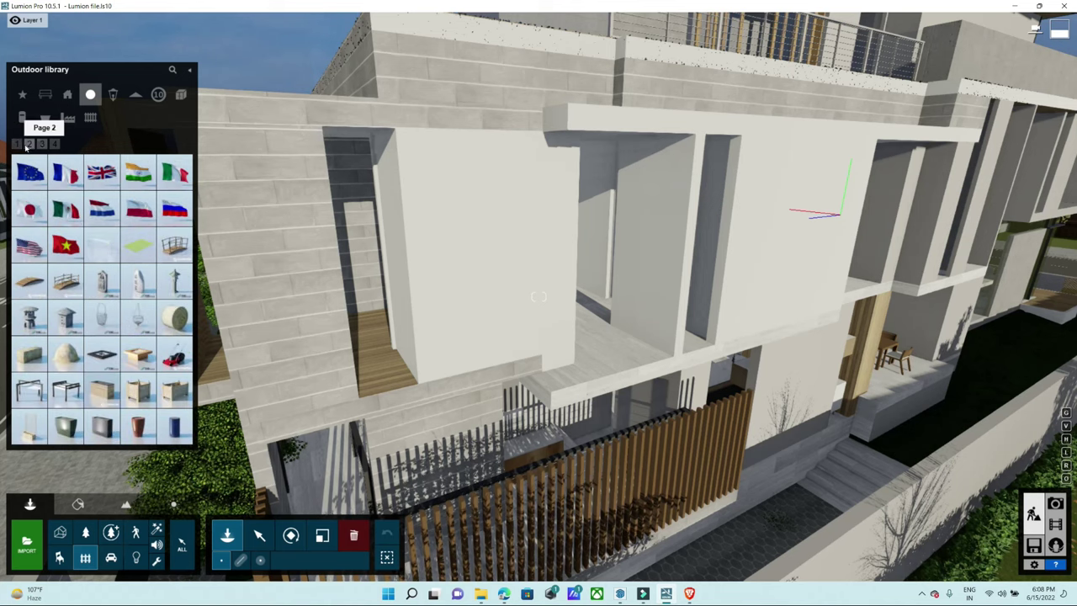
{"action": "left_click", "coordinate": [19, 146]}
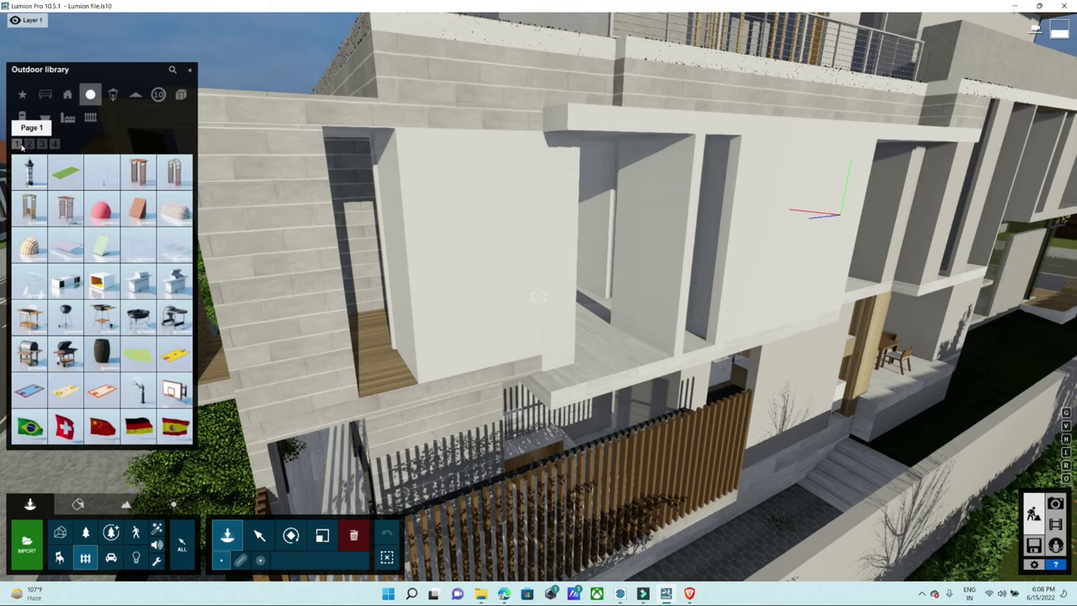
{"action": "left_click", "coordinate": [54, 145]}
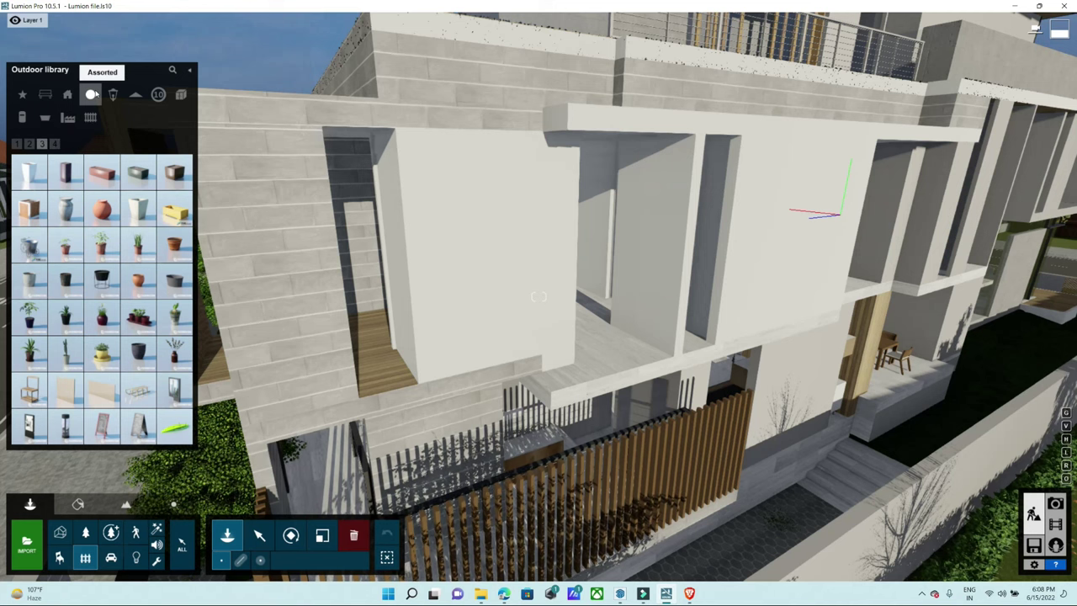
{"action": "mouse_move", "coordinate": [174, 245]}
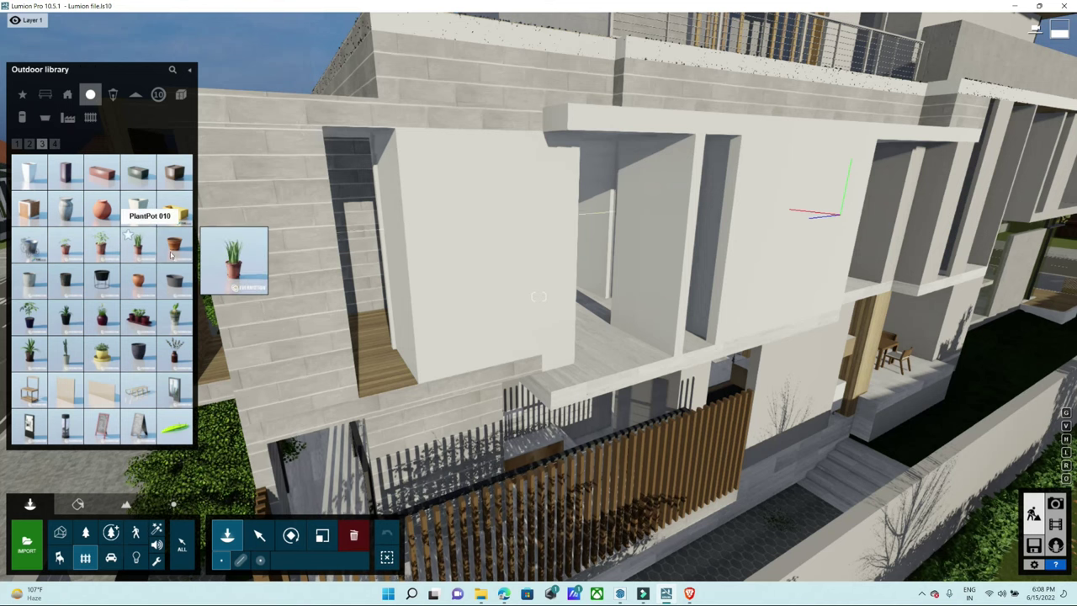
- Place PlantPot 009 on the balcony, enlarge it and move it into the left wall niche
{"action": "left_click", "coordinate": [100, 245]}
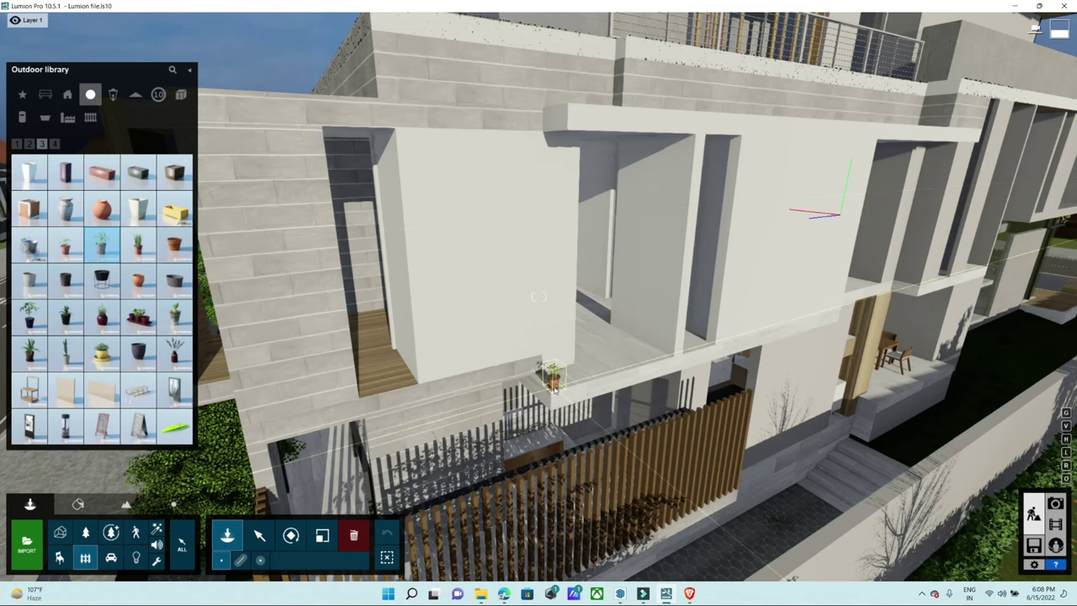
{"action": "key", "text": "l"}
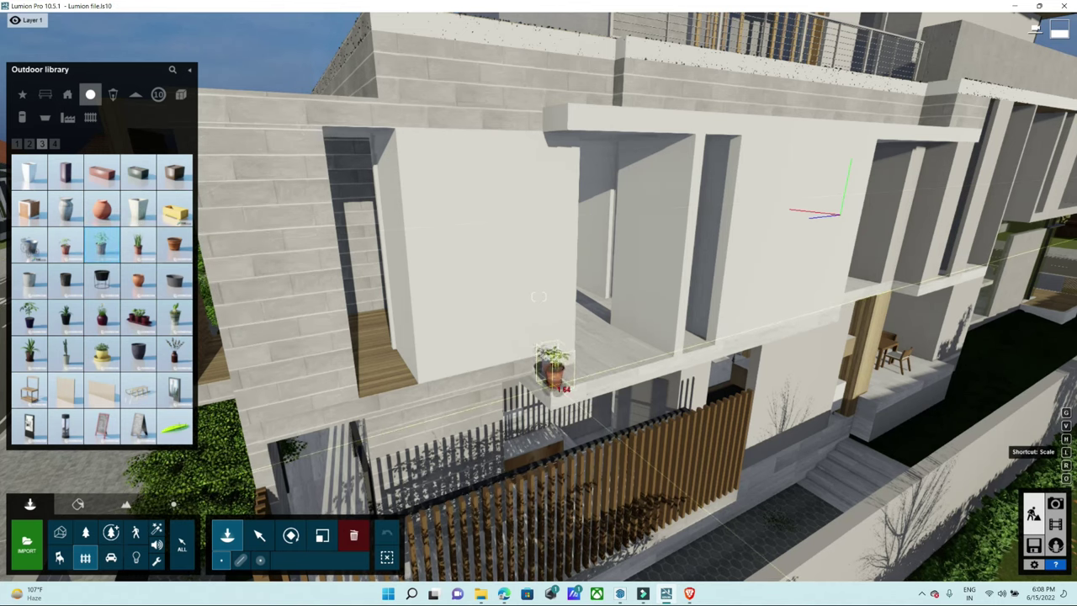
{"action": "left_click_drag", "start_coordinate": [555, 385], "coordinate": [554, 384]}
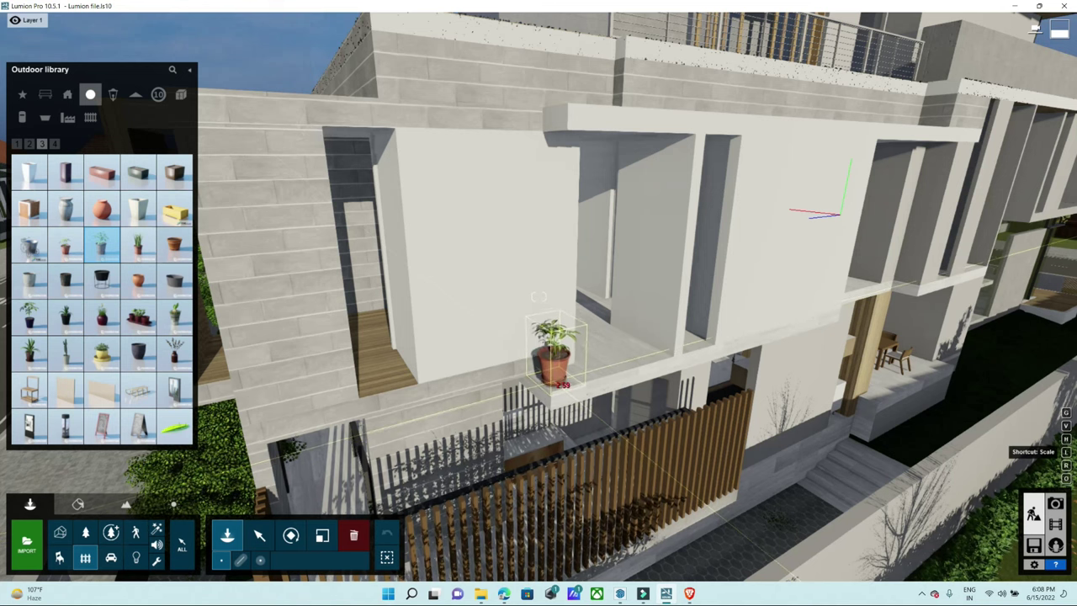
{"action": "left_click_drag", "start_coordinate": [494, 384], "coordinate": [390, 385]}
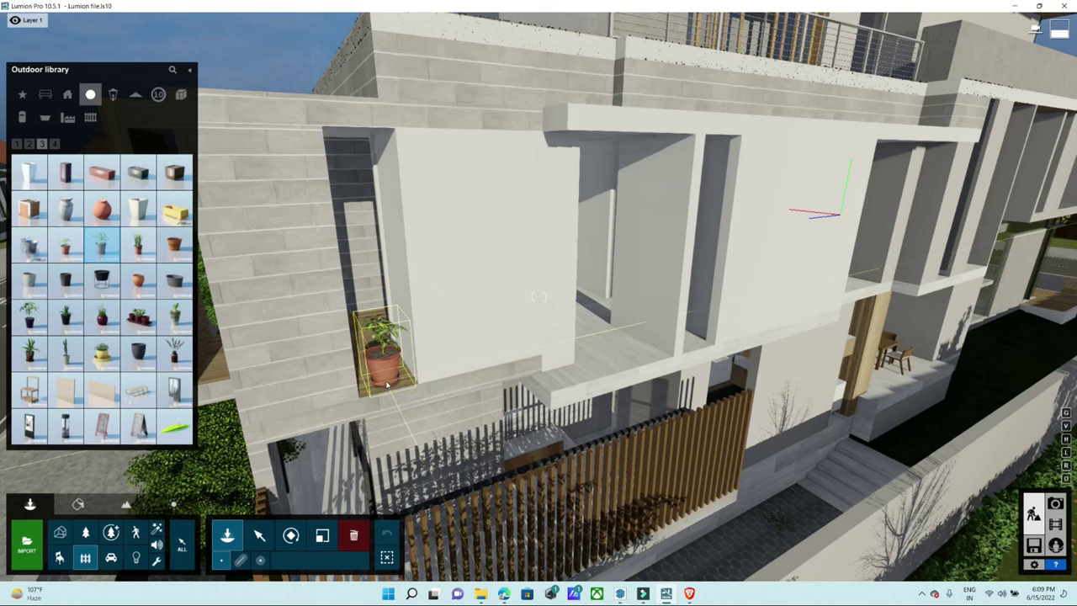
- Place a palm in a dark pot and a small potted plant on the ledge, then pick a tall one
{"action": "left_click", "coordinate": [30, 316]}
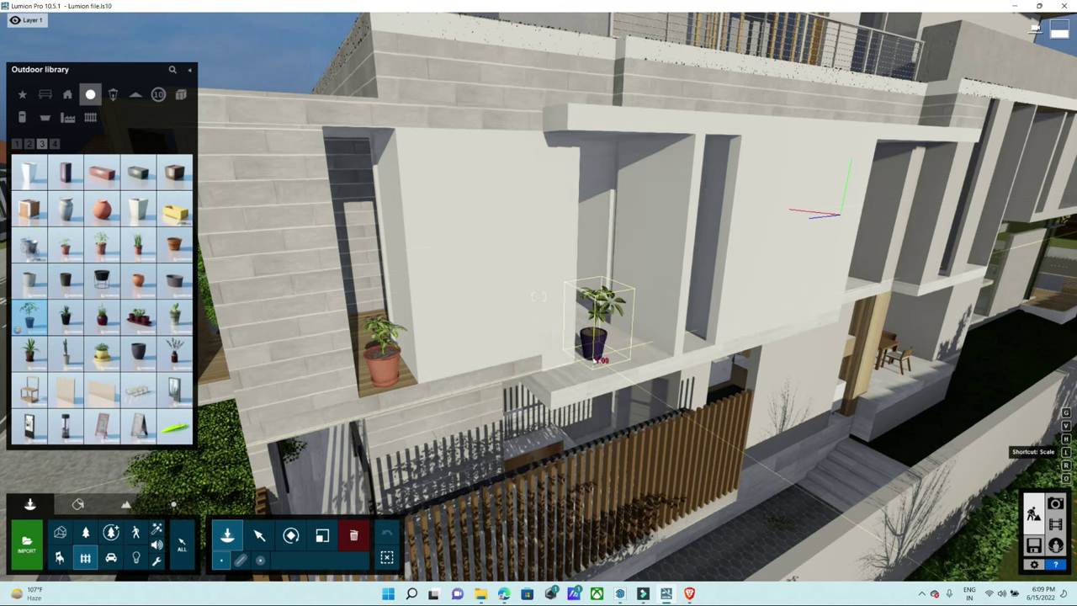
{"action": "left_click", "coordinate": [554, 378]}
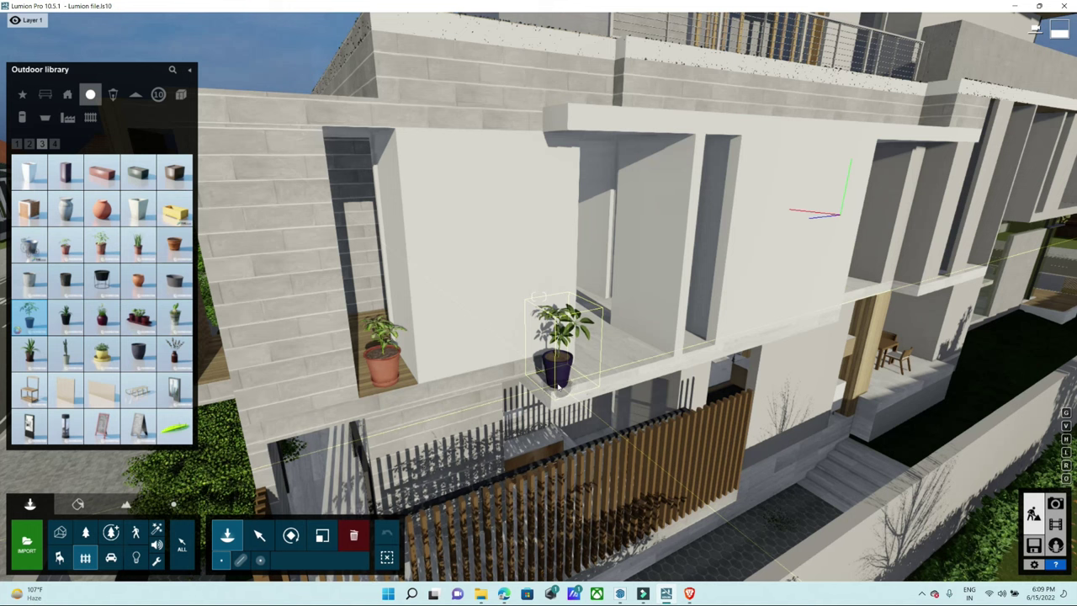
{"action": "mouse_move", "coordinate": [174, 316]}
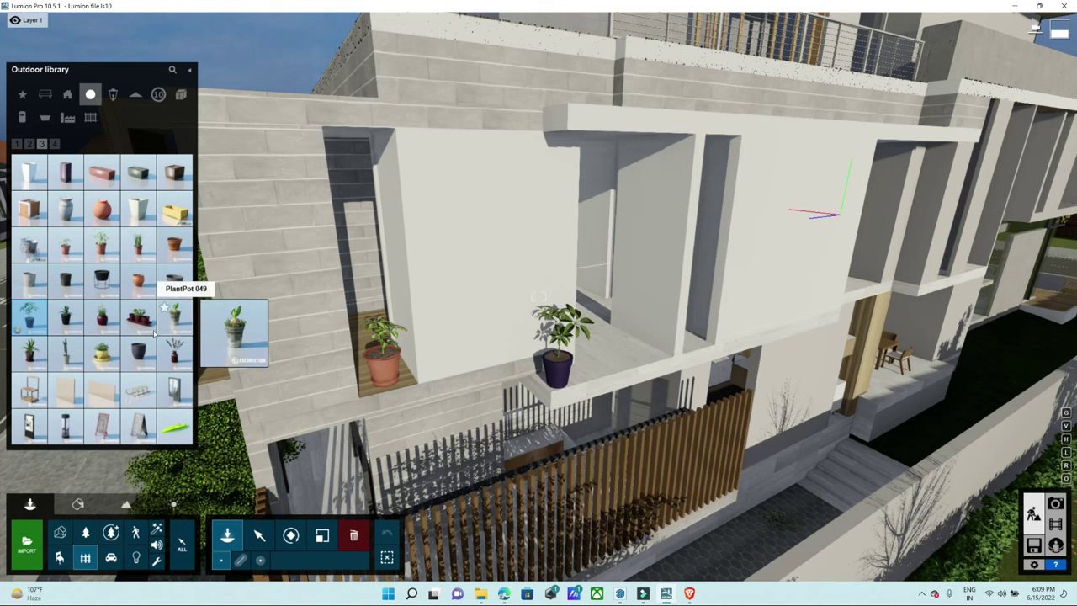
{"action": "left_click", "coordinate": [31, 355]}
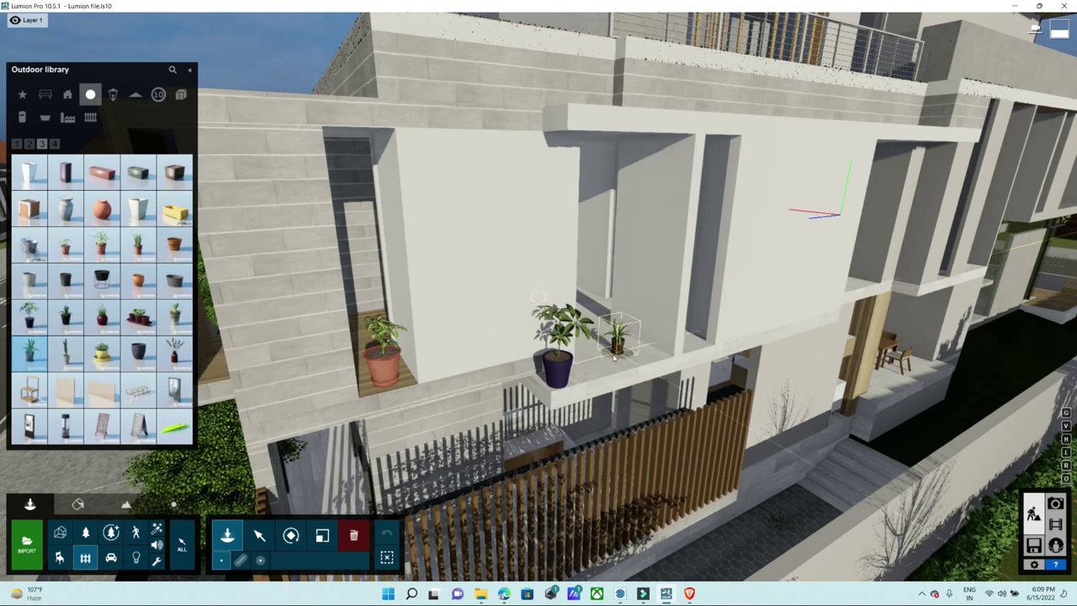
{"action": "left_click", "coordinate": [586, 378]}
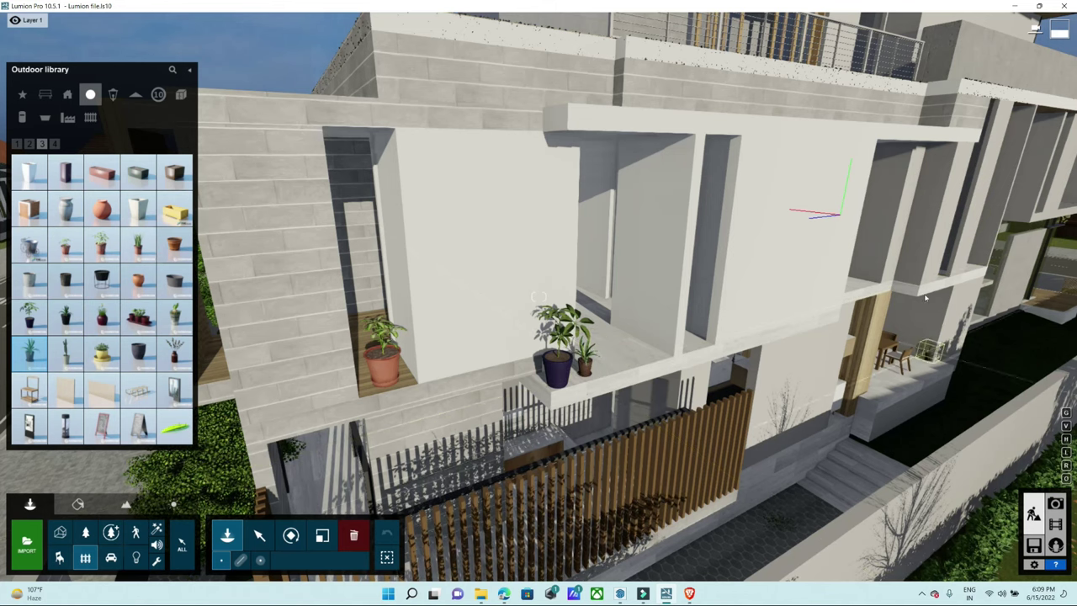
{"action": "left_click", "coordinate": [101, 353]}
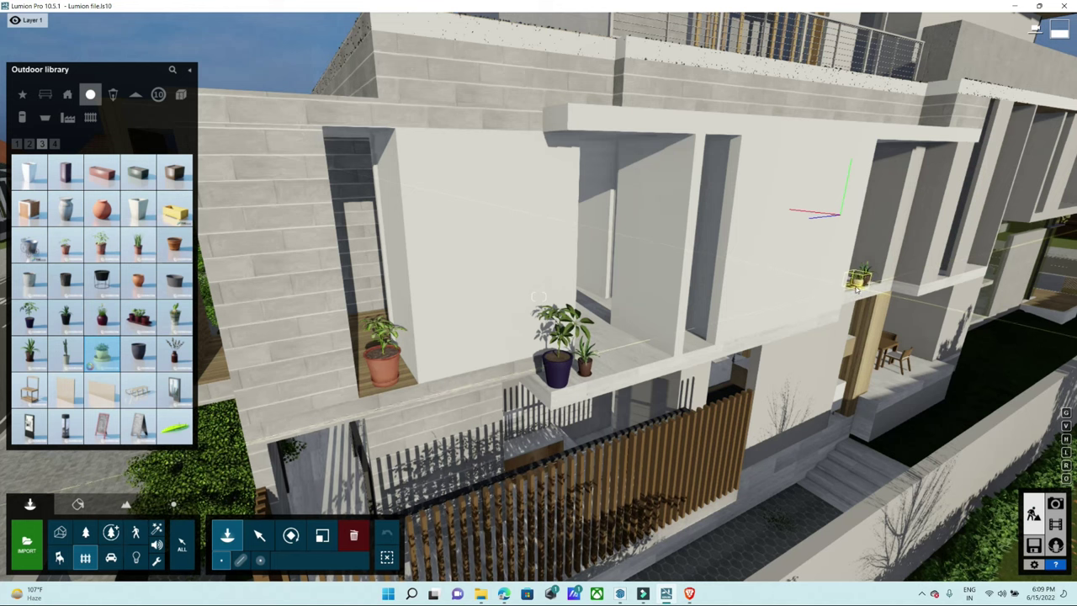
{"action": "left_click", "coordinate": [174, 352]}
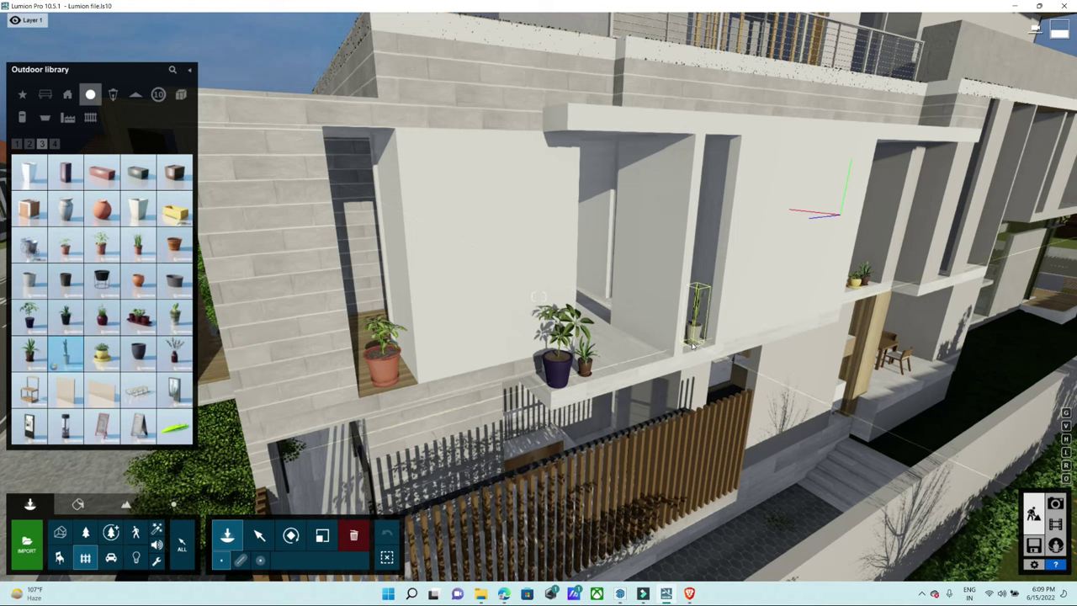
{"action": "scroll", "coordinate": [760, 474], "scroll_direction": "down", "scroll_amount": 10}
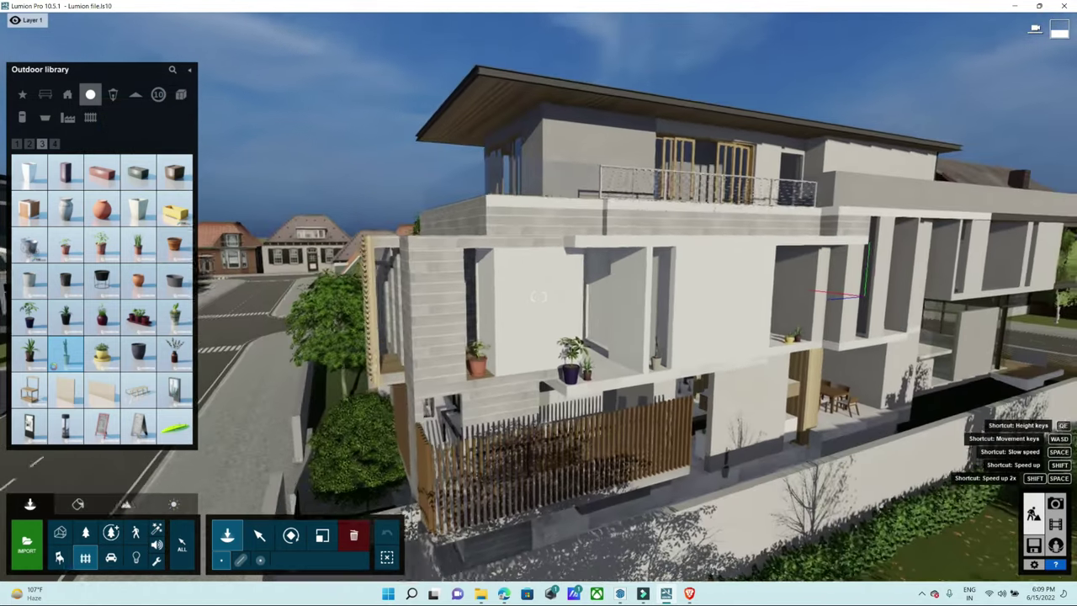
- Orbit and fly the camera down from the balcony to the entrance steps and hexagonal paving
{"action": "right_click_drag", "start_coordinate": [539, 296], "coordinate": [639, 285]}
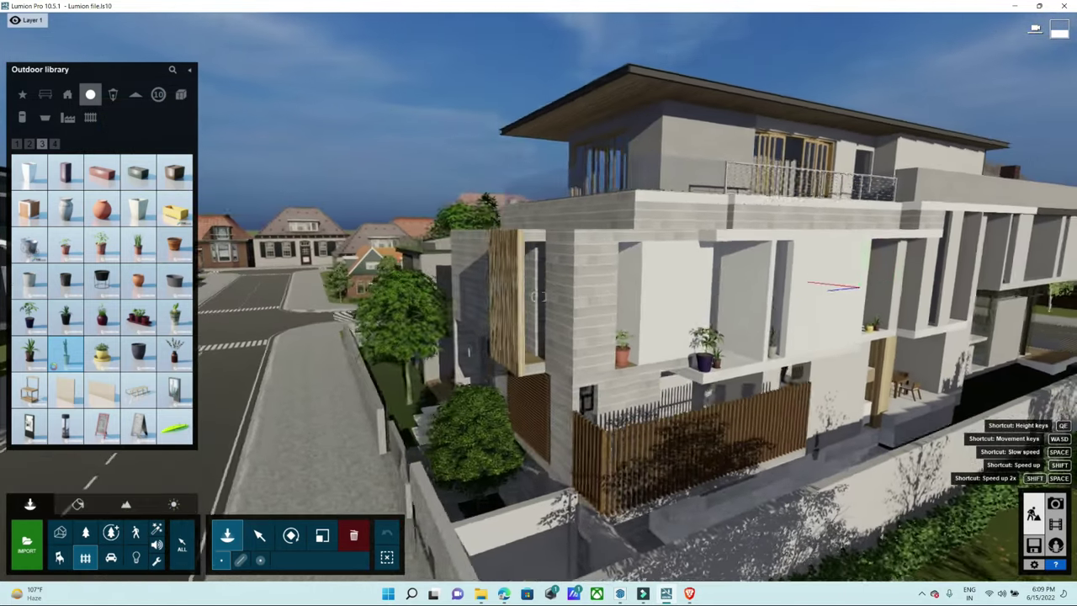
{"action": "scroll", "coordinate": [538, 296], "scroll_direction": "up", "scroll_amount": 3}
{"action": "scroll", "coordinate": [538, 296], "scroll_direction": "up", "scroll_amount": 3}
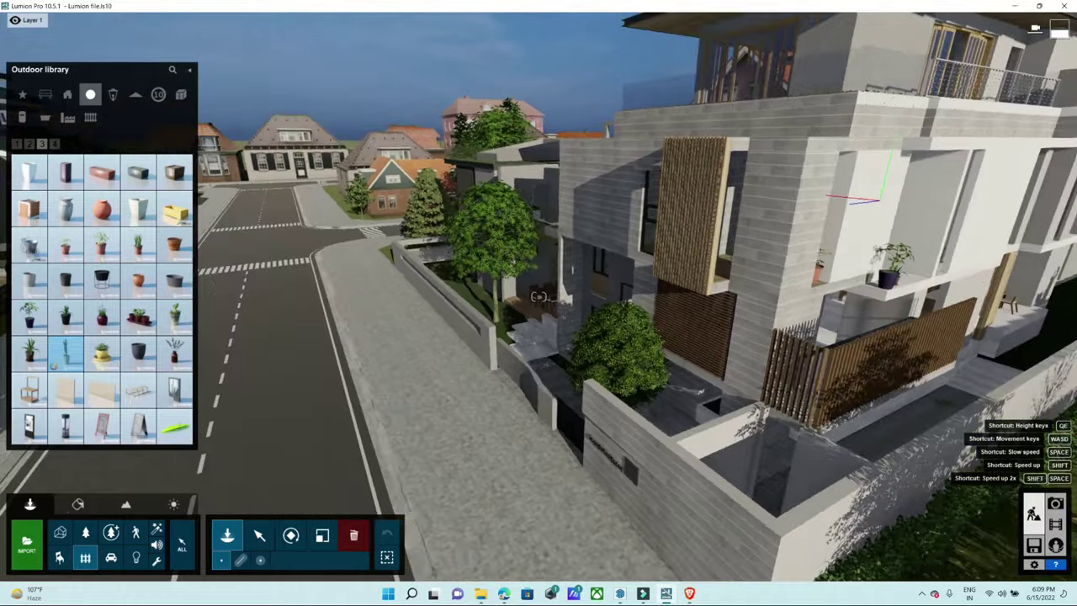
{"action": "scroll", "coordinate": [535, 296], "scroll_direction": "up", "scroll_amount": 3}
{"action": "scroll", "coordinate": [532, 296], "scroll_direction": "up", "scroll_amount": 3}
{"action": "scroll", "coordinate": [531, 296], "scroll_direction": "up", "scroll_amount": 3}
{"action": "scroll", "coordinate": [533, 328], "scroll_direction": "up", "scroll_amount": 3}
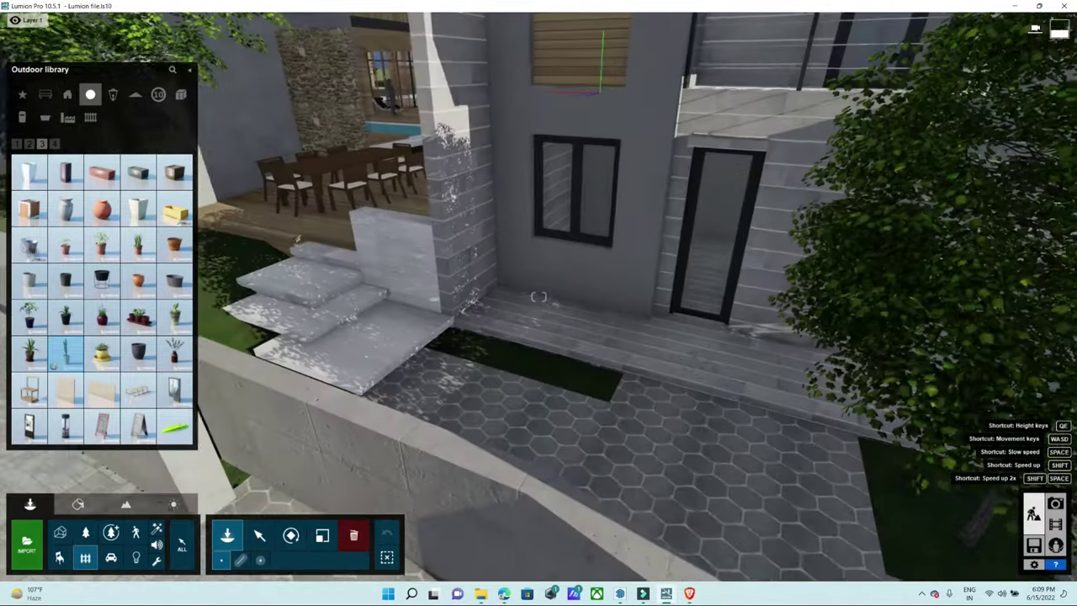
{"action": "scroll", "coordinate": [535, 361], "scroll_direction": "up", "scroll_amount": 2}
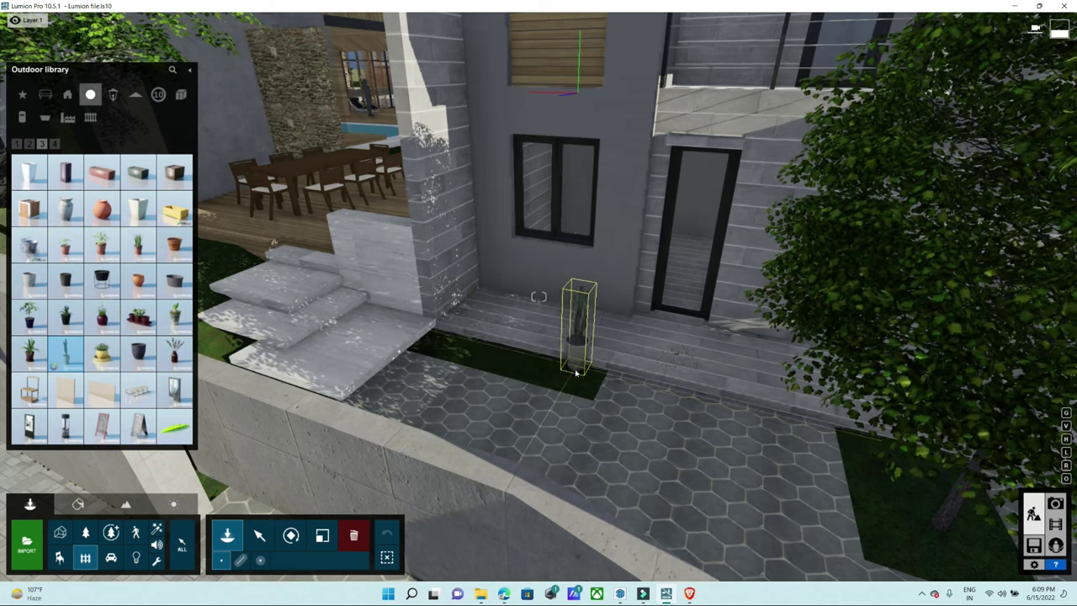
{"action": "mouse_move", "coordinate": [78, 503]}
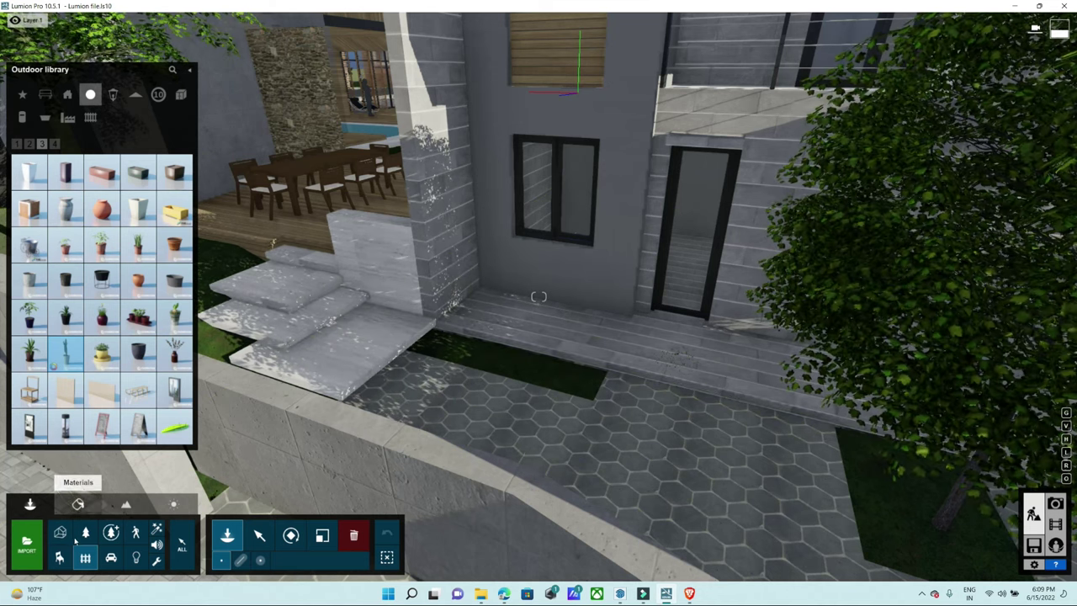
- Plant orange African Daisies along the base of the entrance steps
{"action": "left_click", "coordinate": [85, 531]}
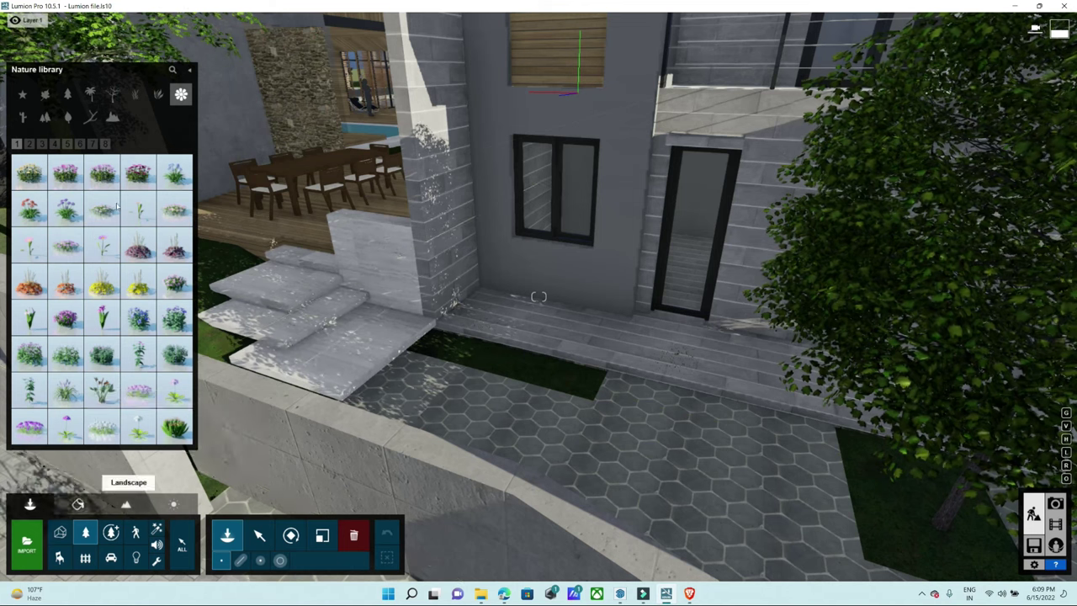
{"action": "mouse_move", "coordinate": [102, 174]}
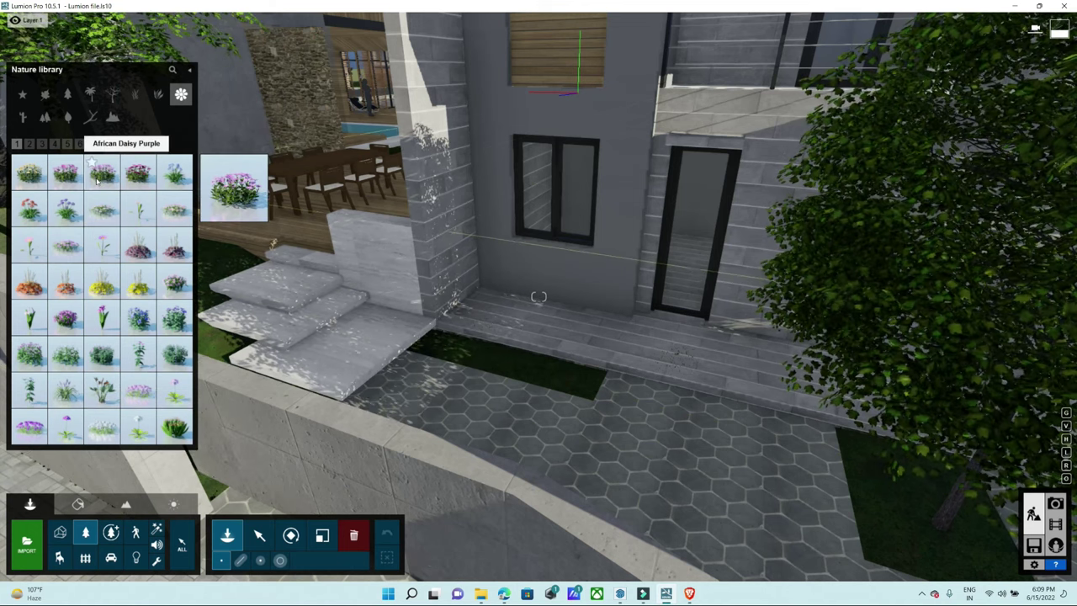
{"action": "left_click", "coordinate": [29, 172]}
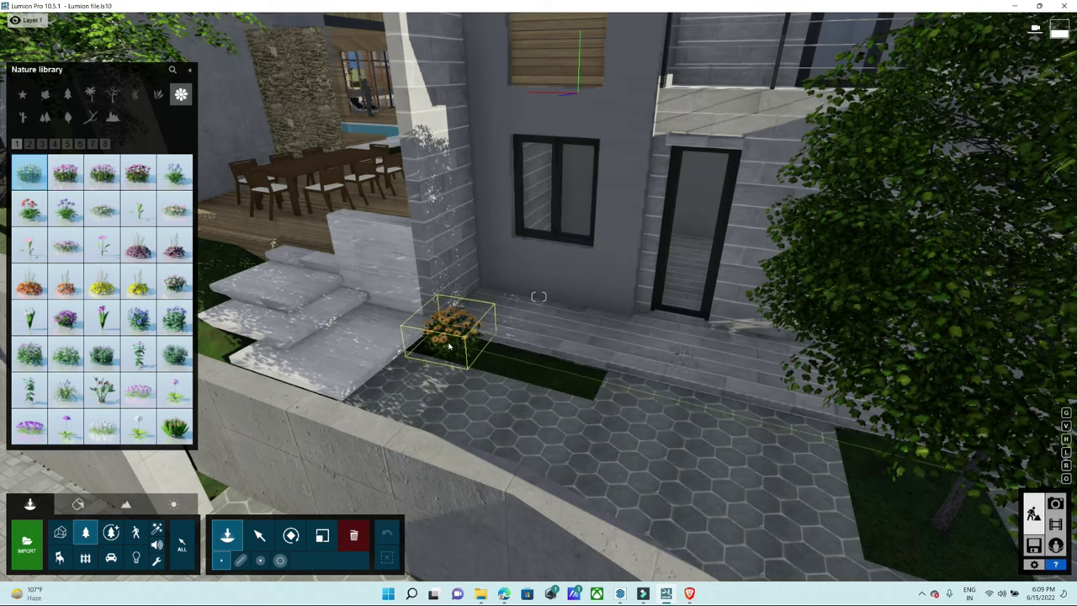
{"action": "left_click", "coordinate": [445, 347]}
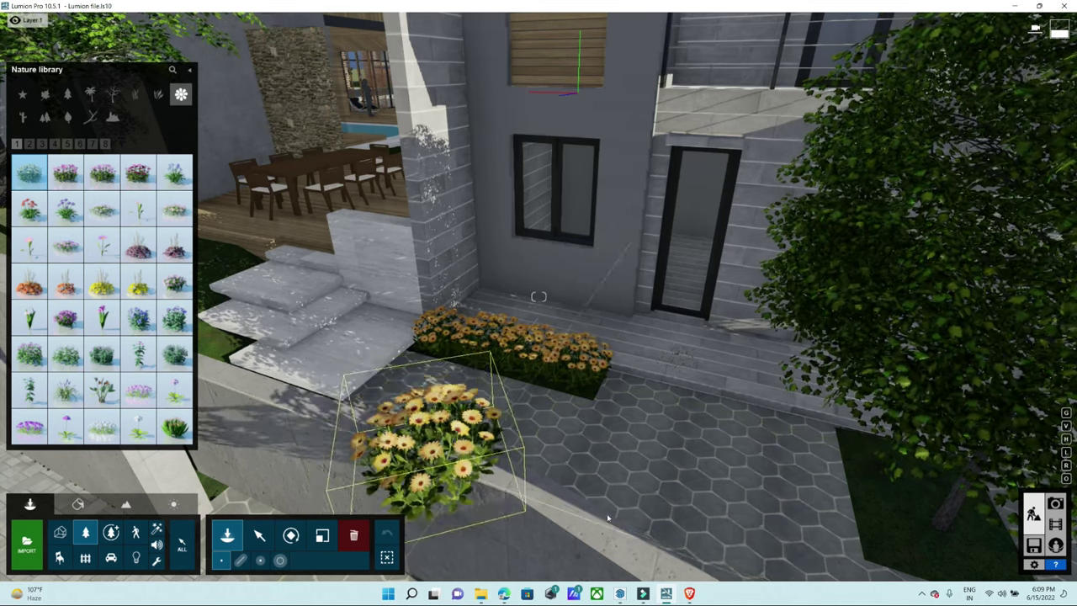
- Add a flower clump near the tree bed and show the Rocks category
{"action": "right_click_drag", "start_coordinate": [432, 454], "coordinate": [370, 454]}
{"action": "right_click_drag", "start_coordinate": [538, 296], "coordinate": [538, 296]}
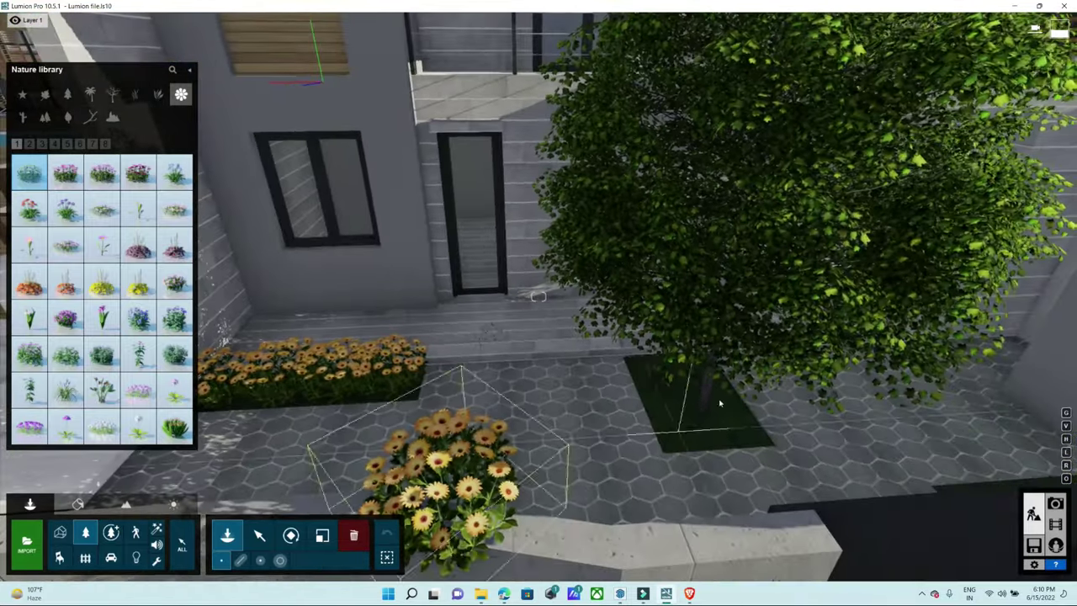
{"action": "left_click", "coordinate": [719, 403]}
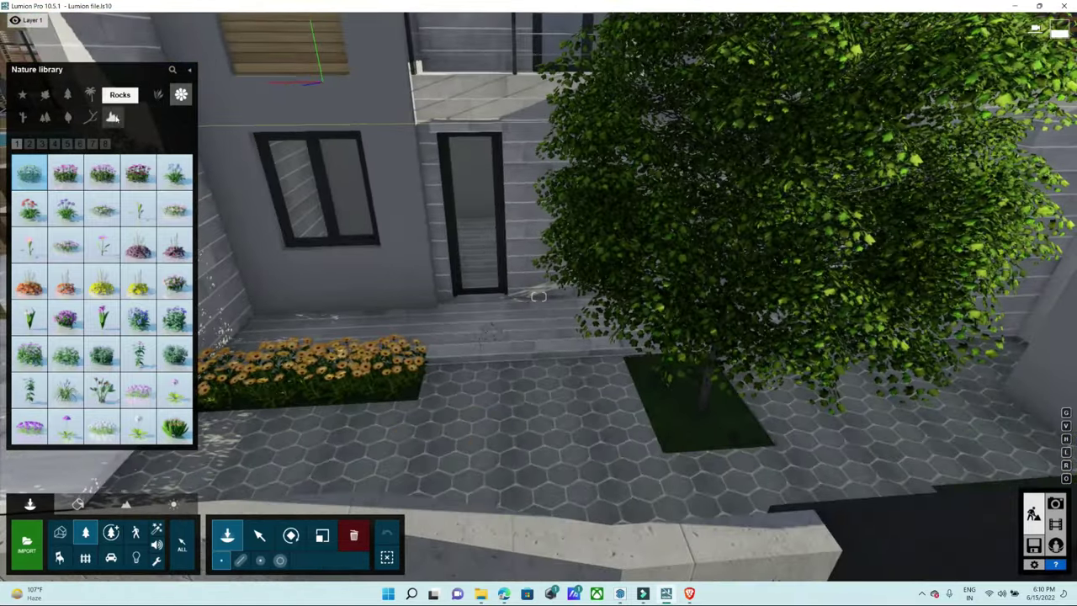
{"action": "left_click", "coordinate": [113, 118]}
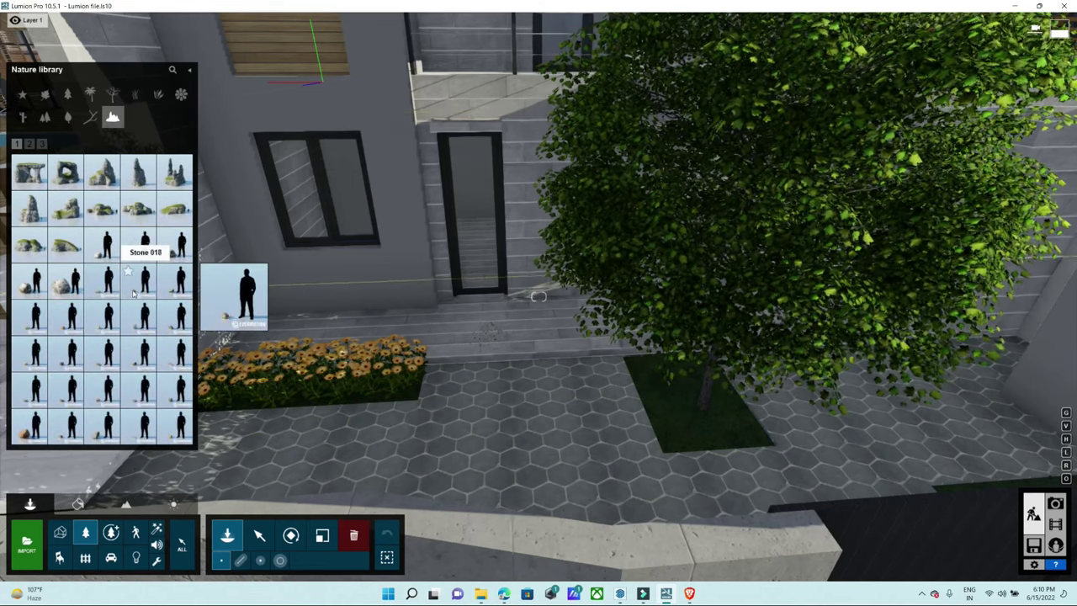
- Place Stone 018 and a second small stone in the grass bed beneath the tree
{"action": "left_click", "coordinate": [133, 292]}
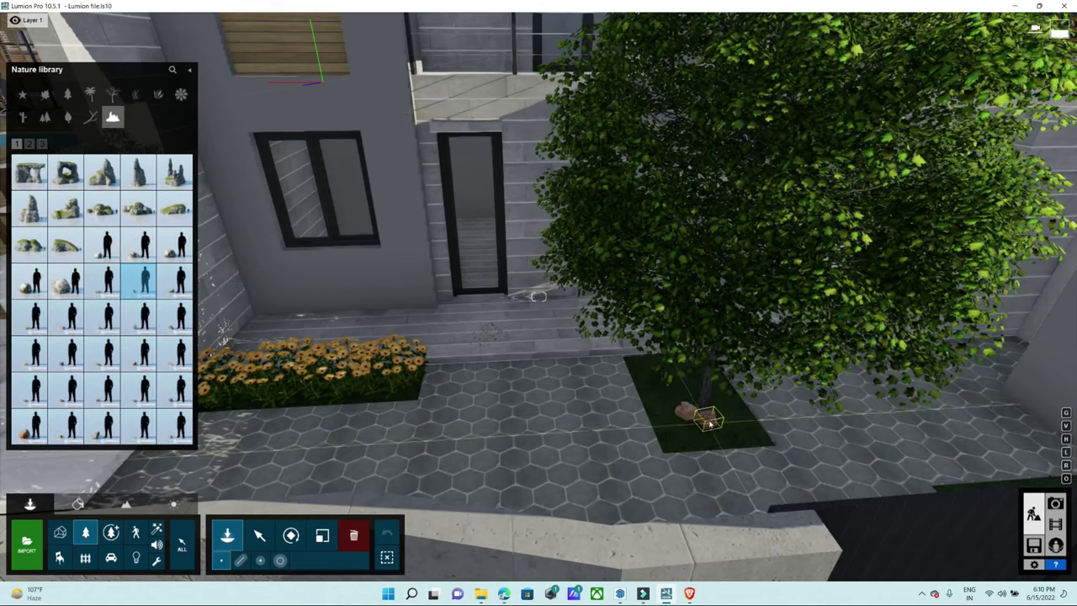
{"action": "left_click", "coordinate": [142, 357]}
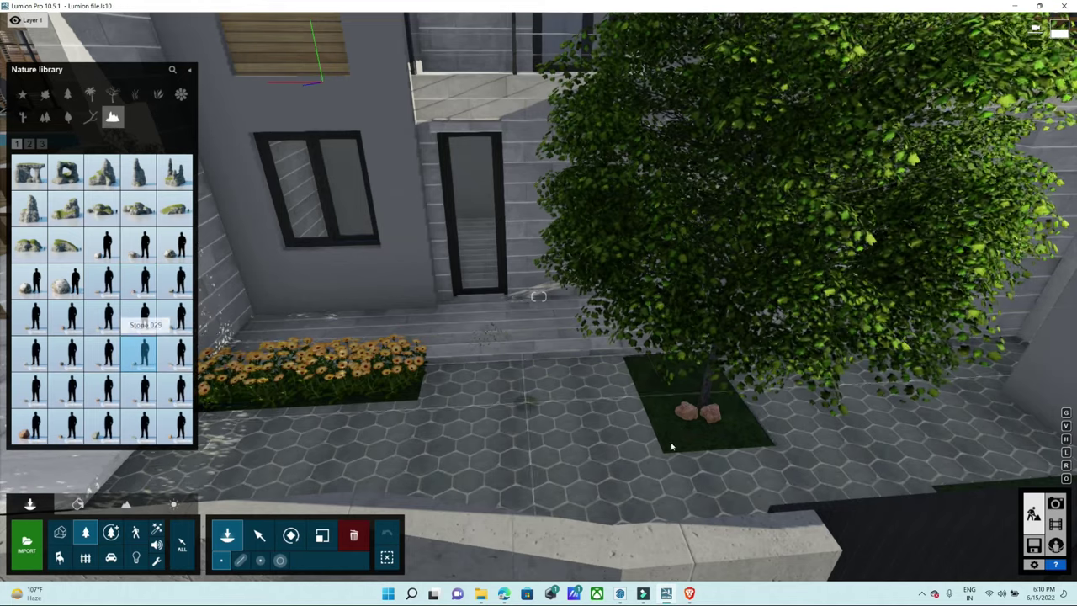
{"action": "mouse_move", "coordinate": [183, 427]}
{"action": "right_mouse_down"}
{"action": "mouse_move", "coordinate": [539, 296]}
{"action": "mouse_move", "coordinate": [432, 392]}
{"action": "right_mouse_up"}
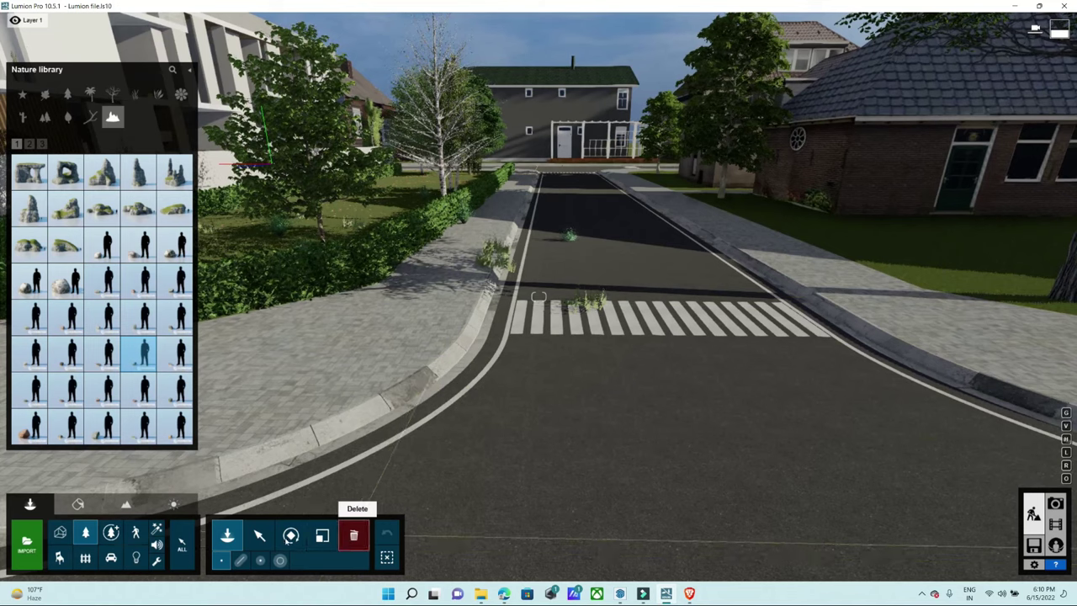
- Delete the stray bush by the crosswalk curb and turn back to face the house
{"action": "left_click", "coordinate": [352, 537]}
{"action": "left_click", "coordinate": [591, 304]}
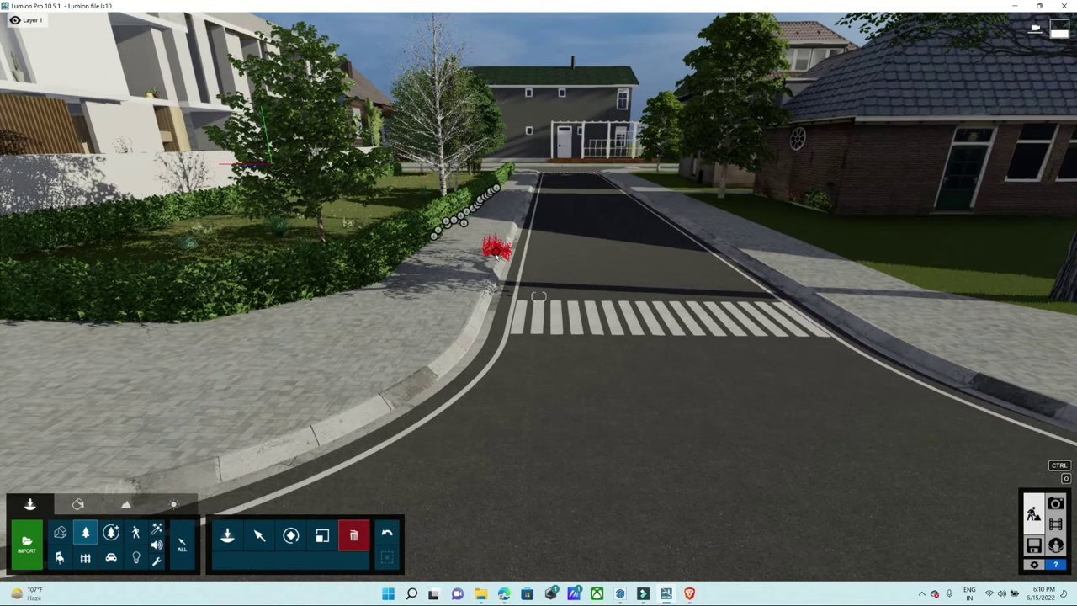
{"action": "right_click_drag", "start_coordinate": [648, 441], "coordinate": [403, 446]}
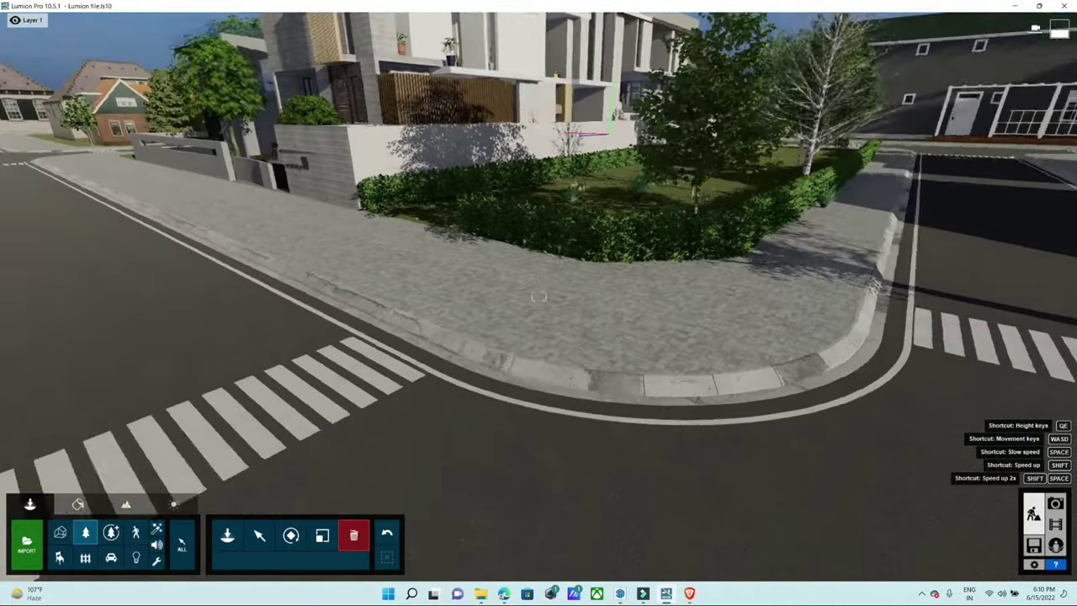
{"action": "right_click_drag", "start_coordinate": [538, 296], "coordinate": [353, 296]}
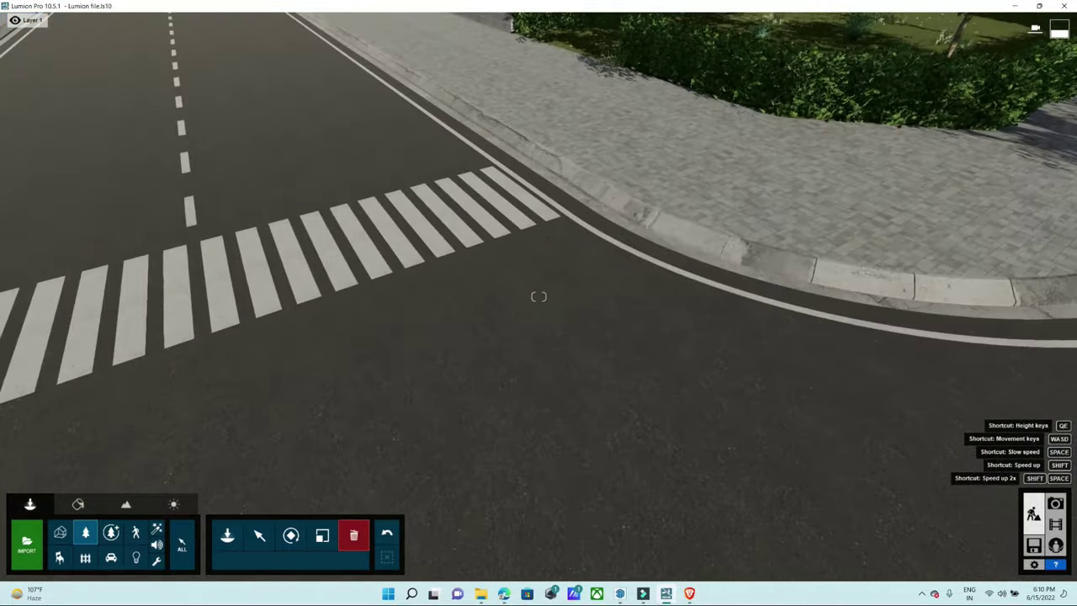
{"action": "right_click_drag", "start_coordinate": [538, 296], "coordinate": [205, 568]}
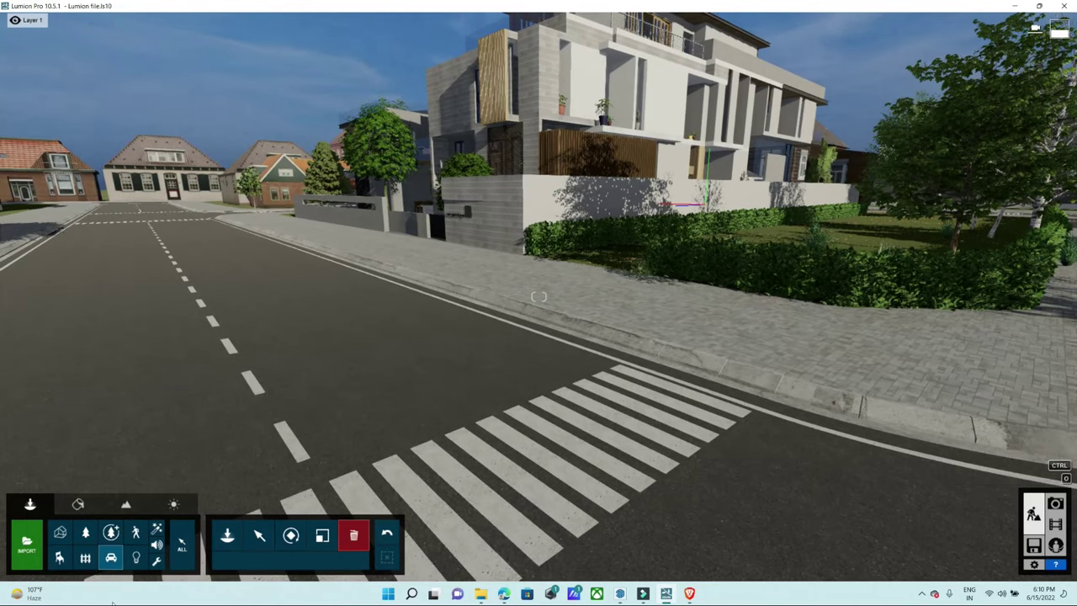
- From the Transport library, place two white cars along the street, one at its far end
{"action": "left_click", "coordinate": [110, 559]}
{"action": "mouse_move", "coordinate": [101, 436]}
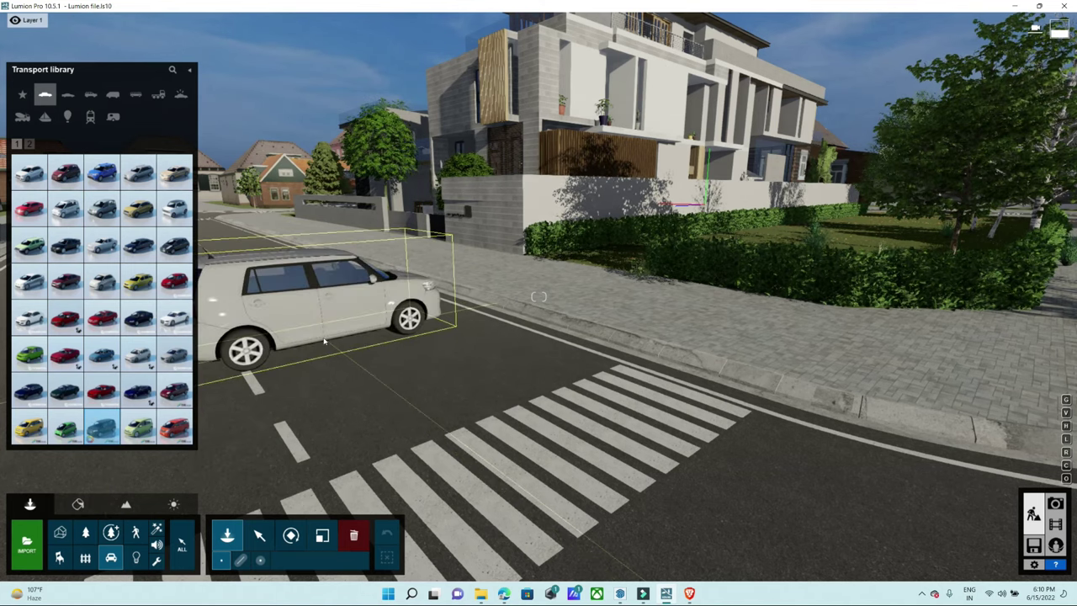
{"action": "key", "text": "r"}
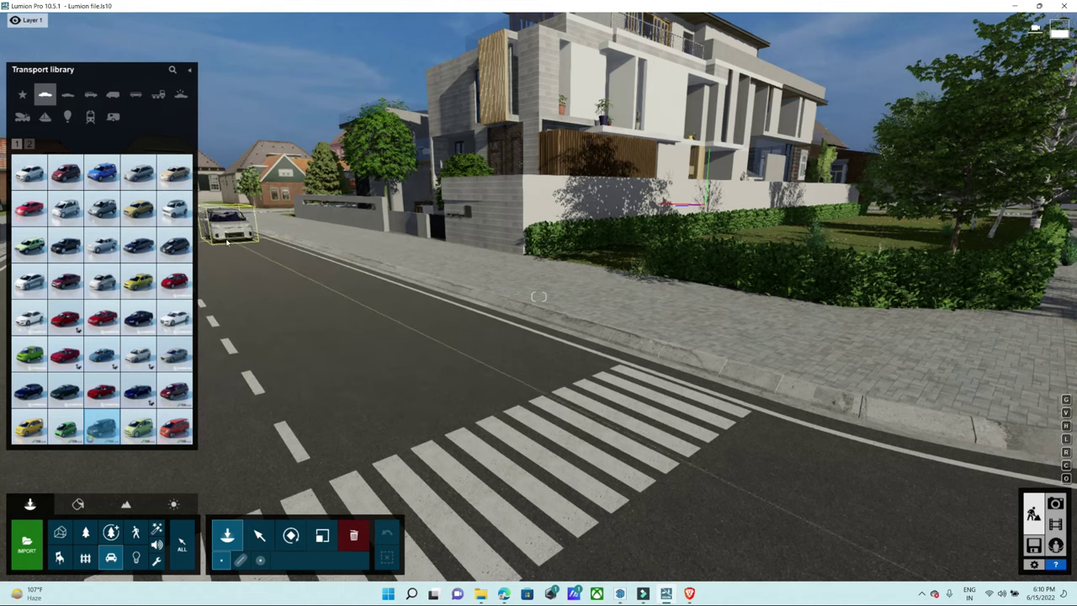
{"action": "left_click", "coordinate": [213, 236]}
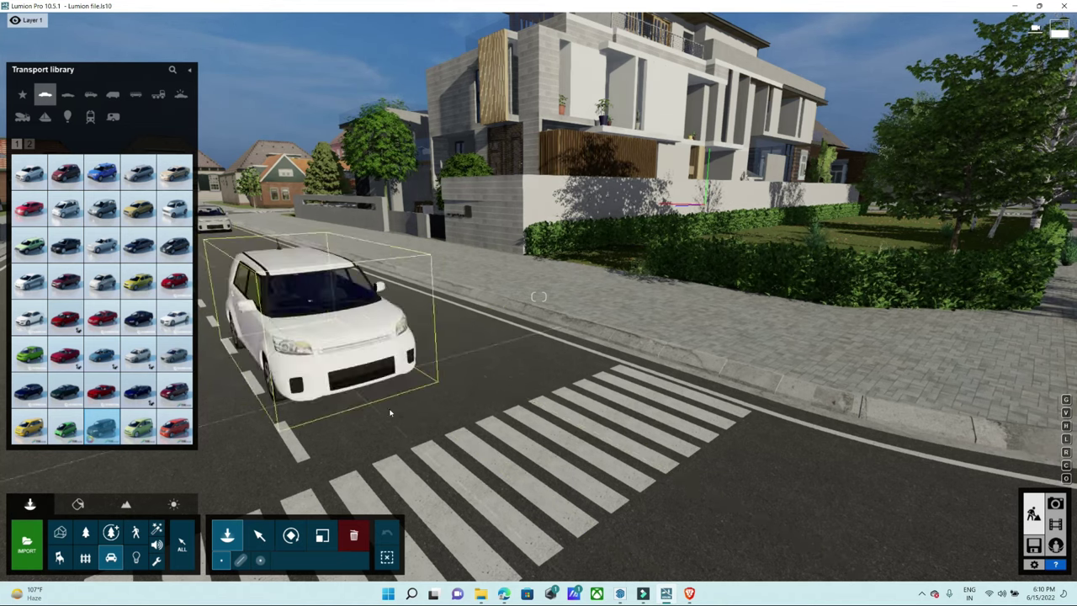
{"action": "key", "text": "w"}
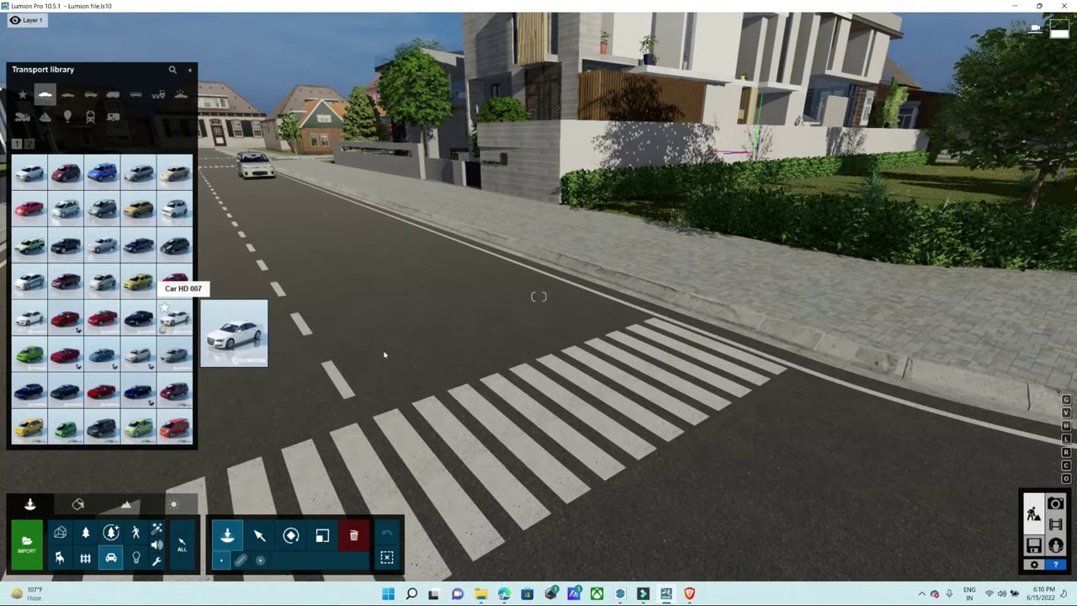
{"action": "right_click_drag", "start_coordinate": [427, 304], "coordinate": [427, 304]}
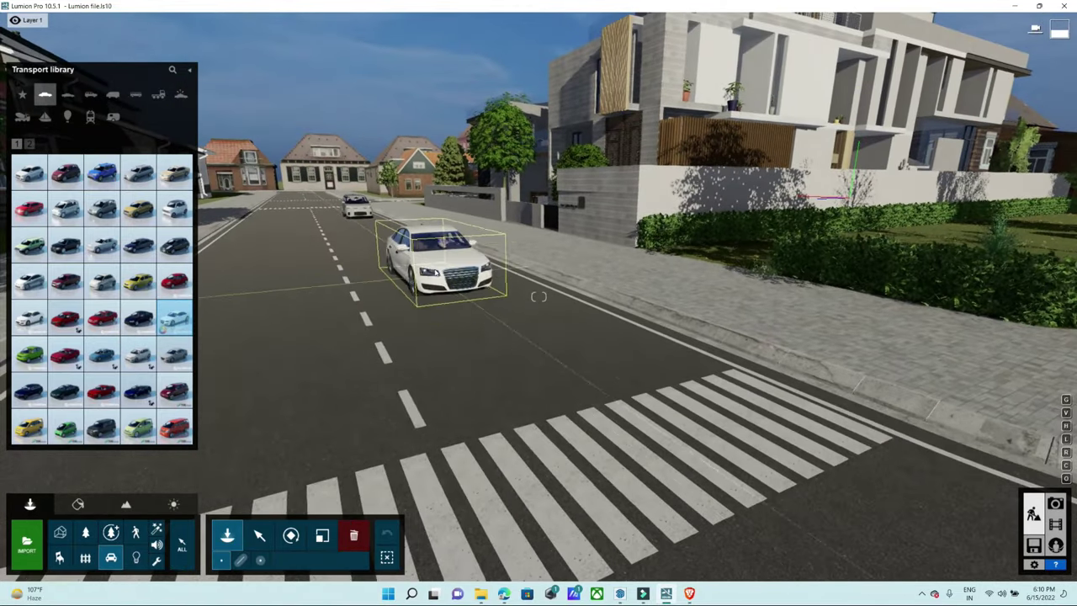
{"action": "left_click", "coordinate": [433, 270]}
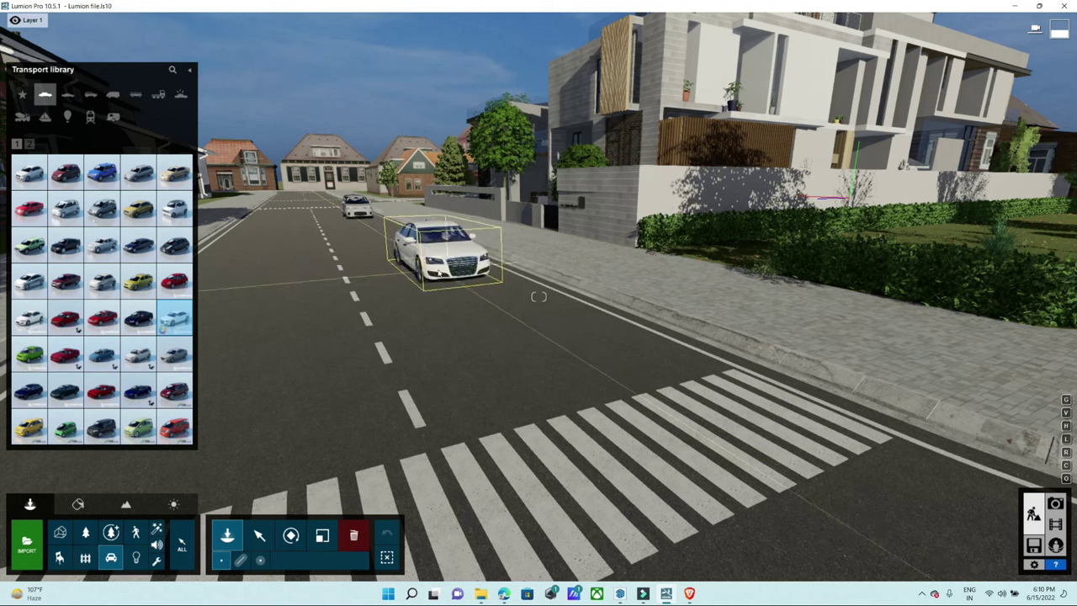
{"action": "right_click_drag", "start_coordinate": [457, 376], "coordinate": [456, 376]}
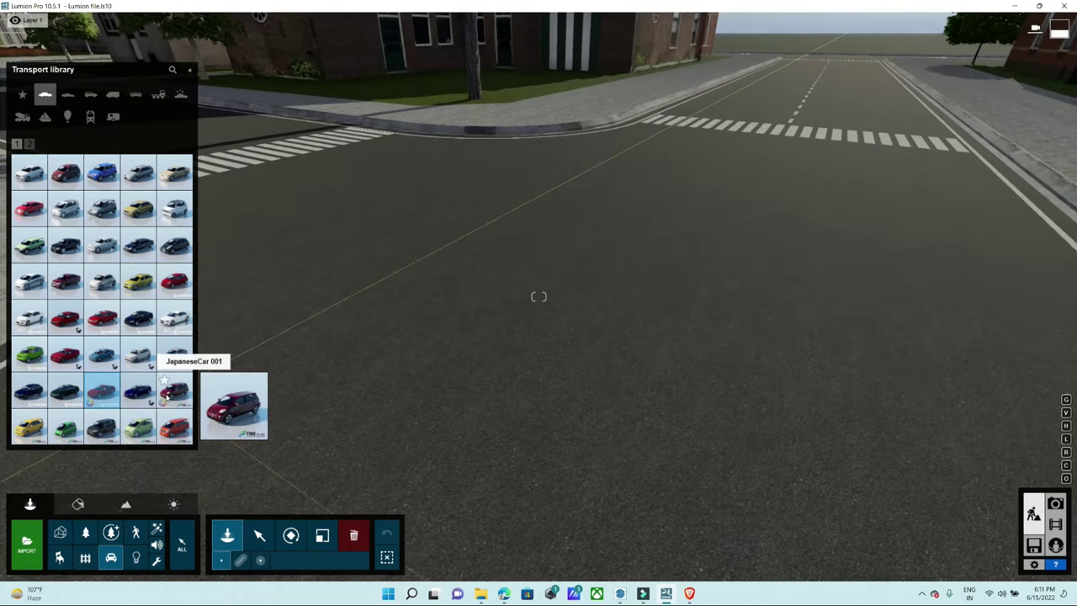
- Place two black cars, one on the other street turned about 90°, one near the camera
{"action": "left_click", "coordinate": [172, 391]}
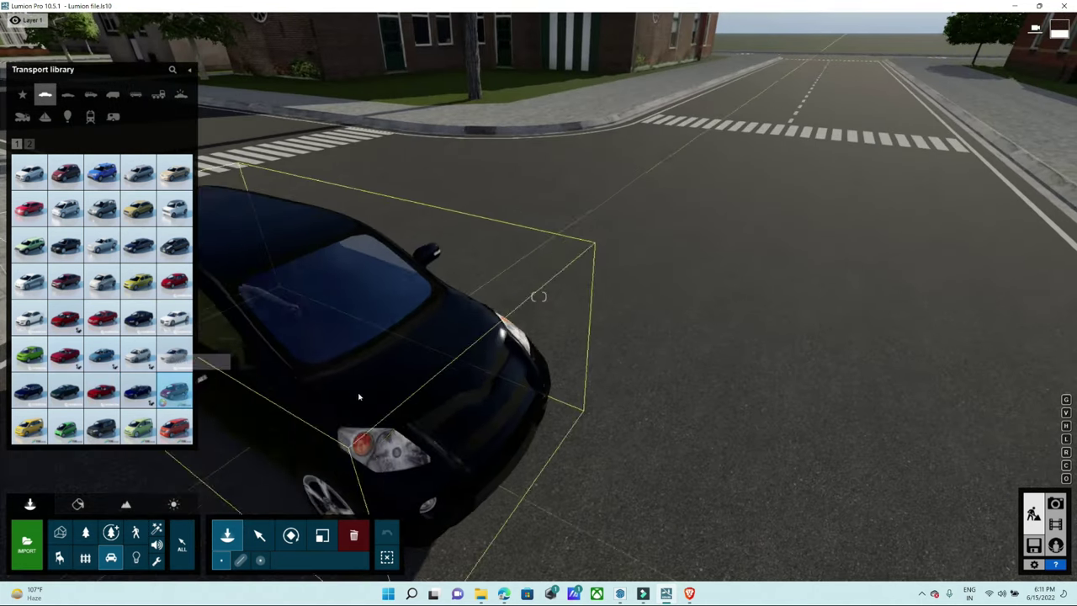
{"action": "left_click", "coordinate": [557, 190]}
{"action": "mouse_move", "coordinate": [556, 190]}
{"action": "left_mouse_down"}
{"action": "mouse_move", "coordinate": [544, 202]}
{"action": "mouse_move", "coordinate": [539, 149]}
{"action": "left_mouse_up"}
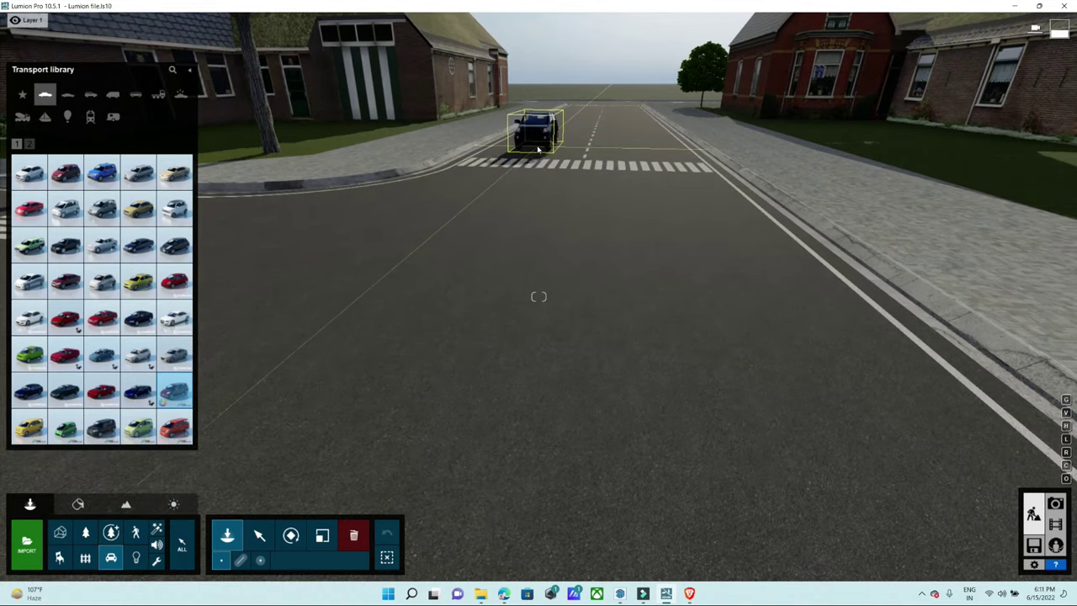
{"action": "left_click", "coordinate": [337, 396]}
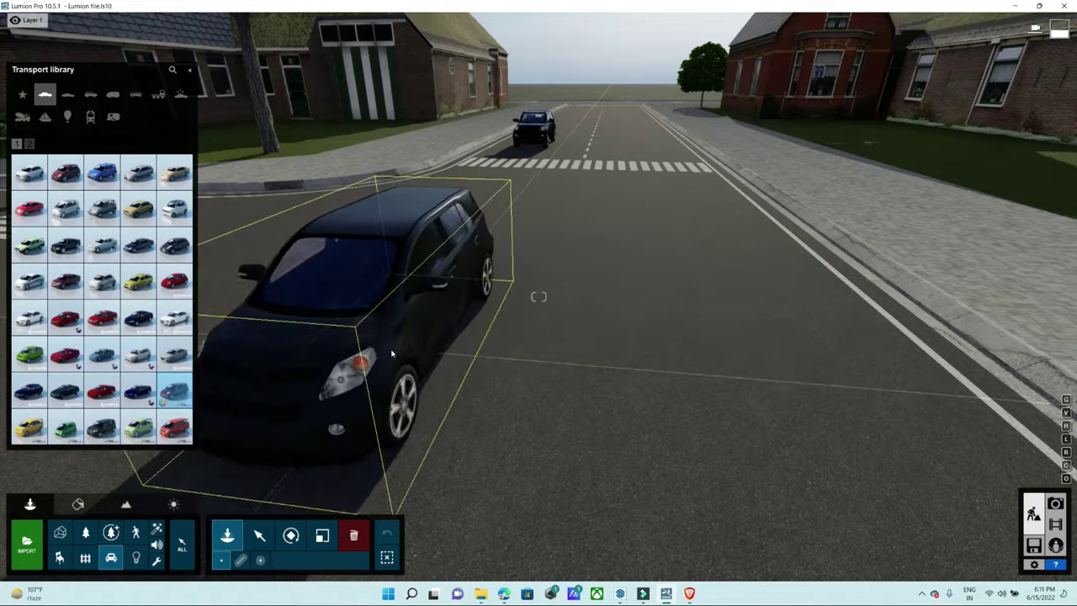
{"action": "right_click_drag", "start_coordinate": [336, 395], "coordinate": [404, 351]}
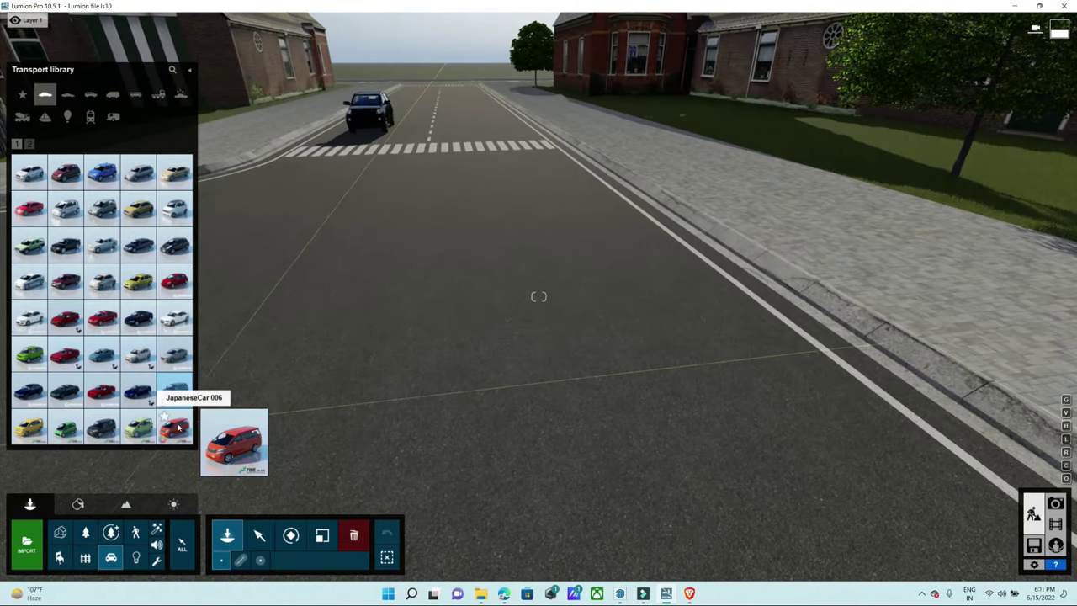
- Set the JapaneseCar 006 van on the road and move it past the crosswalk
{"action": "left_click", "coordinate": [175, 429]}
{"action": "left_click", "coordinate": [499, 135]}
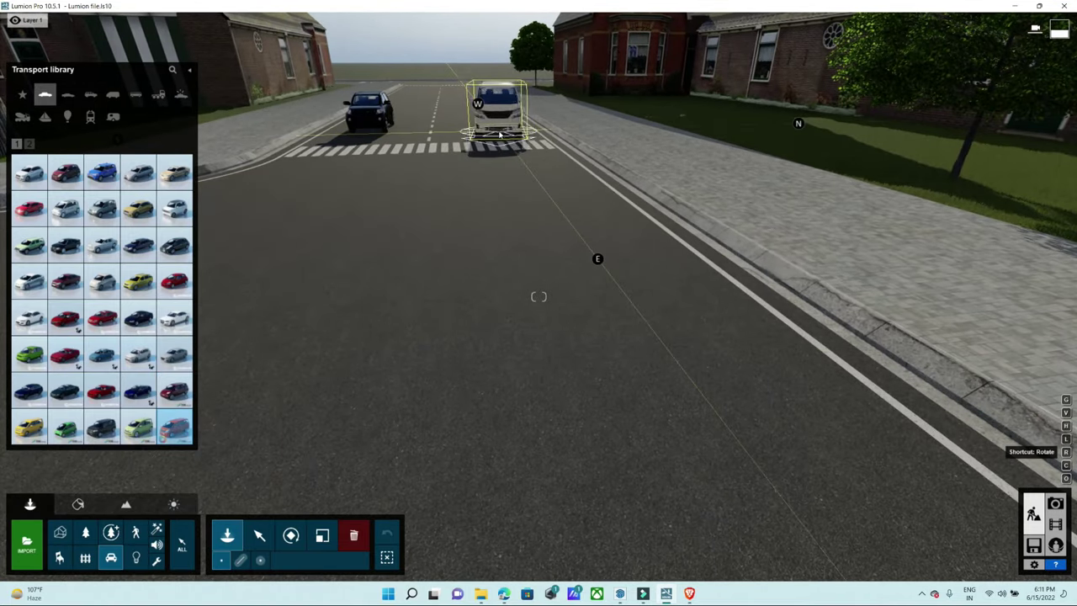
{"action": "left_click_drag", "start_coordinate": [505, 139], "coordinate": [476, 102]}
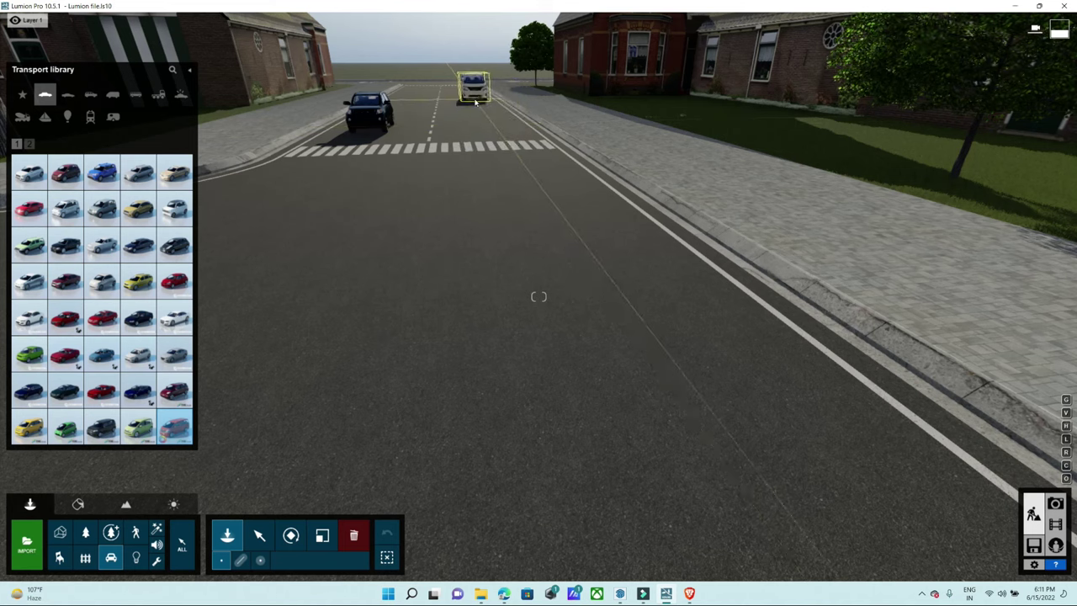
- Move the dark JapaneseCar 001 about 5.66 m into the right lane by the crosswalk
{"action": "left_click", "coordinate": [259, 535]}
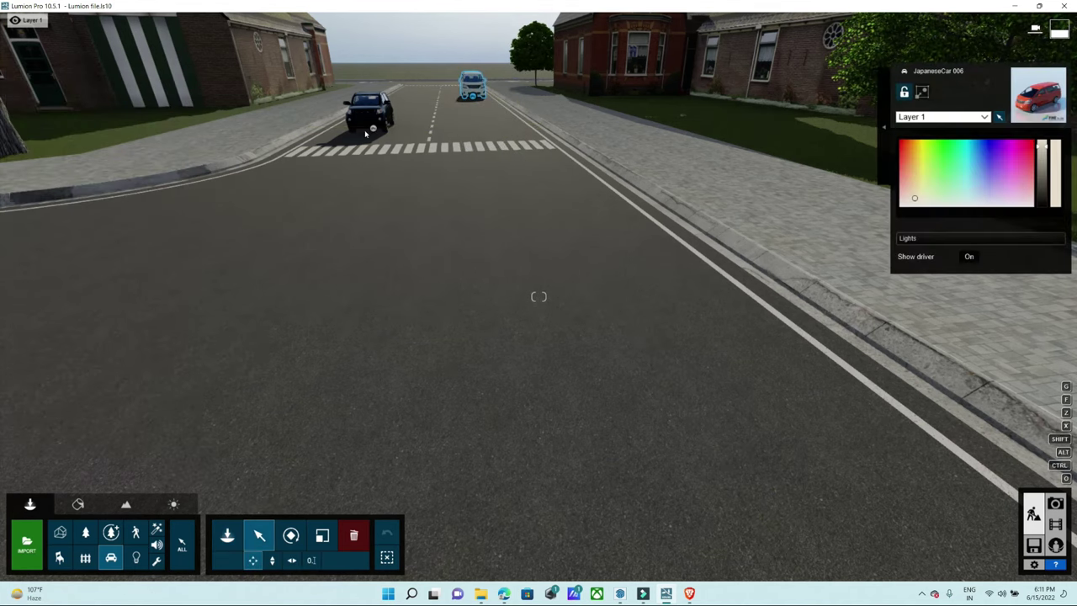
{"action": "left_click_drag", "start_coordinate": [374, 130], "coordinate": [503, 139]}
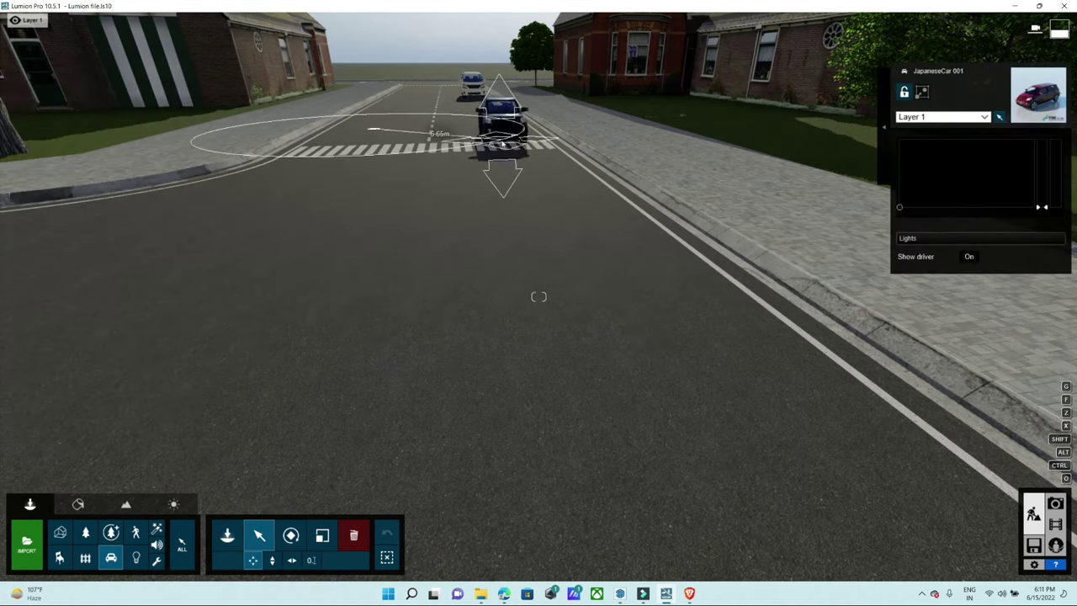
{"action": "right_click_drag", "start_coordinate": [296, 322], "coordinate": [319, 323]}
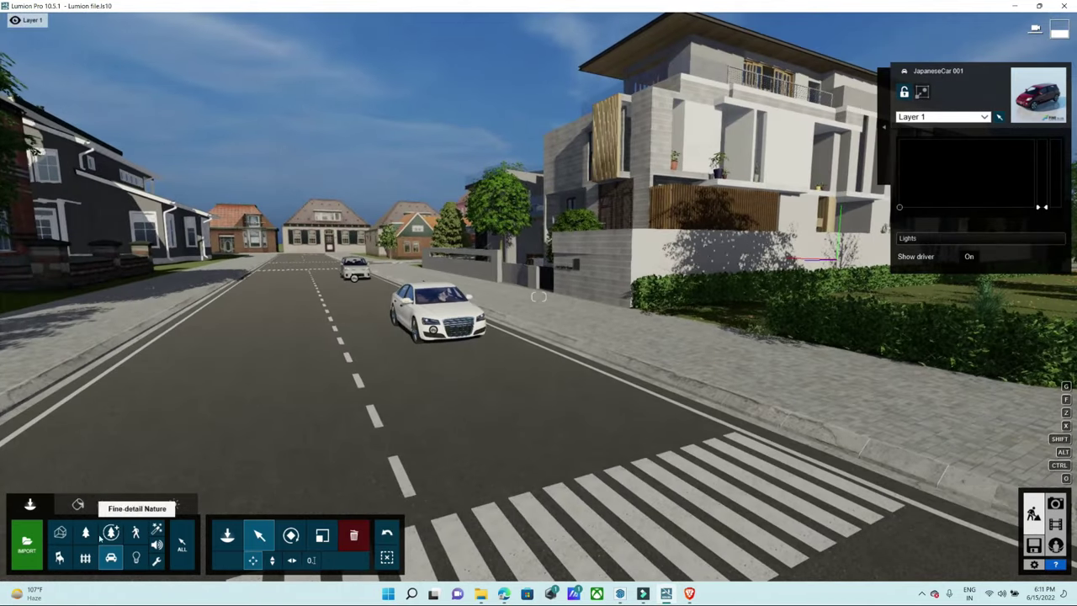
- Place JapaneseCar 011 from the second Transport page in the left lane and select it
{"action": "left_click", "coordinate": [227, 535]}
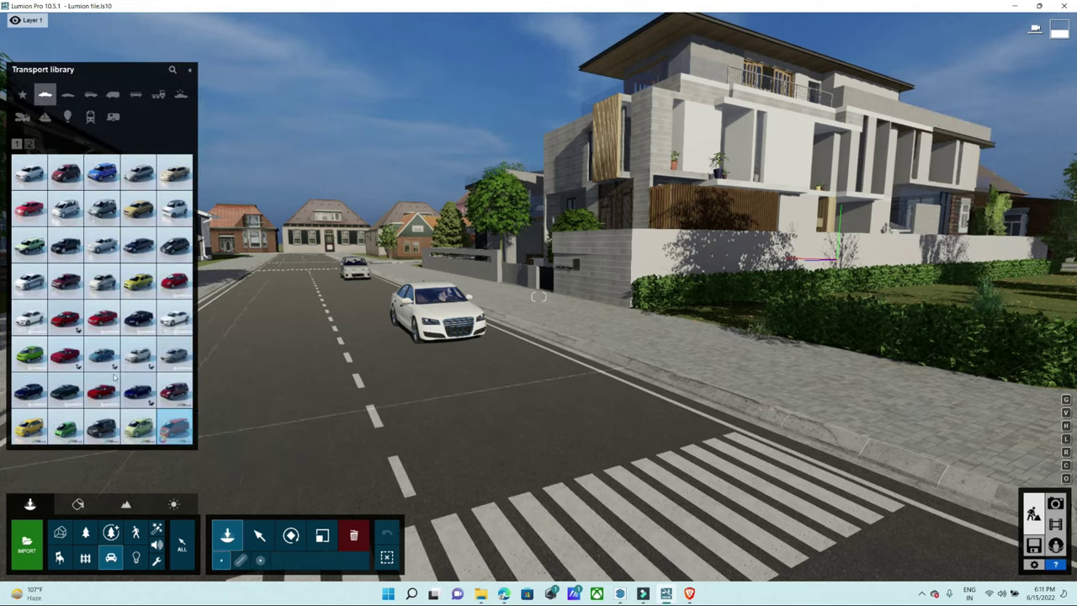
{"action": "left_click", "coordinate": [31, 144]}
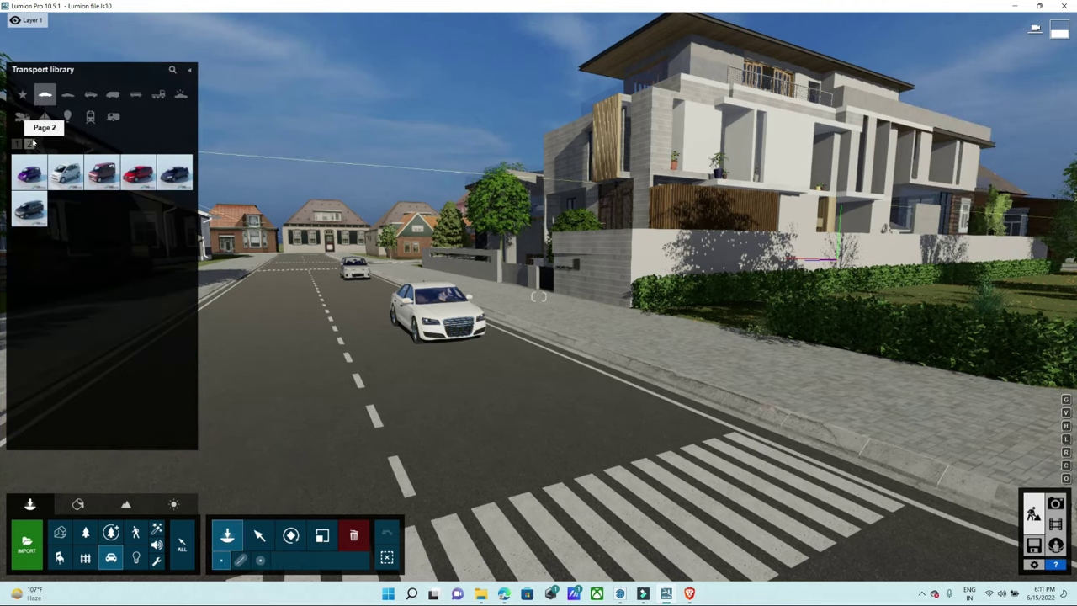
{"action": "left_click", "coordinate": [171, 178]}
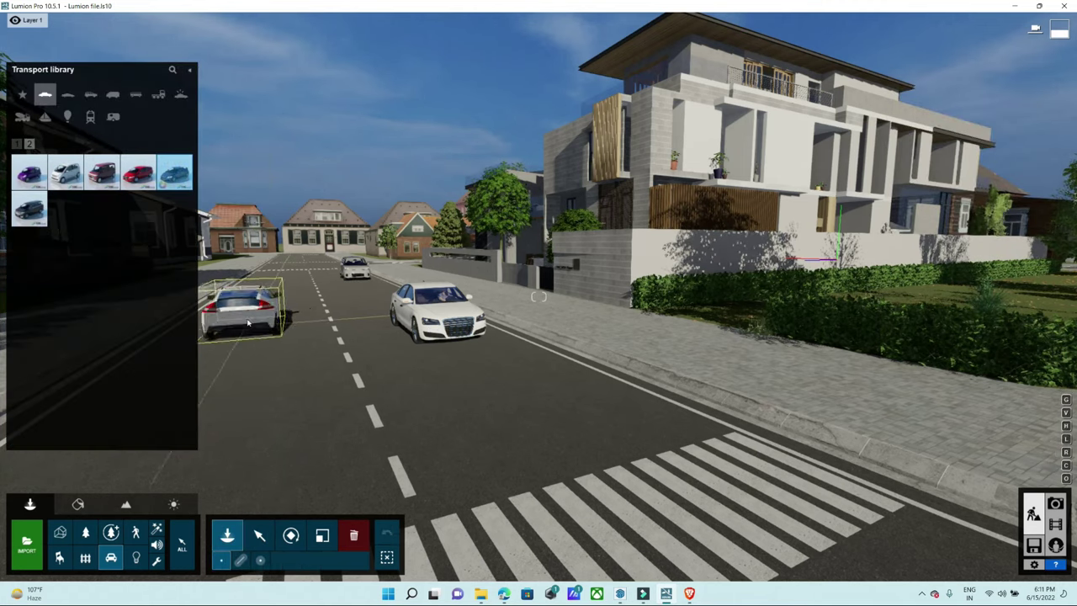
{"action": "left_click", "coordinate": [513, 438]}
{"action": "right_click_drag", "start_coordinate": [513, 437], "coordinate": [353, 337]}
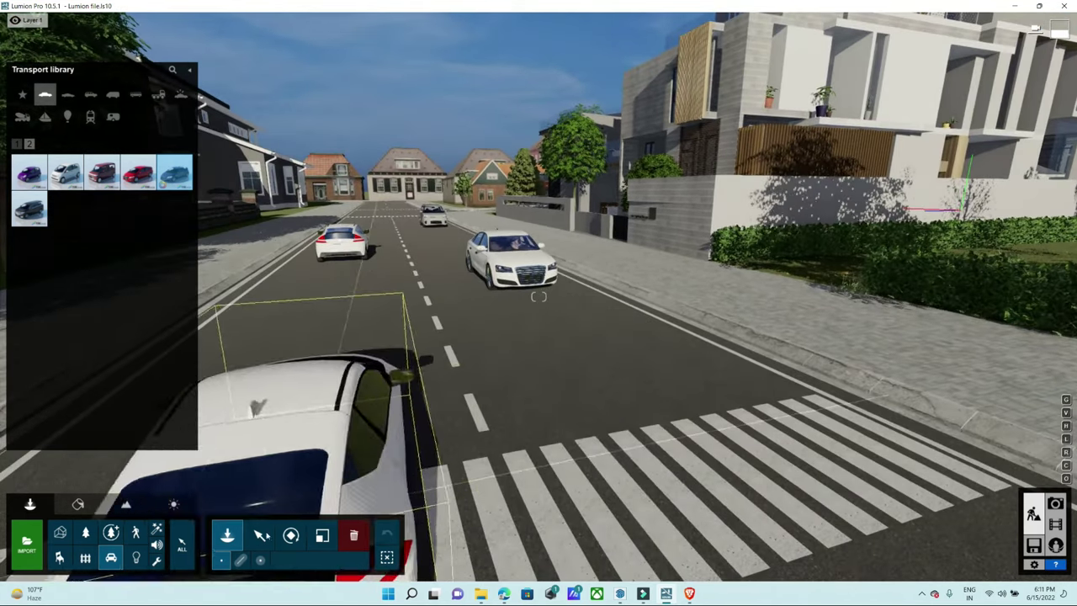
{"action": "left_click", "coordinate": [259, 535]}
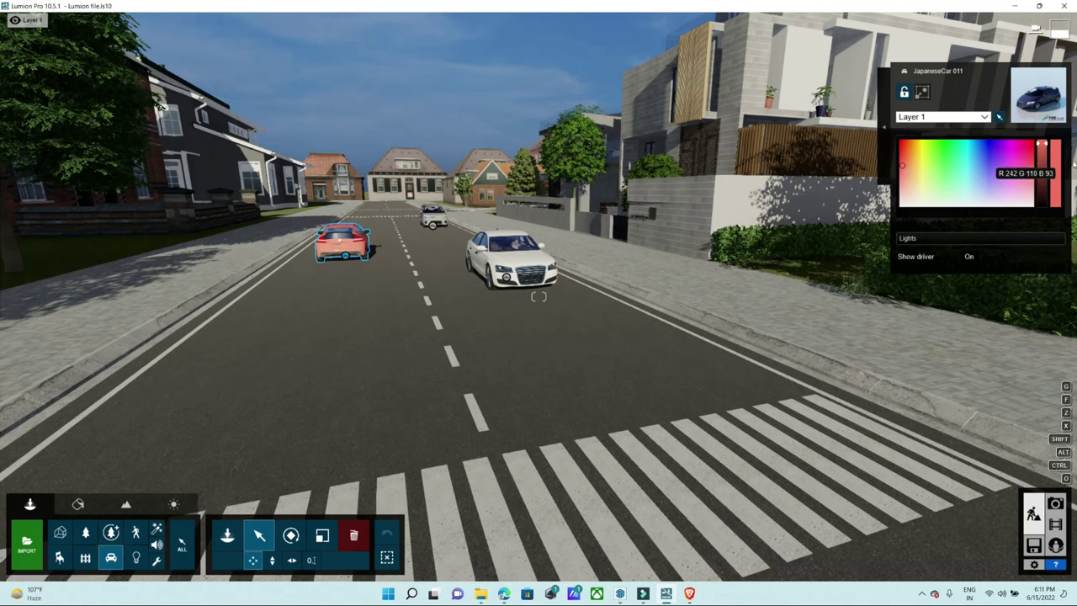
- Darken the red car, then recolour the Car HD 007 sedan a dark blue
{"action": "left_click_drag", "start_coordinate": [1045, 174], "coordinate": [1041, 185]}
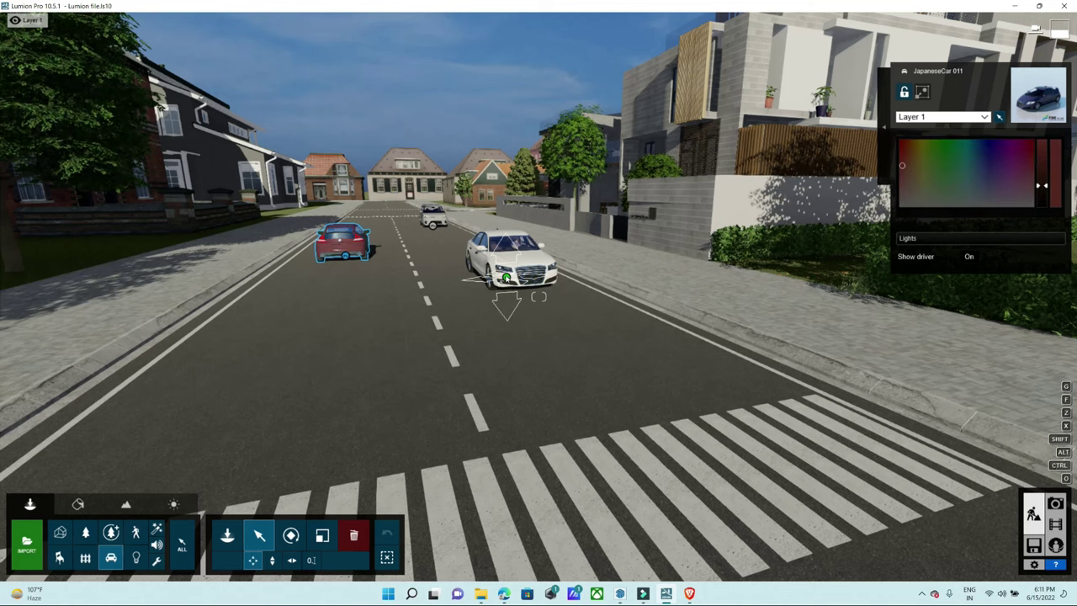
{"action": "left_click", "coordinate": [505, 277]}
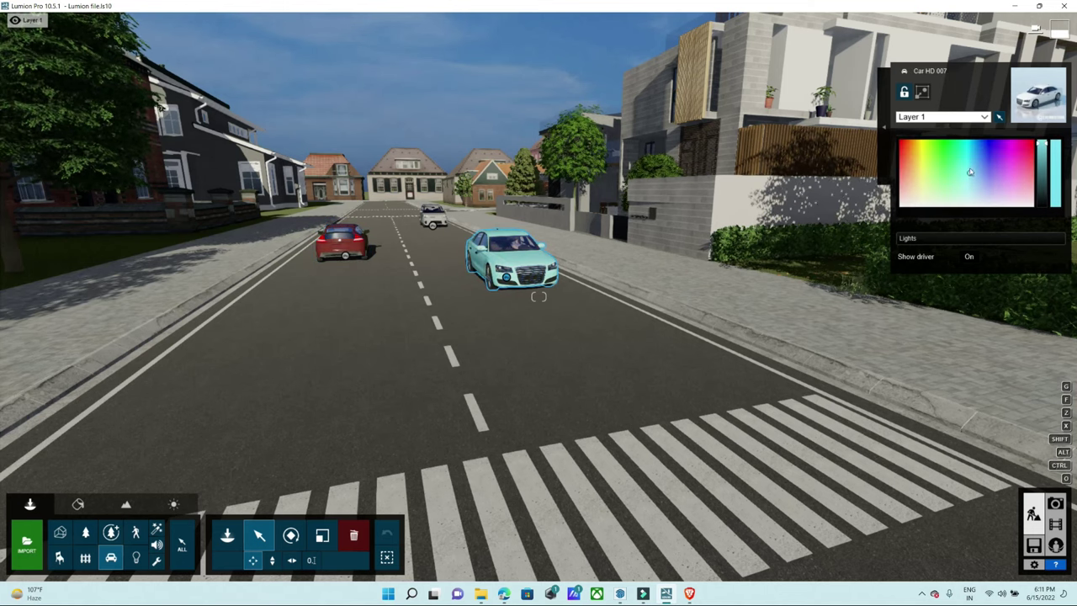
{"action": "left_click_drag", "start_coordinate": [971, 147], "coordinate": [1046, 186]}
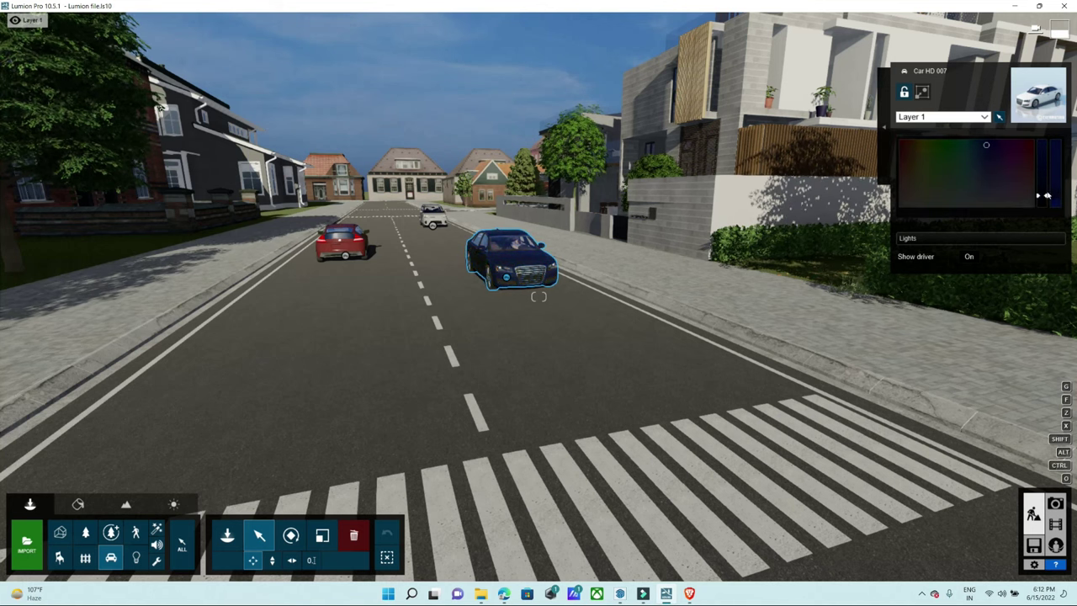
{"action": "right_click_drag", "start_coordinate": [1045, 185], "coordinate": [1045, 180]}
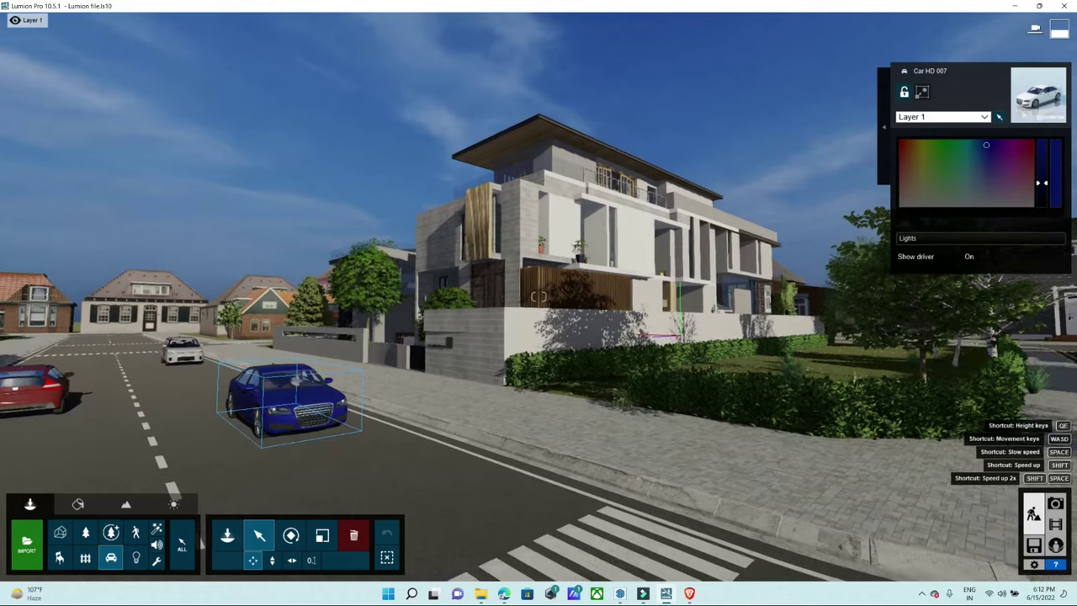
{"action": "left_click_drag", "start_coordinate": [1046, 180], "coordinate": [1047, 200]}
- Move the view toward the crosswalk and around to the corner of the house
{"action": "right_click_drag", "start_coordinate": [1047, 200], "coordinate": [1061, 220]}
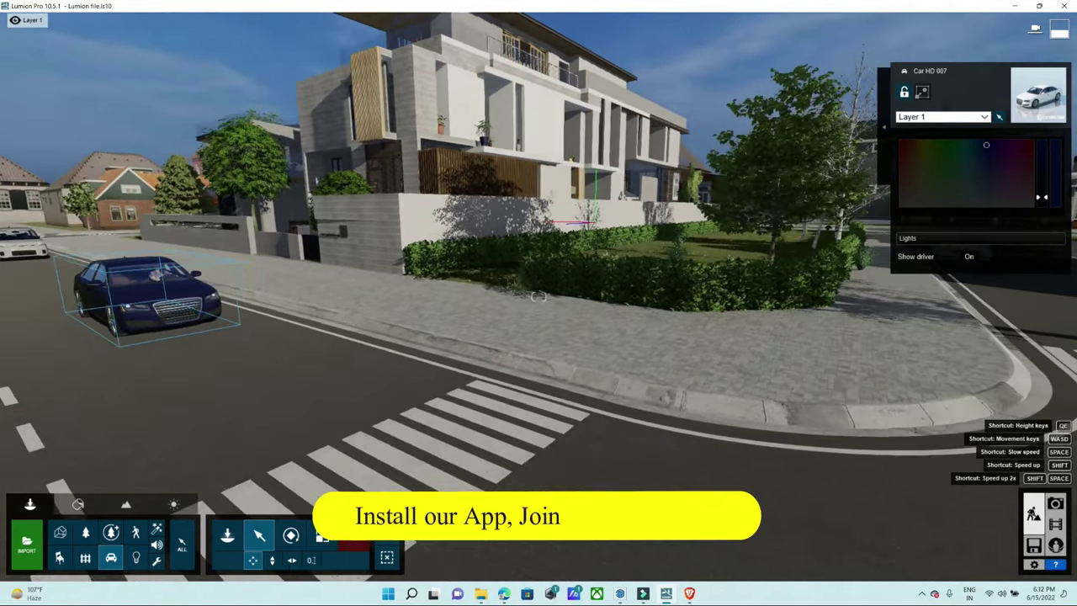
{"action": "right_click_drag", "start_coordinate": [539, 296], "coordinate": [539, 378]}
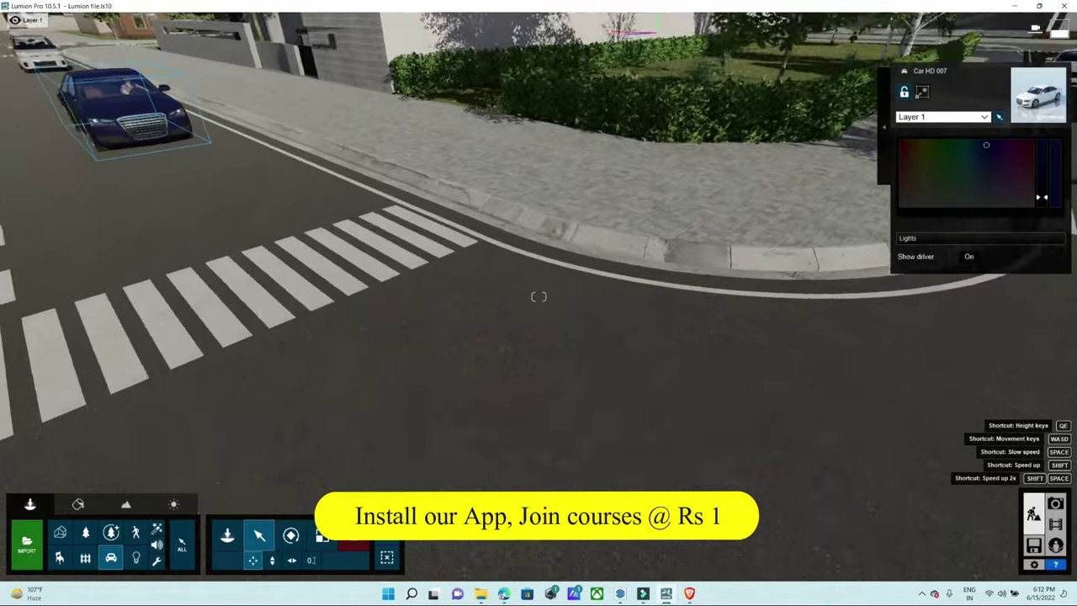
{"action": "right_click_drag", "start_coordinate": [538, 296], "coordinate": [539, 210]}
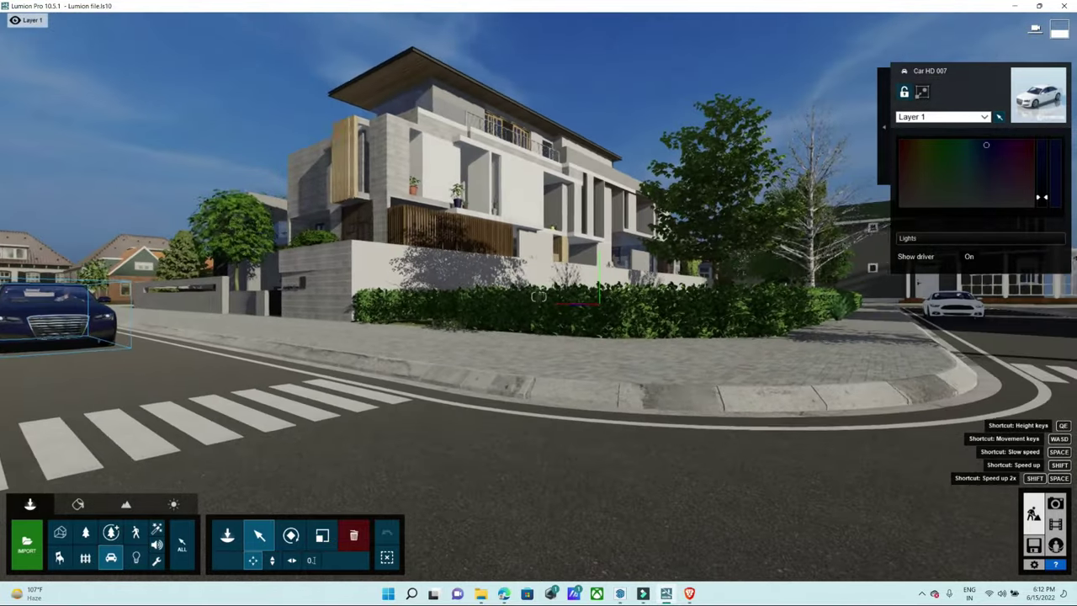
{"action": "right_click_drag", "start_coordinate": [538, 296], "coordinate": [588, 285]}
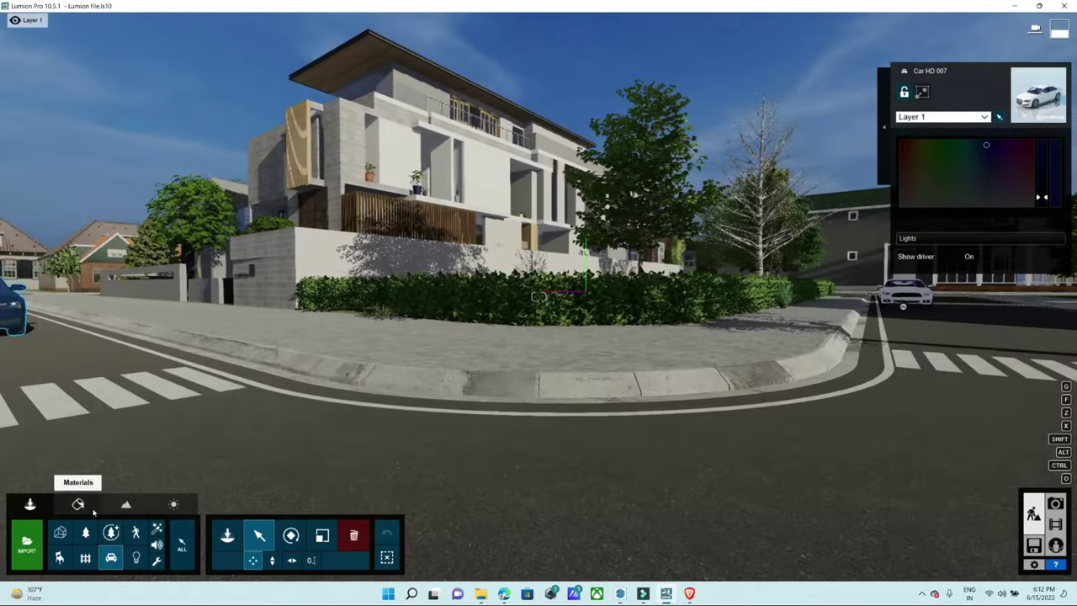
- Place Man African 0002 Walk on the sidewalk corner and Man African 0001 Idle by the hedge
{"action": "left_click", "coordinate": [134, 535]}
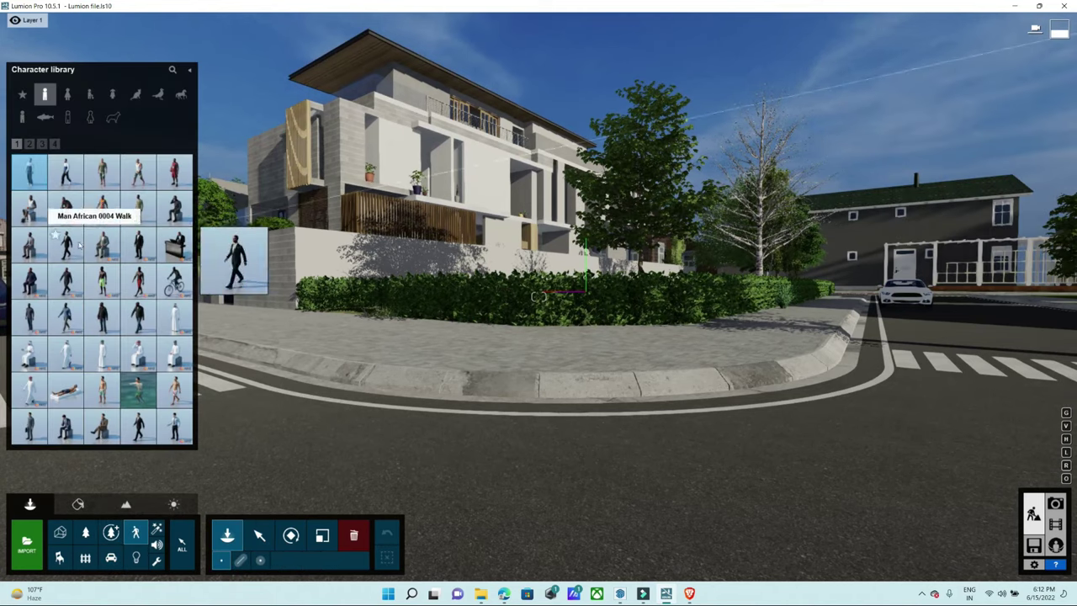
{"action": "left_click", "coordinate": [140, 179]}
{"action": "left_click", "coordinate": [624, 332]}
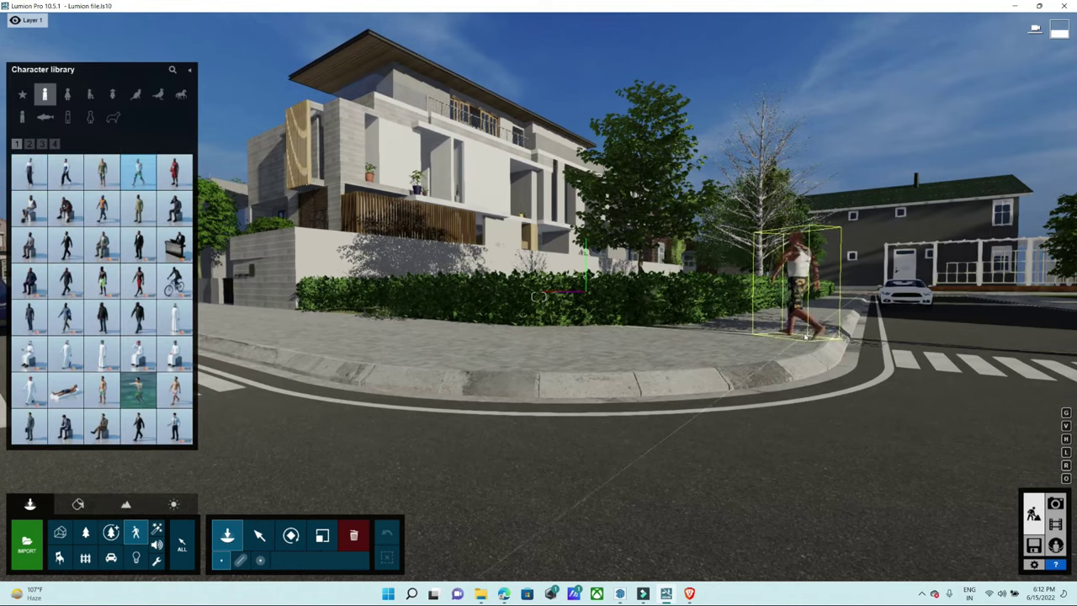
{"action": "left_click", "coordinate": [740, 353]}
{"action": "right_click_drag", "start_coordinate": [740, 354], "coordinate": [673, 337]}
{"action": "right_click_drag", "start_coordinate": [697, 375], "coordinate": [697, 375]}
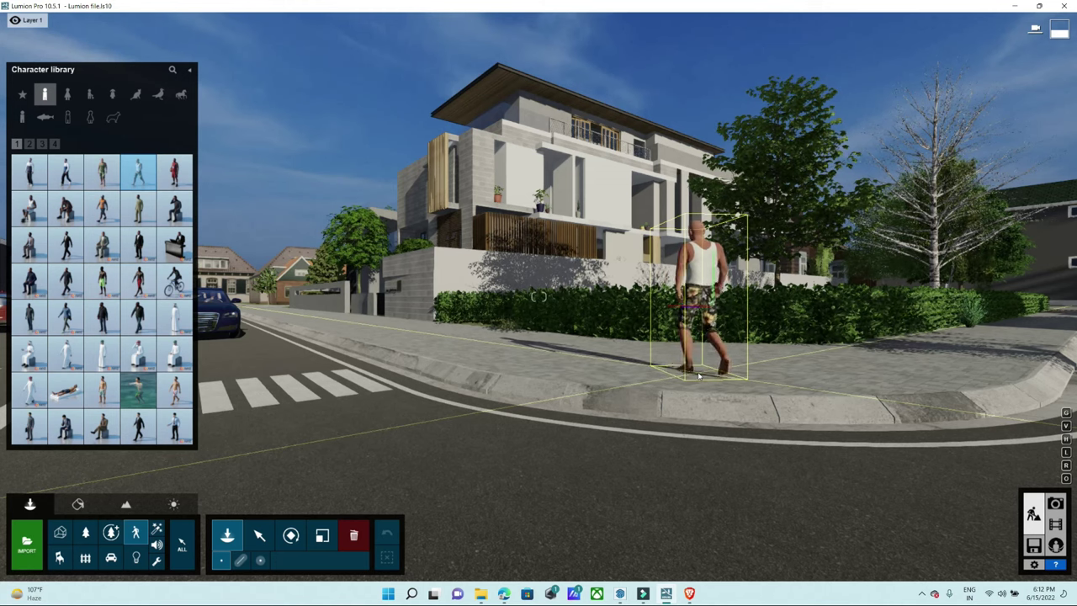
{"action": "mouse_move", "coordinate": [30, 172]}
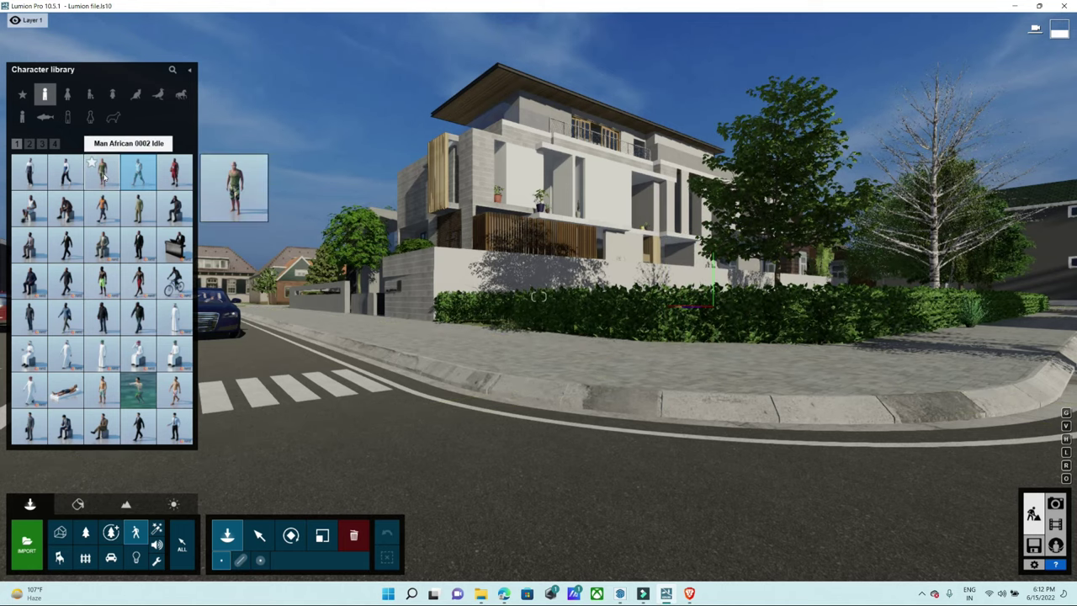
{"action": "left_click", "coordinate": [30, 174]}
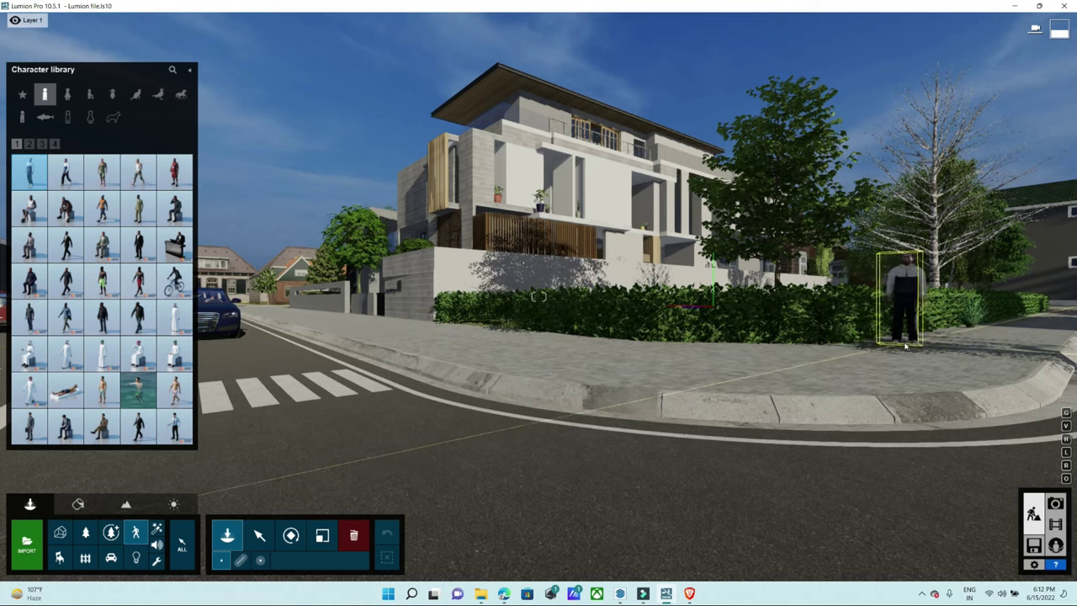
{"action": "left_click", "coordinate": [835, 371]}
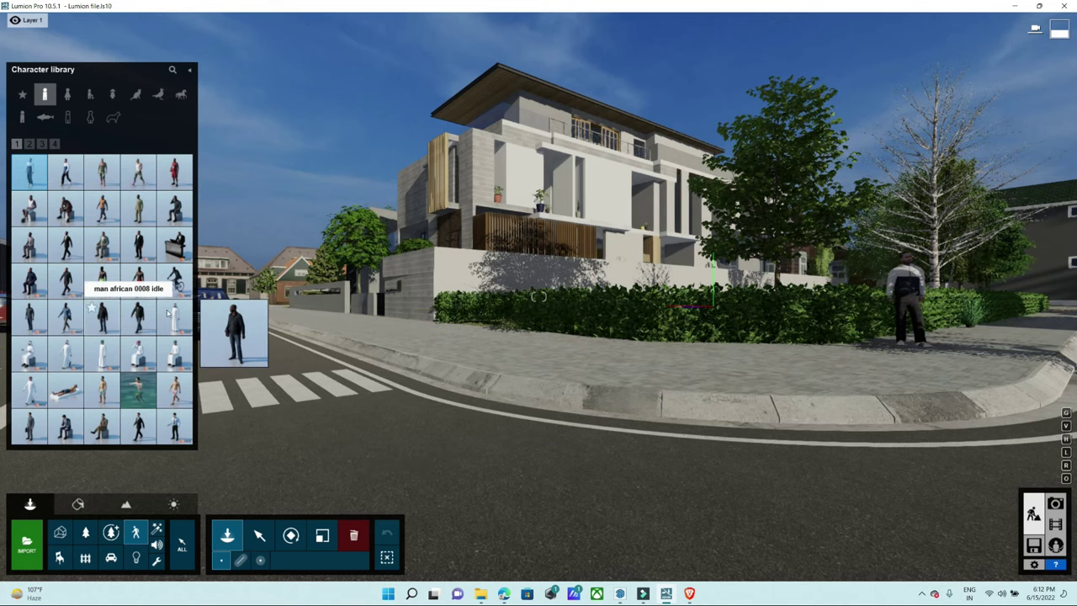
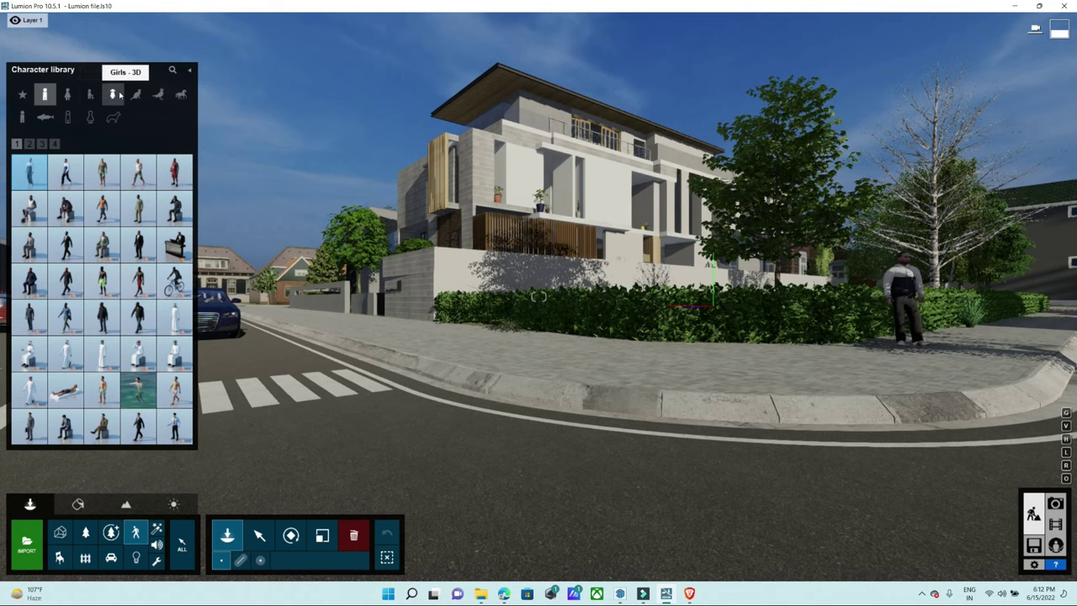
- Place a 3D woman beside the man on the corner sidewalk
{"action": "left_click", "coordinate": [67, 93]}
{"action": "mouse_move", "coordinate": [174, 207]}
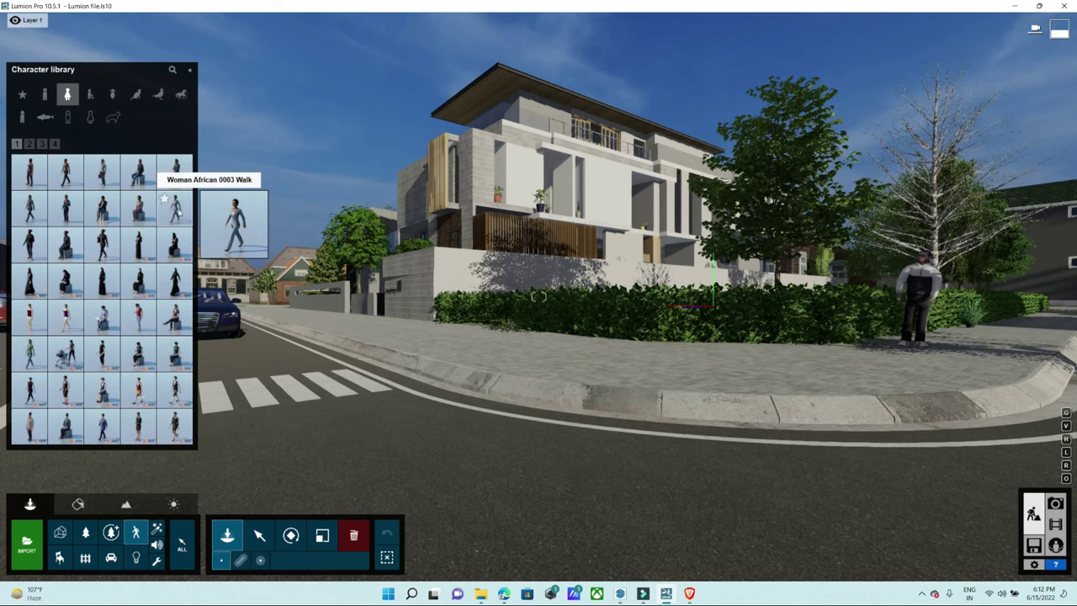
{"action": "left_click", "coordinate": [30, 177]}
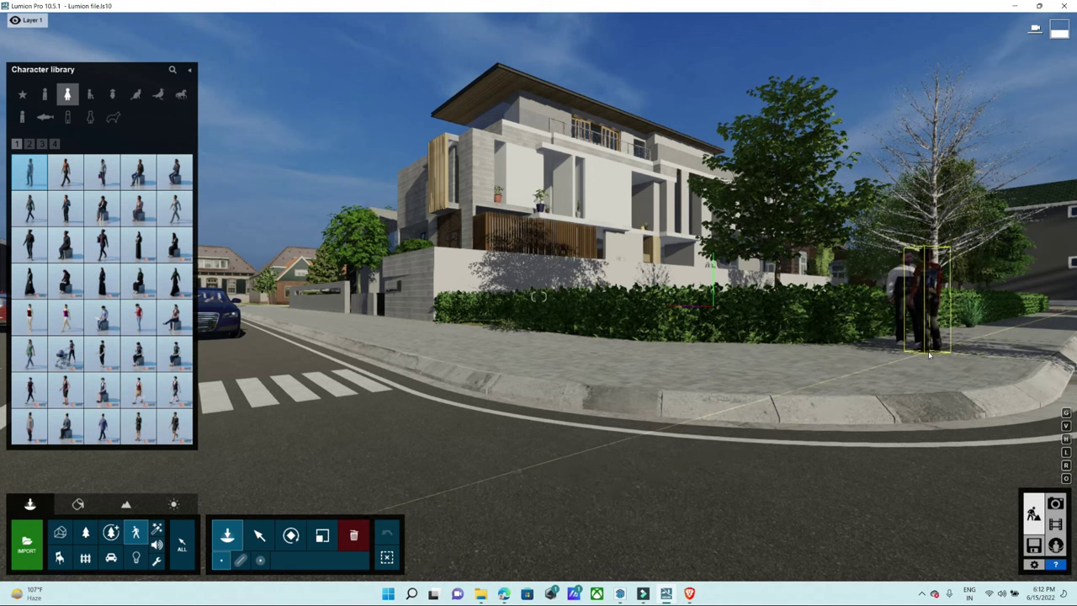
{"action": "left_click", "coordinate": [469, 464]}
{"action": "right_click_drag", "start_coordinate": [468, 463], "coordinate": [358, 357]}
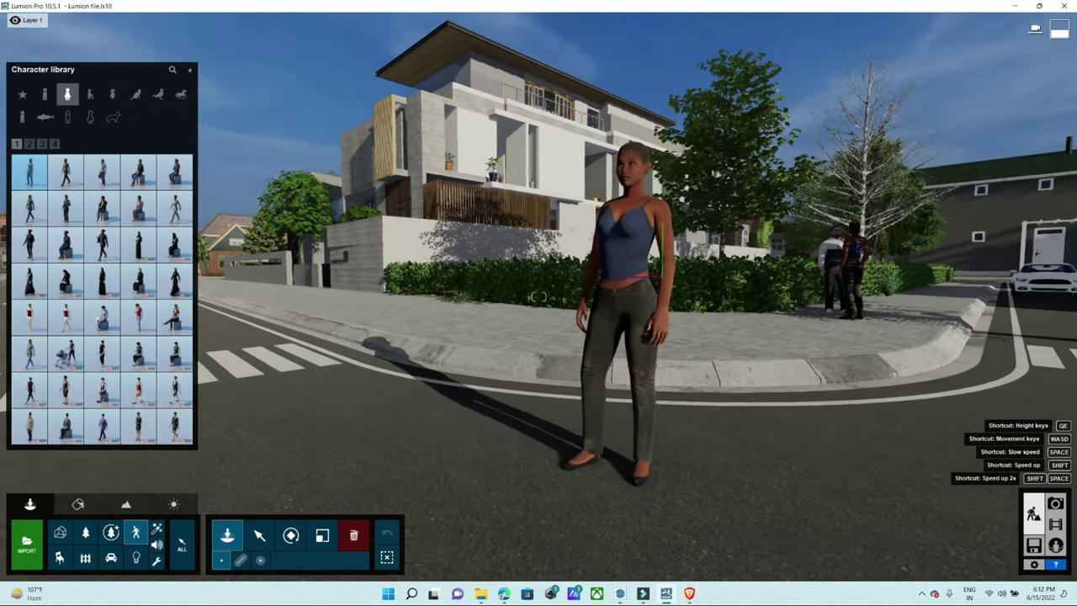
{"action": "mouse_move", "coordinate": [175, 316]}
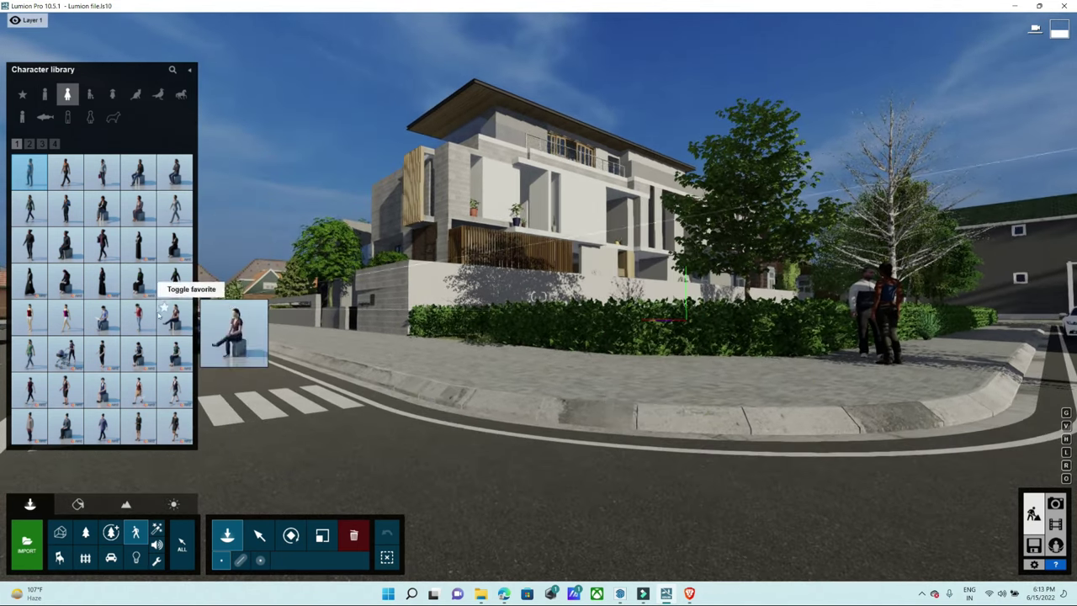
- Place Woman Caucasian 0006 Idle from page 2 by the front gate, then show the birds
{"action": "left_click", "coordinate": [138, 315]}
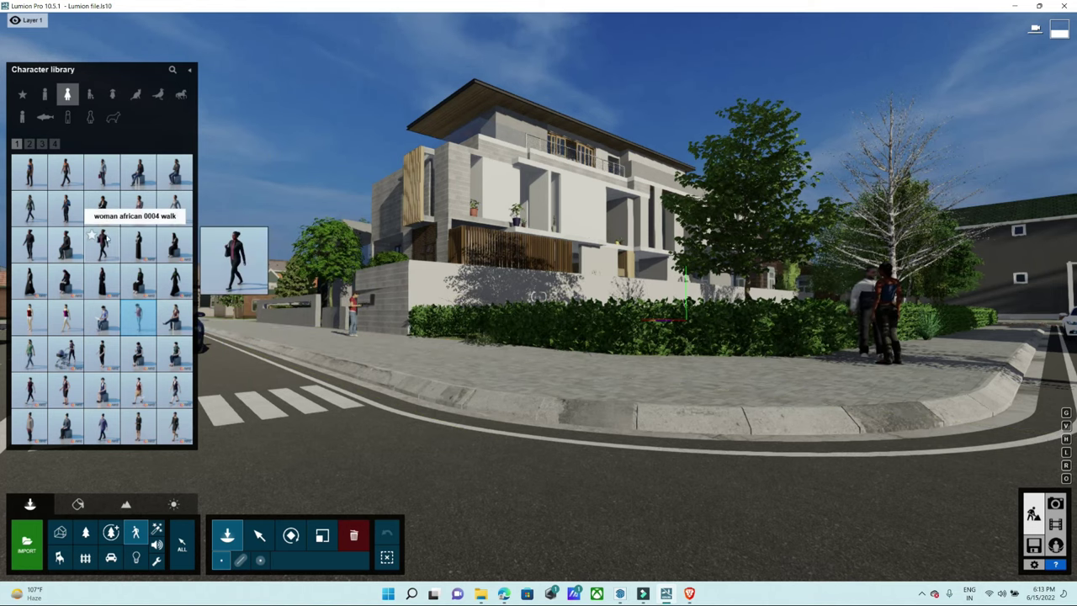
{"action": "left_click", "coordinate": [34, 145]}
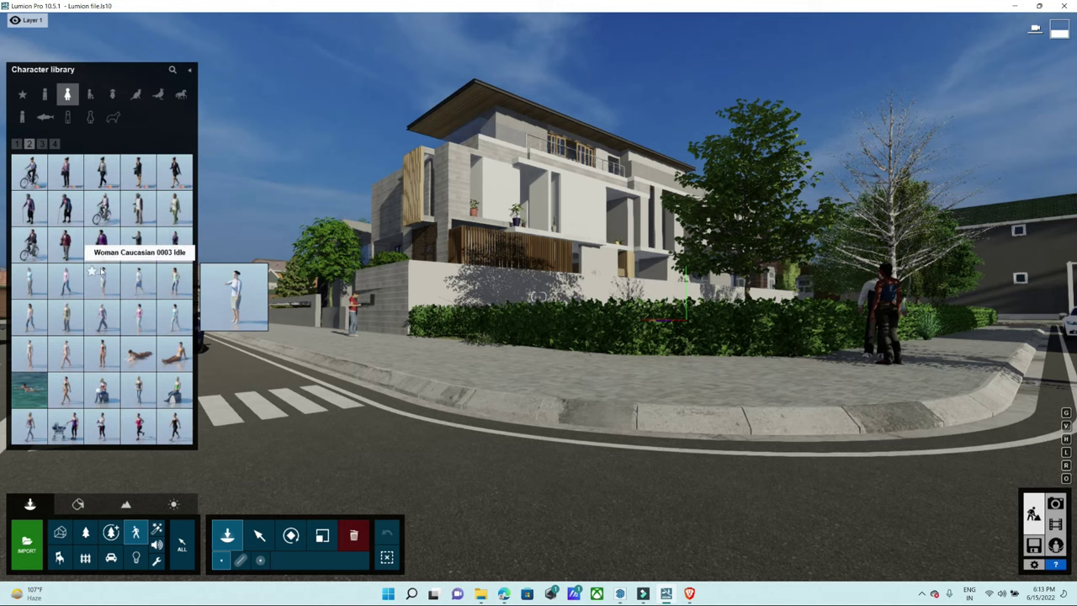
{"action": "left_click", "coordinate": [139, 317]}
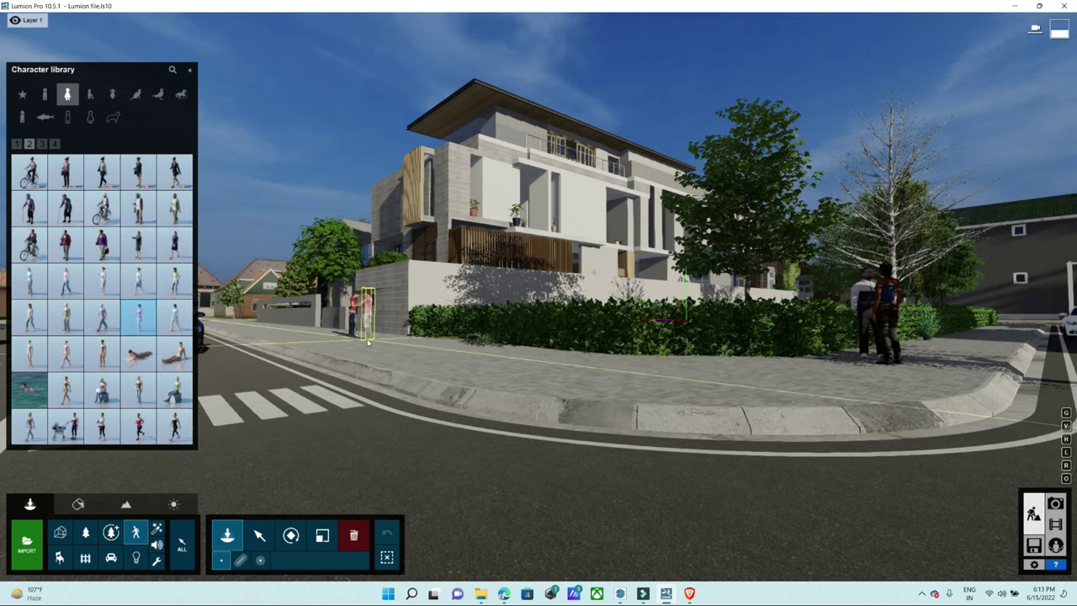
{"action": "left_click", "coordinate": [584, 392]}
{"action": "right_click_drag", "start_coordinate": [583, 392], "coordinate": [538, 296]}
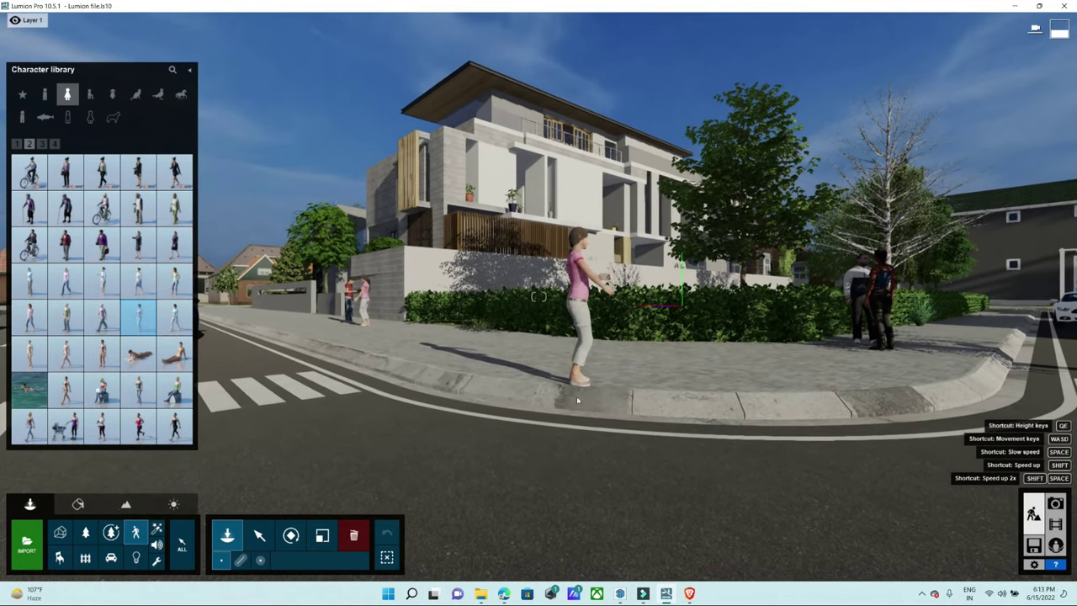
{"action": "right_click_drag", "start_coordinate": [277, 218], "coordinate": [219, 220]}
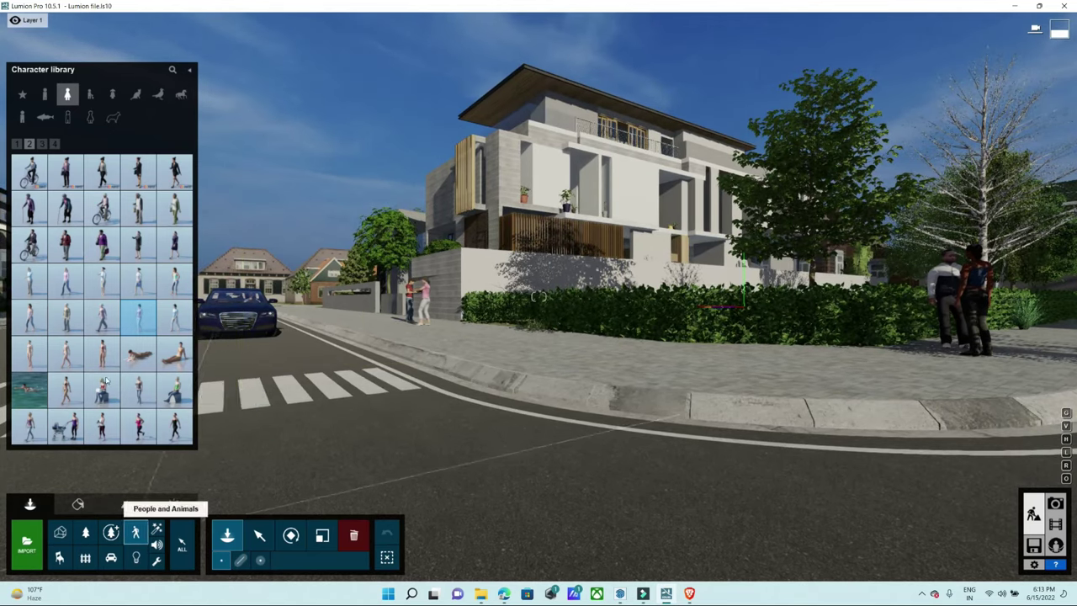
{"action": "left_click", "coordinate": [158, 95]}
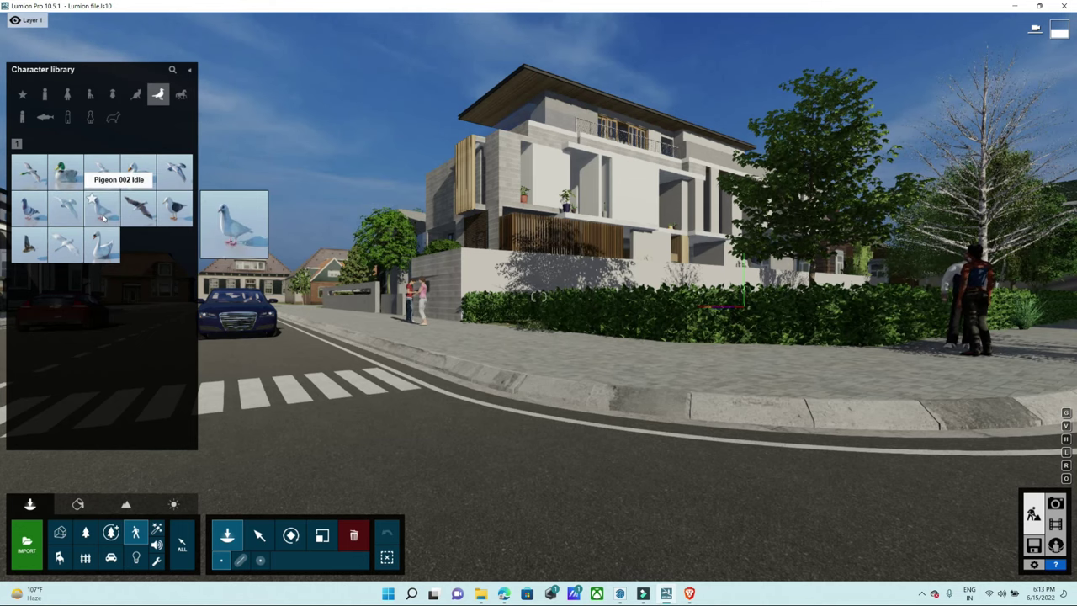
- Place a seagull and a second bird on the sidewalk in front of the hedge
{"action": "left_click", "coordinate": [99, 212]}
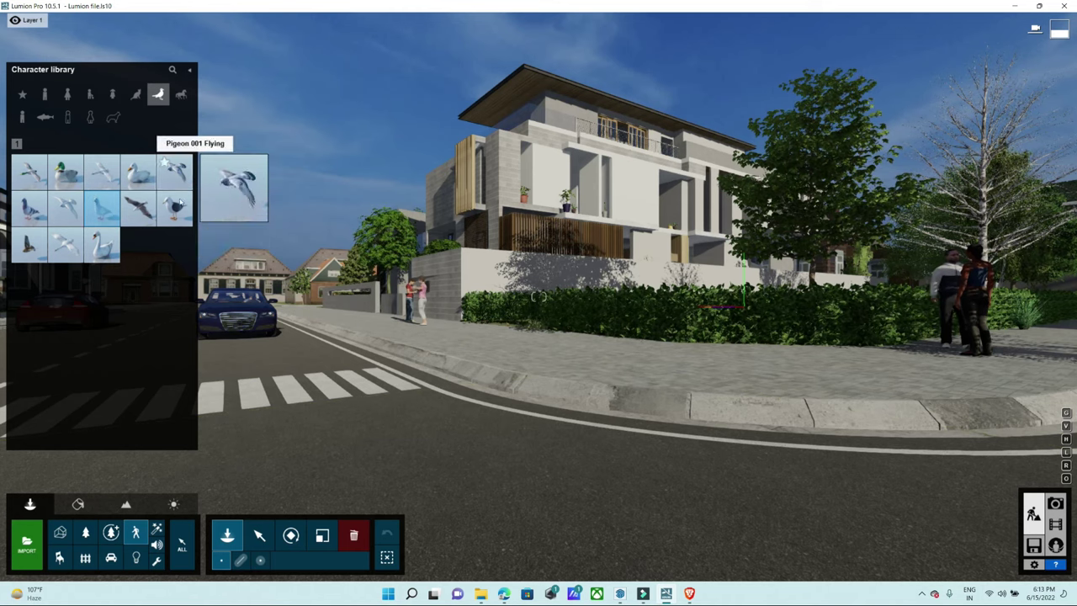
{"action": "left_click", "coordinate": [174, 210]}
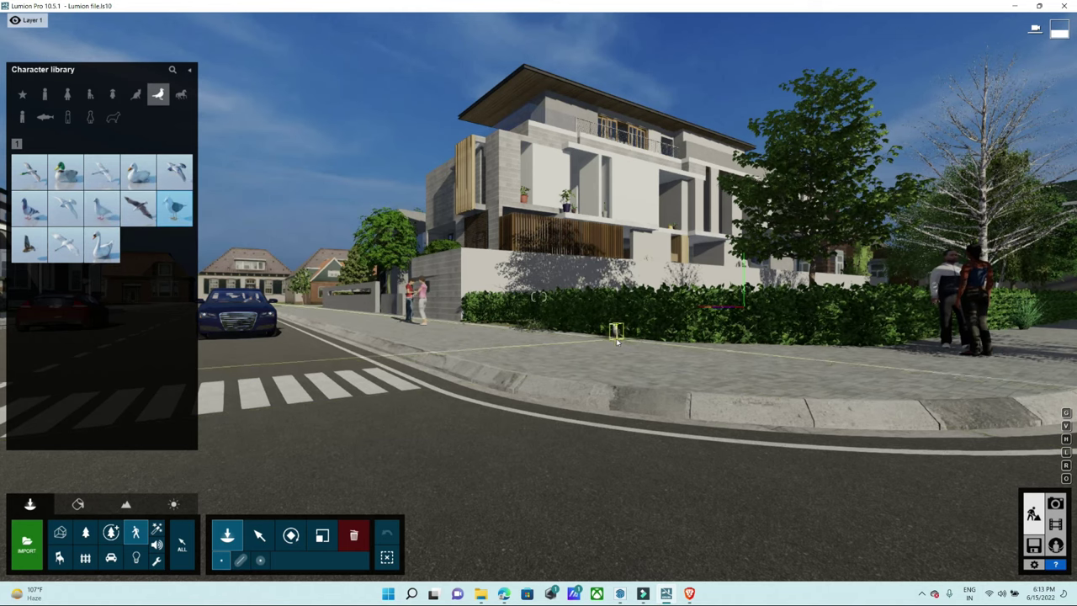
{"action": "left_click", "coordinate": [589, 346]}
{"action": "mouse_move", "coordinate": [589, 347]}
{"action": "right_mouse_down"}
{"action": "mouse_move", "coordinate": [538, 346]}
{"action": "mouse_move", "coordinate": [538, 471]}
{"action": "right_mouse_up"}
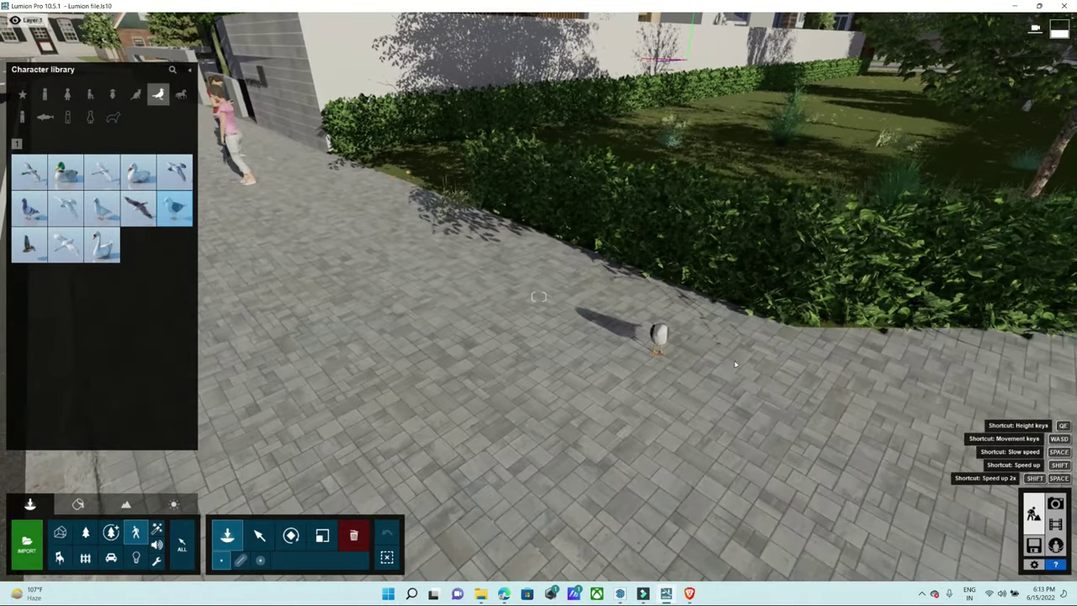
{"action": "left_click", "coordinate": [688, 380]}
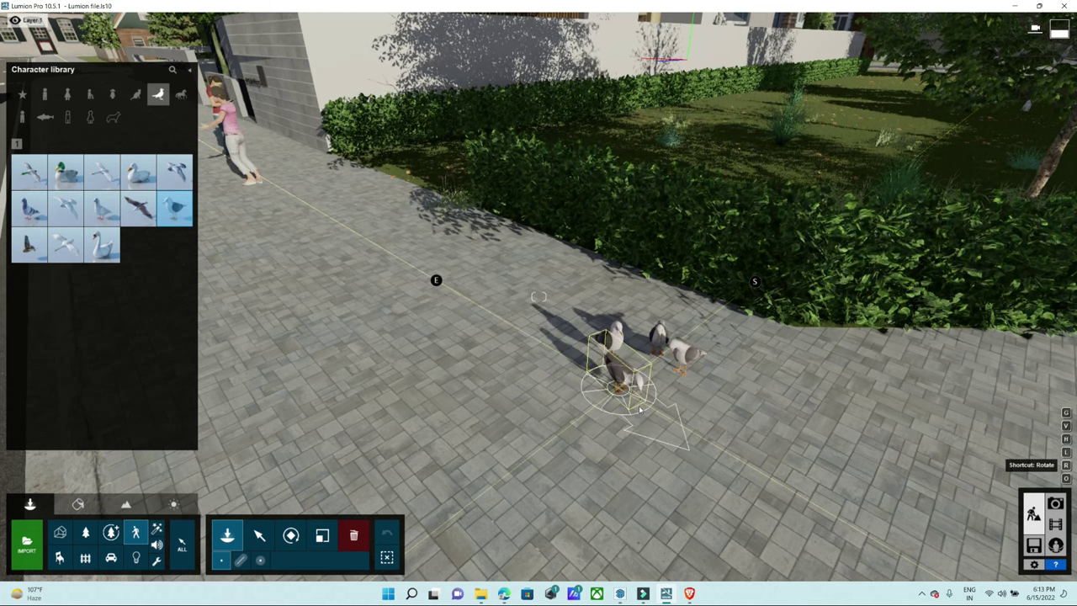
- Shift and rotate the birds, then add another pigeon and spread it out from the flock
{"action": "left_click_drag", "start_coordinate": [639, 410], "coordinate": [578, 385]}
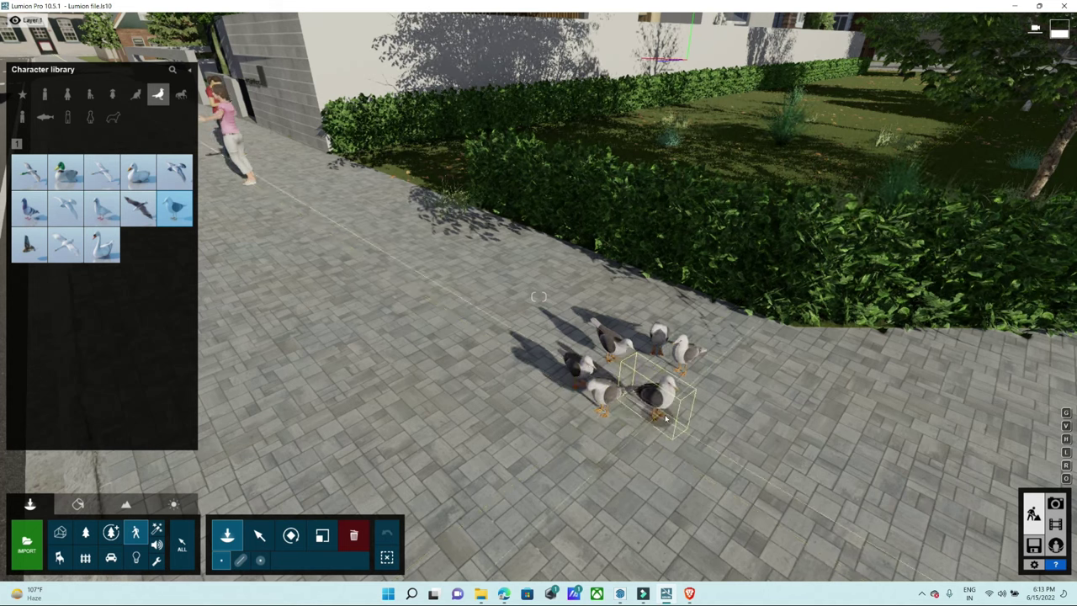
{"action": "key", "text": "r"}
{"action": "left_click_drag", "start_coordinate": [665, 418], "coordinate": [666, 414]}
{"action": "left_click", "coordinate": [650, 430]}
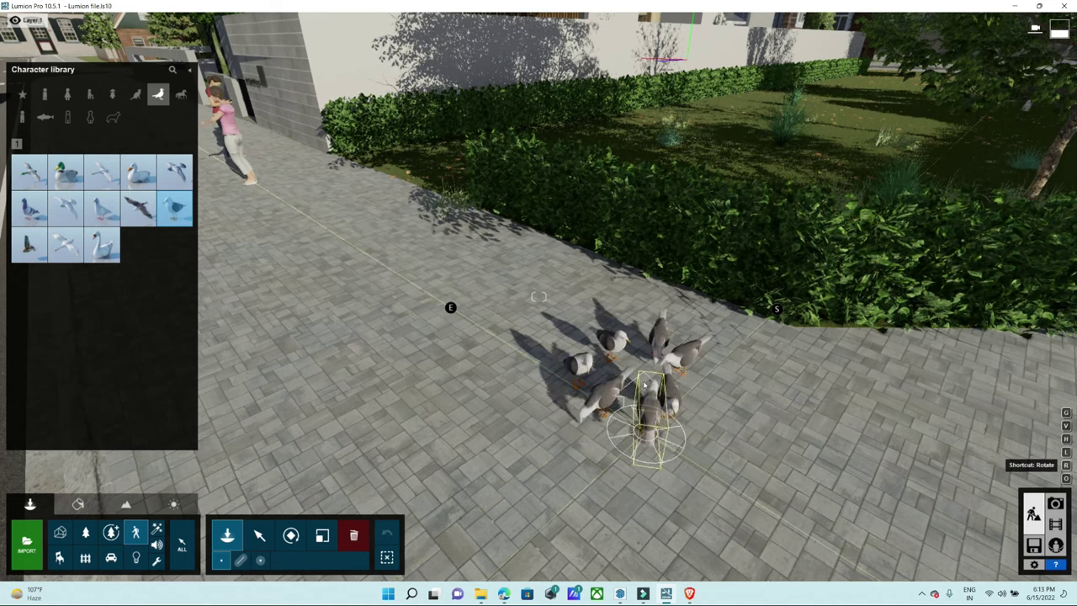
{"action": "left_click_drag", "start_coordinate": [647, 412], "coordinate": [745, 433]}
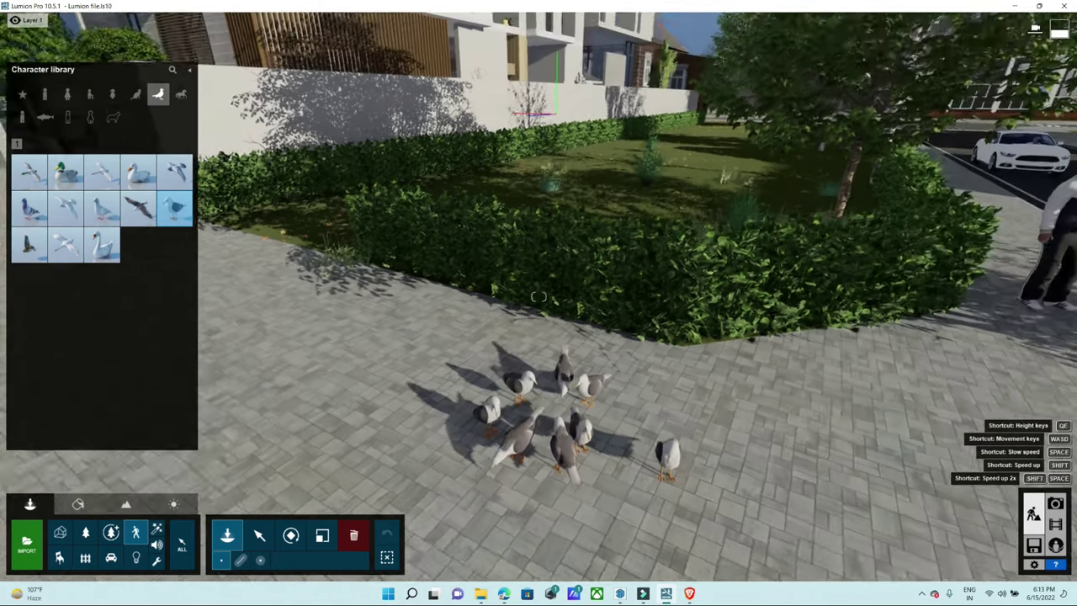
{"action": "right_click_drag", "start_coordinate": [745, 433], "coordinate": [455, 278]}
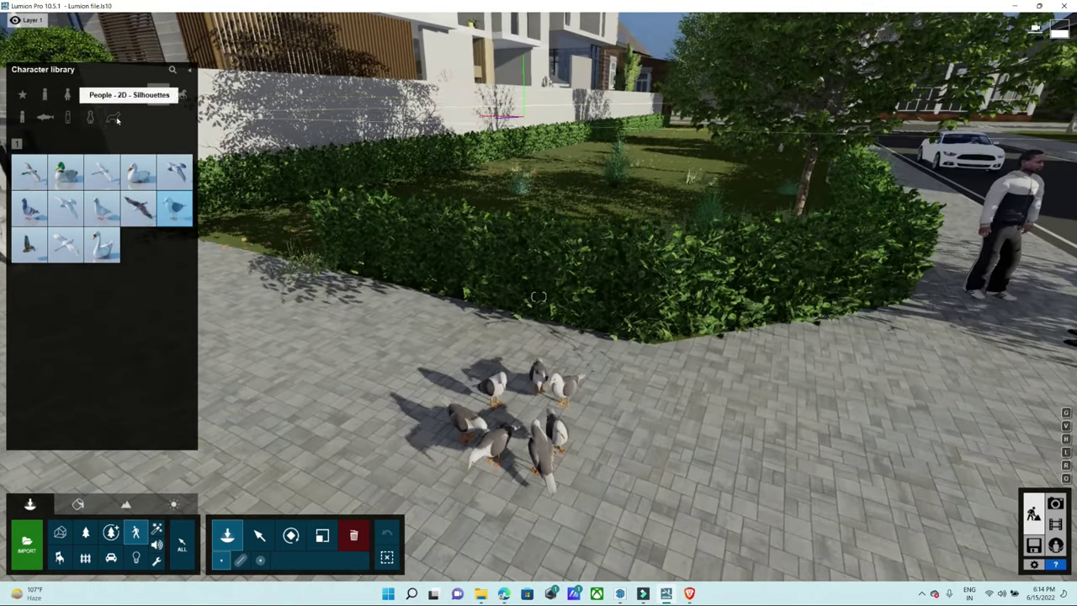
- Browse the cat and dog silhouettes, the people categories and the horse models
{"action": "left_click", "coordinate": [114, 119]}
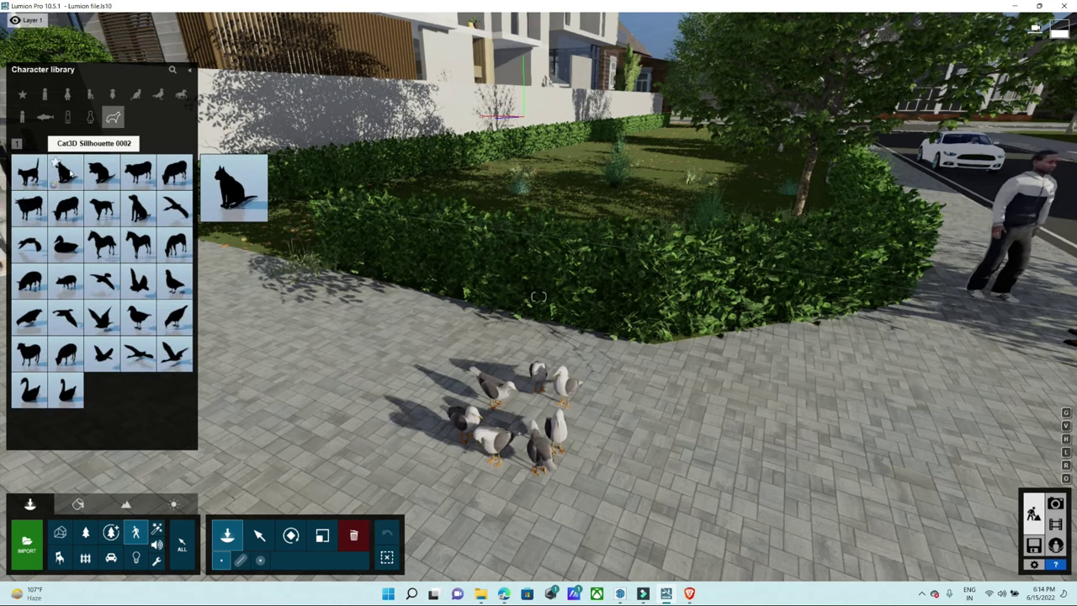
{"action": "left_click", "coordinate": [66, 172]}
{"action": "right_click_drag", "start_coordinate": [1043, 382], "coordinate": [974, 266]}
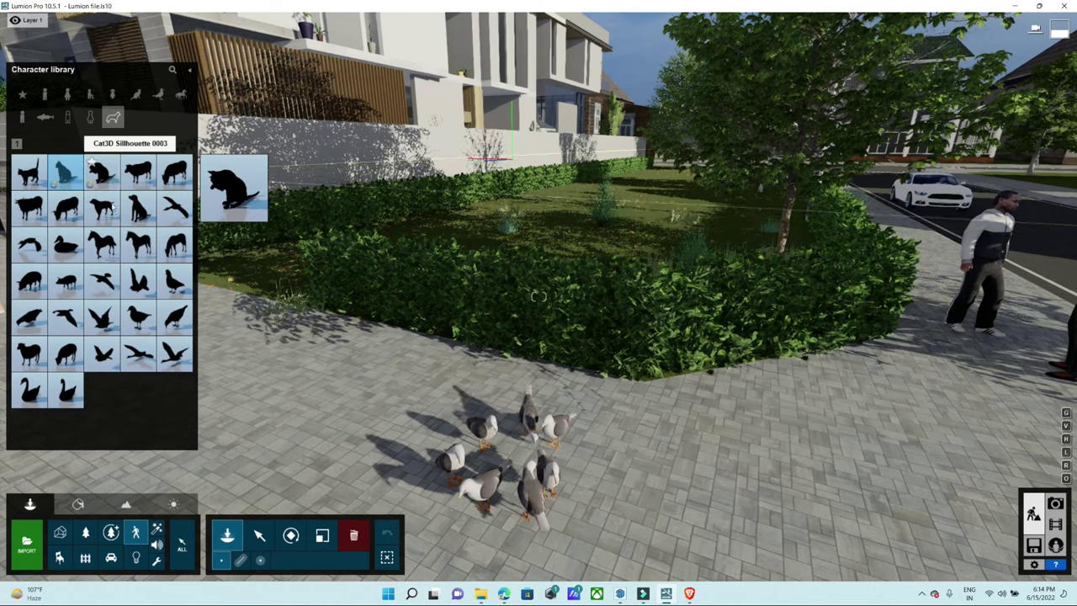
{"action": "left_click", "coordinate": [139, 208]}
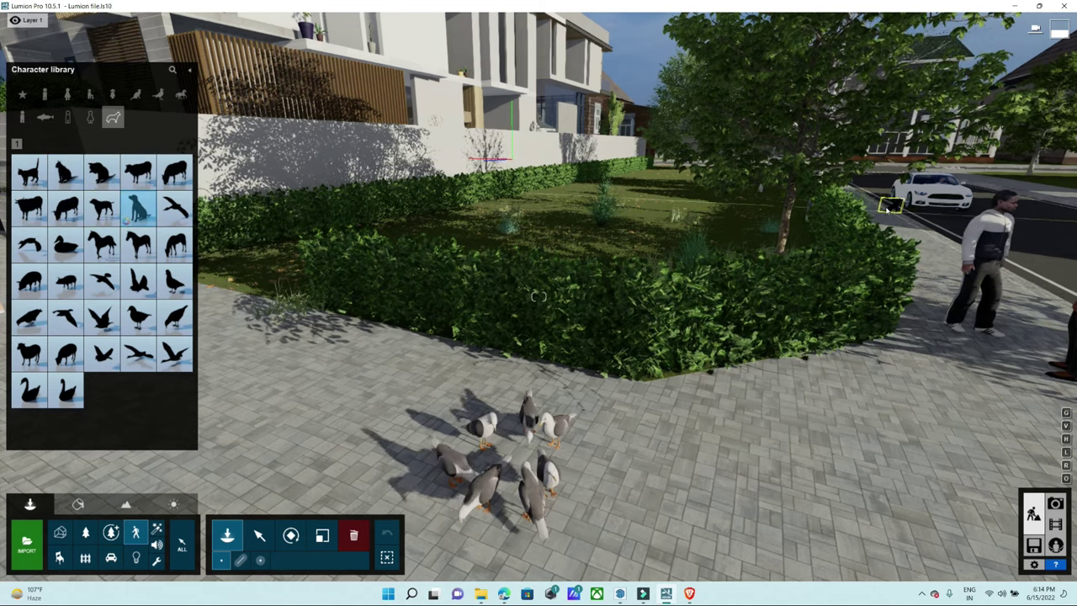
{"action": "right_click_drag", "start_coordinate": [970, 466], "coordinate": [951, 455]}
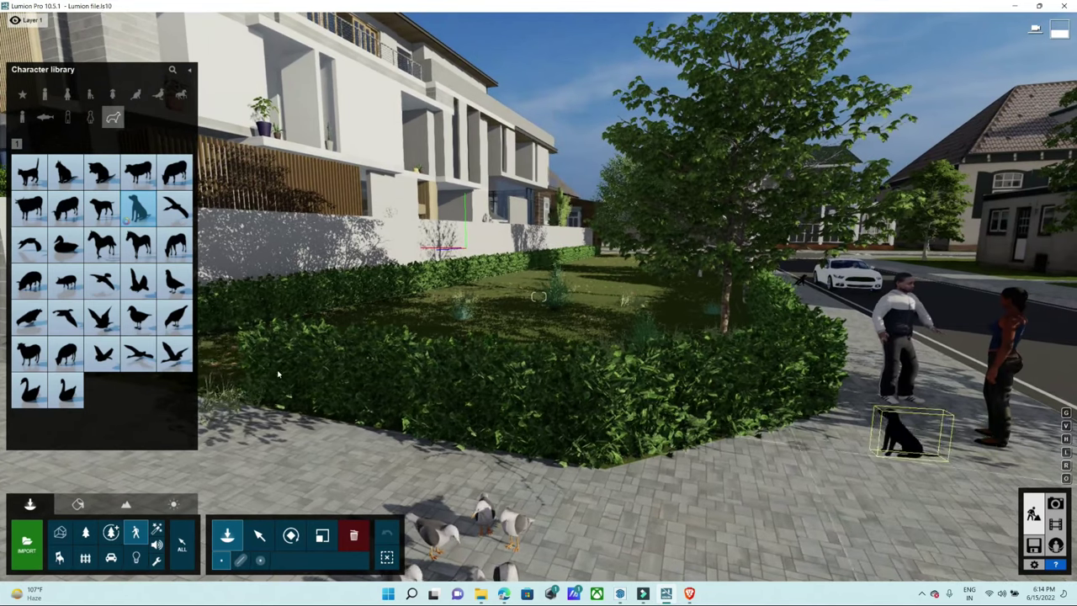
{"action": "left_click", "coordinate": [90, 117]}
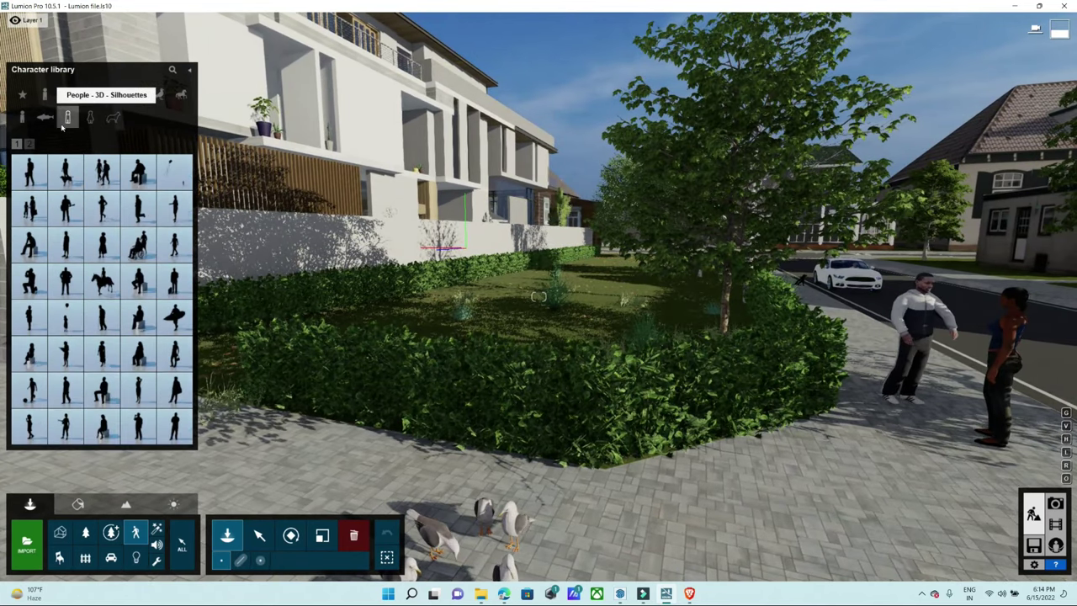
{"action": "left_click", "coordinate": [44, 116]}
{"action": "left_click", "coordinate": [22, 117]}
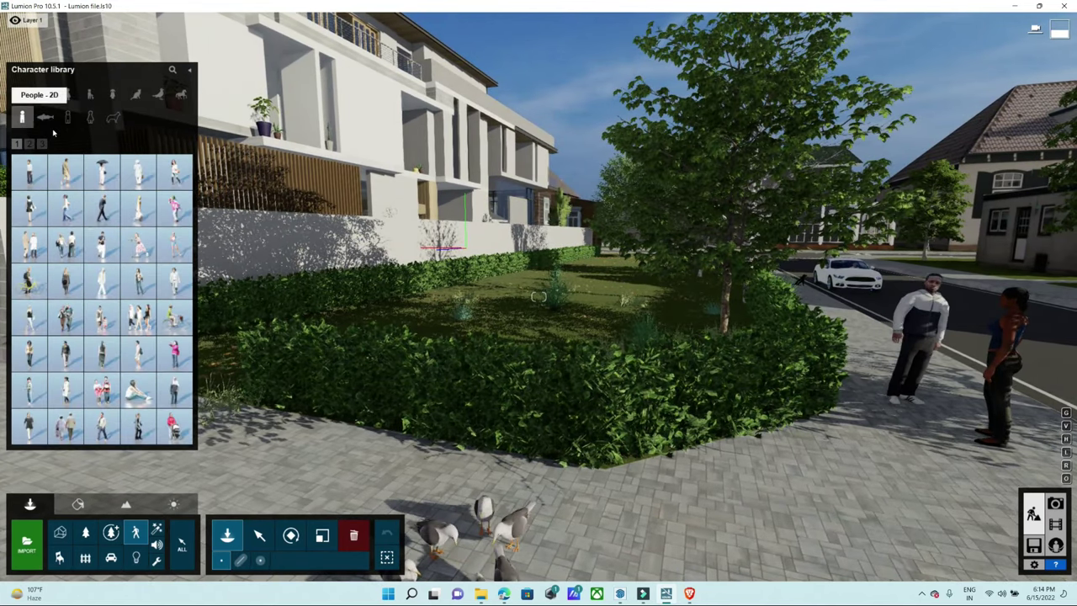
{"action": "left_click", "coordinate": [180, 94]}
{"action": "left_click", "coordinate": [159, 94]}
{"action": "mouse_move", "coordinate": [65, 172]}
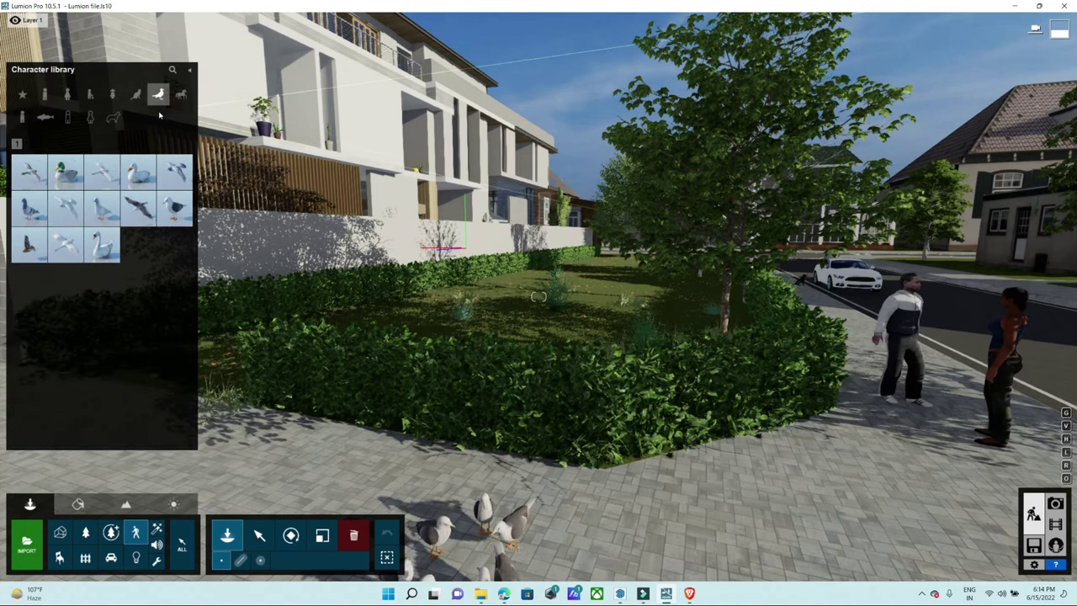
- Place the dog 0002 walk model on the sidewalk near the house
{"action": "left_click", "coordinate": [135, 95]}
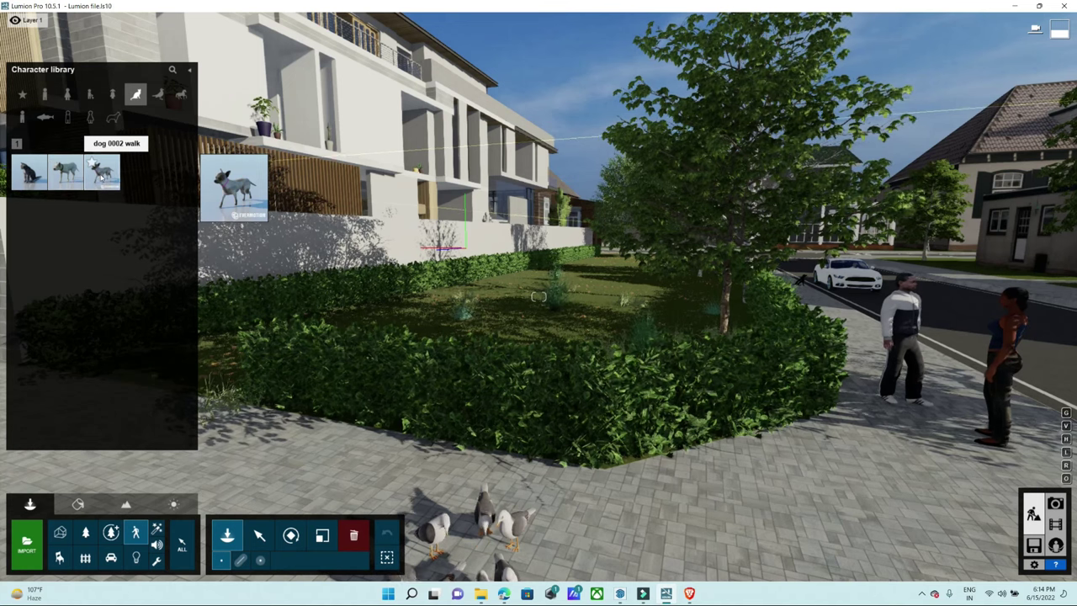
{"action": "left_click", "coordinate": [102, 174]}
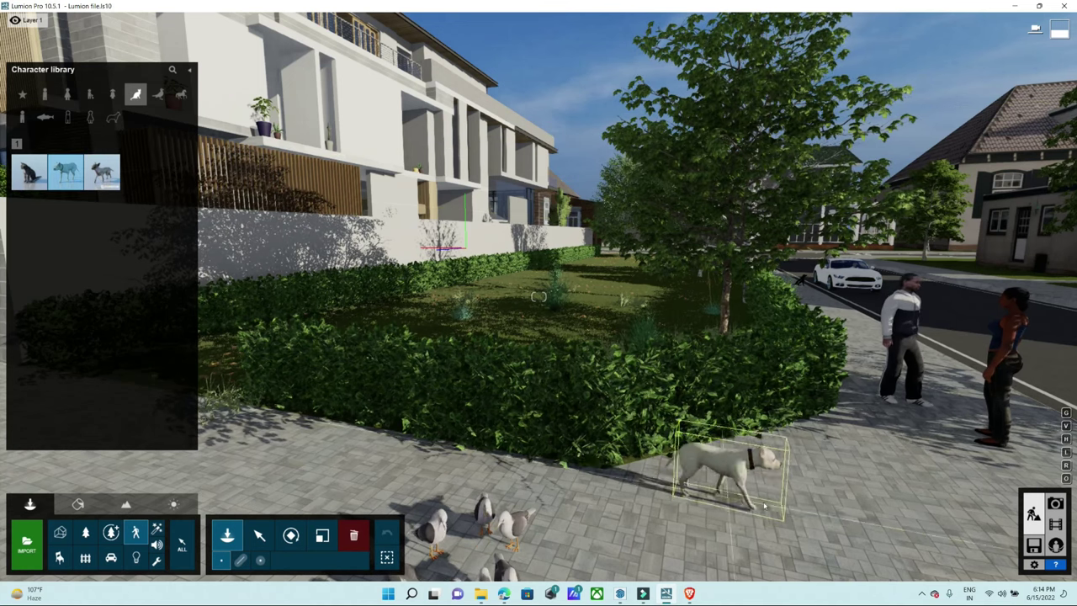
{"action": "right_click_drag", "start_coordinate": [889, 438], "coordinate": [320, 283]}
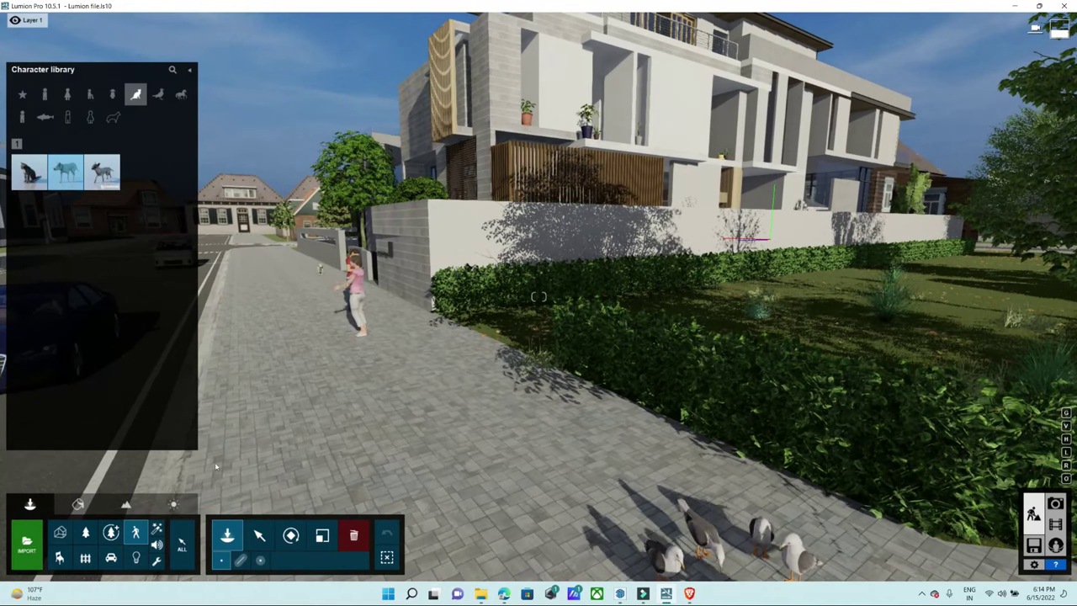
{"action": "left_click", "coordinate": [303, 393]}
{"action": "mouse_move", "coordinate": [303, 394]}
{"action": "right_mouse_down"}
{"action": "mouse_move", "coordinate": [336, 394]}
{"action": "mouse_move", "coordinate": [331, 253]}
{"action": "right_mouse_up"}
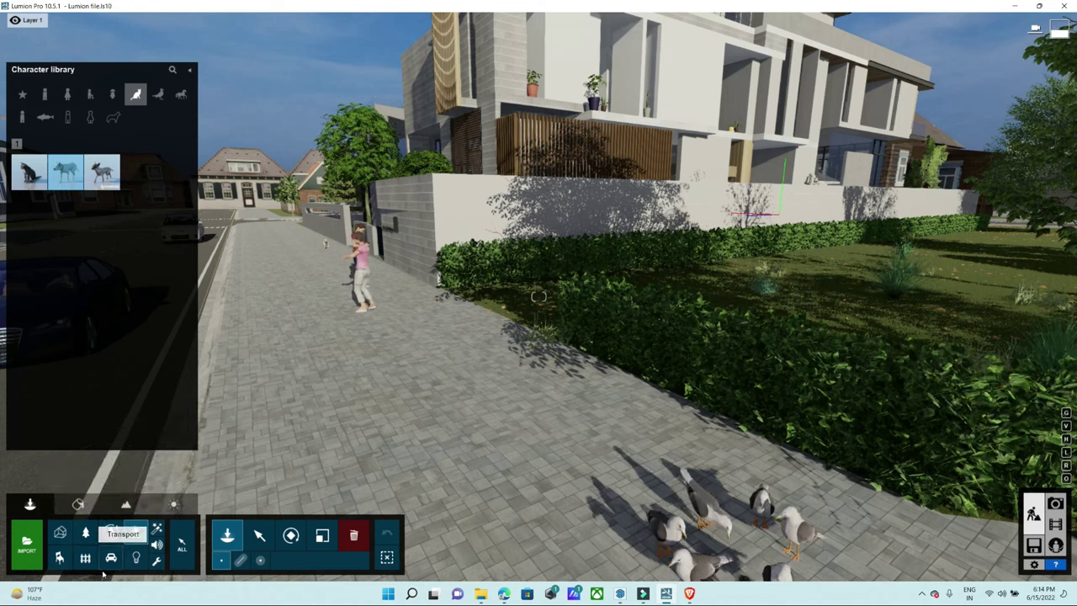
- Place the Sign FR B22b pedestrian-path sign on the sidewalk near the street corner
{"action": "left_click", "coordinate": [111, 533]}
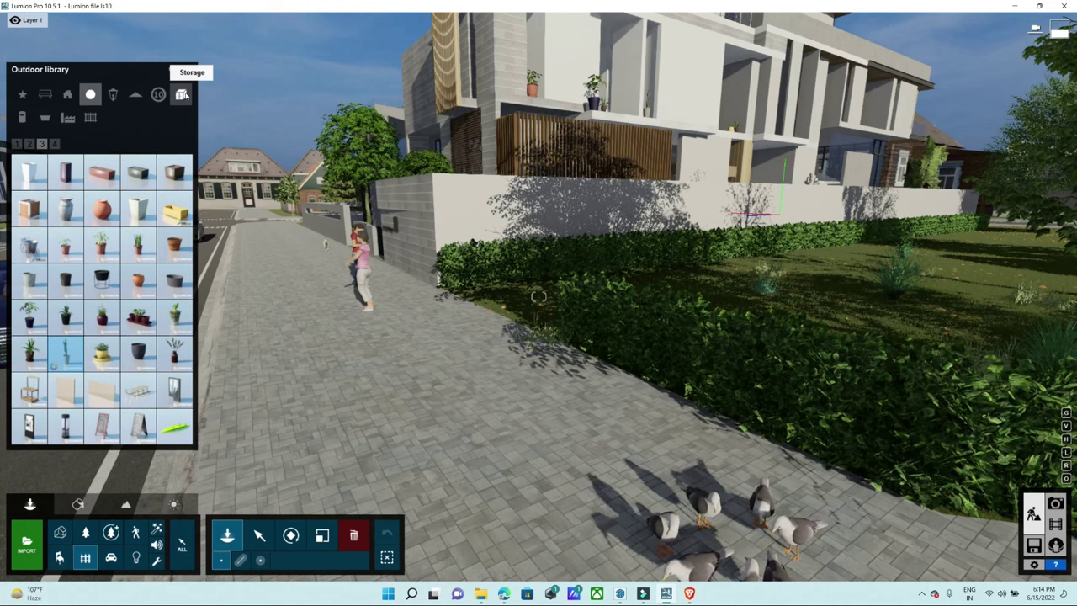
{"action": "left_click", "coordinate": [158, 95]}
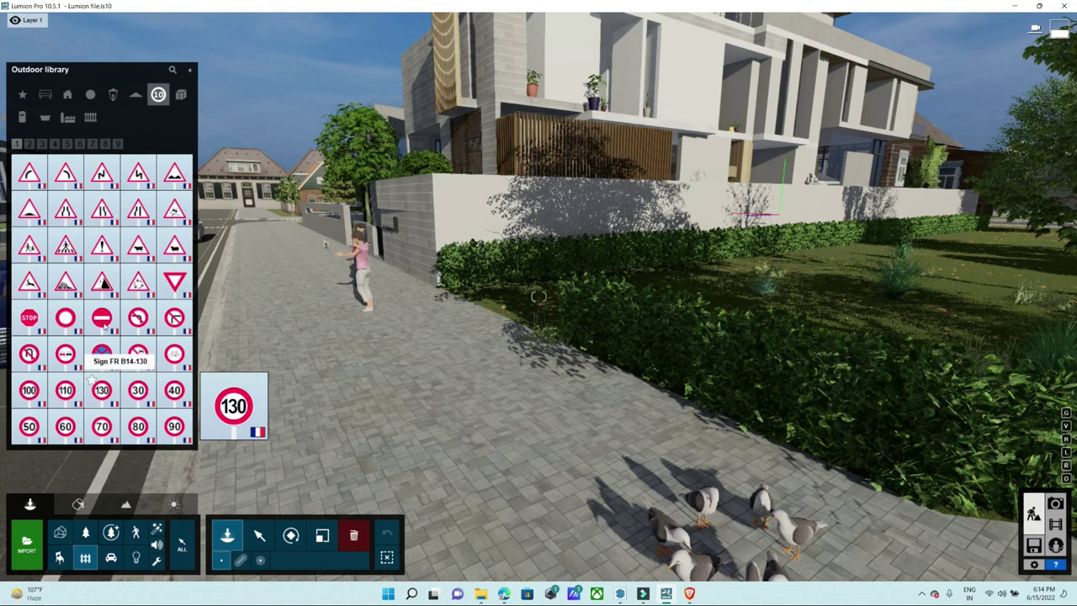
{"action": "left_click", "coordinate": [30, 144]}
{"action": "mouse_move", "coordinate": [66, 173]}
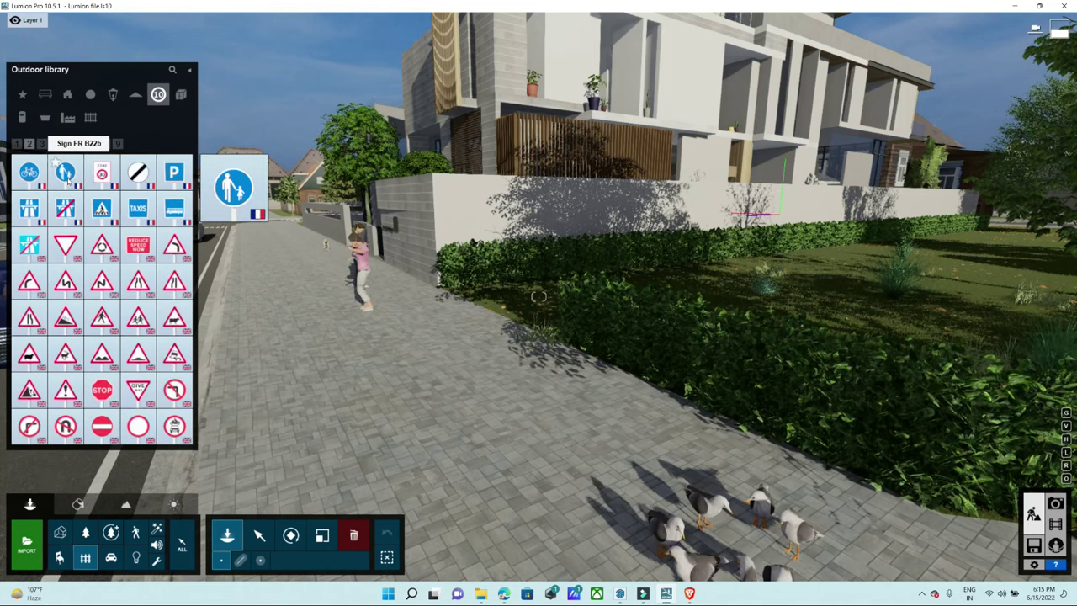
{"action": "left_click", "coordinate": [65, 181]}
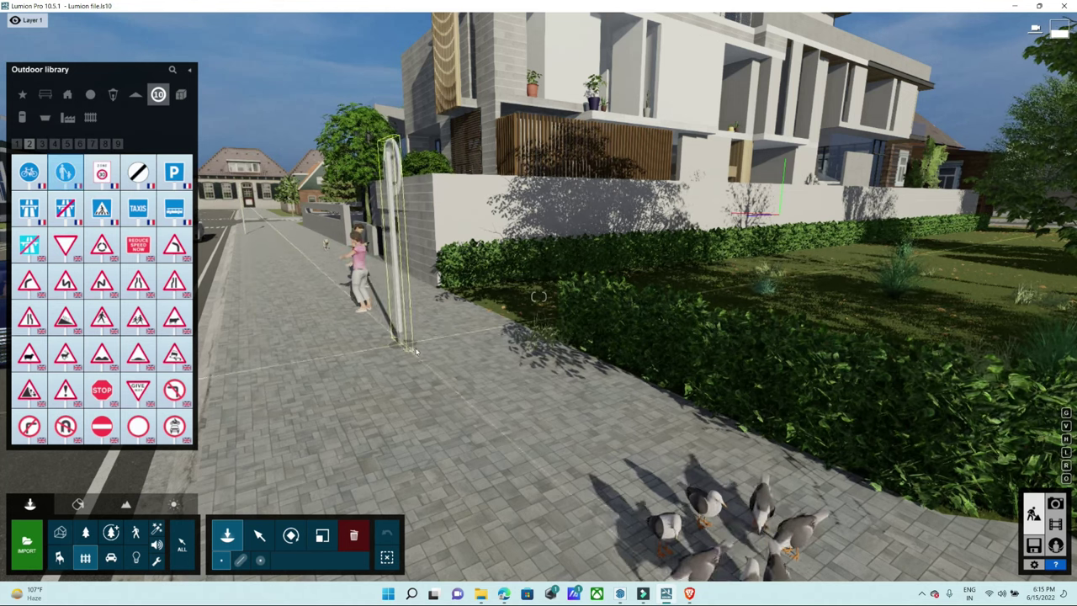
{"action": "left_click", "coordinate": [418, 345]}
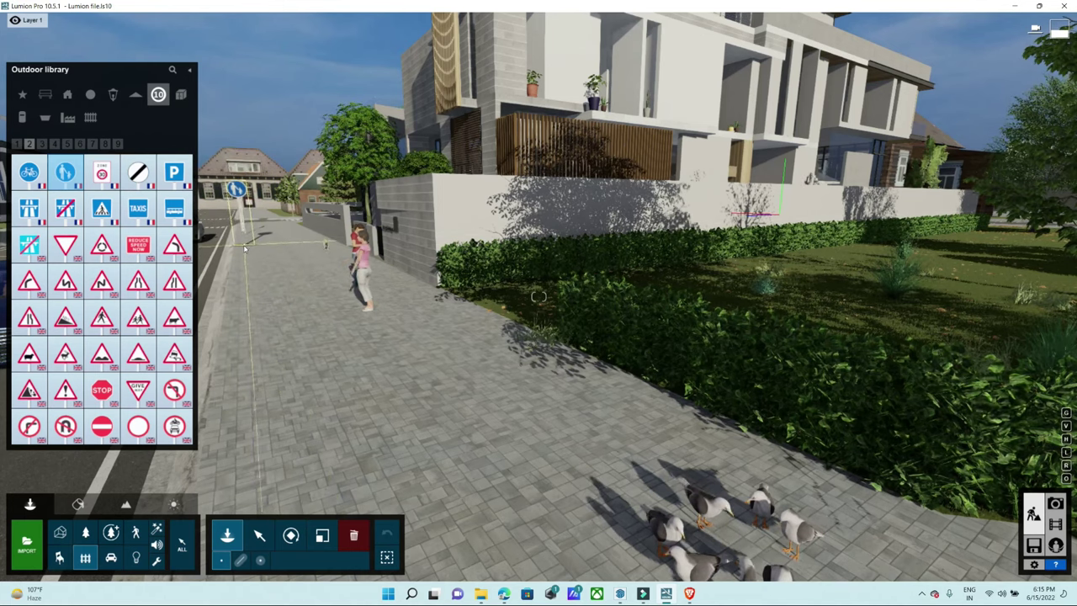
{"action": "right_click_drag", "start_coordinate": [245, 248], "coordinate": [580, 231]}
{"action": "key", "text": "r"}
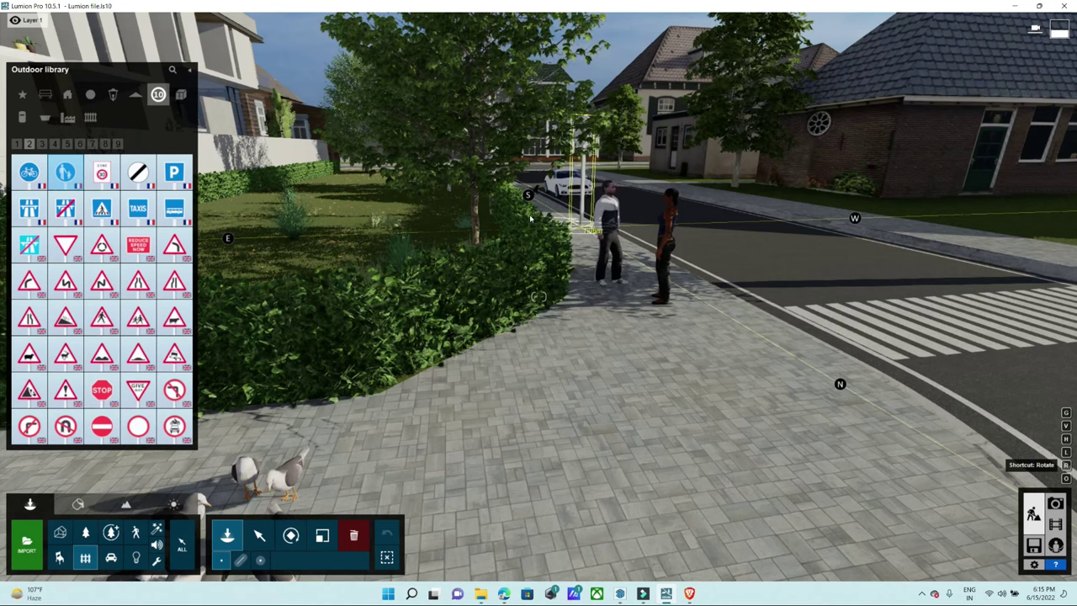
{"action": "mouse_move", "coordinate": [757, 219]}
{"action": "right_mouse_down"}
{"action": "mouse_move", "coordinate": [605, 227]}
{"action": "mouse_move", "coordinate": [864, 147]}
{"action": "right_mouse_up"}
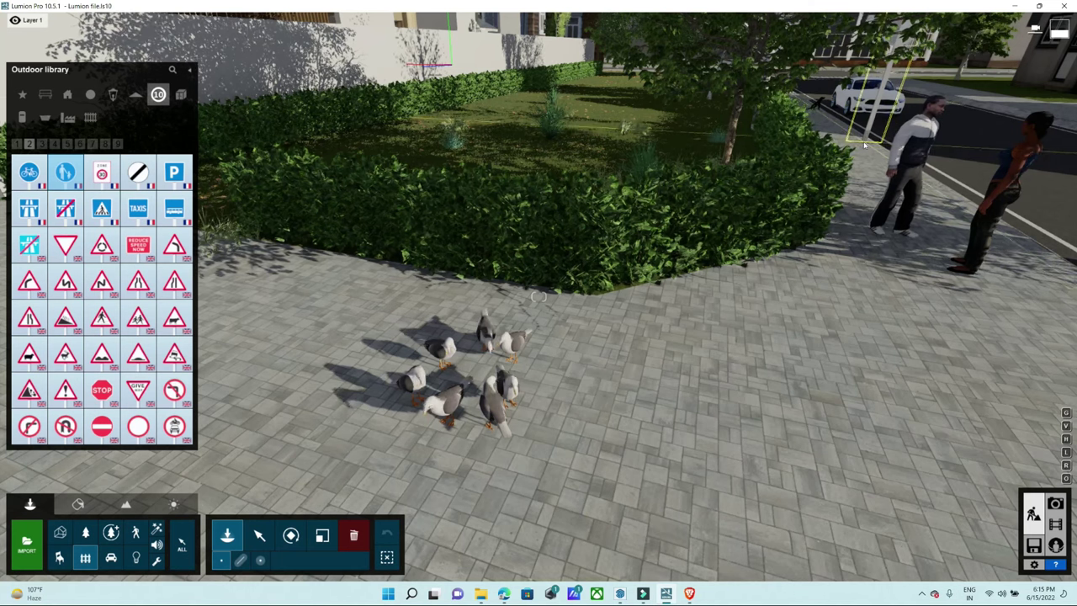
- Page through the remaining road-sign pages to the US signs, then show the storage containers
{"action": "left_click", "coordinate": [44, 144]}
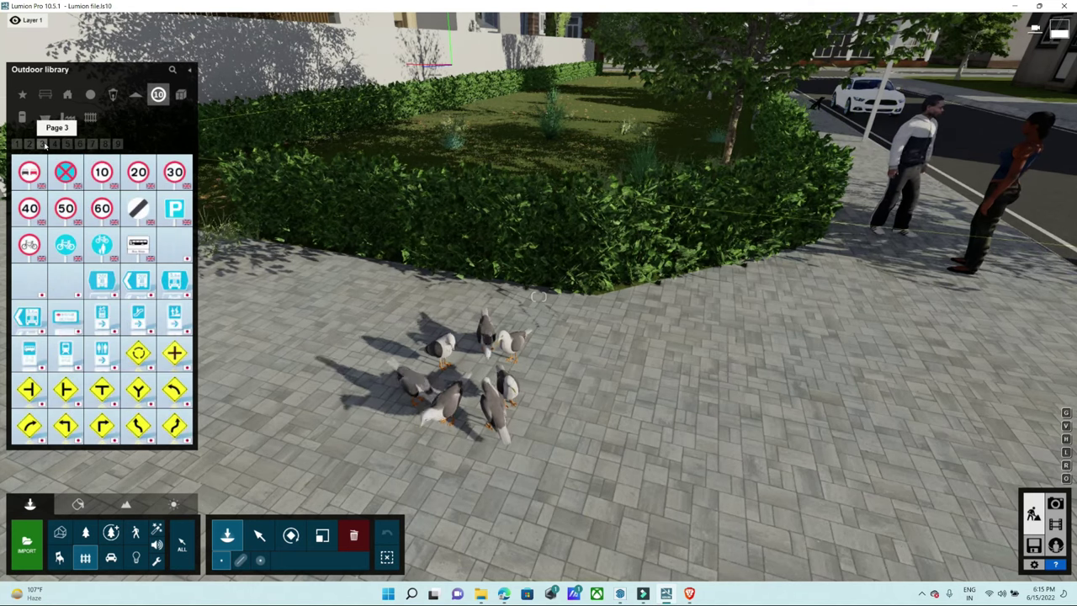
{"action": "left_click", "coordinate": [57, 144]}
{"action": "left_click", "coordinate": [69, 145]}
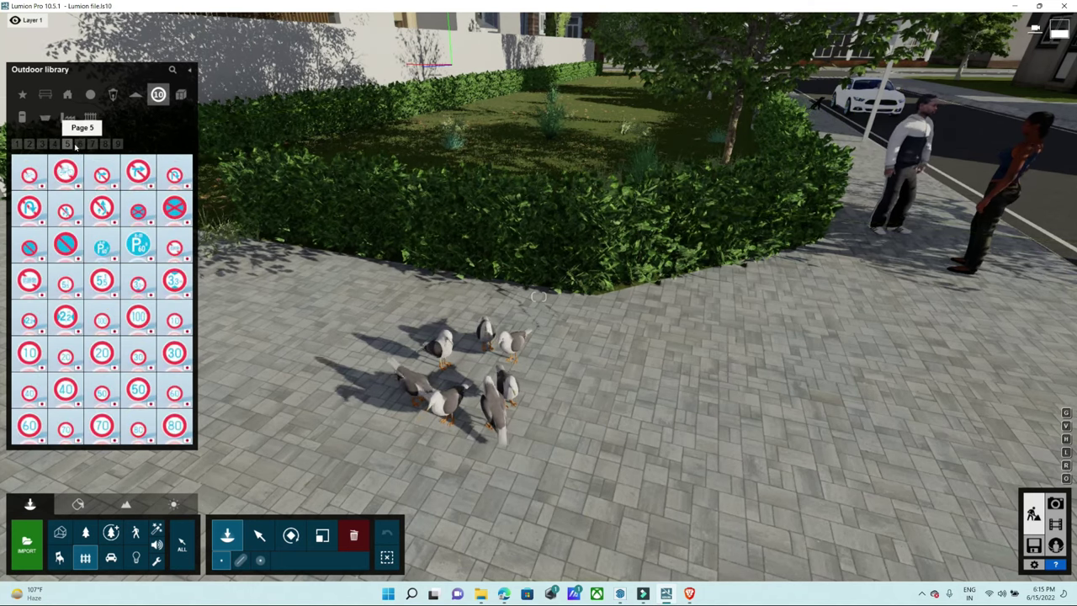
{"action": "left_click", "coordinate": [80, 145]}
{"action": "left_click", "coordinate": [92, 144]}
{"action": "left_click", "coordinate": [105, 144]}
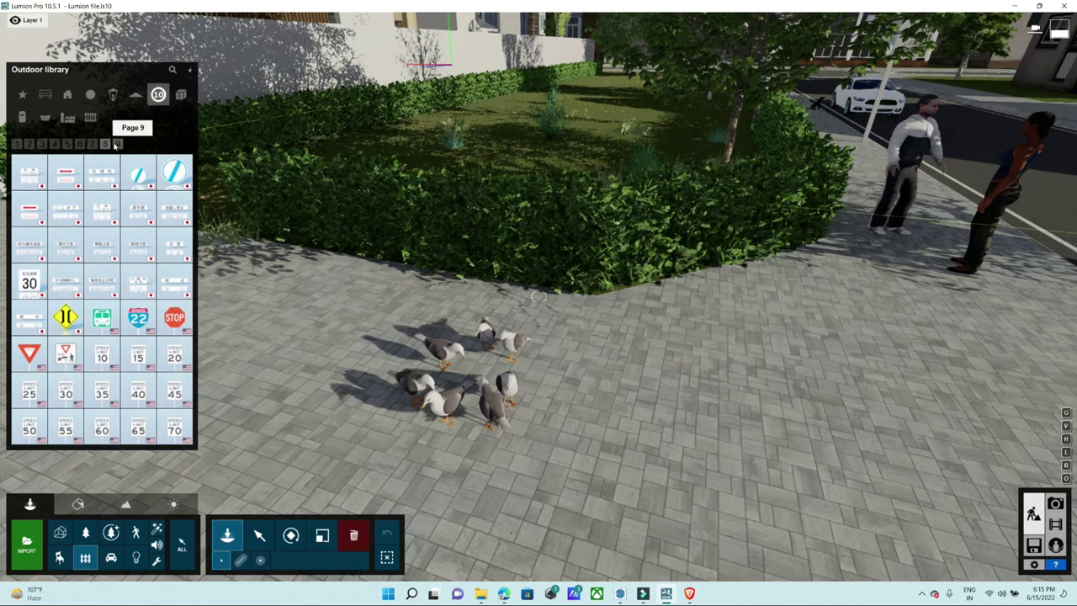
{"action": "left_click", "coordinate": [117, 145]}
{"action": "left_click", "coordinate": [181, 94]}
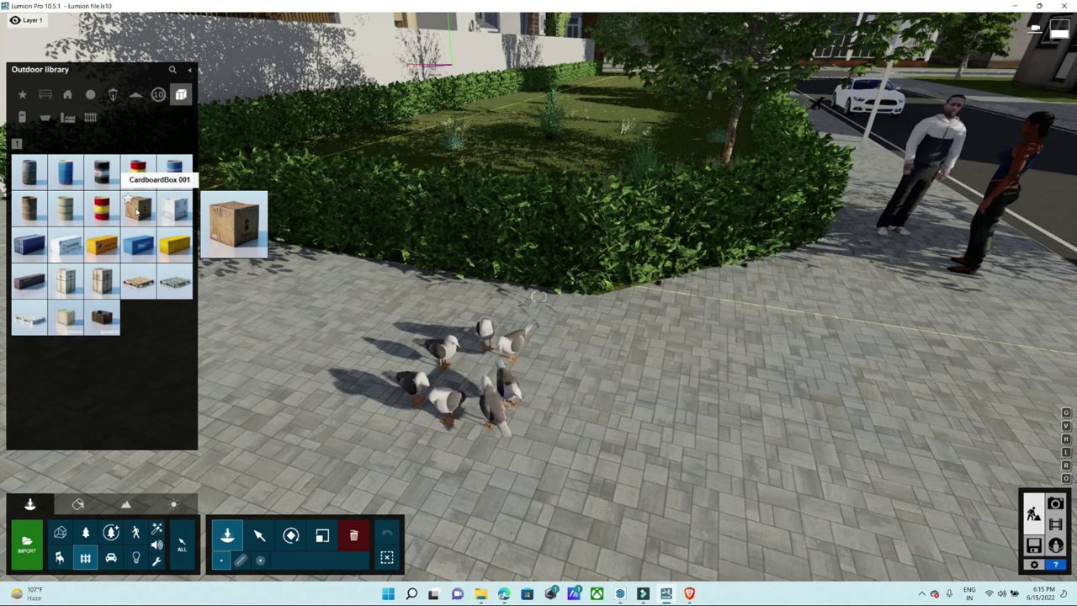
- Place the red FireHydrant 001 on the sidewalk beside the road
{"action": "left_click", "coordinate": [23, 117]}
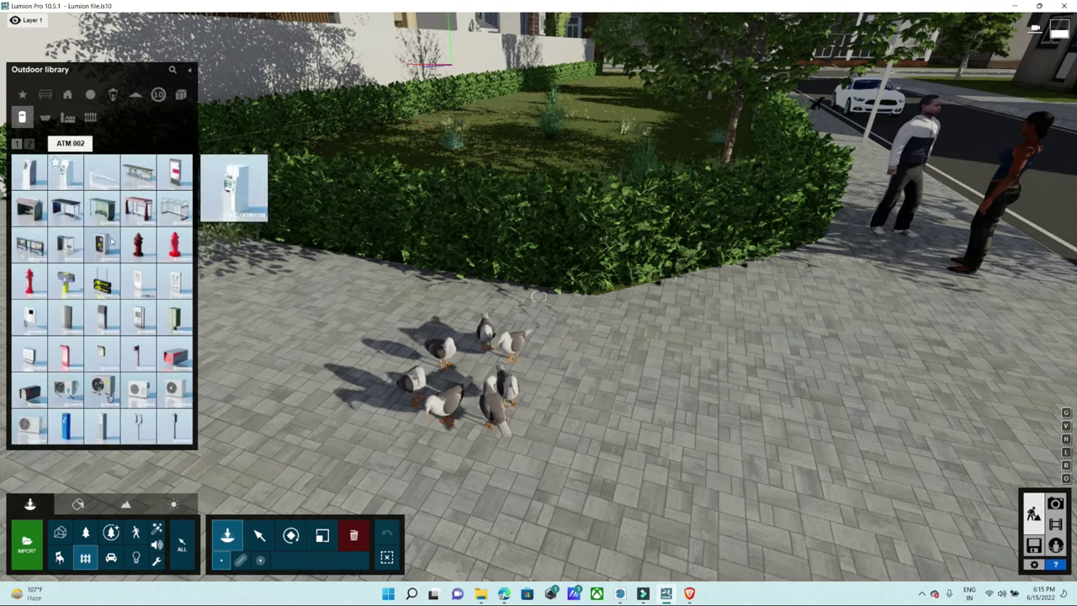
{"action": "left_click", "coordinate": [175, 251]}
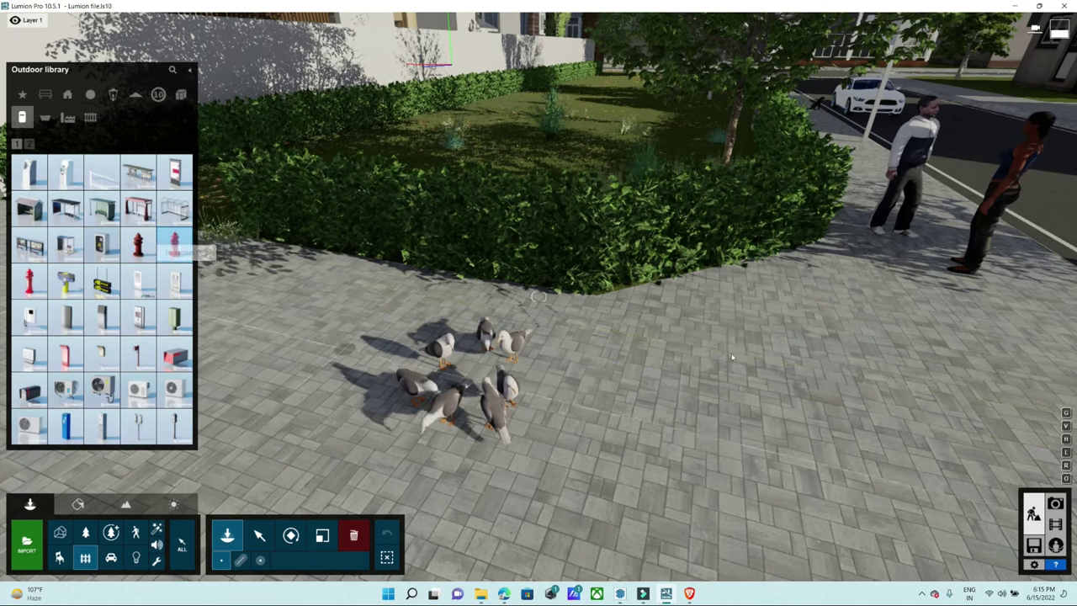
{"action": "left_click", "coordinate": [137, 238]}
{"action": "left_click", "coordinate": [368, 349]}
{"action": "mouse_move", "coordinate": [367, 349]}
{"action": "right_mouse_down"}
{"action": "mouse_move", "coordinate": [412, 423]}
{"action": "mouse_move", "coordinate": [361, 404]}
{"action": "right_mouse_up"}
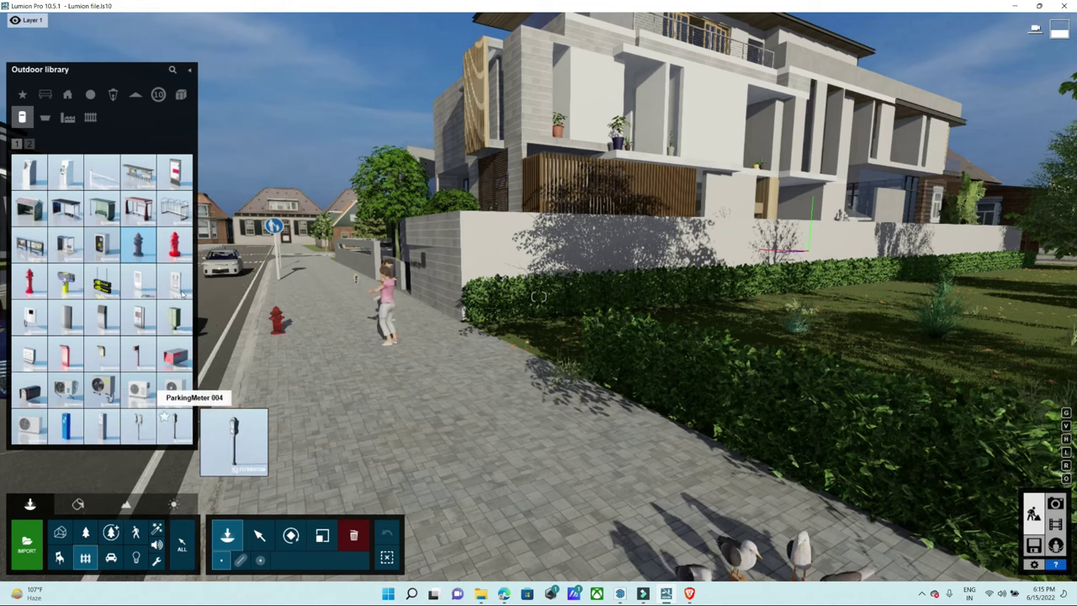
- Try placing Phonebooth 006 from utility page 2, then return to page 1
{"action": "left_click", "coordinate": [32, 145]}
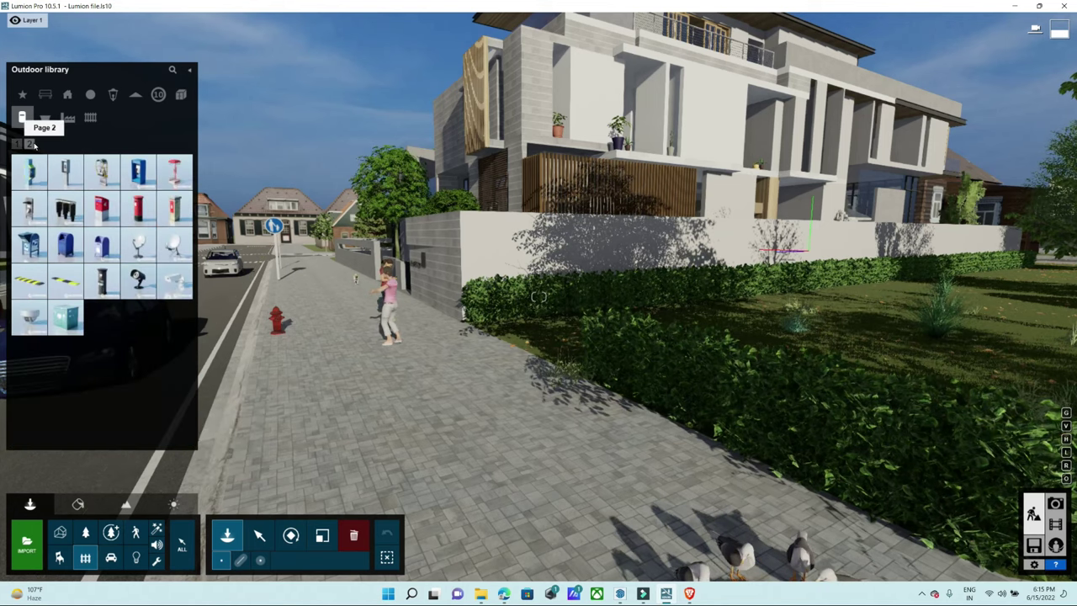
{"action": "left_click", "coordinate": [29, 206]}
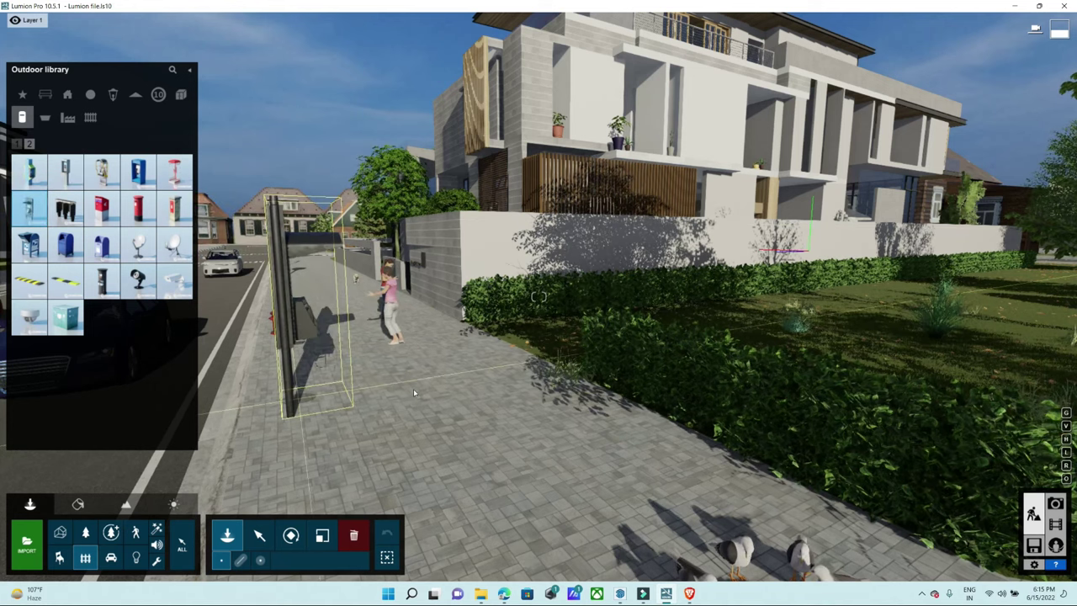
{"action": "left_click", "coordinate": [349, 303]}
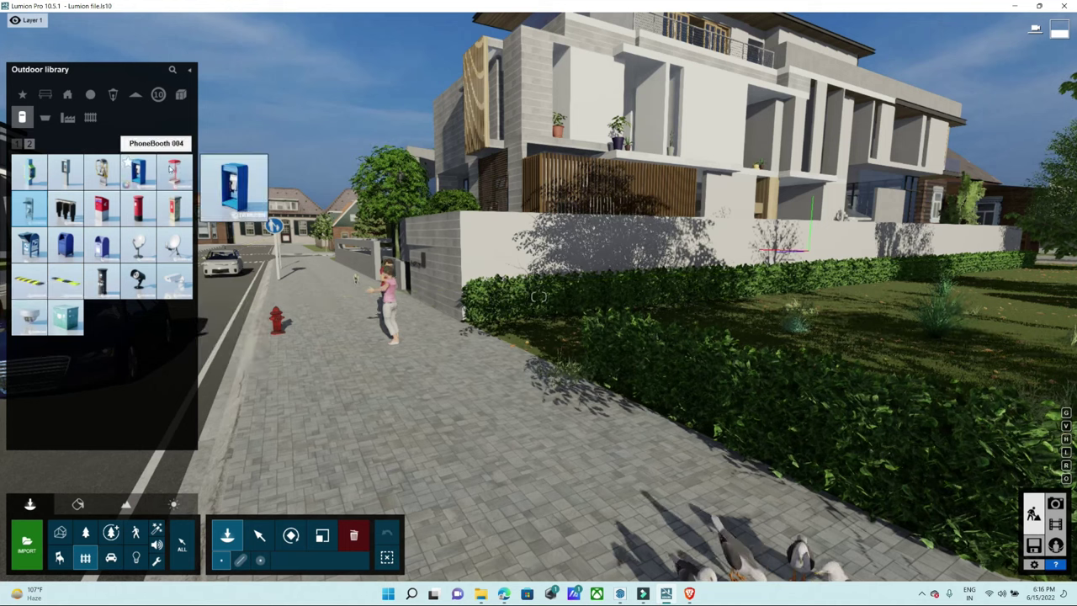
{"action": "left_click", "coordinate": [19, 145]}
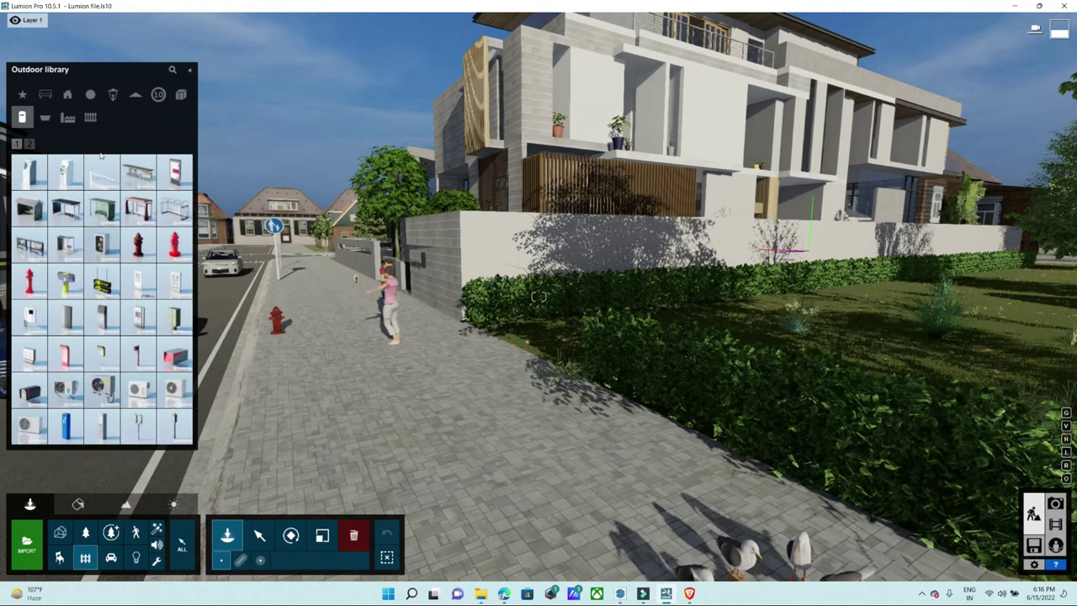
- Place a wooden bench from the Furniture category on the lawn behind the hedge
{"action": "left_click", "coordinate": [46, 94]}
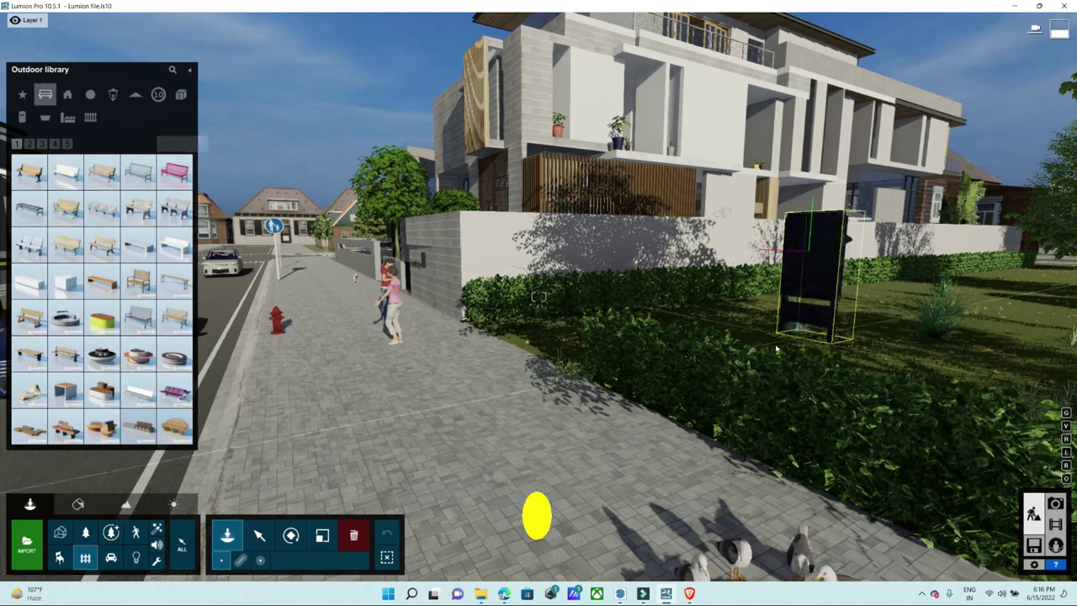
{"action": "right_click_drag", "start_coordinate": [534, 514], "coordinate": [821, 320]}
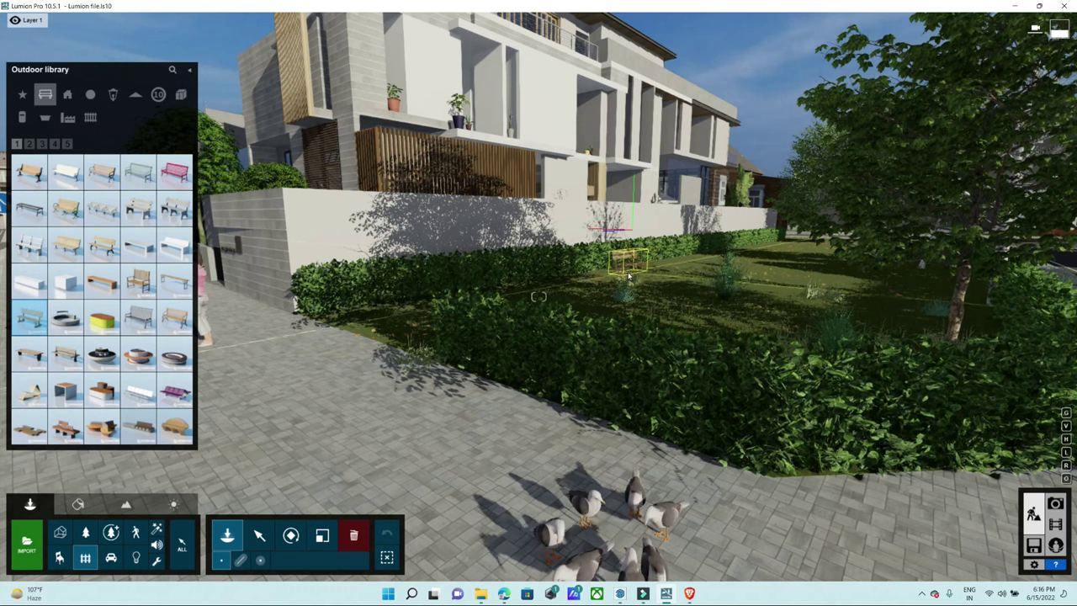
{"action": "left_click", "coordinate": [656, 276]}
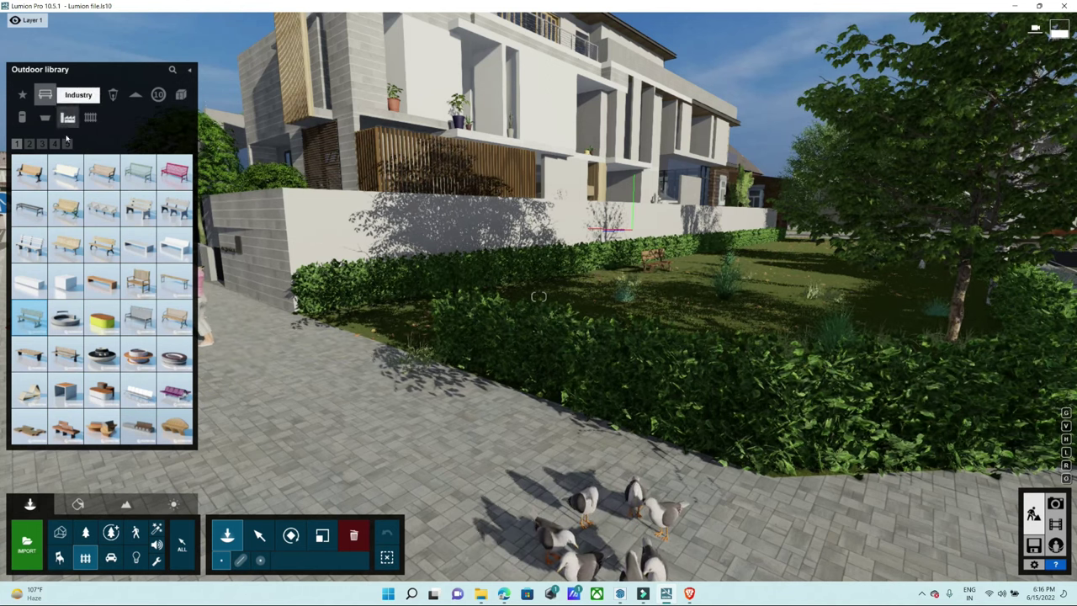
- Place a StreetLight 003 lamp on the sidewalk beside the fire hydrant
{"action": "left_click", "coordinate": [67, 94]}
{"action": "left_click", "coordinate": [90, 94]}
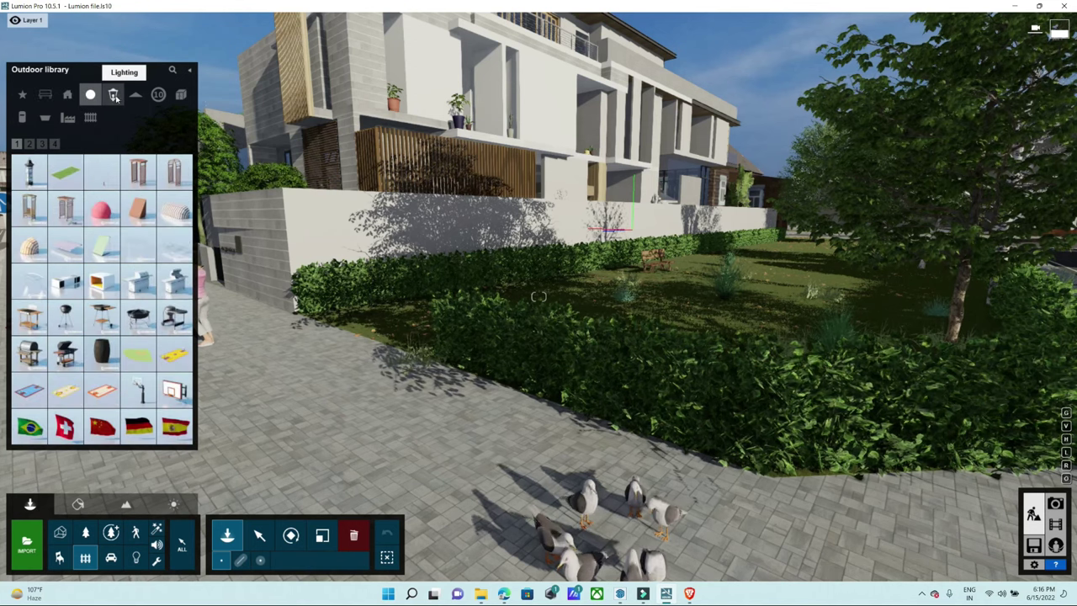
{"action": "left_click", "coordinate": [113, 95]}
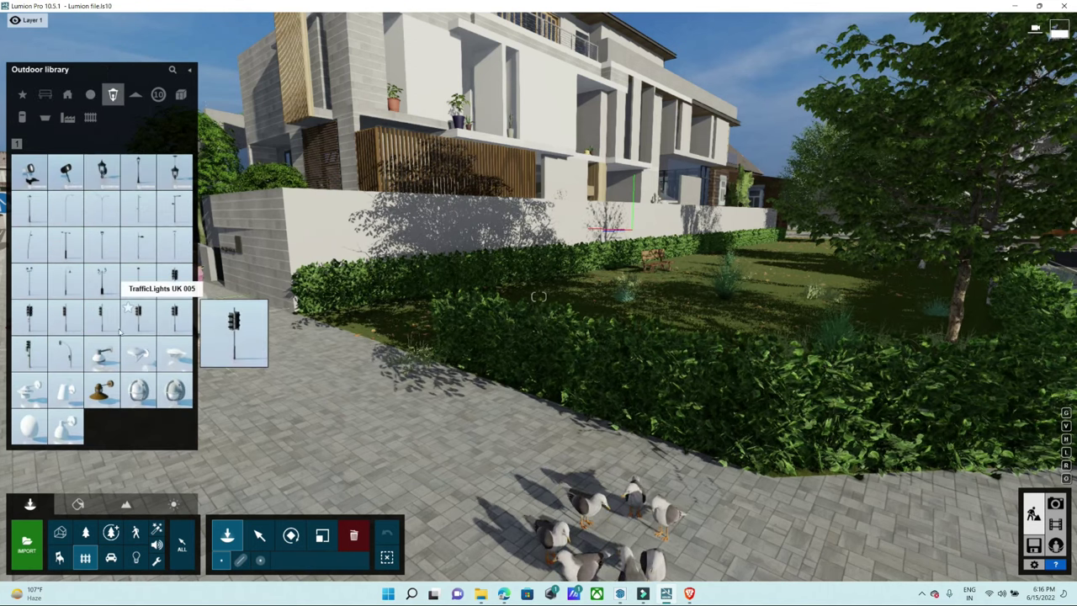
{"action": "left_click", "coordinate": [66, 244]}
{"action": "key", "text": "w"}
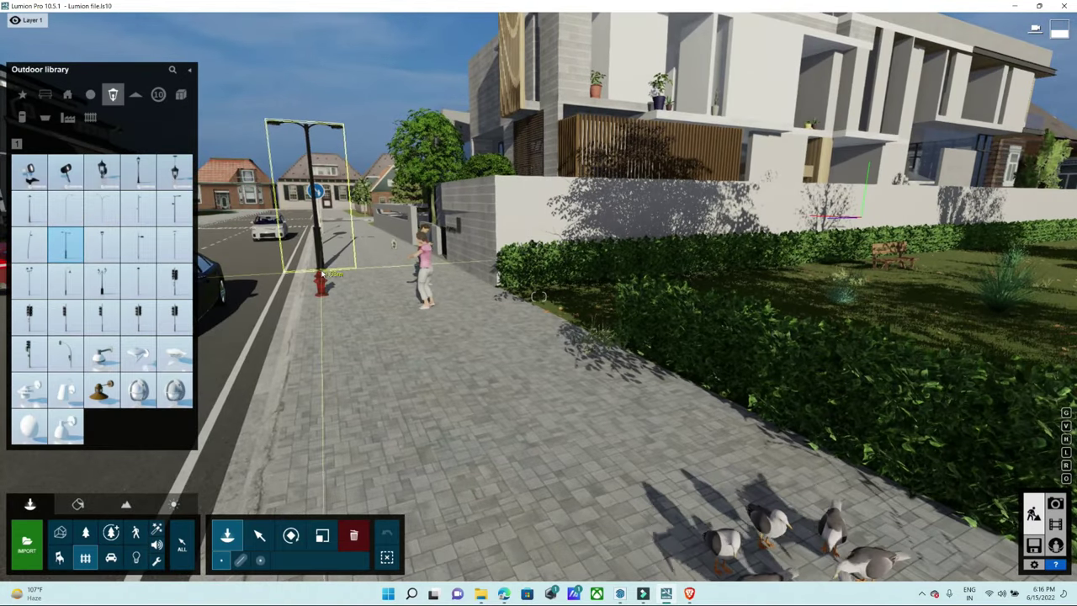
{"action": "left_click", "coordinate": [327, 318]}
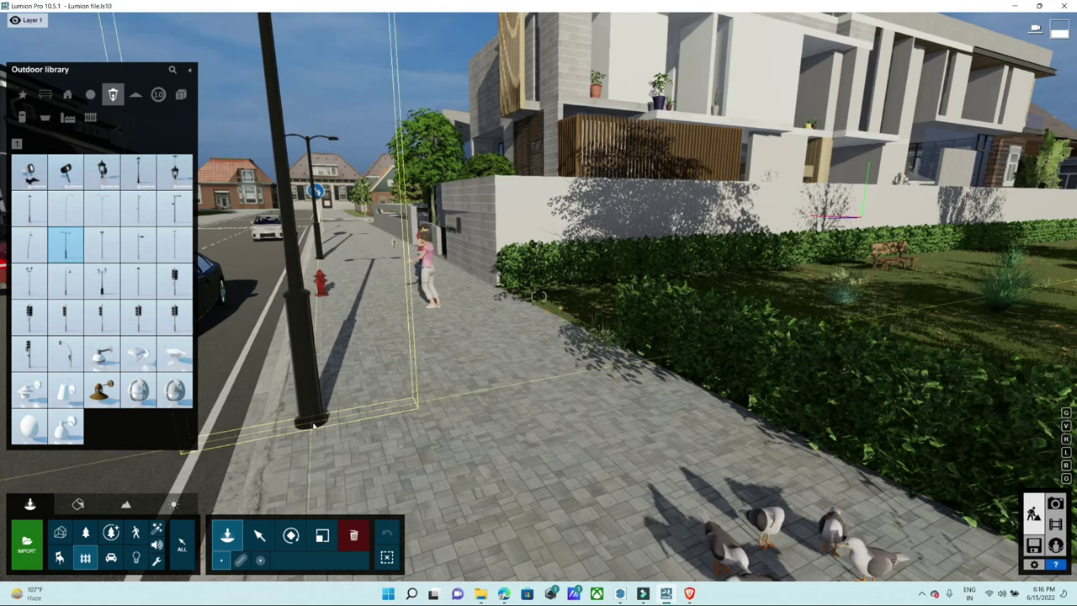
- Pull back to a wide street view and delete the extra lamp near the road sign
{"action": "right_click_drag", "start_coordinate": [361, 375], "coordinate": [362, 425]}
{"action": "right_click_drag", "start_coordinate": [538, 296], "coordinate": [538, 296]}
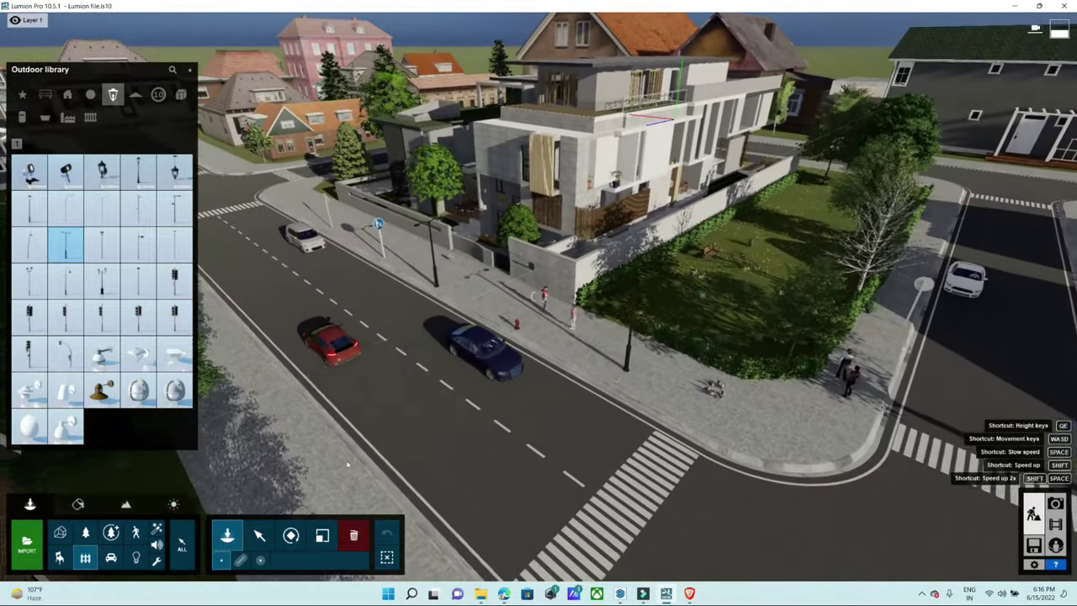
{"action": "right_click_drag", "start_coordinate": [539, 296], "coordinate": [434, 457]}
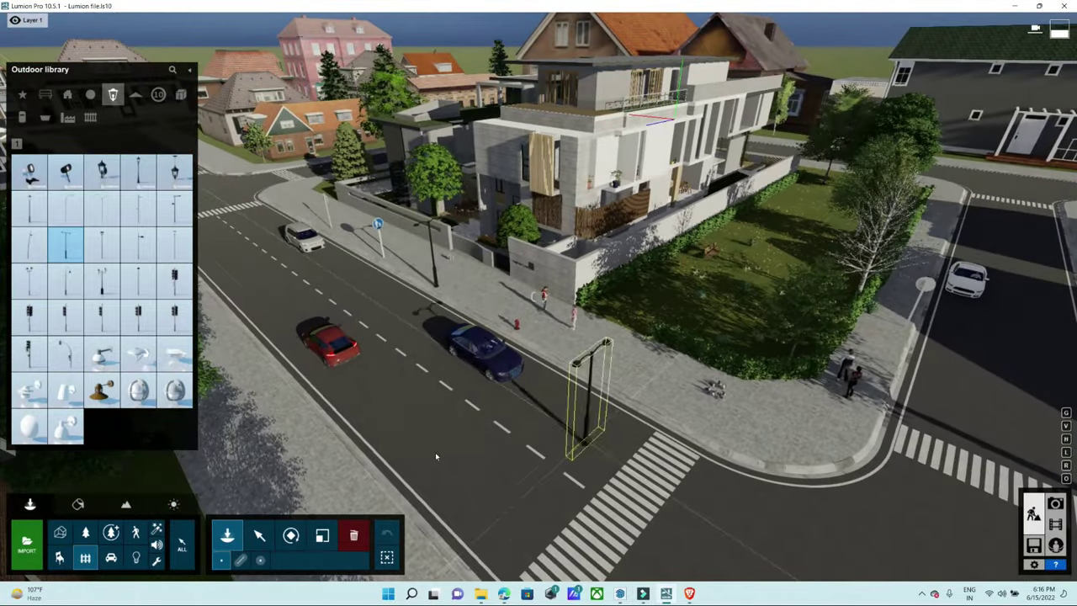
{"action": "left_click", "coordinate": [352, 536]}
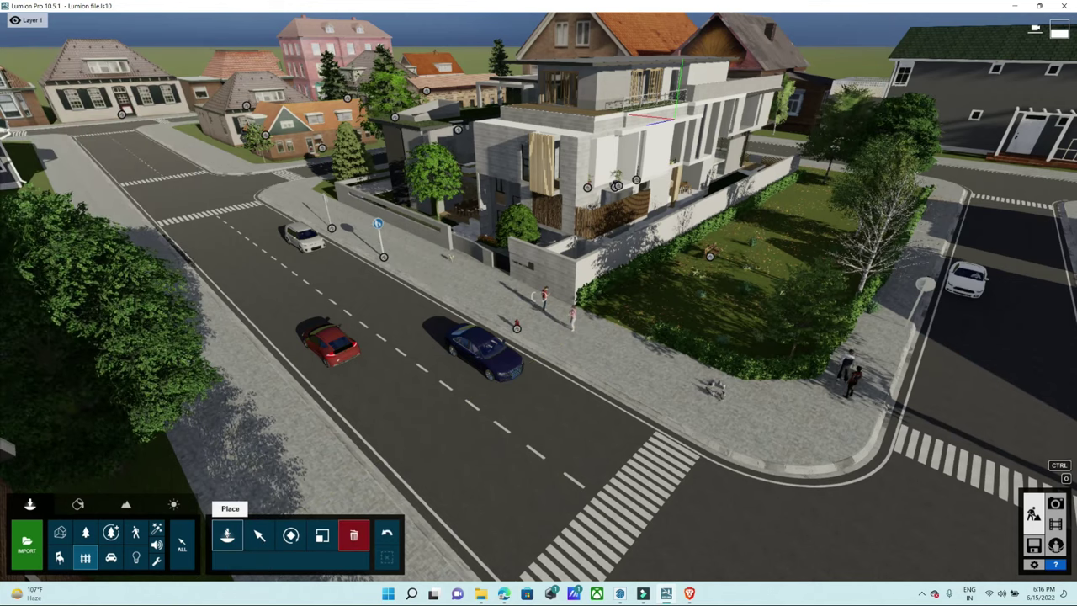
{"action": "left_click", "coordinate": [227, 535]}
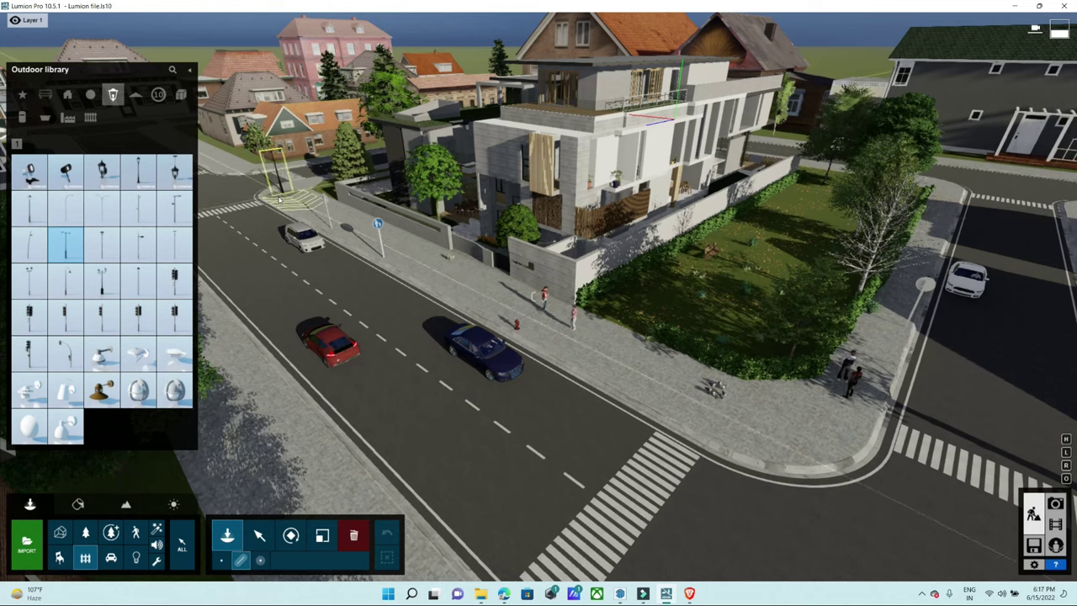
- Line-place street lamps along the sidewalk around the corner, set to 7 items, and confirm
{"action": "left_click", "coordinate": [276, 196]}
{"action": "left_click_drag", "start_coordinate": [712, 436], "coordinate": [743, 434]}
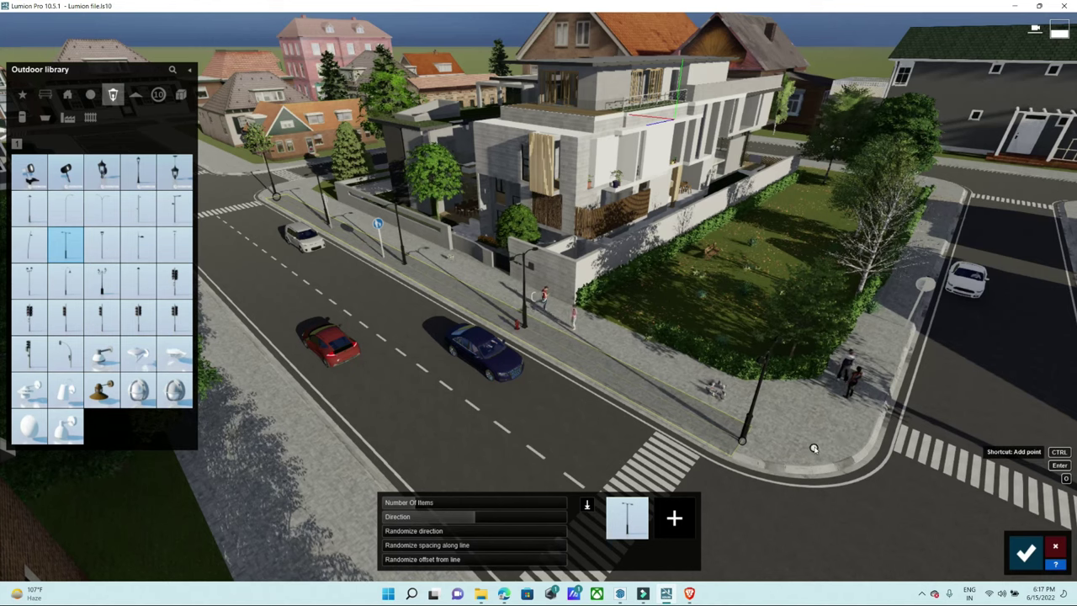
{"action": "left_click", "coordinate": [813, 448], "text": "ctrl"}
{"action": "left_click", "coordinate": [866, 425], "text": "ctrl"}
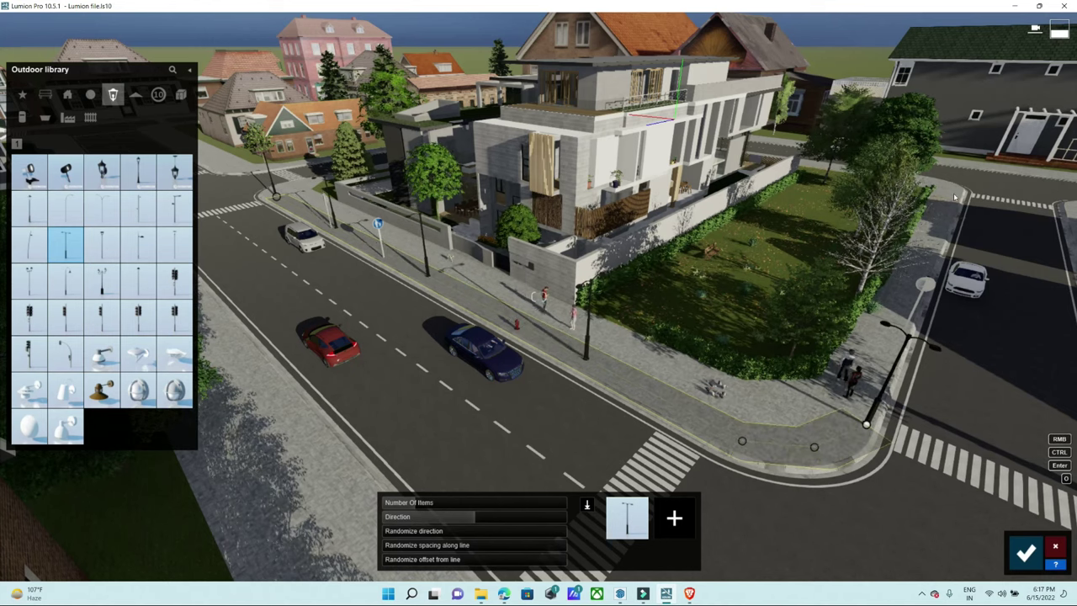
{"action": "right_click_drag", "start_coordinate": [953, 196], "coordinate": [921, 212]}
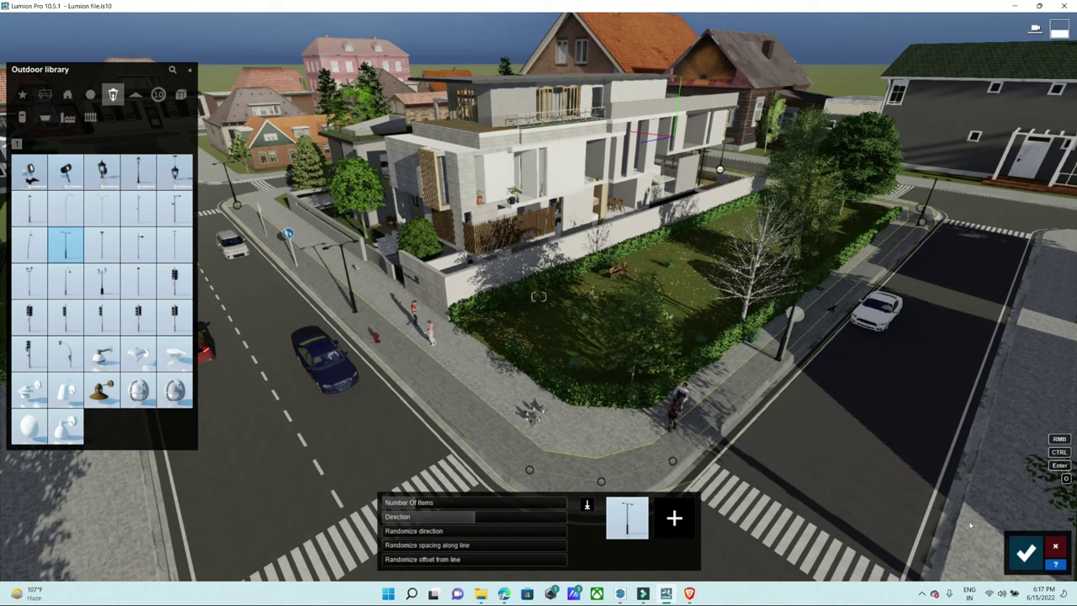
{"action": "left_click_drag", "start_coordinate": [425, 503], "coordinate": [422, 503]}
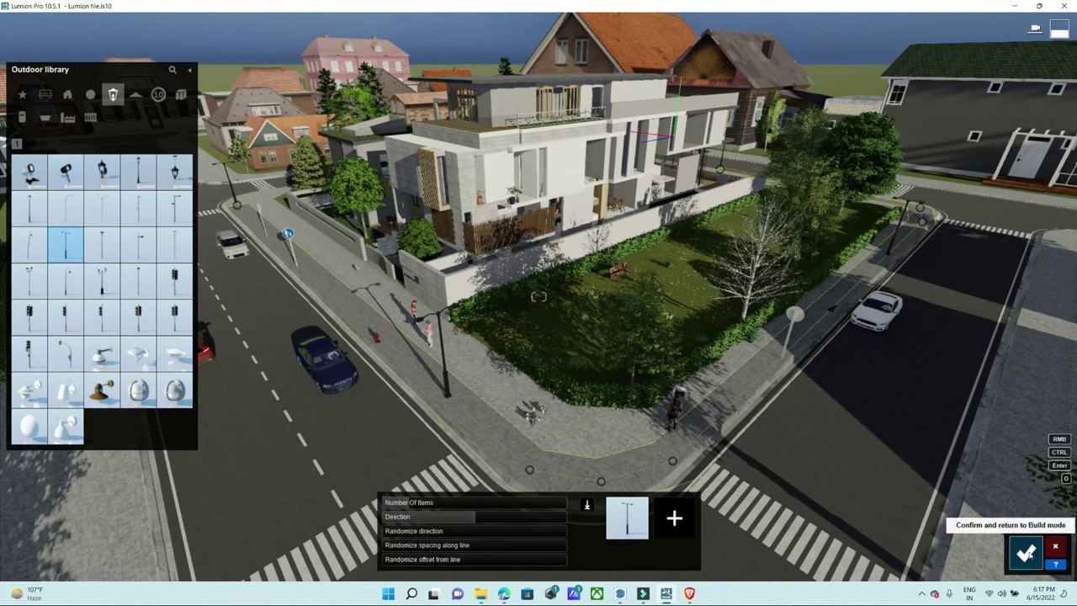
{"action": "left_click", "coordinate": [1026, 552]}
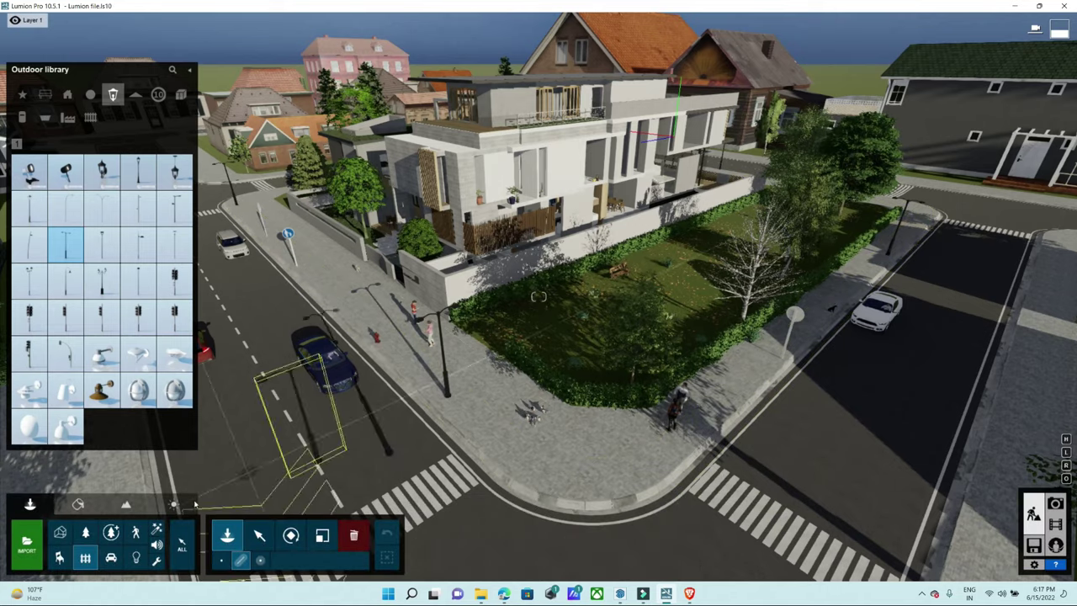
- Fly the camera down to eye level at the corner, framing the house and street trees
{"action": "key", "text": "w"}
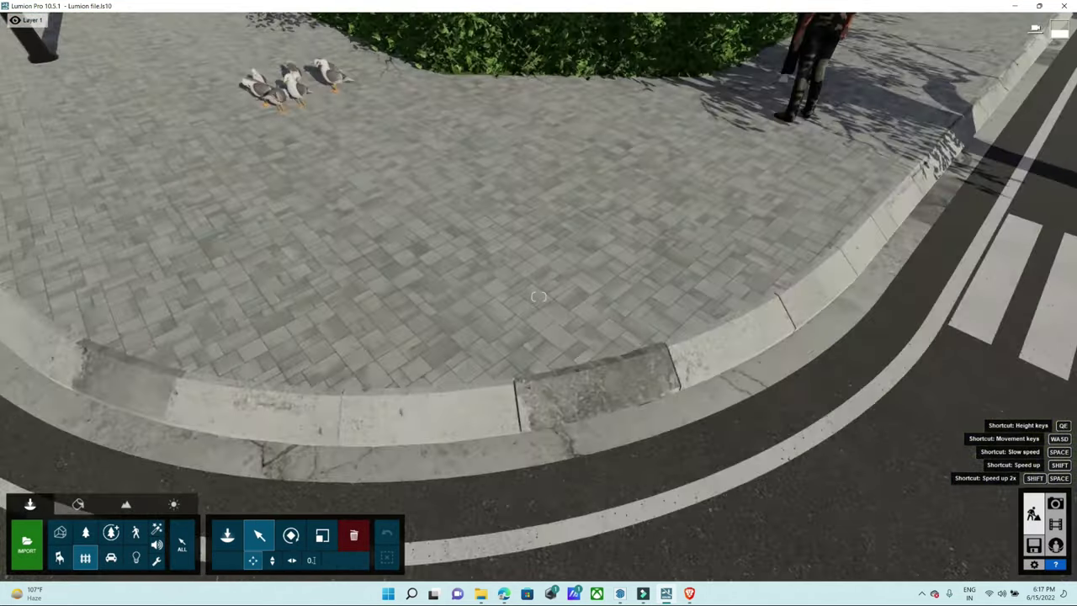
{"action": "right_click_drag", "start_coordinate": [342, 487], "coordinate": [342, 425]}
{"action": "key", "text": "s"}
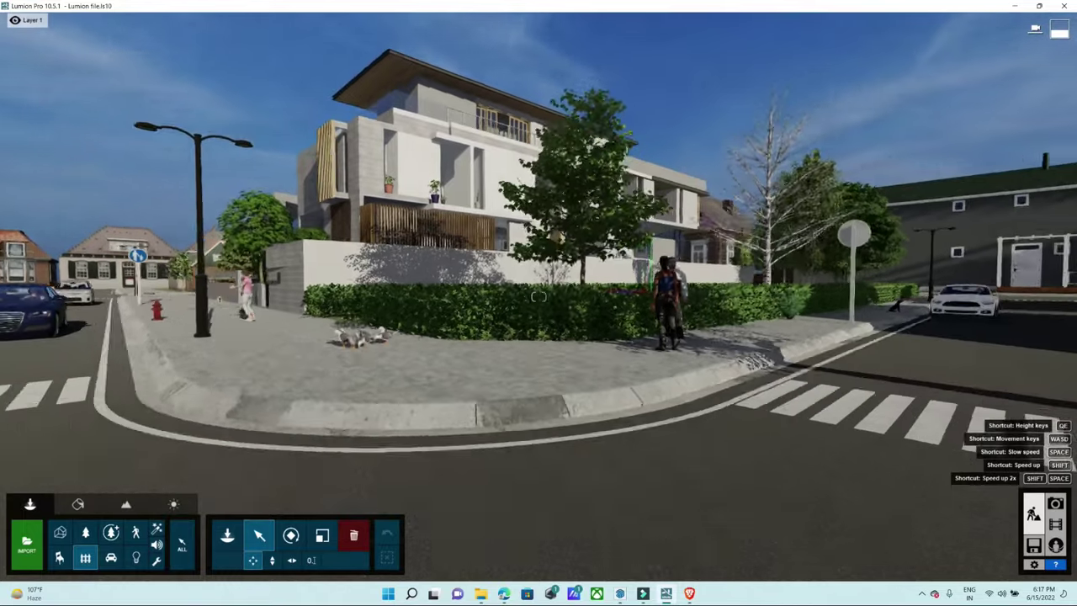
{"action": "key", "text": "s"}
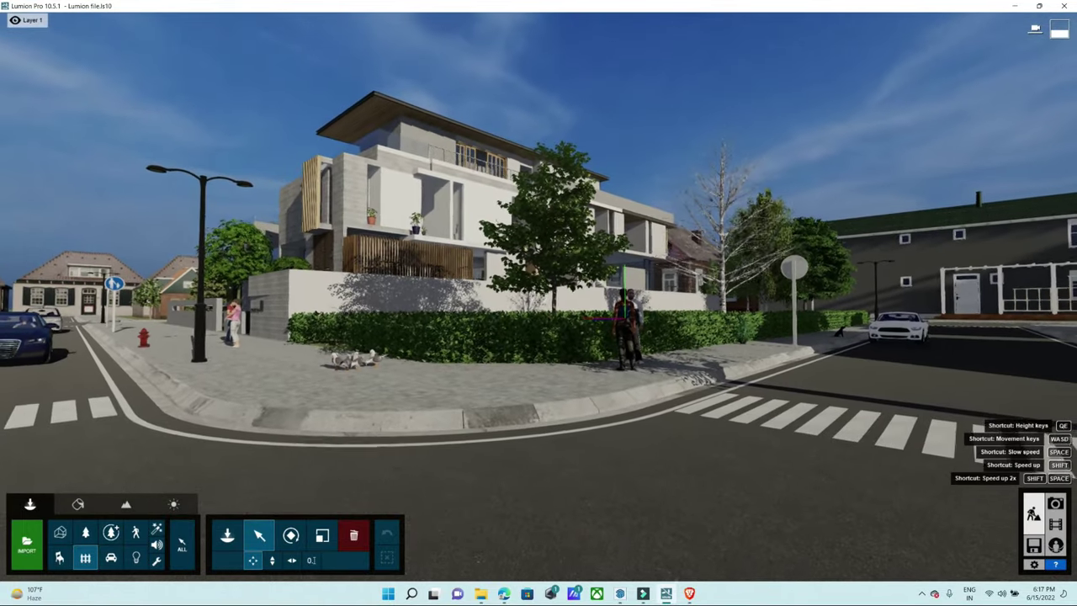
{"action": "key", "text": "a"}
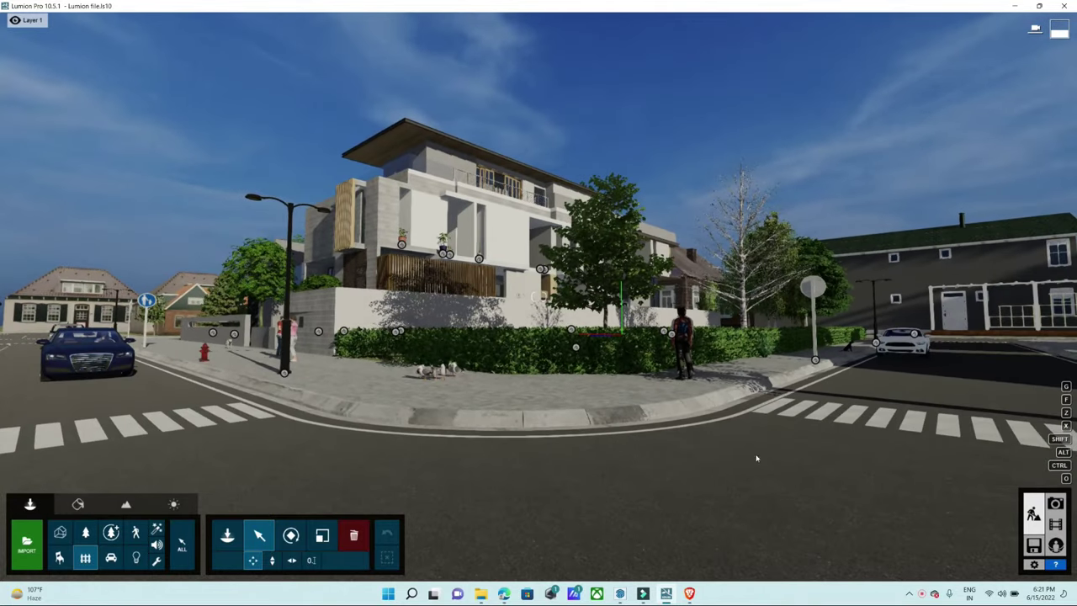
{"action": "right_click_drag", "start_coordinate": [757, 458], "coordinate": [809, 300]}
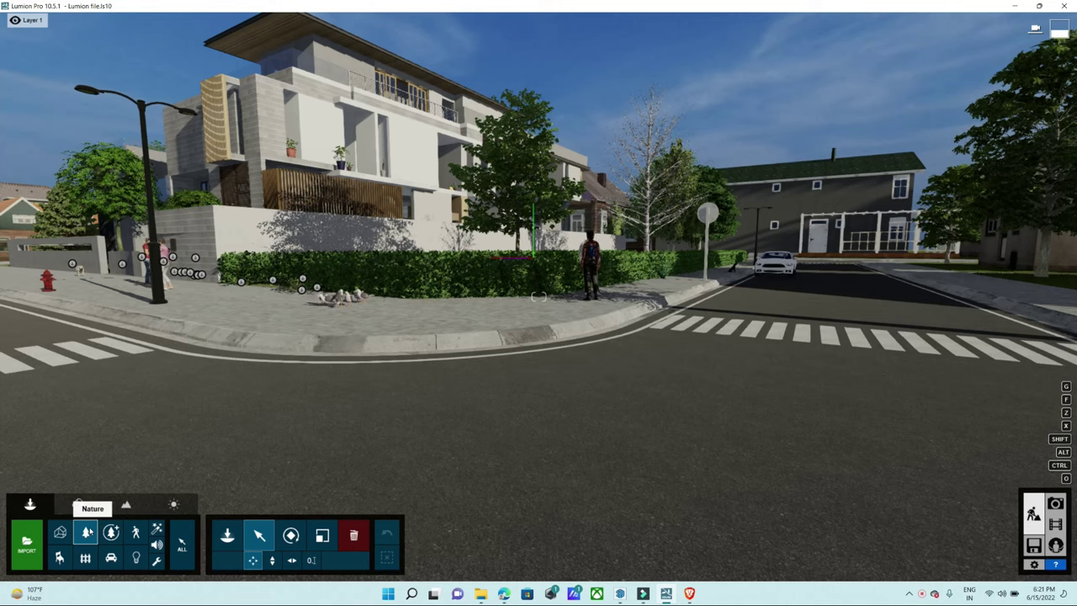
- Scatter a leaf area on the road, reshaping it toward the crosswalk
{"action": "left_click", "coordinate": [87, 532]}
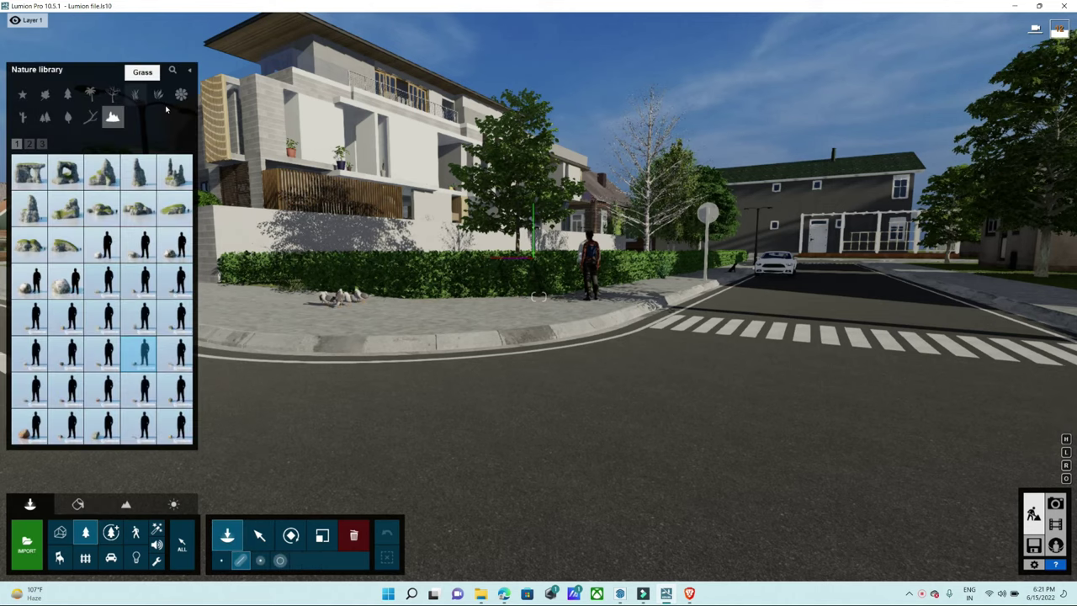
{"action": "left_click", "coordinate": [68, 119]}
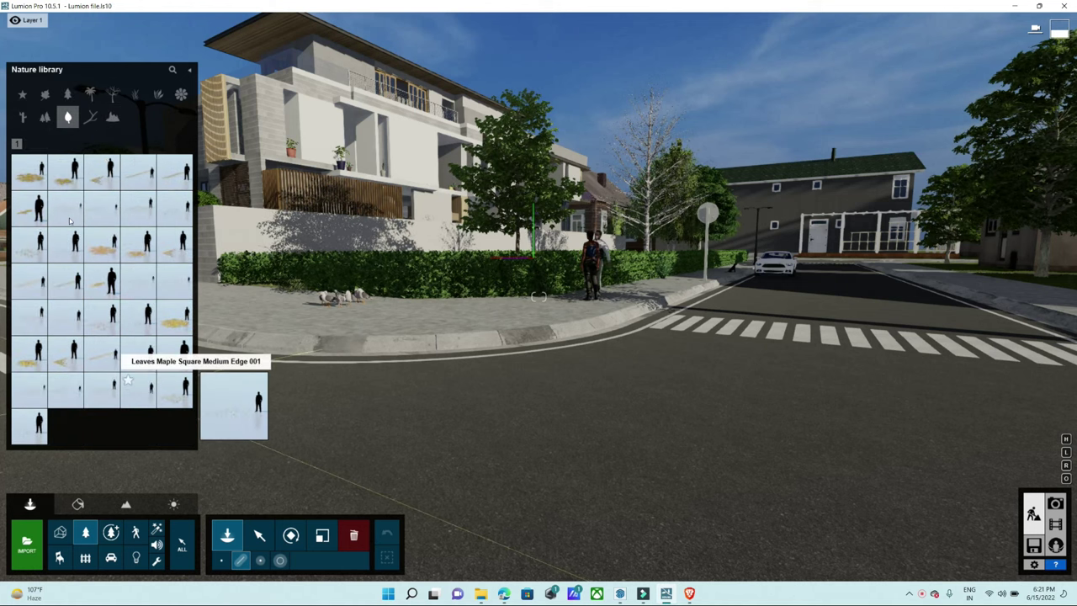
{"action": "left_click", "coordinate": [101, 207]}
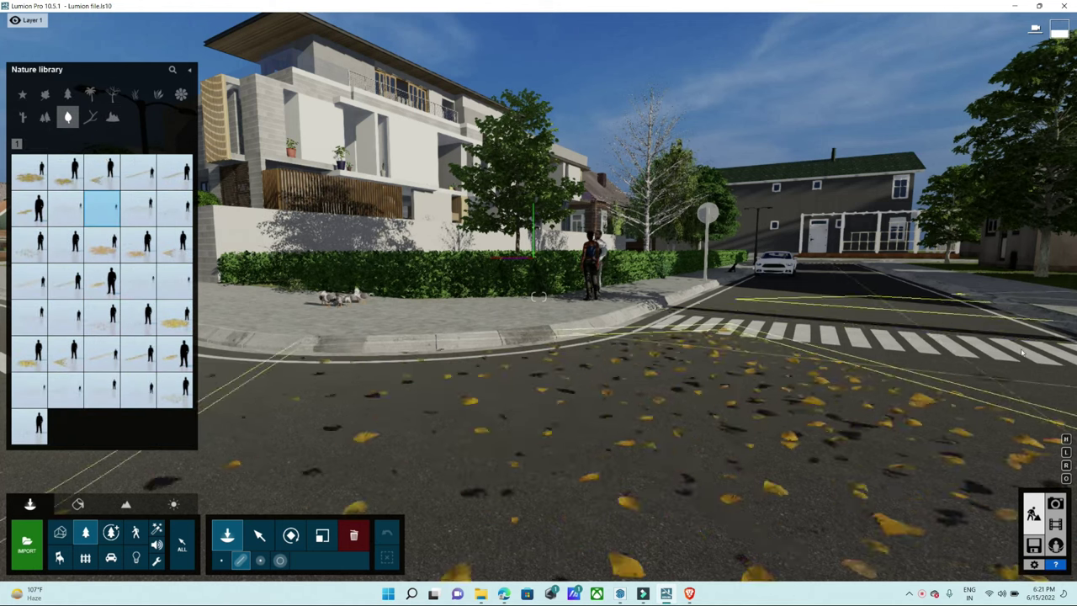
{"action": "left_click", "coordinate": [954, 321]}
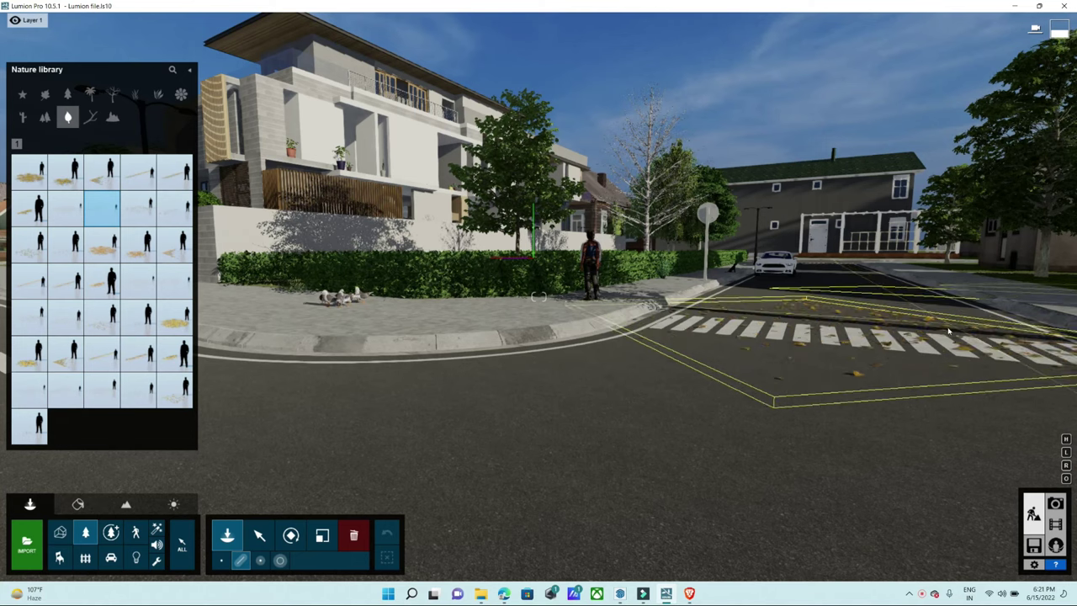
{"action": "left_click_drag", "start_coordinate": [889, 291], "coordinate": [905, 343]}
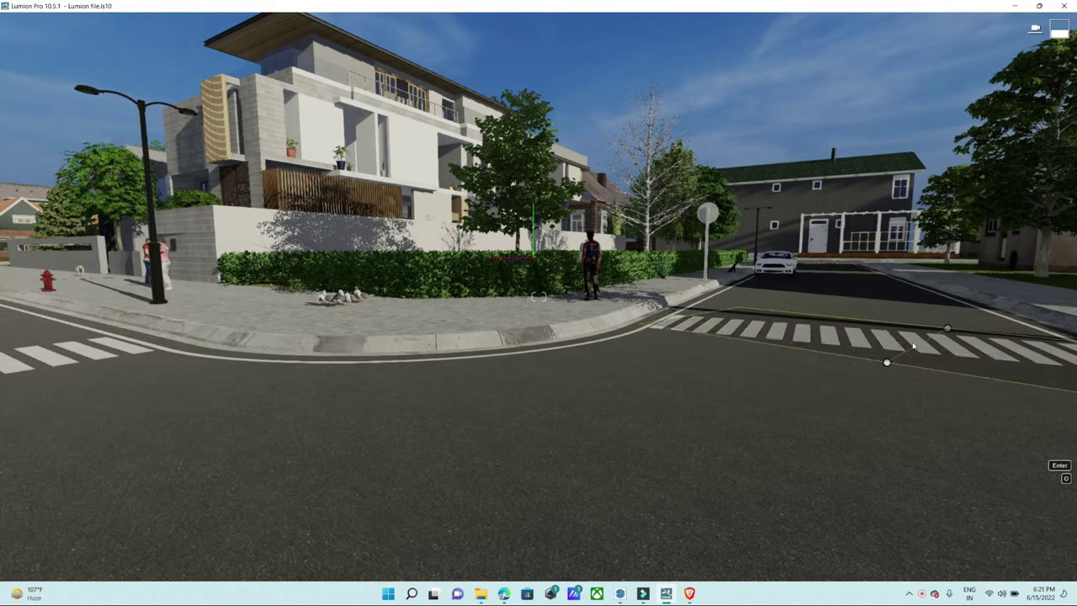
{"action": "key", "text": "Return"}
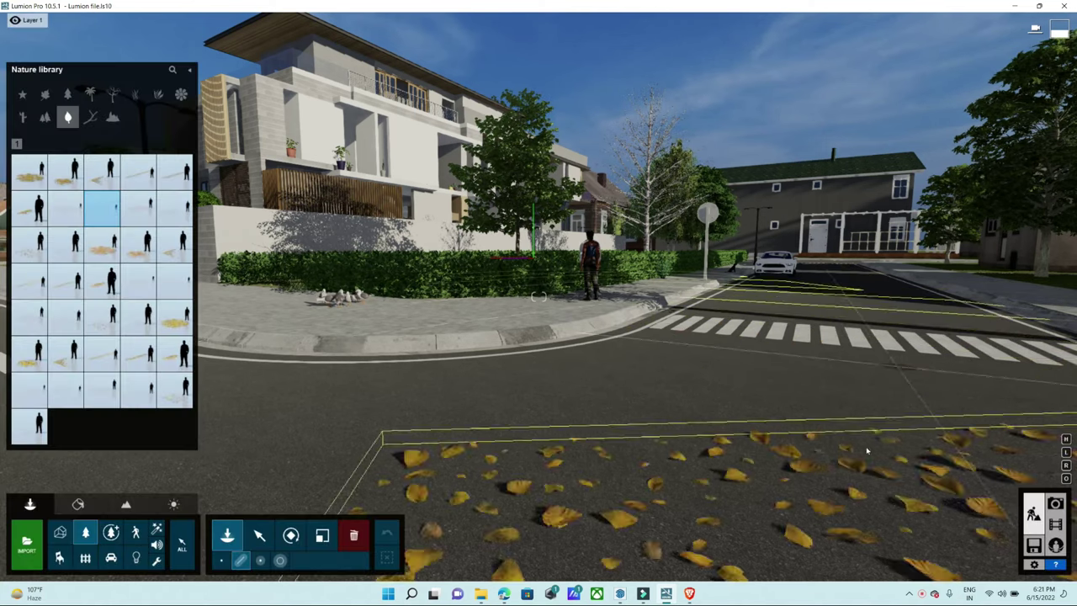
- Add leaves on the crosswalk and a dense Leaves Birch Square Large 001 layer on the street
{"action": "left_click", "coordinate": [224, 560]}
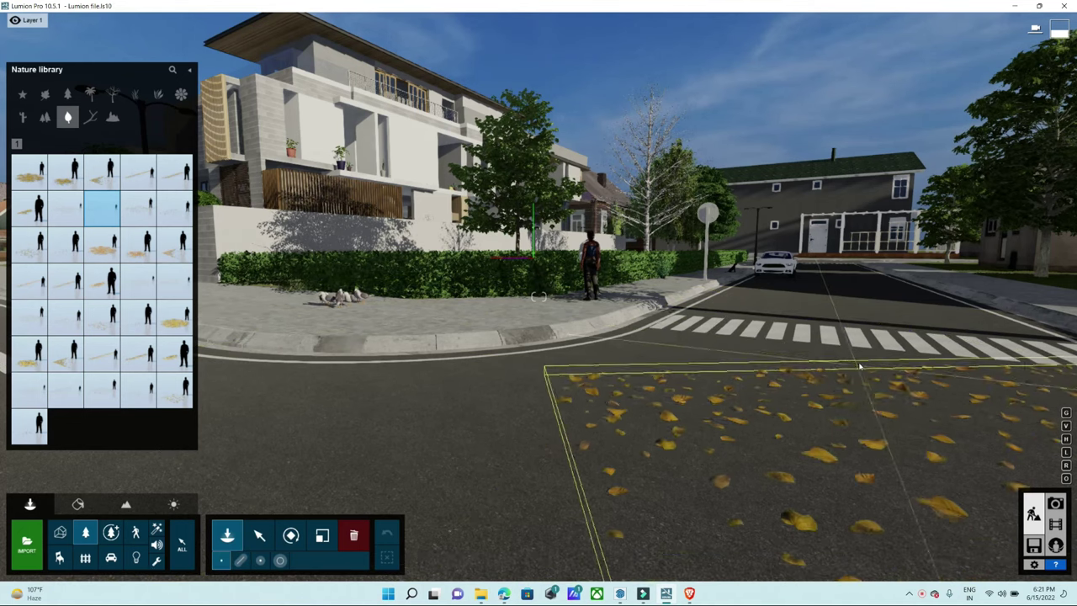
{"action": "left_click", "coordinate": [789, 305]}
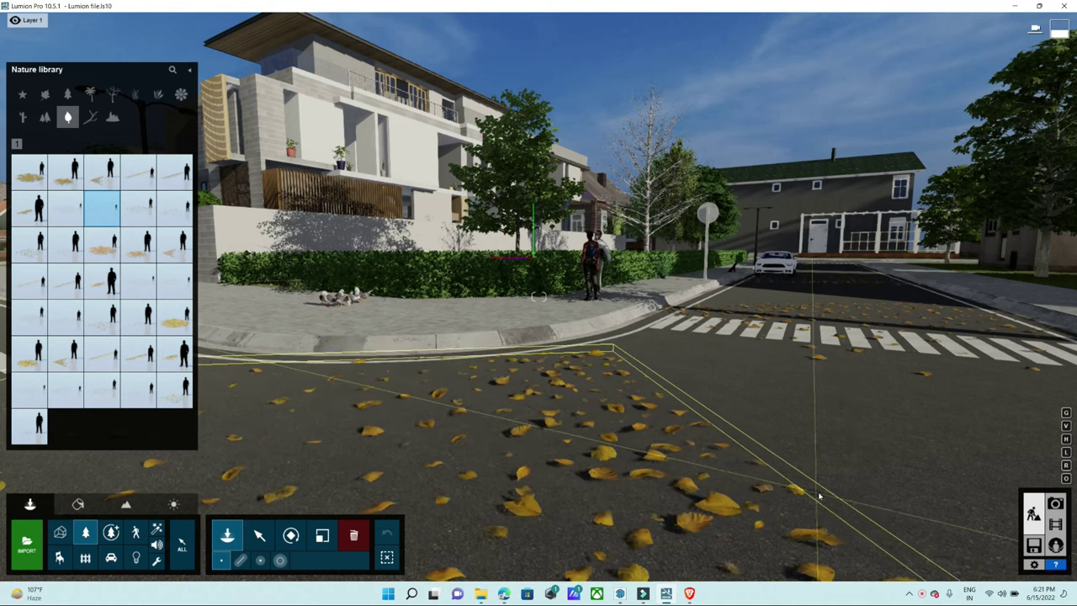
{"action": "right_click_drag", "start_coordinate": [732, 456], "coordinate": [417, 303]}
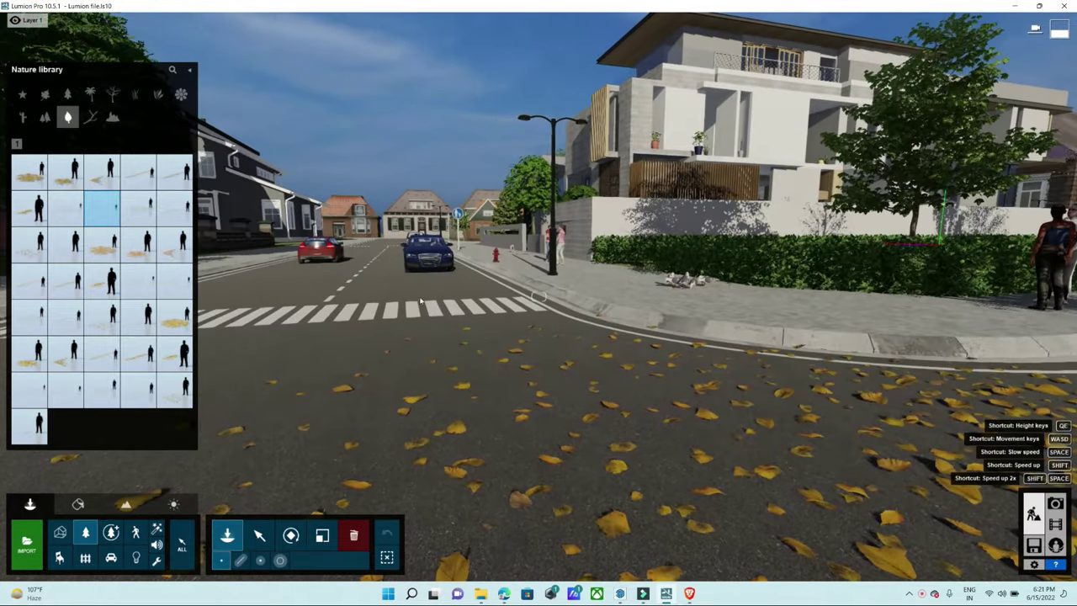
{"action": "mouse_move", "coordinate": [417, 303]}
{"action": "right_mouse_down"}
{"action": "mouse_move", "coordinate": [640, 307]}
{"action": "mouse_move", "coordinate": [665, 387]}
{"action": "right_mouse_up"}
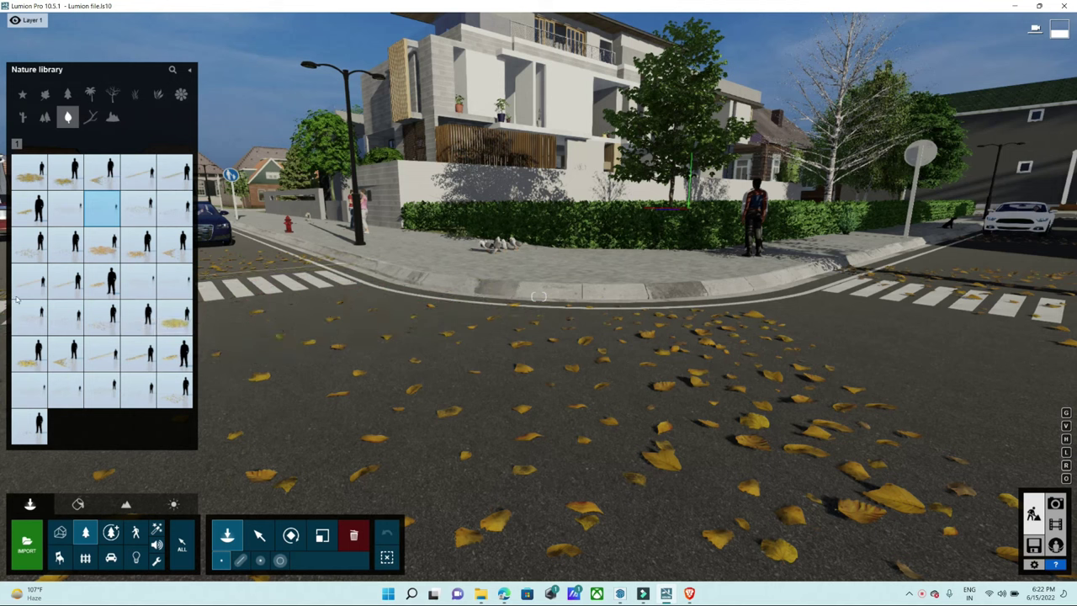
{"action": "left_click", "coordinate": [74, 224]}
{"action": "left_click", "coordinate": [521, 435]}
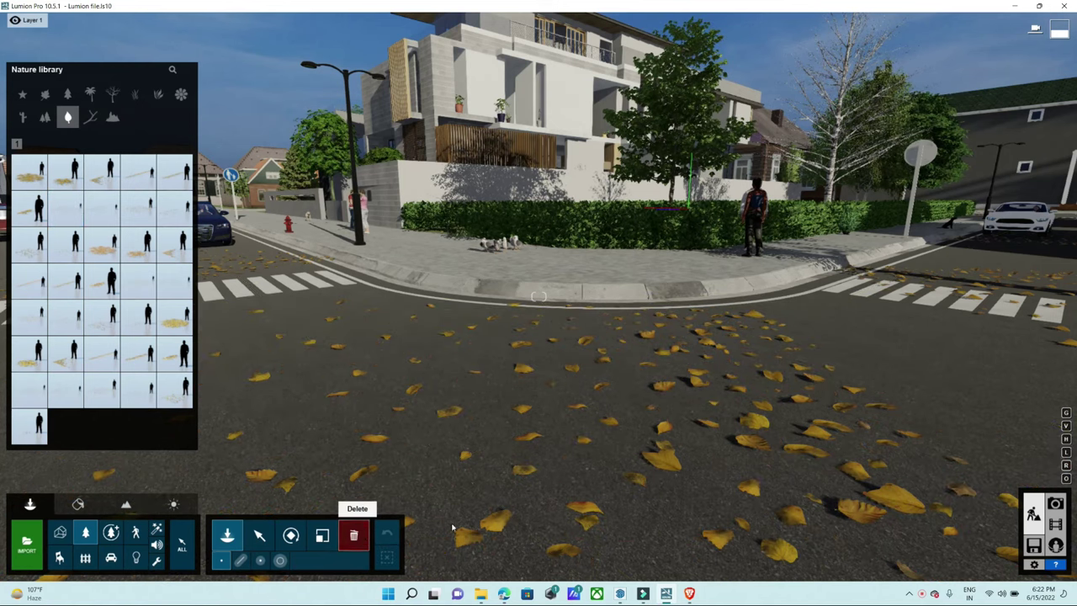
- Fly above the intersection, delete the leaf cluster on the road, and pull back to view the corner
{"action": "key", "text": "w"}
{"action": "right_click_drag", "start_coordinate": [589, 101], "coordinate": [642, 120]}
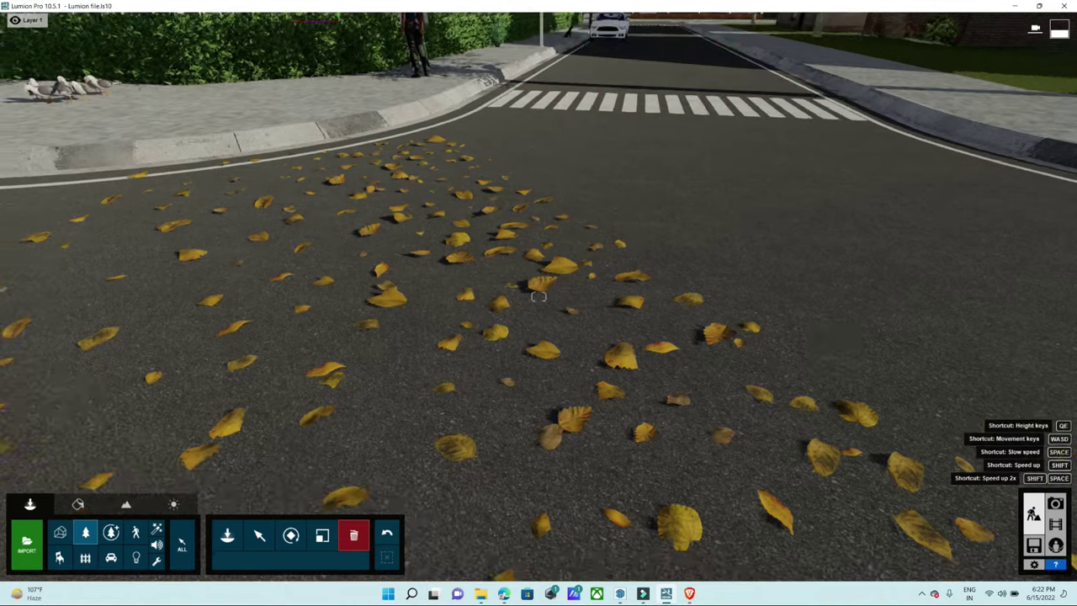
{"action": "right_click_drag", "start_coordinate": [741, 227], "coordinate": [459, 341]}
{"action": "key", "text": "q"}
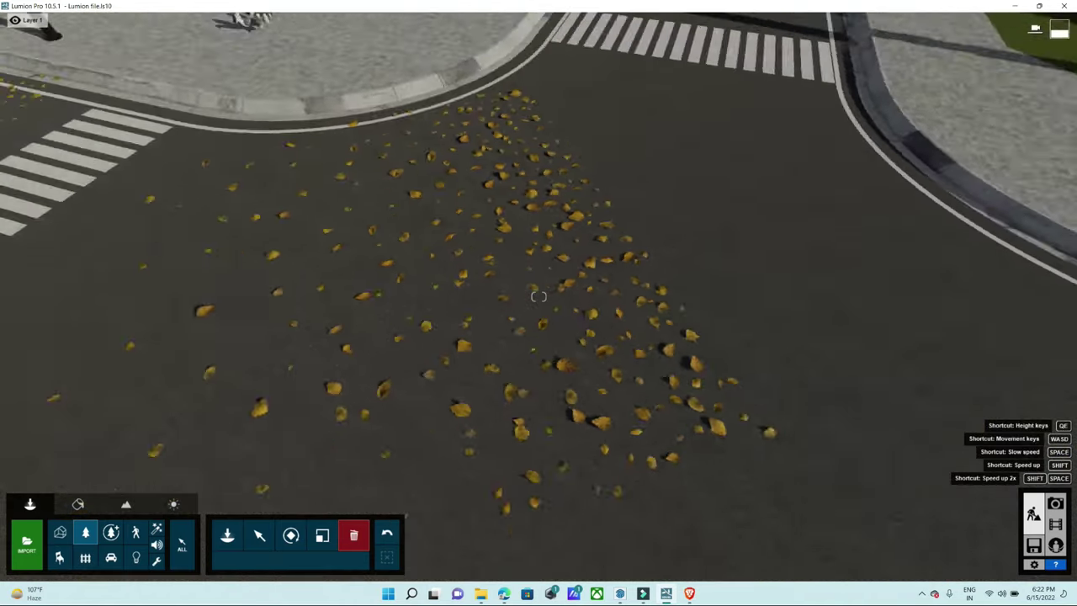
{"action": "key", "text": "ctrl"}
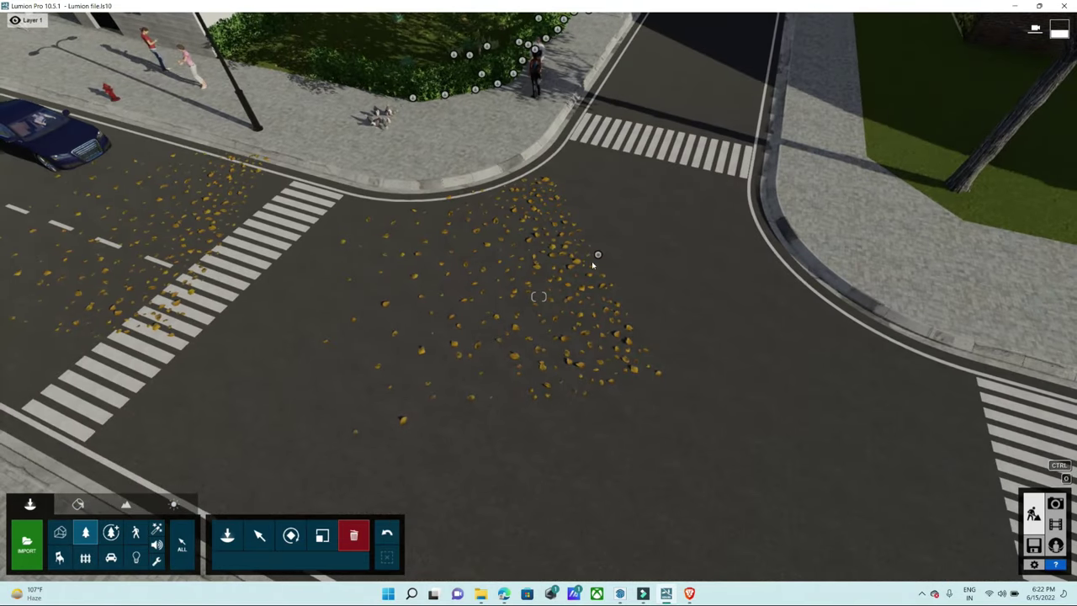
{"action": "key", "text": "Delete"}
{"action": "right_click_drag", "start_coordinate": [594, 319], "coordinate": [410, 242]}
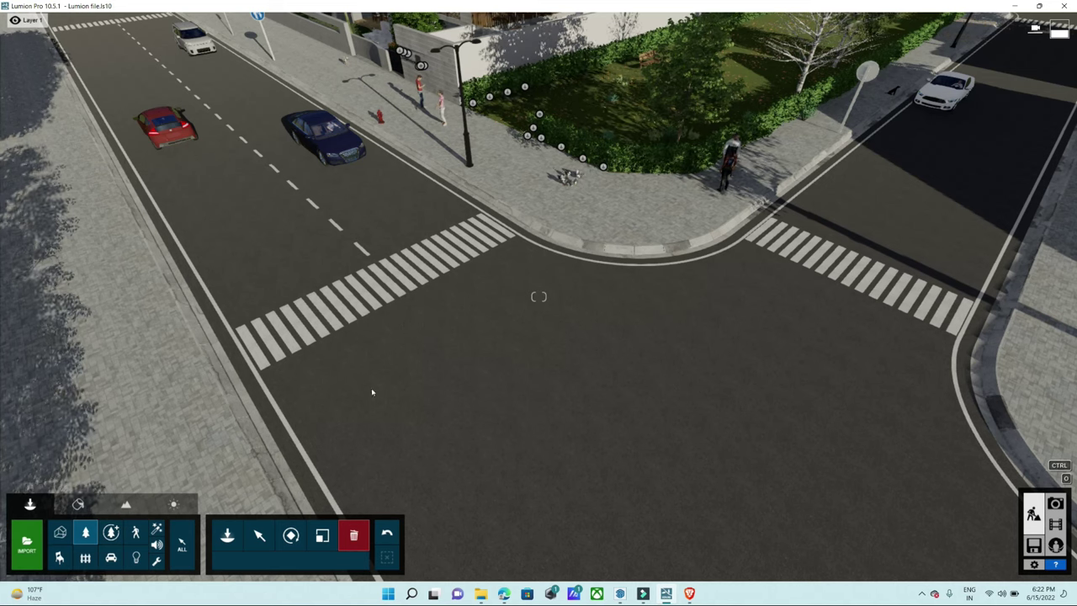
- Try several Nature library leaves items, from Maple Square Large 001 to a birch leaves scatter
{"action": "left_click", "coordinate": [227, 535]}
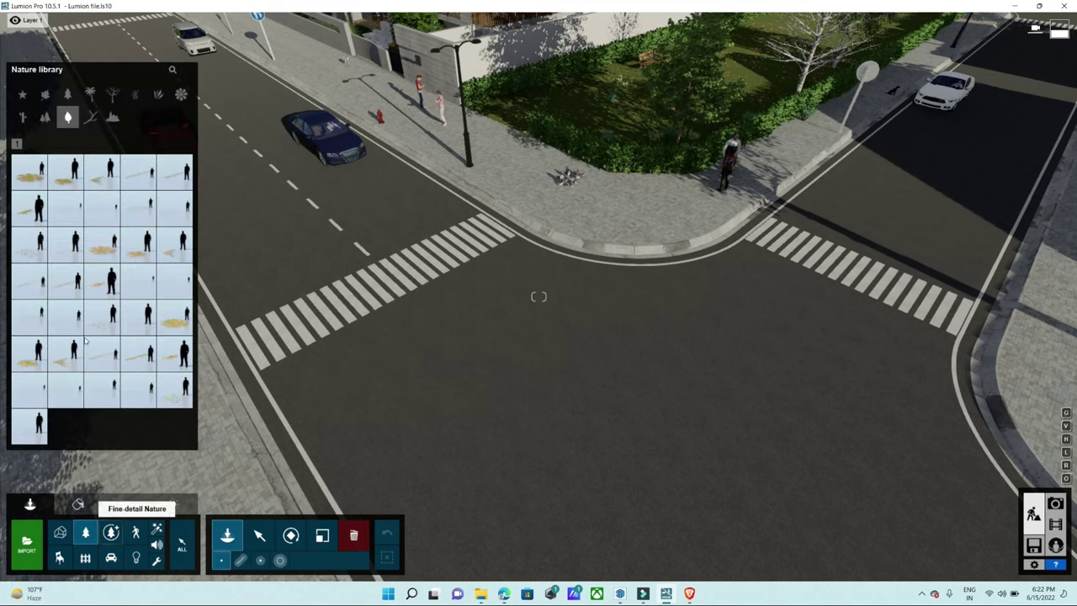
{"action": "left_click", "coordinate": [35, 392]}
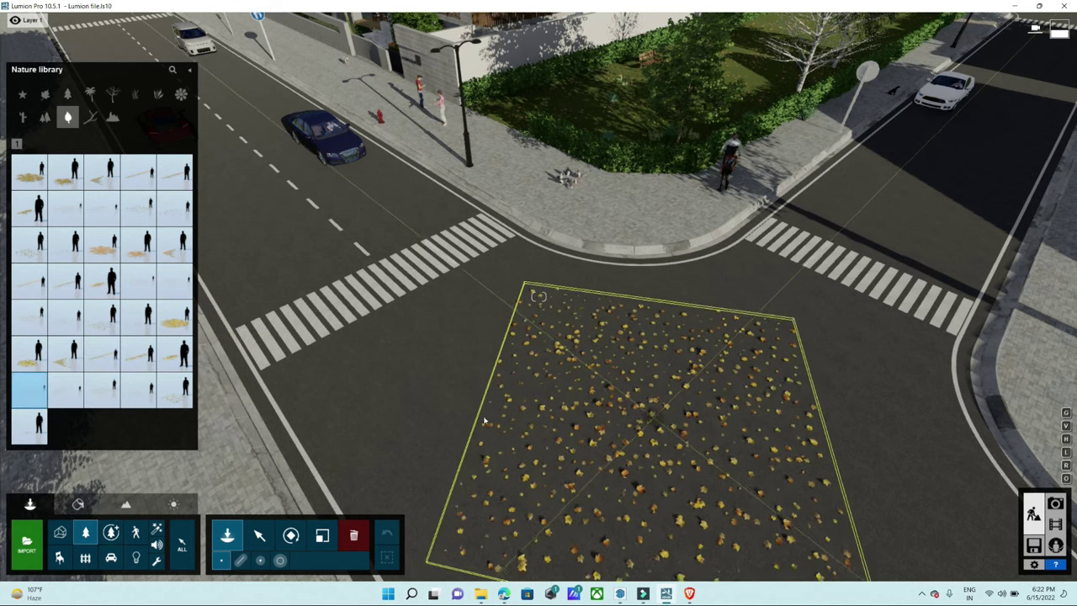
{"action": "left_click", "coordinate": [141, 396]}
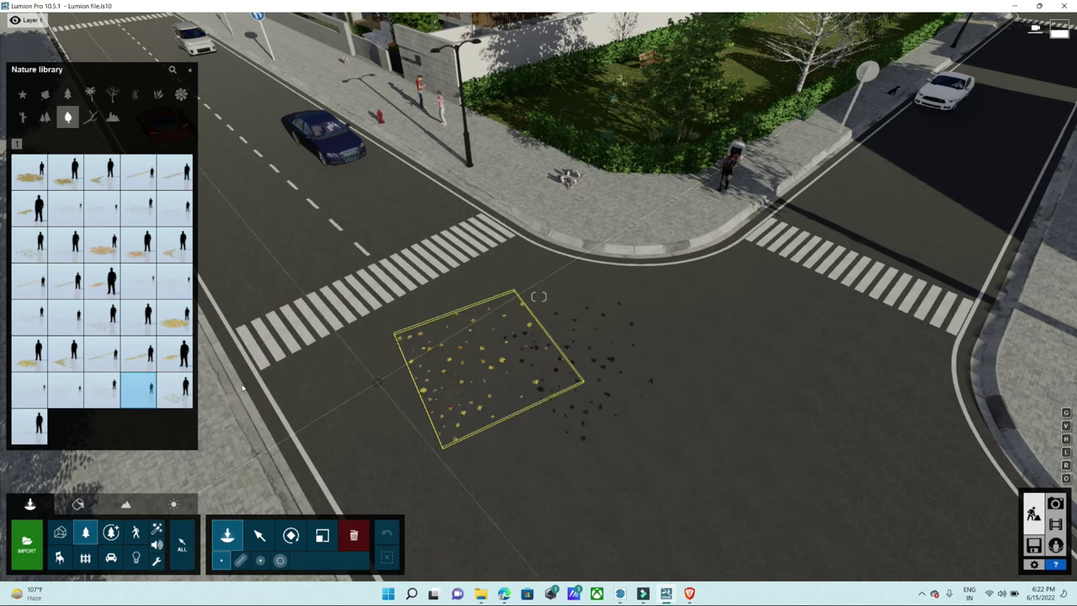
{"action": "left_click", "coordinate": [185, 395]}
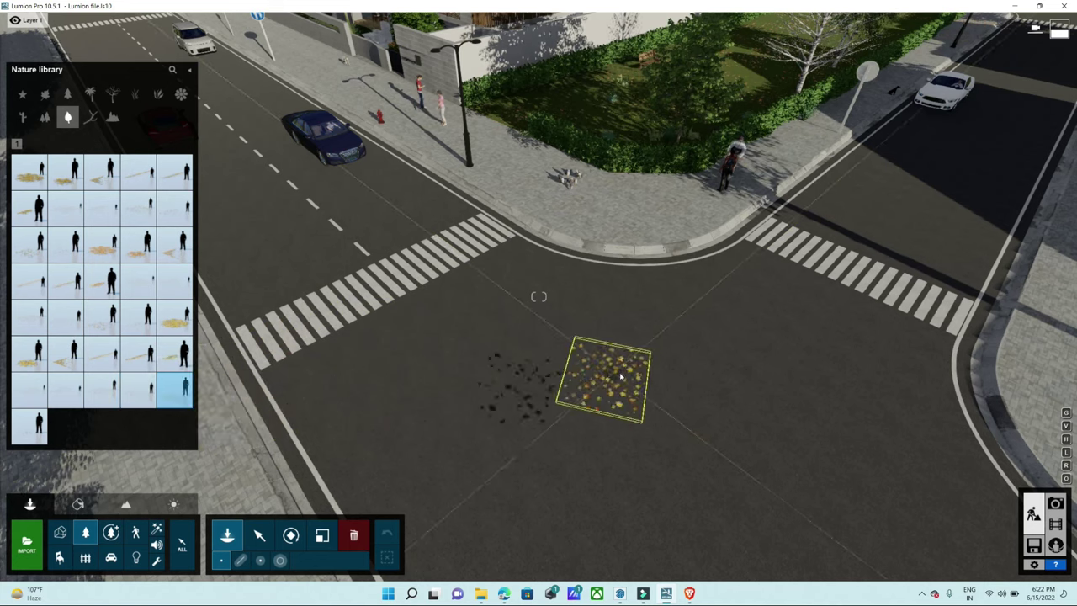
{"action": "left_click", "coordinate": [29, 428]}
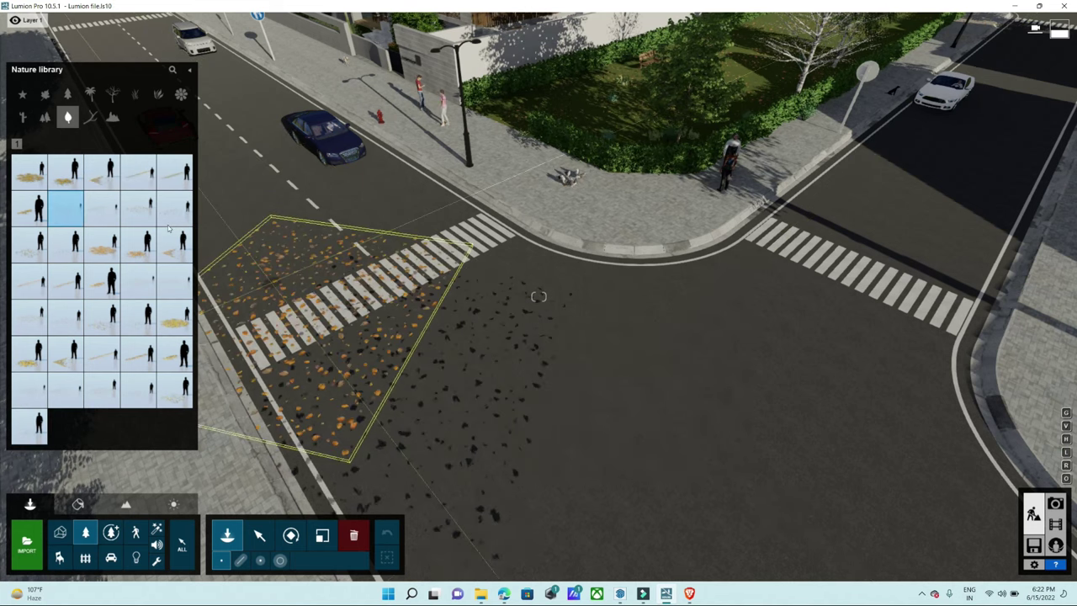
{"action": "left_click", "coordinate": [101, 208]}
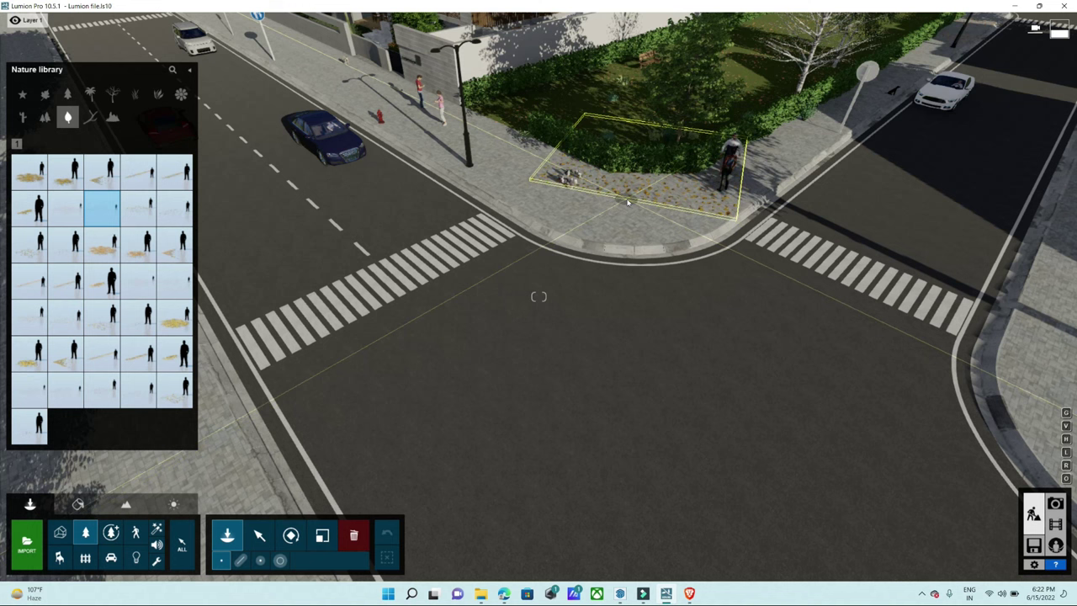
- Rotate the leaf area to fit the corner and place leaf piles on the sidewalks and road
{"action": "key", "text": "r"}
{"action": "mouse_move", "coordinate": [639, 227]}
{"action": "left_mouse_down"}
{"action": "mouse_move", "coordinate": [667, 161]}
{"action": "mouse_move", "coordinate": [614, 137]}
{"action": "left_mouse_up"}
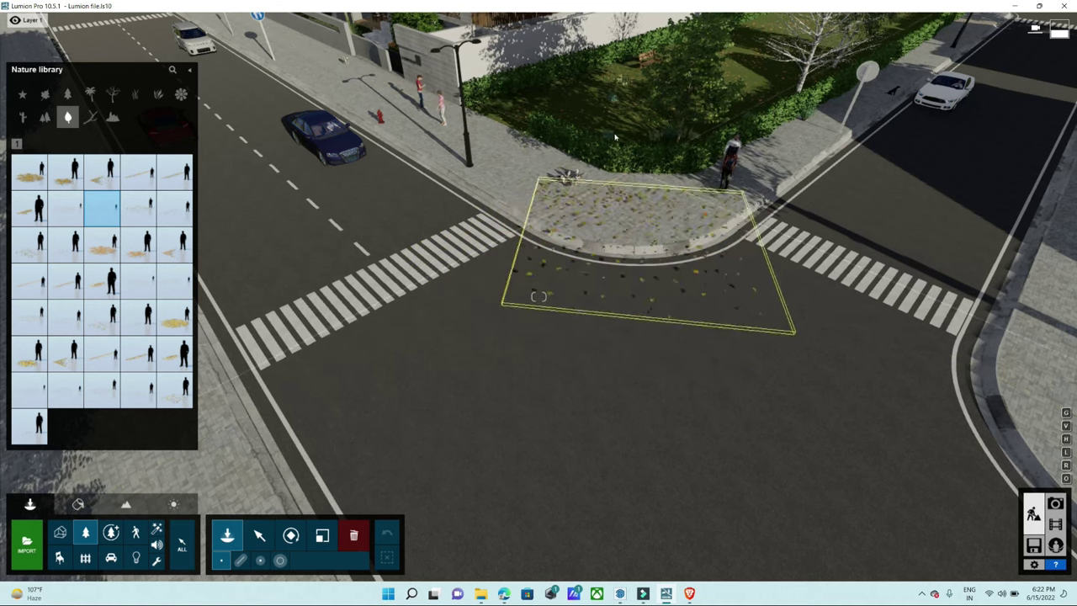
{"action": "left_click", "coordinate": [615, 145]}
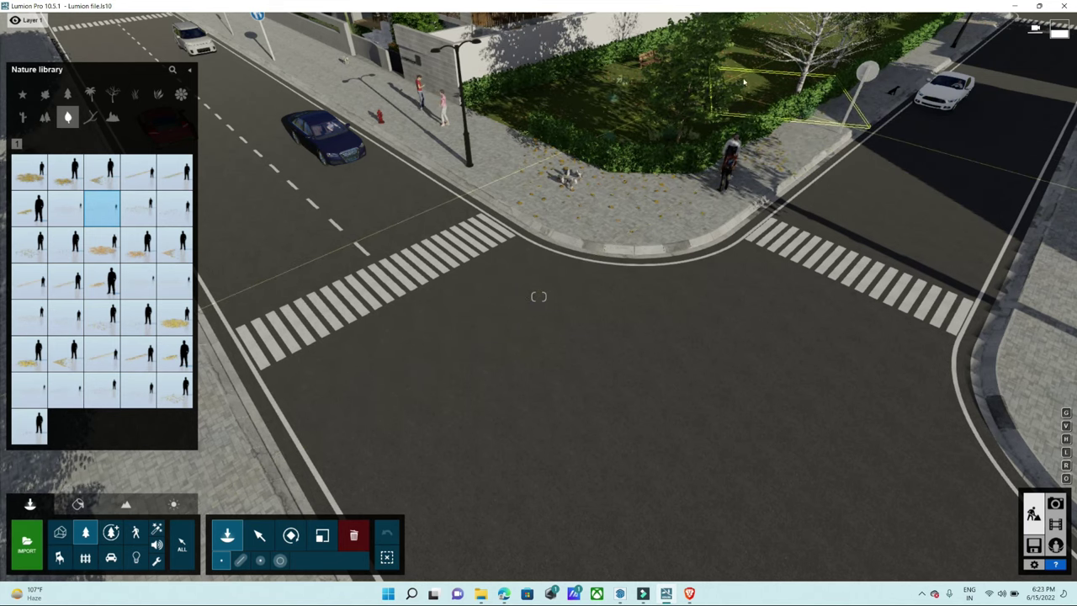
{"action": "left_click", "coordinate": [757, 319]}
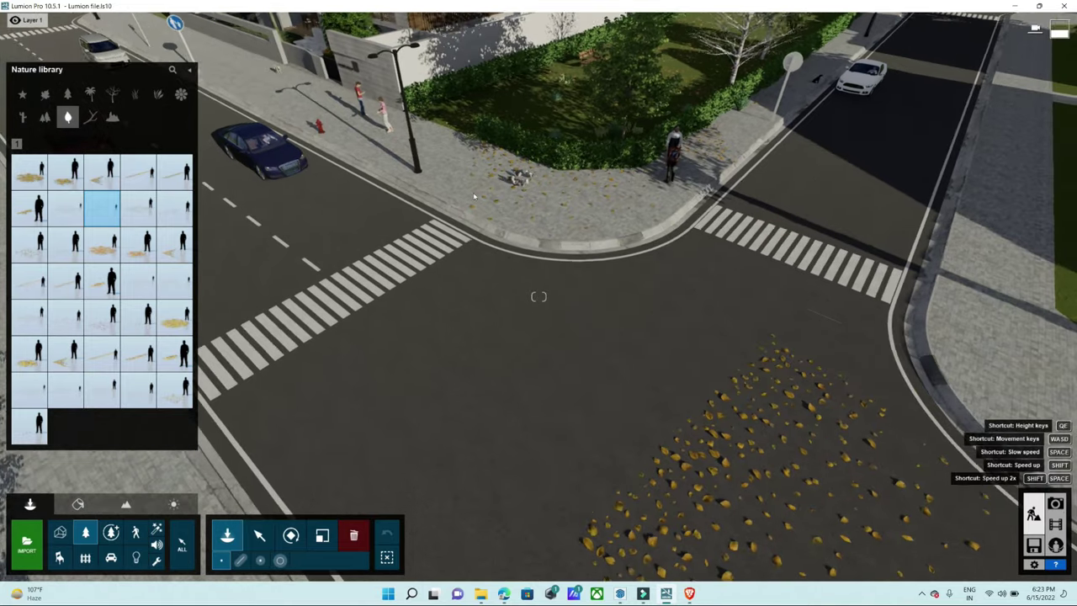
{"action": "right_click_drag", "start_coordinate": [473, 196], "coordinate": [471, 190]}
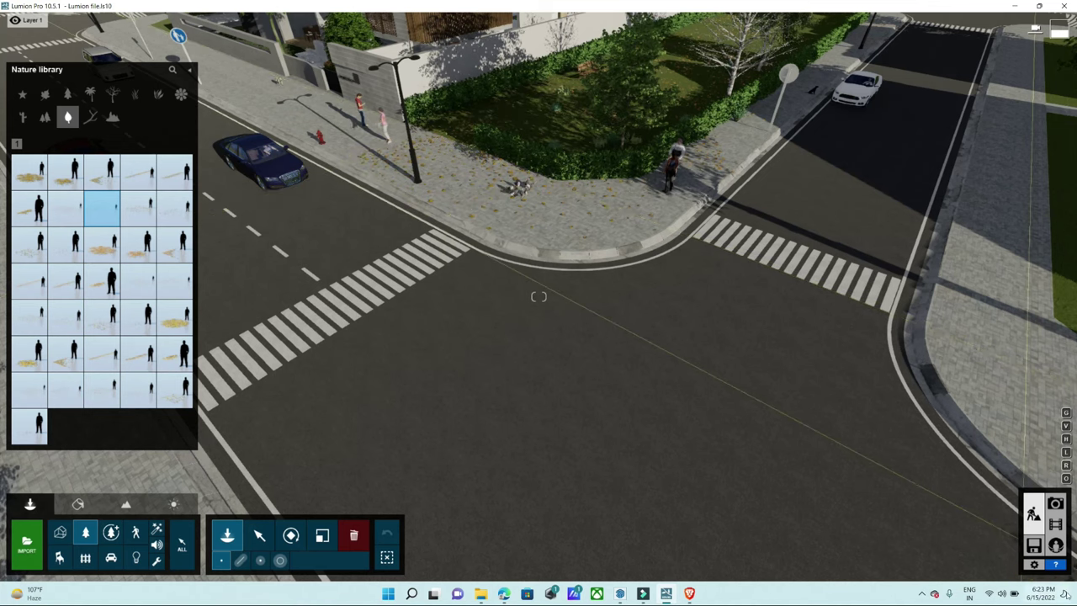
{"action": "left_click", "coordinate": [982, 379]}
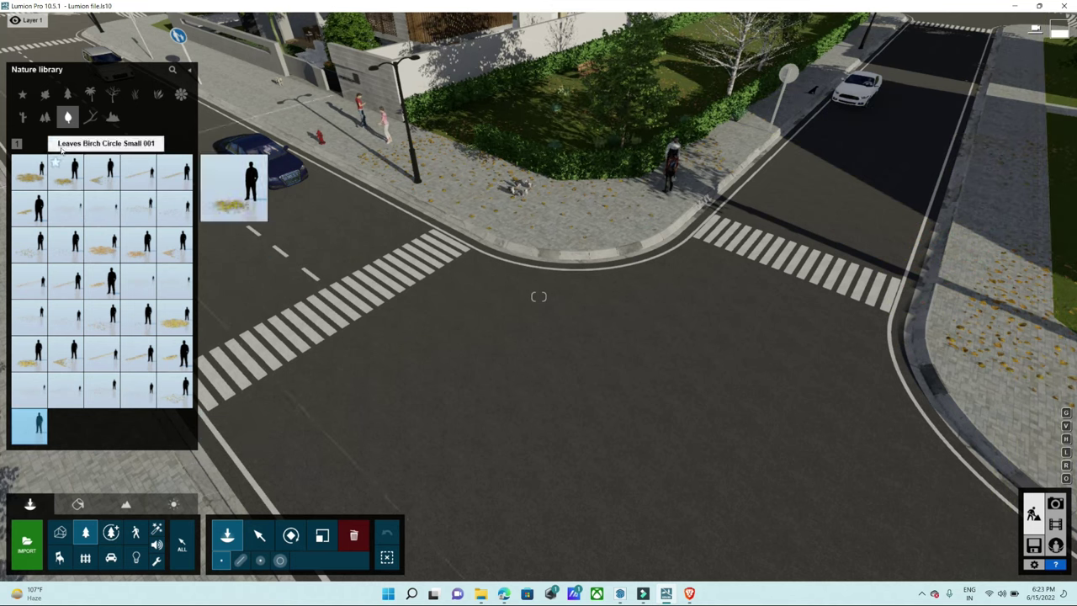
- Place small maple leaf patches on the road beside the crosswalk
{"action": "left_click", "coordinate": [65, 209]}
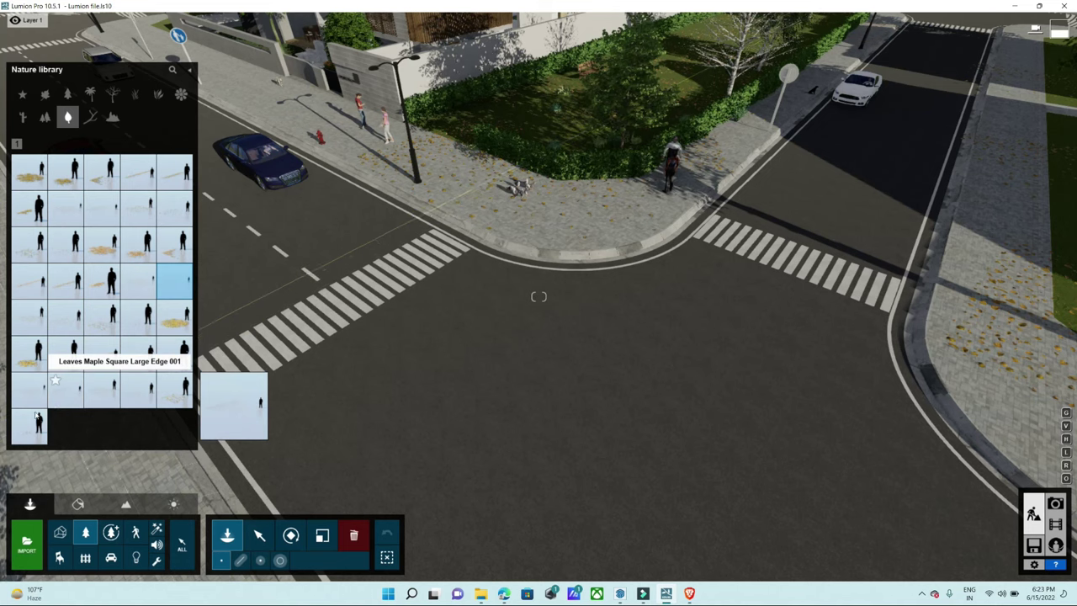
{"action": "left_click", "coordinate": [37, 418]}
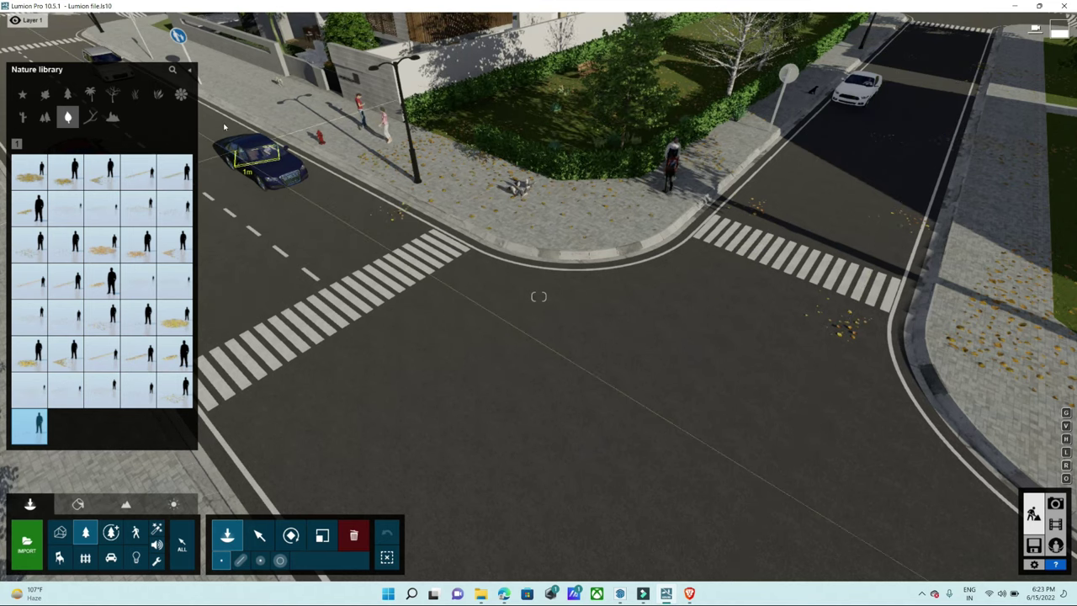
{"action": "scroll", "coordinate": [357, 256], "scroll_direction": "down", "scroll_amount": 5}
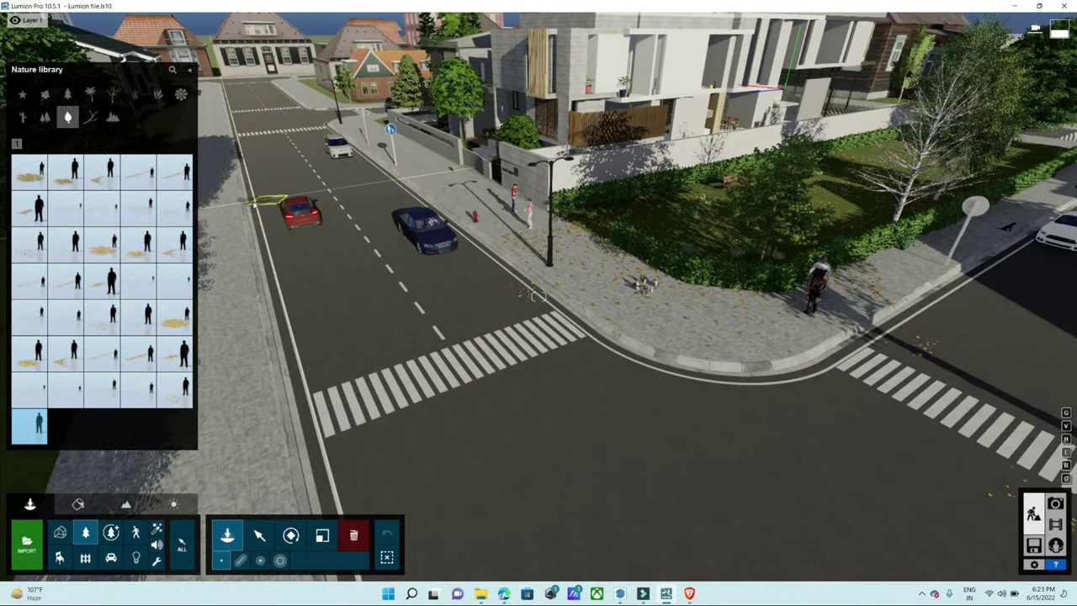
{"action": "left_click", "coordinate": [307, 392]}
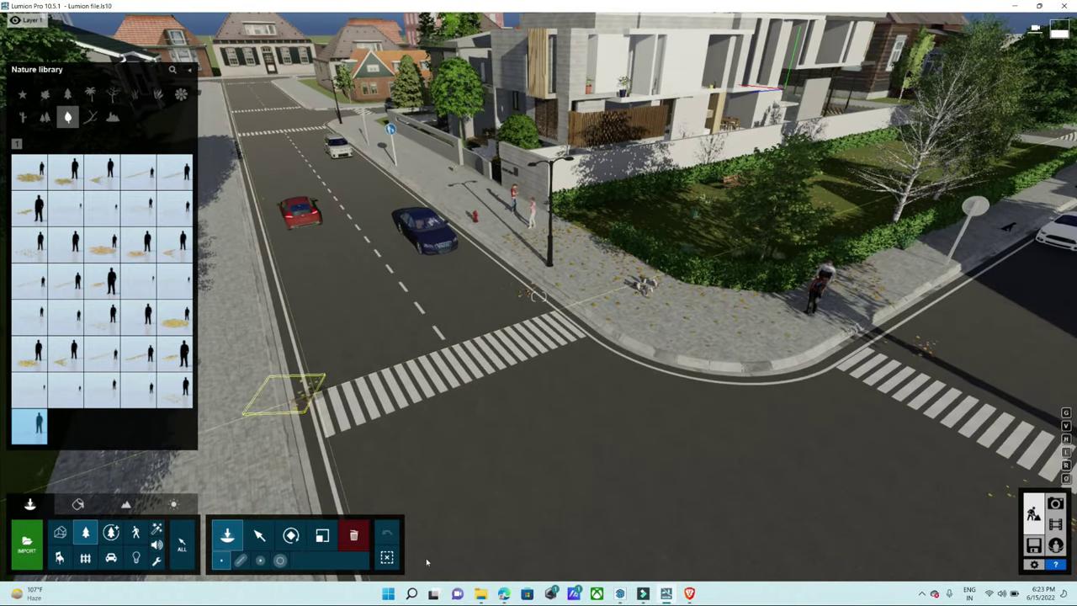
{"action": "left_click", "coordinate": [462, 570]}
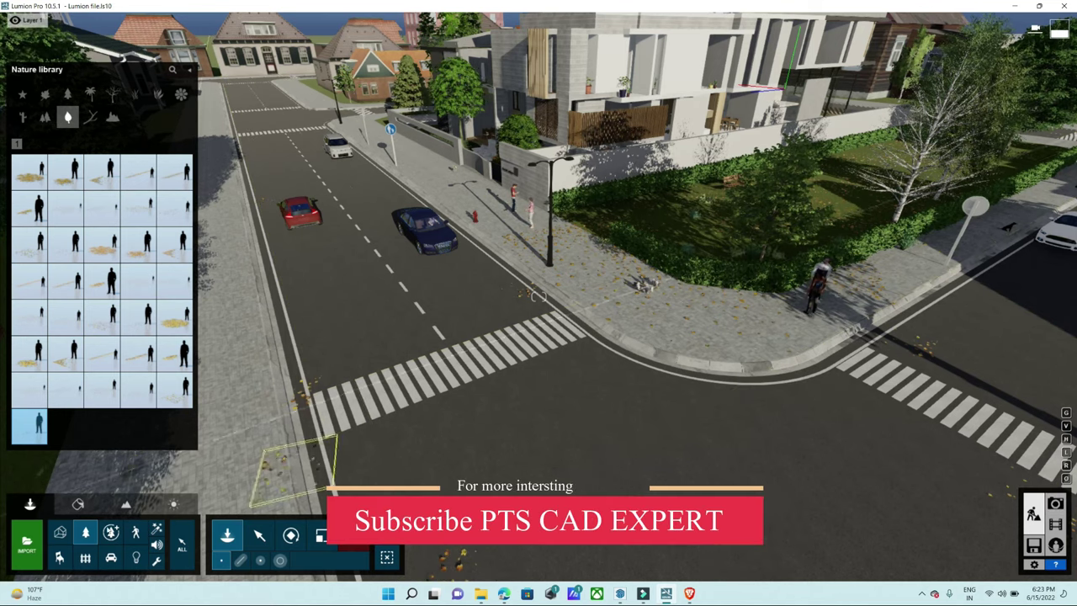
- Select the placed road leaves and orbit to street level toward the house's left side
{"action": "left_click", "coordinate": [259, 535]}
{"action": "right_click_drag", "start_coordinate": [259, 535], "coordinate": [259, 564]}
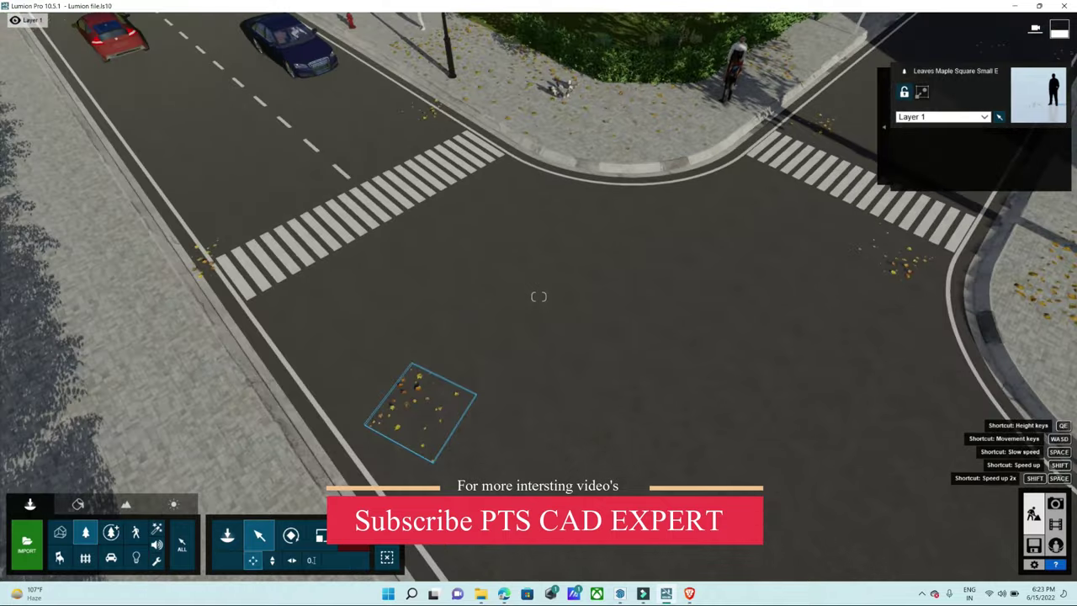
{"action": "right_click_drag", "start_coordinate": [539, 296], "coordinate": [539, 210]}
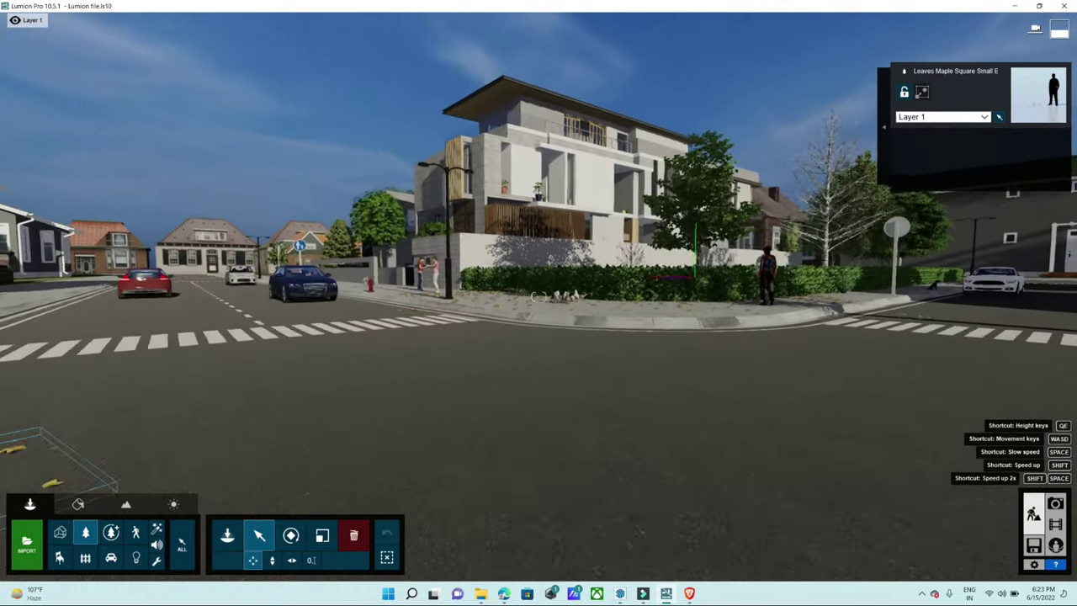
{"action": "mouse_move", "coordinate": [538, 303]}
{"action": "right_mouse_down"}
{"action": "mouse_move", "coordinate": [605, 303]}
{"action": "mouse_move", "coordinate": [555, 296]}
{"action": "right_mouse_up"}
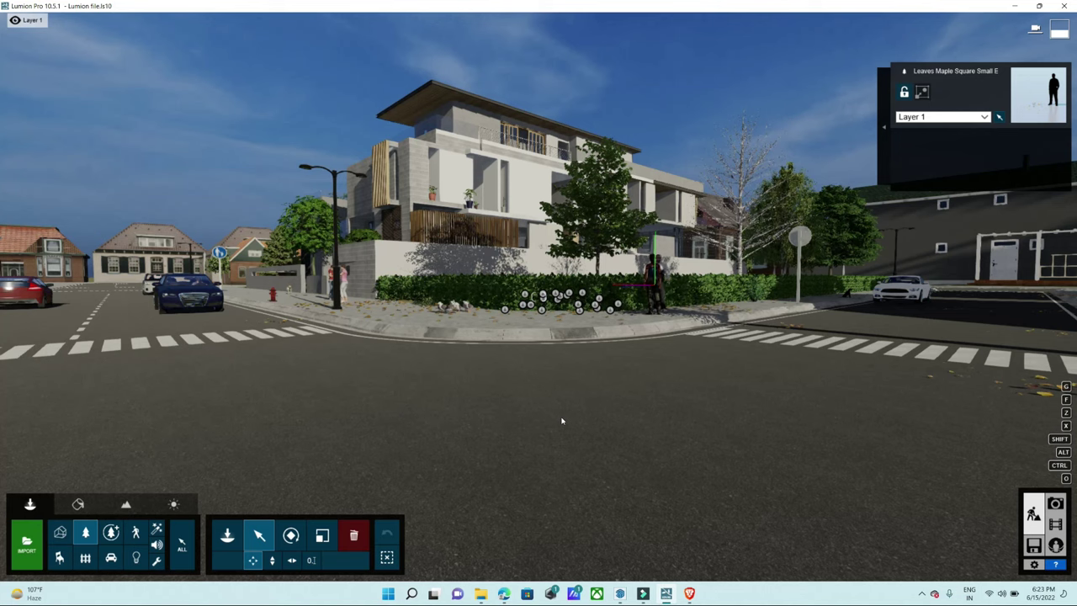
- Pick the road in the Material Editor, set Gloss and Reflectivity near zero and Relief to 1.4
{"action": "left_click", "coordinate": [77, 503]}
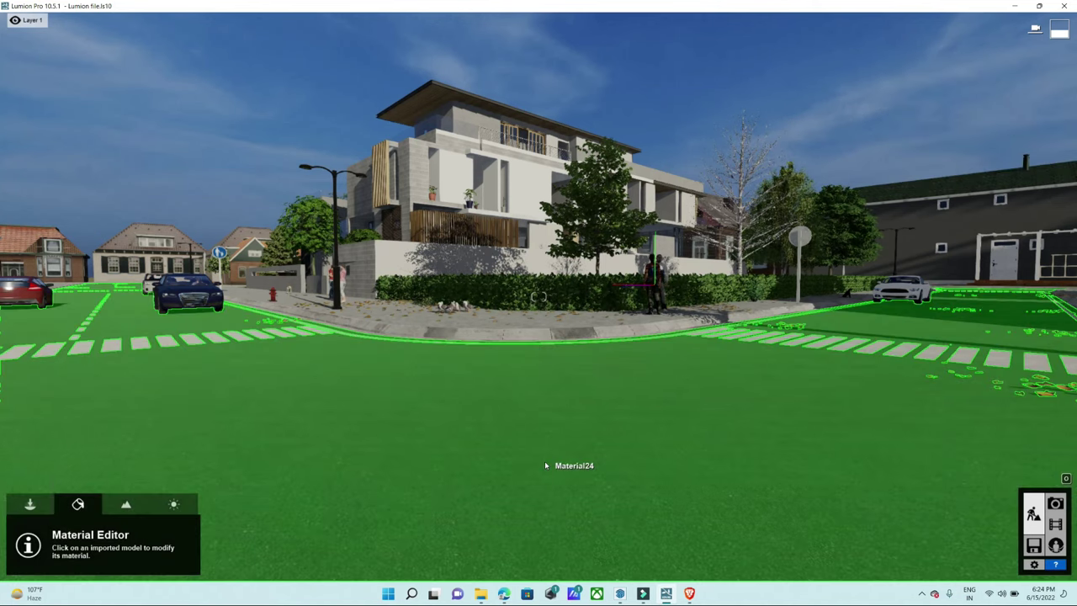
{"action": "left_click", "coordinate": [529, 523]}
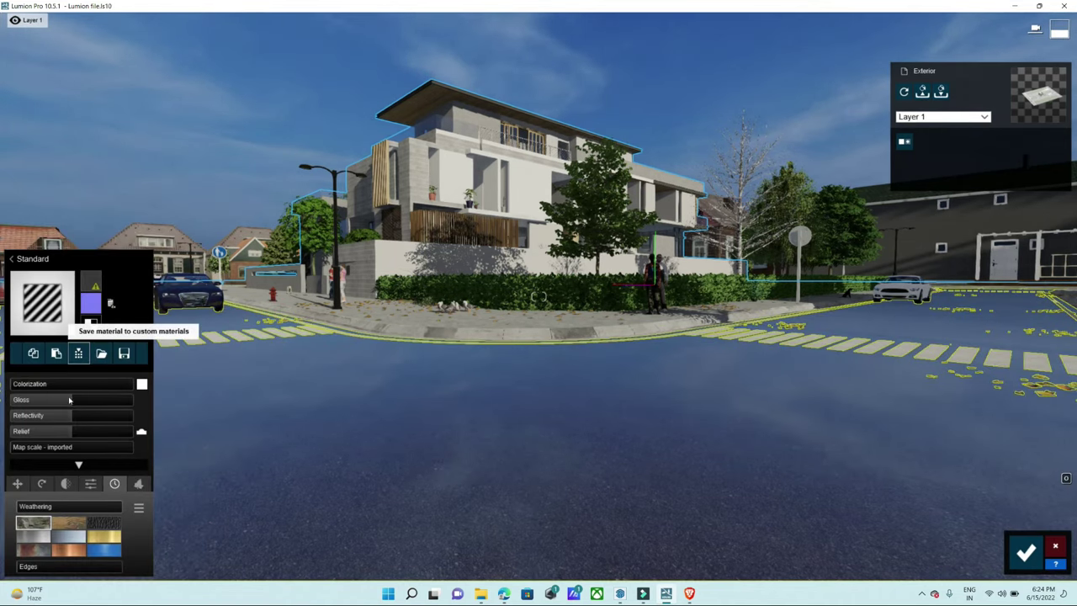
{"action": "left_click", "coordinate": [15, 400]}
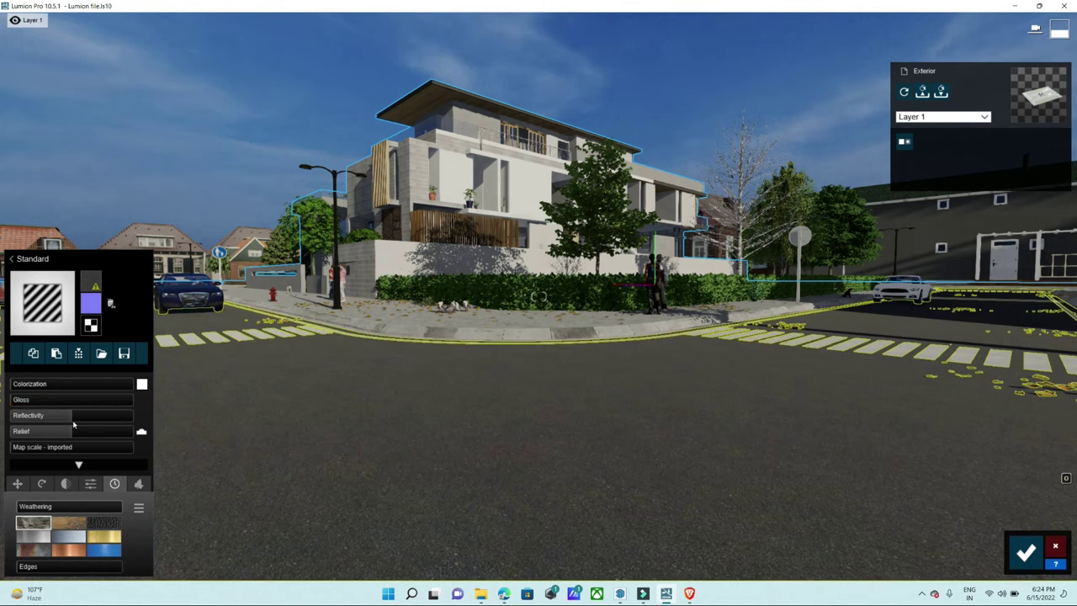
{"action": "left_click", "coordinate": [15, 416]}
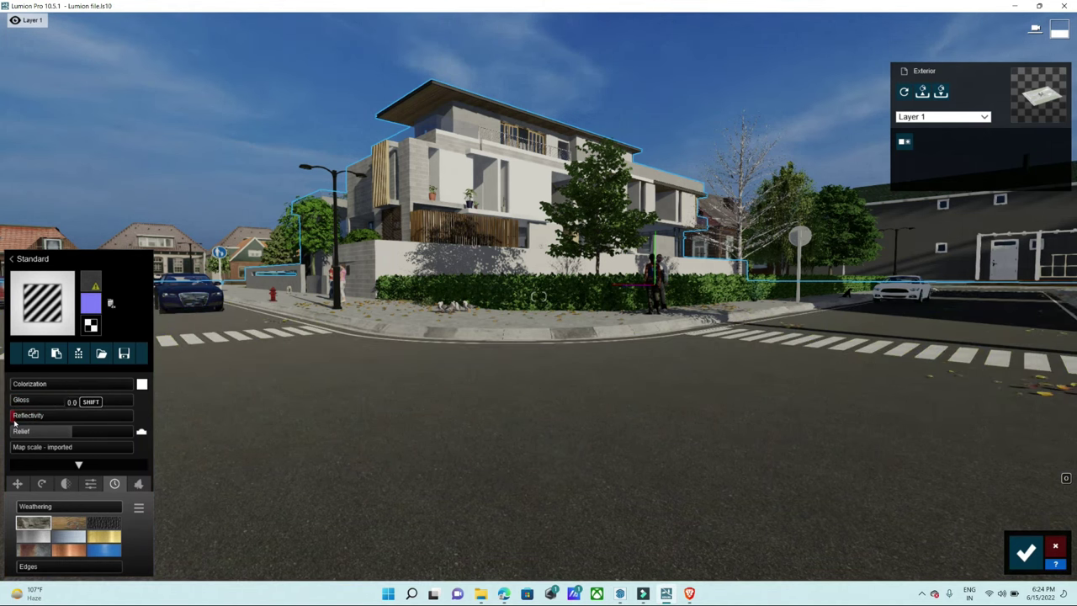
{"action": "left_click_drag", "start_coordinate": [74, 432], "coordinate": [149, 434]}
{"action": "mouse_move", "coordinate": [91, 282]}
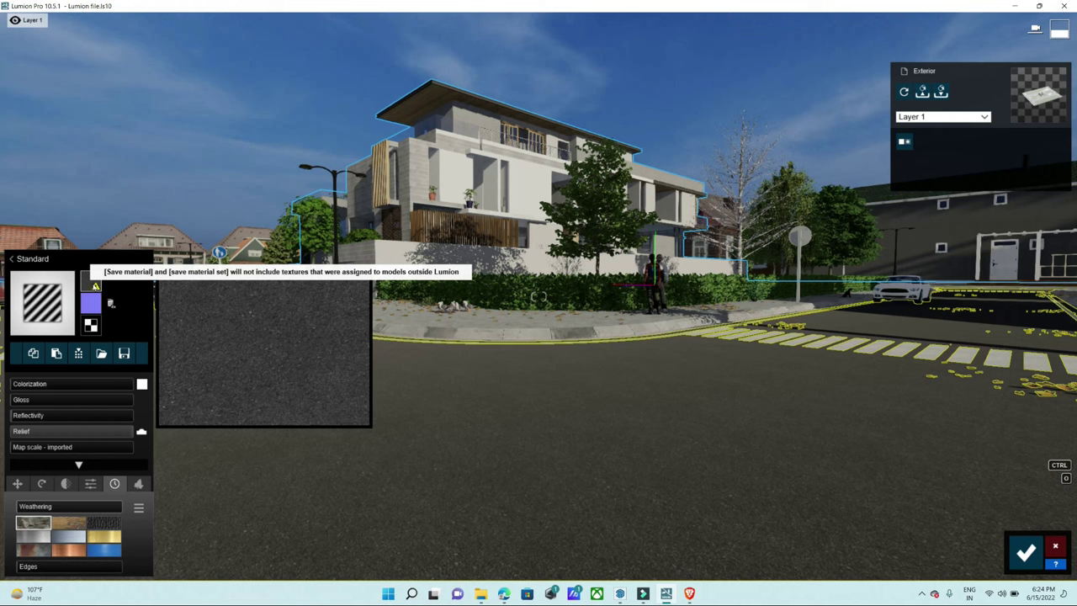
- Load a texture from the Desktop's Material folder as the road's colour map
{"action": "left_click", "coordinate": [91, 285]}
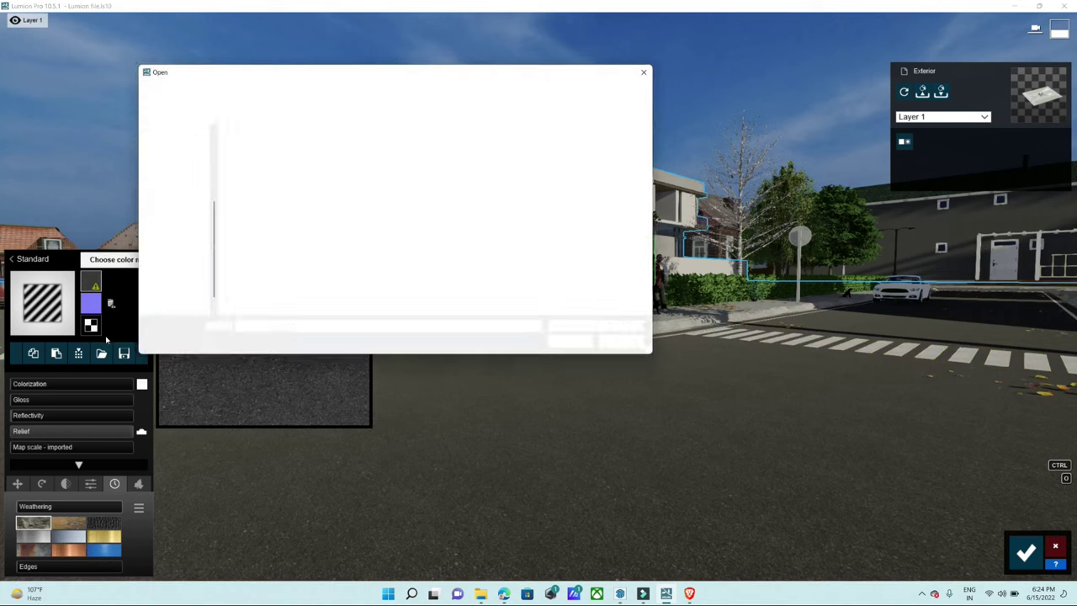
{"action": "left_click", "coordinate": [175, 190]}
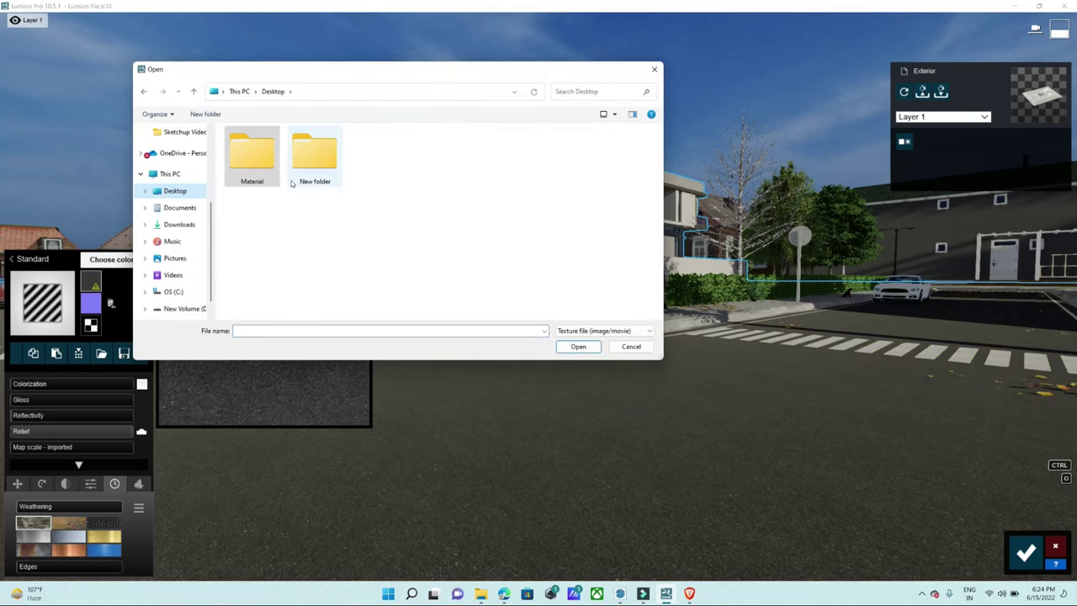
{"action": "double_click", "coordinate": [238, 167]}
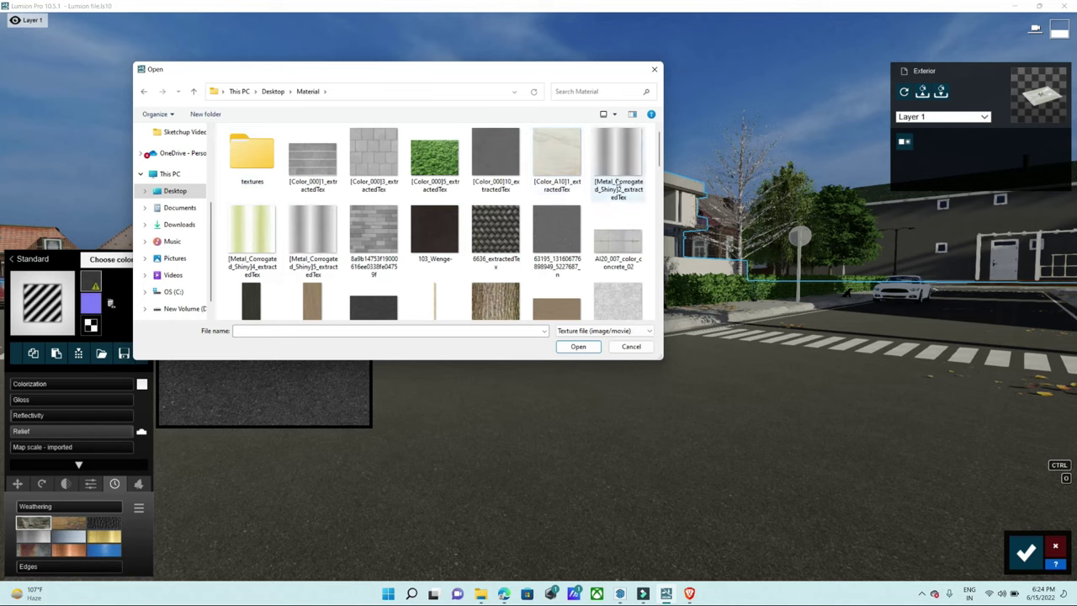
{"action": "left_click", "coordinate": [564, 229]}
{"action": "left_click", "coordinate": [585, 350]}
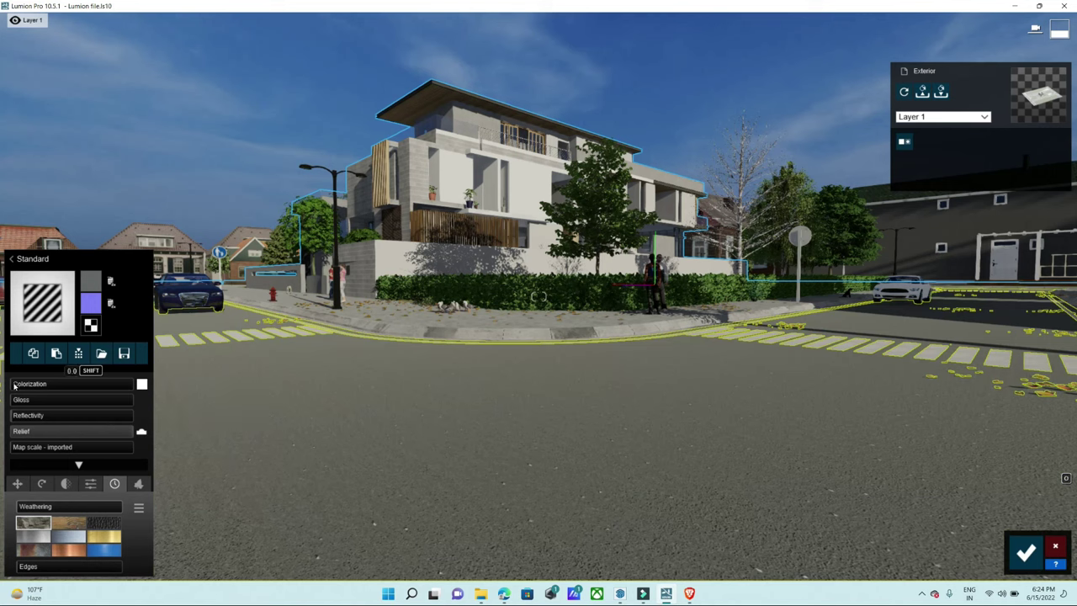
- Give the road a near-black colorization at 0.4 and save the material
{"action": "left_click", "coordinate": [141, 384]}
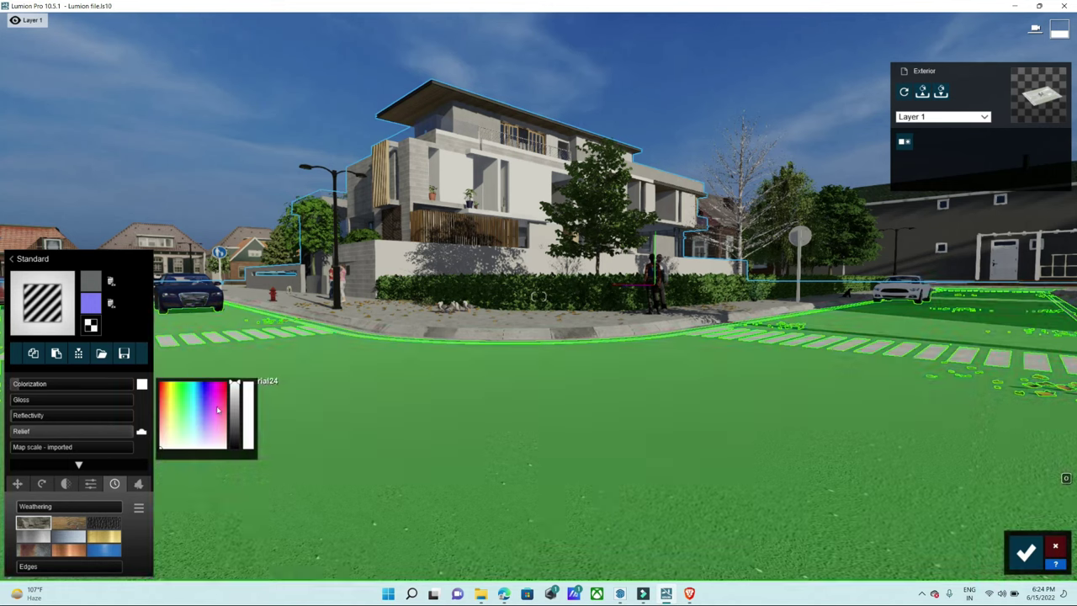
{"action": "left_click_drag", "start_coordinate": [235, 385], "coordinate": [239, 437]}
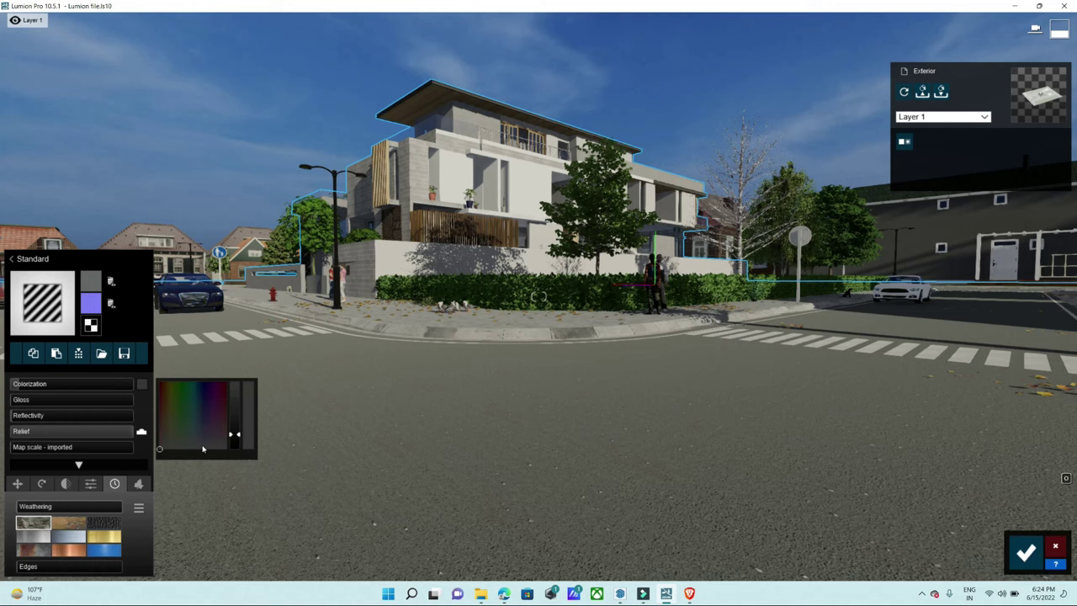
{"action": "left_click_drag", "start_coordinate": [28, 388], "coordinate": [62, 392]}
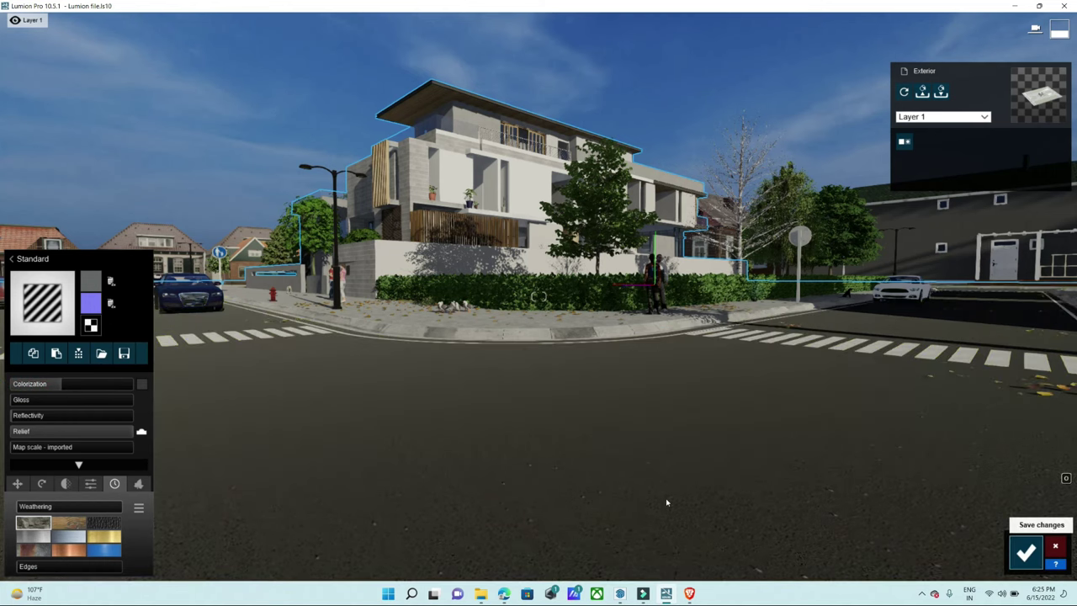
{"action": "left_click", "coordinate": [1025, 553]}
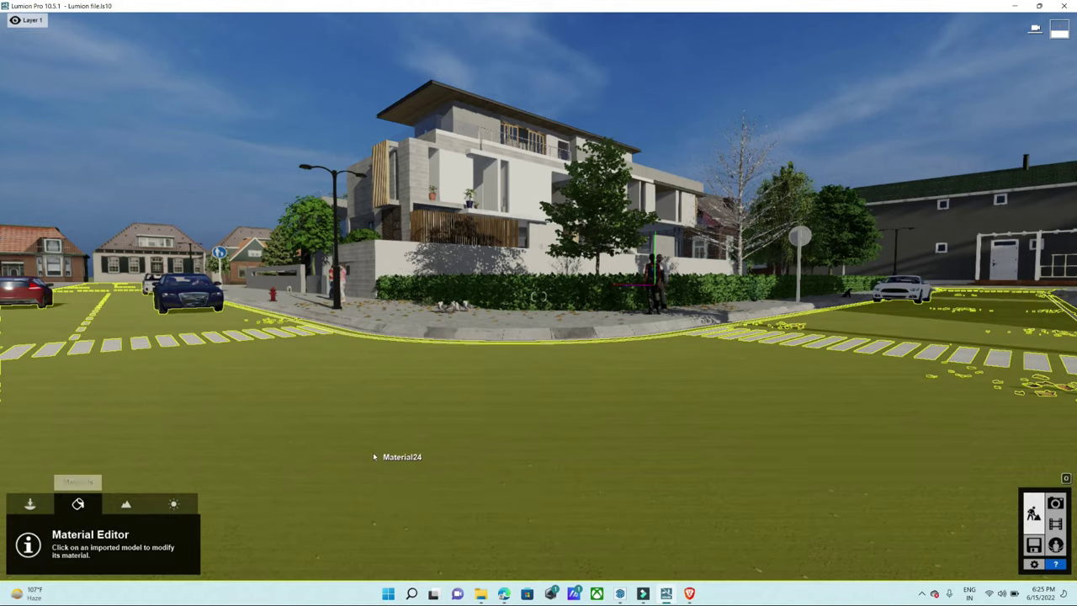
- Reopen the road's material settings and add Stone weathering
{"action": "left_click", "coordinate": [73, 438]}
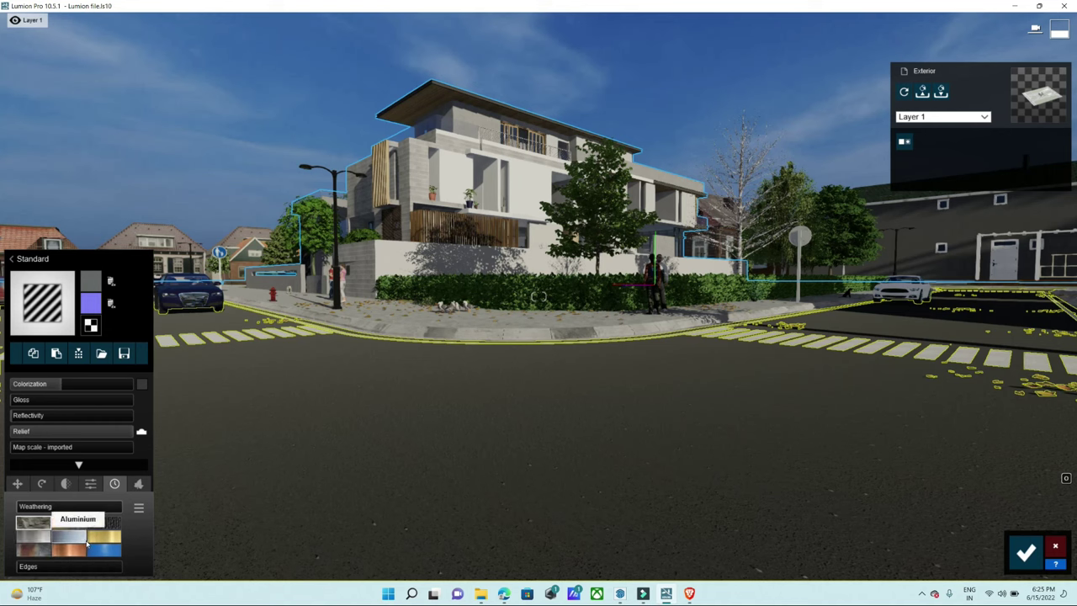
{"action": "left_click", "coordinate": [27, 522]}
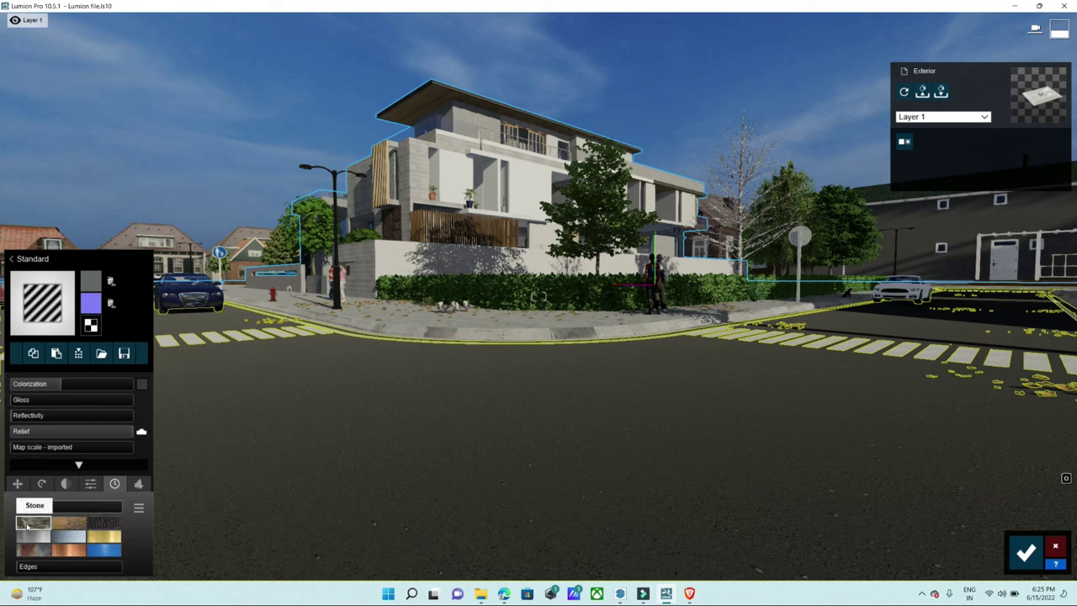
{"action": "left_click_drag", "start_coordinate": [20, 507], "coordinate": [72, 513]}
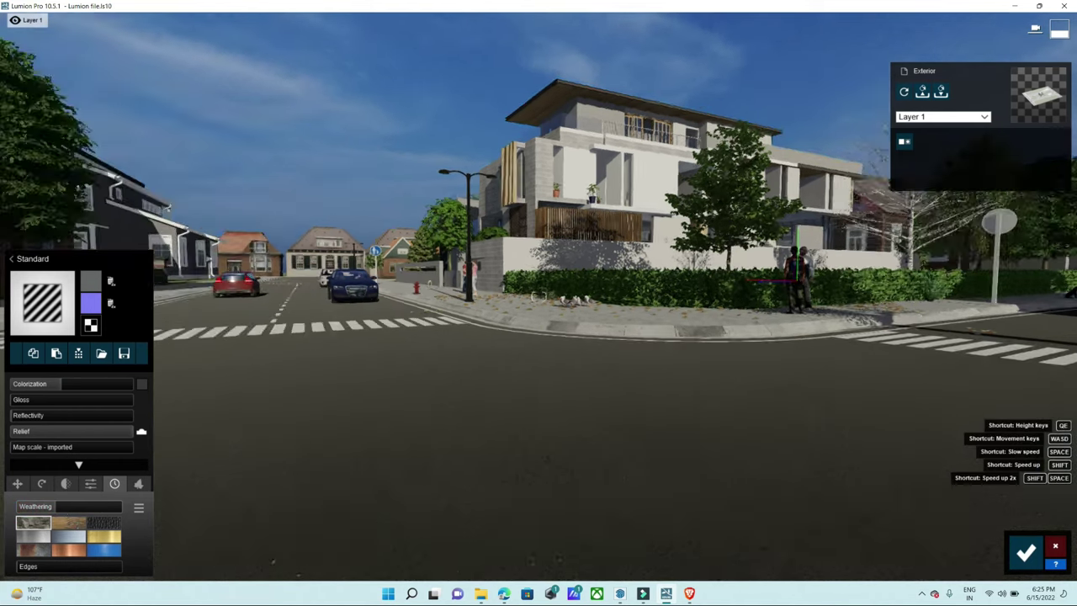
- Turn the view back to the house corner, reselect the road, and open the material library
{"action": "right_click_drag", "start_coordinate": [336, 449], "coordinate": [325, 421]}
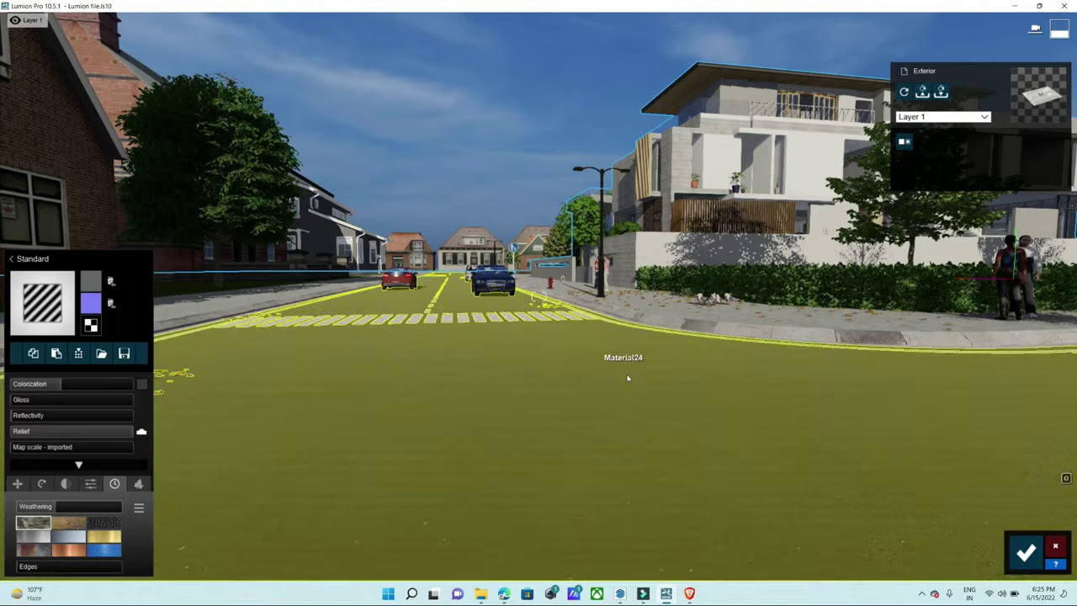
{"action": "right_click_drag", "start_coordinate": [626, 378], "coordinate": [645, 385]}
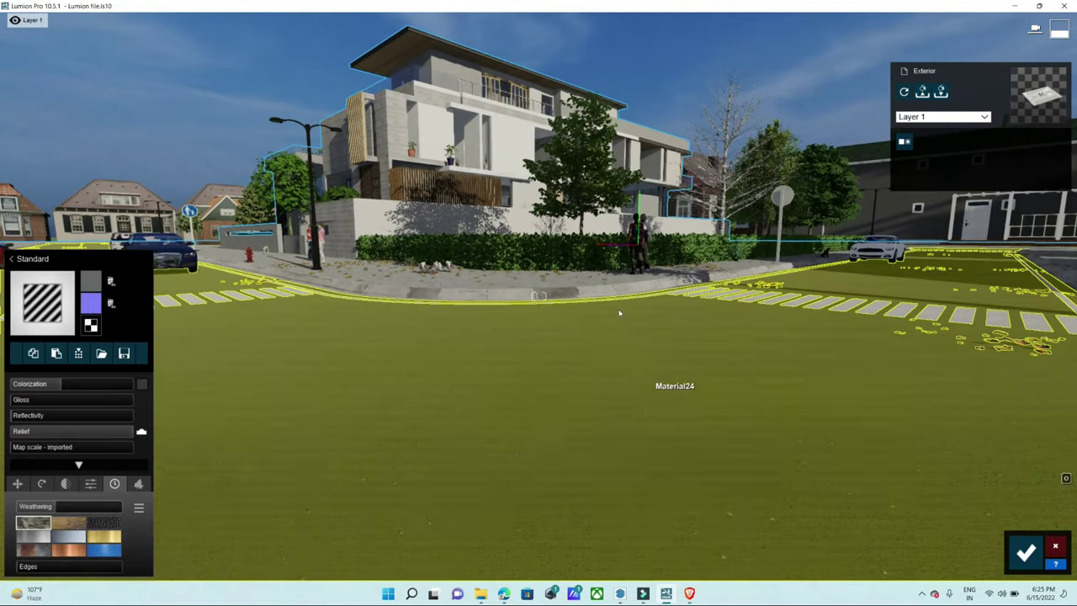
{"action": "left_click", "coordinate": [619, 313]}
{"action": "left_click", "coordinate": [11, 258]}
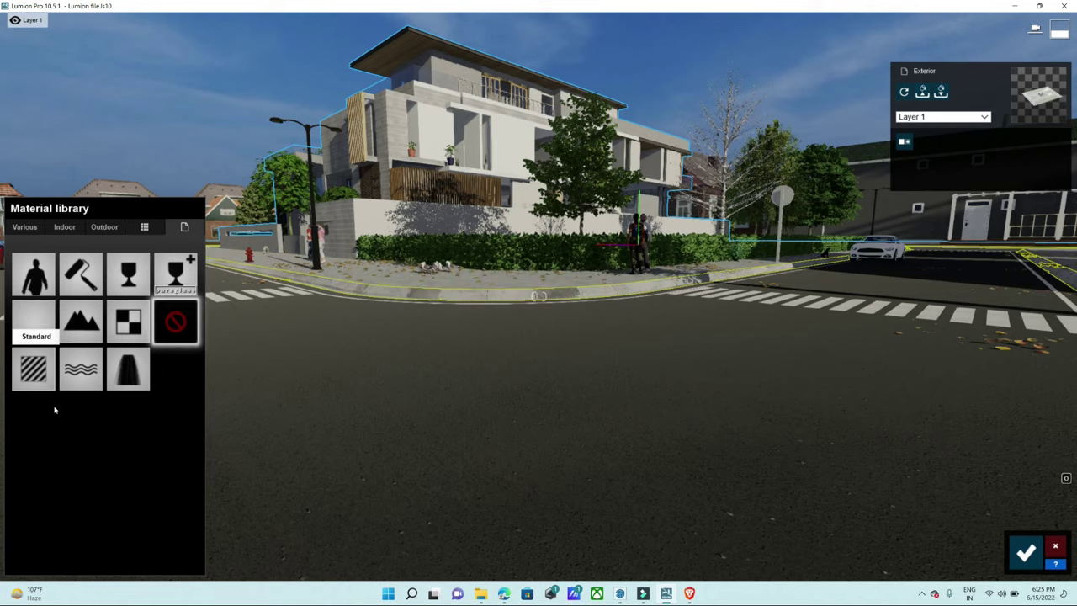
- Apply a Standard material with reflectivity 0.2 and some weathering, then accept the changes
{"action": "left_click", "coordinate": [33, 367]}
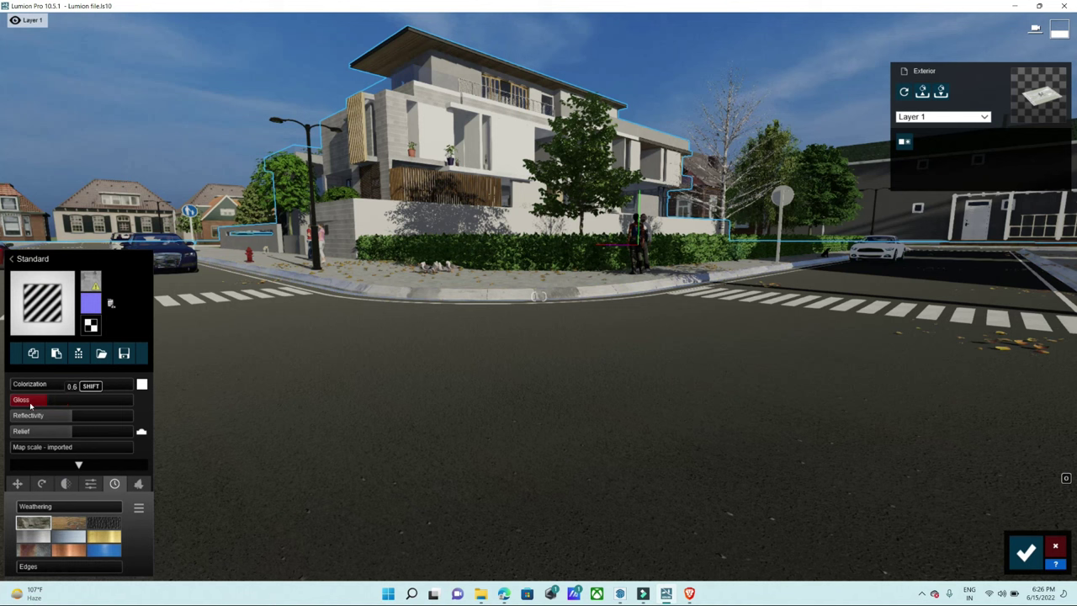
{"action": "mouse_move", "coordinate": [40, 420]}
{"action": "left_mouse_down"}
{"action": "mouse_move", "coordinate": [17, 418]}
{"action": "mouse_move", "coordinate": [130, 433]}
{"action": "left_mouse_up"}
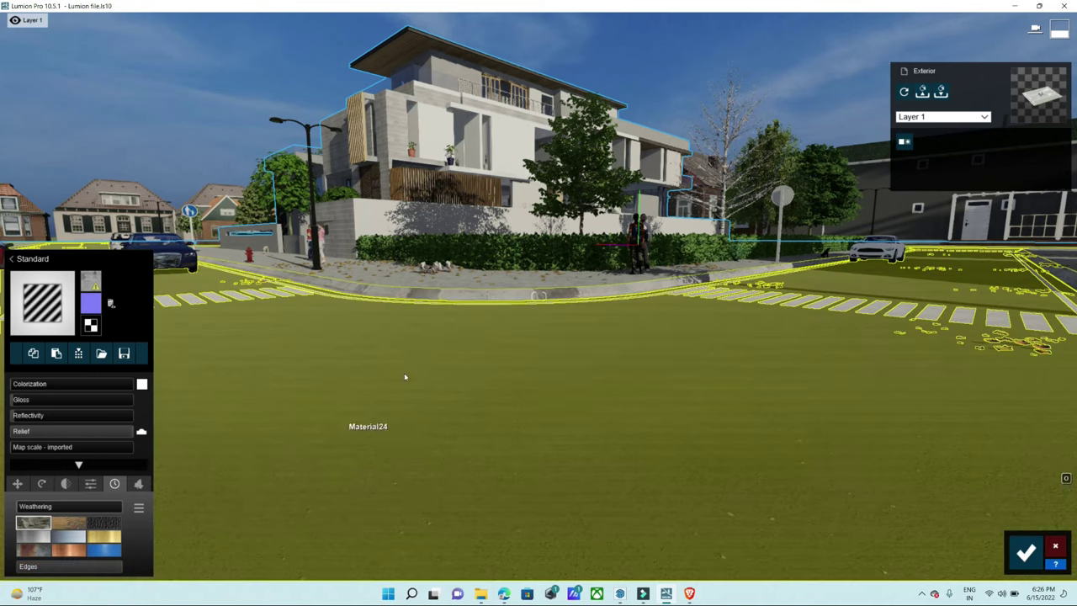
{"action": "left_click", "coordinate": [412, 378]}
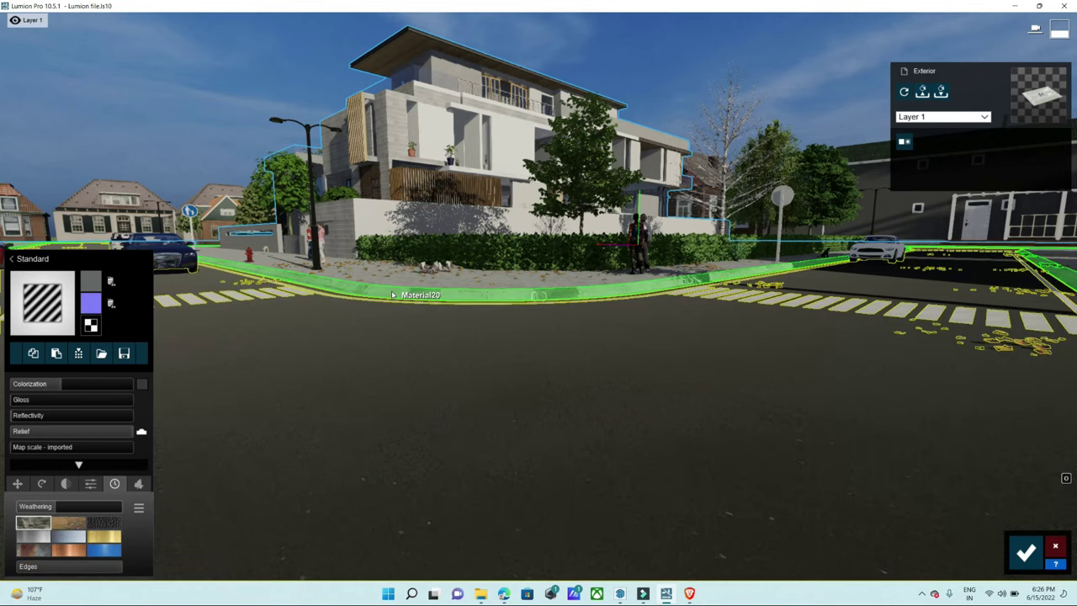
{"action": "left_click", "coordinate": [392, 294]}
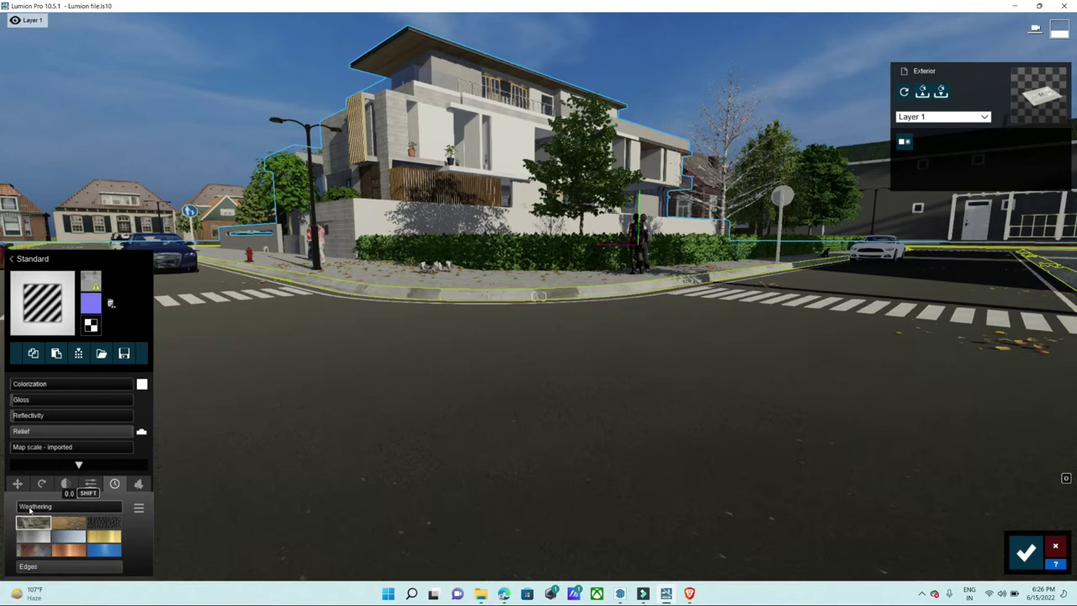
{"action": "left_click_drag", "start_coordinate": [34, 510], "coordinate": [67, 510]}
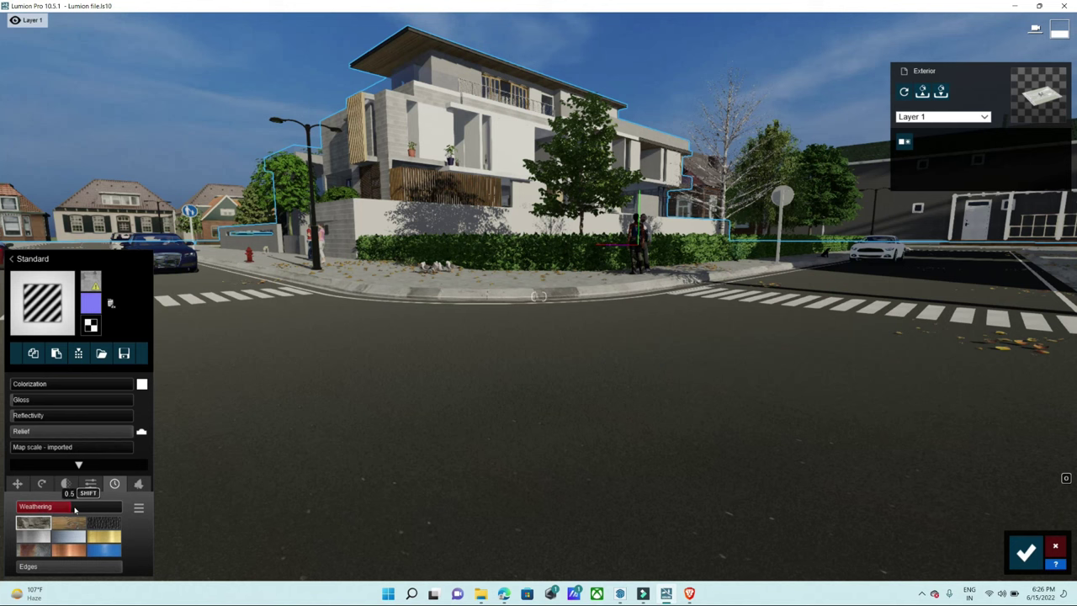
{"action": "left_click", "coordinate": [282, 348]}
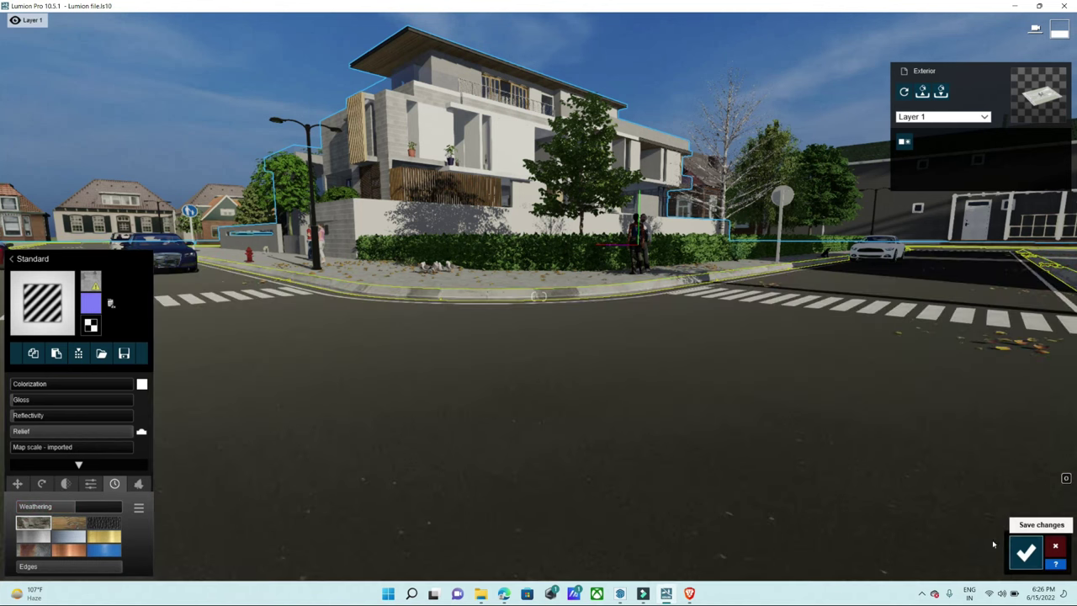
{"action": "left_click", "coordinate": [1024, 552]}
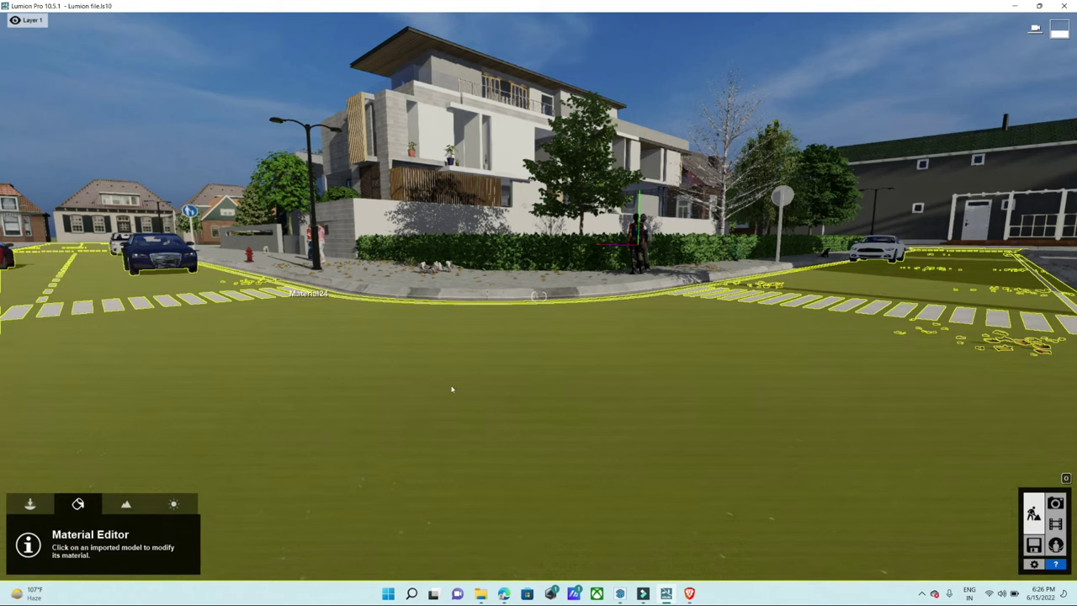
- Turn the camera toward the house and tilt it for a low street-corner view with more sky
{"action": "right_click_drag", "start_coordinate": [804, 333], "coordinate": [740, 328]}
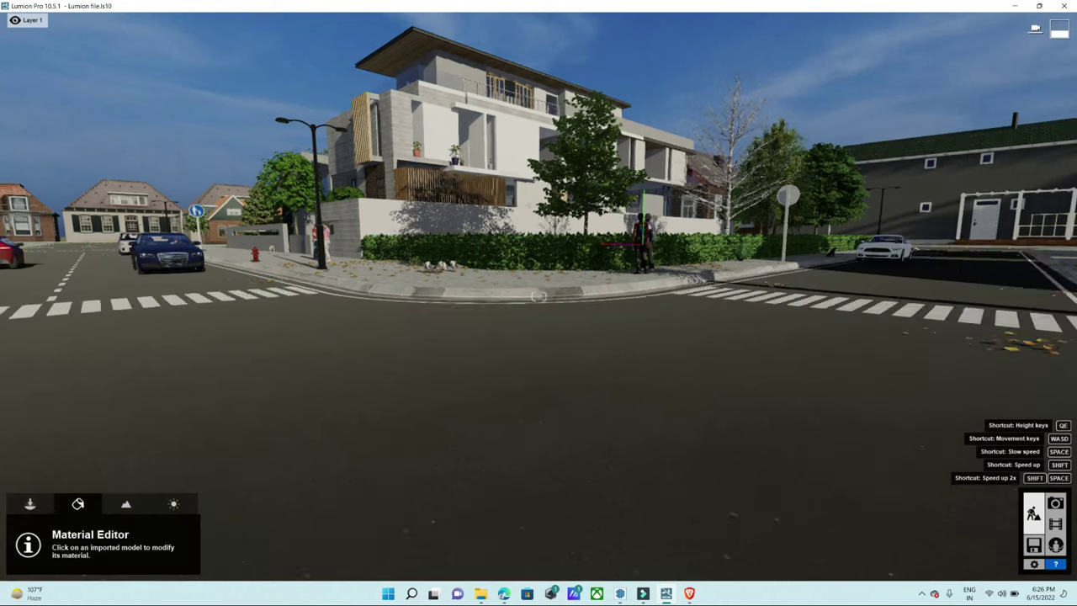
{"action": "right_click_drag", "start_coordinate": [538, 296], "coordinate": [538, 252]}
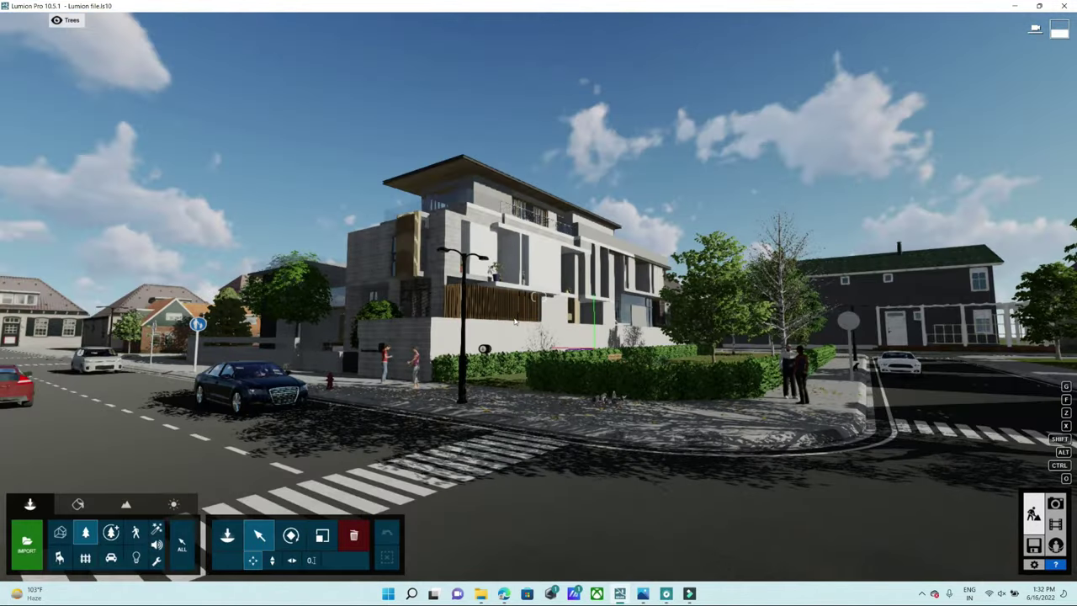
{"action": "right_click_drag", "start_coordinate": [516, 321], "coordinate": [519, 341]}
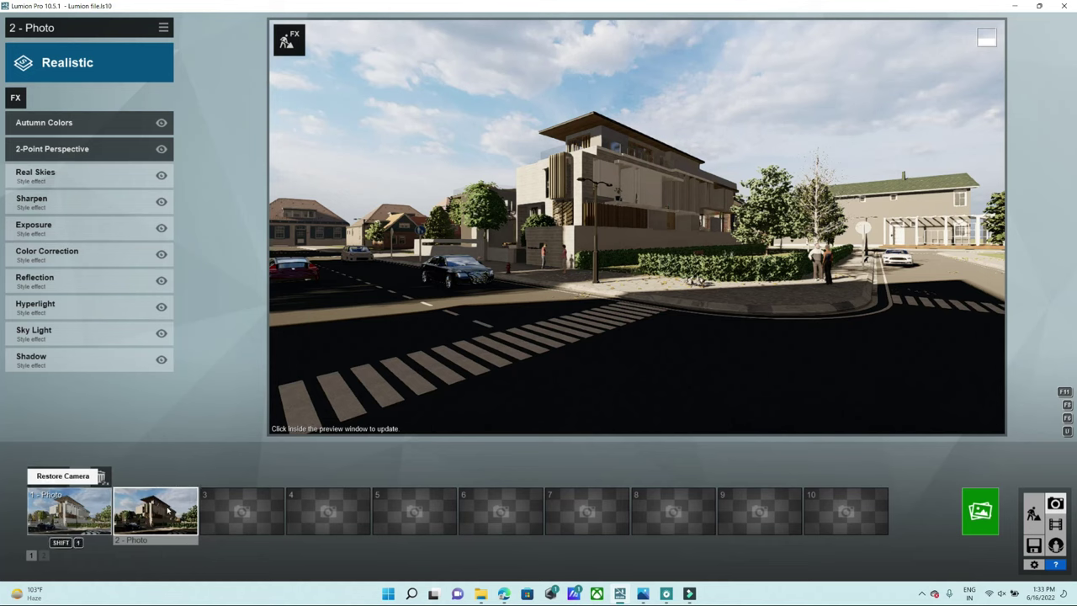
- Start photo 3 with the camera lowered to about half a metre, then bring up the render styles
{"action": "left_click", "coordinate": [224, 512]}
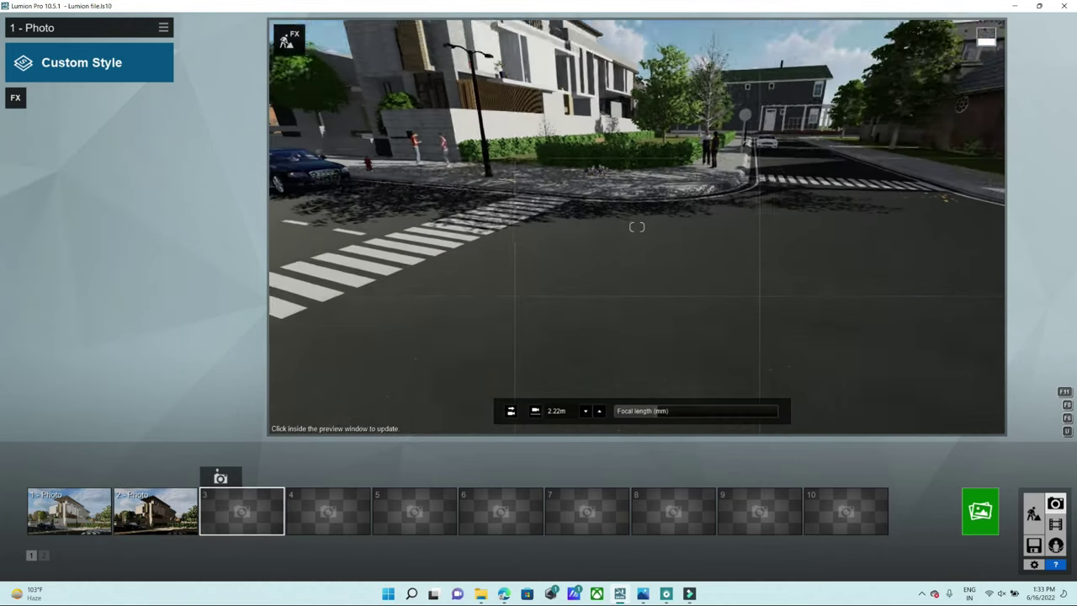
{"action": "mouse_move", "coordinate": [636, 252]}
{"action": "right_mouse_down"}
{"action": "mouse_move", "coordinate": [637, 211]}
{"action": "mouse_move", "coordinate": [545, 233]}
{"action": "right_mouse_up"}
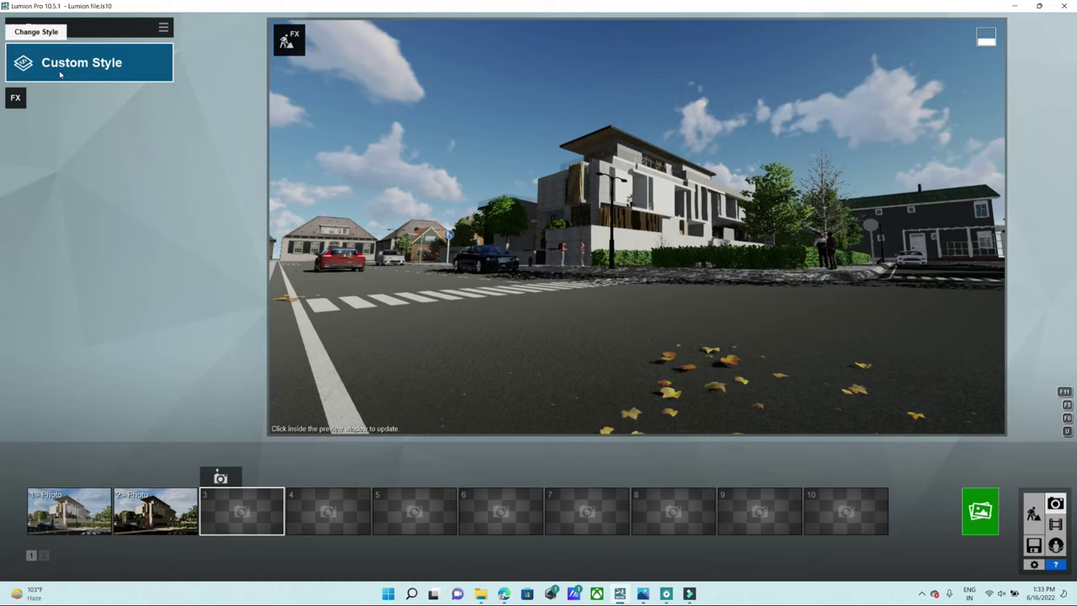
{"action": "left_click", "coordinate": [67, 76]}
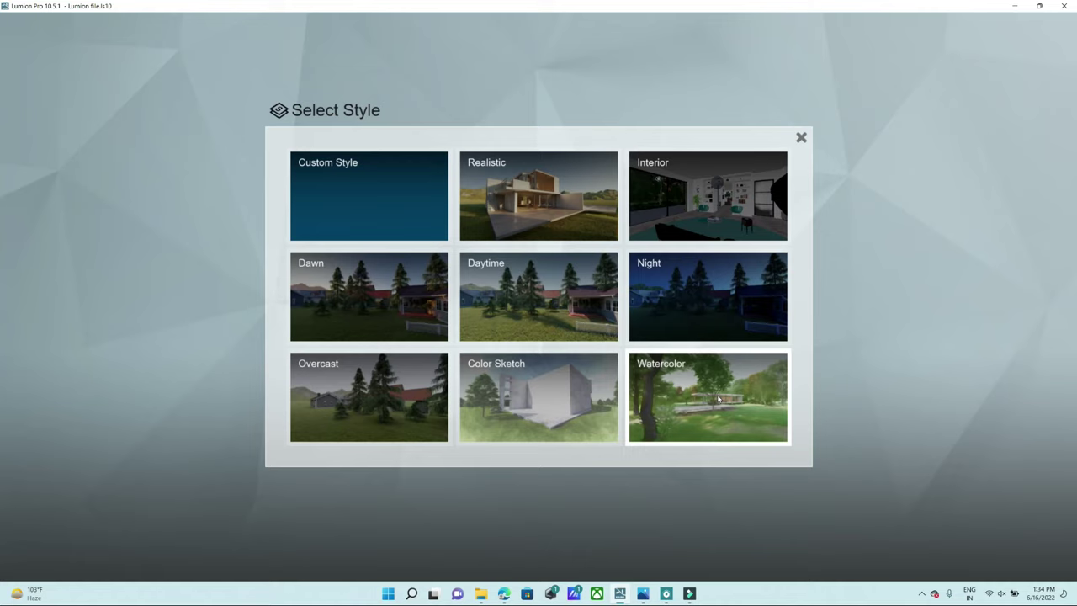
- Apply the Dawn style, set the focal length to 28.1mm, and reframe the house lower
{"action": "left_click", "coordinate": [375, 287]}
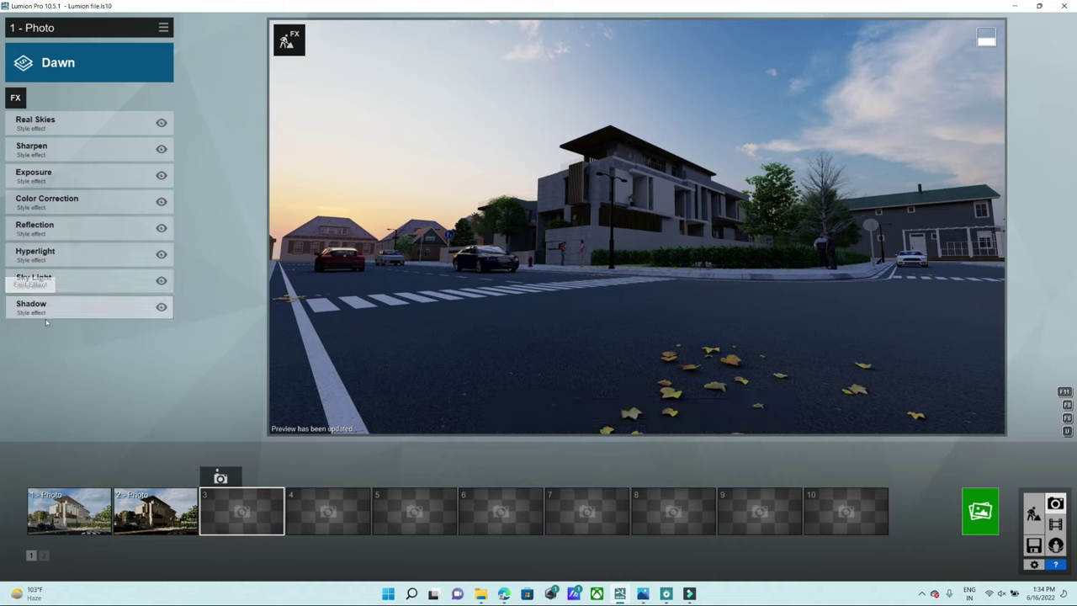
{"action": "mouse_move", "coordinate": [660, 411]}
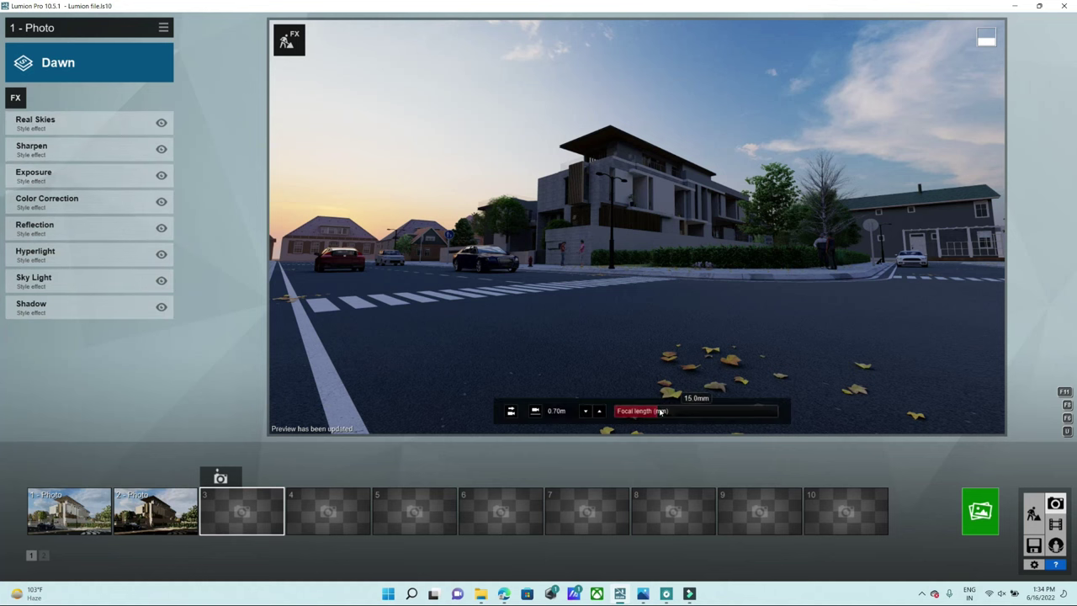
{"action": "left_click_drag", "start_coordinate": [660, 411], "coordinate": [680, 416]}
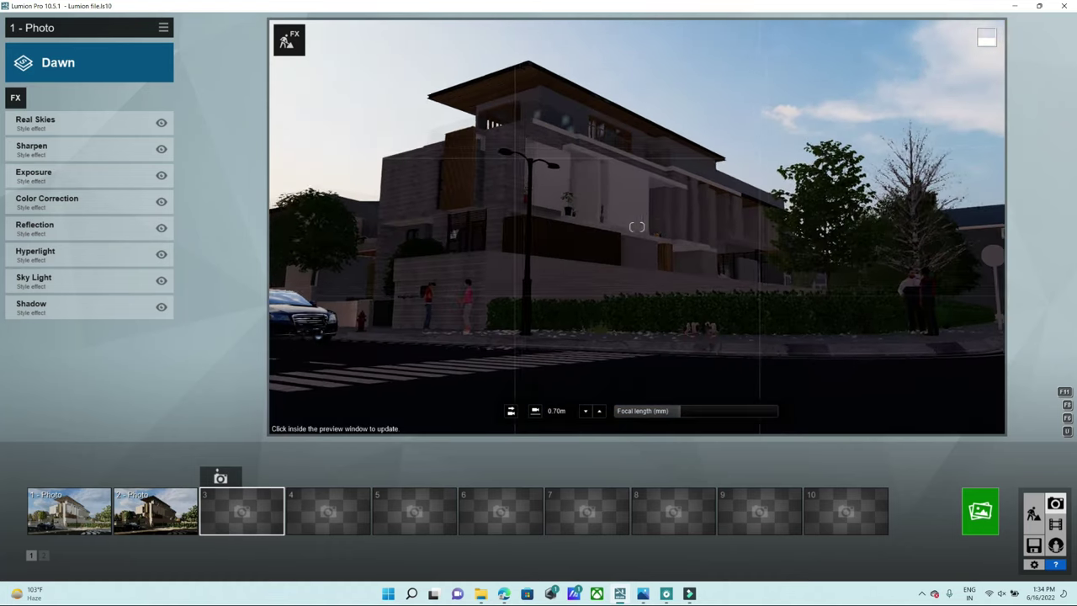
{"action": "right_click_drag", "start_coordinate": [636, 226], "coordinate": [637, 226]}
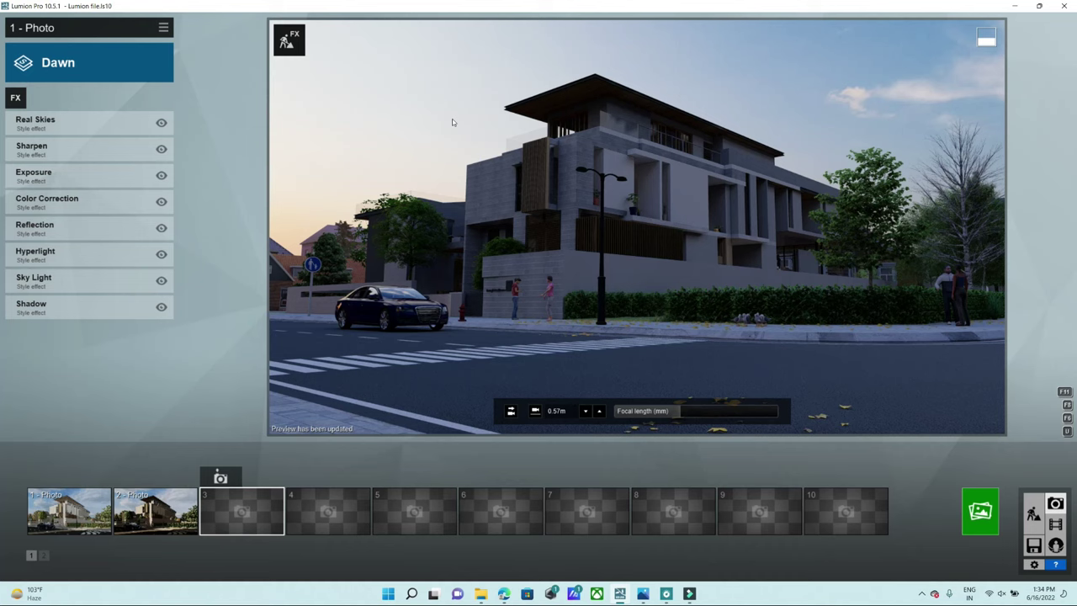
- Apply the first Sunset real sky and rotate its heading to about -5.8°
{"action": "left_click", "coordinate": [38, 122]}
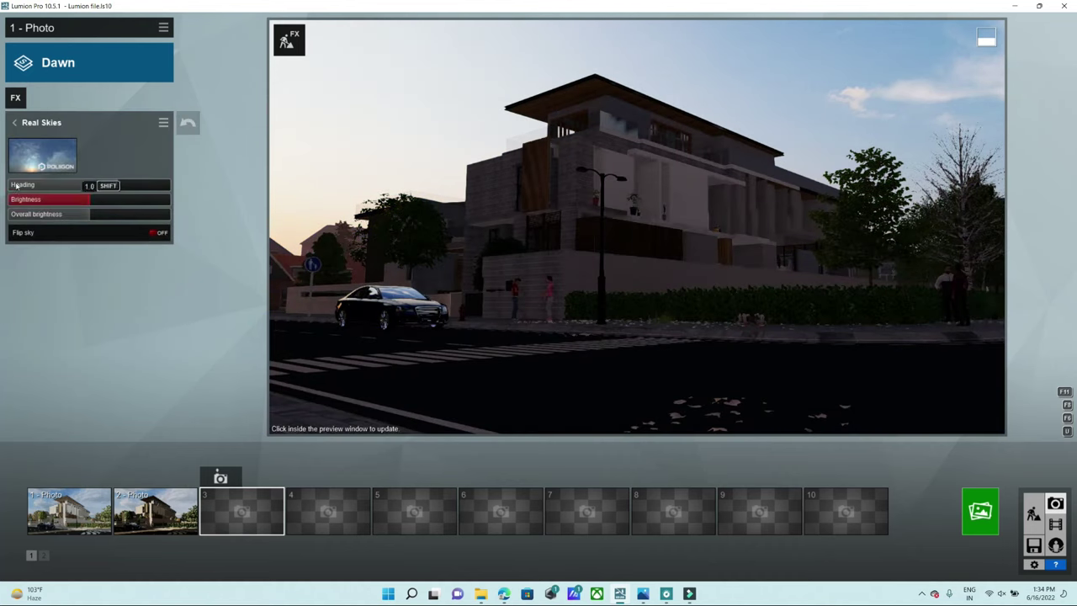
{"action": "left_click", "coordinate": [23, 159]}
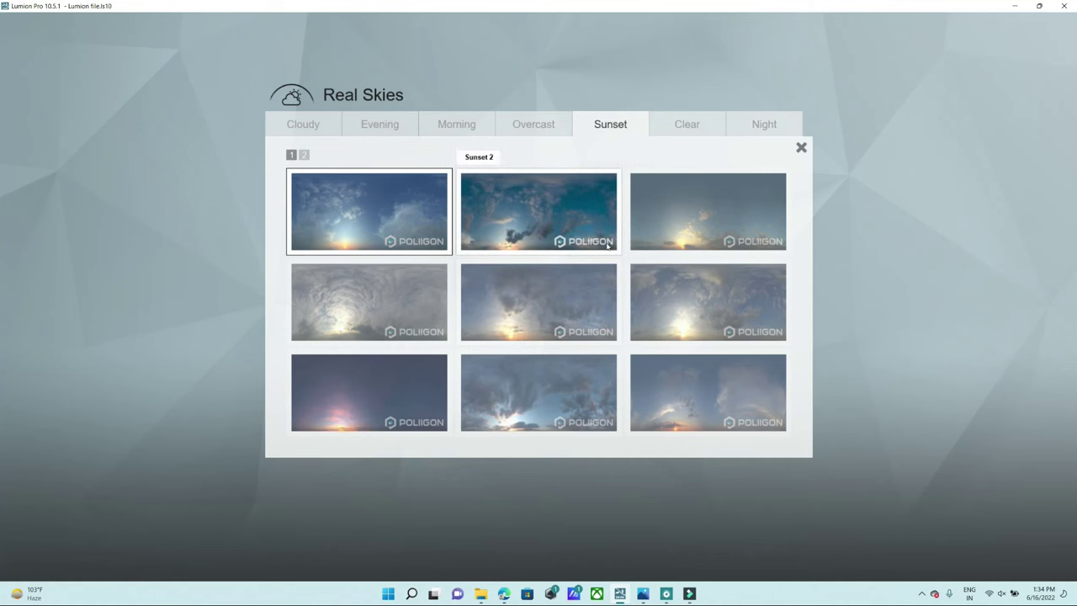
{"action": "left_click", "coordinate": [800, 147]}
{"action": "mouse_move", "coordinate": [120, 187]}
{"action": "left_mouse_down"}
{"action": "mouse_move", "coordinate": [87, 186]}
{"action": "mouse_move", "coordinate": [117, 200]}
{"action": "left_mouse_up"}
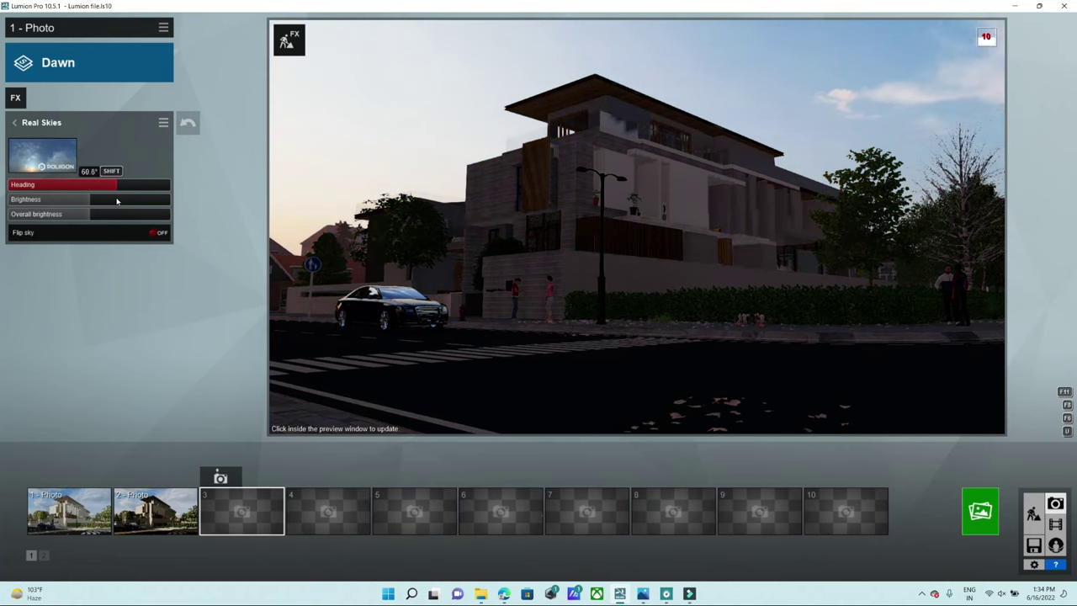
{"action": "left_click", "coordinate": [499, 308]}
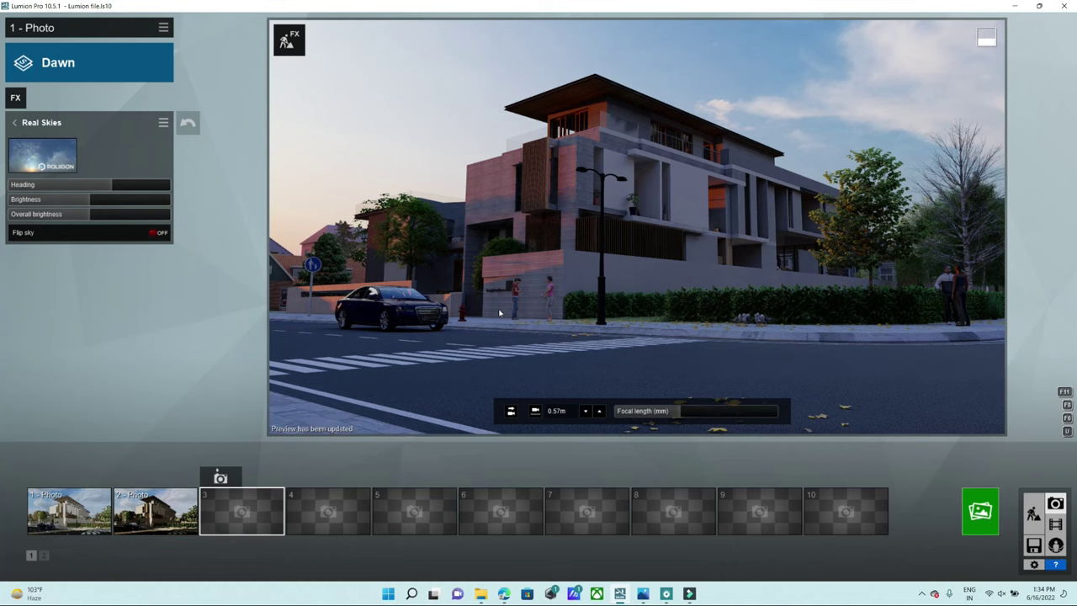
- Raise sky brightness to 1.1, increase overall brightness, and lift the camera to 0.72 m
{"action": "left_click_drag", "start_coordinate": [88, 201], "coordinate": [106, 202]}
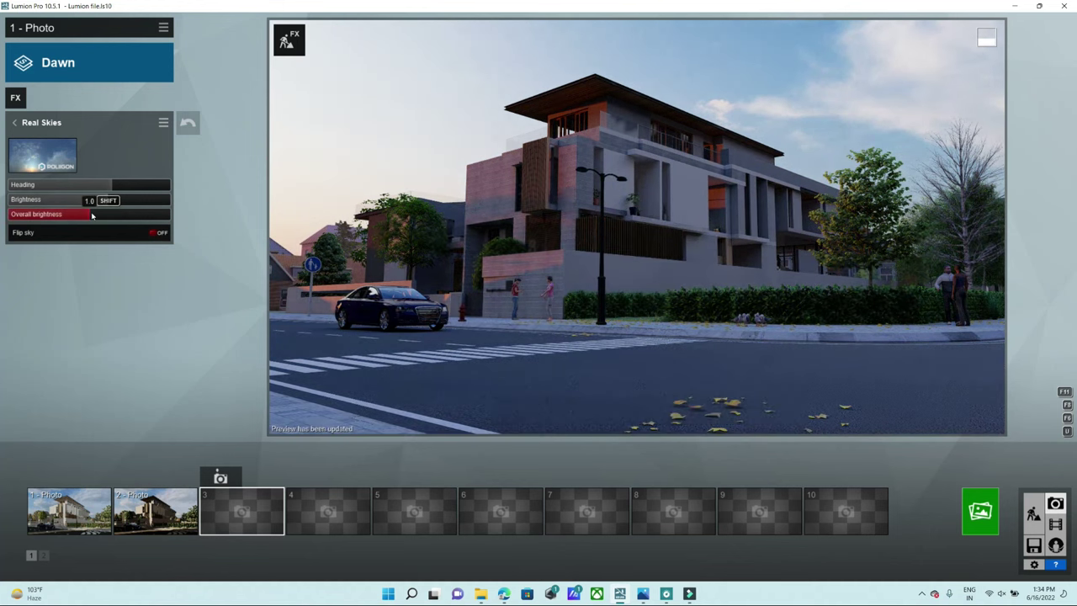
{"action": "left_click_drag", "start_coordinate": [92, 215], "coordinate": [122, 215]}
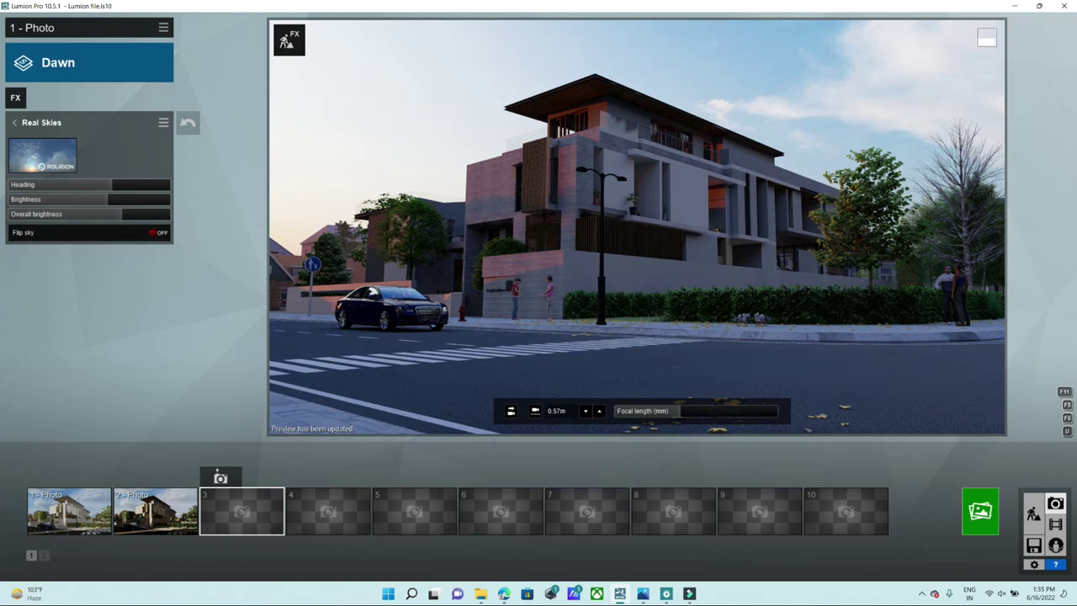
{"action": "right_click_drag", "start_coordinate": [616, 240], "coordinate": [616, 240]}
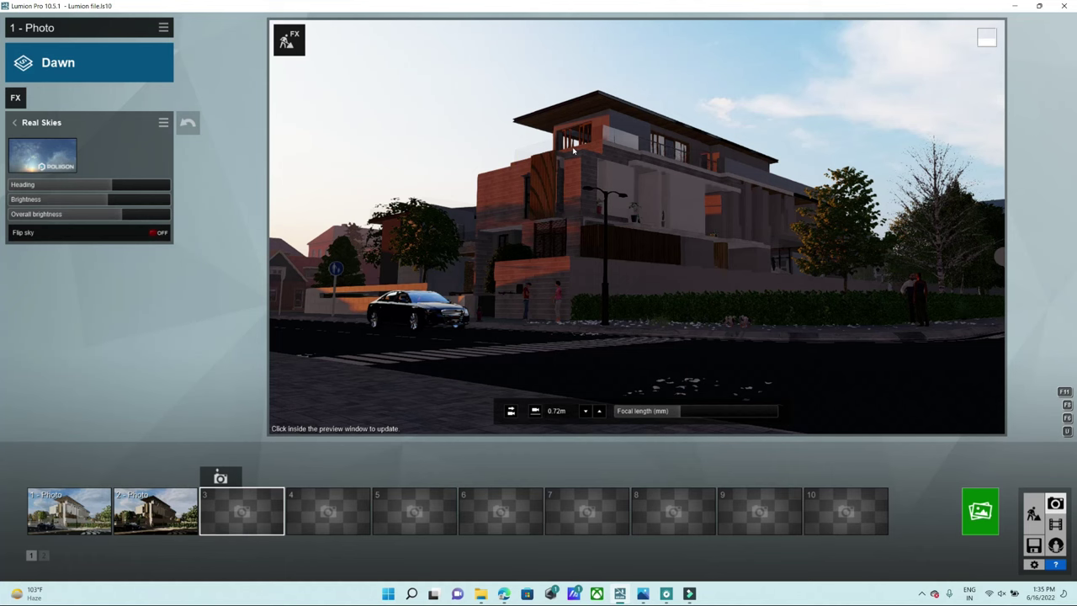
{"action": "left_click", "coordinate": [615, 223]}
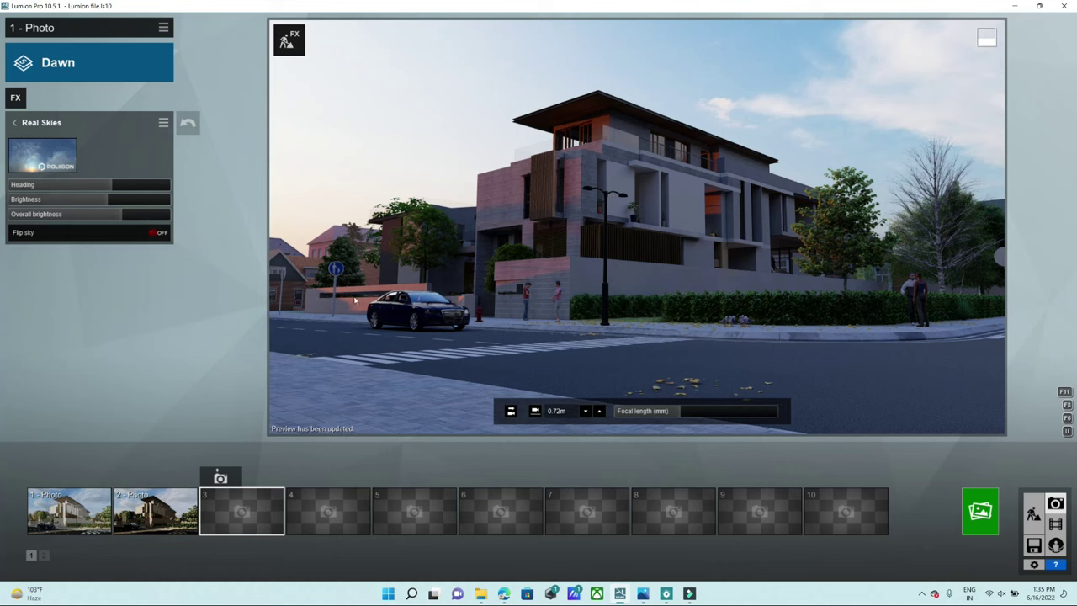
- Keep the current sky and swing its heading round to -180°
{"action": "left_click", "coordinate": [42, 153]}
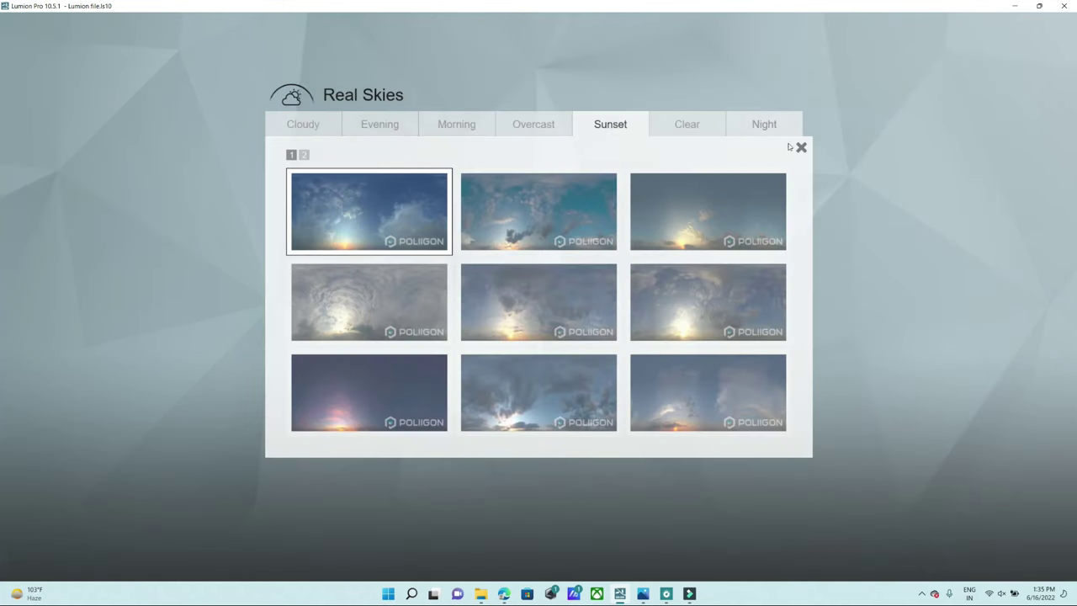
{"action": "left_click", "coordinate": [799, 147]}
{"action": "left_click_drag", "start_coordinate": [117, 186], "coordinate": [160, 195]}
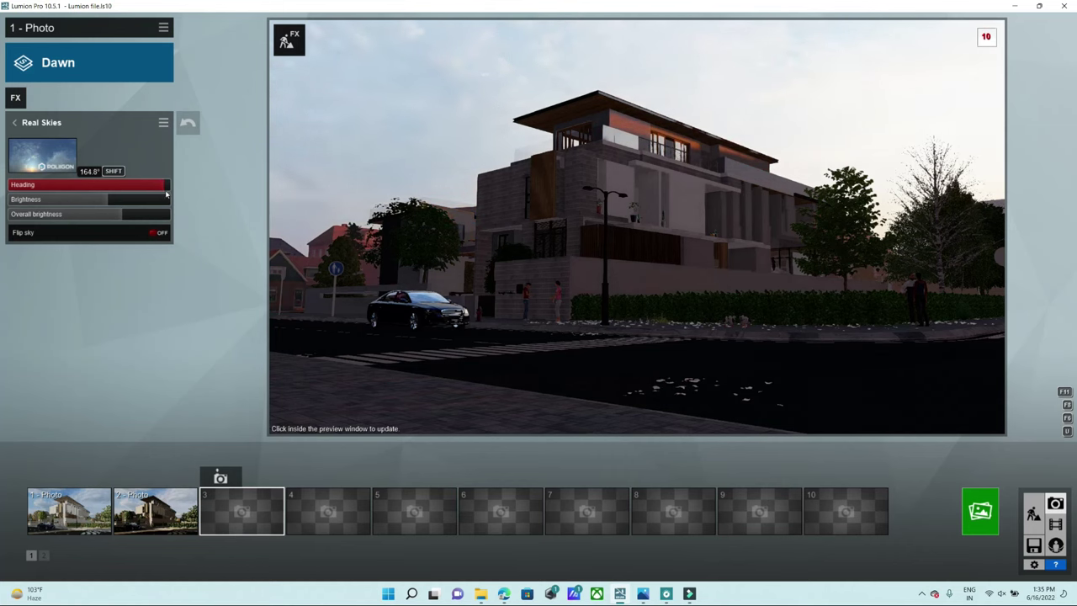
{"action": "left_click_drag", "start_coordinate": [164, 194], "coordinate": [167, 195]}
{"action": "mouse_move", "coordinate": [636, 252]}
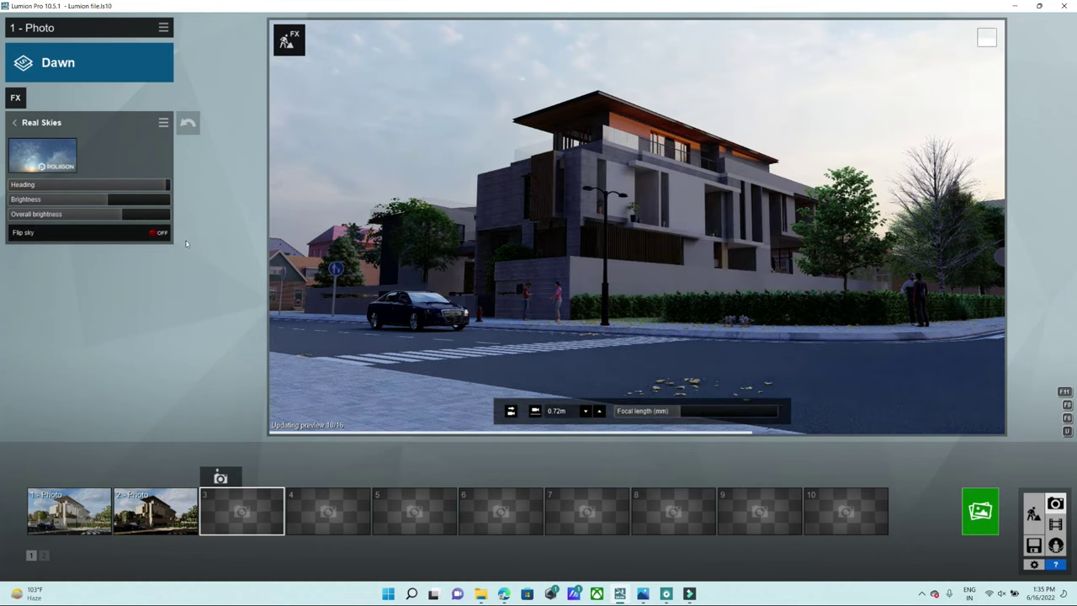
{"action": "left_click_drag", "start_coordinate": [166, 186], "coordinate": [2, 192]}
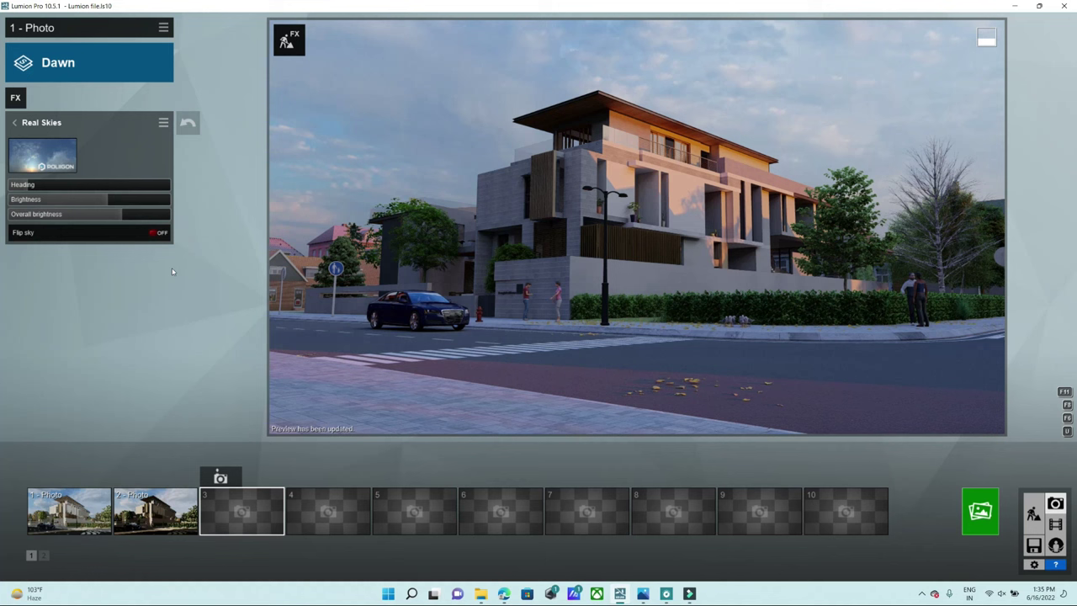
- Turn the camera right and down, then raise sky brightness to 1.3 and dim it back to 1.1
{"action": "mouse_move", "coordinate": [402, 204]}
{"action": "right_mouse_down"}
{"action": "mouse_move", "coordinate": [636, 226]}
{"action": "mouse_move", "coordinate": [547, 223]}
{"action": "right_mouse_up"}
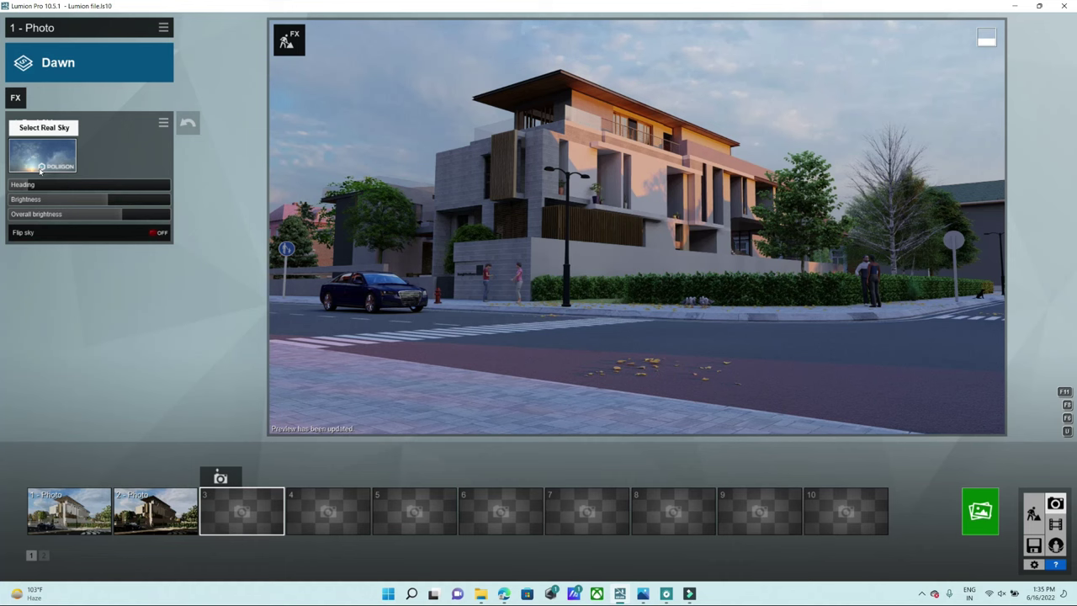
{"action": "left_click", "coordinate": [110, 202]}
{"action": "left_click_drag", "start_coordinate": [109, 203], "coordinate": [124, 203]}
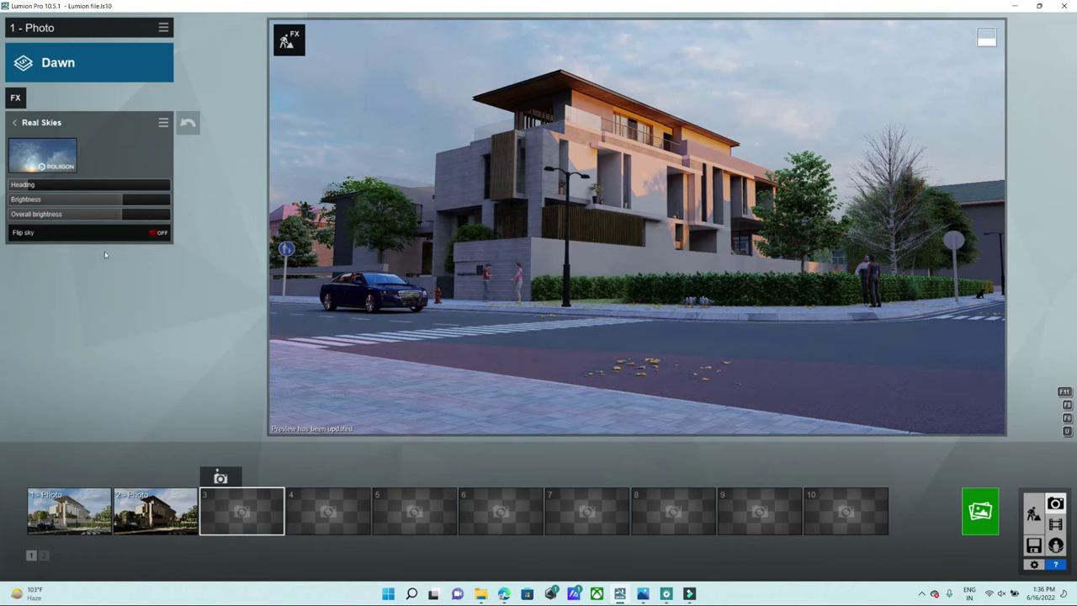
{"action": "left_click_drag", "start_coordinate": [123, 200], "coordinate": [96, 207]}
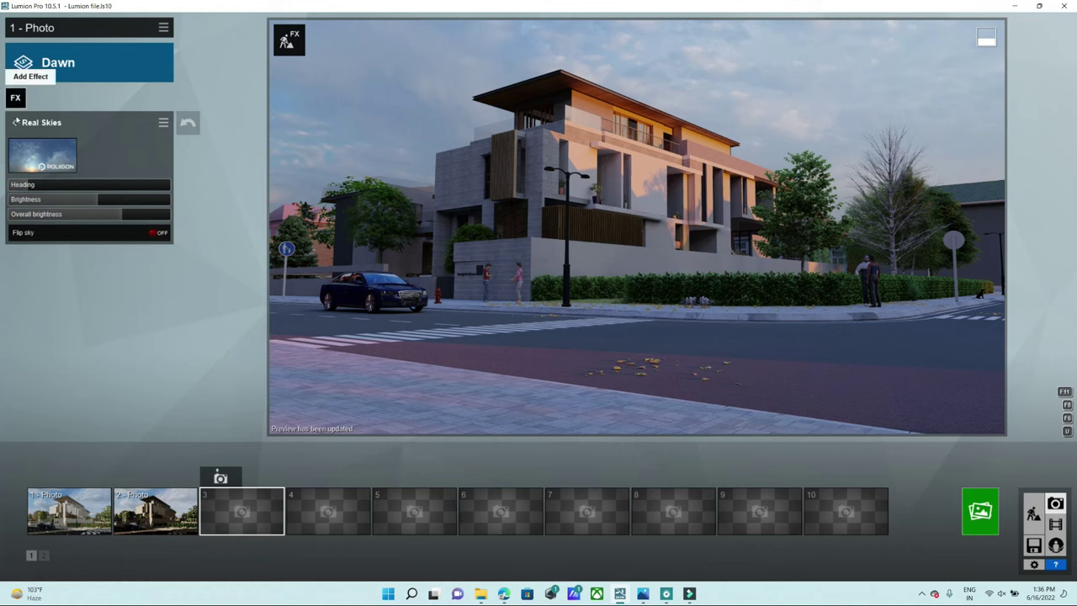
- Lower the Sharpen effect's intensity and re-render the preview
{"action": "left_click", "coordinate": [15, 122]}
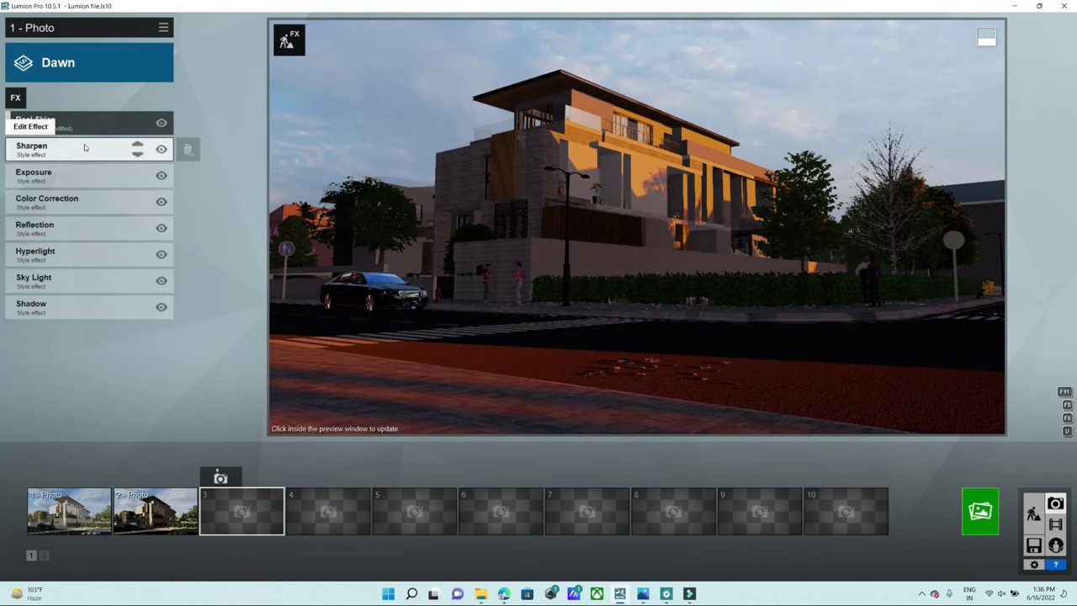
{"action": "left_click", "coordinate": [84, 147]}
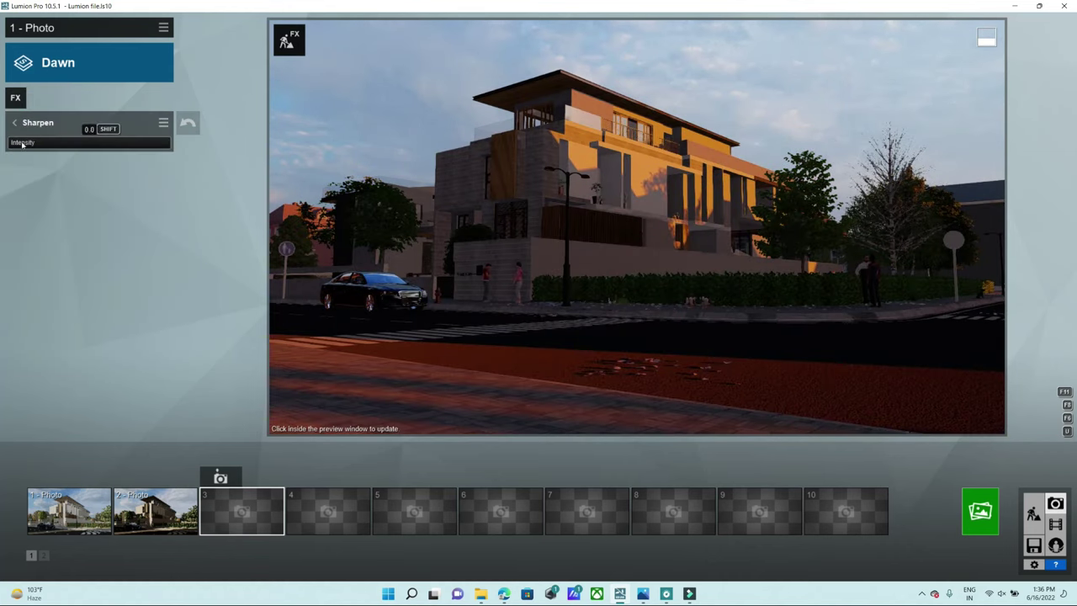
{"action": "left_click_drag", "start_coordinate": [109, 151], "coordinate": [101, 151]}
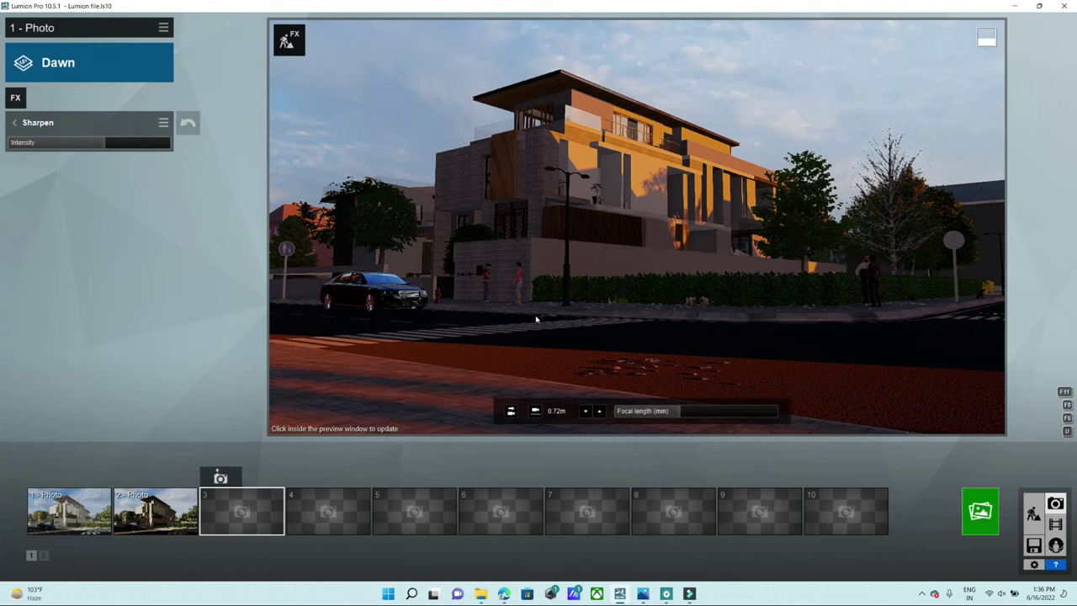
{"action": "left_click", "coordinate": [547, 278]}
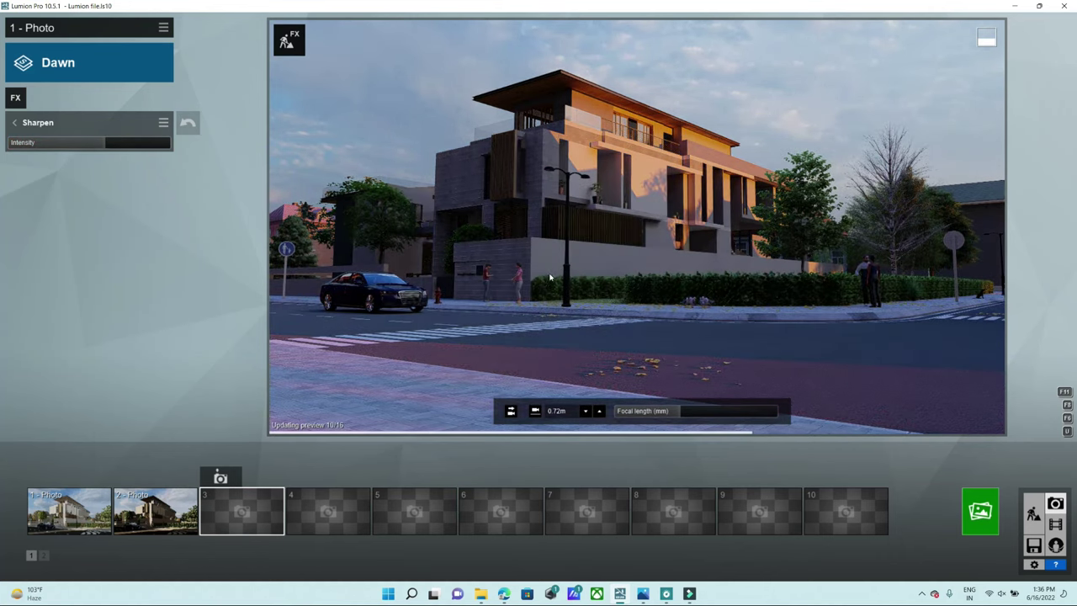
- Lower the Shadow brightness slightly, turn off Fine detail shadows, and reframe the house
{"action": "left_click", "coordinate": [15, 122]}
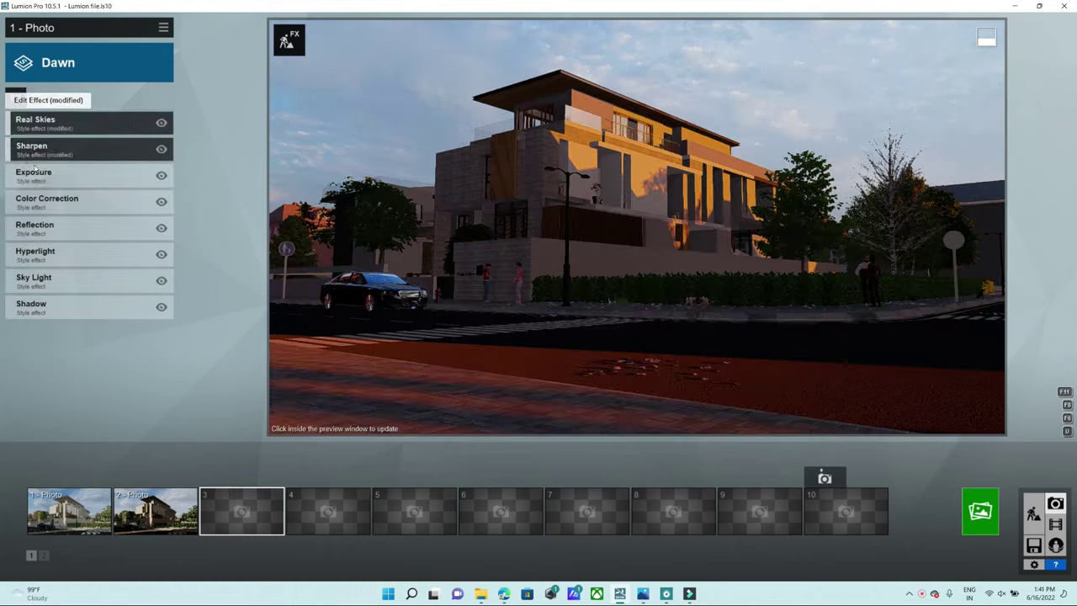
{"action": "left_click", "coordinate": [41, 313]}
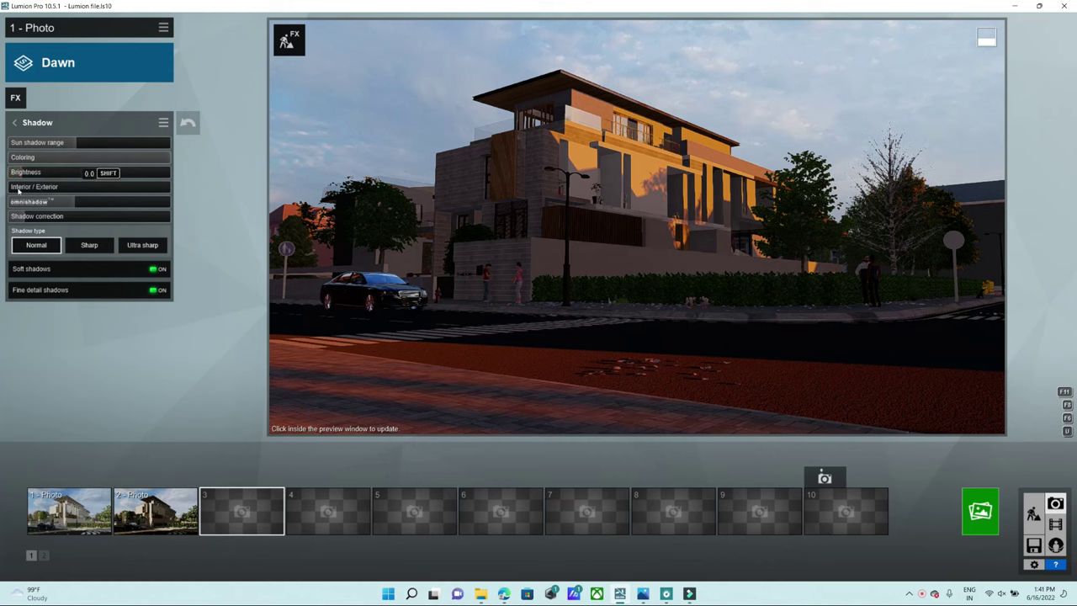
{"action": "left_click", "coordinate": [602, 230]}
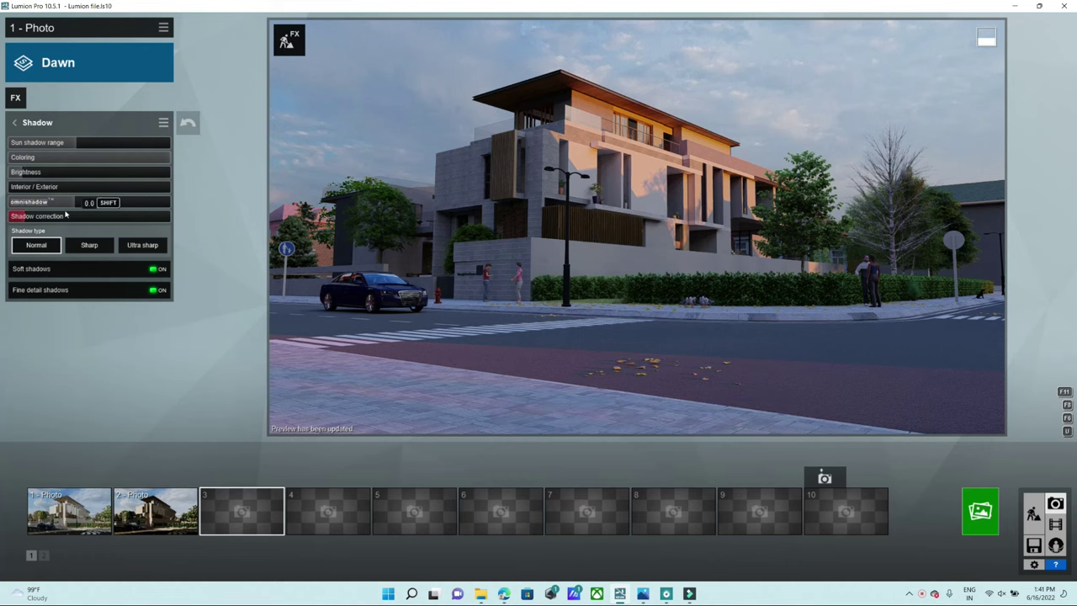
{"action": "left_click_drag", "start_coordinate": [93, 171], "coordinate": [51, 172]}
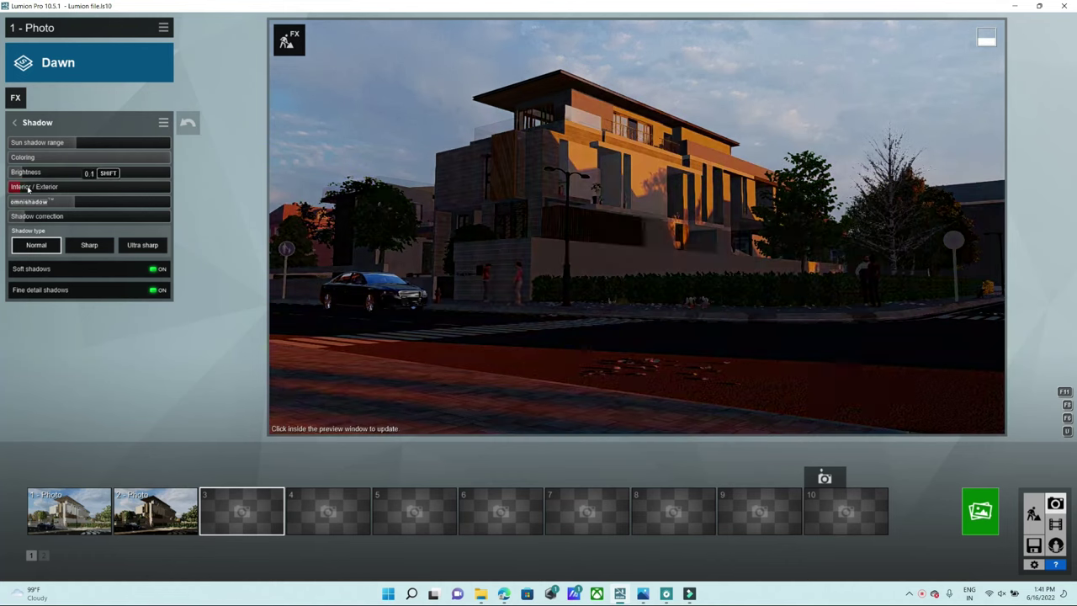
{"action": "left_click", "coordinate": [677, 260]}
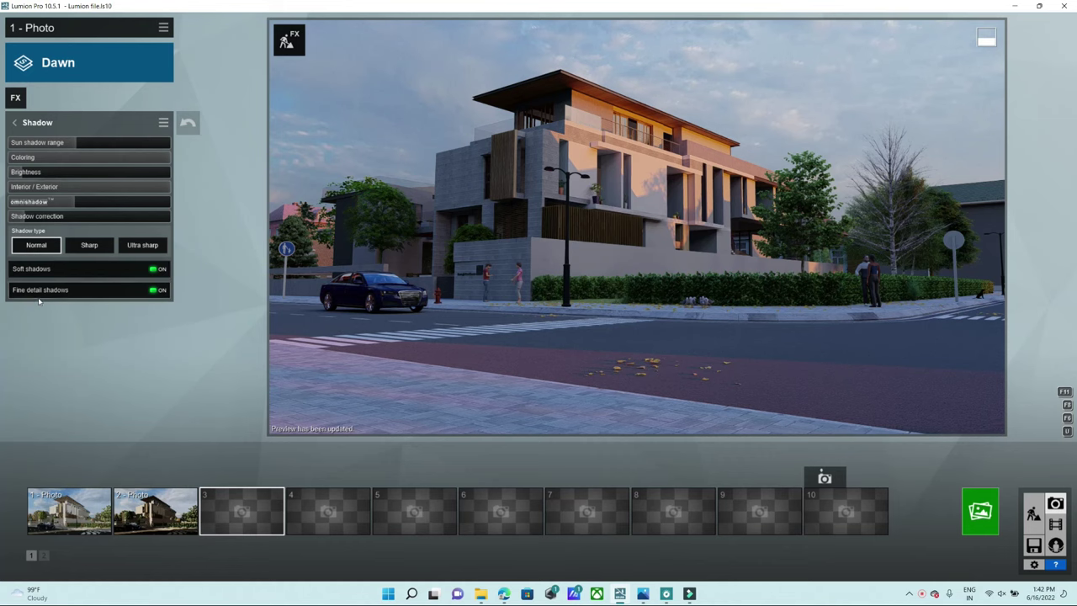
{"action": "left_click", "coordinate": [139, 291]}
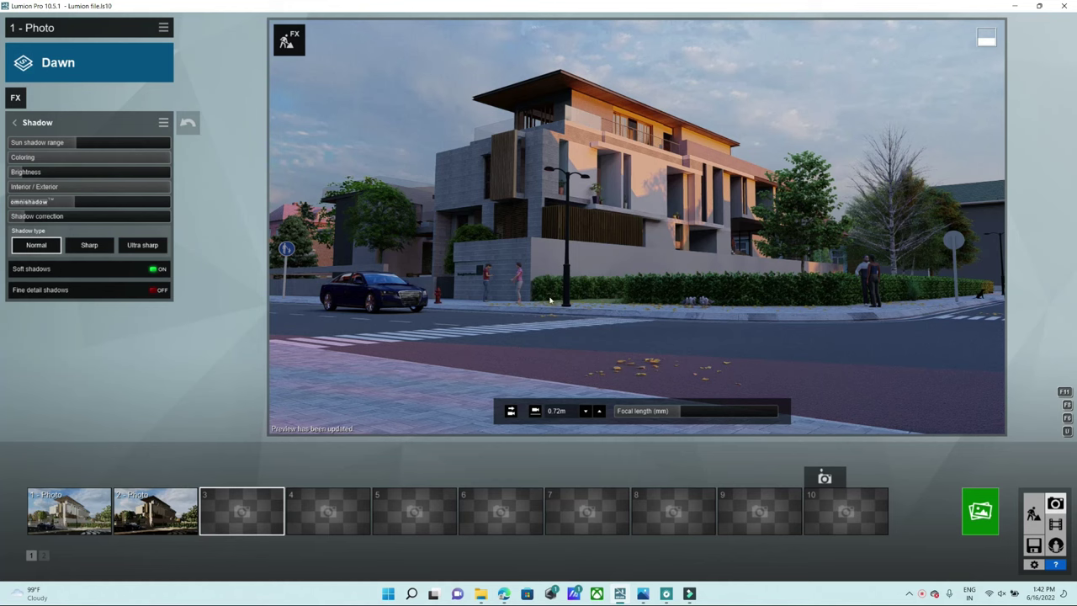
{"action": "right_click_drag", "start_coordinate": [552, 302], "coordinate": [538, 291]}
{"action": "right_click_drag", "start_coordinate": [637, 226], "coordinate": [626, 226]}
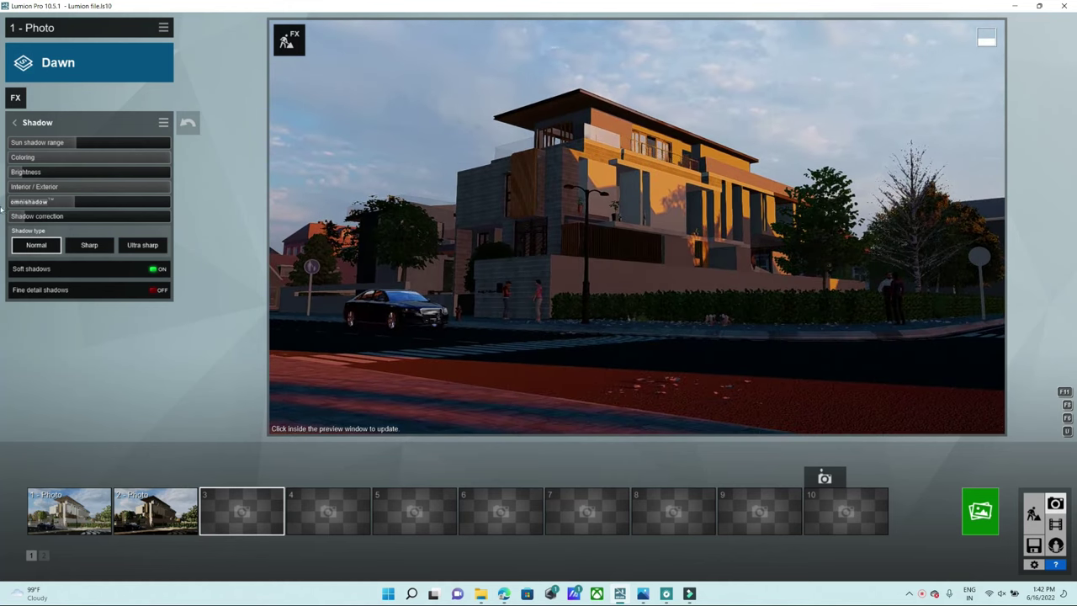
- Open the Reflection effect and start editing its reflection planes
{"action": "left_click", "coordinate": [16, 124]}
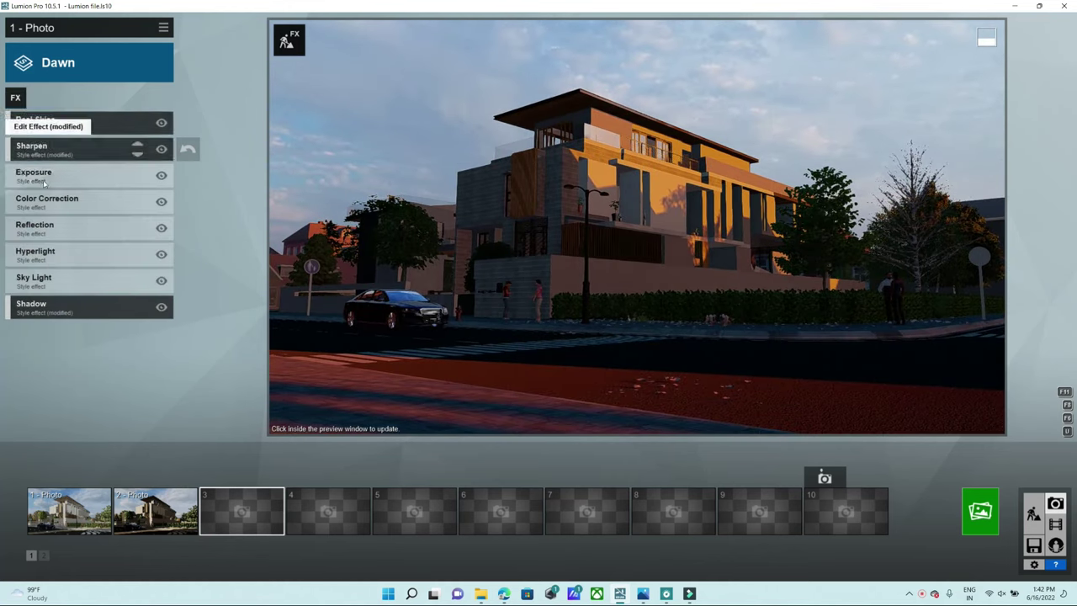
{"action": "left_click", "coordinate": [85, 249]}
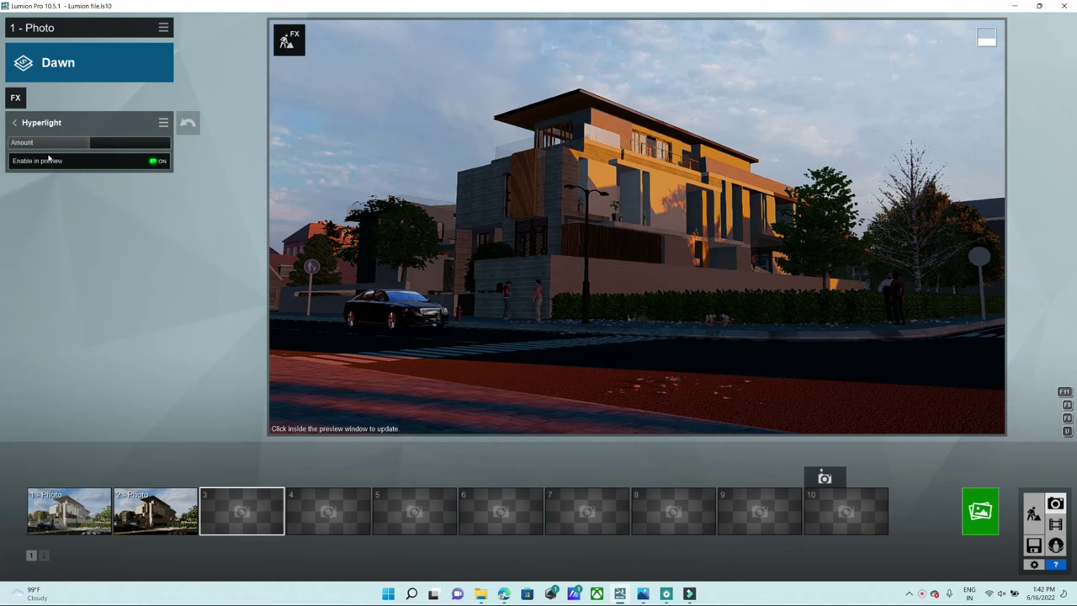
{"action": "left_click", "coordinate": [19, 123]}
{"action": "left_click", "coordinate": [25, 224]}
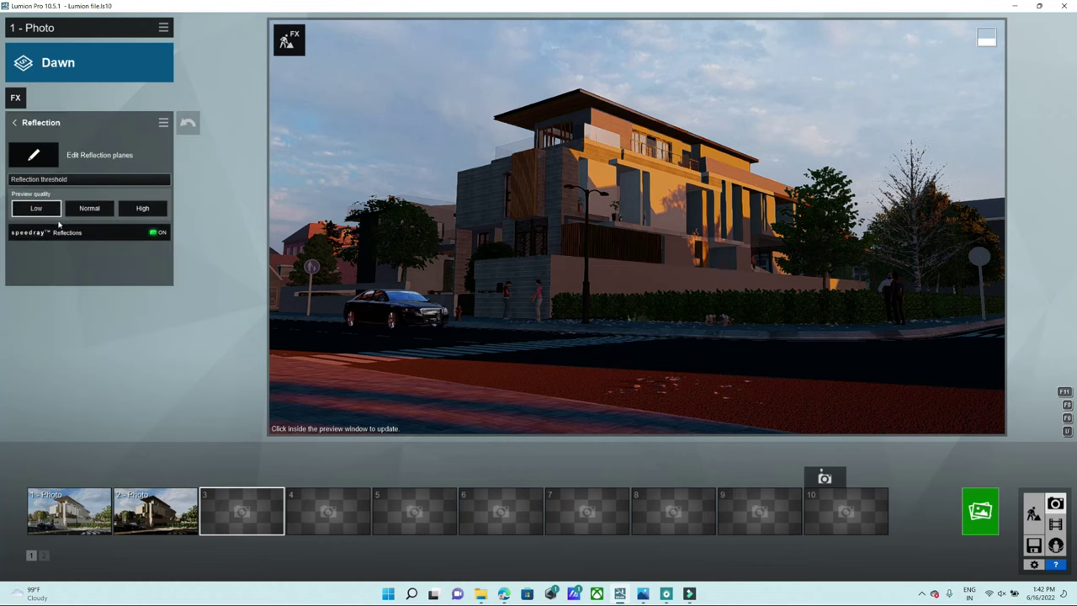
{"action": "mouse_move", "coordinate": [643, 148]}
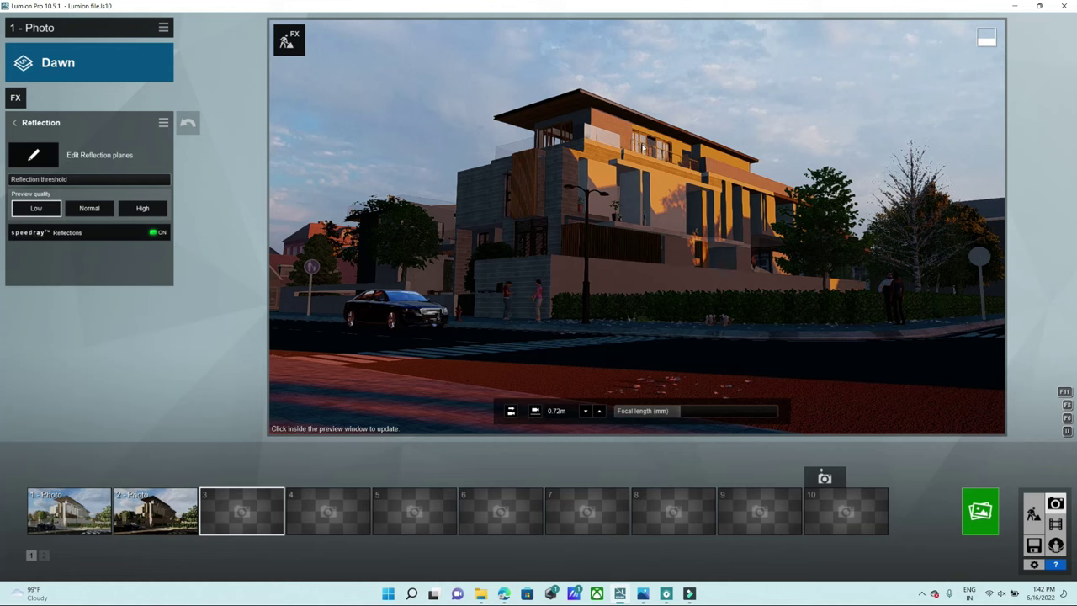
{"action": "left_click", "coordinate": [34, 154]}
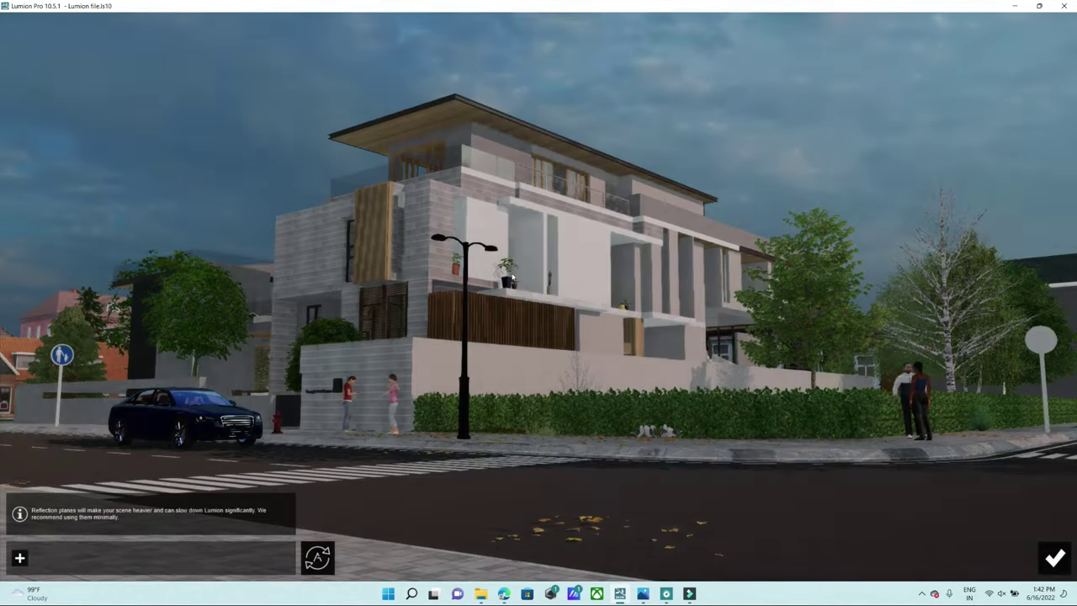
- Add planes on the window, railing, upper-floor and balcony glass, then remove planes 4 and 3
{"action": "left_click", "coordinate": [19, 557]}
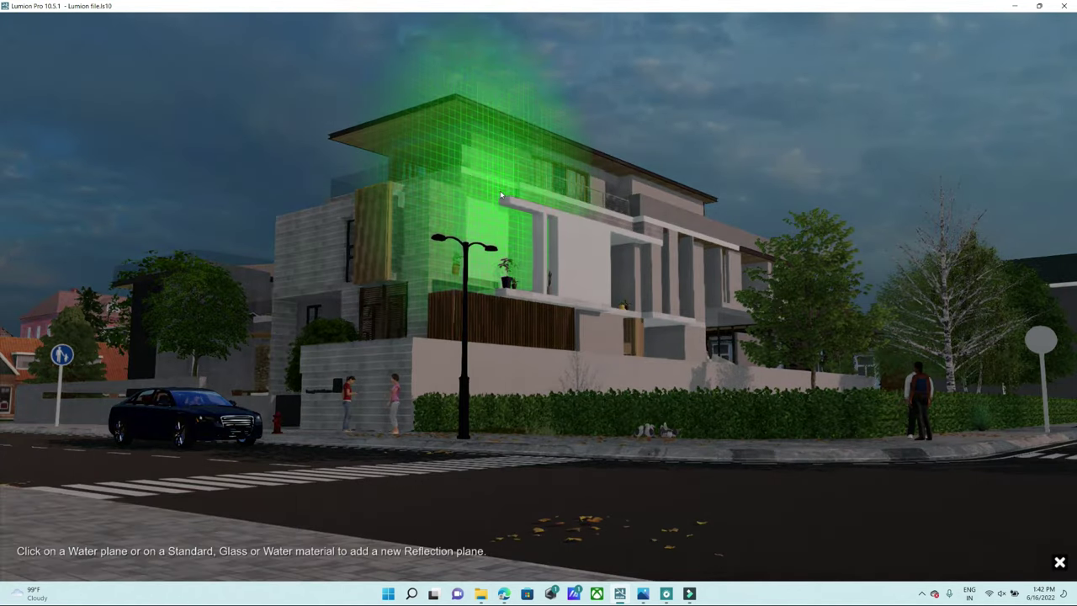
{"action": "left_click", "coordinate": [498, 166]}
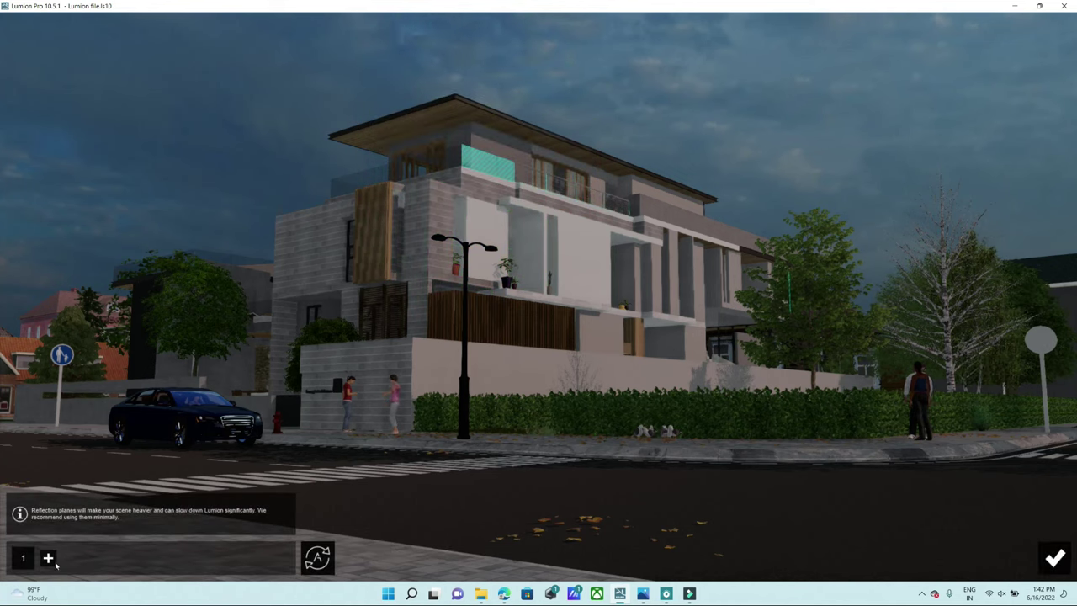
{"action": "left_click", "coordinate": [48, 558]}
{"action": "left_click", "coordinate": [421, 173]}
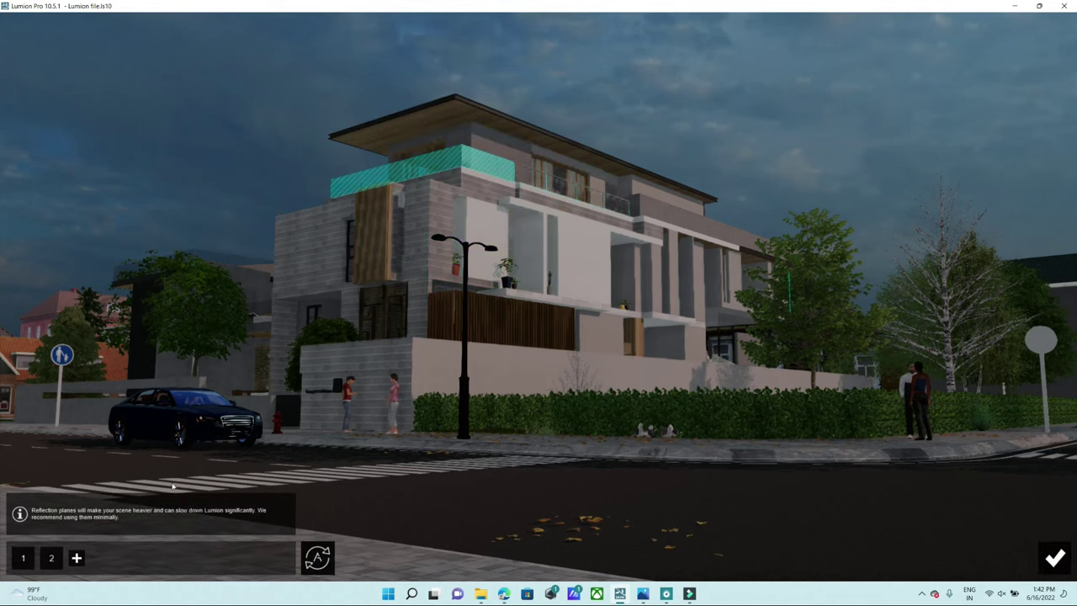
{"action": "left_click", "coordinate": [74, 558]}
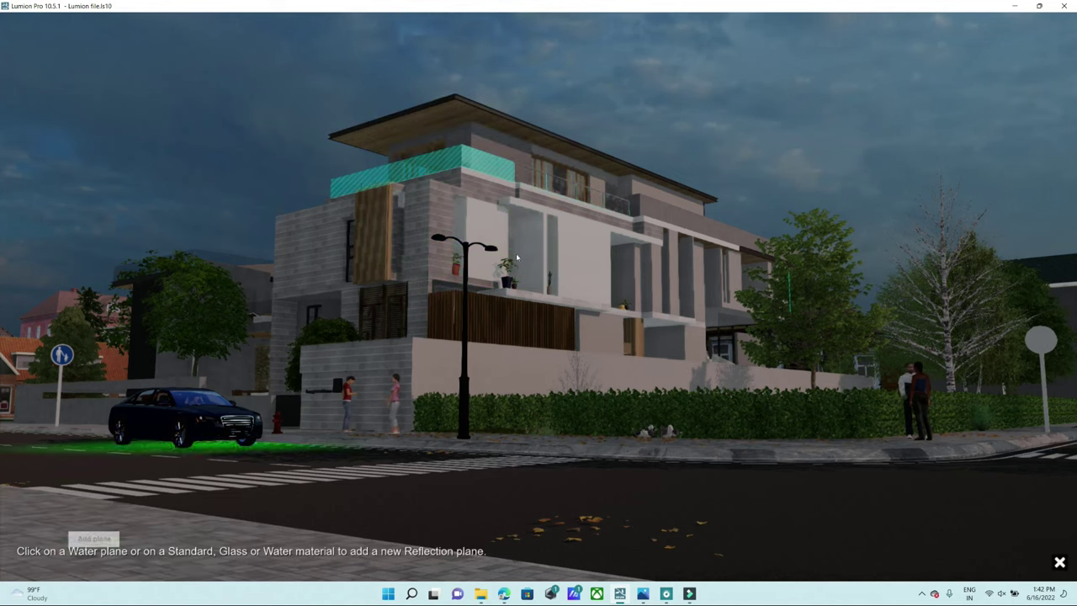
{"action": "left_click", "coordinate": [585, 197]}
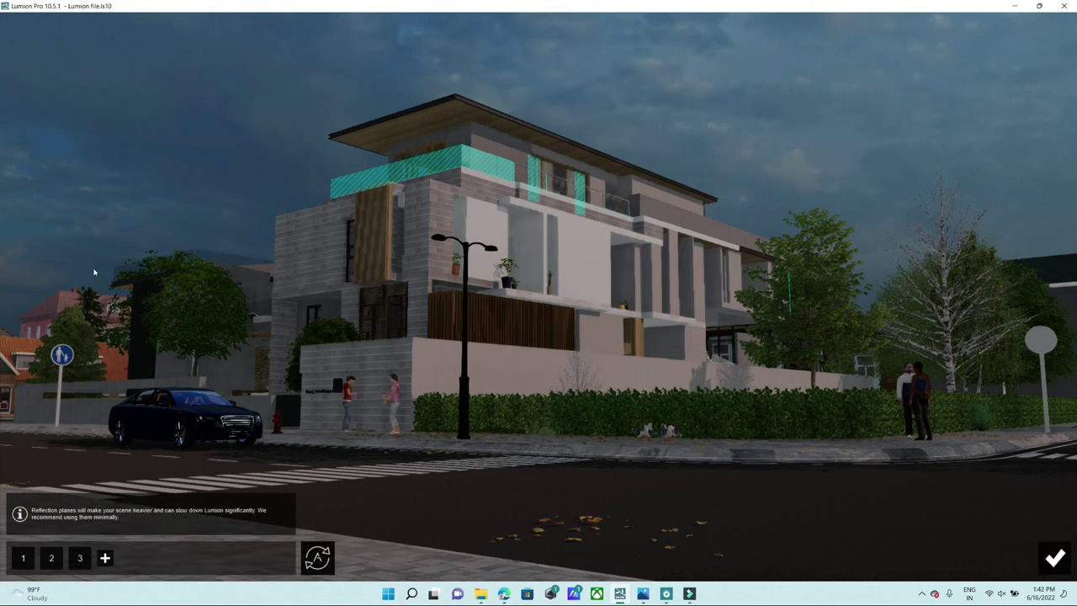
{"action": "left_click", "coordinate": [105, 558]}
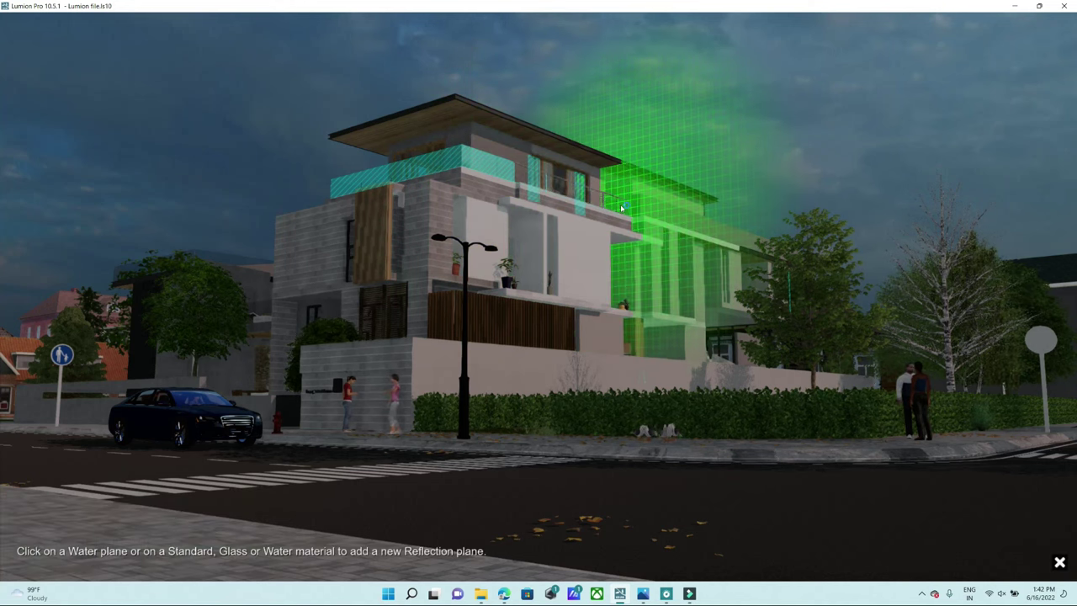
{"action": "left_click", "coordinate": [568, 195]}
{"action": "mouse_move", "coordinate": [737, 322]}
{"action": "right_mouse_down"}
{"action": "mouse_move", "coordinate": [738, 252]}
{"action": "mouse_move", "coordinate": [116, 546]}
{"action": "right_mouse_up"}
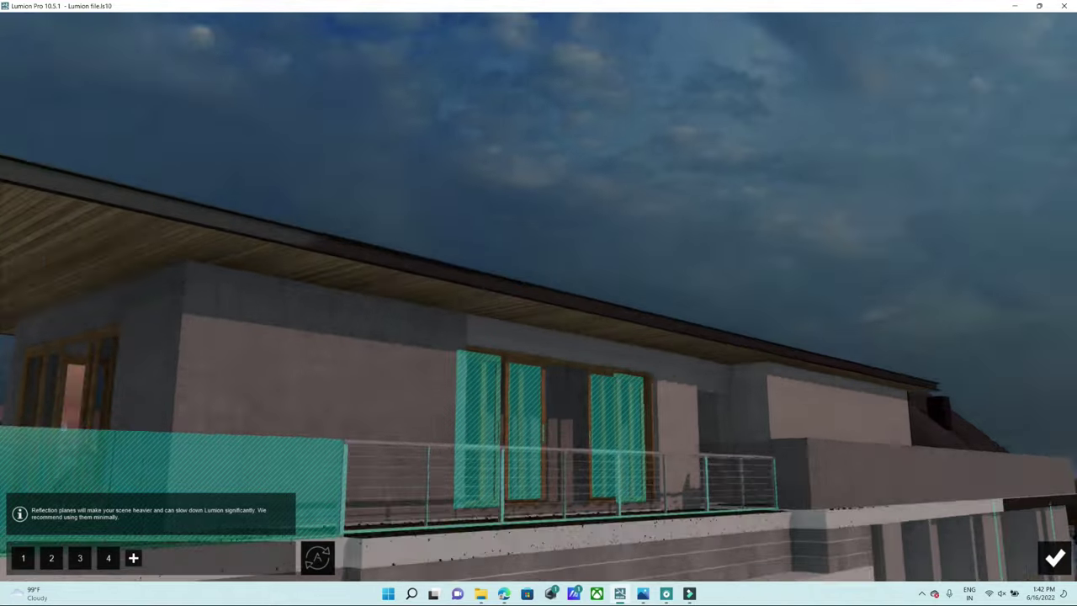
{"action": "left_click", "coordinate": [110, 560]}
{"action": "left_click", "coordinate": [80, 557]}
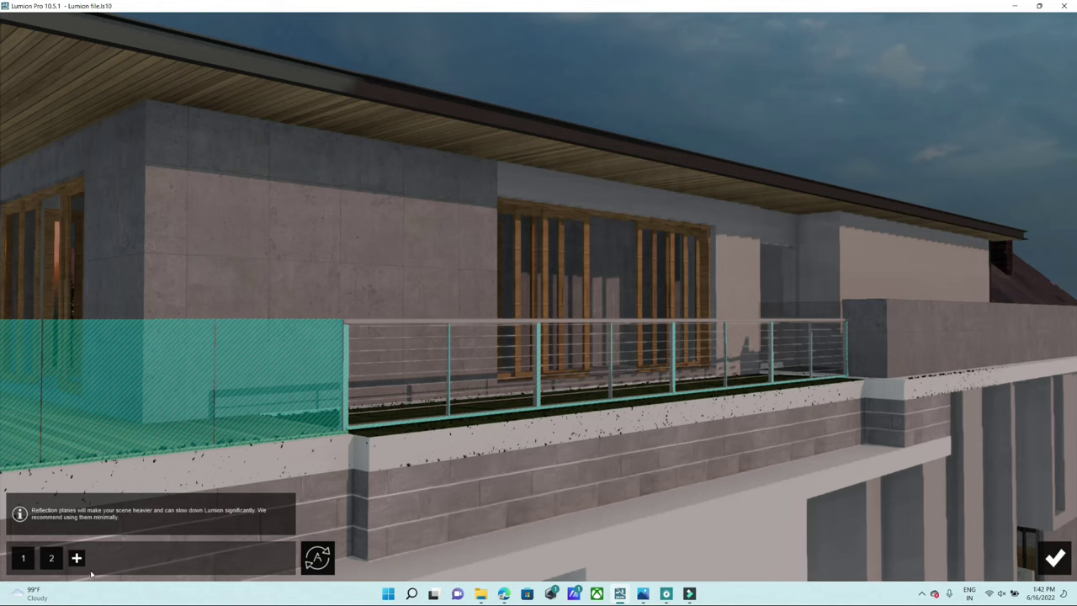
- Add reflection planes on the door glass panes and railing glass, then remove the sixth plane
{"action": "left_click", "coordinate": [78, 559]}
{"action": "left_click", "coordinate": [603, 299]}
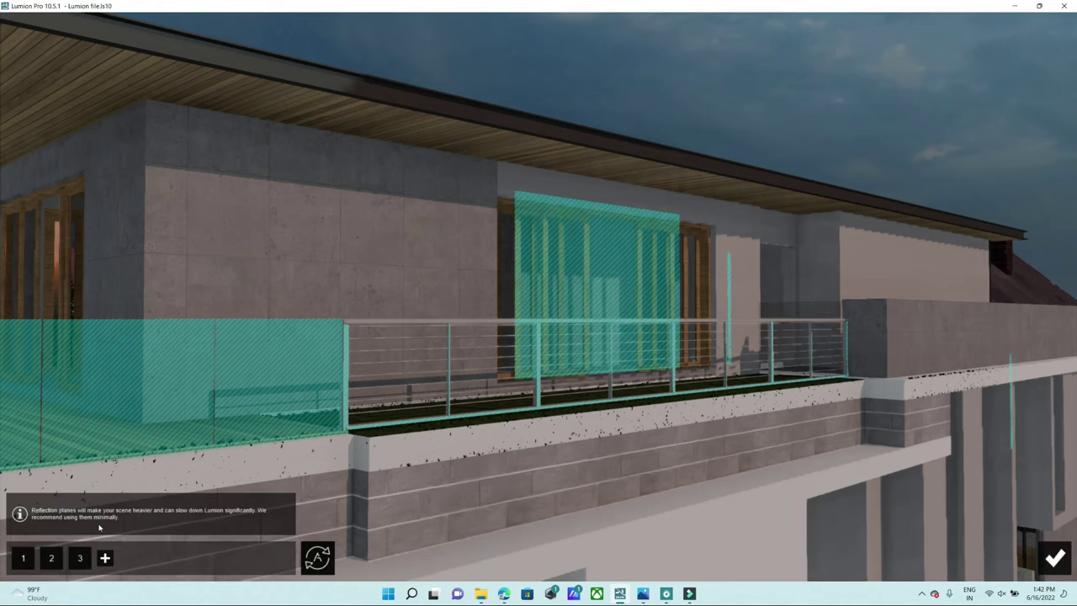
{"action": "left_click", "coordinate": [105, 558]}
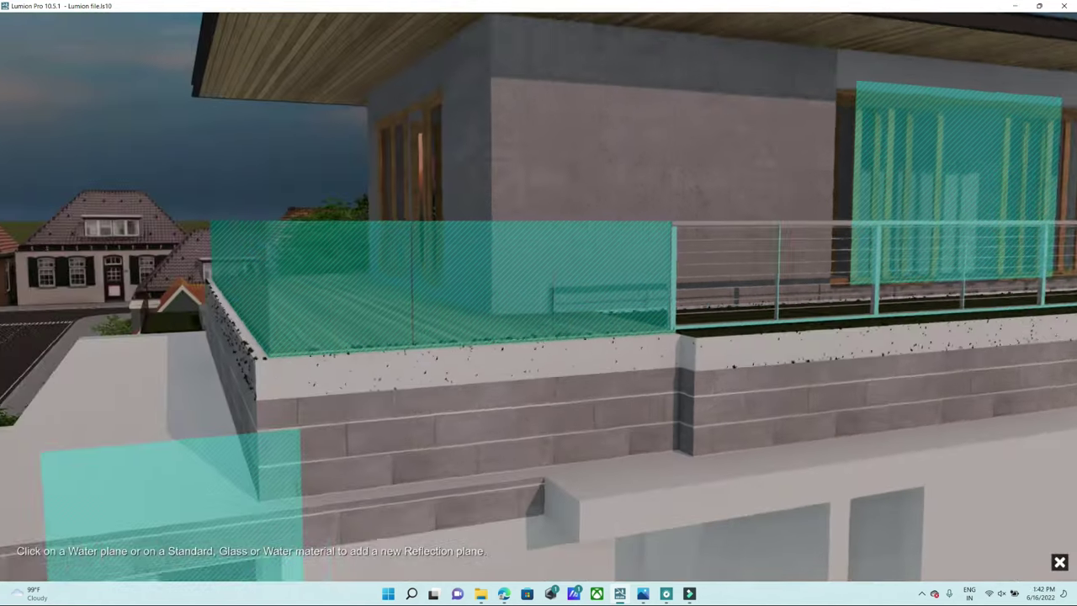
{"action": "right_click_drag", "start_coordinate": [667, 156], "coordinate": [667, 157]}
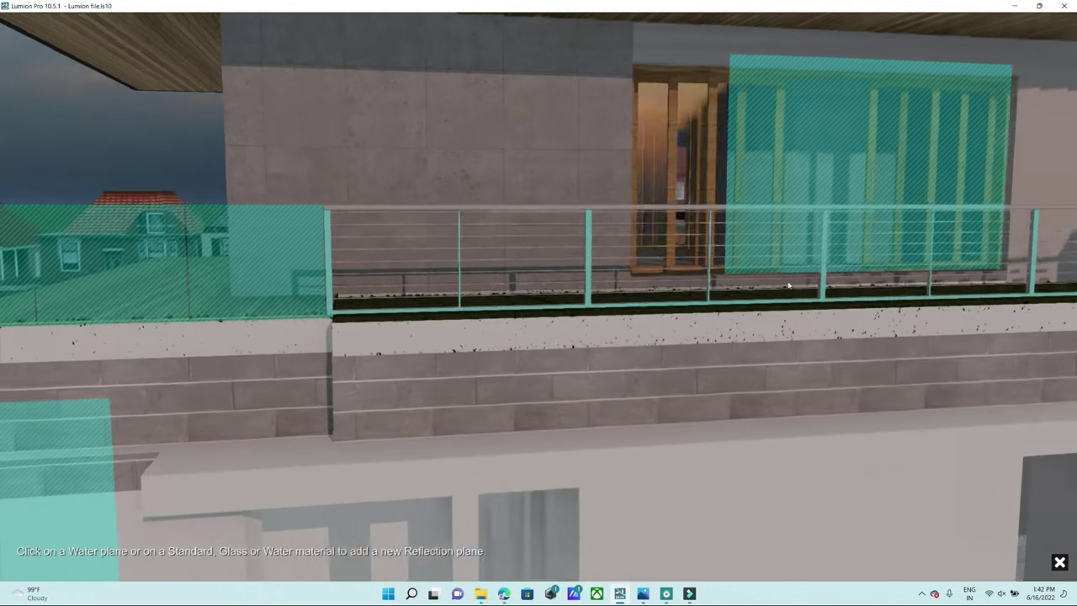
{"action": "left_click", "coordinate": [667, 156]}
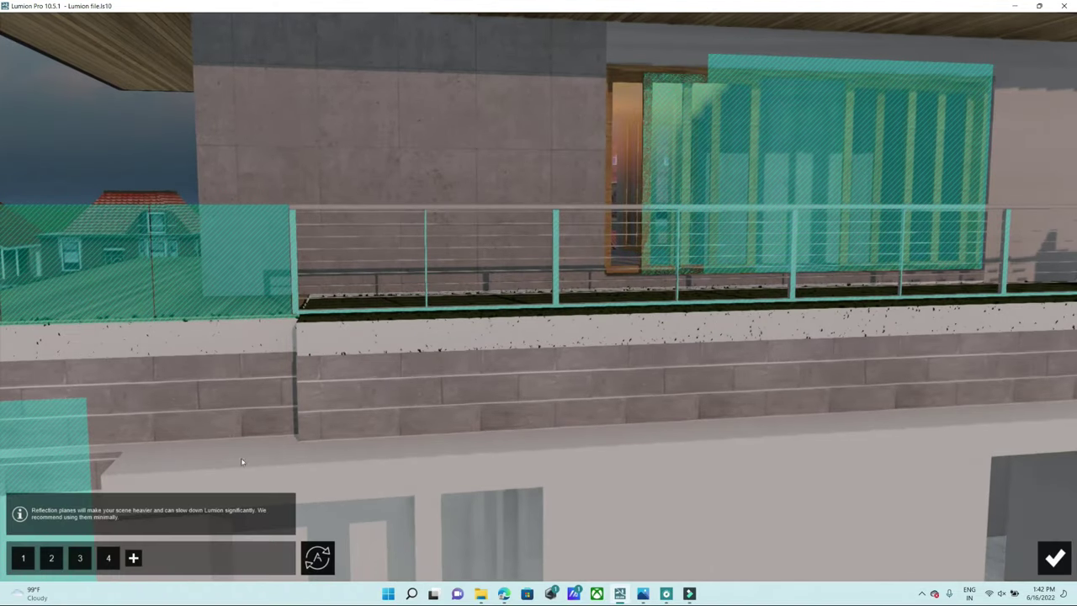
{"action": "left_click", "coordinate": [133, 558]}
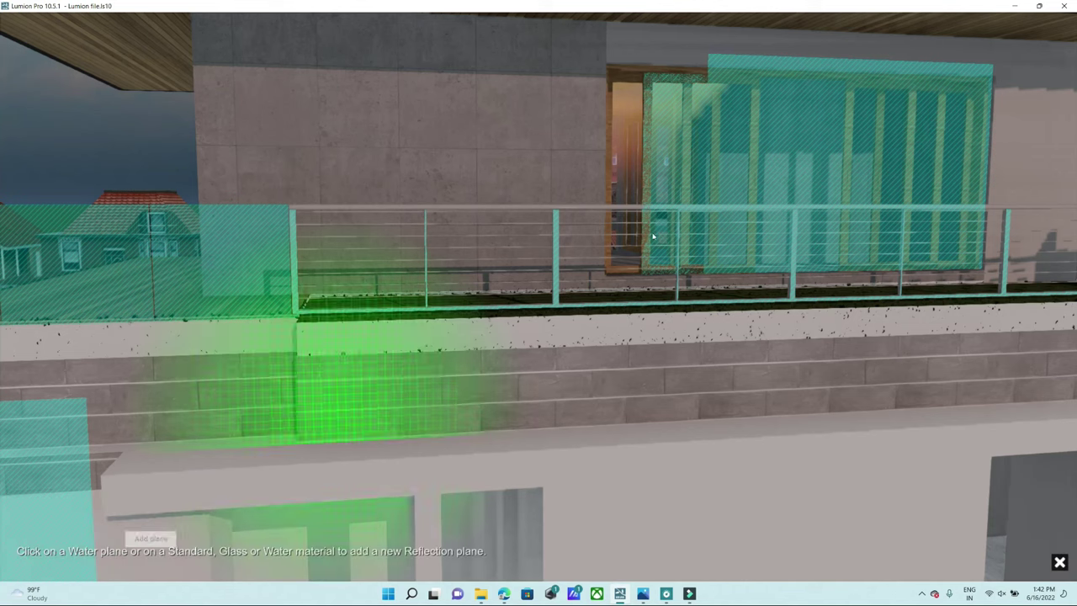
{"action": "left_click", "coordinate": [643, 160]}
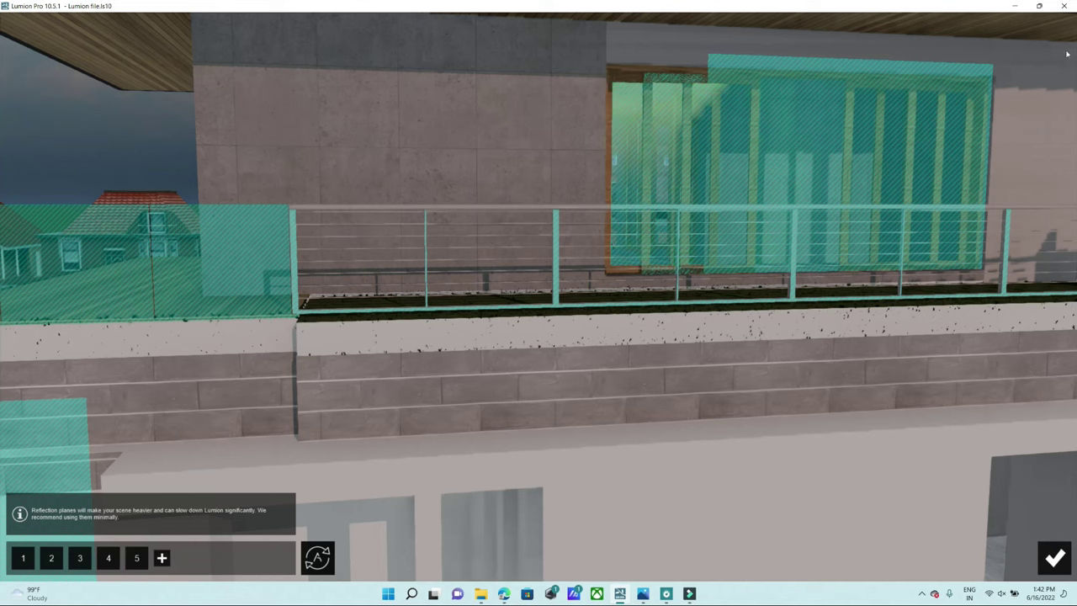
{"action": "left_click", "coordinate": [163, 559]}
{"action": "left_click", "coordinate": [399, 291]}
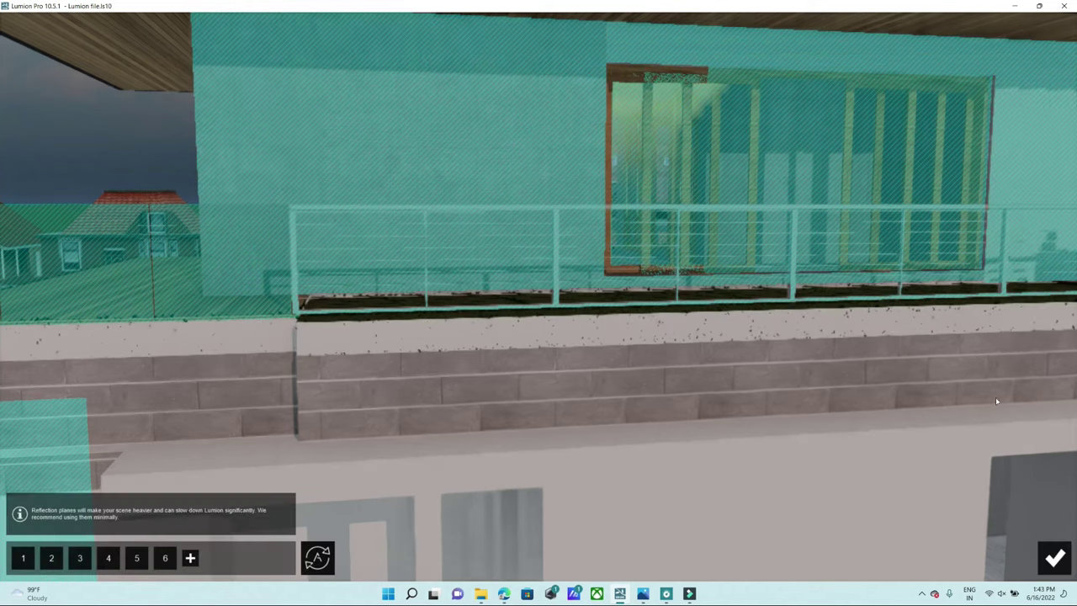
{"action": "scroll", "coordinate": [413, 415], "scroll_direction": "down", "scroll_amount": 5}
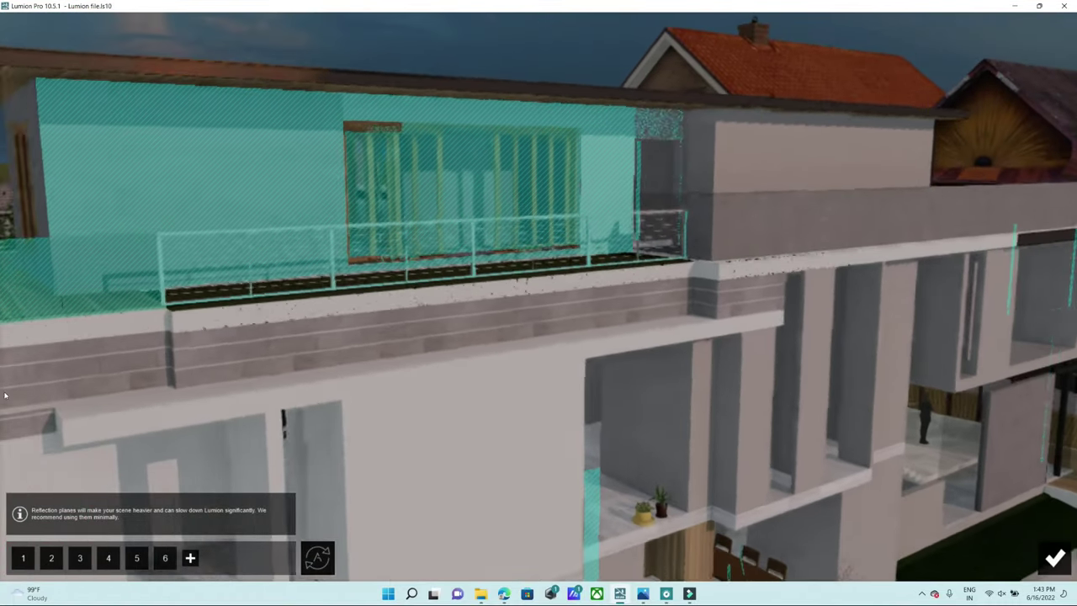
{"action": "key", "text": "a"}
{"action": "left_click", "coordinate": [165, 557]}
- Fly the camera to the glazed facade, place a sixth reflection plane over it, and finish editing
{"action": "key", "text": "w"}
{"action": "key", "text": "w"}
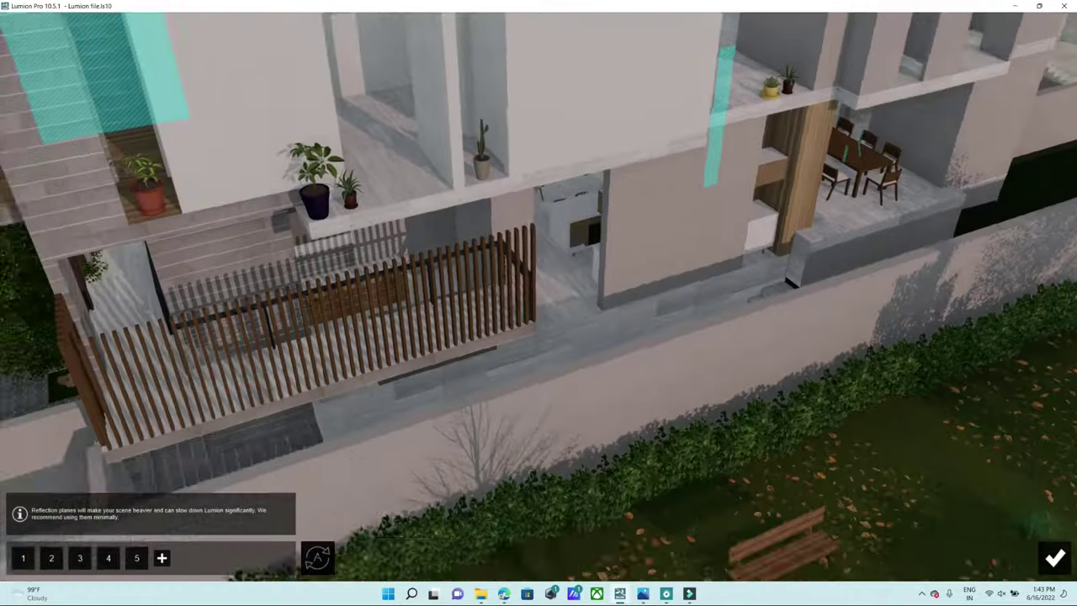
{"action": "key", "text": "w"}
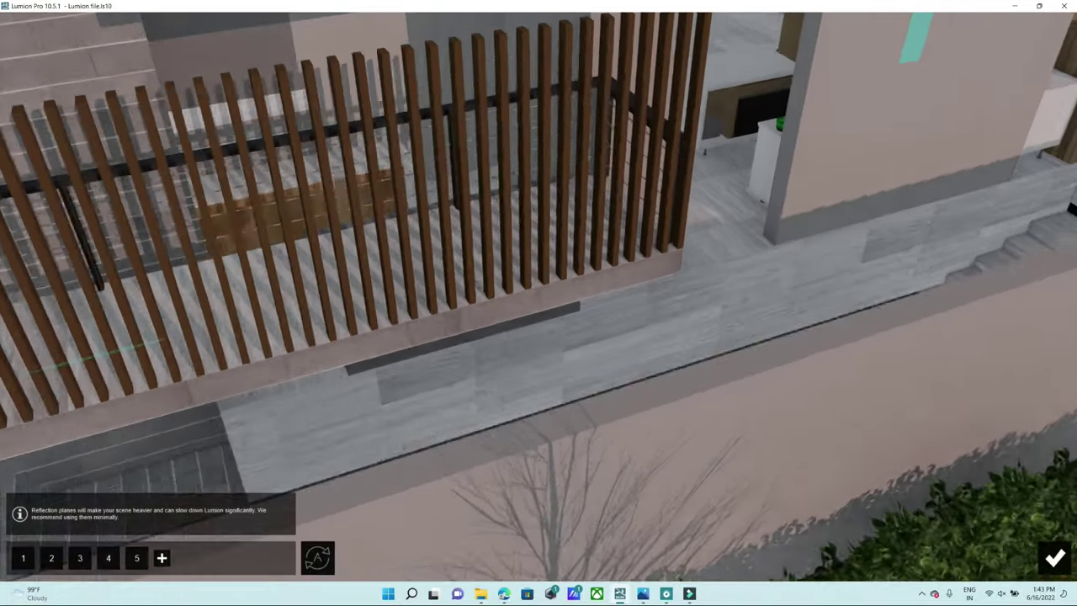
{"action": "key", "text": "s"}
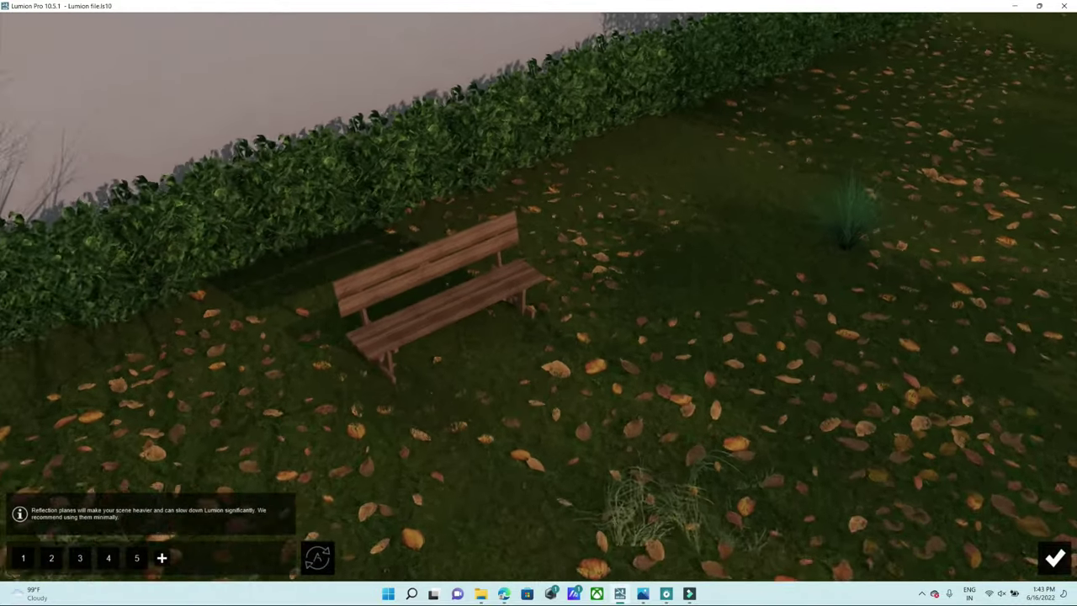
{"action": "key", "text": "w"}
{"action": "key", "text": "d"}
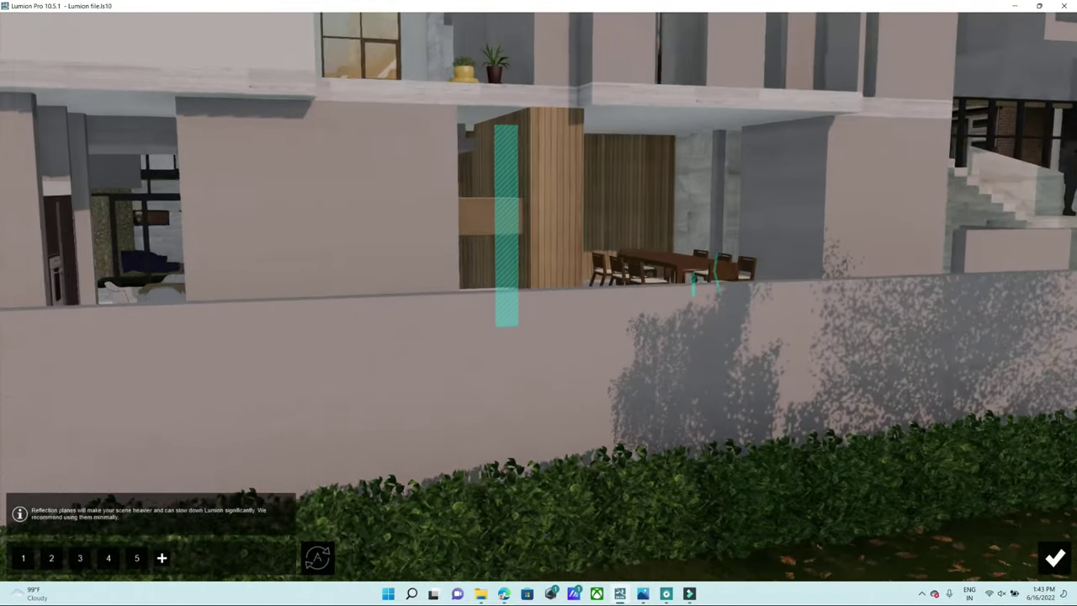
{"action": "key", "text": "w"}
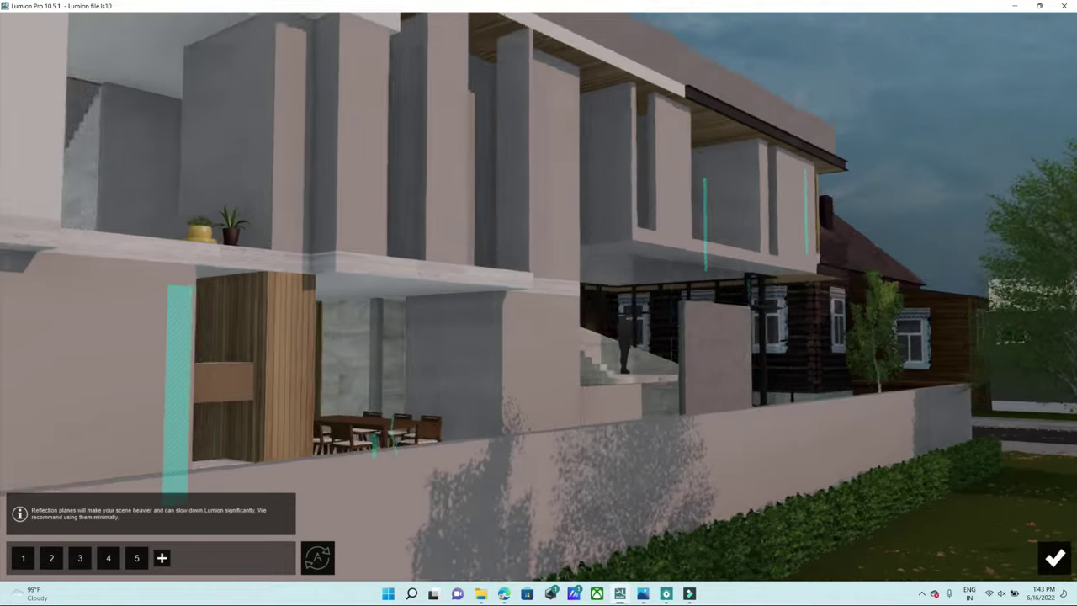
{"action": "key", "text": "d"}
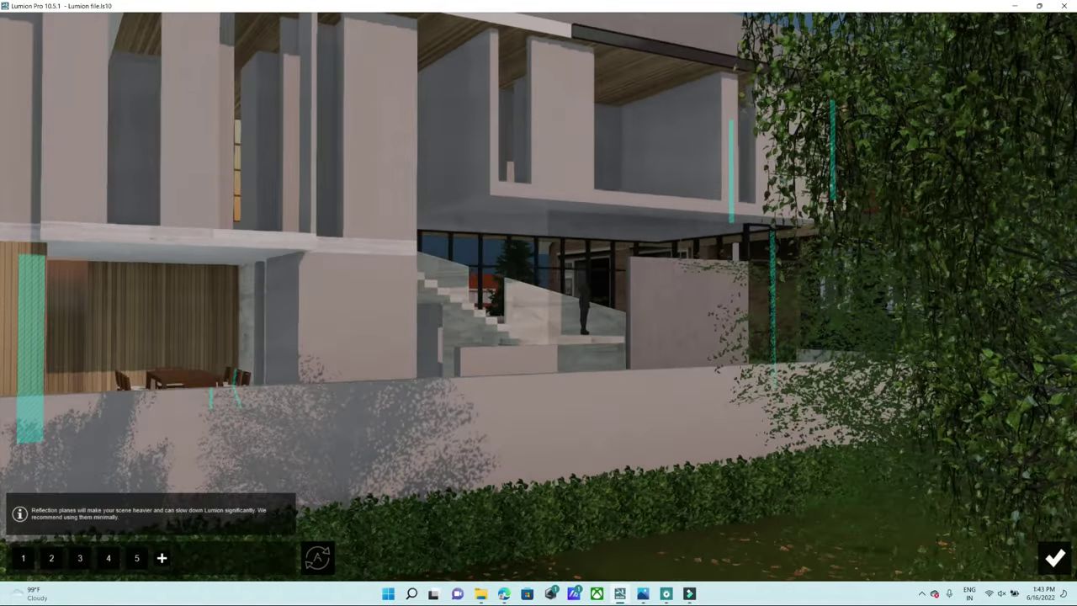
{"action": "key", "text": "w"}
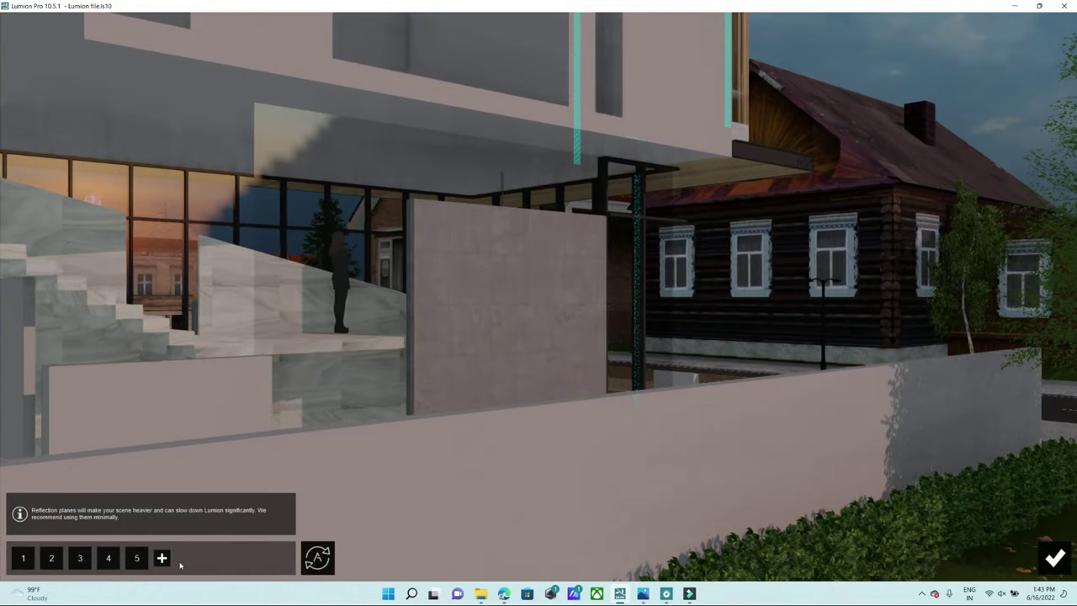
{"action": "left_click", "coordinate": [163, 558]}
{"action": "left_click", "coordinate": [361, 278]}
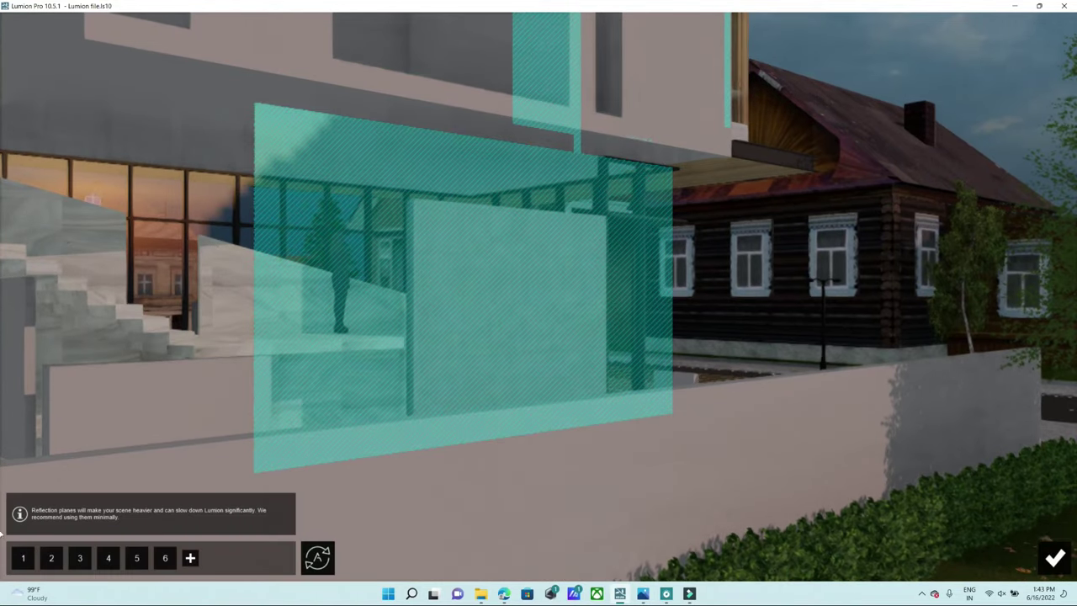
{"action": "key", "text": "Return"}
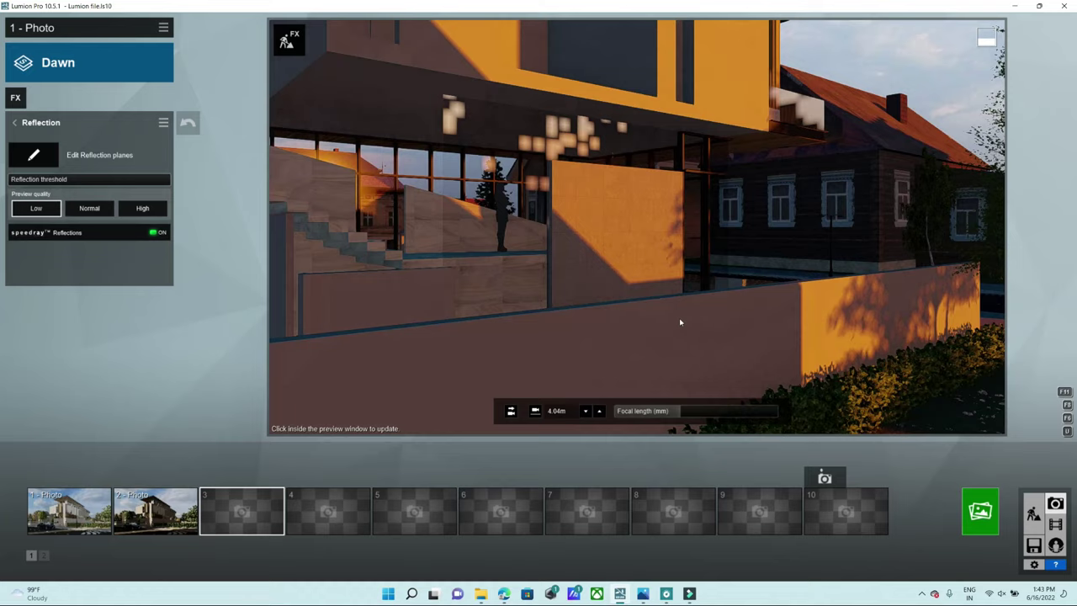
- Frame the corner street view, store it as photo 3, and set reflection preview quality to High
{"action": "right_click_drag", "start_coordinate": [680, 321], "coordinate": [662, 285]}
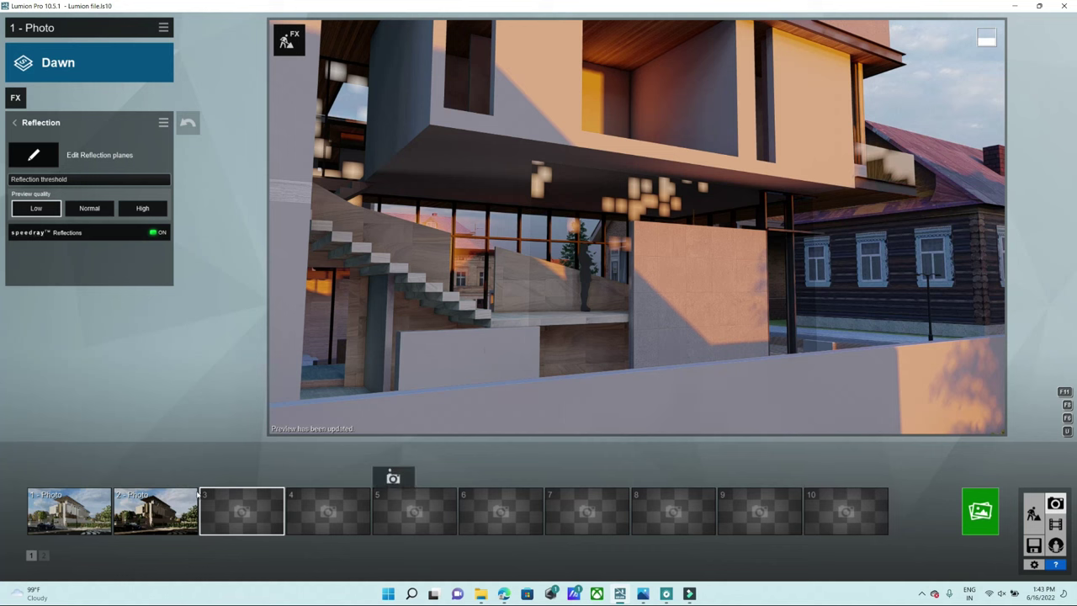
{"action": "mouse_move", "coordinate": [588, 361]}
{"action": "right_mouse_down"}
{"action": "mouse_move", "coordinate": [637, 227]}
{"action": "mouse_move", "coordinate": [559, 300]}
{"action": "mouse_move", "coordinate": [636, 227]}
{"action": "mouse_move", "coordinate": [586, 264]}
{"action": "right_mouse_up"}
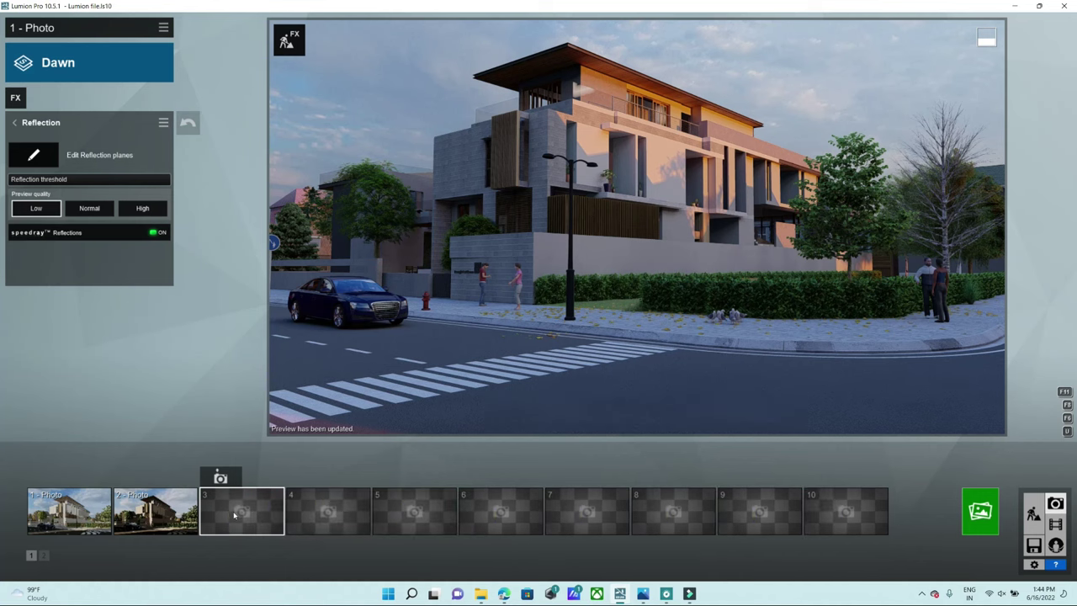
{"action": "left_click", "coordinate": [221, 478]}
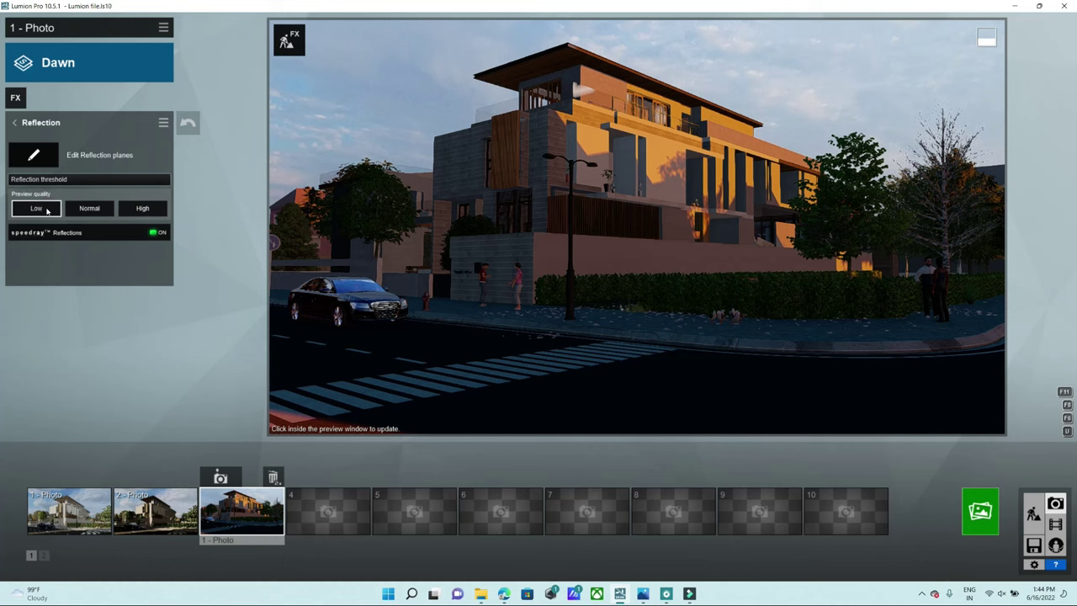
{"action": "left_click", "coordinate": [141, 209]}
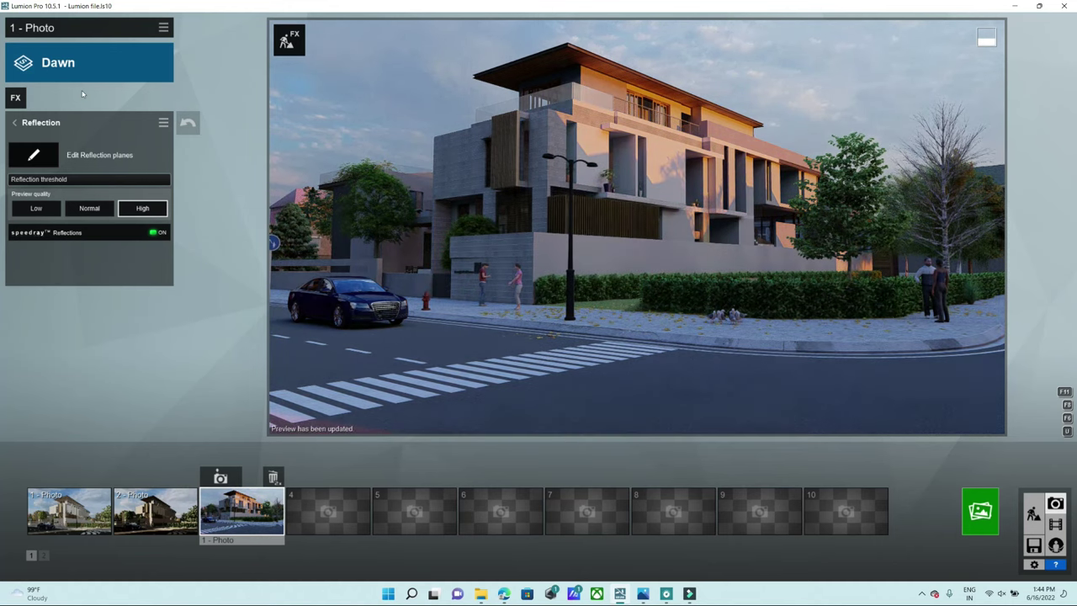
{"action": "left_click", "coordinate": [15, 123]}
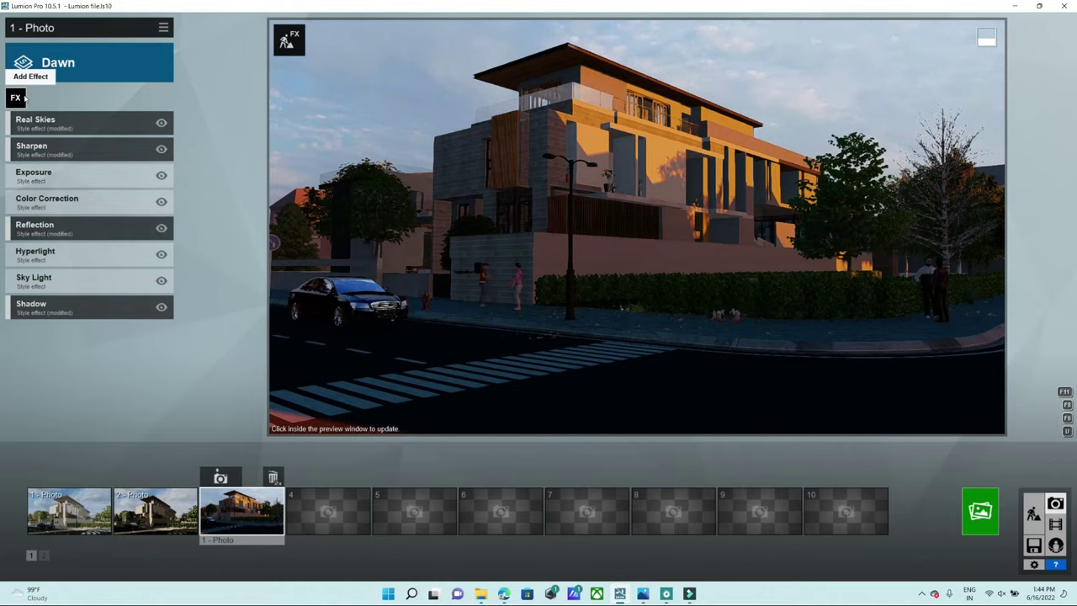
- Add the Autumn Colors effect from the Objects category and re-render the preview
{"action": "left_click", "coordinate": [23, 97]}
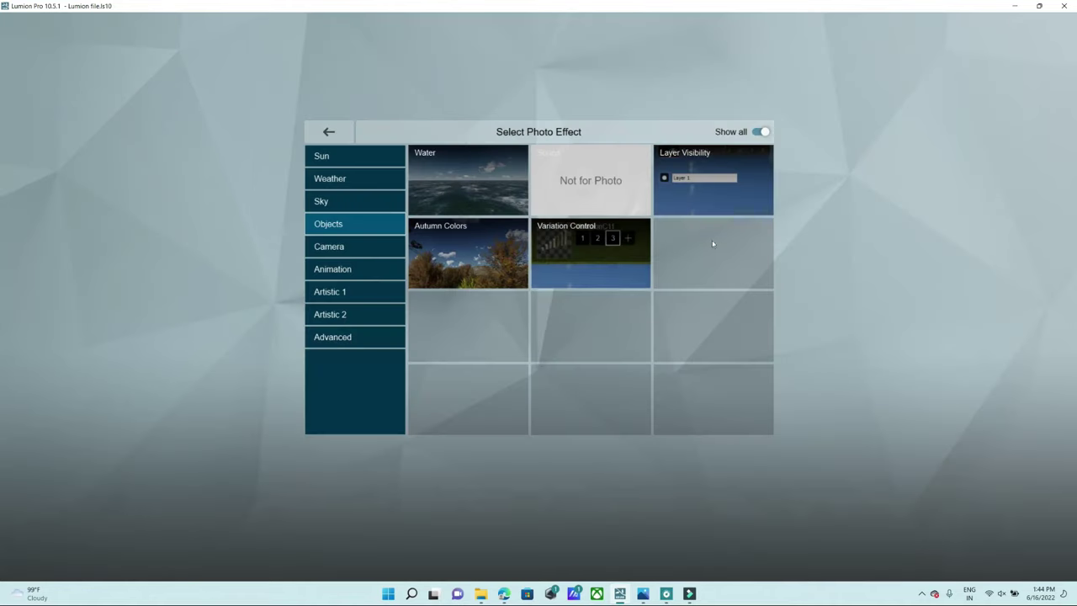
{"action": "left_click", "coordinate": [461, 245]}
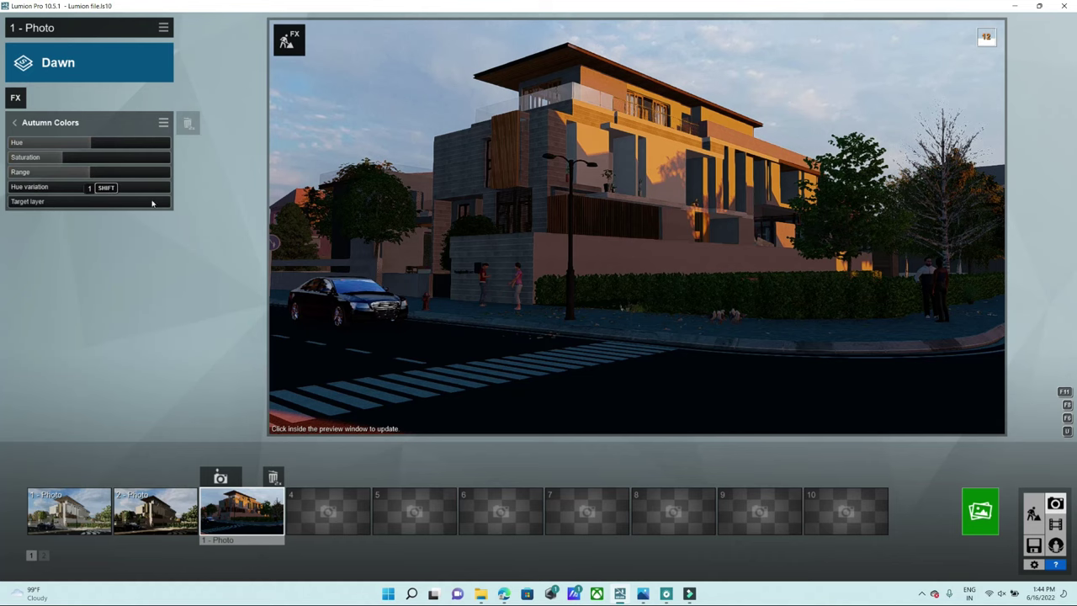
{"action": "left_click", "coordinate": [625, 336]}
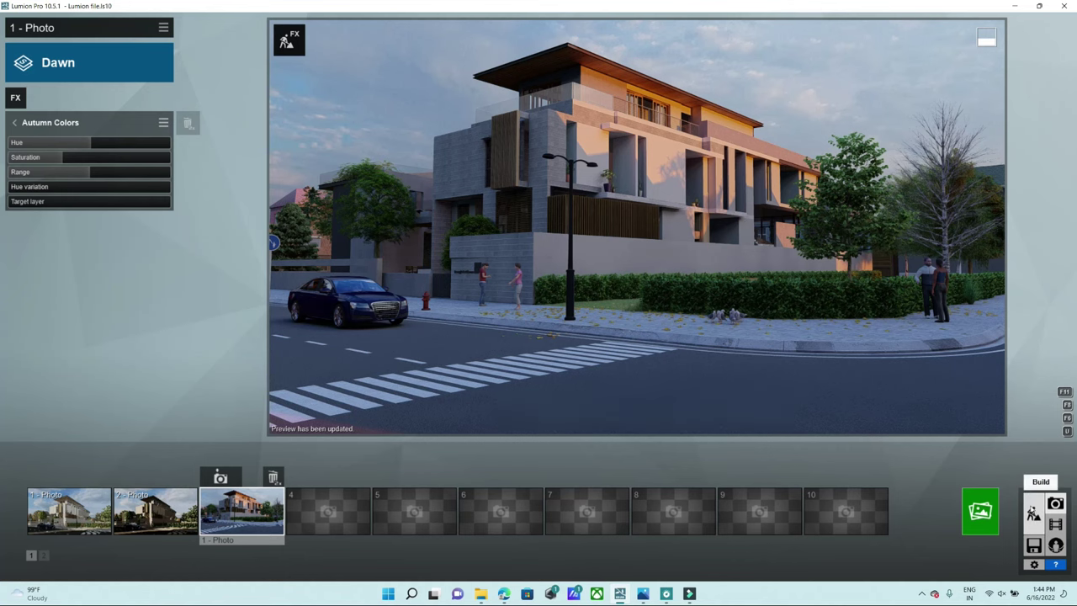
- In Build mode, fly over the town, drag-select the 231 trees and confirm they sit on the Trees layer
{"action": "left_click", "coordinate": [1033, 512]}
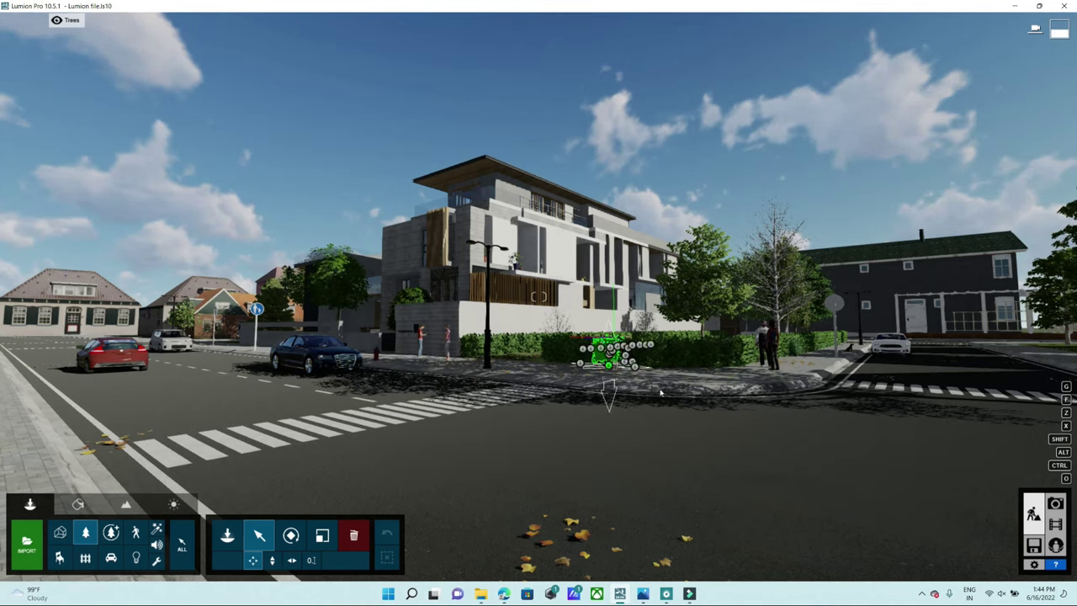
{"action": "mouse_move", "coordinate": [67, 19]}
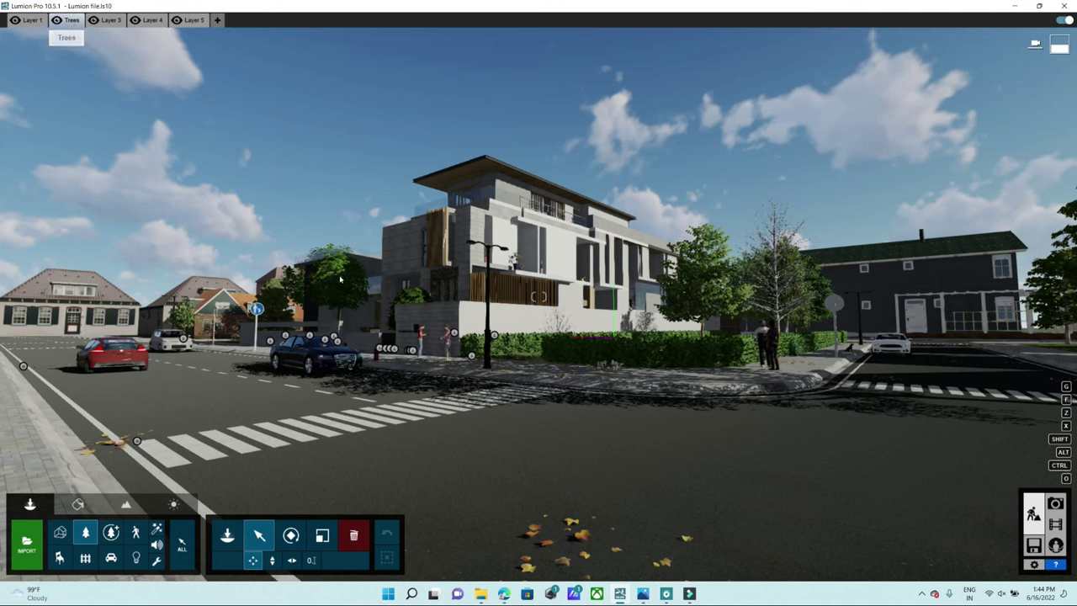
{"action": "right_click_drag", "start_coordinate": [559, 388], "coordinate": [559, 471]}
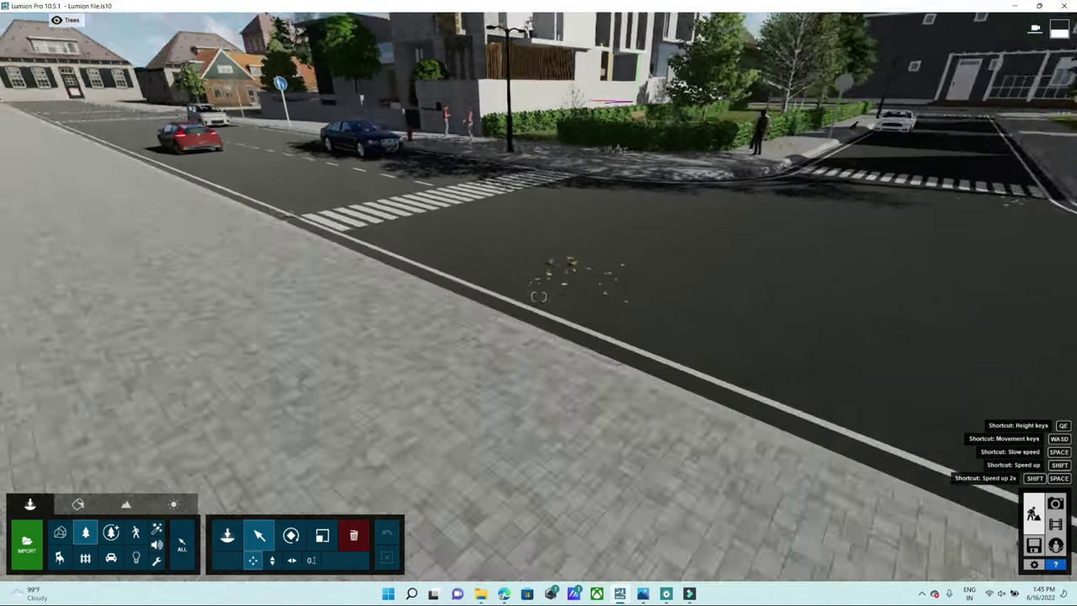
{"action": "key", "text": "s"}
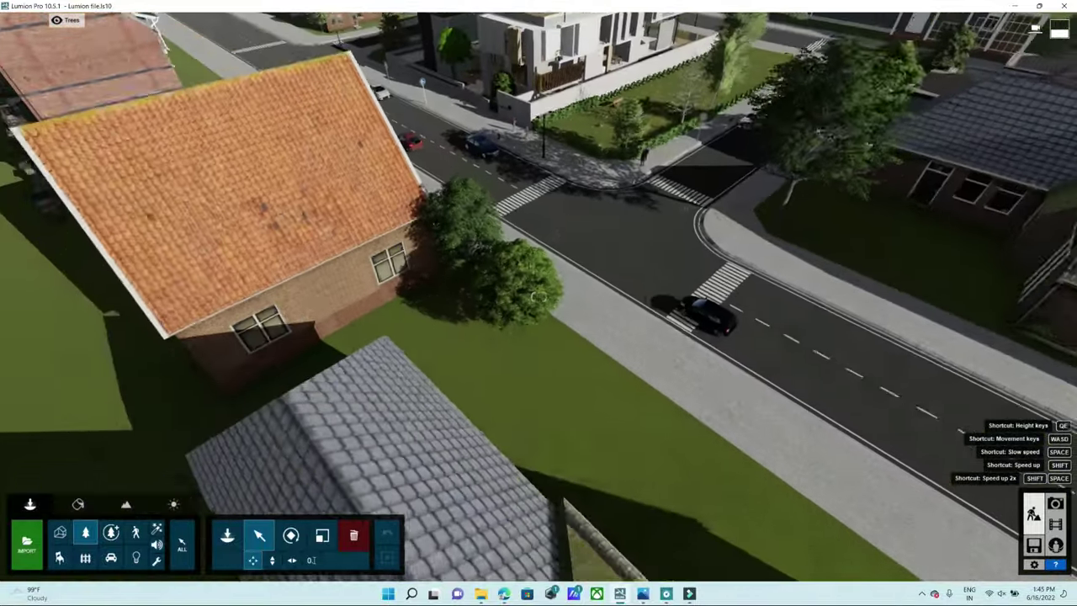
{"action": "key", "text": "s"}
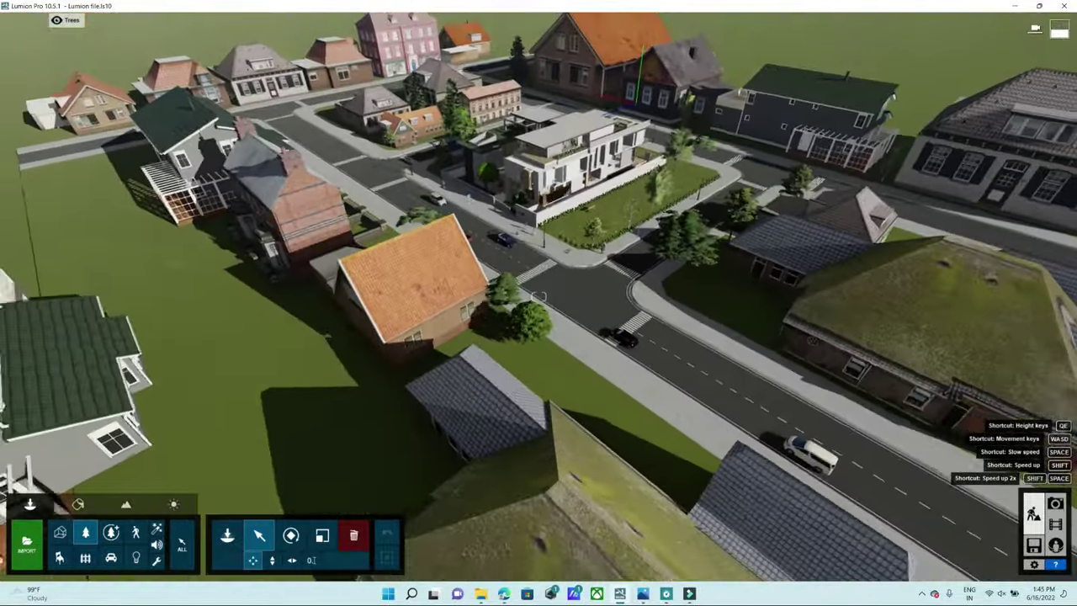
{"action": "key", "text": "s"}
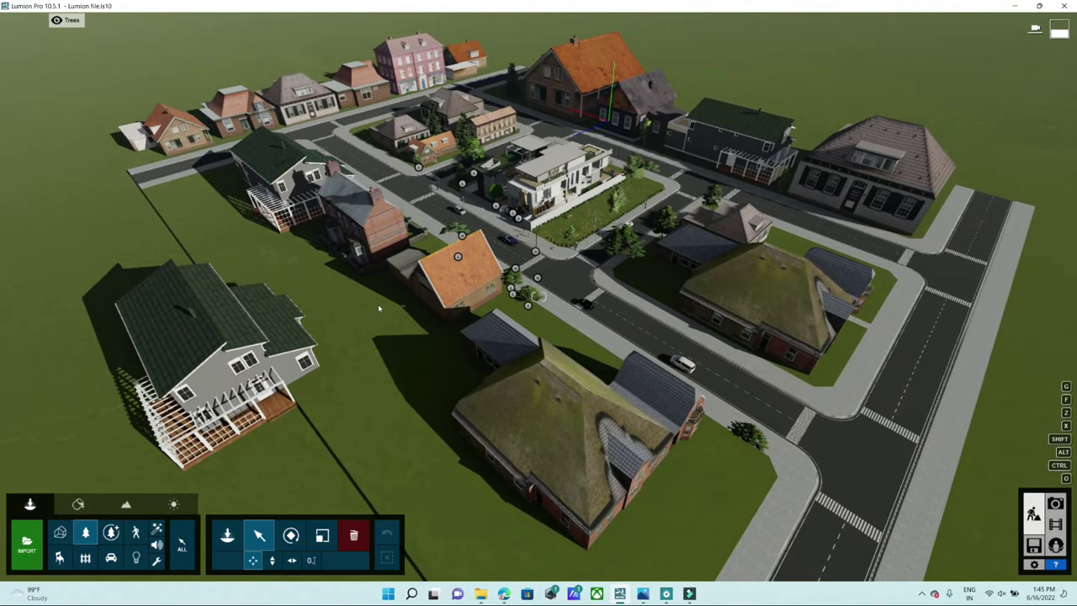
{"action": "mouse_move", "coordinate": [31, 42]}
{"action": "left_mouse_down", "text": "ctrl"}
{"action": "mouse_move", "coordinate": [967, 572]}
{"action": "mouse_move", "coordinate": [1016, 581]}
{"action": "left_mouse_up", "text": "ctrl"}
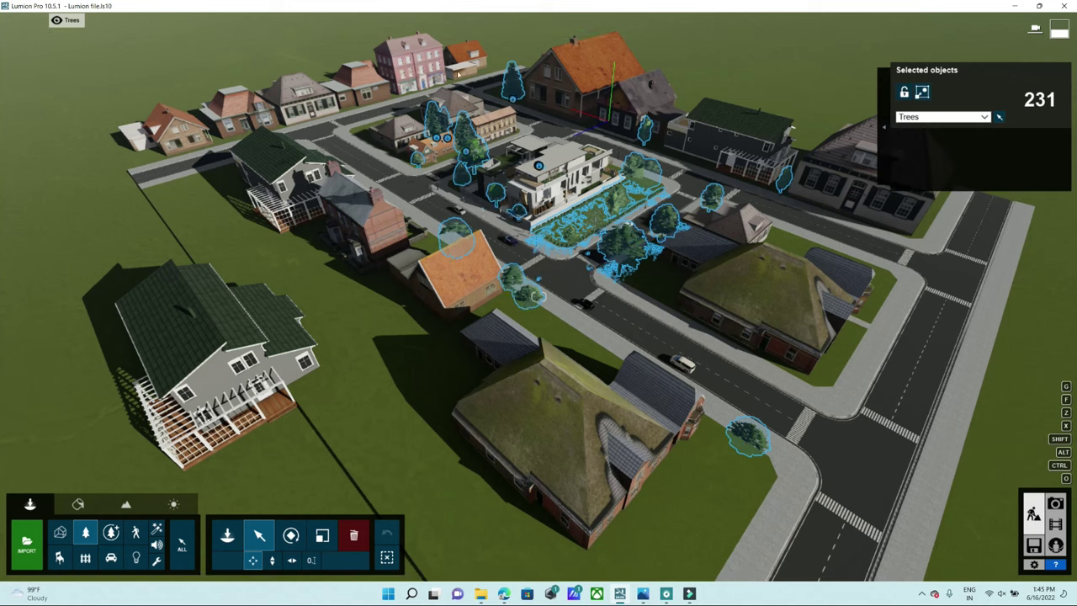
{"action": "left_click", "coordinate": [985, 117]}
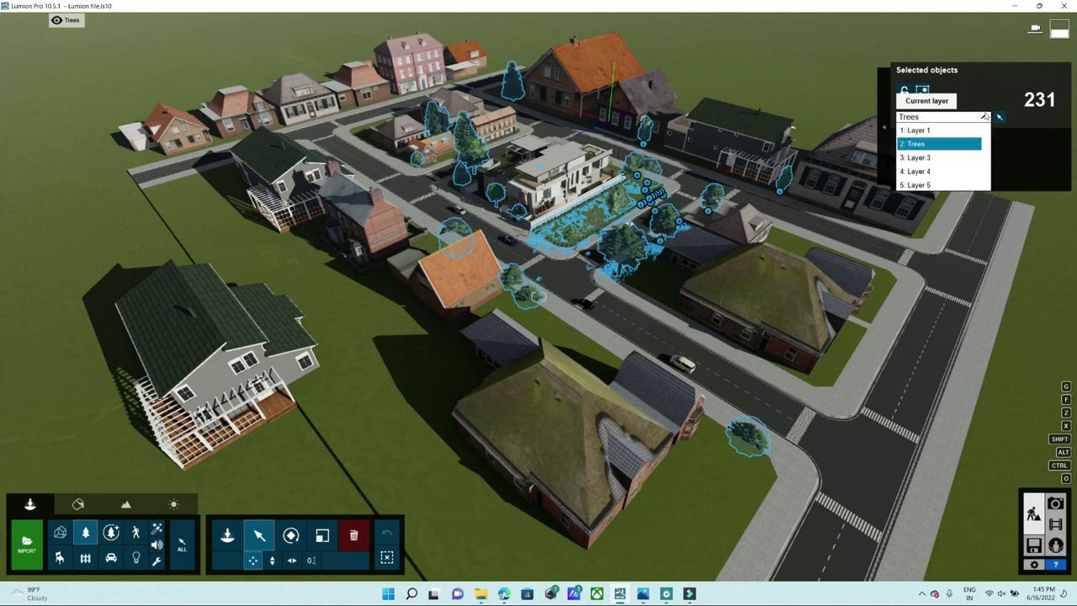
{"action": "left_click", "coordinate": [983, 117]}
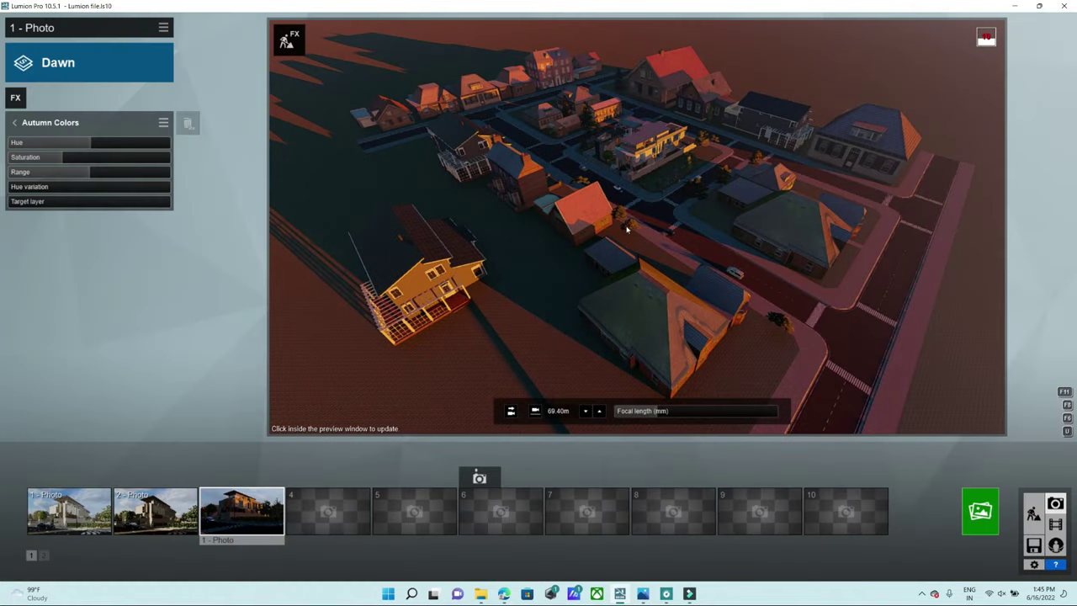
- Restore the saved photo 3 camera view and re-render the Autumn Colors preview
{"action": "left_click", "coordinate": [626, 229]}
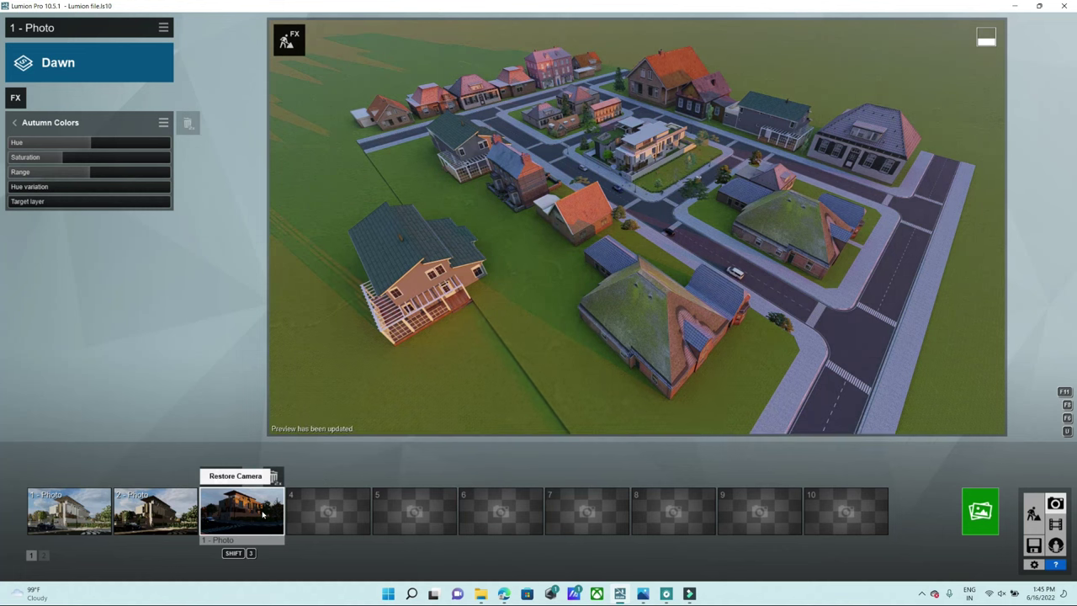
{"action": "left_click", "coordinate": [263, 515]}
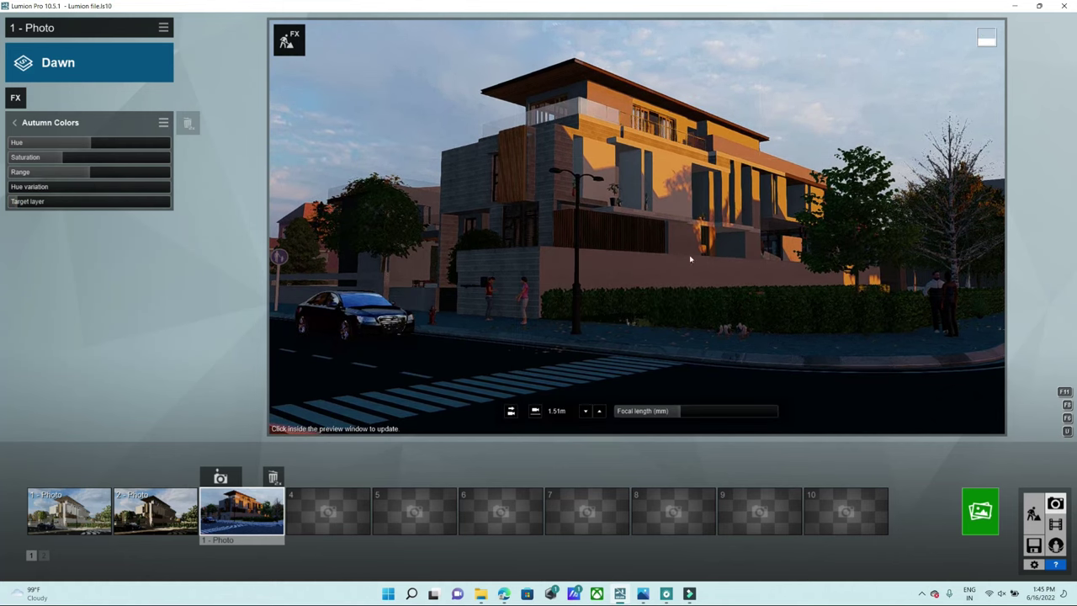
{"action": "left_click", "coordinate": [778, 210]}
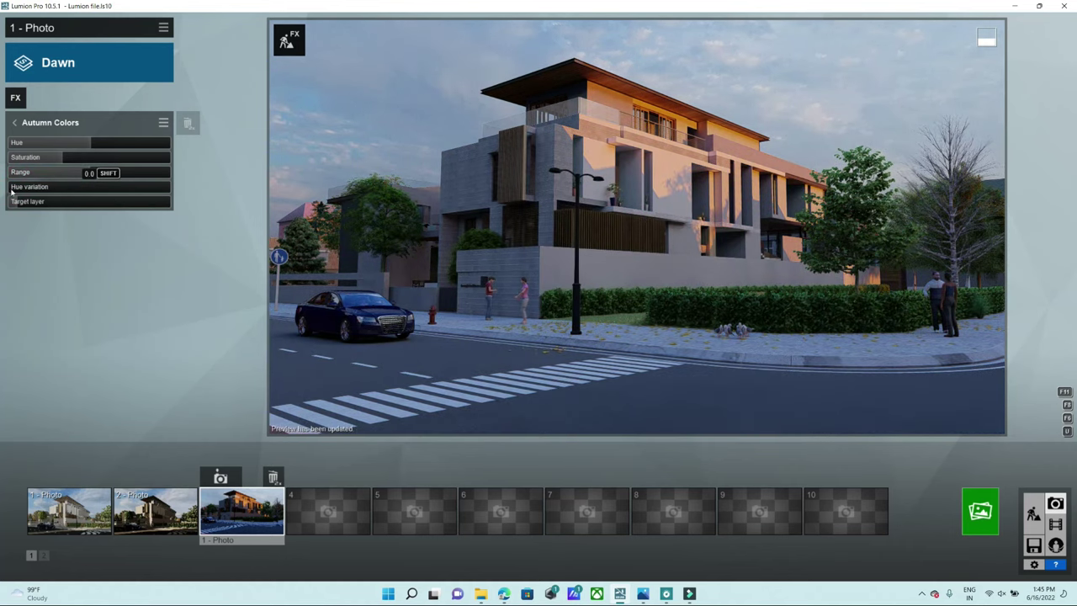
{"action": "left_click", "coordinate": [11, 191]}
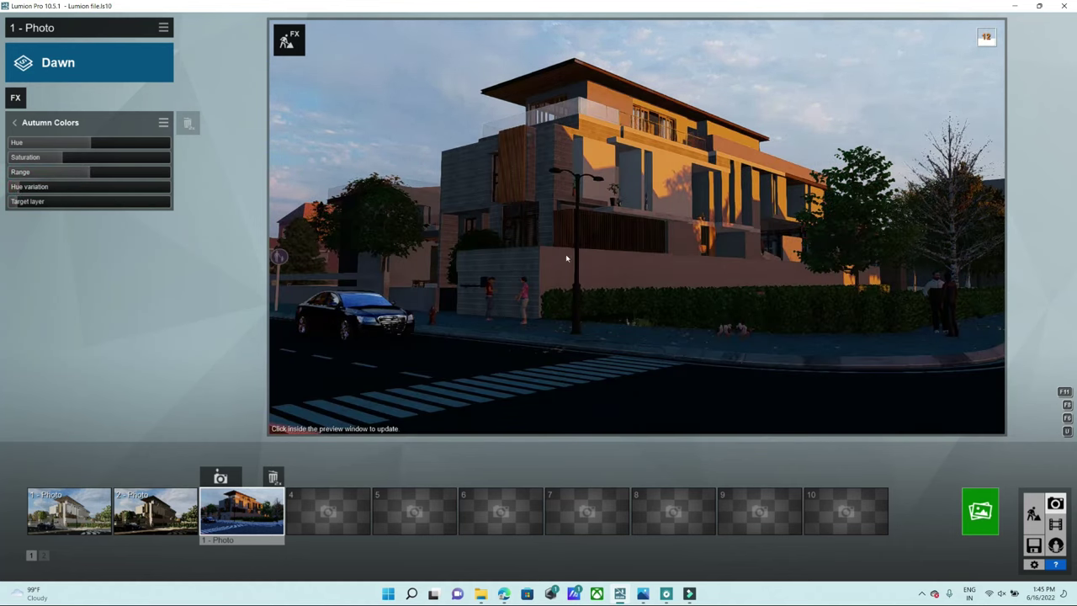
{"action": "left_click", "coordinate": [566, 260]}
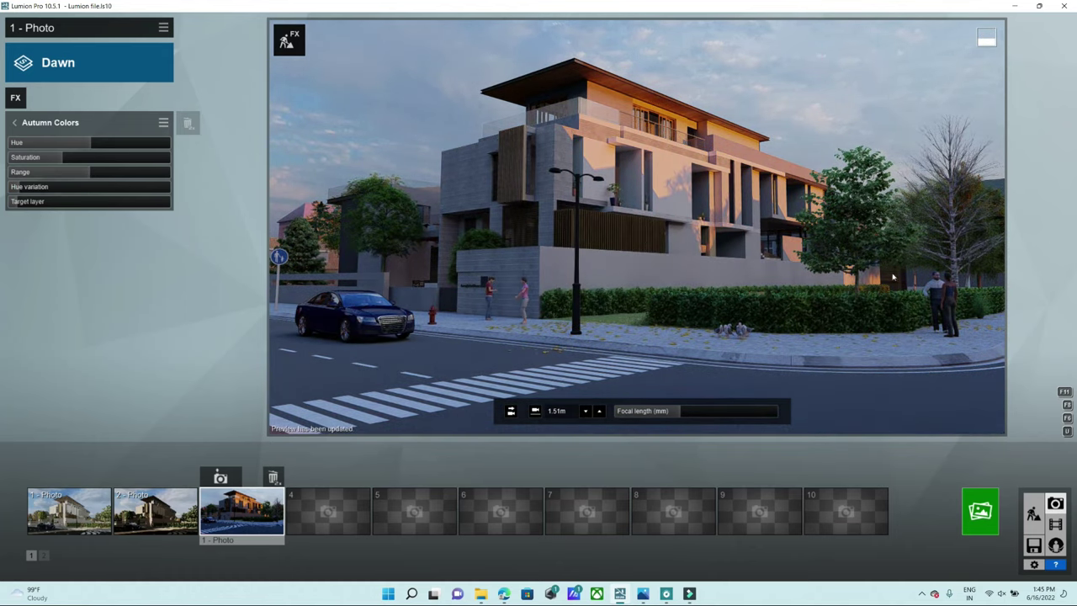
- Lower Autumn Colors saturation to 0.9 and shift its hue to -0.1
{"action": "left_click_drag", "start_coordinate": [63, 161], "coordinate": [54, 162]}
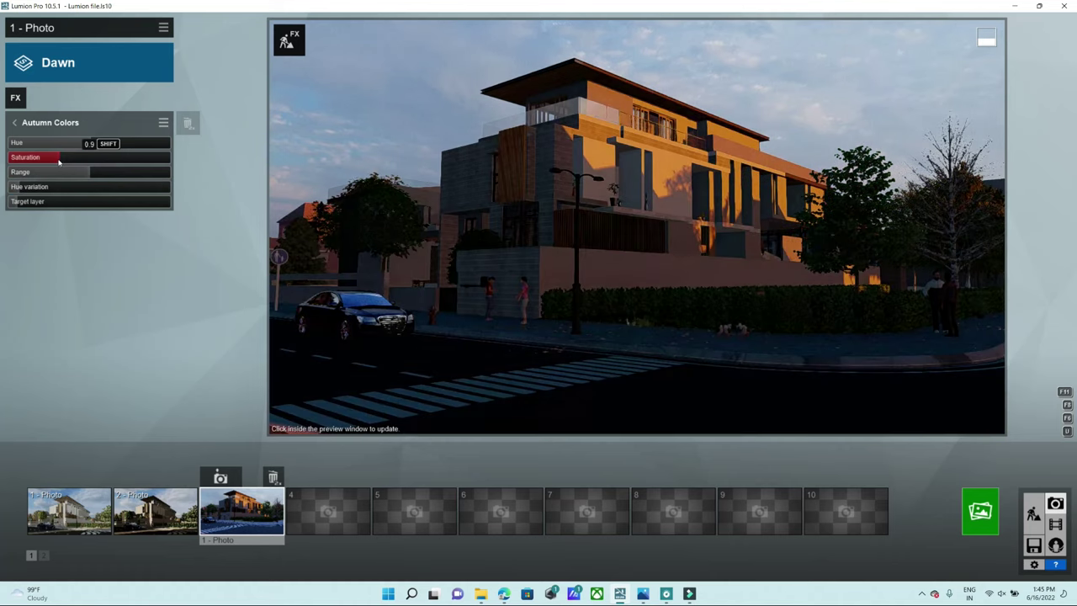
{"action": "left_click", "coordinate": [641, 268]}
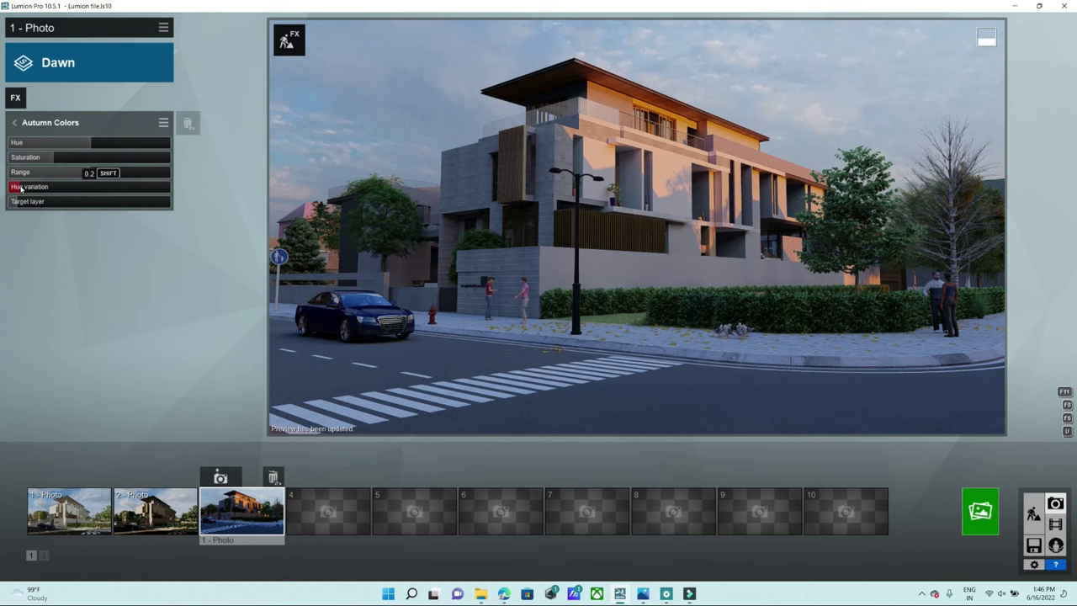
{"action": "left_click_drag", "start_coordinate": [92, 147], "coordinate": [86, 148]}
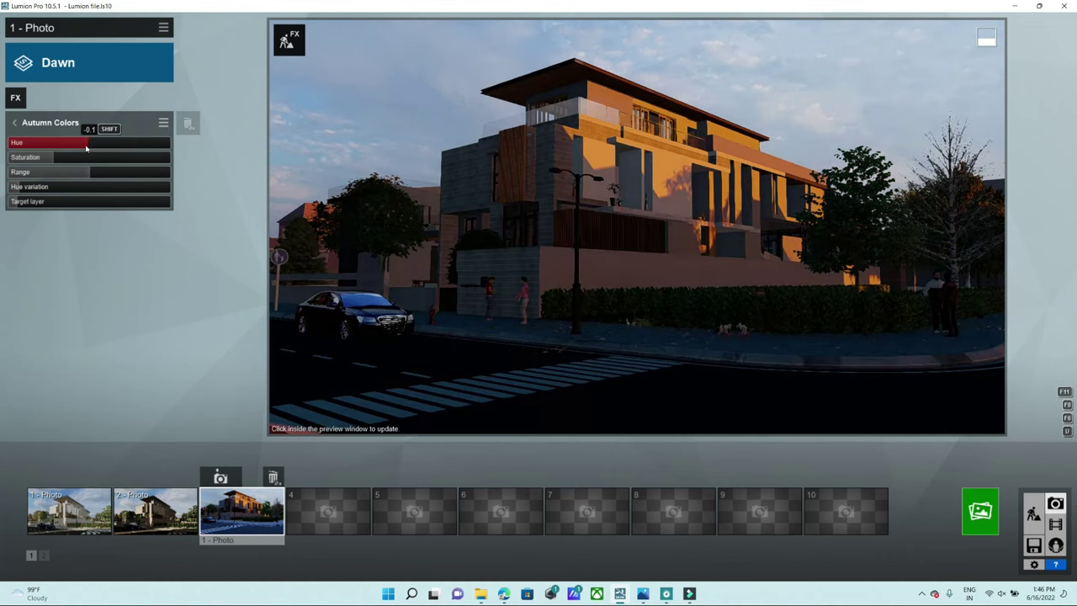
{"action": "left_click", "coordinate": [609, 326]}
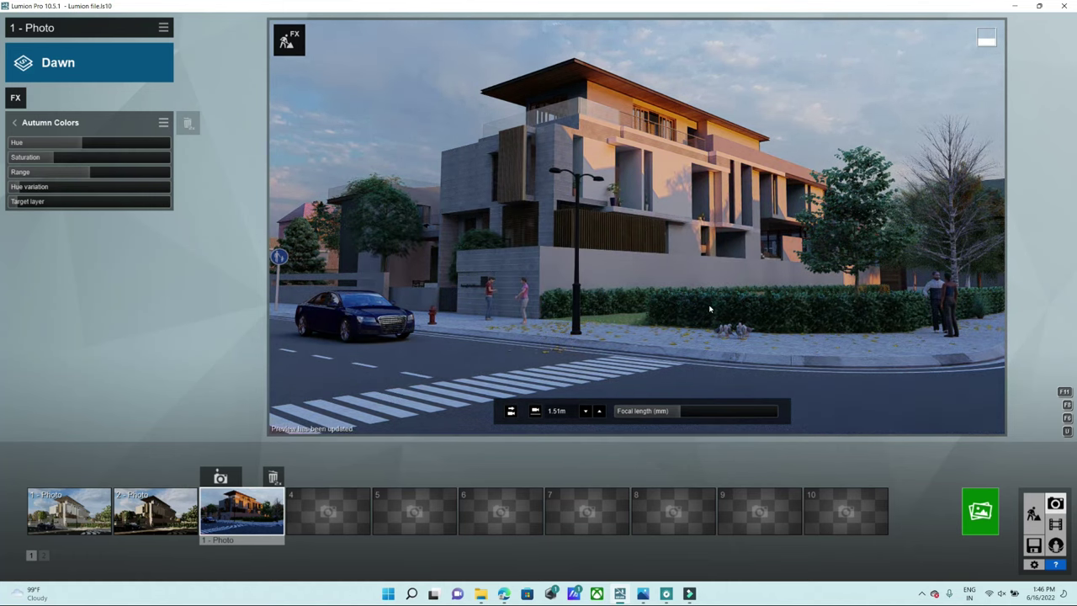
- Toggle Autumn Colors off and on to compare renders, keep it enabled, and reopen its settings
{"action": "left_click", "coordinate": [14, 122]}
{"action": "left_click", "coordinate": [650, 274]}
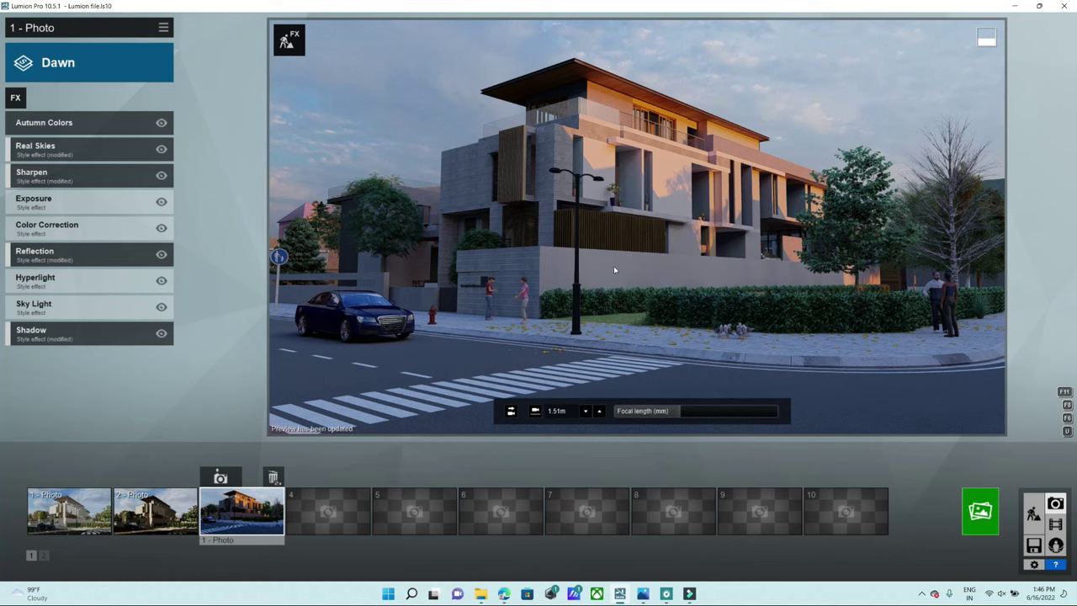
{"action": "mouse_move", "coordinate": [160, 123]}
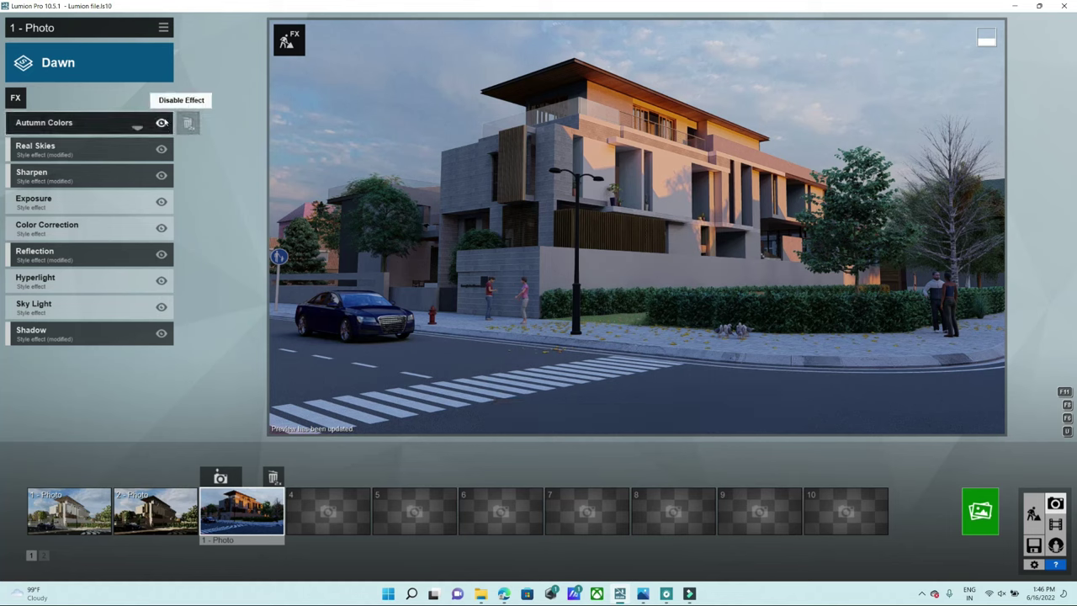
{"action": "left_click", "coordinate": [162, 123]}
{"action": "left_click", "coordinate": [162, 123]}
{"action": "left_click", "coordinate": [657, 271]}
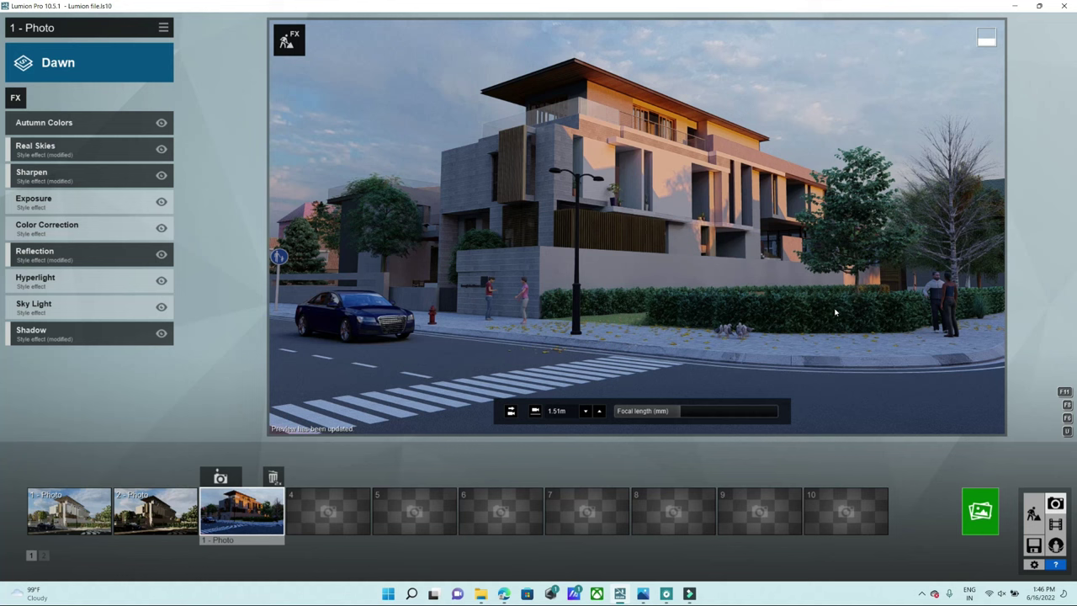
{"action": "left_click", "coordinate": [64, 124]}
{"action": "mouse_move", "coordinate": [46, 158]}
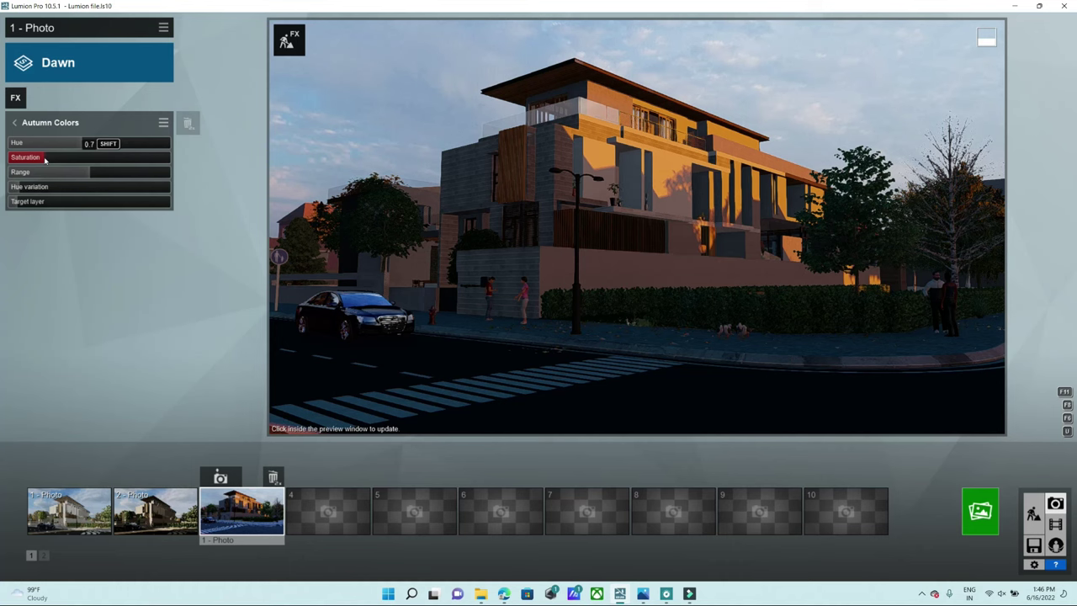
{"action": "left_click", "coordinate": [454, 191]}
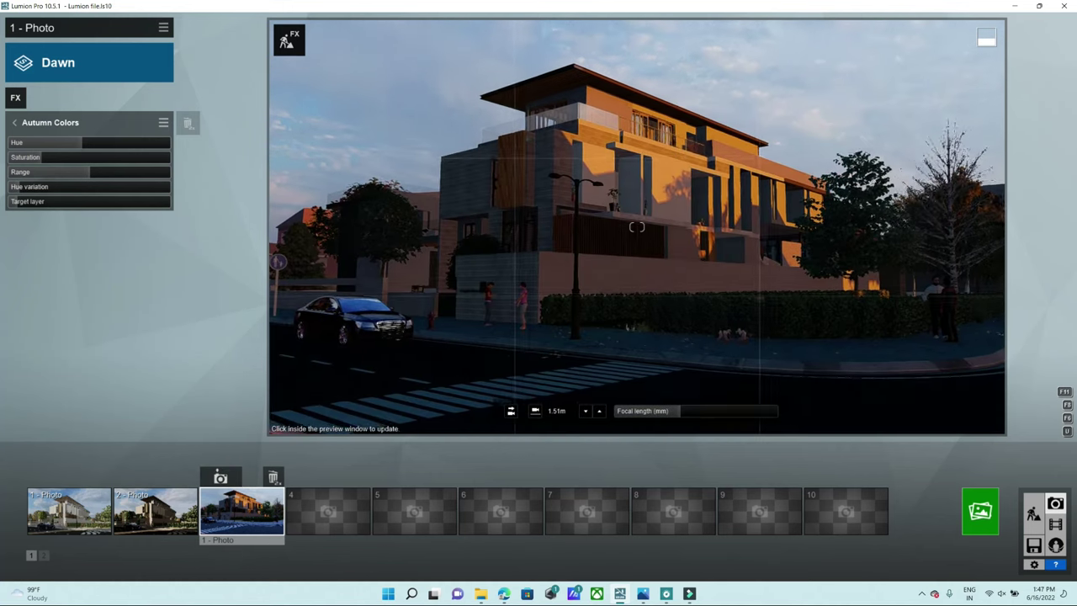
- Add the 2-Point Perspective effect from the Camera category to the Dawn photo
{"action": "left_click", "coordinate": [13, 123]}
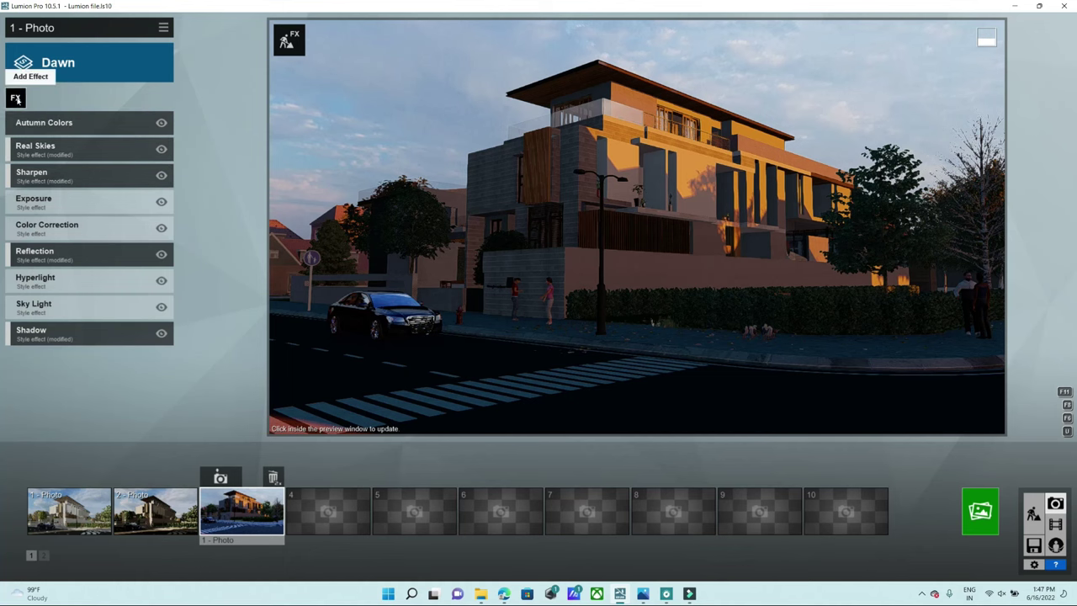
{"action": "left_click", "coordinate": [16, 98]}
{"action": "left_click", "coordinate": [343, 254]}
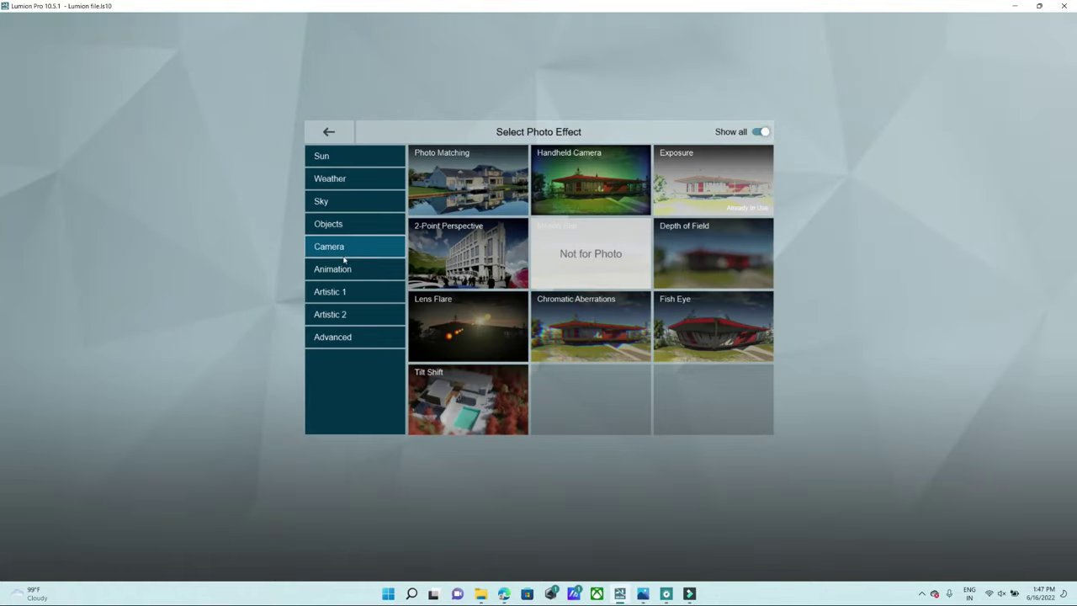
{"action": "left_click", "coordinate": [467, 274]}
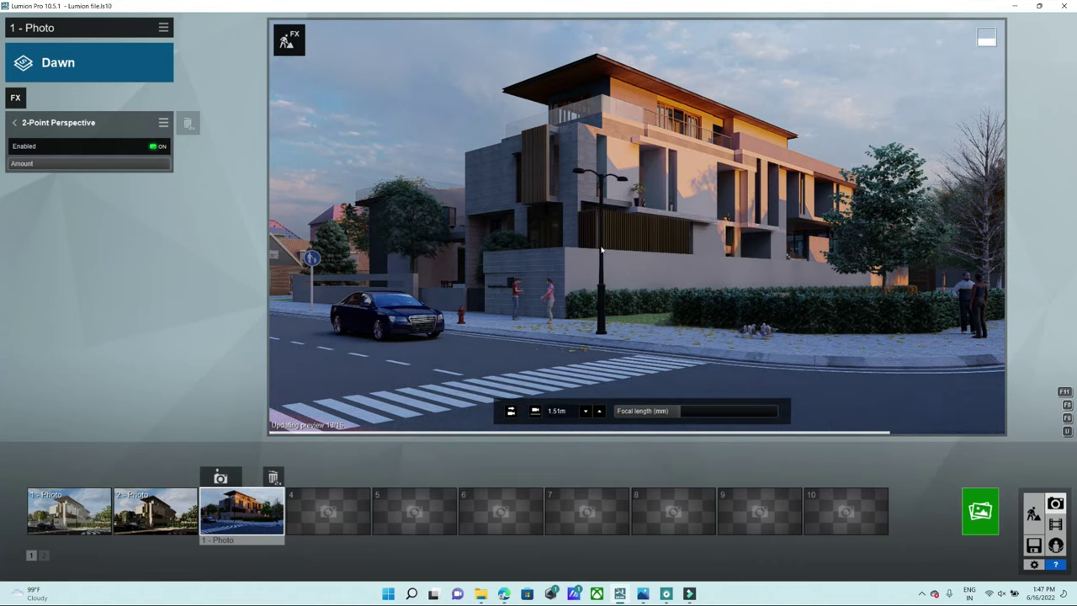
{"action": "left_click", "coordinate": [13, 122]}
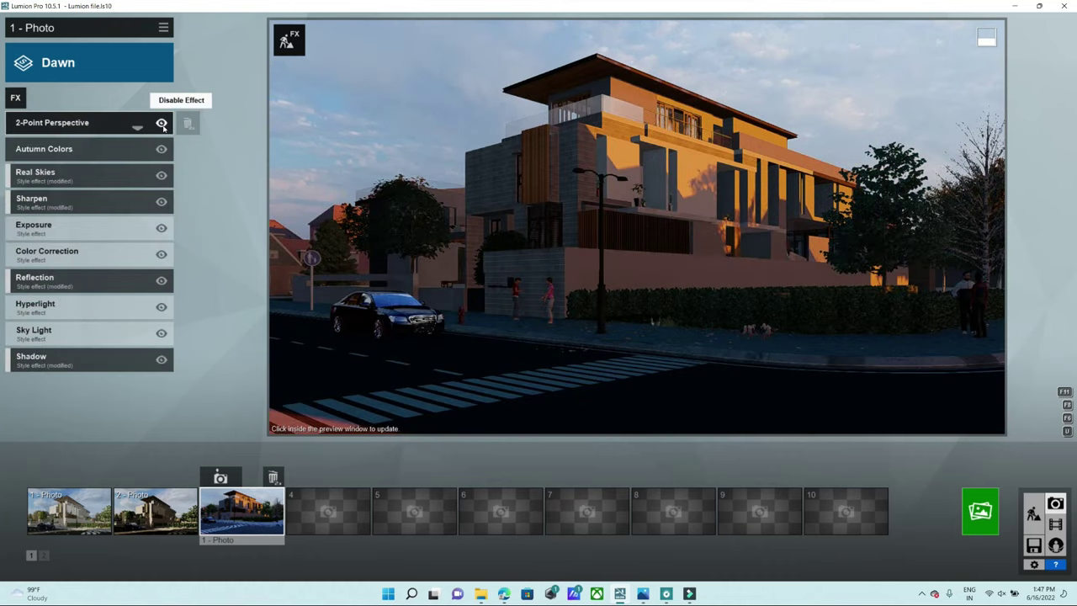
- Compare 2-Point Perspective off and on, then add Volumetric Sunlight with brightness 0.1
{"action": "left_click", "coordinate": [161, 124]}
{"action": "left_click", "coordinate": [161, 123]}
{"action": "left_click", "coordinate": [16, 100]}
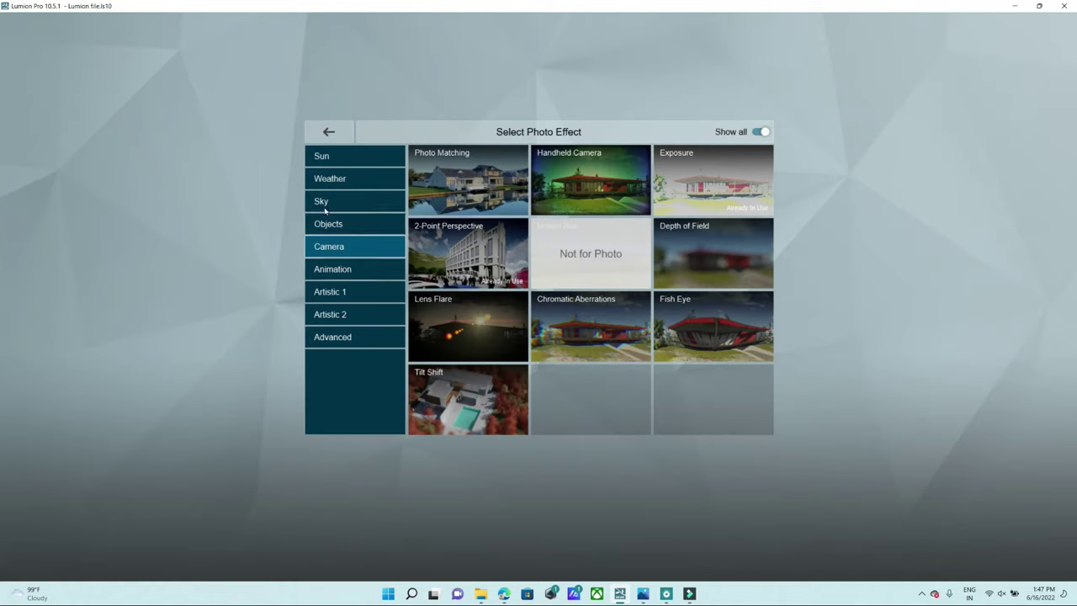
{"action": "left_click", "coordinate": [323, 157]}
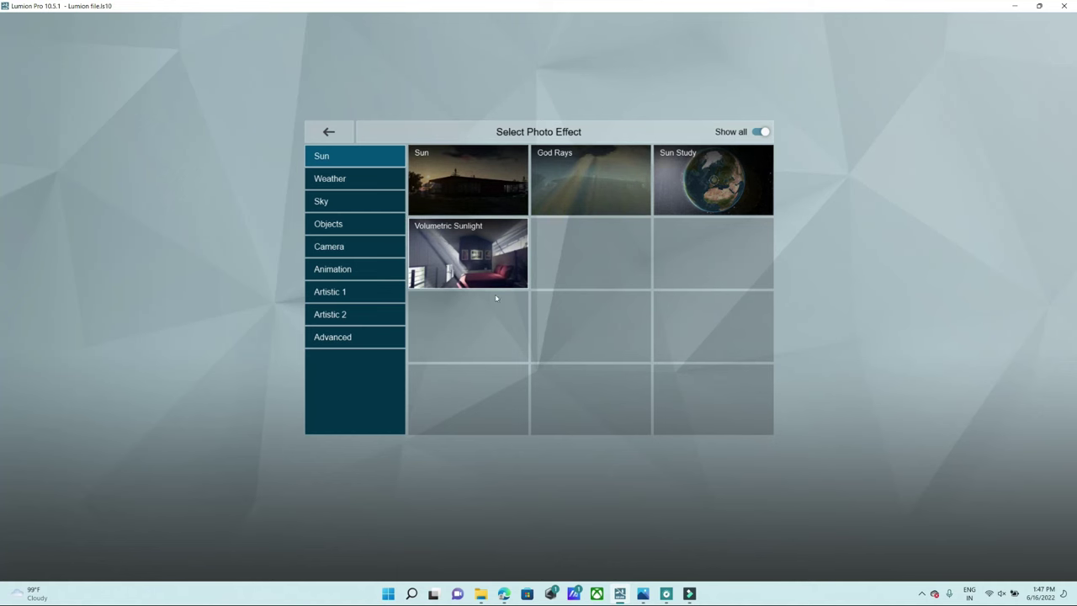
{"action": "left_click", "coordinate": [483, 274]}
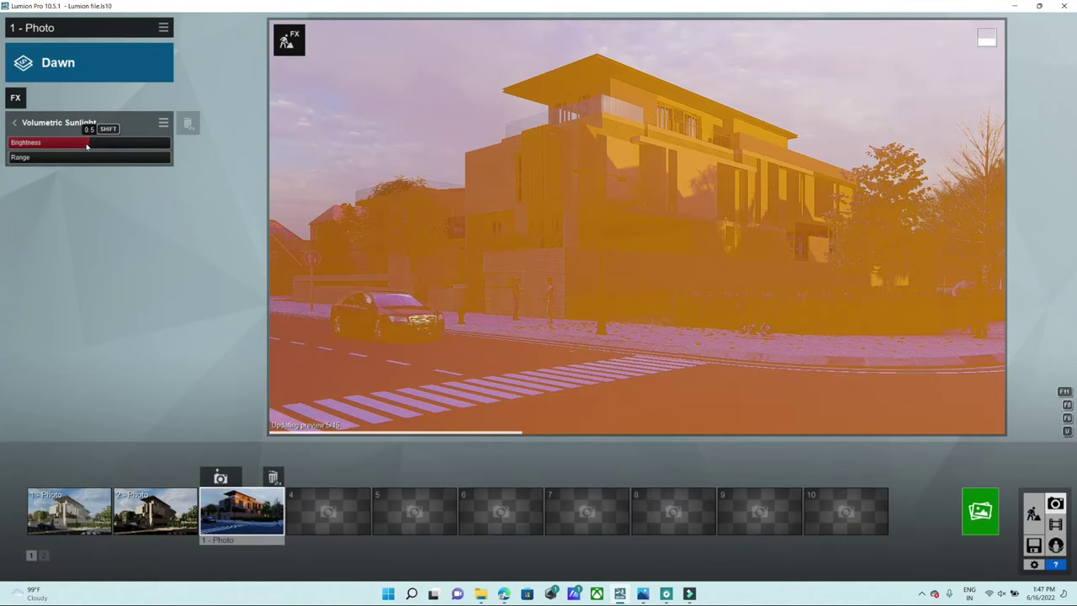
{"action": "left_click_drag", "start_coordinate": [86, 146], "coordinate": [10, 149]}
{"action": "left_click", "coordinate": [482, 209]}
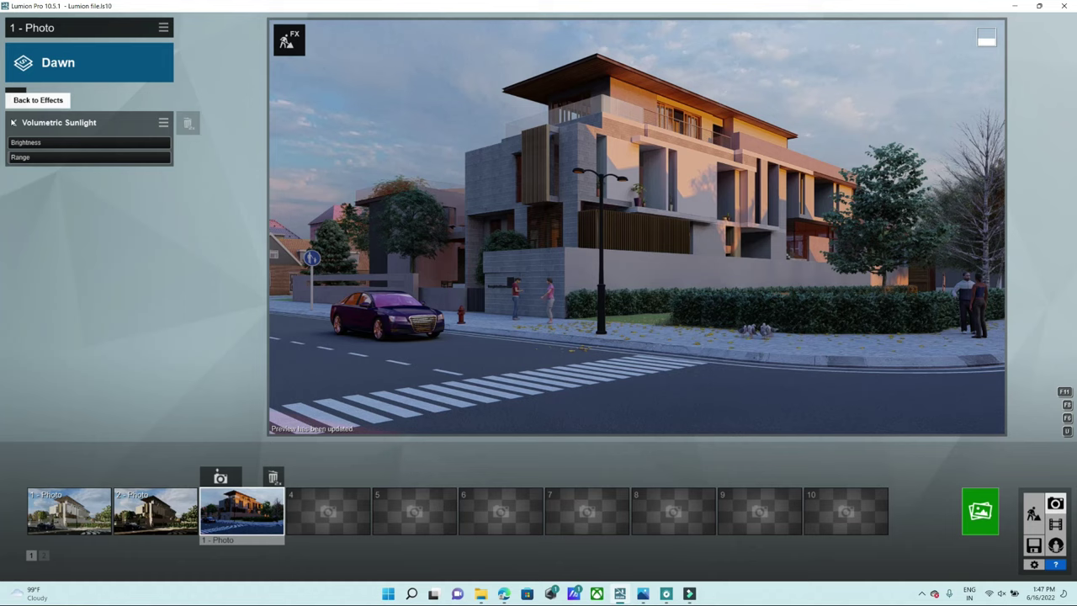
- Browse the Advanced and Artistic 2 effect categories, then close the catalogue without adding anything
{"action": "left_click", "coordinate": [15, 123]}
{"action": "left_click", "coordinate": [17, 95]}
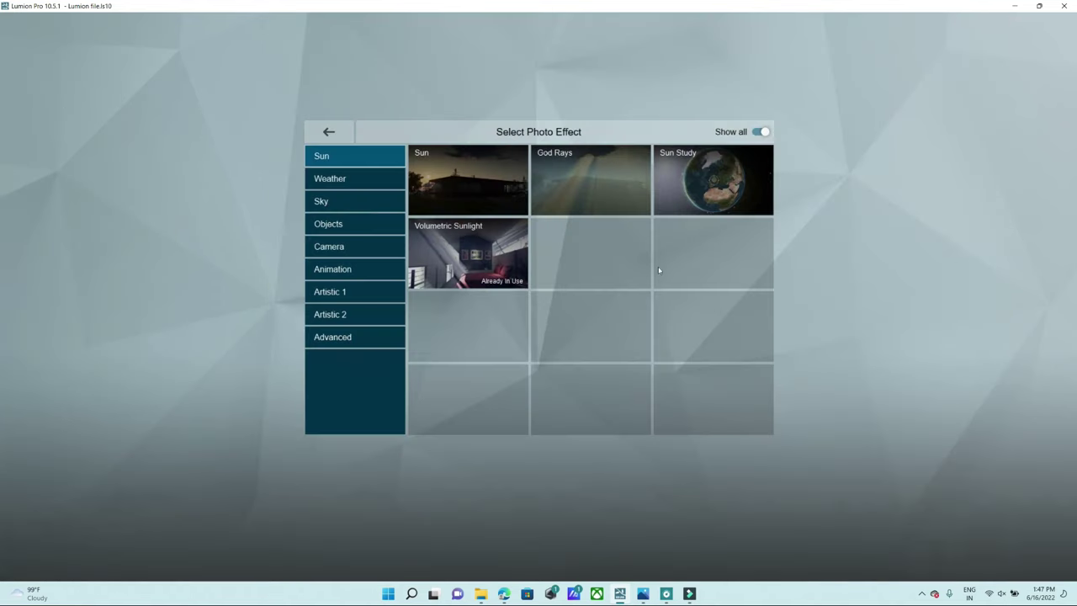
{"action": "left_click", "coordinate": [351, 344]}
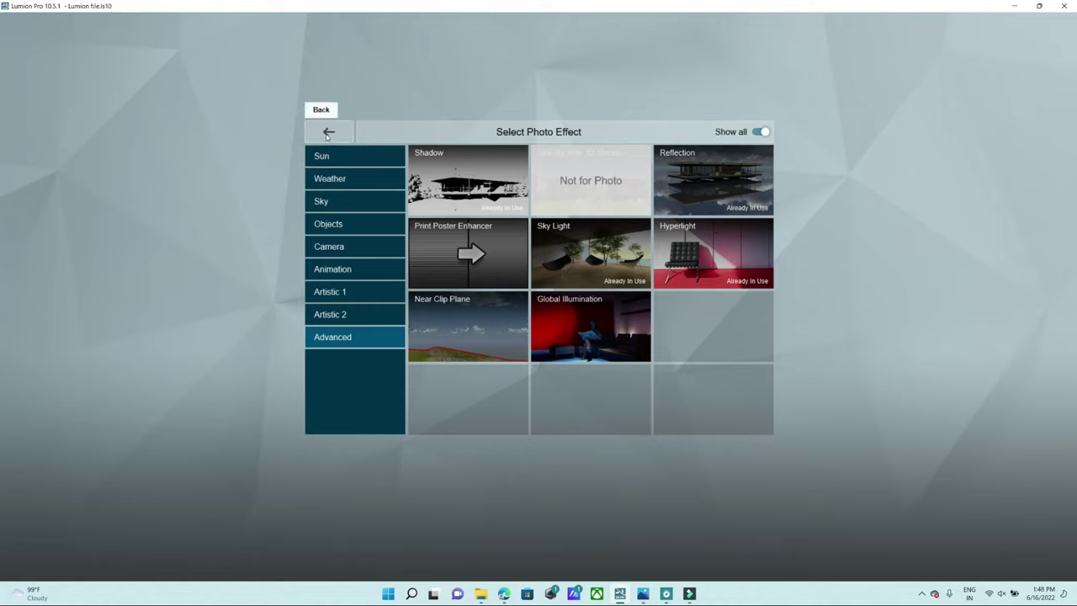
{"action": "left_click", "coordinate": [356, 312]}
{"action": "left_click", "coordinate": [328, 132]}
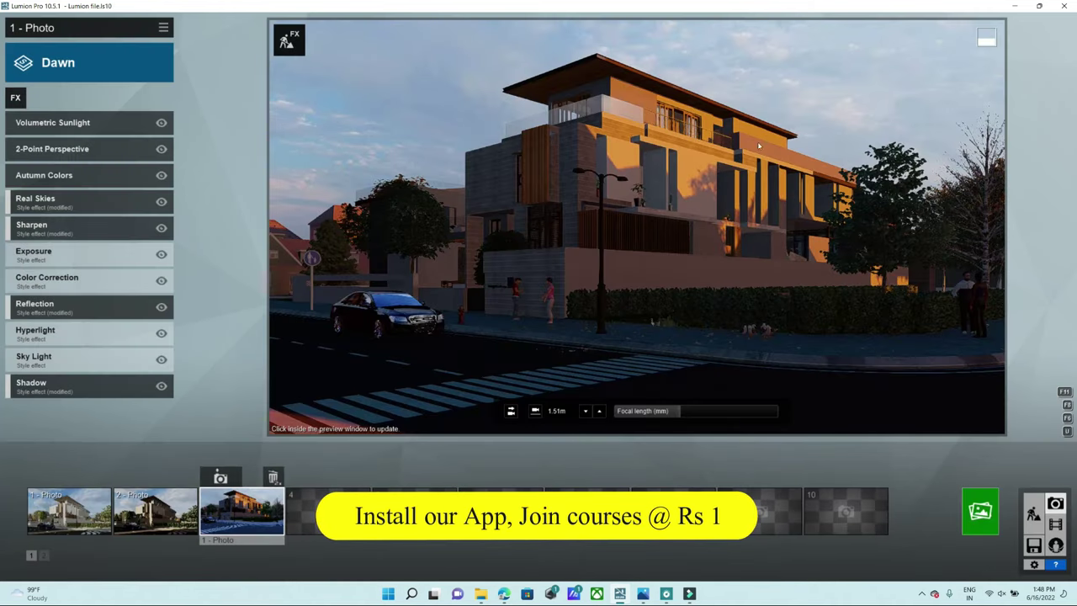
- In Color Correction, try colour temperature at 0, then warm it back up
{"action": "left_click", "coordinate": [590, 276]}
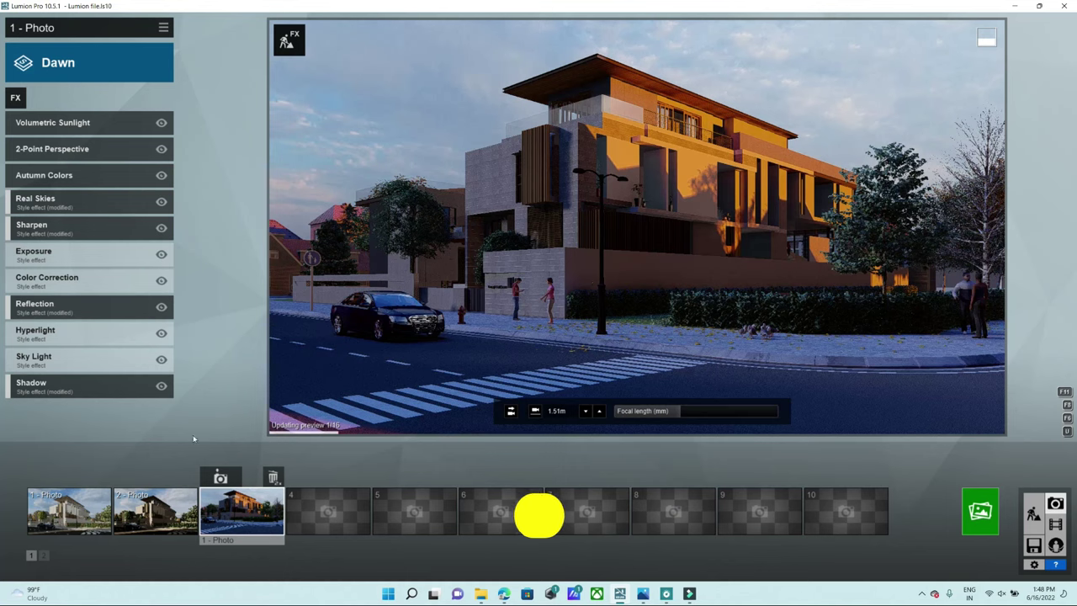
{"action": "left_click", "coordinate": [50, 280]}
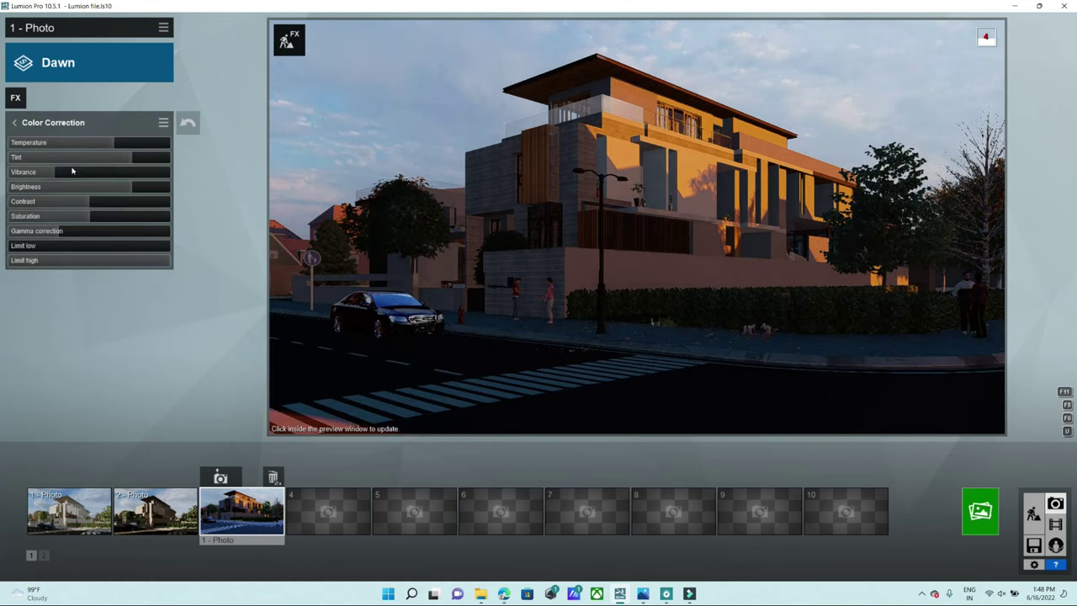
{"action": "left_click", "coordinate": [584, 241]}
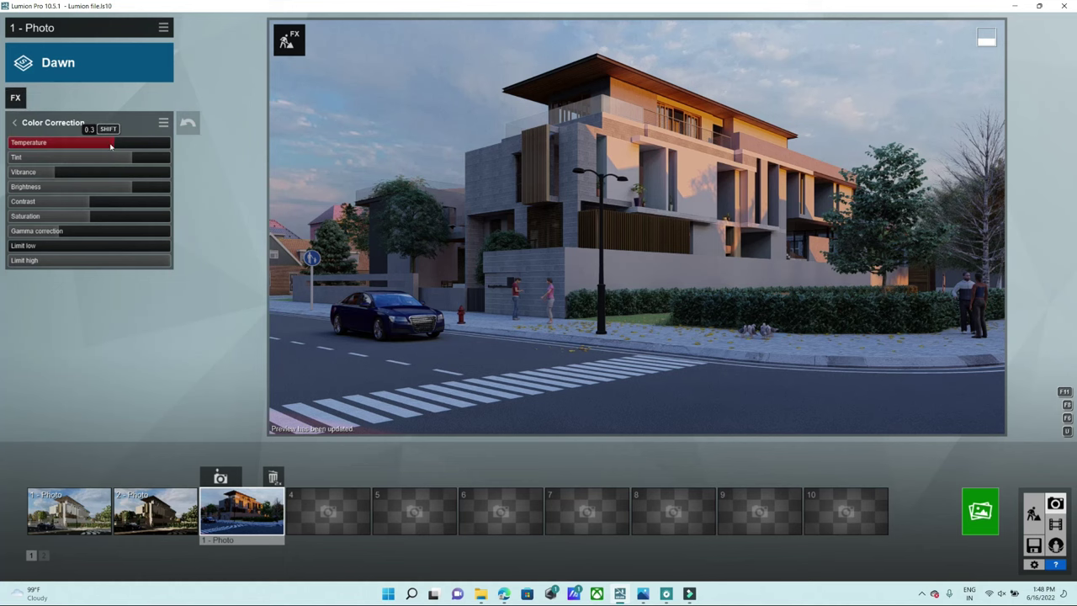
{"action": "left_click_drag", "start_coordinate": [112, 146], "coordinate": [85, 148]}
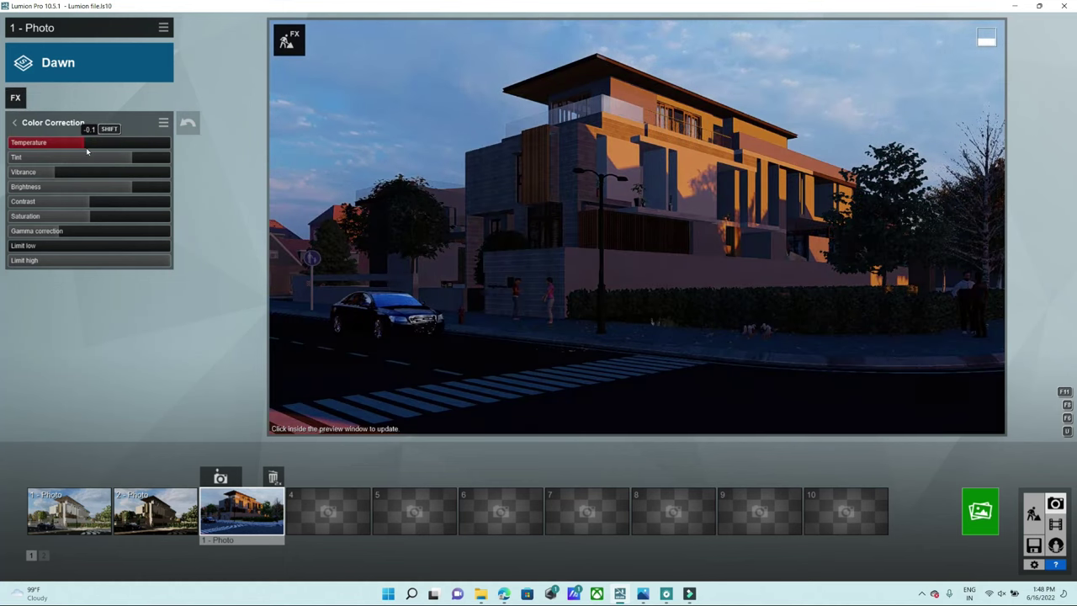
{"action": "left_click", "coordinate": [664, 257]}
{"action": "mouse_move", "coordinate": [645, 271]}
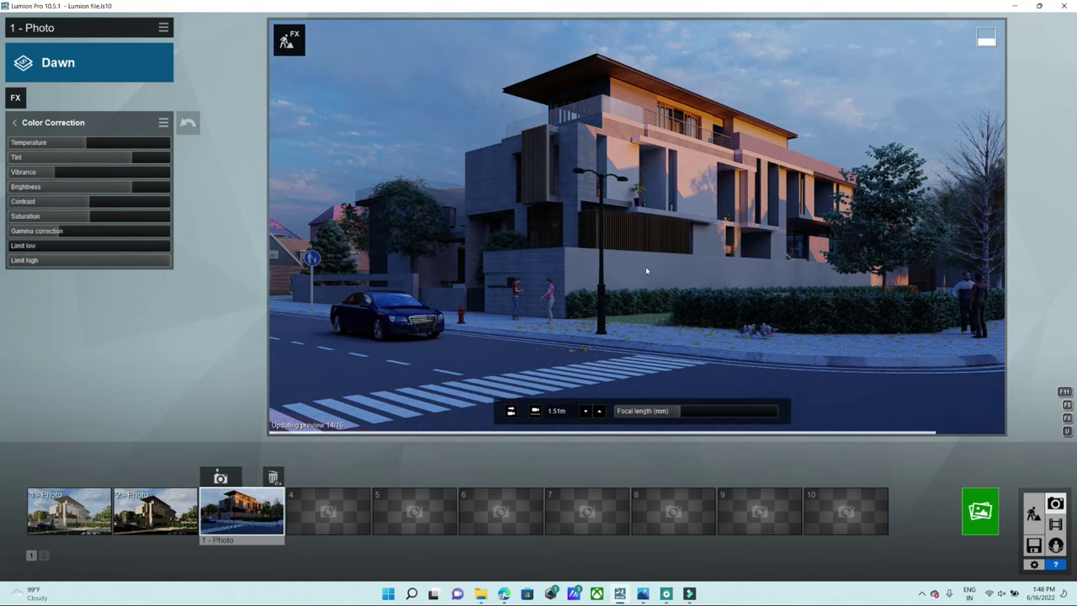
{"action": "left_click_drag", "start_coordinate": [87, 145], "coordinate": [120, 149]}
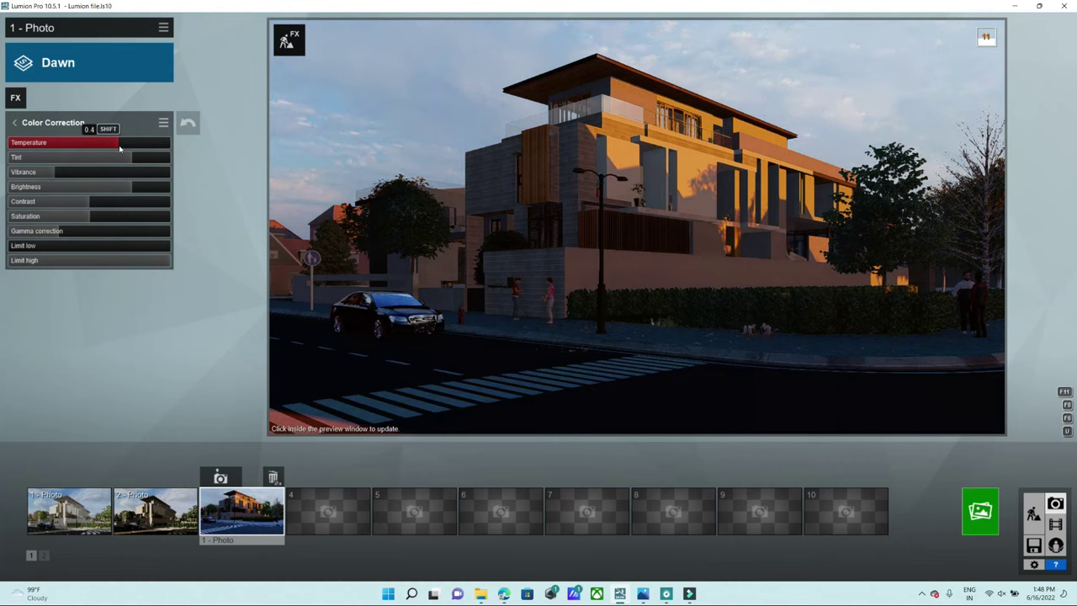
{"action": "left_click", "coordinate": [461, 249]}
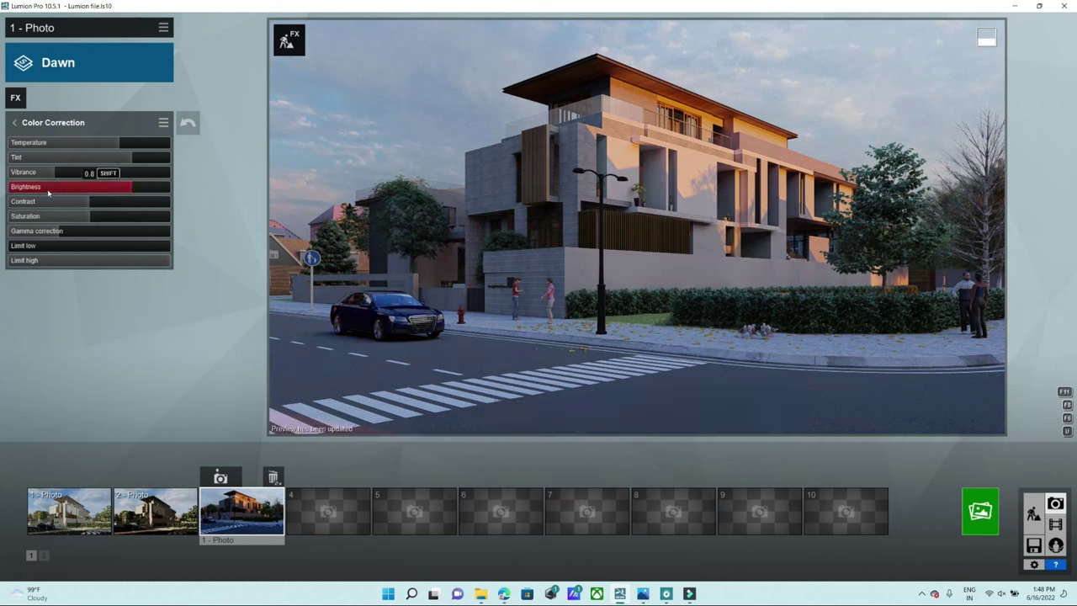
- Raise Color Correction contrast to about 0.4 and saturation slightly, then return to the effects list
{"action": "left_click_drag", "start_coordinate": [91, 205], "coordinate": [71, 205]}
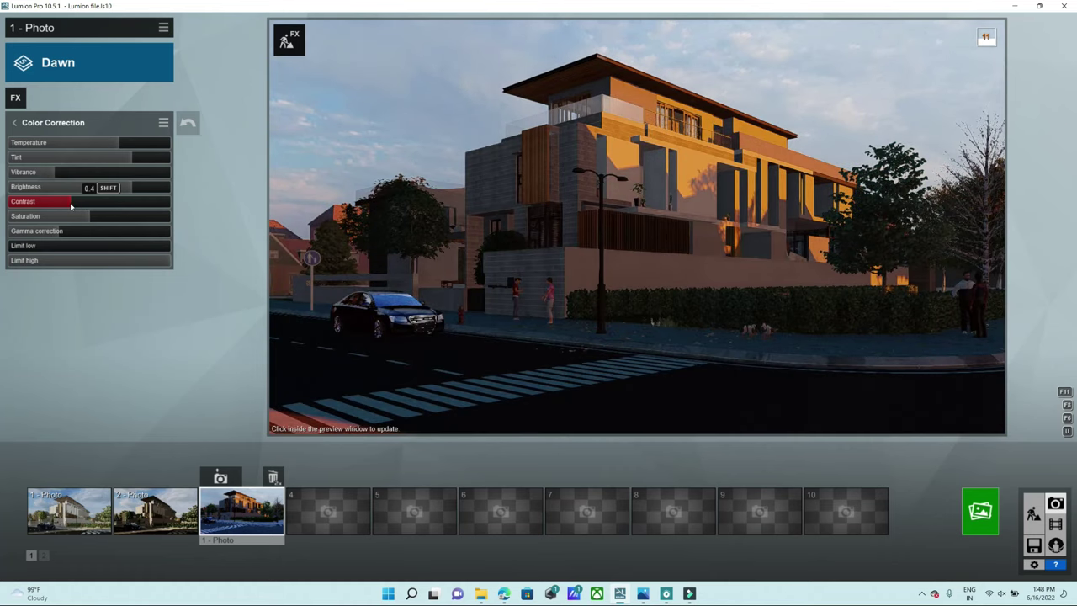
{"action": "left_click", "coordinate": [552, 251]}
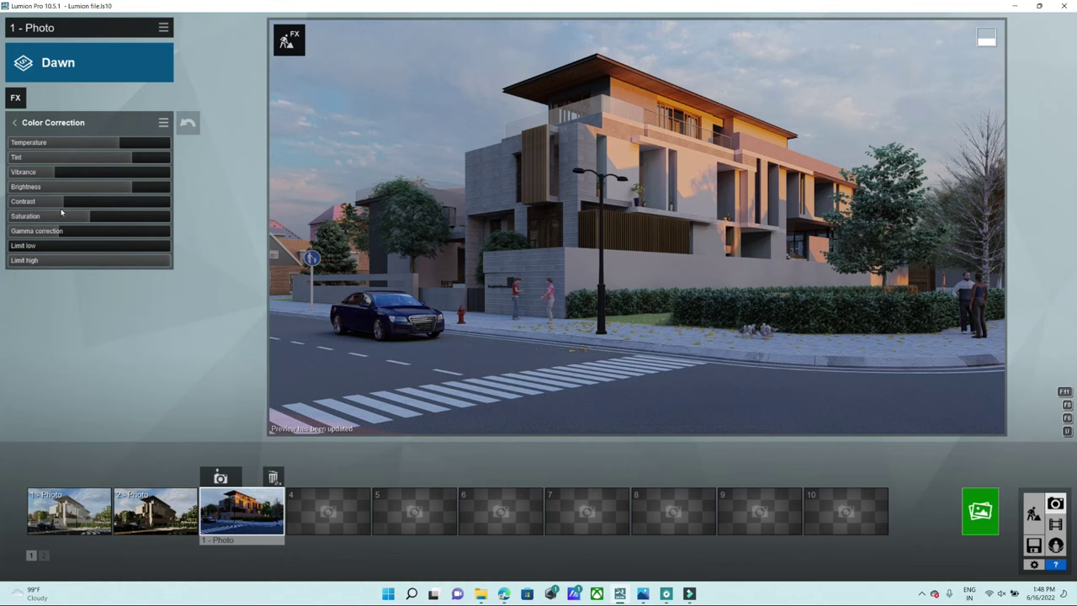
{"action": "left_click_drag", "start_coordinate": [62, 202], "coordinate": [74, 205]}
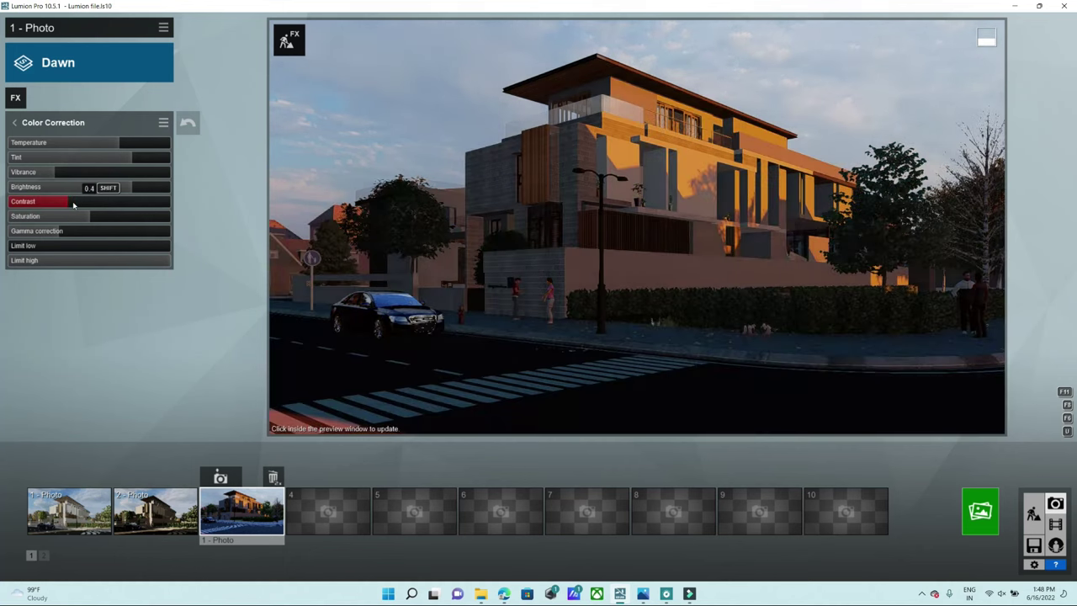
{"action": "left_click", "coordinate": [607, 275]}
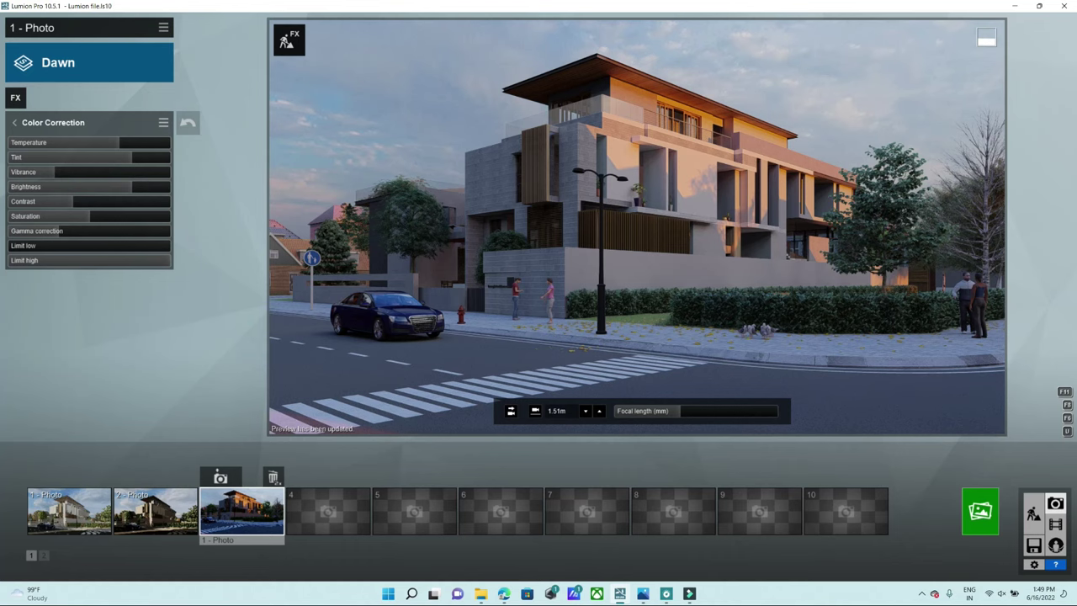
{"action": "right_click_drag", "start_coordinate": [589, 232], "coordinate": [637, 227]}
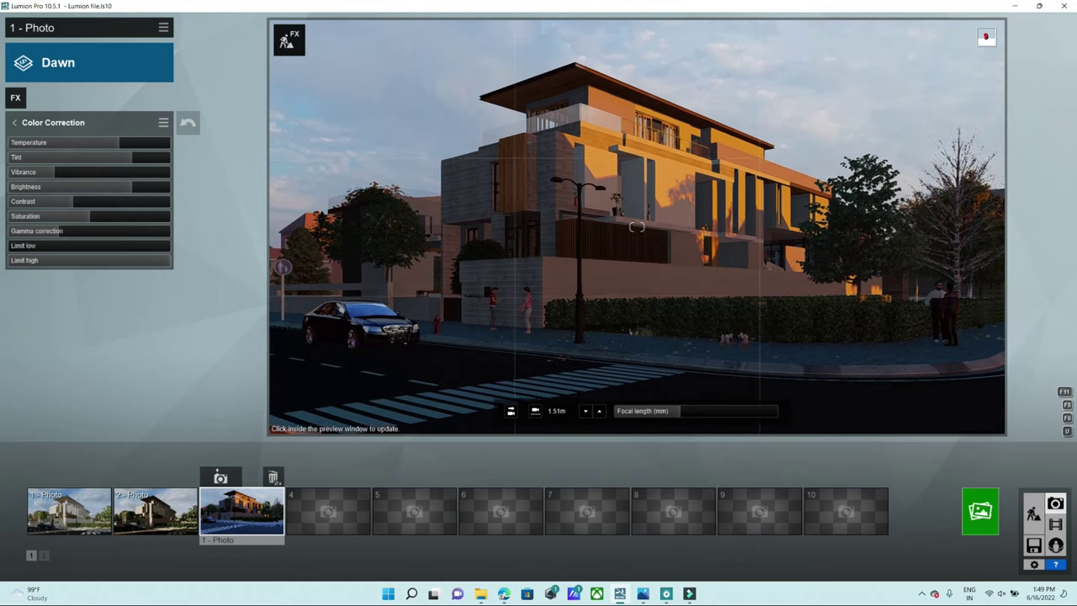
{"action": "left_click_drag", "start_coordinate": [75, 202], "coordinate": [102, 206]}
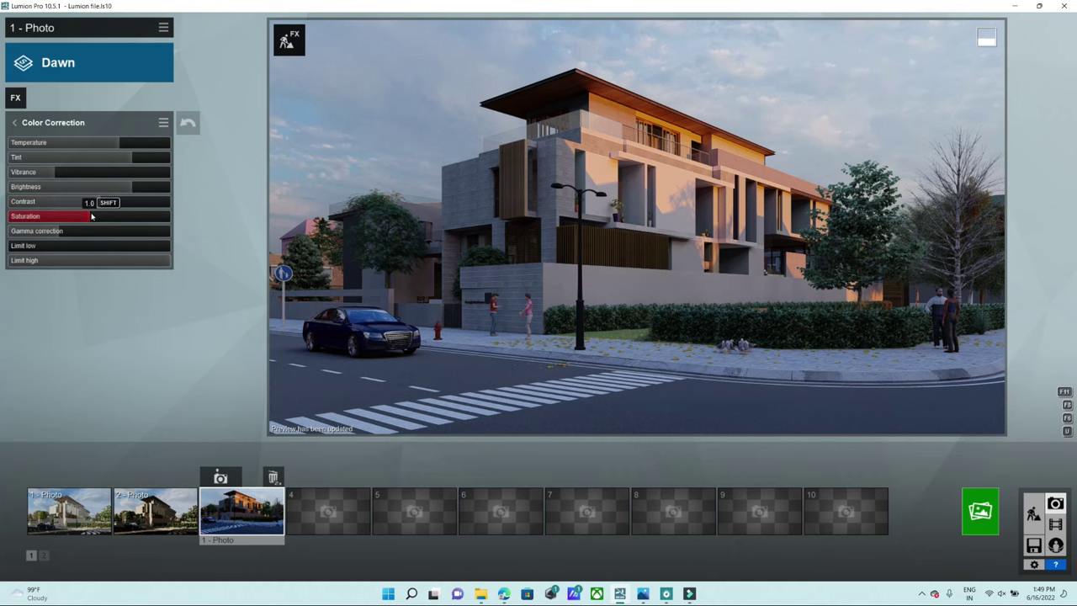
{"action": "left_click_drag", "start_coordinate": [92, 216], "coordinate": [98, 215]}
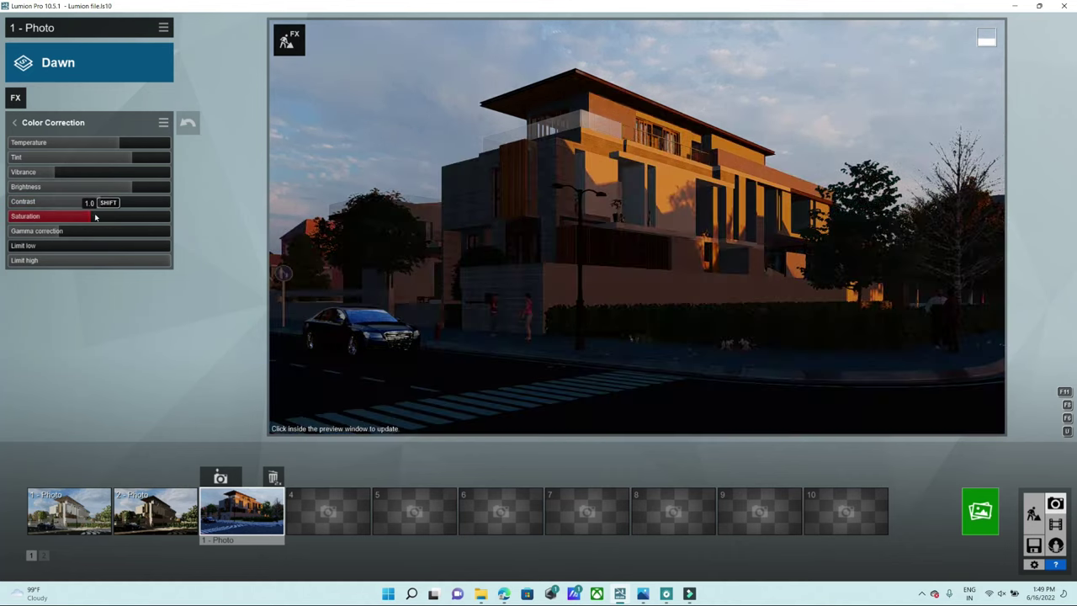
{"action": "left_click", "coordinate": [753, 307]}
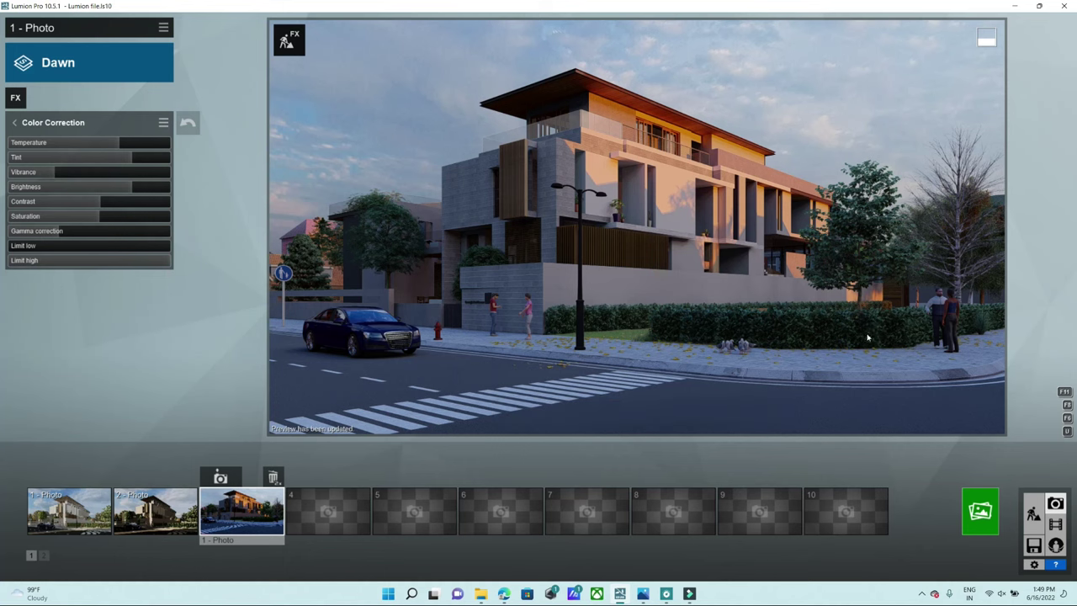
{"action": "left_click", "coordinate": [19, 129]}
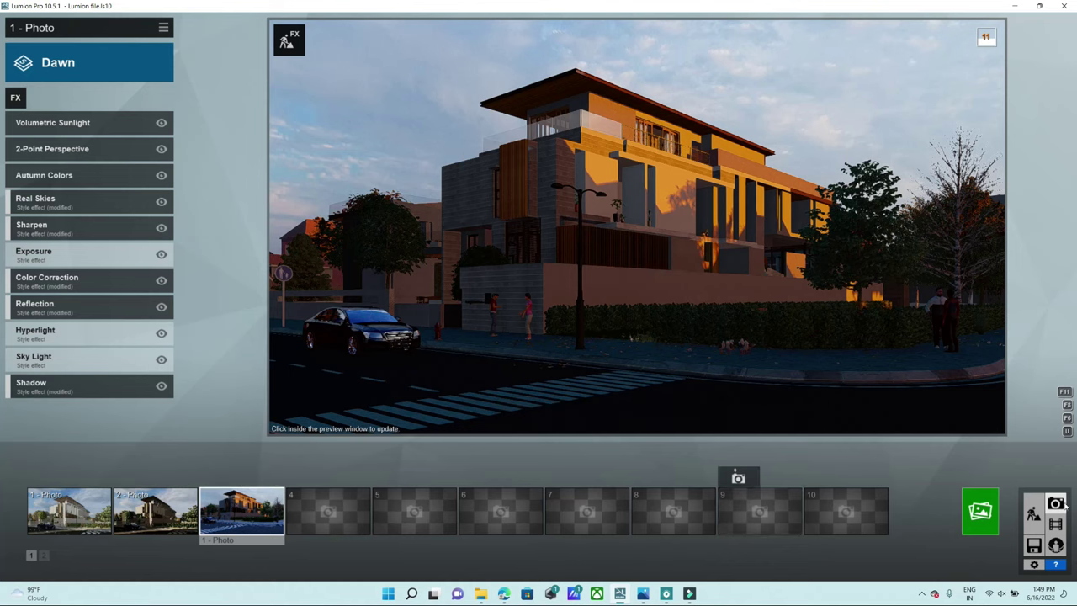
- Render the chosen photo as a 7680x4320 Poster JPG named 8 in Render images
{"action": "left_click", "coordinate": [980, 511]}
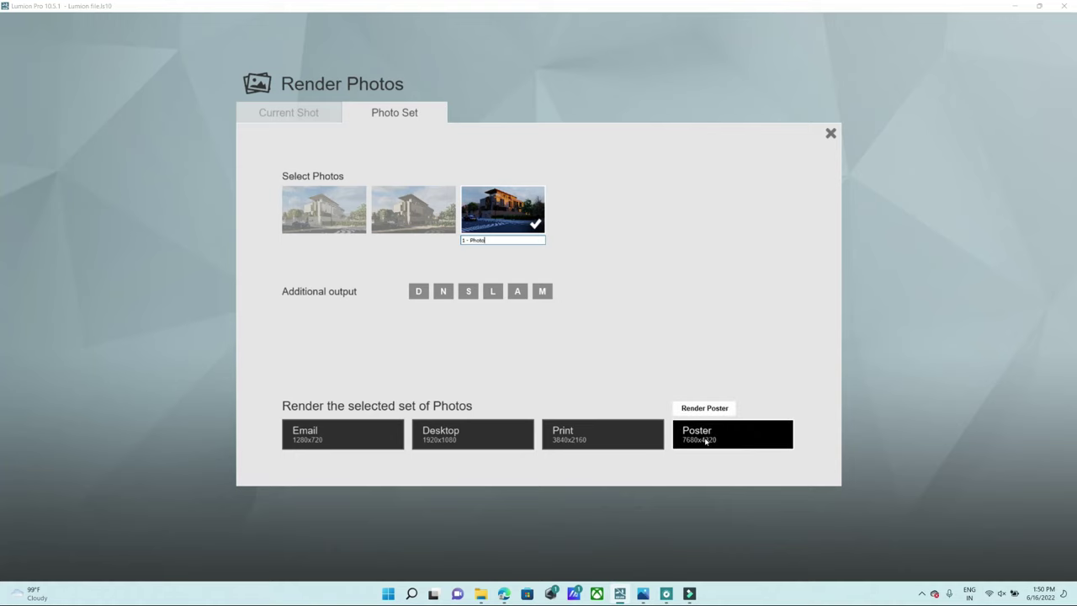
{"action": "left_click", "coordinate": [738, 439]}
{"action": "type", "text": "8"}
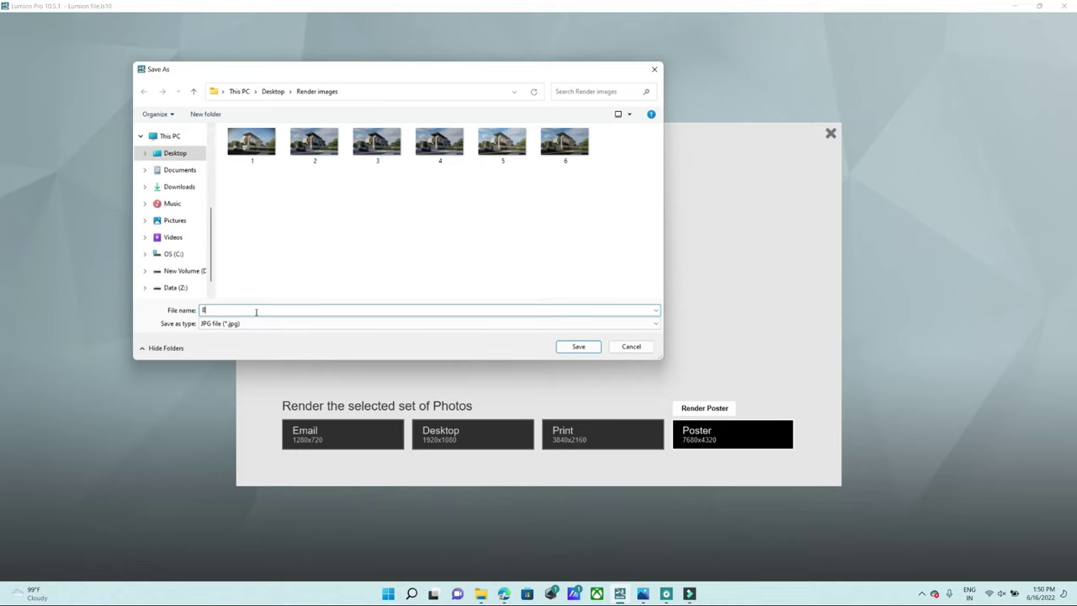
{"action": "left_click", "coordinate": [578, 348]}
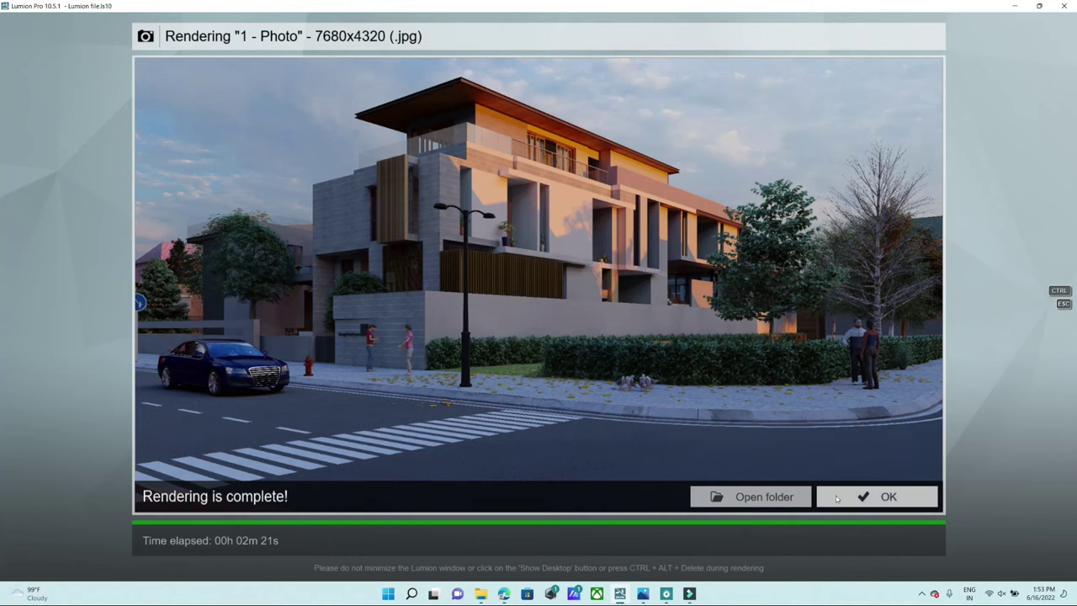
- View 8.jpg in the Render images folder, then close the viewer, Explorer and render screen
{"action": "left_click", "coordinate": [723, 502]}
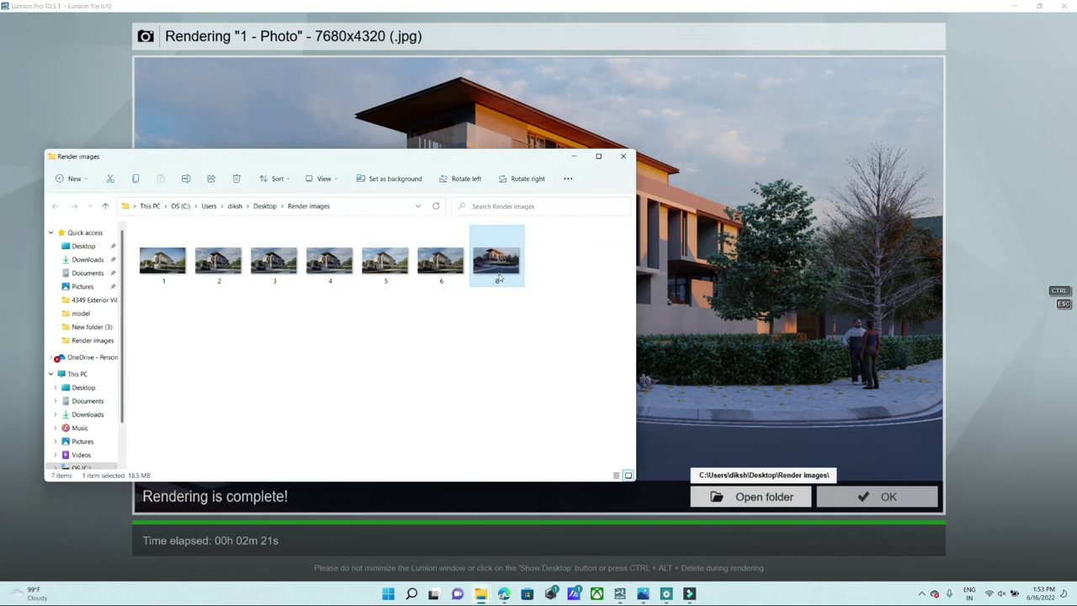
{"action": "double_click", "coordinate": [496, 267]}
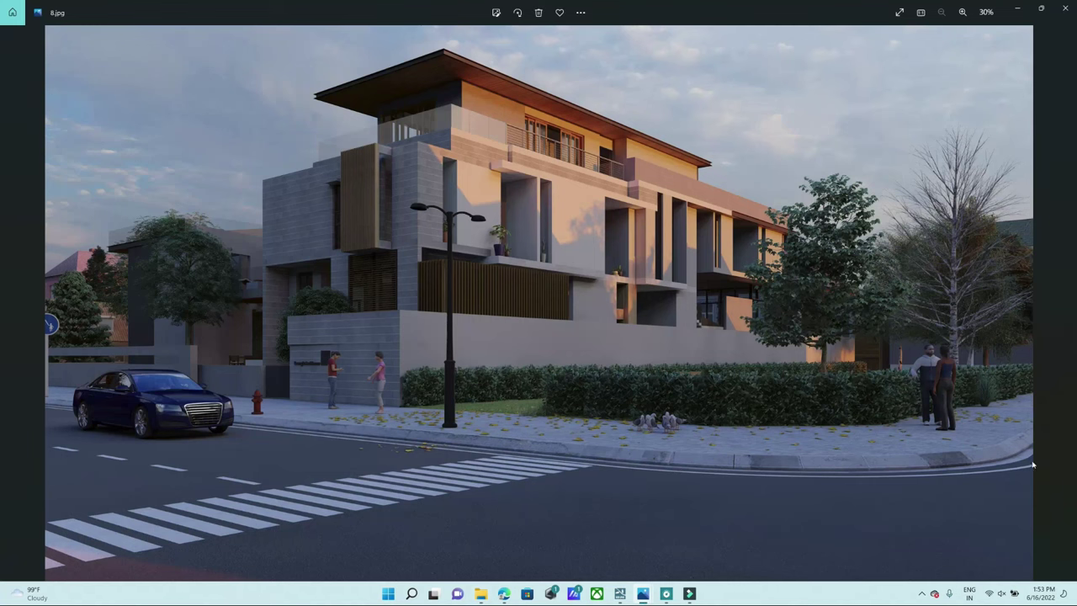
{"action": "key", "text": "Escape"}
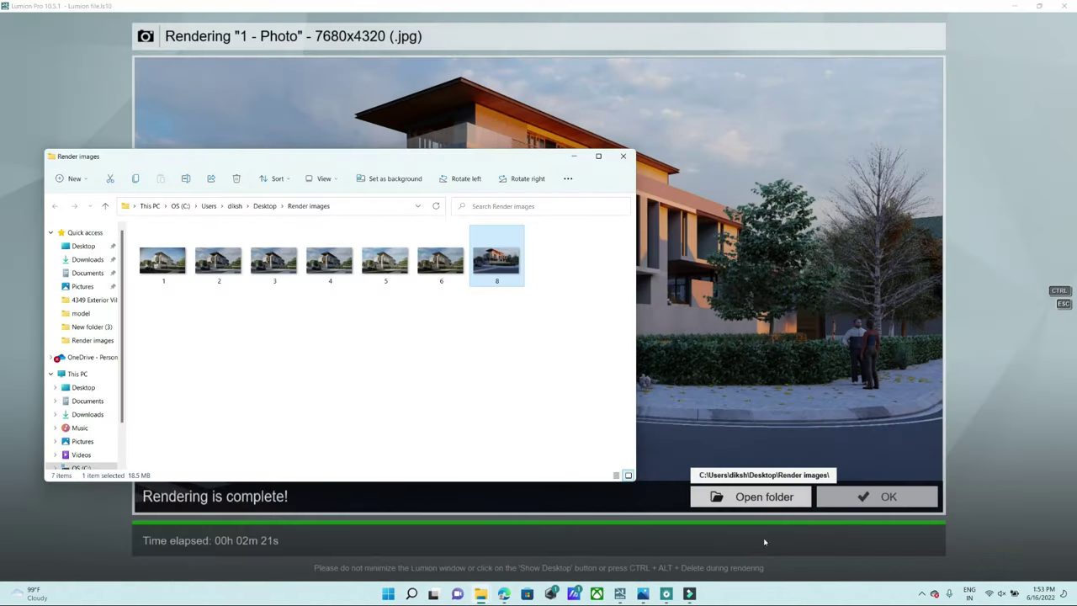
{"action": "left_click", "coordinate": [622, 157]}
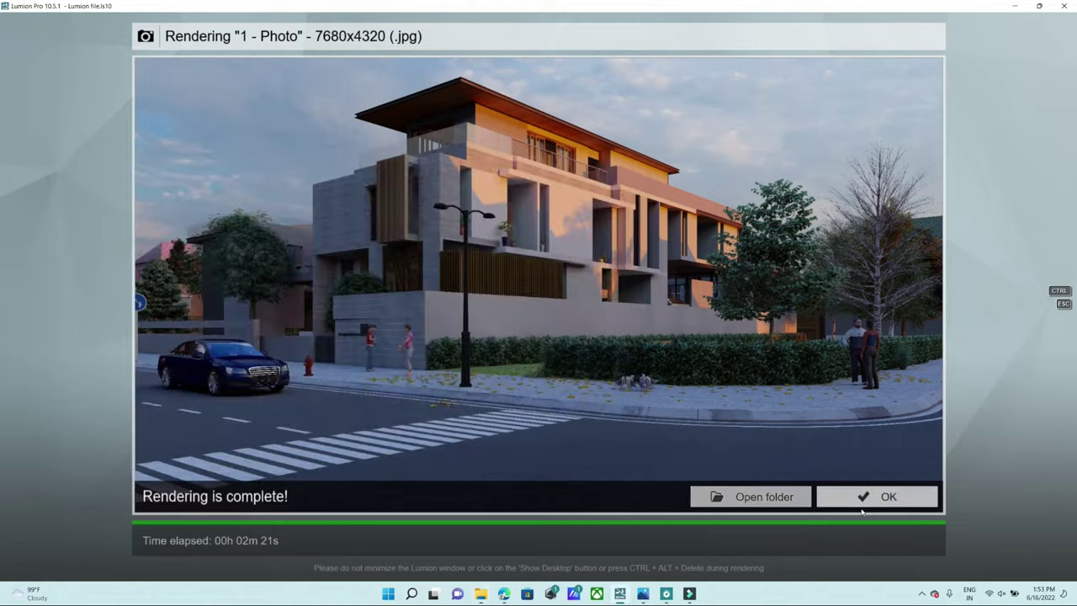
{"action": "left_click", "coordinate": [858, 496]}
{"action": "mouse_move", "coordinate": [328, 511]}
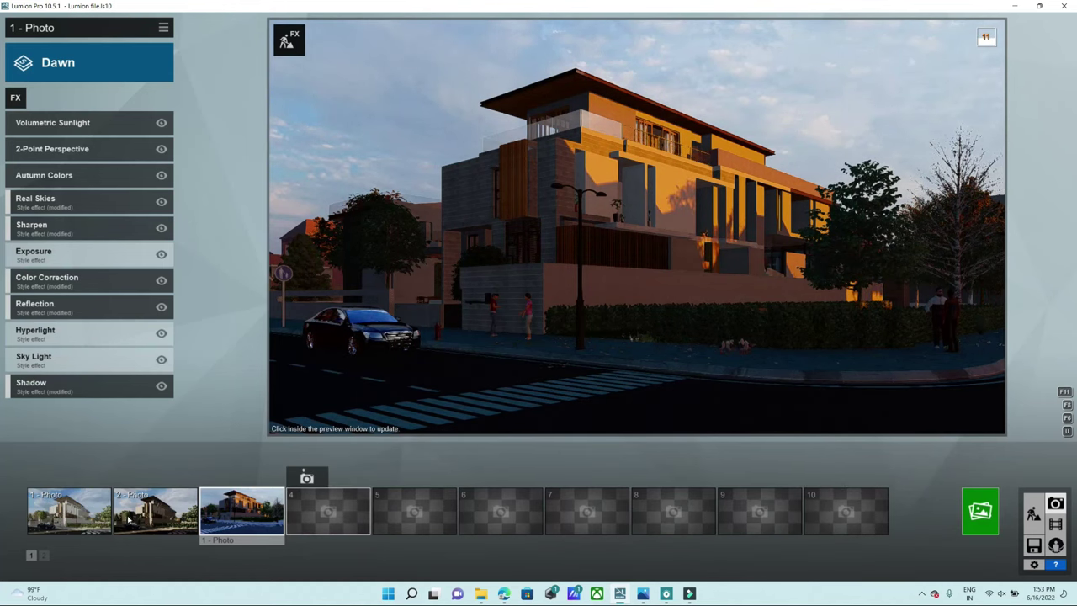
- Switch to the first Custom Style photo, page through its effects, and bring up Render Photos
{"action": "left_click", "coordinate": [68, 509]}
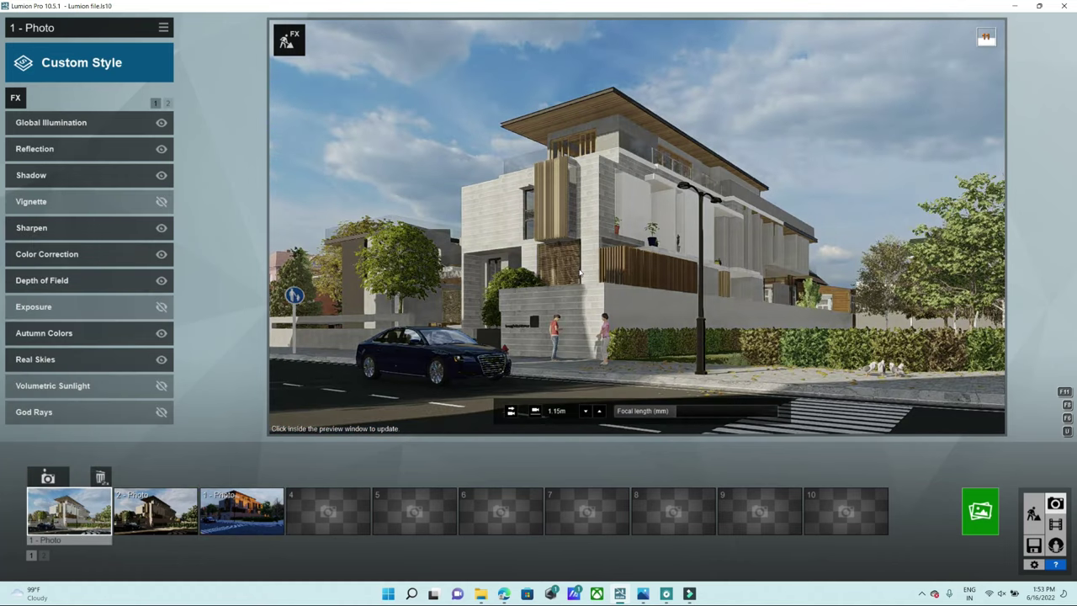
{"action": "left_click", "coordinate": [581, 272]}
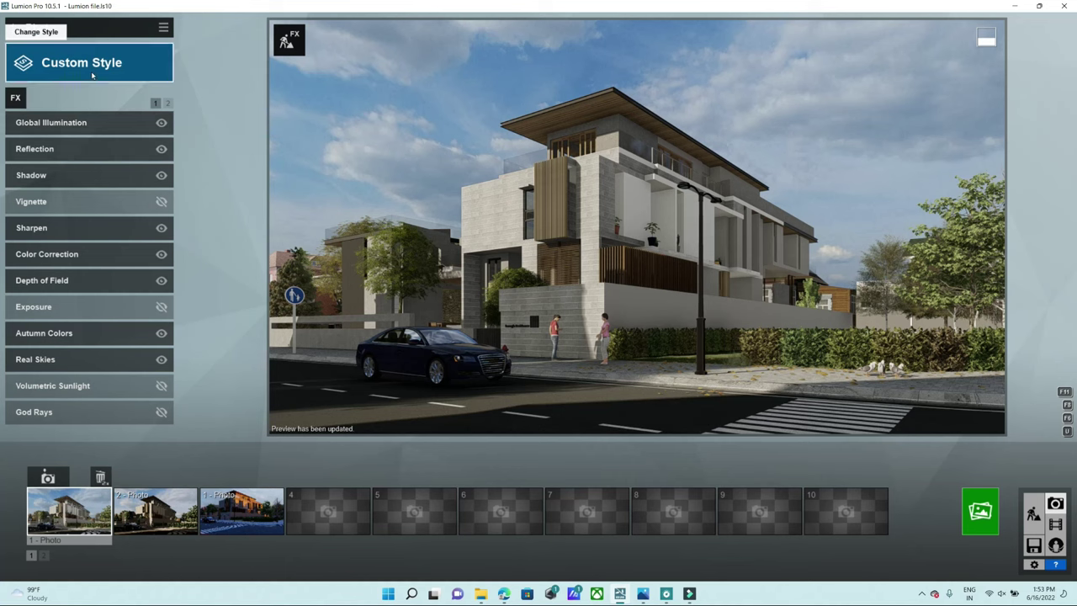
{"action": "left_click", "coordinate": [167, 103]}
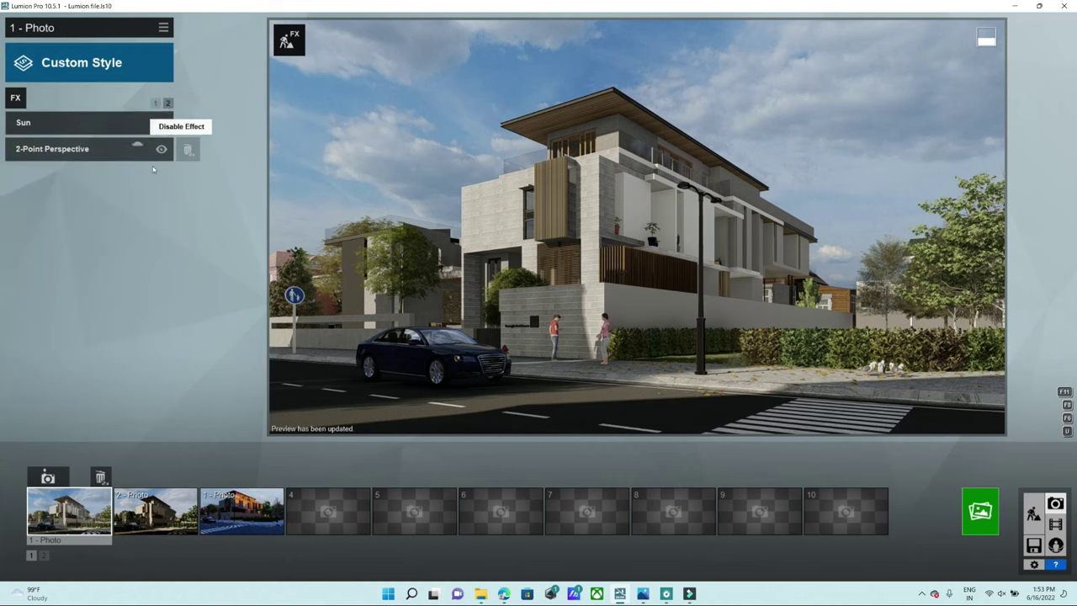
{"action": "left_click", "coordinate": [154, 104]}
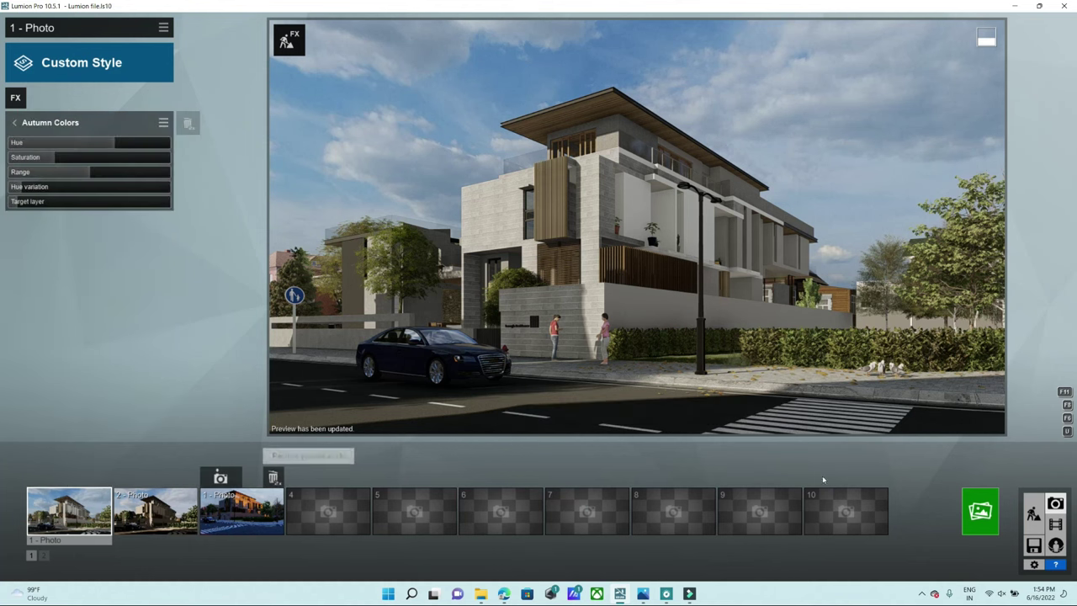
{"action": "left_click", "coordinate": [980, 511]}
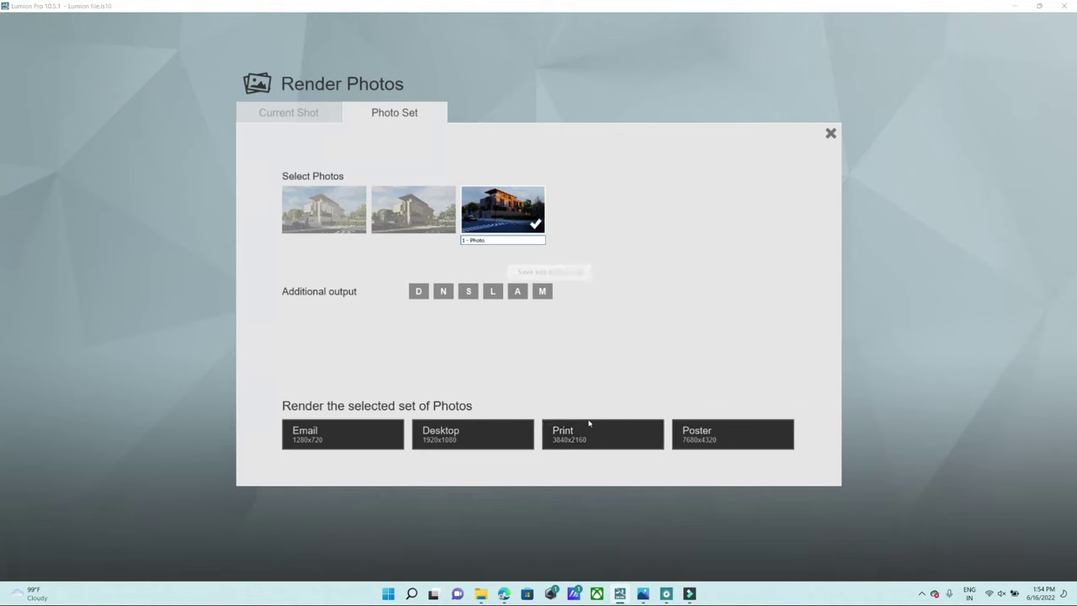
- Start rendering photo 1 as a 7680x4320 Poster JPG, accepting the default save location
{"action": "left_click", "coordinate": [686, 441]}
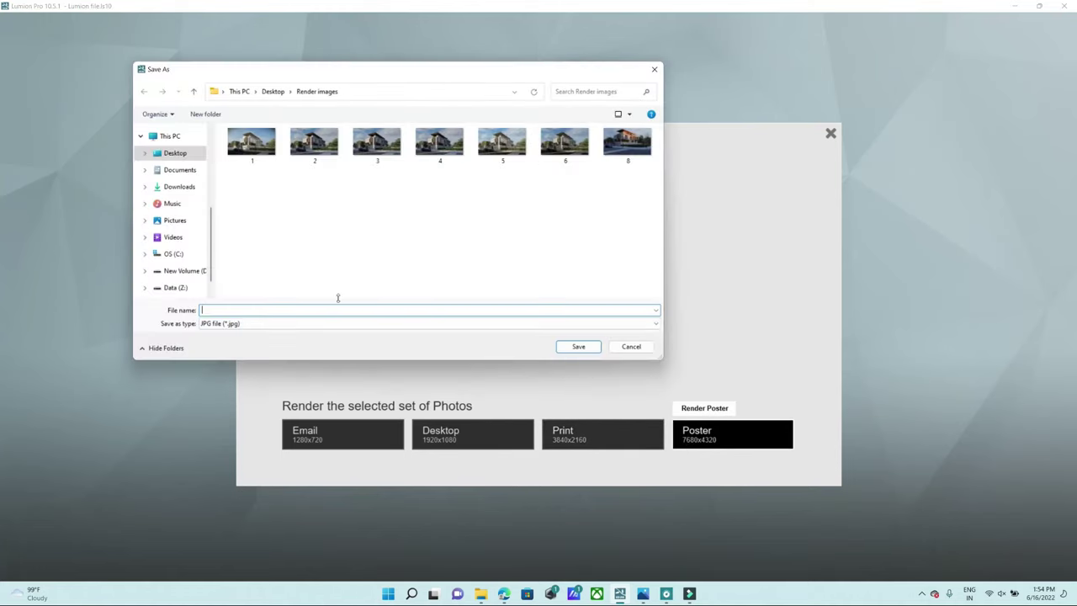
{"action": "type", "text": "9"}
{"action": "key", "text": "Return"}
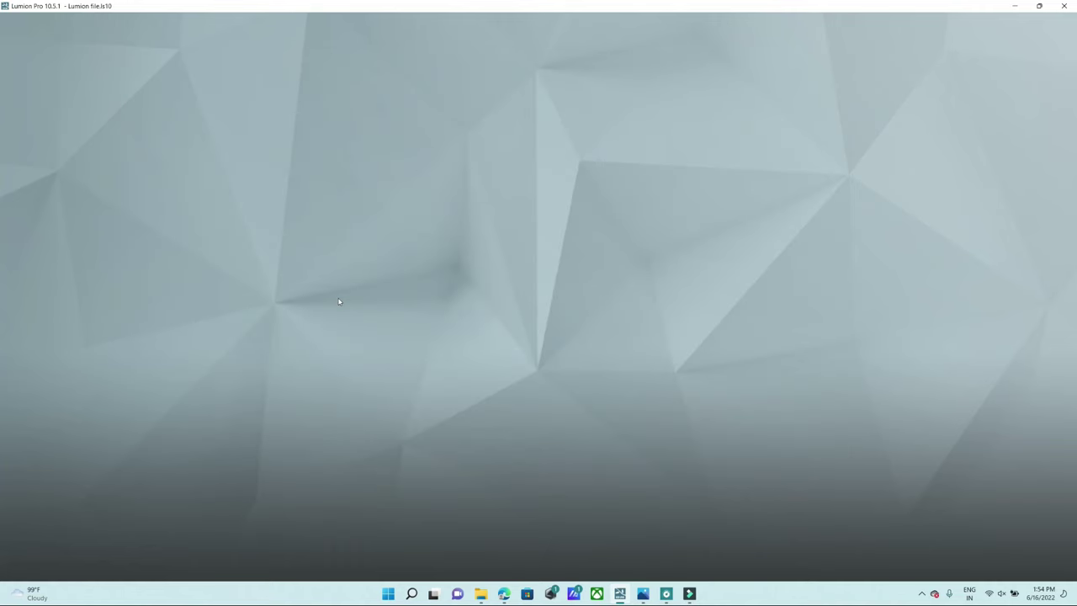
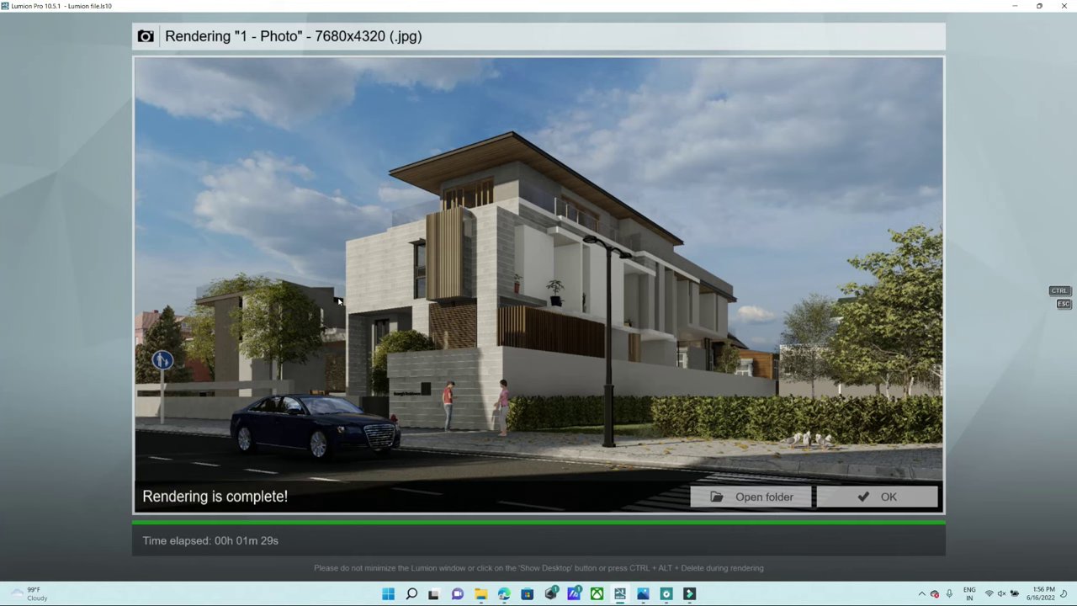
- Dismiss the 'Rendering is complete!' message to get back to editing photo 5
{"action": "left_click", "coordinate": [869, 497]}
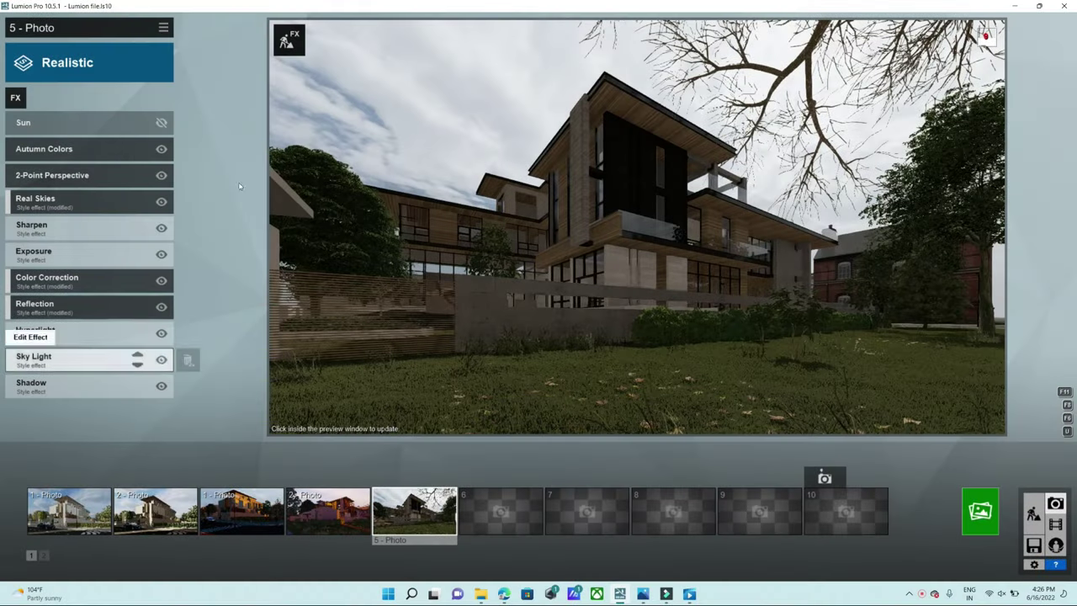
{"action": "mouse_move", "coordinate": [598, 281]}
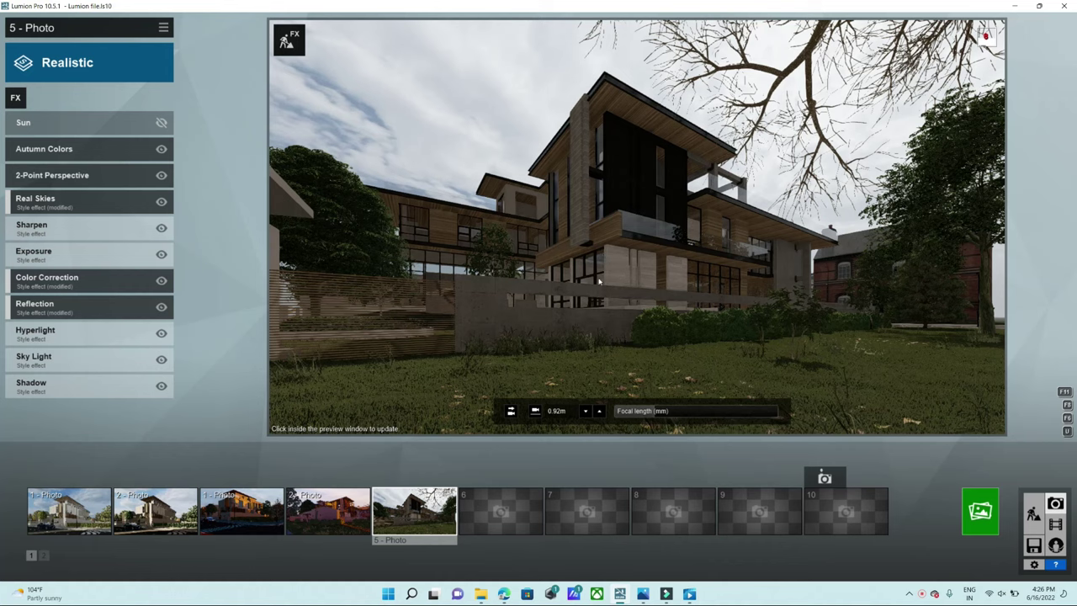
- Refresh photo 5's preview at full quality, then switch to Build mode
{"action": "left_click", "coordinate": [595, 321]}
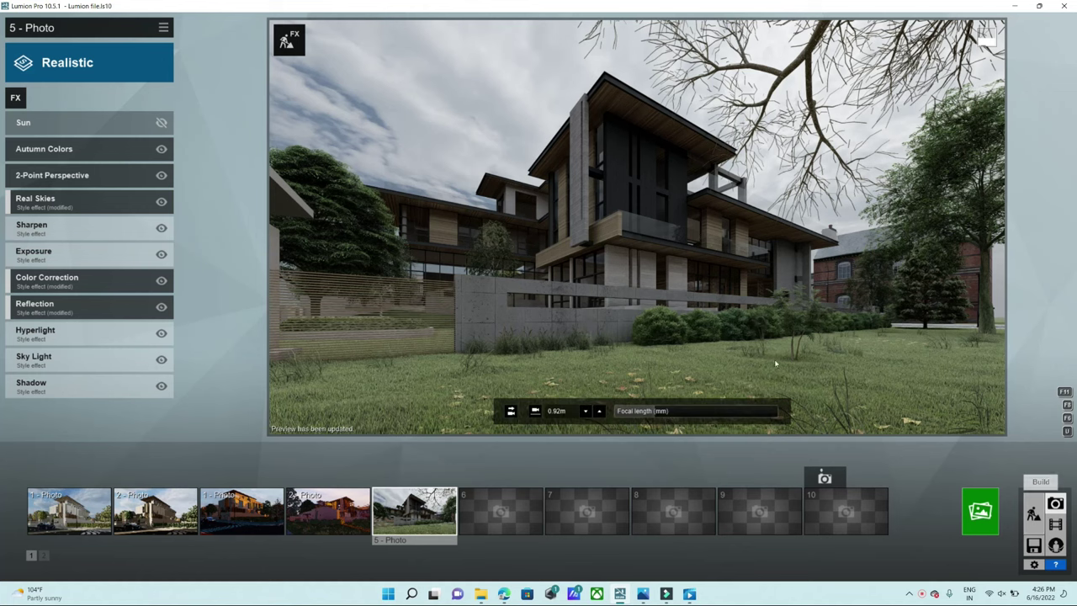
{"action": "left_click", "coordinate": [1035, 515]}
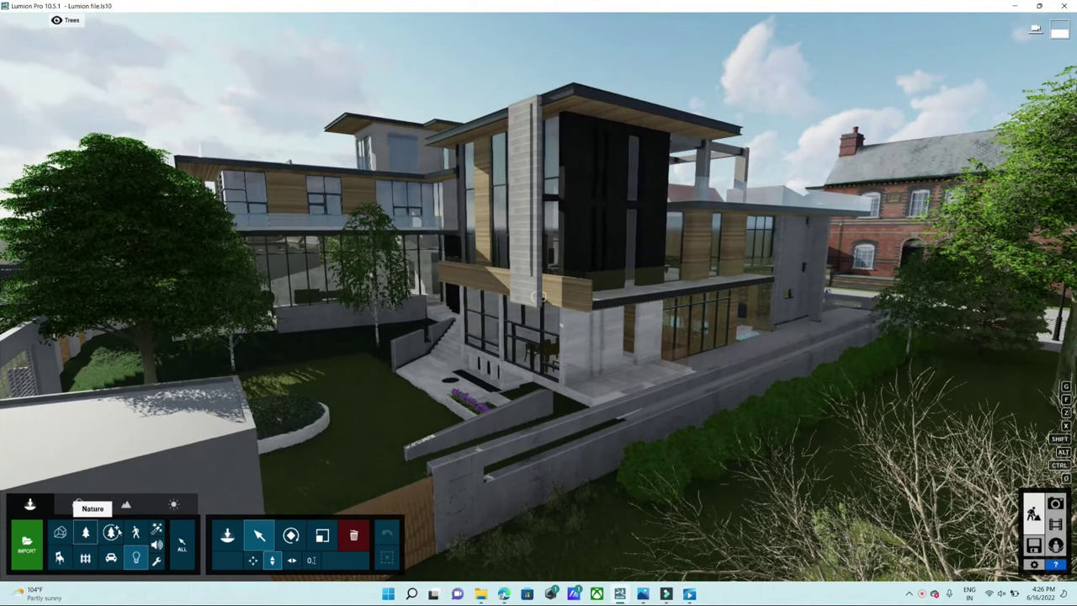
- Browse the nature and outdoor object categories, then open the Lights library
{"action": "left_click", "coordinate": [85, 531]}
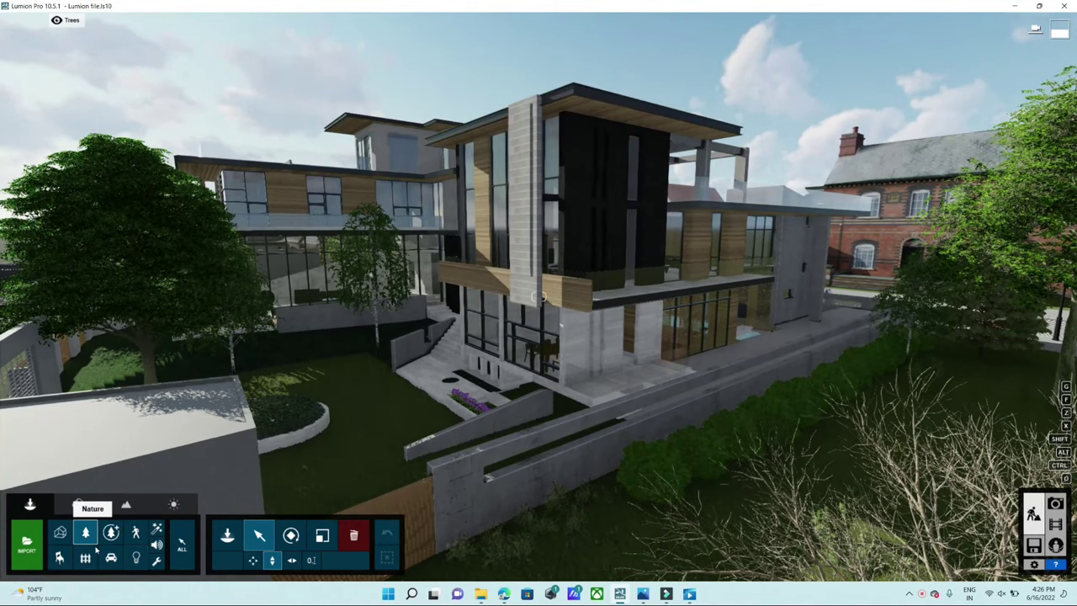
{"action": "left_click", "coordinate": [111, 532]}
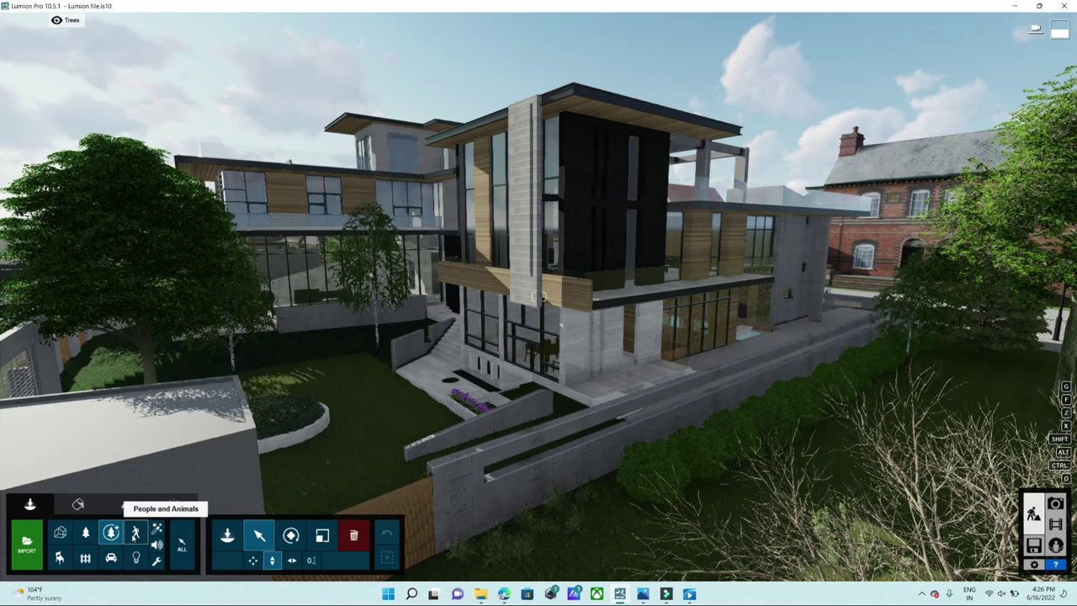
{"action": "left_click", "coordinate": [85, 558]}
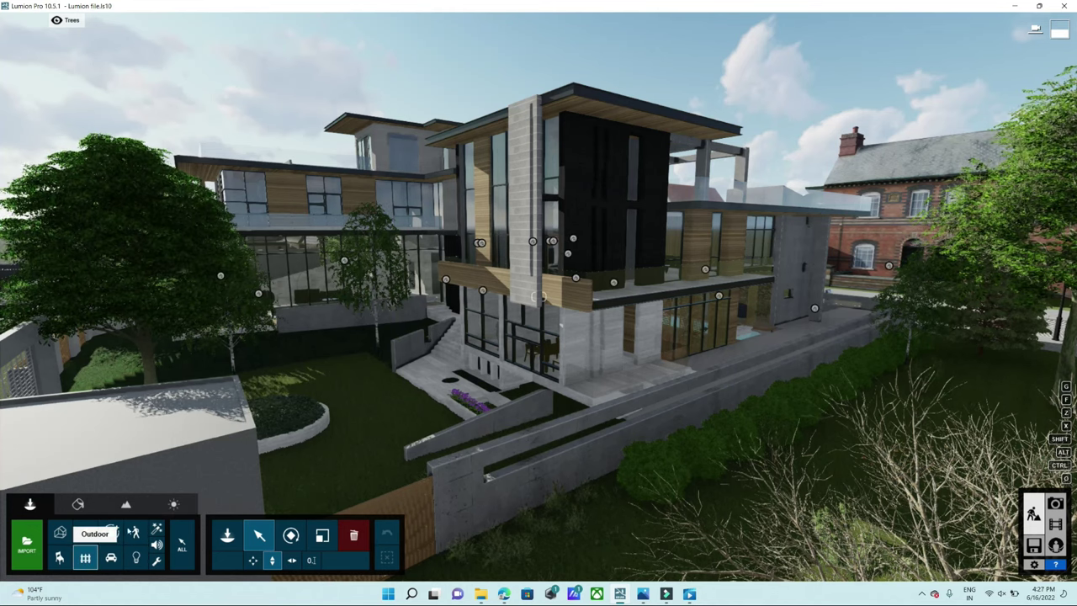
{"action": "right_click_drag", "start_coordinate": [1055, 340], "coordinate": [1070, 335]}
{"action": "left_click", "coordinate": [136, 557]}
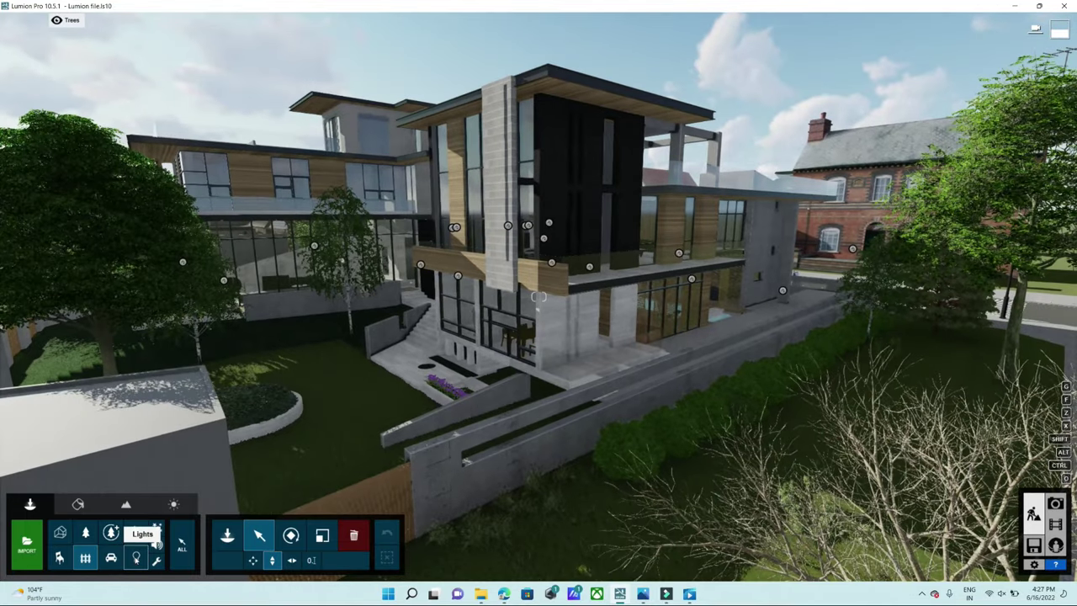
{"action": "left_click", "coordinate": [136, 558]}
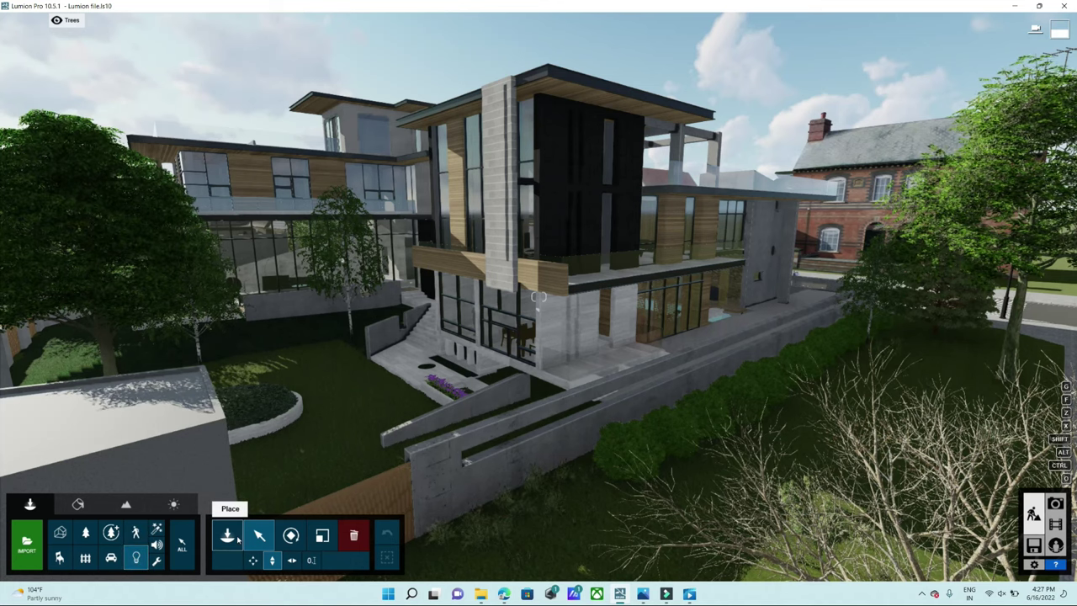
{"action": "left_click", "coordinate": [136, 558]}
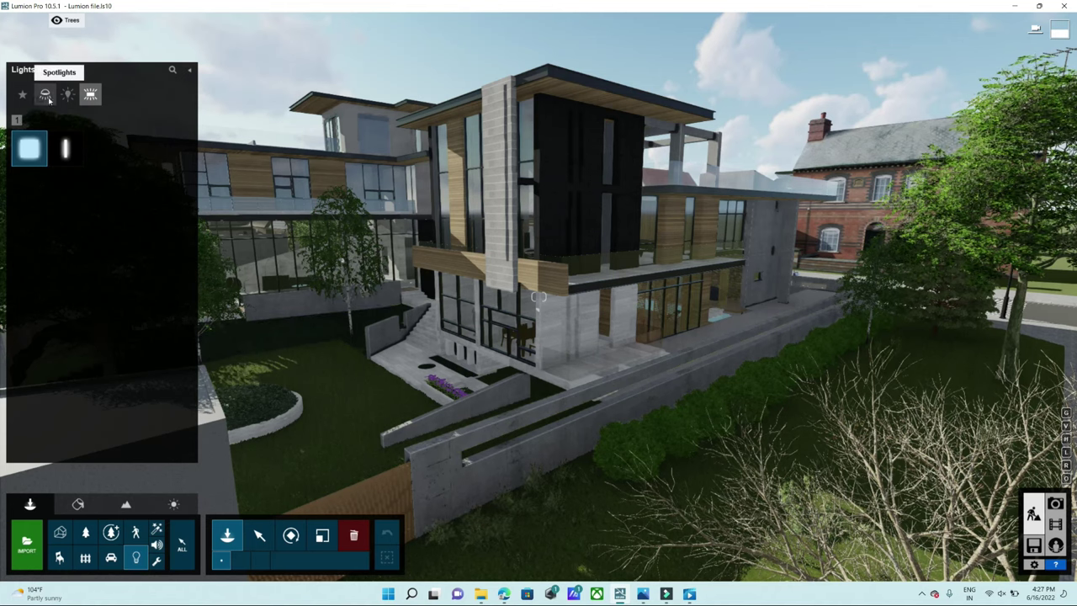
- Compare the spotlight and other light collections, ending on the Area Lights collection
{"action": "left_click", "coordinate": [45, 94]}
{"action": "left_click", "coordinate": [68, 96]}
{"action": "left_click", "coordinate": [90, 96]}
{"action": "left_click", "coordinate": [48, 97]}
{"action": "left_click", "coordinate": [68, 96]}
{"action": "left_click", "coordinate": [90, 96]}
{"action": "left_click", "coordinate": [46, 95]}
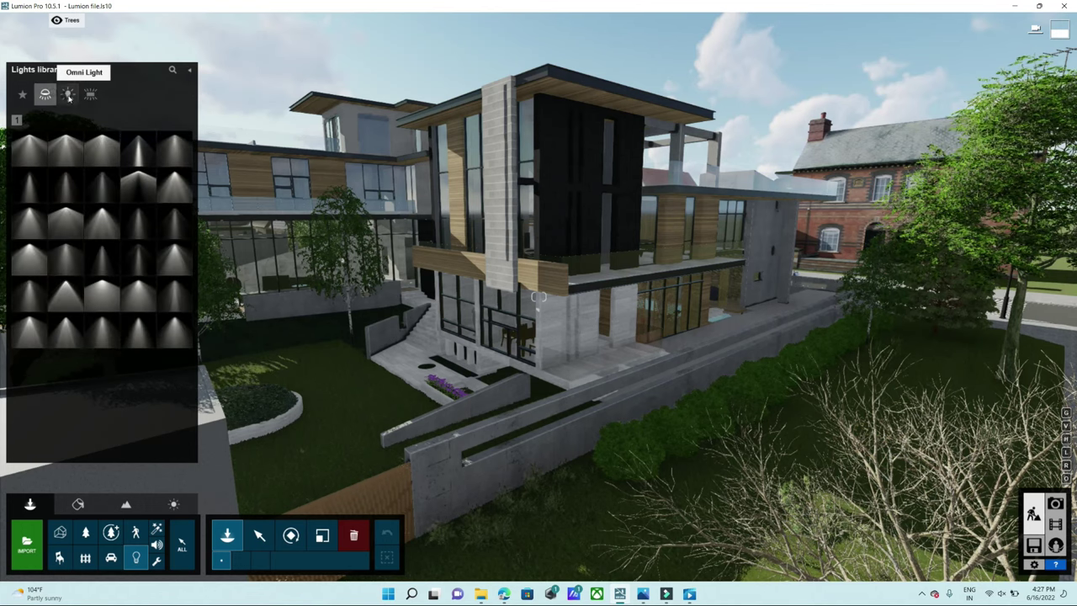
{"action": "left_click", "coordinate": [68, 96]}
{"action": "left_click", "coordinate": [90, 96]}
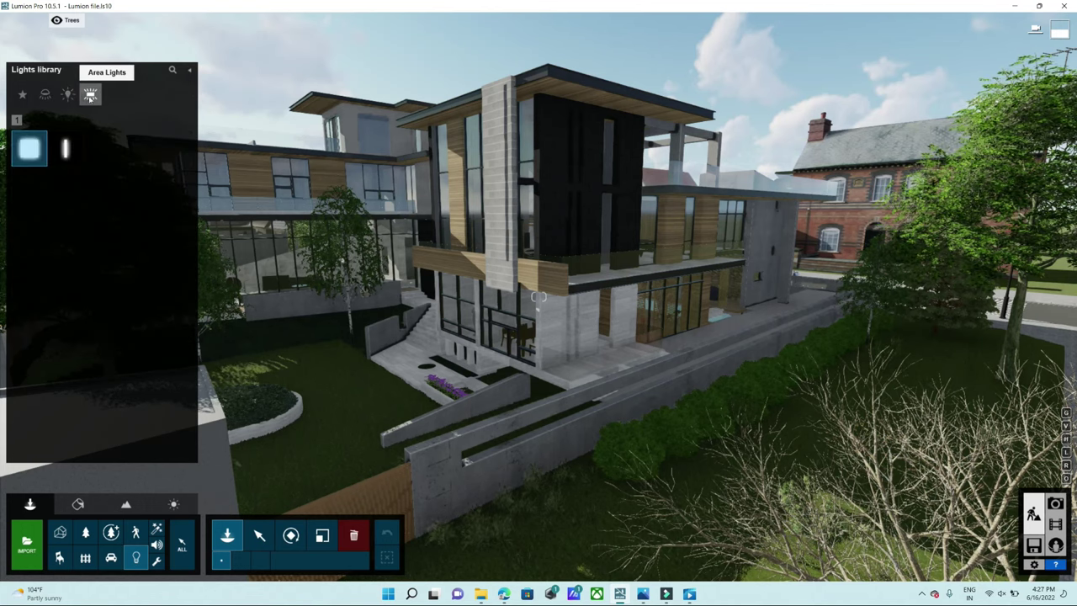
{"action": "mouse_move", "coordinate": [29, 149]}
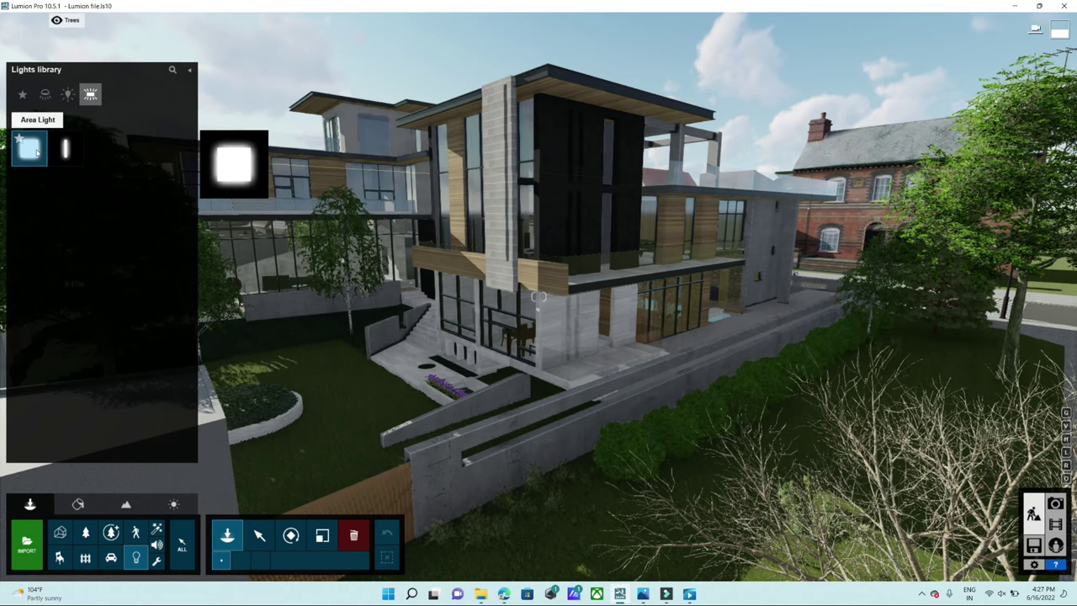
- Fly inside the house and place an area light on the wooden ceiling
{"action": "left_click", "coordinate": [35, 150]}
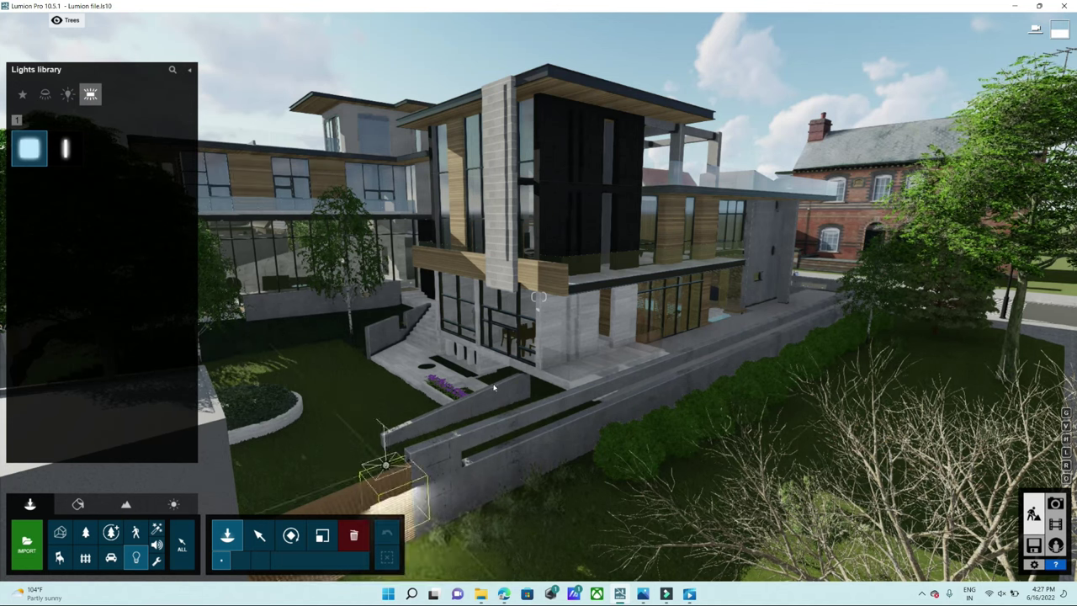
{"action": "right_click_drag", "start_coordinate": [629, 403], "coordinate": [535, 530]}
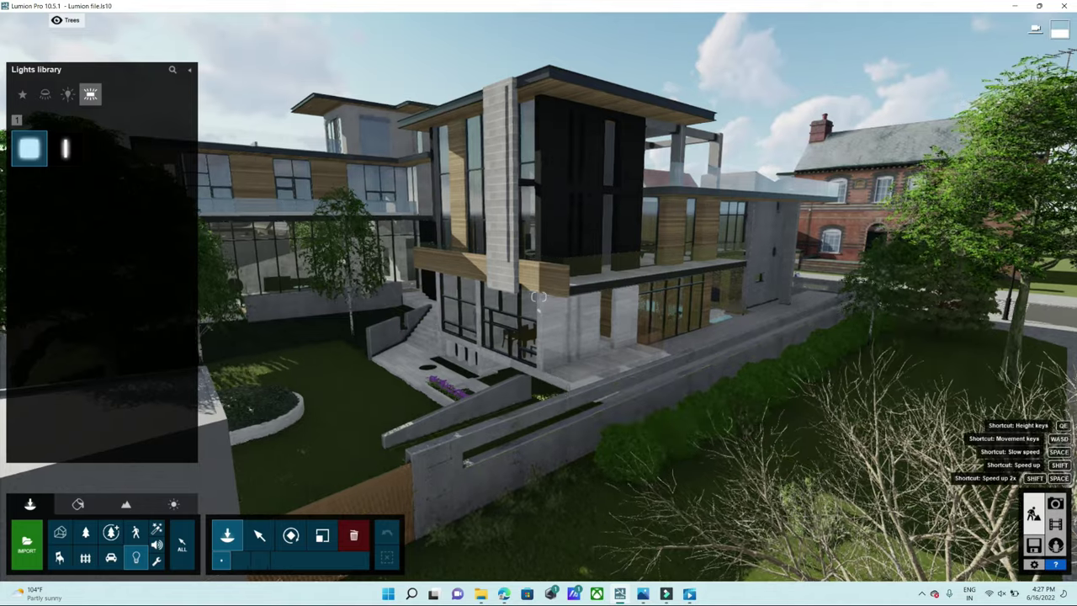
{"action": "key", "text": "w"}
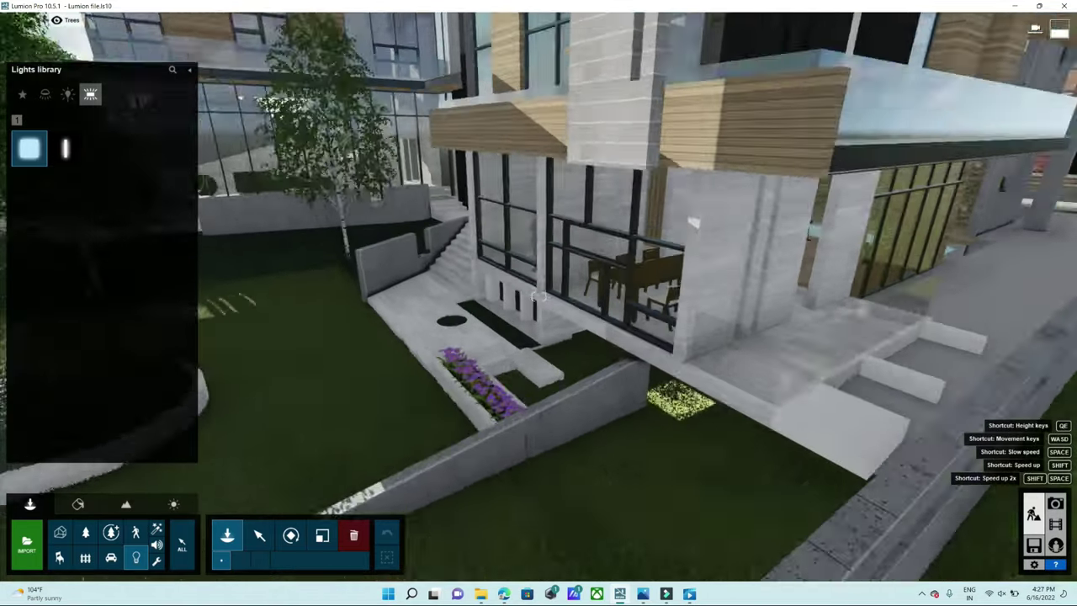
{"action": "key", "text": "w"}
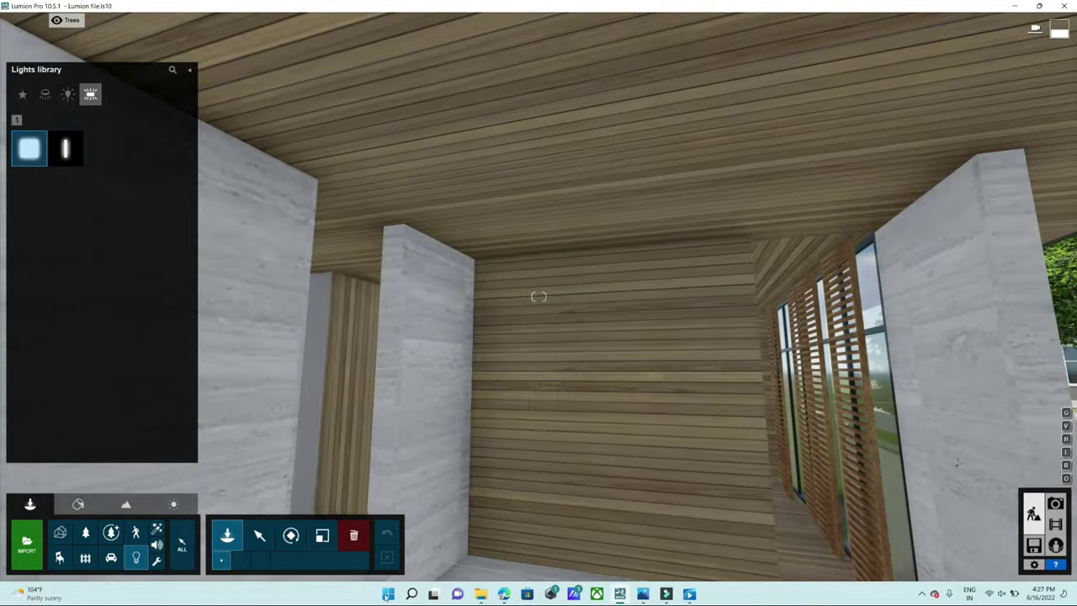
{"action": "left_click", "coordinate": [553, 132]}
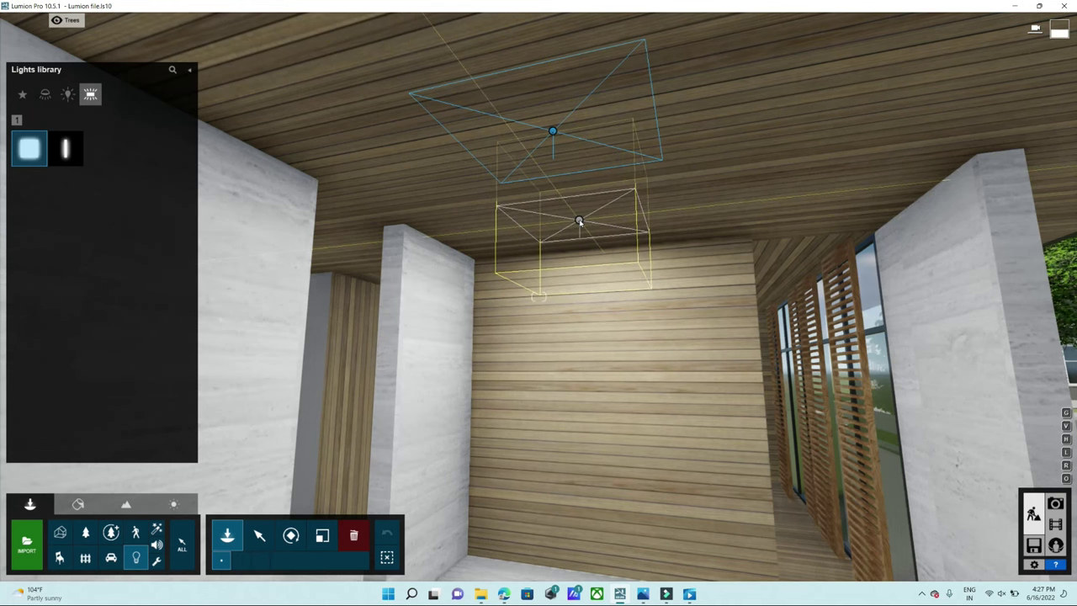
{"action": "key", "text": "Escape"}
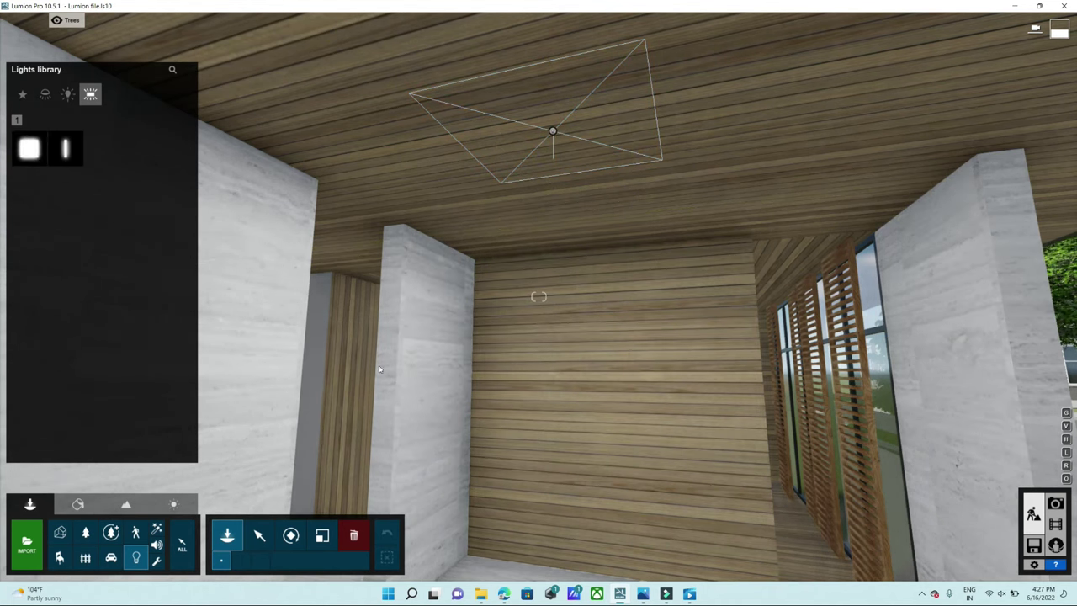
- Select the ceiling area light, tint it warm pale yellow and increase its brightness
{"action": "left_click", "coordinate": [259, 535]}
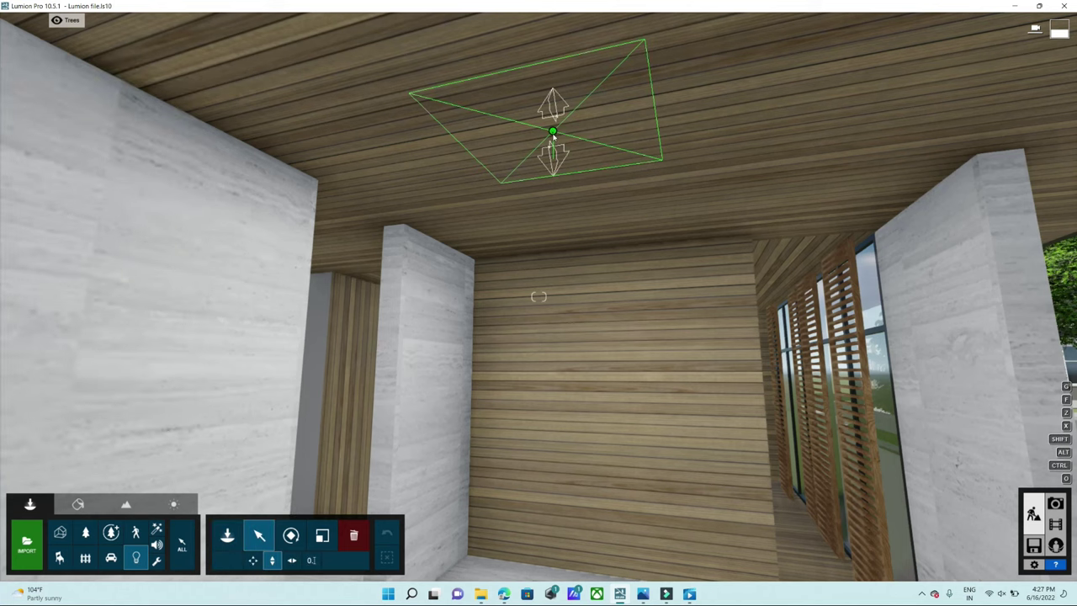
{"action": "left_click", "coordinate": [551, 132]}
{"action": "left_click_drag", "start_coordinate": [551, 132], "coordinate": [554, 135]}
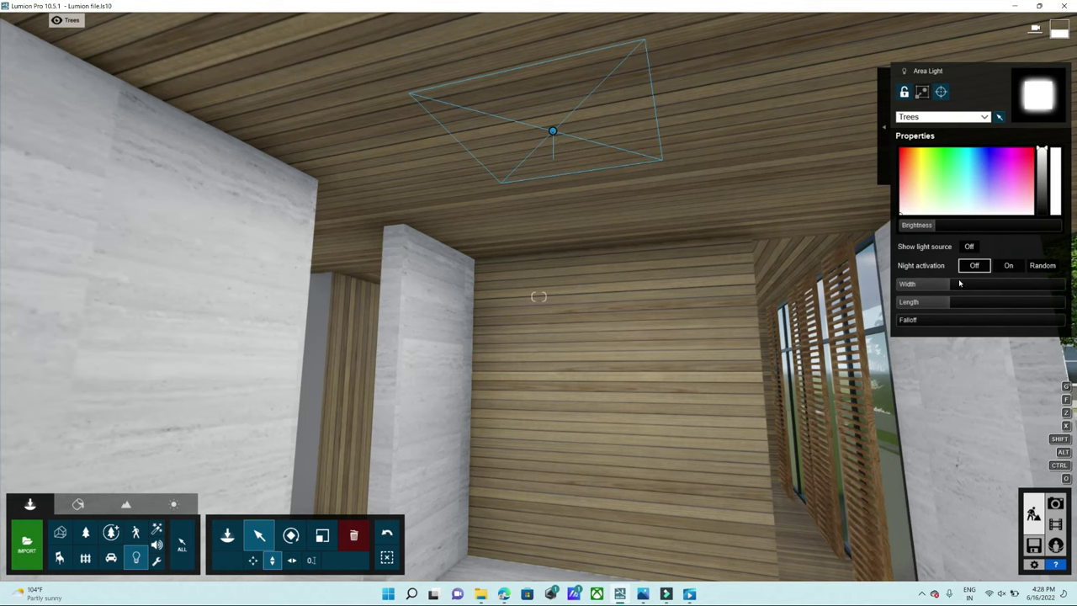
{"action": "left_click", "coordinate": [922, 203]}
{"action": "mouse_move", "coordinate": [963, 224]}
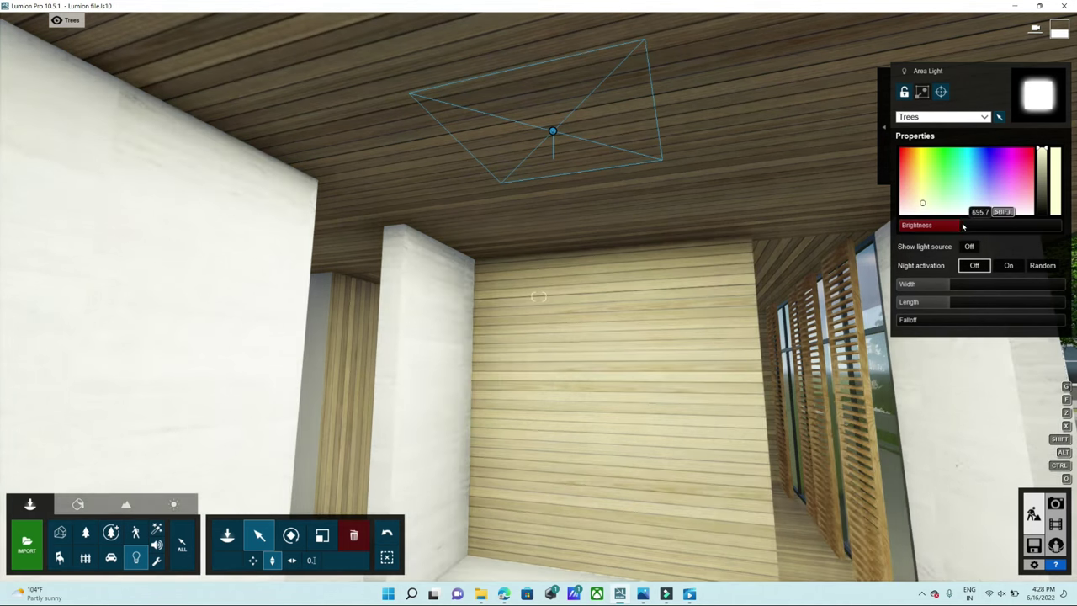
{"action": "left_click_drag", "start_coordinate": [935, 227], "coordinate": [955, 225]}
{"action": "key", "text": "s"}
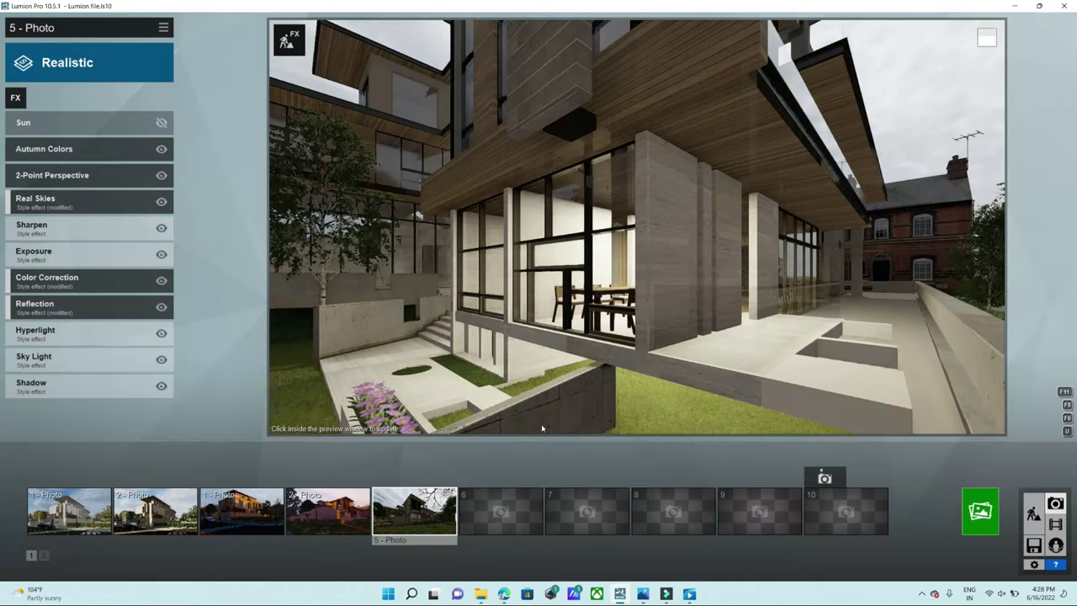
- Restore photo 5's camera, select the area light and review photo 5 again
{"action": "left_click", "coordinate": [394, 510]}
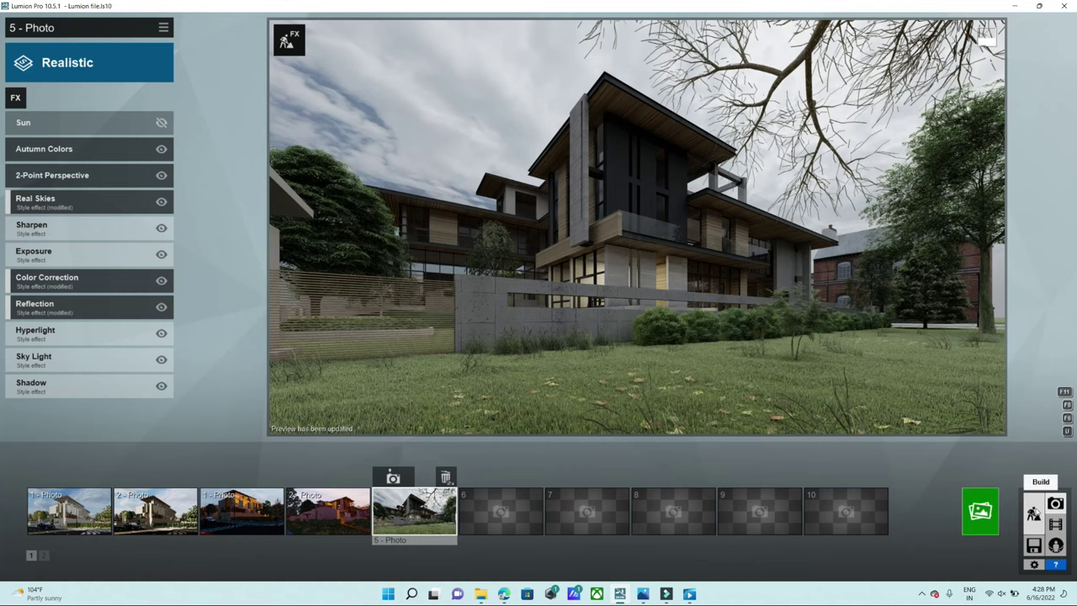
{"action": "left_click", "coordinate": [1034, 513]}
{"action": "left_click", "coordinate": [535, 352]}
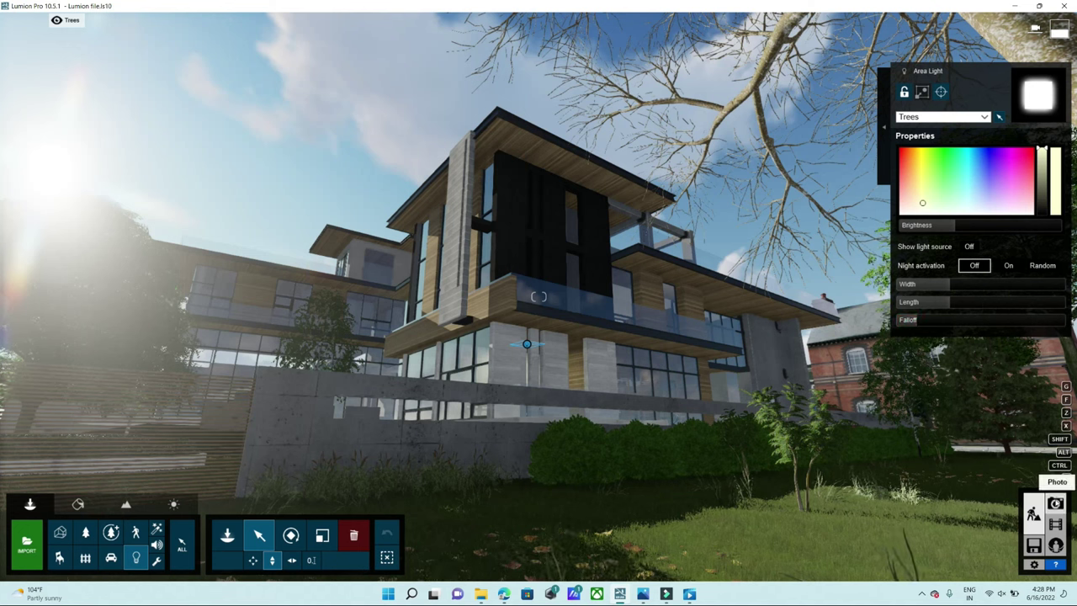
{"action": "left_click", "coordinate": [1055, 503]}
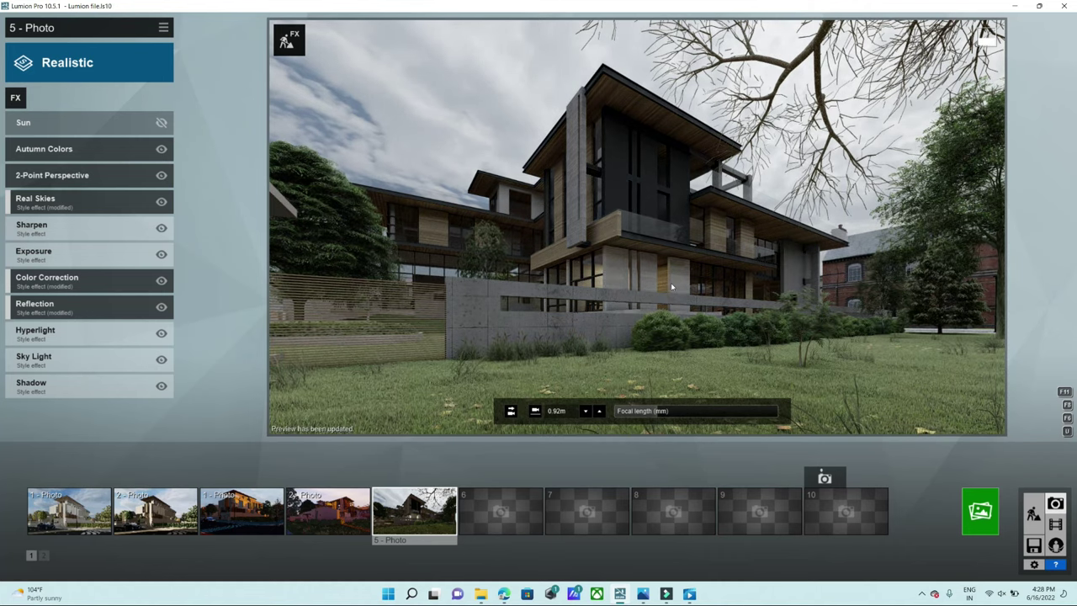
- Raise the area light's brightness to about 898.7 and refresh photo 5's preview
{"action": "left_click", "coordinate": [1033, 512]}
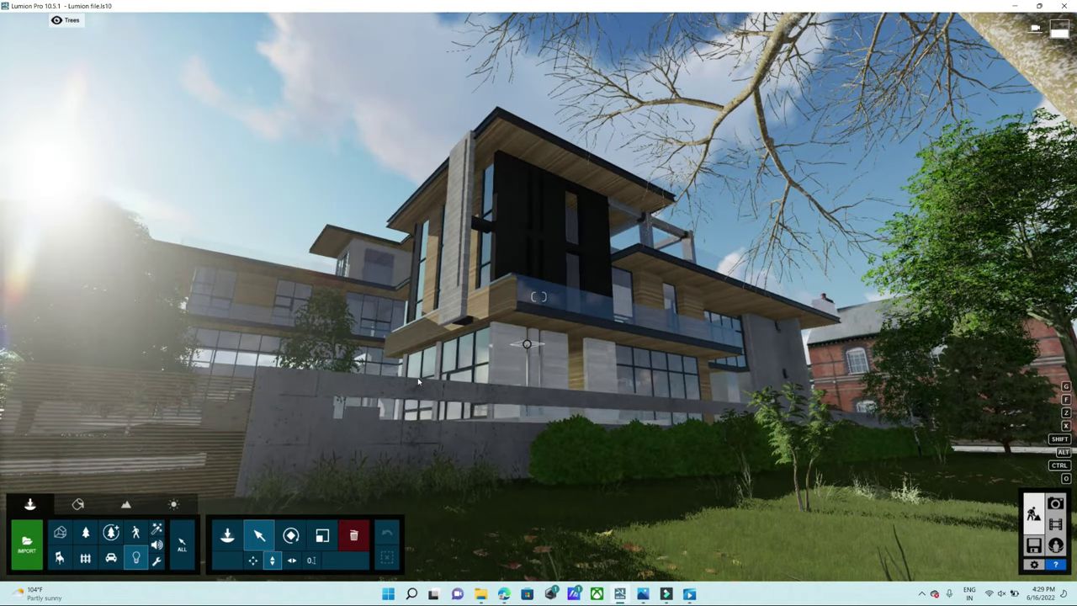
{"action": "left_click", "coordinate": [527, 345]}
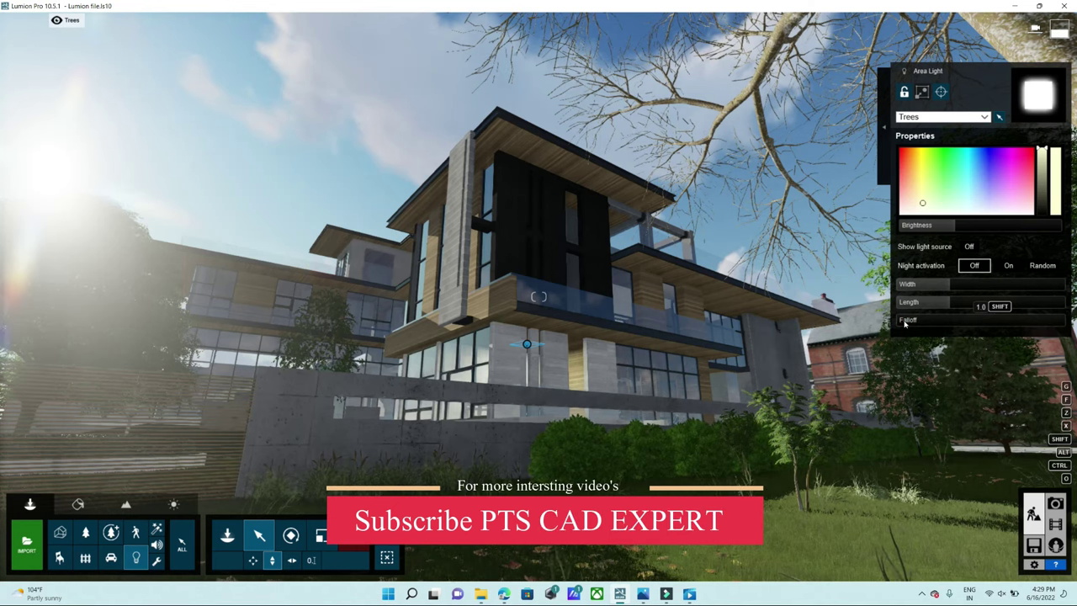
{"action": "left_click_drag", "start_coordinate": [980, 224], "coordinate": [964, 229]}
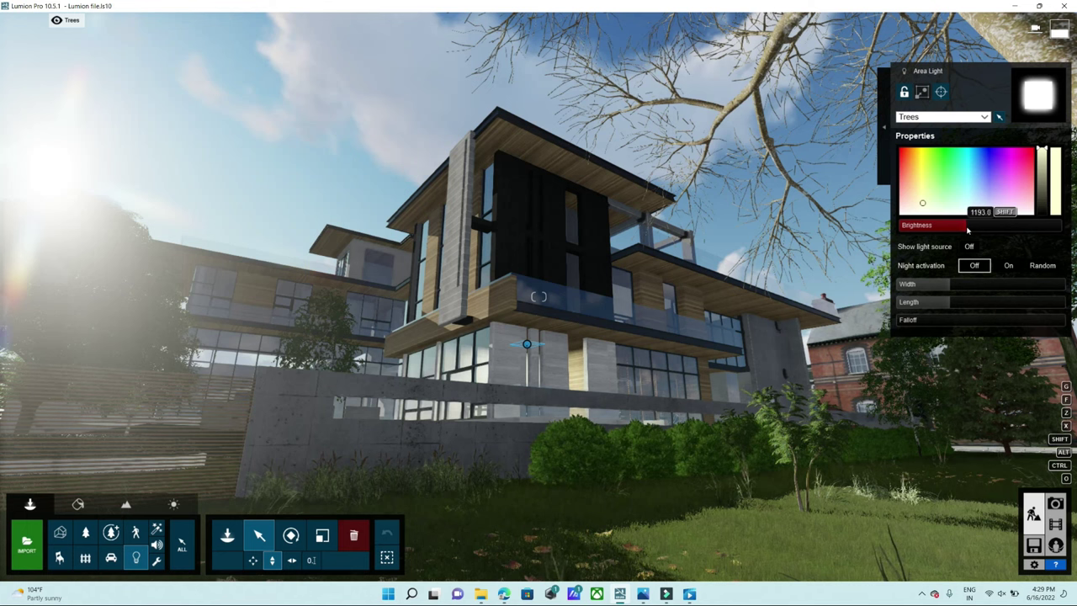
{"action": "left_click", "coordinate": [1055, 503]}
{"action": "left_click", "coordinate": [726, 348]}
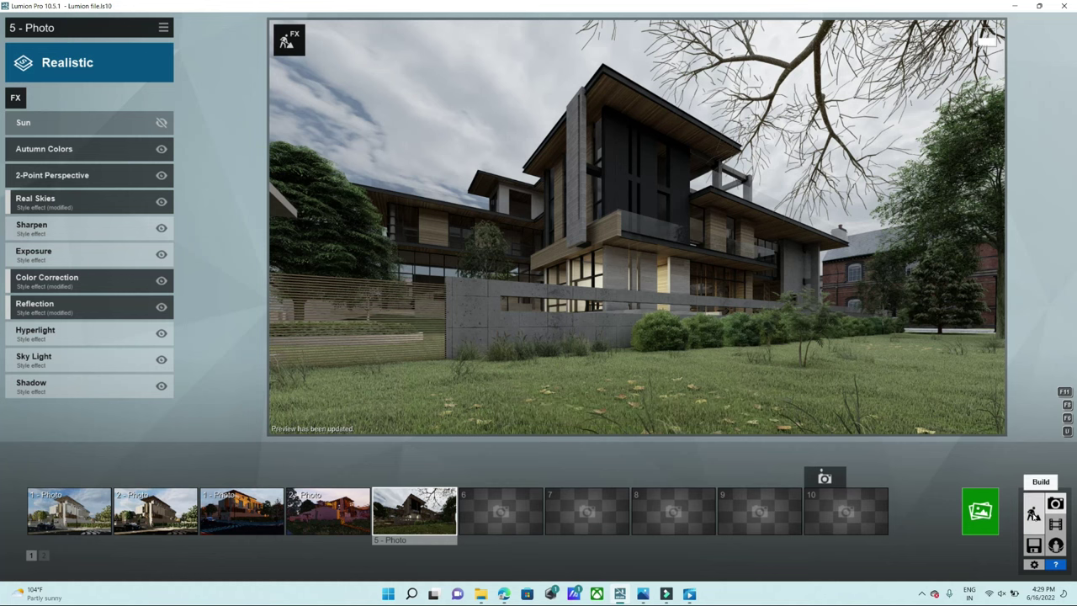
- Fly up to the facade and select the light fixture there
{"action": "left_click", "coordinate": [1033, 513]}
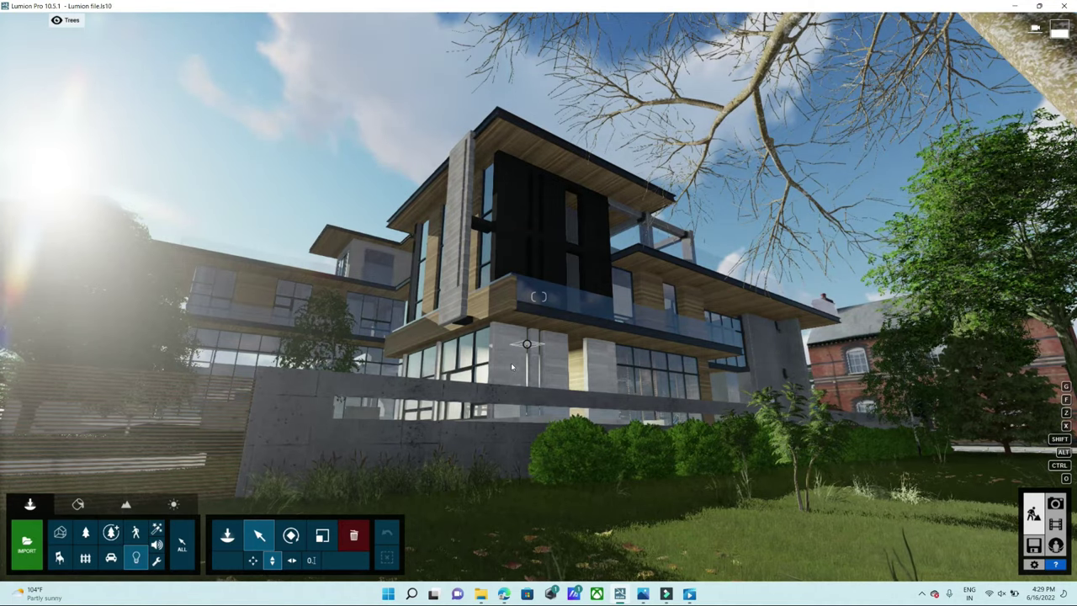
{"action": "mouse_move", "coordinate": [649, 365]}
{"action": "right_mouse_down"}
{"action": "mouse_move", "coordinate": [648, 353]}
{"action": "mouse_move", "coordinate": [297, 178]}
{"action": "right_mouse_up"}
{"action": "key", "text": "w"}
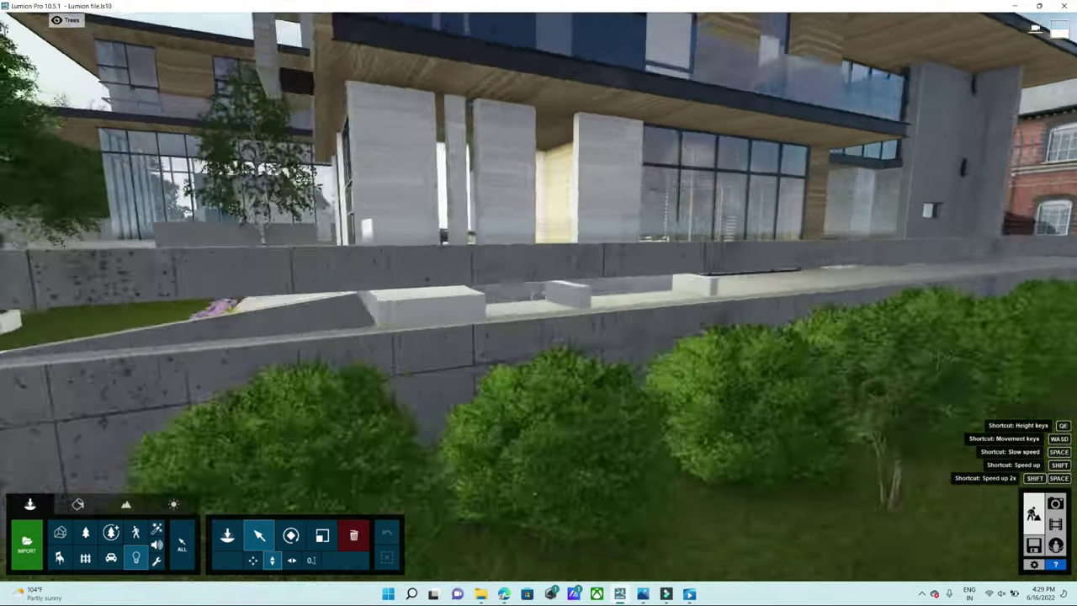
{"action": "left_click", "coordinate": [363, 154]}
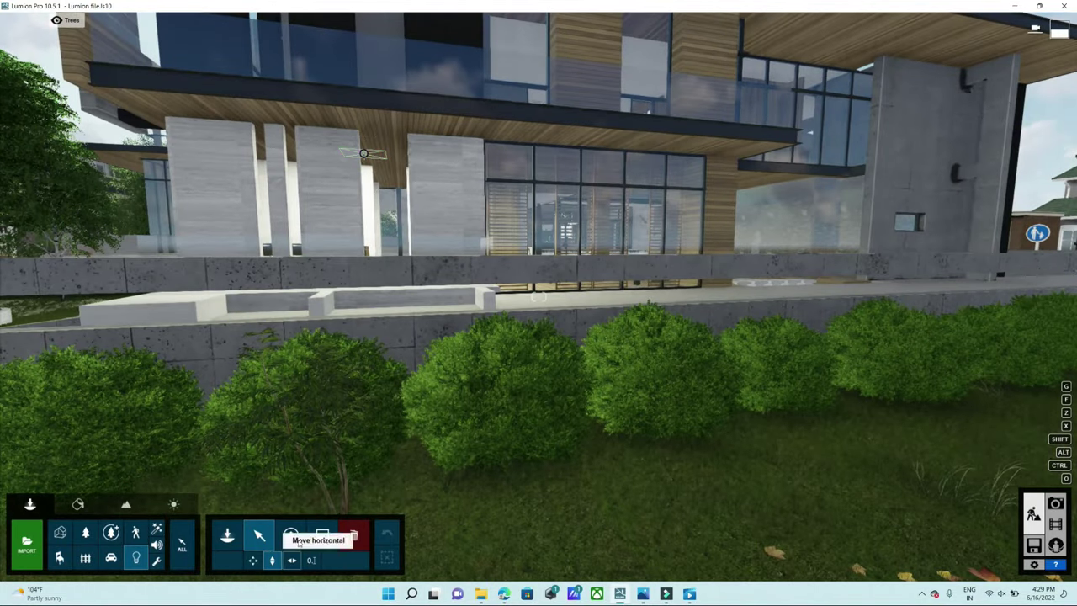
{"action": "mouse_move", "coordinate": [538, 296]}
{"action": "right_mouse_down"}
{"action": "mouse_move", "coordinate": [565, 288]}
{"action": "mouse_move", "coordinate": [539, 296]}
{"action": "right_mouse_up"}
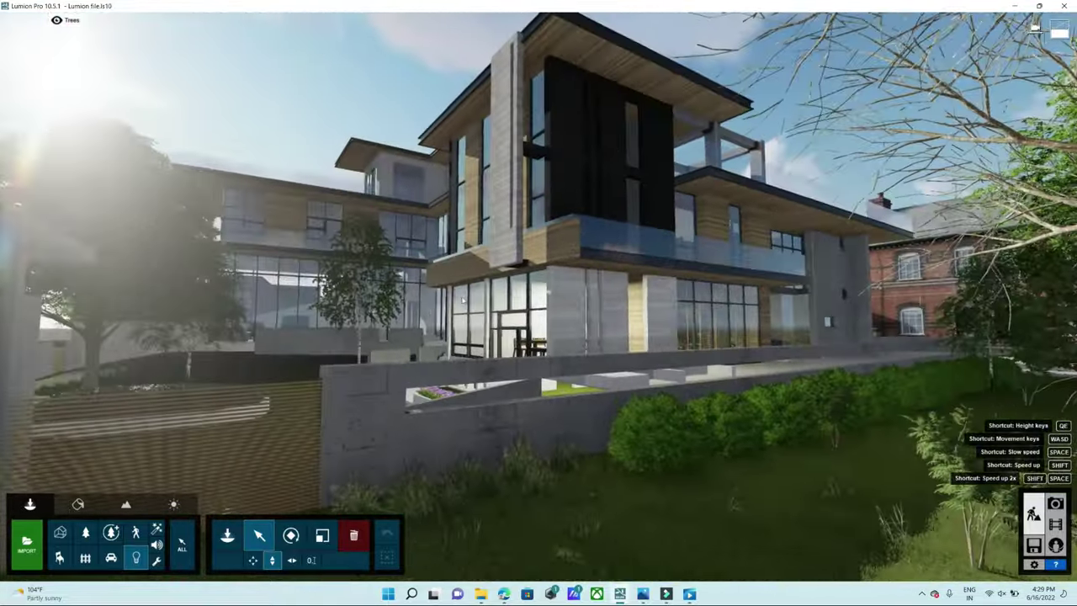
{"action": "right_click_drag", "start_coordinate": [538, 296], "coordinate": [570, 278]}
- Move the light vertically onto the black upper panel and refresh the photo preview
{"action": "left_click", "coordinate": [272, 560]}
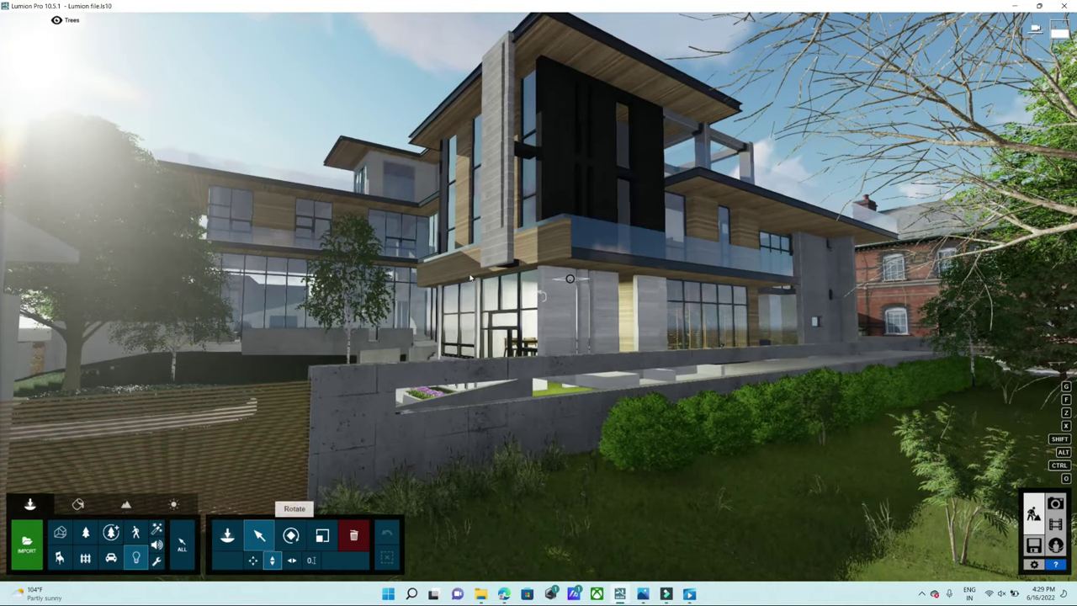
{"action": "left_click_drag", "start_coordinate": [570, 279], "coordinate": [585, 29]}
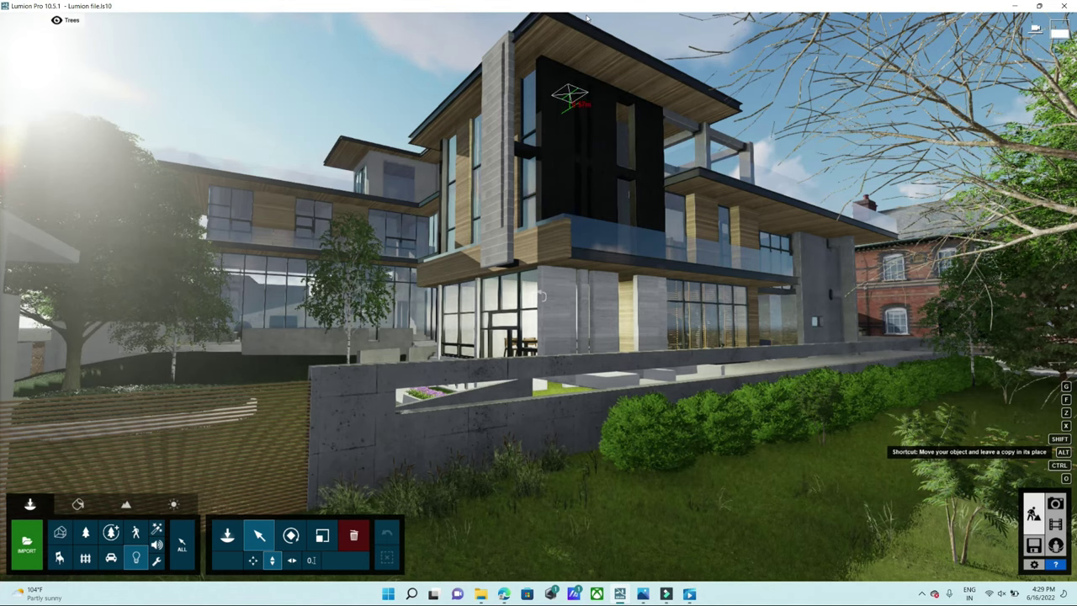
{"action": "mouse_move", "coordinate": [569, 100]}
{"action": "left_mouse_down"}
{"action": "mouse_move", "coordinate": [604, 225]}
{"action": "mouse_move", "coordinate": [602, 198]}
{"action": "left_mouse_up"}
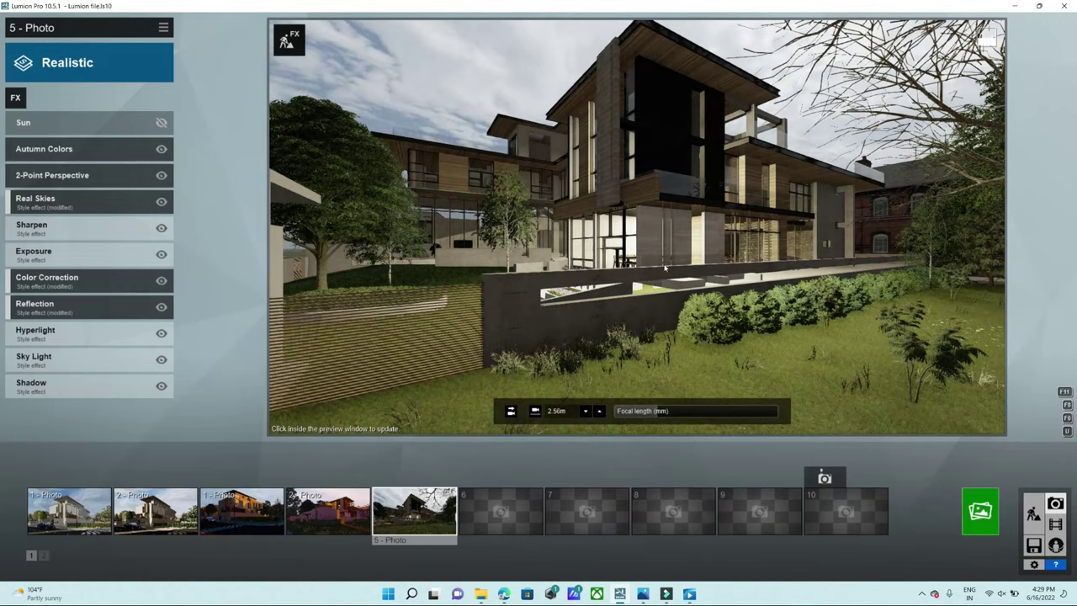
{"action": "left_click", "coordinate": [700, 132]}
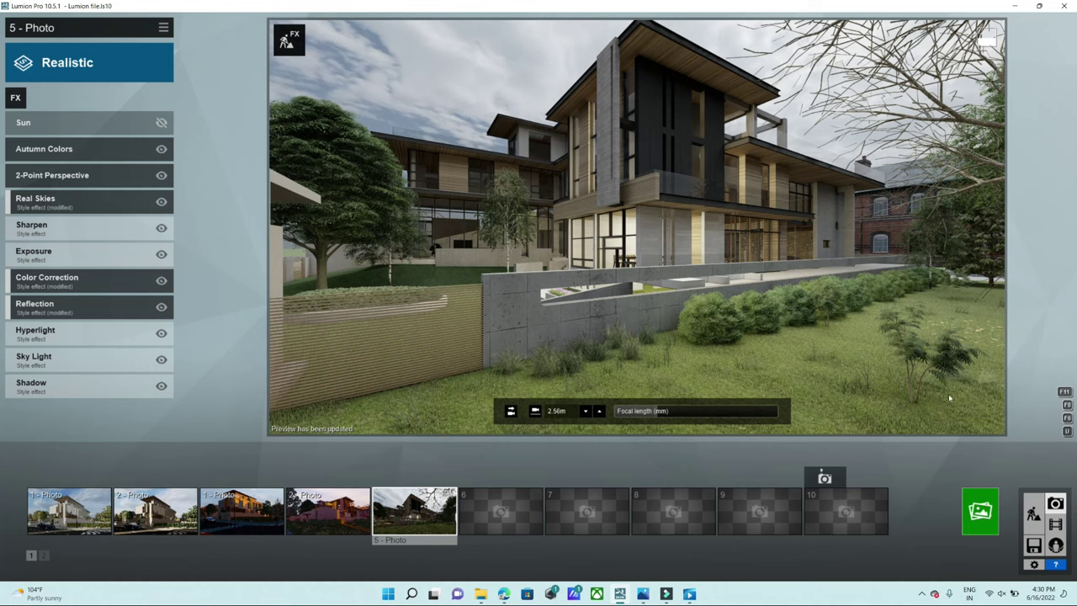
- Box-select both lights on the black panel and shift them sideways together horizontally
{"action": "left_click", "coordinate": [1033, 511]}
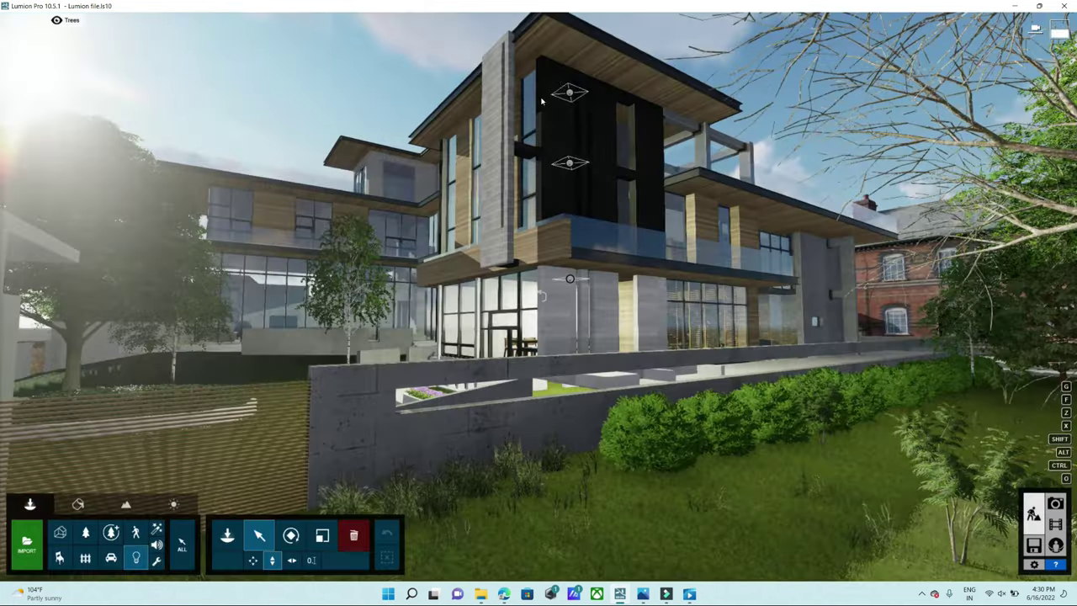
{"action": "left_click_drag", "start_coordinate": [623, 44], "coordinate": [528, 176], "text": "ctrl"}
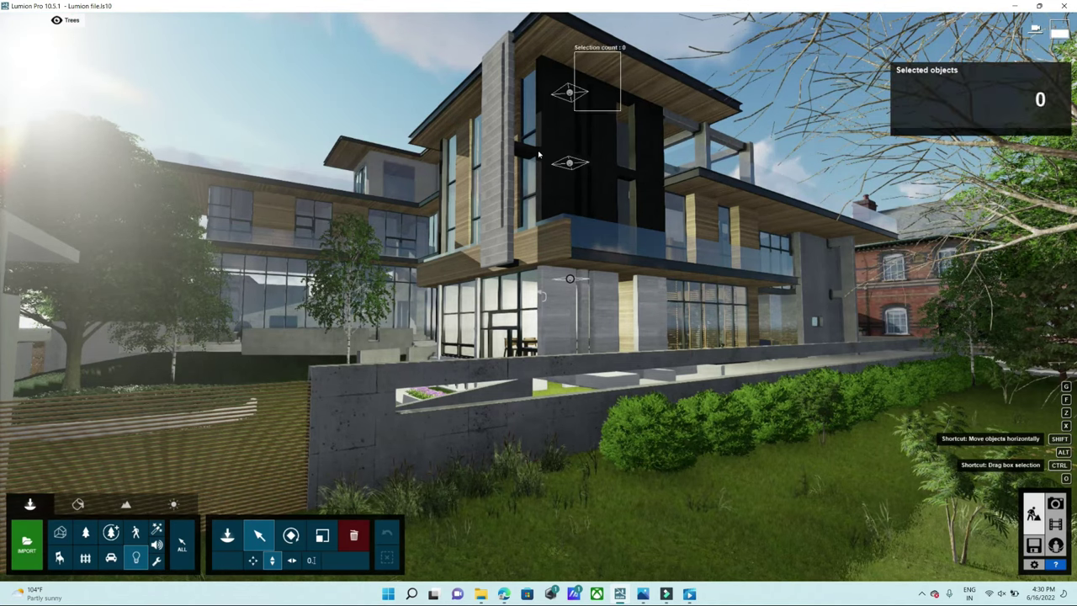
{"action": "left_click", "coordinate": [568, 94]}
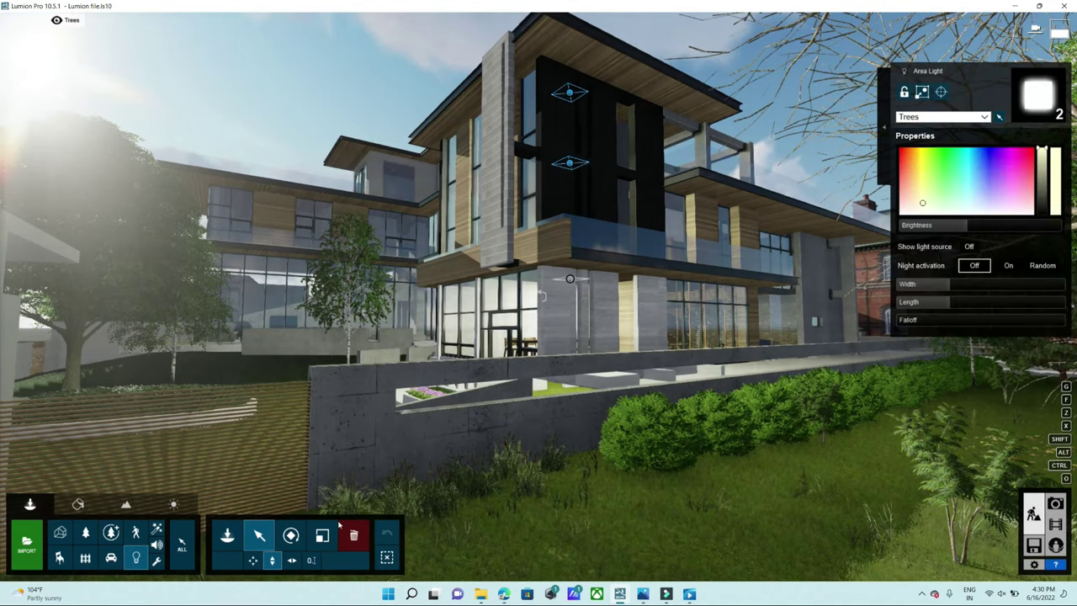
{"action": "left_click", "coordinate": [291, 559]}
{"action": "mouse_move", "coordinate": [570, 92]}
{"action": "left_mouse_down"}
{"action": "mouse_move", "coordinate": [576, 82]}
{"action": "mouse_move", "coordinate": [607, 91]}
{"action": "left_mouse_up"}
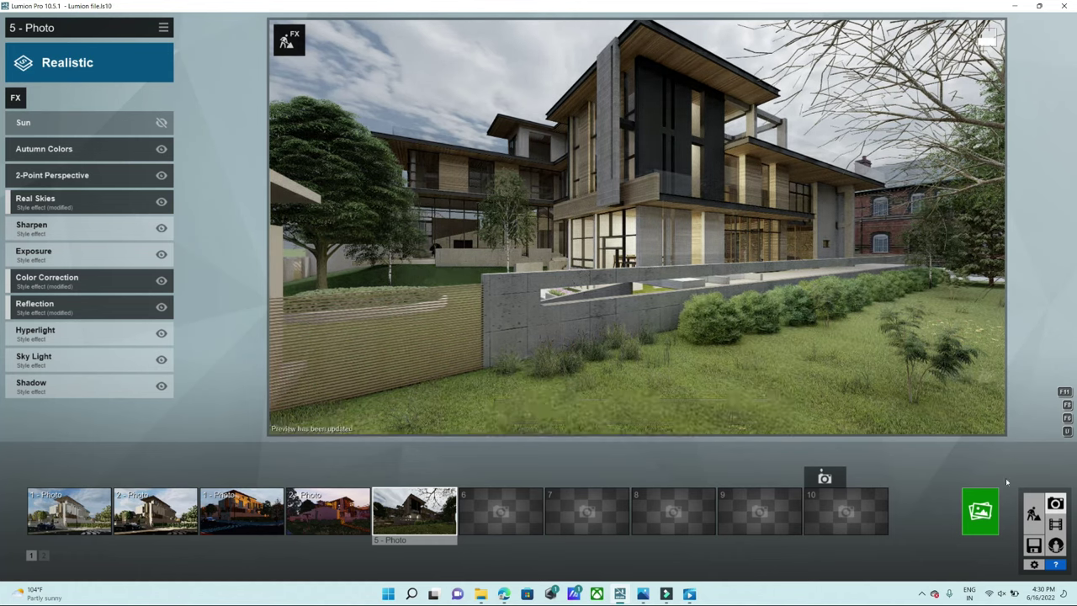
{"action": "left_click", "coordinate": [1033, 510]}
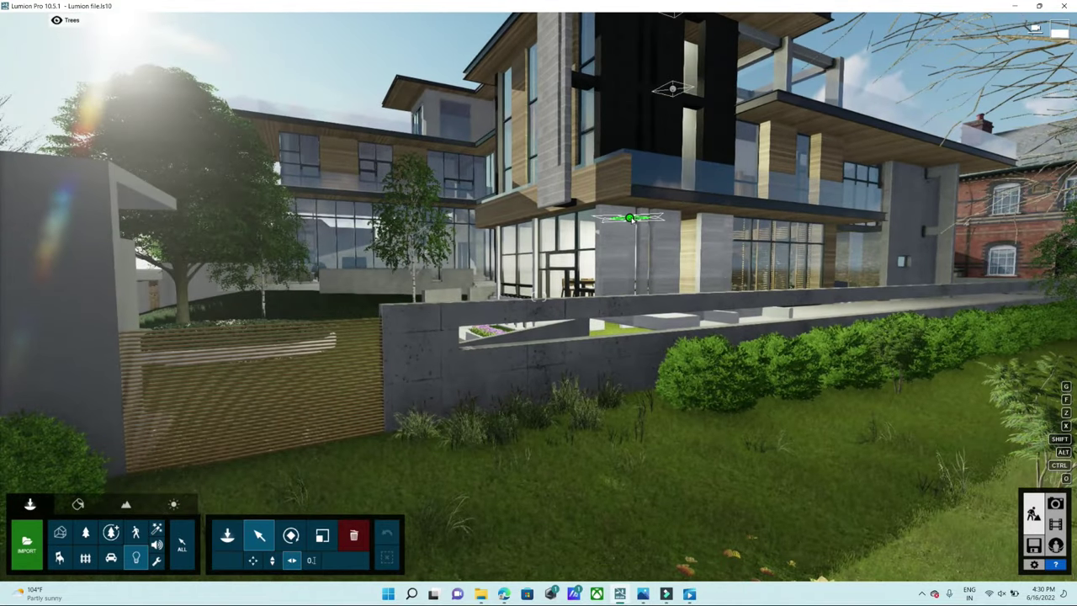
- Nudge the upper-floor area light 0.27m right, then slide it 2.75m along the window header
{"action": "left_click", "coordinate": [629, 218]}
{"action": "left_click_drag", "start_coordinate": [629, 219], "coordinate": [764, 228]}
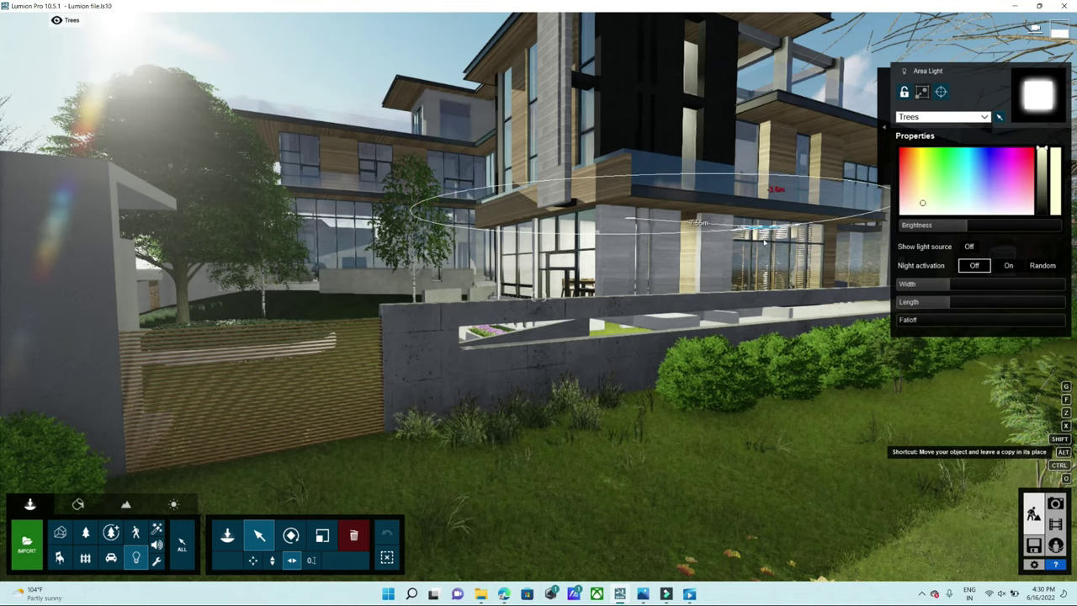
{"action": "mouse_move", "coordinate": [764, 240]}
{"action": "right_mouse_down"}
{"action": "mouse_move", "coordinate": [723, 253]}
{"action": "mouse_move", "coordinate": [545, 132]}
{"action": "right_mouse_up"}
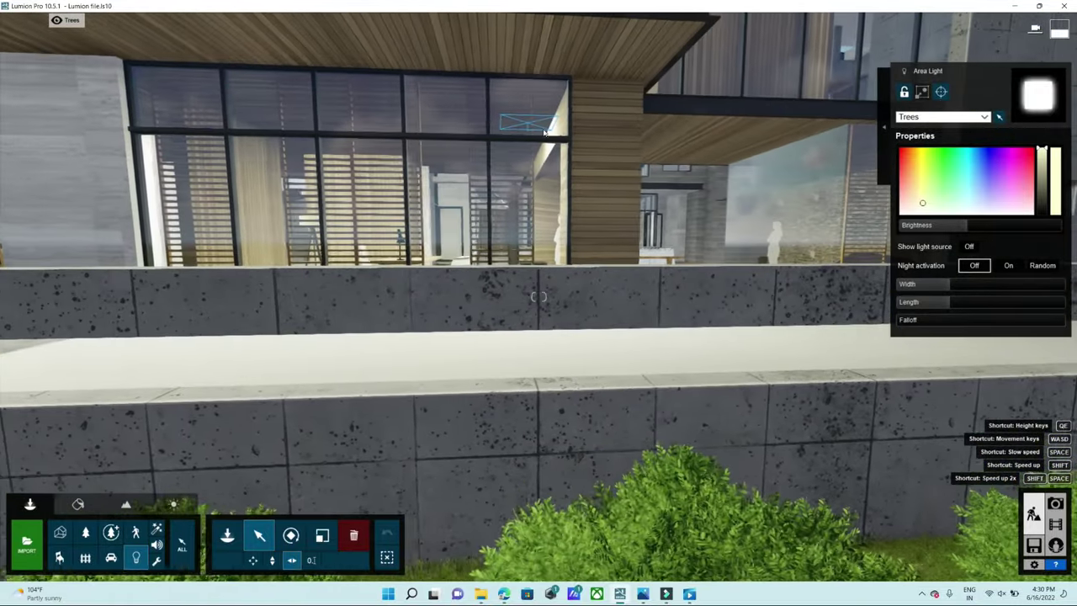
{"action": "mouse_move", "coordinate": [545, 132]}
{"action": "left_mouse_down"}
{"action": "mouse_move", "coordinate": [380, 117]}
{"action": "mouse_move", "coordinate": [705, 173]}
{"action": "left_mouse_up"}
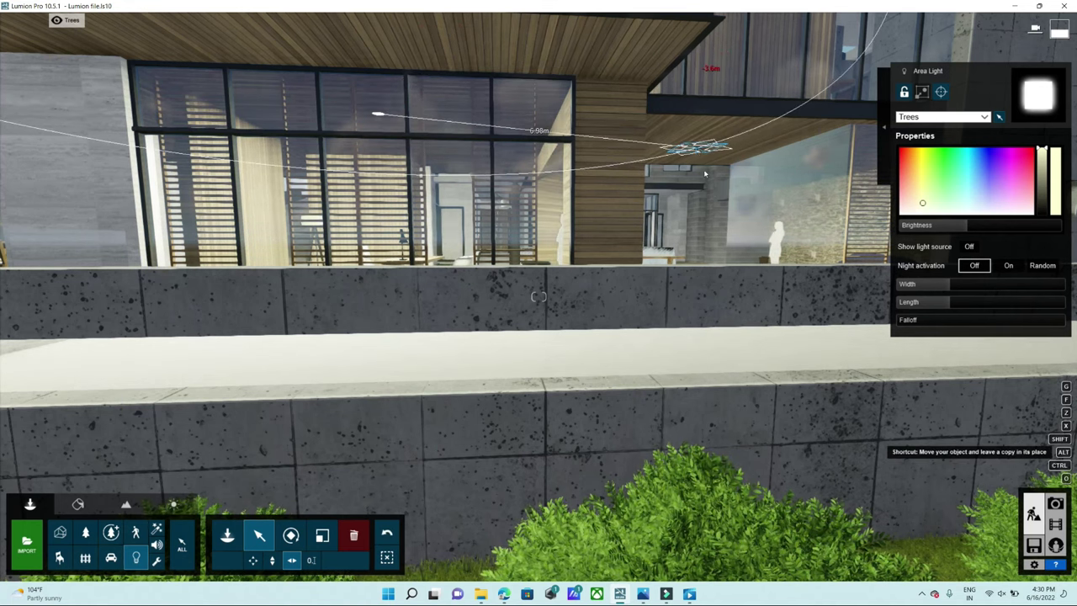
- Raise the area light 0.58m, then lower it slightly under the floor slab
{"action": "key", "text": "s"}
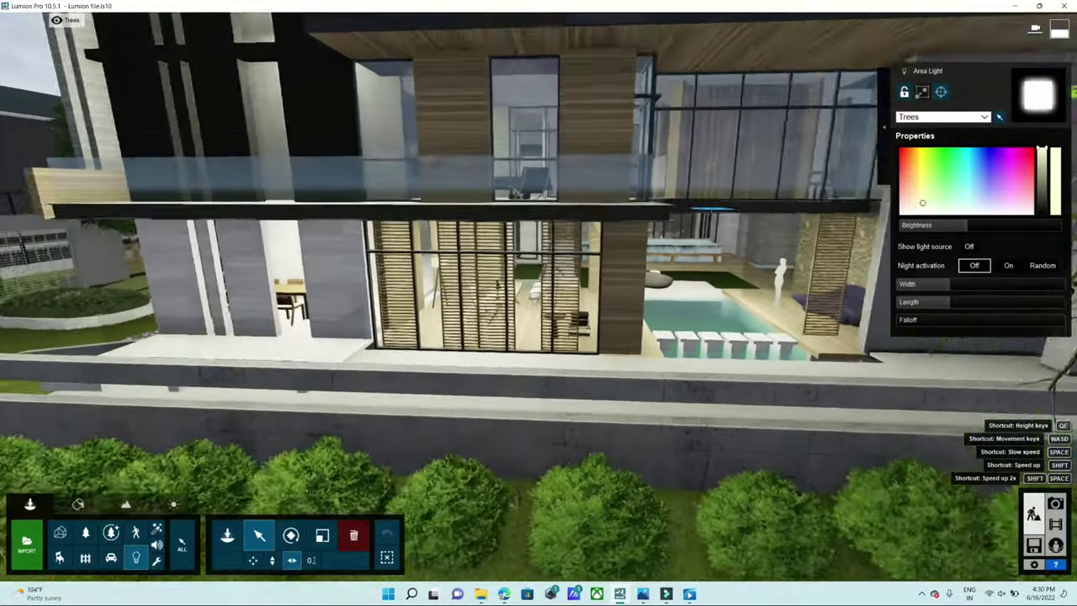
{"action": "right_click_drag", "start_coordinate": [484, 337], "coordinate": [483, 336]}
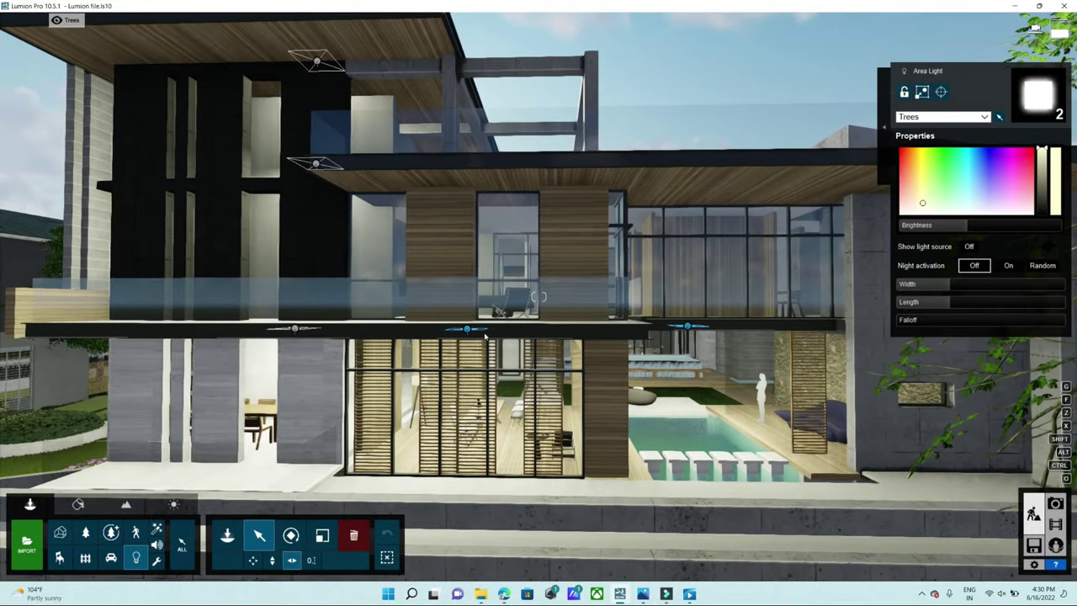
{"action": "left_click", "coordinate": [272, 560]}
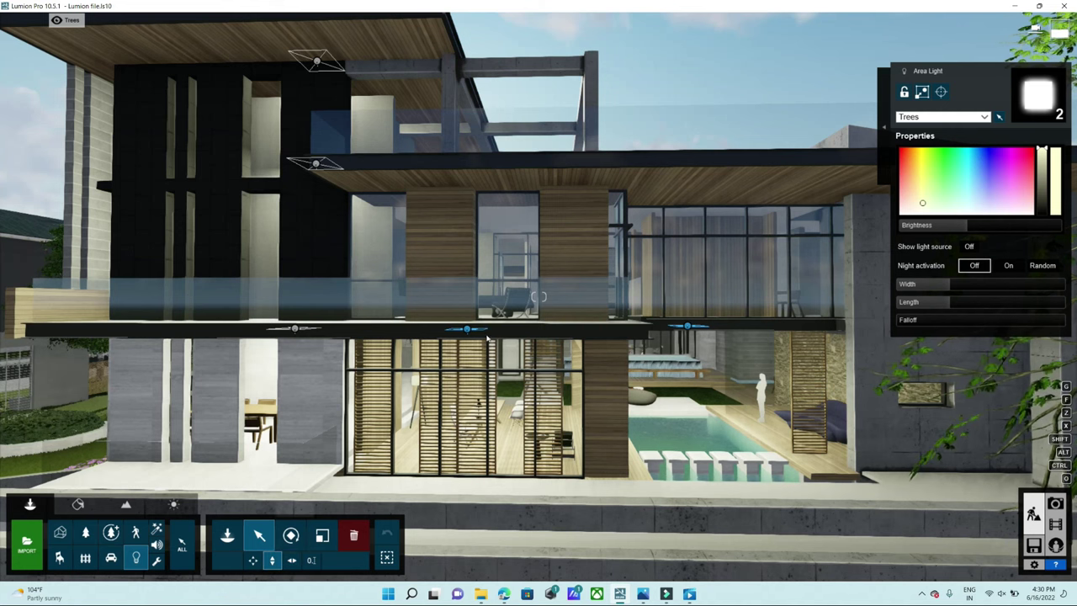
{"action": "mouse_move", "coordinate": [469, 330]}
{"action": "left_mouse_down"}
{"action": "mouse_move", "coordinate": [469, 164]}
{"action": "mouse_move", "coordinate": [469, 177]}
{"action": "left_mouse_up"}
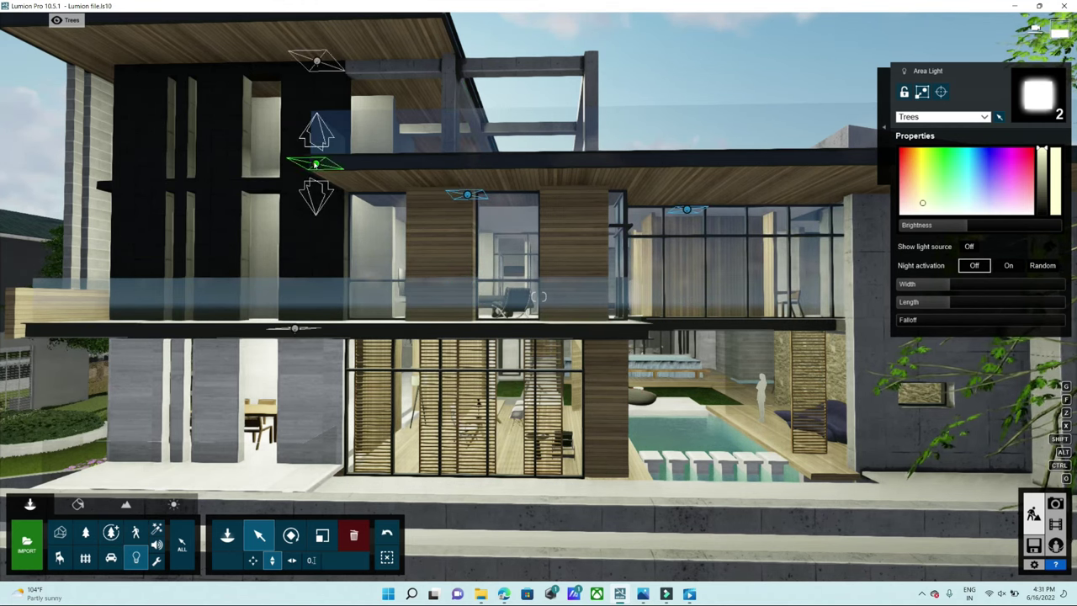
{"action": "left_click_drag", "start_coordinate": [316, 174], "coordinate": [318, 191]}
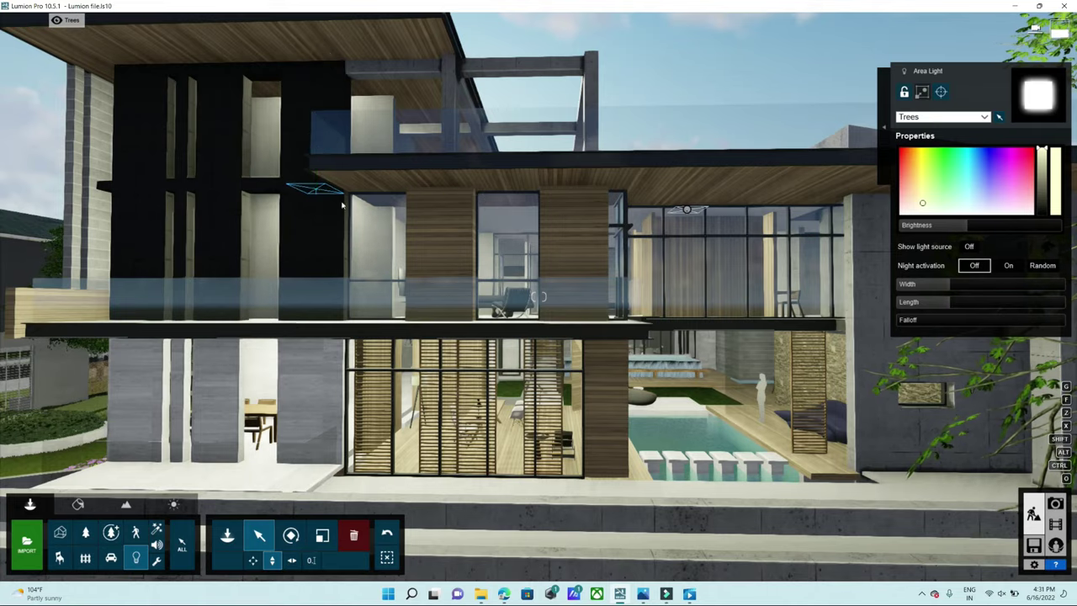
{"action": "right_click_drag", "start_coordinate": [549, 378], "coordinate": [640, 380]}
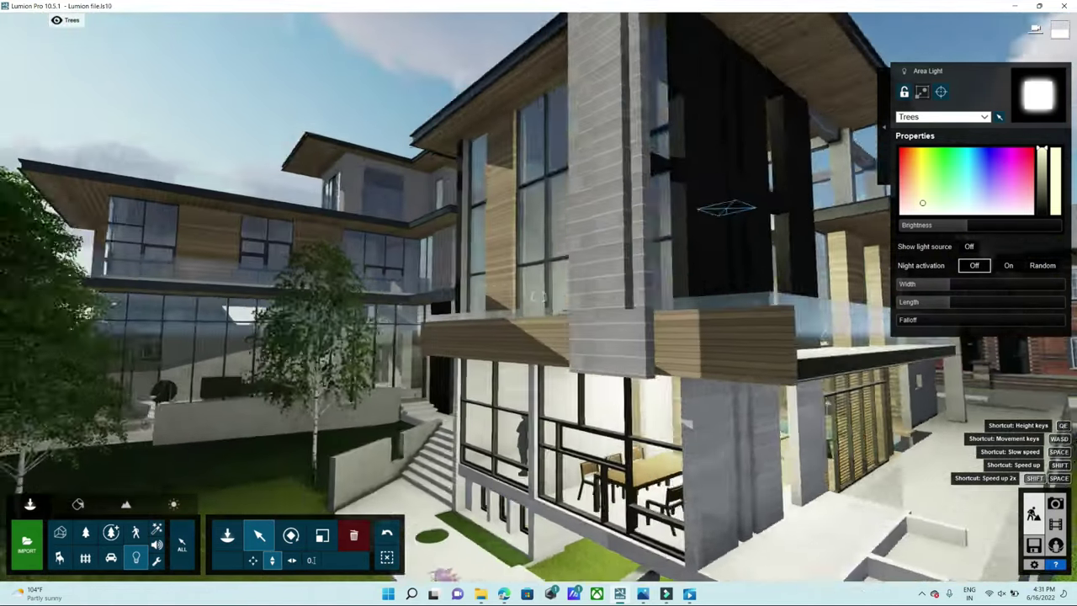
{"action": "right_click_drag", "start_coordinate": [538, 296], "coordinate": [696, 268]}
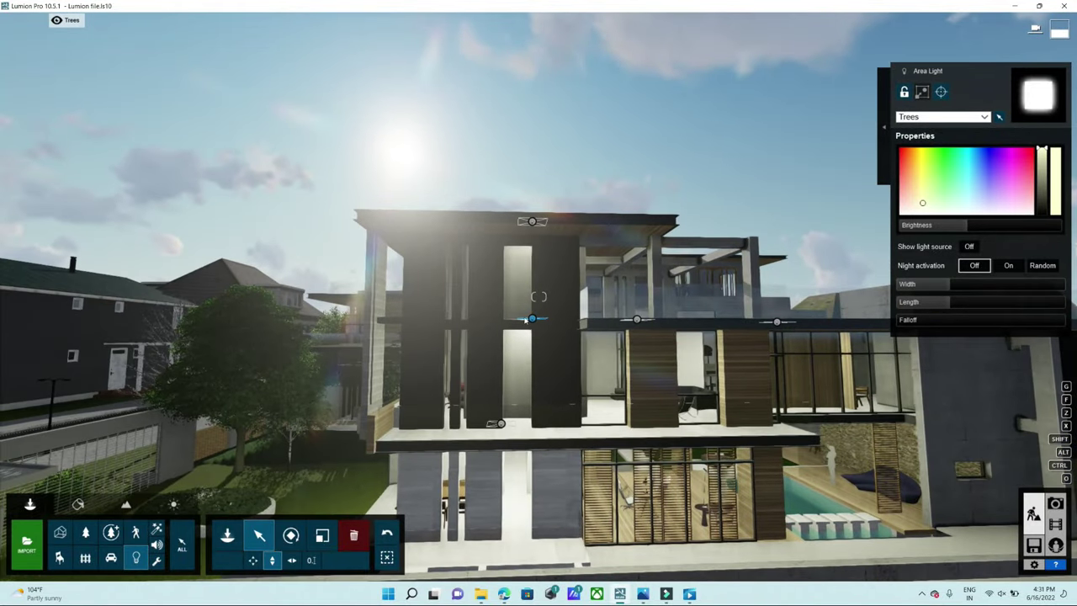
- Box-select three facade lights and move them 8.06m left toward the neighbouring wing
{"action": "key", "text": "ctrl"}
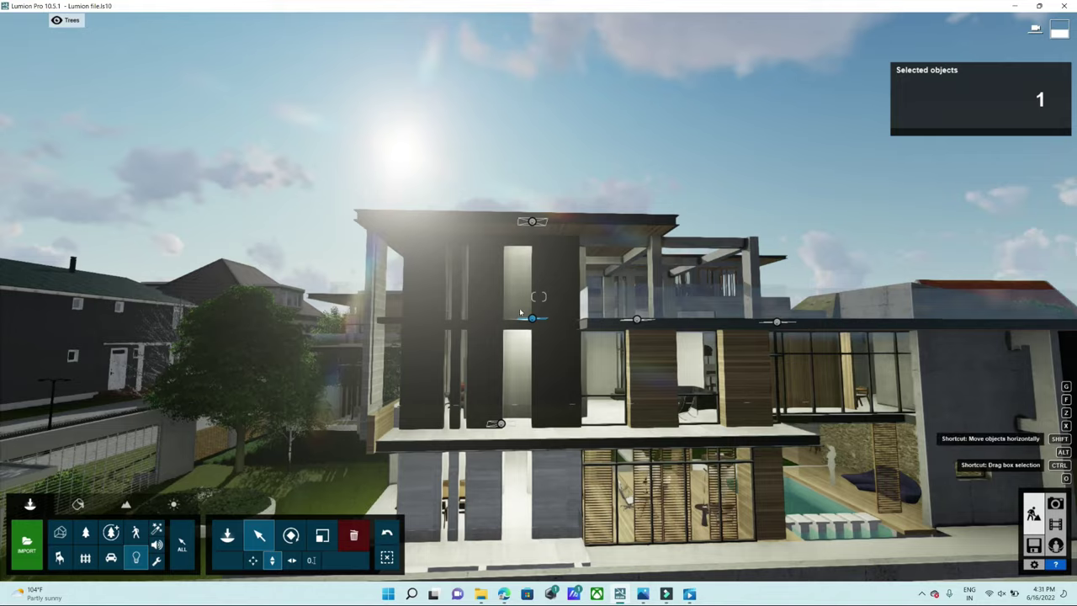
{"action": "left_click_drag", "start_coordinate": [833, 343], "coordinate": [832, 343], "text": "ctrl"}
{"action": "right_click_drag", "start_coordinate": [833, 343], "coordinate": [968, 337]}
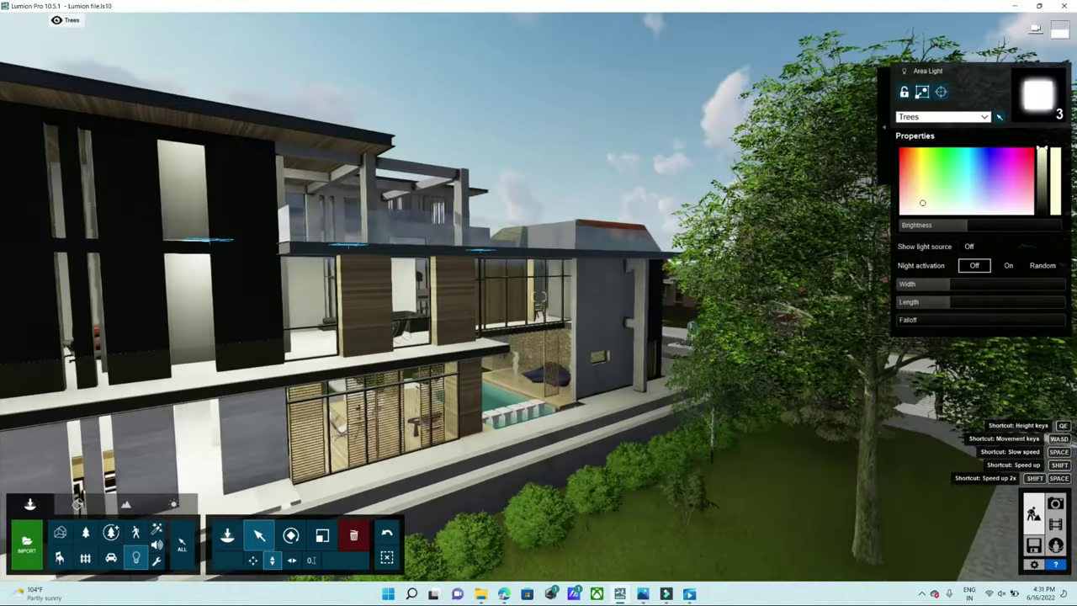
{"action": "key", "text": "d"}
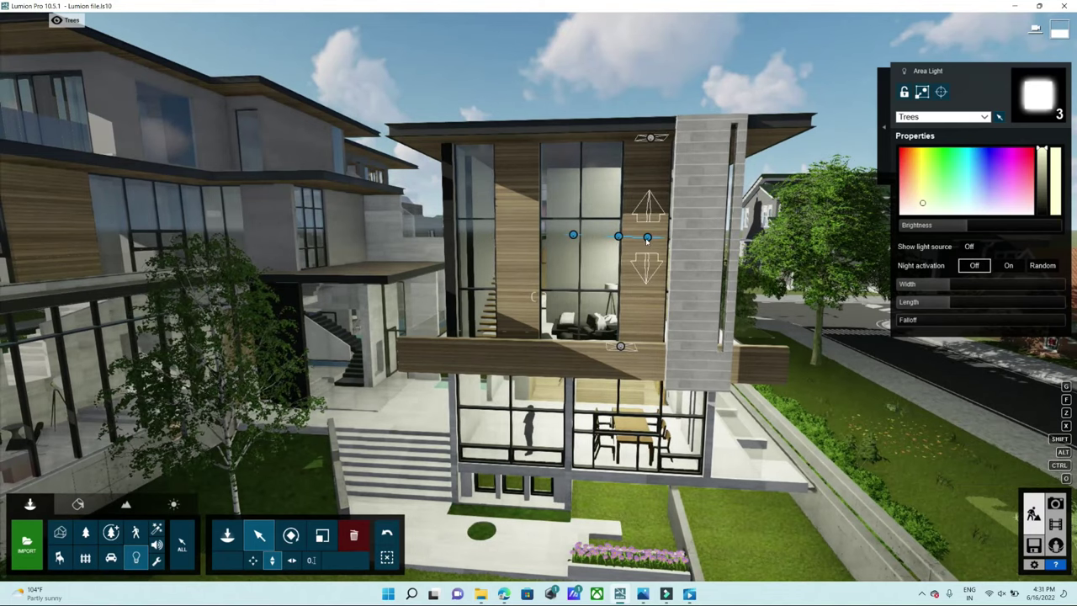
{"action": "left_click", "coordinate": [291, 559]}
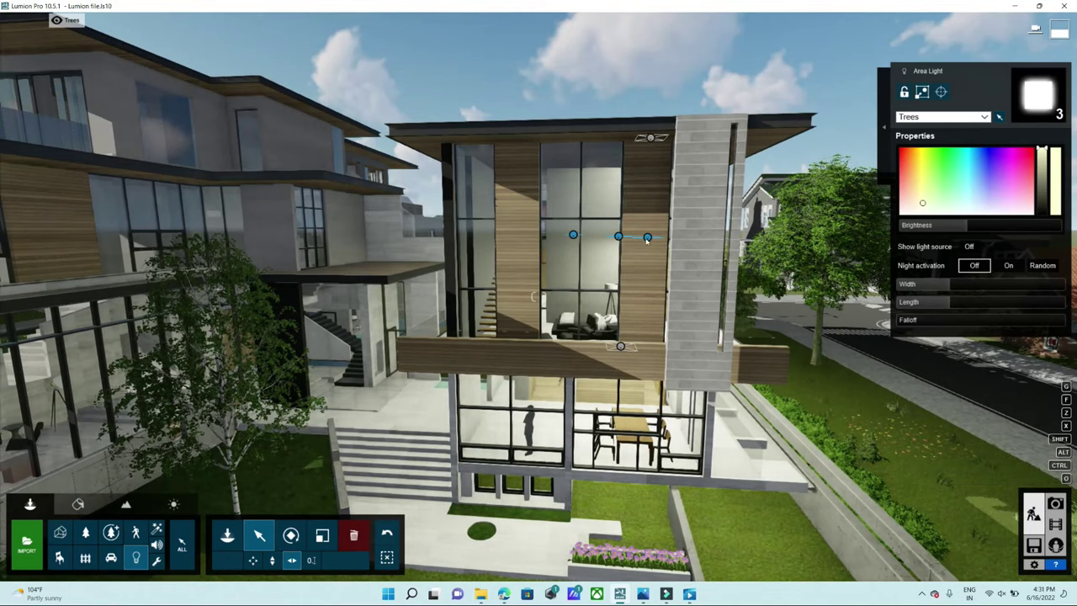
{"action": "left_click_drag", "start_coordinate": [646, 238], "coordinate": [126, 225]}
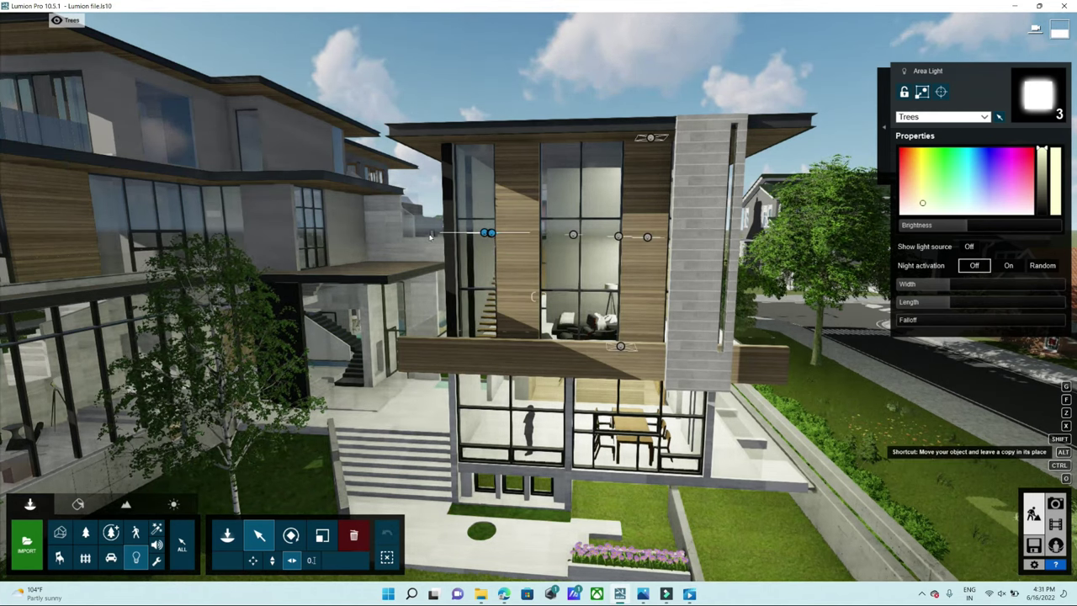
{"action": "left_click_drag", "start_coordinate": [314, 260], "coordinate": [392, 259]}
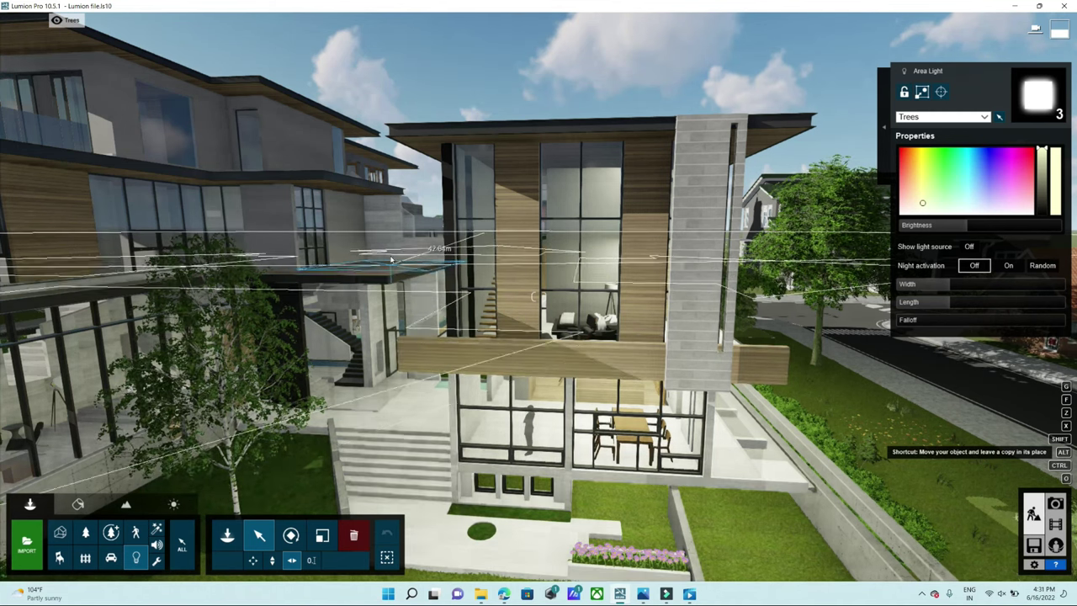
{"action": "left_click_drag", "start_coordinate": [391, 259], "coordinate": [391, 259]}
- Move the area light up onto the upper roof and frame the wood-clad upper storey
{"action": "right_click_drag", "start_coordinate": [391, 259], "coordinate": [391, 353]}
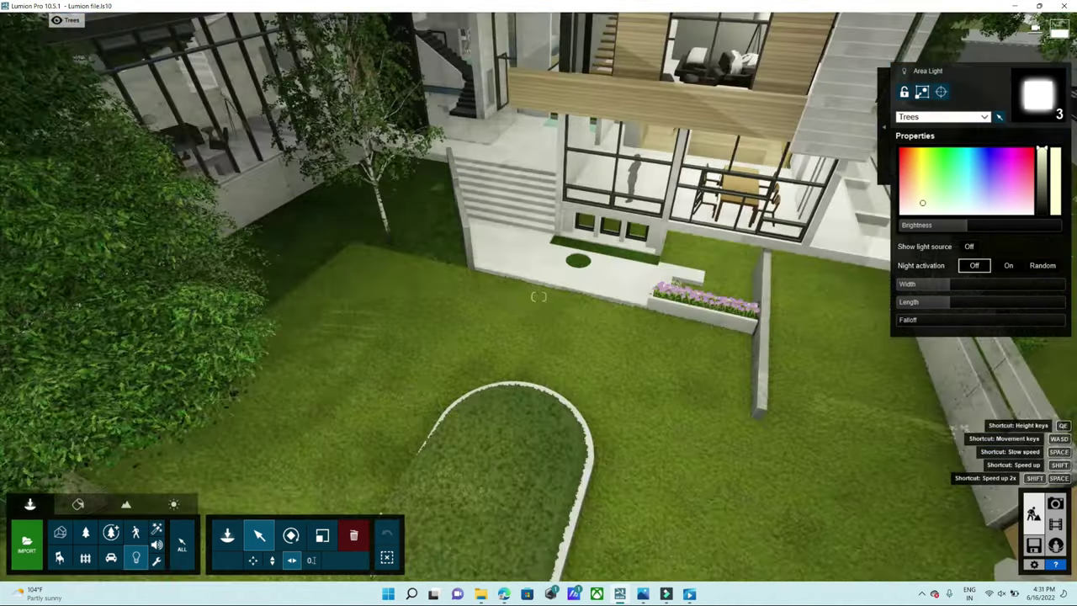
{"action": "scroll", "coordinate": [569, 266], "scroll_direction": "down", "scroll_amount": 10}
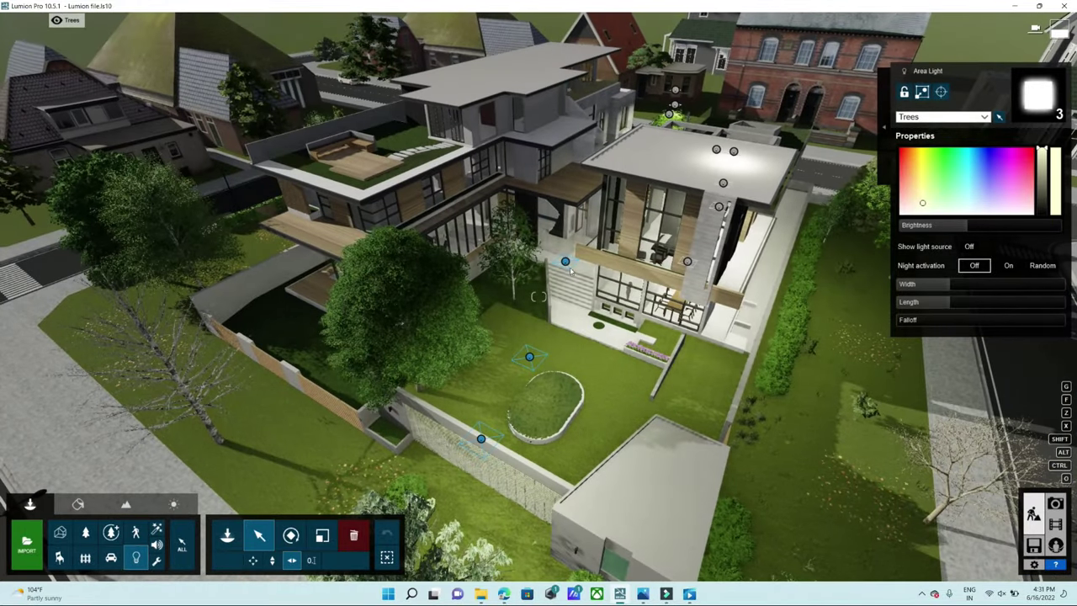
{"action": "mouse_move", "coordinate": [565, 261]}
{"action": "left_mouse_down"}
{"action": "mouse_move", "coordinate": [496, 120]}
{"action": "mouse_move", "coordinate": [498, 135]}
{"action": "mouse_move", "coordinate": [481, 142]}
{"action": "left_mouse_up"}
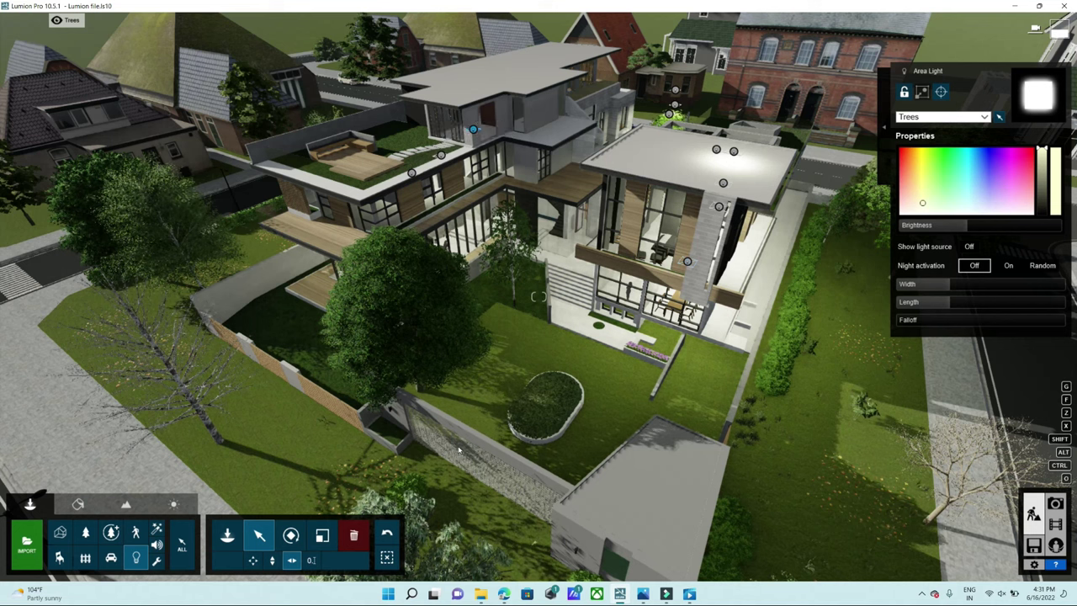
{"action": "left_click", "coordinate": [474, 129]}
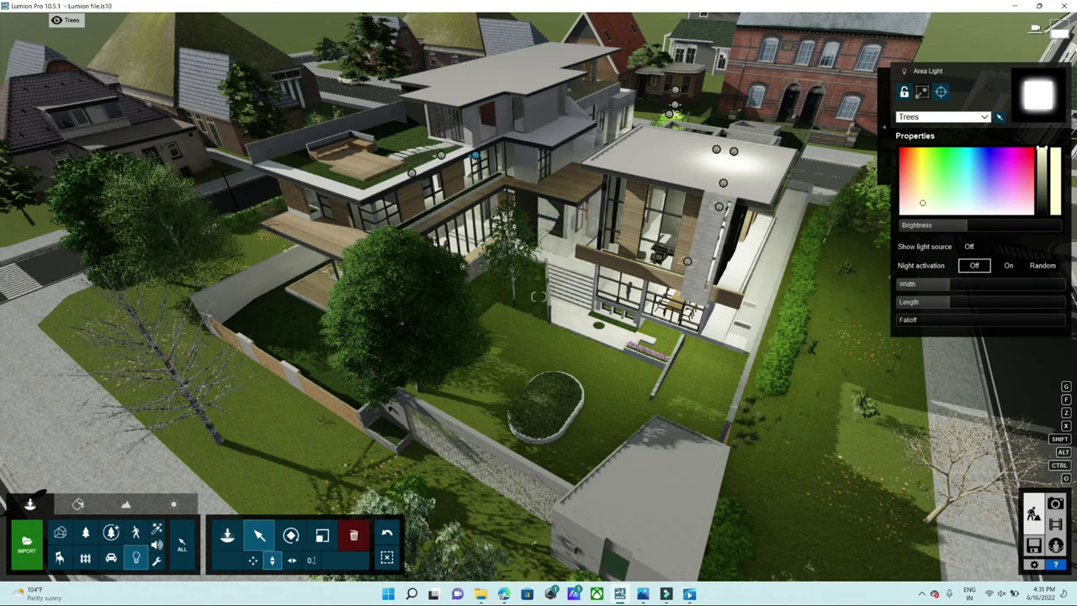
{"action": "right_click_drag", "start_coordinate": [536, 296], "coordinate": [540, 273]}
{"action": "key", "text": "w"}
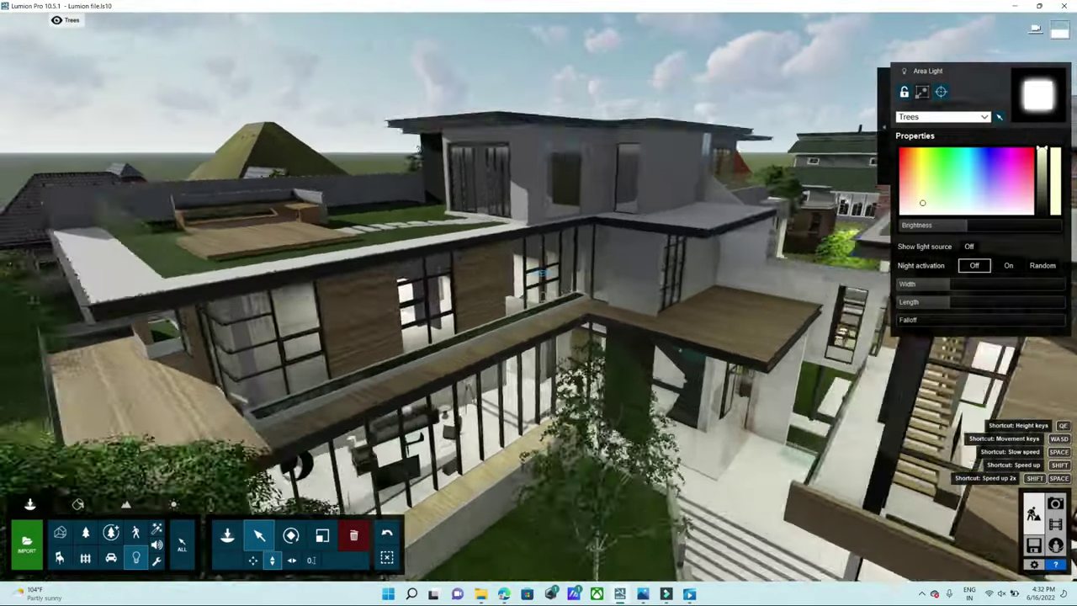
{"action": "key", "text": "w"}
{"action": "right_click_drag", "start_coordinate": [539, 273], "coordinate": [538, 296]}
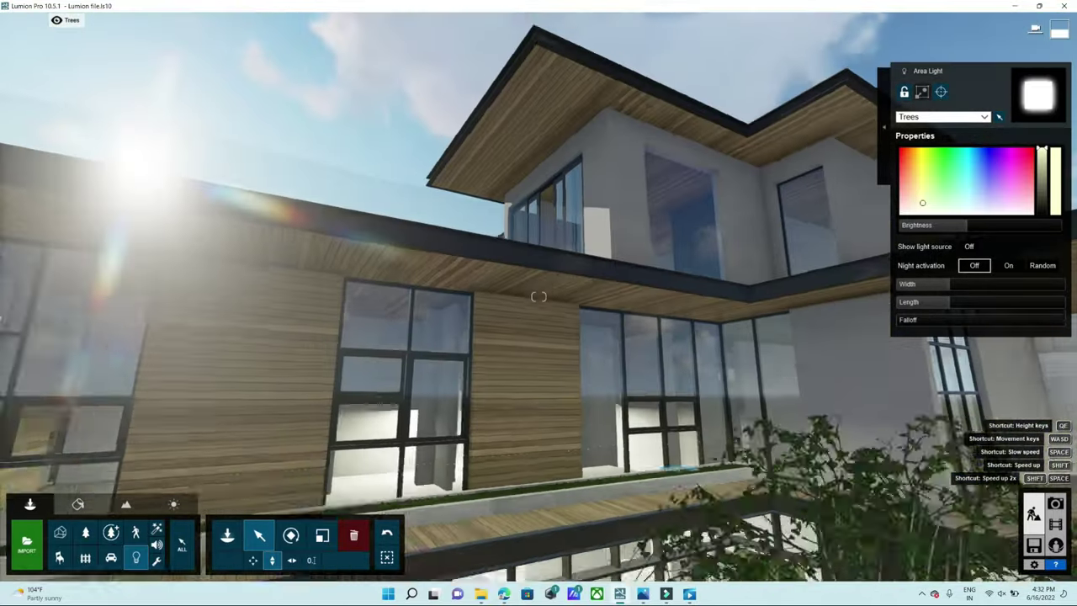
{"action": "key", "text": "s"}
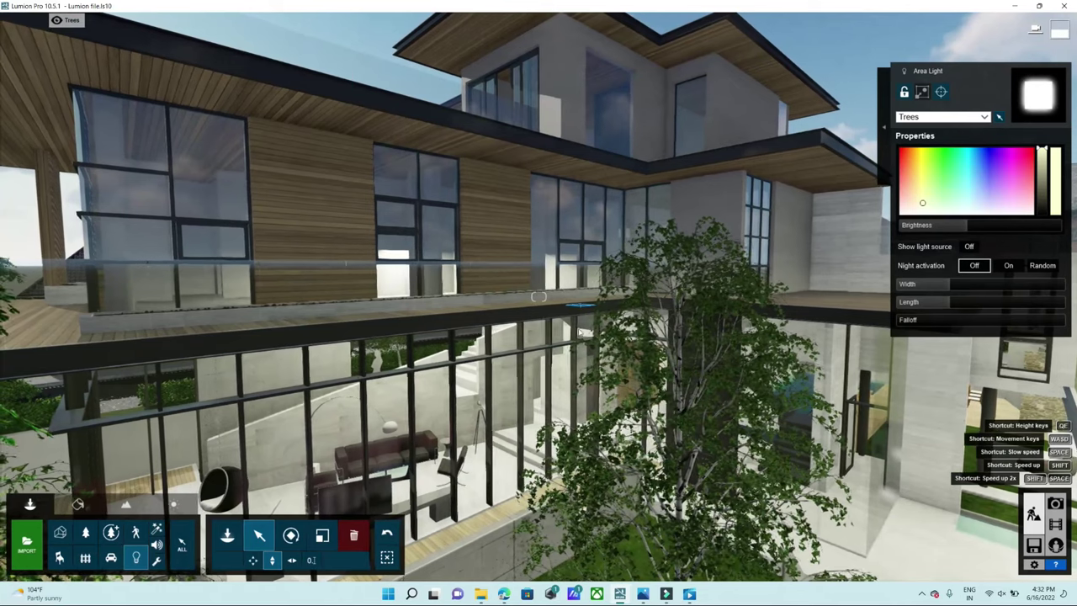
- Alt-copy the light up to the top-storey window and slide it about 3.93m sideways
{"action": "left_click_drag", "start_coordinate": [580, 305], "coordinate": [583, 250]}
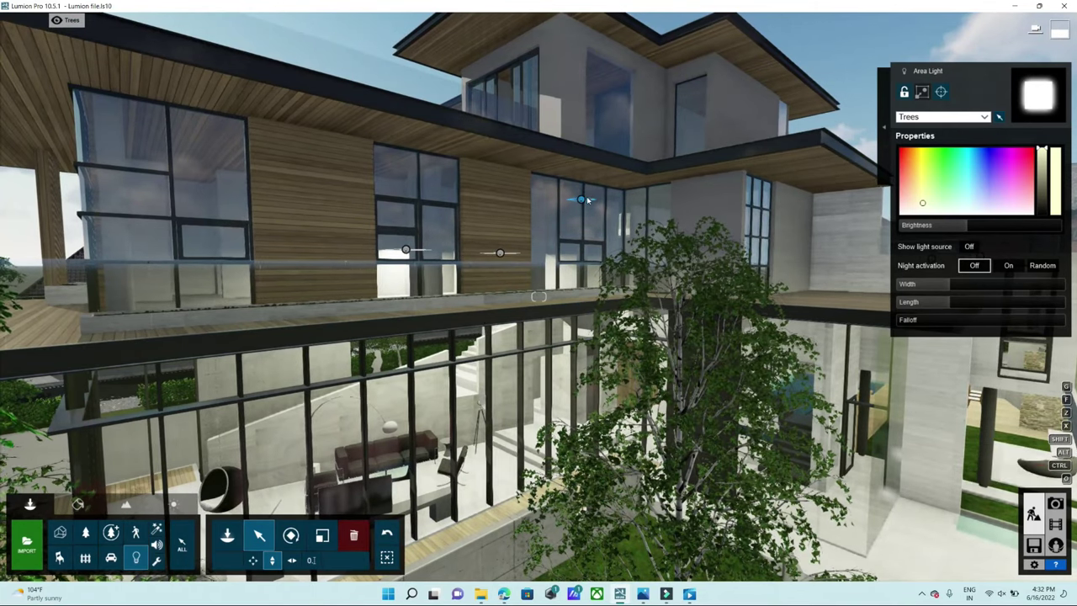
{"action": "key", "text": "alt"}
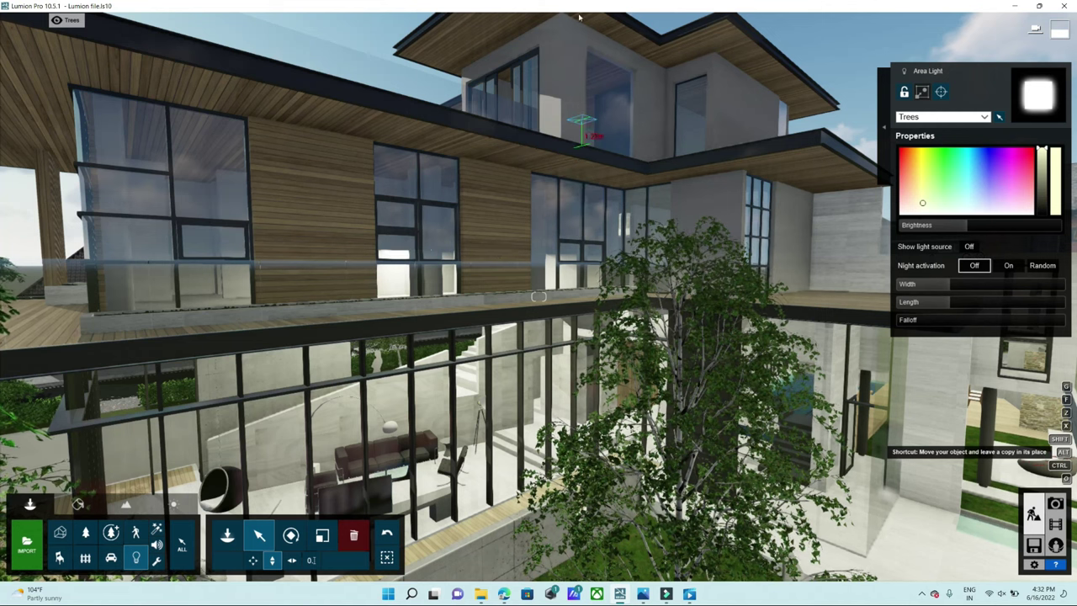
{"action": "left_click_drag", "start_coordinate": [607, 54], "coordinate": [606, 55]}
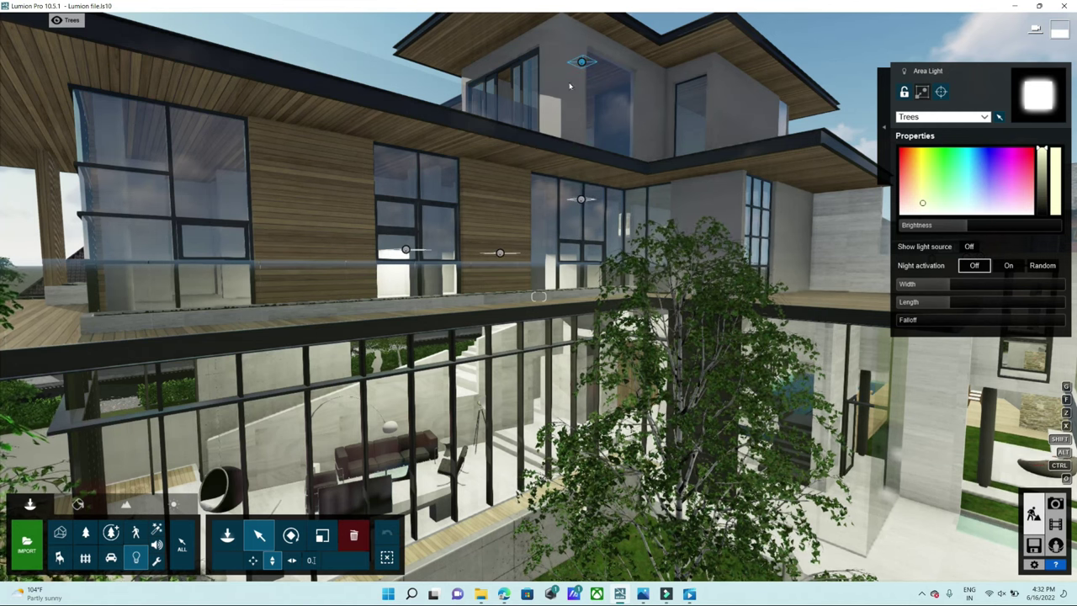
{"action": "left_click", "coordinate": [292, 559]}
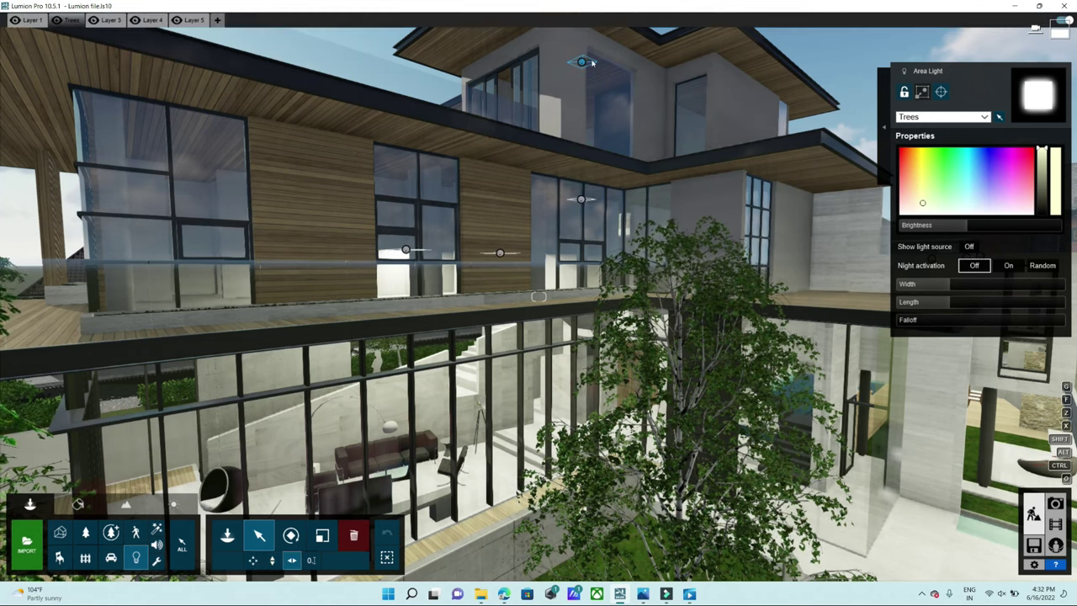
{"action": "left_click_drag", "start_coordinate": [591, 69], "coordinate": [606, 92]}
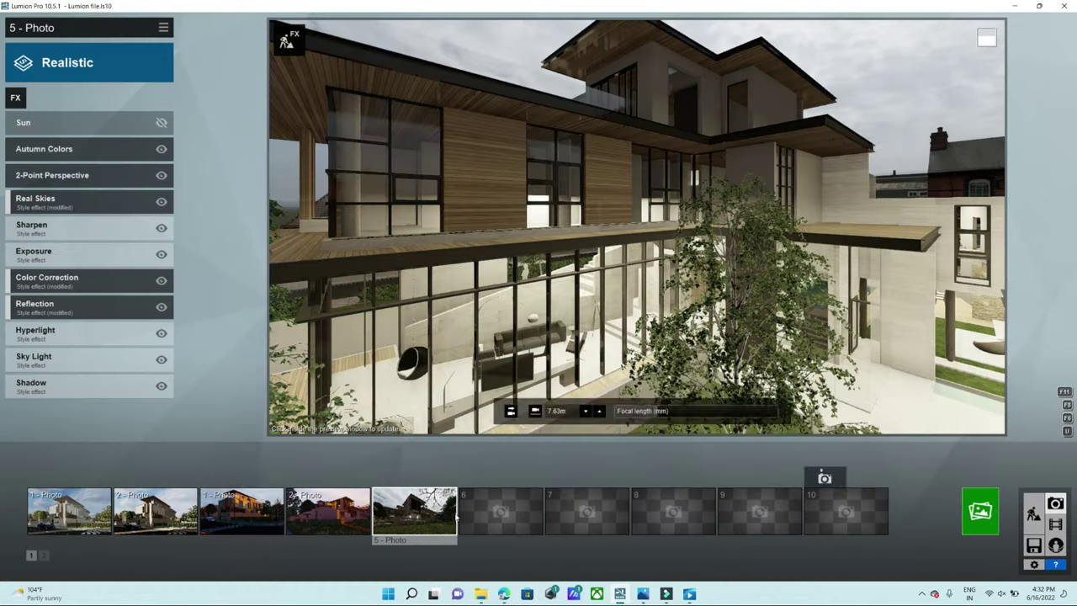
- Restore photo 5's camera, refresh its preview to see the upper-storey glow, then return to Build mode
{"action": "left_click", "coordinate": [393, 477]}
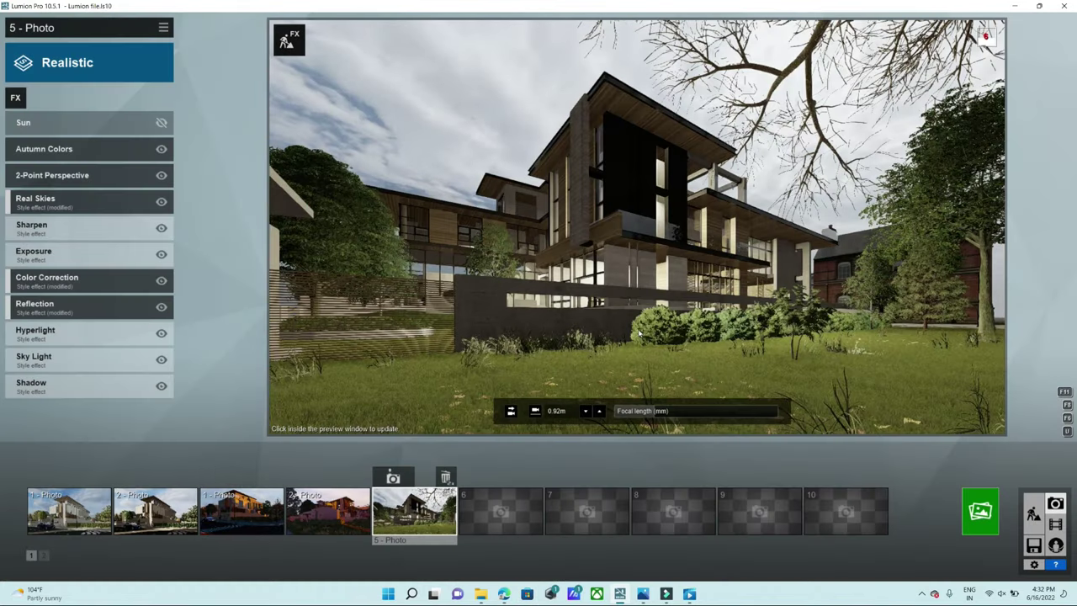
{"action": "left_click", "coordinate": [639, 334]}
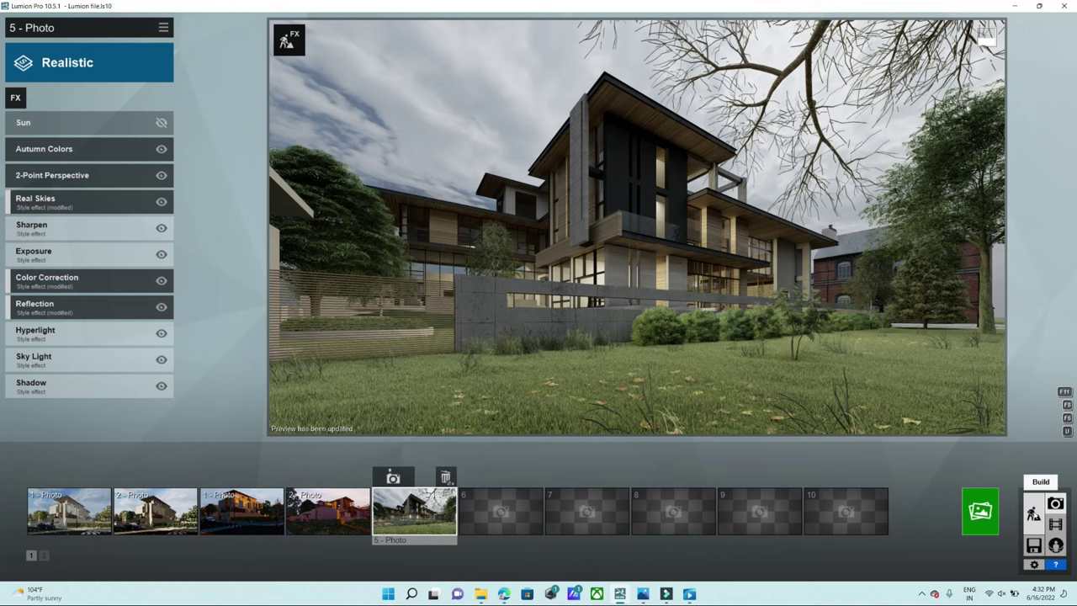
{"action": "left_click", "coordinate": [1034, 513]}
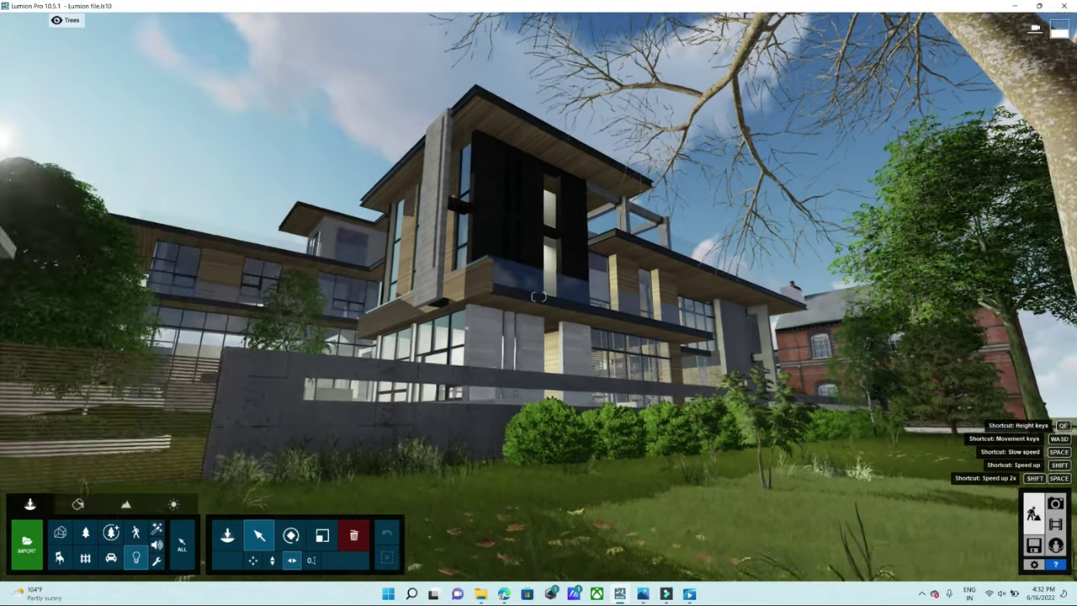
- Select an area light and fly up to the wood-clad facade and windows
{"action": "right_click_drag", "start_coordinate": [539, 296], "coordinate": [334, 157]}
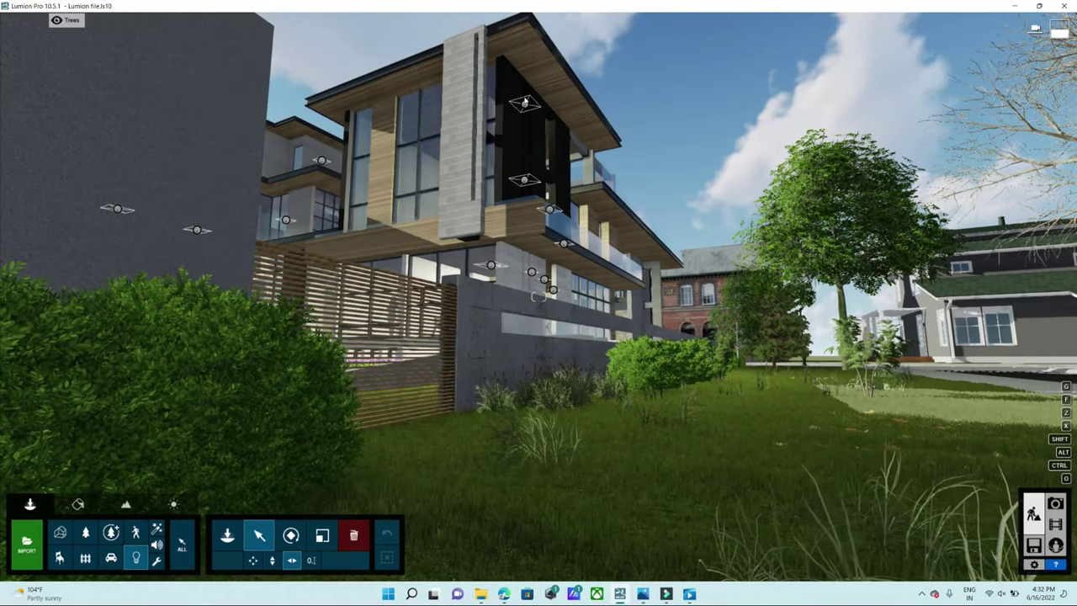
{"action": "left_click", "coordinate": [524, 179]}
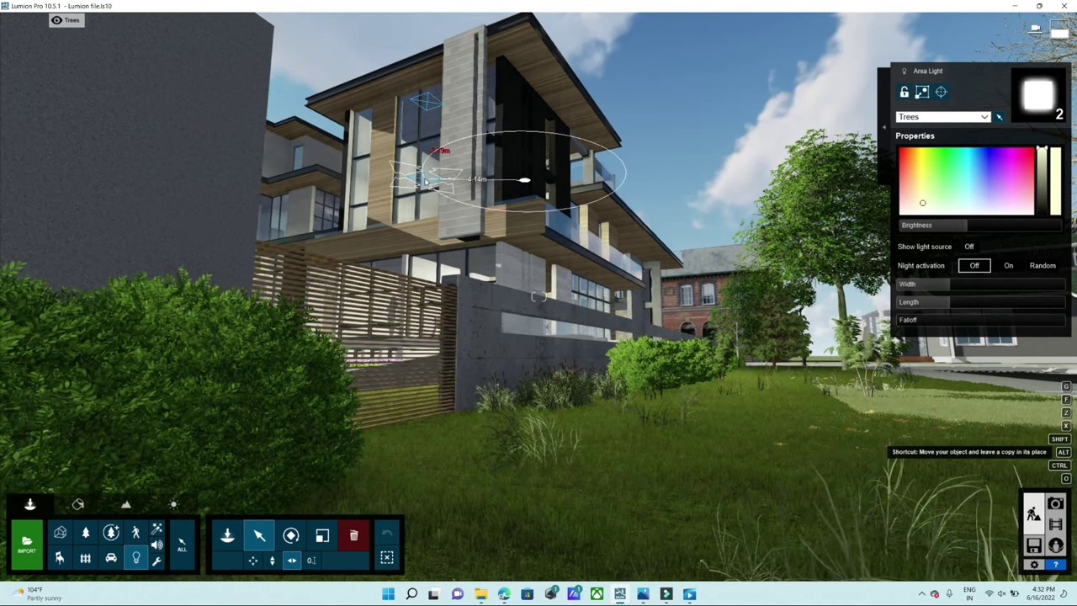
{"action": "mouse_move", "coordinate": [615, 320]}
{"action": "right_mouse_down"}
{"action": "mouse_move", "coordinate": [615, 252]}
{"action": "mouse_move", "coordinate": [539, 296]}
{"action": "mouse_move", "coordinate": [542, 274]}
{"action": "right_mouse_up"}
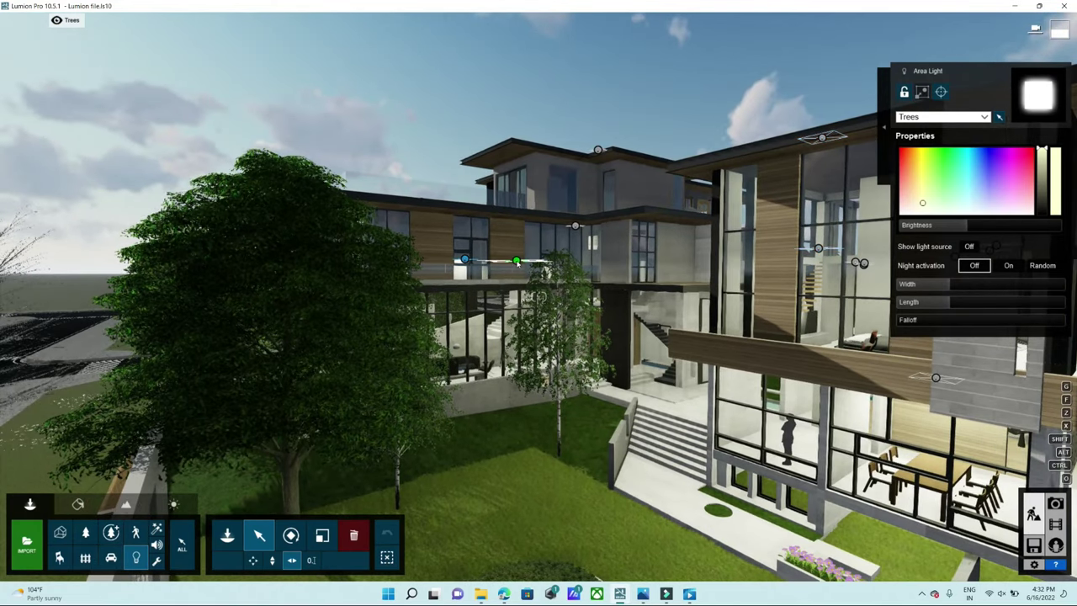
{"action": "right_click_drag", "start_coordinate": [538, 297], "coordinate": [539, 296]}
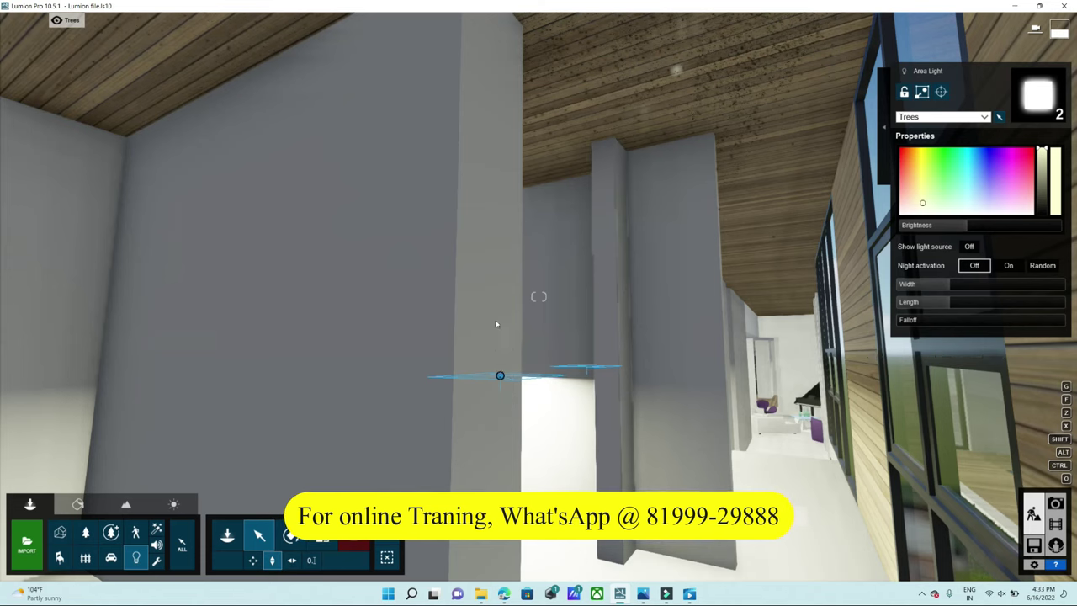
- Raise the two area lights near the ceiling and shift them about 1.13m sideways
{"action": "left_click_drag", "start_coordinate": [496, 323], "coordinate": [504, 254]}
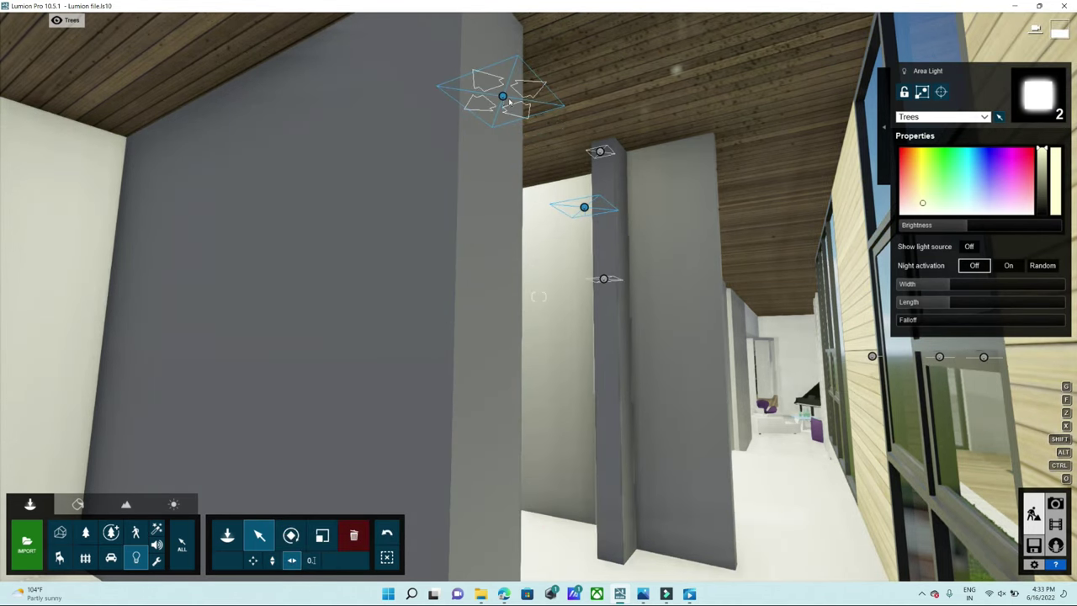
{"action": "mouse_move", "coordinate": [502, 96]}
{"action": "left_mouse_down"}
{"action": "mouse_move", "coordinate": [605, 76]}
{"action": "mouse_move", "coordinate": [688, 48]}
{"action": "mouse_move", "coordinate": [679, 40]}
{"action": "left_mouse_up"}
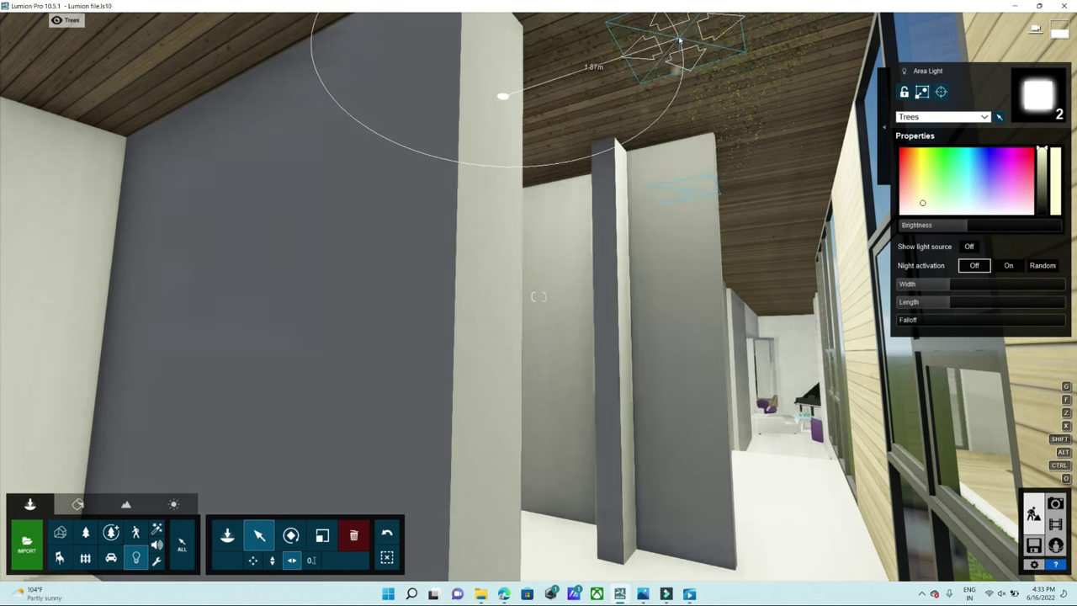
{"action": "left_click_drag", "start_coordinate": [680, 40], "coordinate": [668, 27]}
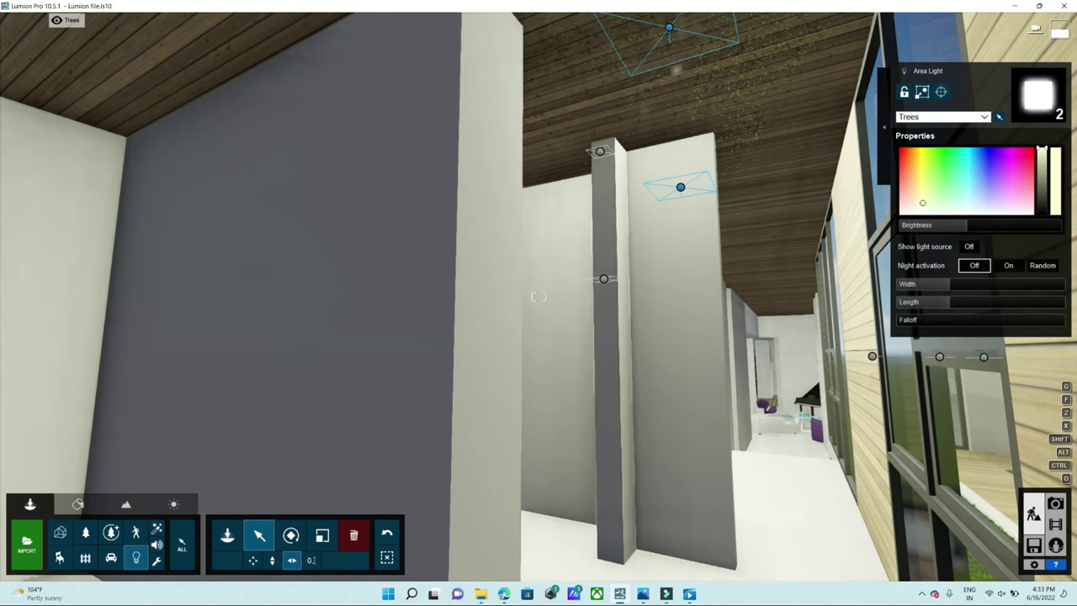
{"action": "right_click_drag", "start_coordinate": [669, 27], "coordinate": [1036, 466]}
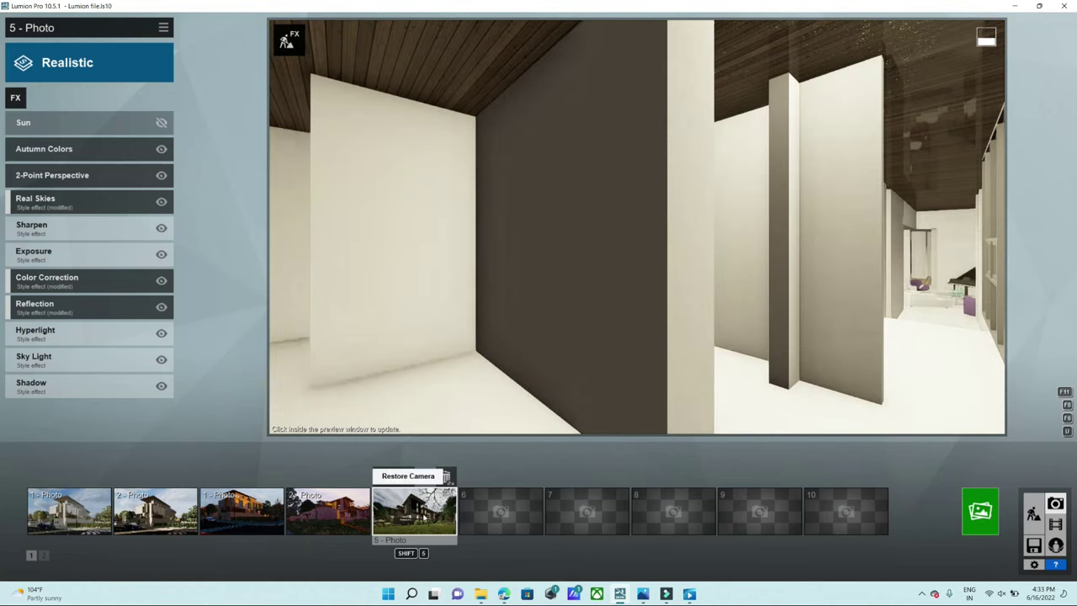
- Restore photo 5's camera, refresh its preview to check the lighting, then return to Build mode
{"action": "left_click", "coordinate": [408, 476]}
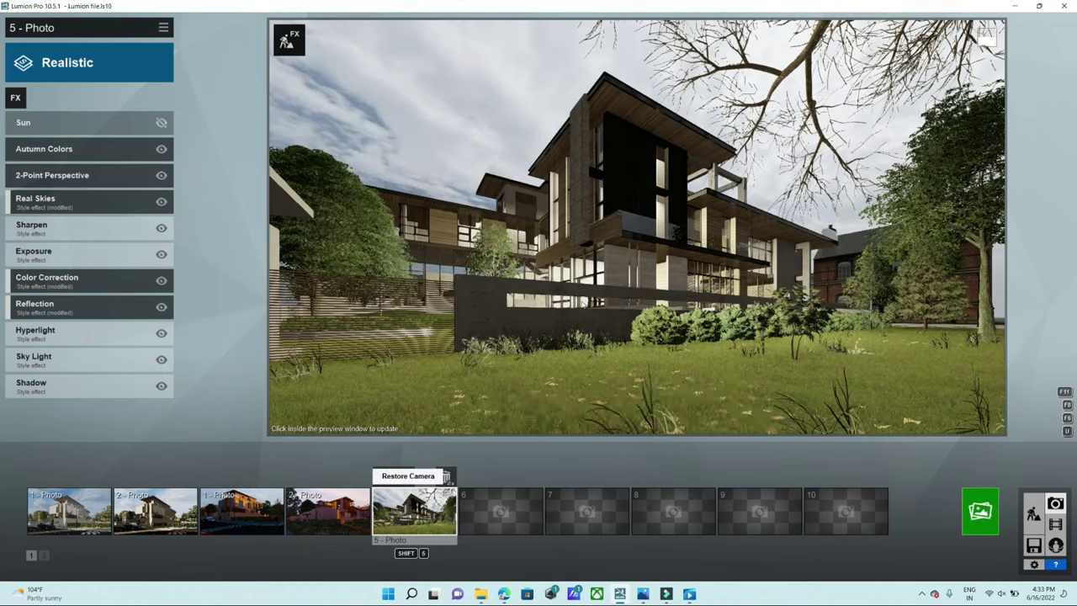
{"action": "left_click", "coordinate": [588, 289]}
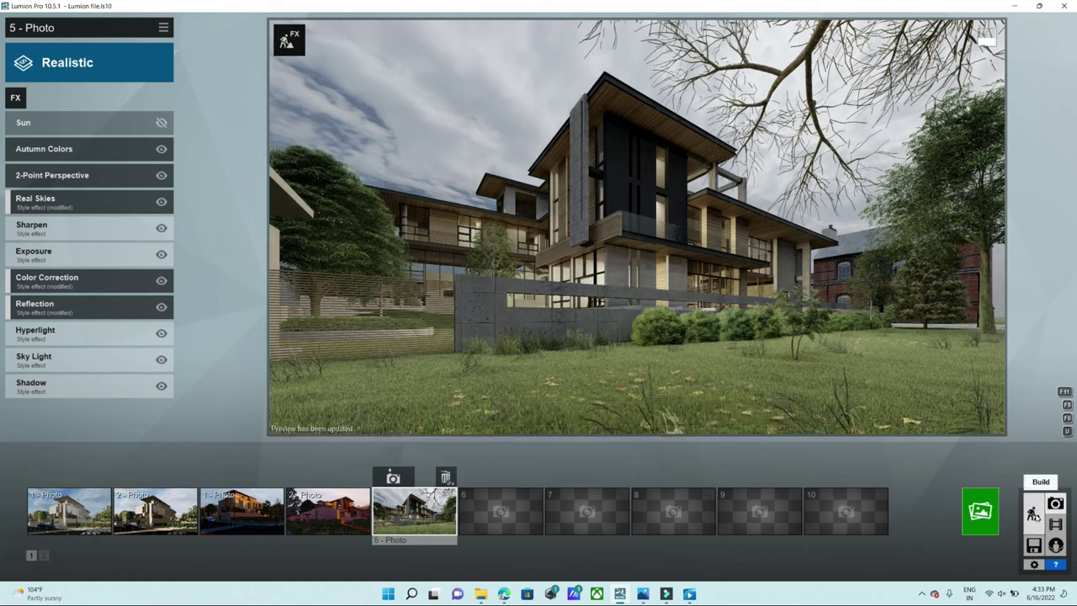
{"action": "left_click", "coordinate": [1033, 513]}
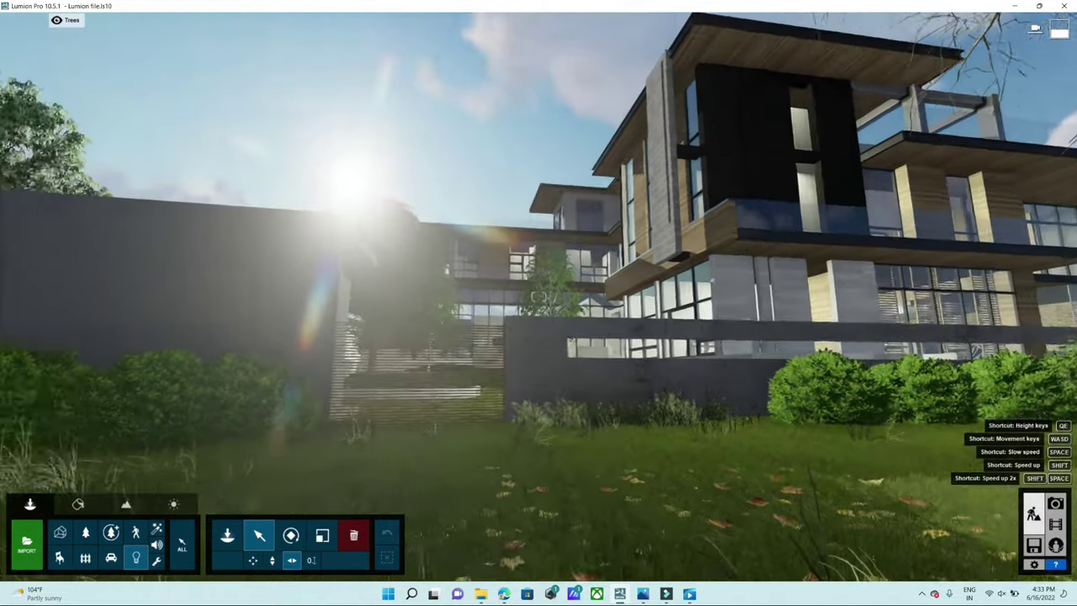
- Reposition the facade area lights from the roof edge toward the upper window and lower facade
{"action": "key", "text": "w"}
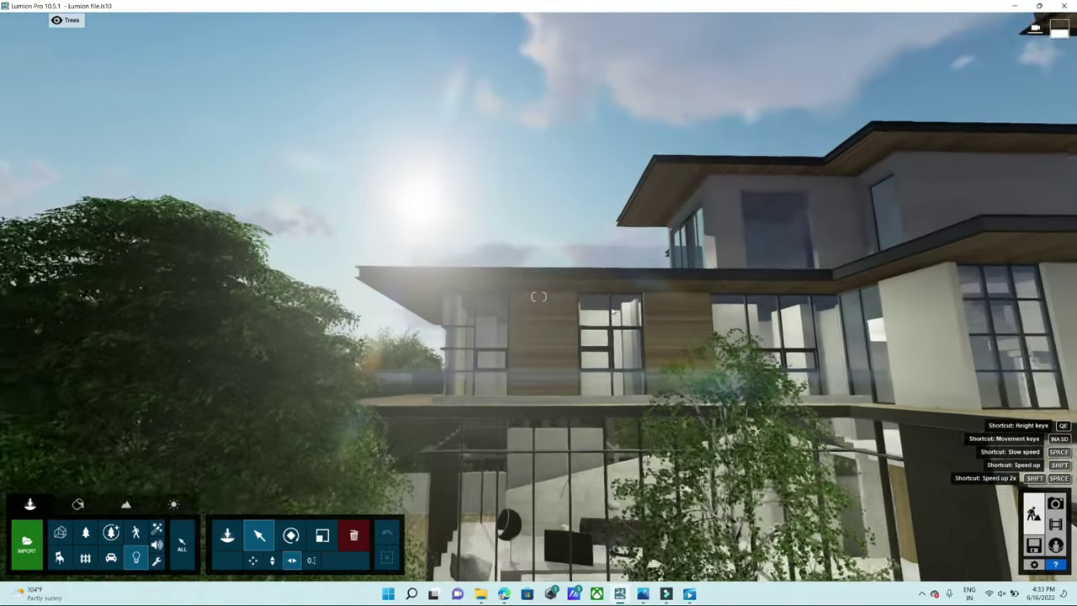
{"action": "left_click", "coordinate": [635, 267]}
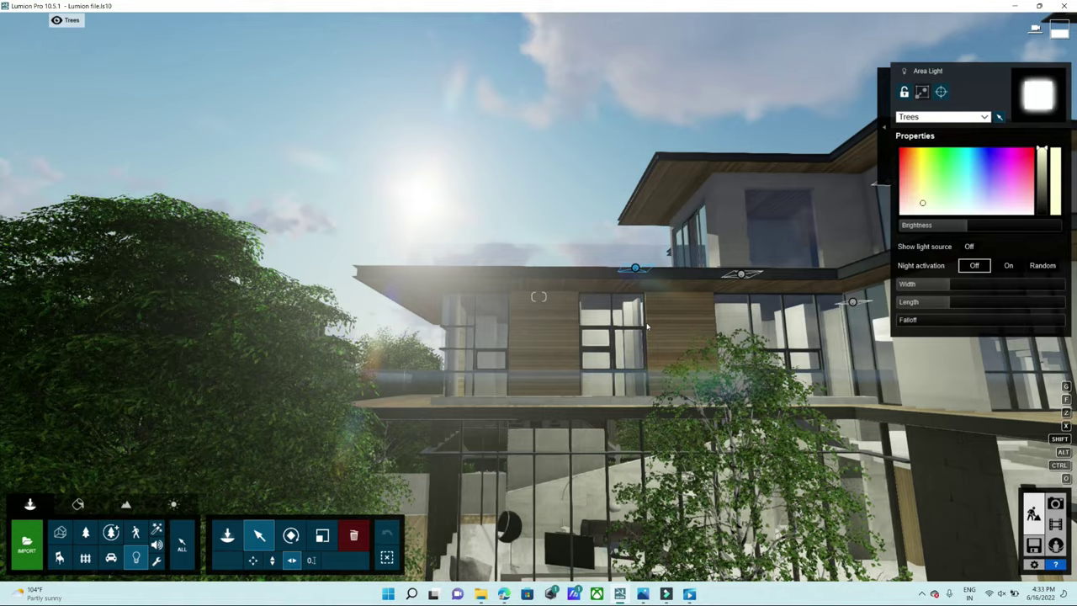
{"action": "right_click_drag", "start_coordinate": [646, 326], "coordinate": [471, 332]}
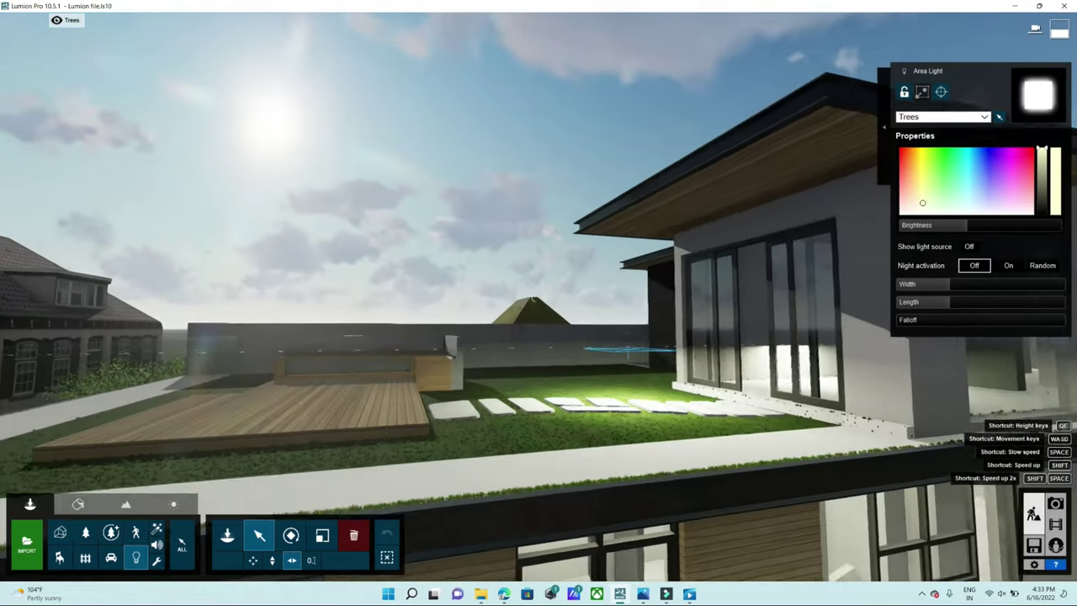
{"action": "key", "text": "q"}
{"action": "mouse_move", "coordinate": [775, 303]}
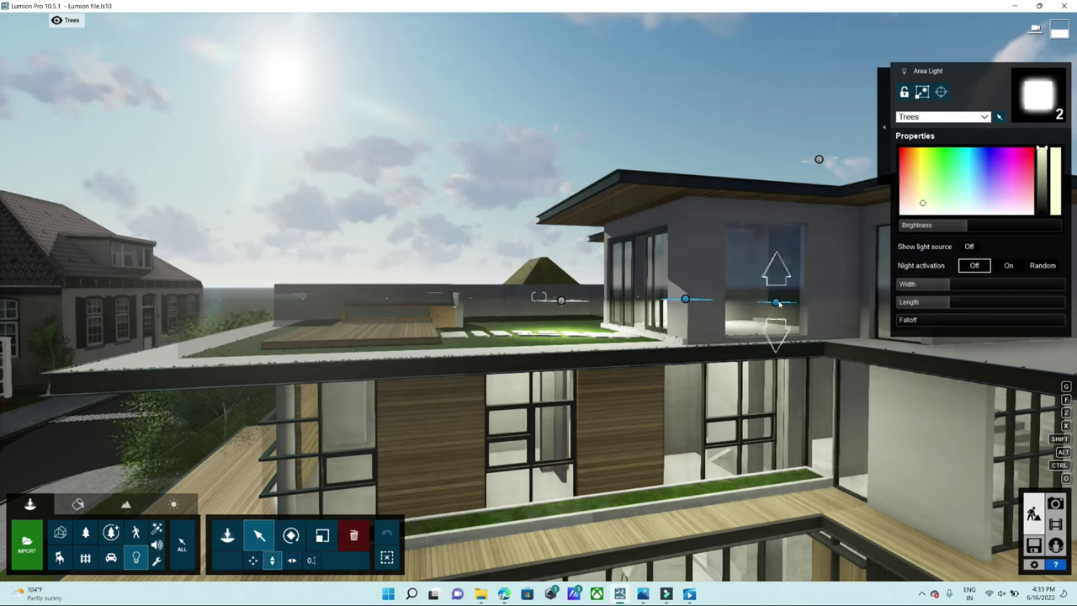
{"action": "left_click_drag", "start_coordinate": [777, 305], "coordinate": [781, 224]}
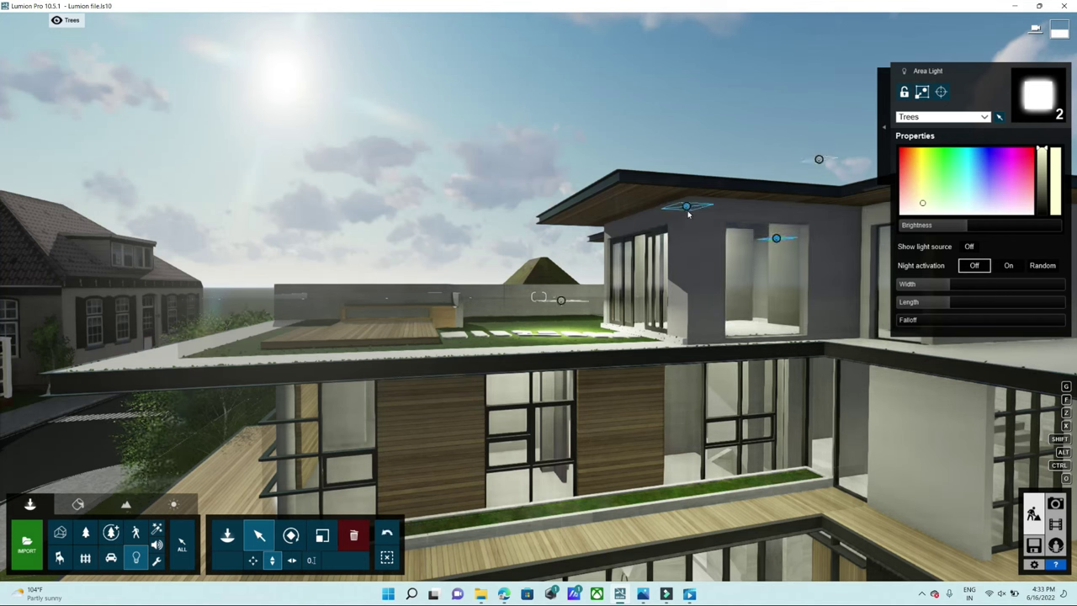
{"action": "left_click_drag", "start_coordinate": [687, 294], "coordinate": [704, 280]}
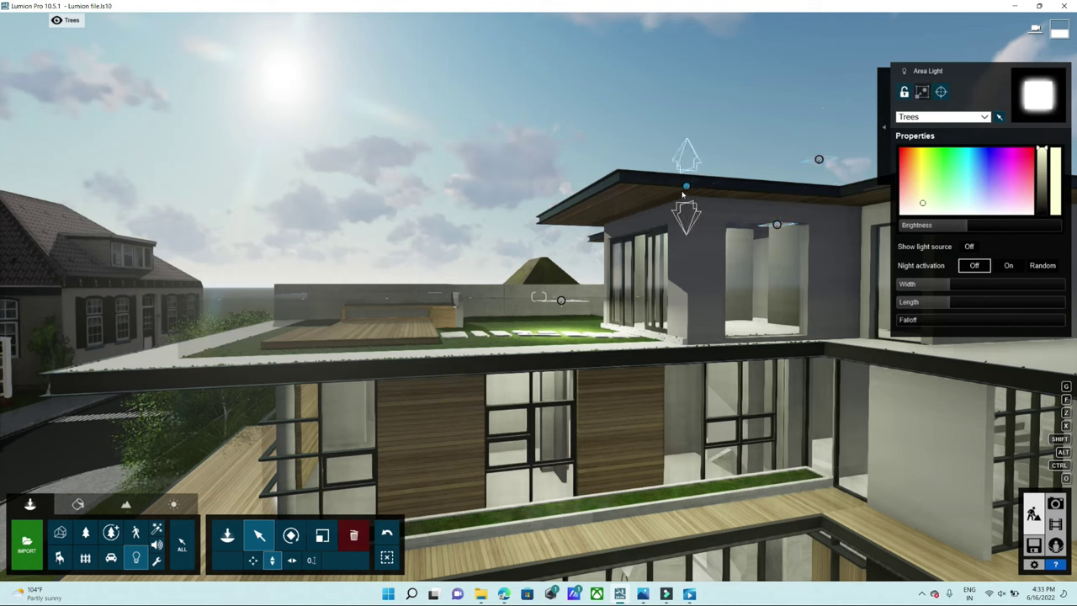
{"action": "mouse_move", "coordinate": [687, 189]}
{"action": "left_mouse_down"}
{"action": "mouse_move", "coordinate": [722, 226]}
{"action": "mouse_move", "coordinate": [722, 216]}
{"action": "left_mouse_up"}
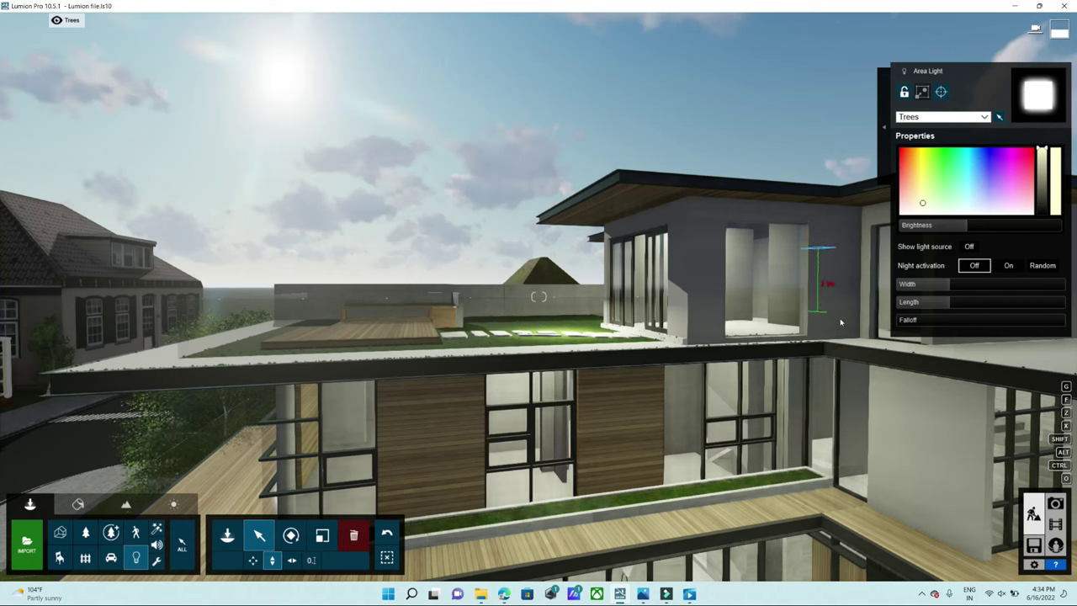
{"action": "left_click_drag", "start_coordinate": [561, 301], "coordinate": [560, 366]}
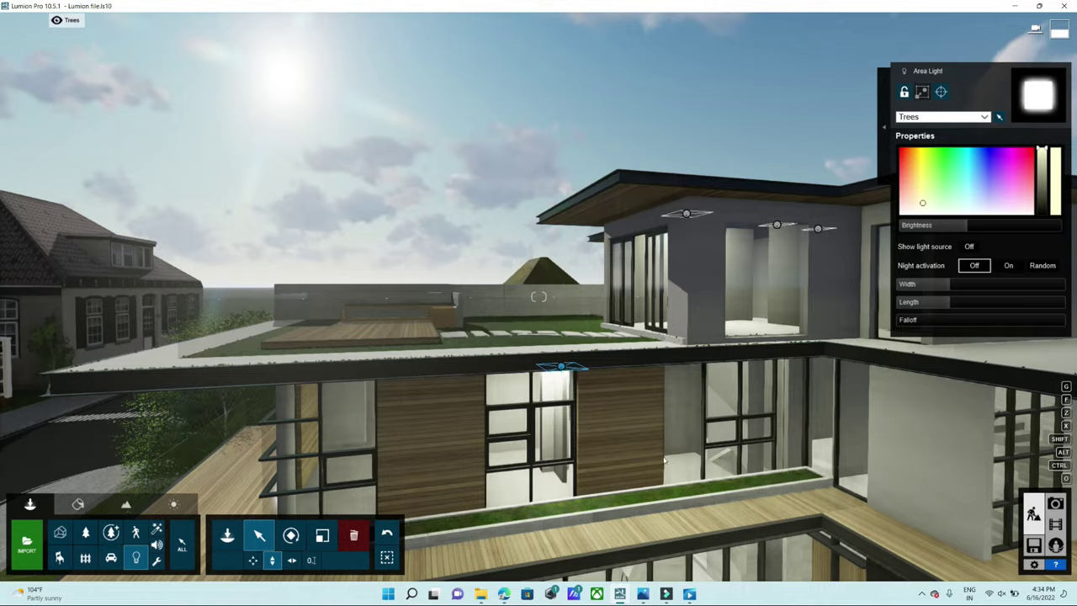
- Fly through the glass corner into the corridor and move an area light onto its ceiling
{"action": "key", "text": "w"}
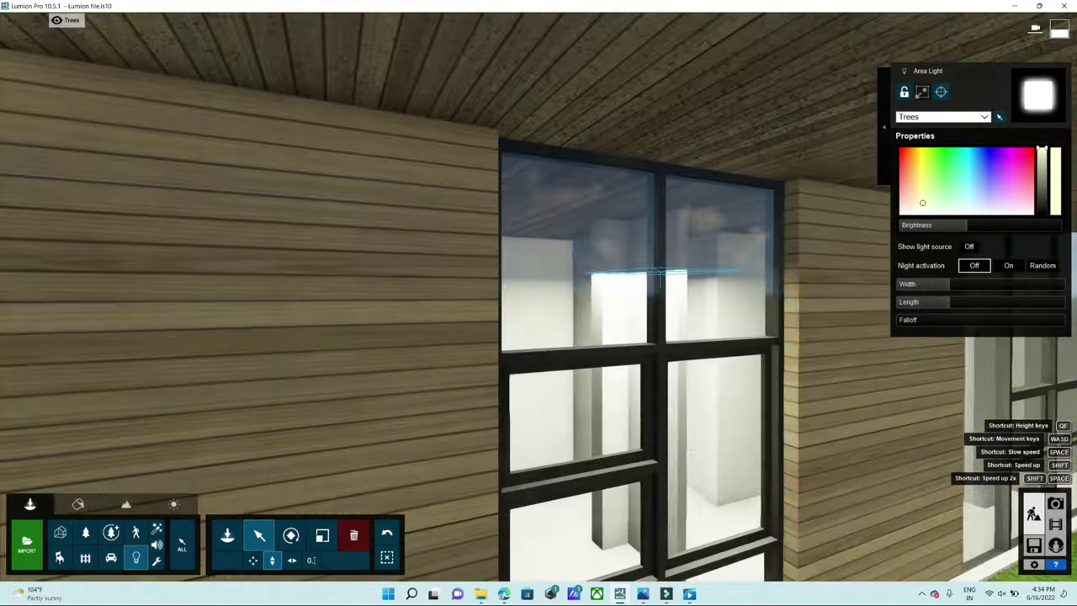
{"action": "right_click_drag", "start_coordinate": [661, 280], "coordinate": [542, 296]}
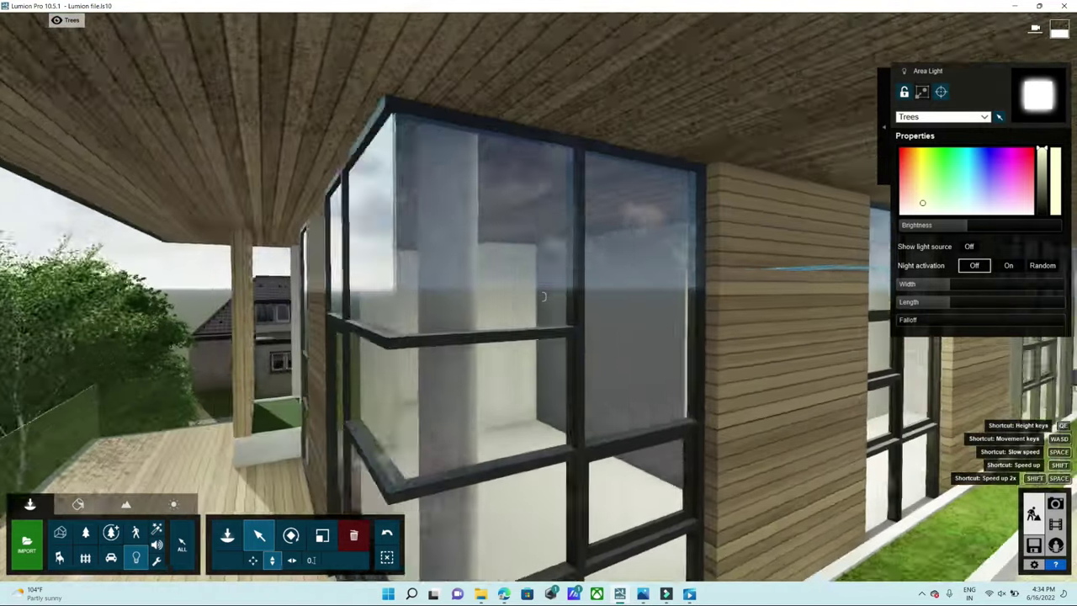
{"action": "key", "text": "w"}
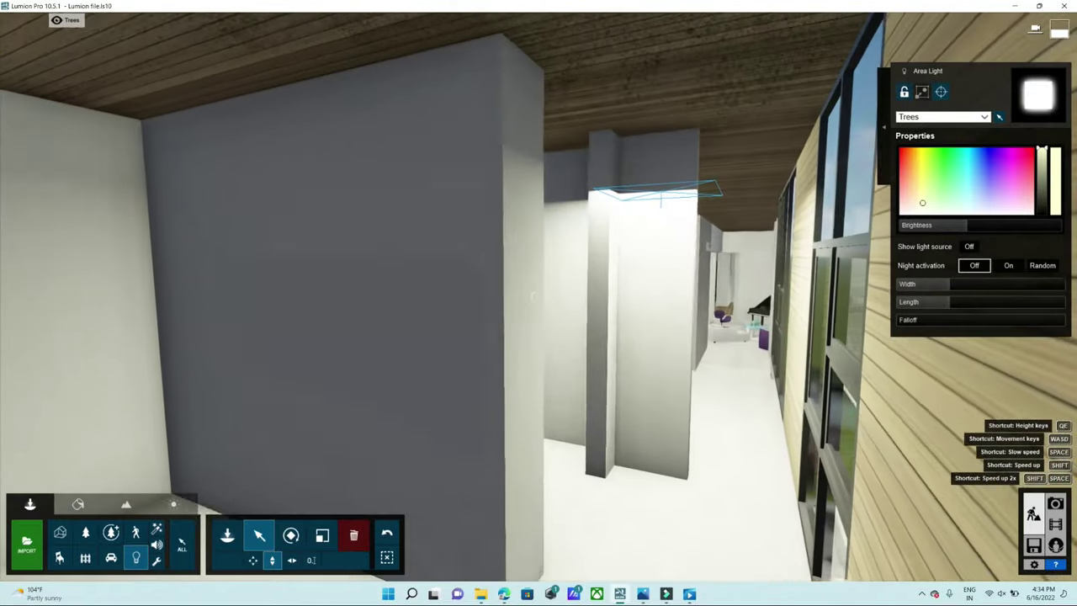
{"action": "key", "text": "d"}
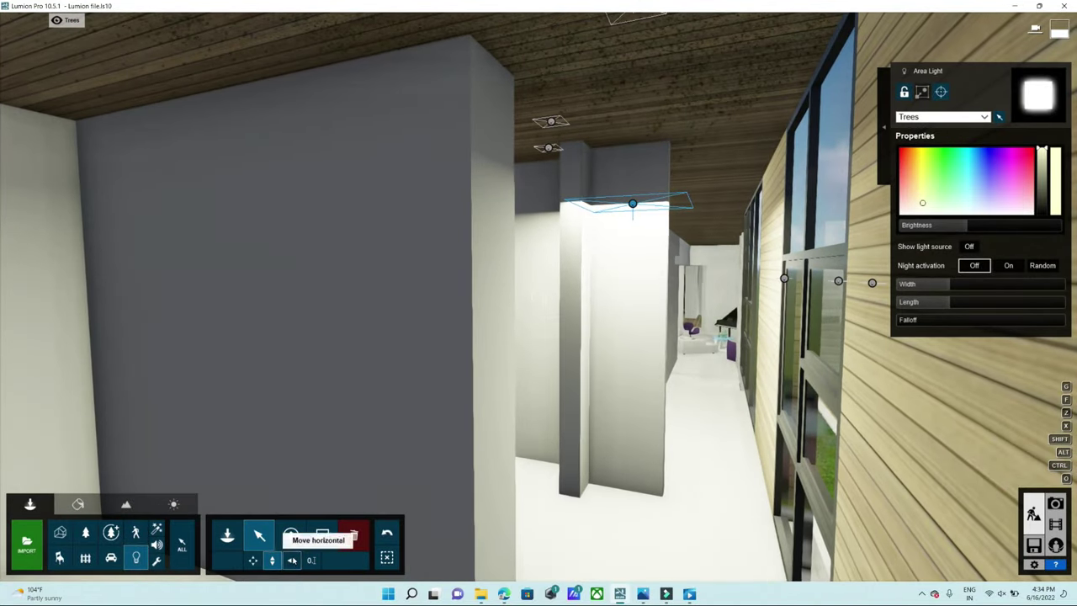
{"action": "left_click_drag", "start_coordinate": [629, 208], "coordinate": [232, 56]}
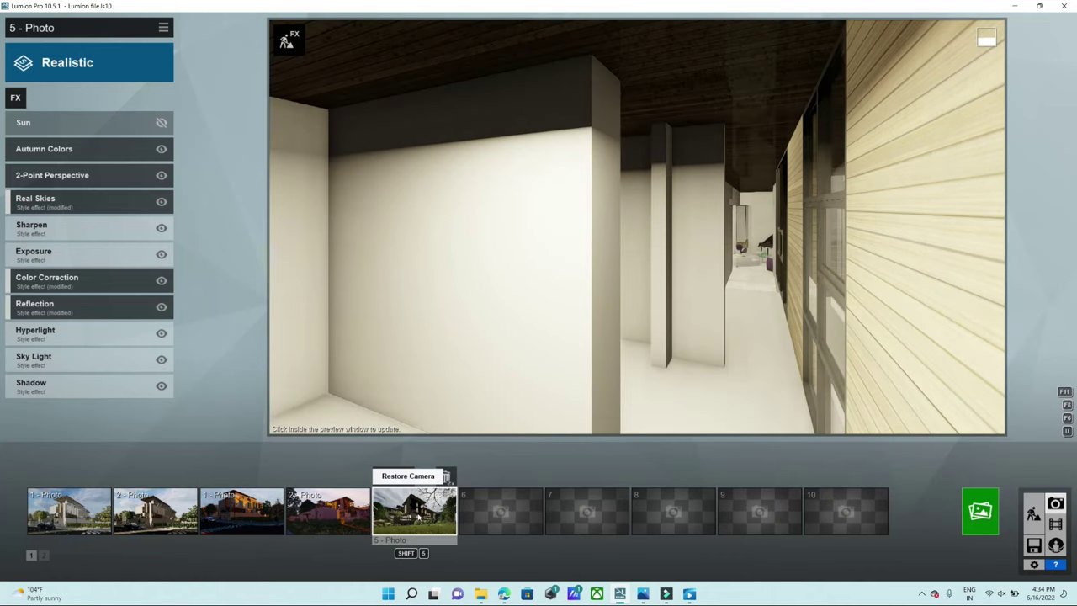
- Refresh photo 5's high-quality preview, then go back to the 3D scene
{"action": "left_click", "coordinate": [407, 476]}
{"action": "left_click", "coordinate": [499, 350]}
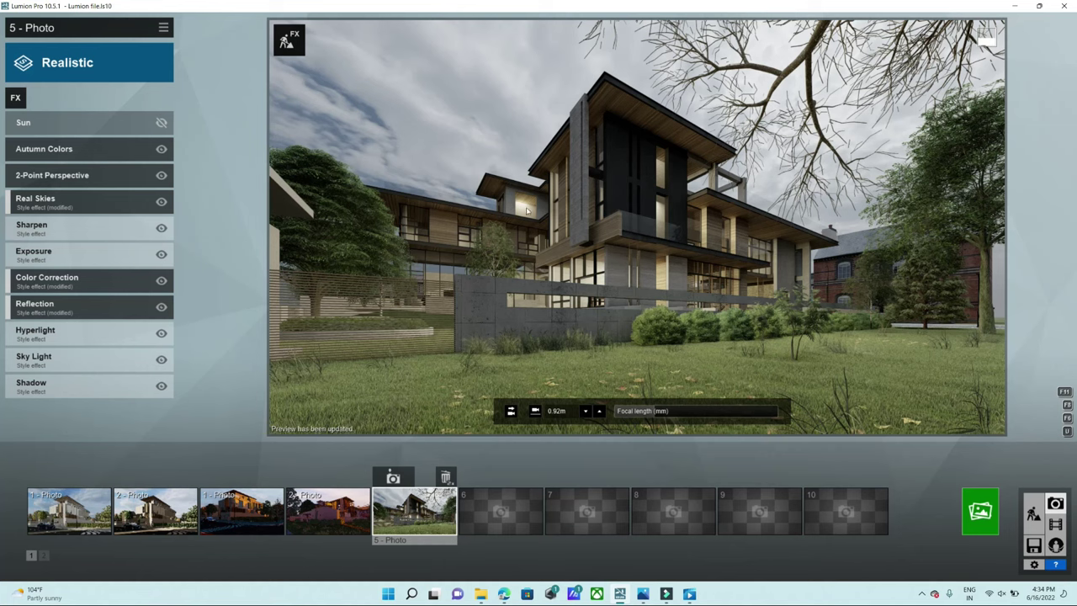
{"action": "left_click", "coordinate": [1034, 513]}
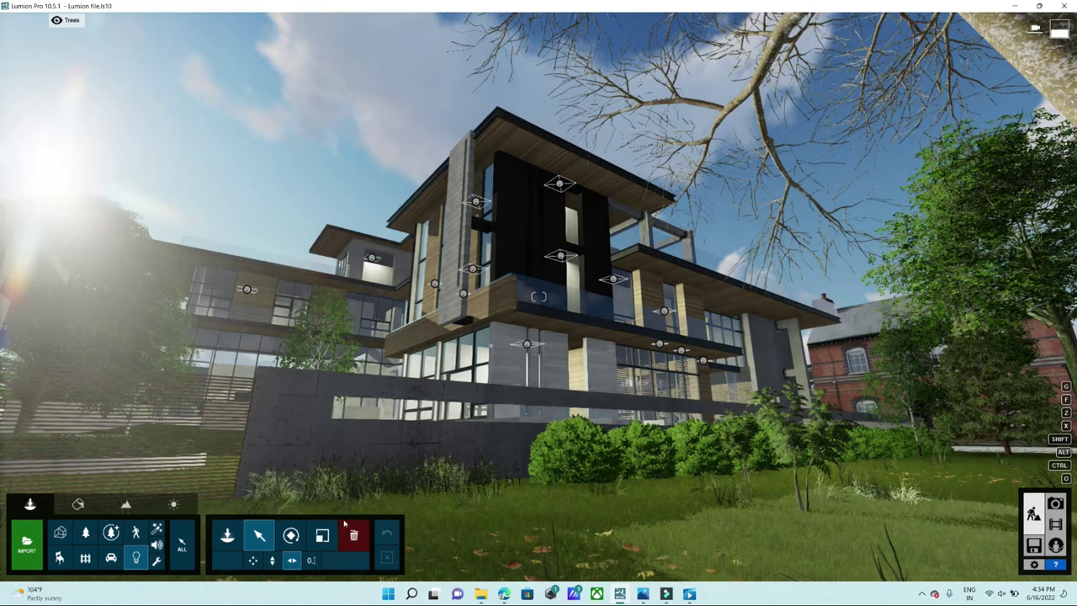
- Select the upper-floor area light with vertical move, recheck photo 5, and return to building
{"action": "left_click", "coordinate": [272, 559]}
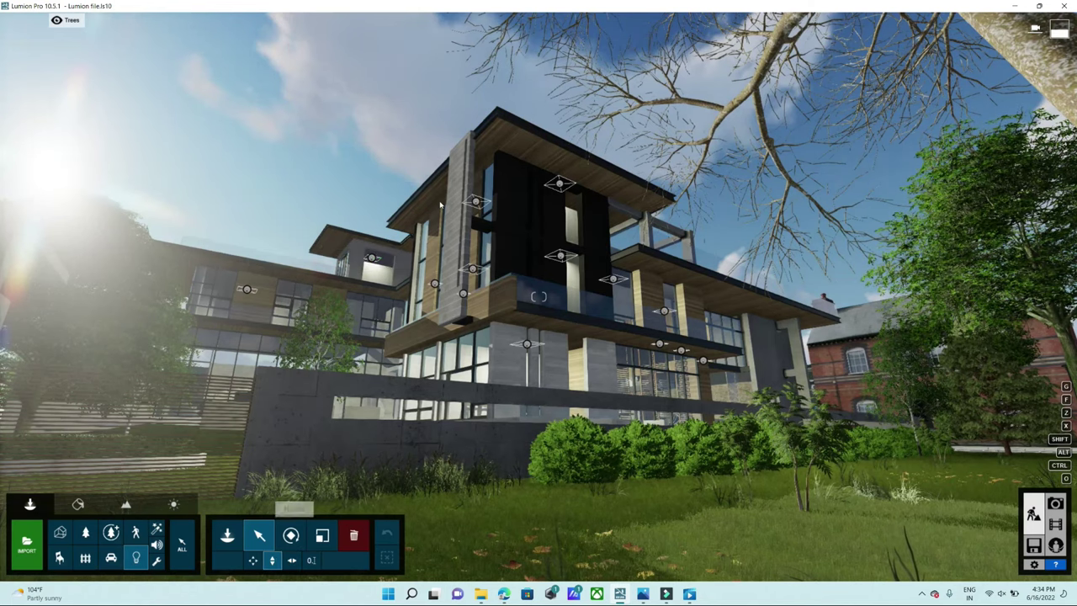
{"action": "left_click", "coordinate": [371, 261]}
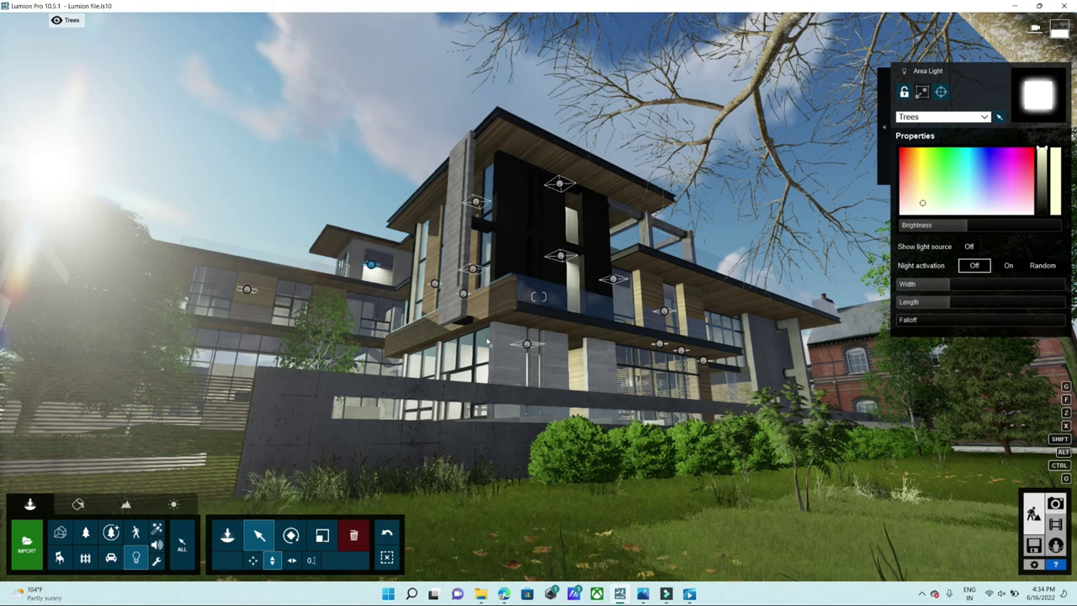
{"action": "left_click", "coordinate": [1055, 503]}
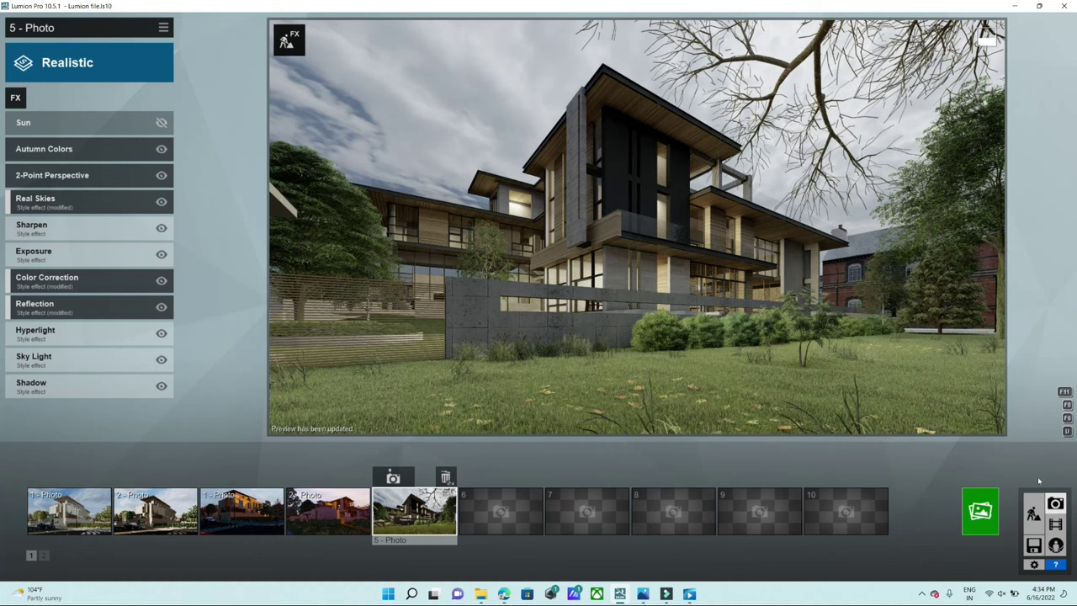
{"action": "left_click", "coordinate": [1034, 509]}
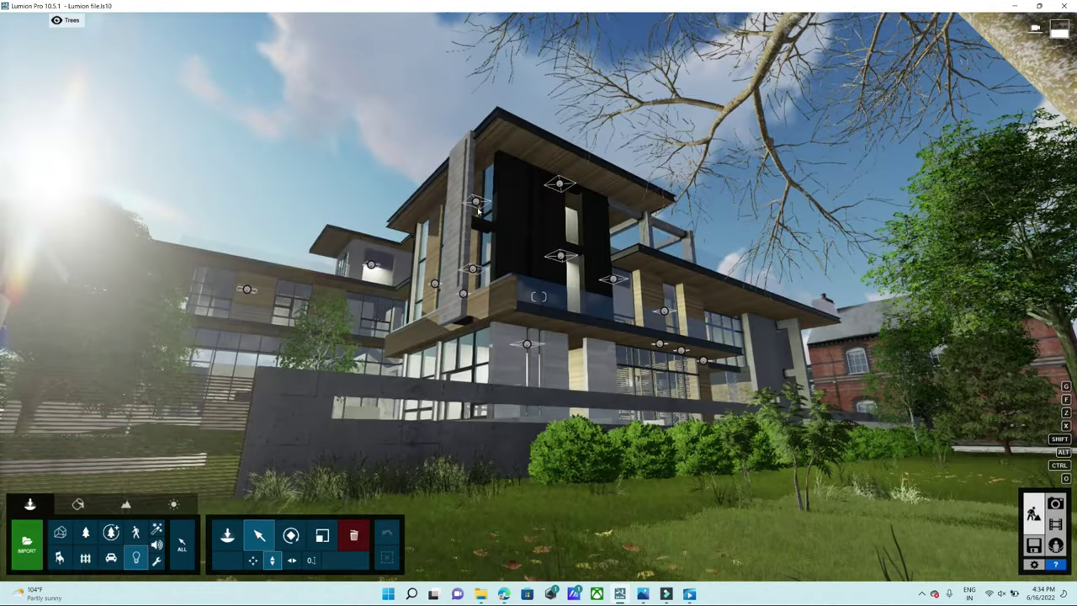
- Move the upper area light behind the glass beside the stone column
{"action": "key", "text": "w"}
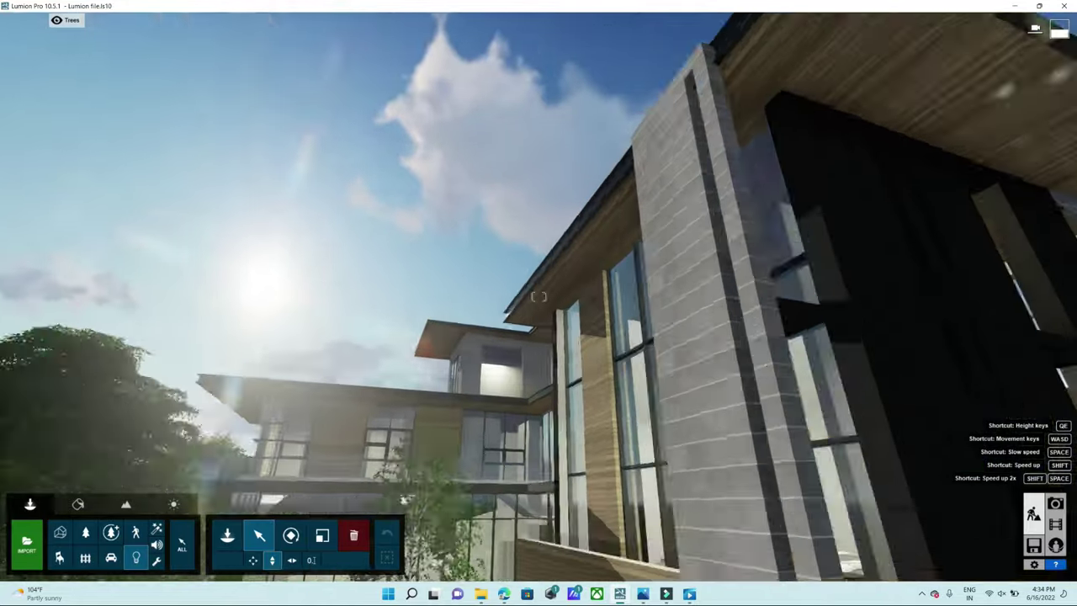
{"action": "key", "text": "s"}
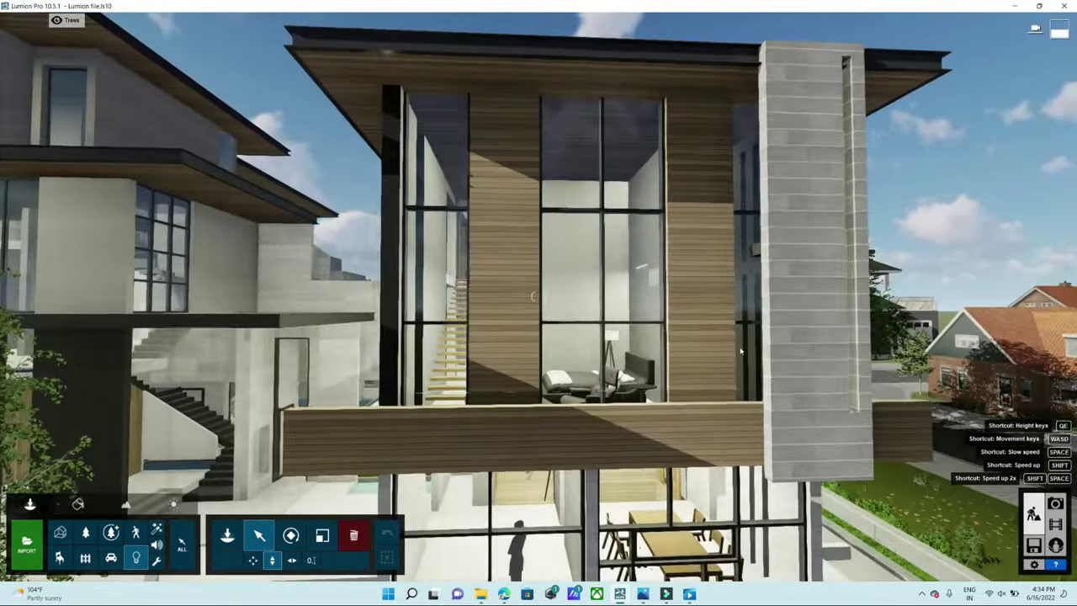
{"action": "key", "text": "d"}
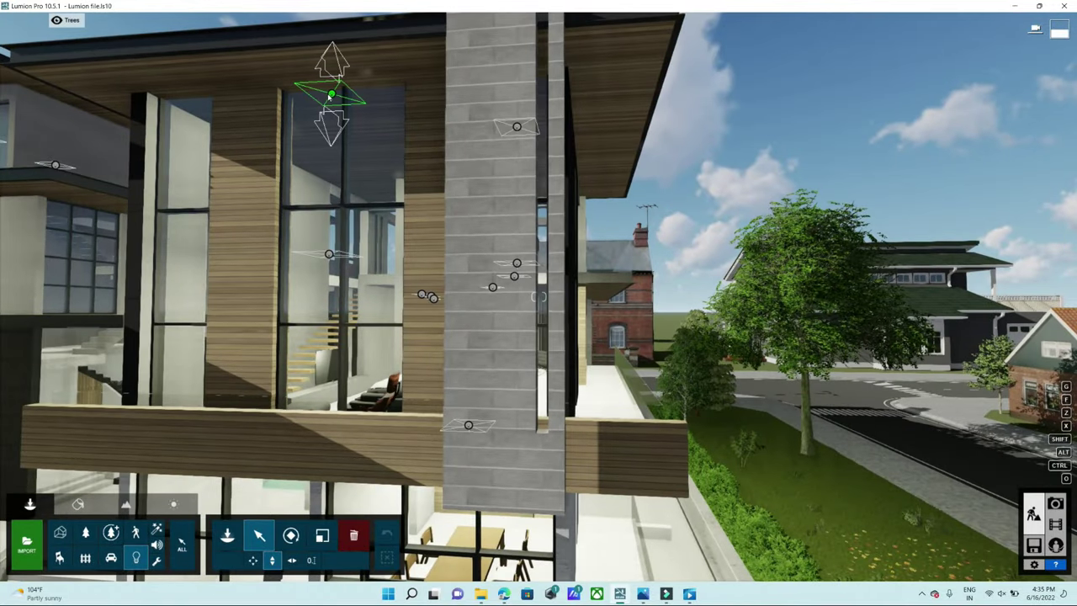
{"action": "left_click", "coordinate": [331, 95]}
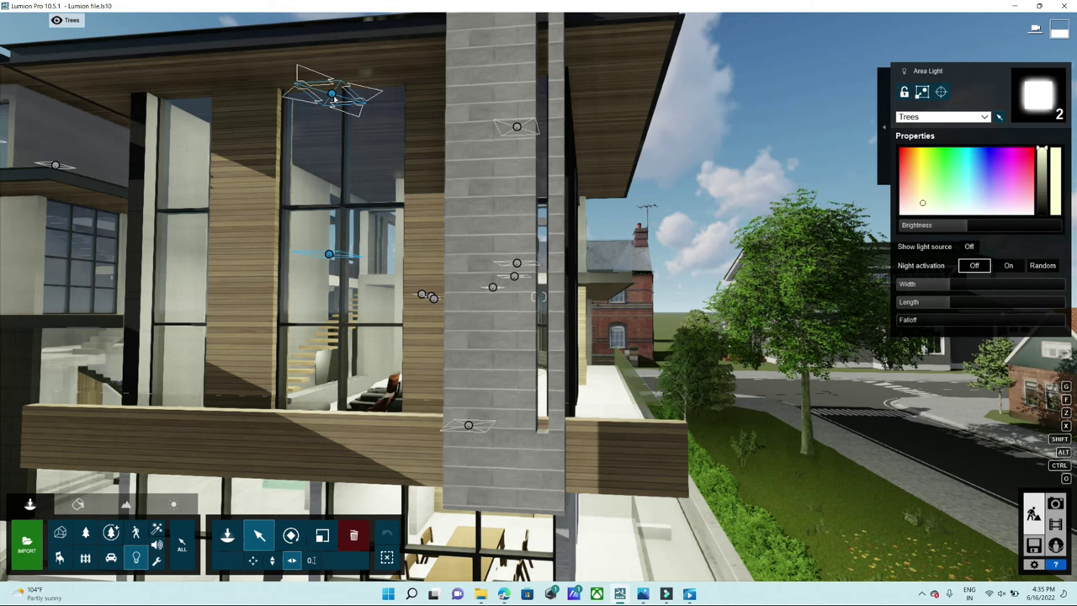
{"action": "left_click_drag", "start_coordinate": [363, 95], "coordinate": [501, 90]}
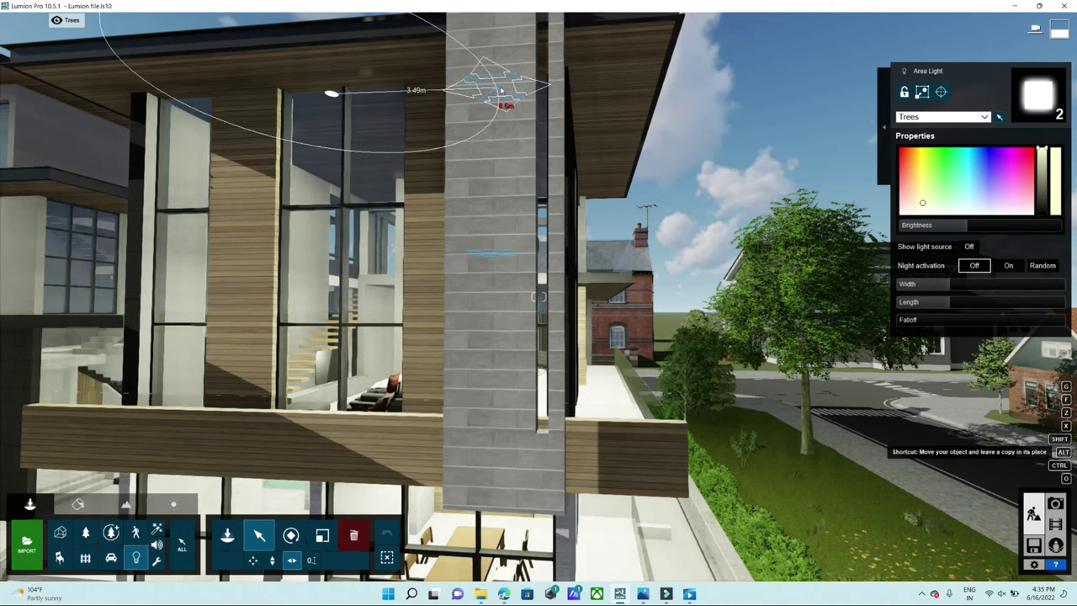
- Rotate the facade area light to a new angle
{"action": "key", "text": "s"}
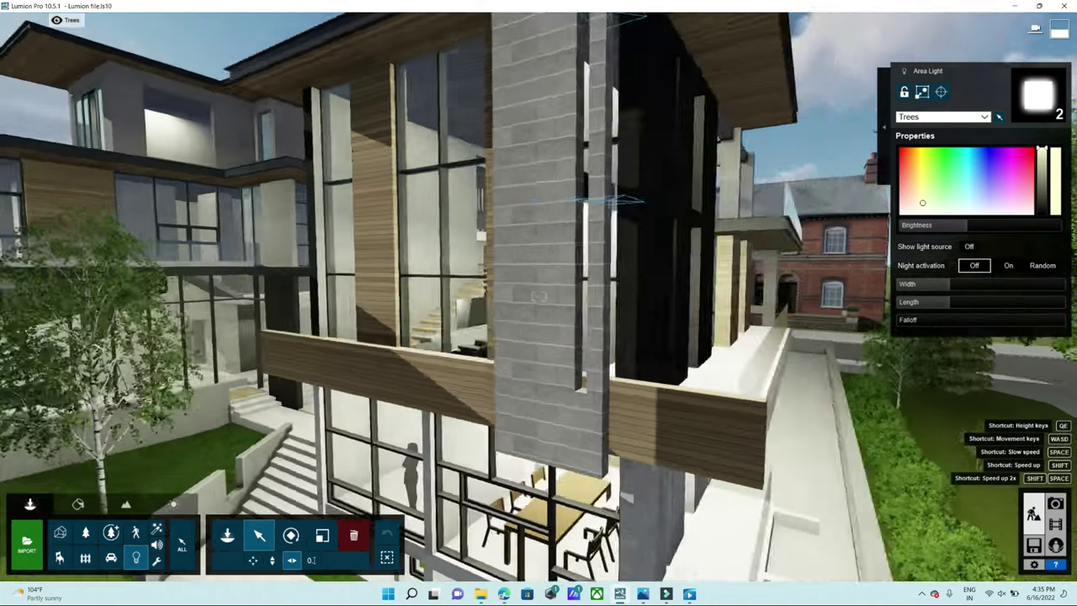
{"action": "right_click_drag", "start_coordinate": [784, 305], "coordinate": [589, 252]}
{"action": "key", "text": "w"}
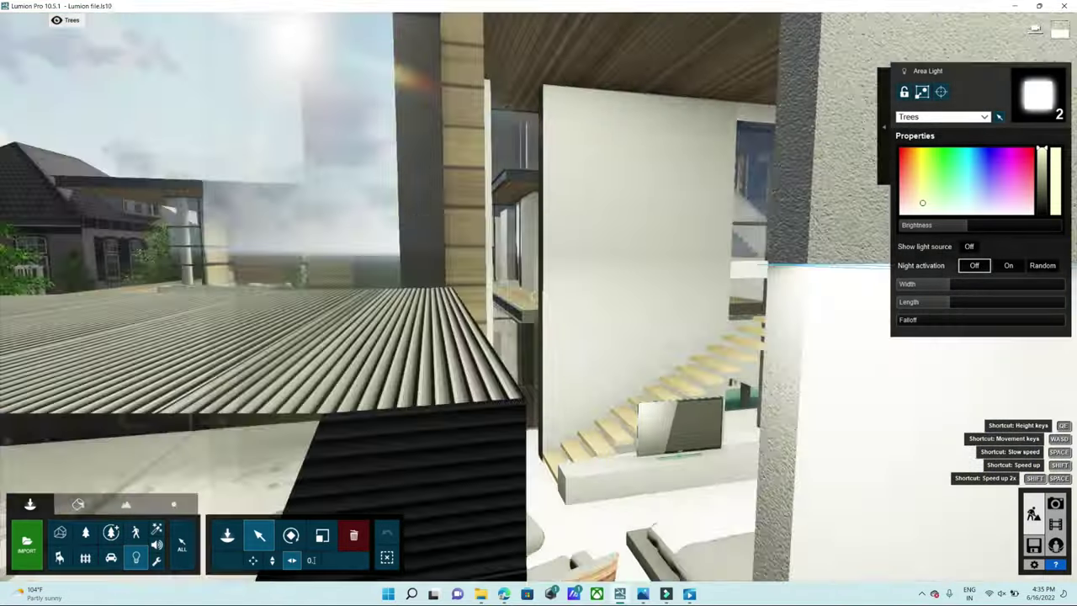
{"action": "key", "text": "s"}
{"action": "right_click_drag", "start_coordinate": [539, 296], "coordinate": [554, 254]}
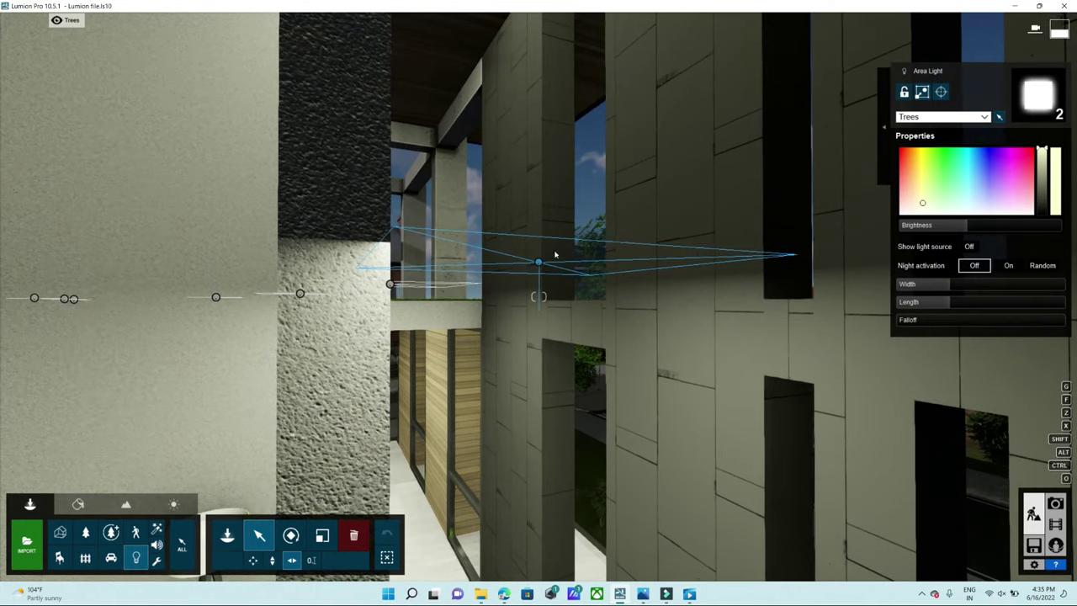
{"action": "mouse_move", "coordinate": [540, 265]}
{"action": "left_mouse_down"}
{"action": "mouse_move", "coordinate": [510, 264]}
{"action": "mouse_move", "coordinate": [1043, 486]}
{"action": "left_mouse_up"}
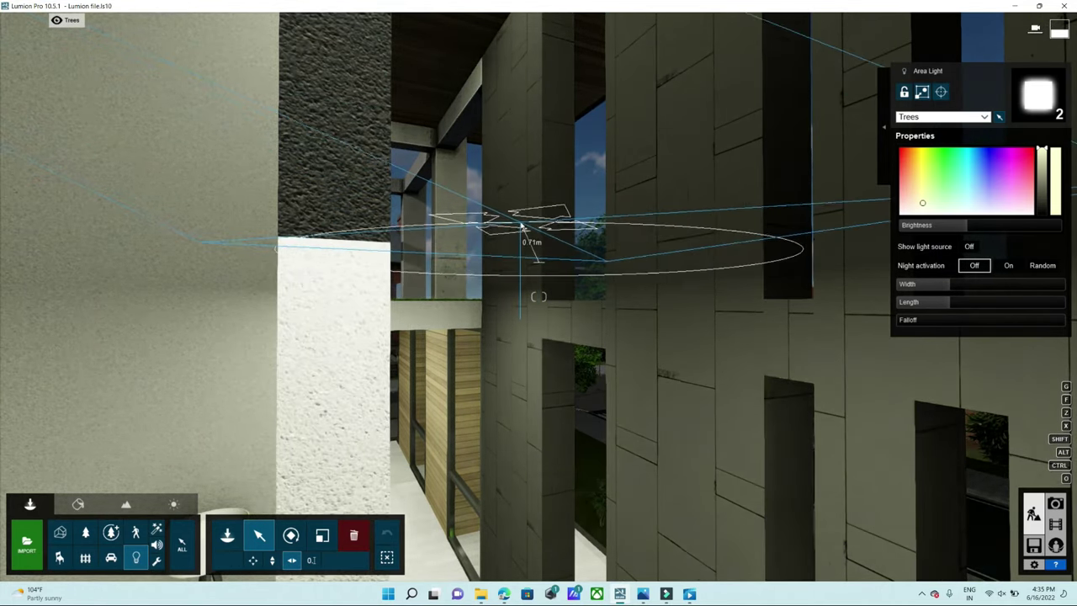
- Restore photo 5's saved camera, refresh its preview, then return to the 3D scene
{"action": "left_click", "coordinate": [1055, 503]}
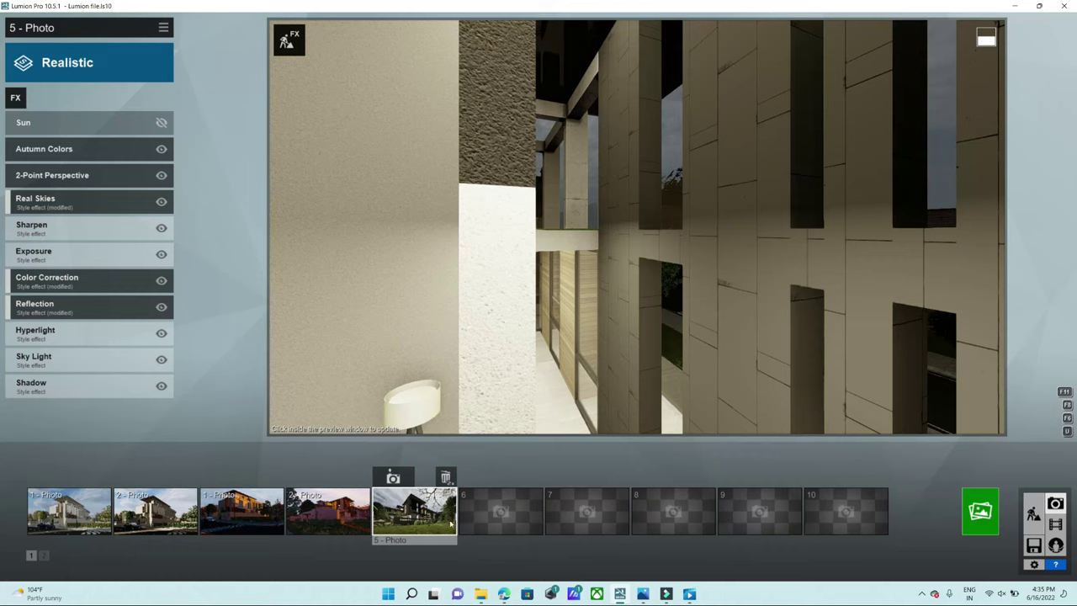
{"action": "left_click", "coordinate": [413, 509]}
{"action": "left_click", "coordinate": [536, 325]}
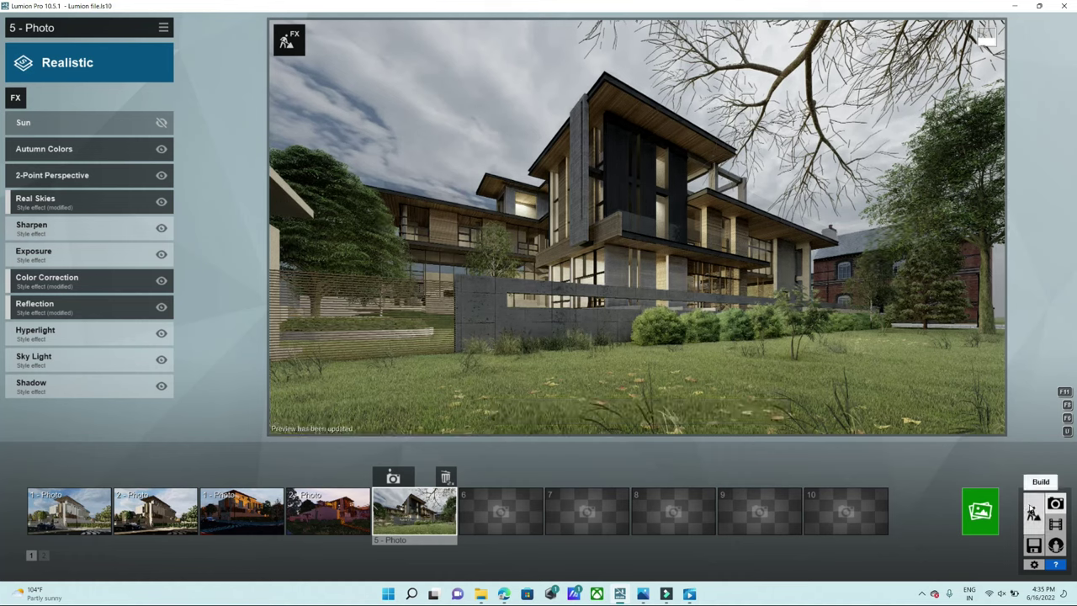
{"action": "left_click", "coordinate": [1033, 510]}
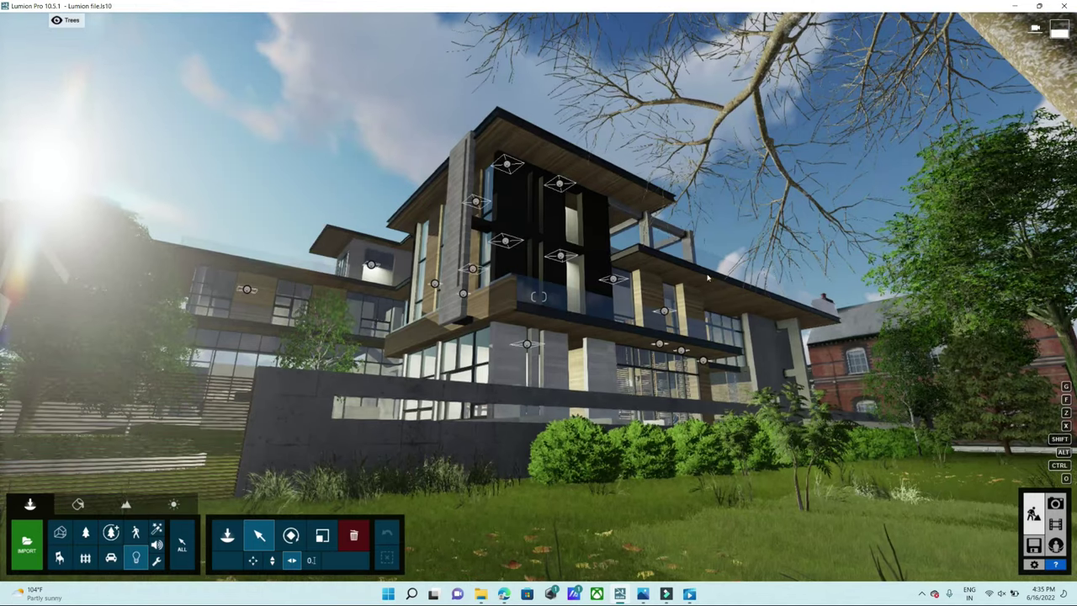
- Shift the area light on the dark facade slightly left, then return to Photo 5's view
{"action": "left_click", "coordinate": [506, 167]}
{"action": "mouse_move", "coordinate": [507, 165]}
{"action": "left_mouse_down"}
{"action": "mouse_move", "coordinate": [494, 167]}
{"action": "mouse_move", "coordinate": [496, 178]}
{"action": "left_mouse_up"}
{"action": "key", "text": "w"}
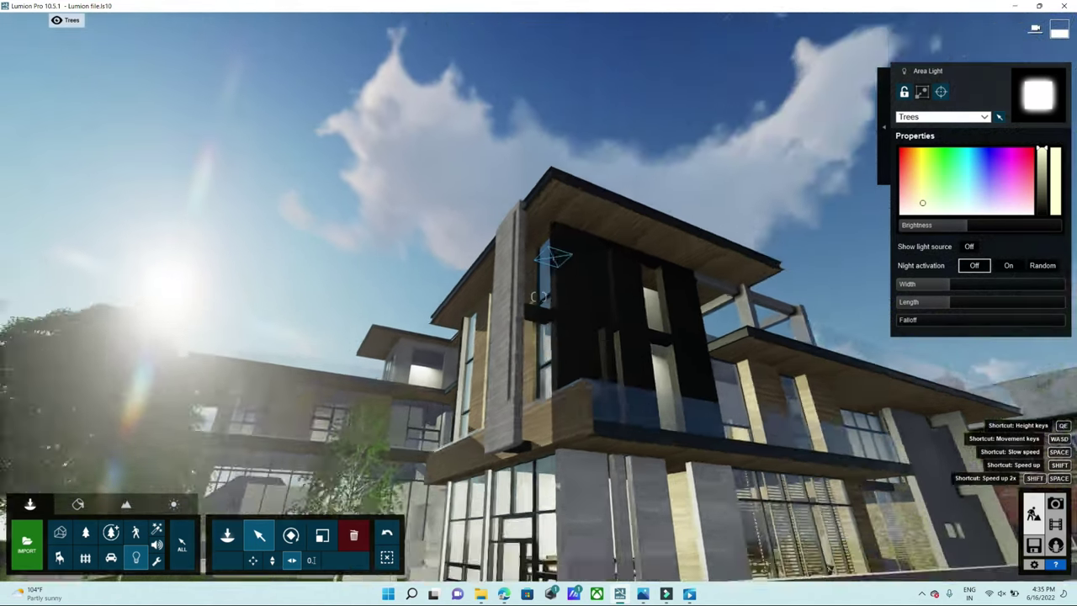
{"action": "key", "text": "w"}
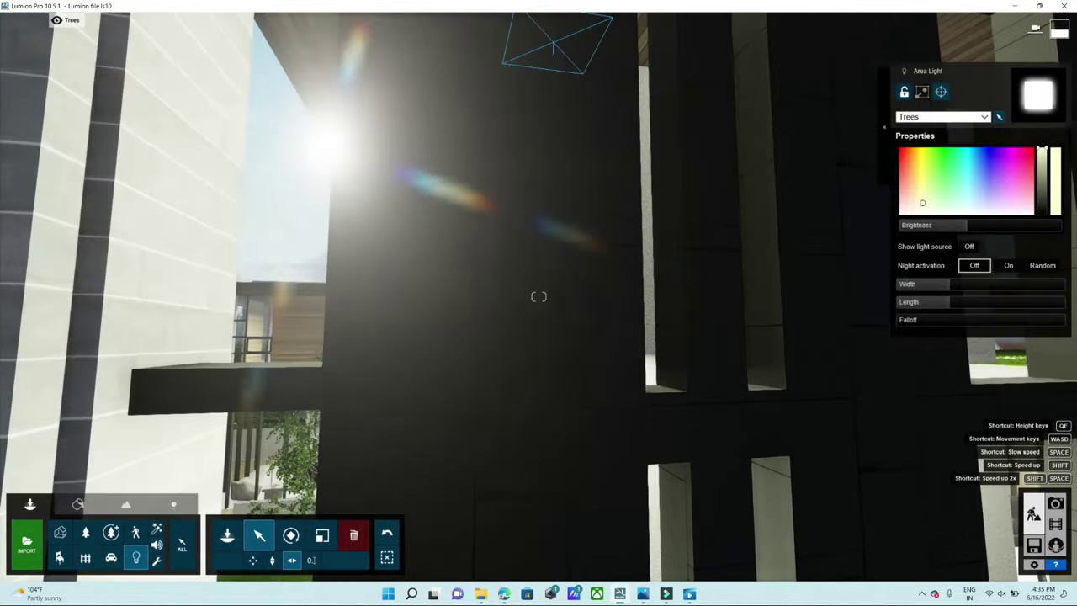
{"action": "key", "text": "w"}
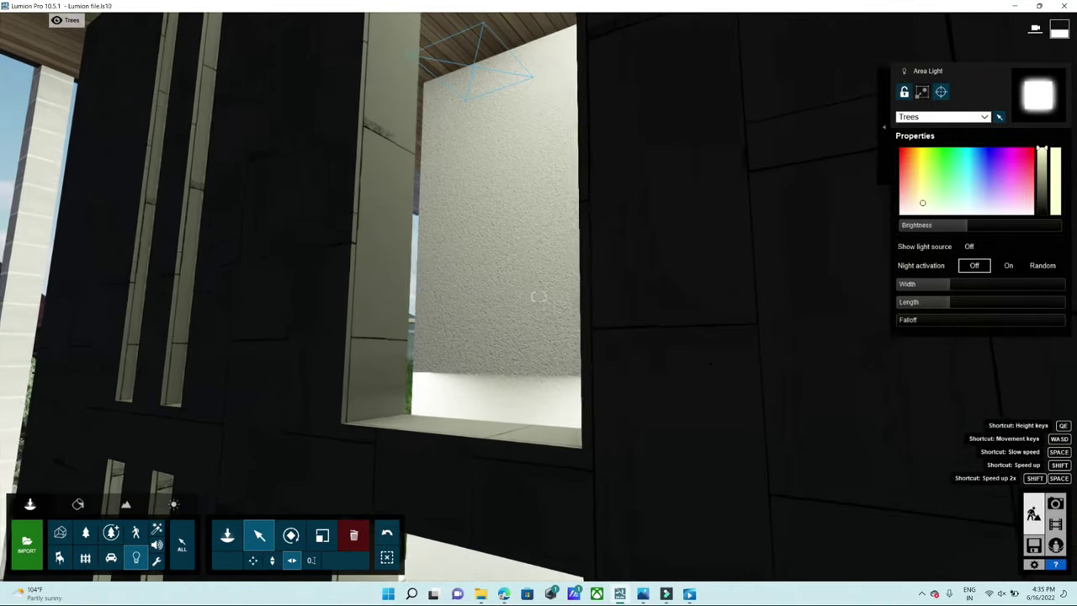
{"action": "left_click_drag", "start_coordinate": [480, 69], "coordinate": [473, 58]}
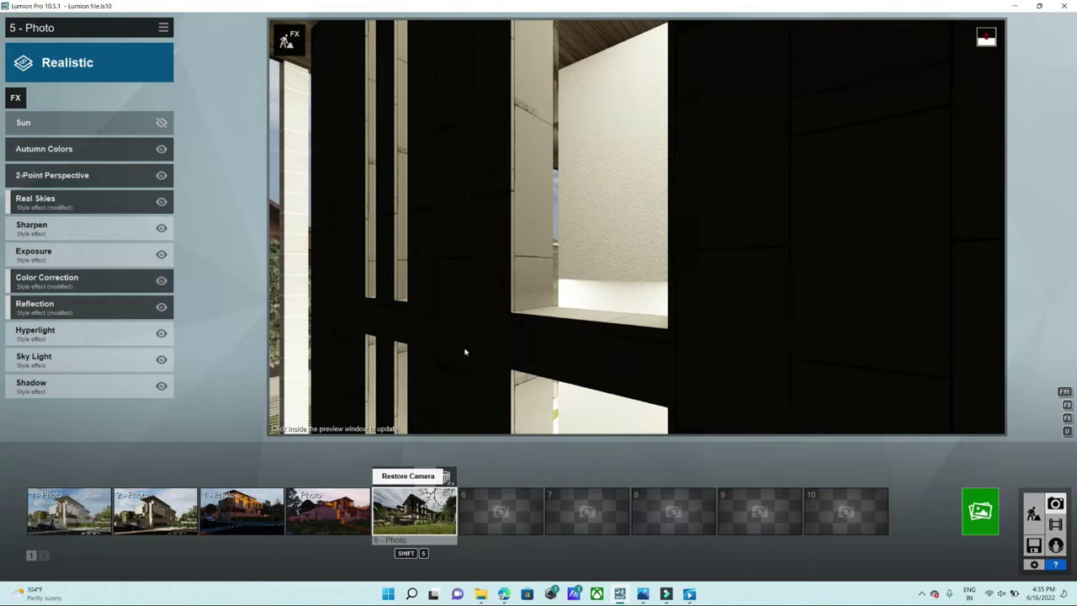
{"action": "left_click", "coordinate": [465, 351]}
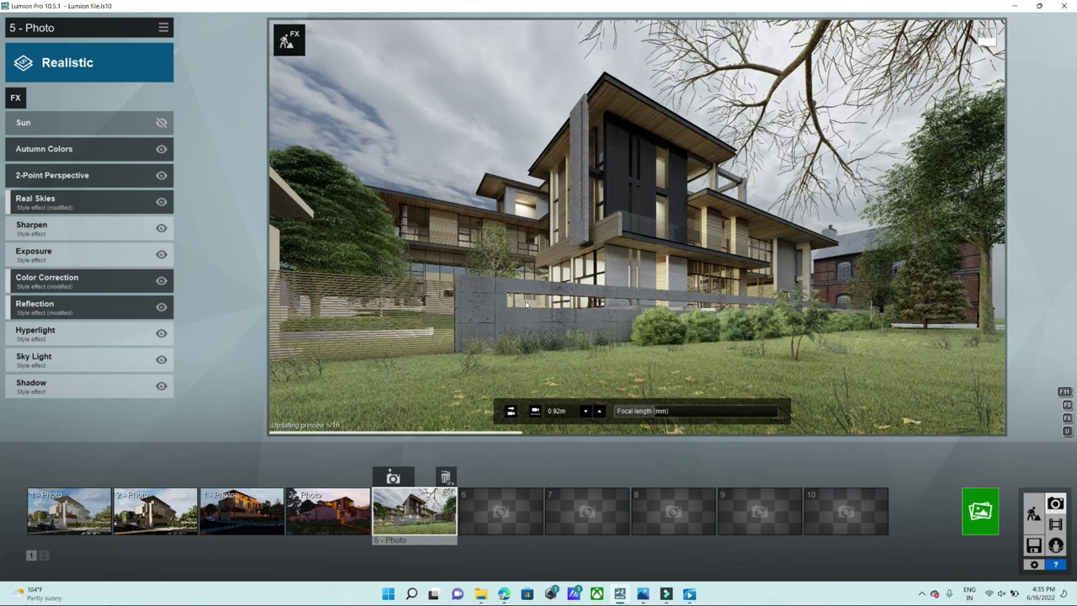
- Nudge the area light on the upper dark facade slightly upward
{"action": "left_click", "coordinate": [1033, 514]}
{"action": "key", "text": "a"}
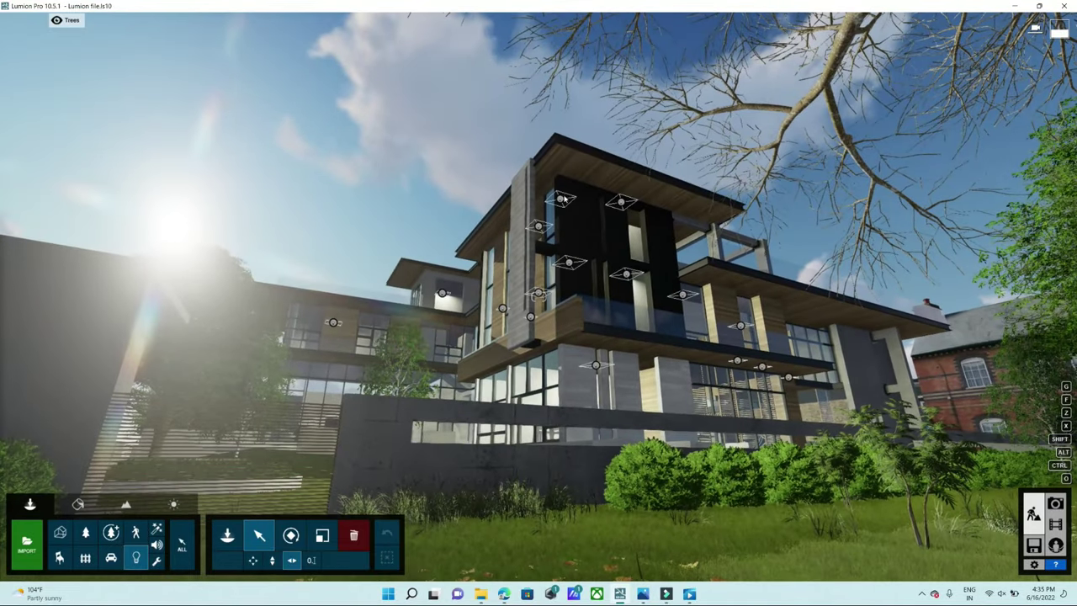
{"action": "left_click", "coordinate": [567, 187]}
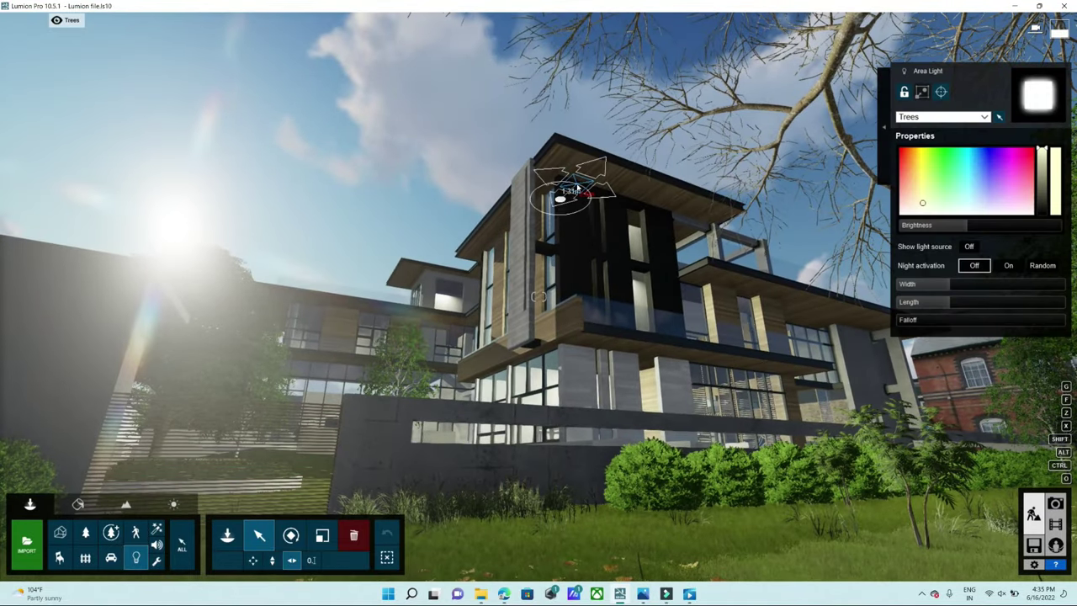
{"action": "left_click_drag", "start_coordinate": [568, 192], "coordinate": [572, 180]}
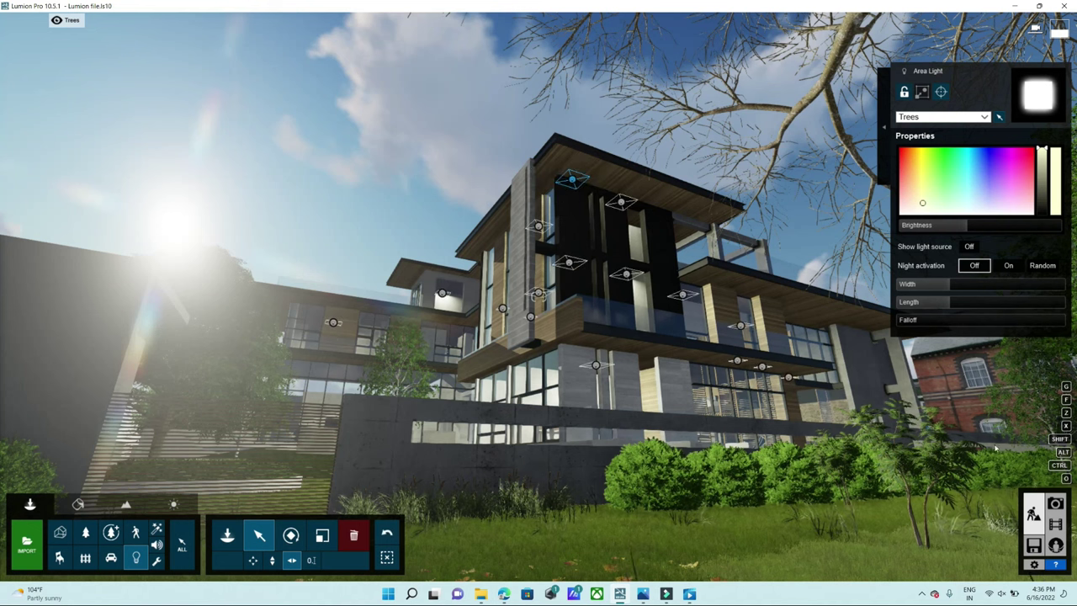
- Return to Photo 5 and restore its saved camera view with Shift+5
{"action": "left_click", "coordinate": [1054, 503]}
{"action": "scroll", "coordinate": [564, 389], "scroll_direction": "down", "scroll_amount": 2}
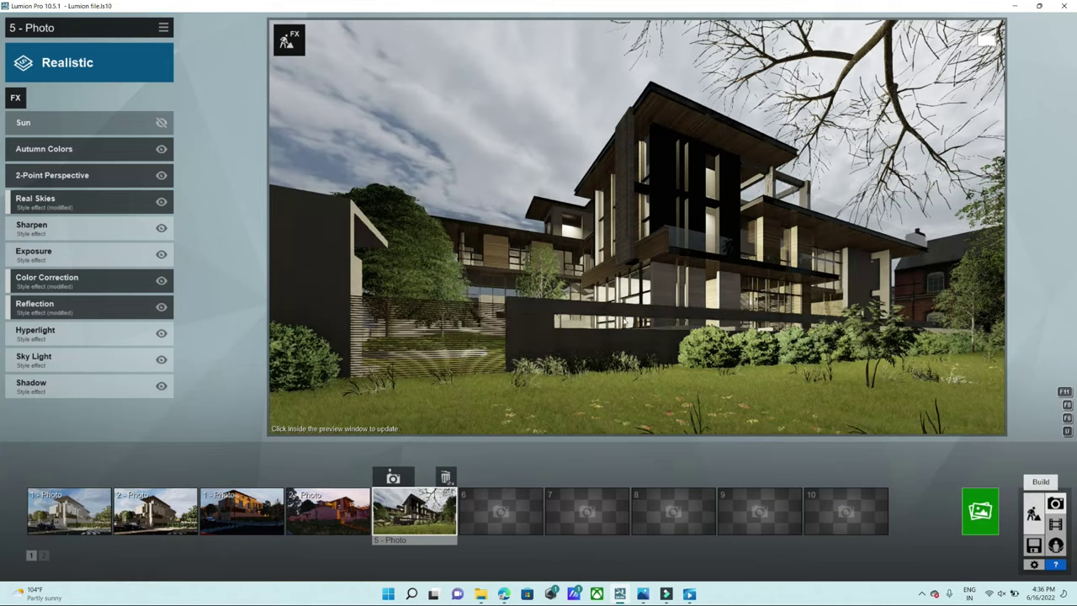
{"action": "key", "text": "shift+5"}
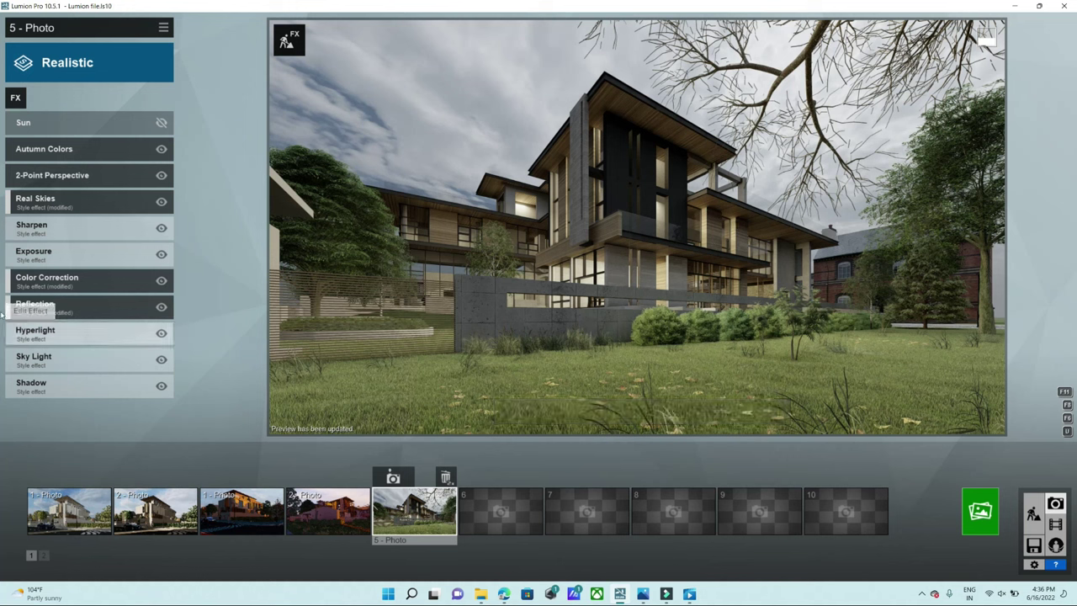
- Lower Photo 5's Exposure from 0.5 to 0.4 and compare the refreshed previews
{"action": "left_click", "coordinate": [67, 252]}
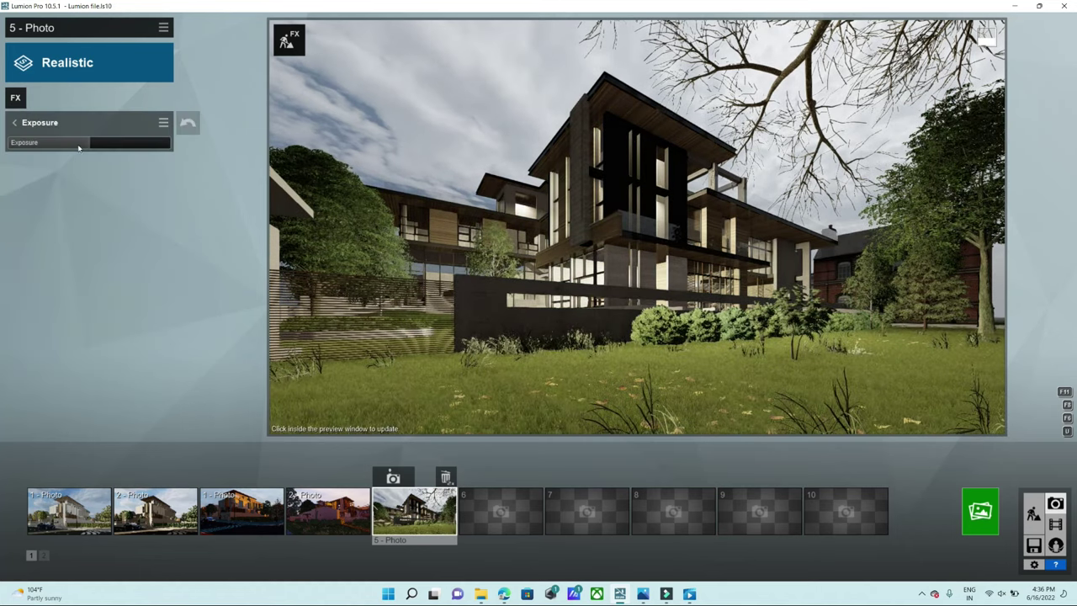
{"action": "left_click_drag", "start_coordinate": [91, 144], "coordinate": [109, 157]}
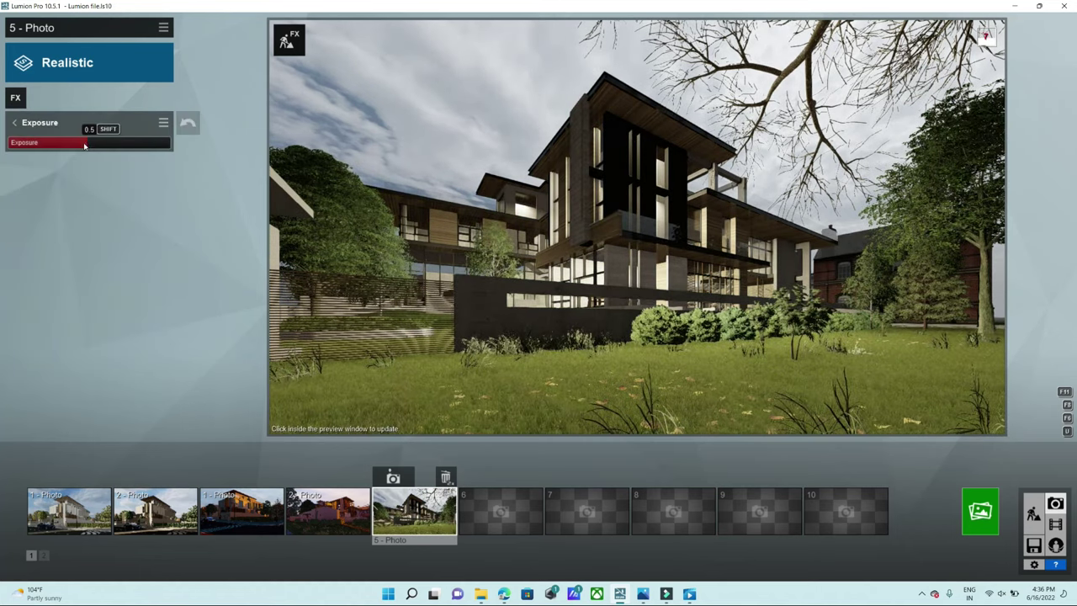
{"action": "left_click", "coordinate": [476, 222]}
{"action": "mouse_move", "coordinate": [478, 248]}
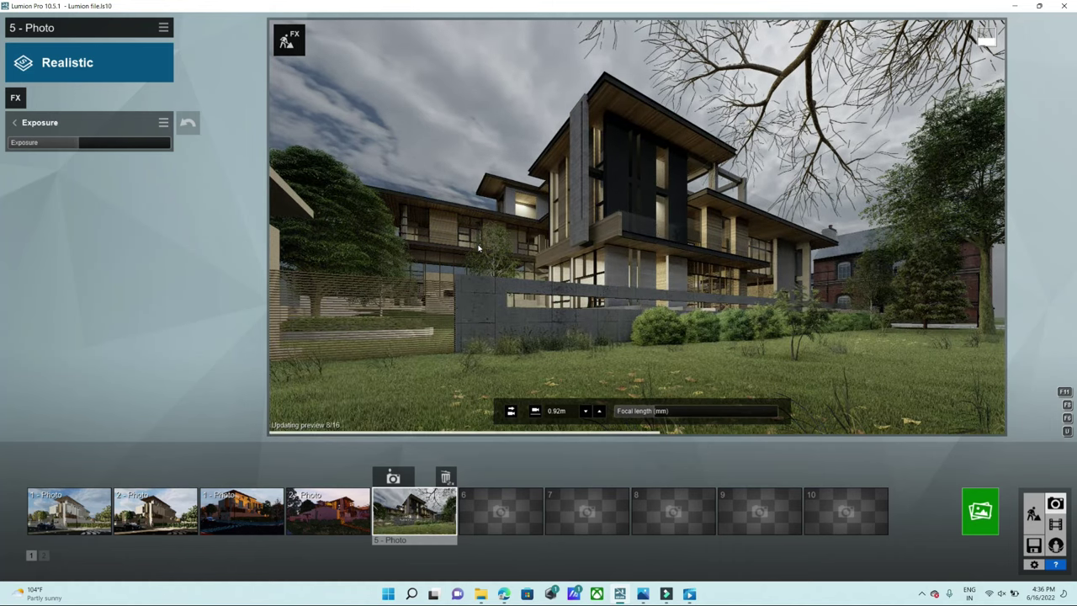
{"action": "left_click", "coordinate": [81, 144]}
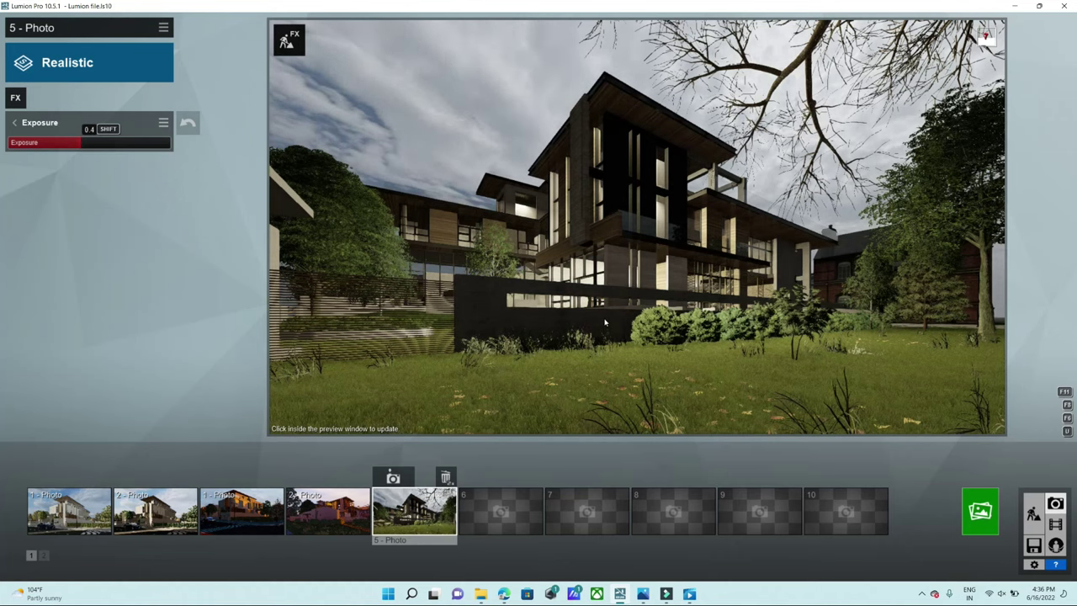
{"action": "left_click", "coordinate": [609, 325]}
{"action": "left_click", "coordinate": [82, 144]}
{"action": "left_click", "coordinate": [522, 246]}
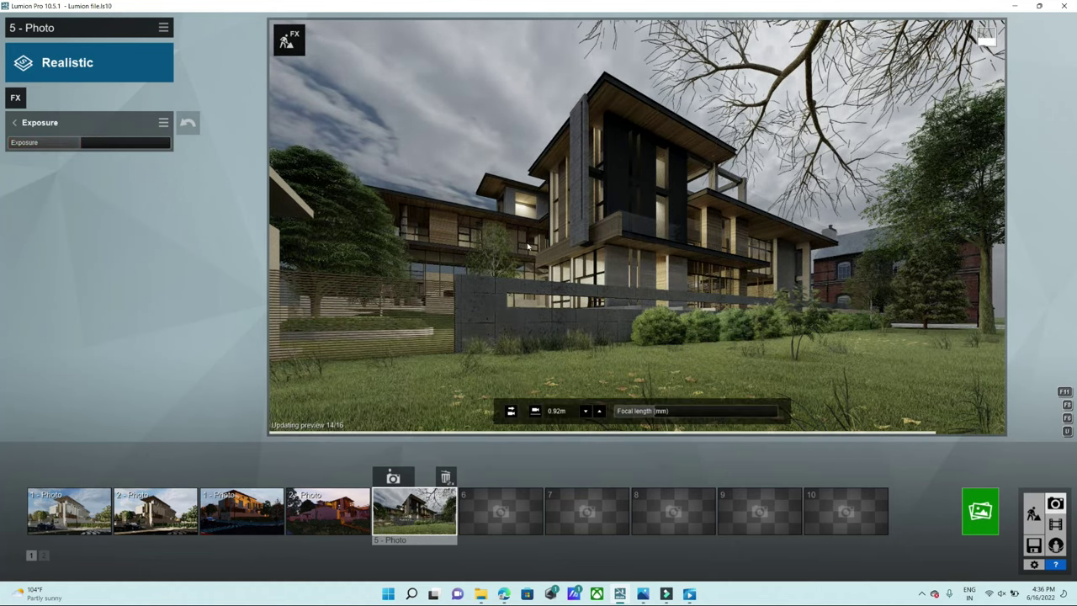
- Set the exposure back to 0.5 and render a high-quality preview of Photo 5
{"action": "left_click", "coordinate": [83, 146]}
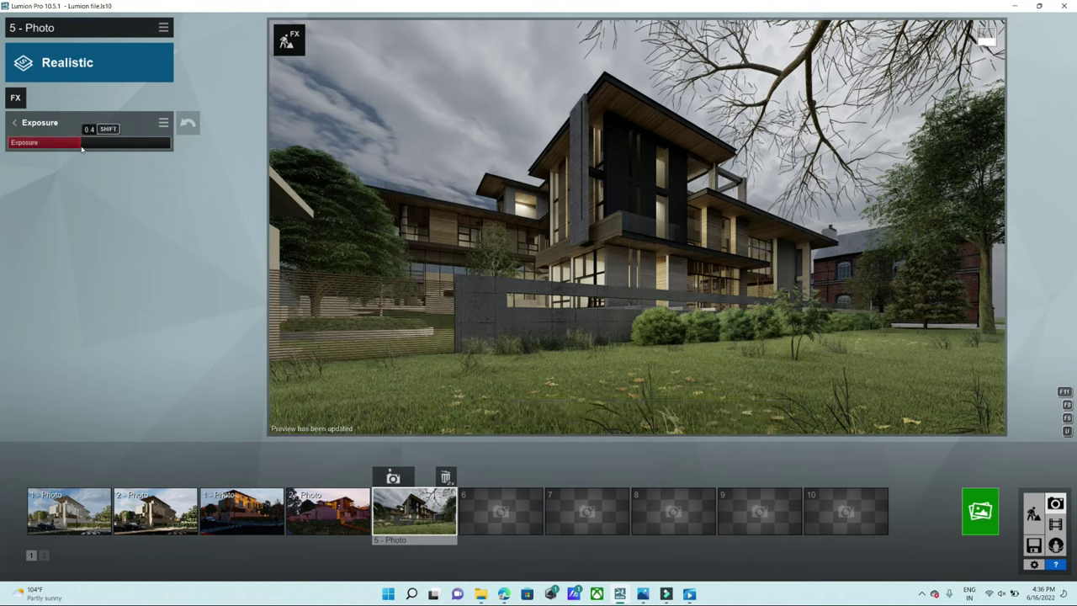
{"action": "left_click_drag", "start_coordinate": [84, 148], "coordinate": [89, 148]}
{"action": "left_click", "coordinate": [555, 311]}
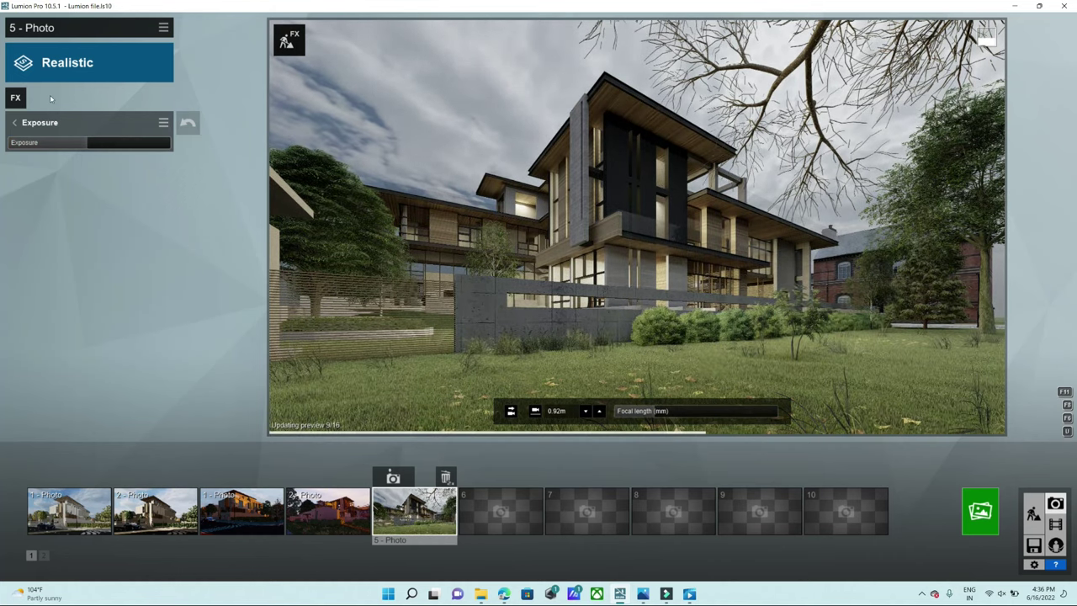
{"action": "left_click", "coordinate": [15, 123]}
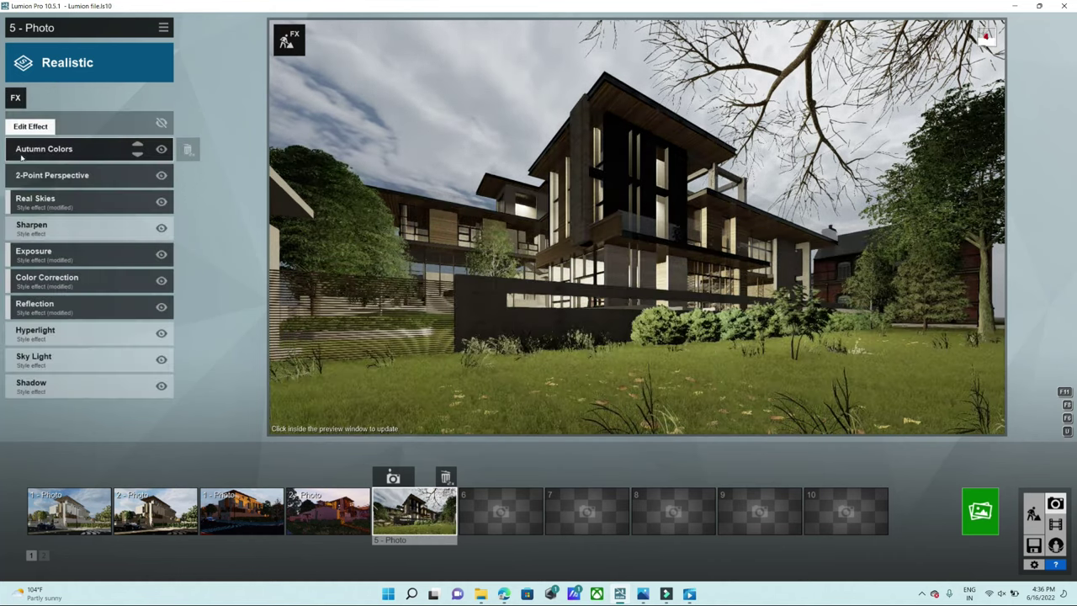
{"action": "left_click", "coordinate": [674, 294]}
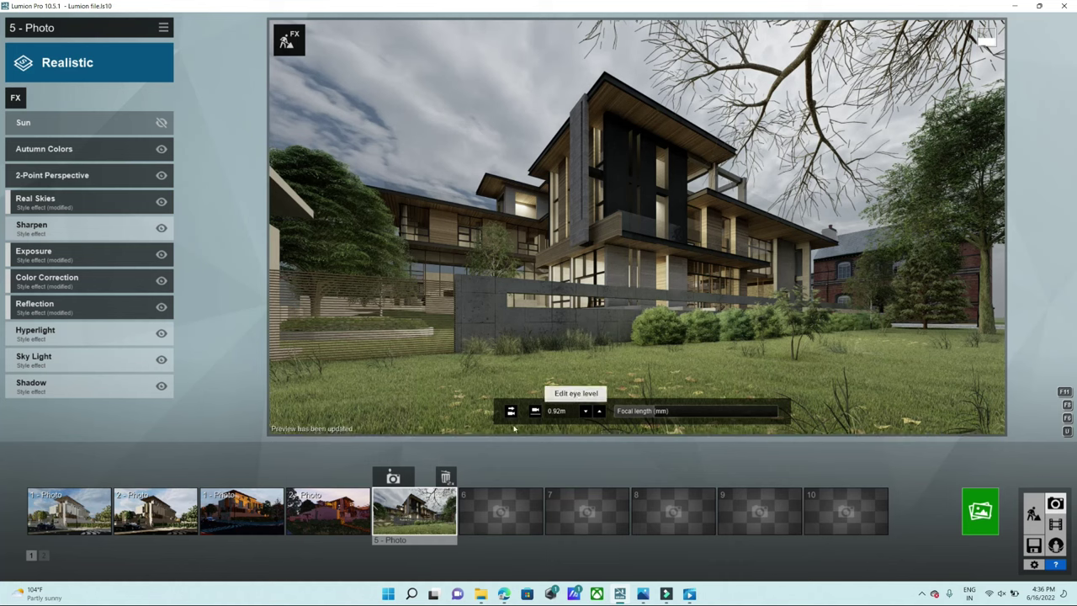
- Render Photo 5 at Poster size 7680x4320 and save the JPG as '14'
{"action": "left_click", "coordinate": [984, 509]}
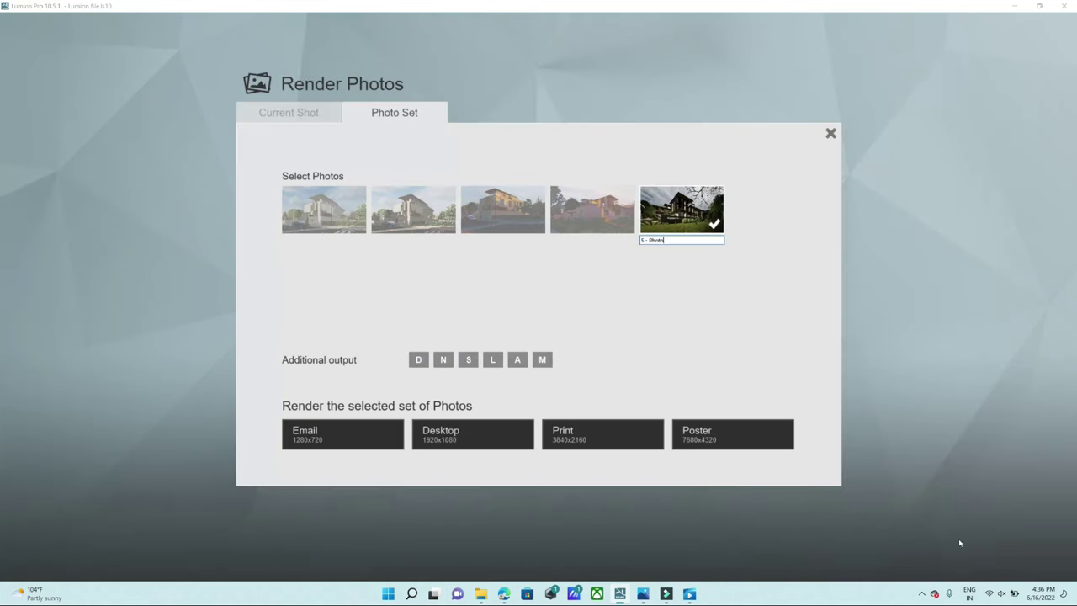
{"action": "left_click", "coordinate": [697, 441]}
{"action": "type", "text": "14"}
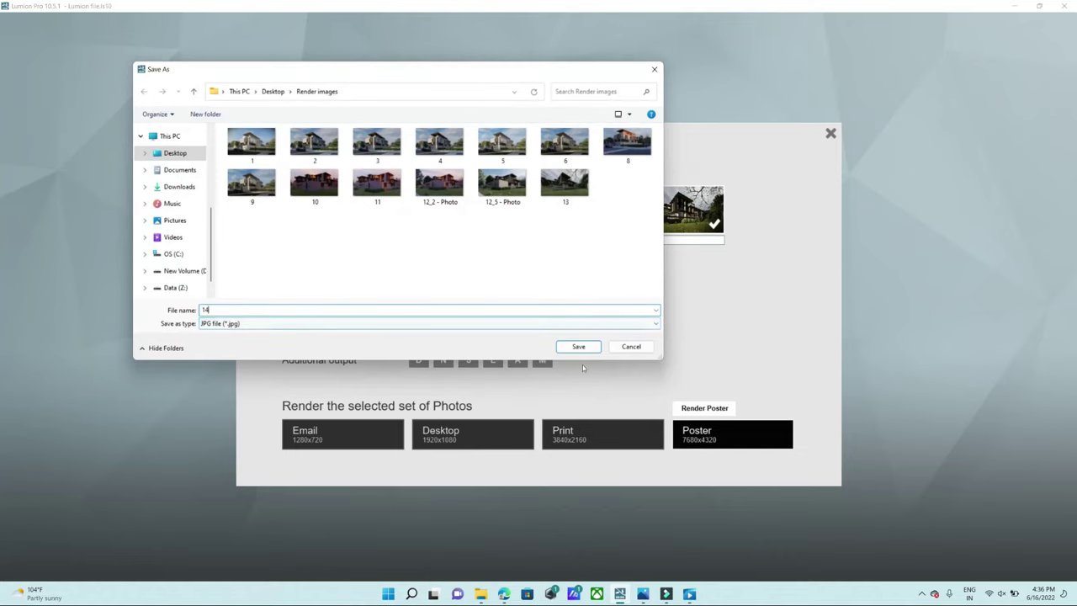
{"action": "left_click", "coordinate": [579, 347]}
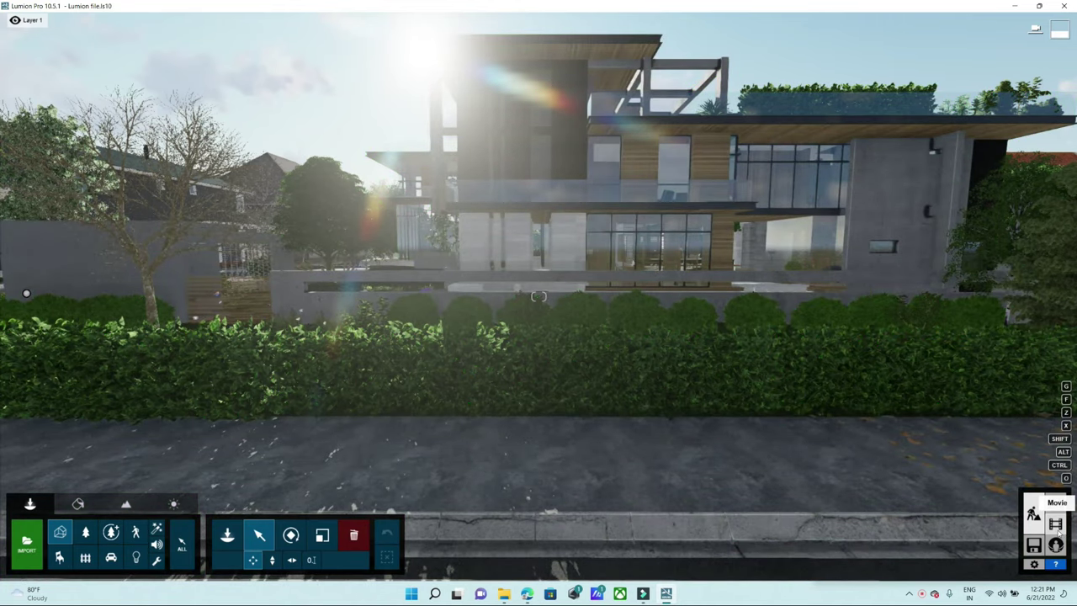
- Switch to Movie mode and start recording a new clip in an empty slot
{"action": "left_click", "coordinate": [1056, 530]}
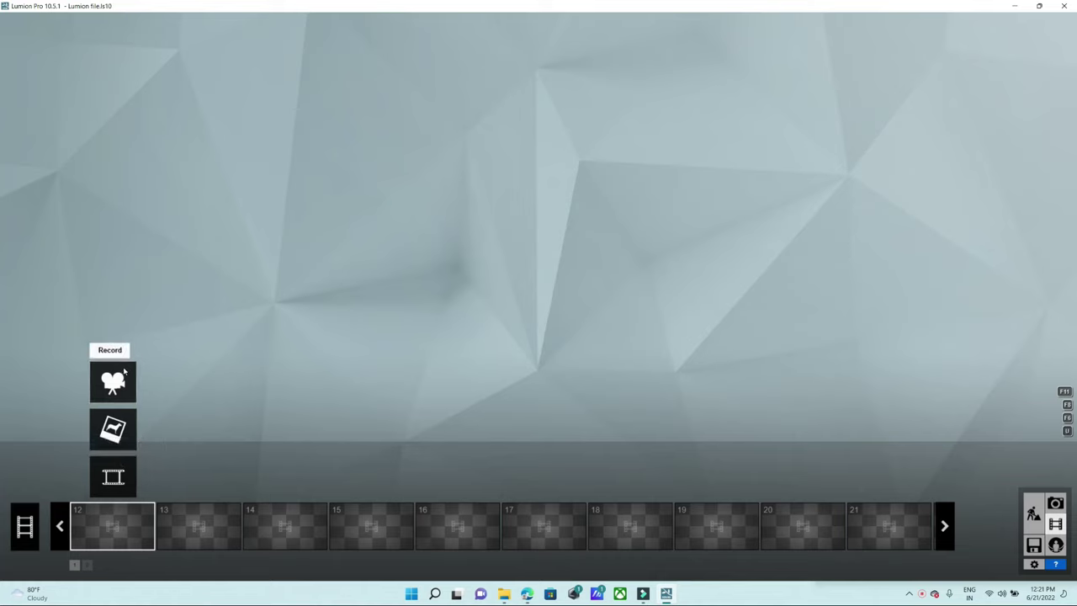
{"action": "left_click", "coordinate": [112, 379]}
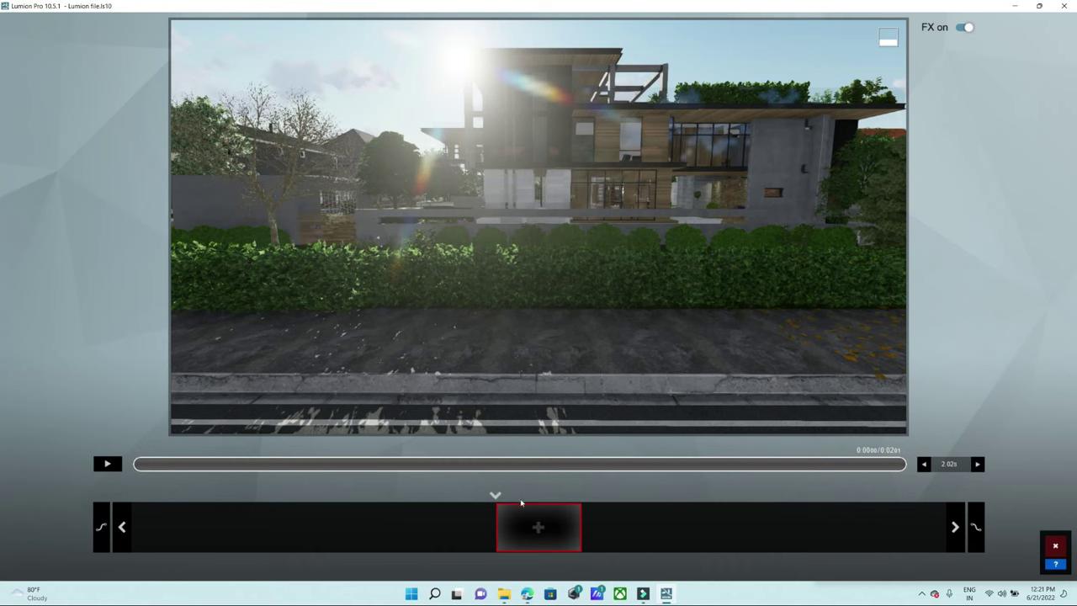
- Frame the street, hedge and house at 3.21m camera height and 20mm focal length
{"action": "key", "text": "w"}
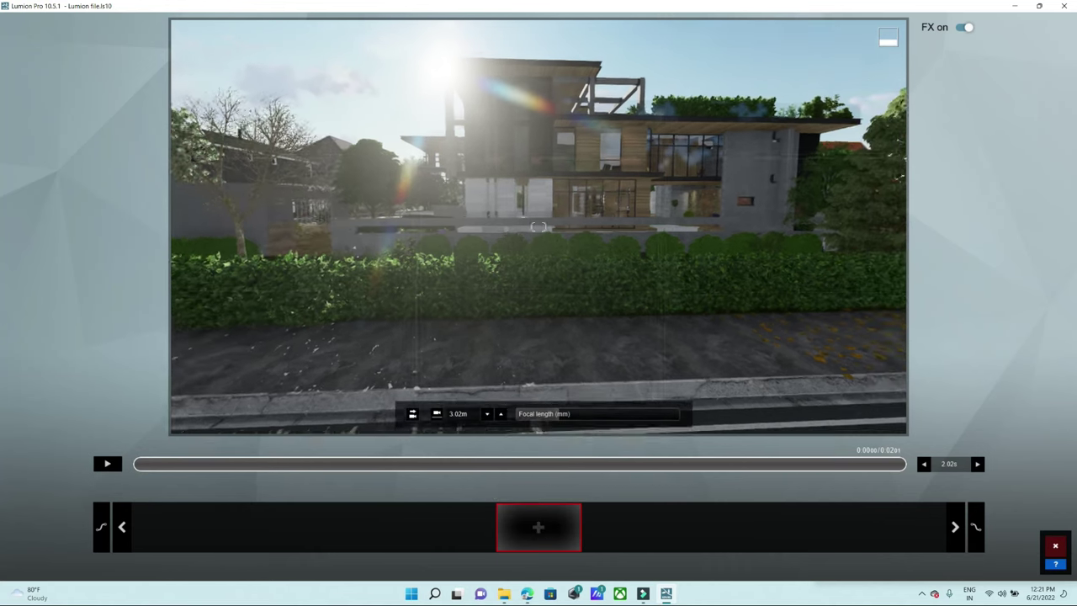
{"action": "key", "text": "a"}
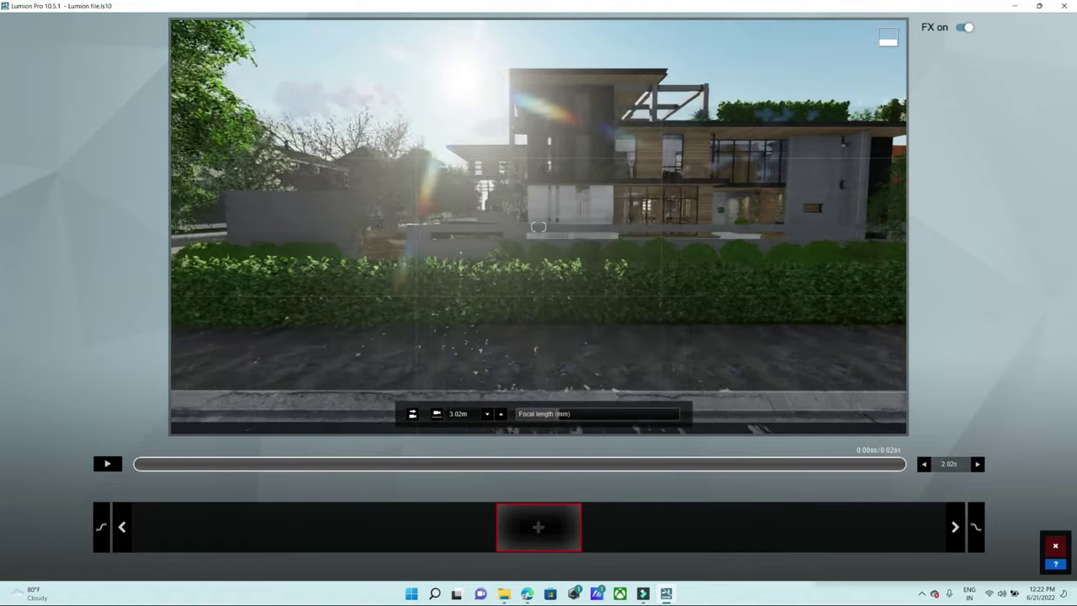
{"action": "key", "text": "w"}
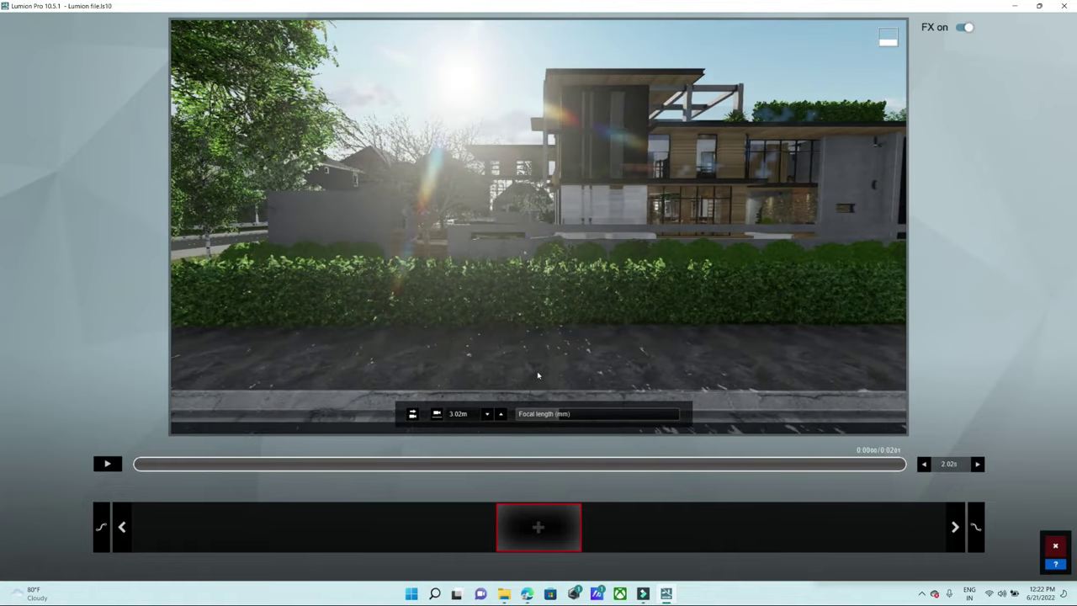
{"action": "right_click_drag", "start_coordinate": [542, 454], "coordinate": [529, 295]}
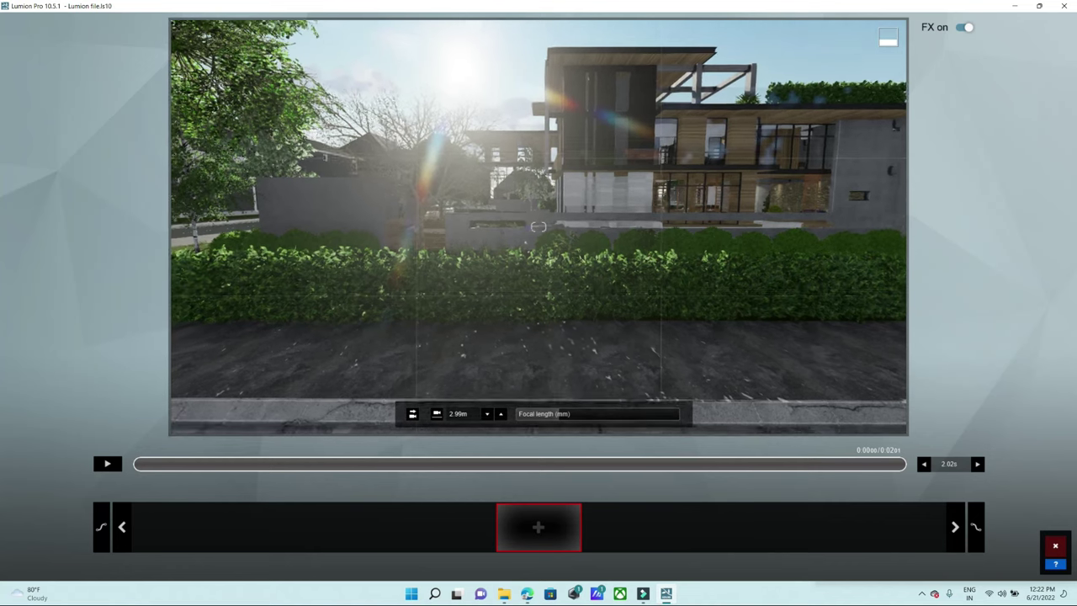
{"action": "key", "text": "q"}
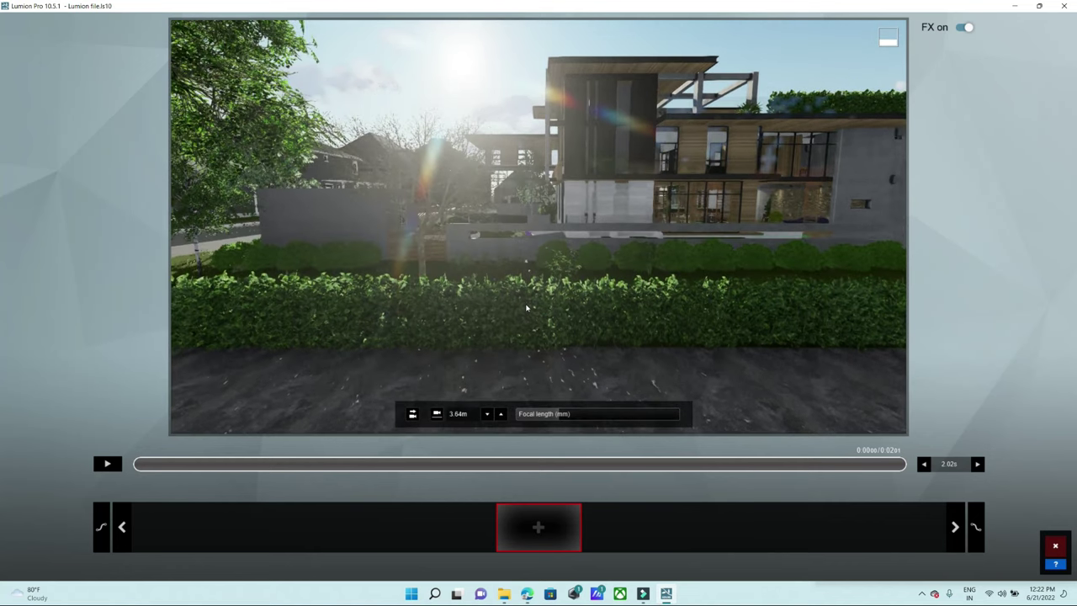
{"action": "right_click_drag", "start_coordinate": [525, 309], "coordinate": [535, 425]}
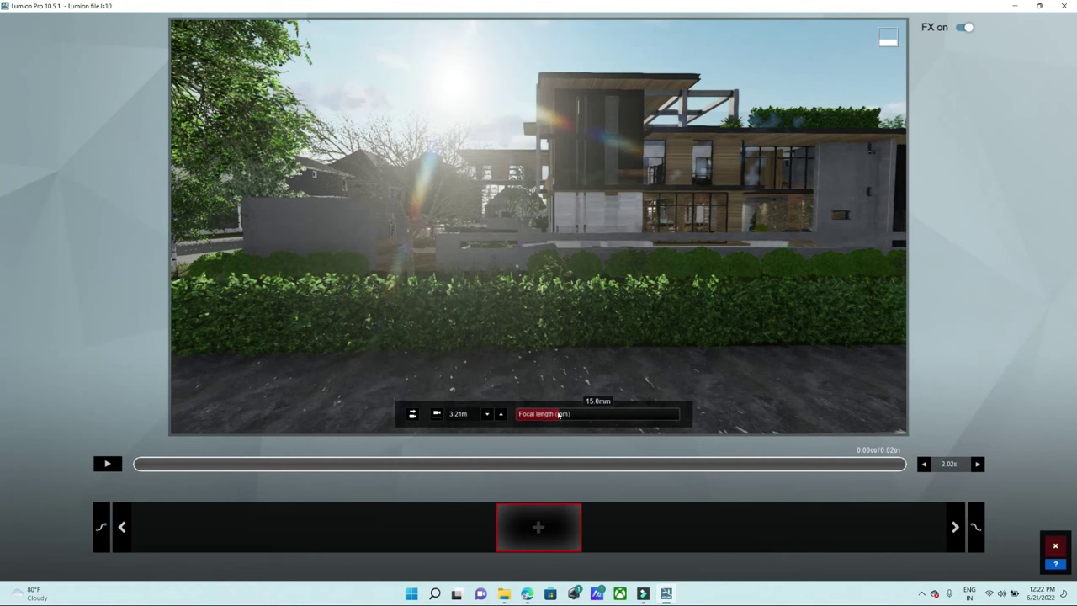
{"action": "left_click_drag", "start_coordinate": [558, 413], "coordinate": [571, 415]}
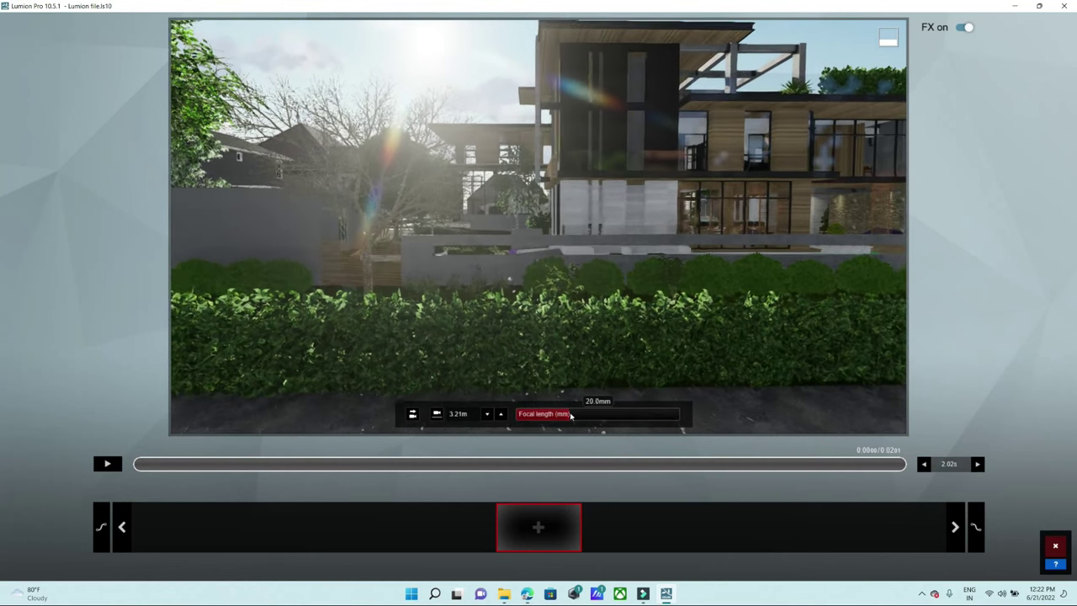
{"action": "key", "text": "s"}
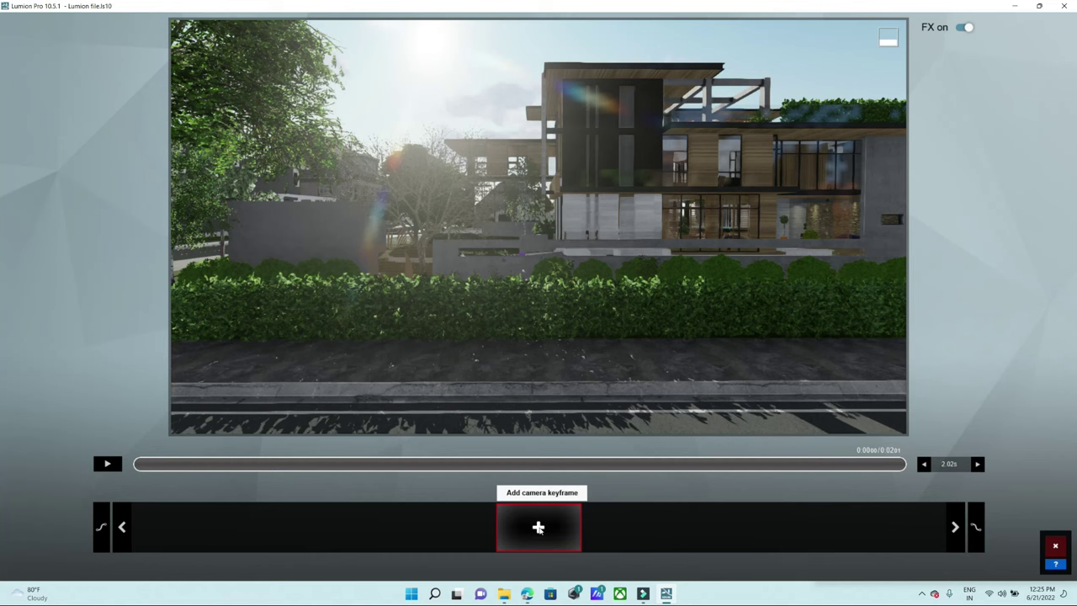
- Record a first camera keyframe, pan along the street, and record a second keyframe framing the house
{"action": "left_click", "coordinate": [539, 527]}
{"action": "key", "text": "d"}
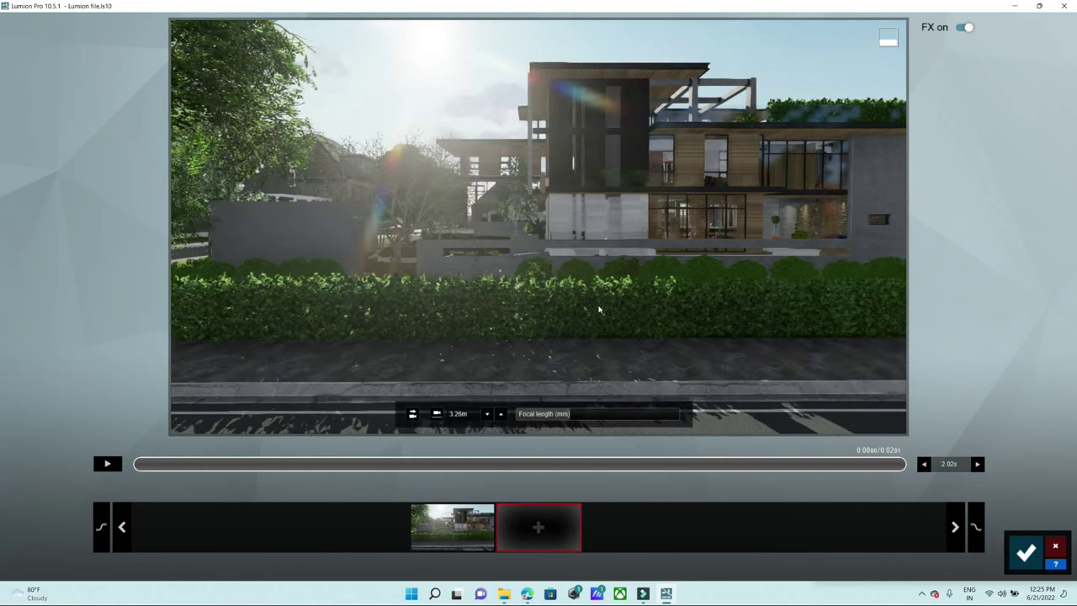
{"action": "key", "text": "d"}
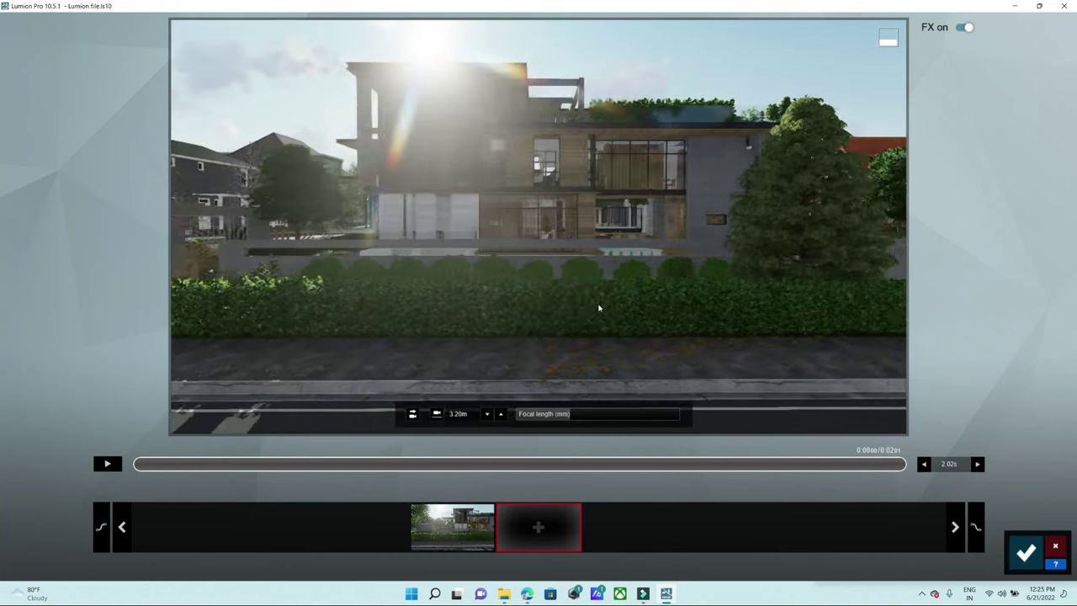
{"action": "key", "text": "d"}
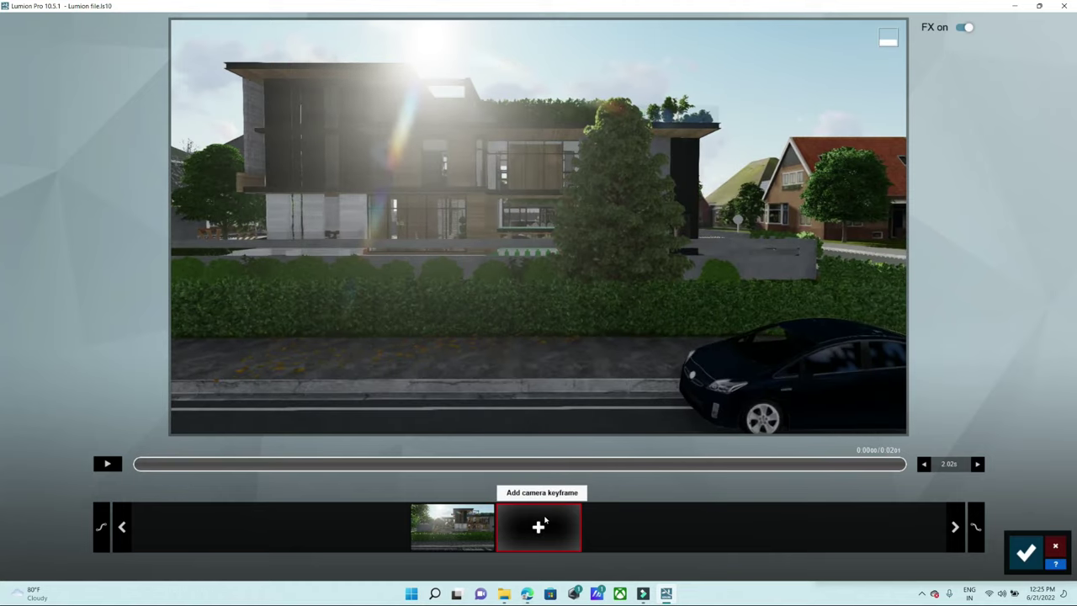
{"action": "key", "text": "a"}
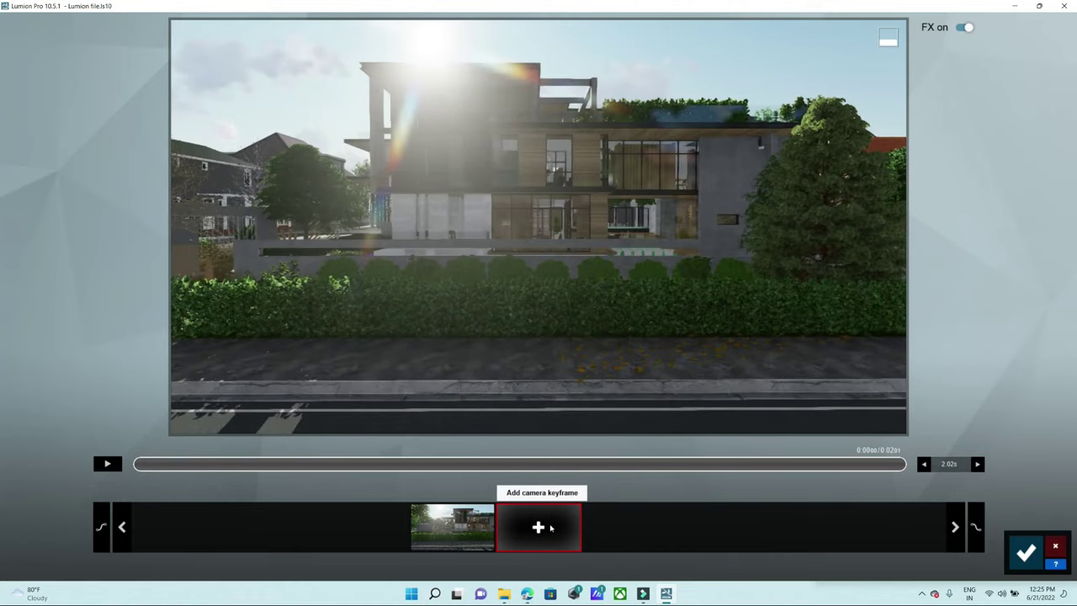
{"action": "left_click", "coordinate": [549, 527]}
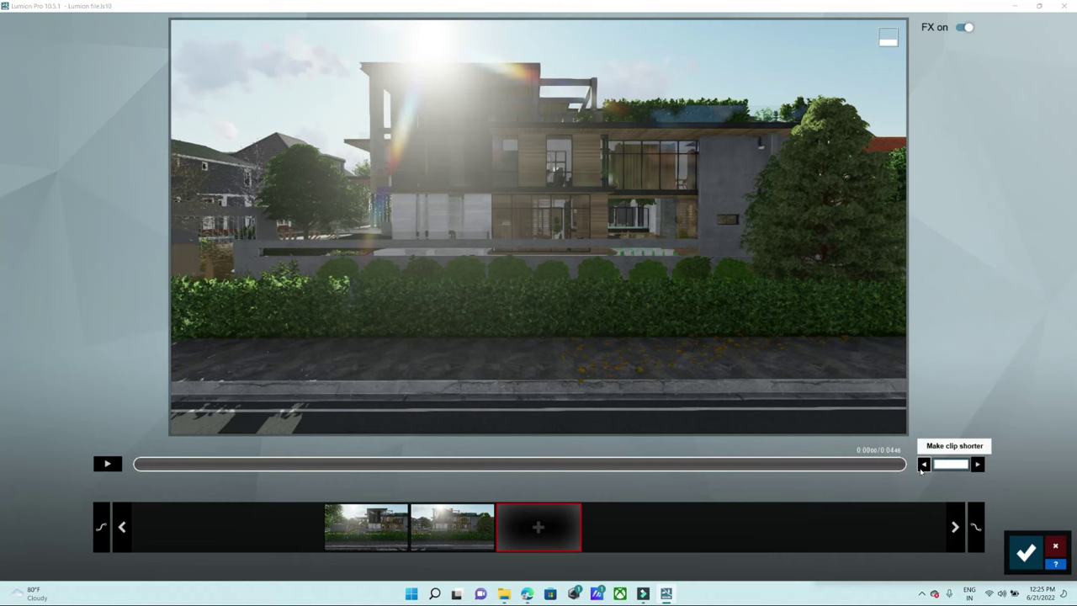
- Make the clip 8.00 s long and save it to the movie
{"action": "type", "text": "8"}
{"action": "key", "text": "Return"}
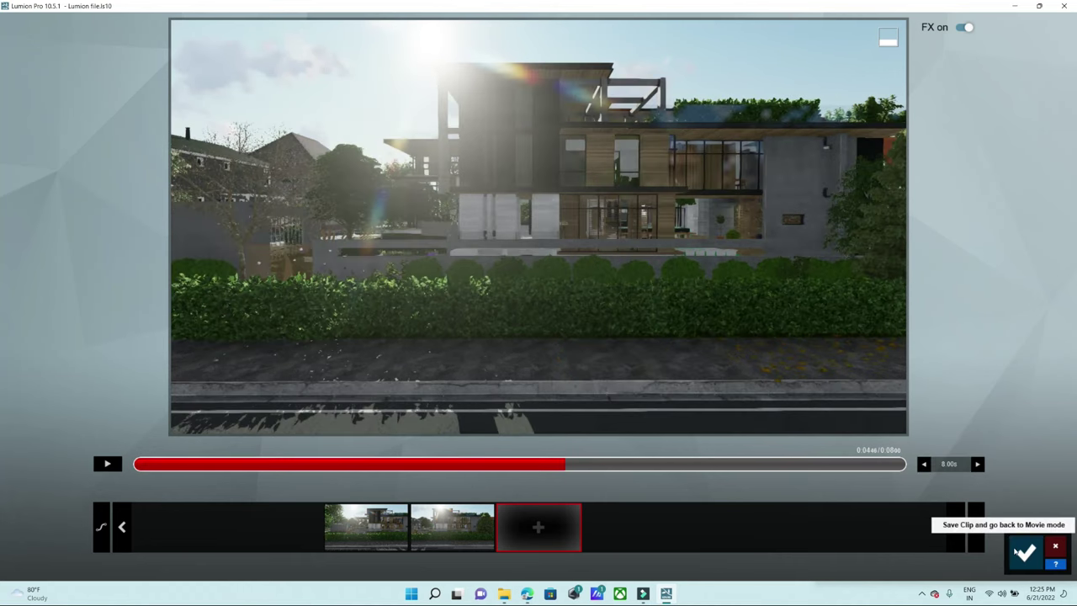
{"action": "left_click", "coordinate": [1025, 552]}
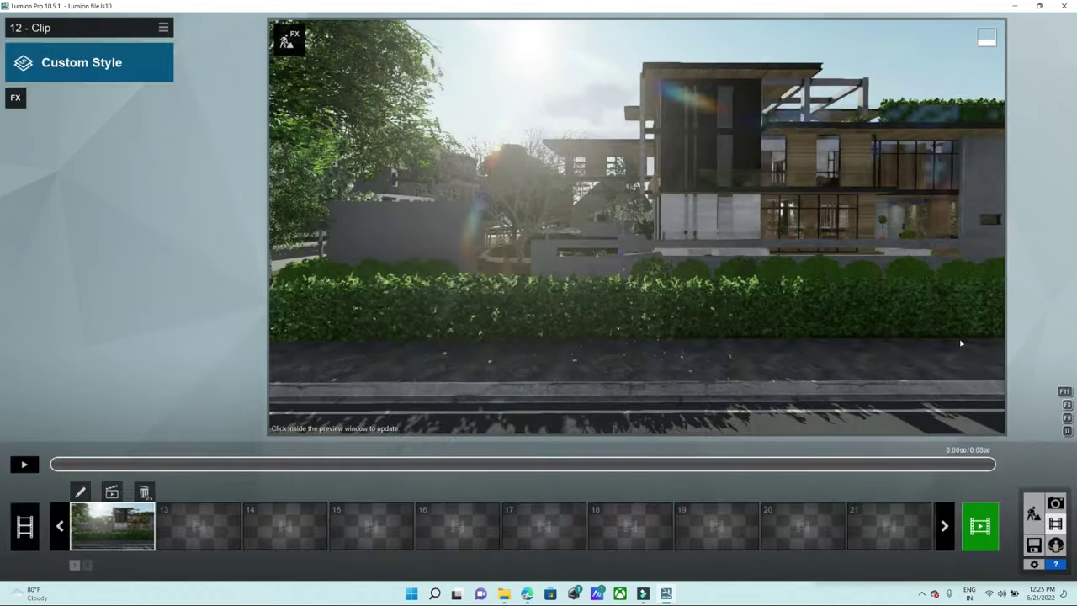
{"action": "left_click", "coordinate": [33, 464]}
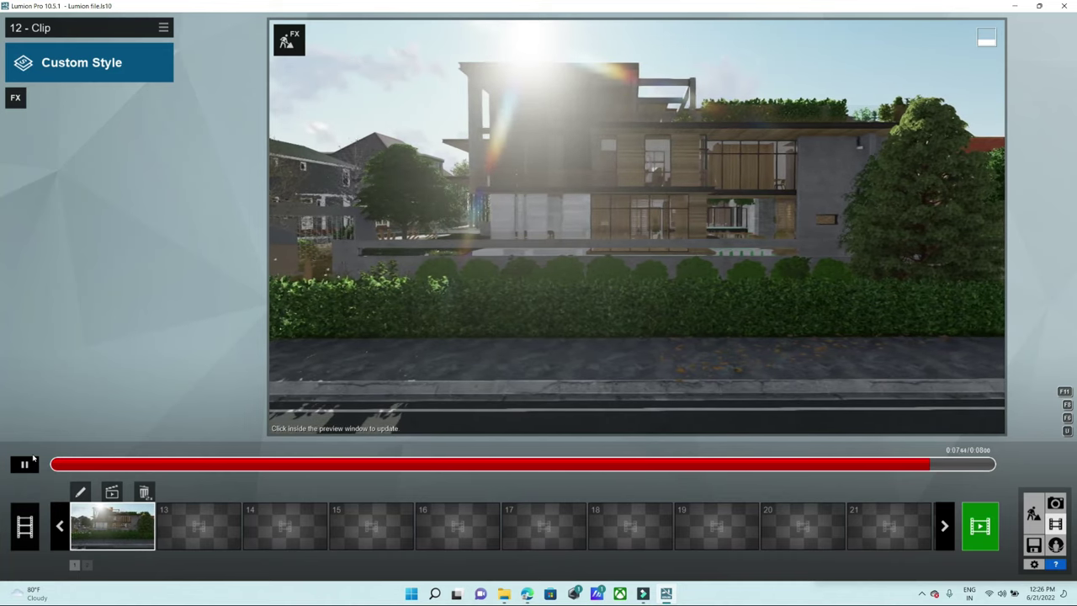
{"action": "left_click", "coordinate": [25, 464]}
{"action": "left_click_drag", "start_coordinate": [181, 454], "coordinate": [44, 473]}
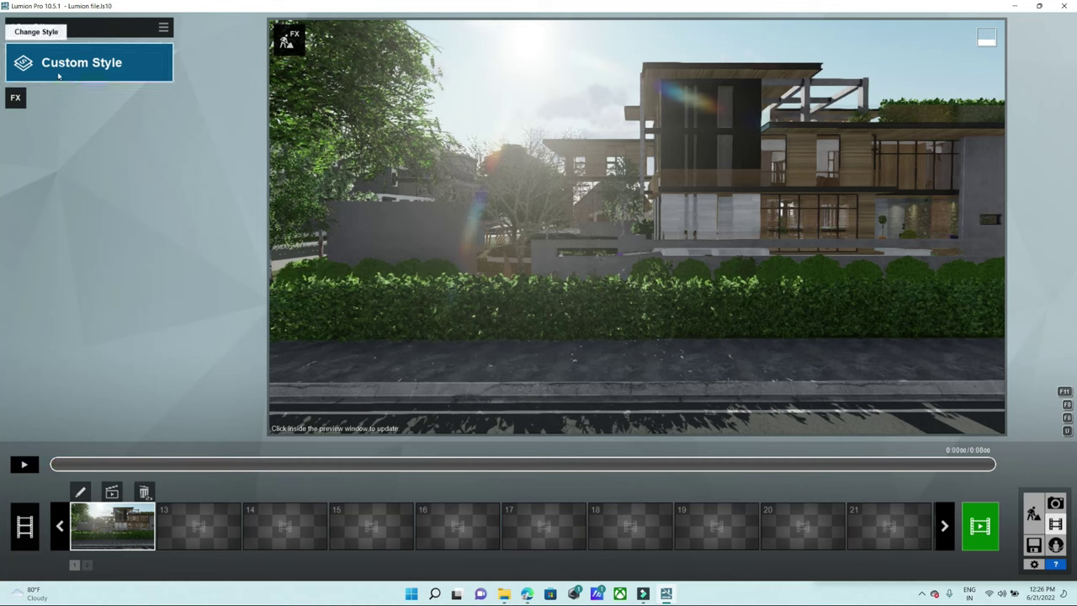
- Give clip 12 the Dawn style, refresh its preview, and bring up the Select Clip Effect library
{"action": "left_click", "coordinate": [28, 65]}
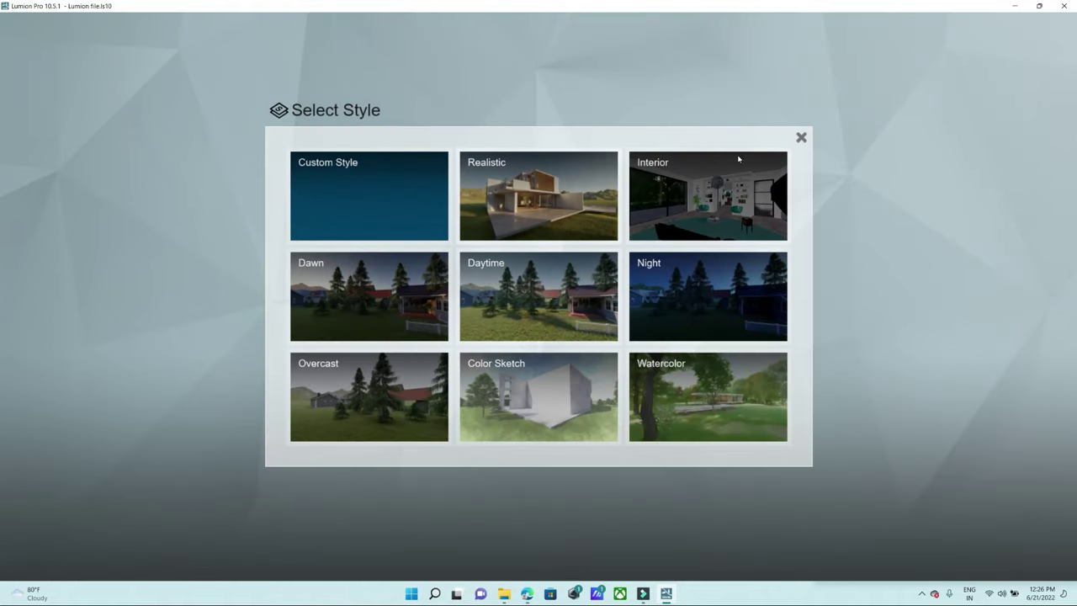
{"action": "left_click", "coordinate": [800, 137]}
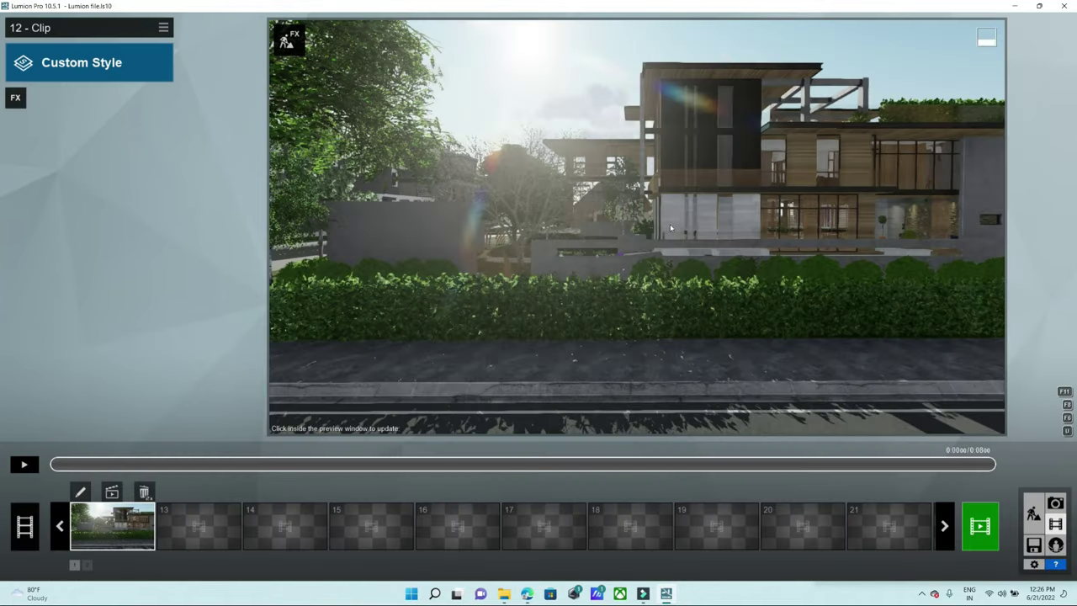
{"action": "left_click", "coordinate": [44, 69]}
{"action": "left_click", "coordinate": [370, 299]}
{"action": "left_click", "coordinate": [618, 275]}
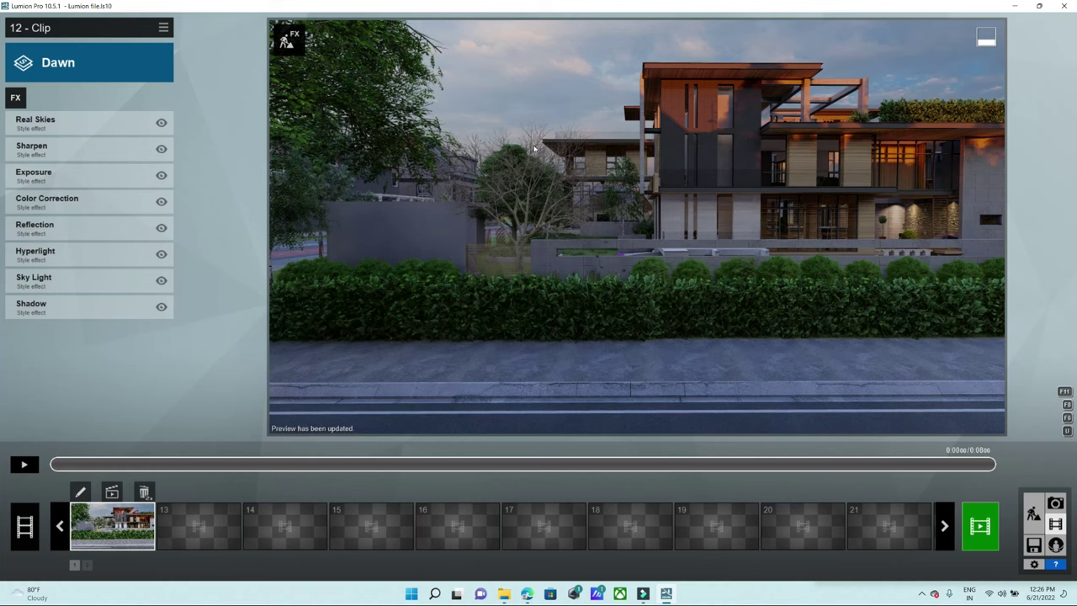
{"action": "left_click", "coordinate": [17, 99]}
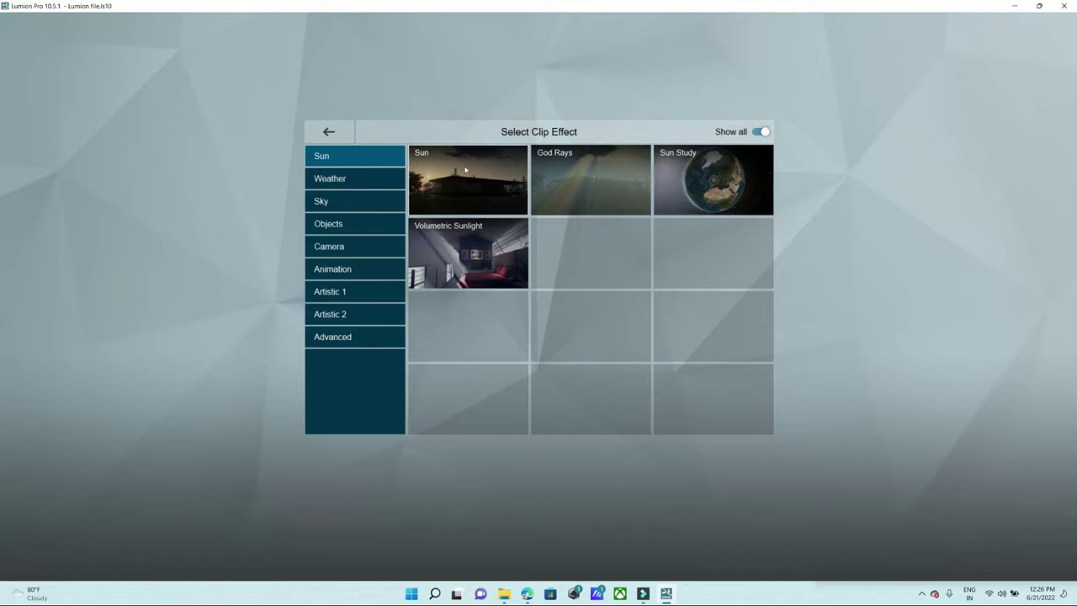
- Add a Sun effect to clip 12 with the sun heading set to 28.7°
{"action": "left_click", "coordinate": [465, 170]}
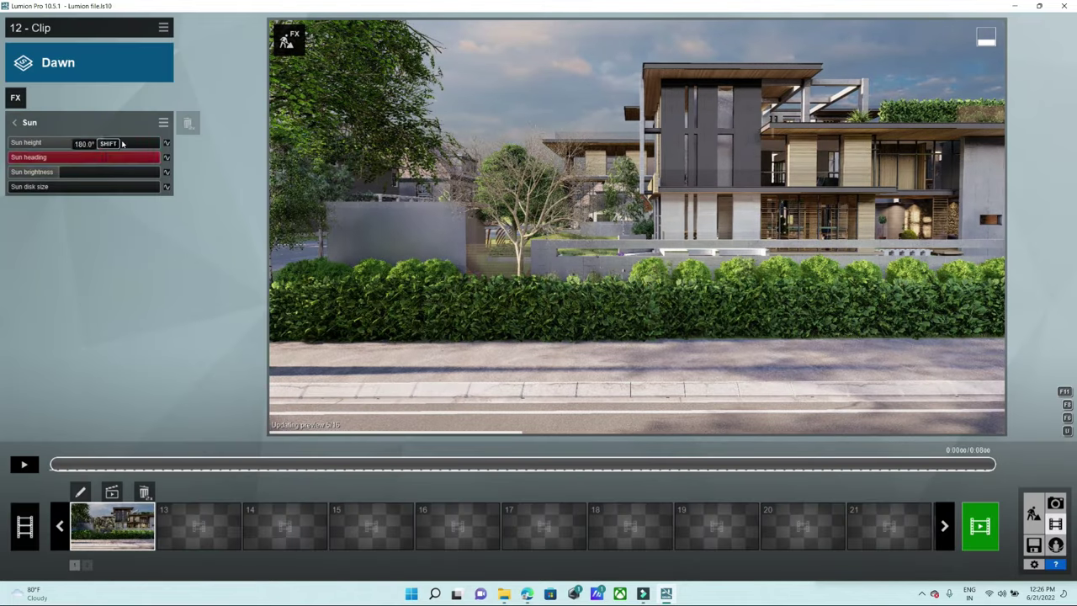
{"action": "mouse_move", "coordinate": [147, 163]}
{"action": "left_mouse_down"}
{"action": "mouse_move", "coordinate": [61, 164]}
{"action": "mouse_move", "coordinate": [95, 148]}
{"action": "mouse_move", "coordinate": [48, 158]}
{"action": "mouse_move", "coordinate": [90, 145]}
{"action": "mouse_move", "coordinate": [15, 175]}
{"action": "left_mouse_up"}
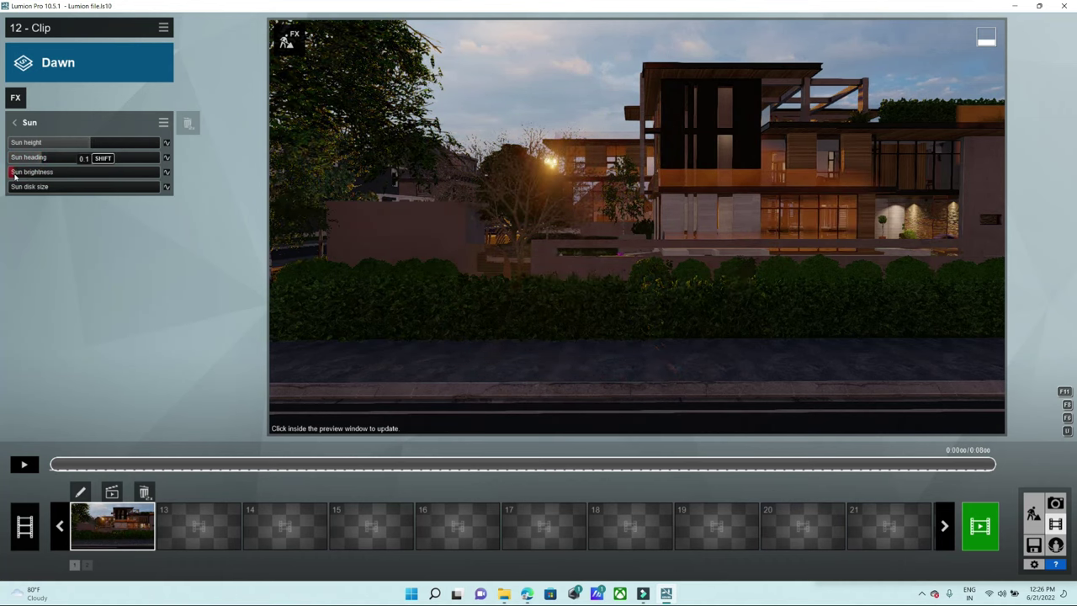
{"action": "left_click", "coordinate": [516, 359]}
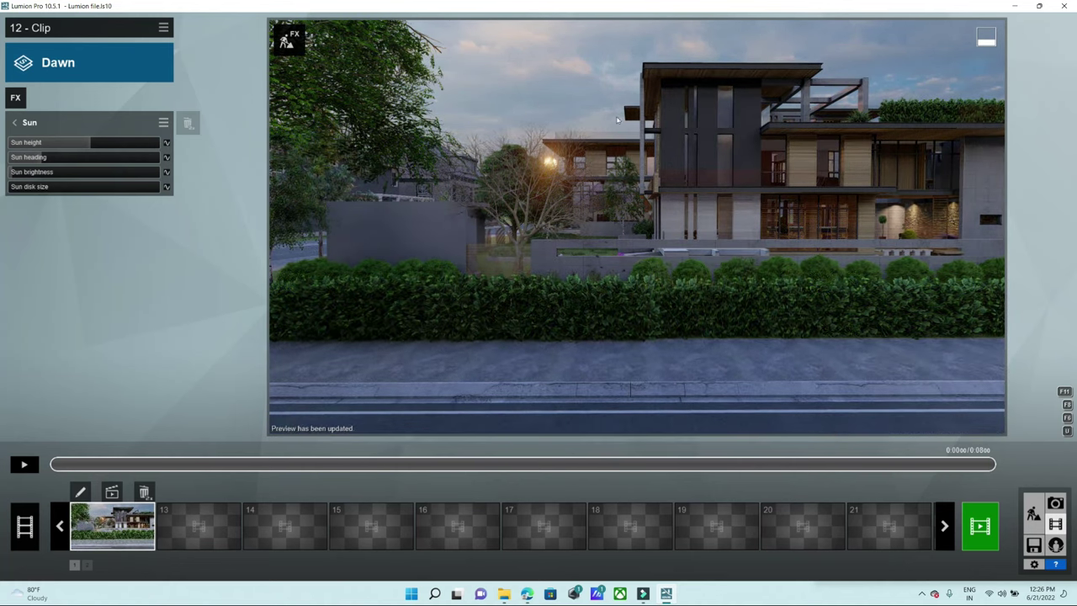
- Switch clip 12's Real Skies effect to a preset from the Sunset tab
{"action": "left_click", "coordinate": [19, 121]}
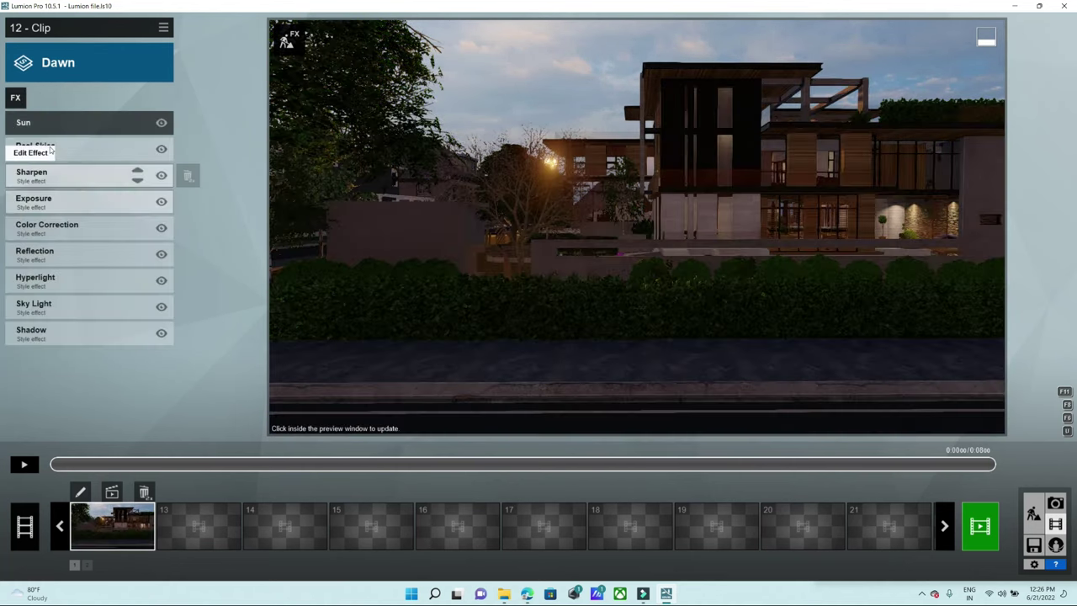
{"action": "left_click", "coordinate": [35, 145]}
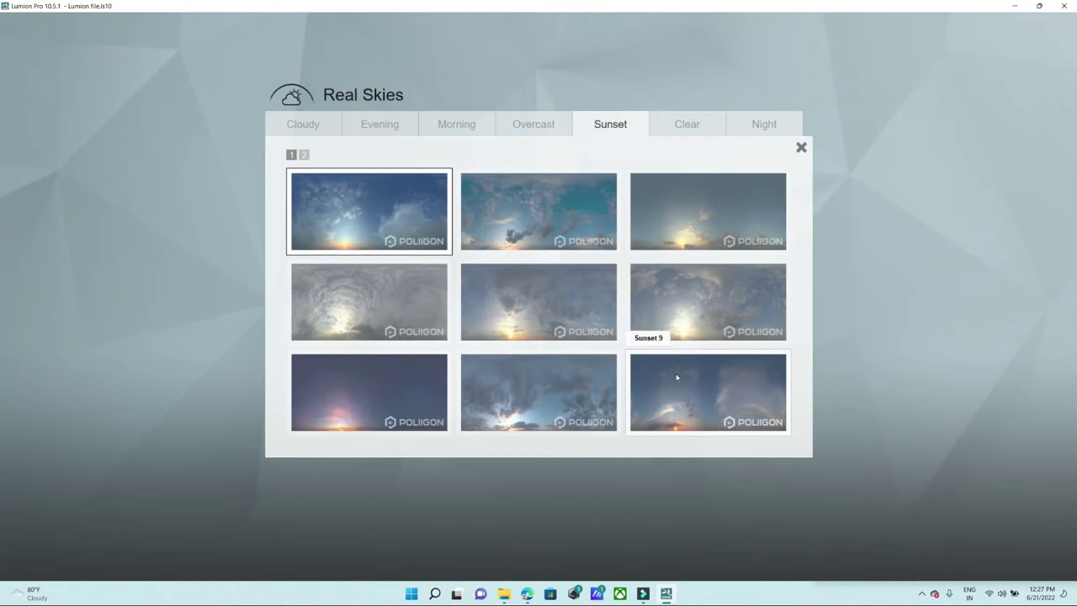
{"action": "left_click", "coordinate": [681, 214]}
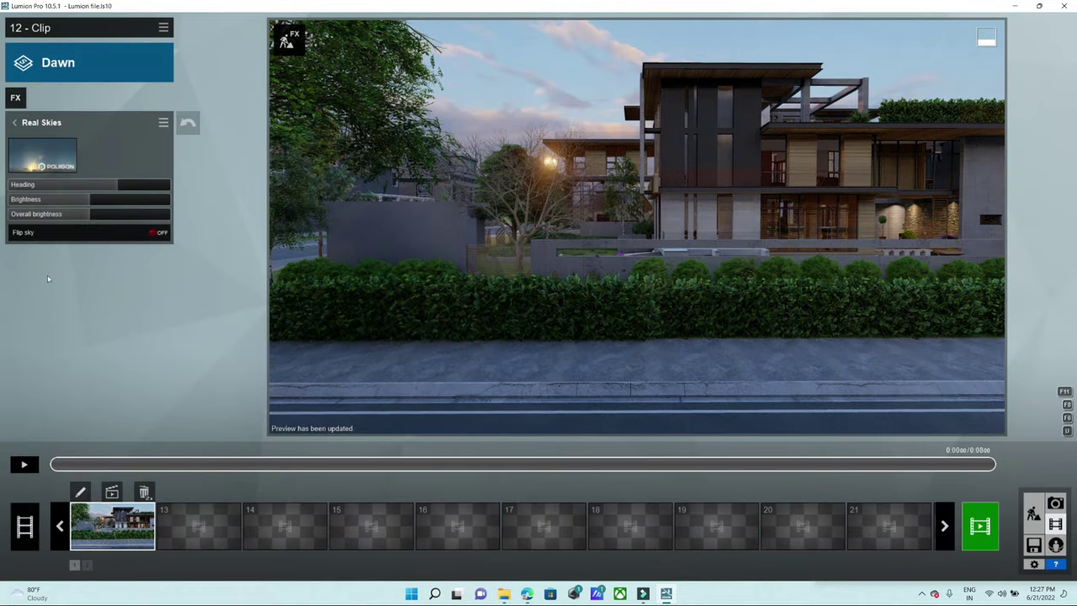
{"action": "left_click", "coordinate": [14, 123]}
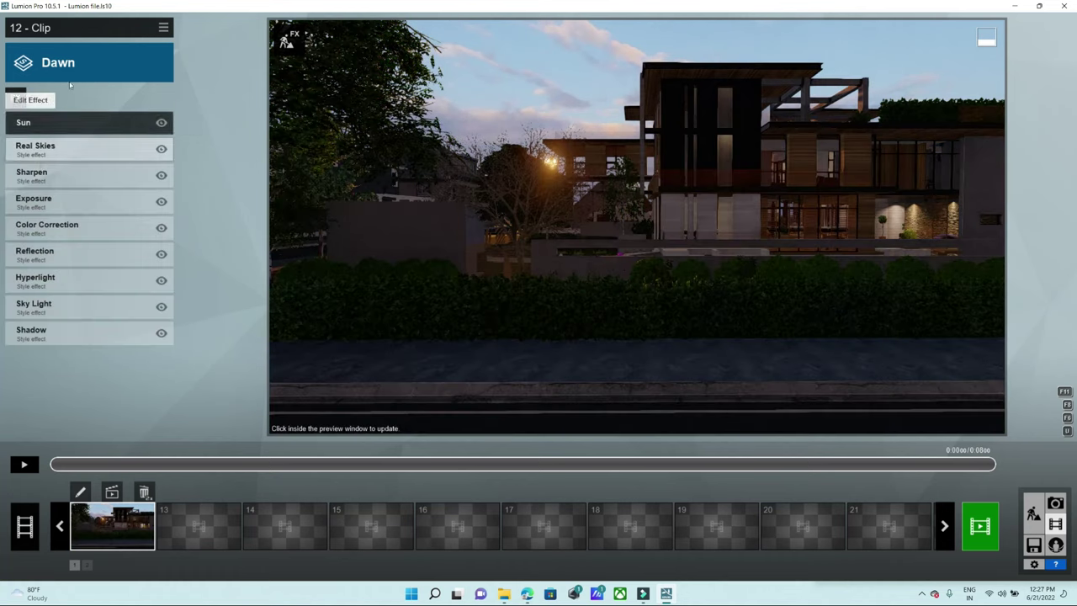
- Check the Color Correction and Shadow effects of clip 12 in the refreshed preview
{"action": "left_click", "coordinate": [76, 225]}
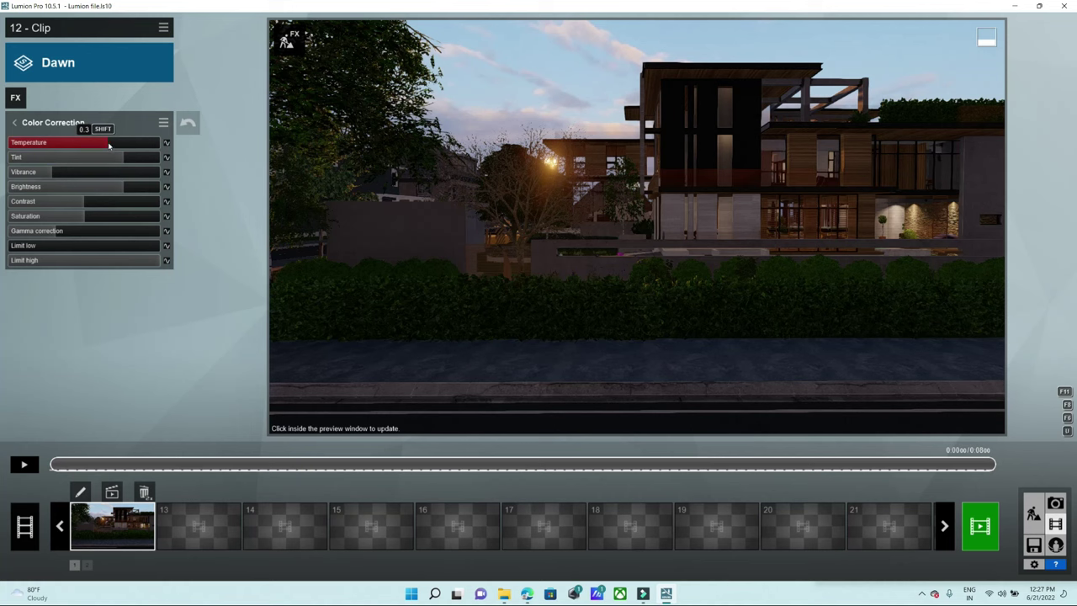
{"action": "left_click", "coordinate": [597, 320]}
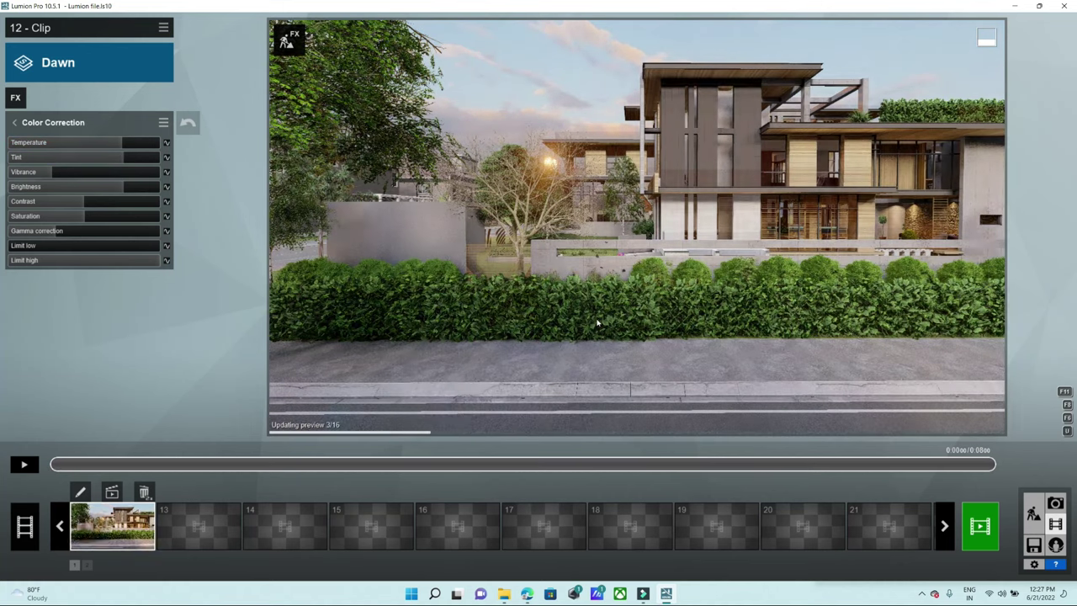
{"action": "left_click", "coordinate": [14, 122]}
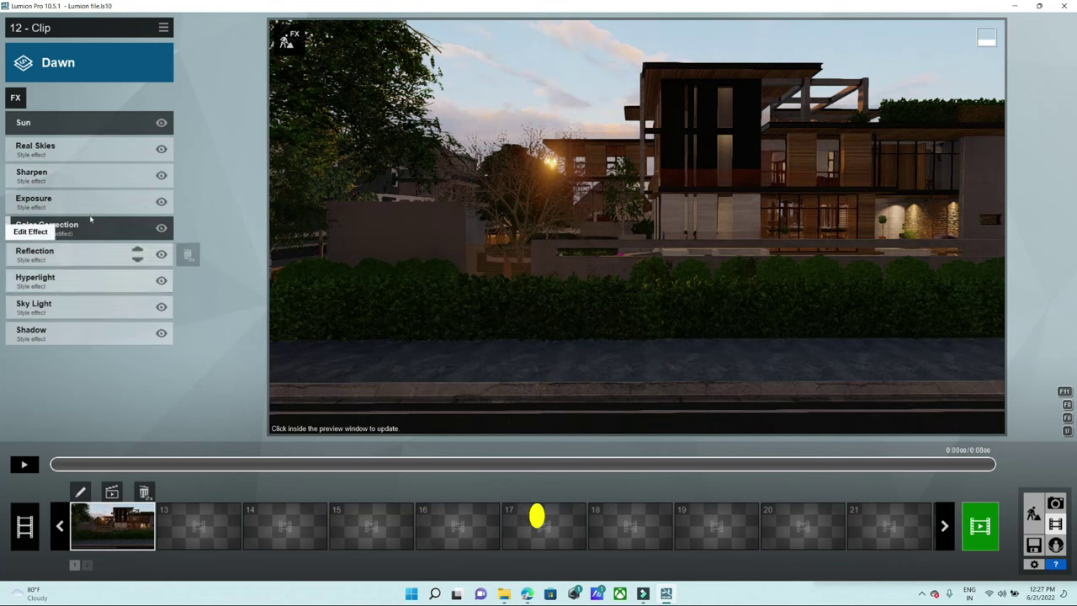
{"action": "left_click", "coordinate": [51, 331]}
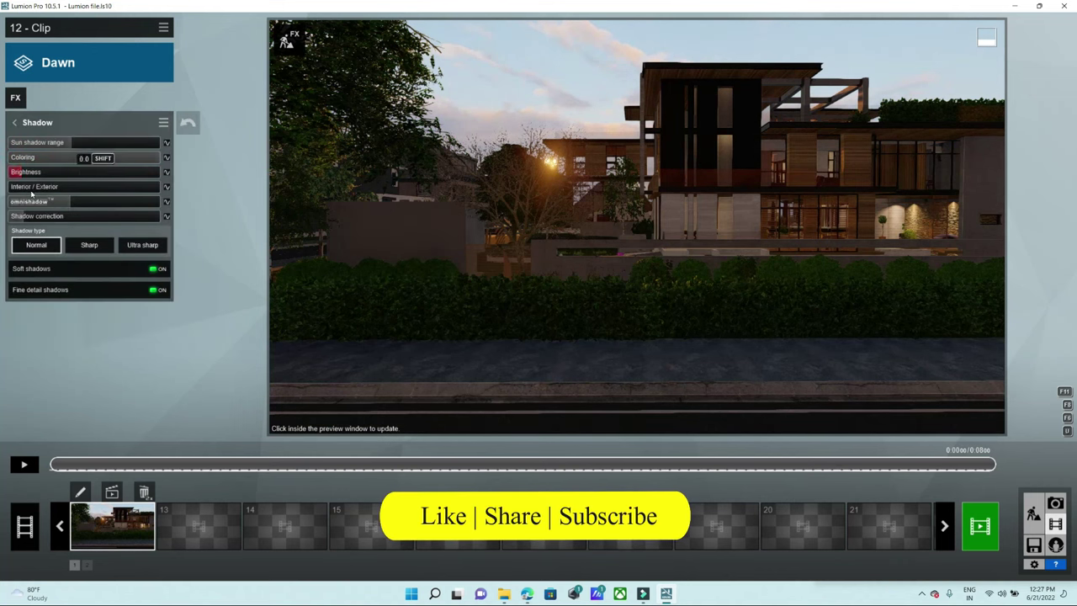
{"action": "left_click", "coordinate": [584, 276]}
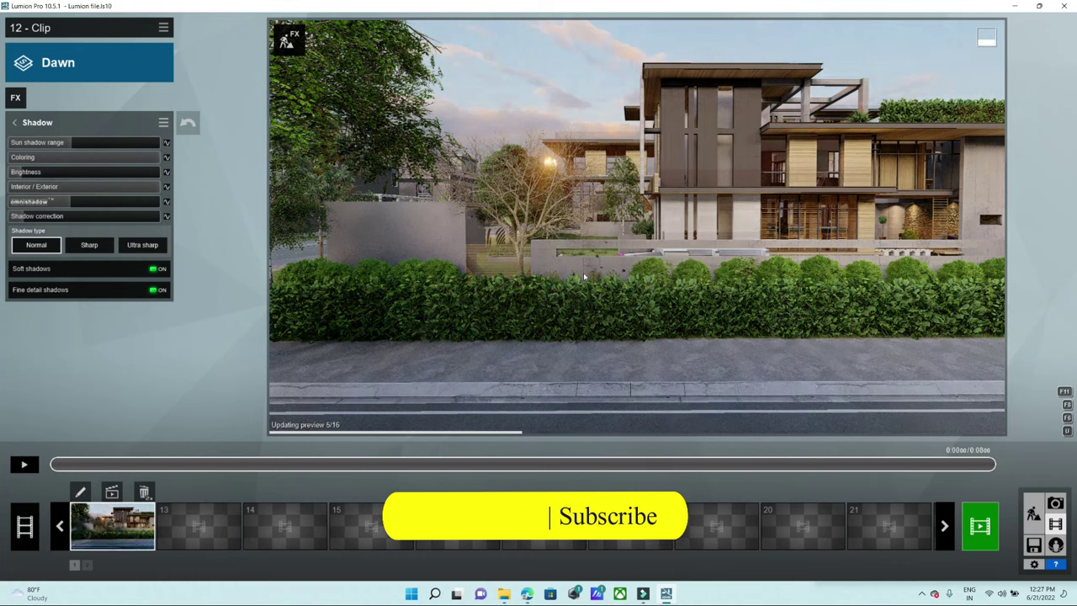
{"action": "left_click", "coordinate": [76, 124]}
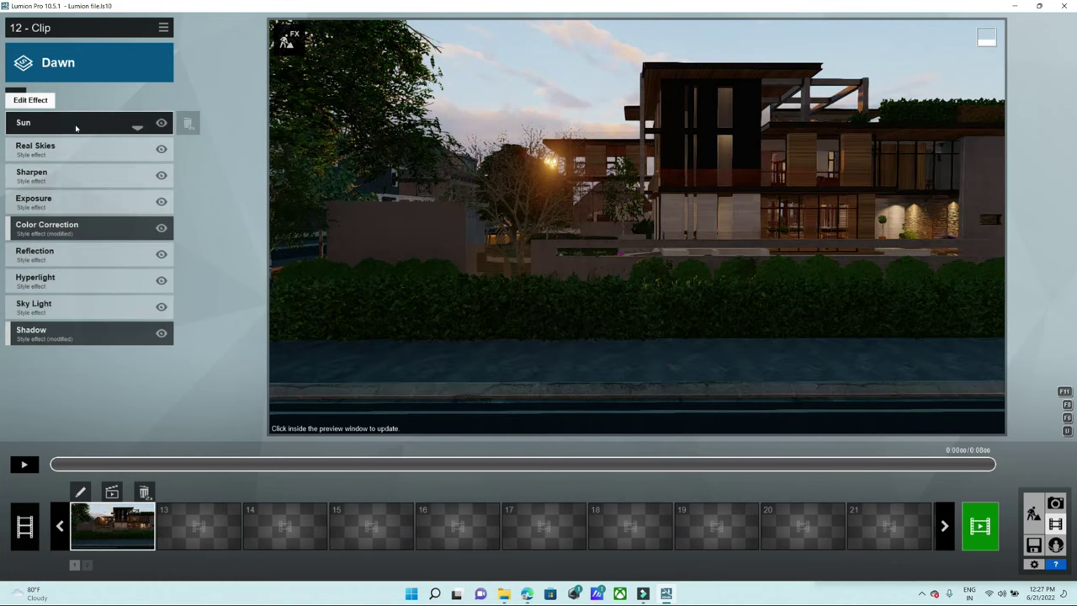
- Choose the Sunset 1 sky in Real Skies and return to the effects list
{"action": "left_click", "coordinate": [78, 148]}
{"action": "left_click", "coordinate": [79, 155]}
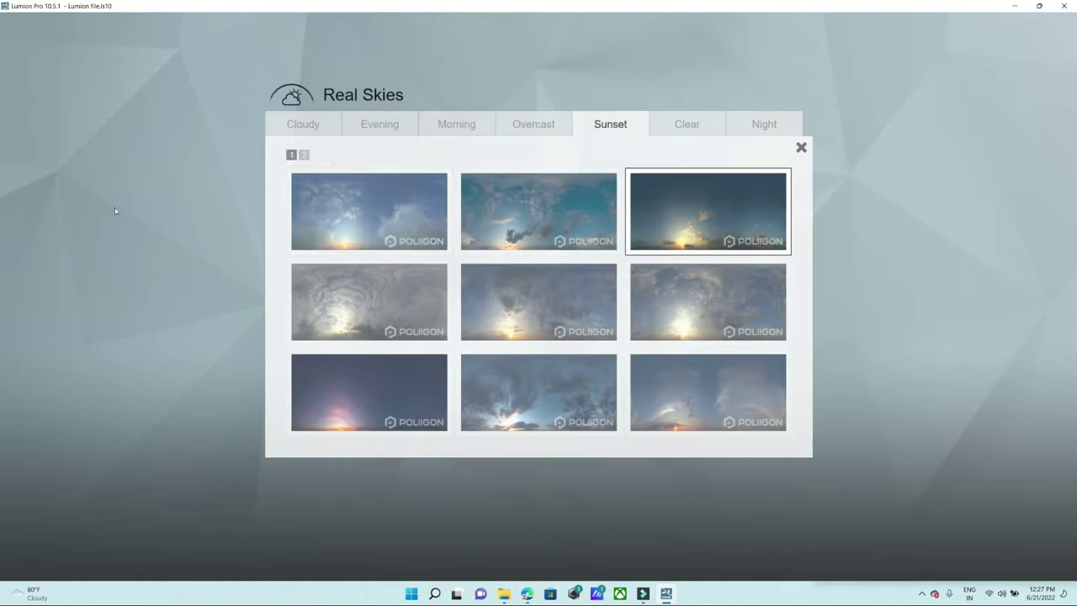
{"action": "left_click", "coordinate": [382, 223]}
{"action": "left_click", "coordinate": [641, 267]}
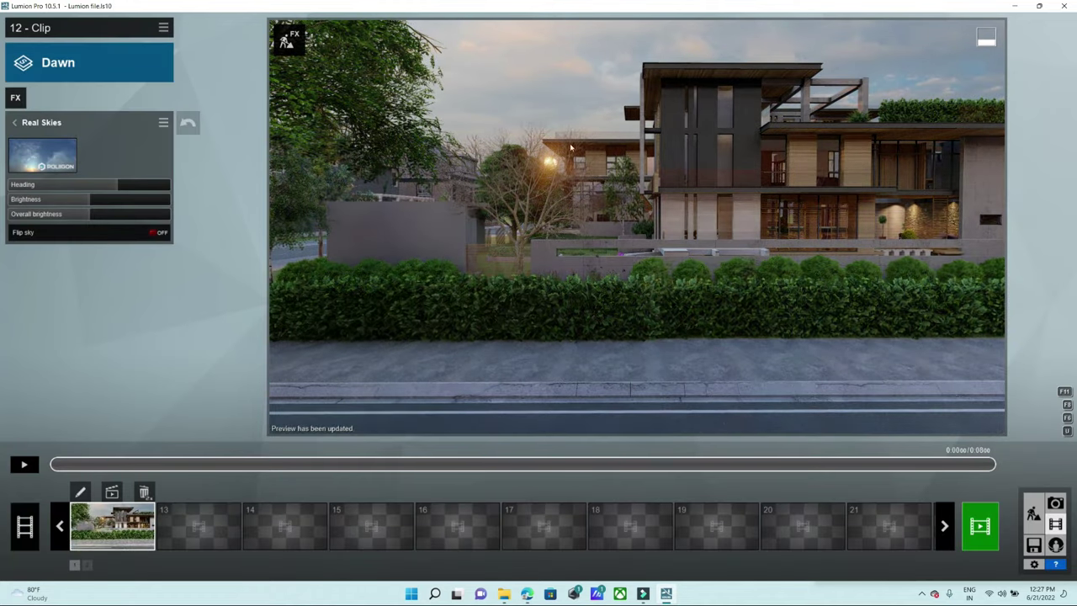
{"action": "left_click", "coordinate": [19, 127]}
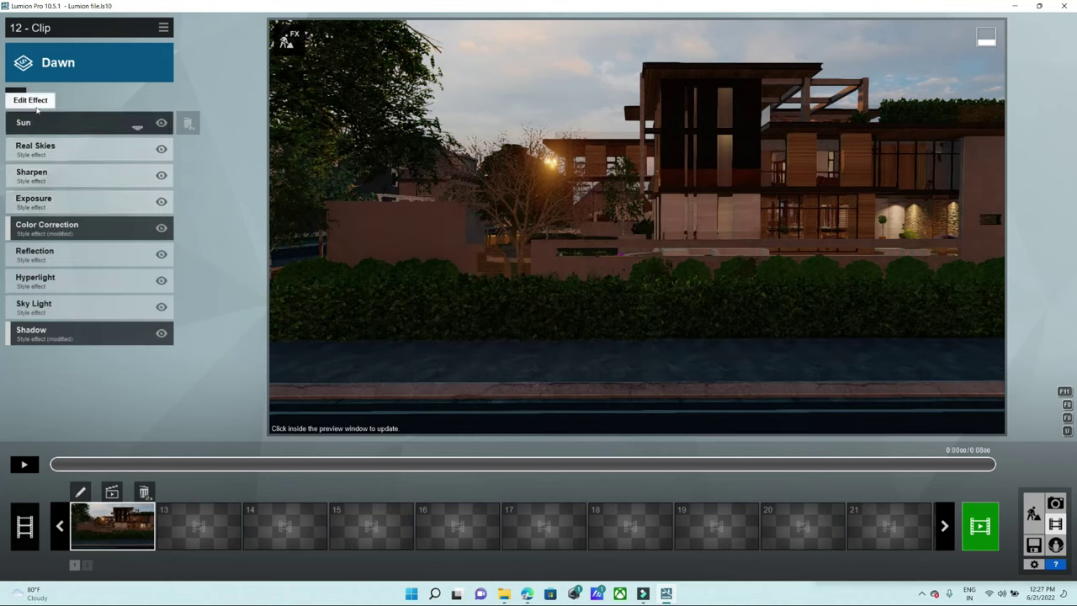
- Raise clip 12's Exposure to 0.7
{"action": "left_click", "coordinate": [25, 199]}
{"action": "left_click", "coordinate": [94, 143]}
{"action": "left_click_drag", "start_coordinate": [97, 143], "coordinate": [111, 145]}
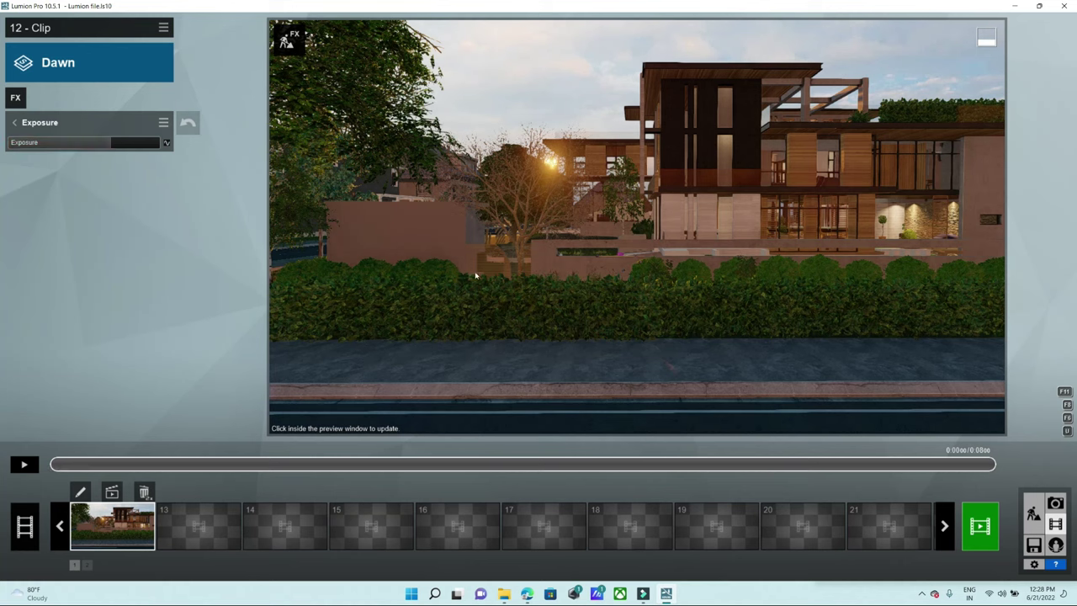
{"action": "left_click", "coordinate": [108, 144]}
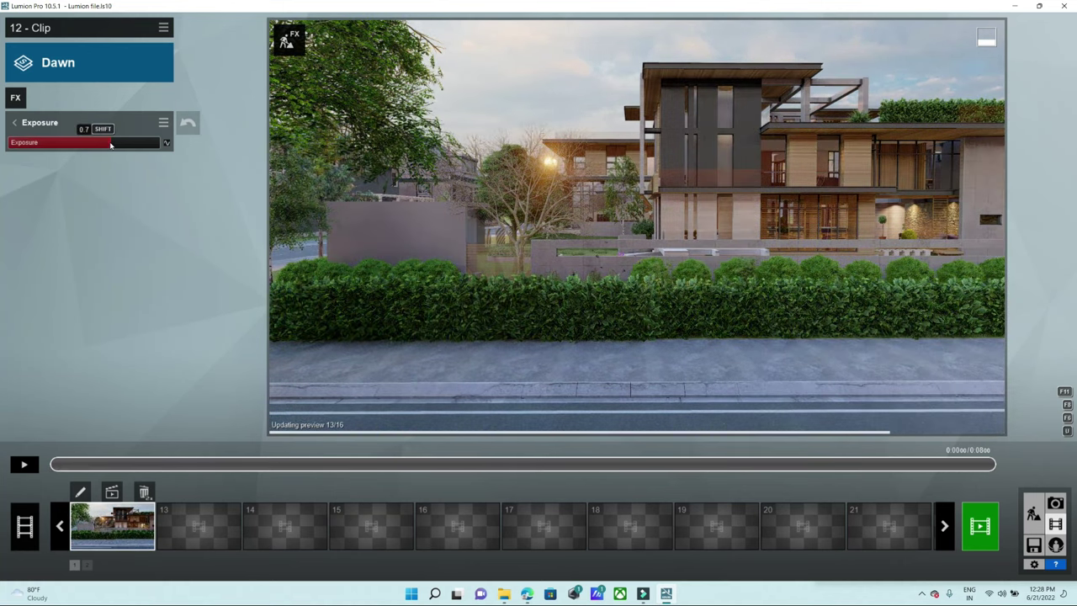
{"action": "left_click", "coordinate": [441, 230]}
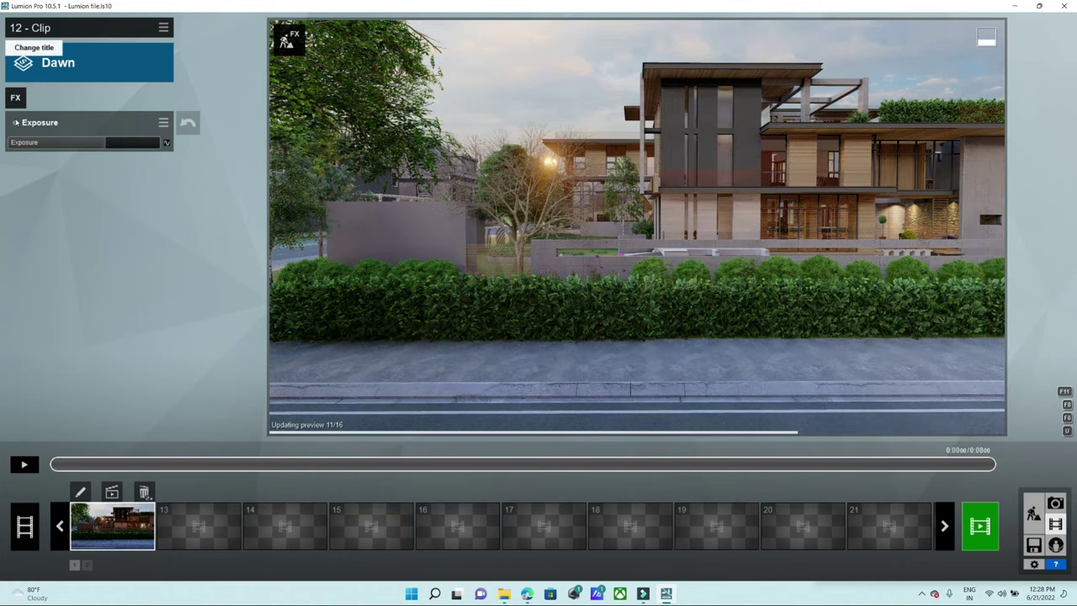
{"action": "left_click", "coordinate": [39, 122]}
{"action": "mouse_move", "coordinate": [71, 227]}
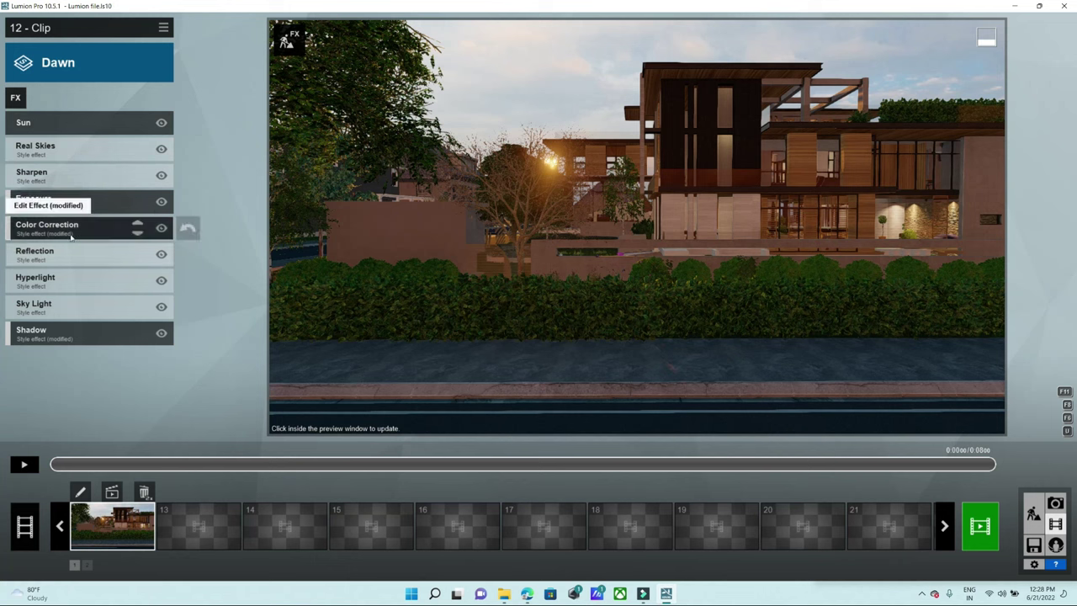
- Set Color Correction contrast to 0.5 and saturation to 1.1
{"action": "left_click", "coordinate": [137, 227]}
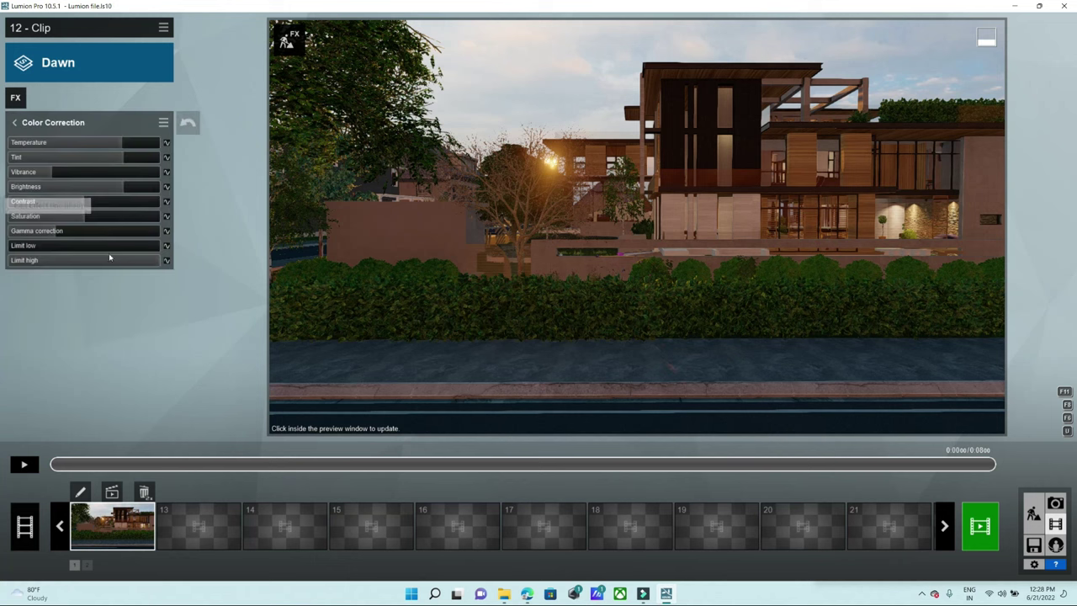
{"action": "left_click", "coordinate": [103, 206]}
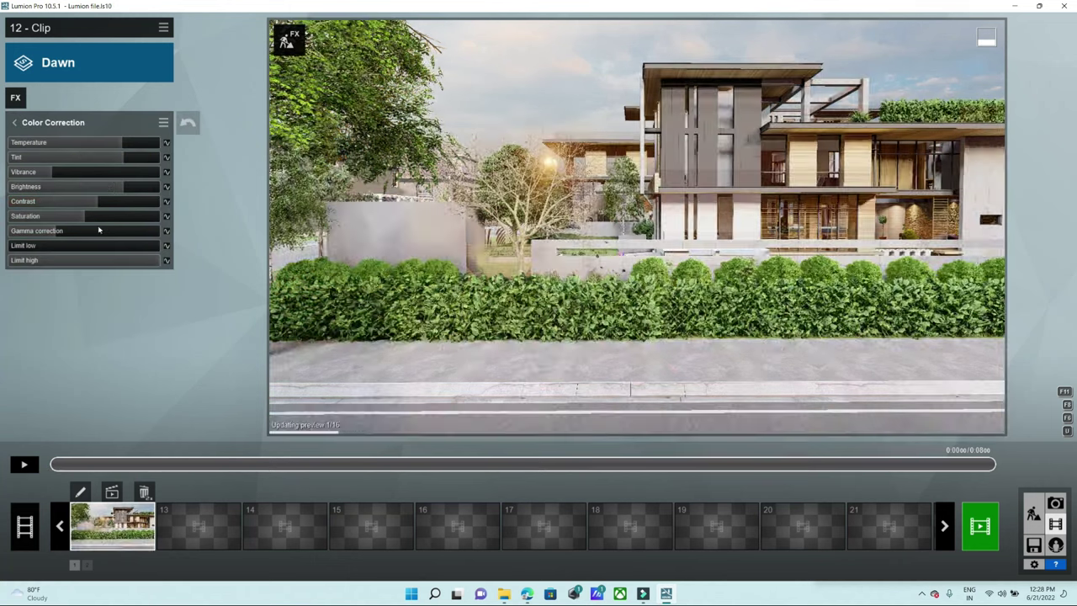
{"action": "left_click_drag", "start_coordinate": [92, 220], "coordinate": [100, 220]}
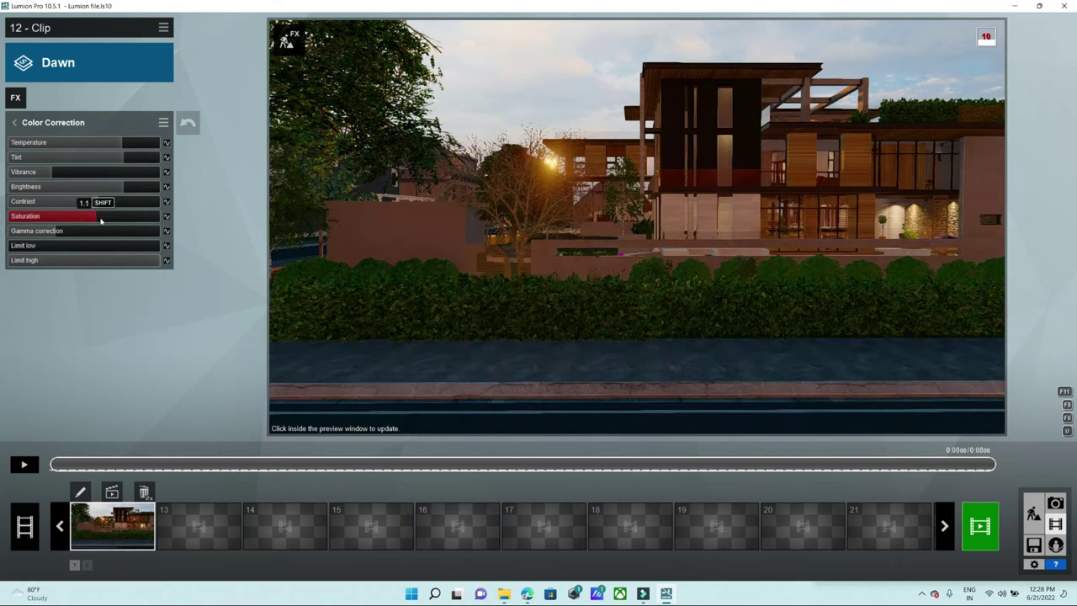
{"action": "left_click", "coordinate": [620, 283]}
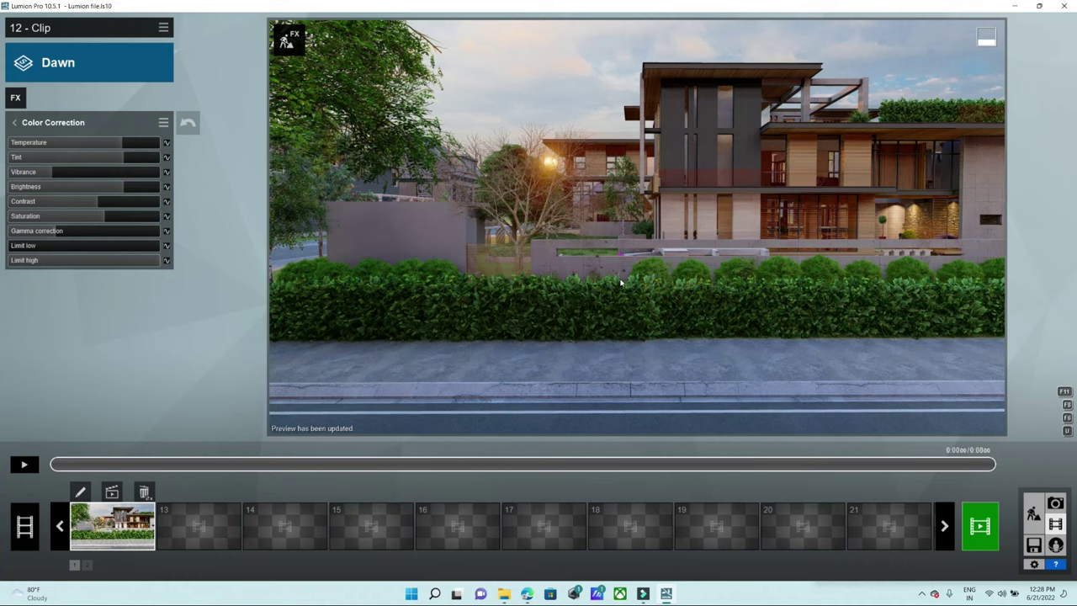
{"action": "left_click", "coordinate": [15, 123]}
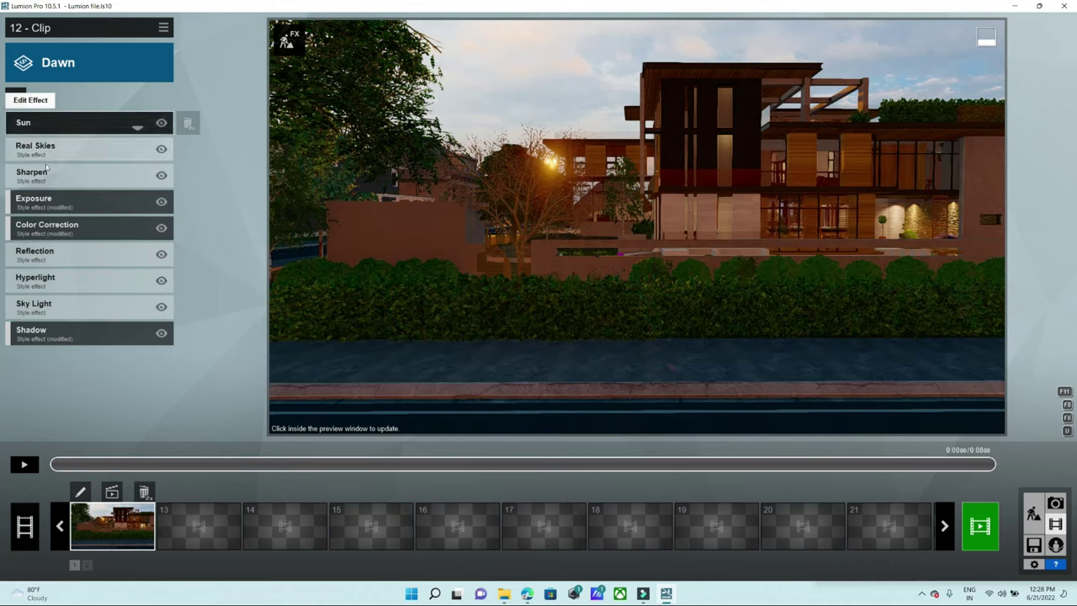
- Raise the Sun effect's sun height to 11.3°
{"action": "left_click", "coordinate": [27, 120]}
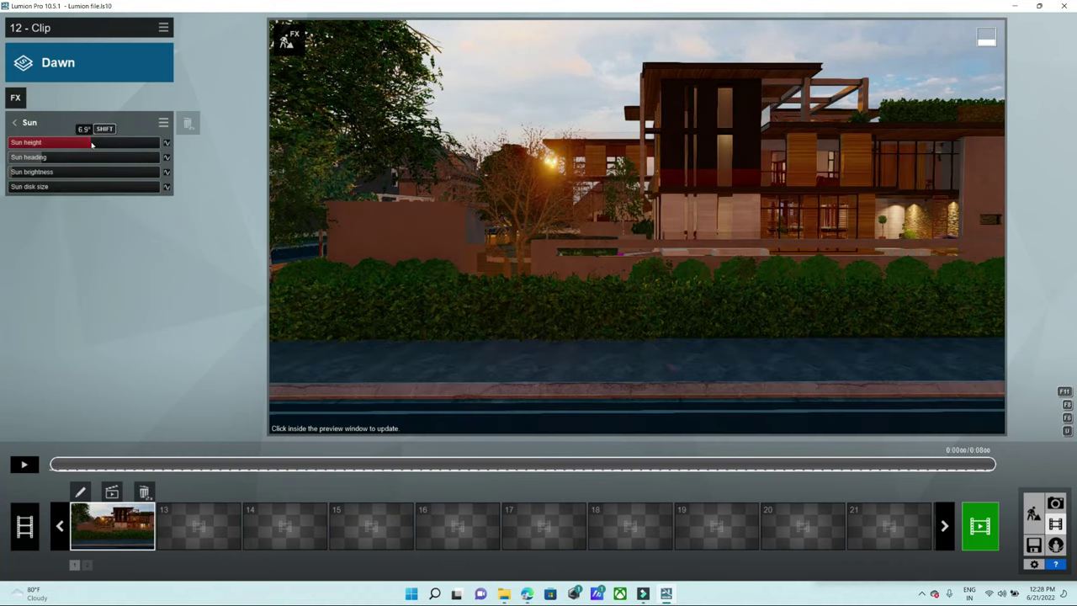
{"action": "left_click_drag", "start_coordinate": [92, 145], "coordinate": [92, 145]}
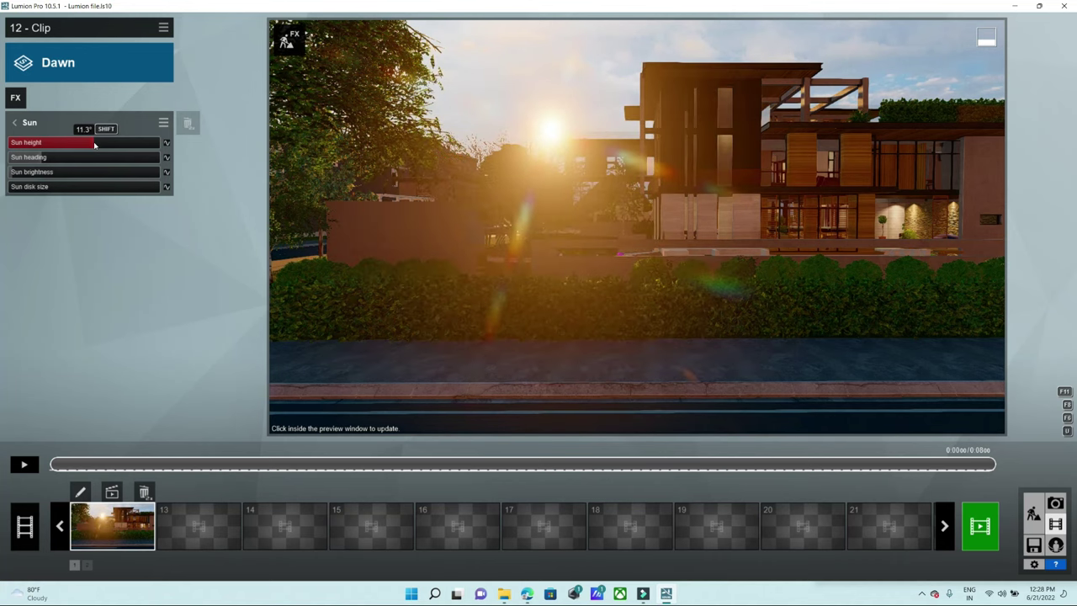
{"action": "left_click", "coordinate": [551, 285]}
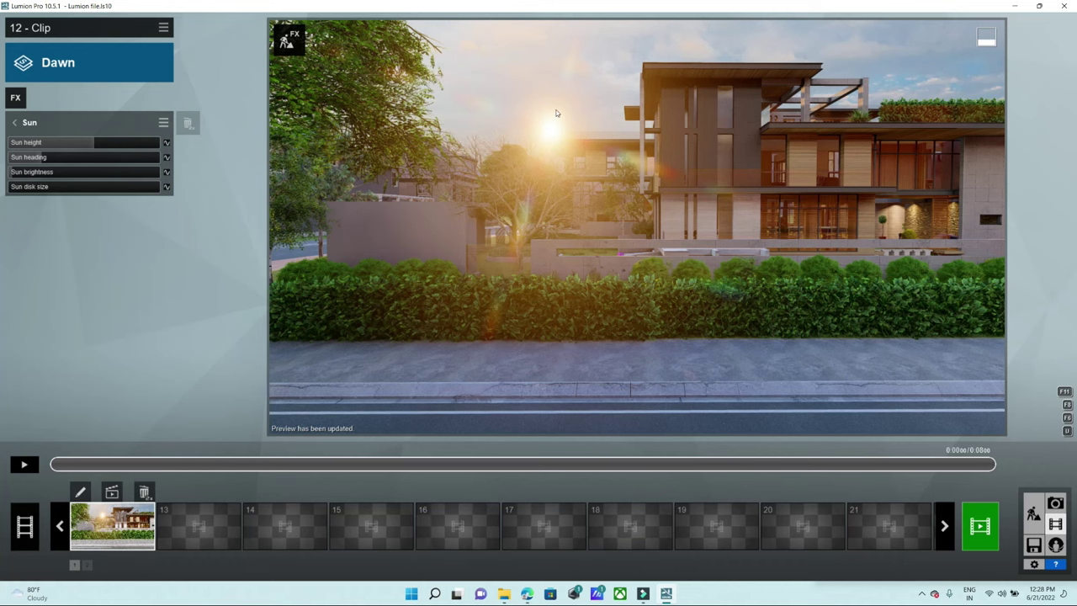
{"action": "left_click", "coordinate": [23, 123]}
- Add a Lens Flare effect to clip 12 from the effects catalogue
{"action": "left_click", "coordinate": [15, 94]}
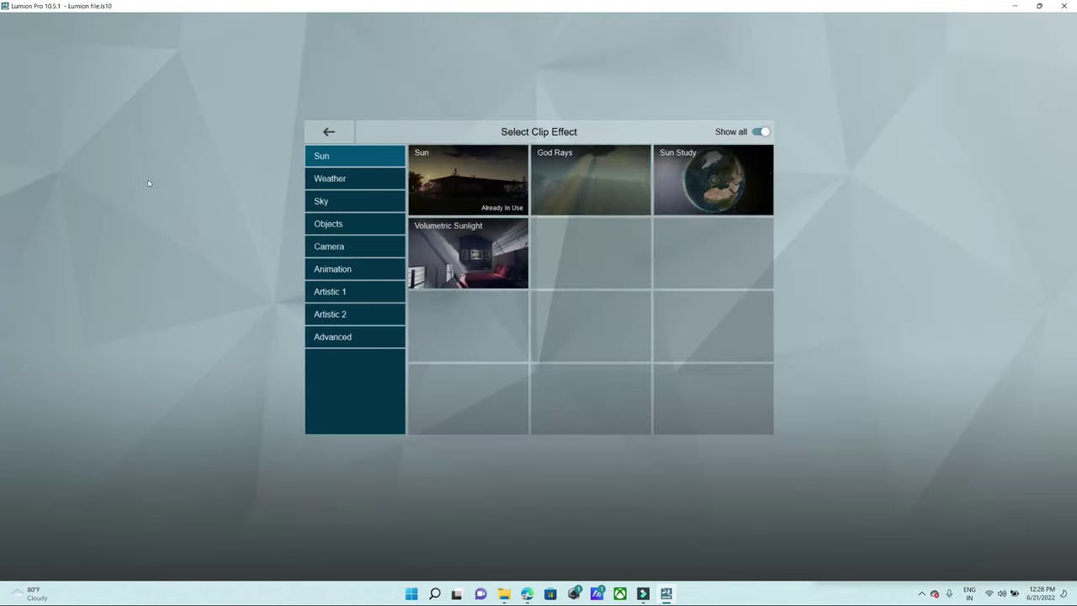
{"action": "left_click", "coordinate": [345, 267]}
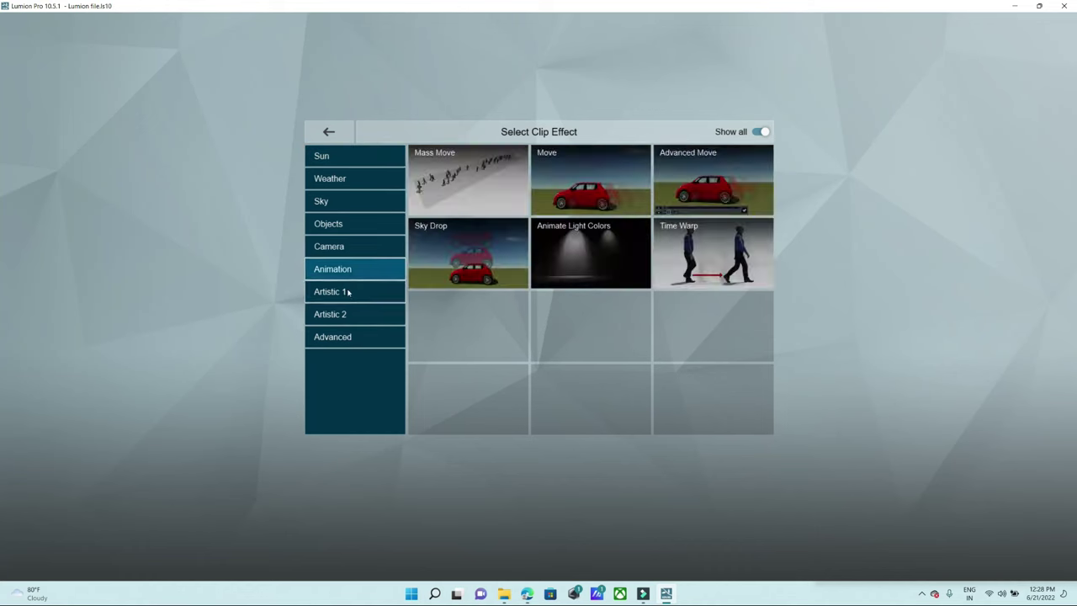
{"action": "left_click", "coordinate": [349, 291]}
{"action": "left_click", "coordinate": [352, 314]}
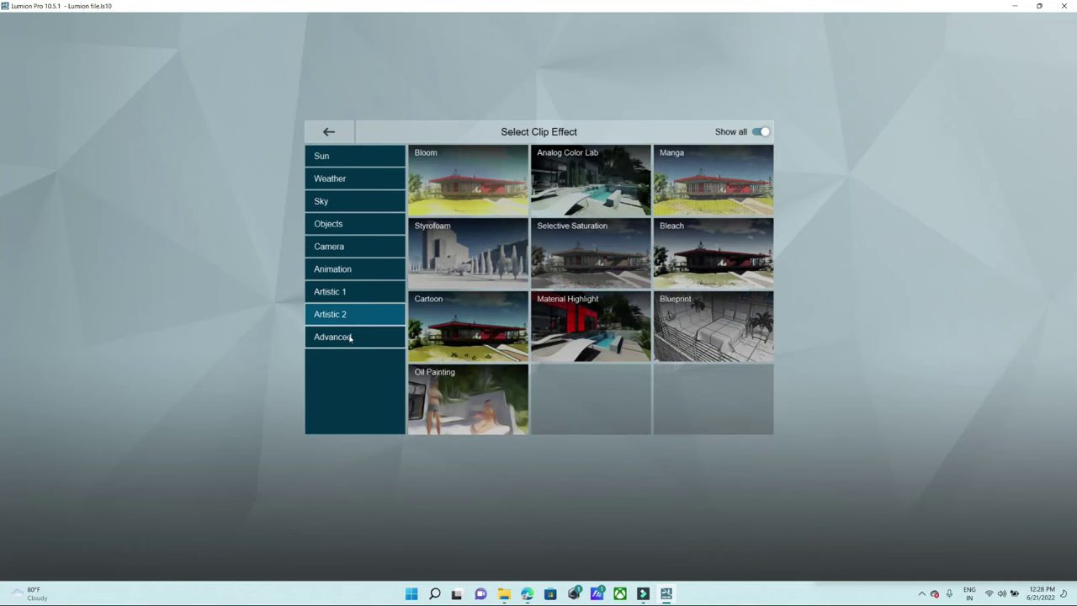
{"action": "left_click", "coordinate": [350, 337]}
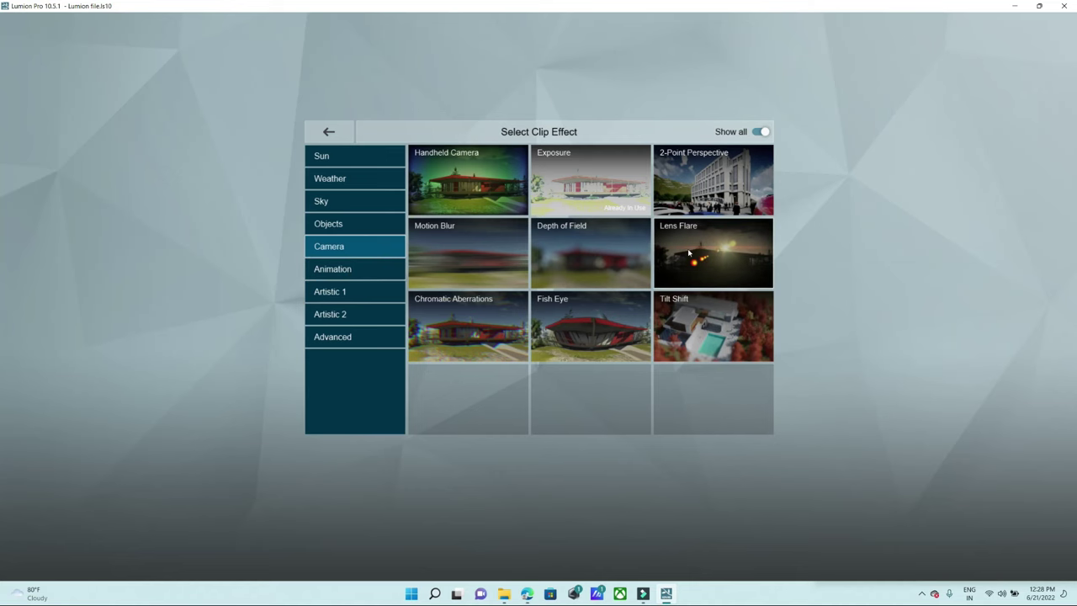
{"action": "left_click", "coordinate": [697, 287]}
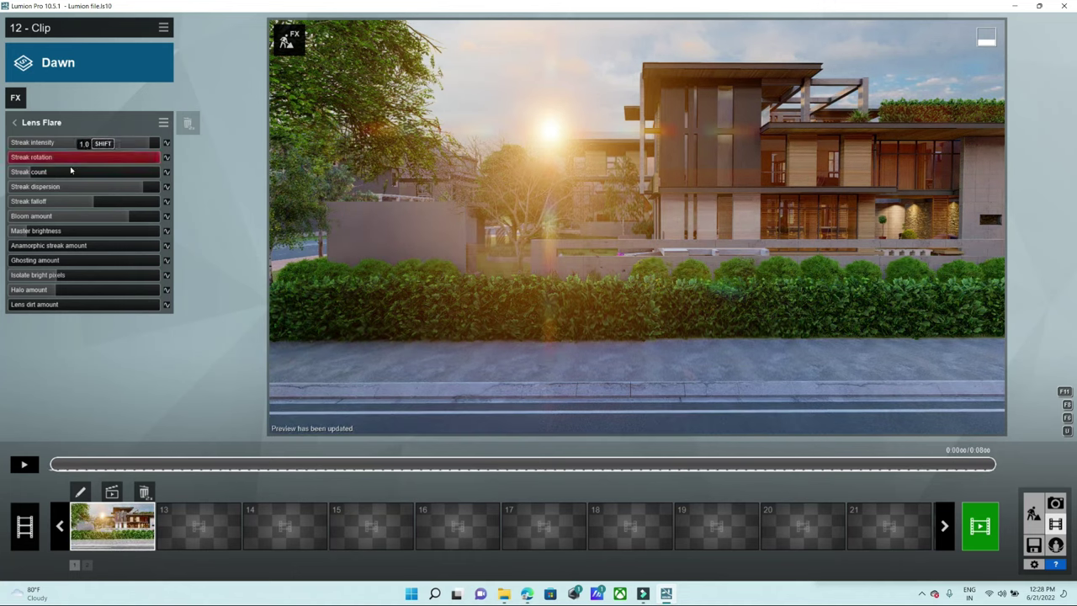
- Set lens flare streak rotation 0.9, streak count 5, dispersion 0.4, and weaken the bloom
{"action": "left_click_drag", "start_coordinate": [156, 160], "coordinate": [150, 162]}
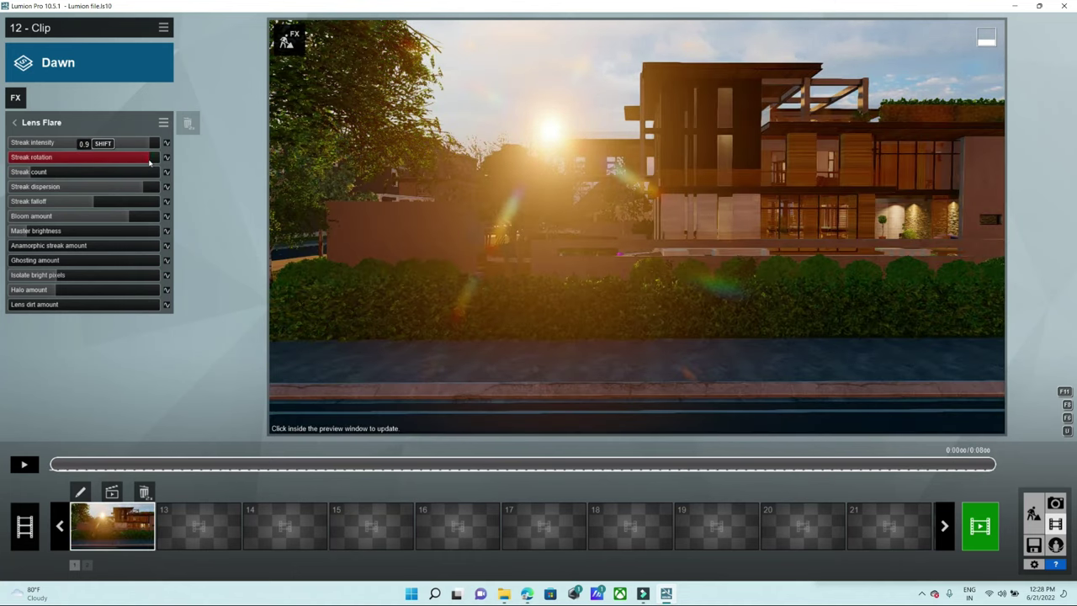
{"action": "left_click_drag", "start_coordinate": [35, 174], "coordinate": [38, 174], "text": "shift"}
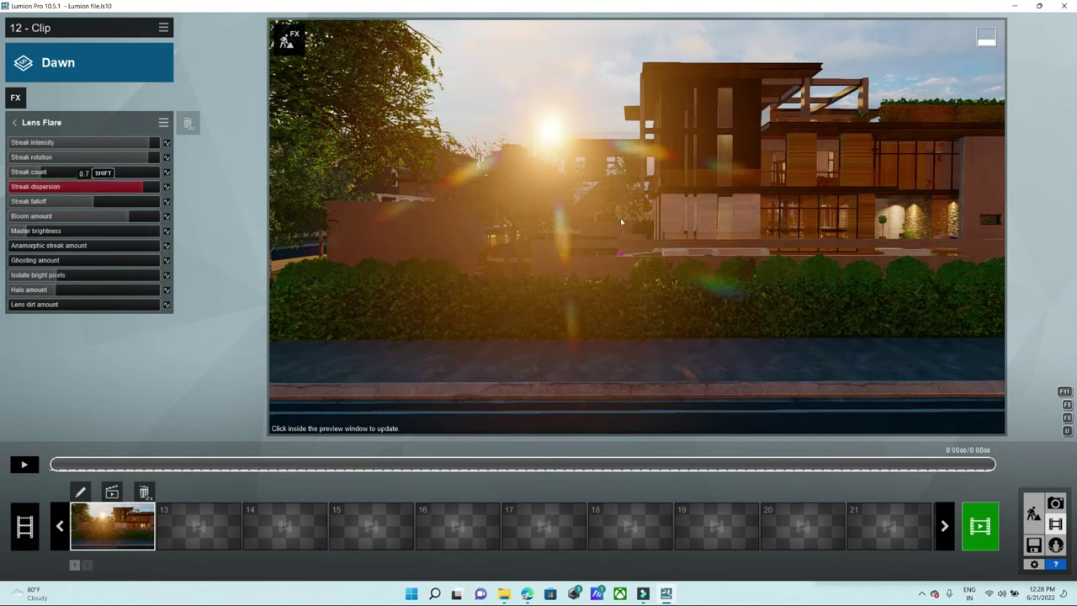
{"action": "left_click", "coordinate": [621, 221]}
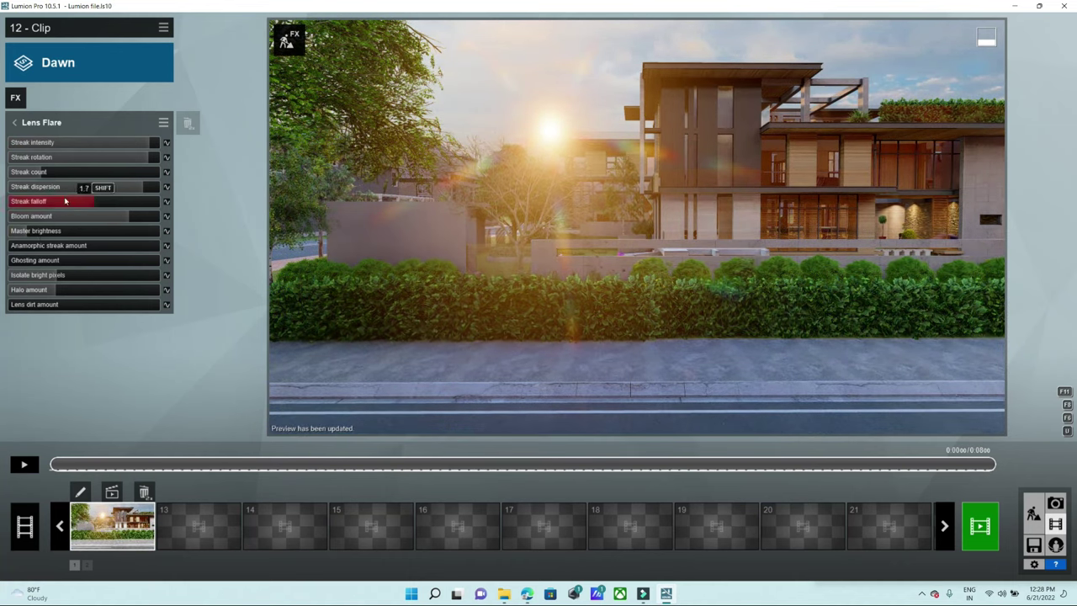
{"action": "left_click_drag", "start_coordinate": [128, 220], "coordinate": [80, 222], "text": "shift"}
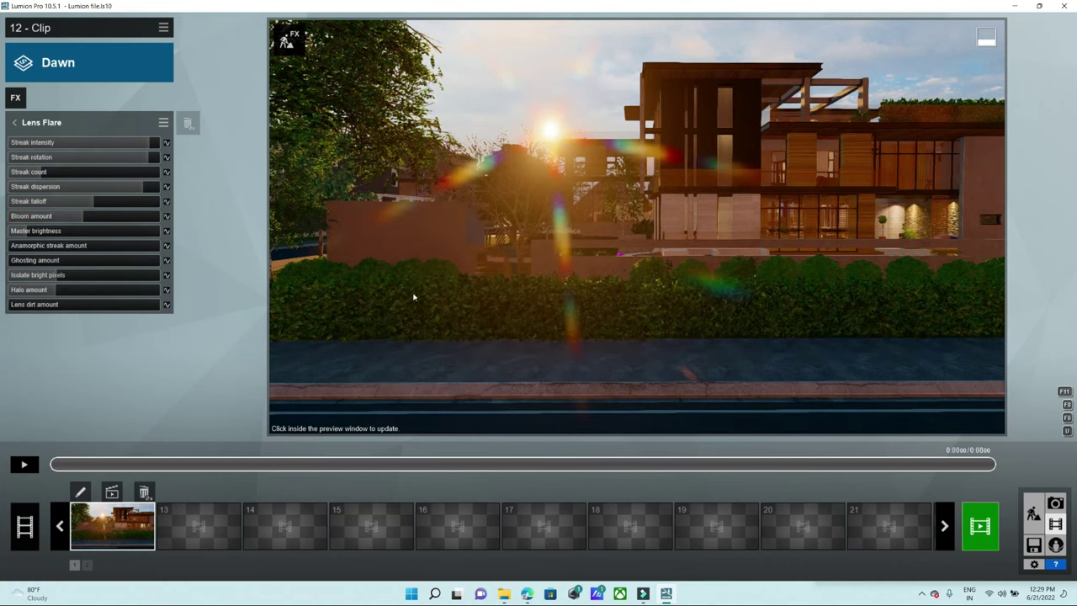
{"action": "left_click", "coordinate": [413, 296]}
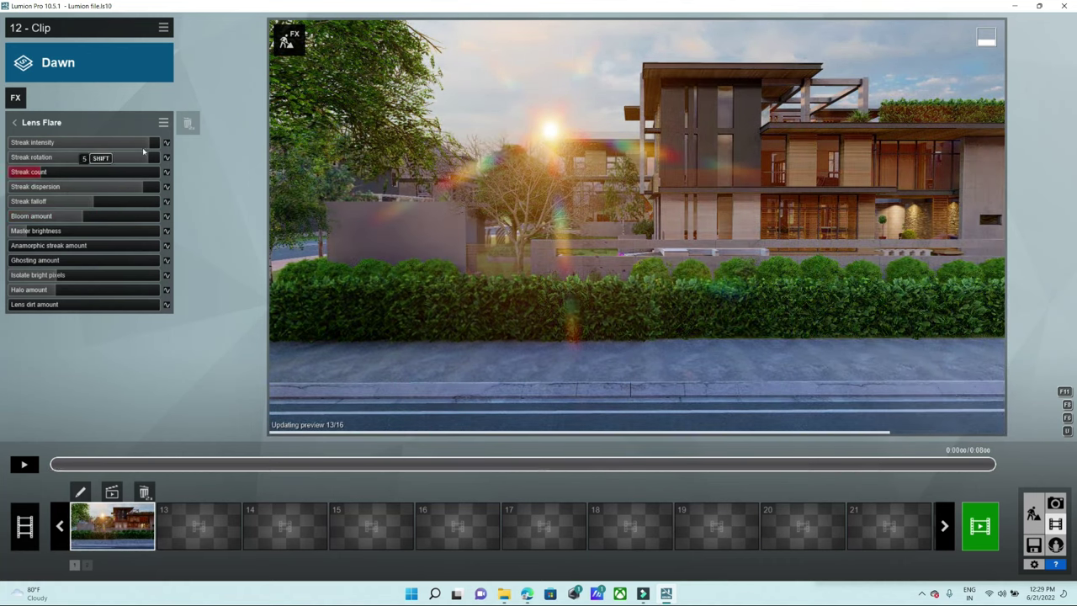
{"action": "left_click_drag", "start_coordinate": [142, 188], "coordinate": [134, 192], "text": "shift"}
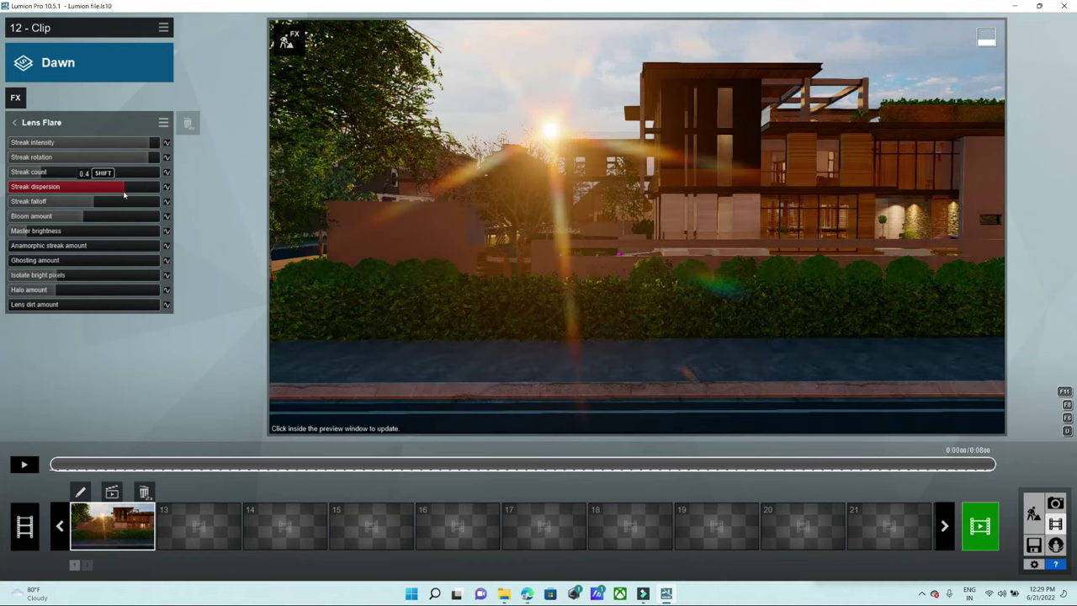
{"action": "left_click", "coordinate": [498, 305]}
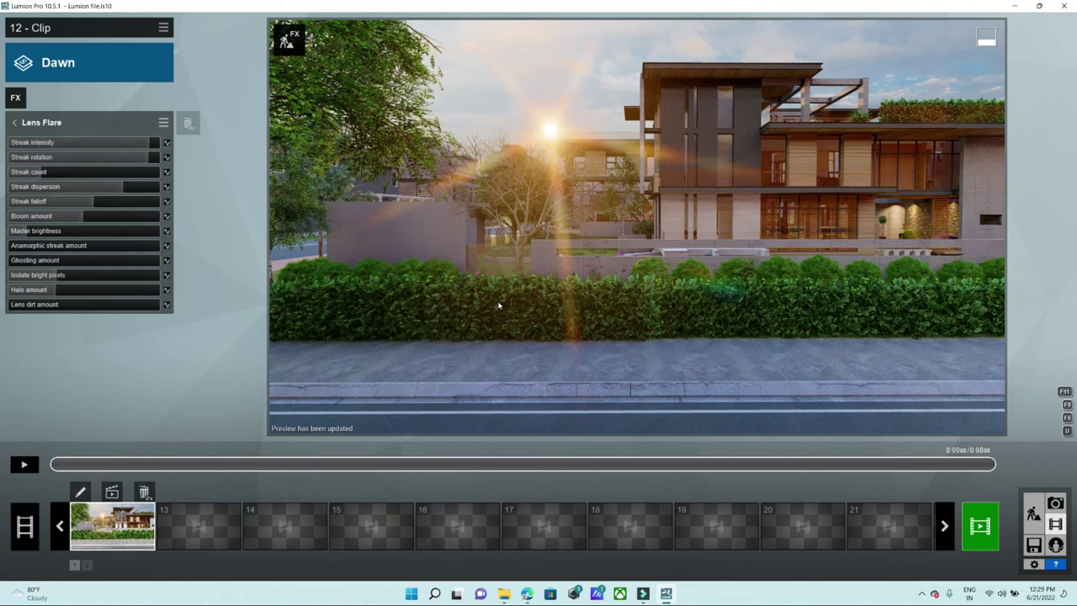
{"action": "left_click", "coordinate": [29, 133]}
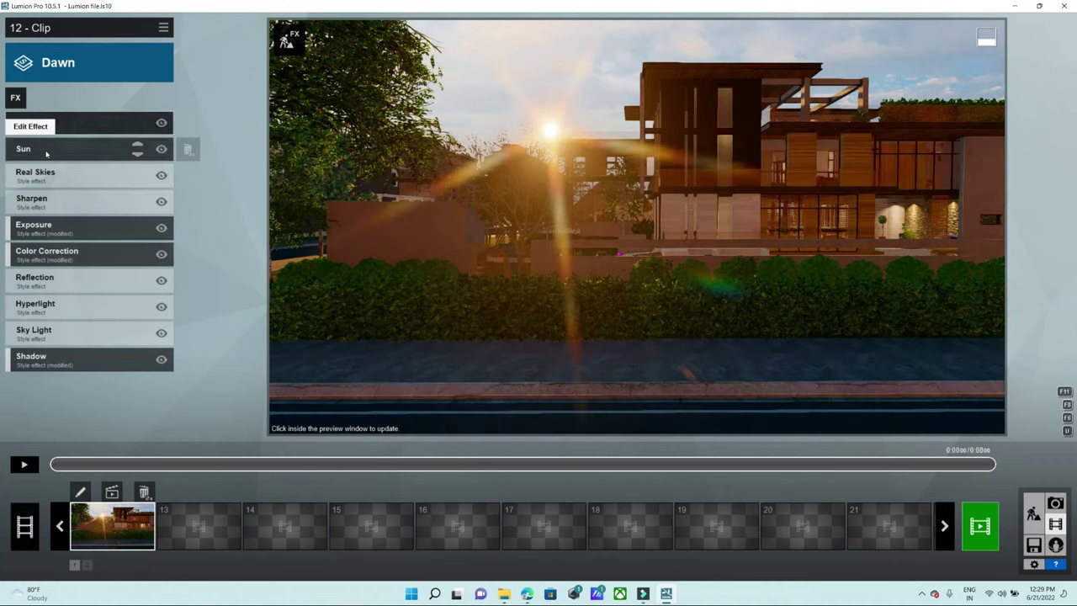
{"action": "left_click", "coordinate": [46, 149]}
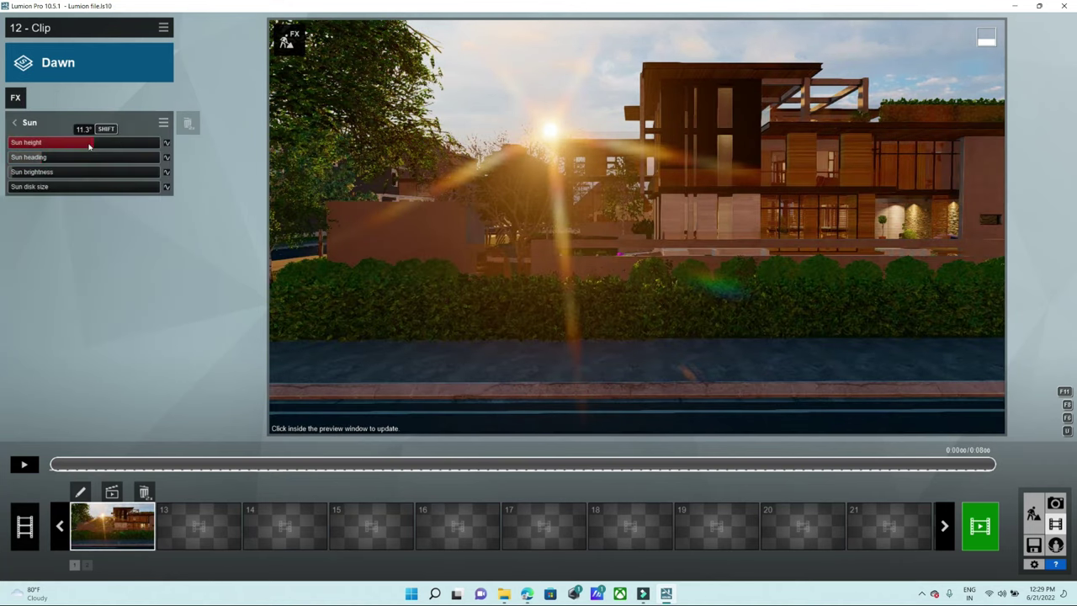
{"action": "left_click_drag", "start_coordinate": [96, 148], "coordinate": [94, 149]}
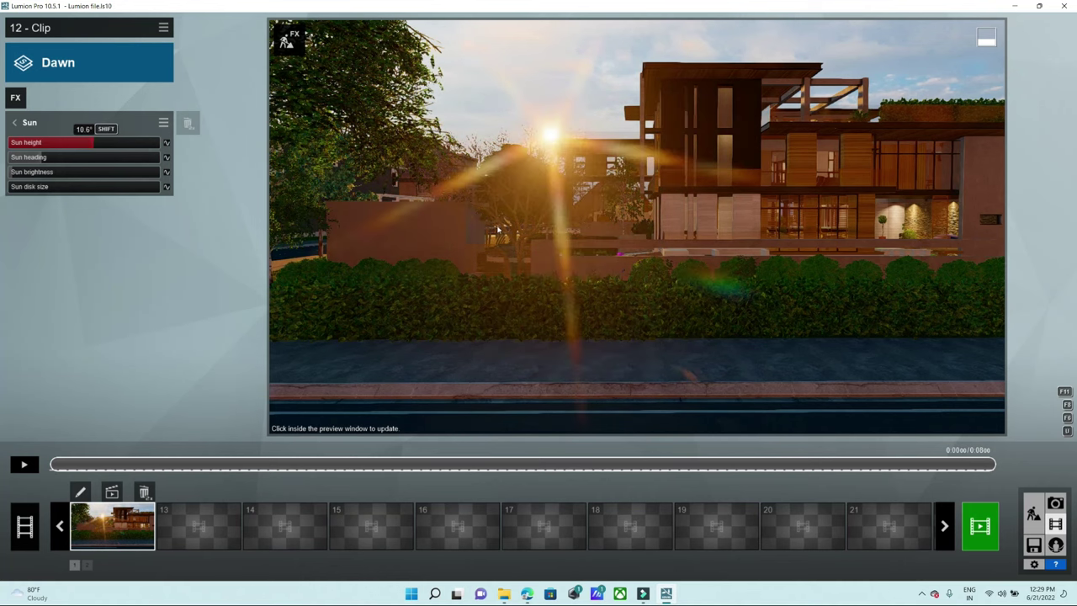
{"action": "left_click", "coordinate": [497, 229]}
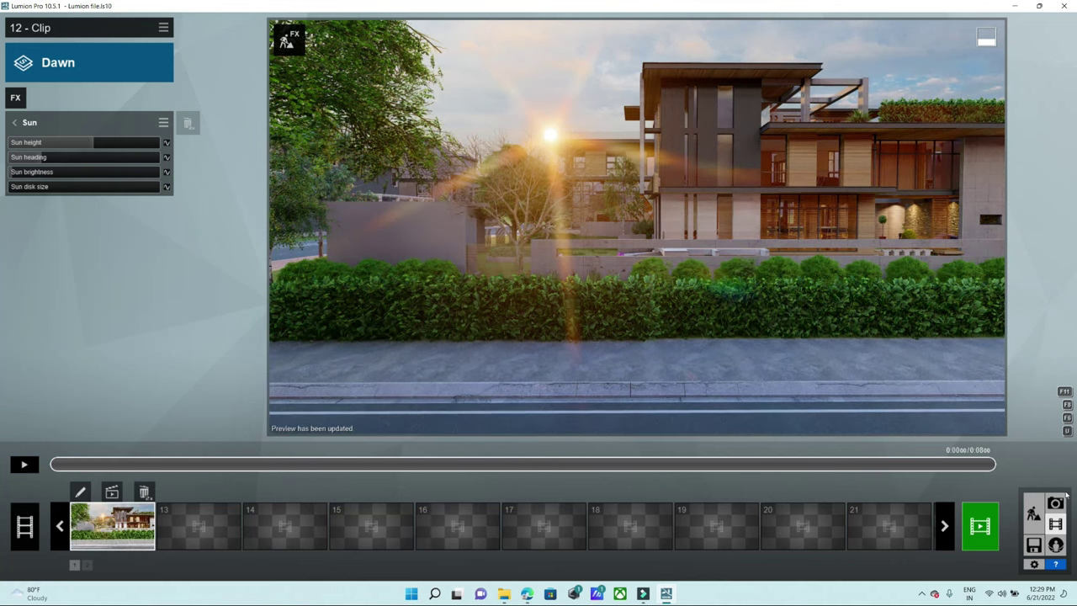
{"action": "left_click", "coordinate": [1034, 511]}
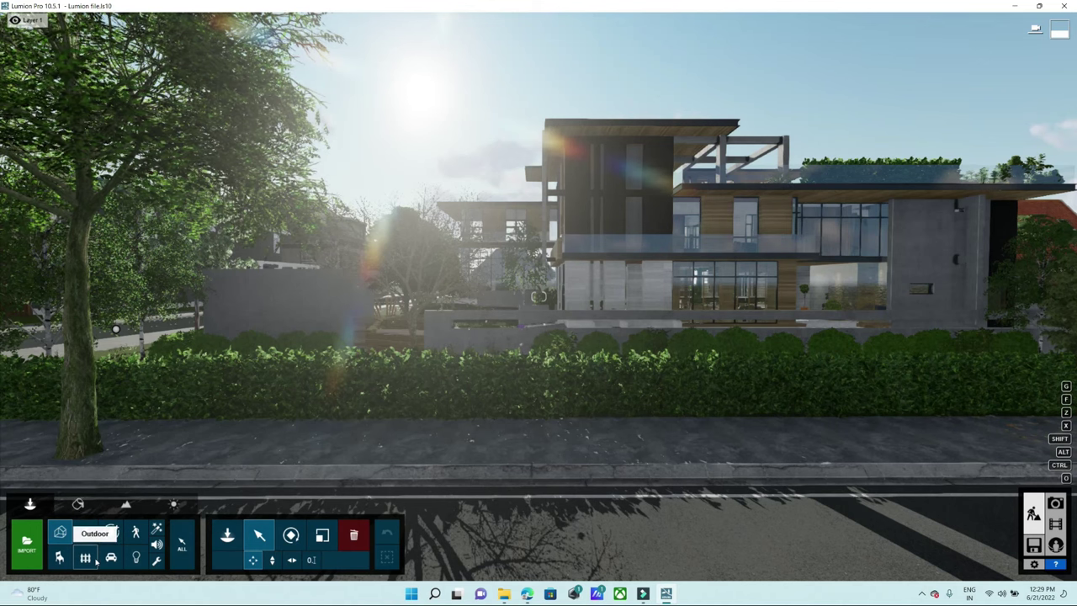
{"action": "left_click", "coordinate": [87, 558]}
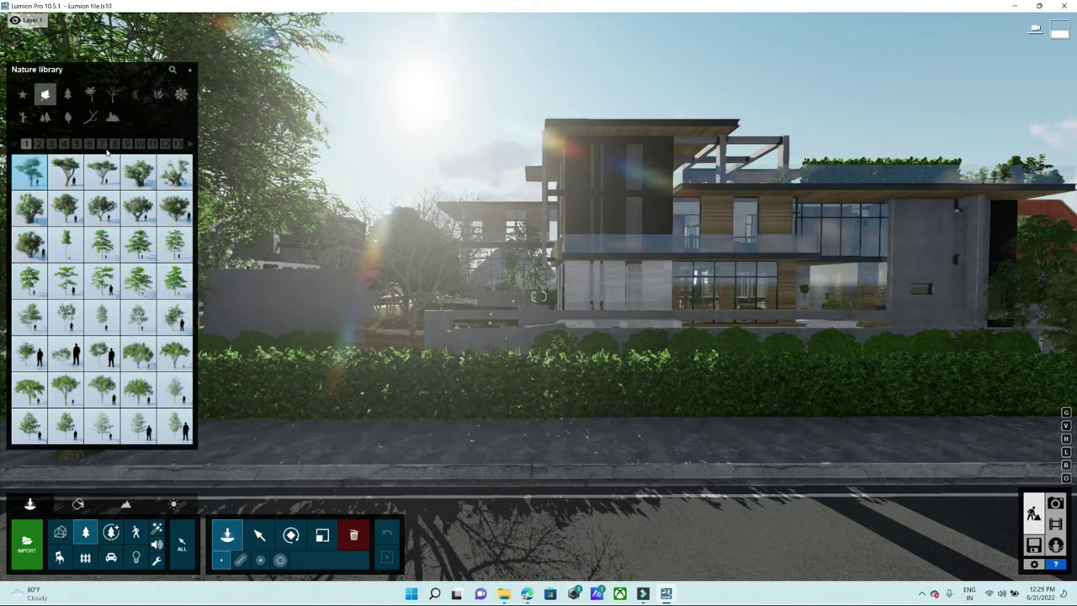
{"action": "left_click", "coordinate": [158, 94]}
{"action": "mouse_move", "coordinate": [101, 390]}
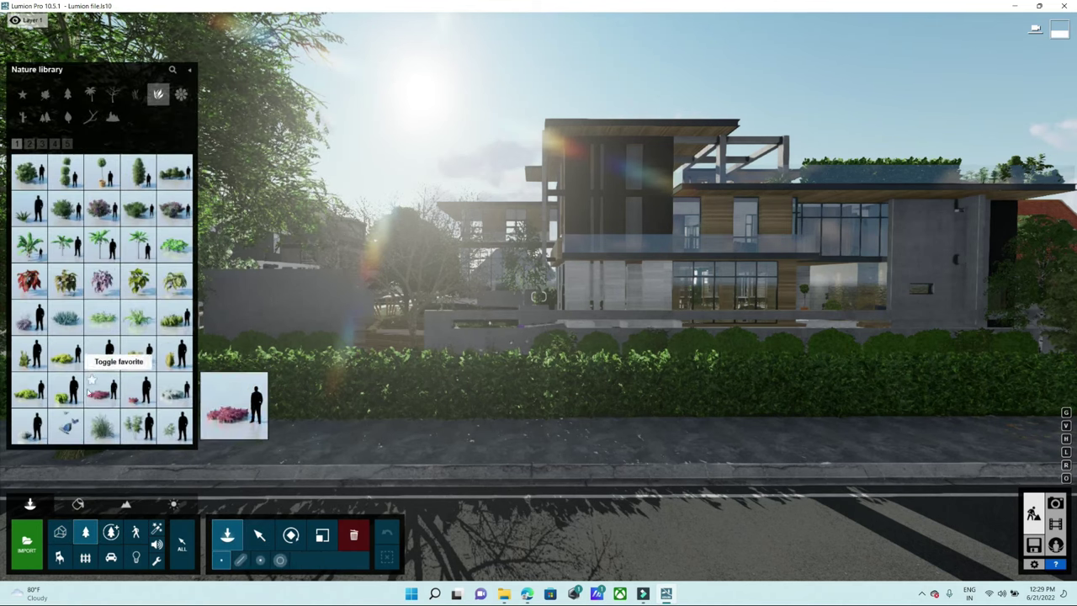
{"action": "left_click", "coordinate": [67, 426]}
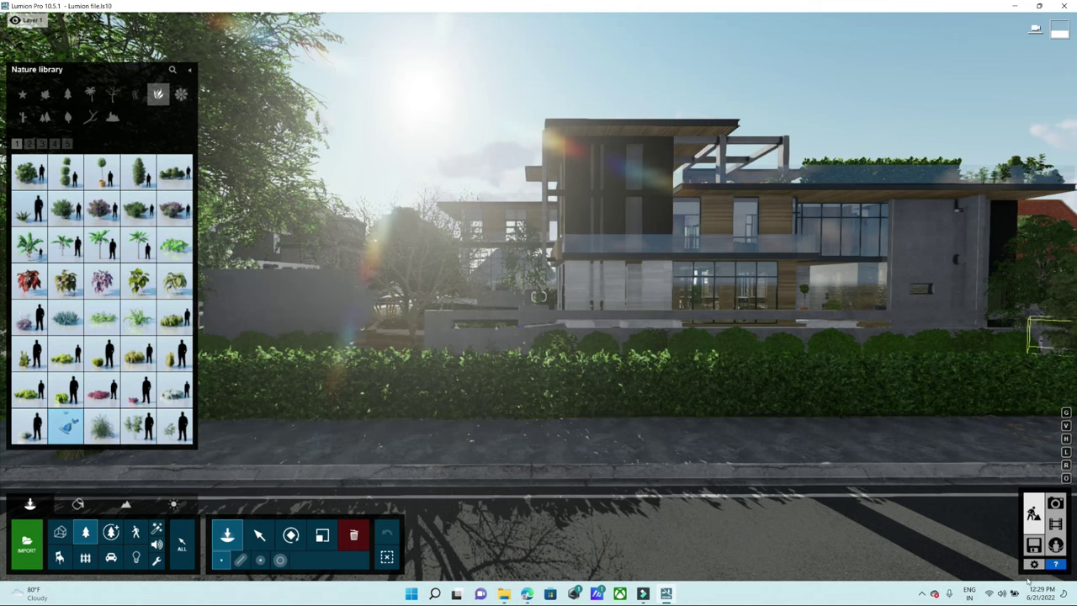
- Reopen the Dawn clip and review its preview and Exposure settings
{"action": "left_click", "coordinate": [1054, 524]}
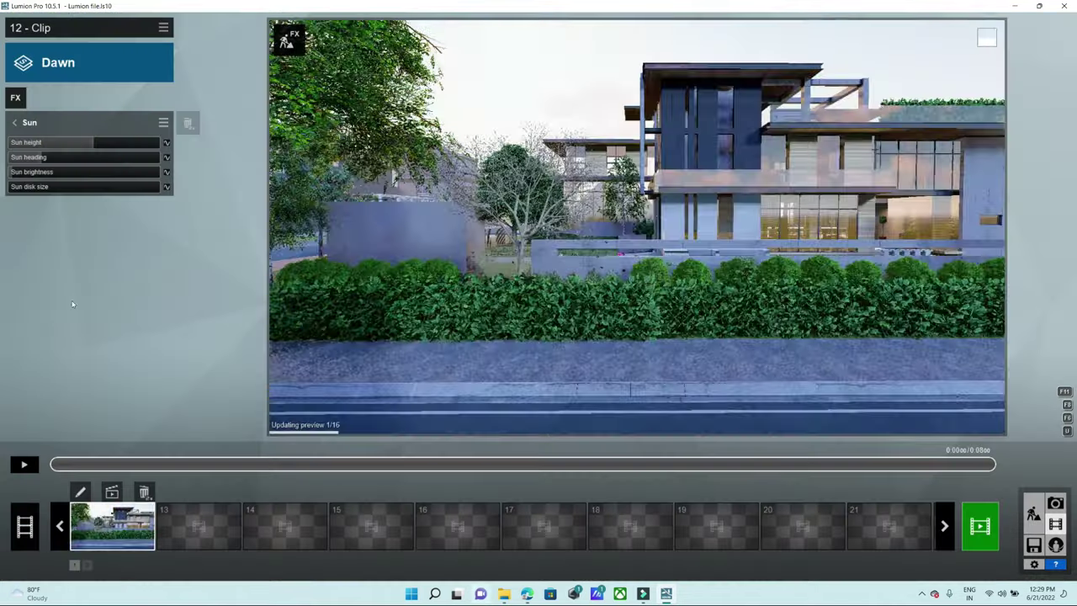
{"action": "left_click", "coordinate": [508, 331]}
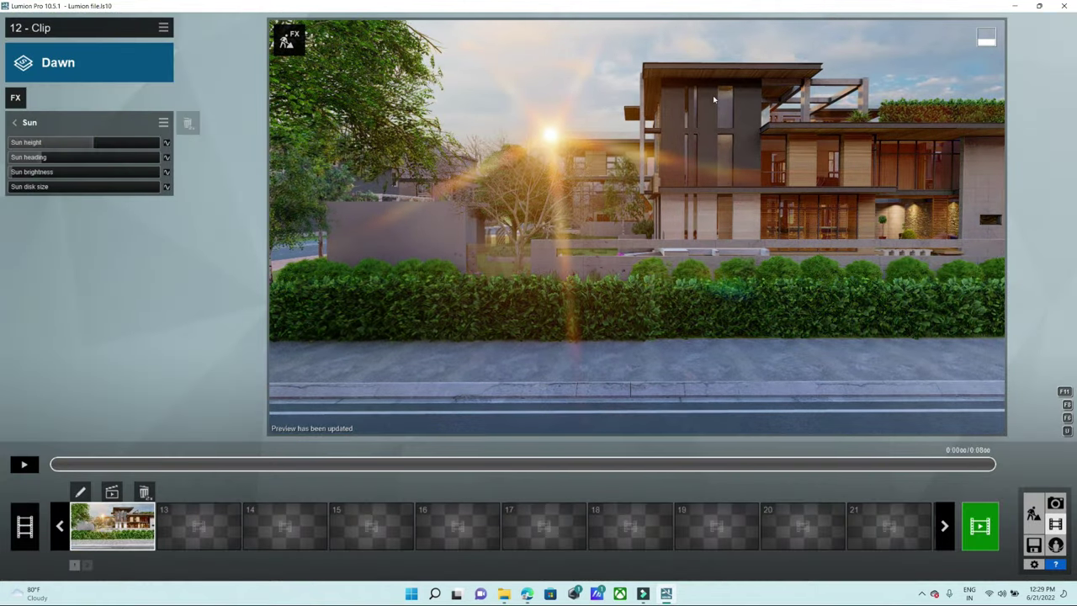
{"action": "left_click", "coordinate": [13, 123]}
{"action": "left_click", "coordinate": [51, 223]}
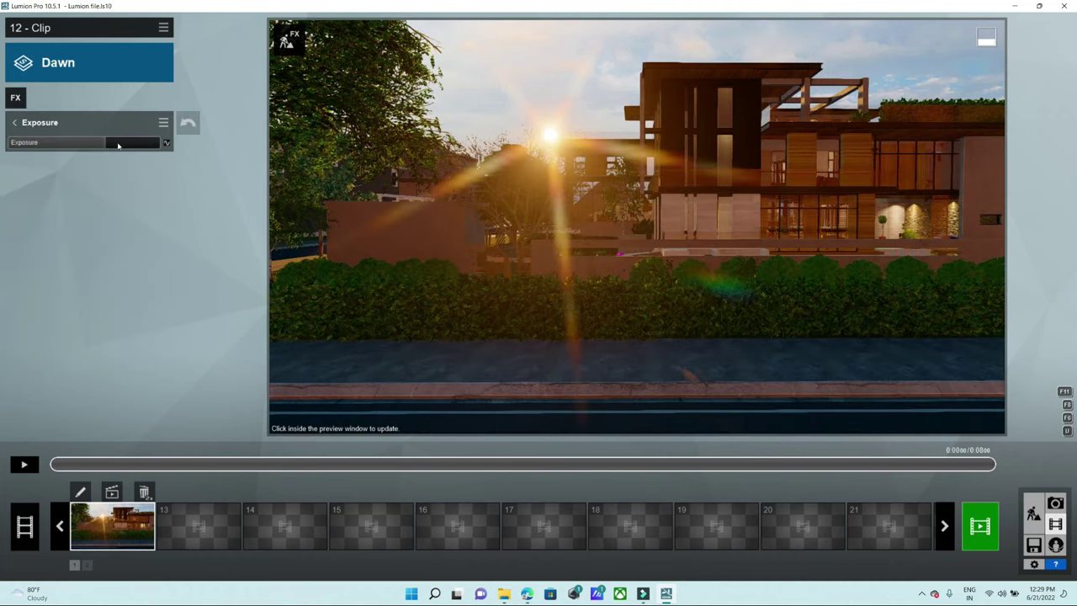
{"action": "left_click", "coordinate": [500, 246]}
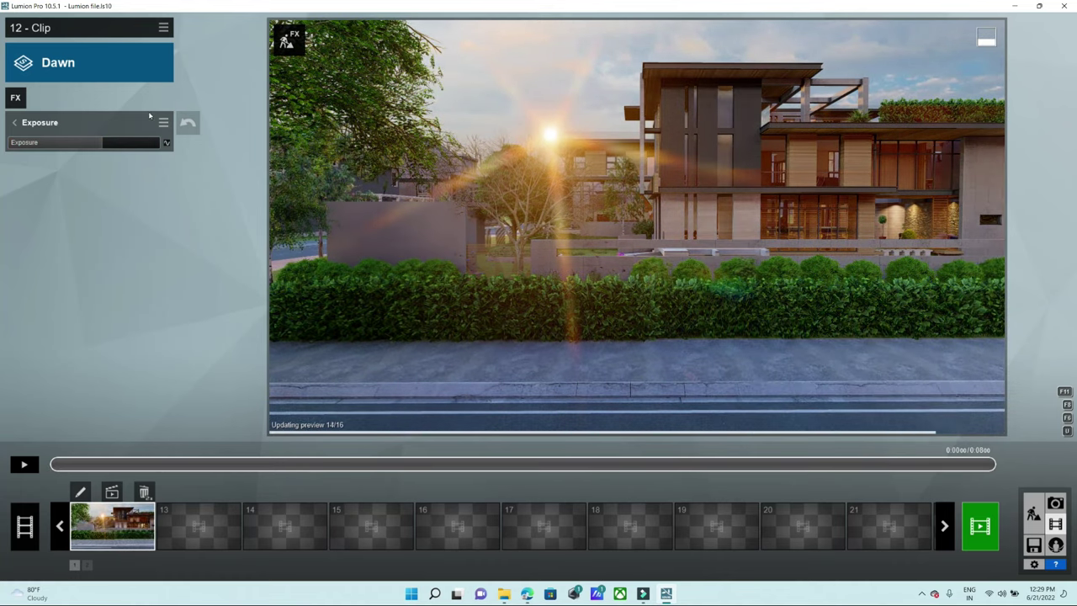
{"action": "left_click", "coordinate": [14, 123]}
- Add the 2-Point Perspective effect to clip 12
{"action": "left_click", "coordinate": [17, 99]}
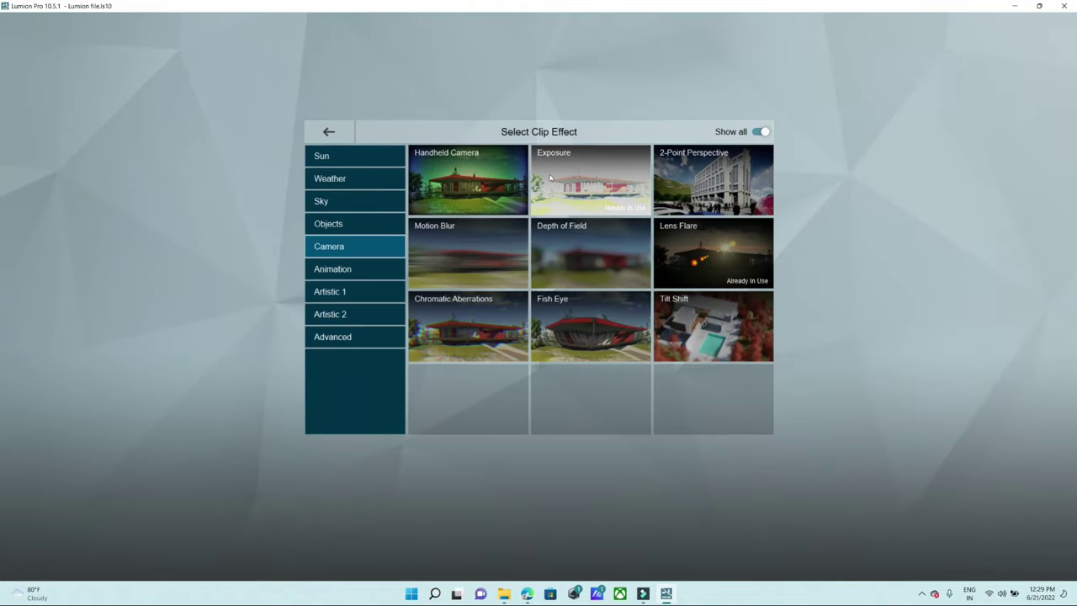
{"action": "left_click", "coordinate": [706, 181]}
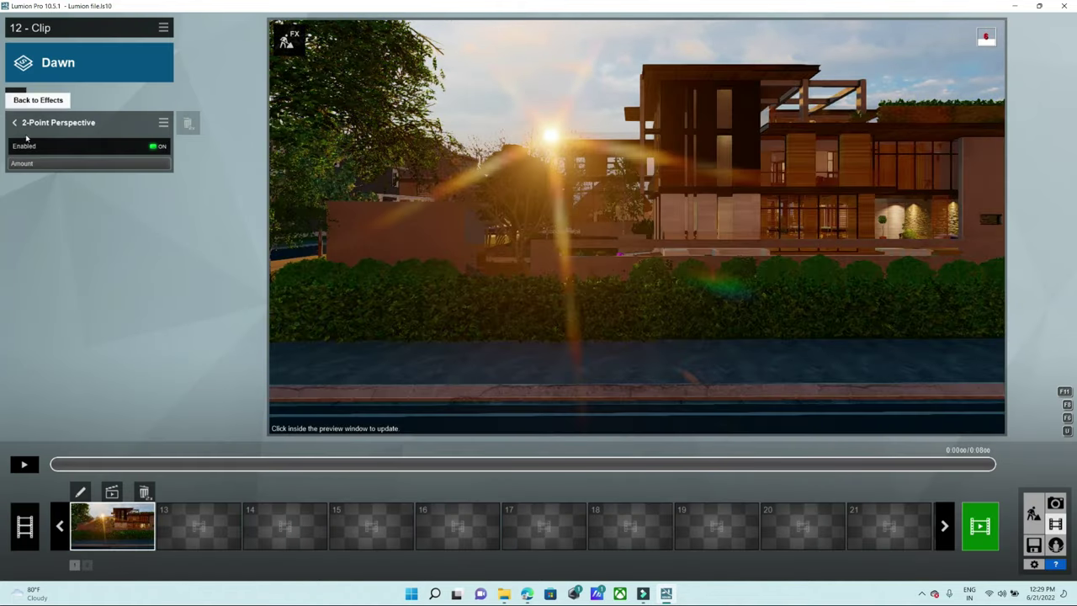
{"action": "left_click", "coordinate": [14, 123]}
- Add the Autumn Colors effect from the Objects category
{"action": "left_click", "coordinate": [15, 98]}
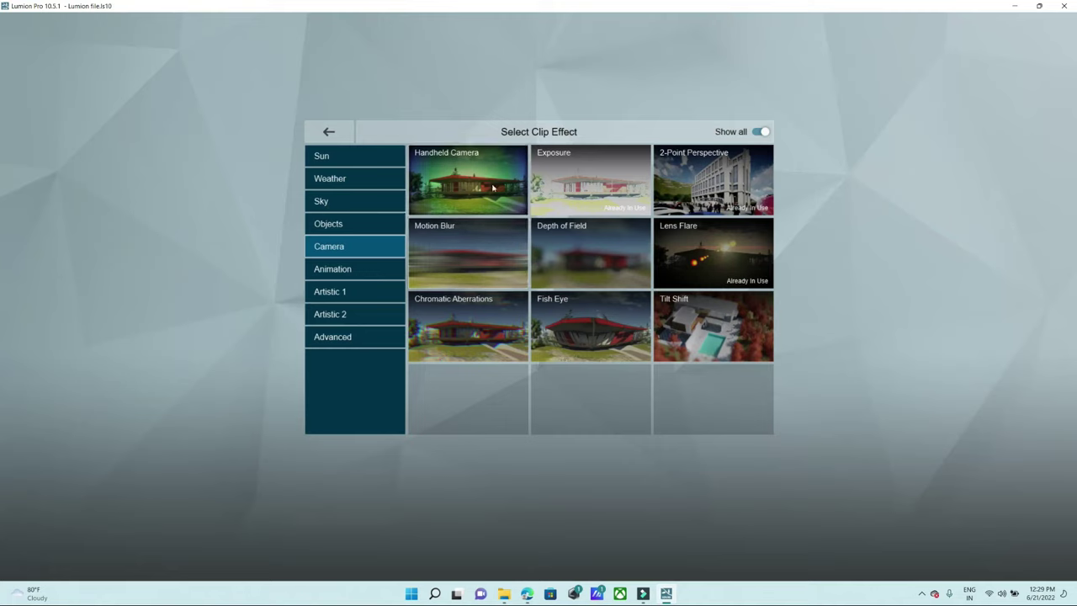
{"action": "left_click", "coordinate": [340, 183]}
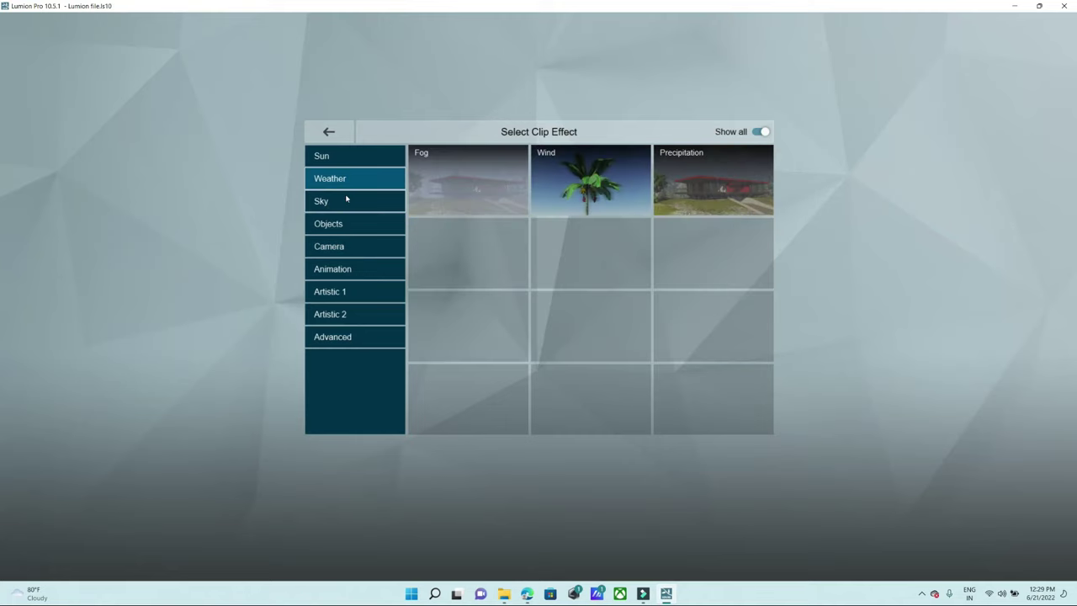
{"action": "left_click", "coordinate": [350, 162]}
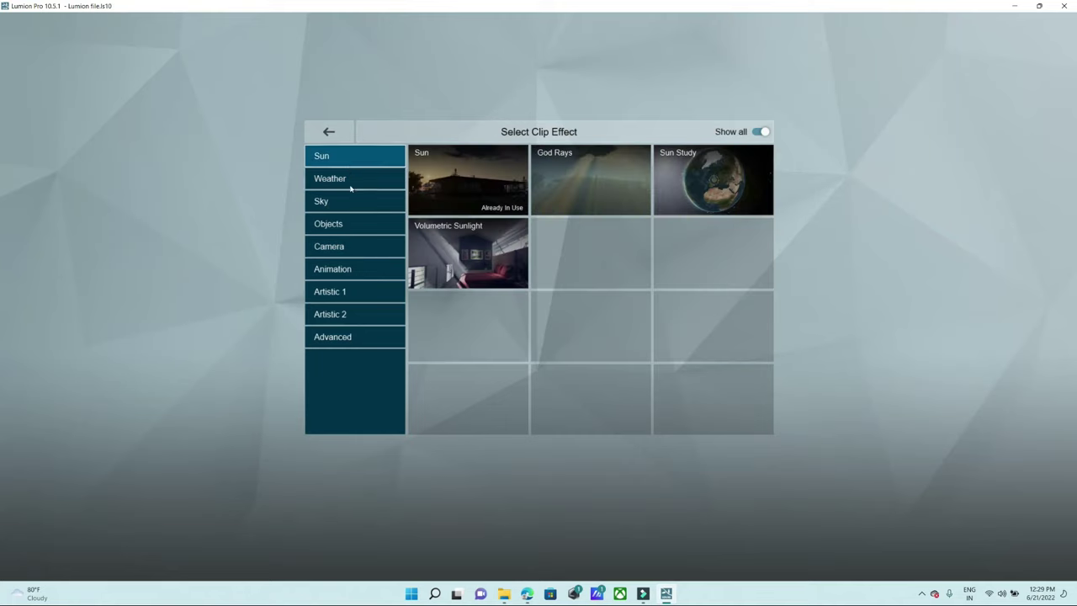
{"action": "left_click", "coordinate": [341, 200]}
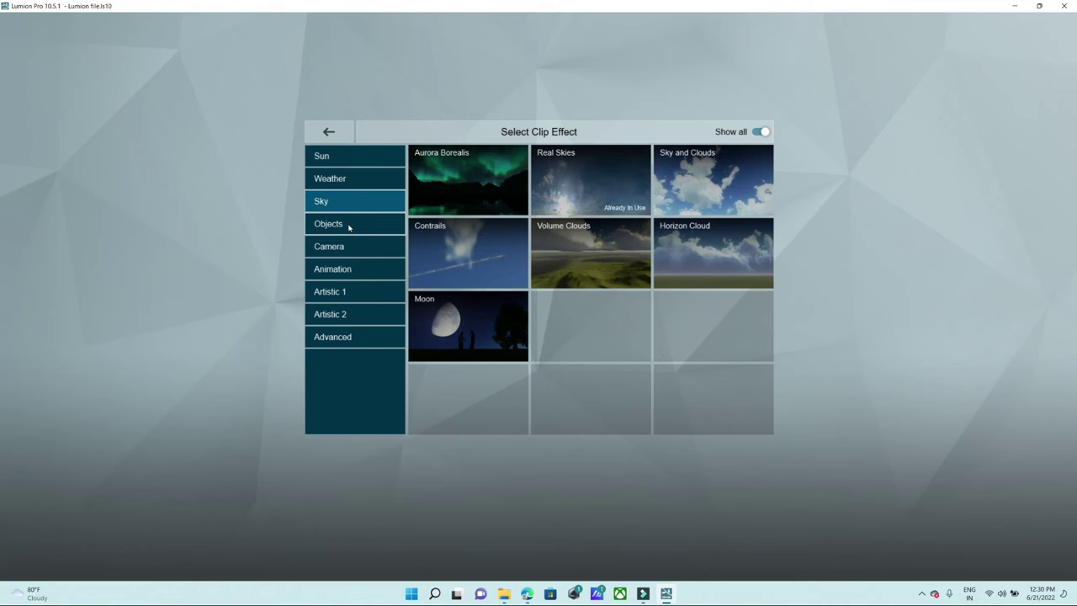
{"action": "left_click", "coordinate": [349, 227]}
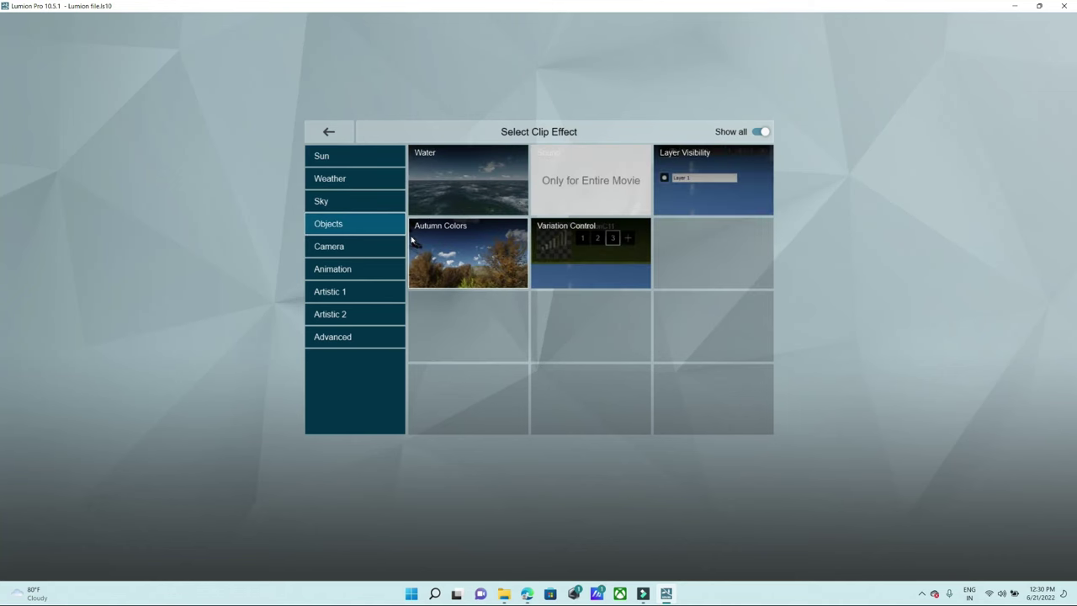
{"action": "left_click", "coordinate": [452, 249]}
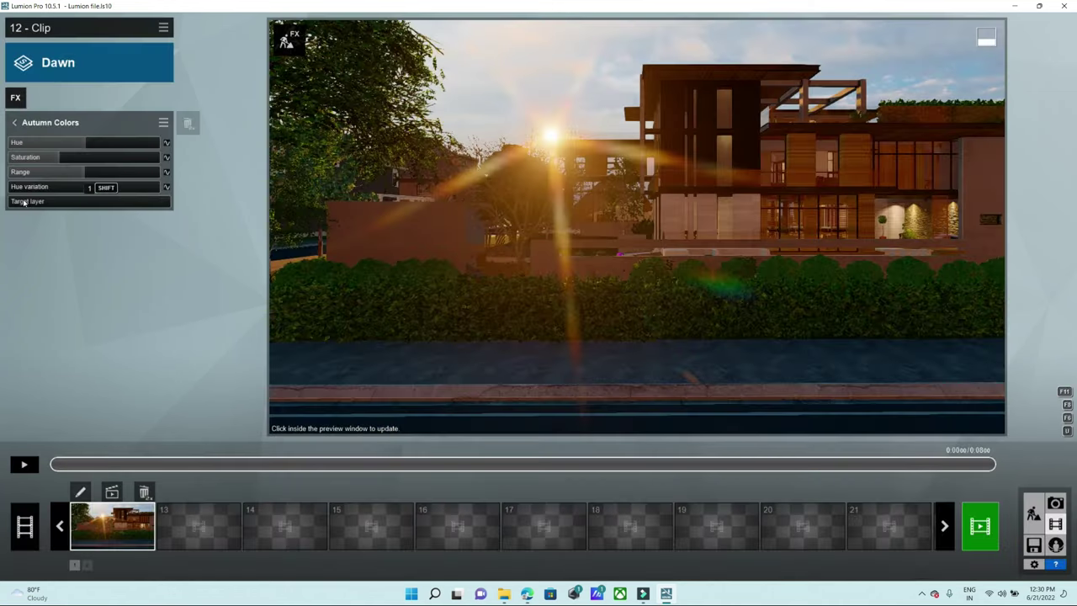
- Lower the Autumn Colors saturation to 0.8
{"action": "left_click", "coordinate": [700, 257]}
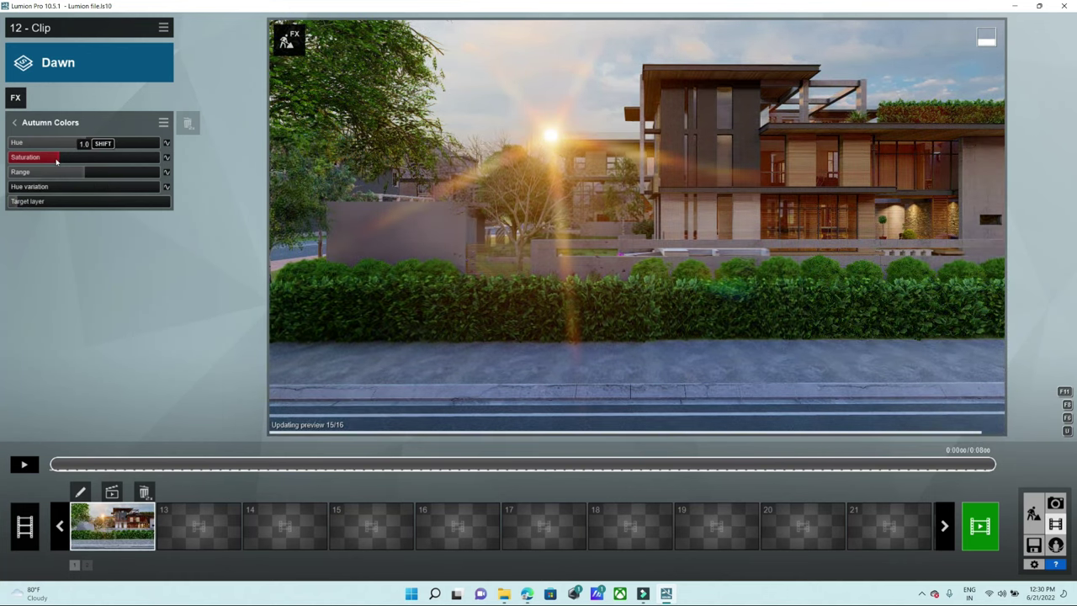
{"action": "left_click_drag", "start_coordinate": [57, 160], "coordinate": [50, 161]}
{"action": "left_click", "coordinate": [511, 299]}
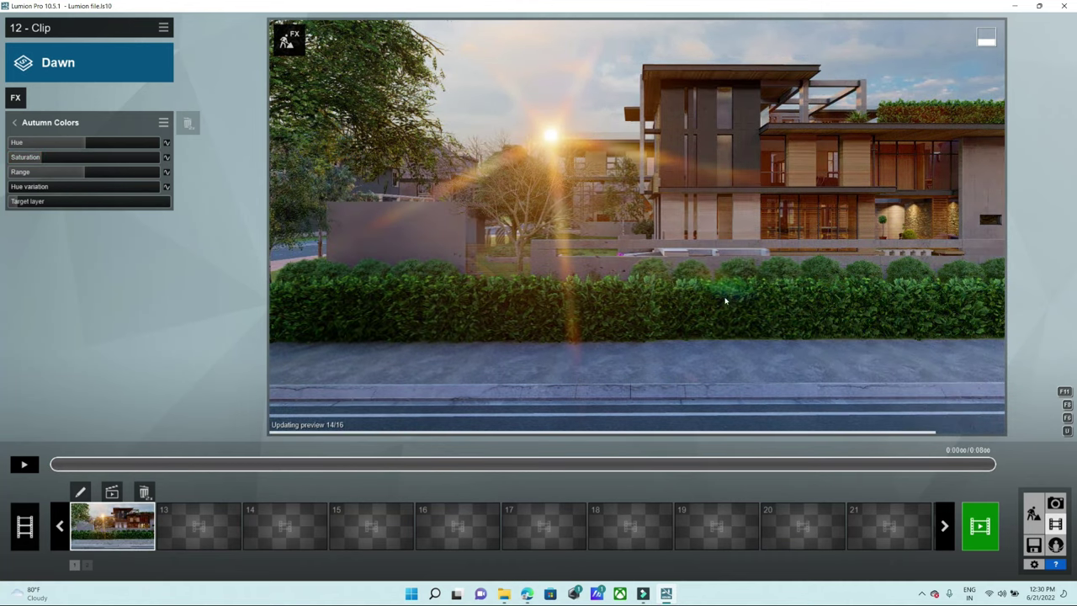
- Play clip 12 through and stop it, then refresh the preview at full quality
{"action": "left_click", "coordinate": [25, 465]}
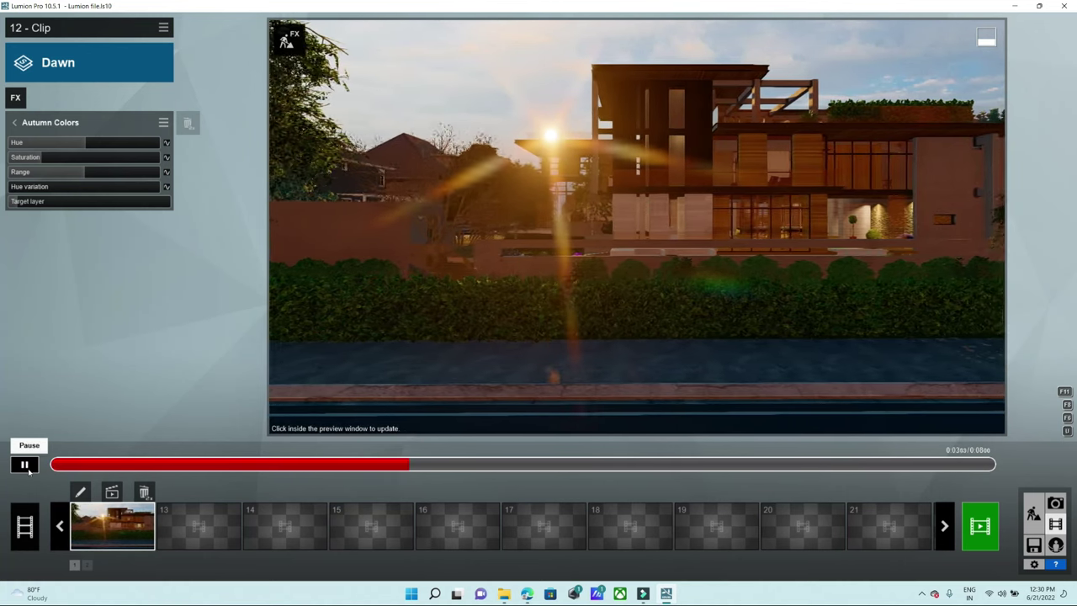
{"action": "left_click", "coordinate": [28, 470]}
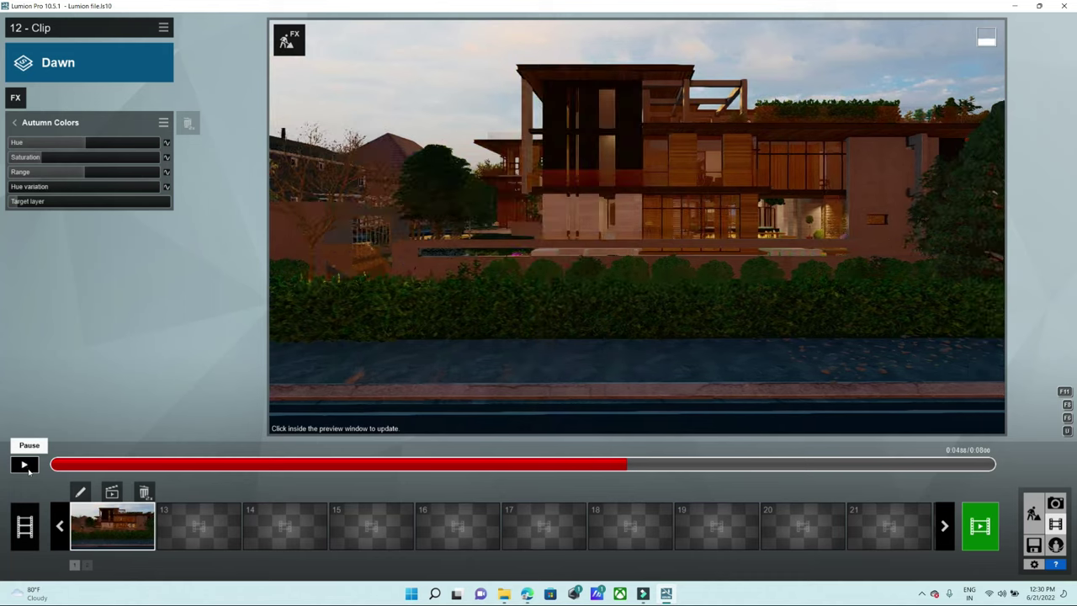
{"action": "left_click", "coordinate": [449, 367]}
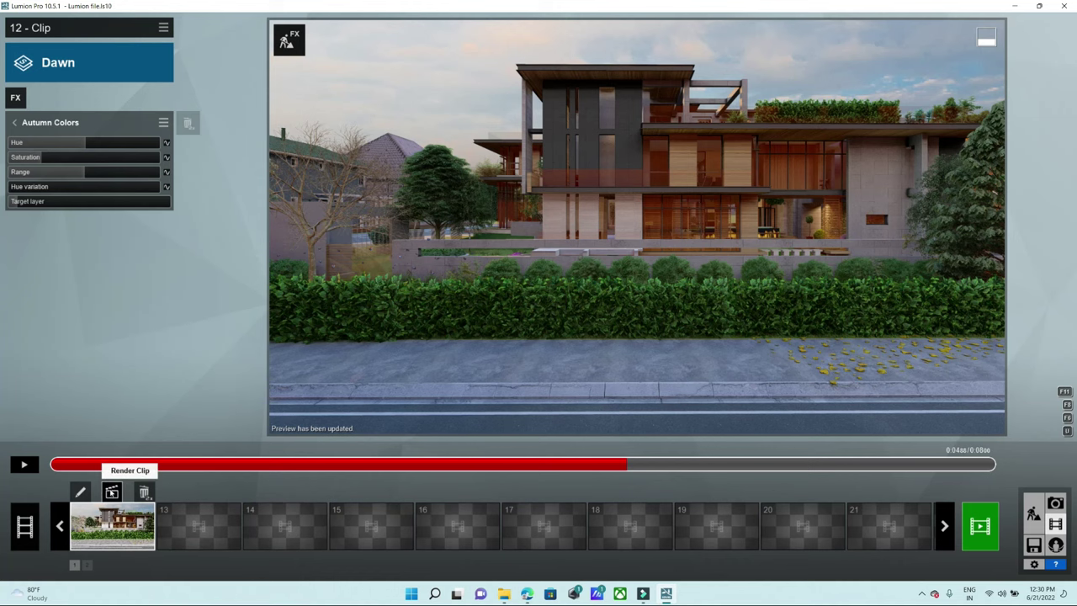
- Render the Dawn clip as a Full HD MP4 named '12 video' in the Render images folder
{"action": "left_click", "coordinate": [112, 491]}
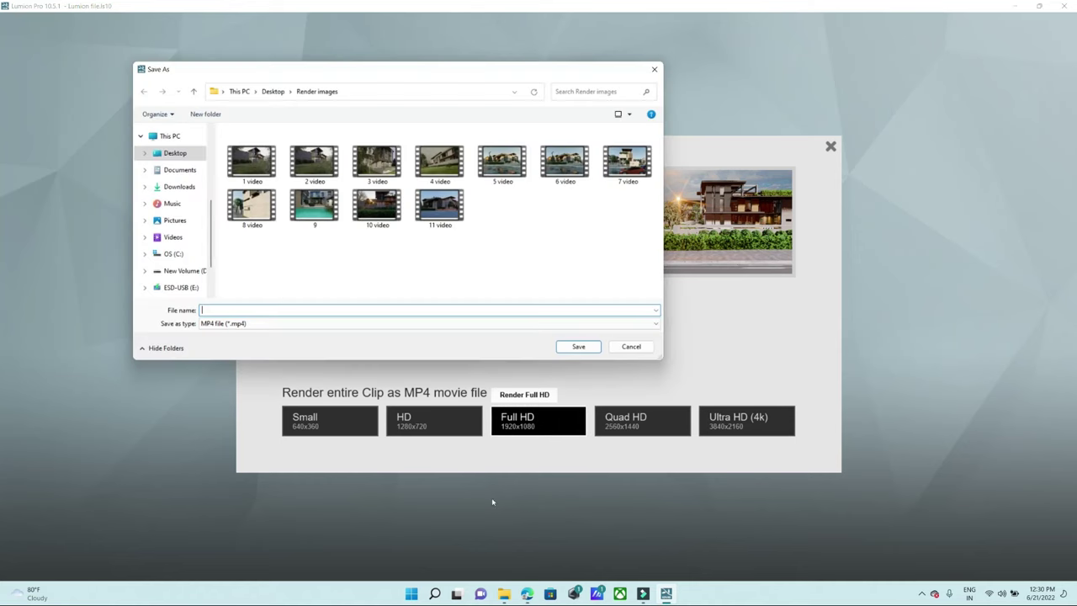
{"action": "type", "text": "1"}
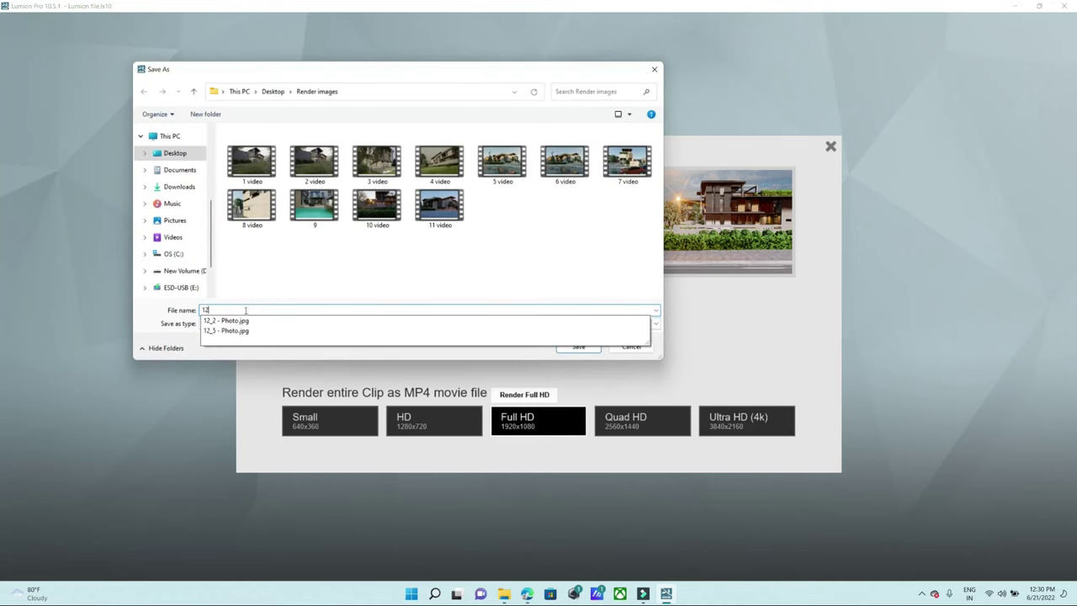
{"action": "type", "text": "2"}
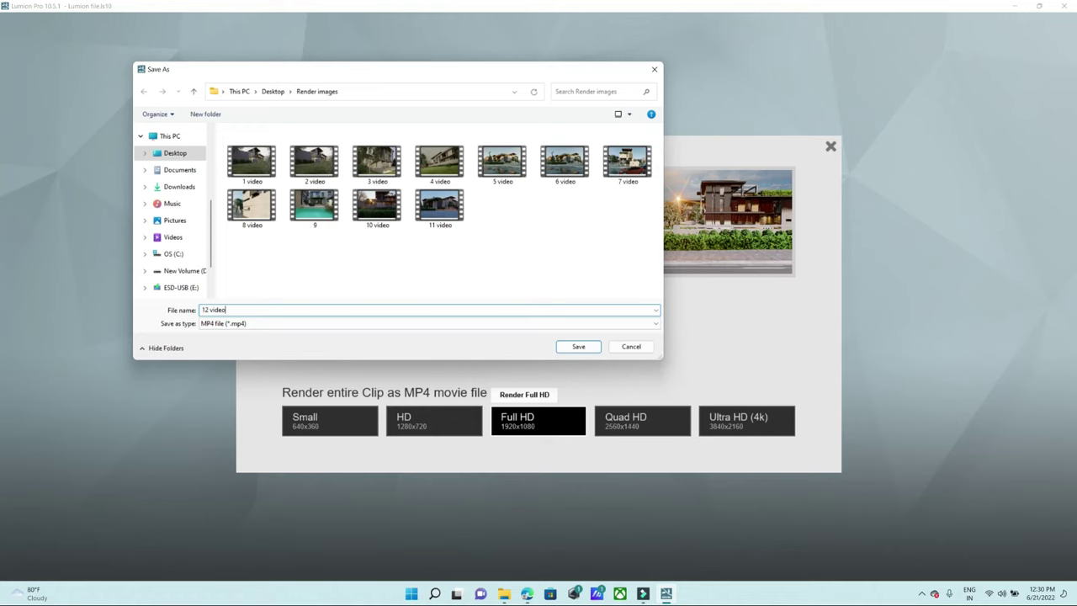
{"action": "key", "text": "Return"}
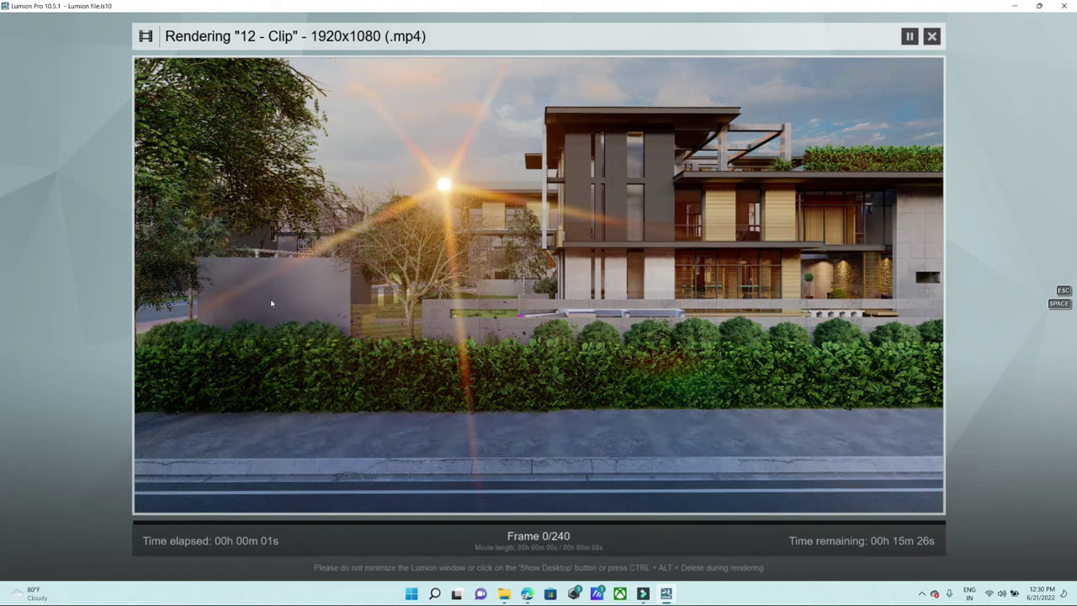